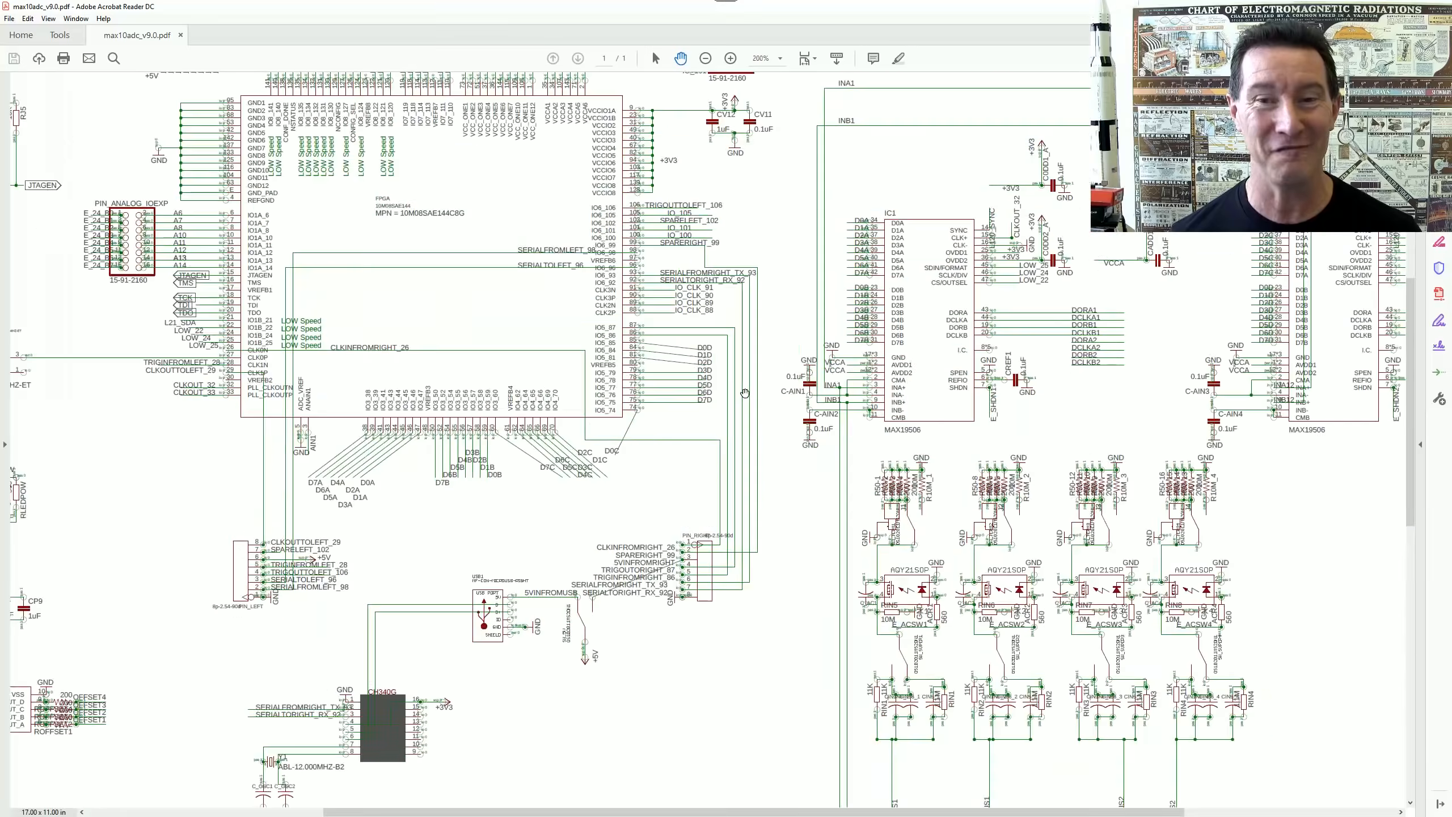
- Examine the four analog input channels with their AQY21SOP relays below the MAX19506 converters in the schematic PDF
drag(850, 418, 435, 393)
ctrl+scroll(609, 422, up, 3)
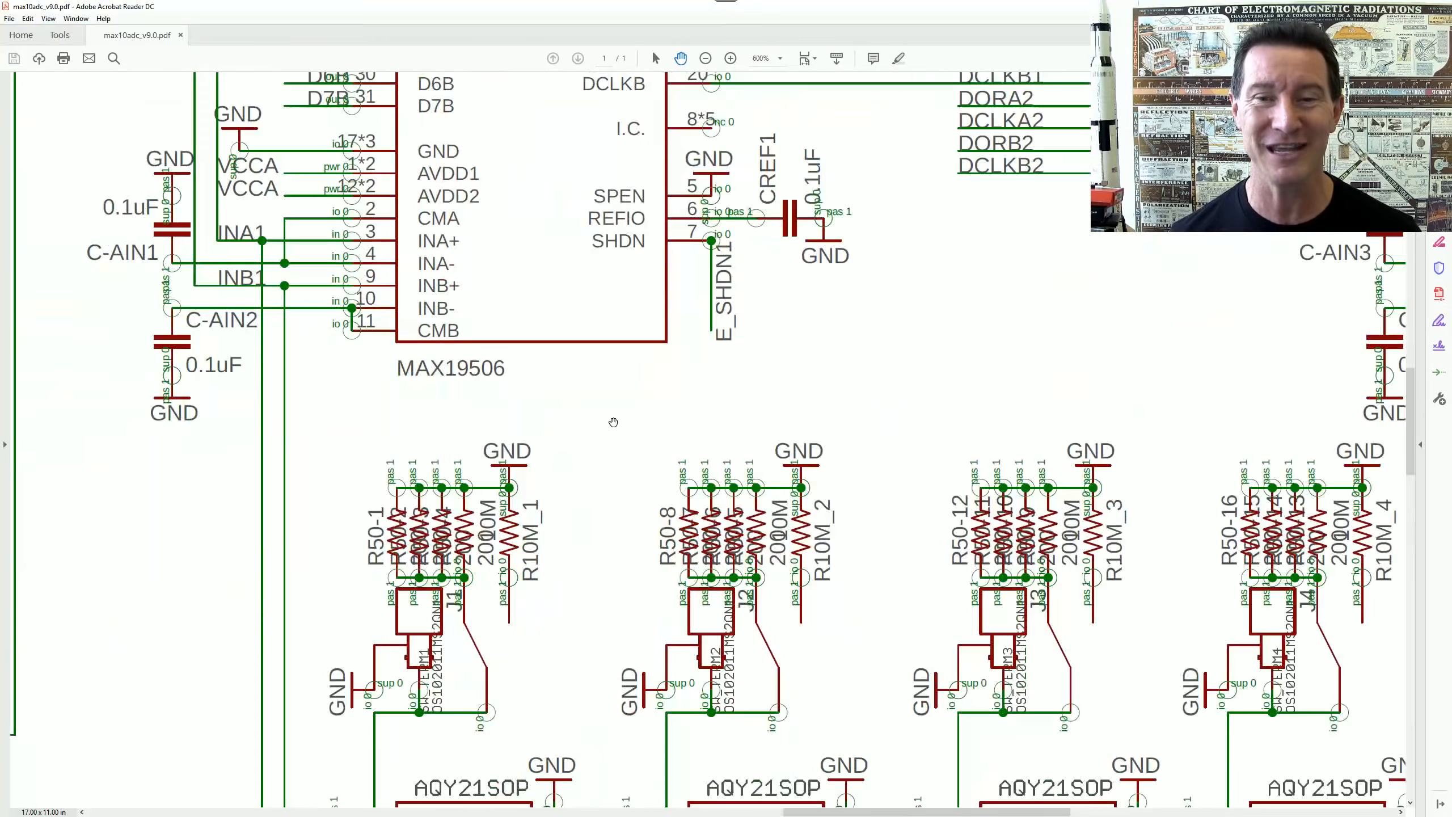
drag(644, 512, 417, 215)
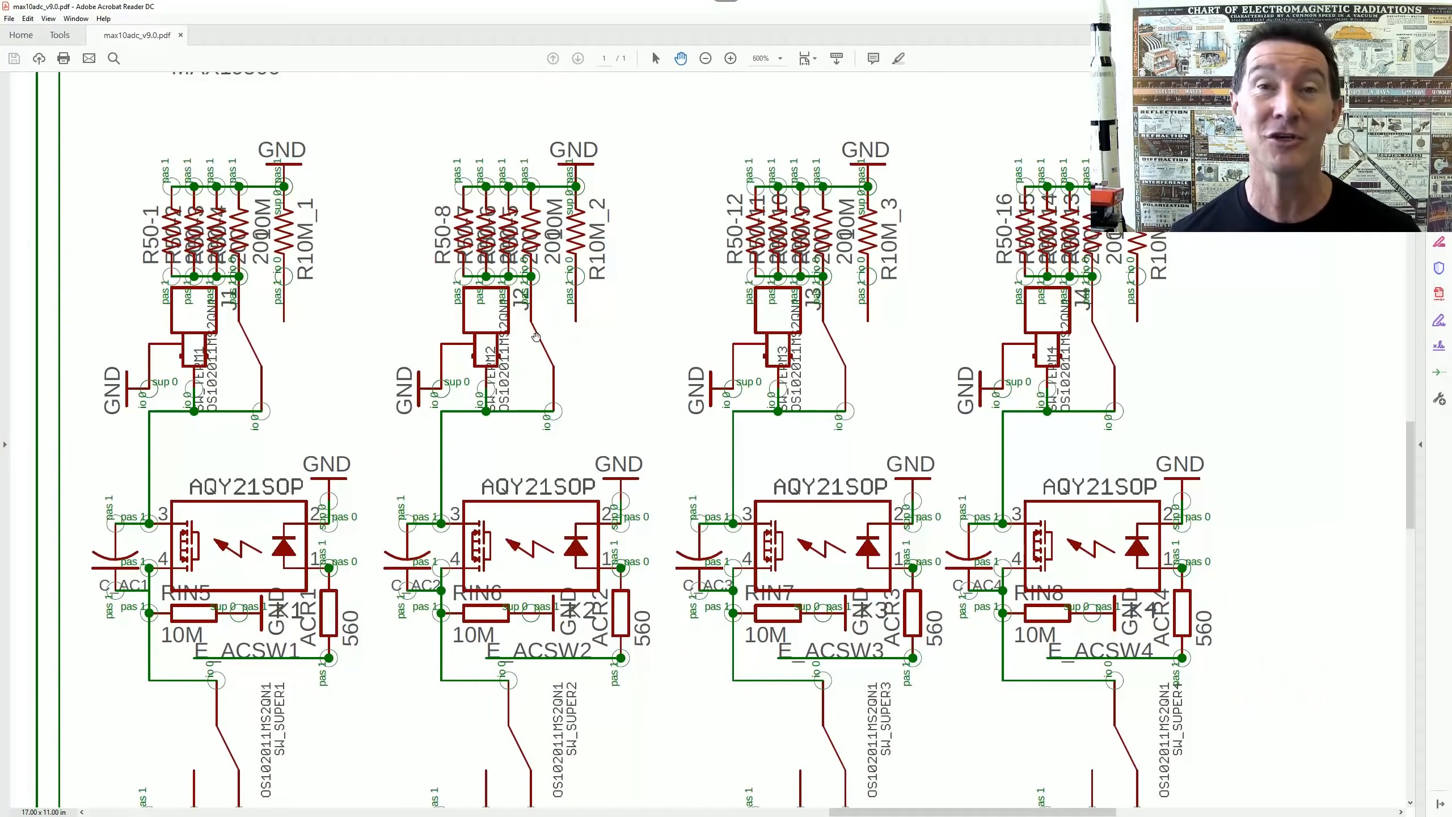
ctrl+scroll(578, 393, down, 1)
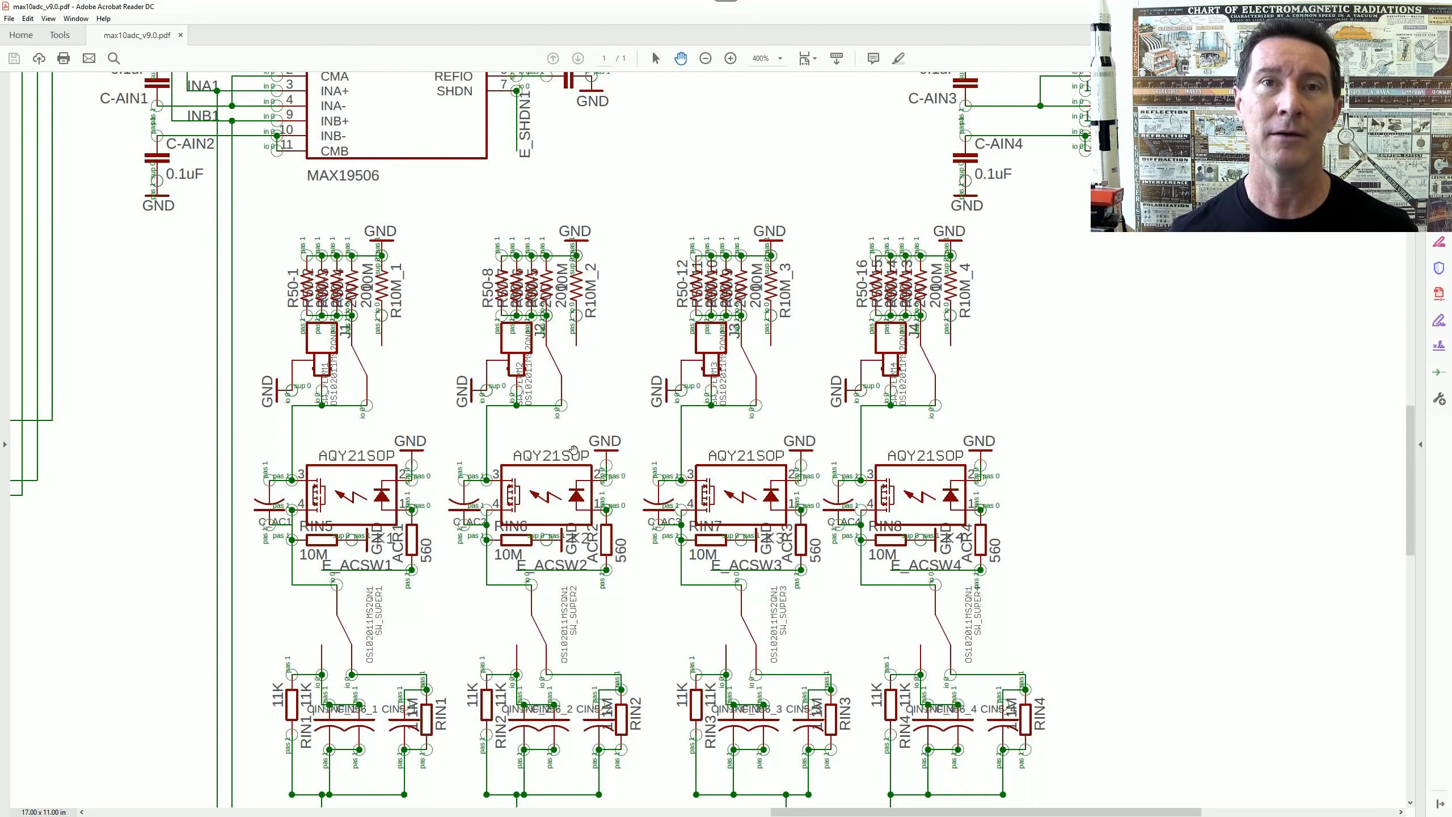
ctrl+scroll(572, 407, down, 3)
ctrl+scroll(600, 399, up, 3)
ctrl+scroll(600, 399, down, 3)
ctrl+scroll(572, 378, up, 3)
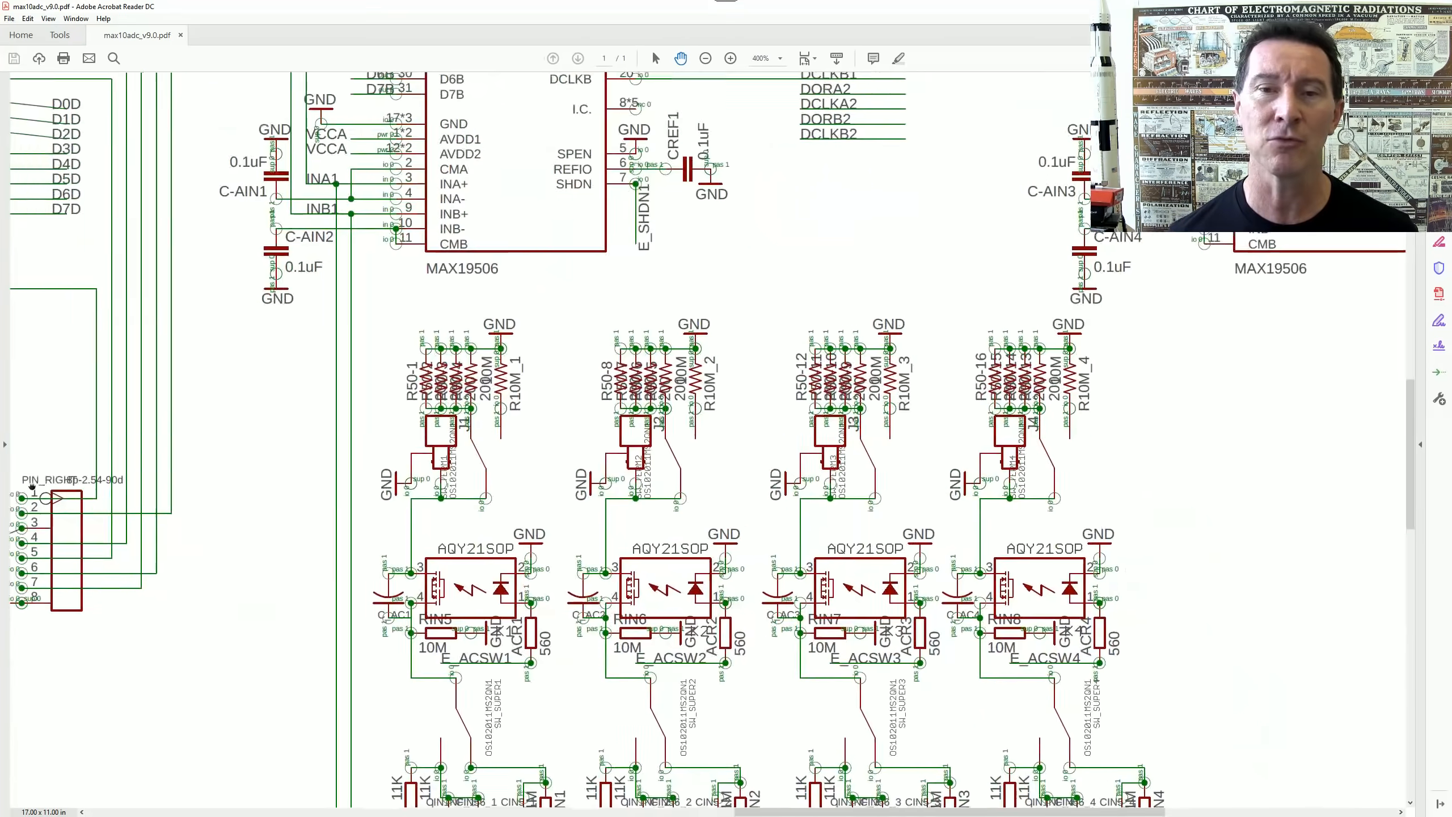
ctrl+scroll(632, 332, down, 3)
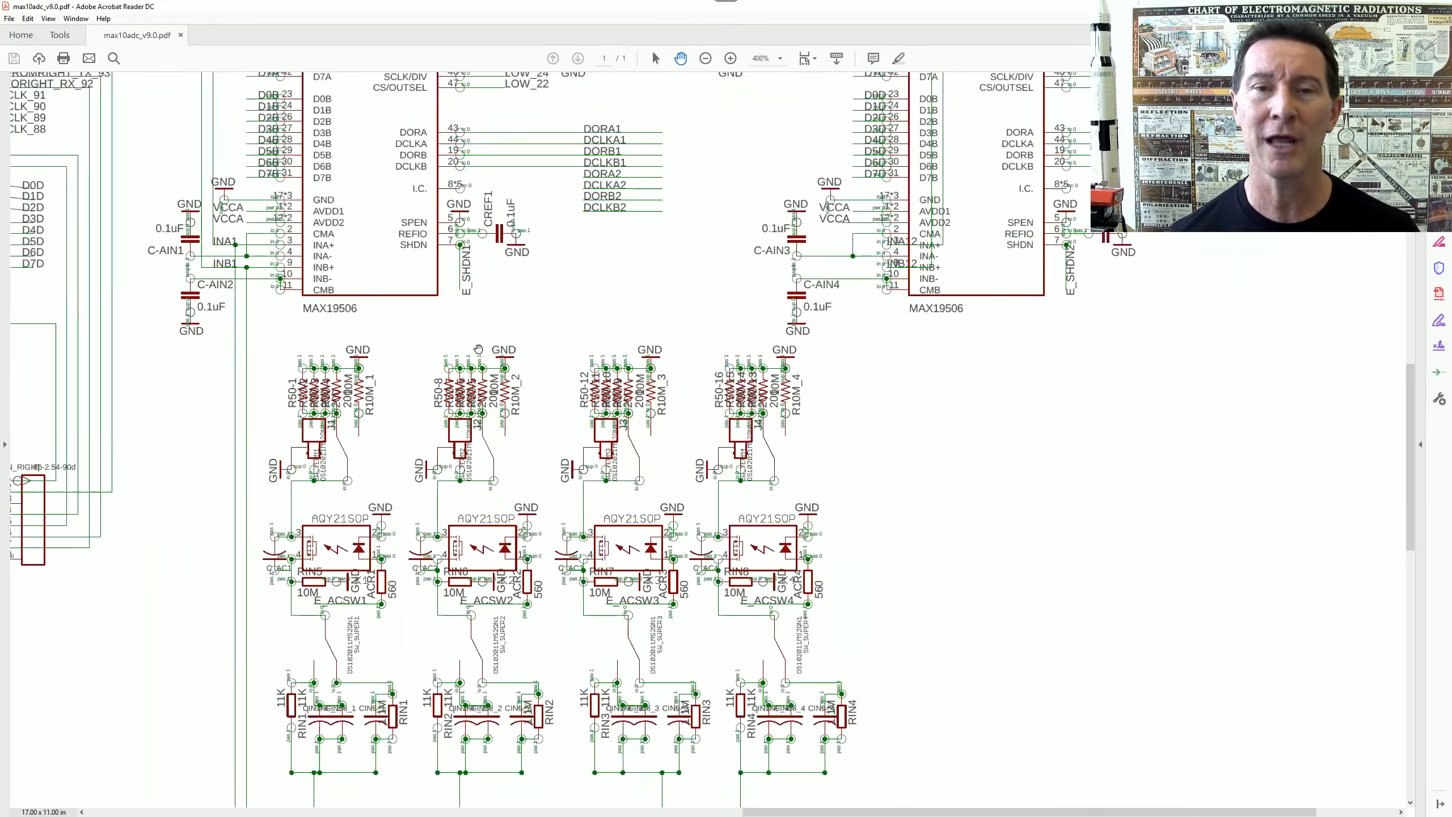
- Survey the whole max10adc_v9.0 sheet, from the FPGA to the MAX19506 converters and the input channels
ctrl+scroll(492, 321, down, 3)
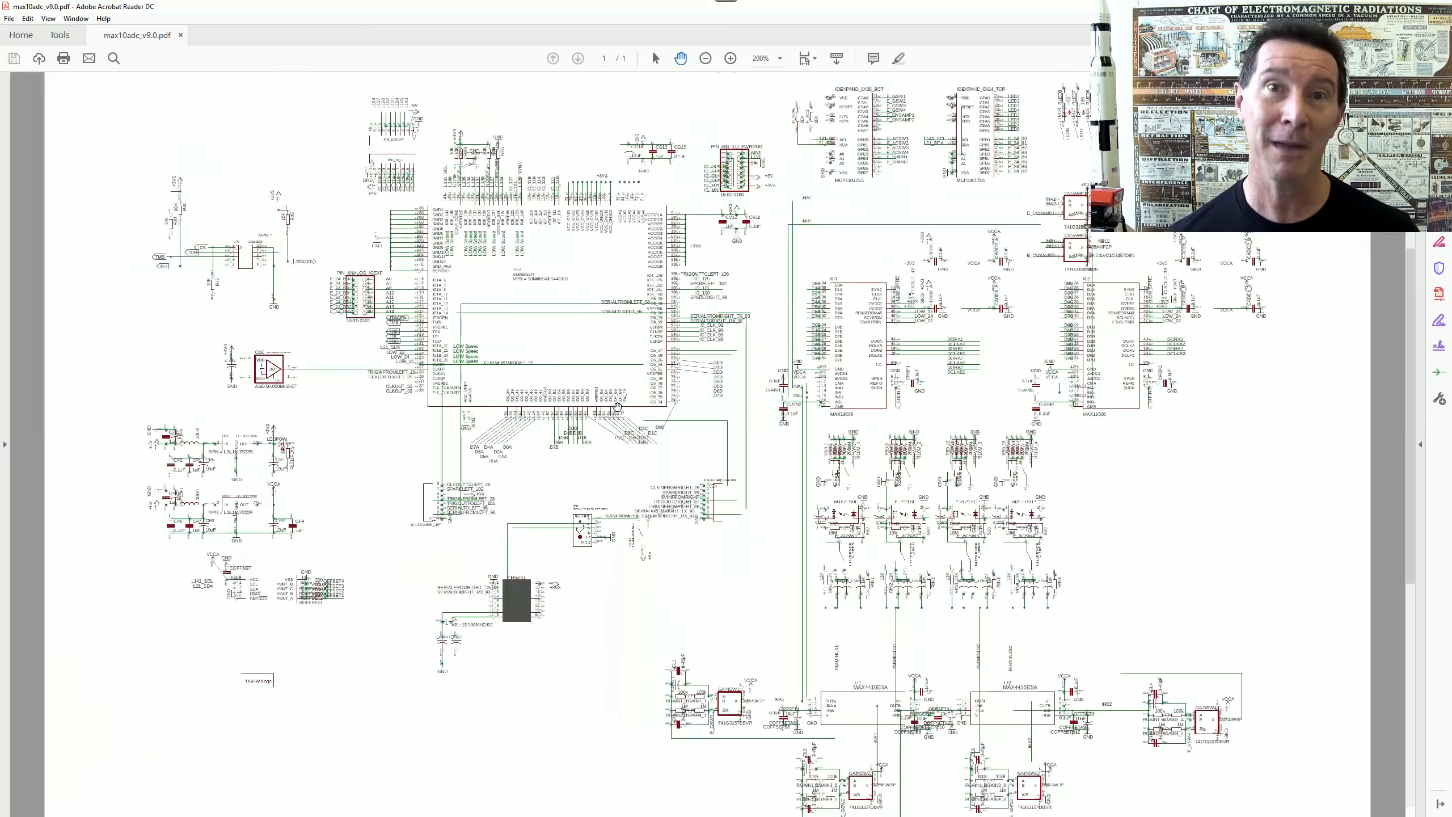
ctrl+scroll(615, 403, up, 1)
ctrl+scroll(549, 338, up, 2)
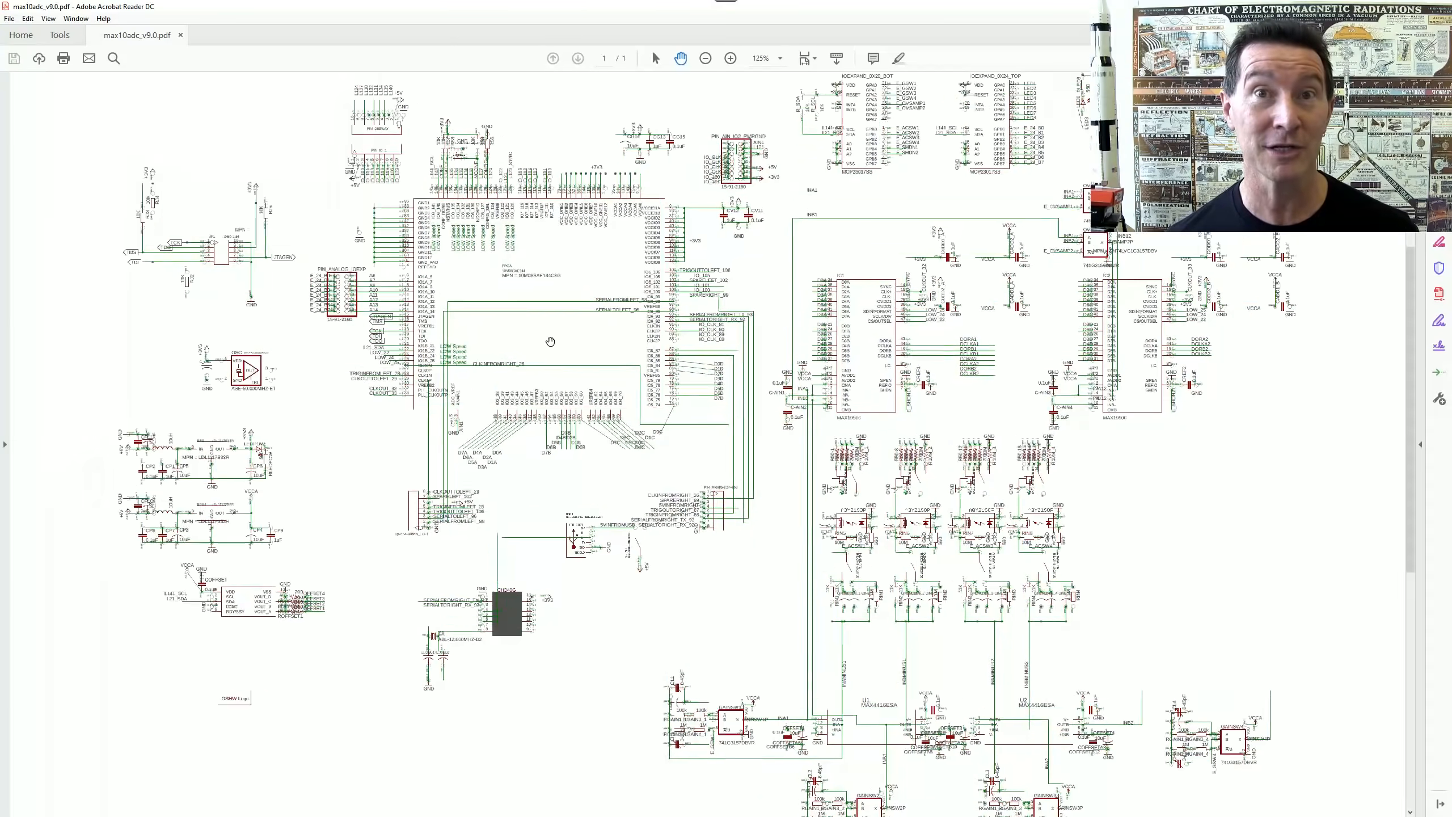
drag(469, 334, 691, 438)
drag(905, 346, 751, 362)
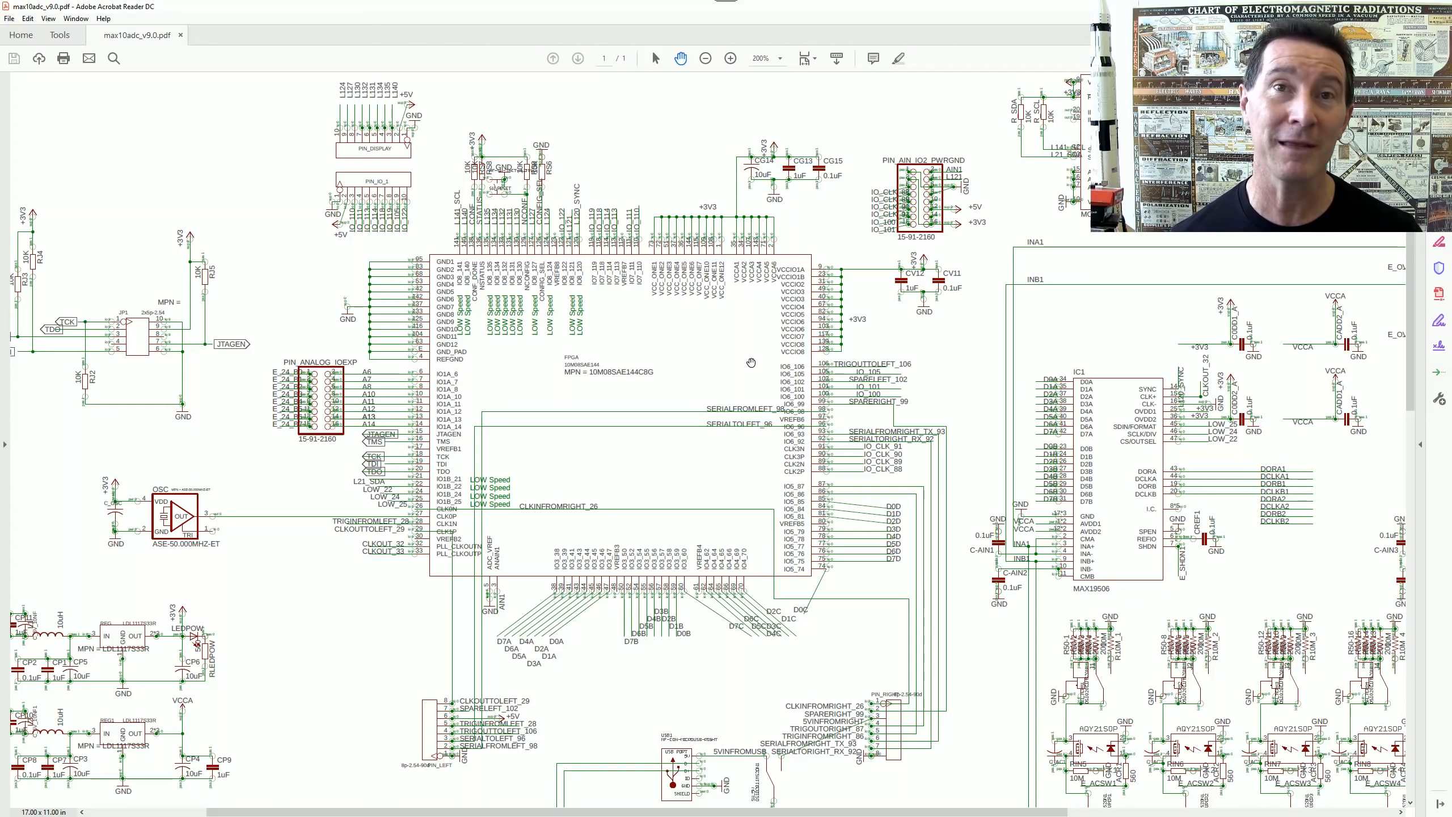
ctrl+scroll(751, 362, down, 3)
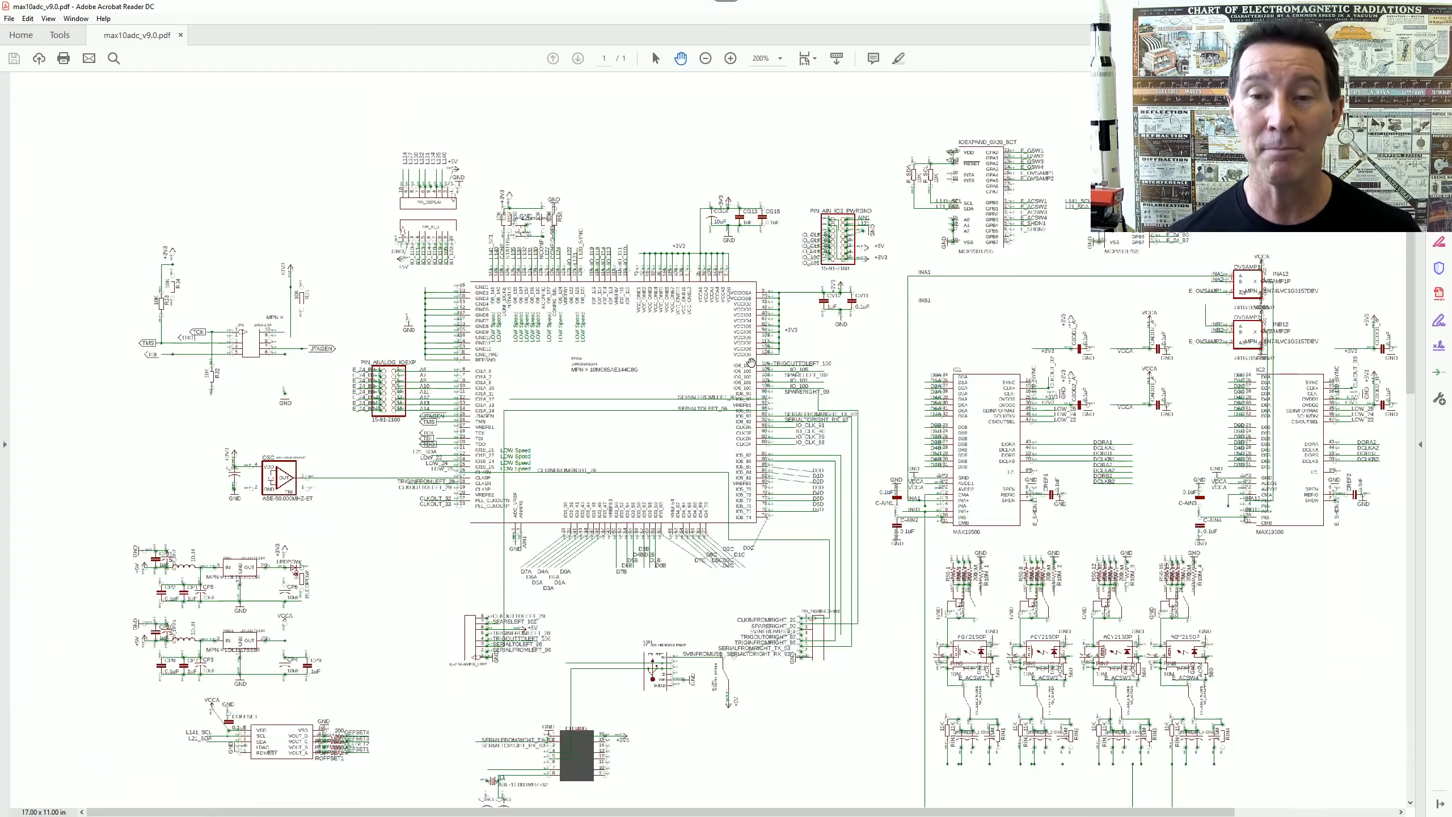
ctrl+scroll(841, 394, up, 4)
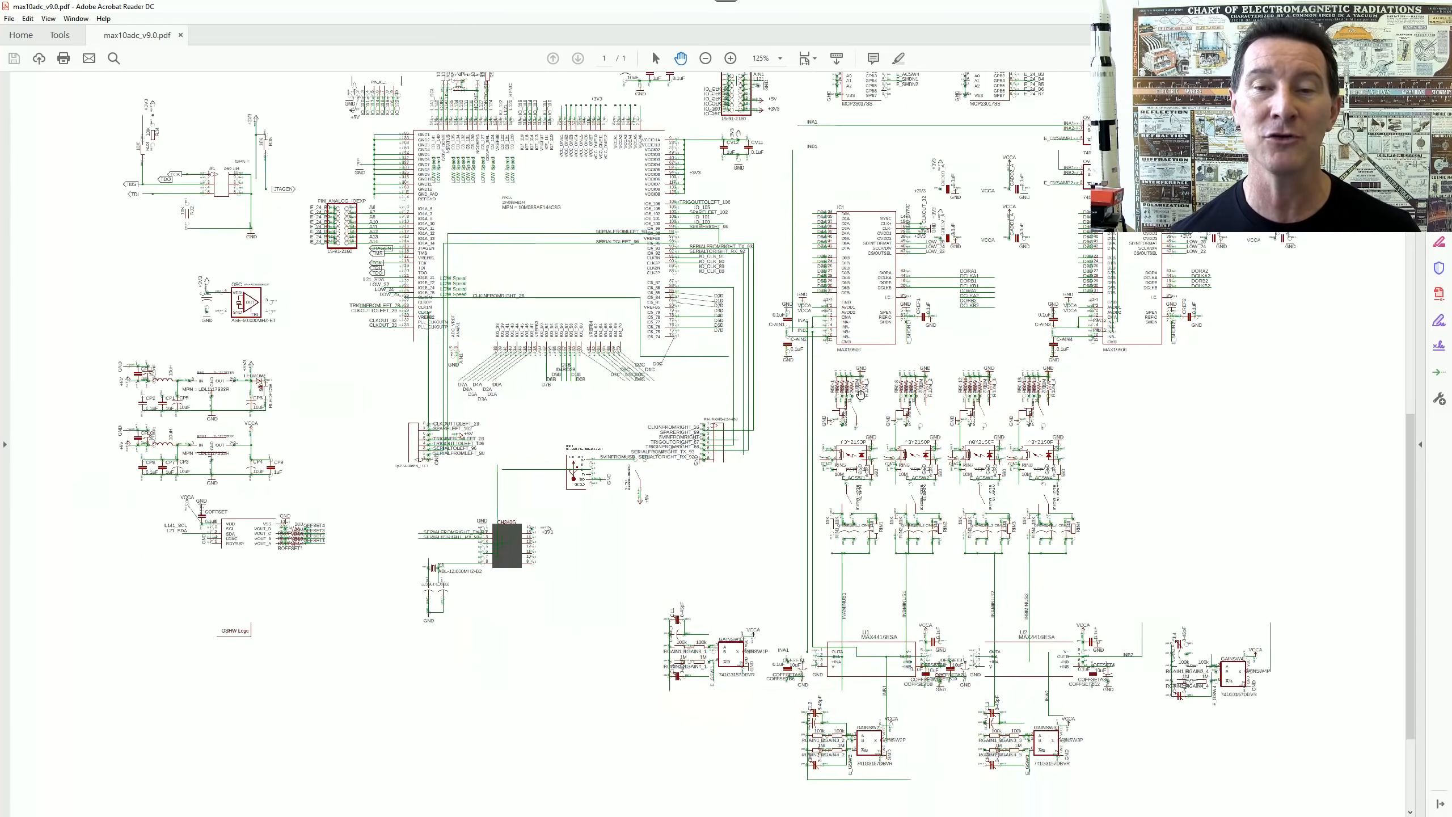
drag(487, 305, 490, 269)
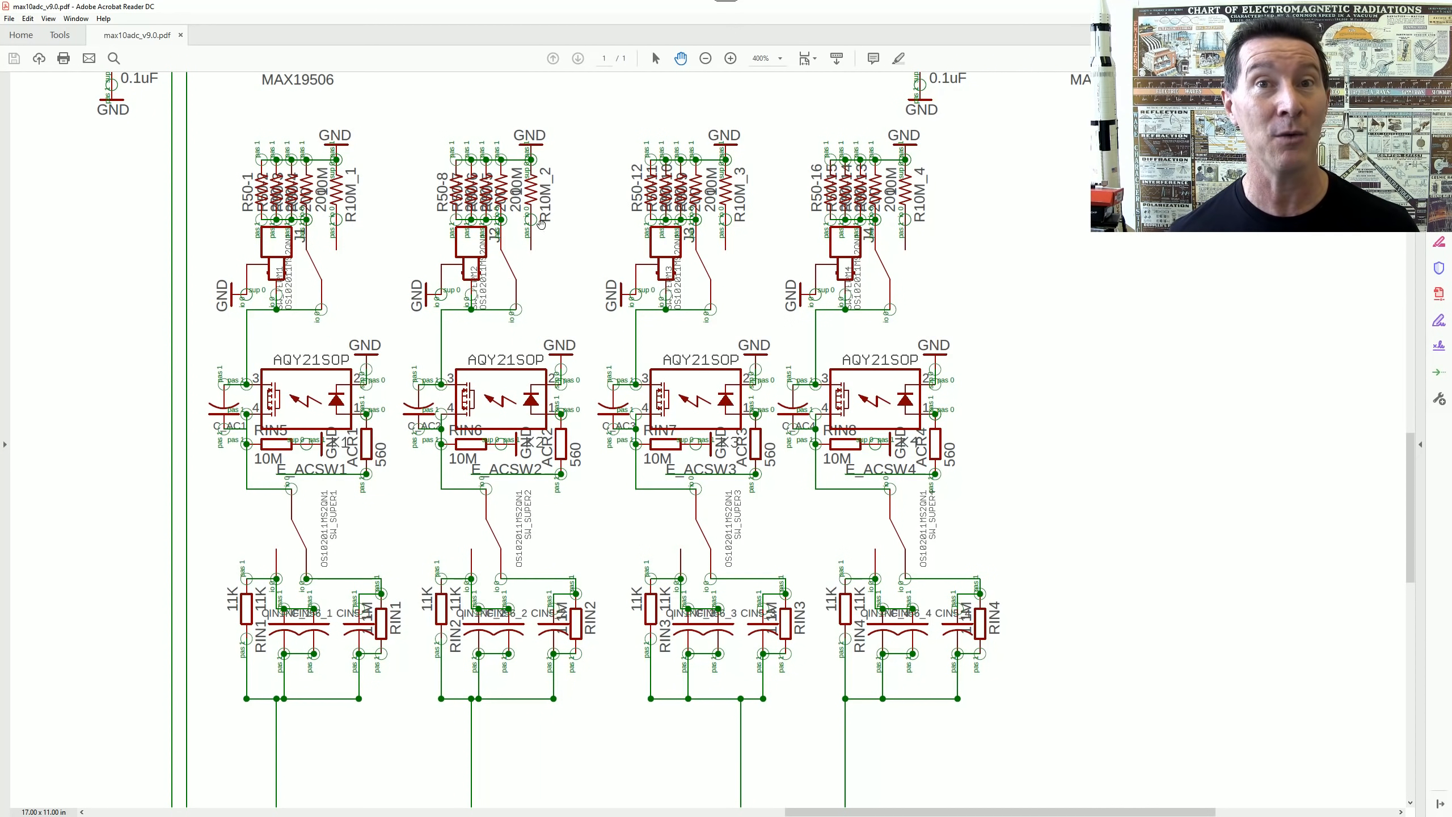
ctrl+scroll(691, 277, down, 4)
scroll(627, 468, up, 3)
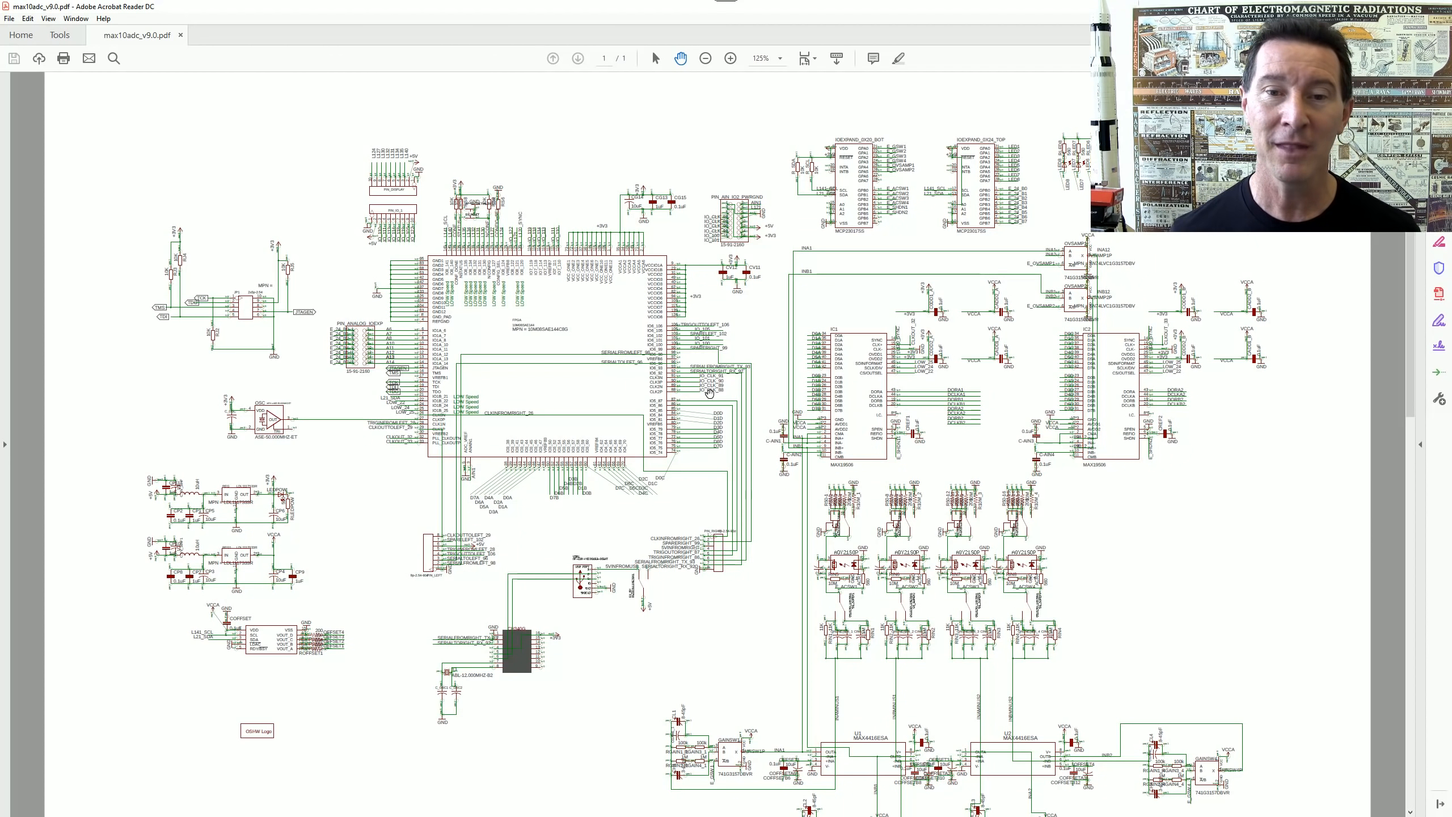
- Switch to Altium Designer and show the tidied version of the max10adc_v9.0 schematic
drag(791, 460, 756, 299)
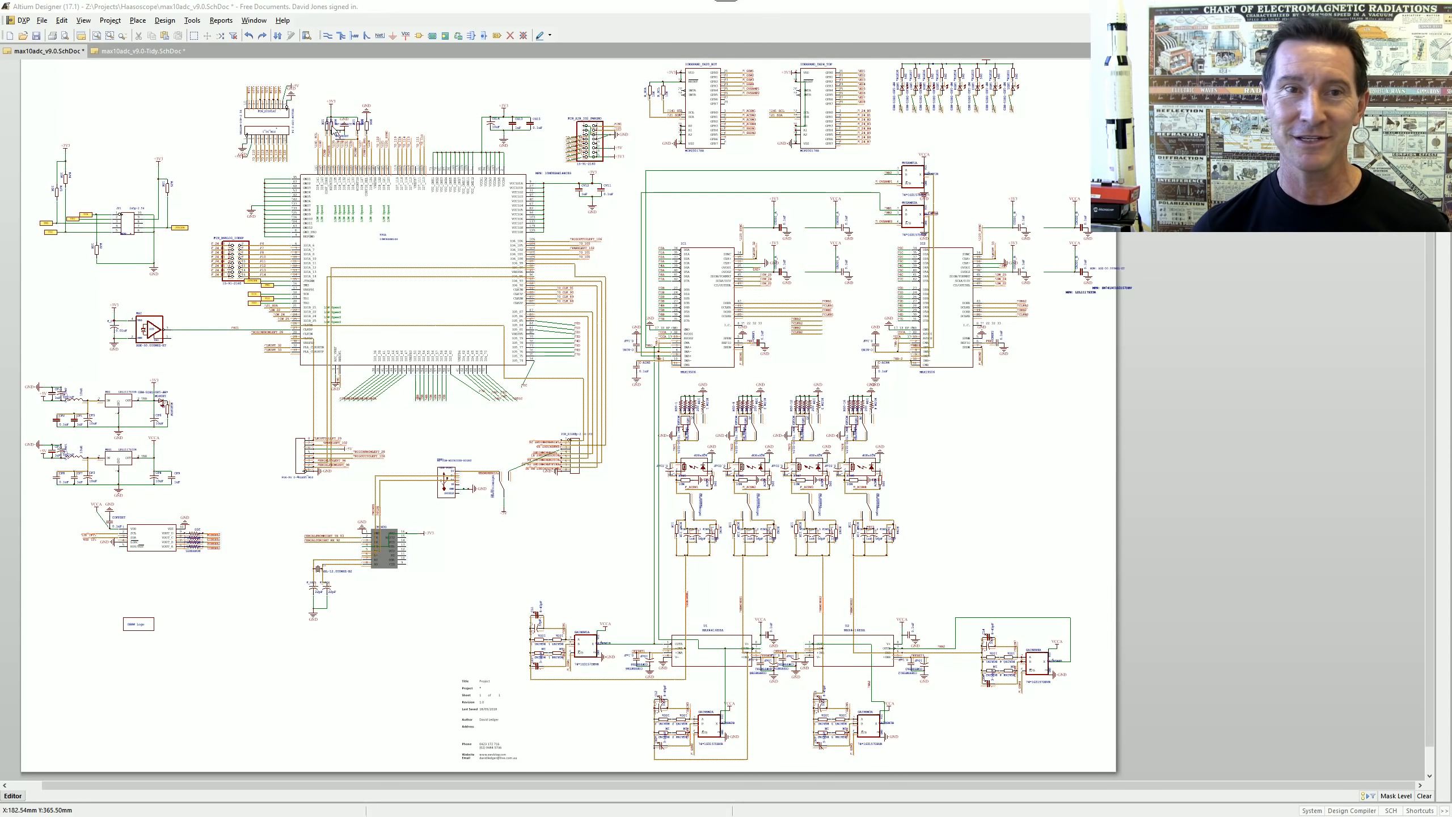
click(132, 50)
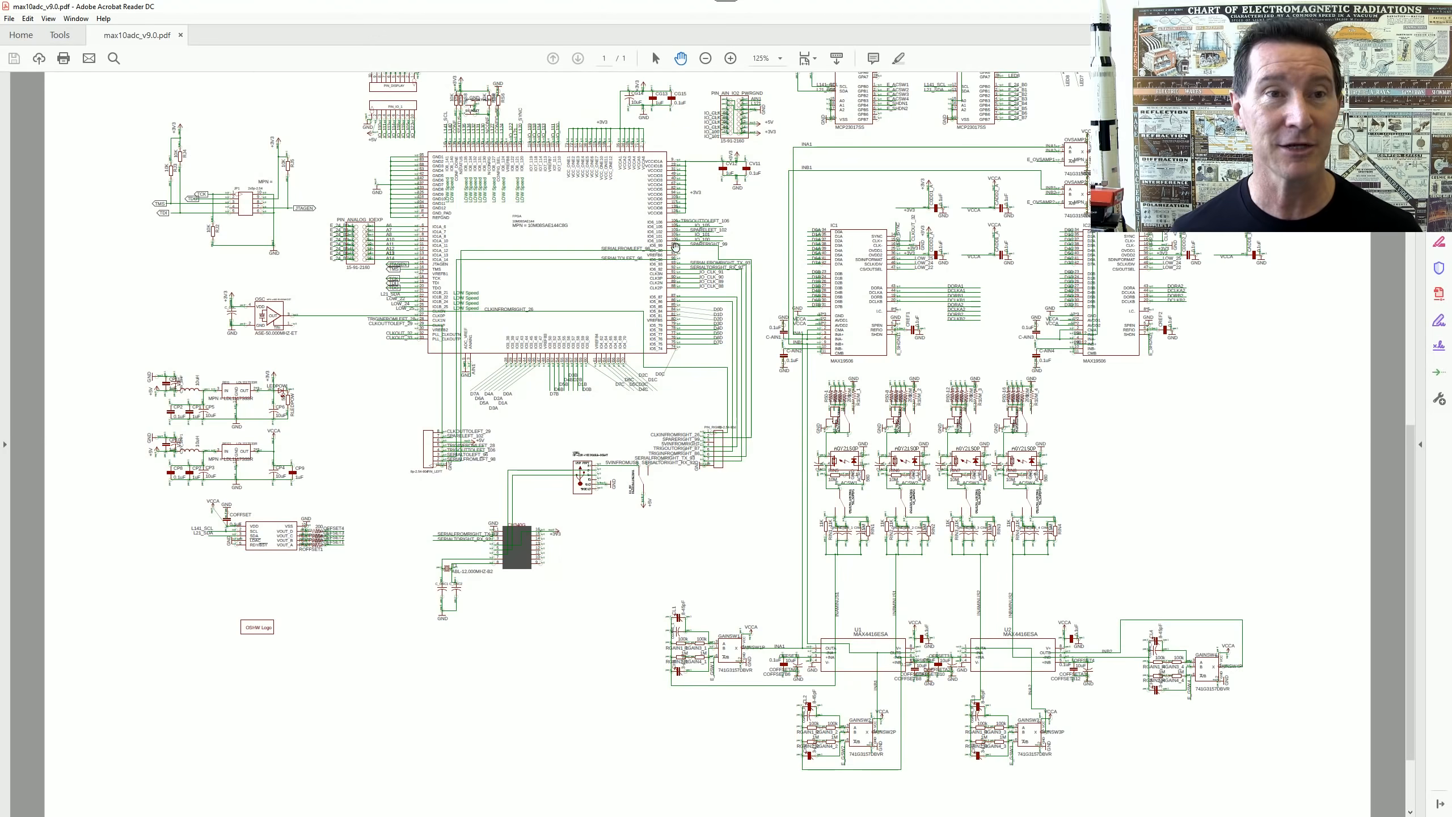
- Return to the schematic PDF in Acrobat Reader and inspect the FPGA symbol and the four input channels
ctrl+scroll(675, 249, up, 4)
drag(560, 290, 791, 458)
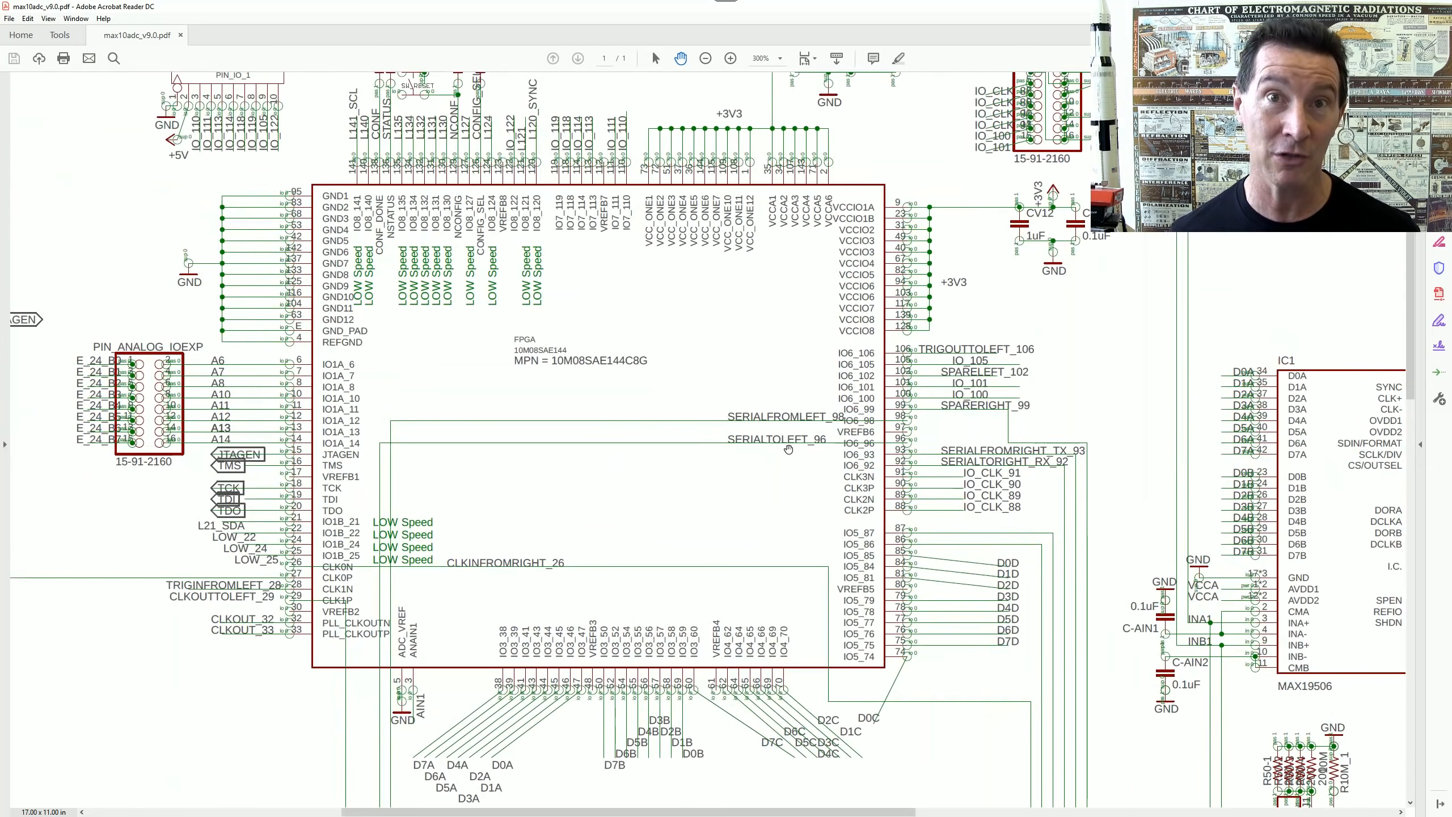
drag(990, 513, 425, 331)
drag(910, 553, 530, 239)
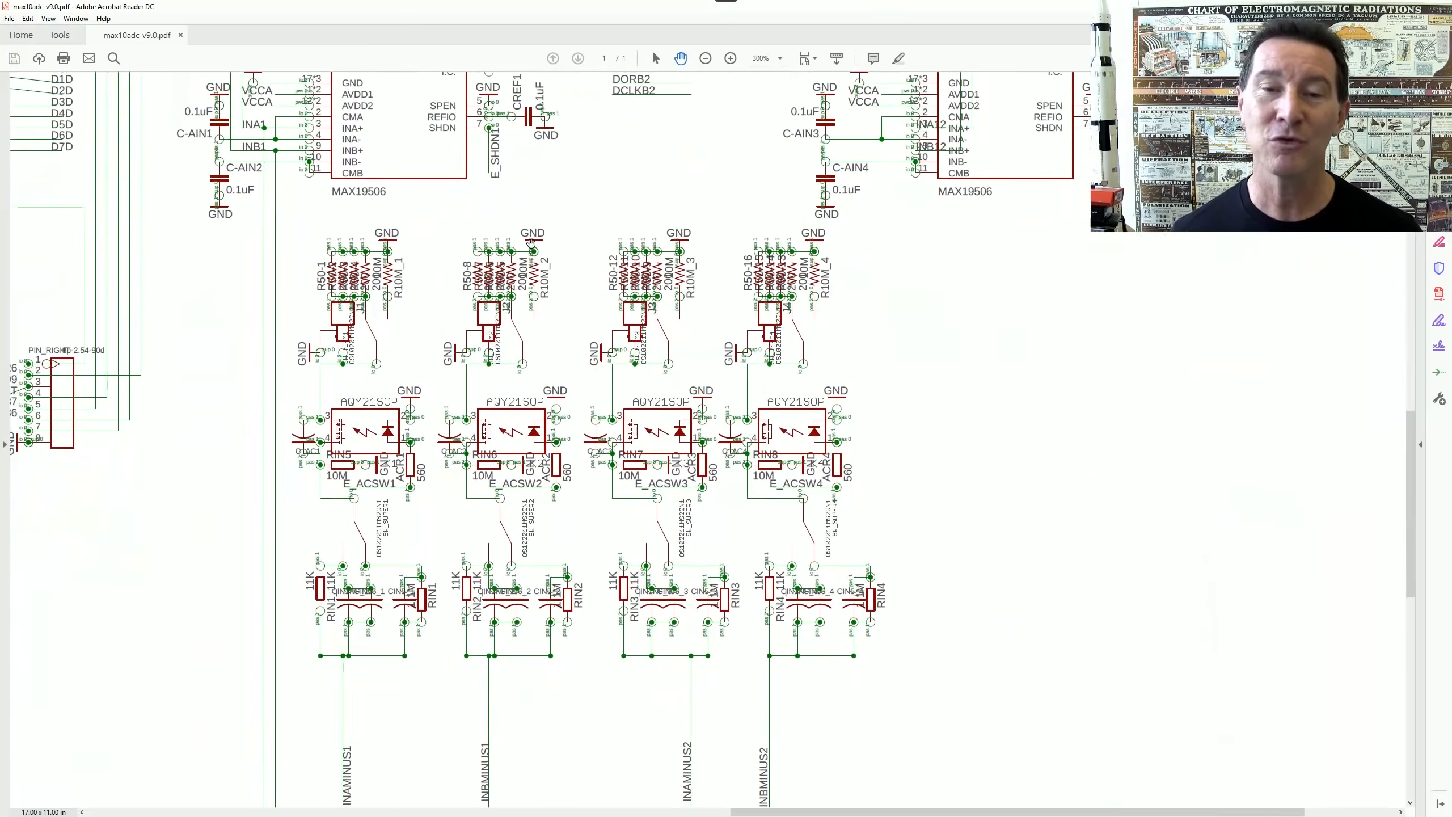
ctrl+scroll(623, 353, up, 1)
ctrl+scroll(623, 352, up, 1)
ctrl+scroll(624, 353, down, 1)
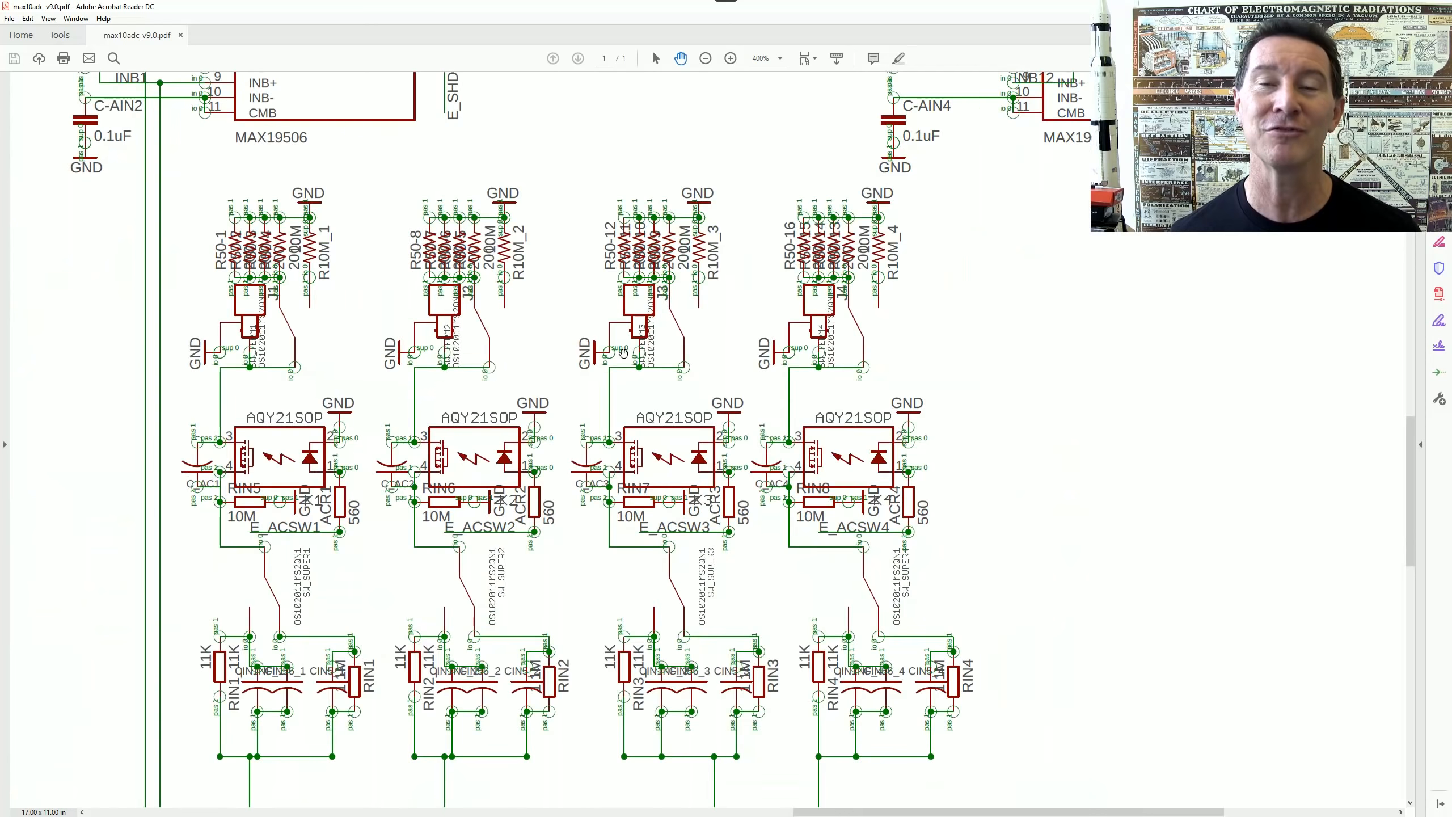
drag(631, 392, 656, 364)
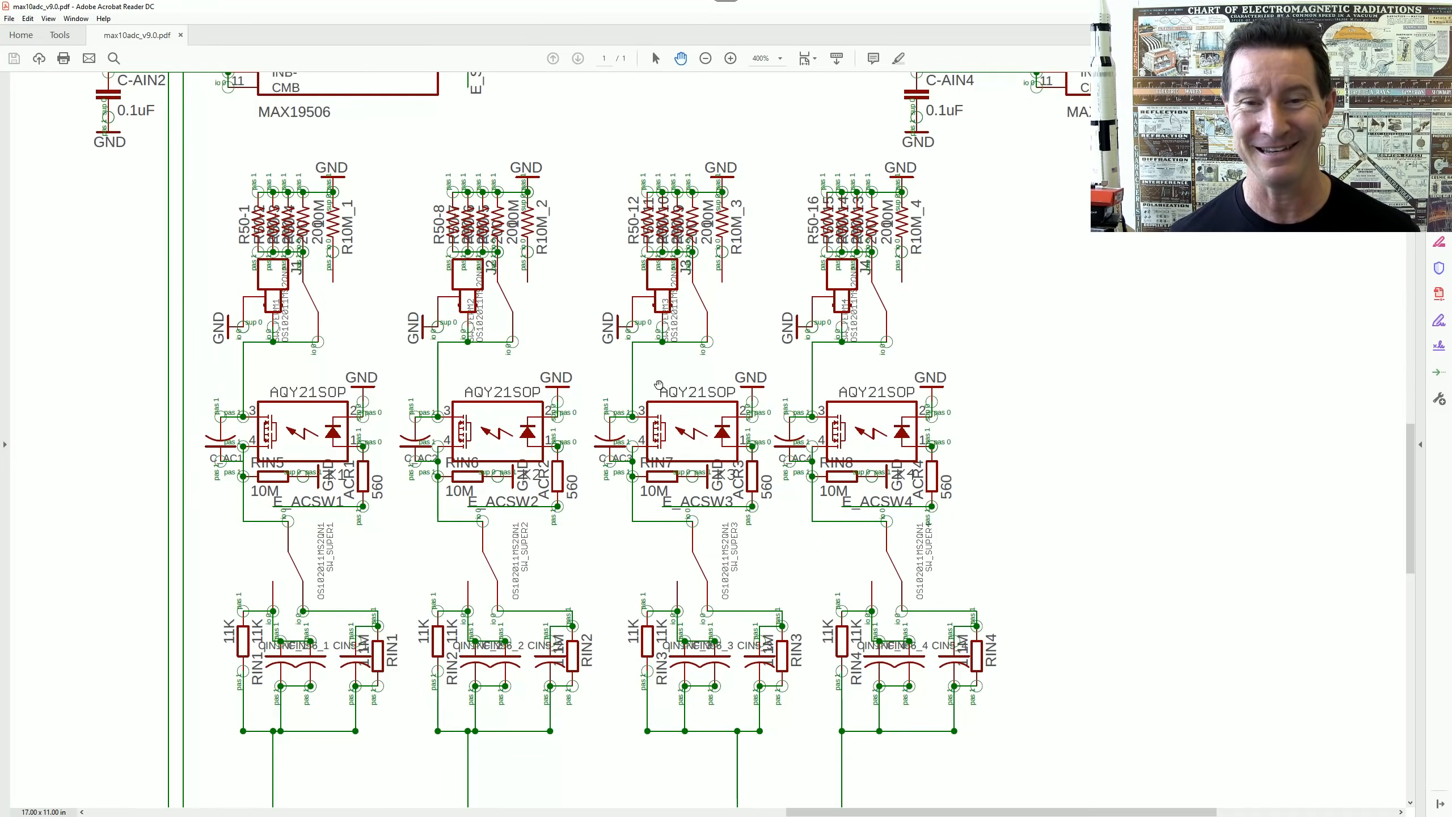
- Follow the input lines down to the MAX4416ESA amplifiers U1 and U2 and their gain switches, ending with the full sheet
drag(662, 506, 666, 137)
drag(673, 546, 619, 212)
drag(657, 397, 875, 408)
ctrl+scroll(876, 409, down, 1)
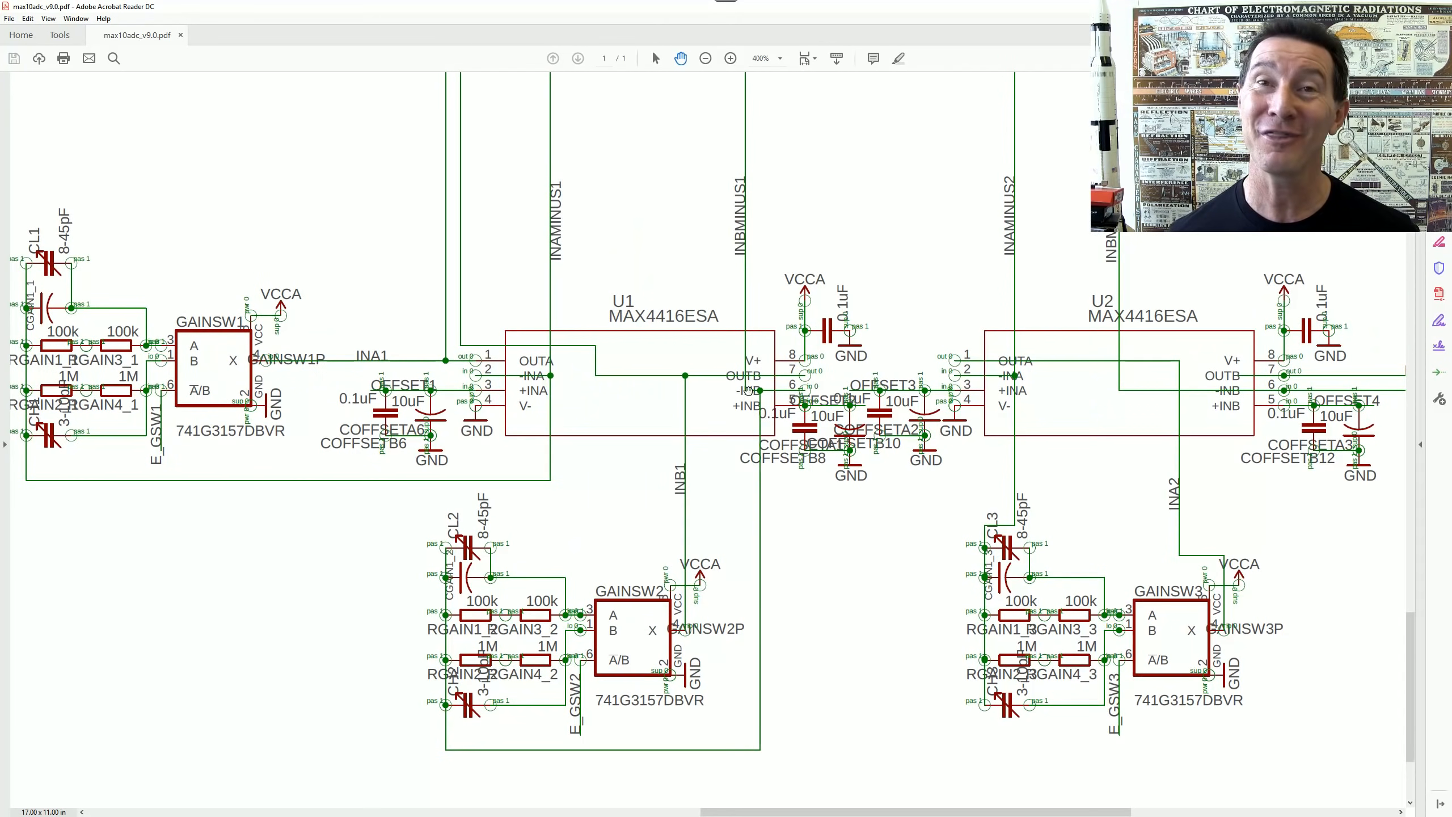
ctrl+scroll(720, 363, down, 1)
ctrl+scroll(706, 355, down, 2)
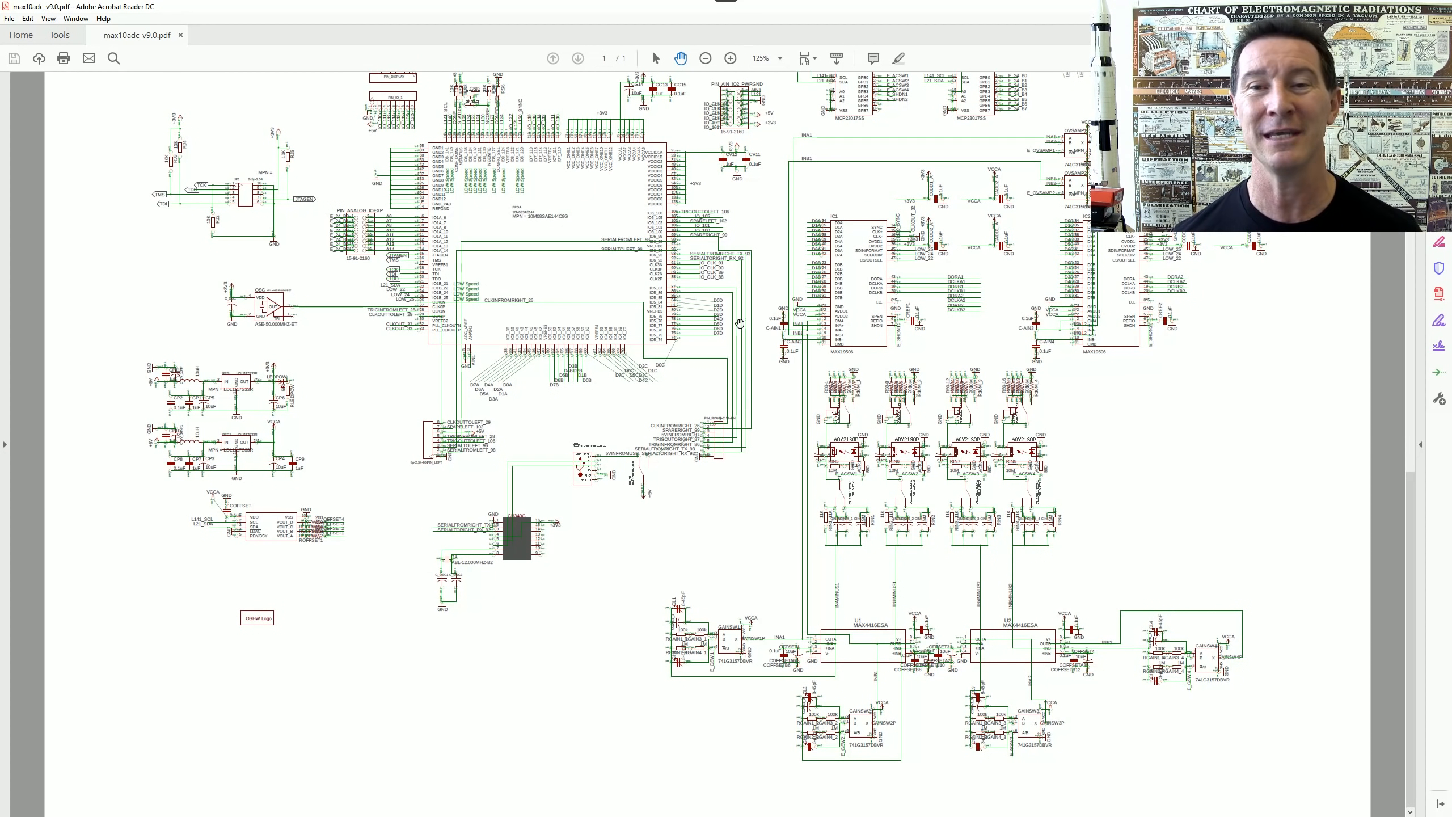
scroll(730, 274, up, 3)
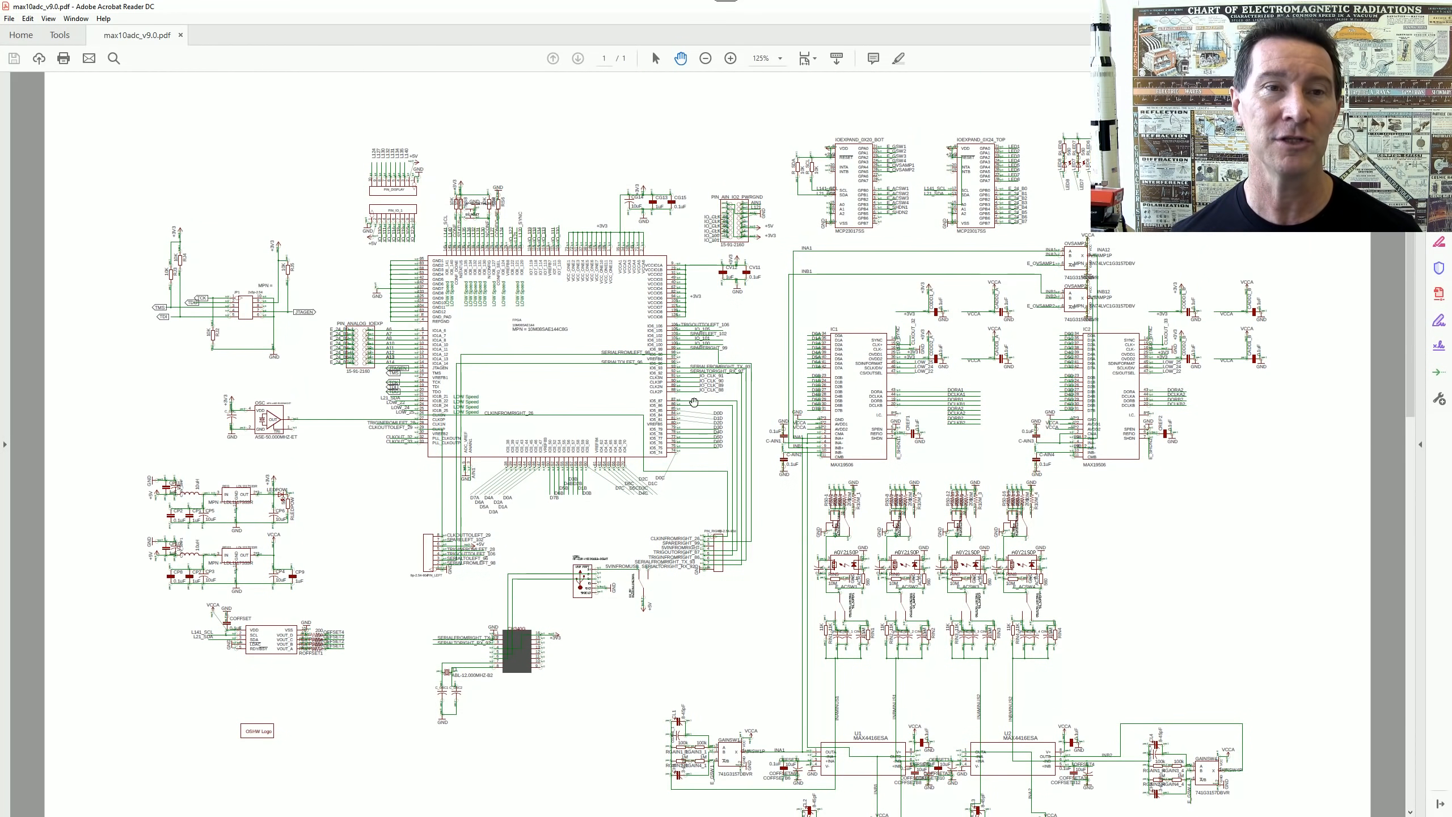
- Switch to Altium Designer and examine the input channels and MAX4416ESA amplifiers in the original max10adc_v9.0 schematic
drag(753, 9, 1451, 128)
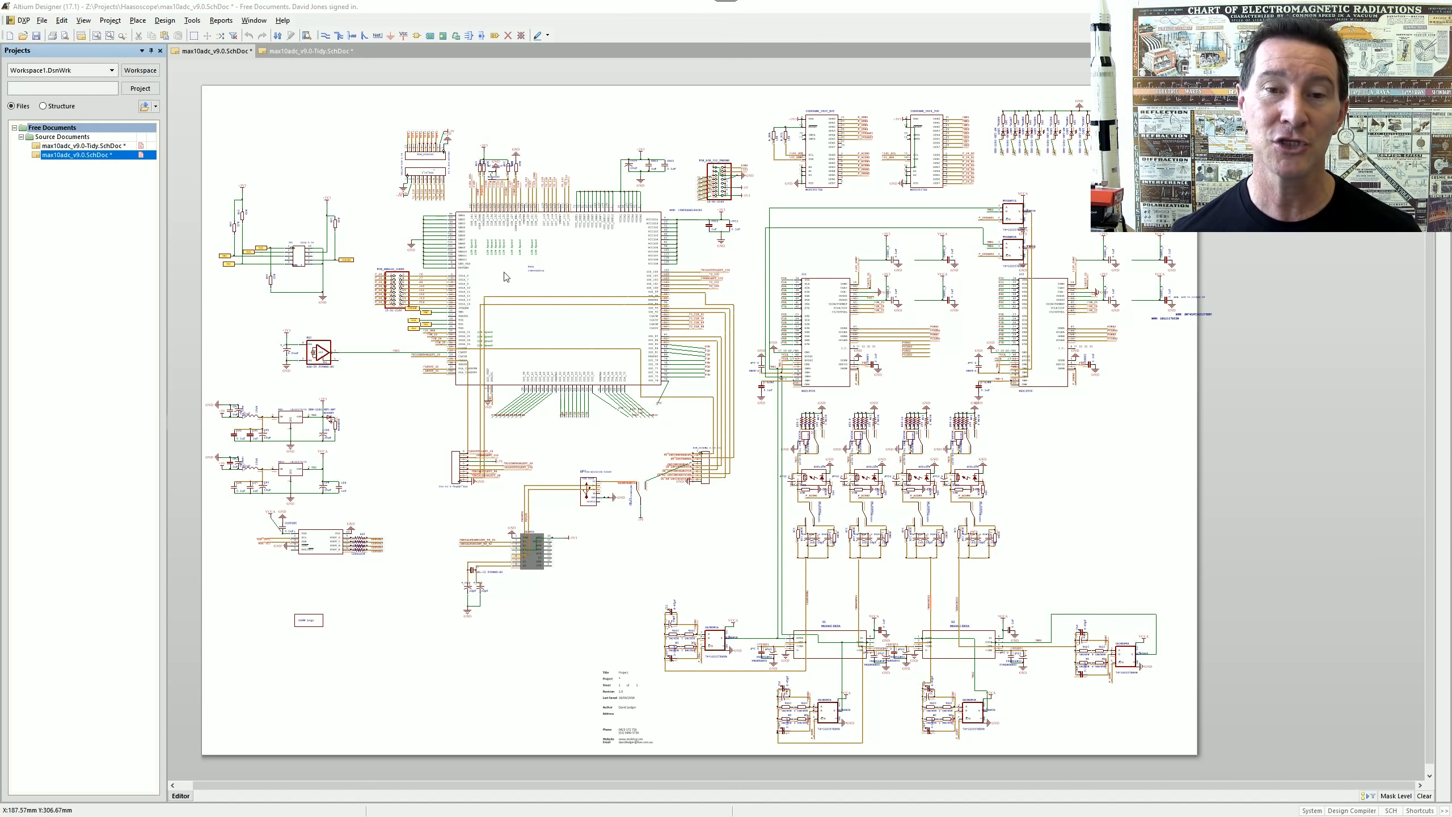
ctrl+scroll(572, 361, up, 1)
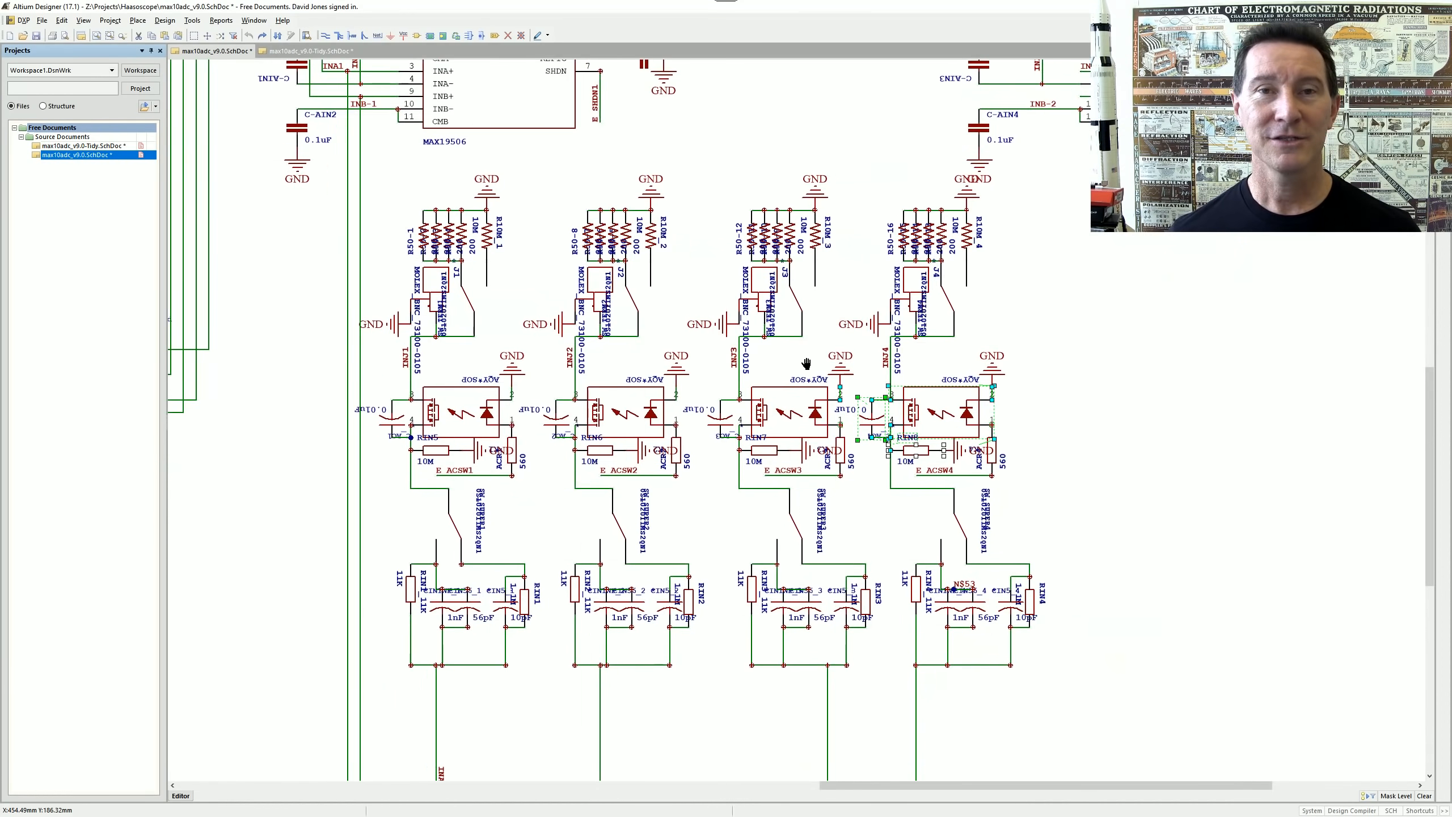
mouse_move(805, 363)
right_down()
mouse_move(843, 360)
mouse_move(822, 363)
right_up()
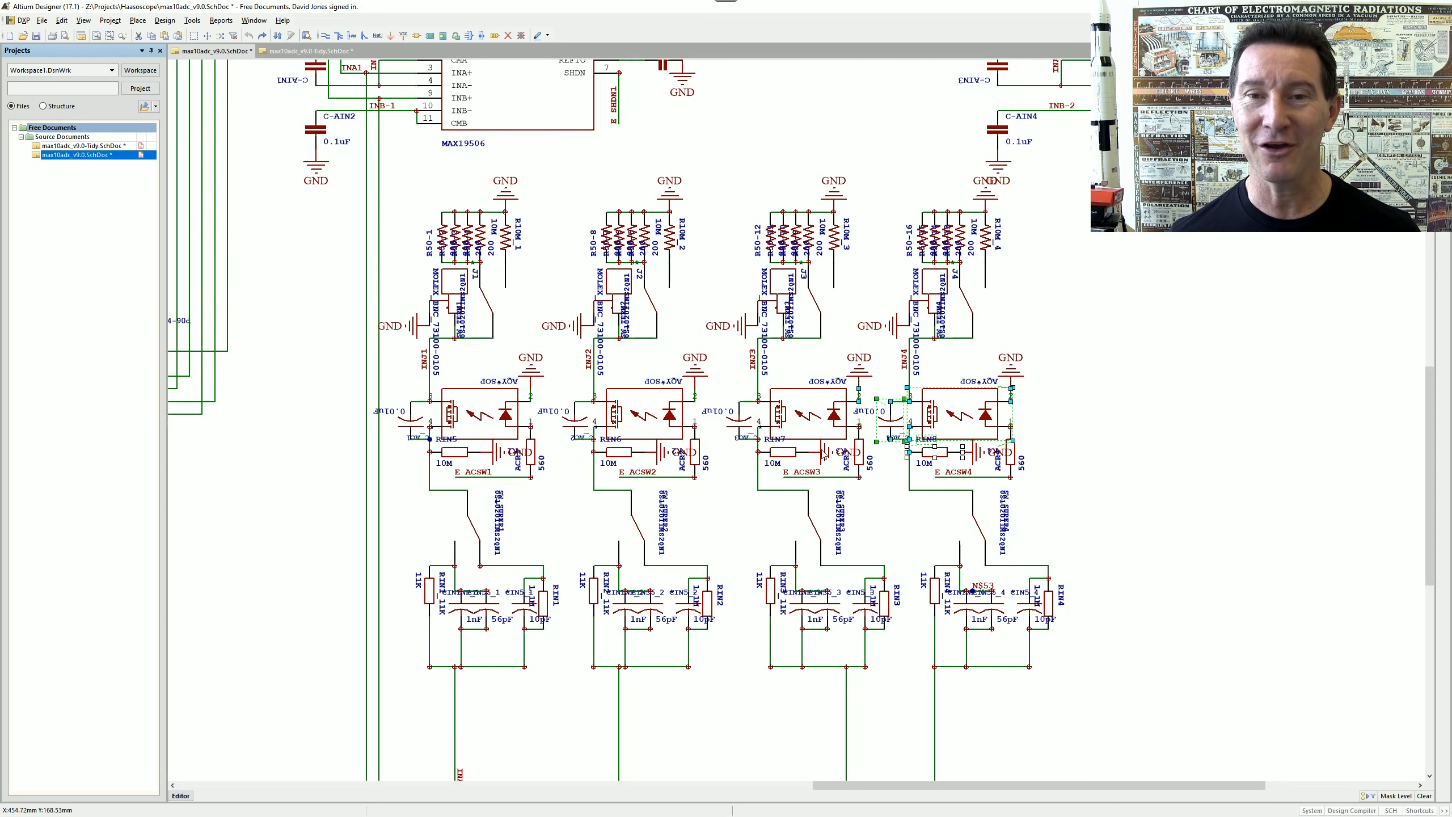
right_drag(824, 506, 819, 373)
scroll(820, 374, down, 3)
right_drag(885, 590, 885, 284)
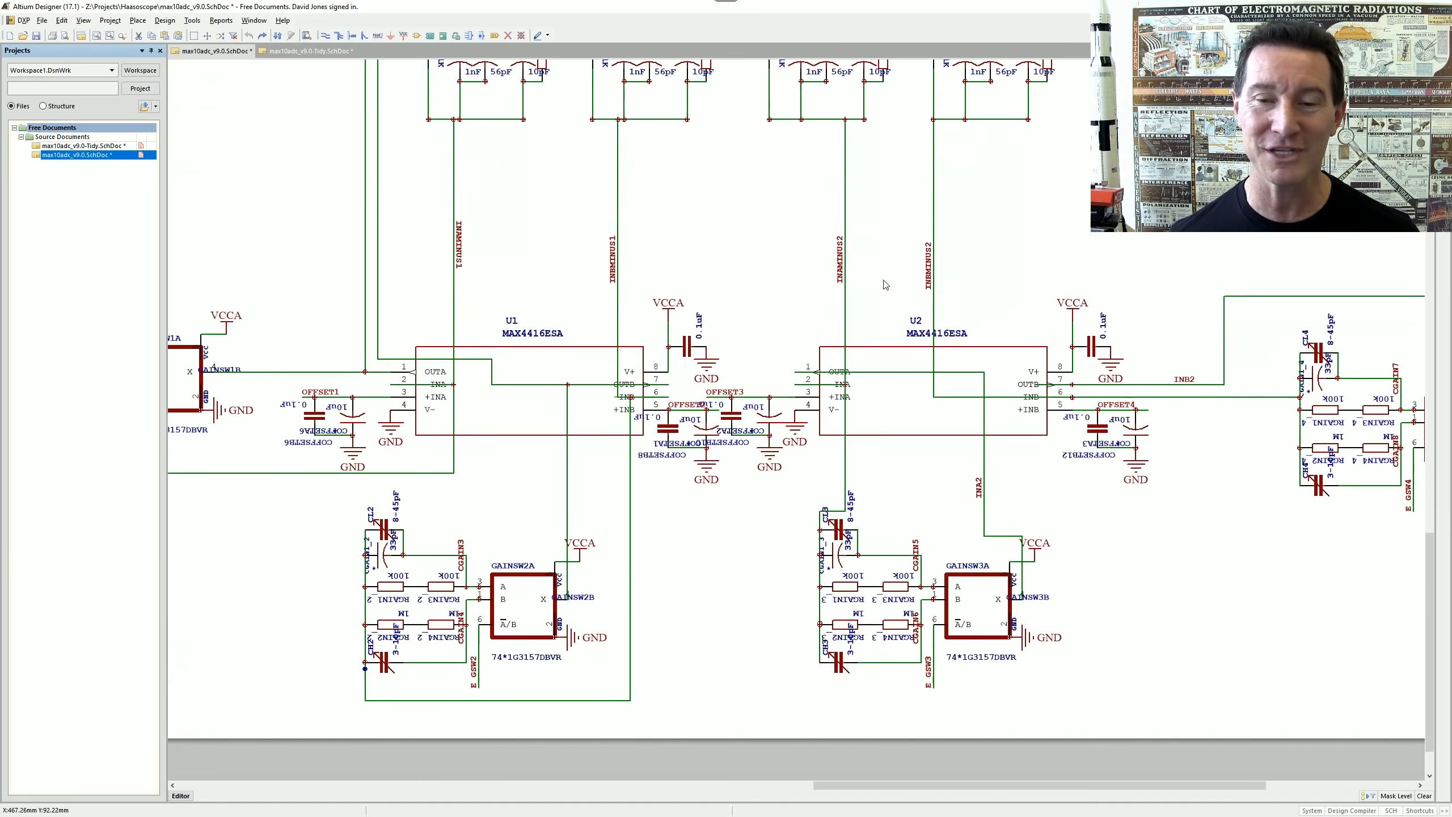
- Inspect the net labels on the FPGA's JTAG, clock and trigger pins in the Altium schematic
ctrl+scroll(791, 322, down, 3)
right_drag(1001, 286, 1284, 640)
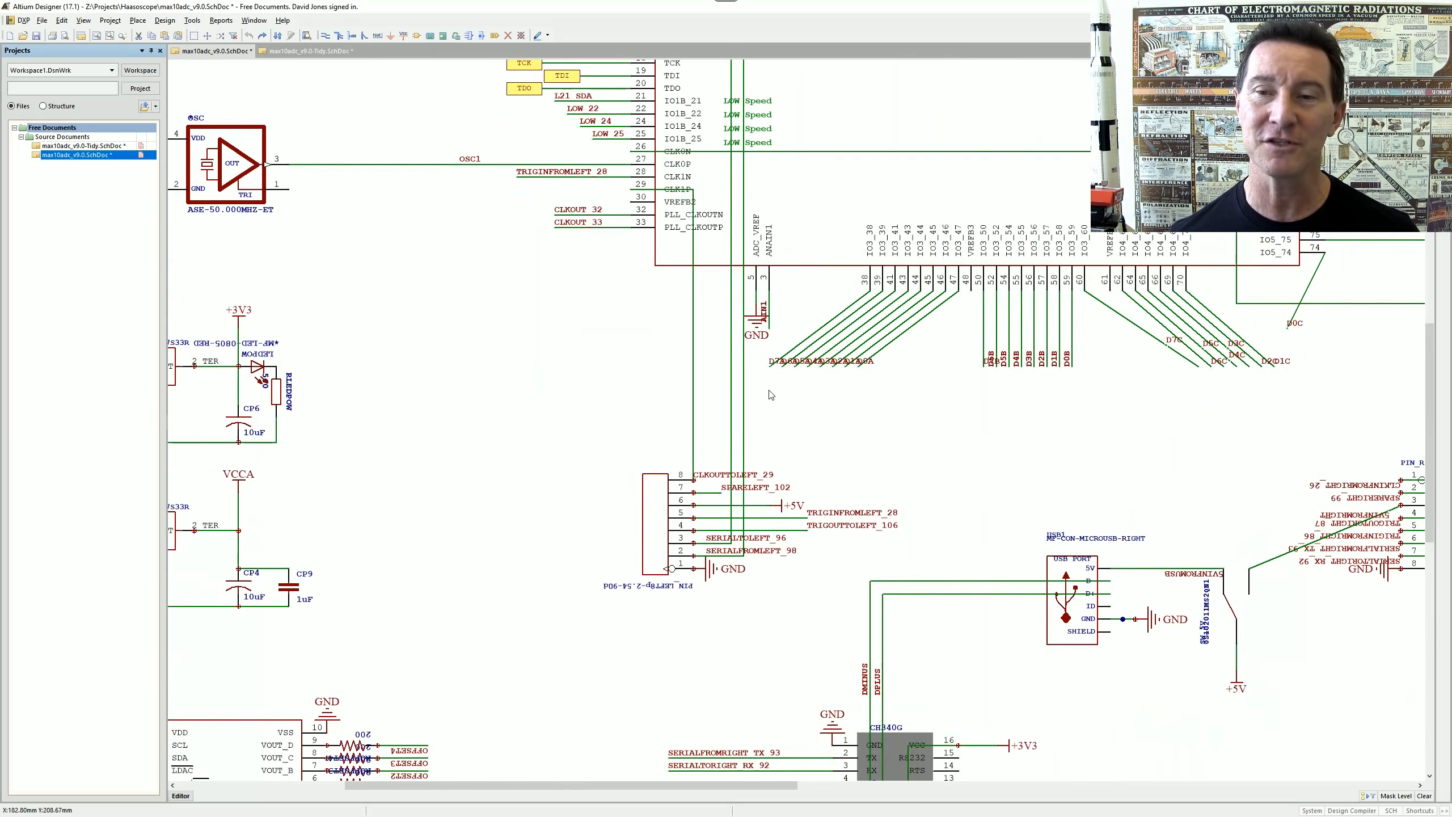
ctrl+scroll(809, 548, up, 3)
right_drag(809, 548, 768, 653)
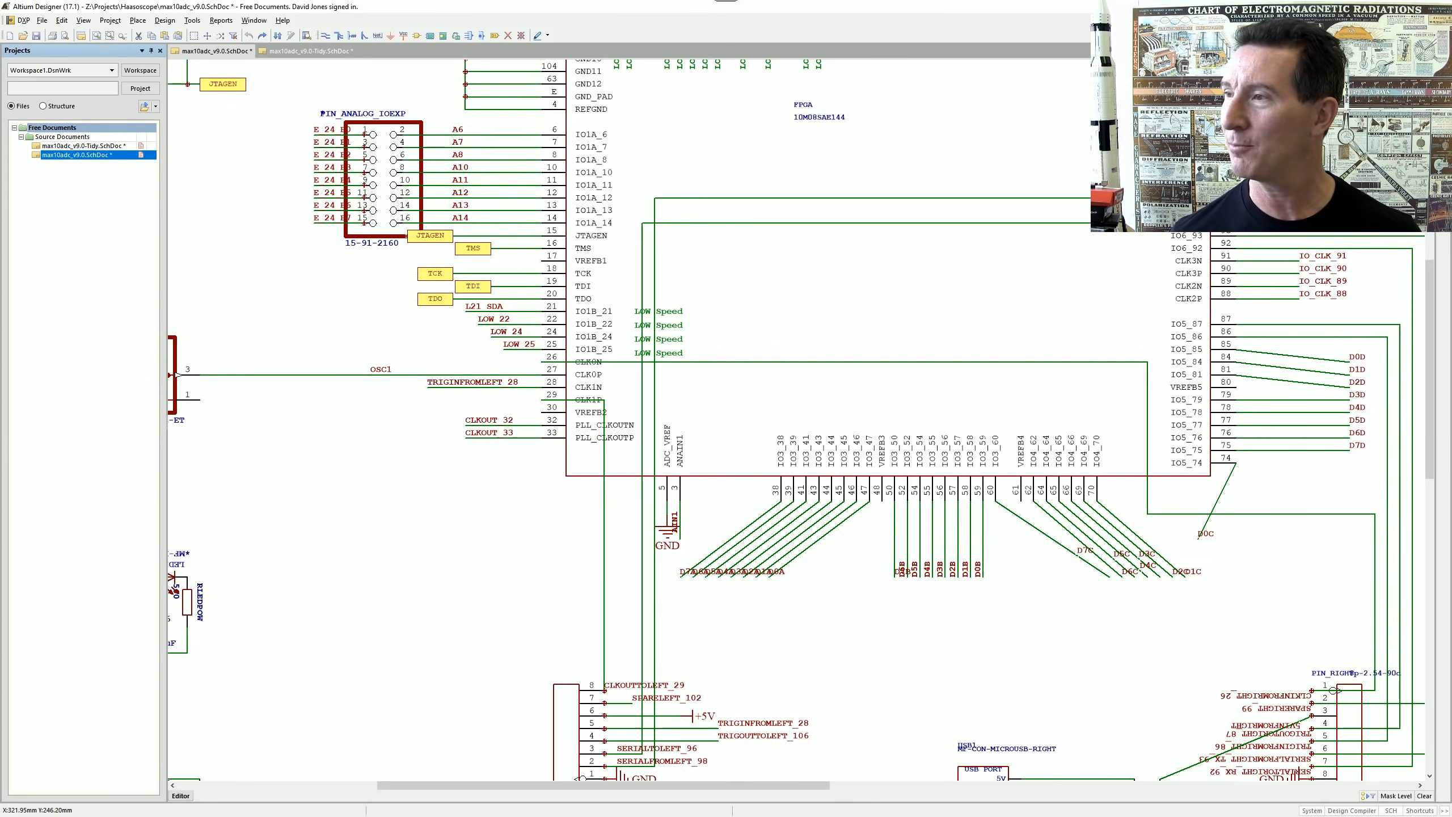
ctrl+scroll(482, 278, up, 2)
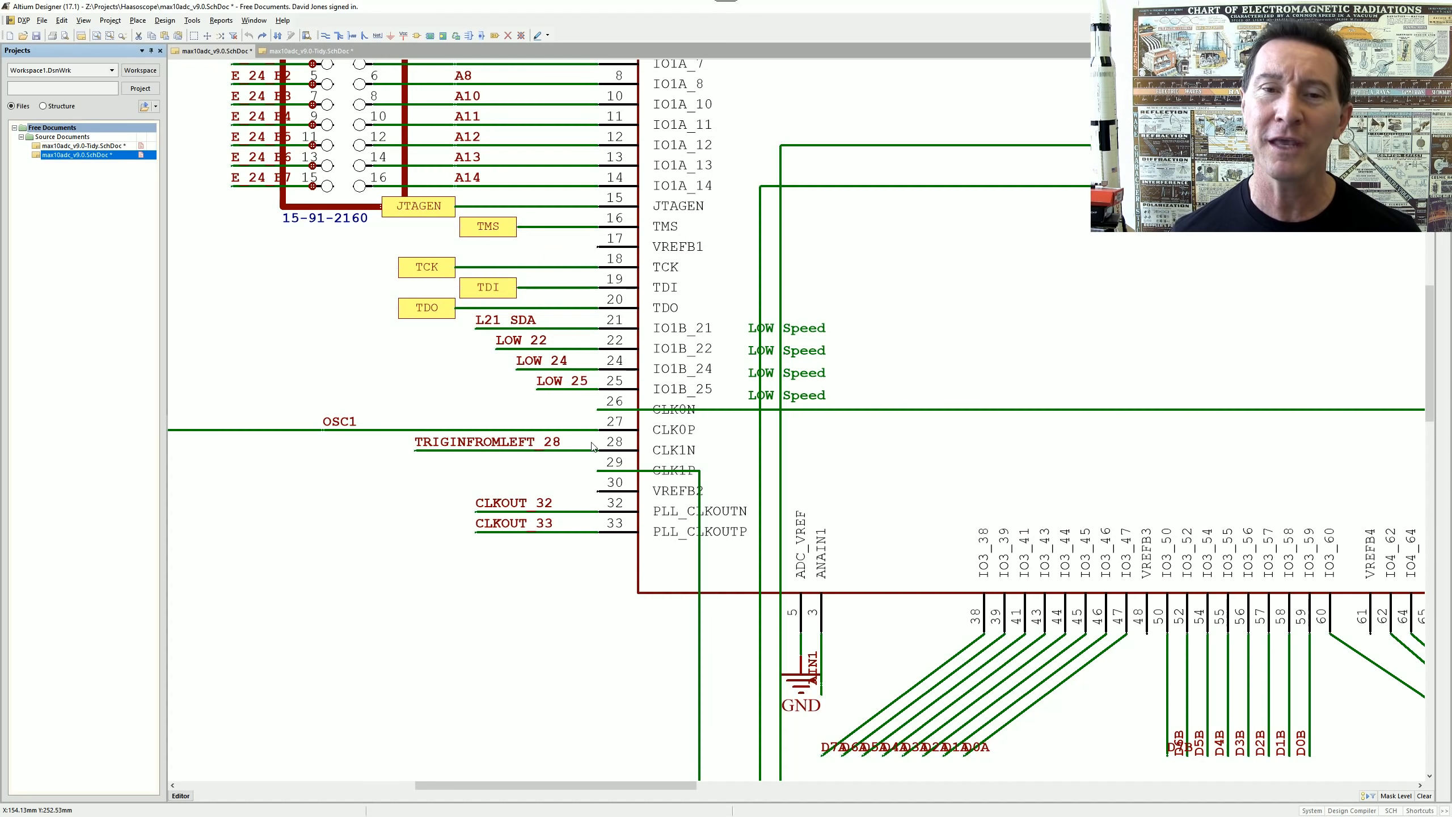
- Switch back to the PDF in Acrobat Reader and examine the FPGA's JTAG port labels, clock nets and PIN_ANALOG_IOEXP connector
drag(1451, 40, 545, 31)
double_click(544, 35)
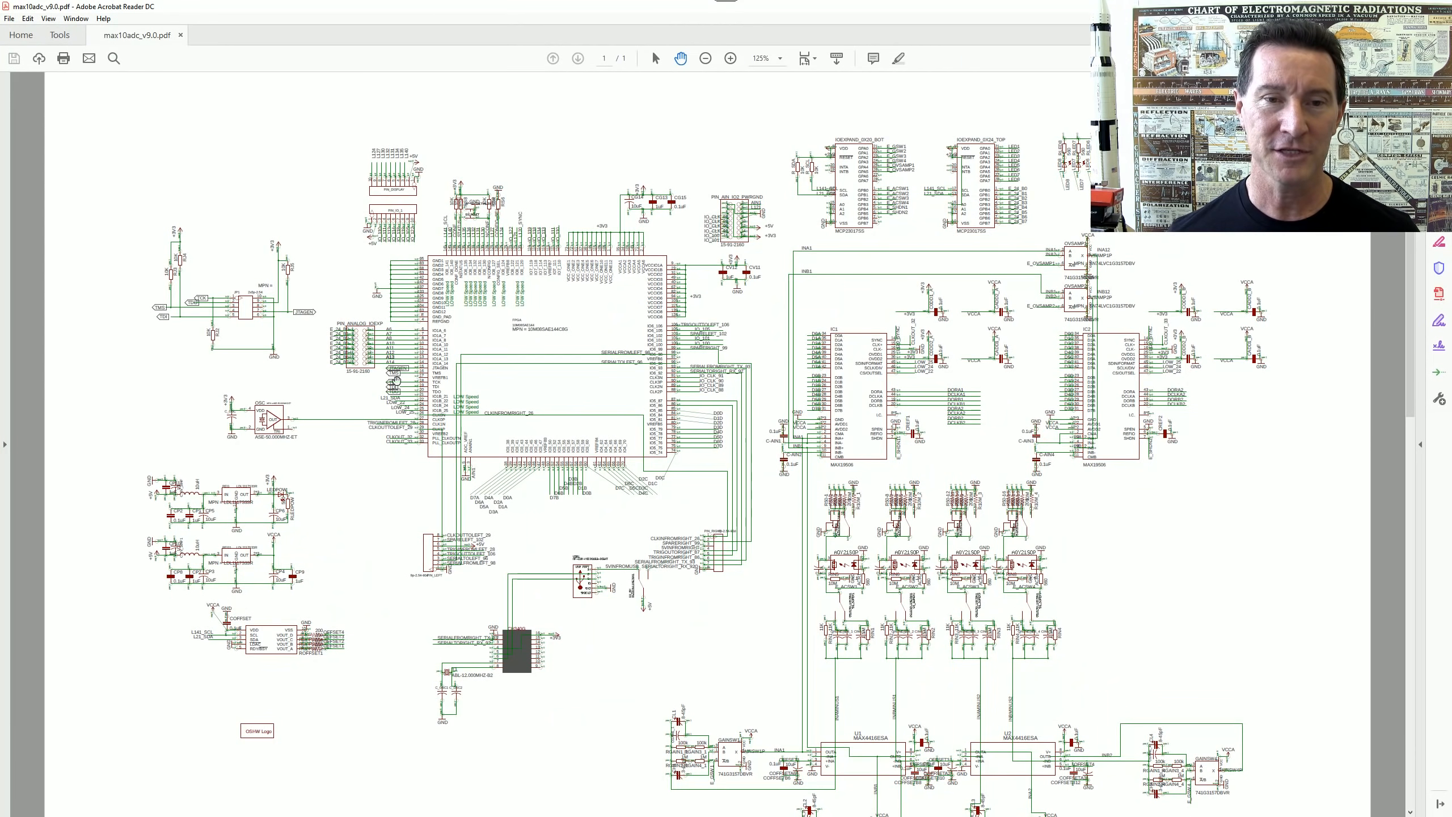
ctrl+scroll(395, 381, up, 8)
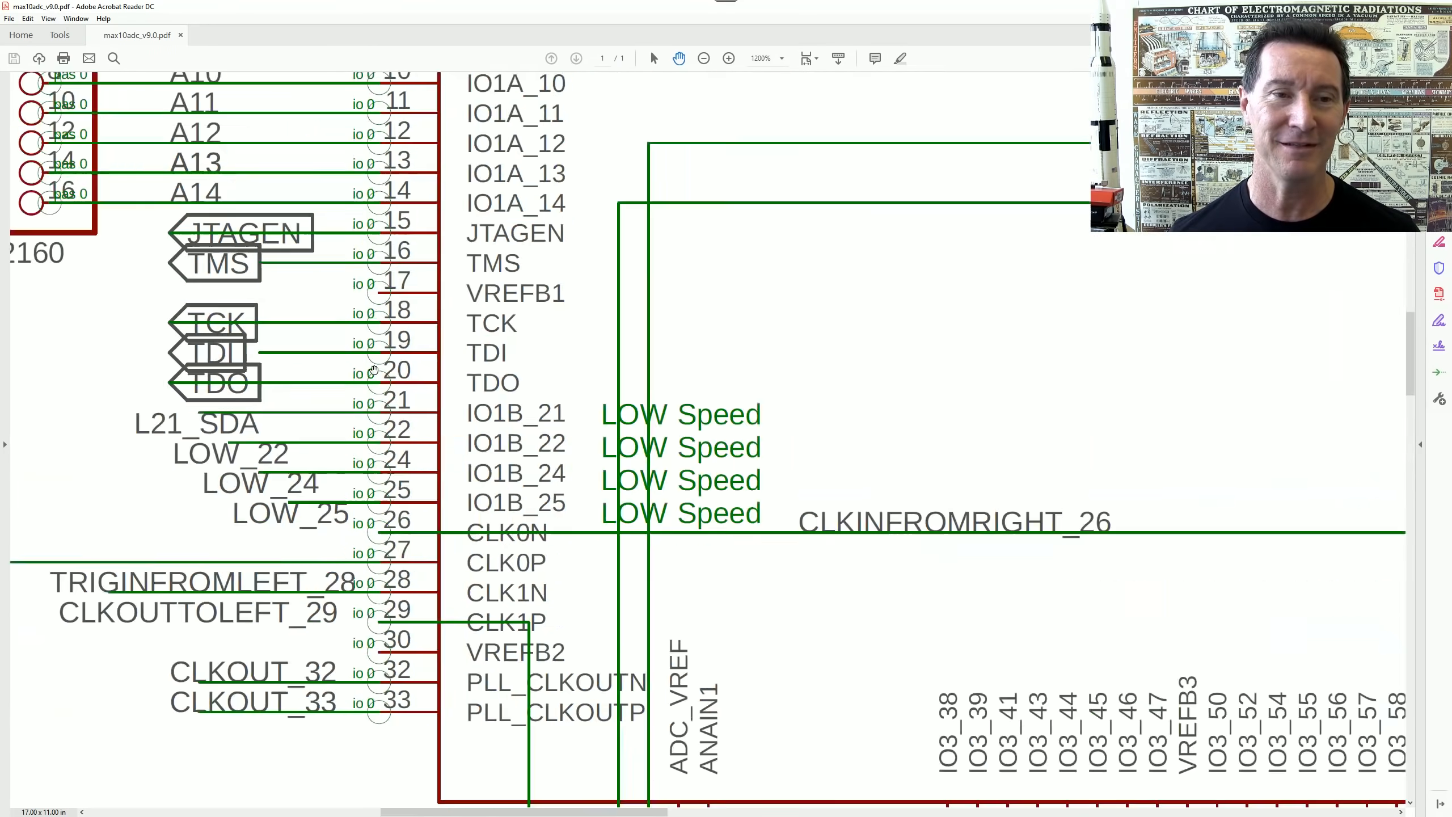
ctrl+scroll(373, 369, down, 3)
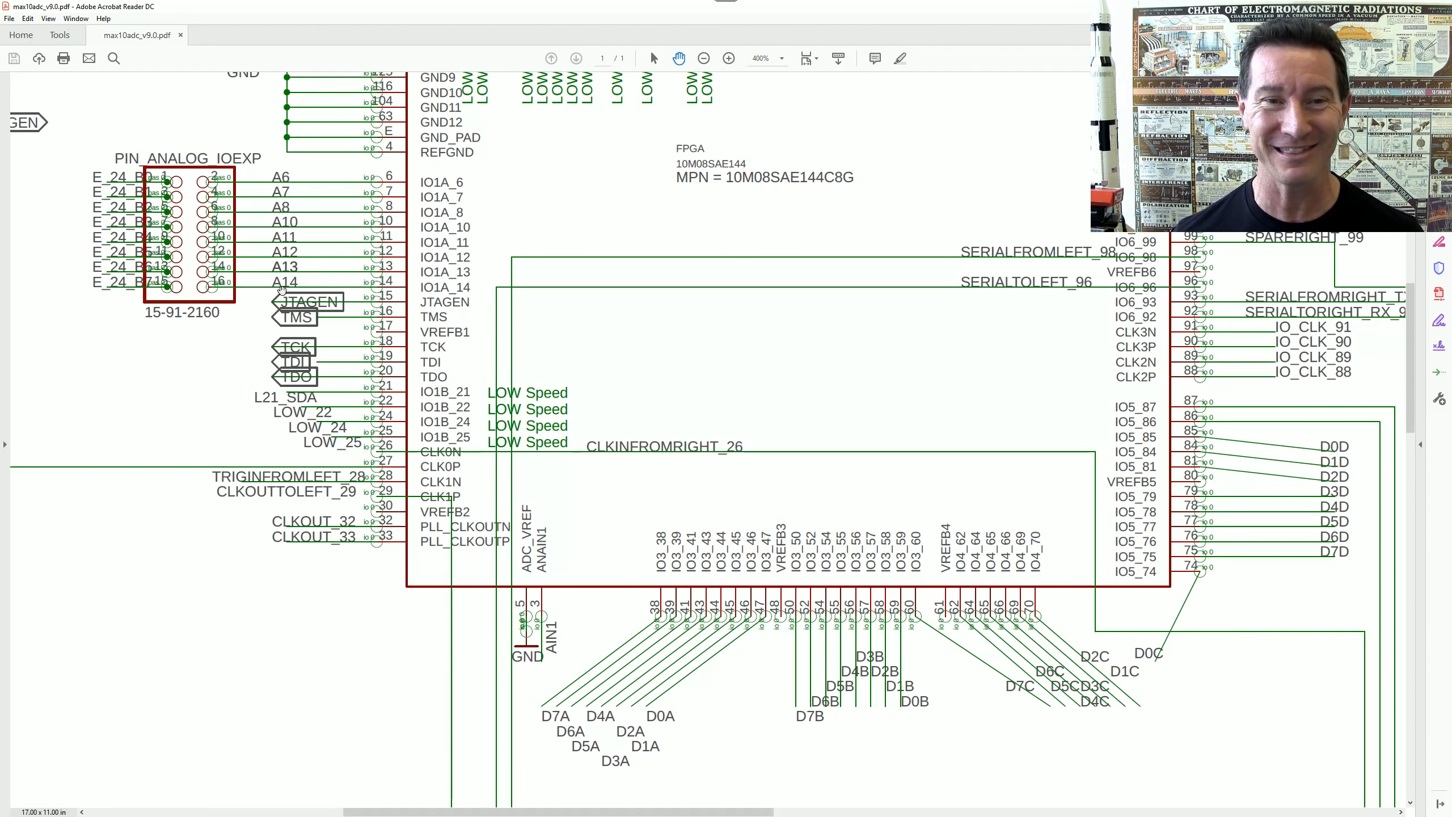
ctrl+scroll(291, 319, up, 2)
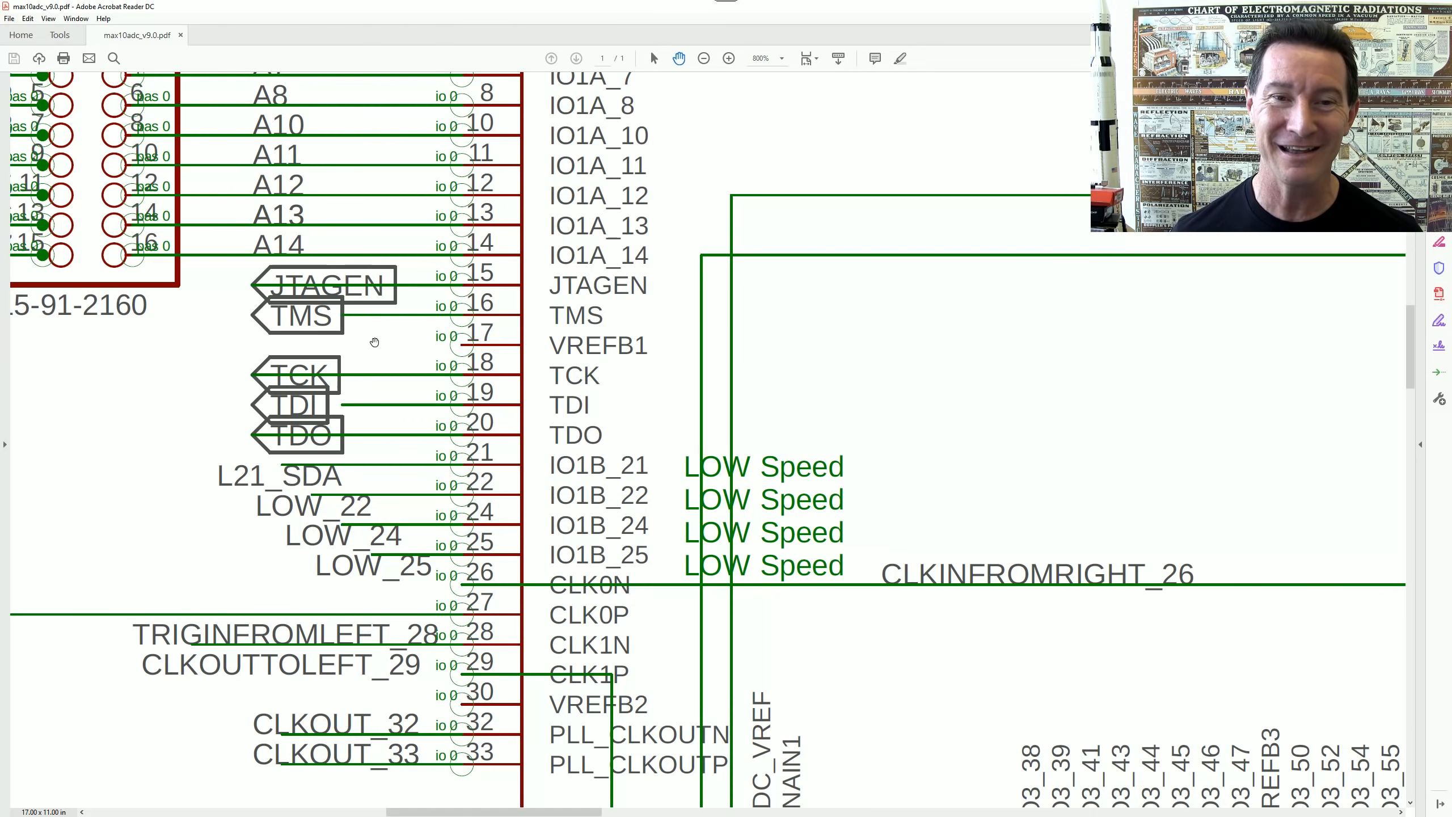
ctrl+scroll(291, 343, down, 2)
ctrl+scroll(291, 343, down, 1)
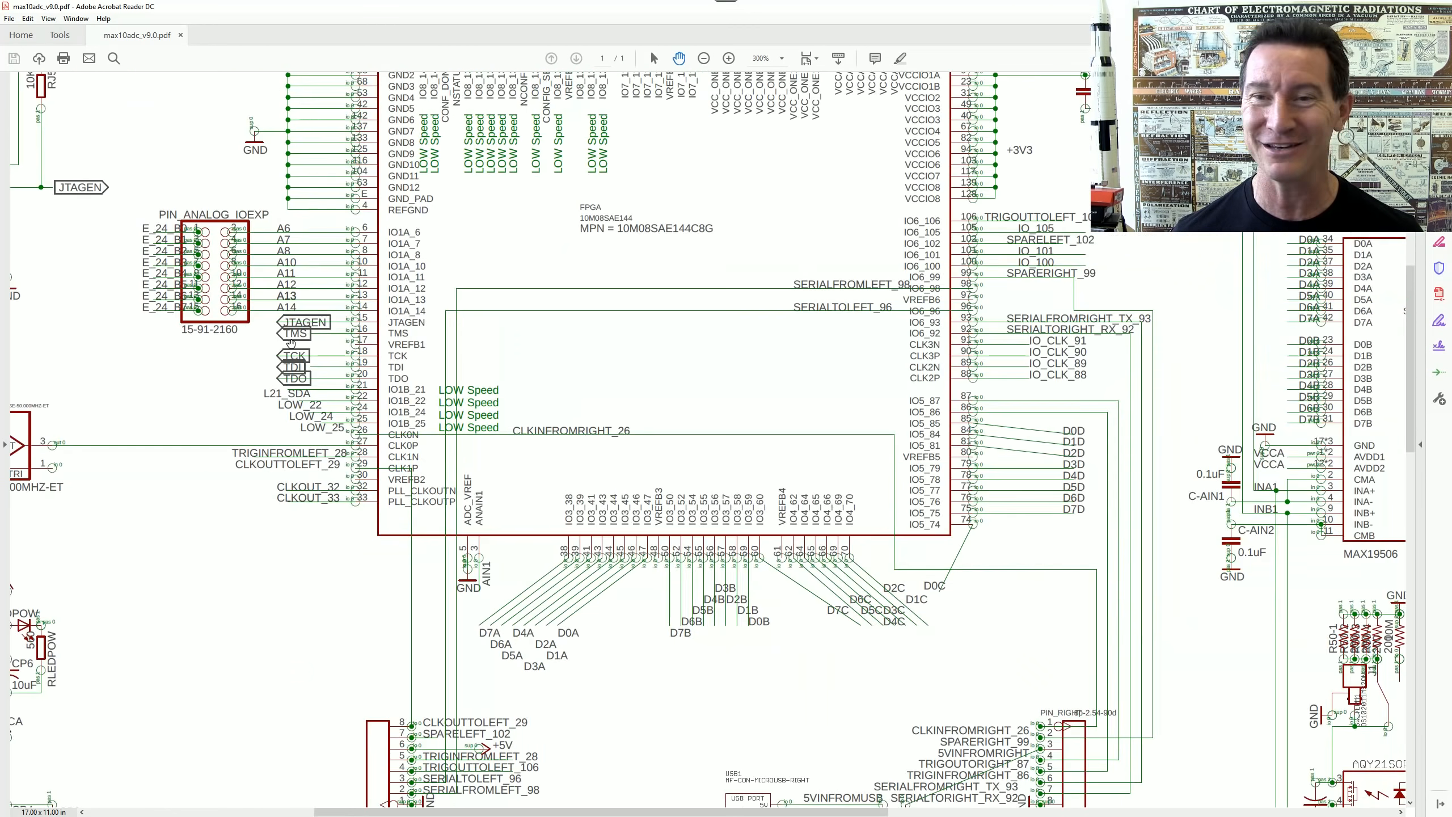
ctrl+scroll(292, 343, up, 2)
ctrl+scroll(216, 255, up, 2)
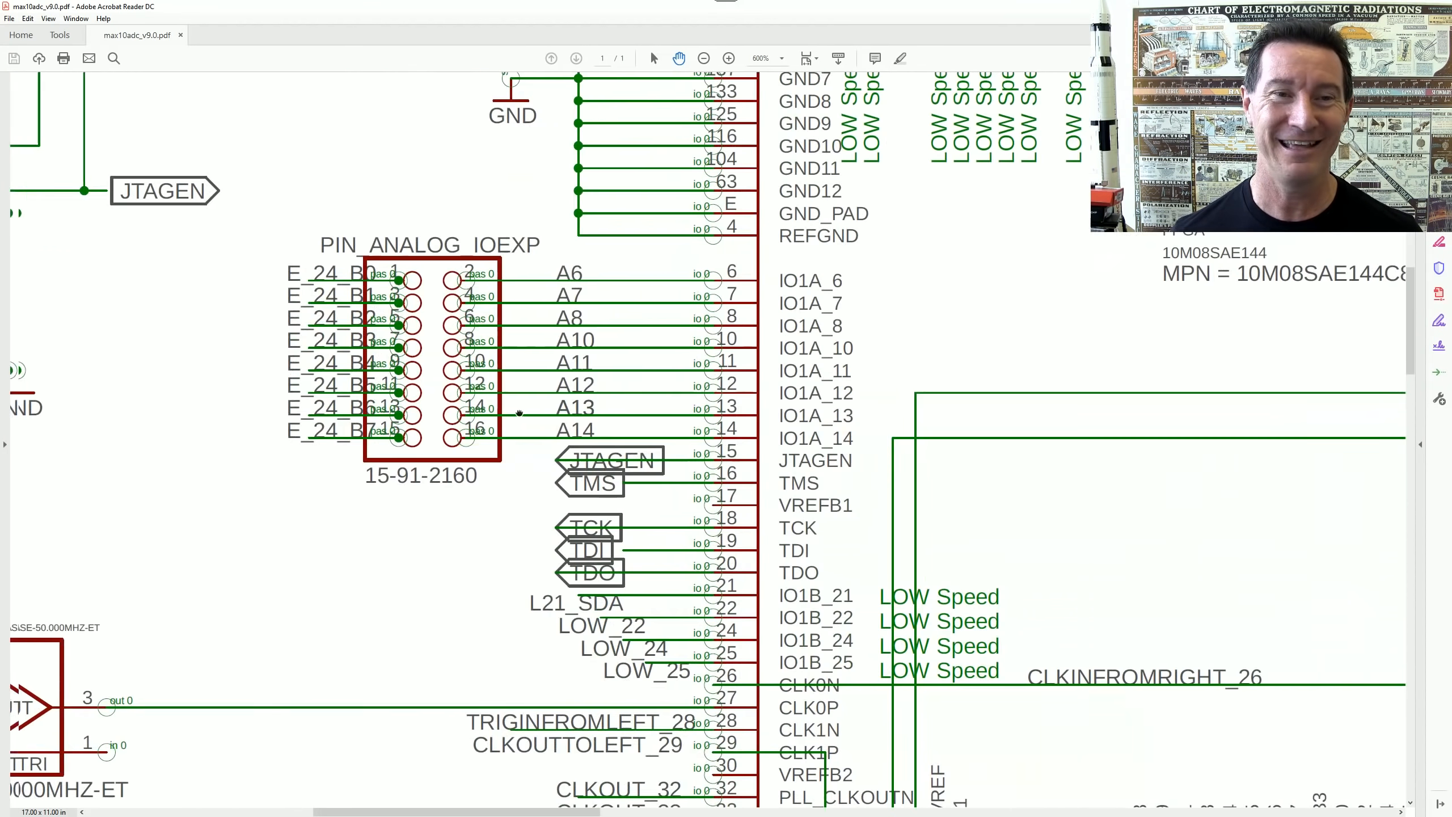
ctrl+scroll(443, 322, down, 6)
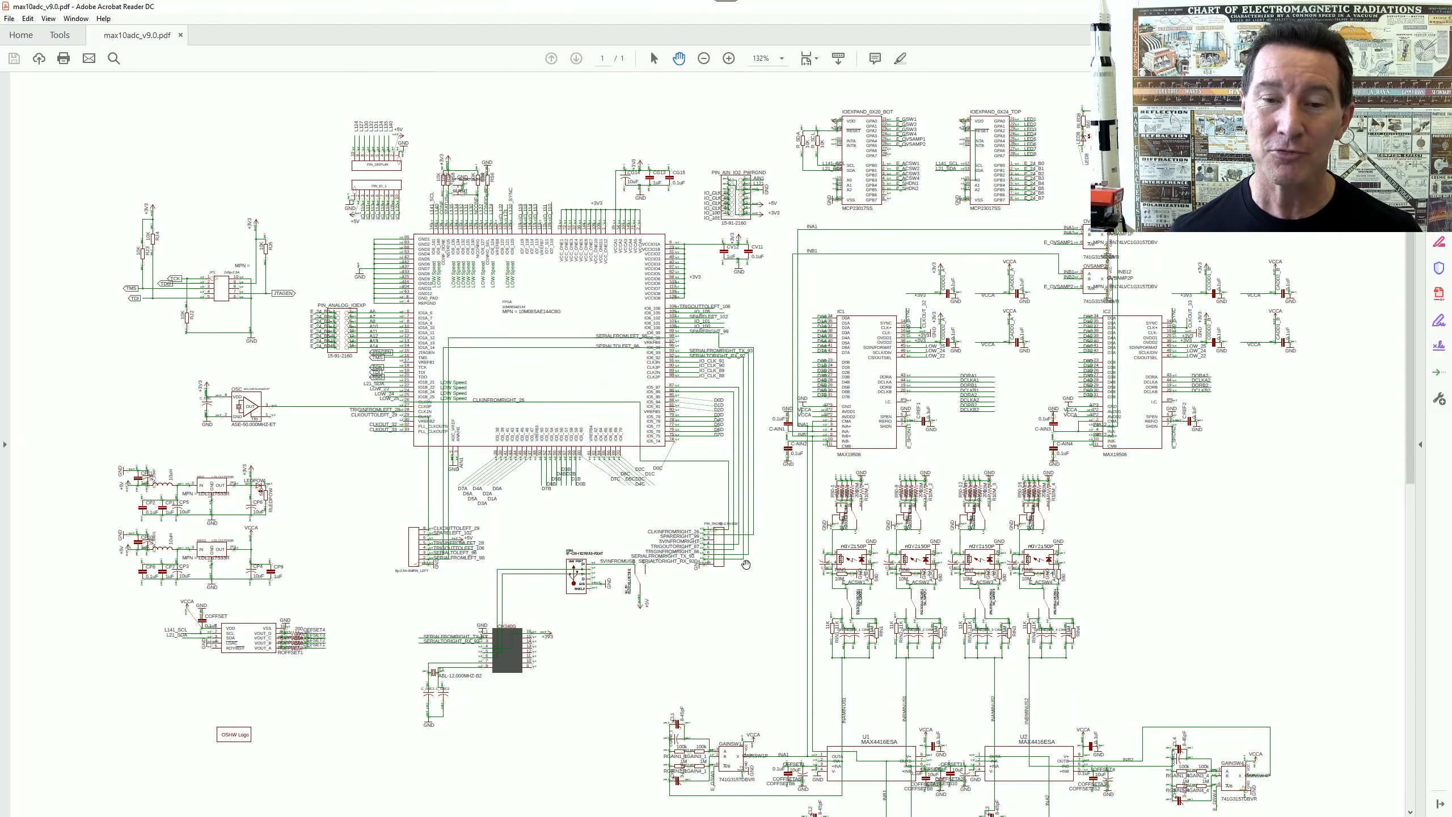
- Switch from the PDF to Altium Designer and survey the whole original max10adc_v9.0 sheet, including the area around the FPGA
scroll(745, 559, down, 3)
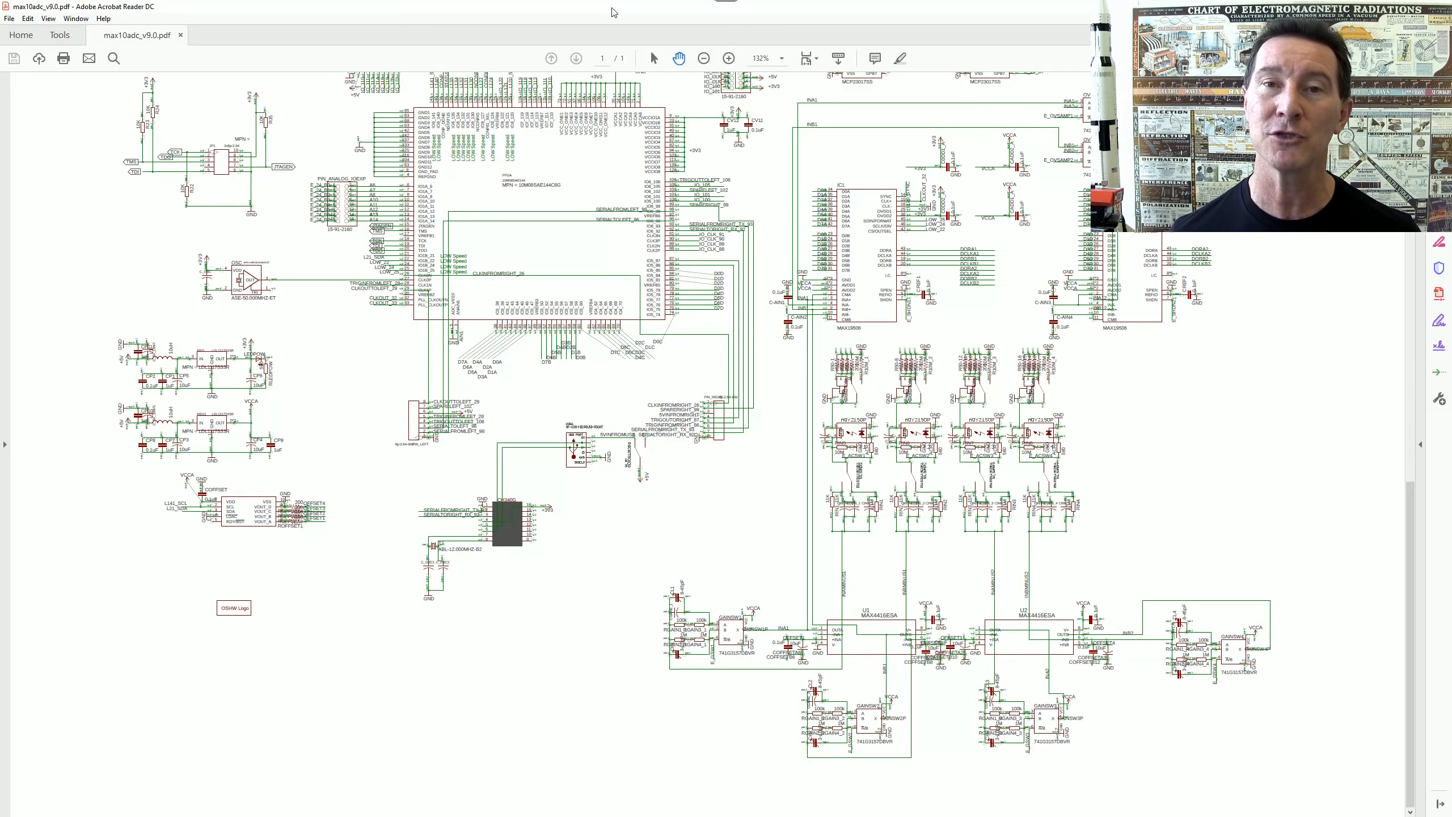
drag(611, 11, 1451, 286)
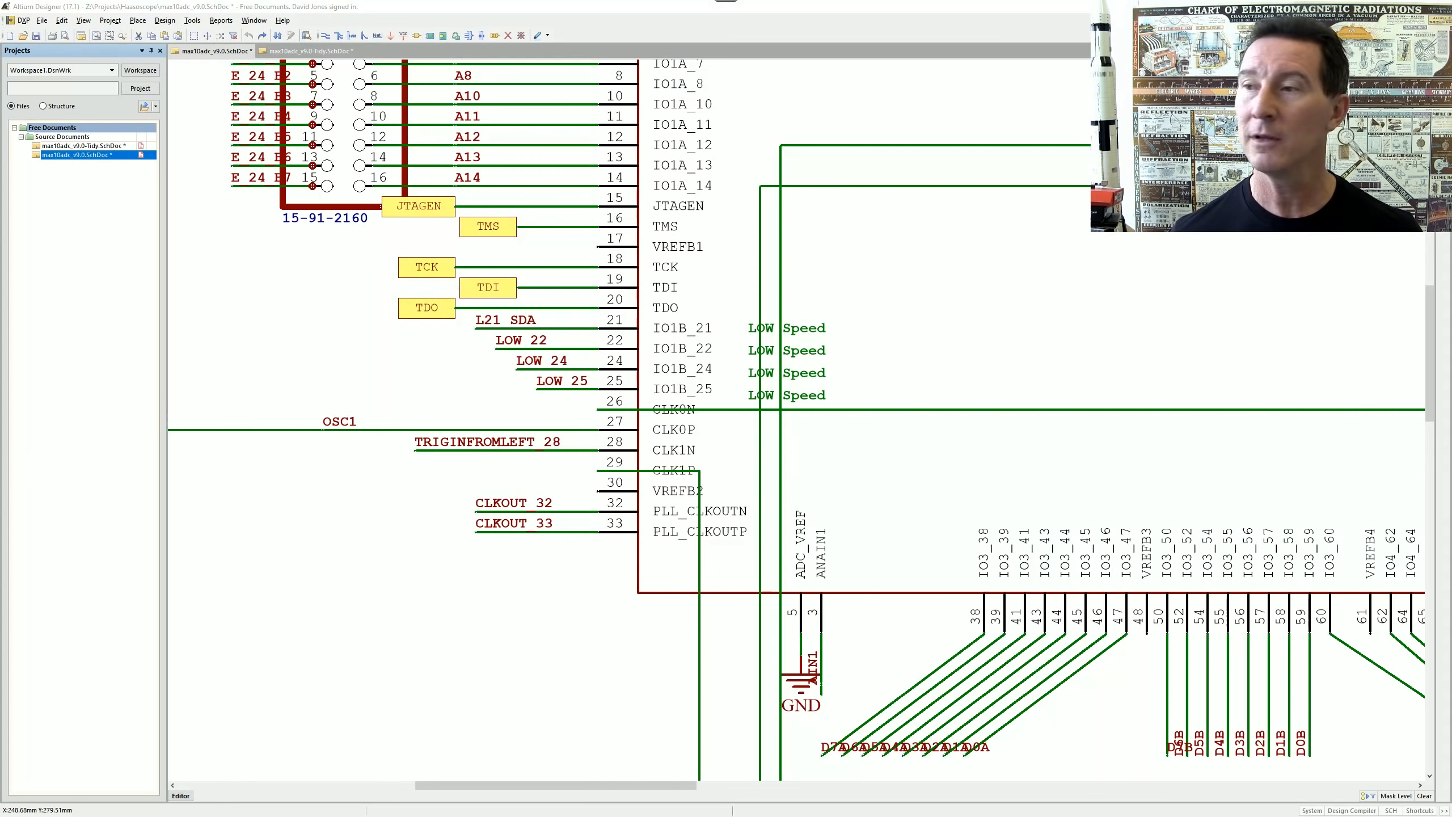
ctrl+scroll(461, 229, down, 6)
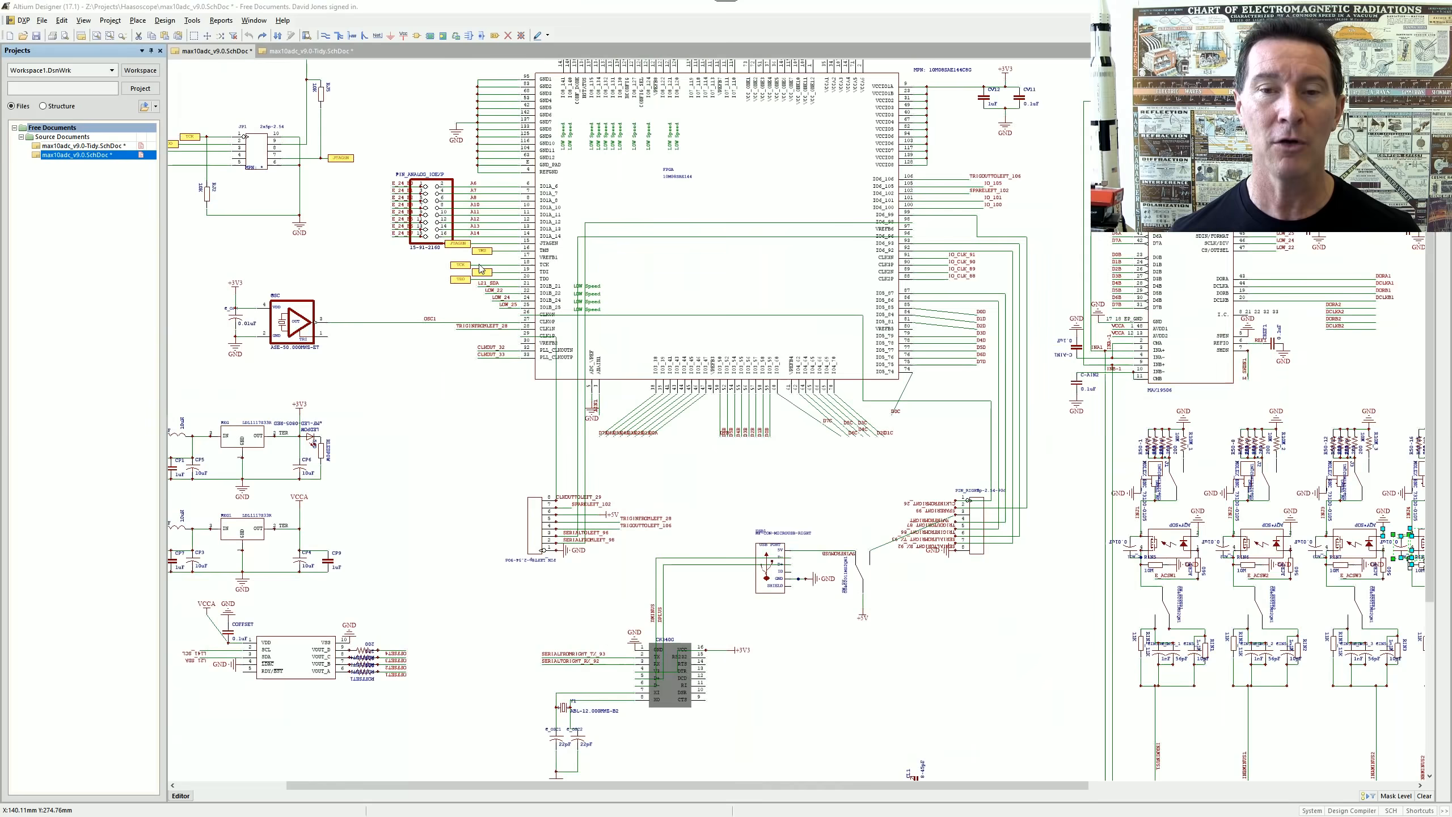
ctrl+scroll(518, 270, down, 1)
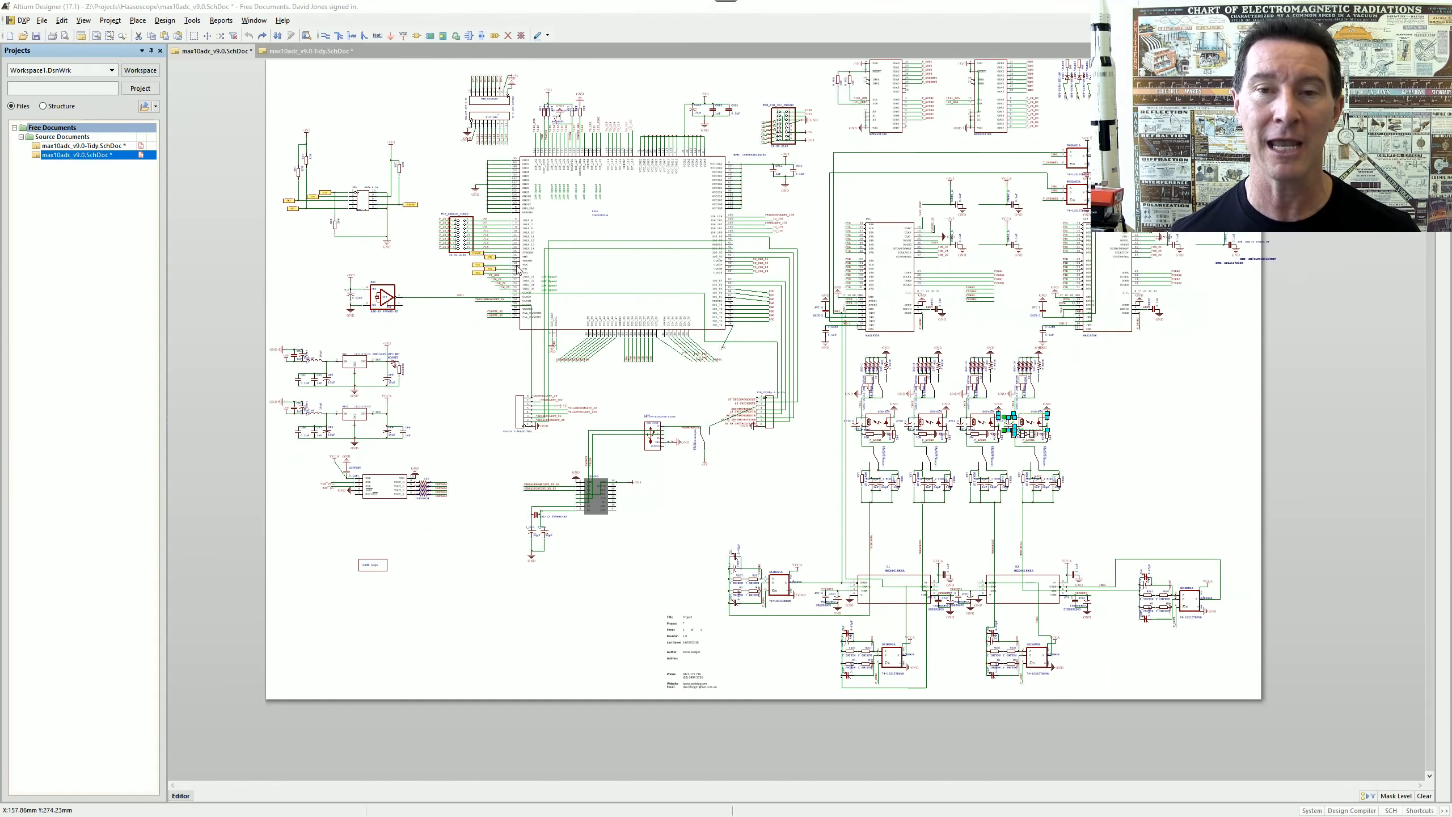
right_drag(854, 251, 805, 304)
ctrl+scroll(734, 293, up, 2)
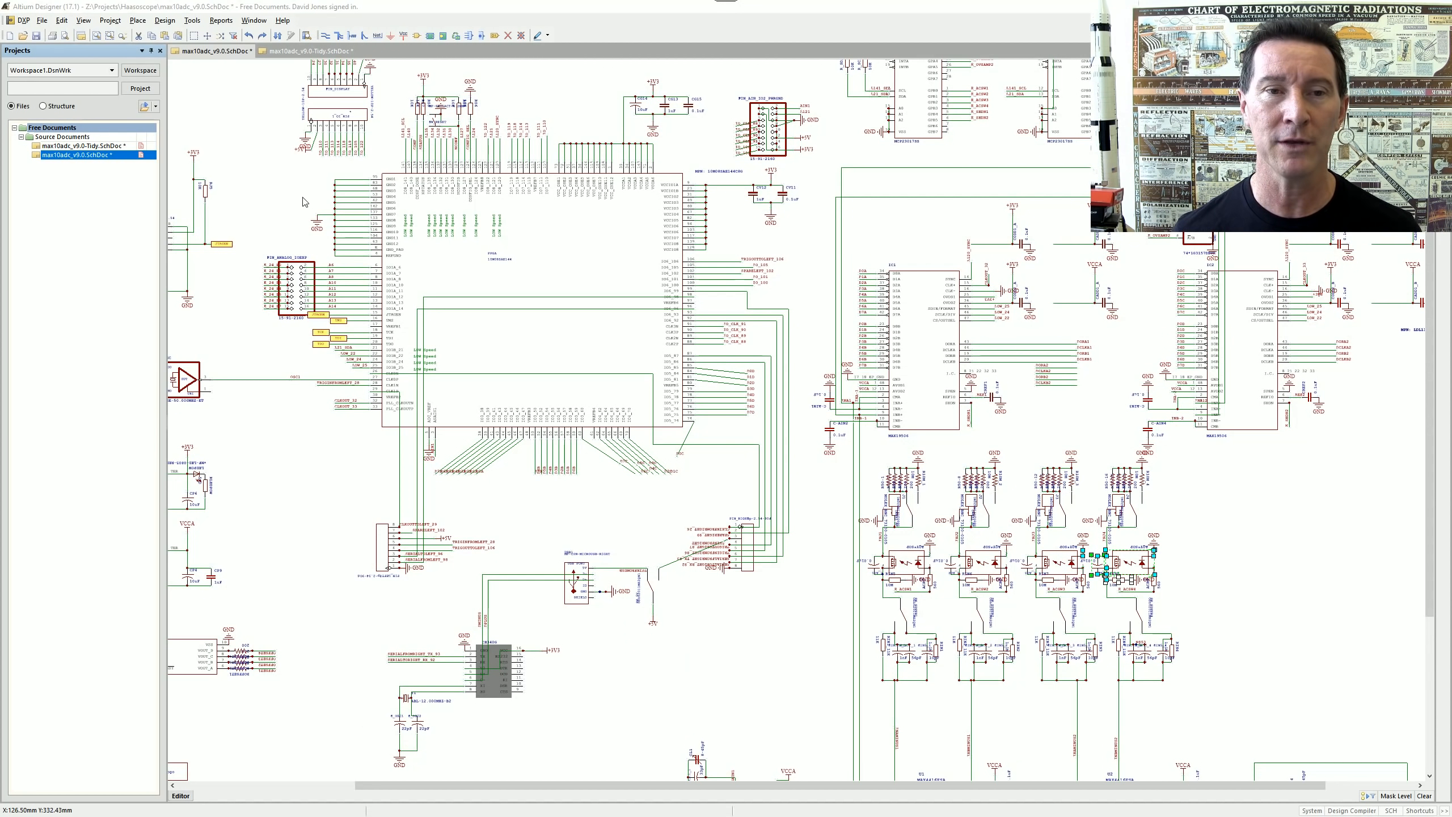
- Open the max10adc_v9.0-Tidy.SchDoc schematic and show its FPGA section
click(99, 158)
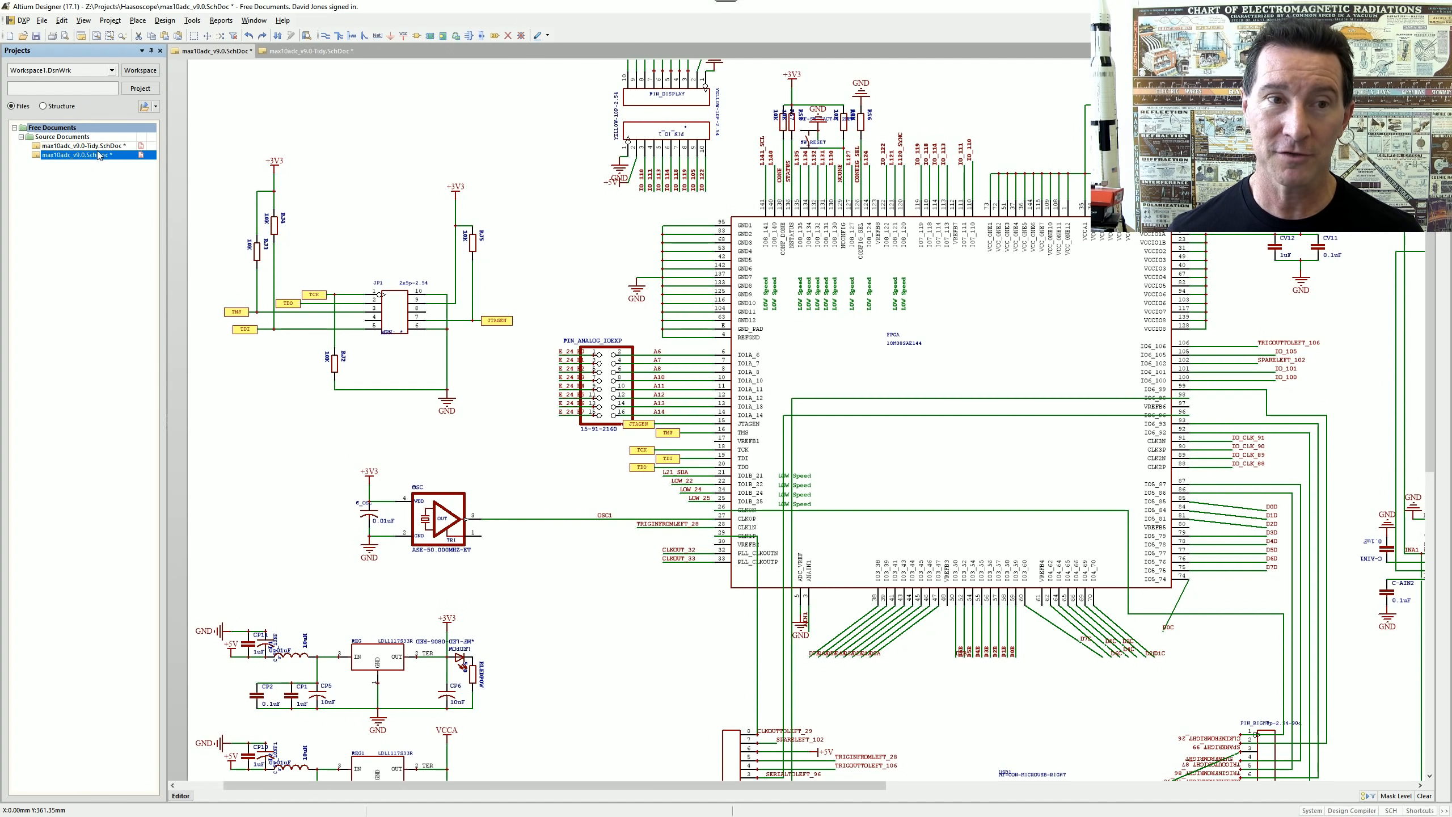
click(99, 147)
ctrl+scroll(438, 228, down, 6)
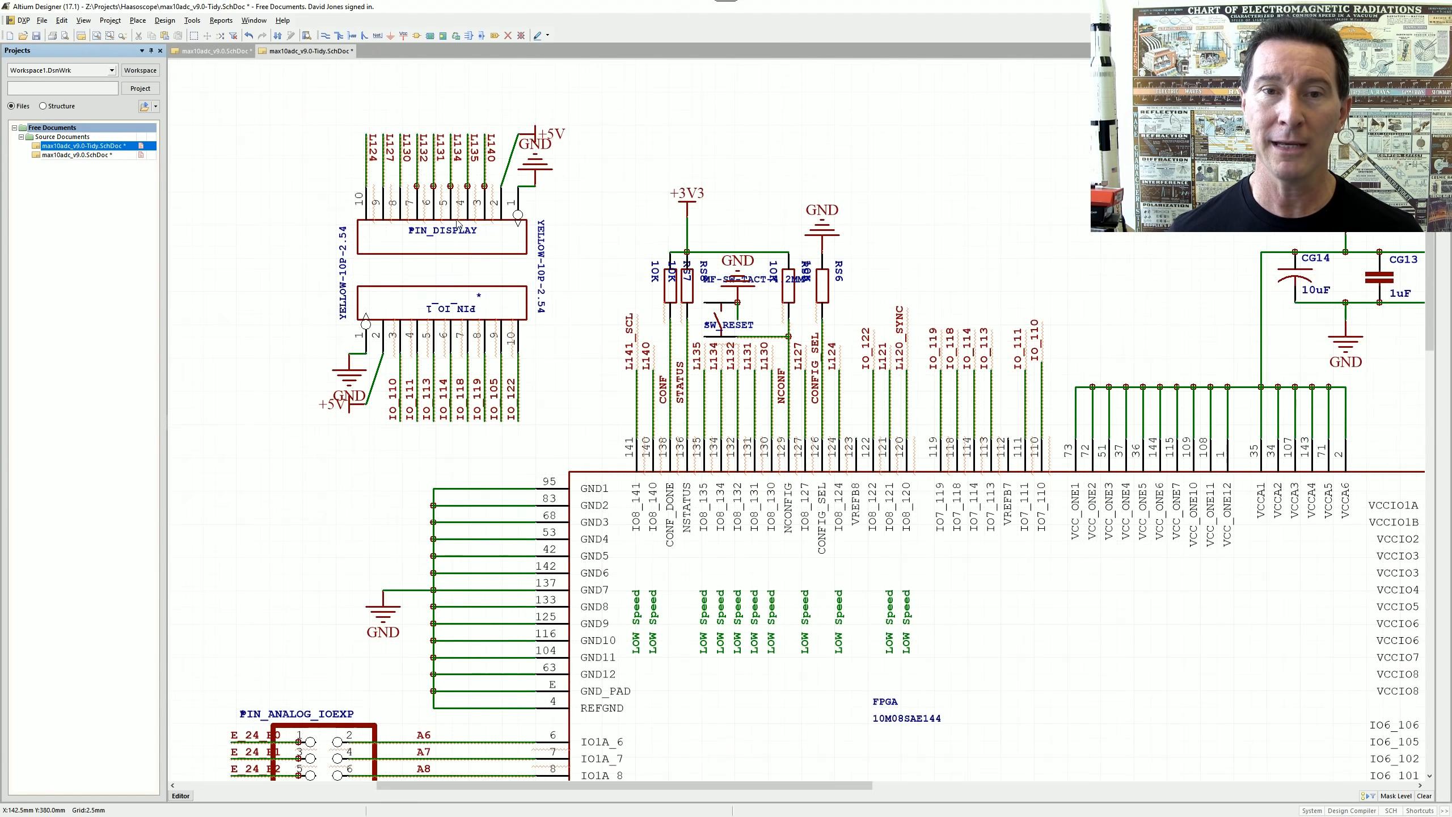
- Run Show Differences in Advanced Mode between max10adc_v9.0.SchDoc and max10adc_v9.0-Tidy.SchDoc, and dismiss the comparison results
right_click(114, 176)
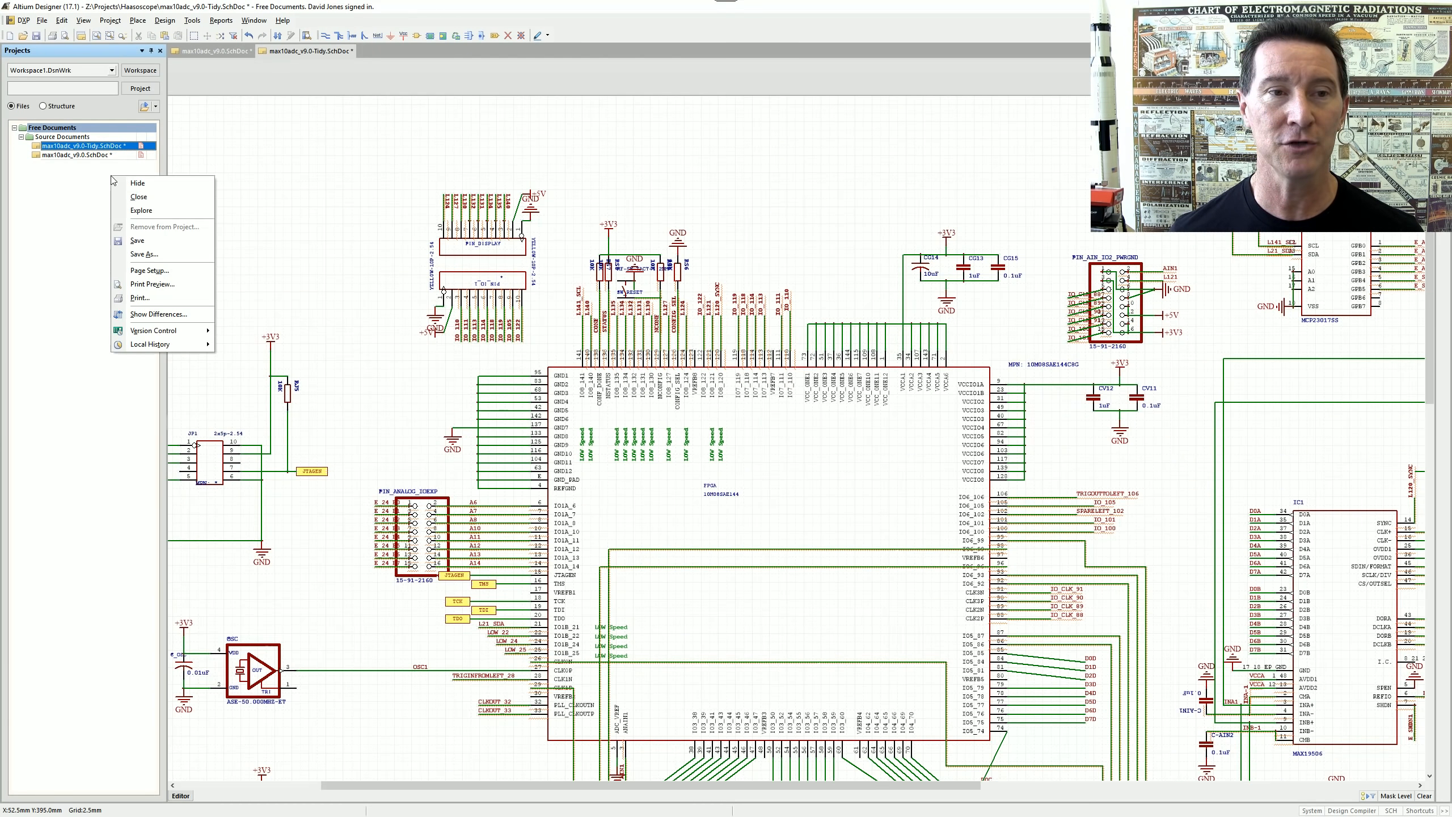
click(177, 314)
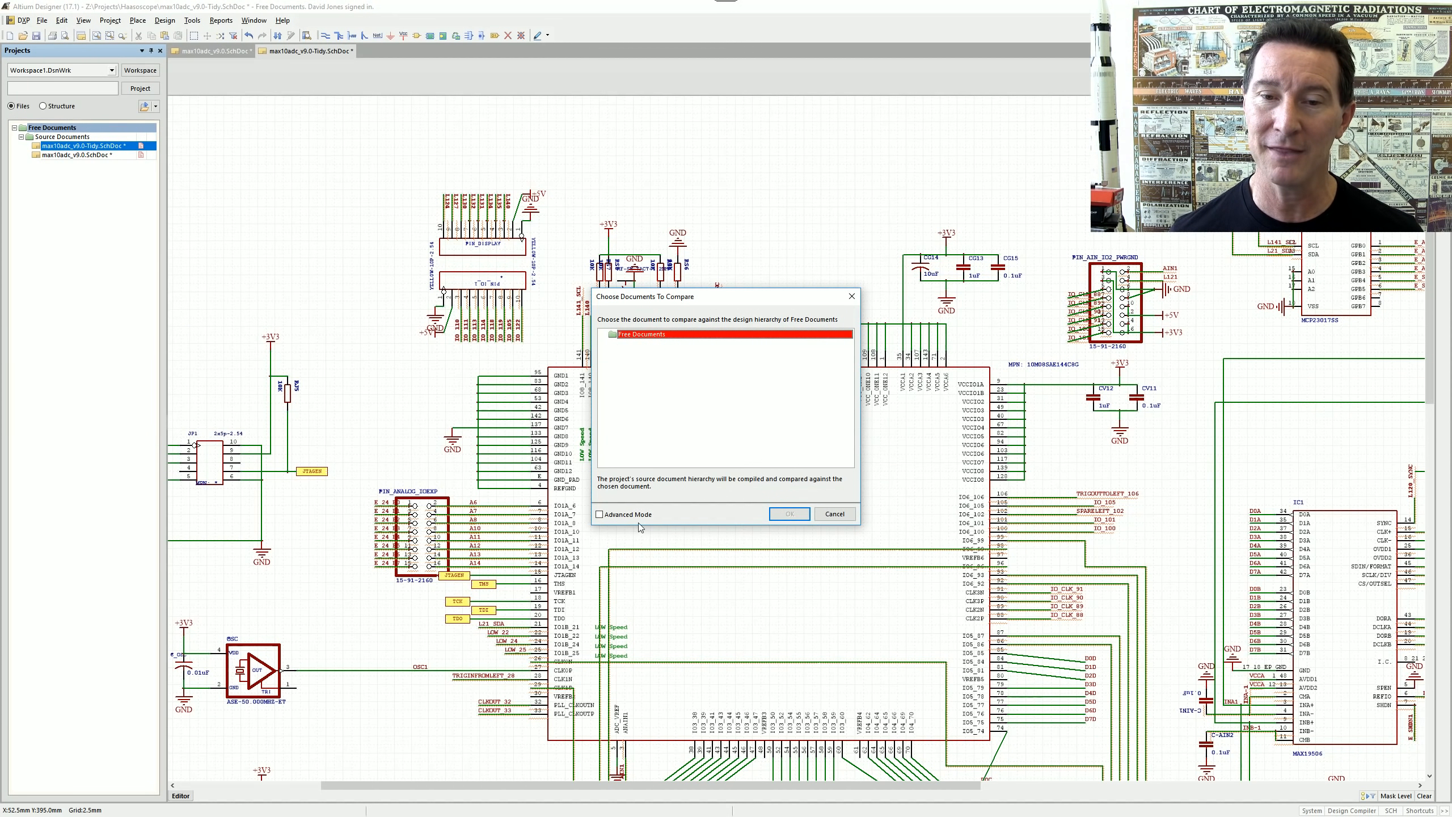
click(600, 514)
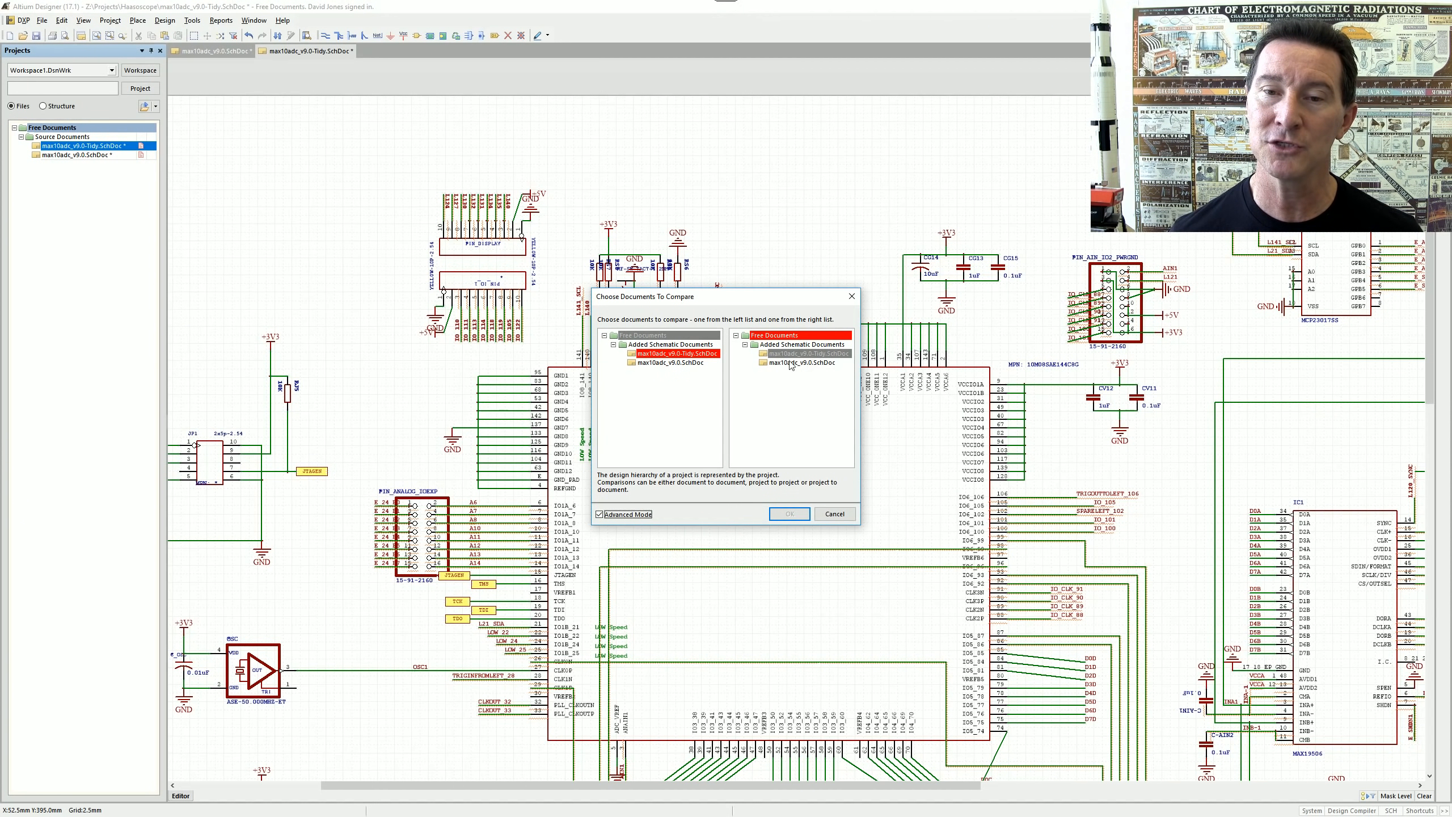
click(683, 362)
click(808, 354)
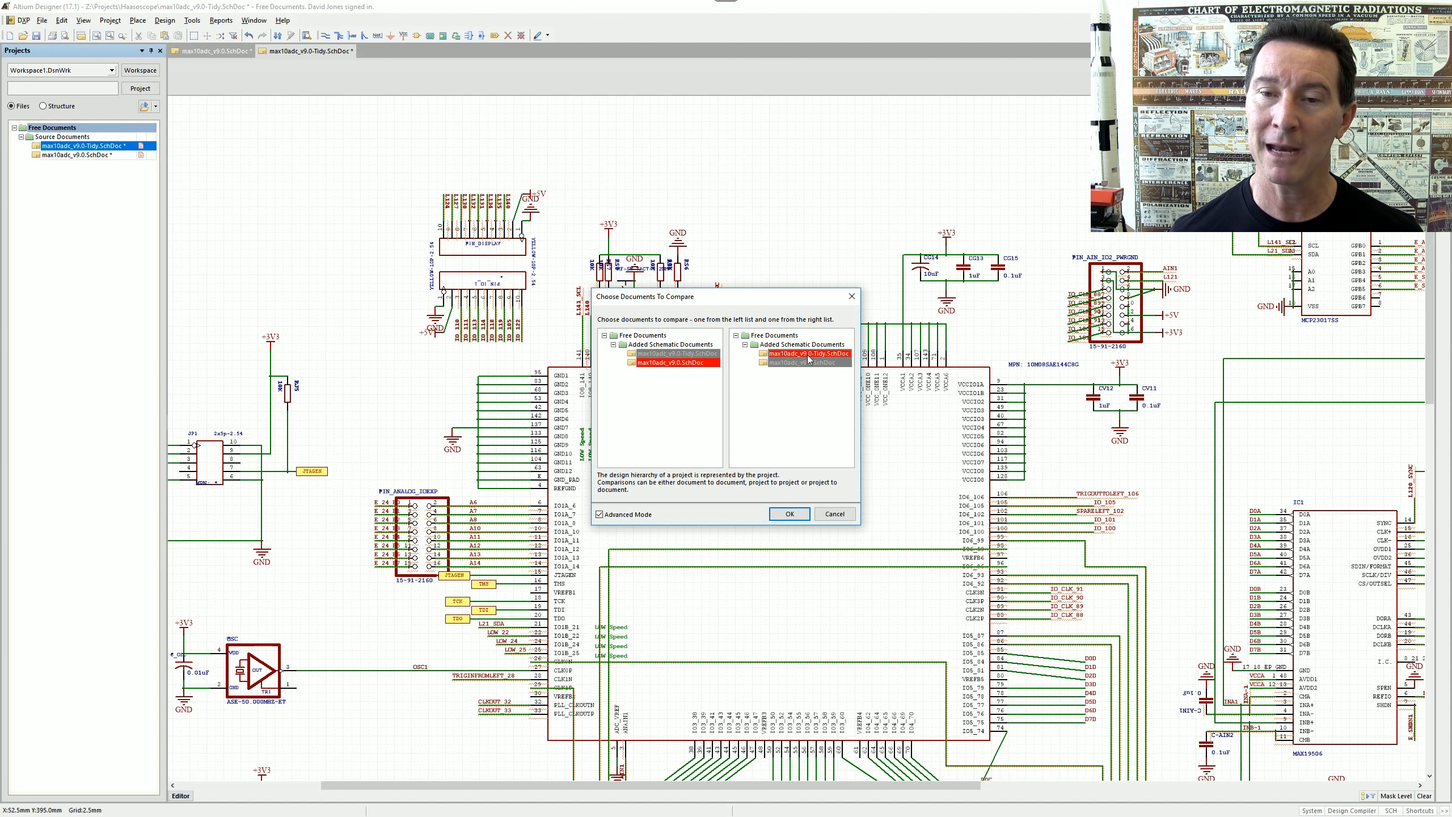
click(790, 514)
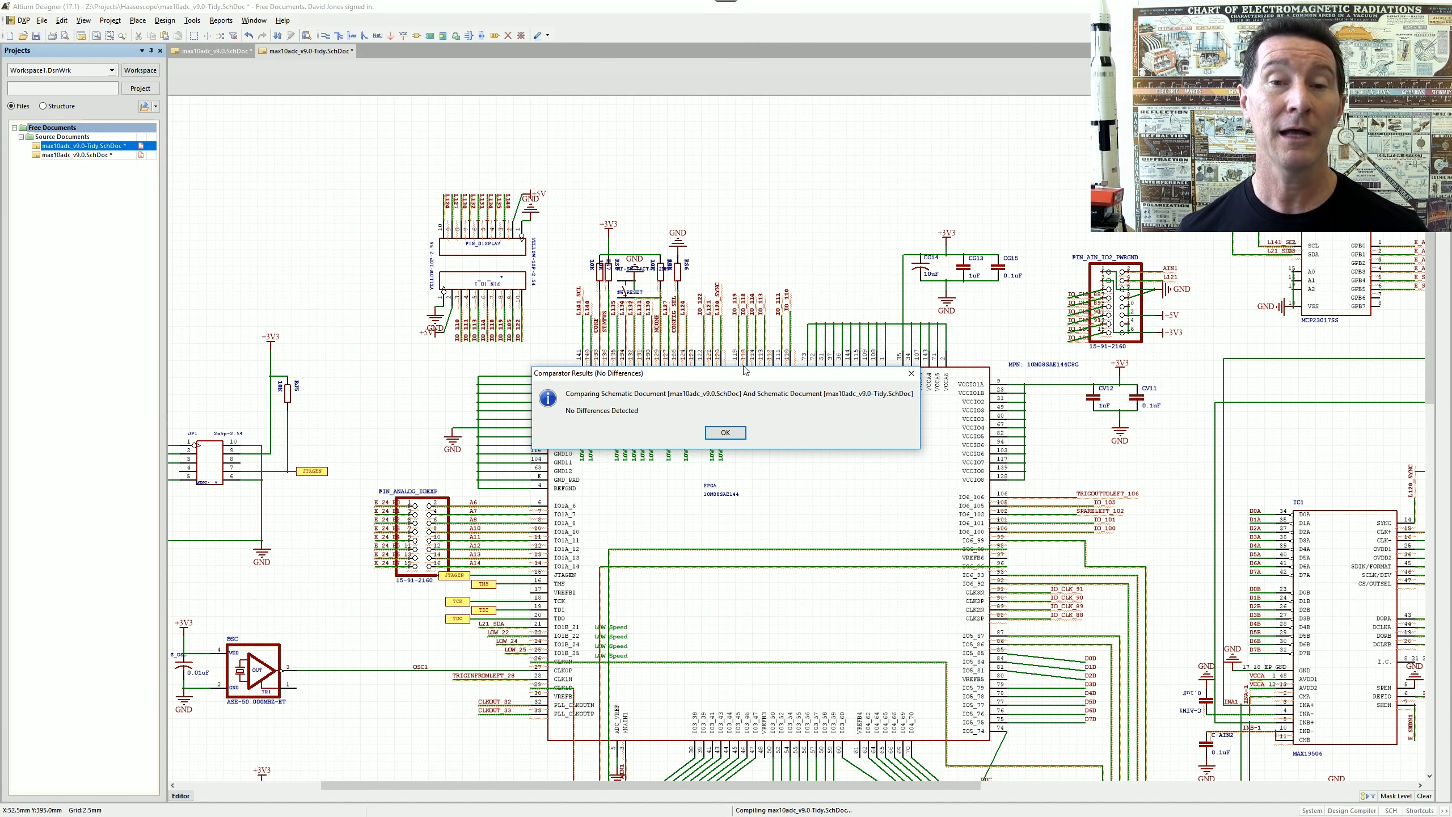
click(913, 373)
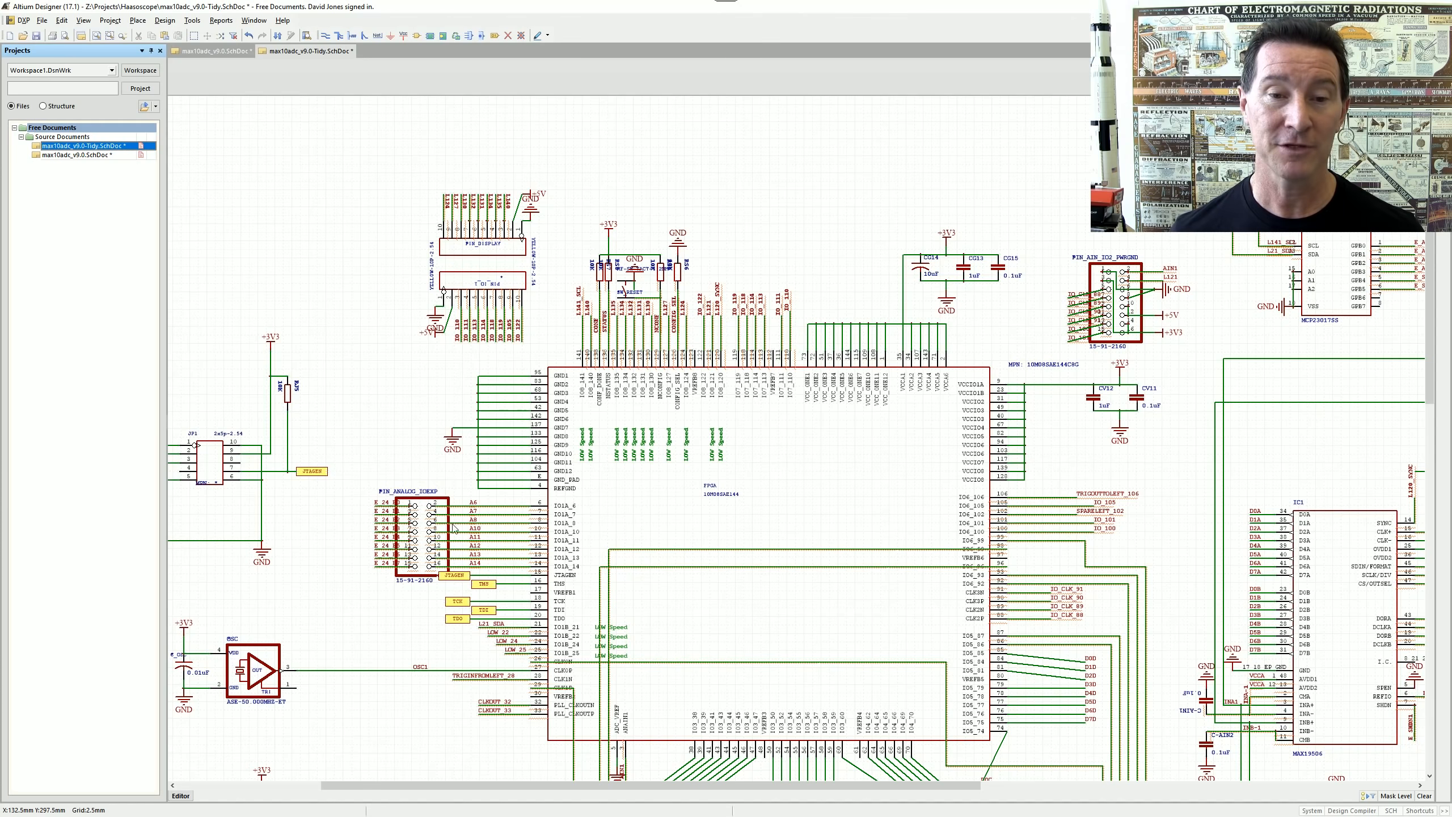
- Inspect closely where the A6 wire meets FPGA pin 6, and check the FPGA's upper pins in the tidy schematic
ctrl+scroll(457, 518, up, 6)
ctrl+scroll(730, 464, up, 2)
mouse_move(689, 295)
mouse_down()
mouse_move(503, 279)
mouse_move(655, 286)
mouse_move(595, 298)
mouse_move(616, 247)
mouse_move(685, 294)
mouse_up()
key(Right)
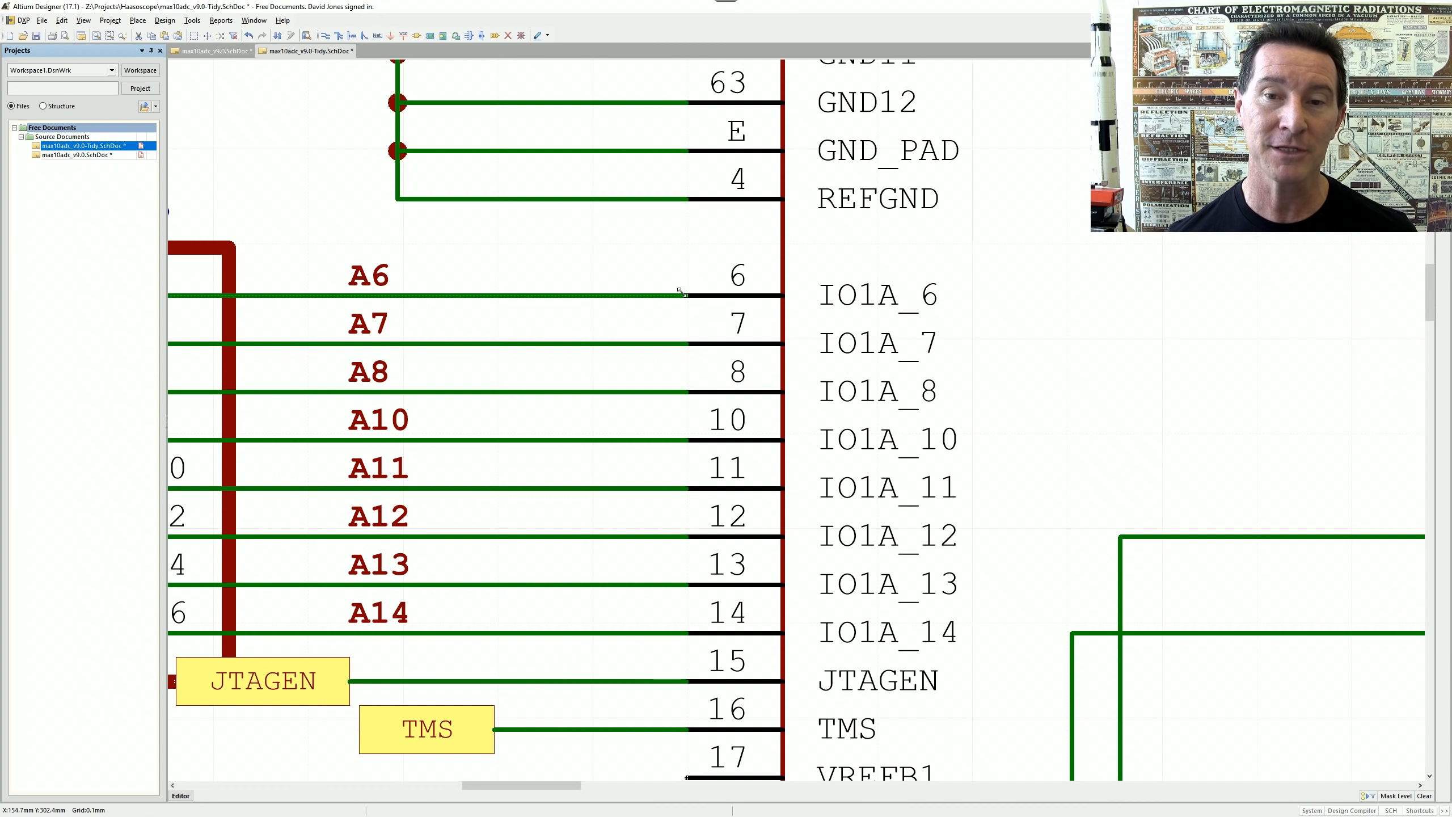
ctrl+scroll(686, 294, up, 3)
drag(683, 291, 621, 283)
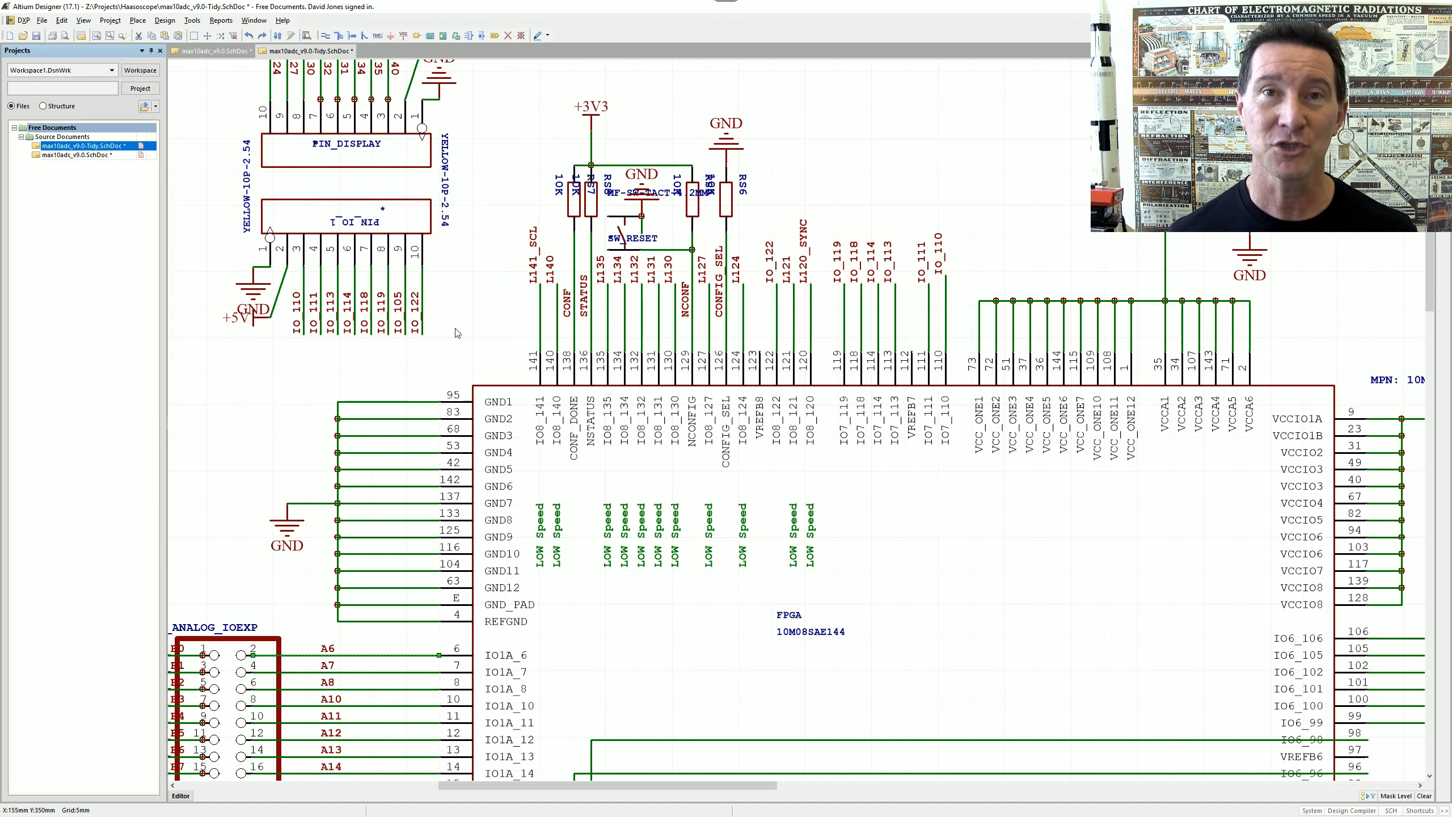
ctrl+scroll(457, 333, up, 2)
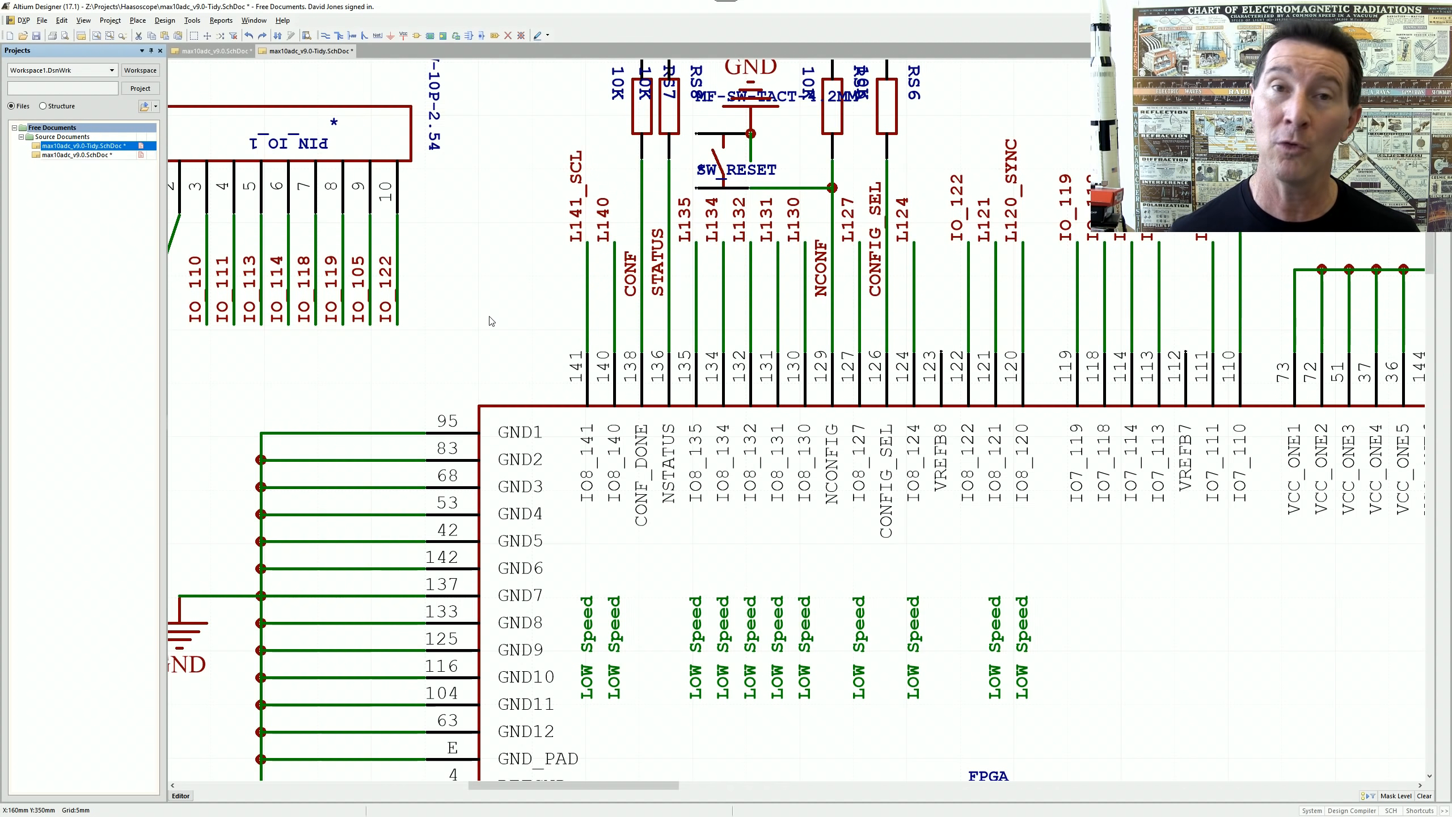
ctrl+scroll(491, 321, down, 10)
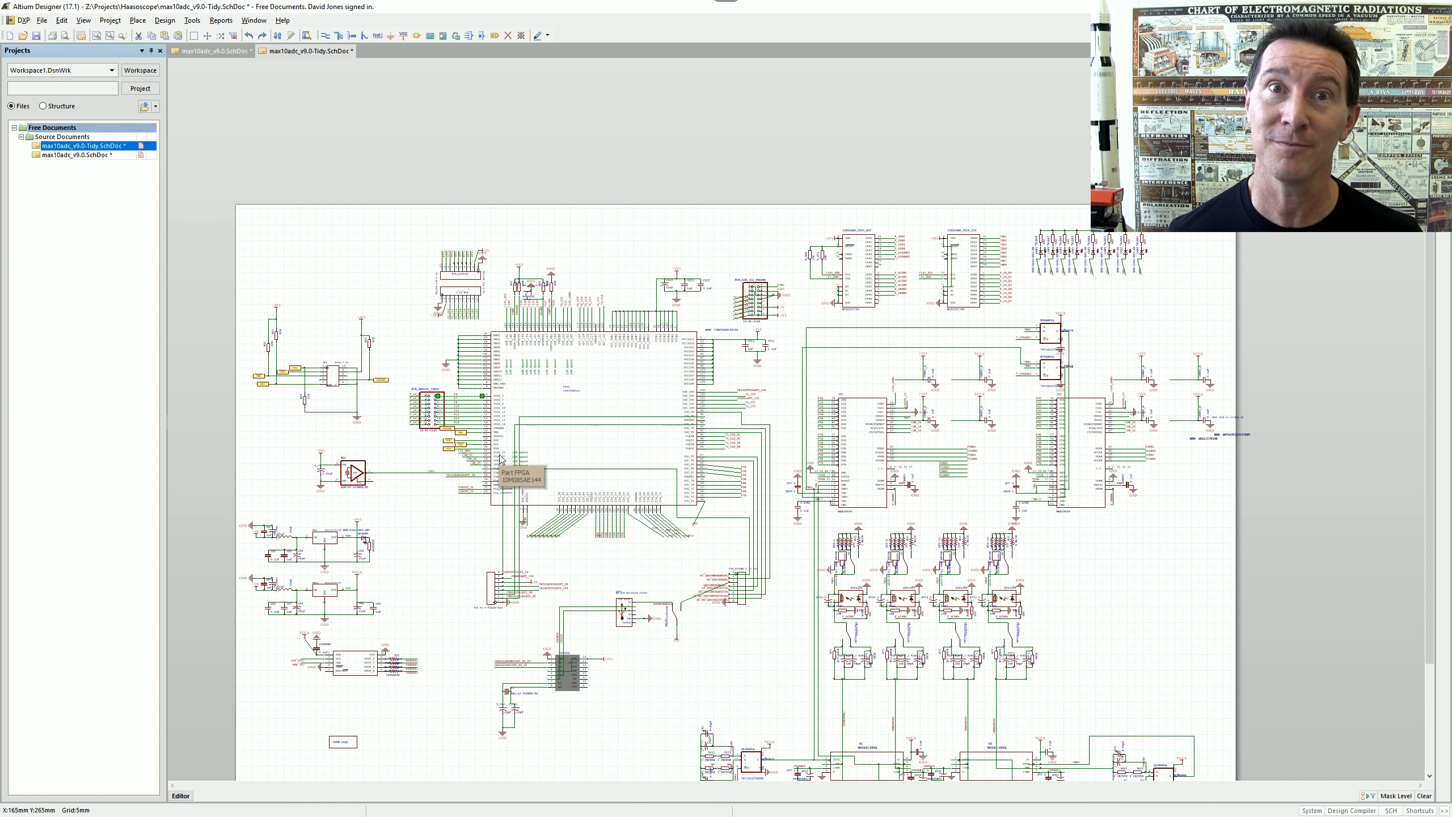
- Fit the tidy sheet in view and examine the JTAG header, oscillator, voltage regulators and wiring around the FPGA
key(ctrl+Page_Down)
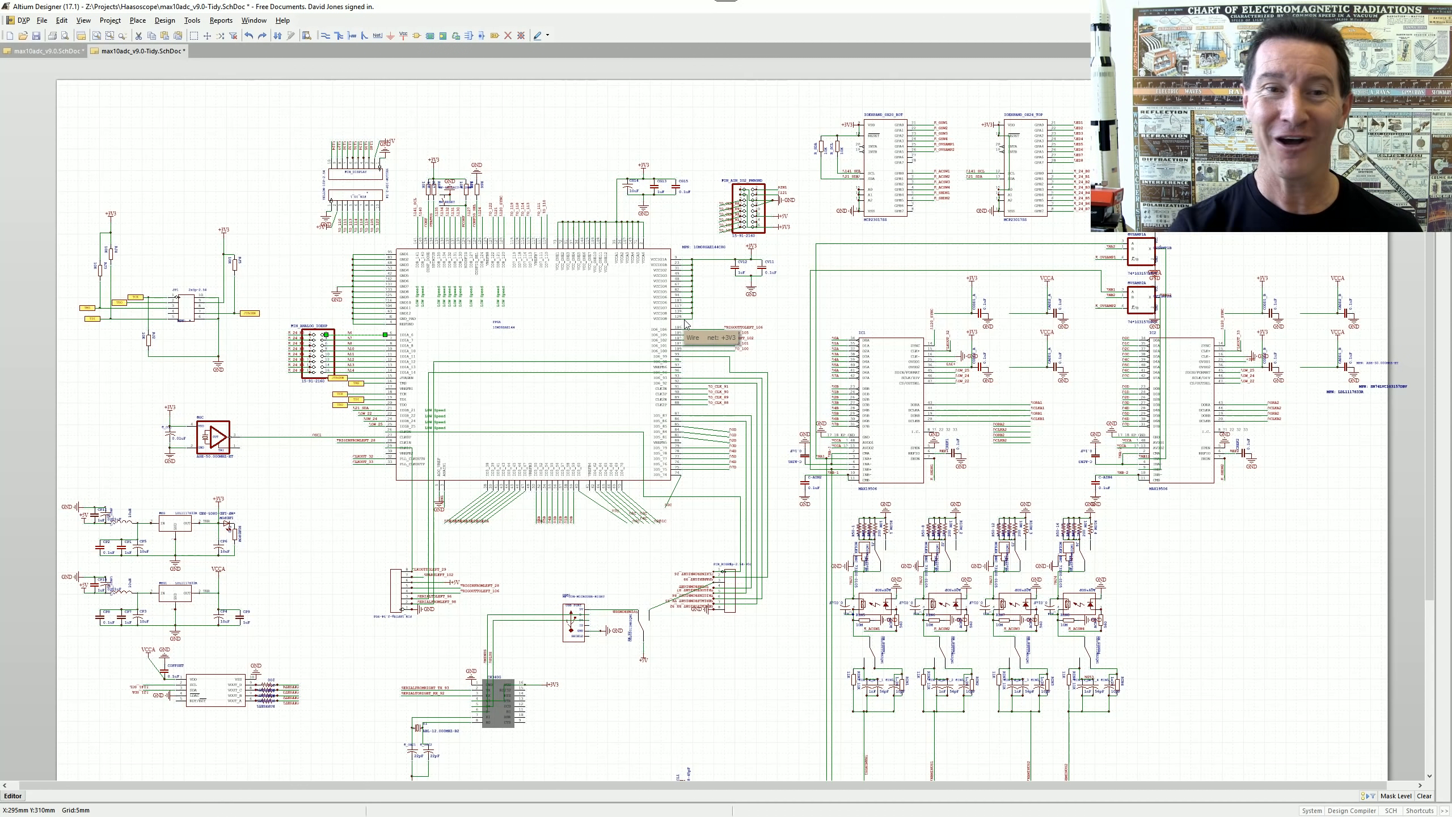
right_drag(162, 395, 458, 331)
ctrl+scroll(457, 331, up, 3)
ctrl+scroll(733, 338, up, 2)
right_drag(732, 338, 44, 322)
right_drag(181, 357, 911, 363)
right_drag(342, 368, 880, 328)
right_drag(403, 351, 631, 423)
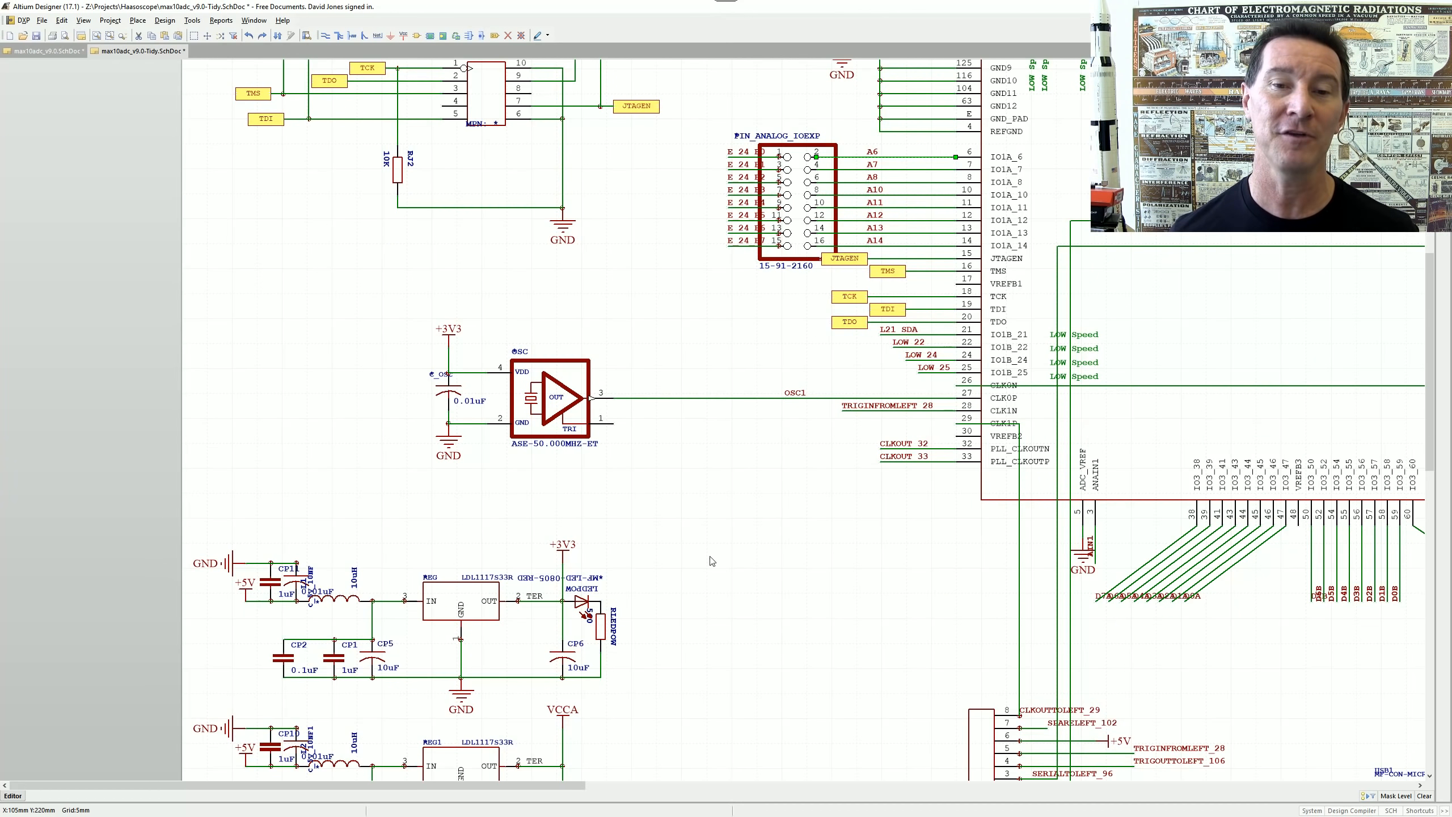
right_drag(687, 549, 143, 531)
right_drag(670, 428, 496, 413)
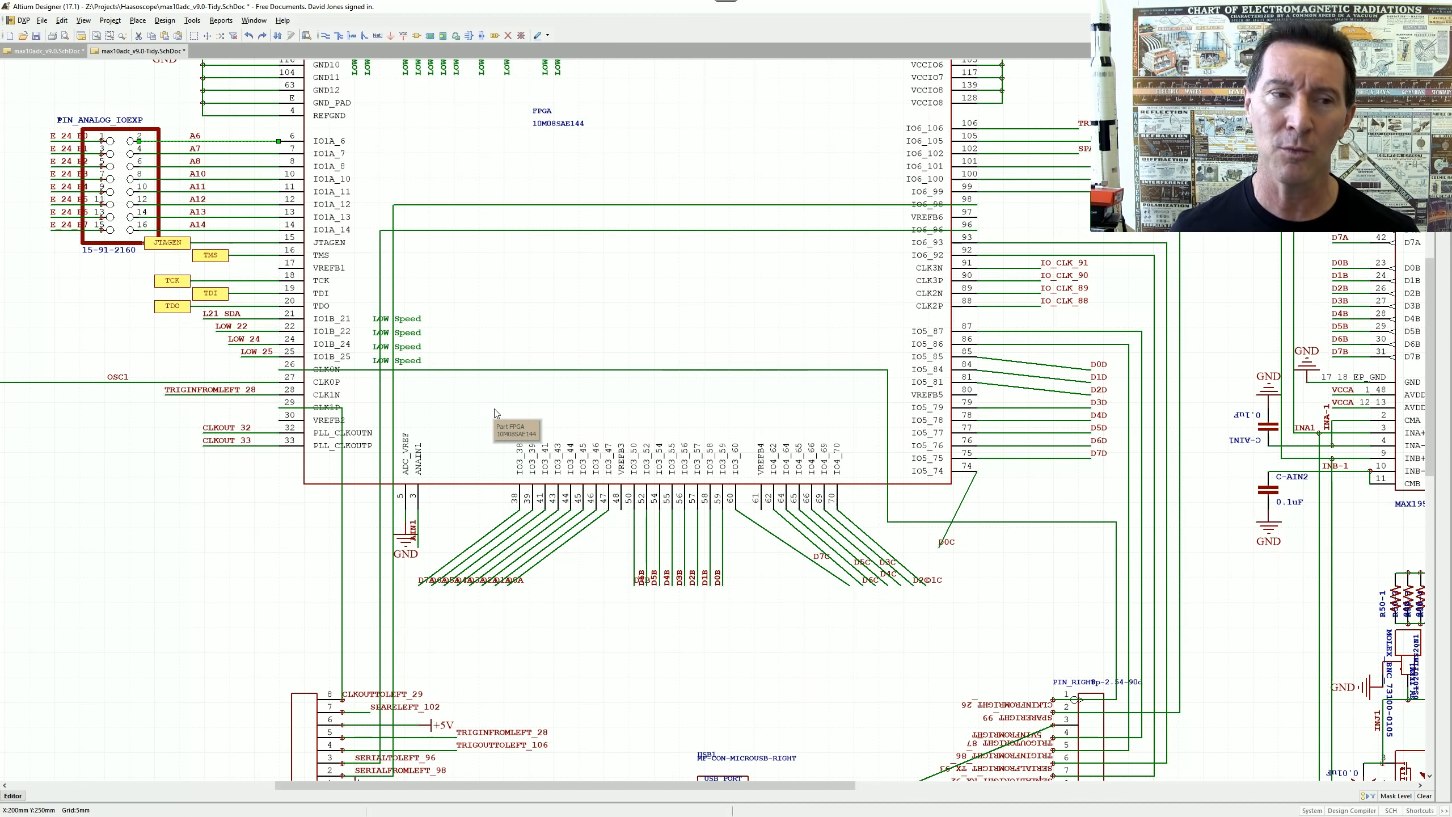
- Examine the four analog input channels below the MAX19506 converters, ending with the full tidy sheet
right_drag(1144, 378, 483, 372)
mouse_move(1081, 366)
right_down()
mouse_move(719, 333)
mouse_move(606, 298)
right_up()
right_drag(779, 523, 969, 251)
right_drag(795, 430, 732, 322)
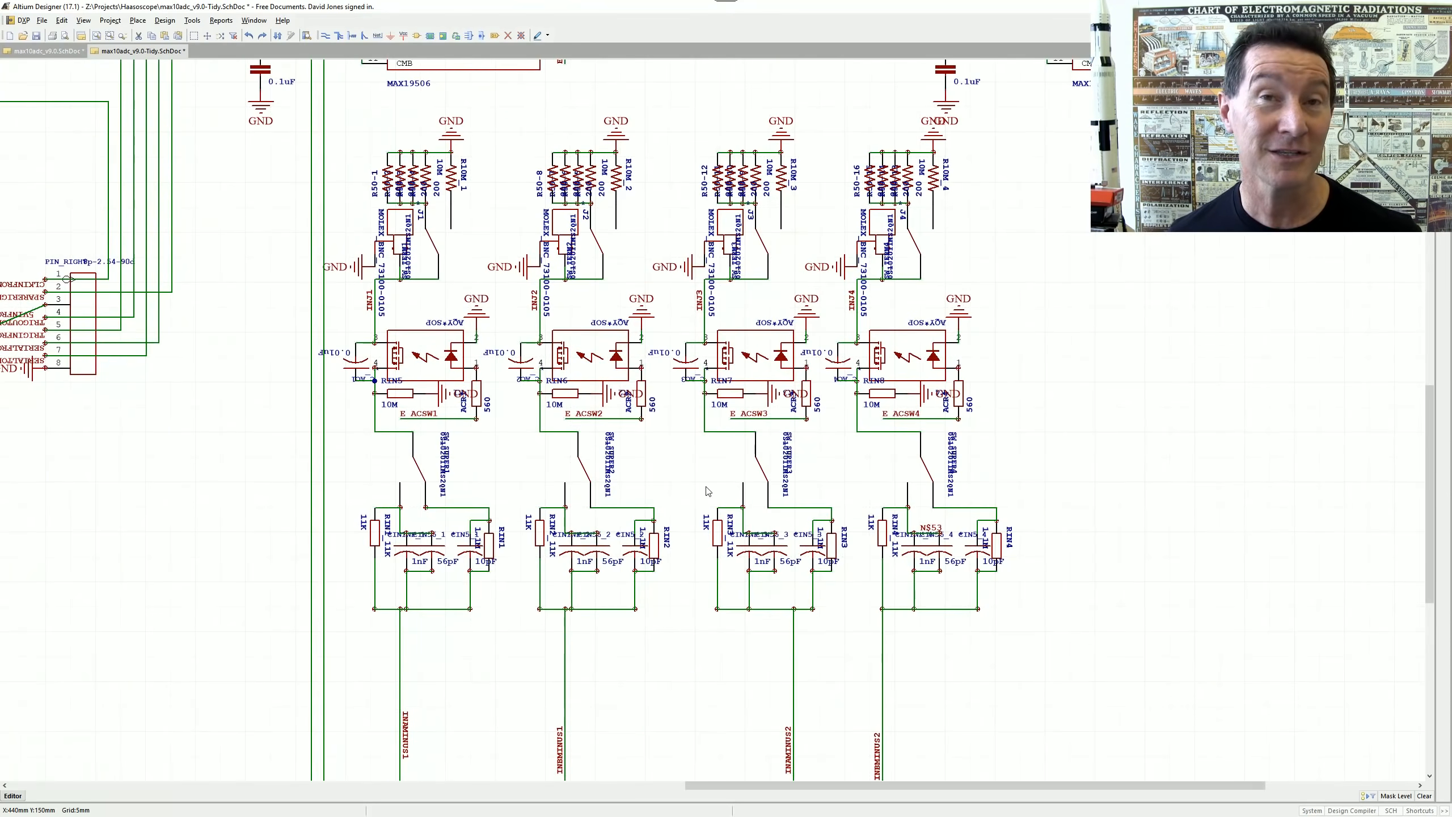
ctrl+scroll(638, 351, up, 2)
ctrl+scroll(637, 352, down, 3)
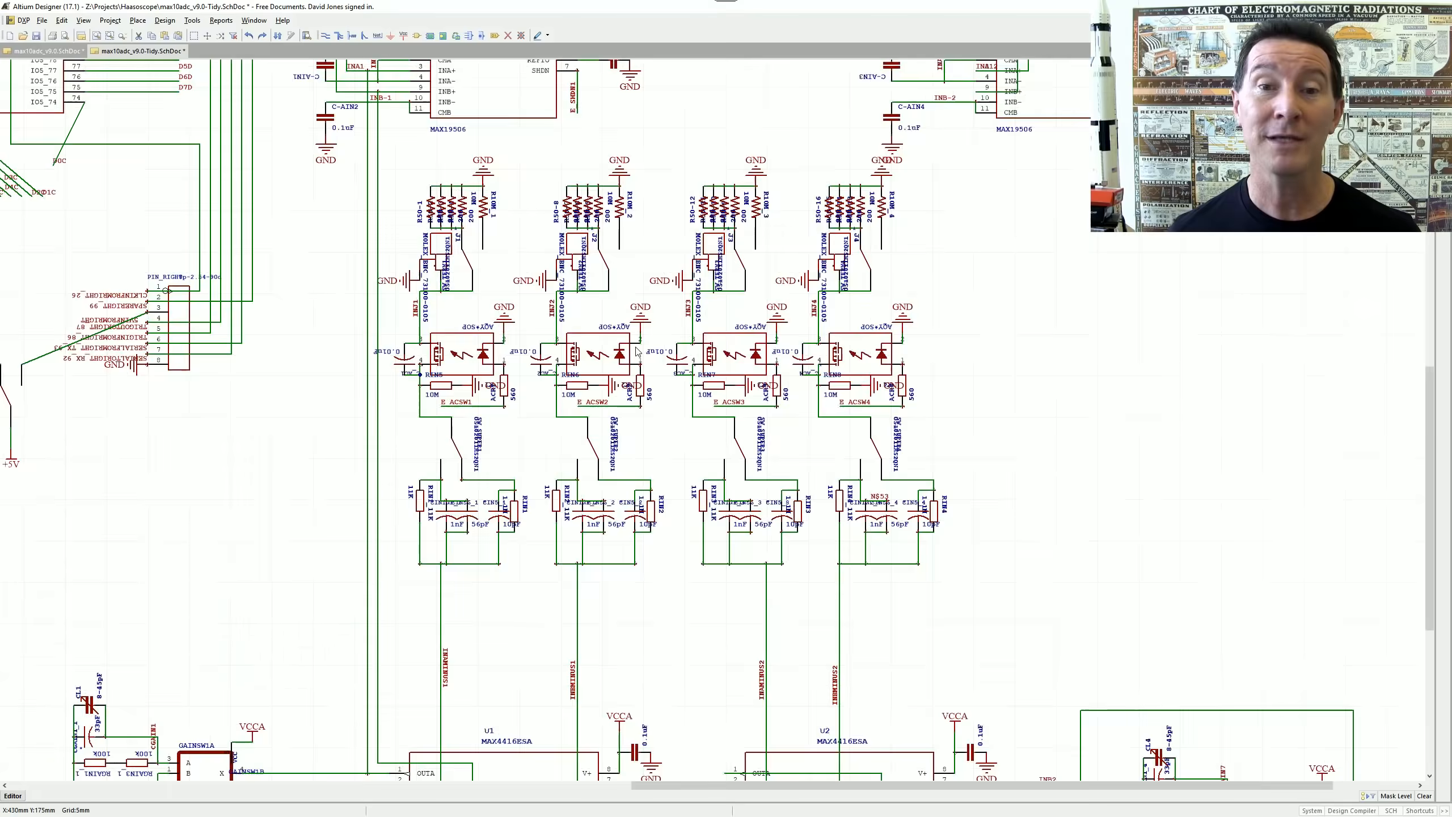
ctrl+scroll(637, 352, down, 4)
right_drag(485, 334, 732, 425)
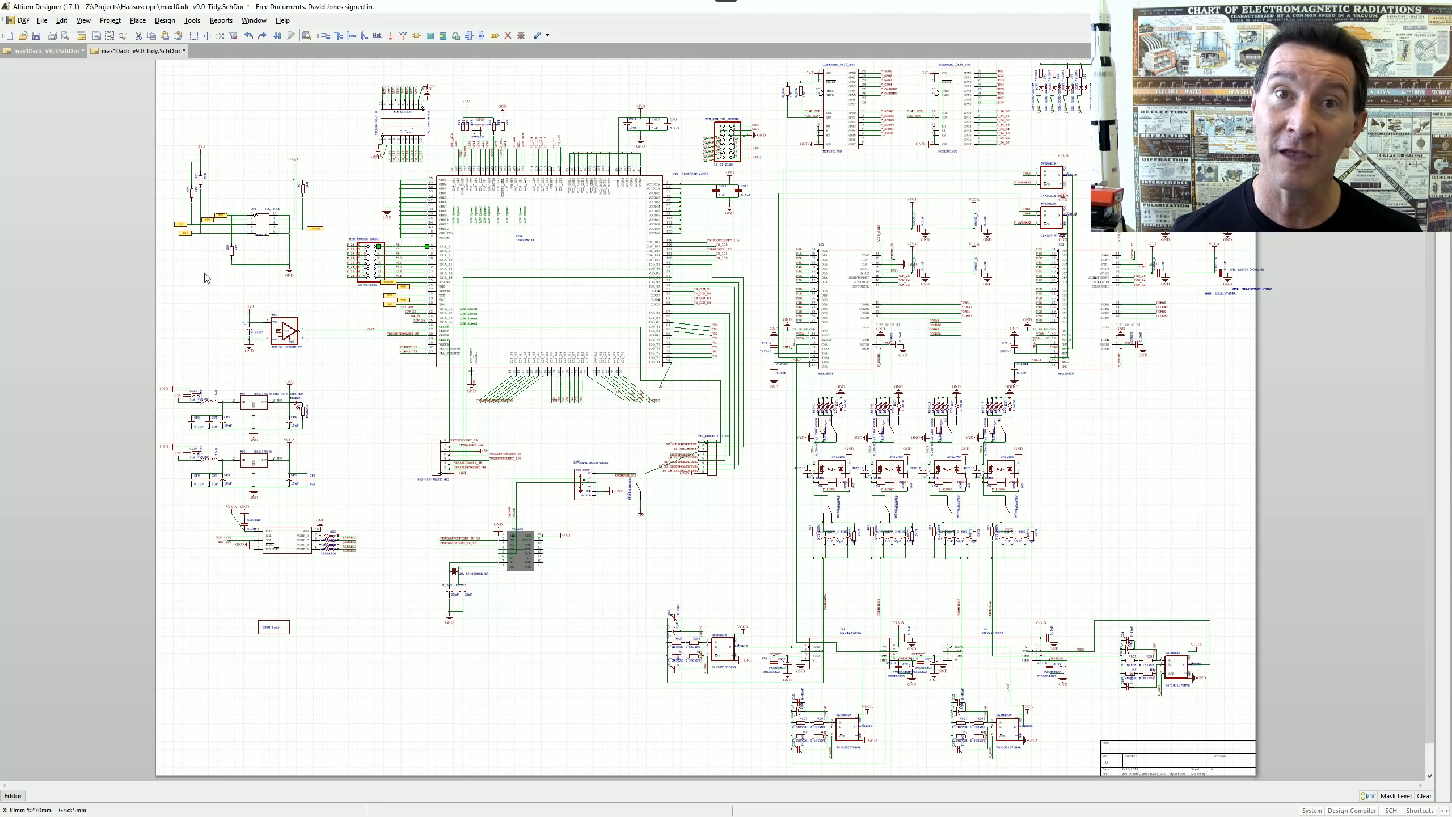
- Review the regulator, oscillator and JTAG blocks beside the FPGA, continuing across to the USB and MAX4416ESA amplifier sections
ctrl+scroll(234, 434, up, 5)
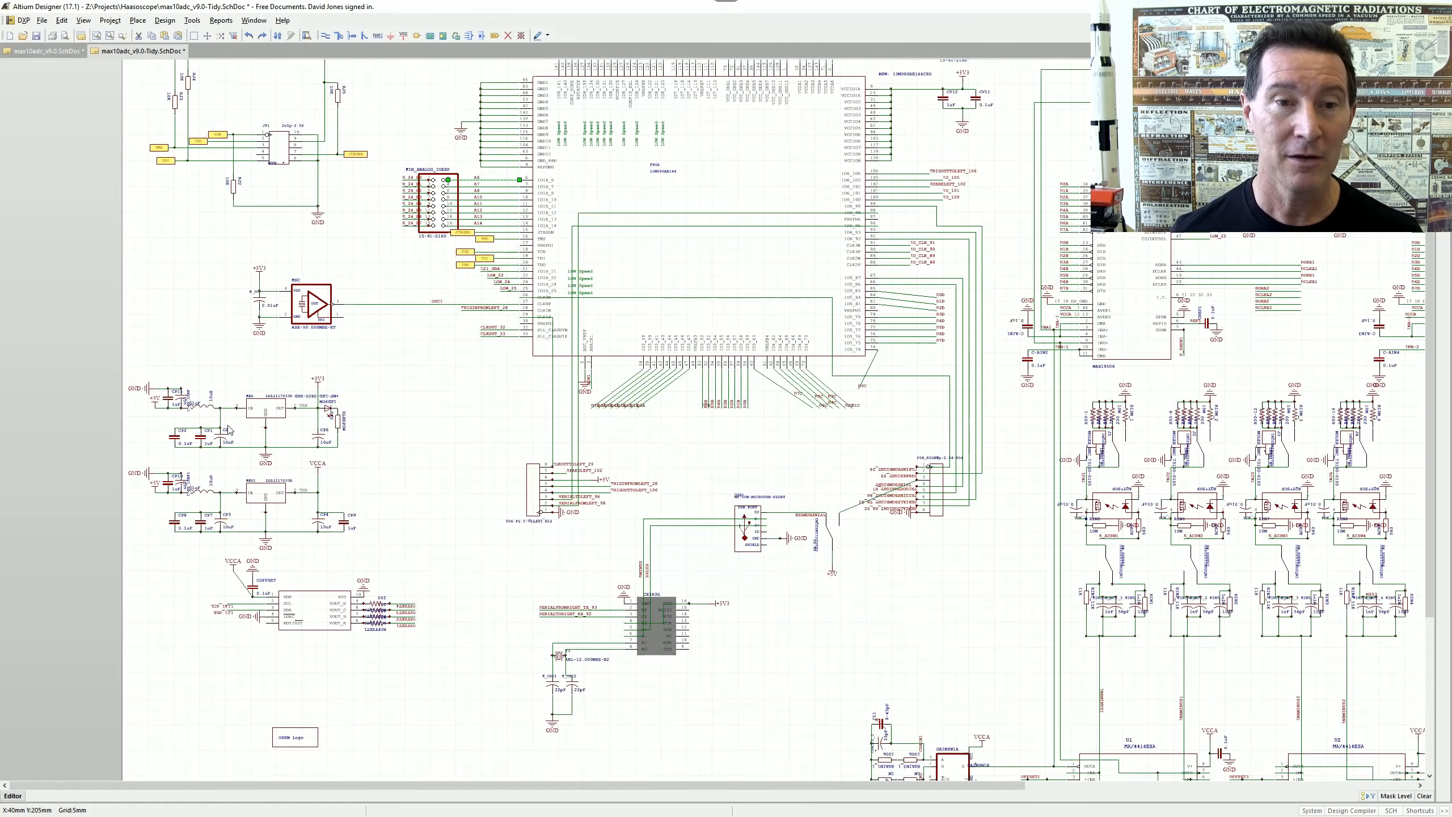
right_drag(327, 268, 325, 326)
ctrl+scroll(324, 326, down, 2)
ctrl+scroll(342, 366, up, 4)
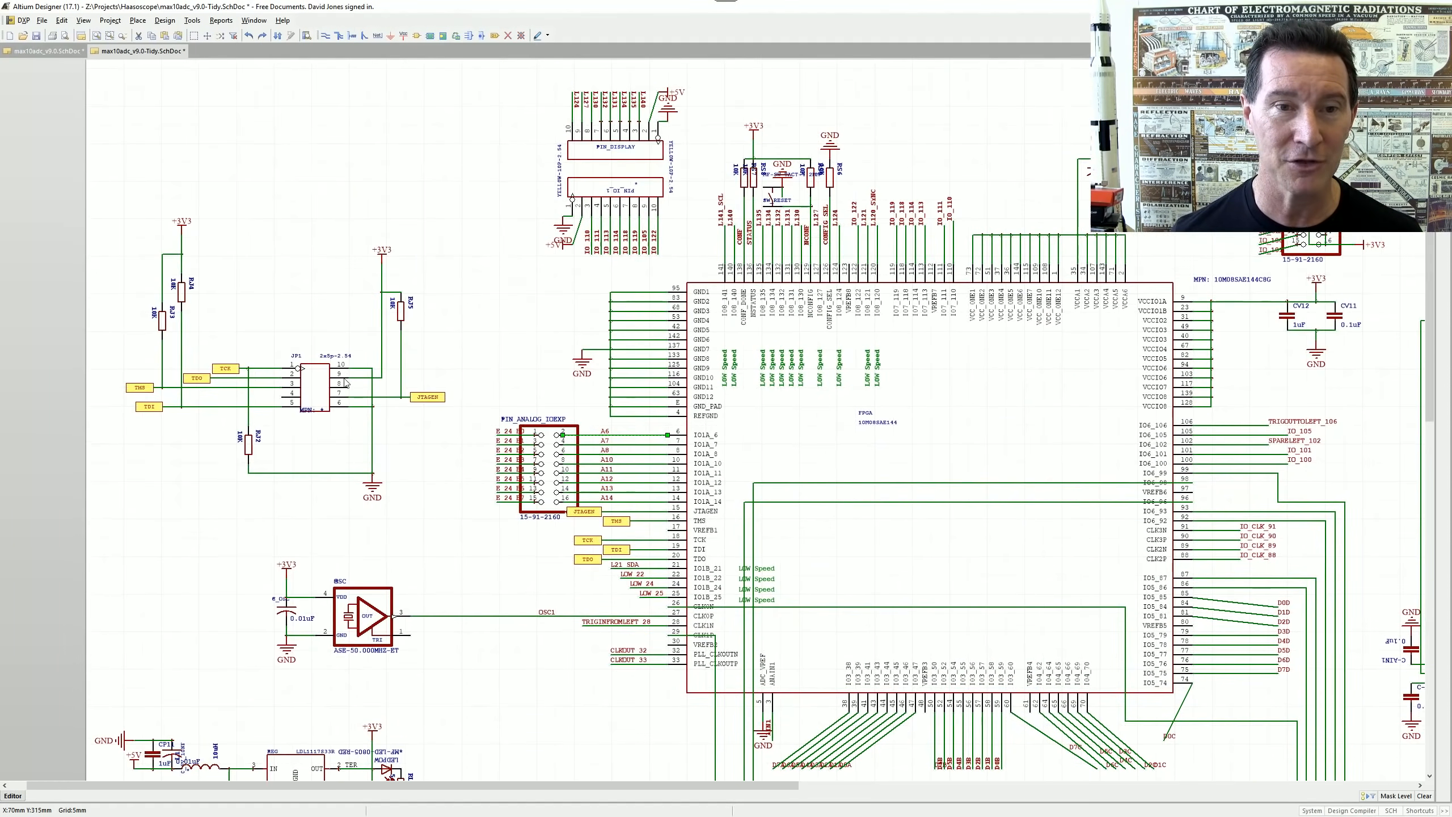
ctrl+scroll(341, 366, down, 4)
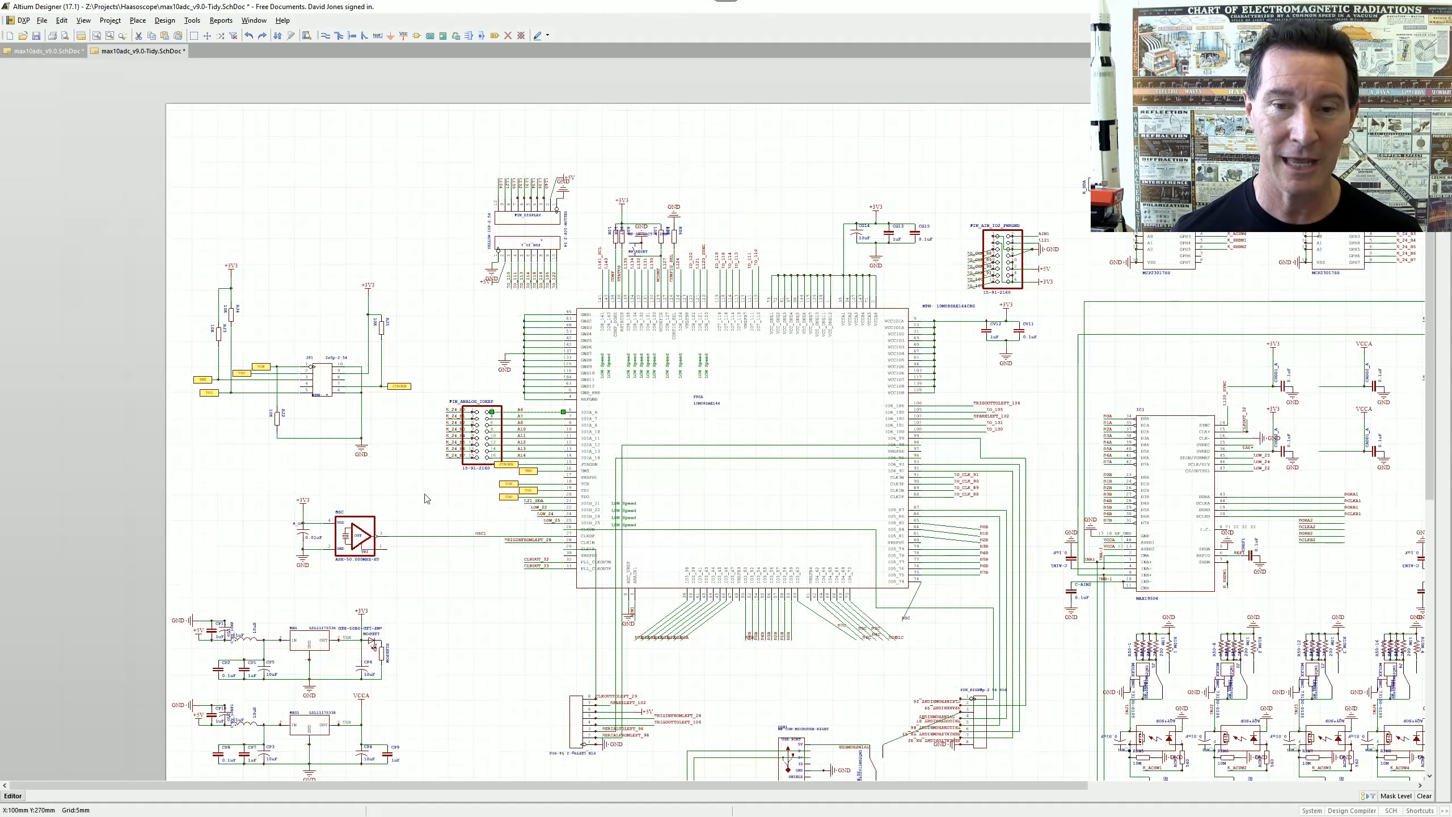
scroll(402, 409, down, 5)
shift+scroll(429, 424, right, 10)
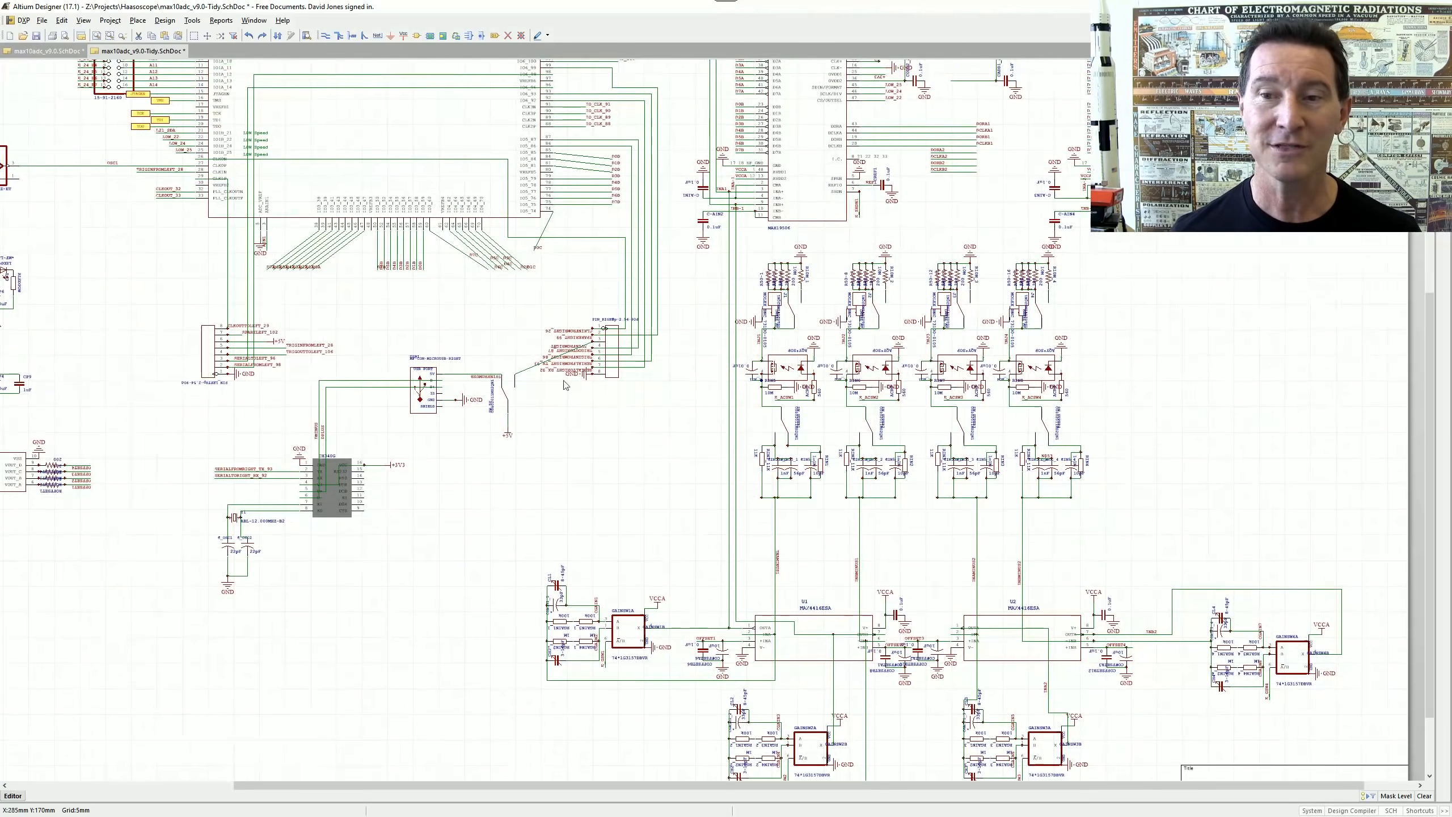
- Inspect the BNC connectors J1 to J3 and the overlapping labels on the termination resistors in the input channels
ctrl+scroll(664, 412, up, 5)
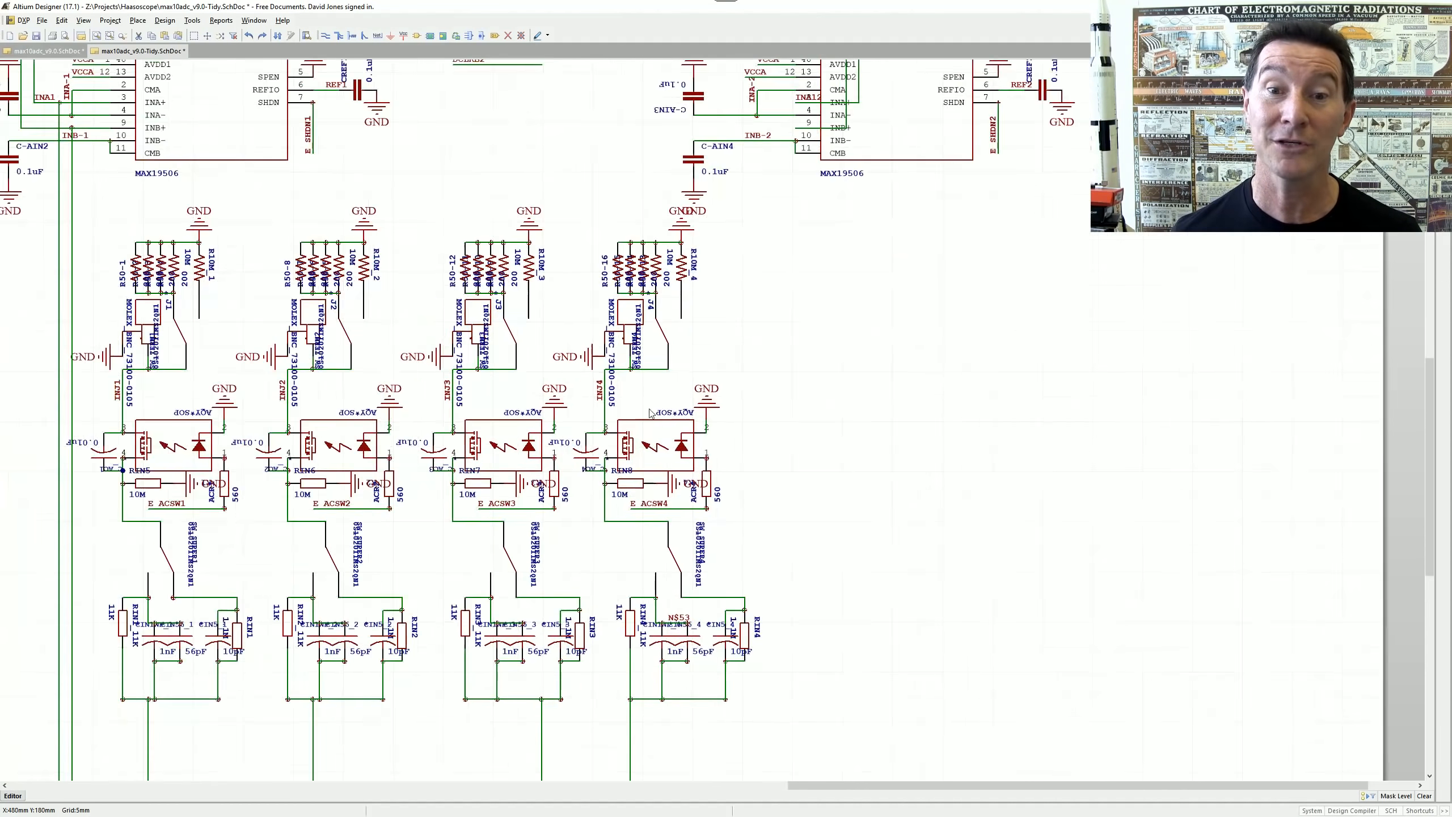
right_drag(383, 343, 653, 506)
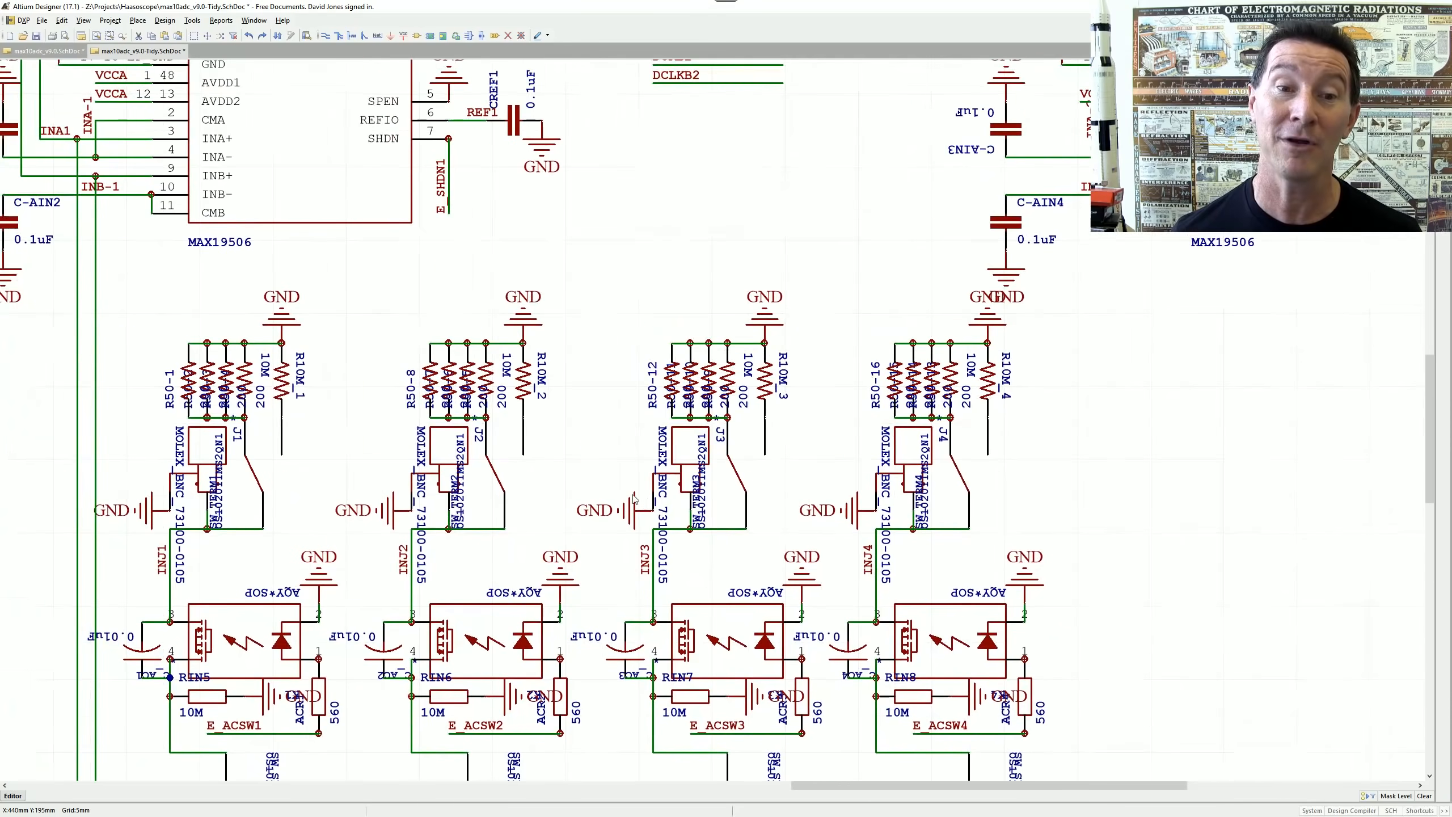
click(209, 442)
click(450, 445)
click(691, 446)
ctrl+scroll(384, 468, down, 1)
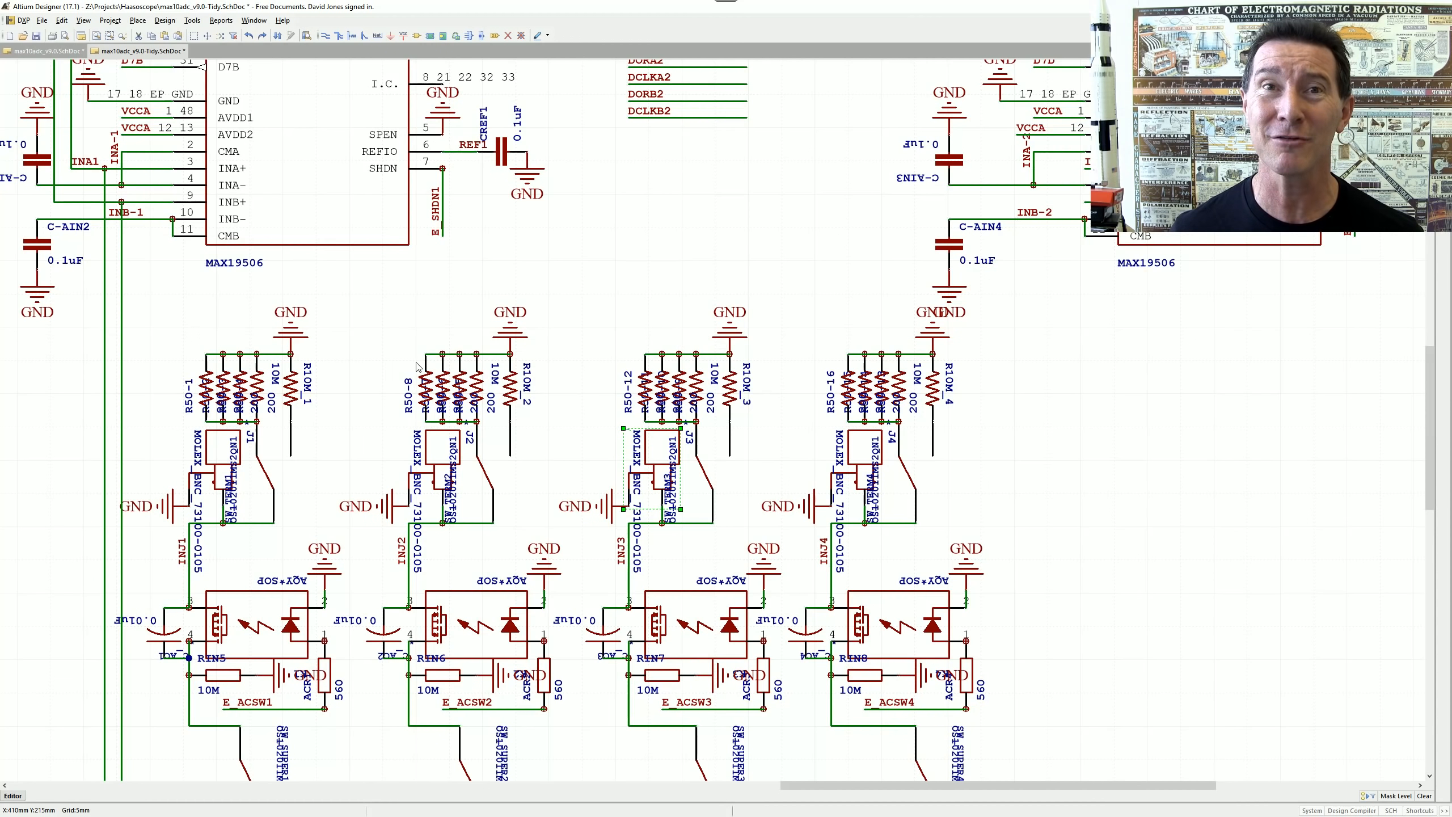
ctrl+scroll(293, 339, up, 1)
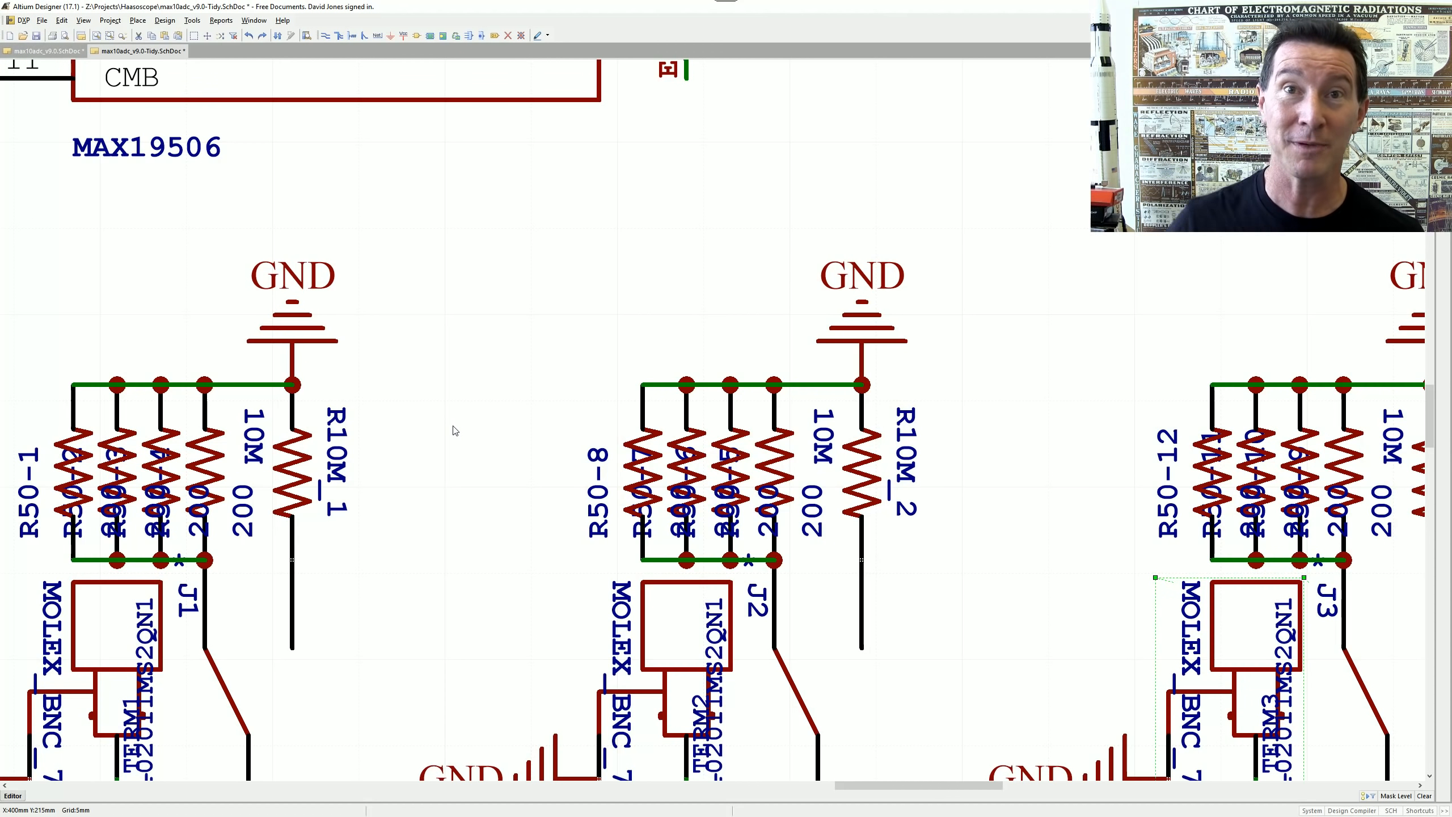
ctrl+scroll(486, 429, down, 1)
- Examine the angled data bus wires and overlapping net labels below the FPGA, down to the PIN_LEFT, USB and PIN_RIGHT connectors
ctrl+scroll(512, 424, down, 3)
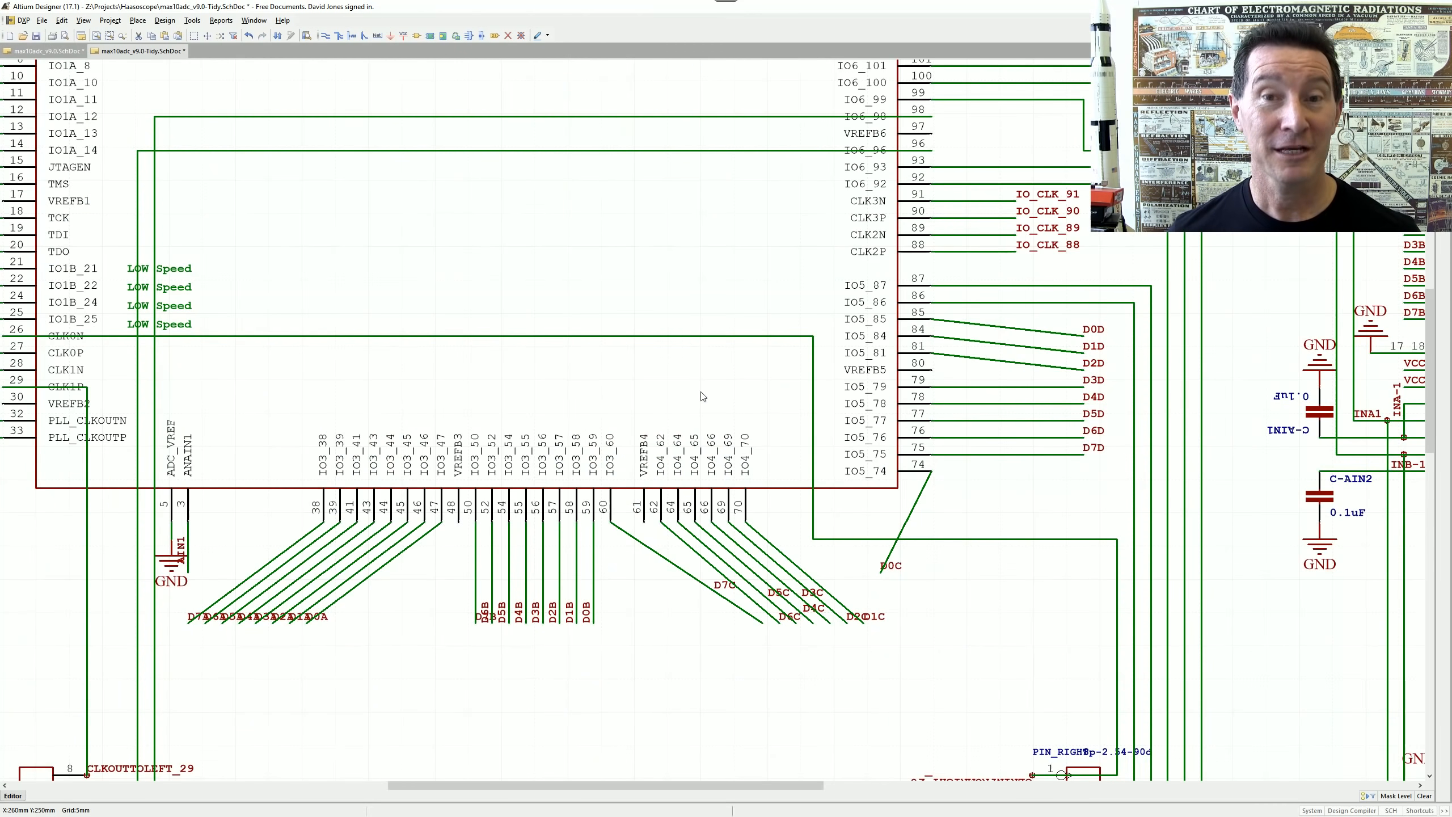
ctrl+scroll(692, 387, down, 7)
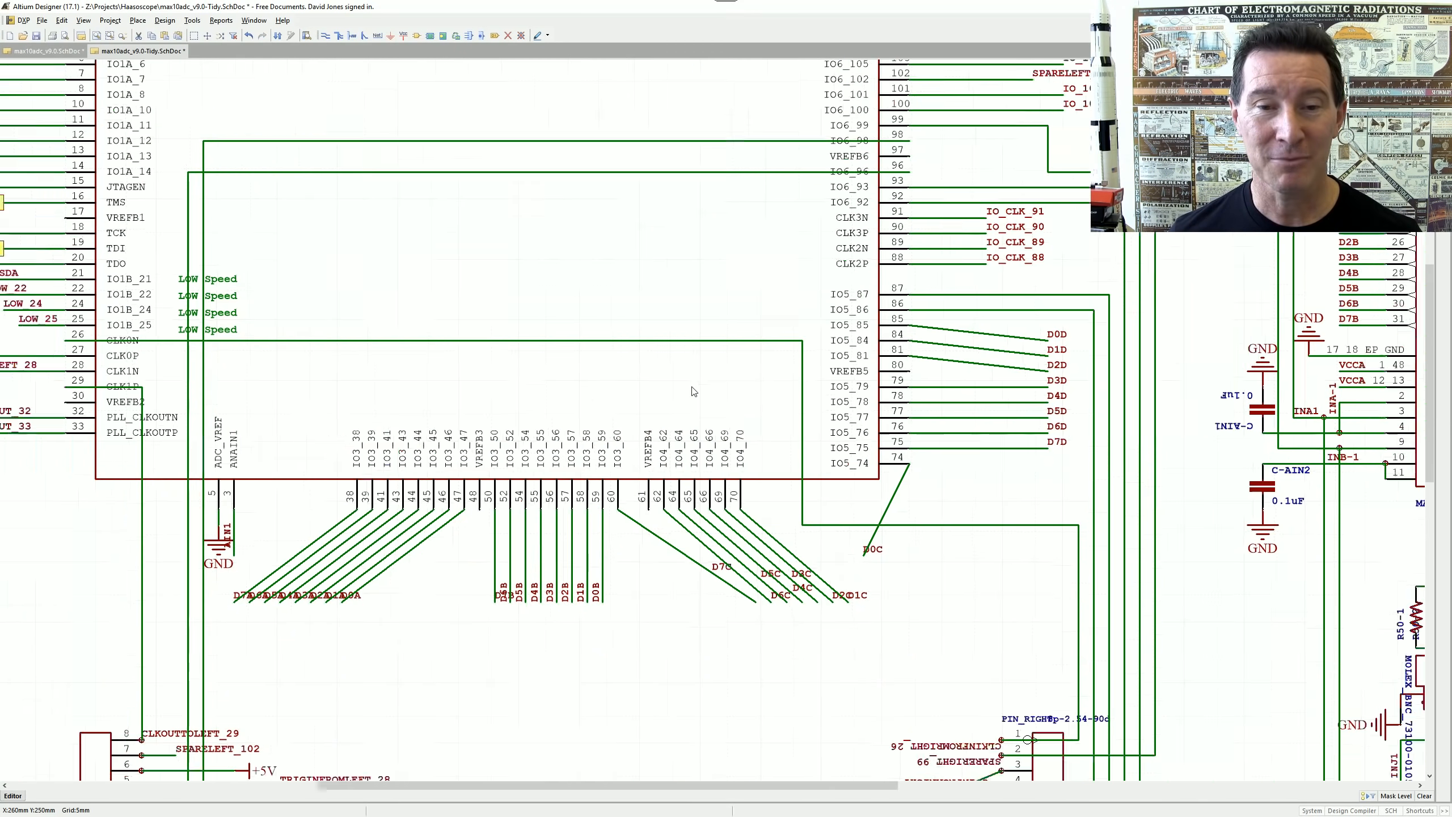
ctrl+scroll(692, 391, down, 2)
ctrl+scroll(648, 438, up, 4)
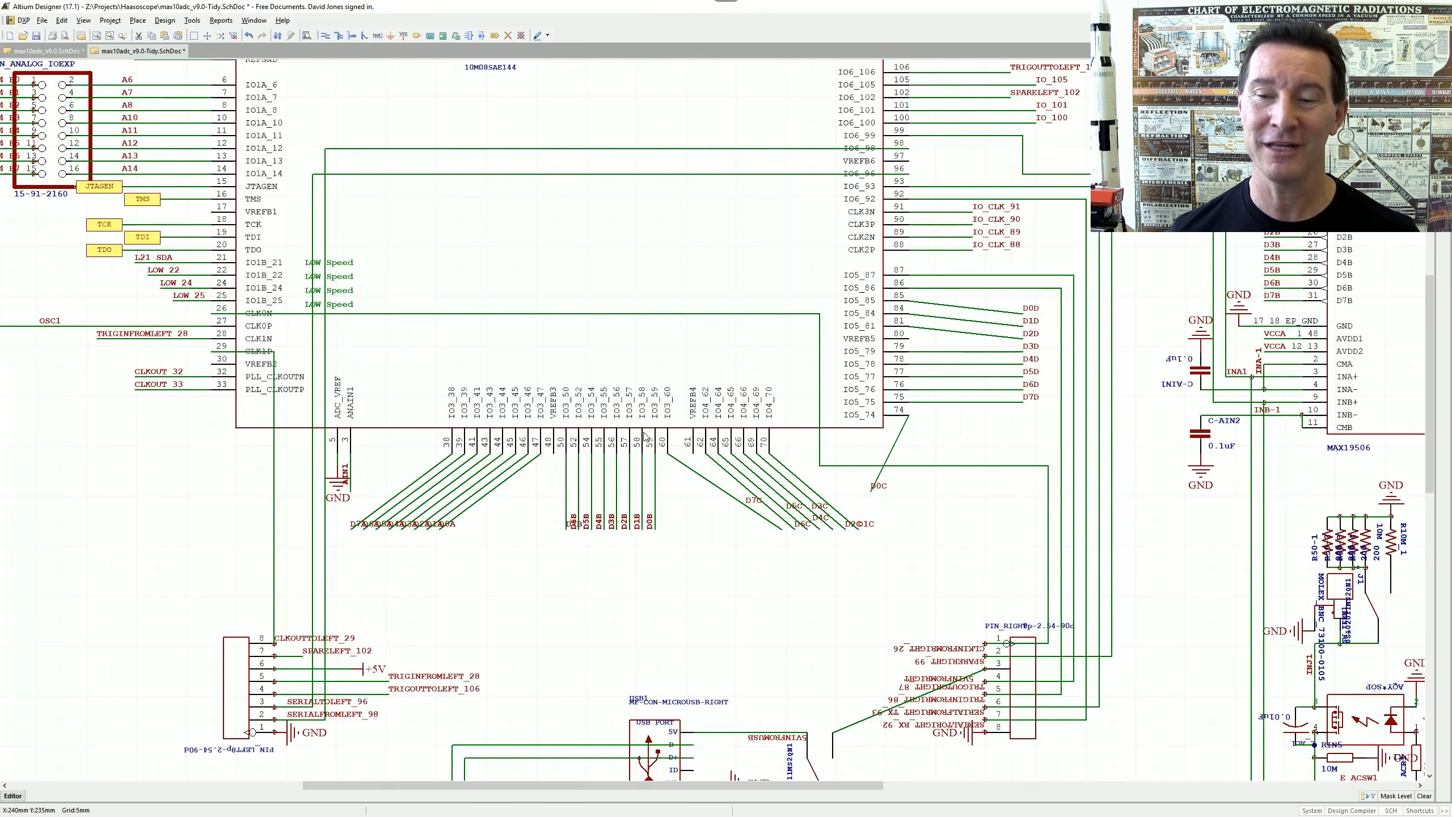
ctrl+scroll(643, 432, up, 1)
right_drag(842, 550, 768, 345)
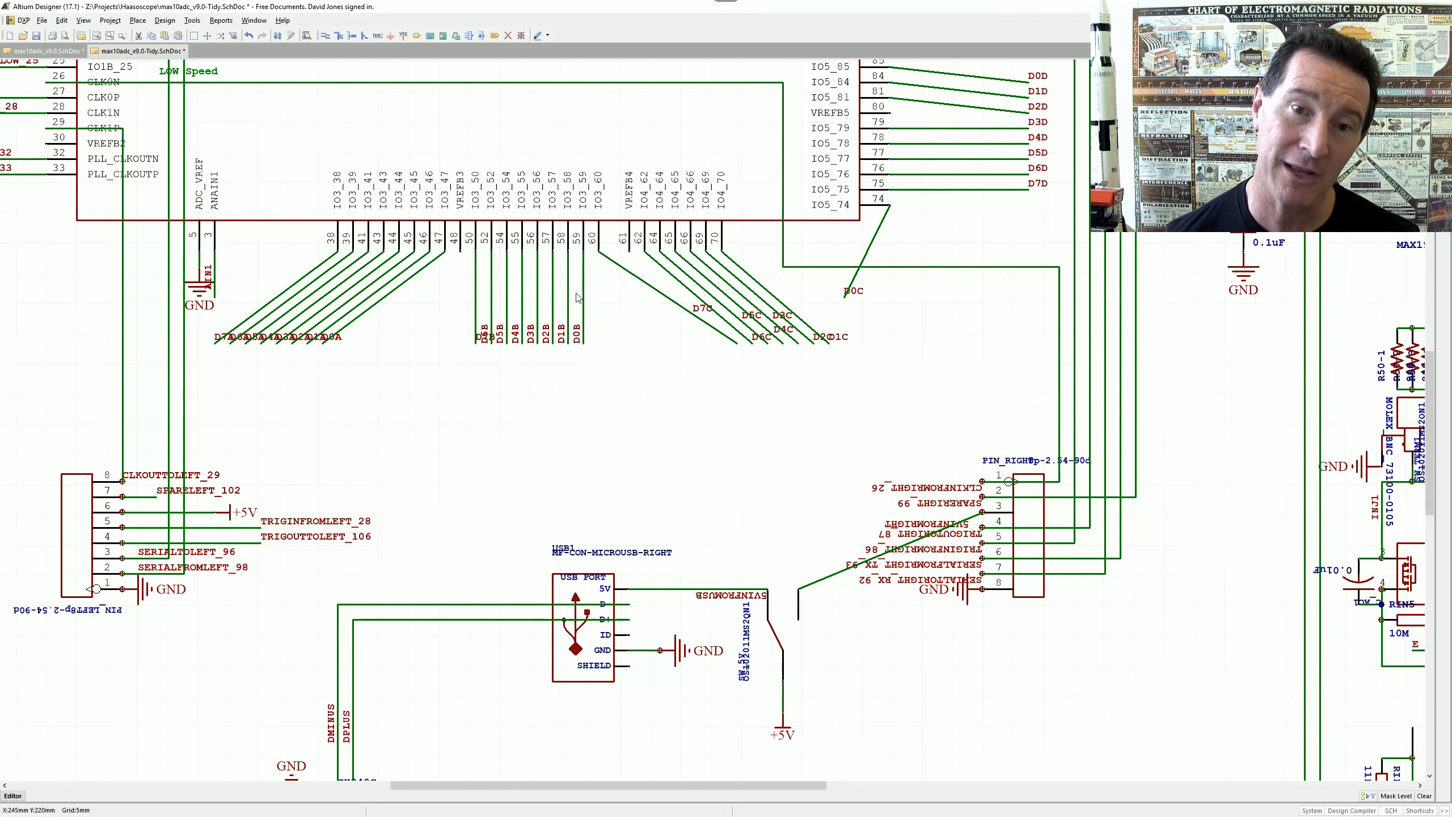
- Examine the angled D0C to D7C data wires and their overlapping net labels at the lower edge of the FPGA
ctrl+scroll(586, 262, up, 2)
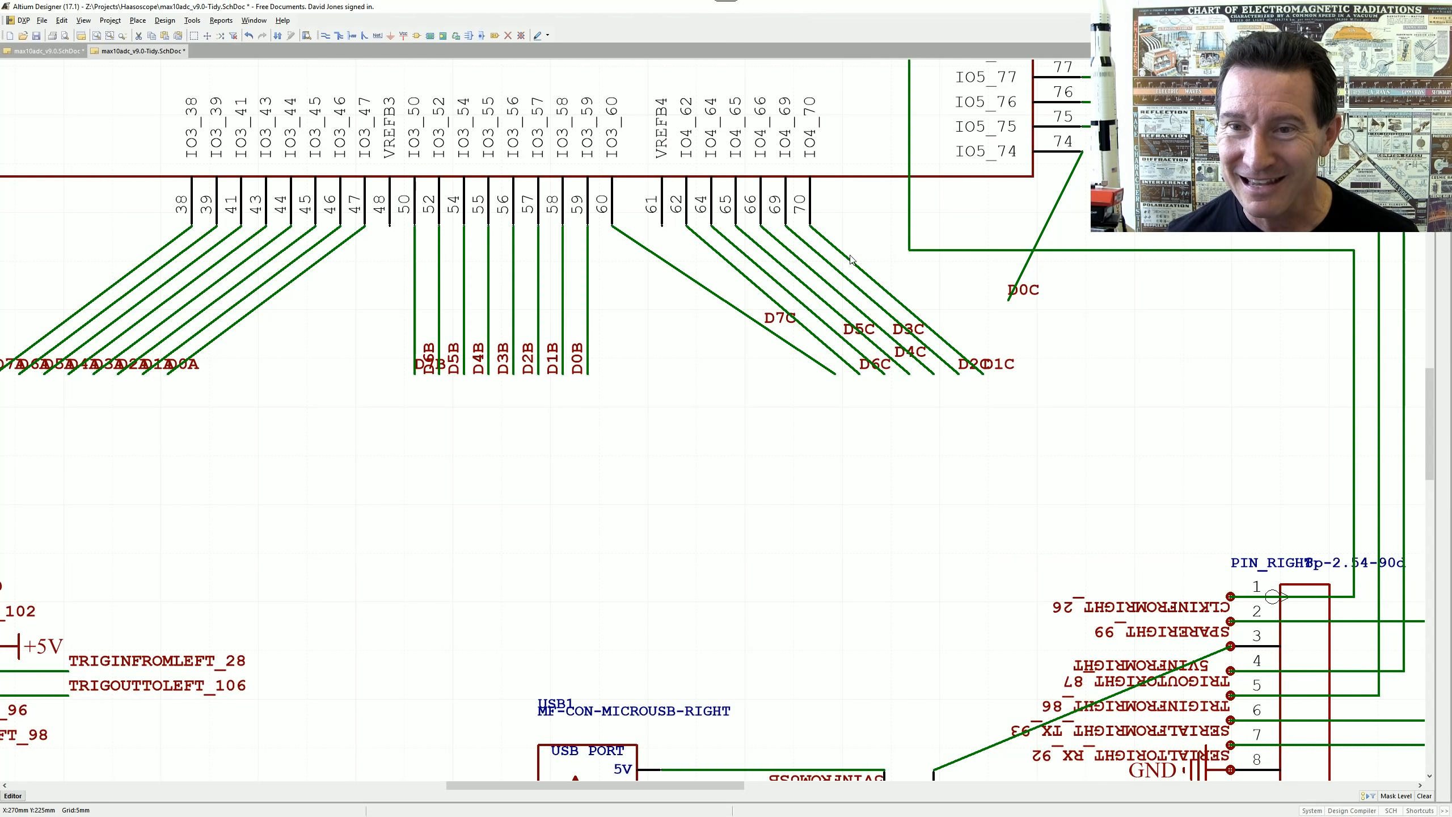
click(732, 305)
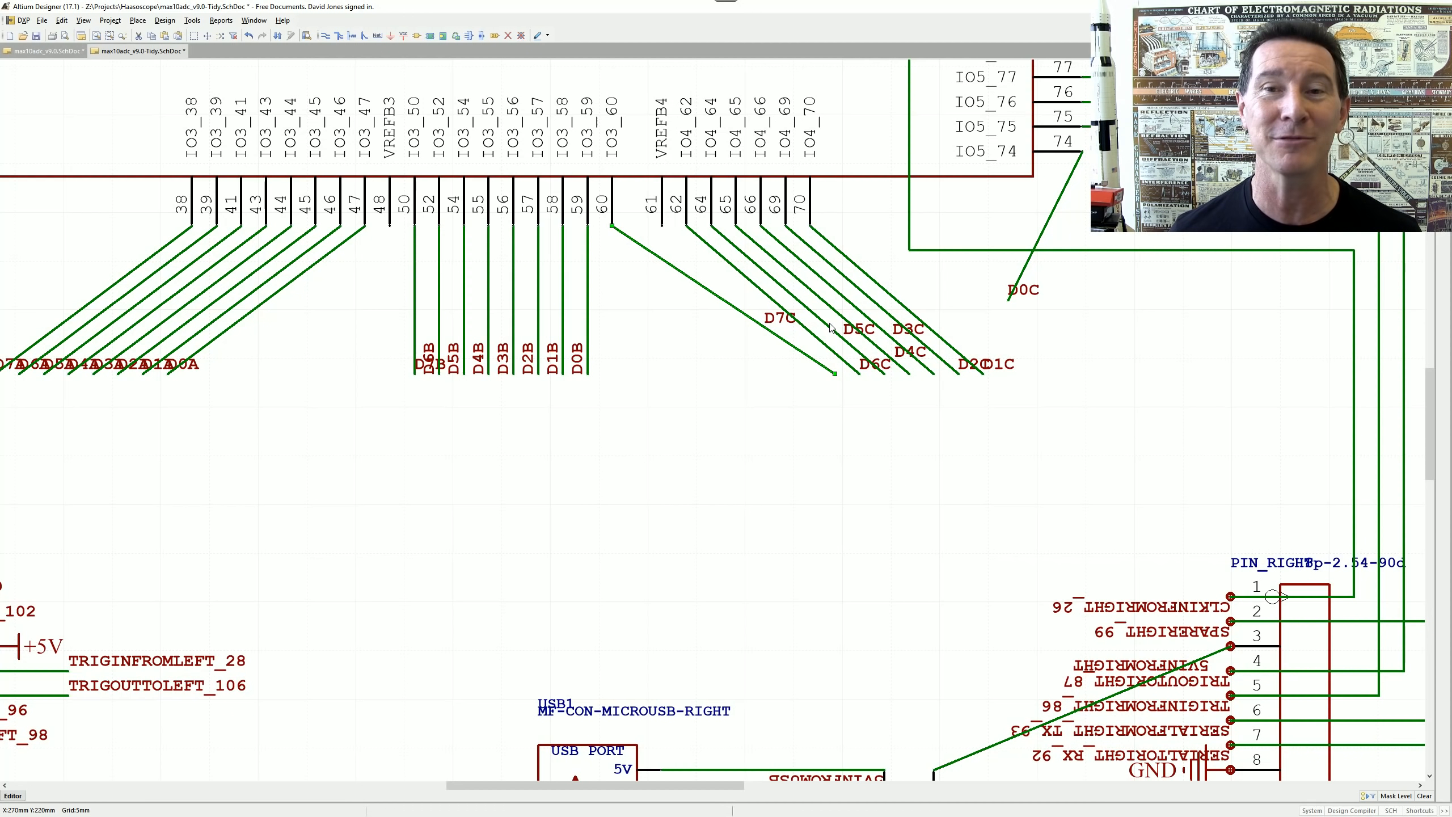
ctrl+scroll(759, 319, up, 3)
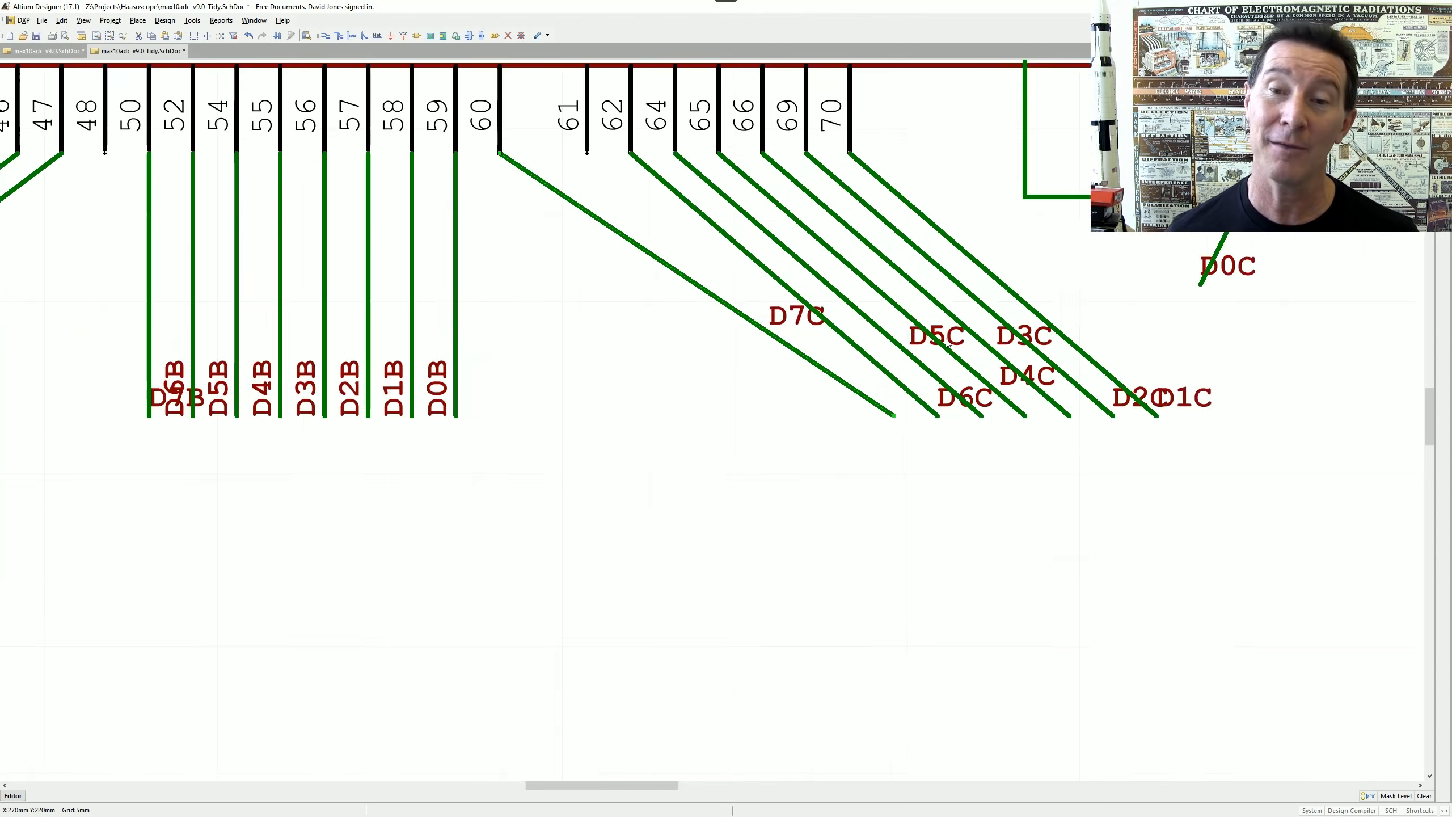
drag(450, 415, 479, 414)
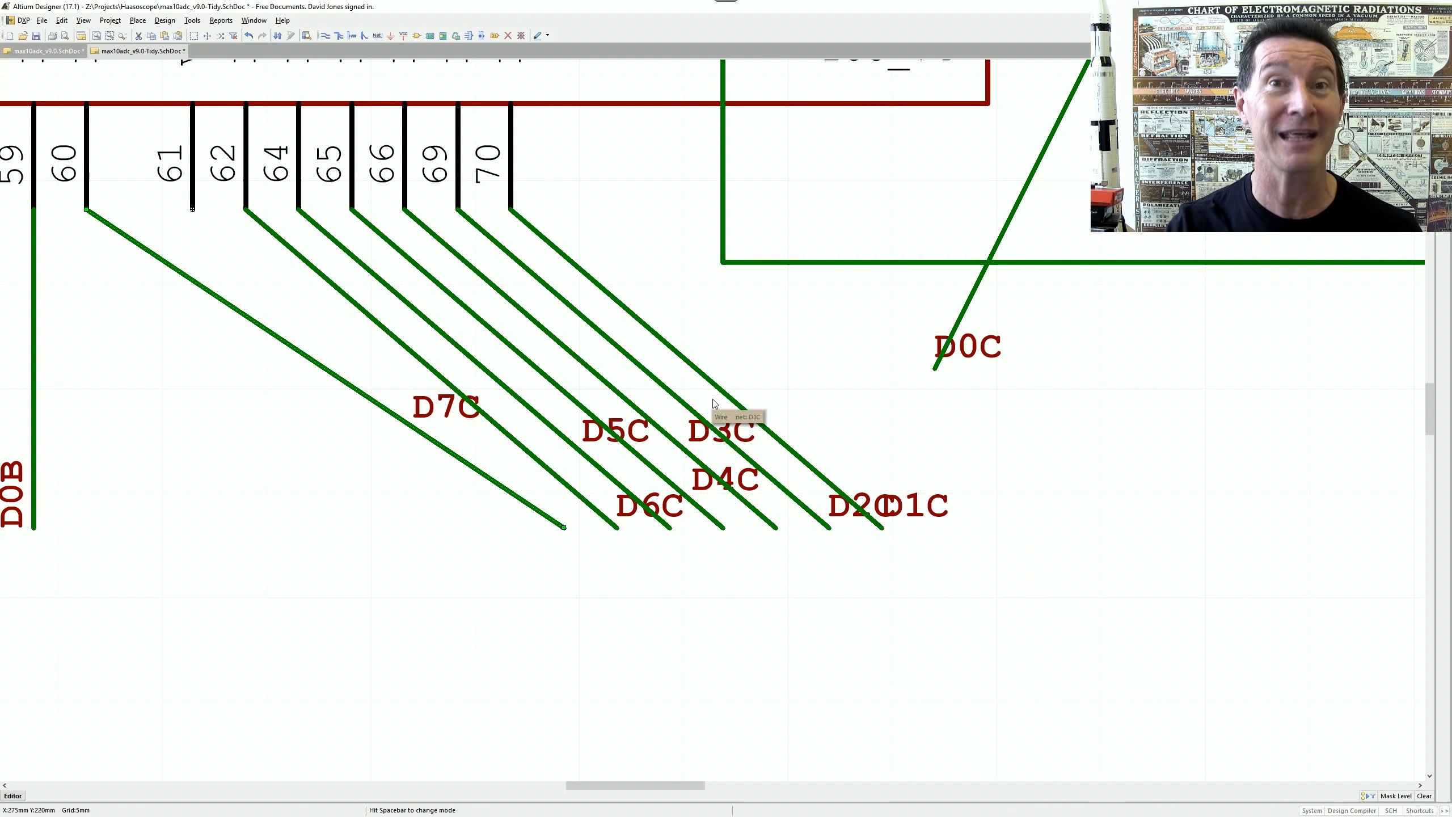
ctrl+scroll(725, 353, down, 2)
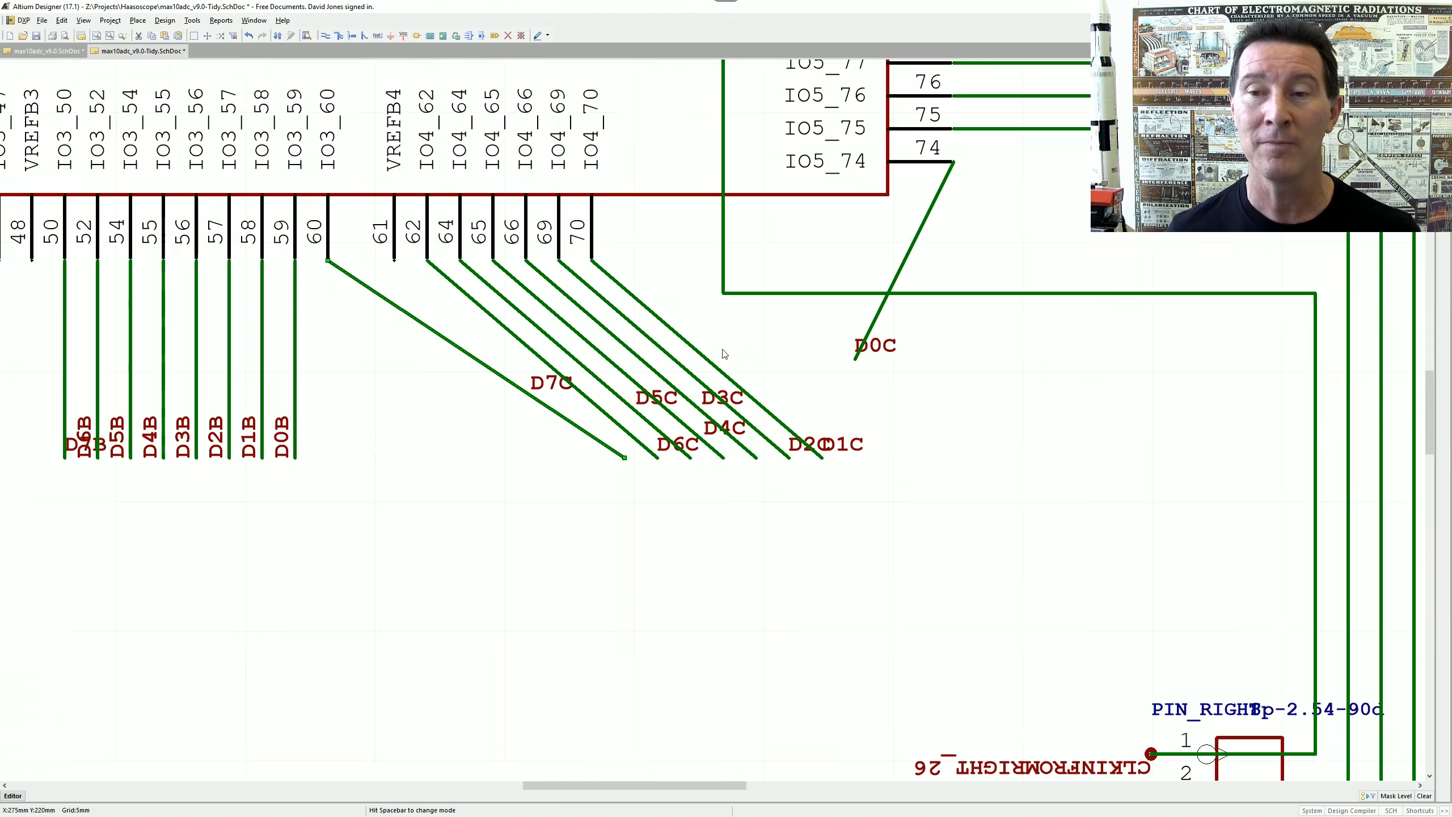
ctrl+scroll(725, 353, down, 1)
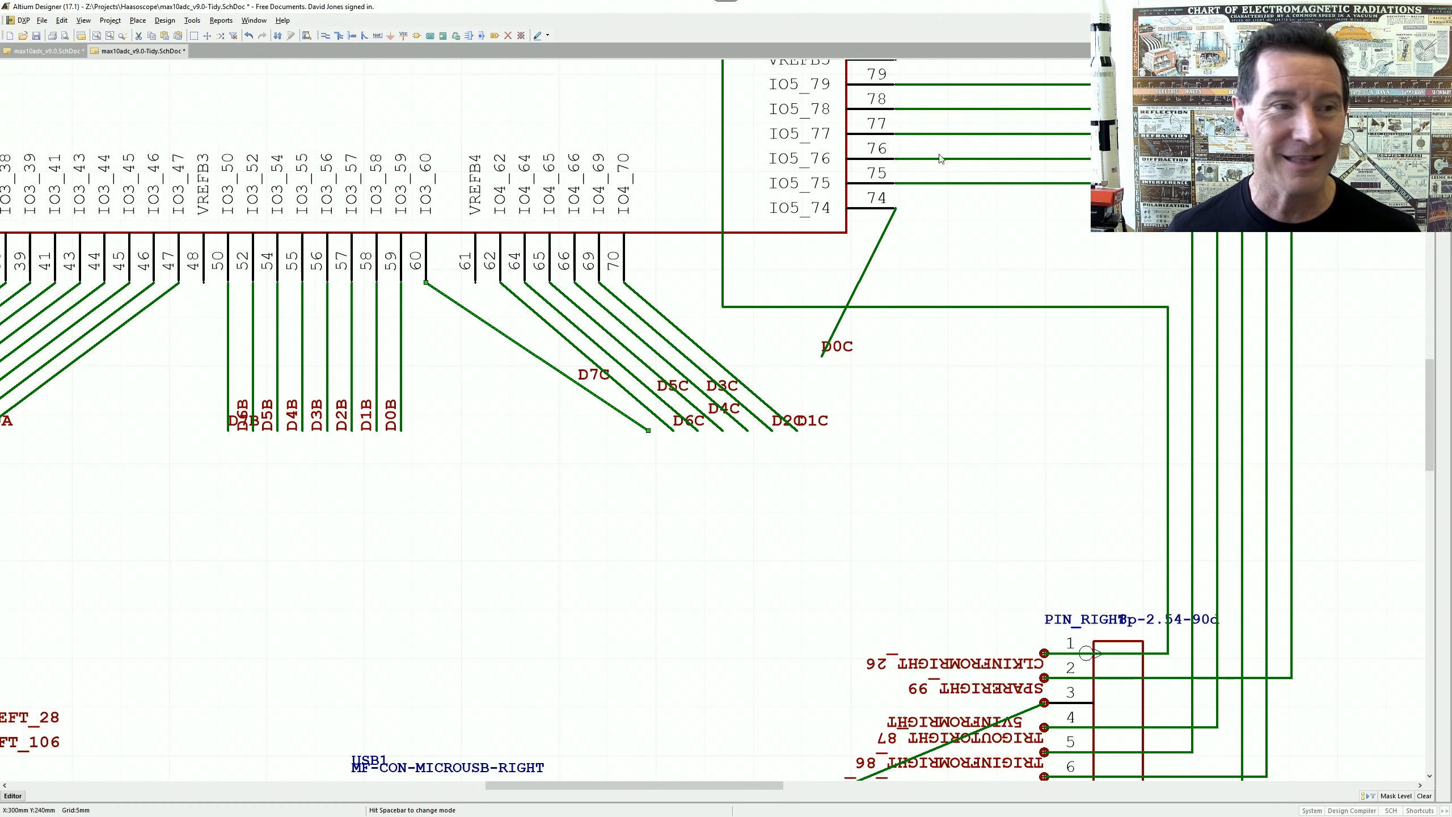
click(873, 260)
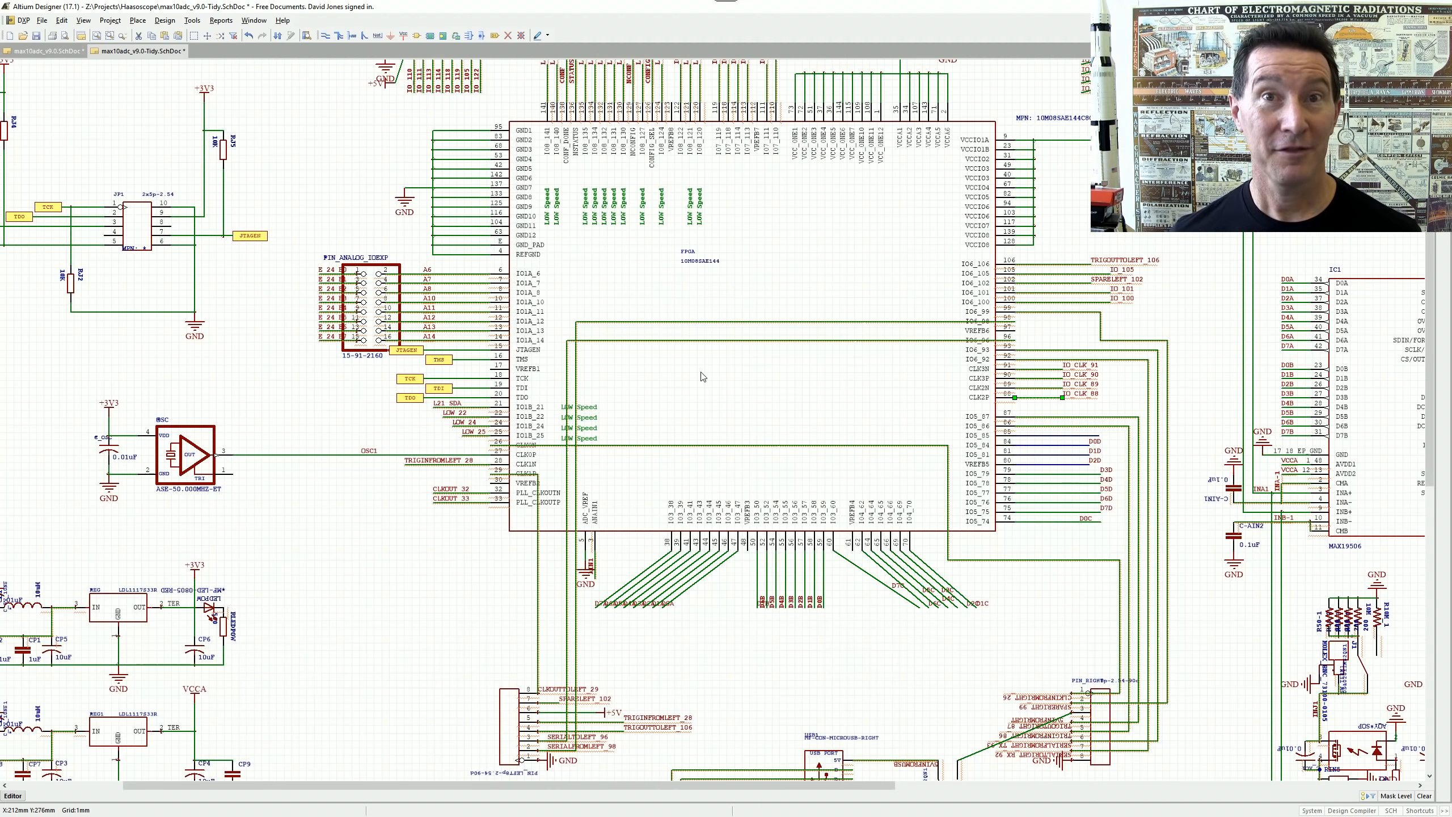
- Review the wires routed through the FPGA symbol and down to the PIN_LEFT and PIN_RIGHT connectors
ctrl+scroll(742, 399, up, 3)
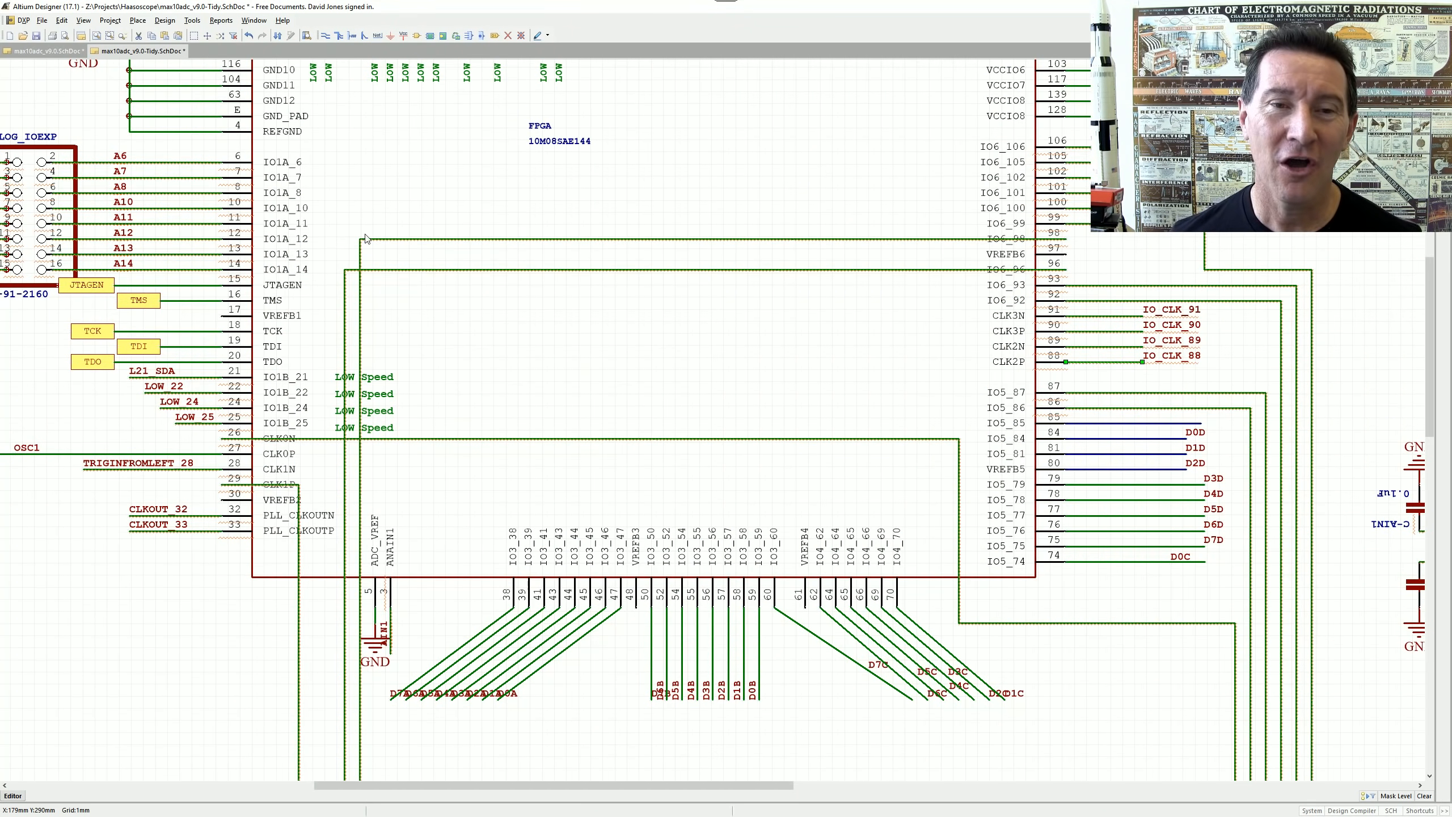
ctrl+scroll(593, 323, down, 8)
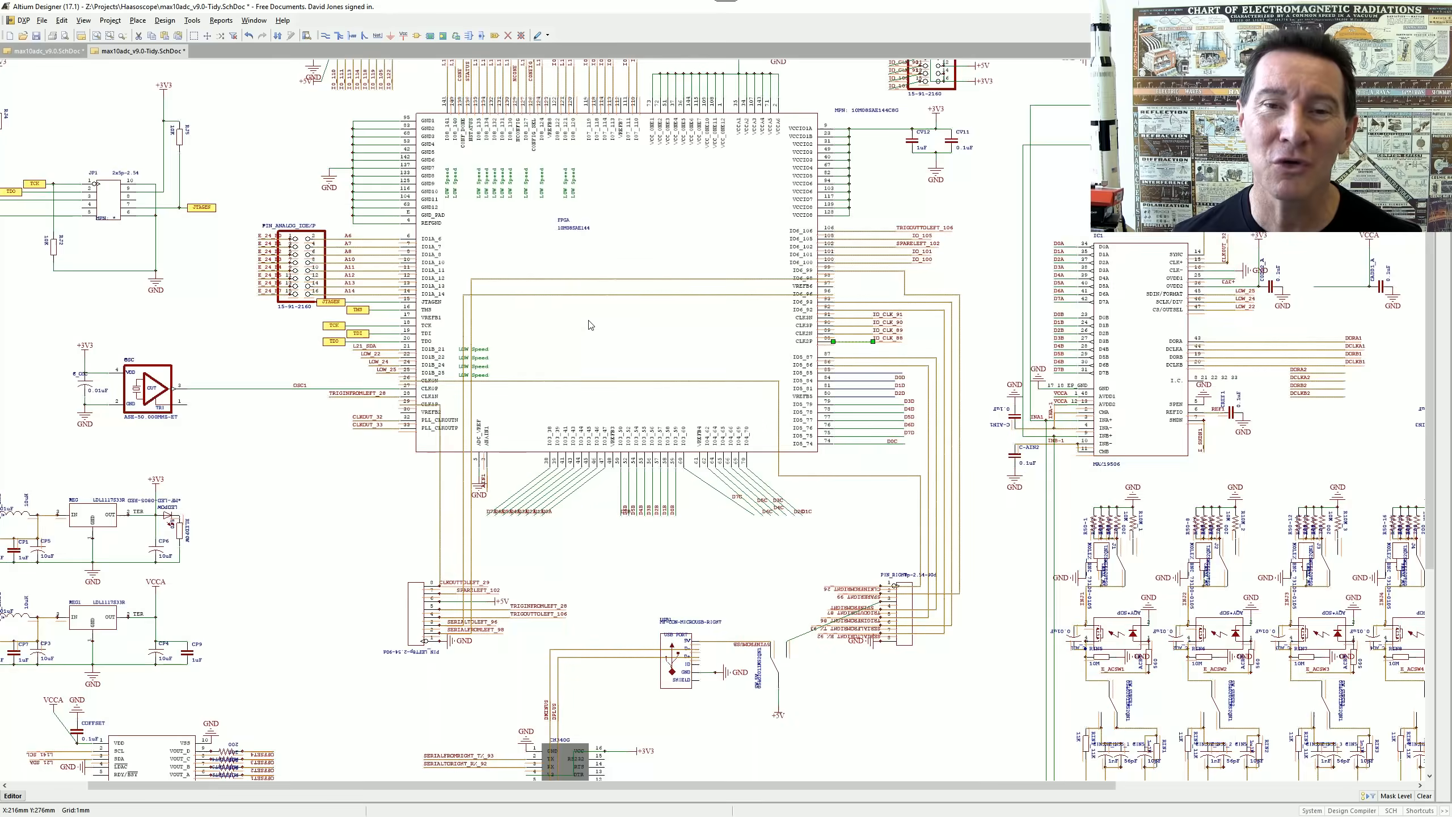
ctrl+scroll(563, 306, up, 3)
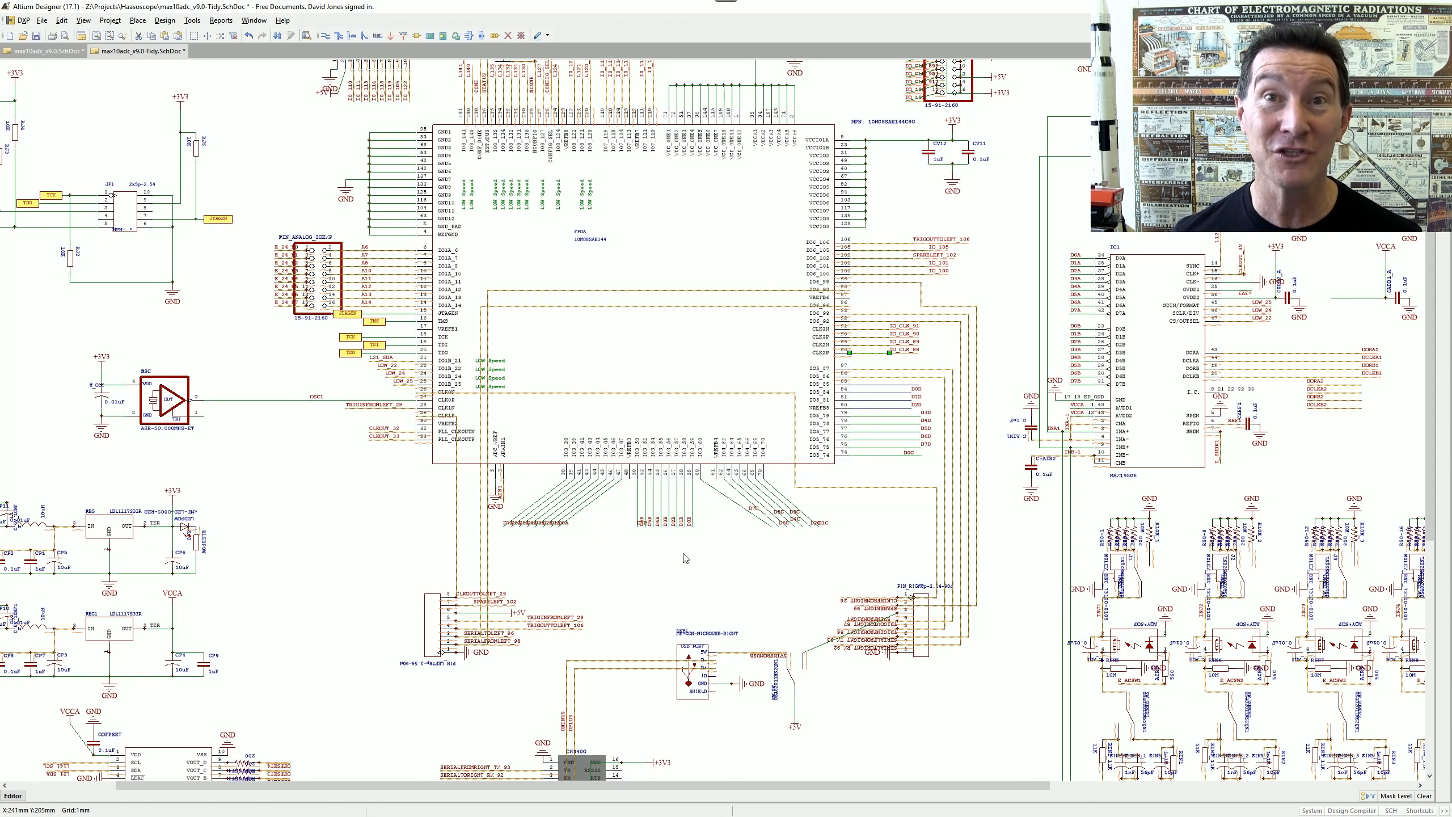
- Inspect amplifier U1 (MAX4416ESA) and the INAMINUS1 wire that crosses its symbol
right_drag(1022, 654, 682, 459)
right_drag(899, 572, 786, 273)
right_drag(867, 580, 889, 515)
ctrl+scroll(985, 538, up, 4)
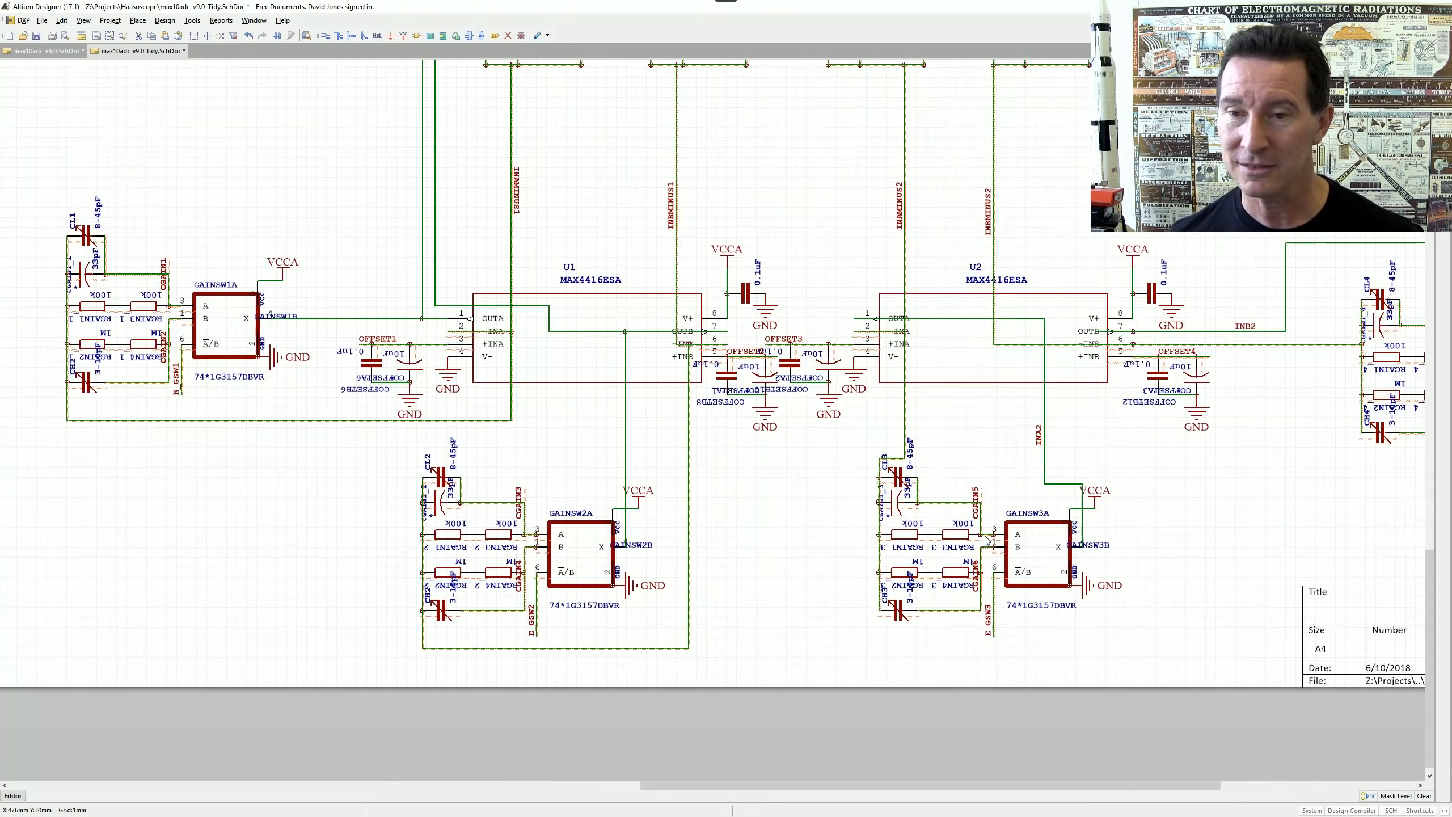
right_drag(532, 266, 816, 409)
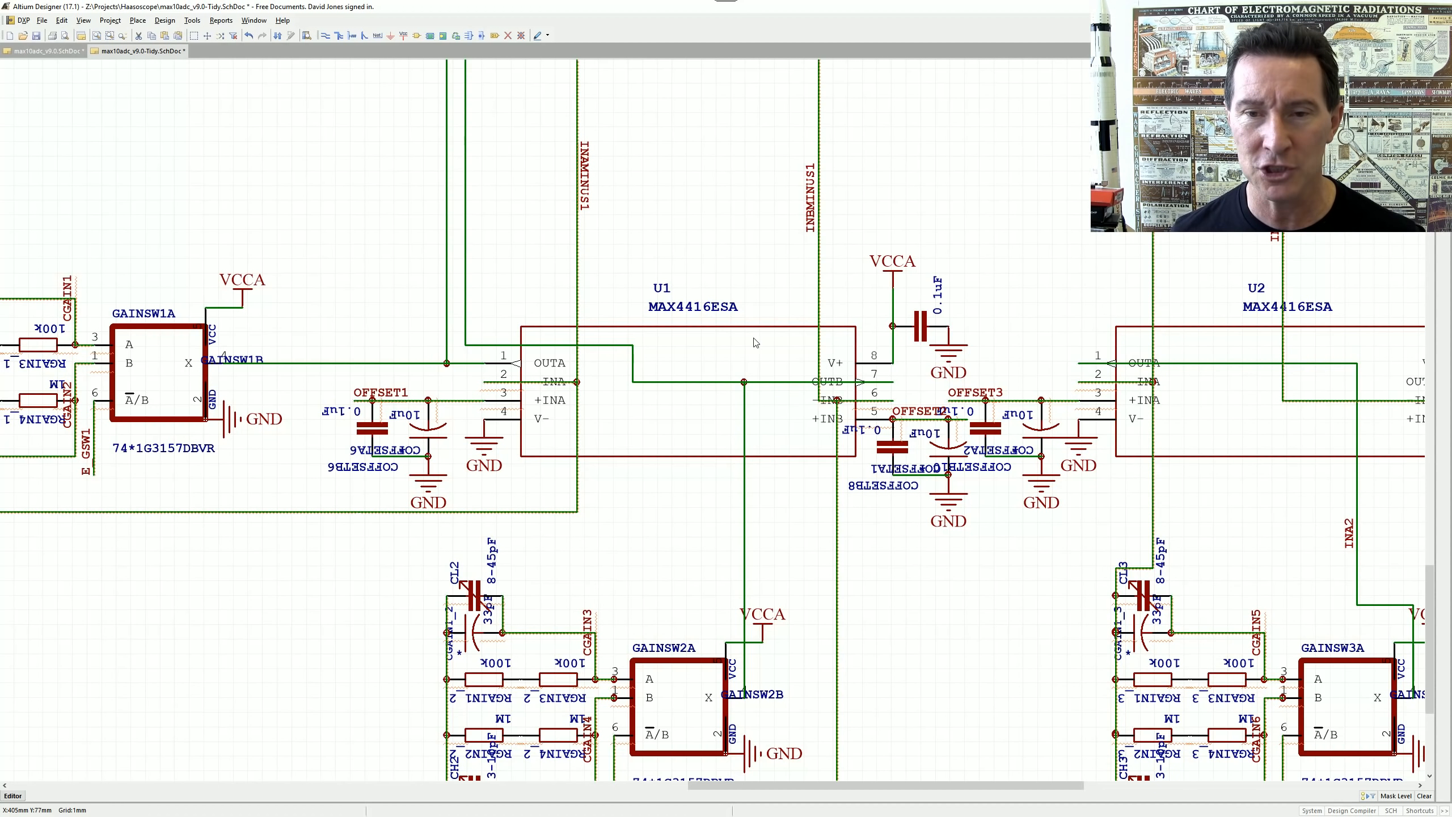
click(738, 329)
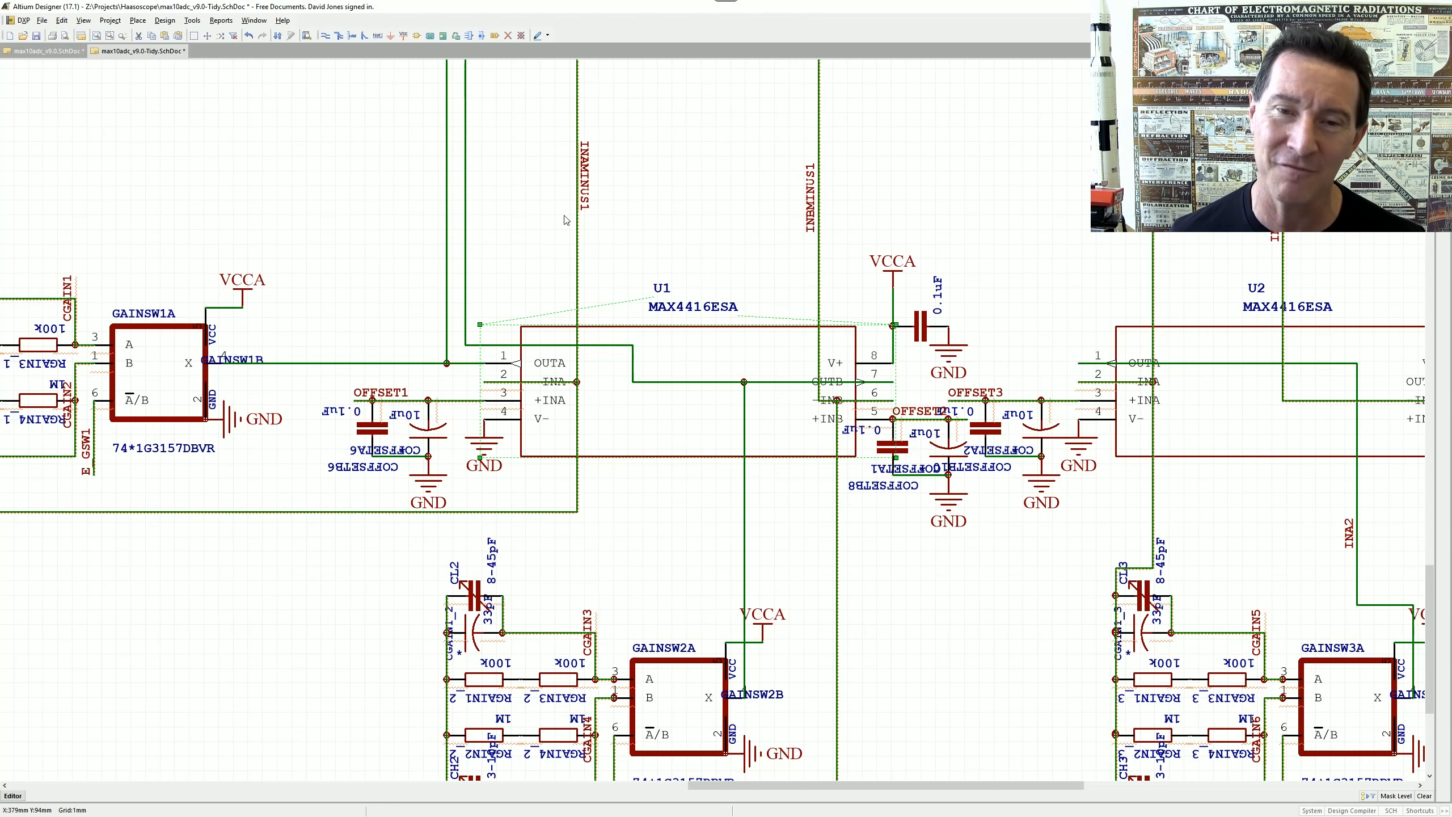
click(578, 500)
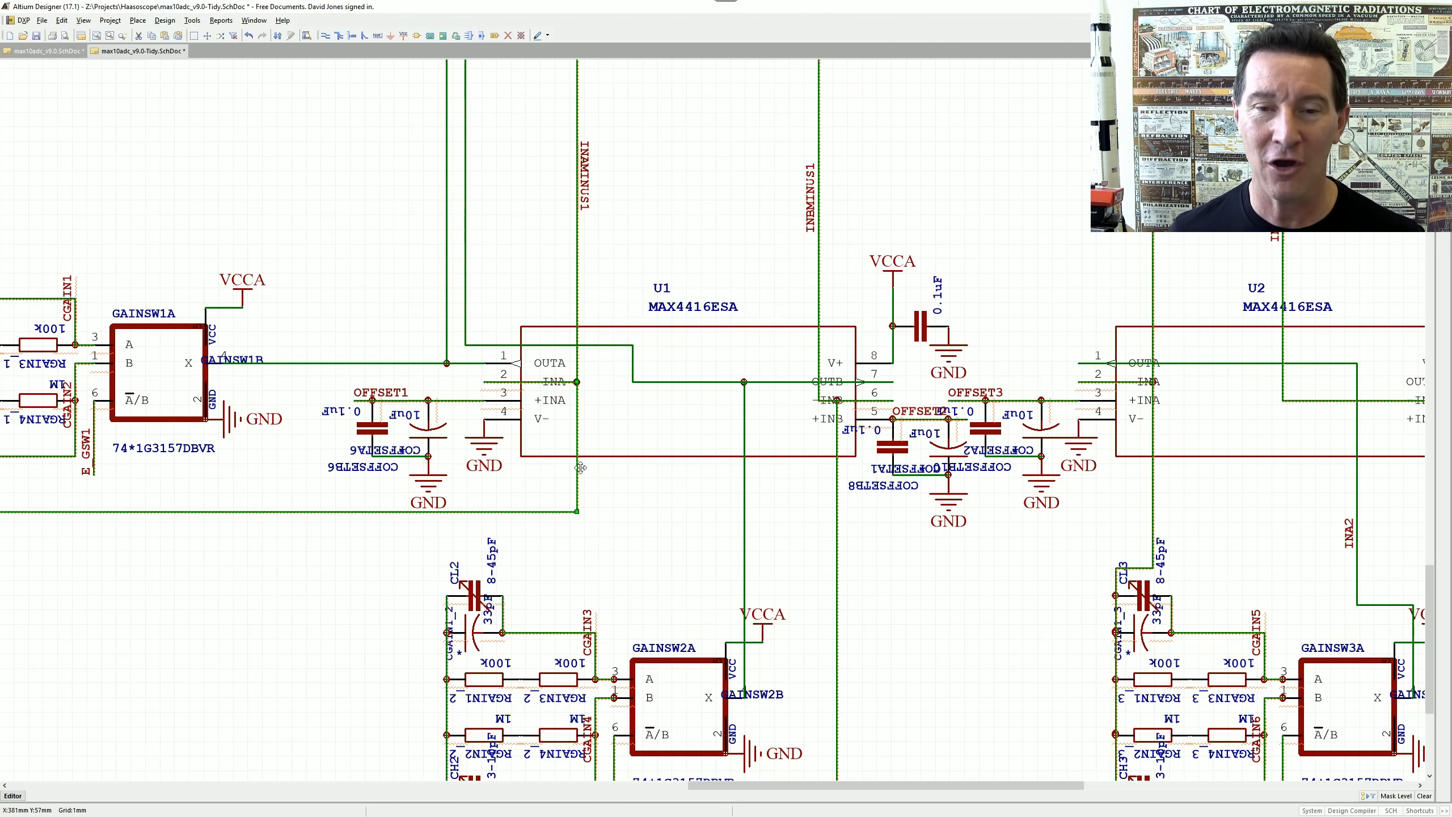
- Trace the wire running through U1's body to the OUTB pin and down to the GAINSW2 switch
ctrl+scroll(774, 372, up, 3)
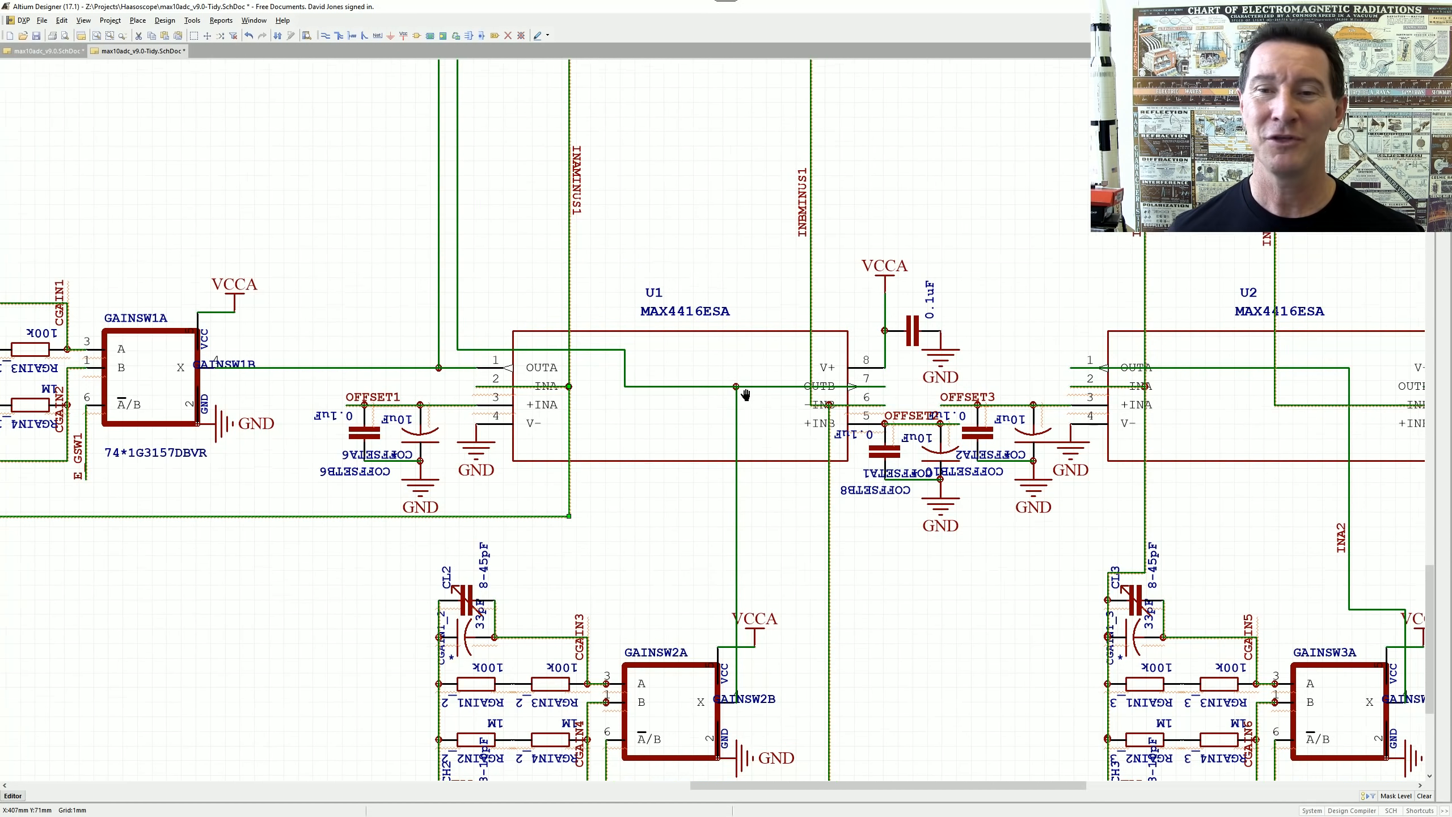
ctrl+scroll(672, 405, down, 1)
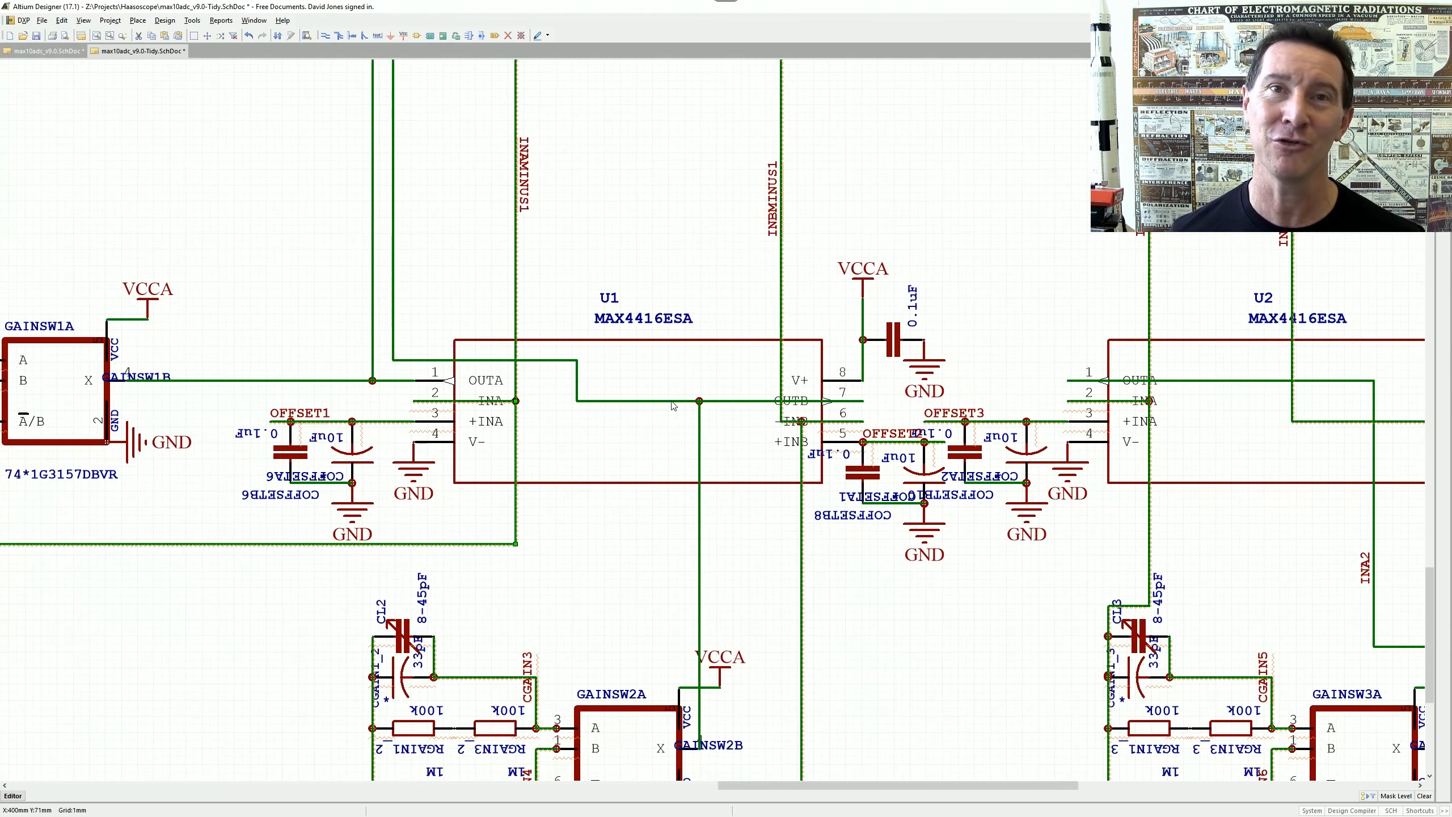
ctrl+scroll(635, 406, up, 2)
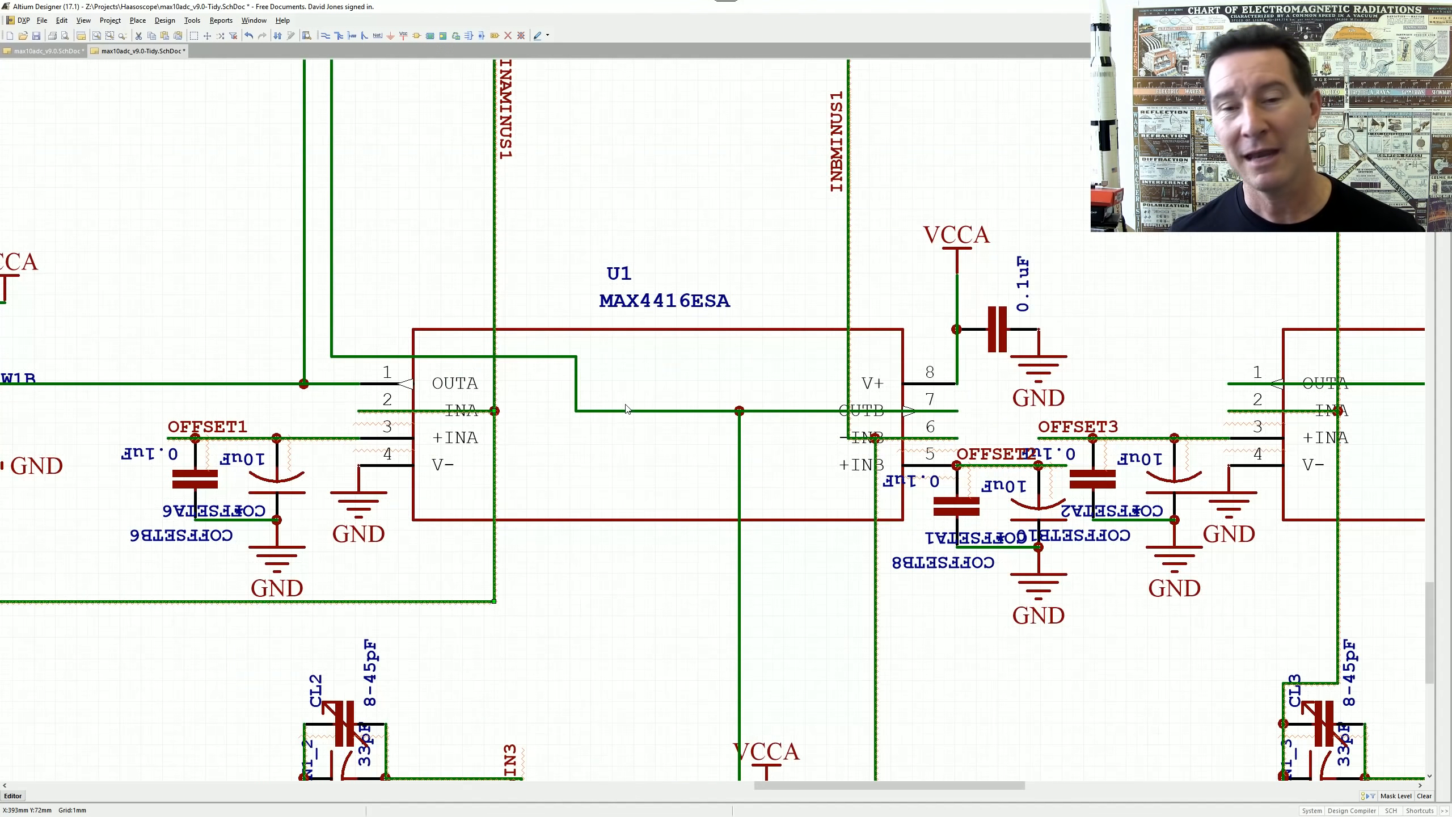
ctrl+scroll(646, 408, down, 1)
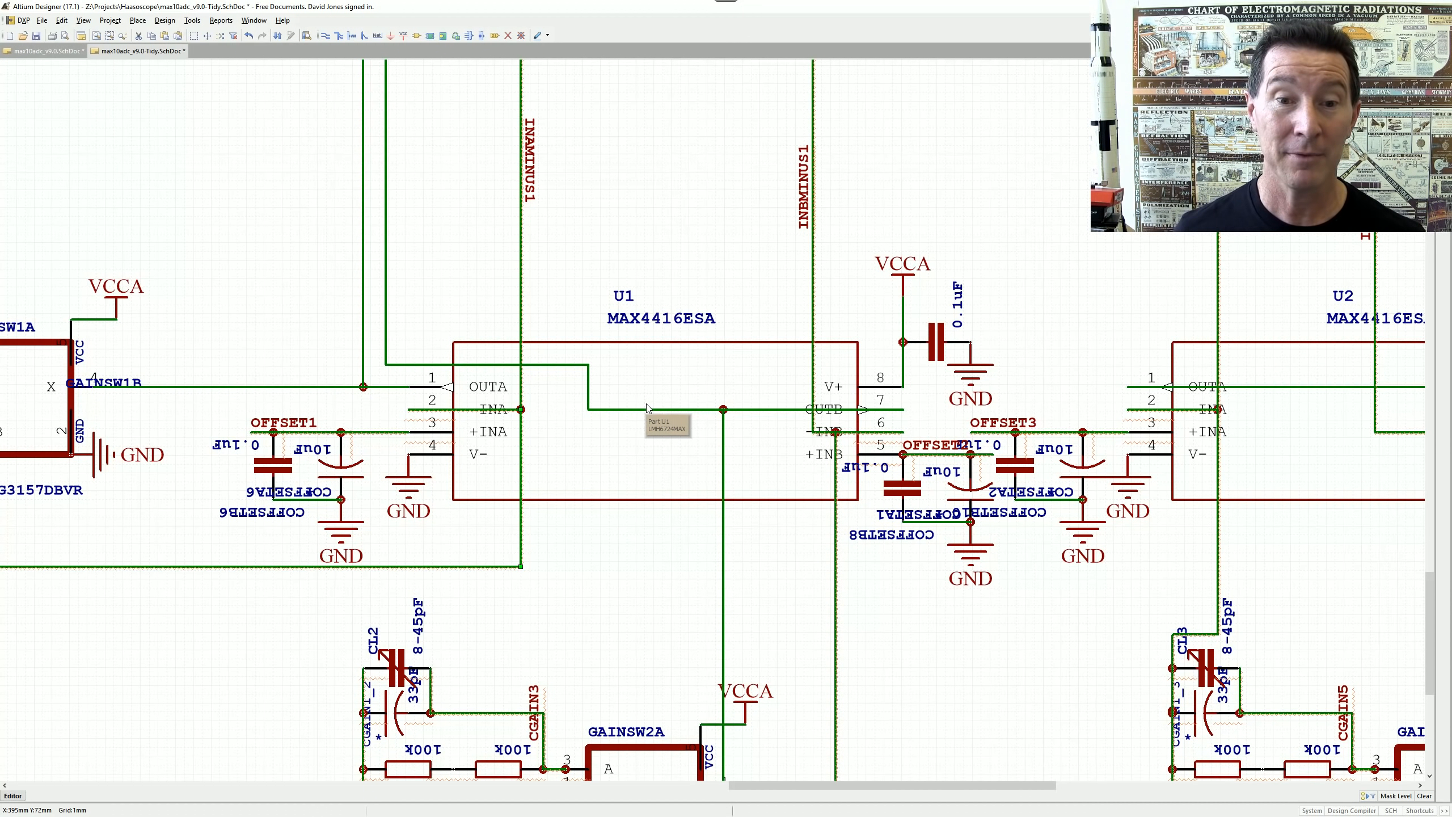
scroll(643, 404, down, 2)
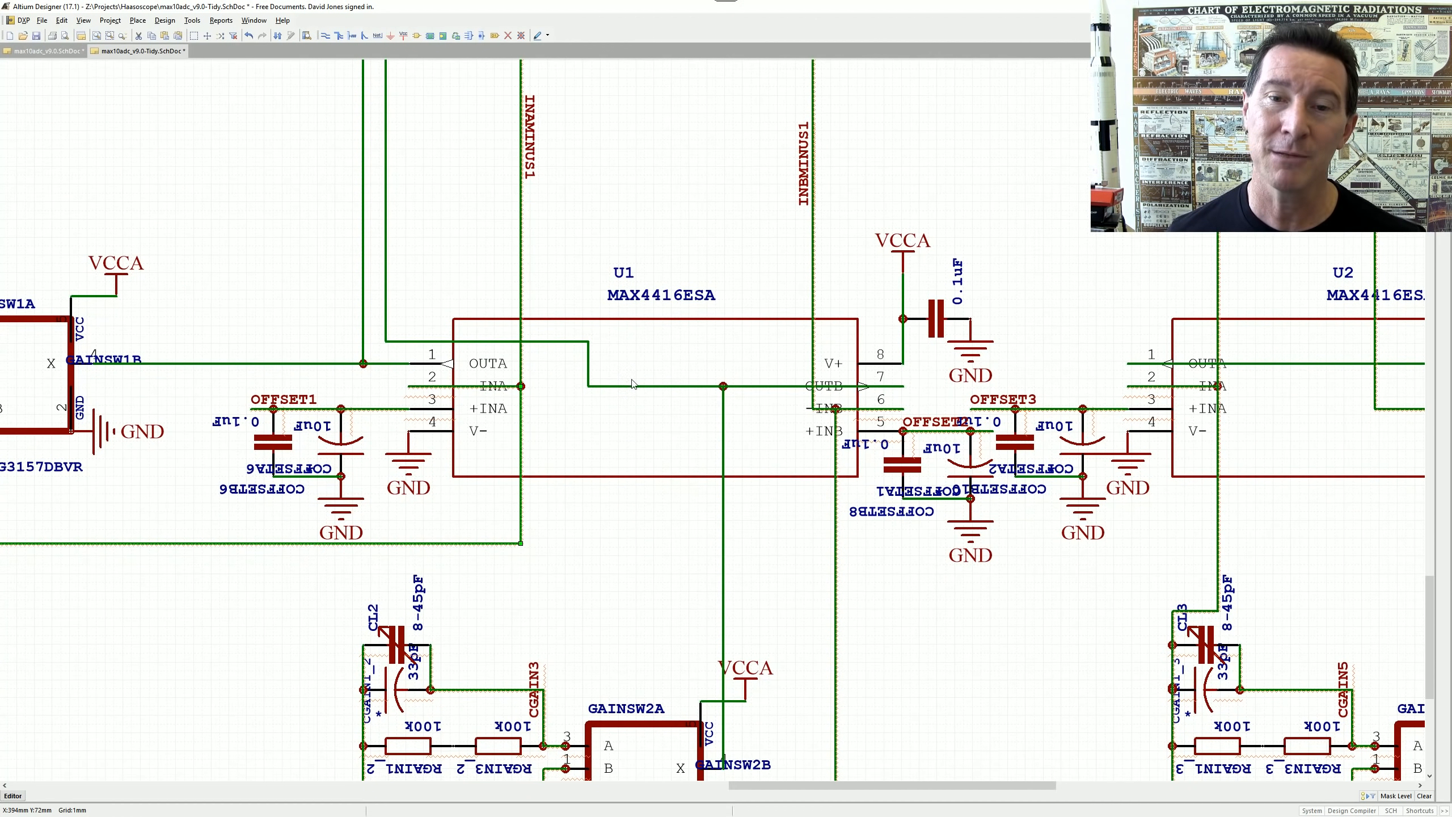
- Check U1's pin arrangement and the feedback wiring around it, including the GAINSW switches and offset capacitors
click(656, 299)
click(663, 347)
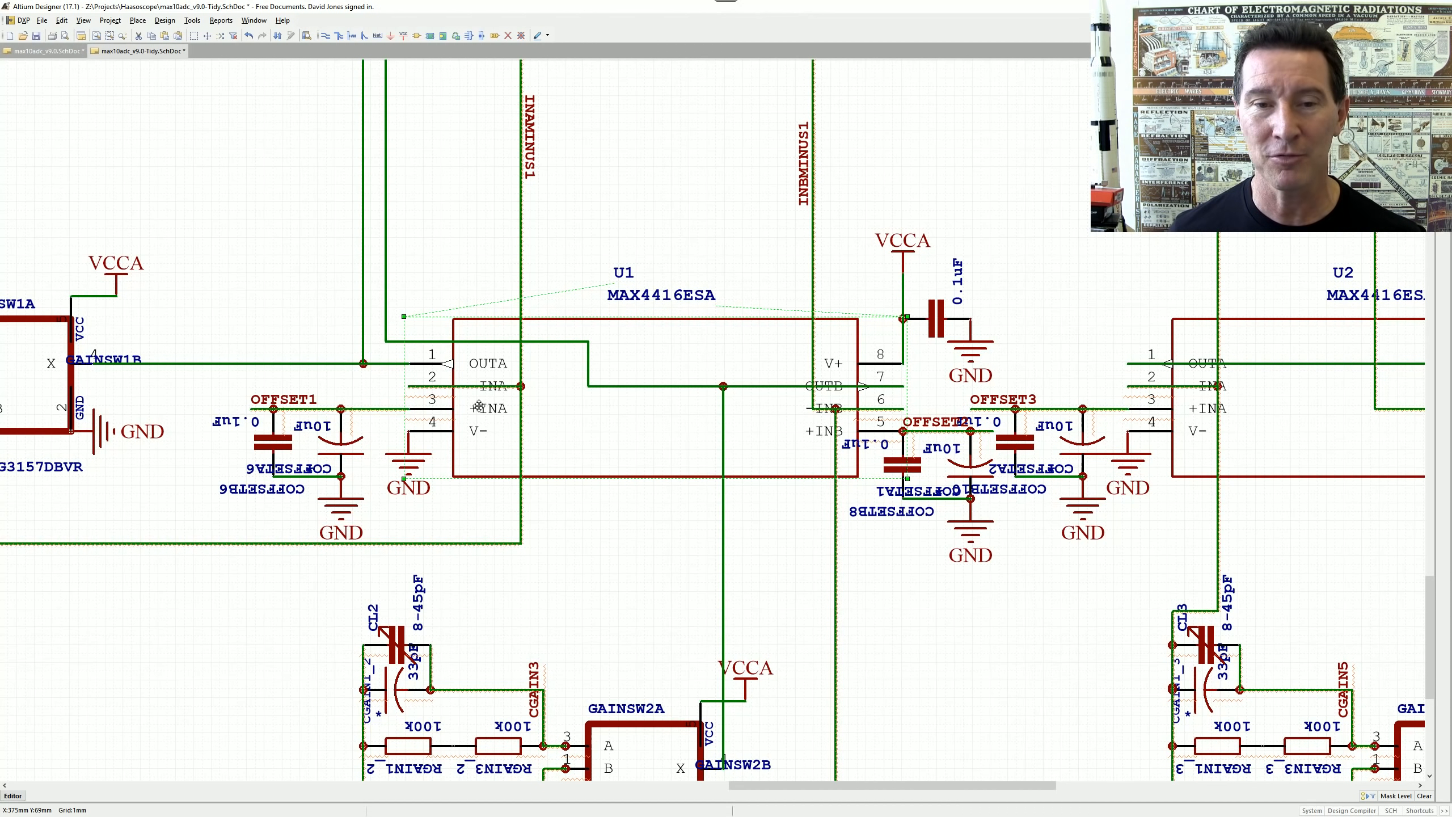
click(465, 308)
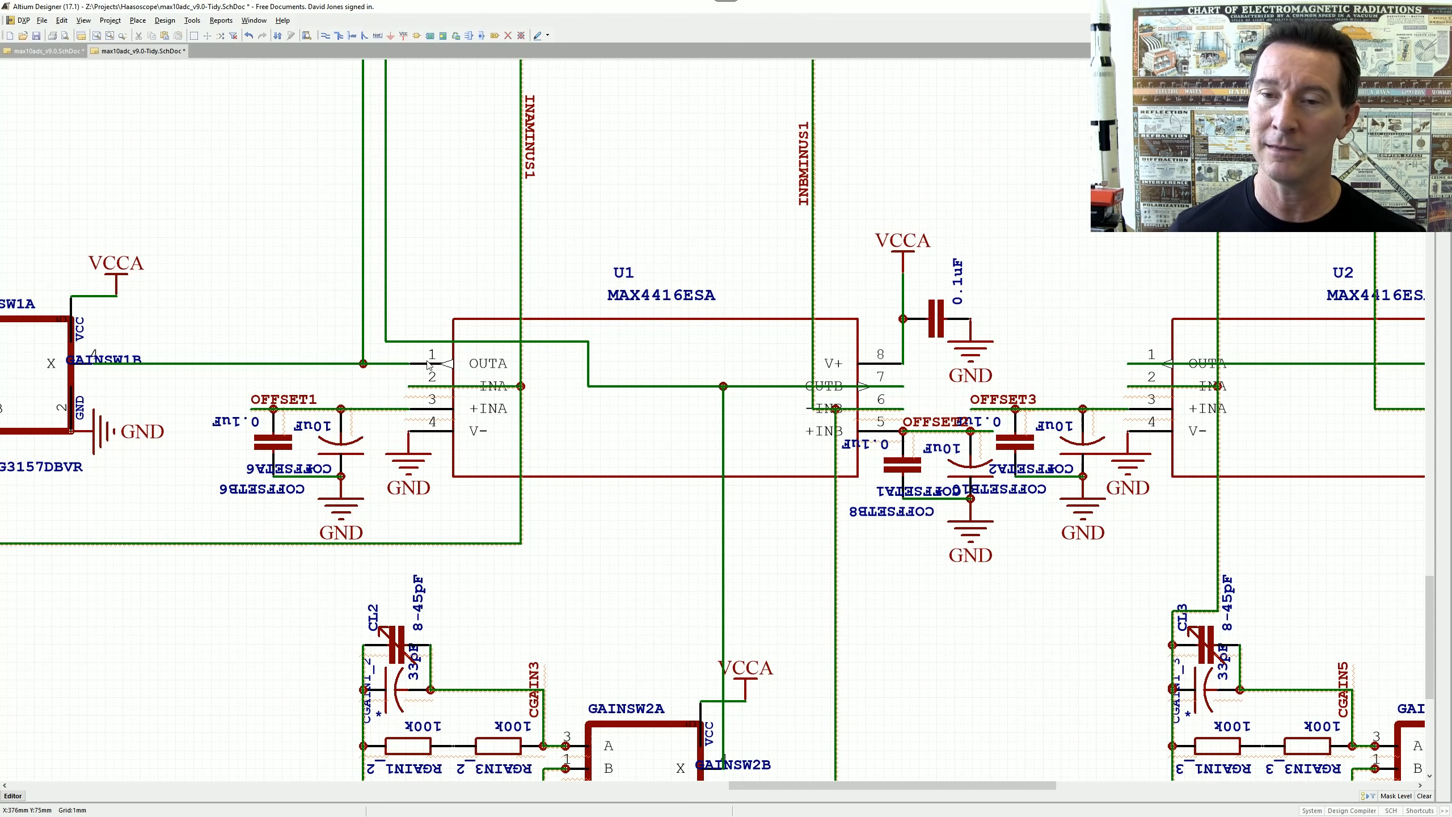
ctrl+scroll(495, 401, up, 1)
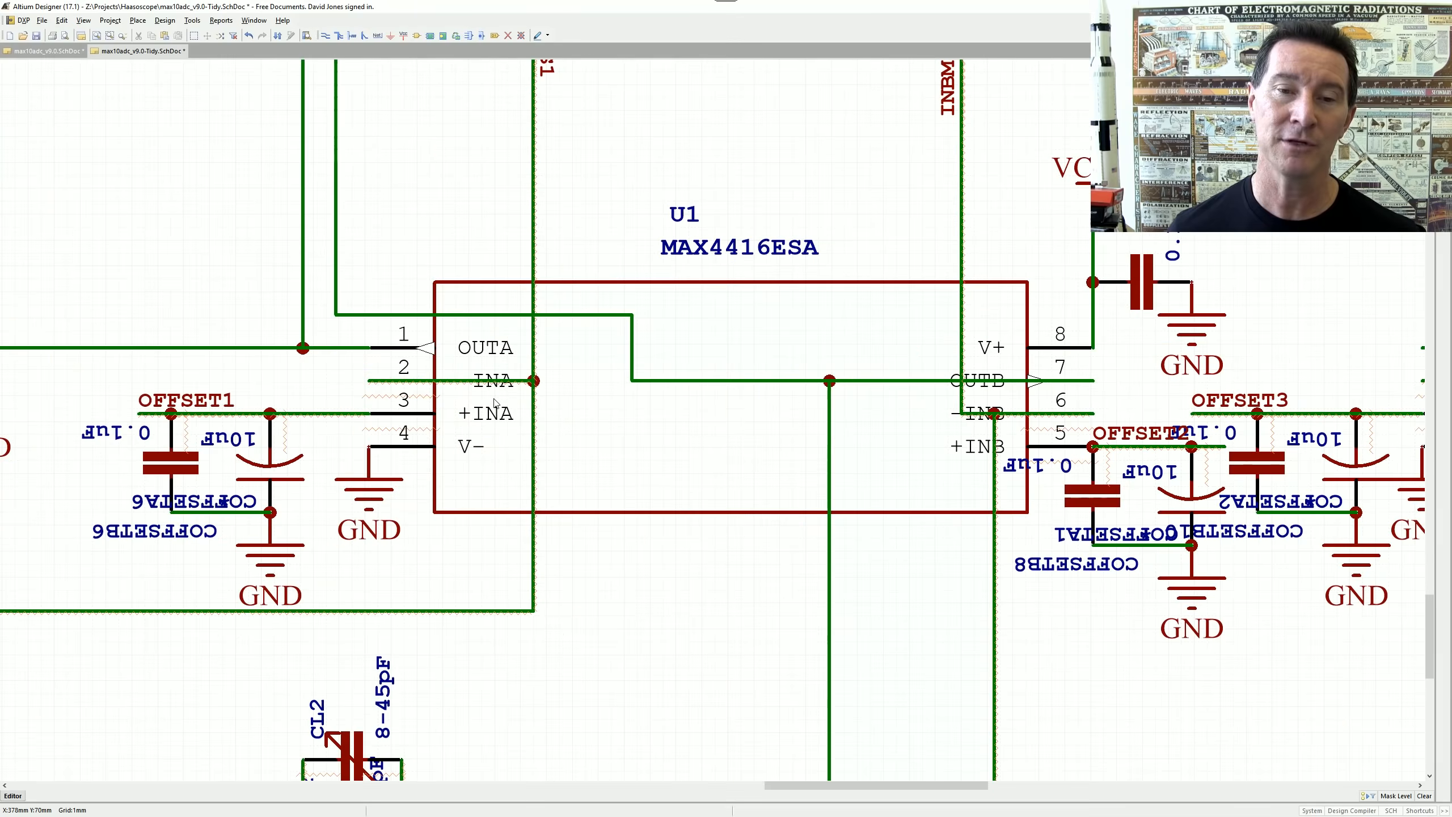
right_drag(638, 397, 568, 407)
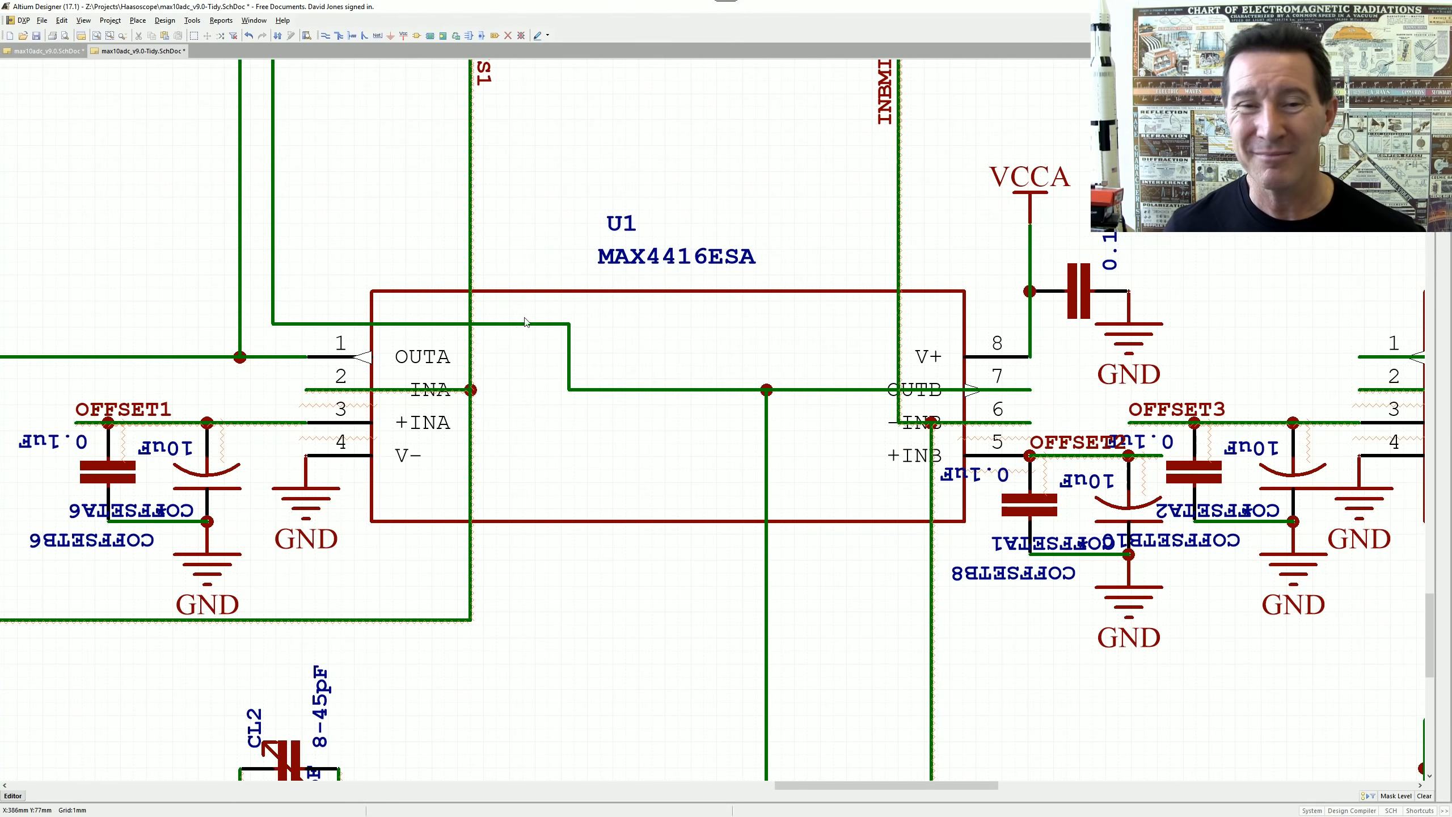
ctrl+scroll(463, 357, down, 2)
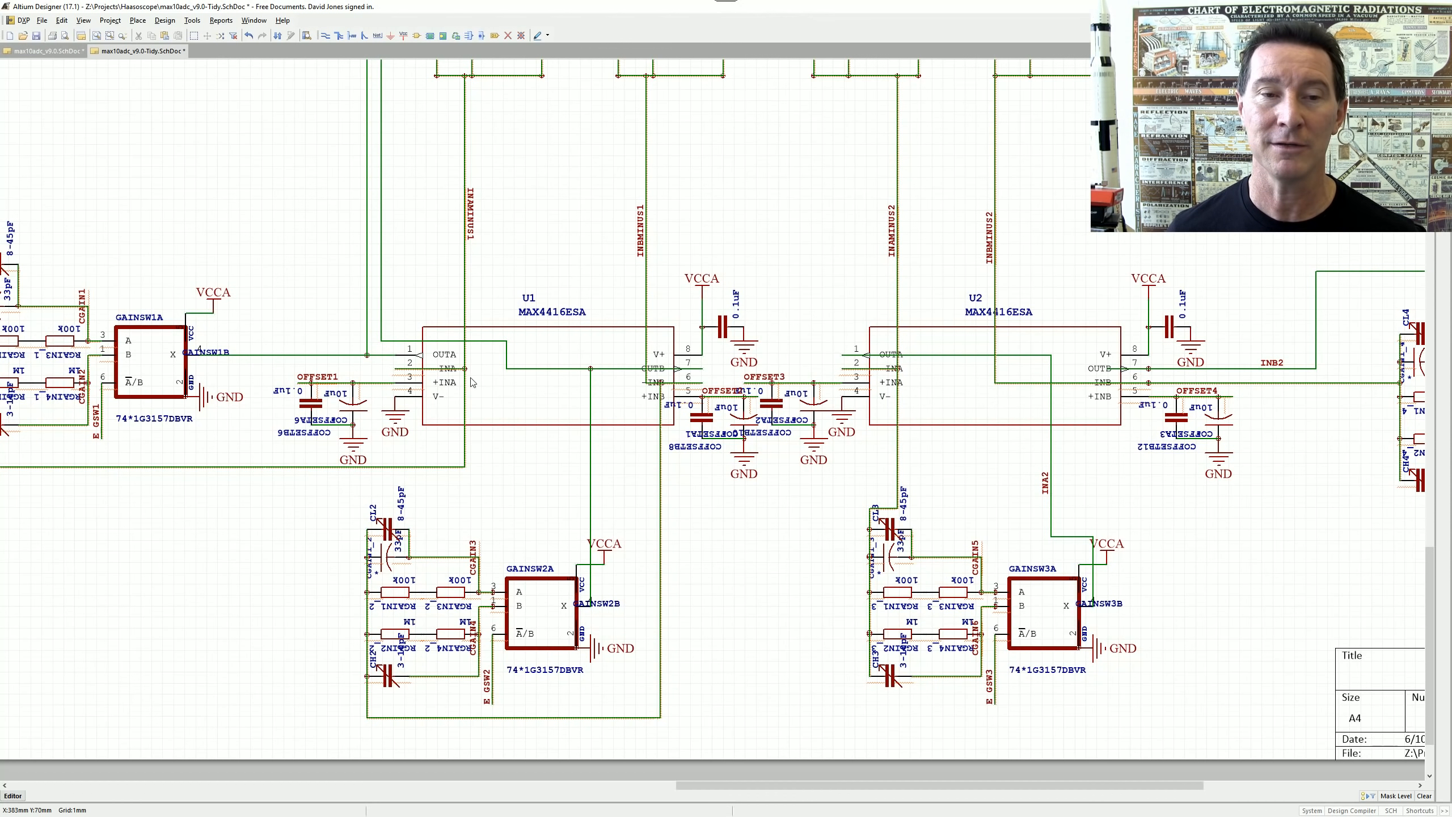
ctrl+scroll(340, 424, up, 4)
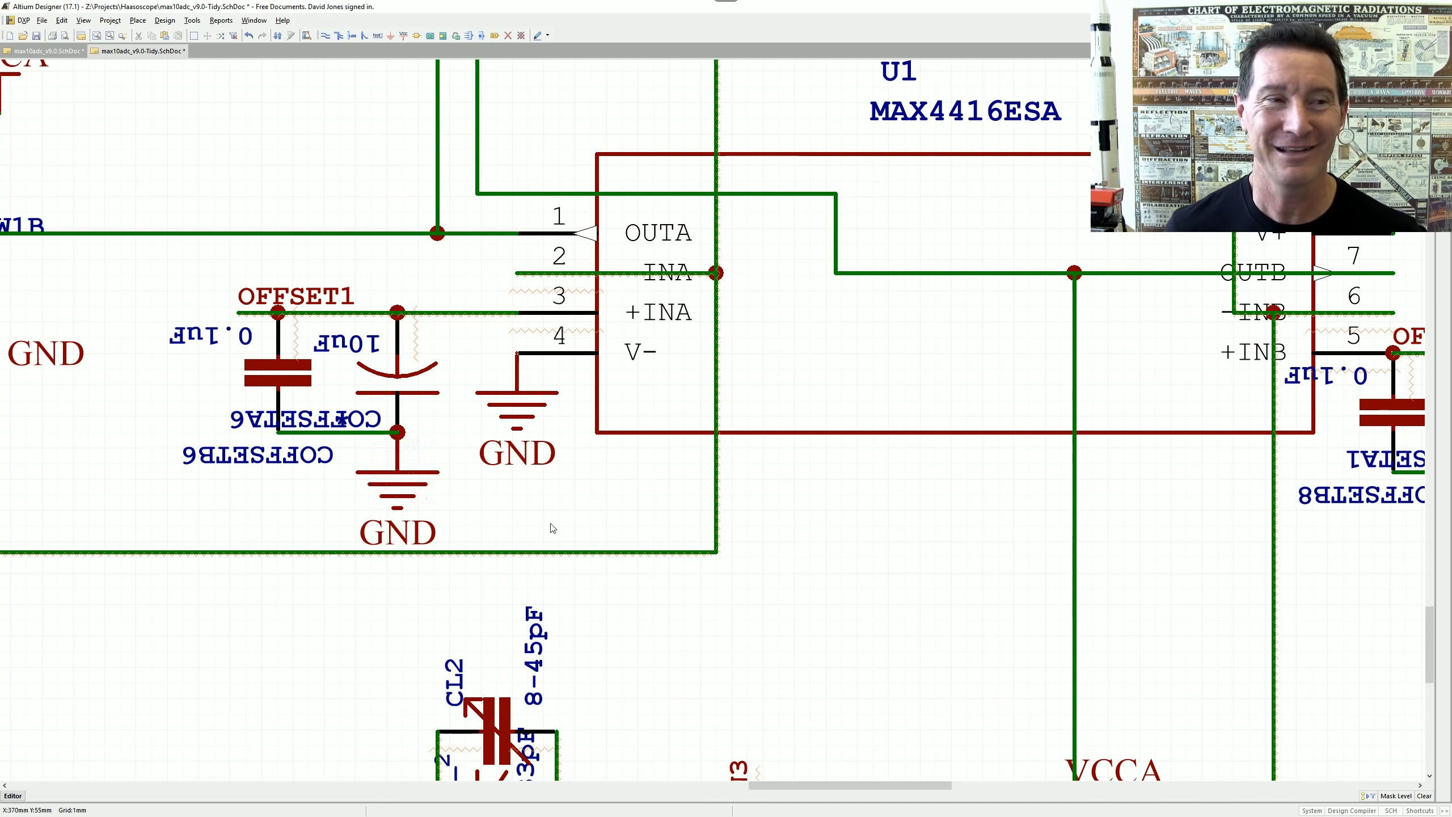
ctrl+scroll(552, 528, down, 2)
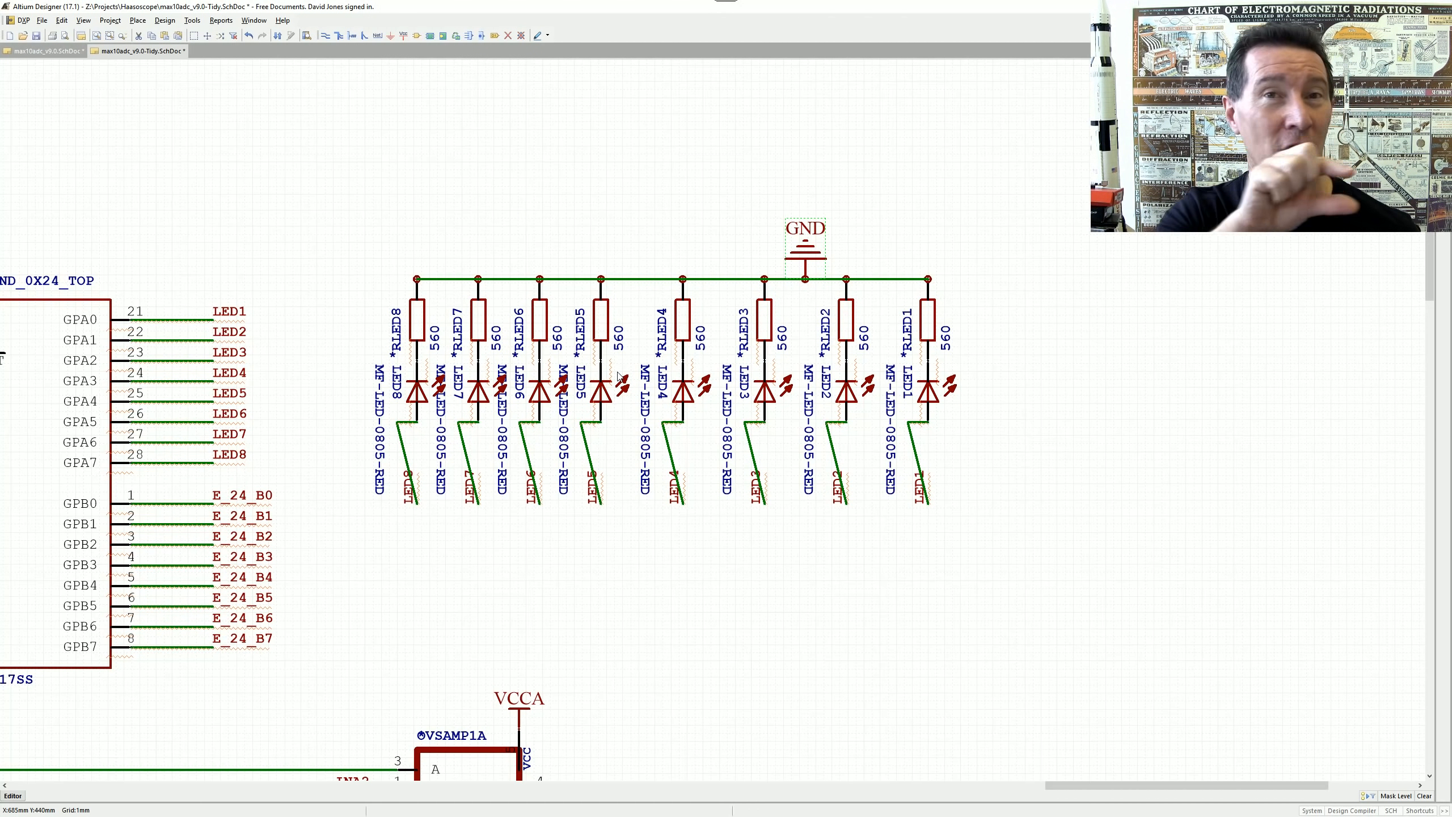
- Shift the LED1 to LED8 bank with its resistors and GND symbol about 1 mm left and down, and select LED8's angled wire
drag(345, 172, 1120, 558)
drag(482, 233, 473, 242)
drag(334, 187, 1004, 561)
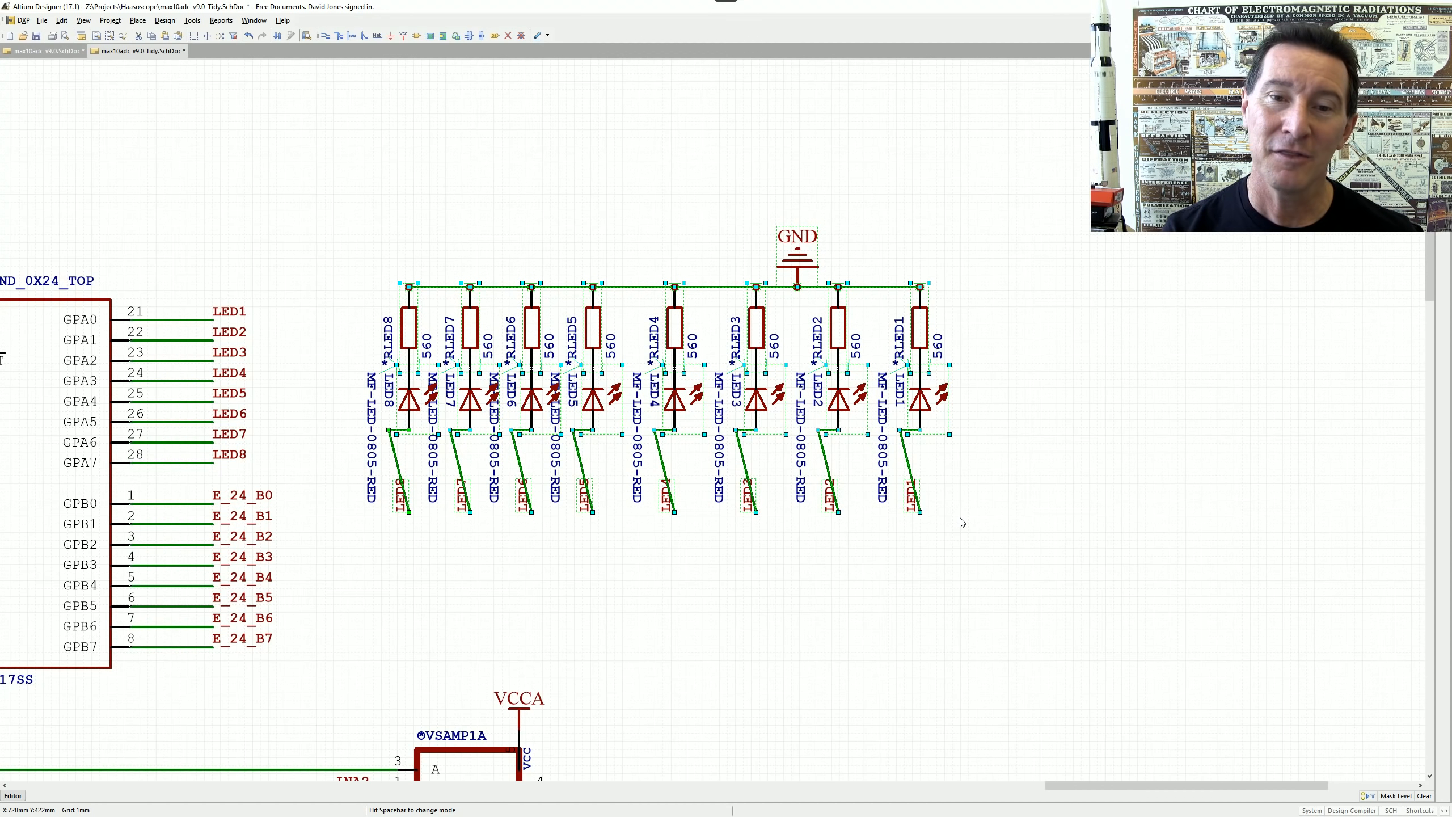
click(568, 229)
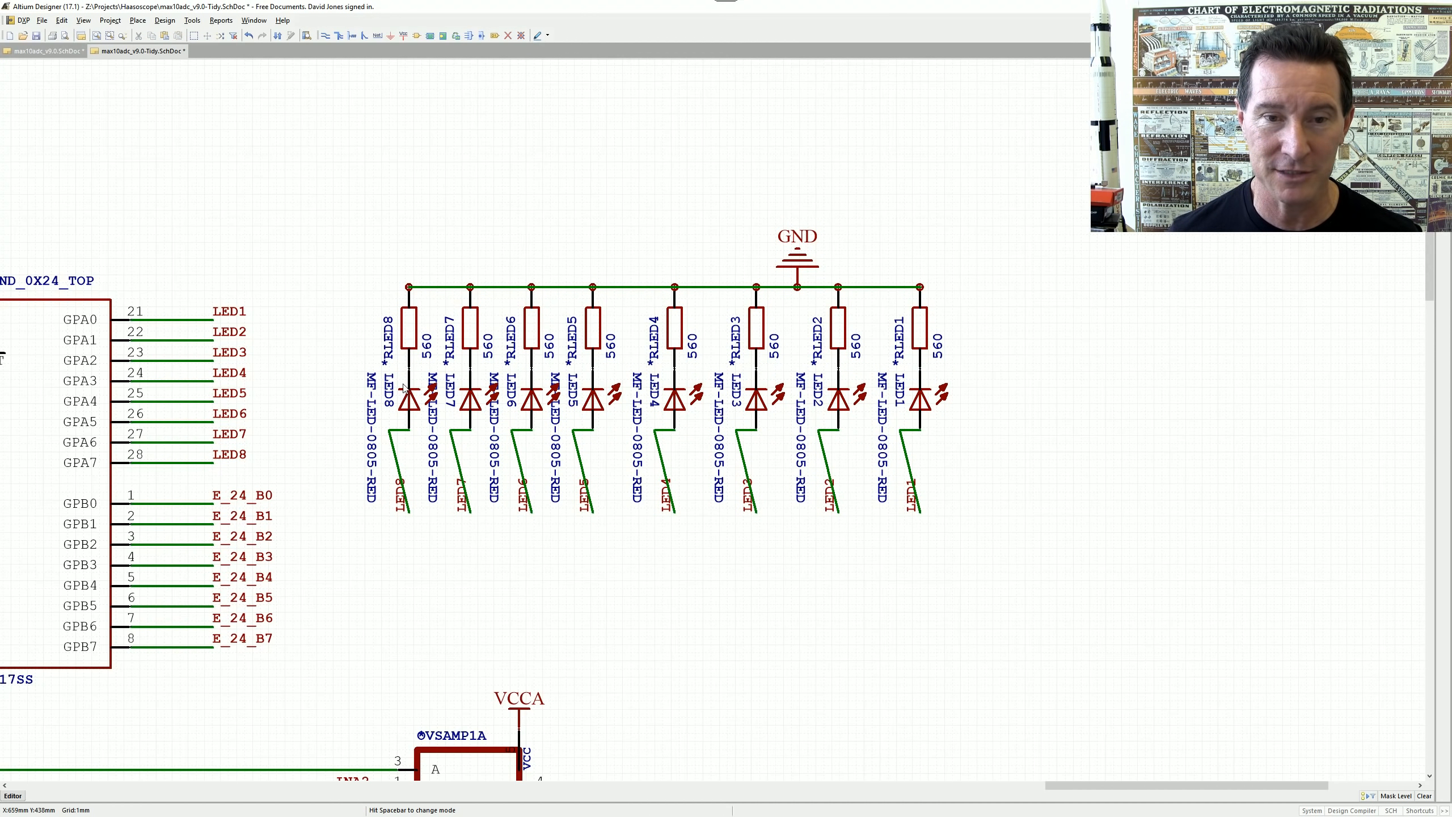
click(409, 433)
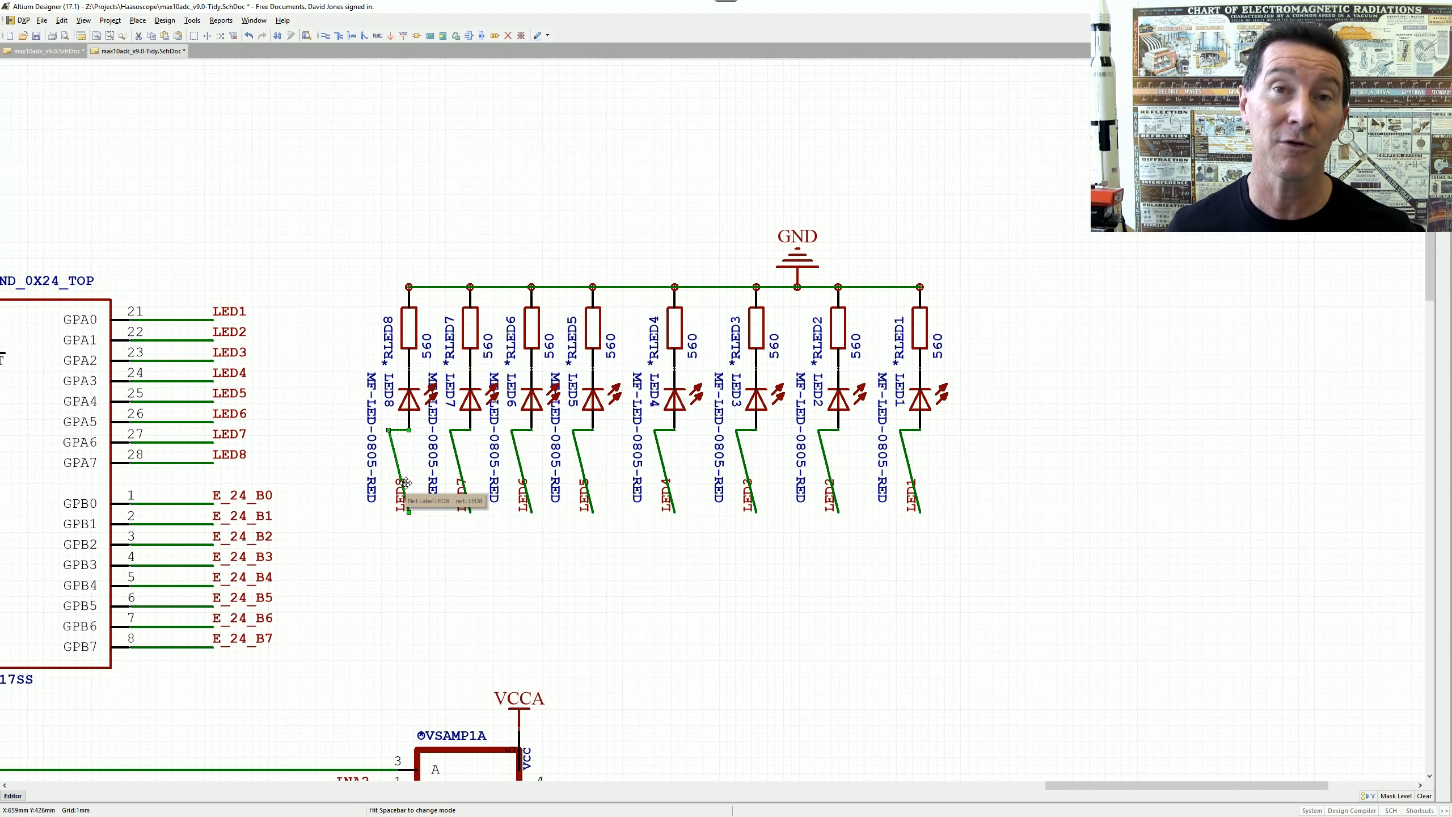
- Review the LED net labels on the IOEXPAND_0X24_TOP expander, the MAX19506 converters and the analog input channels below them
right_drag(253, 463, 790, 292)
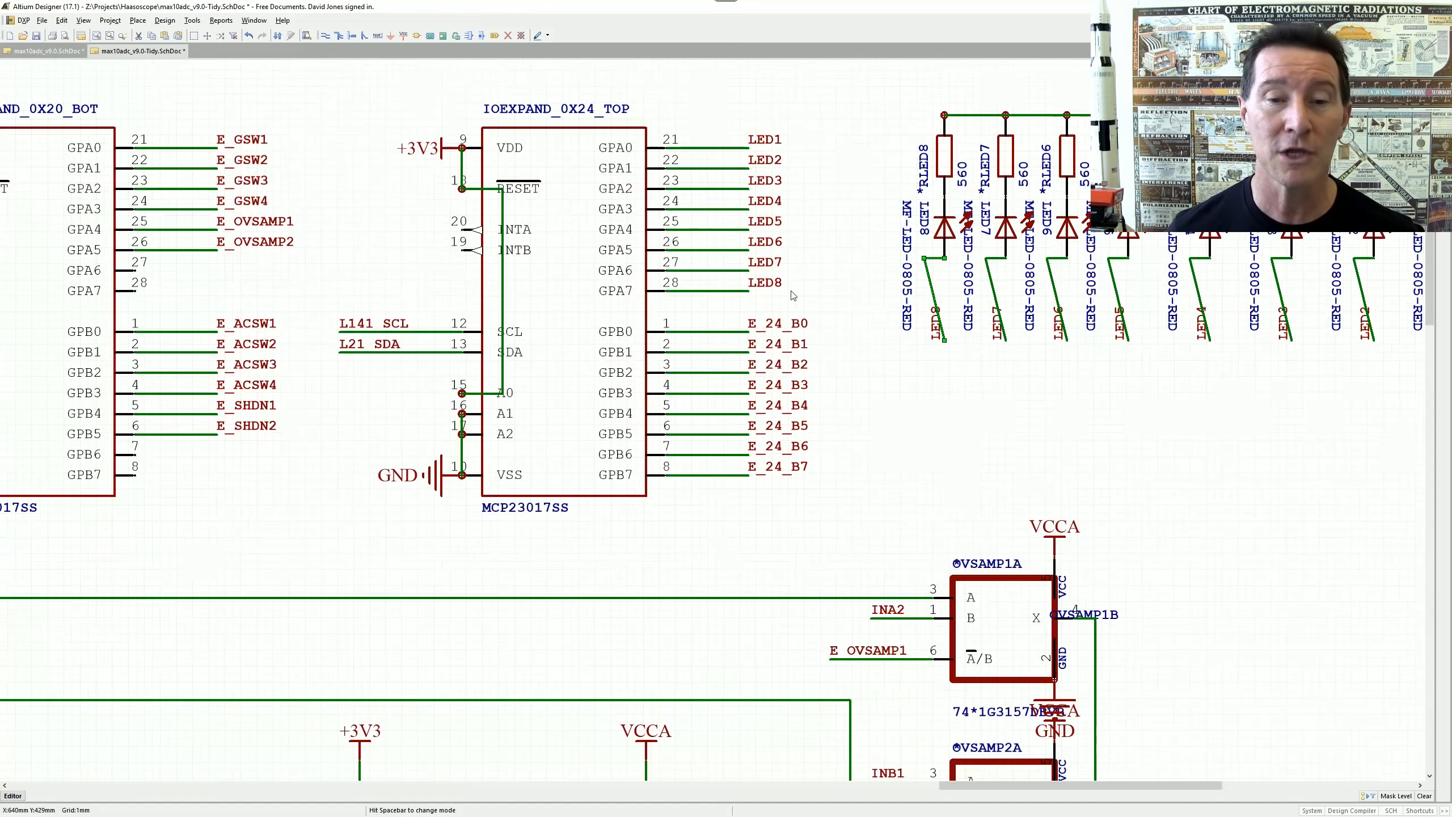
middle_drag(707, 392, 707, 479)
ctrl+scroll(707, 480, down, 2)
right_drag(873, 636, 793, 211)
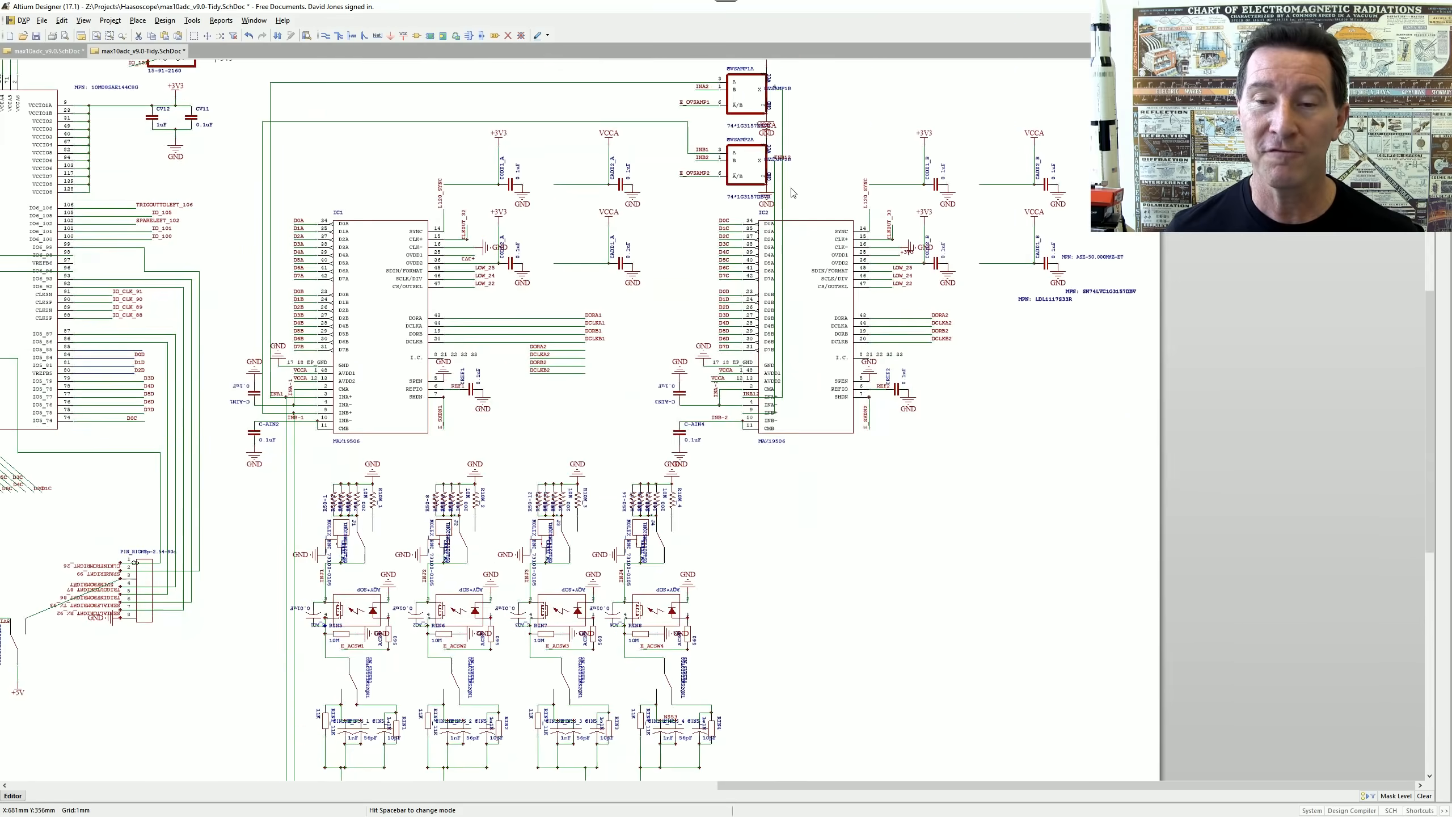
right_drag(599, 563, 811, 422)
ctrl+scroll(565, 478, up, 3)
right_drag(602, 578, 686, 234)
ctrl+scroll(669, 640, down, 2)
- Compare the wiring of amplifiers U1 and U2 with their gain switches, focusing on the wires drawn across U1
right_drag(669, 639, 440, 589)
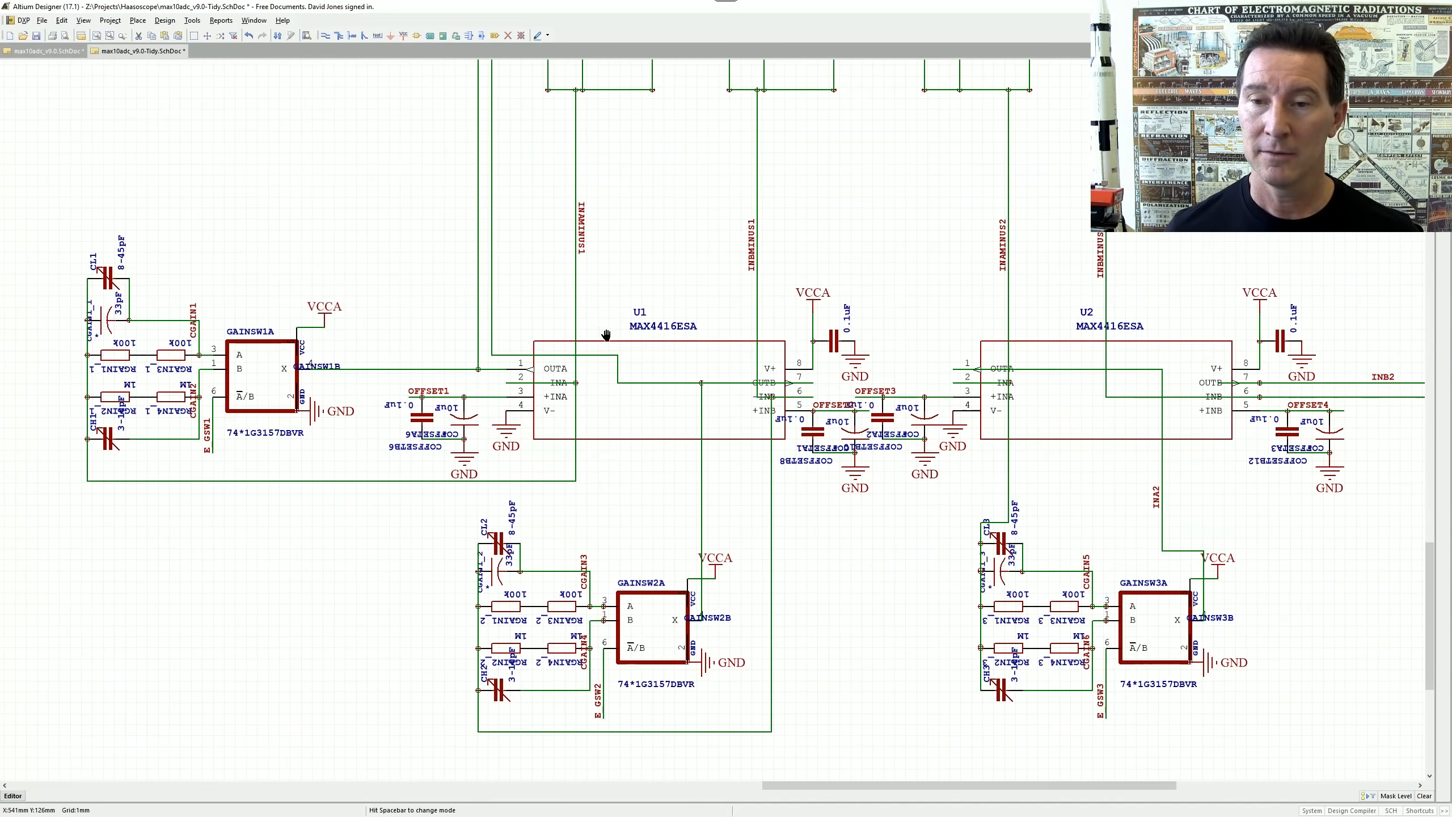
ctrl+scroll(848, 411, up, 3)
ctrl+scroll(846, 410, up, 1)
right_drag(553, 376, 604, 437)
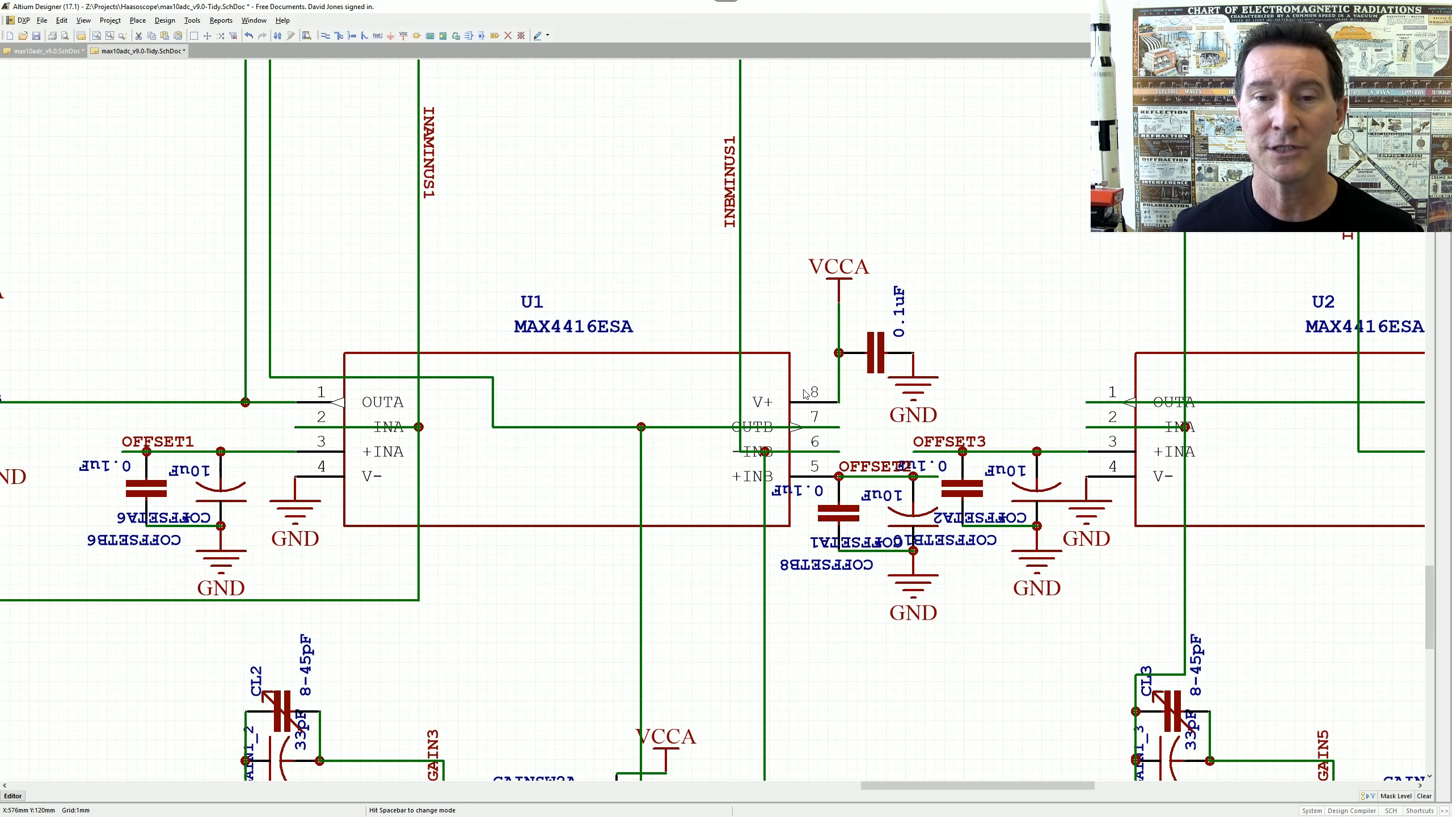
ctrl+scroll(924, 330, down, 2)
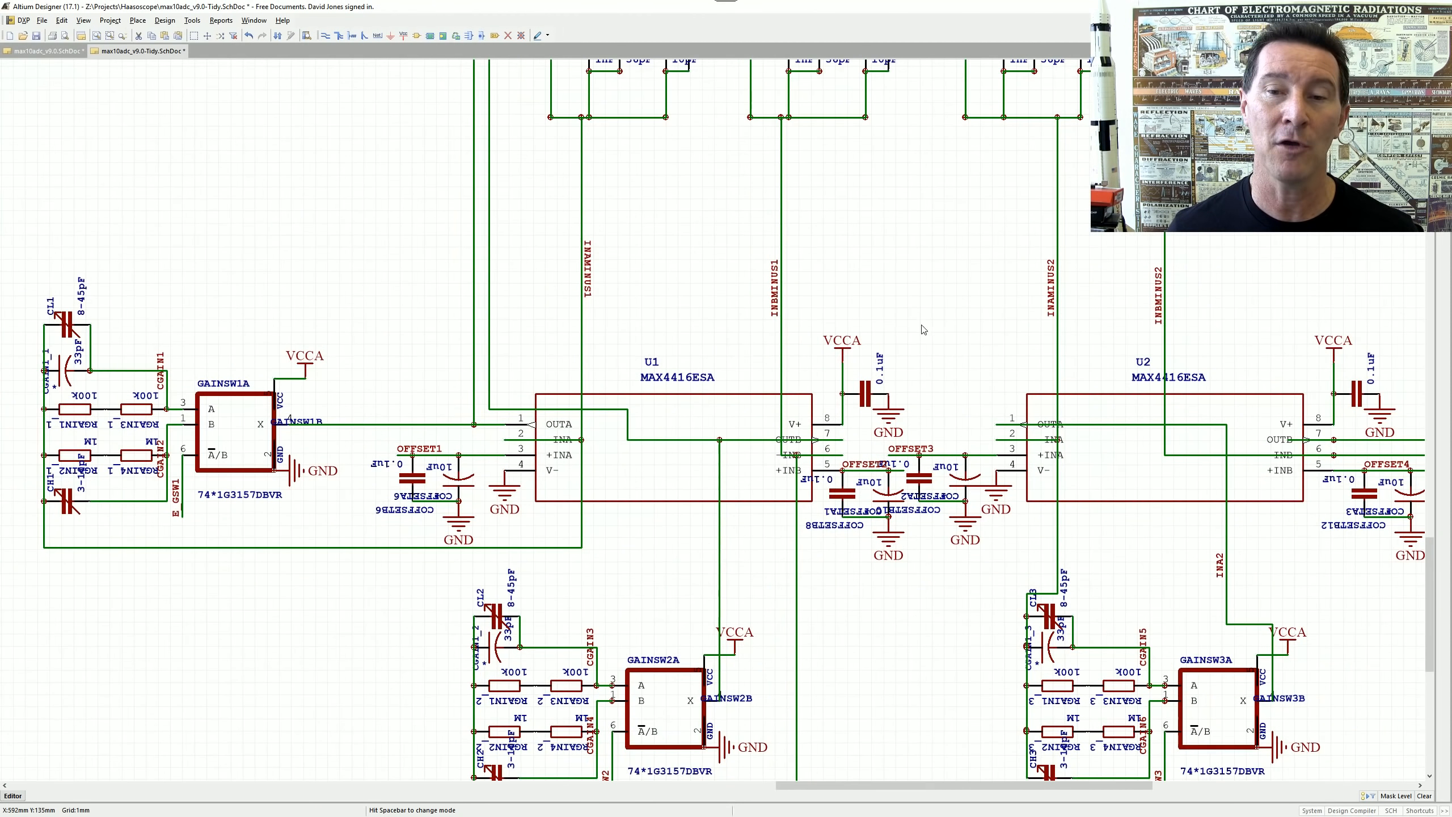
ctrl+scroll(592, 441, up, 2)
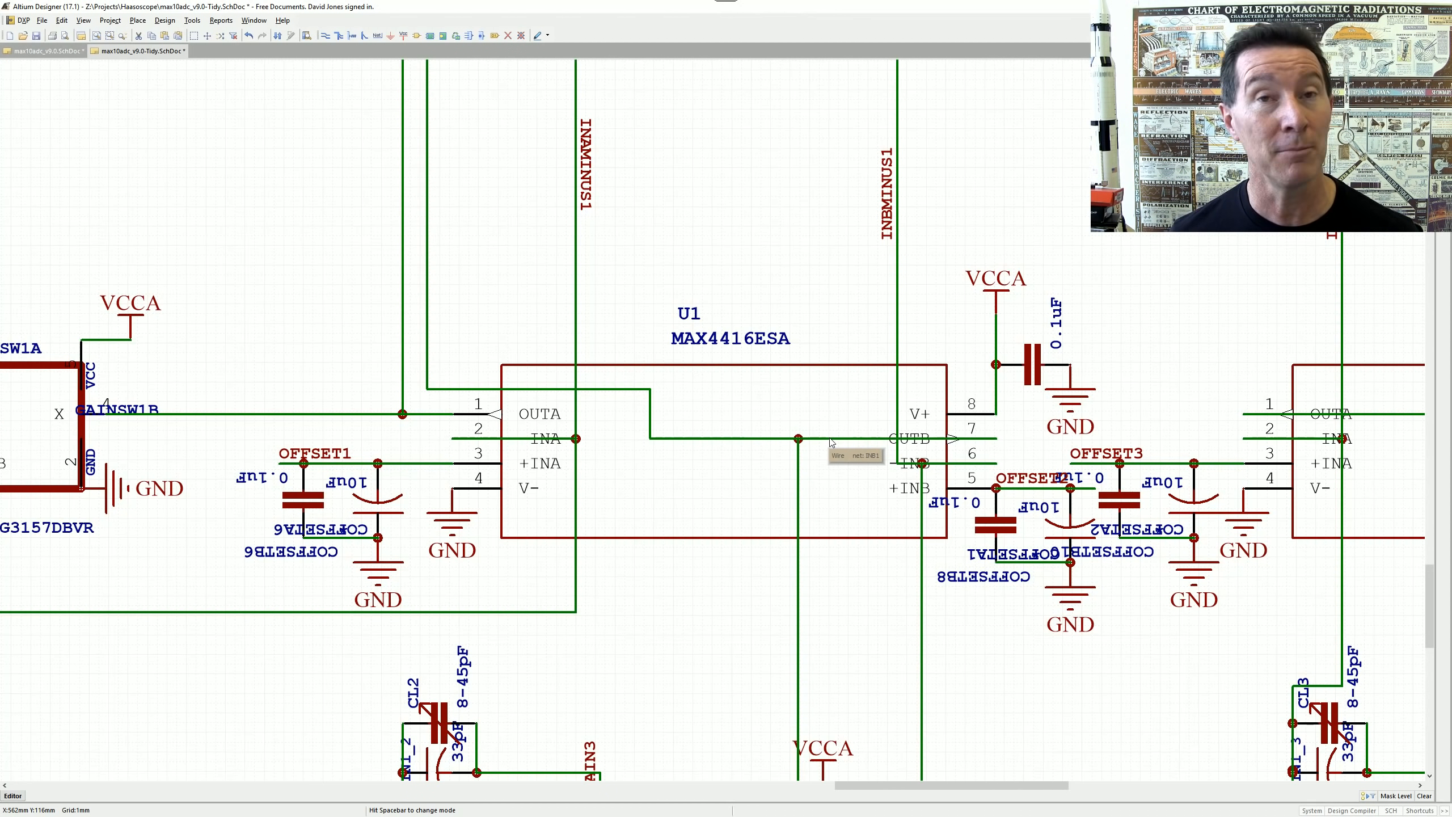
- Rotate the selected LED1 to LED8 bank, including its resistors and GND symbol, clockwise by 90 degrees and clear the selection
ctrl+scroll(966, 298, down, 4)
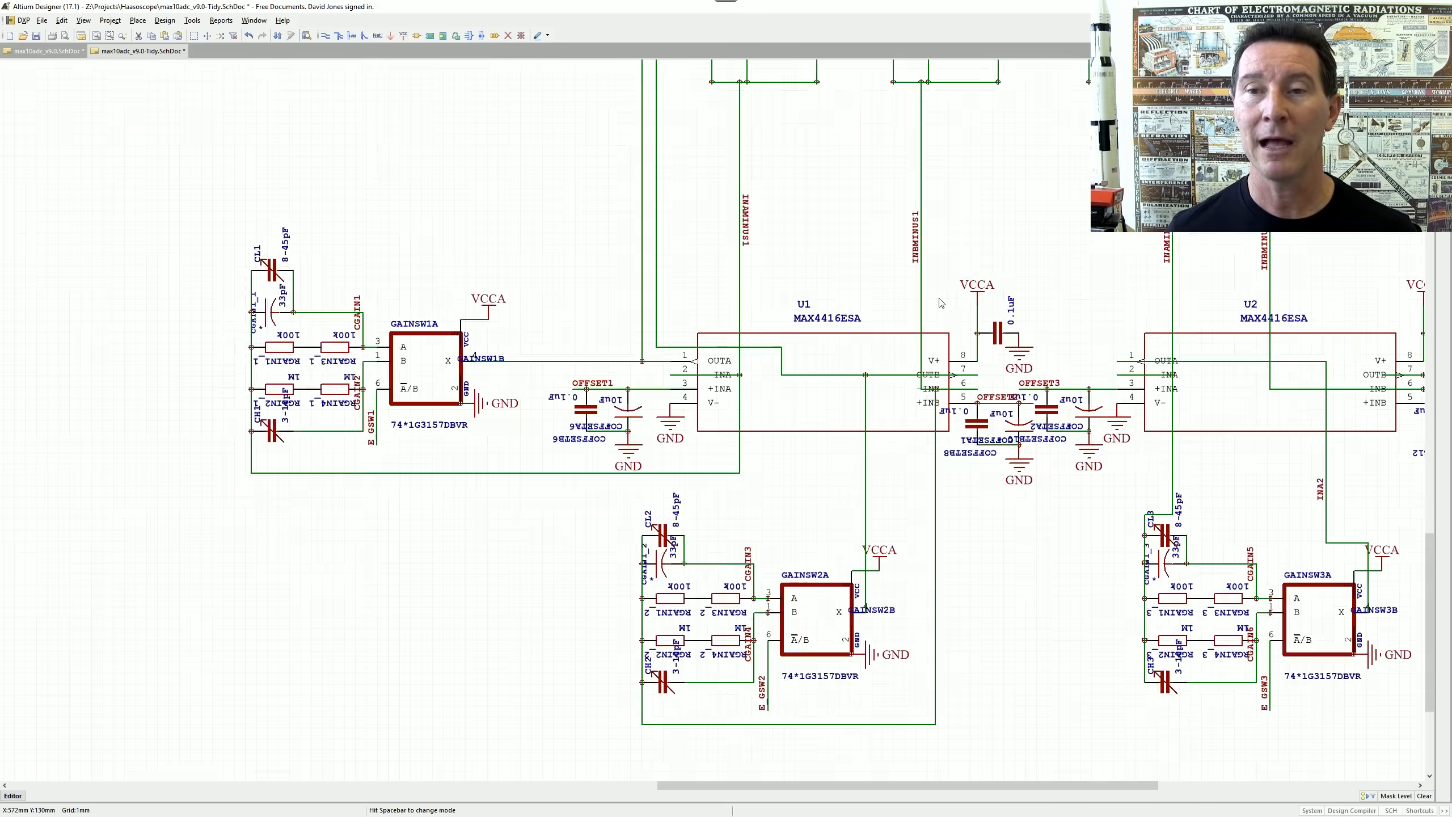
right_drag(1109, 144, 562, 679)
right_drag(878, 218, 706, 603)
right_drag(757, 289, 820, 435)
ctrl+scroll(670, 265, up, 2)
ctrl+scroll(670, 278, up, 1)
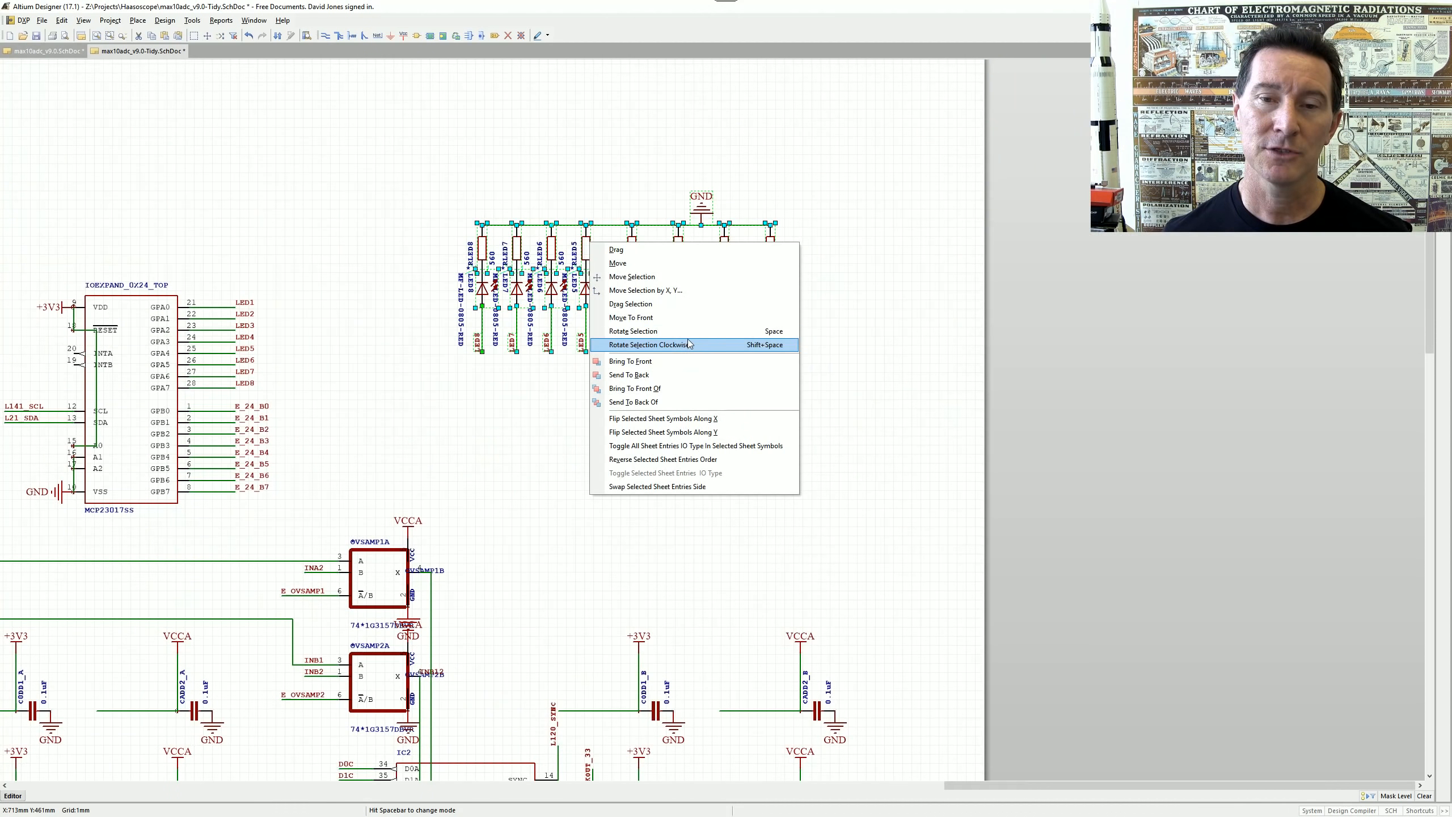
click(650, 345)
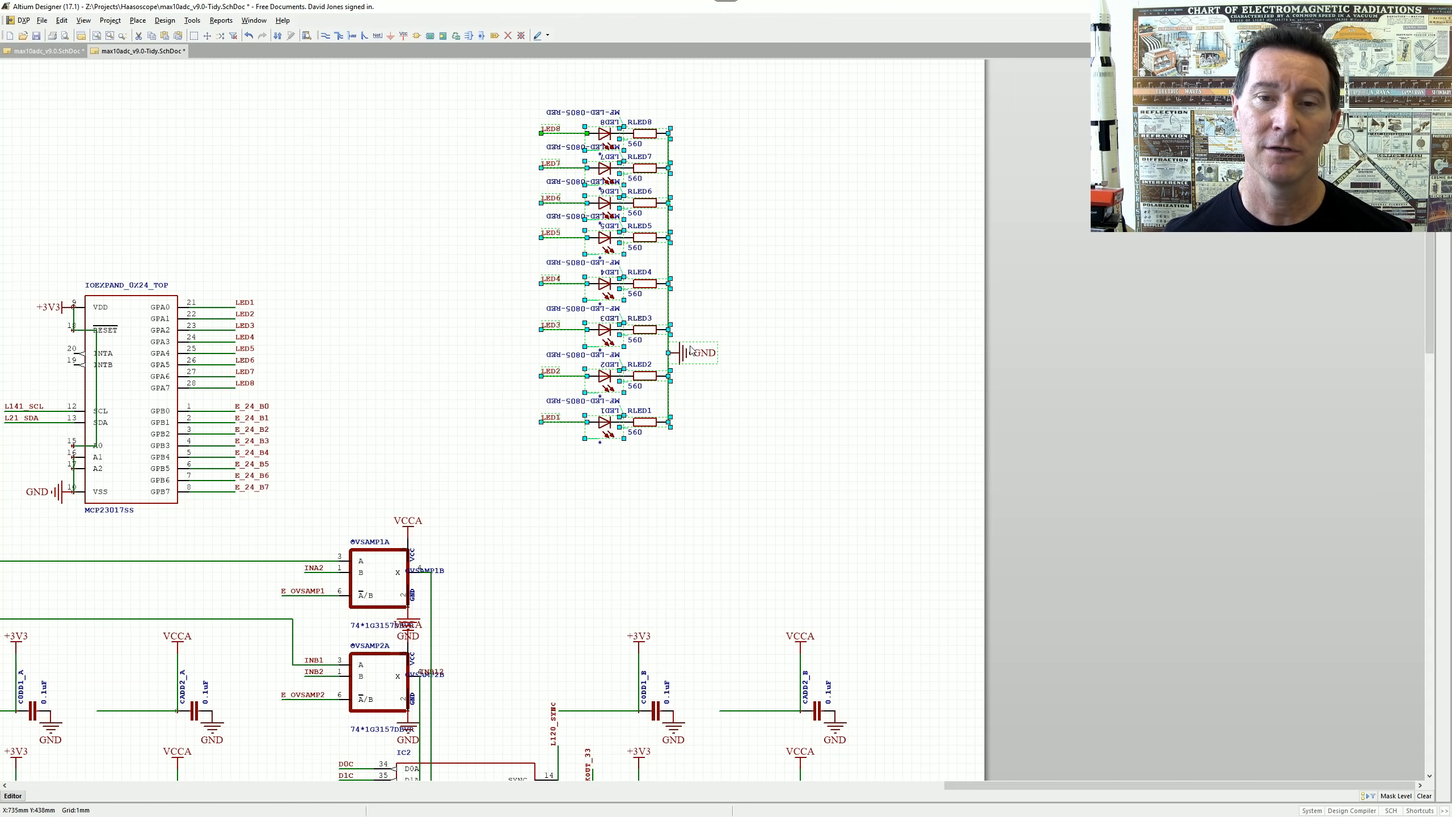
click(742, 189)
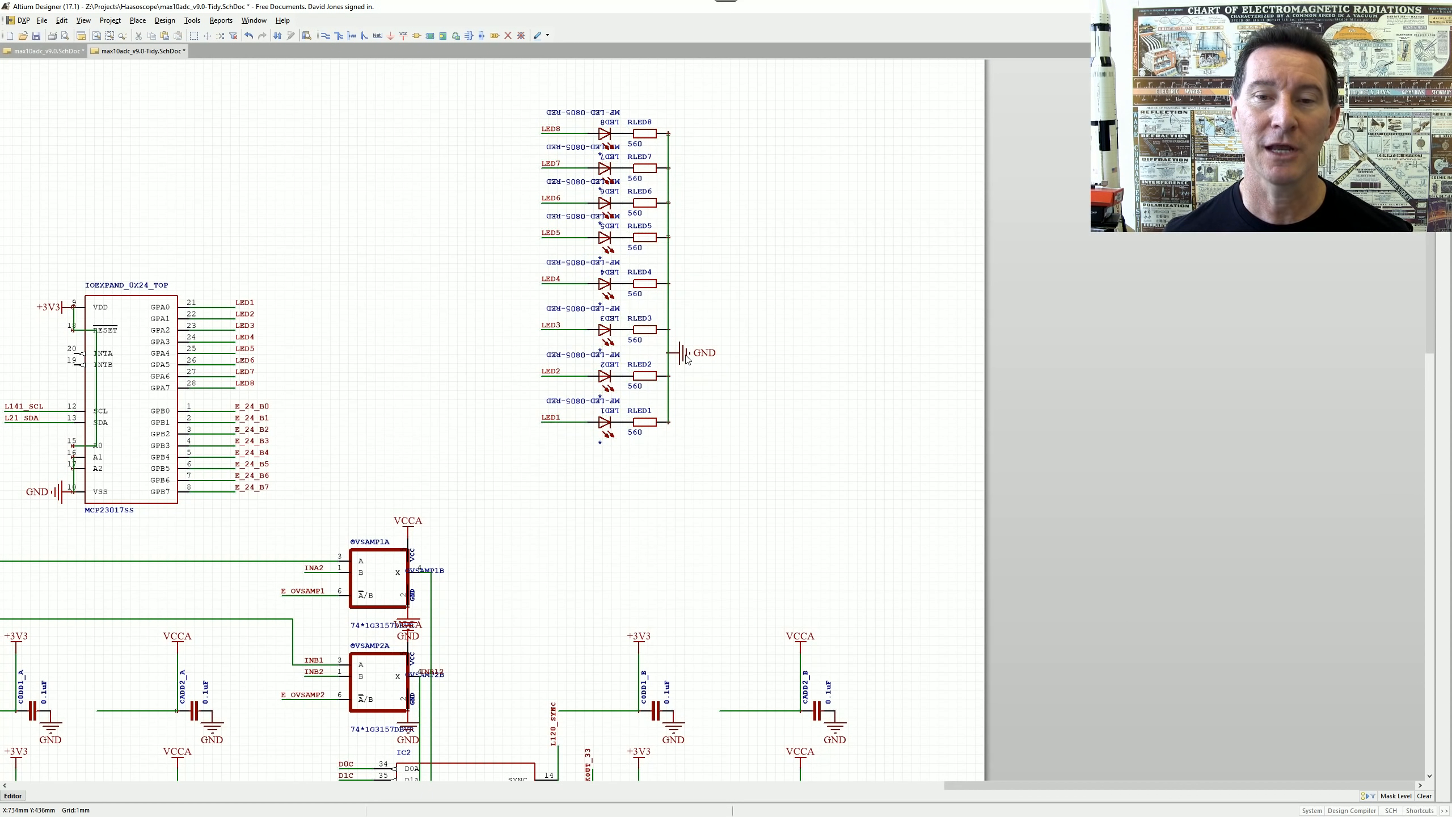
drag(686, 358, 691, 425)
key(Escape)
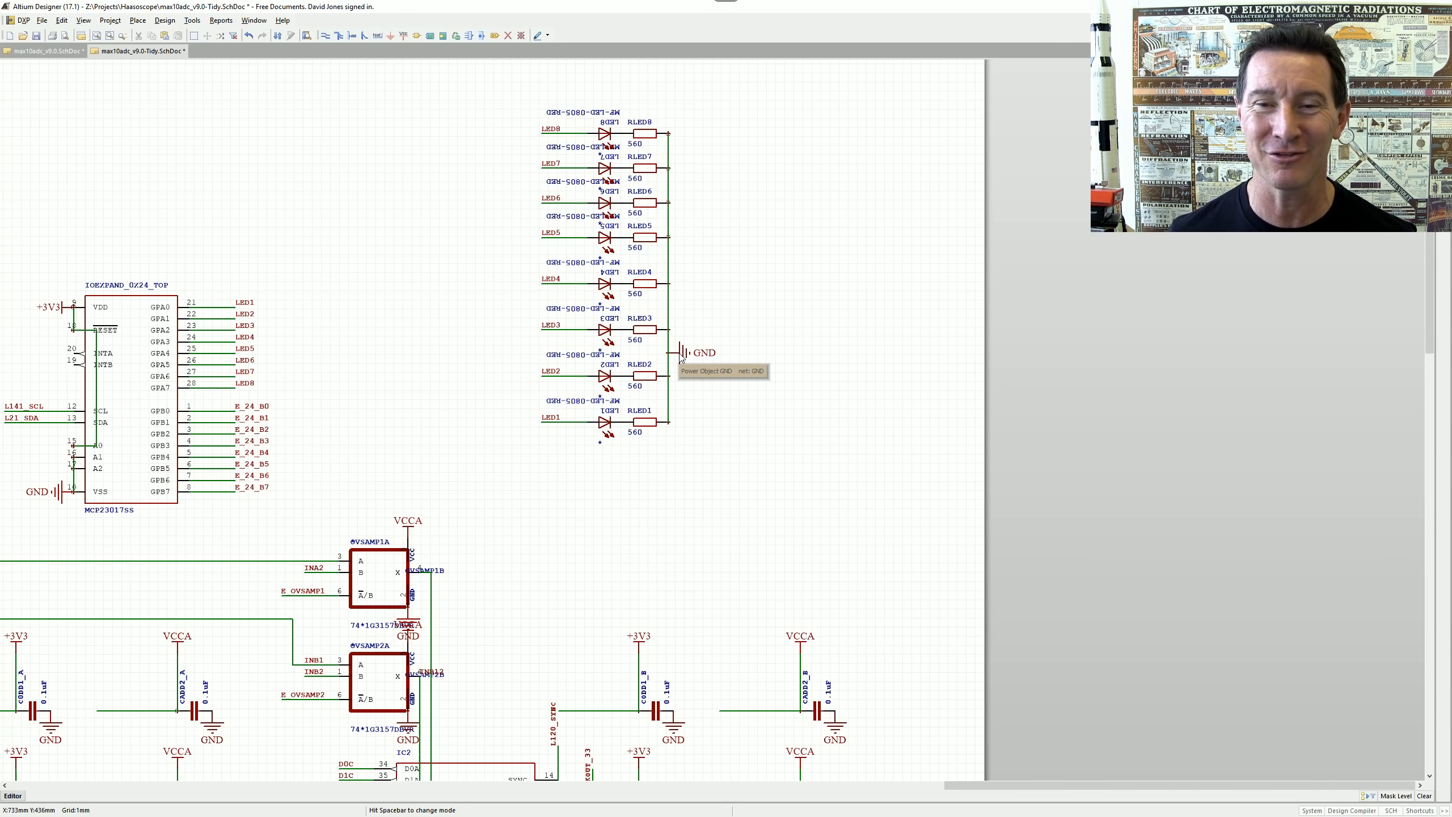
drag(682, 358, 667, 358)
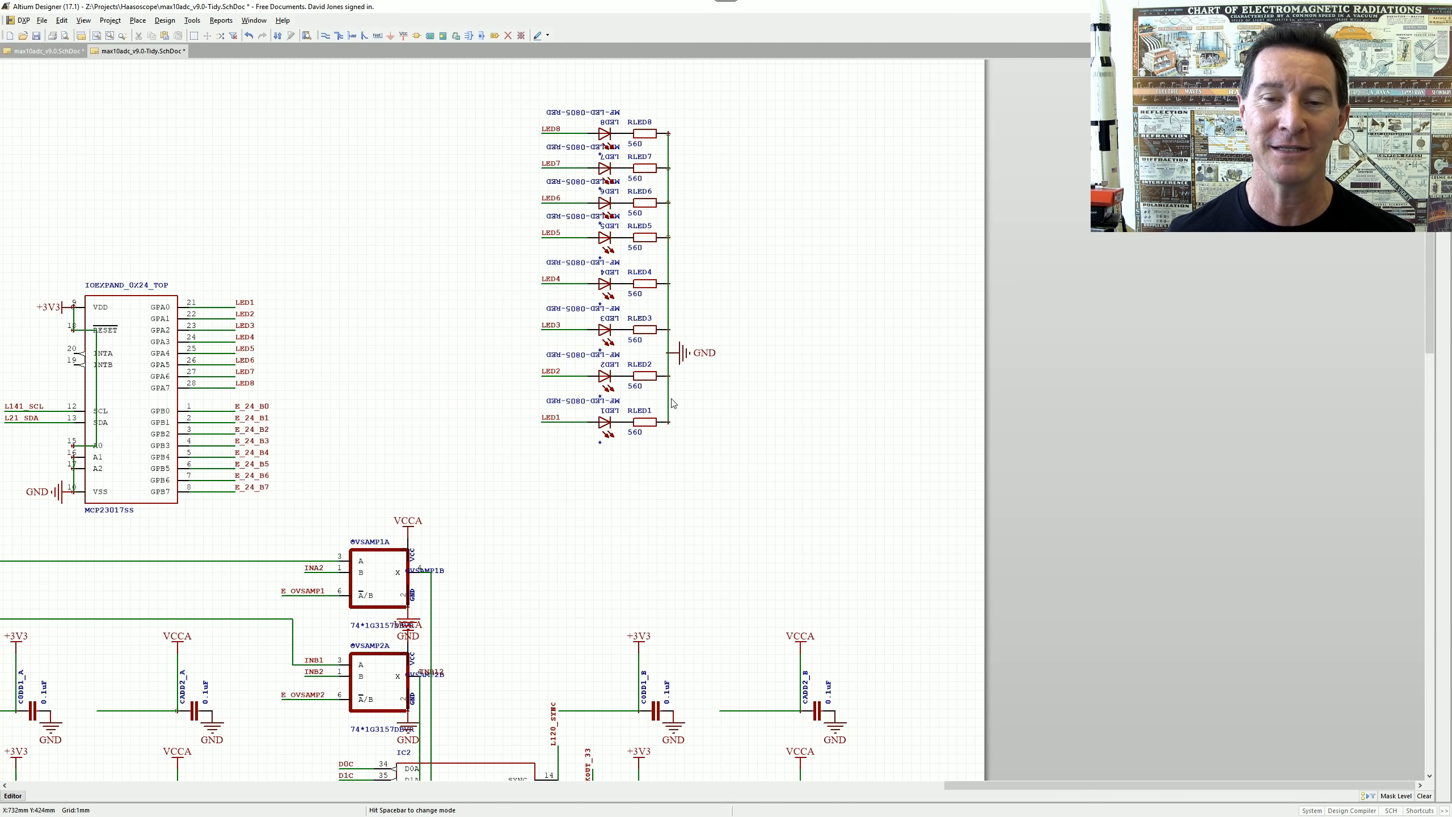
- Turn the upside-down LED8, LED7 and LED6 designators upright, keeping each one above its diode symbol
ctrl+scroll(646, 259, up, 4)
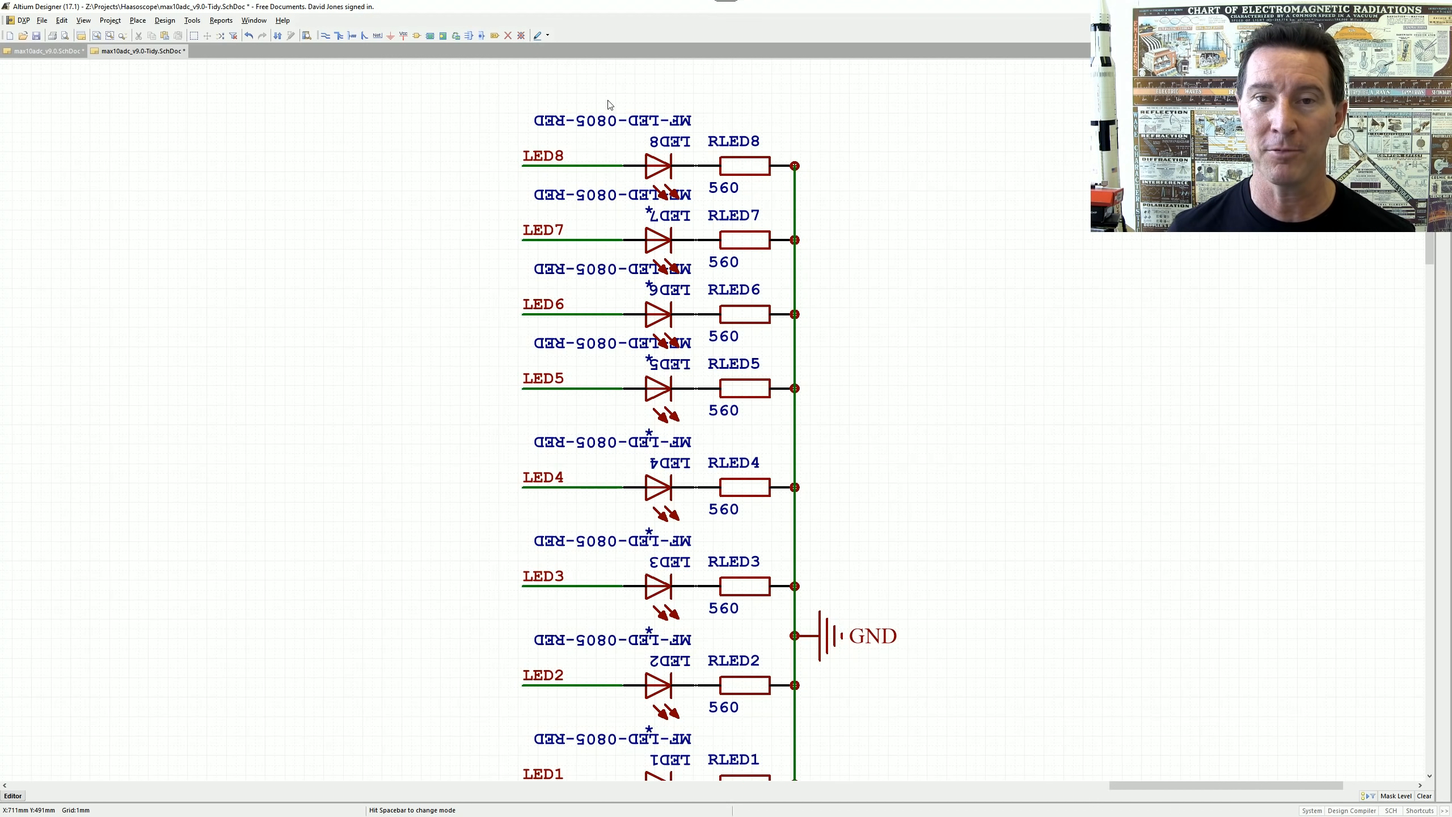
drag(661, 142, 667, 146)
key(space)
key(space)
drag(670, 218, 674, 226)
key(space)
key(space)
drag(668, 297, 674, 289)
key(space)
key(space)
- Shift RLED5's designator and 560 value to the right, stacking both just above the resistor symbol
right_drag(872, 333, 814, 353)
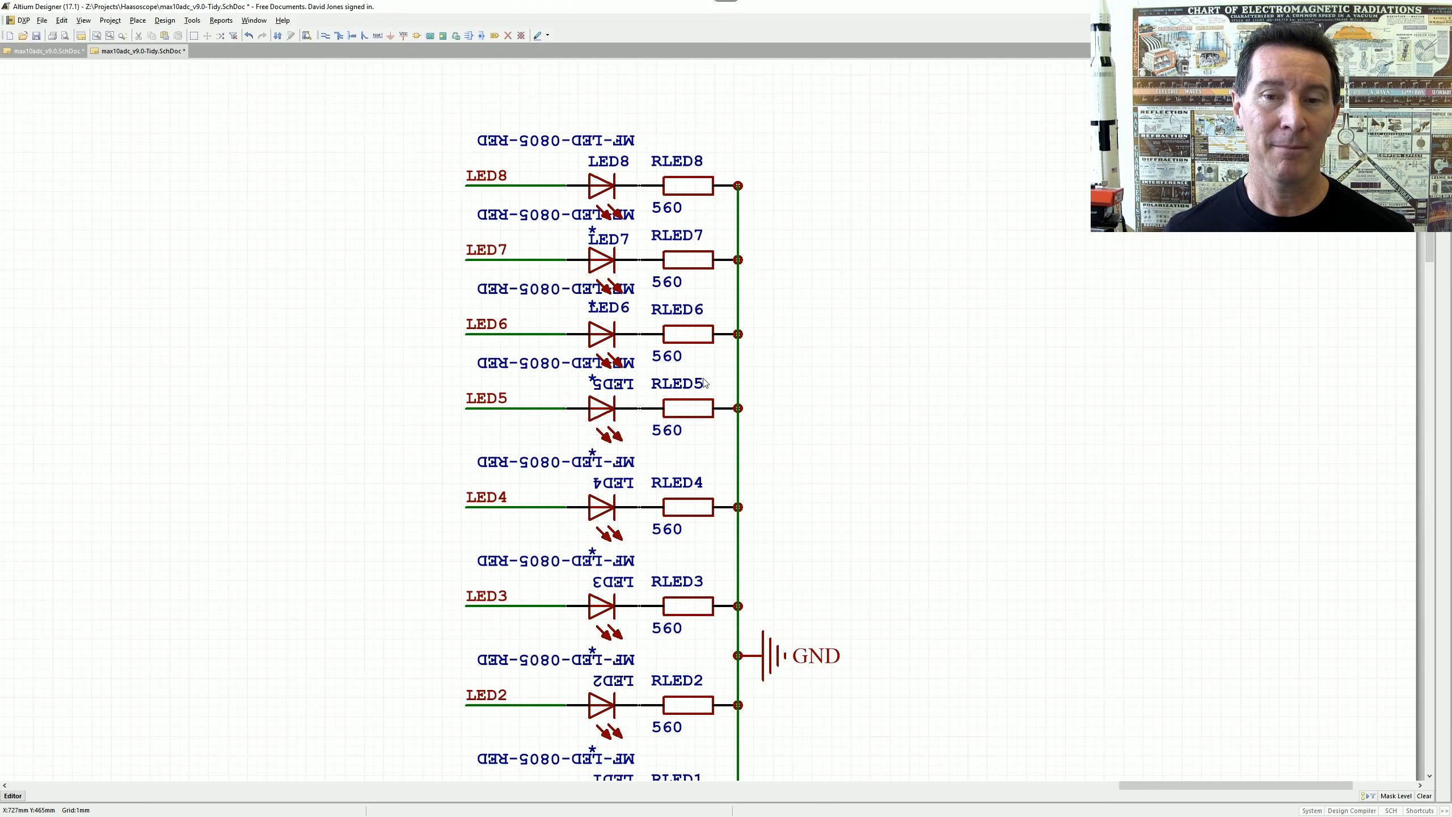
ctrl+scroll(706, 384, up, 3)
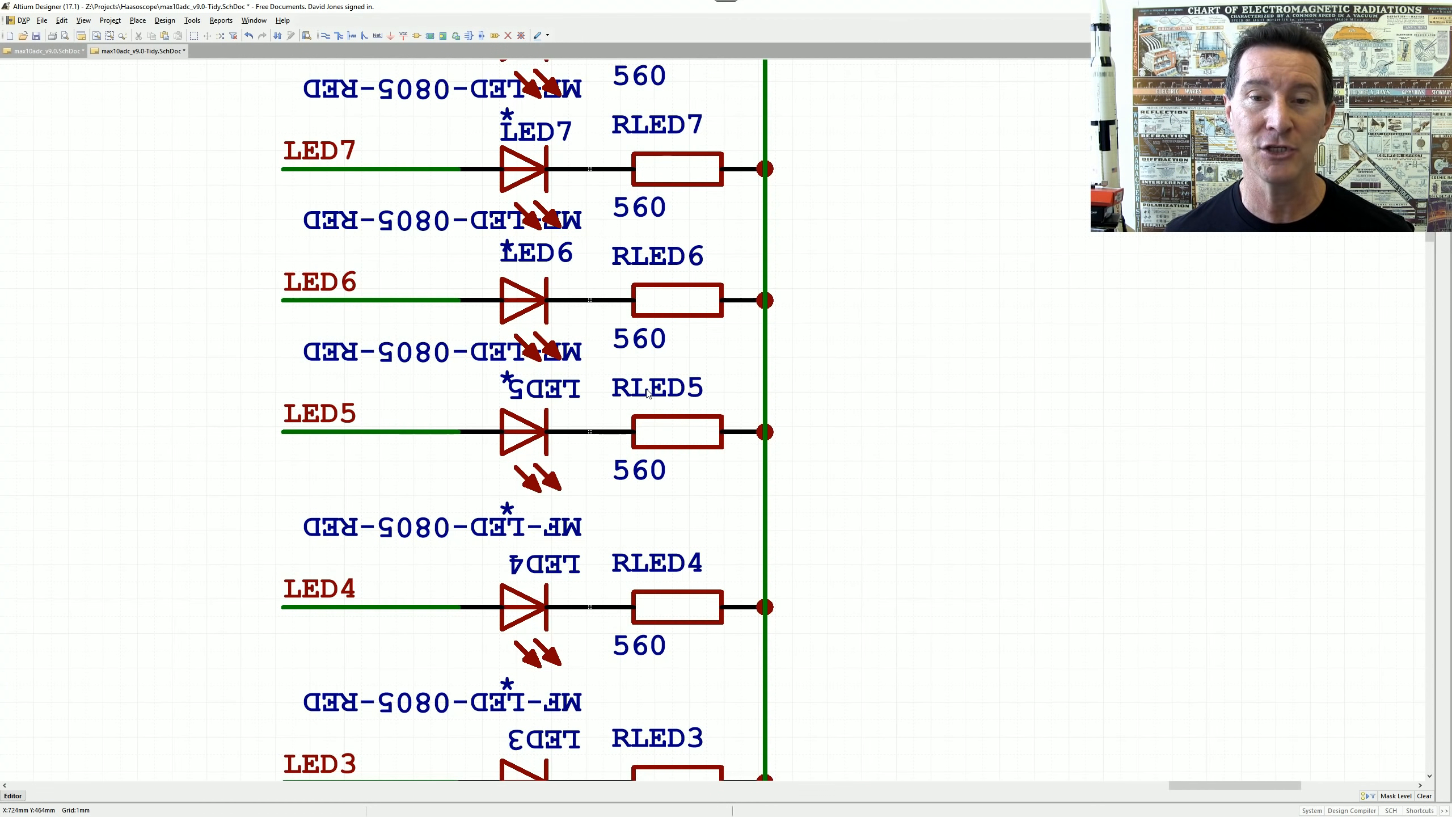
drag(648, 393, 653, 467)
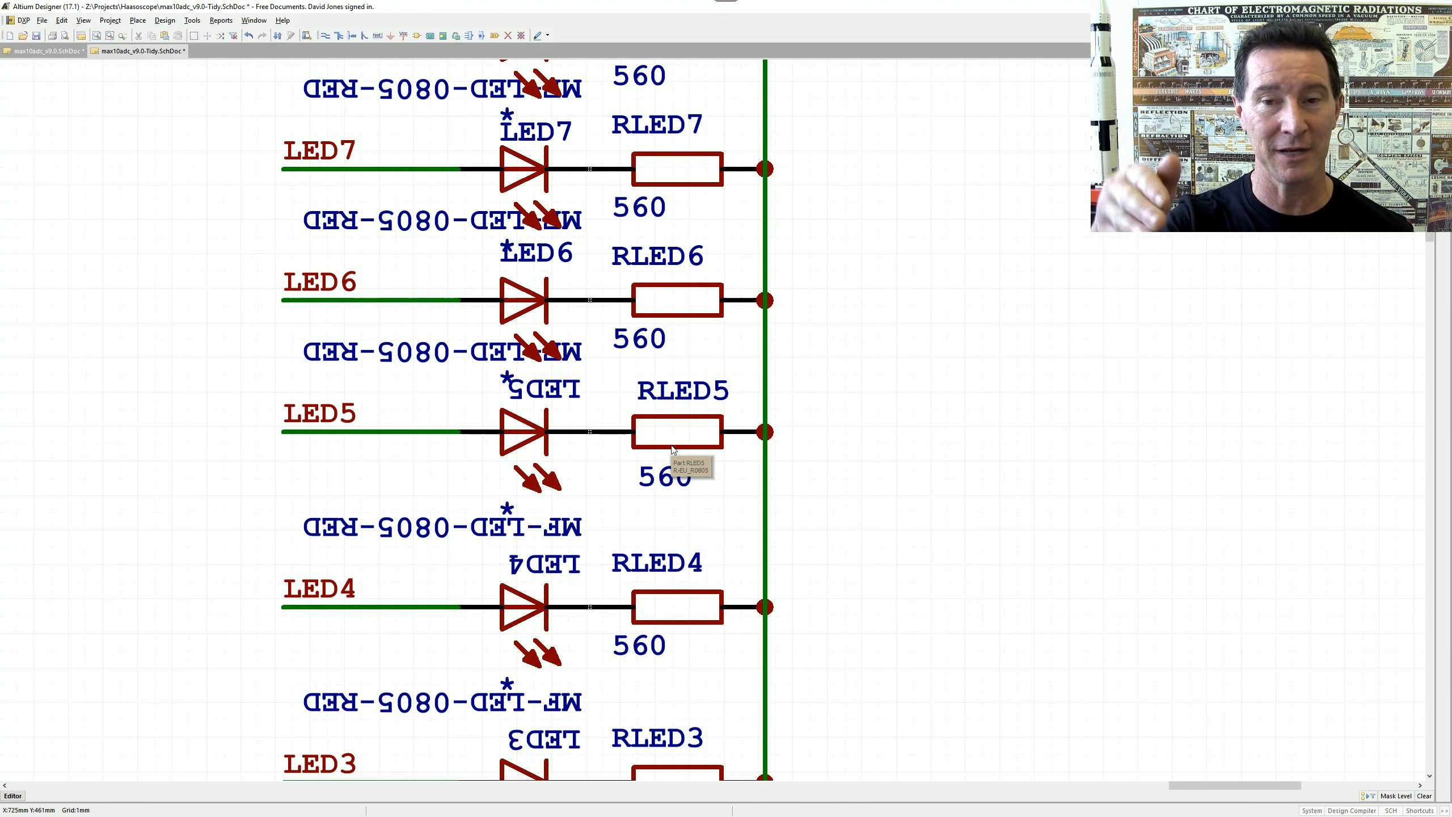
mouse_move(679, 394)
mouse_down()
mouse_move(678, 359)
mouse_move(673, 382)
mouse_up()
key(space)
key(space)
drag(669, 474, 673, 397)
key(space)
key(space)
- Position RLED6's designator above and its 560 value below the resistor, and move RLED5's 560 value below its resistor
scroll(663, 389, up, 1)
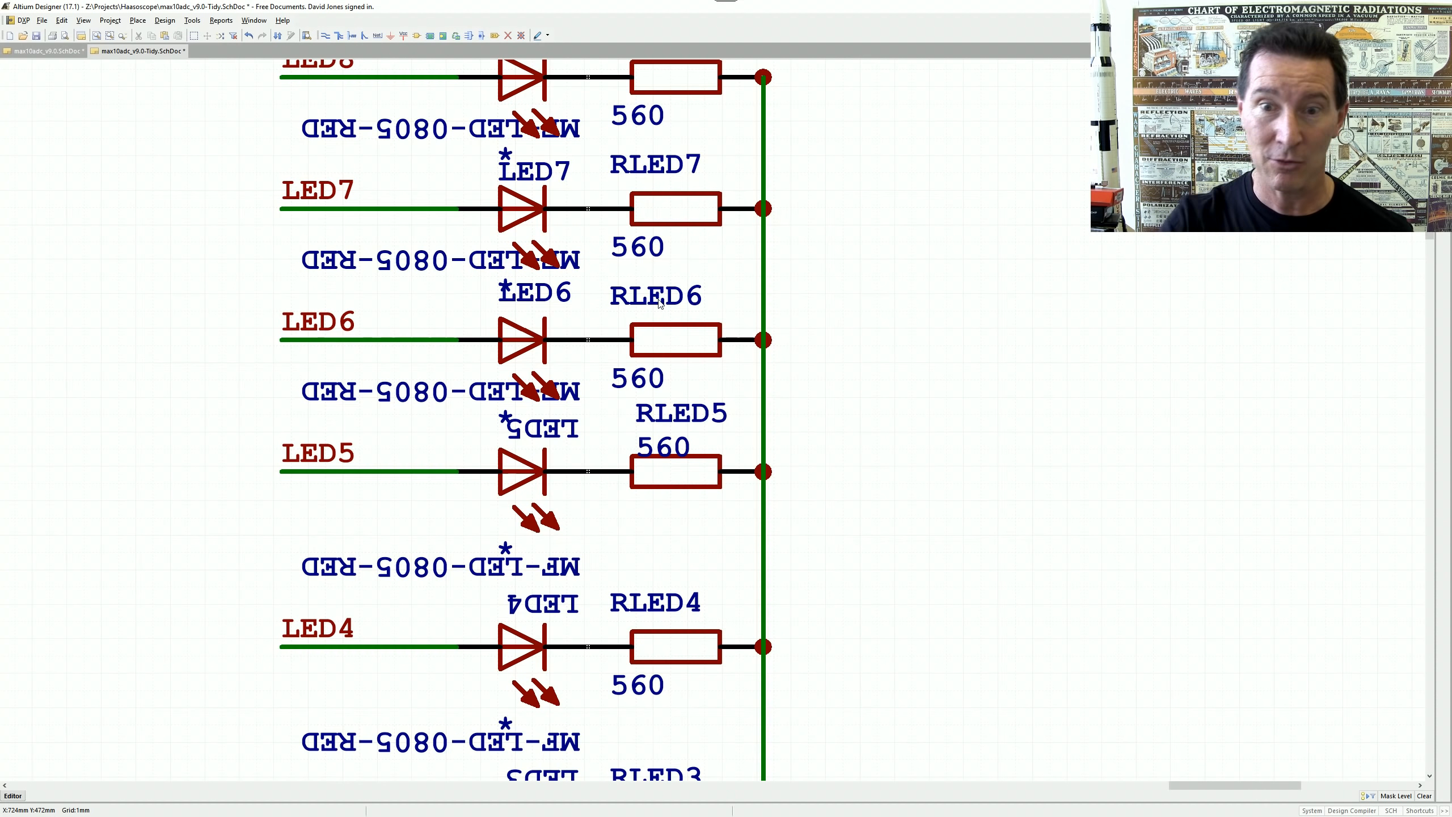
drag(658, 298, 698, 314)
drag(647, 384, 682, 373)
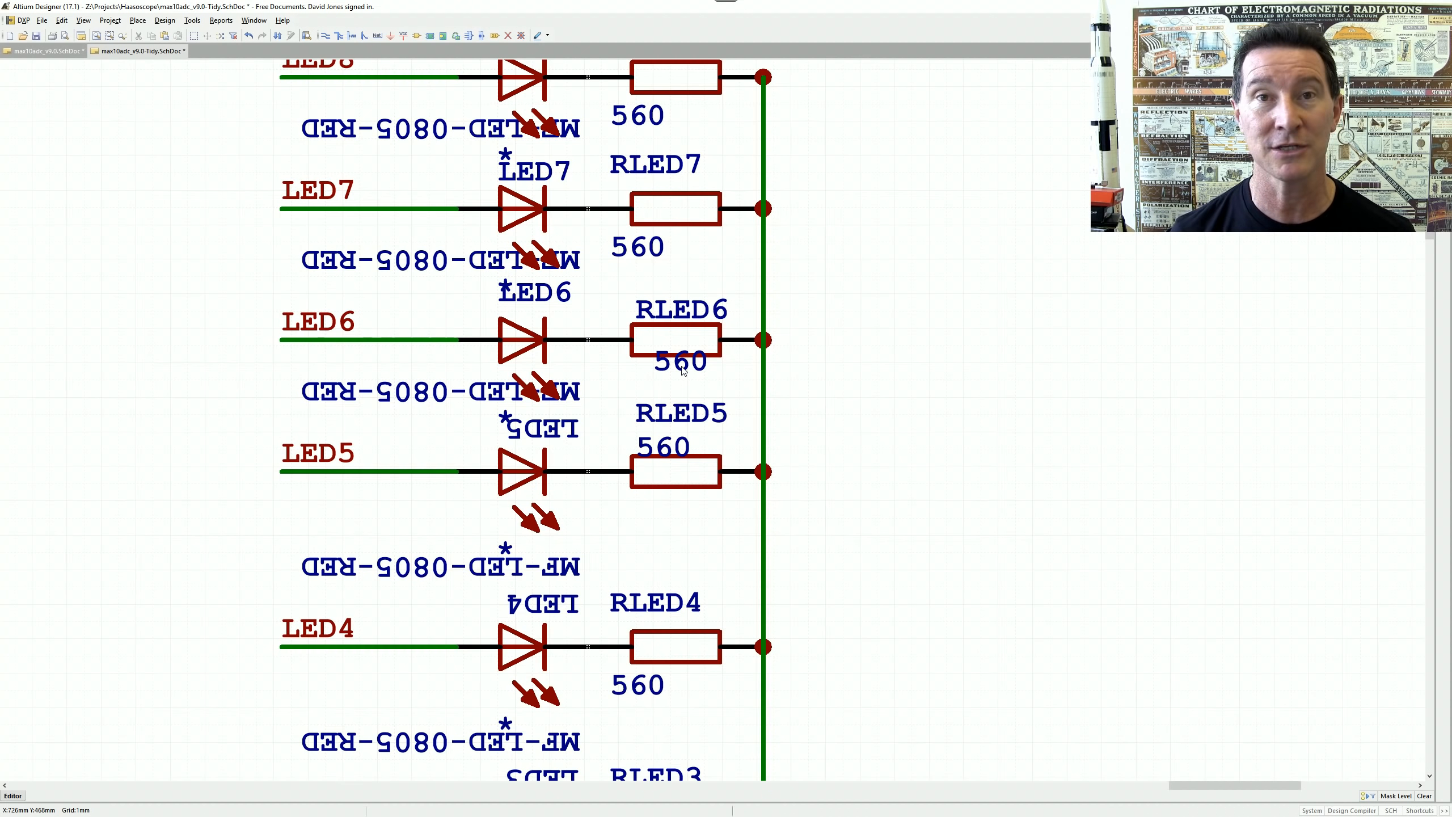
drag(684, 371, 684, 381)
drag(665, 456, 681, 509)
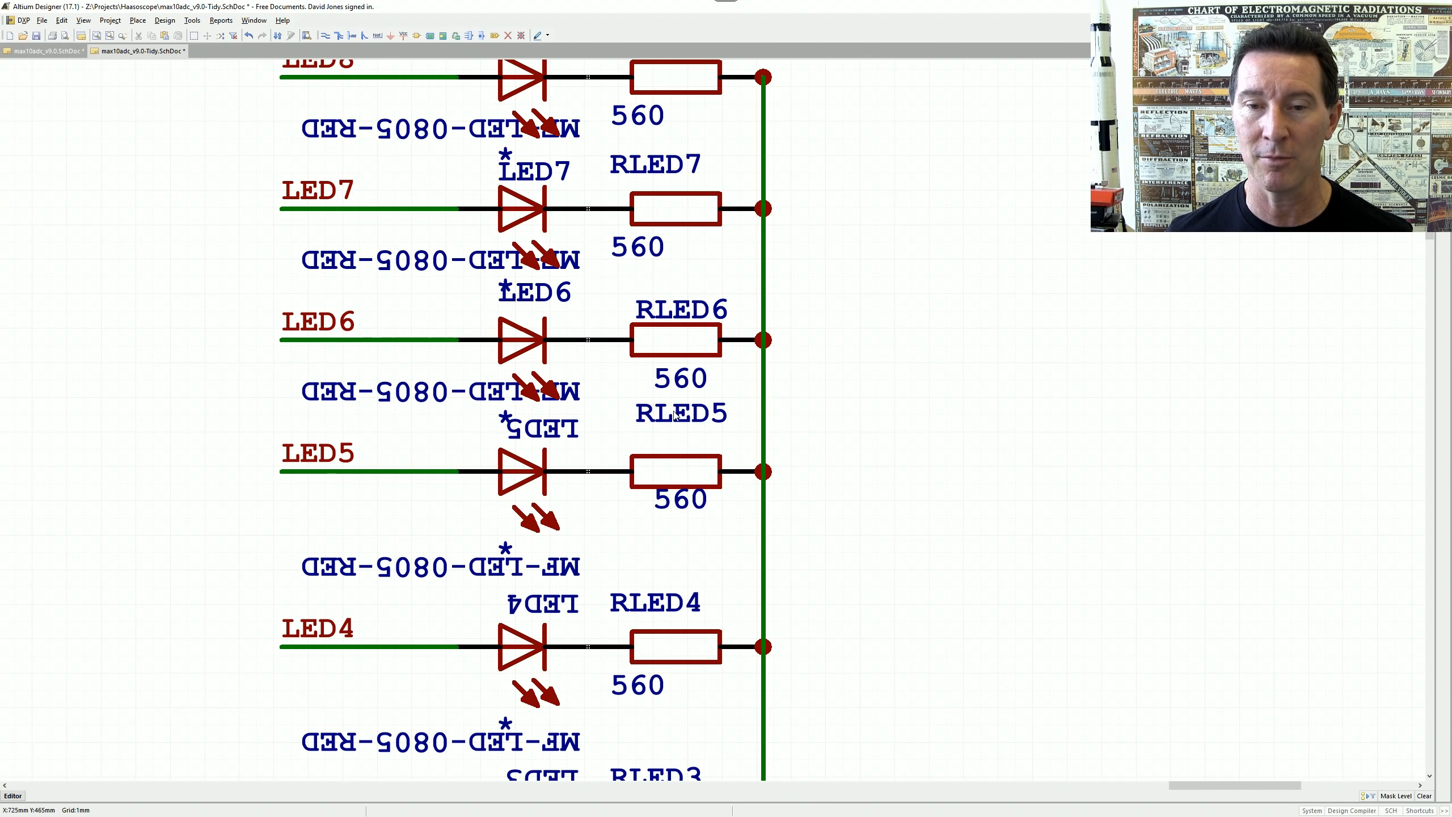
- Review the rotated LED bank and how it fits into the layout of the whole schematic sheet
right_drag(675, 416, 677, 359)
ctrl+scroll(679, 355, down, 2)
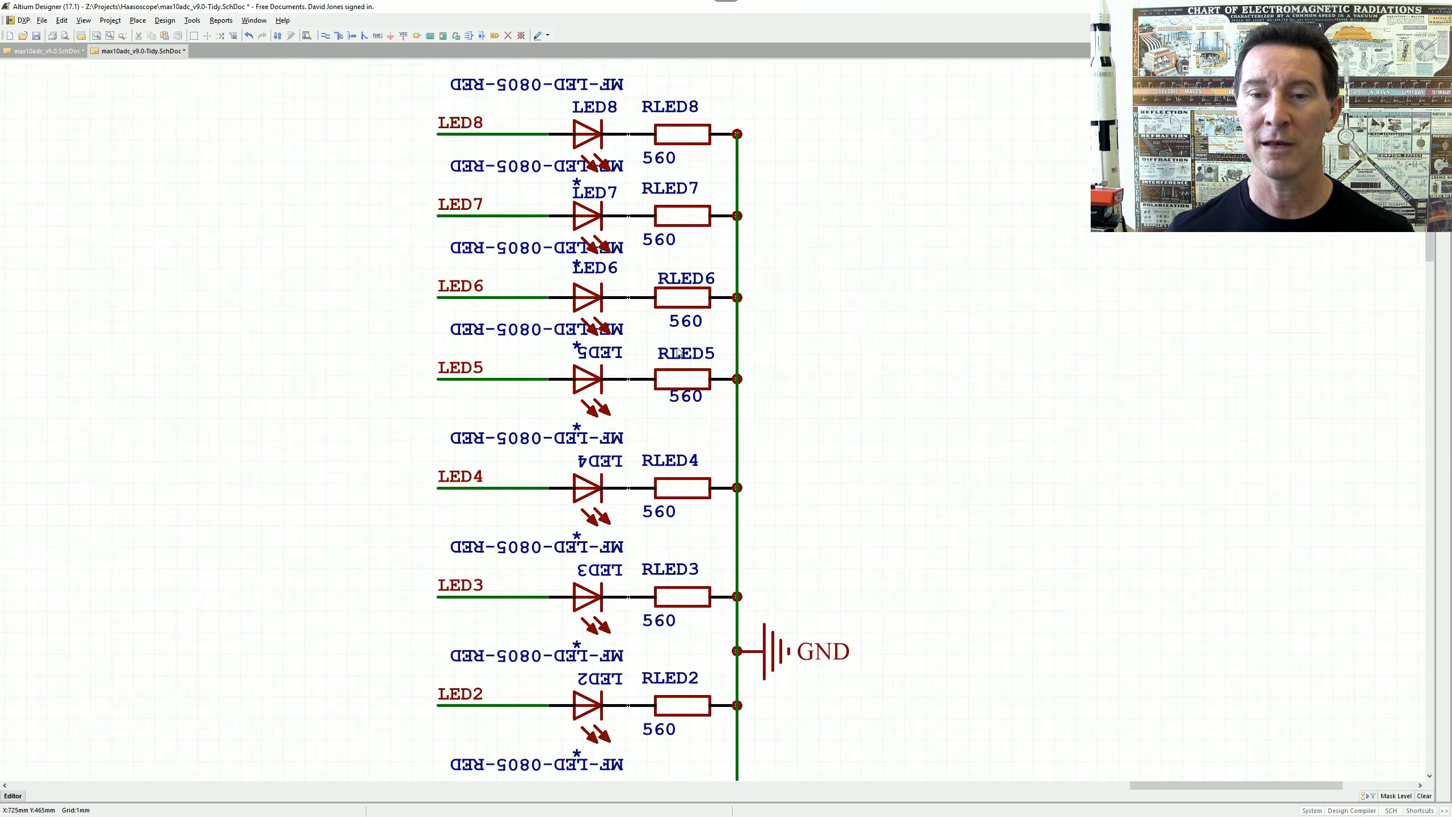
ctrl+scroll(678, 353, down, 1)
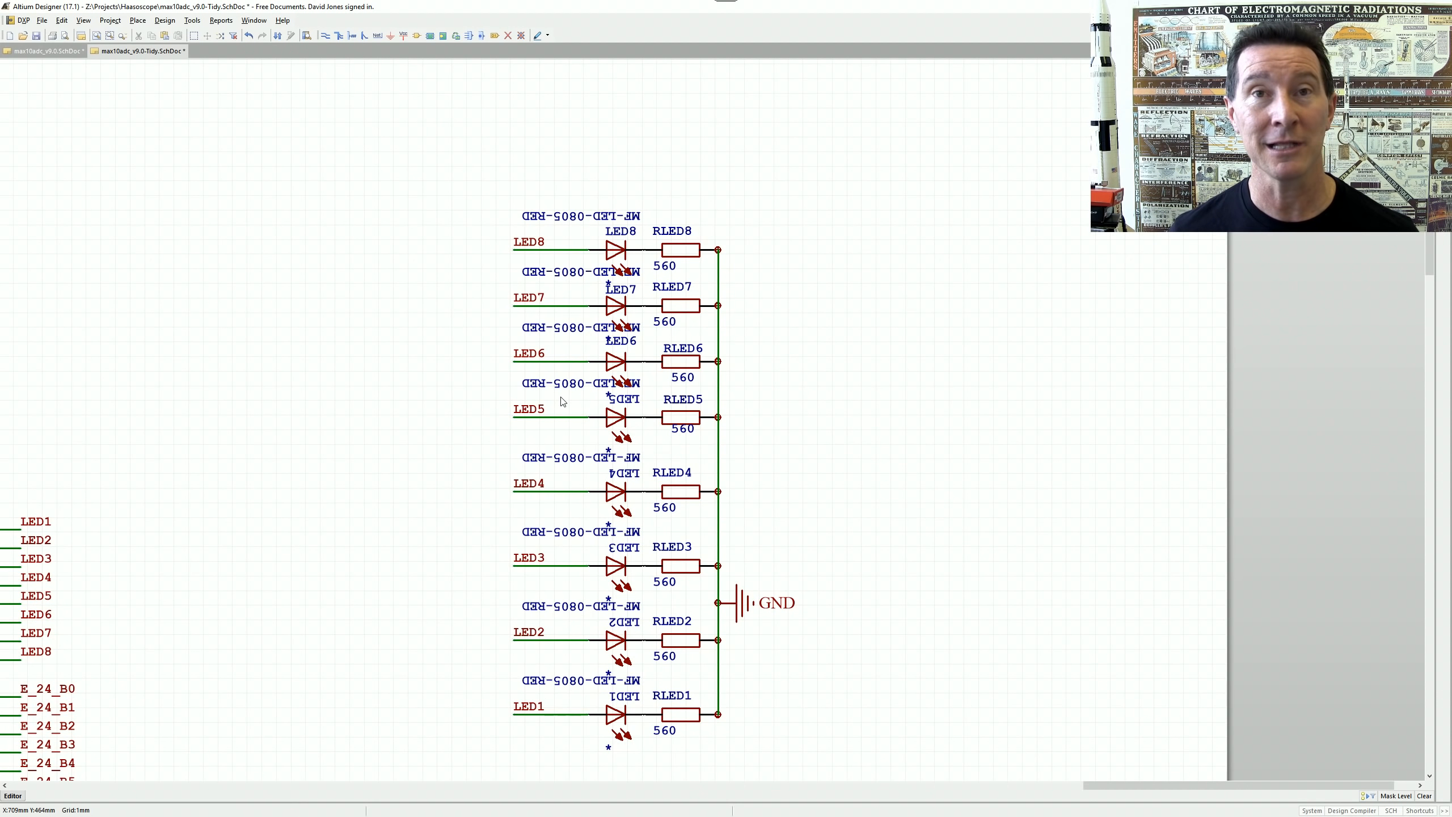
ctrl+scroll(534, 368, down, 4)
ctrl+scroll(525, 380, down, 5)
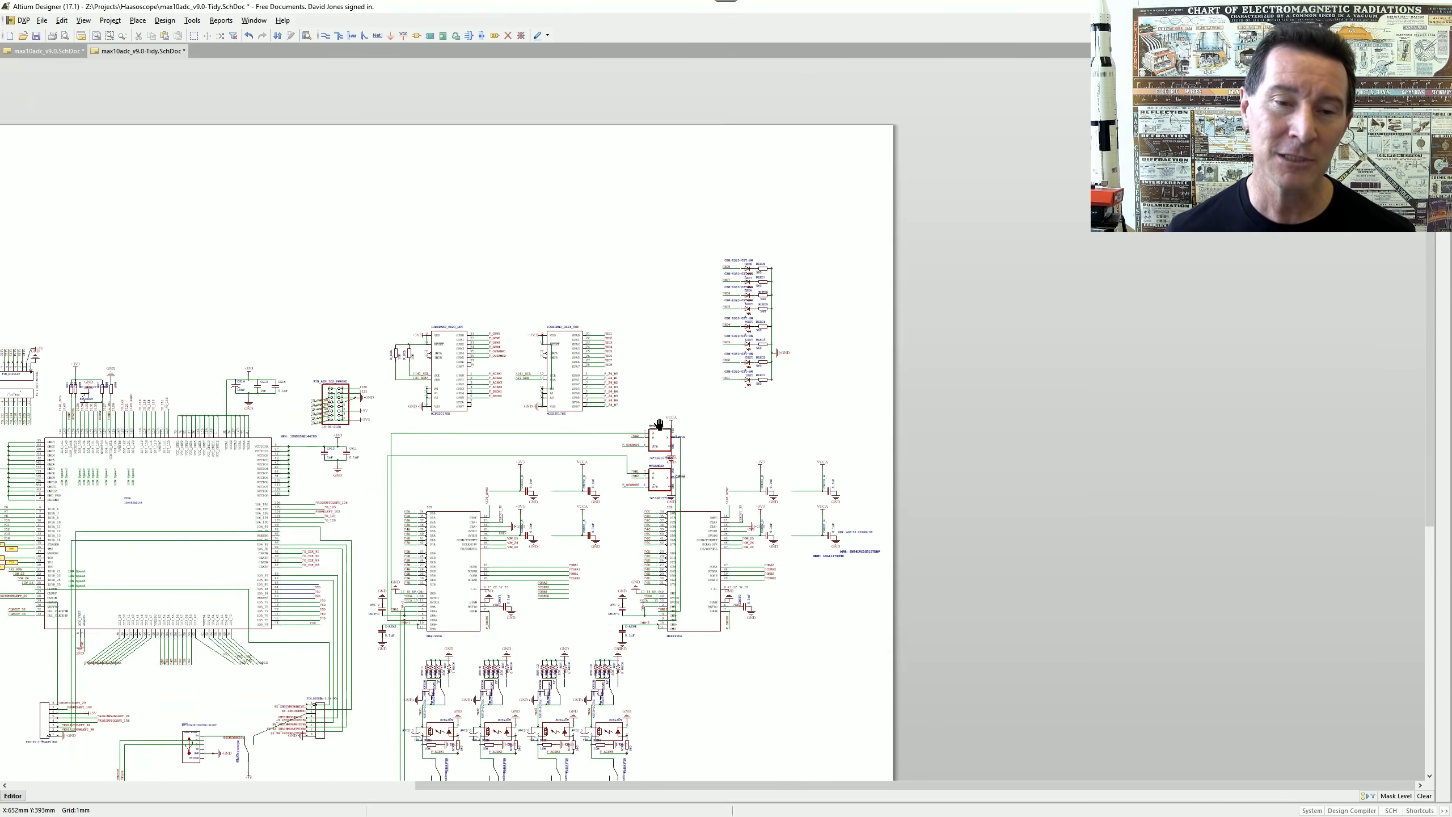
ctrl+scroll(696, 387, down, 2)
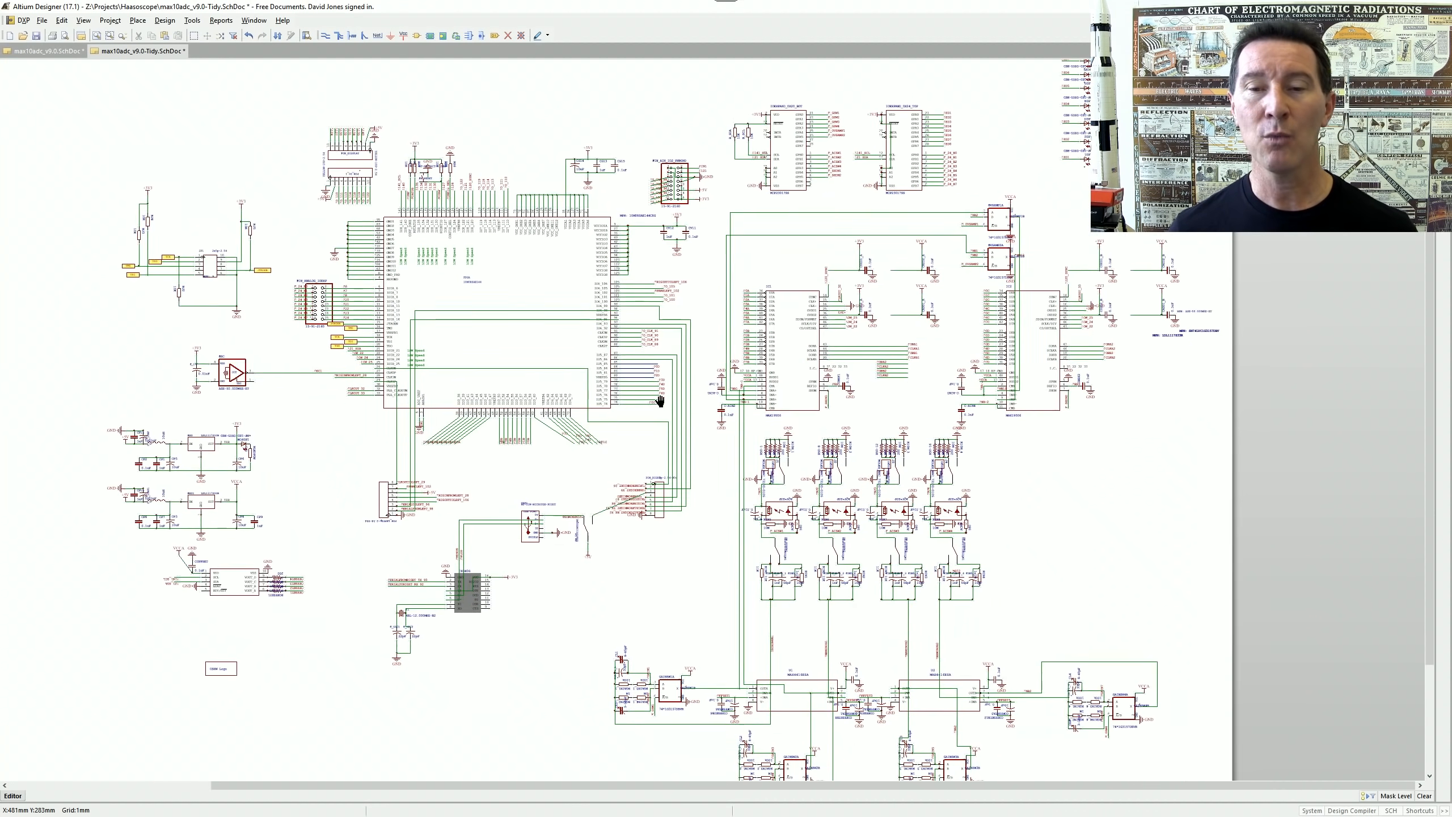
ctrl+scroll(593, 387, down, 2)
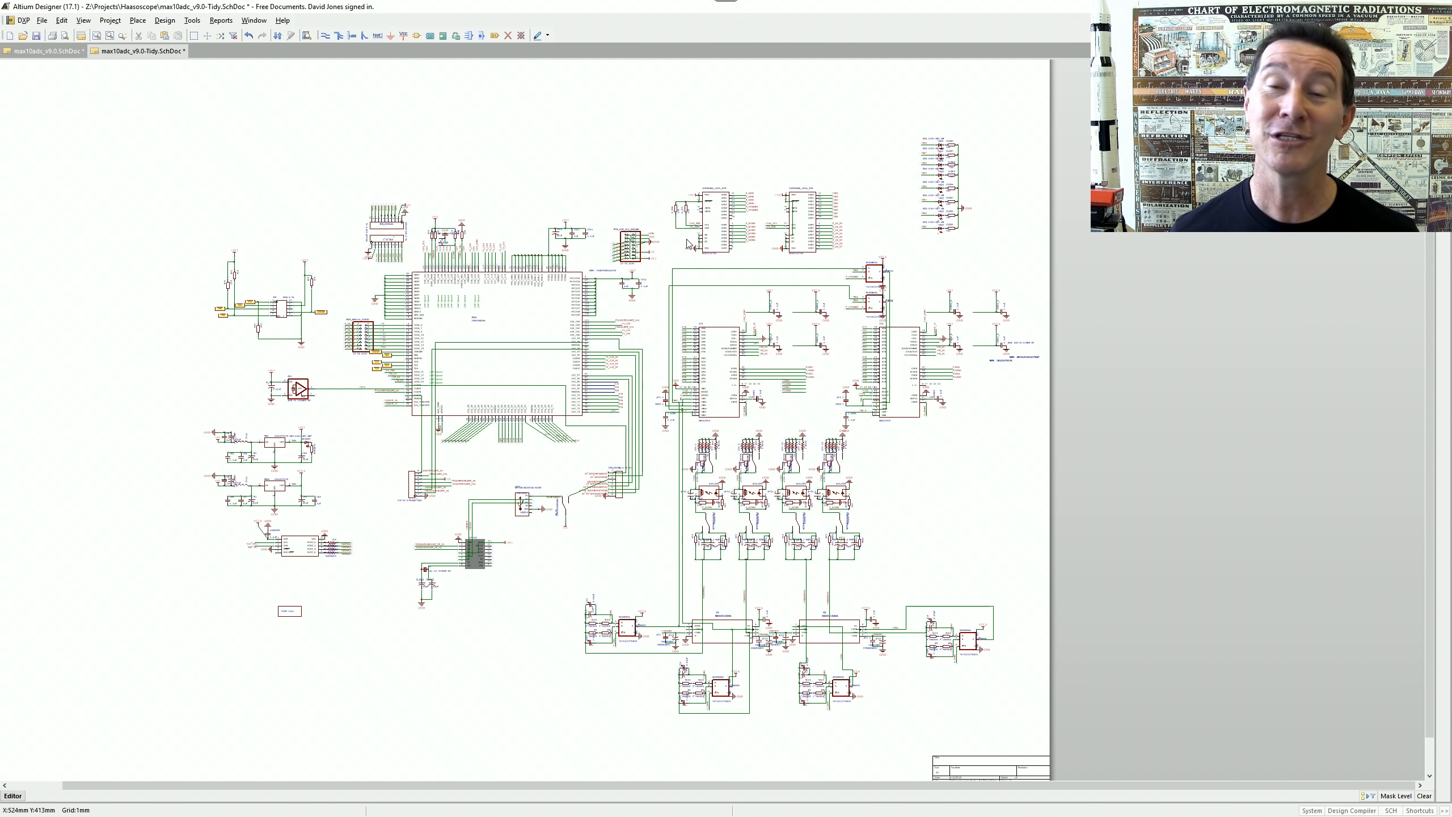
- Examine the FPGA area, the REG and REG1 regulator circuits, and the connectors and USB port below the FPGA
ctrl+scroll(687, 240, up, 5)
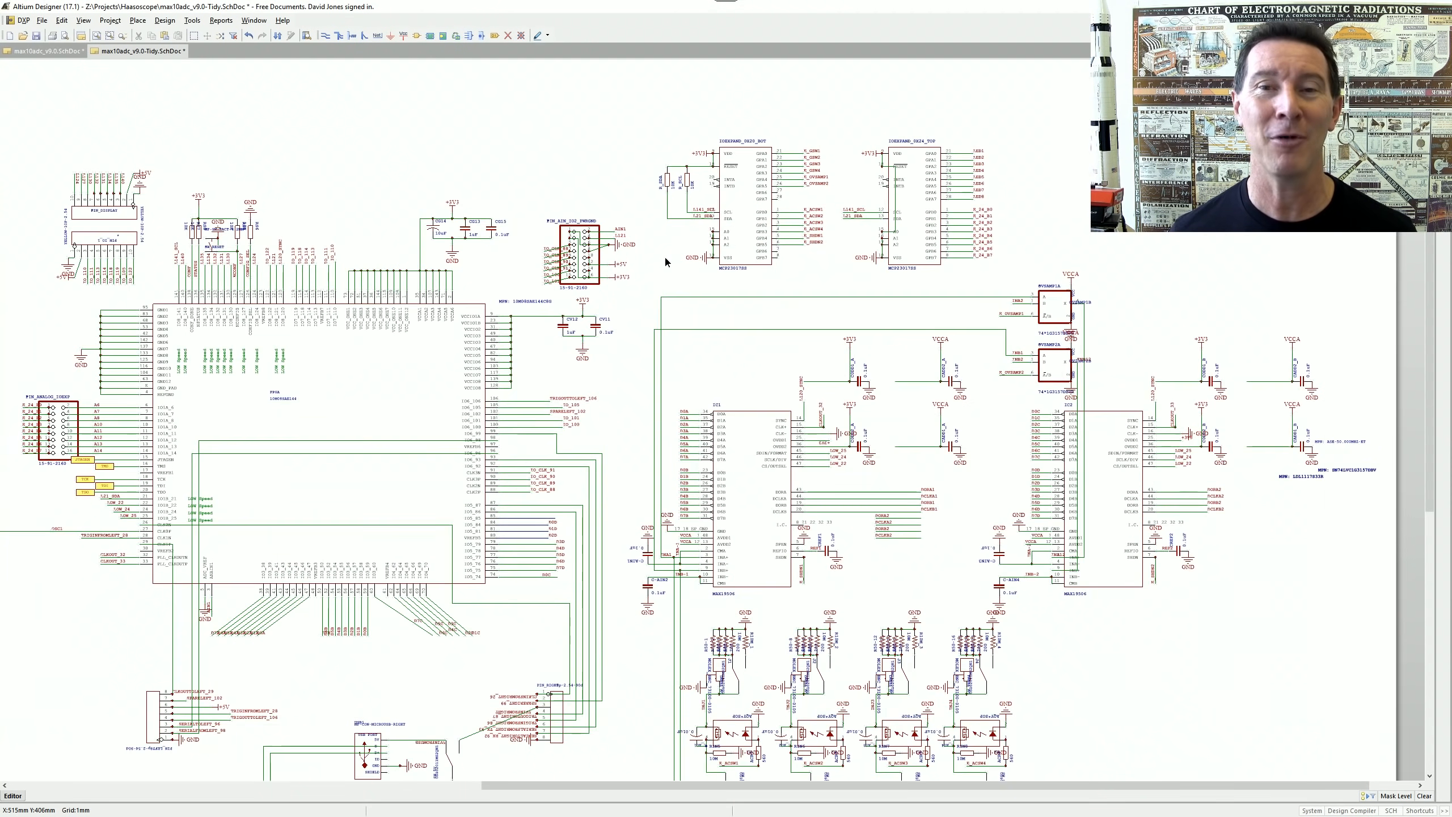
right_drag(665, 262, 612, 354)
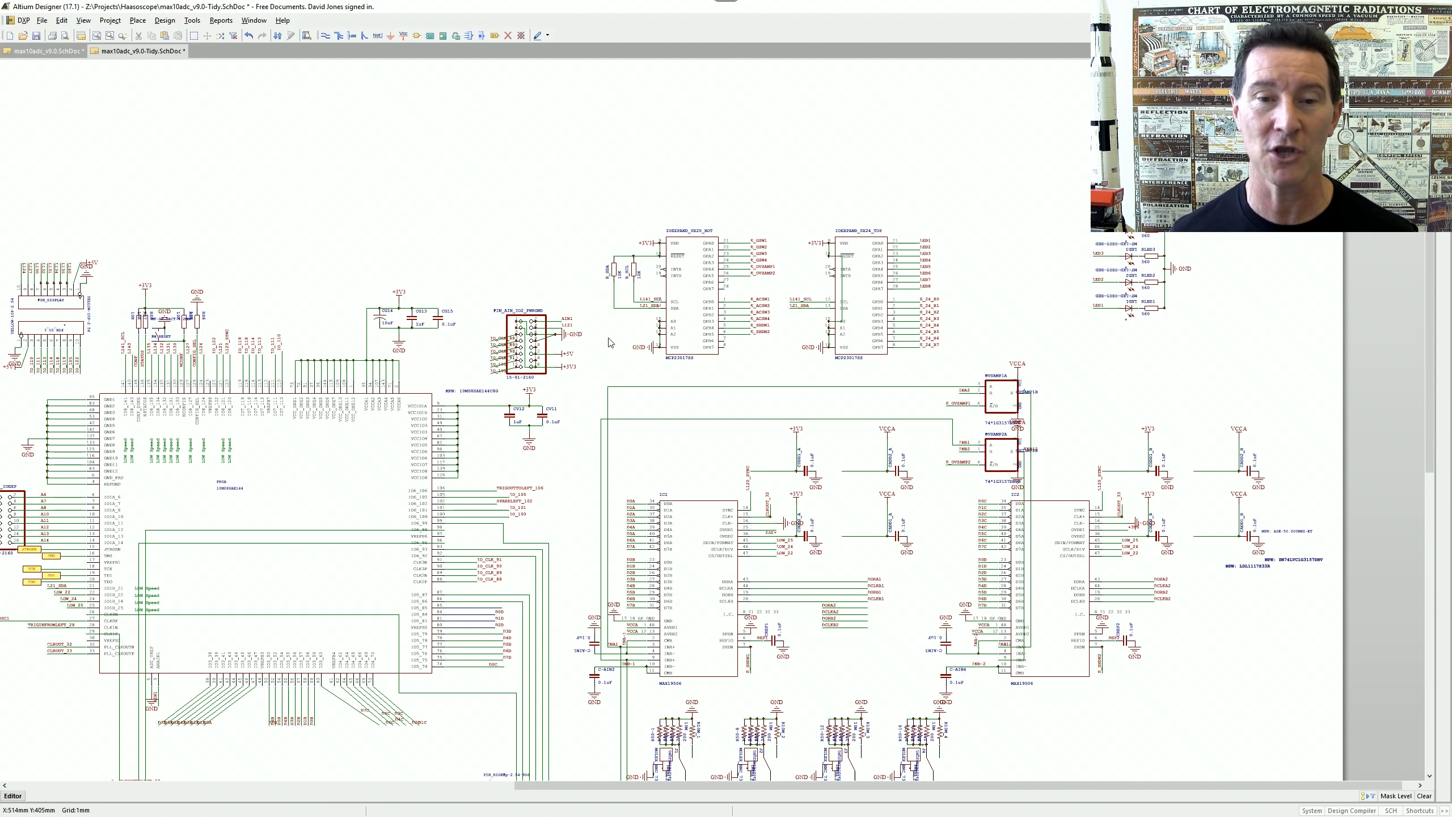
right_drag(248, 549, 431, 396)
ctrl+scroll(432, 396, up, 2)
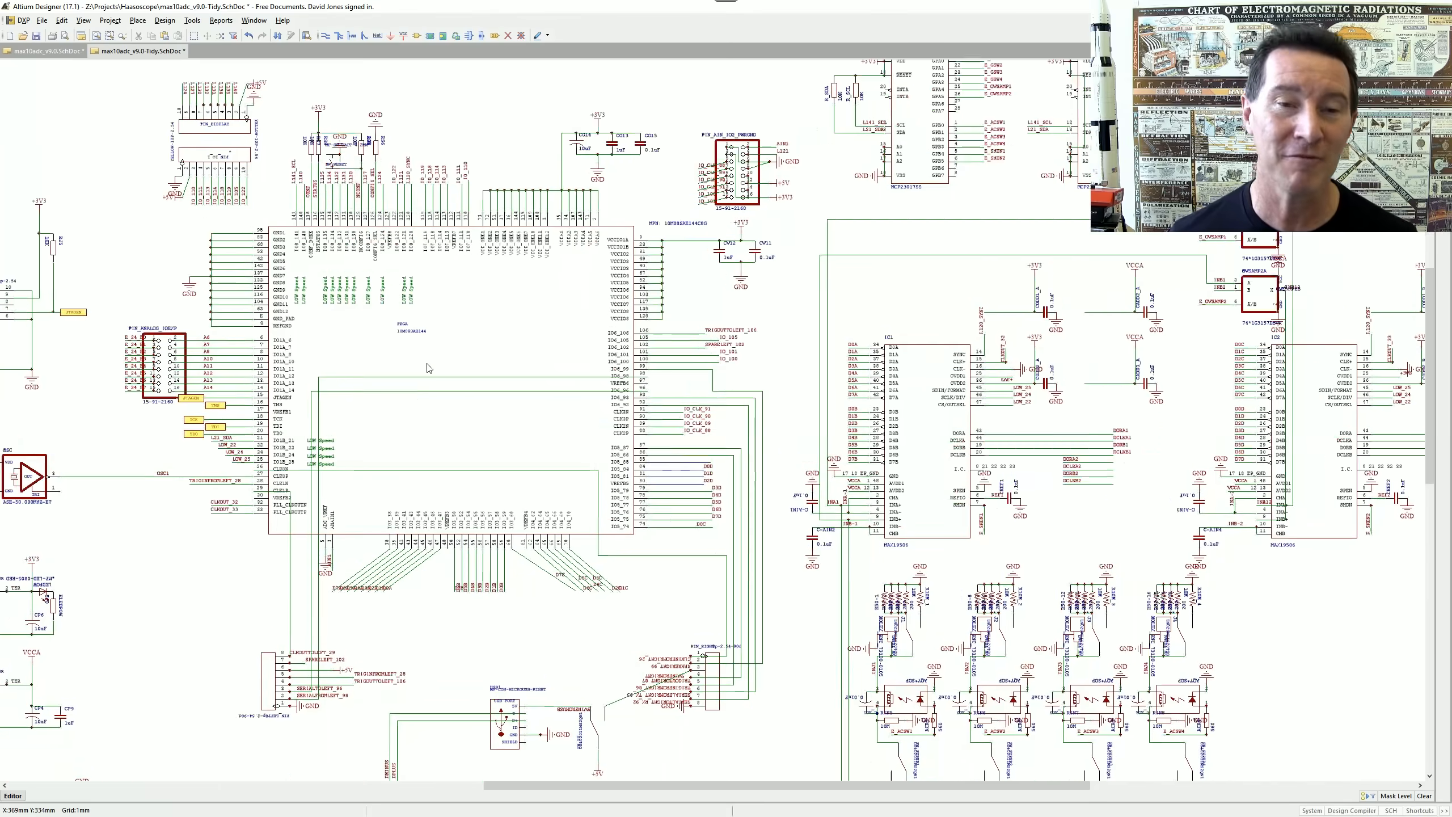
right_drag(309, 632, 728, 389)
ctrl+scroll(452, 416, up, 4)
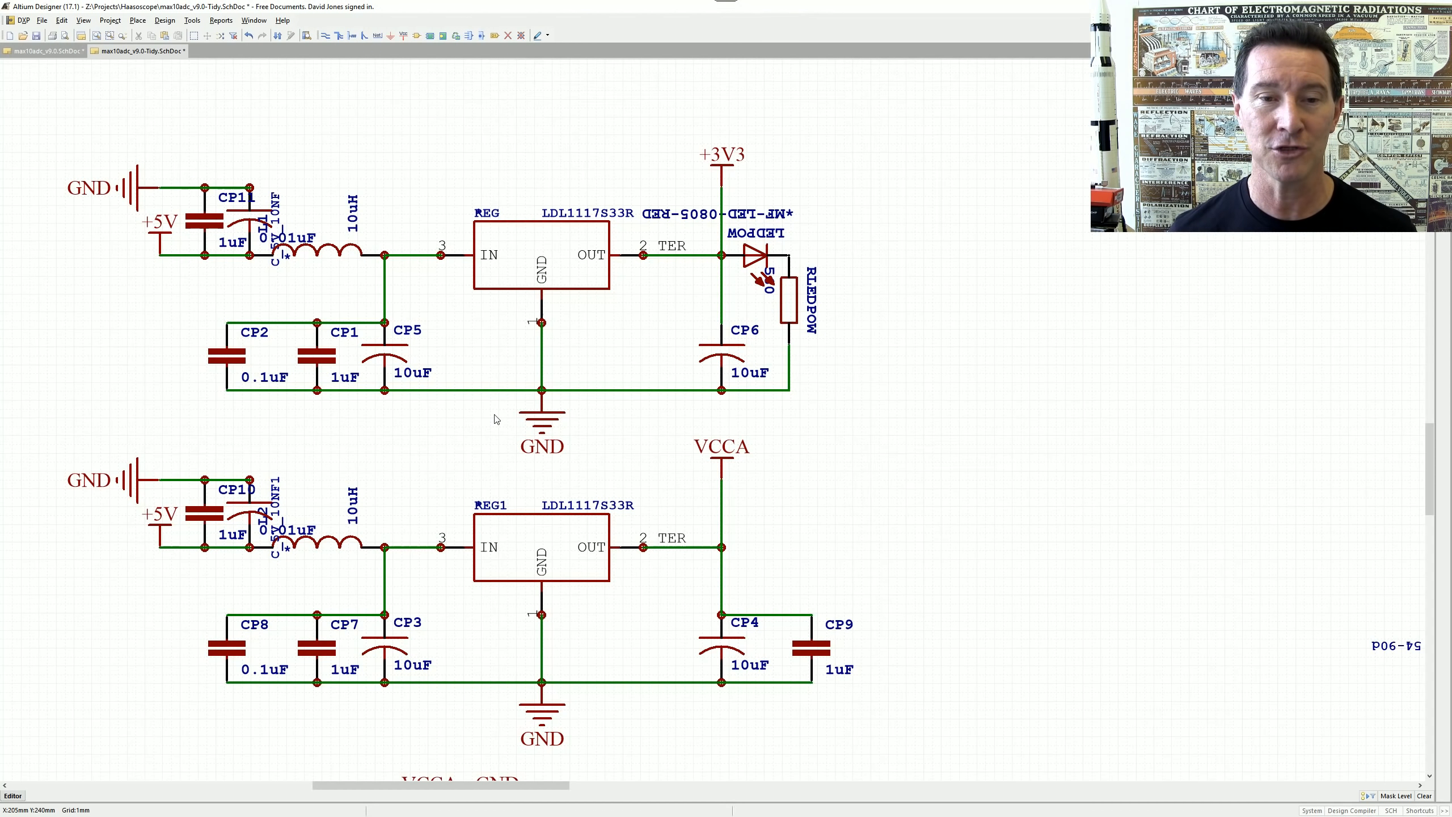
ctrl+scroll(495, 420, down, 1)
scroll(654, 462, down, 2)
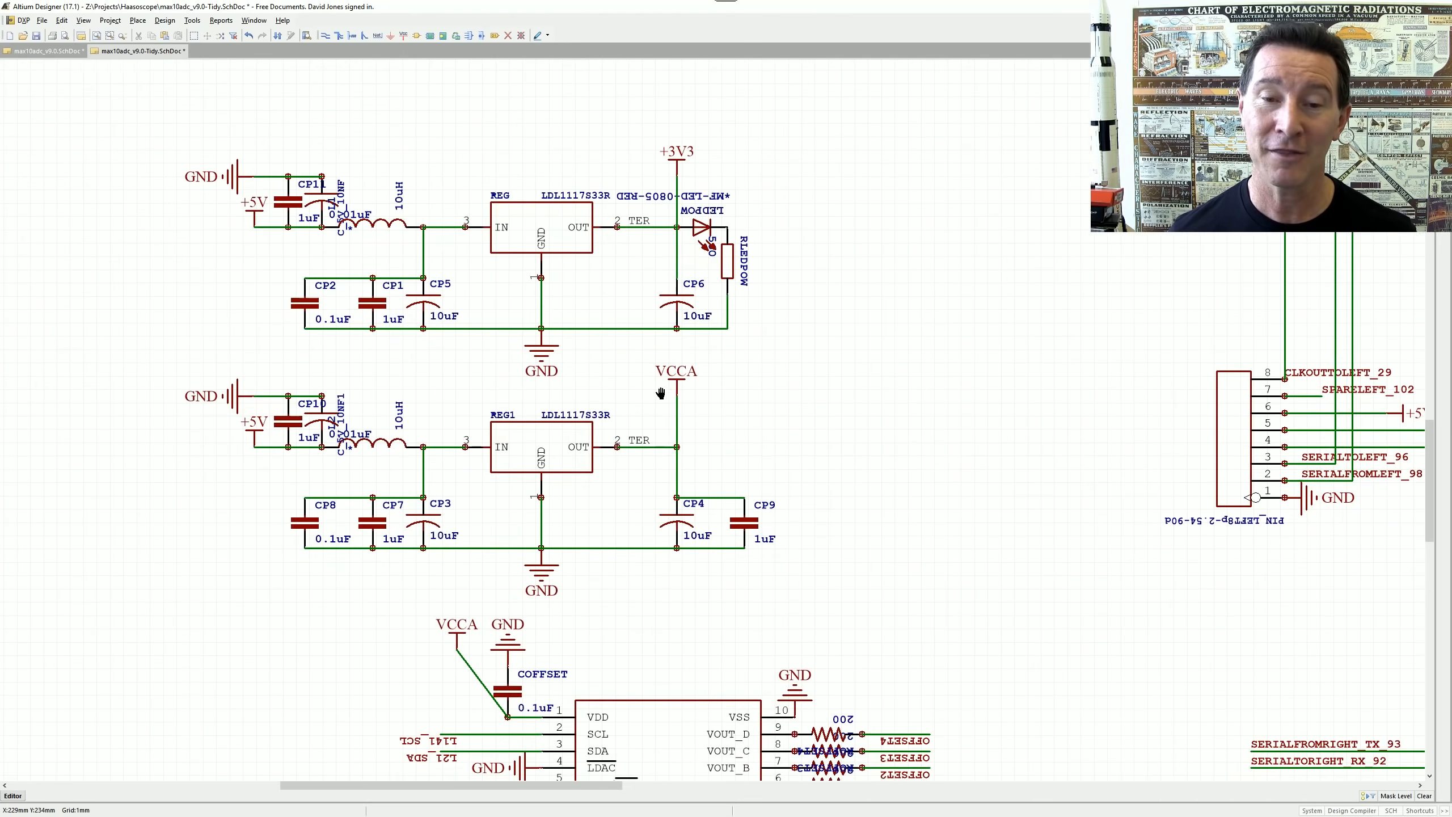
right_drag(938, 486, 228, 590)
ctrl+scroll(575, 525, down, 2)
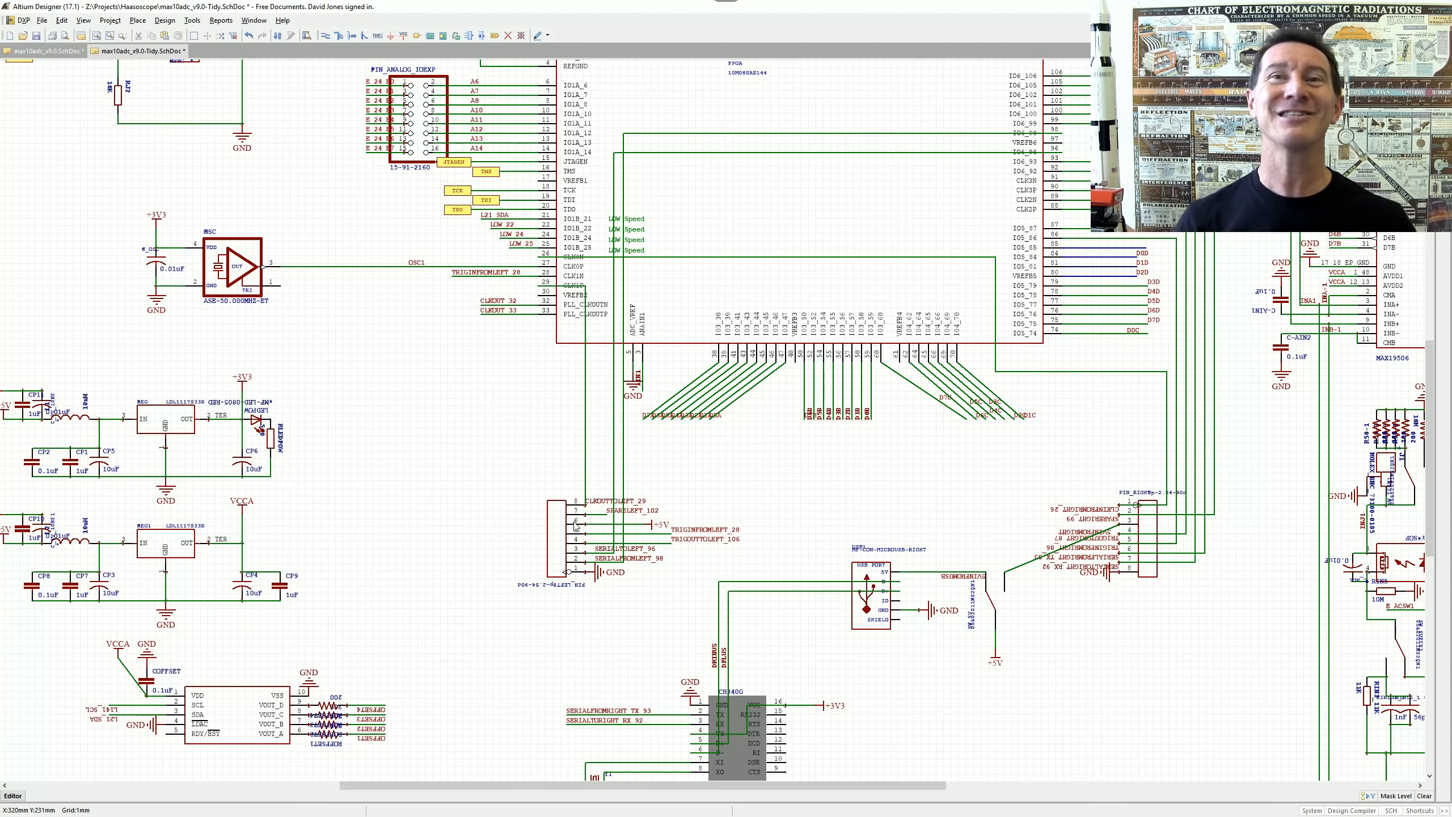
ctrl+scroll(749, 366, down, 9)
right_drag(1035, 326, 837, 355)
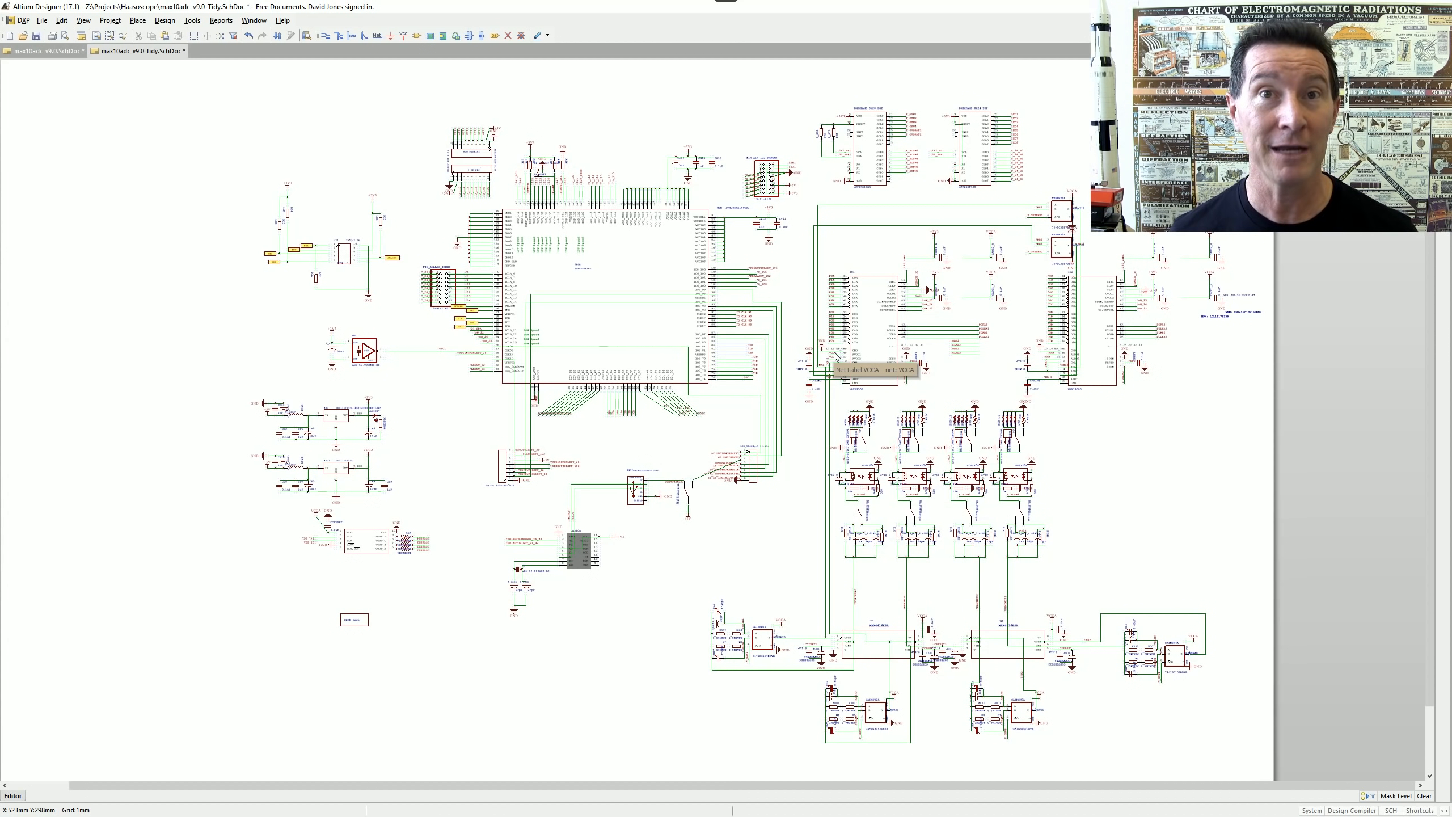
- Center the designators of RLED8 and RLED7 above their resistors and the 560 values below them
right_drag(950, 322, 913, 384)
ctrl+scroll(868, 372, up, 2)
right_drag(1099, 342, 888, 444)
right_drag(982, 332, 772, 547)
ctrl+scroll(812, 426, up, 4)
drag(647, 400, 680, 424)
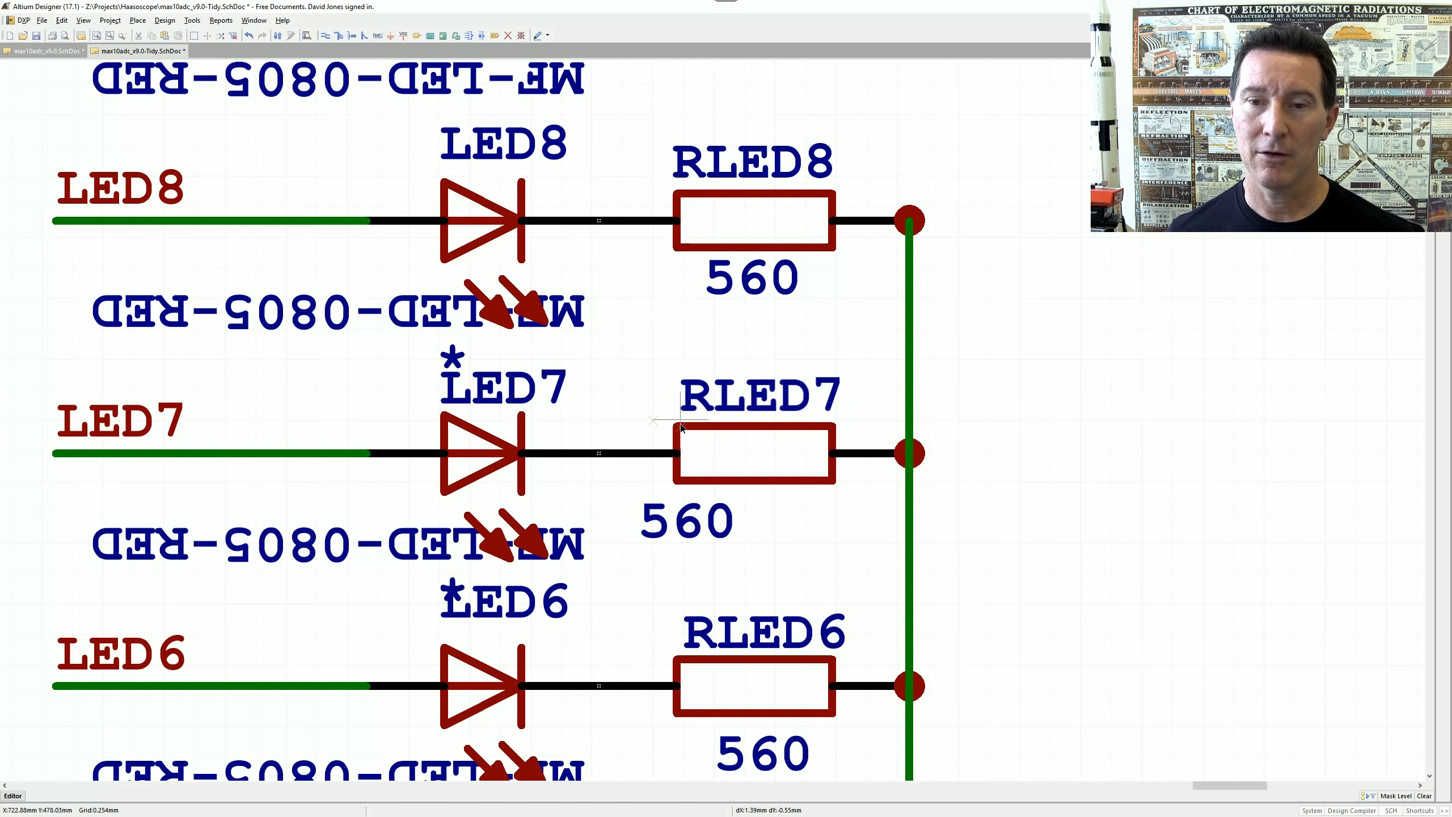
drag(669, 535, 735, 528)
- Align RLED6's 560 value under its resistor, and center RLED5's designator above and its 560 value below the resistor
scroll(743, 611, down, 3)
drag(743, 607, 698, 637)
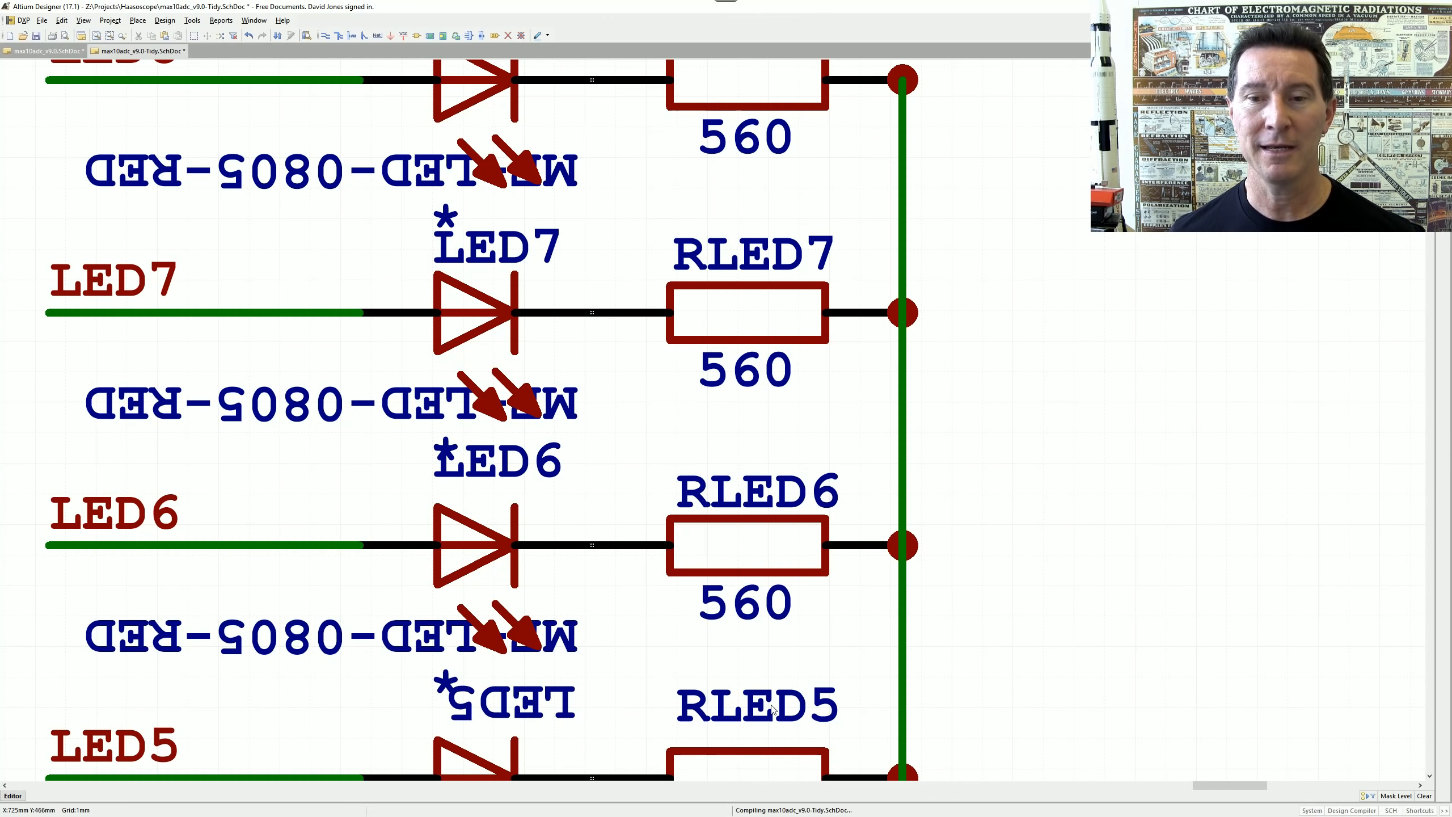
scroll(772, 709, down, 5)
drag(666, 506, 661, 524)
drag(737, 601, 682, 640)
- Move RLED4's designator directly above its resistor and bring its 560 value beneath the symbol
right_drag(716, 707, 719, 512)
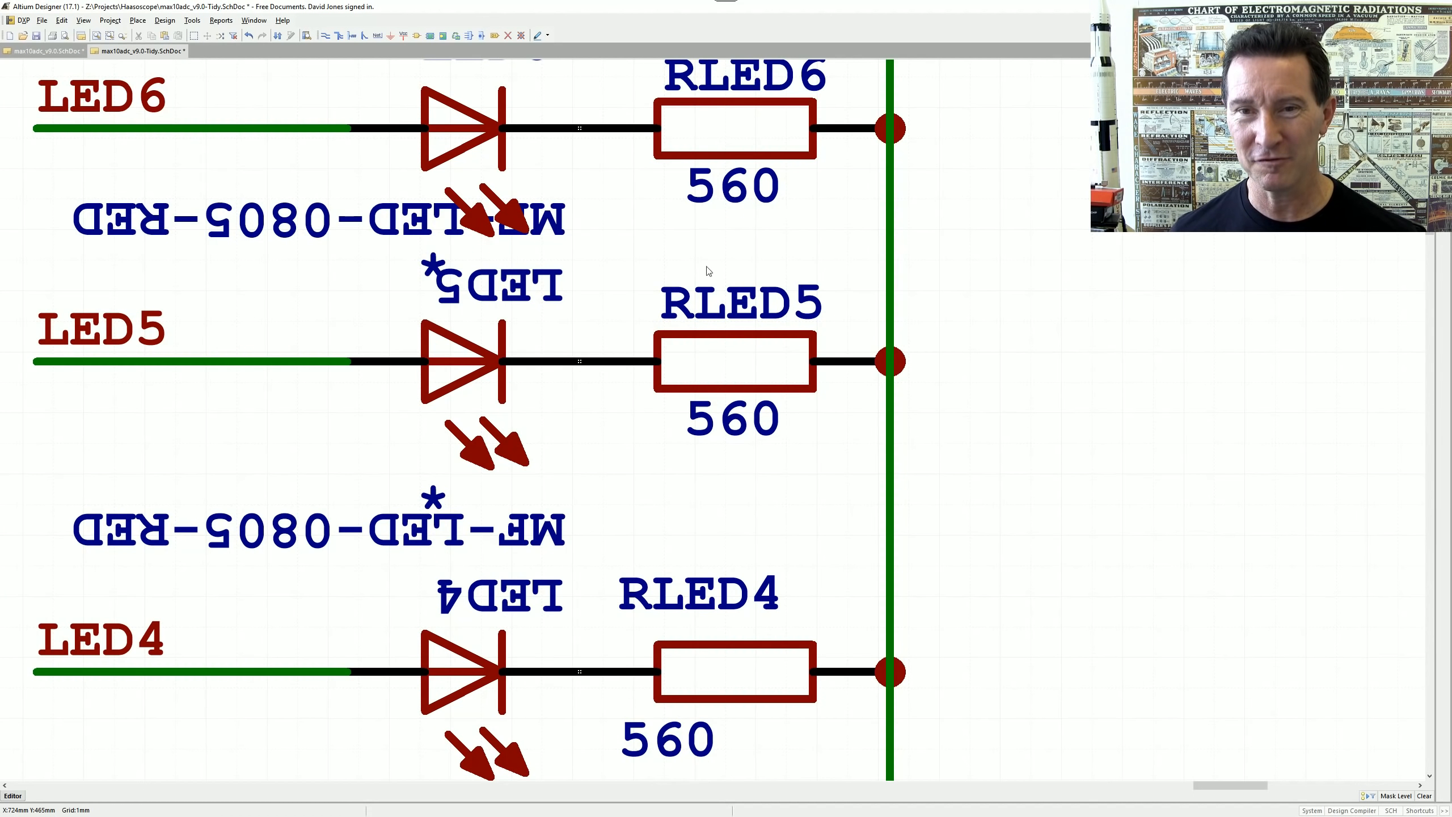
drag(682, 594, 654, 644)
right_drag(660, 754, 647, 622)
mouse_move(646, 627)
mouse_down()
mouse_move(671, 636)
mouse_move(650, 647)
mouse_up()
- Center the 560 values of RLED4 and RLED5 below their resistors, in line with the values above
drag(701, 296, 691, 328)
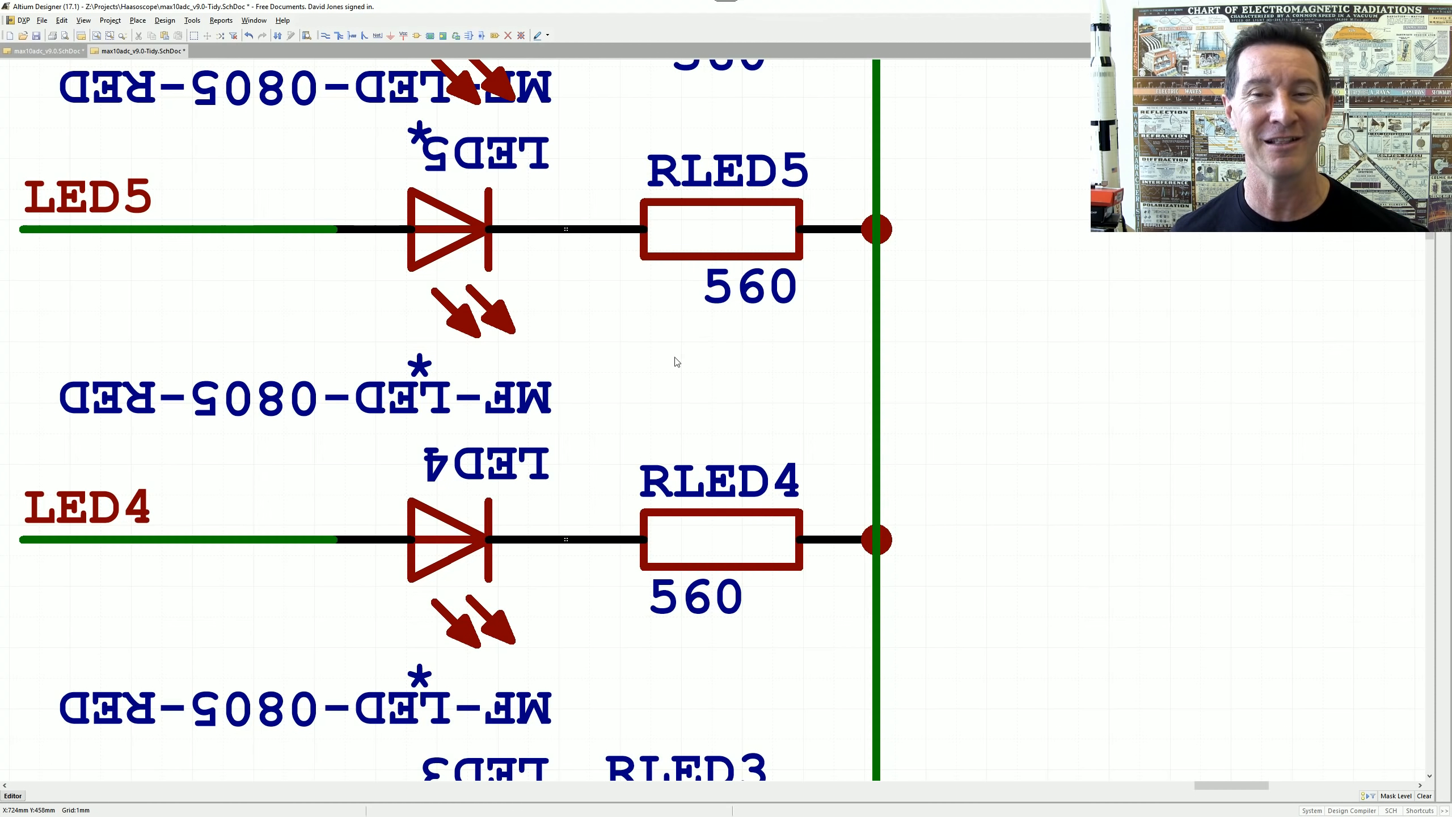
ctrl+scroll(737, 506, down, 5)
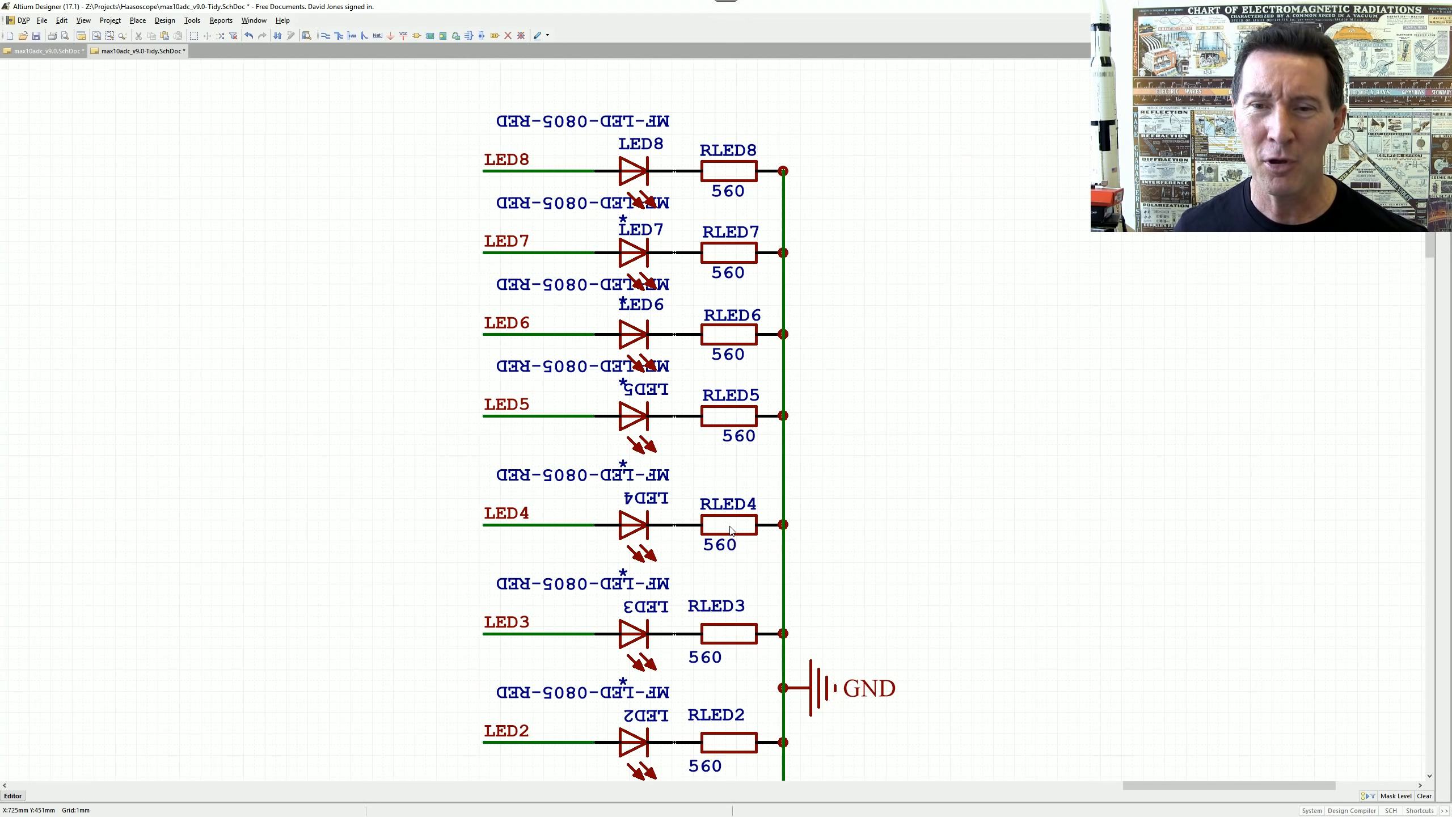
ctrl+scroll(723, 548, up, 5)
drag(722, 548, 704, 579)
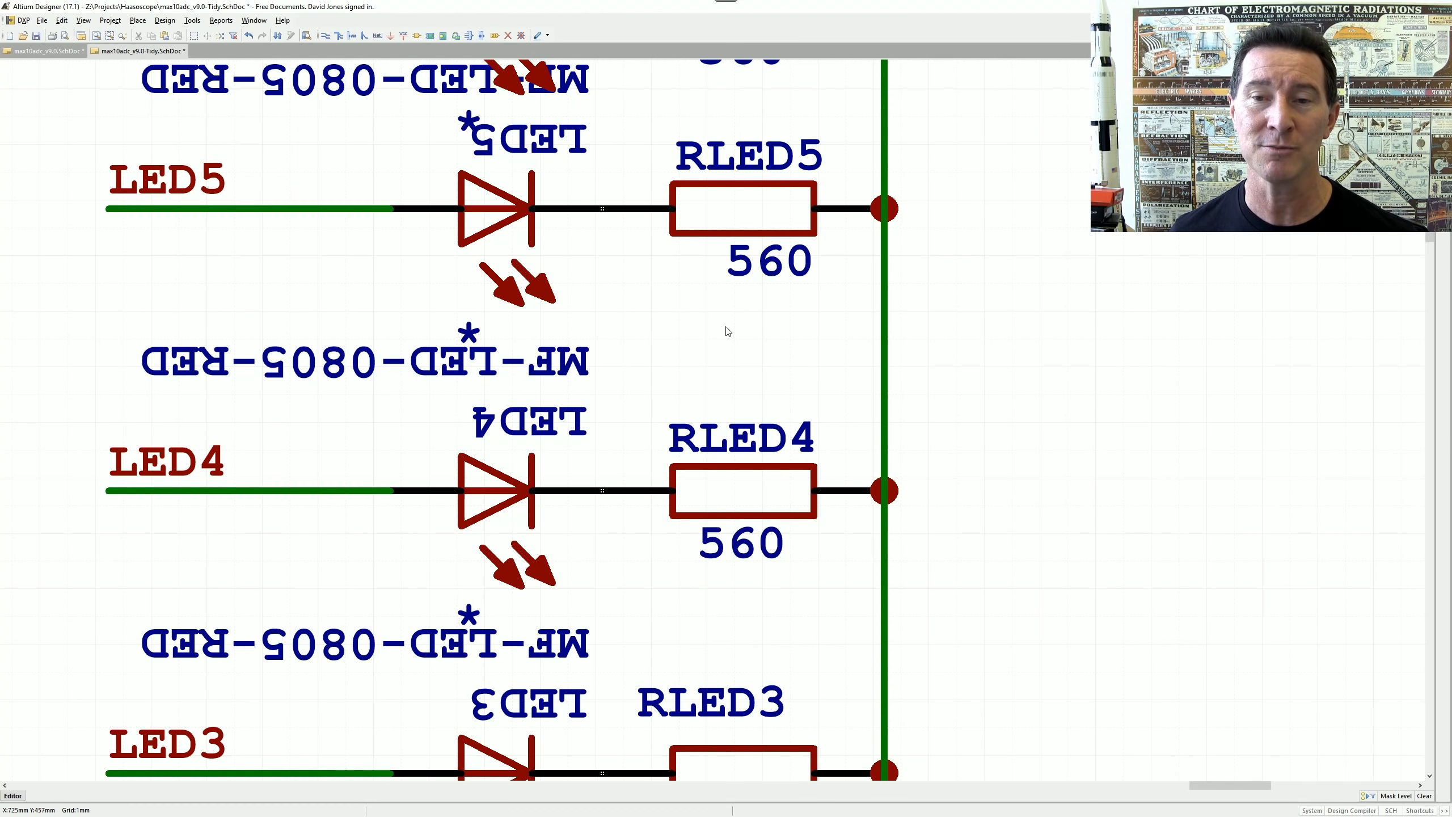
drag(756, 252, 689, 303)
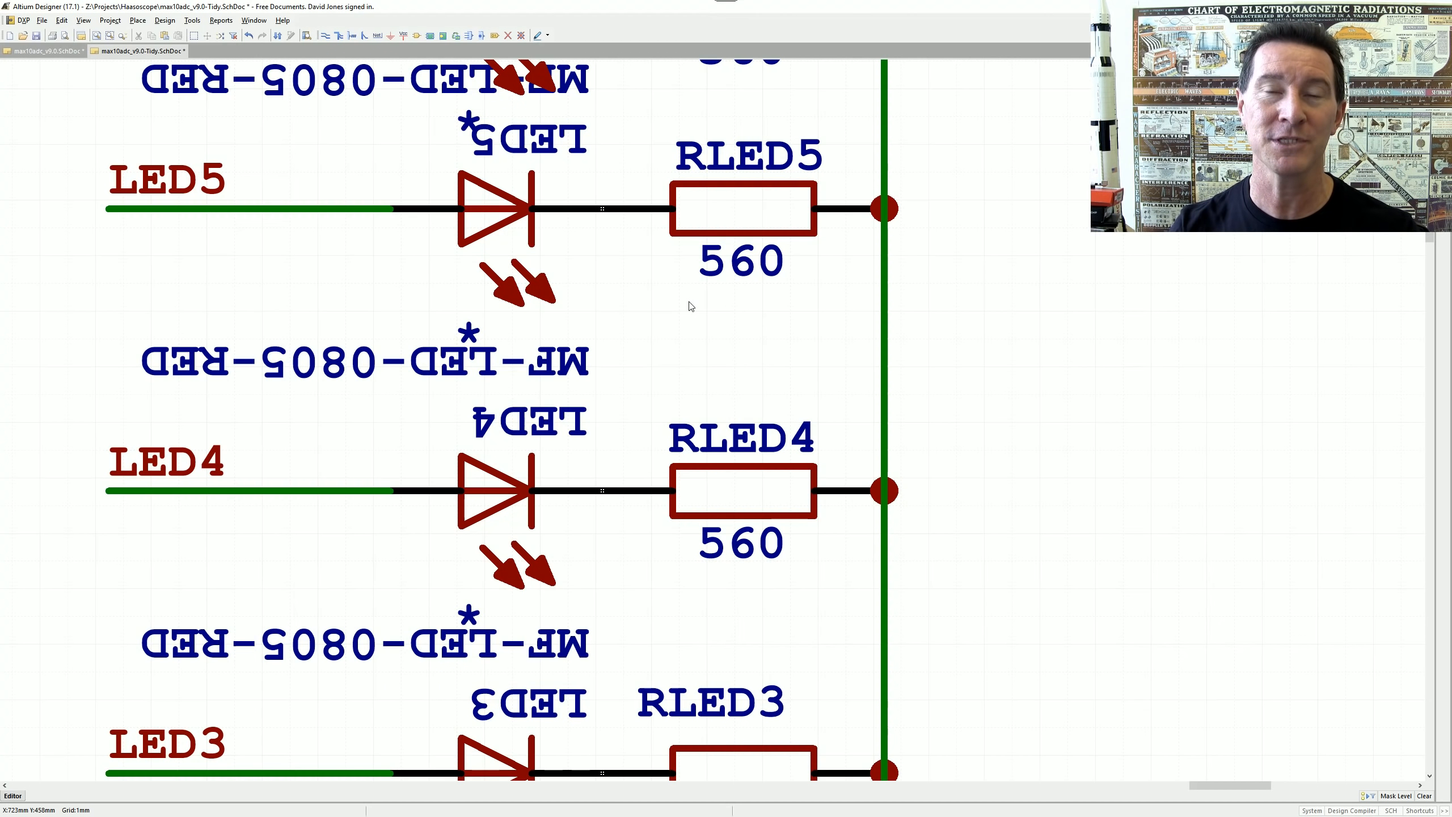
ctrl+scroll(595, 338, down, 6)
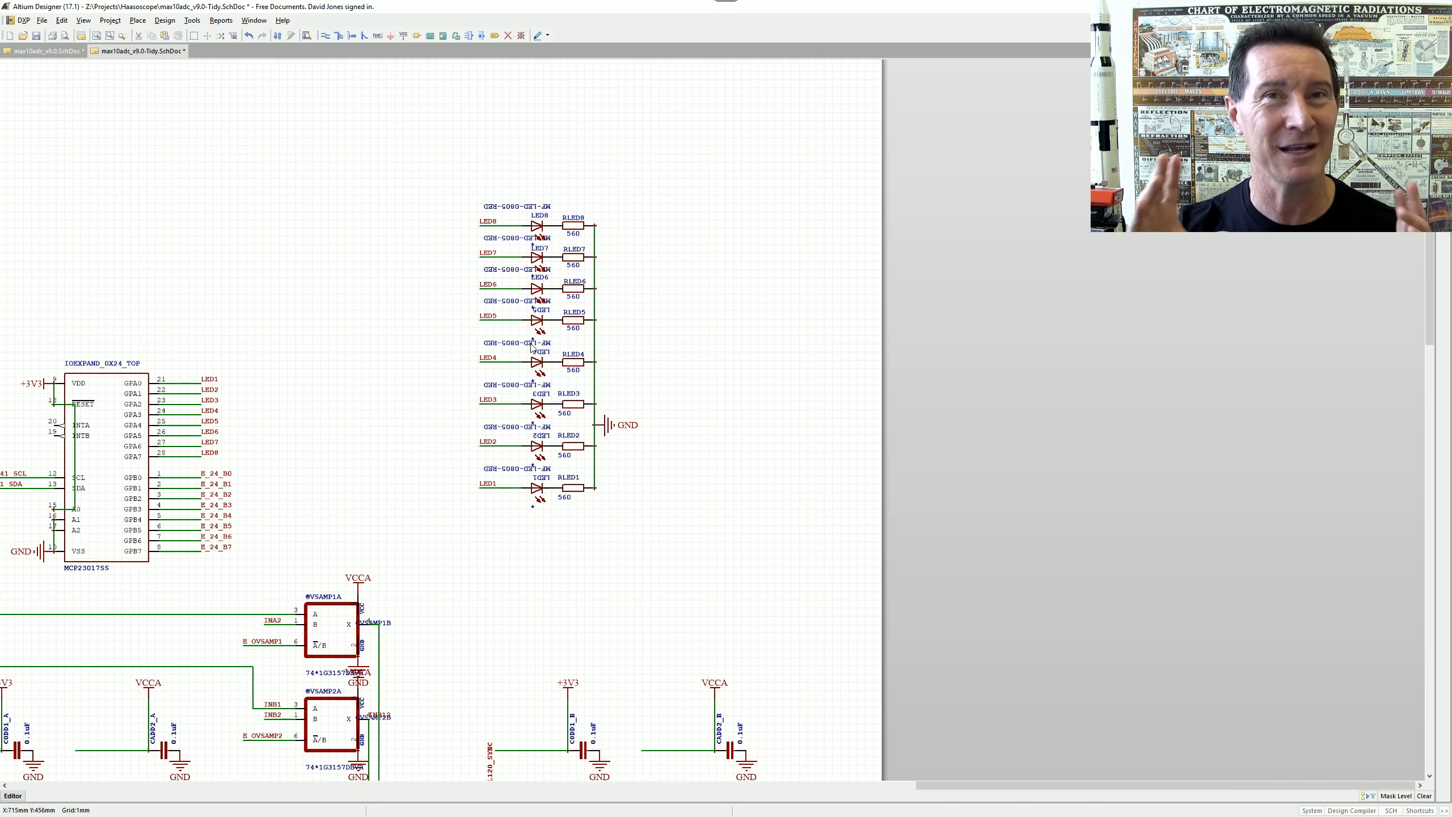
ctrl+scroll(523, 320, up, 3)
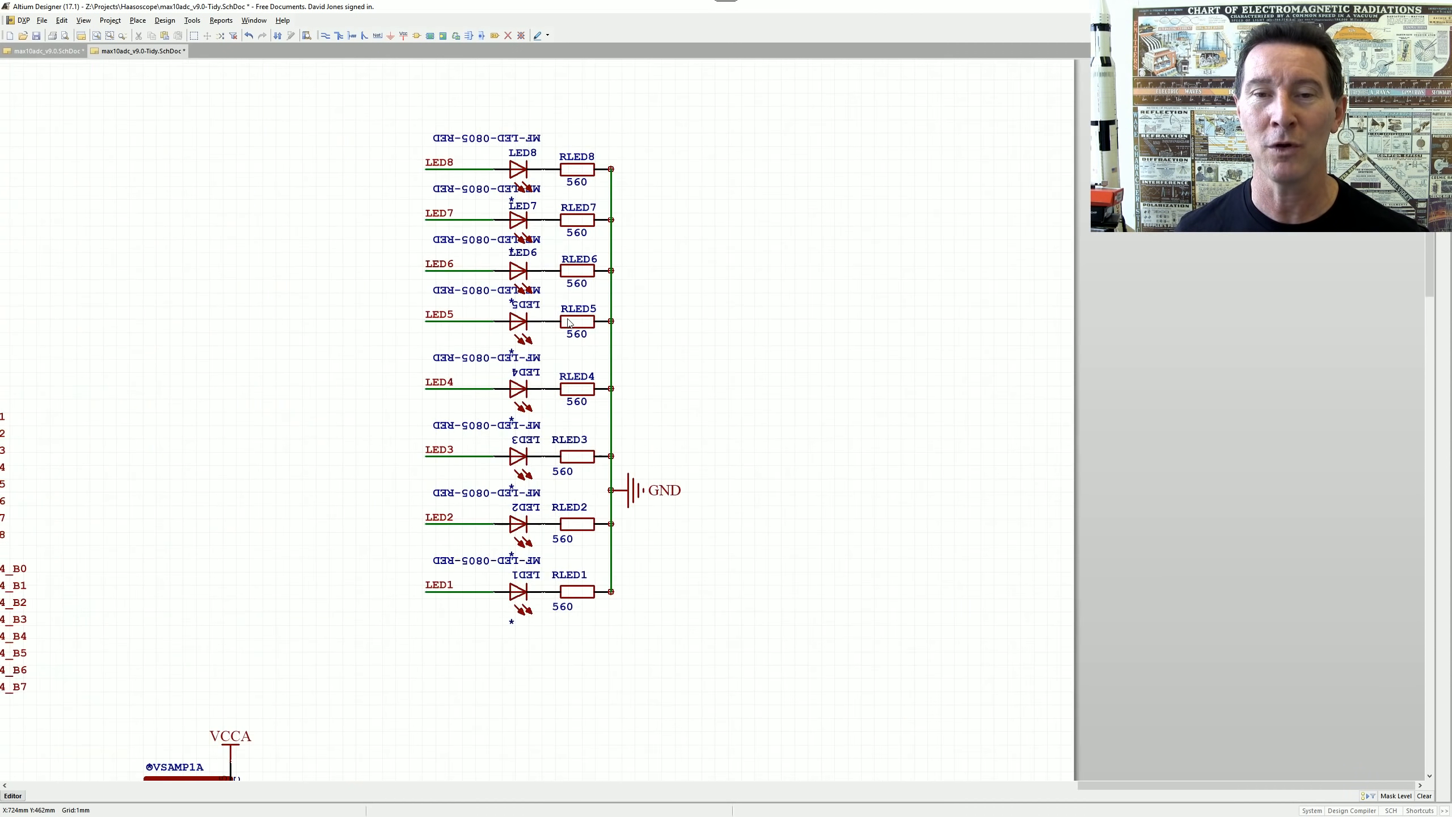
ctrl+scroll(582, 372, up, 2)
ctrl+scroll(615, 237, down, 4)
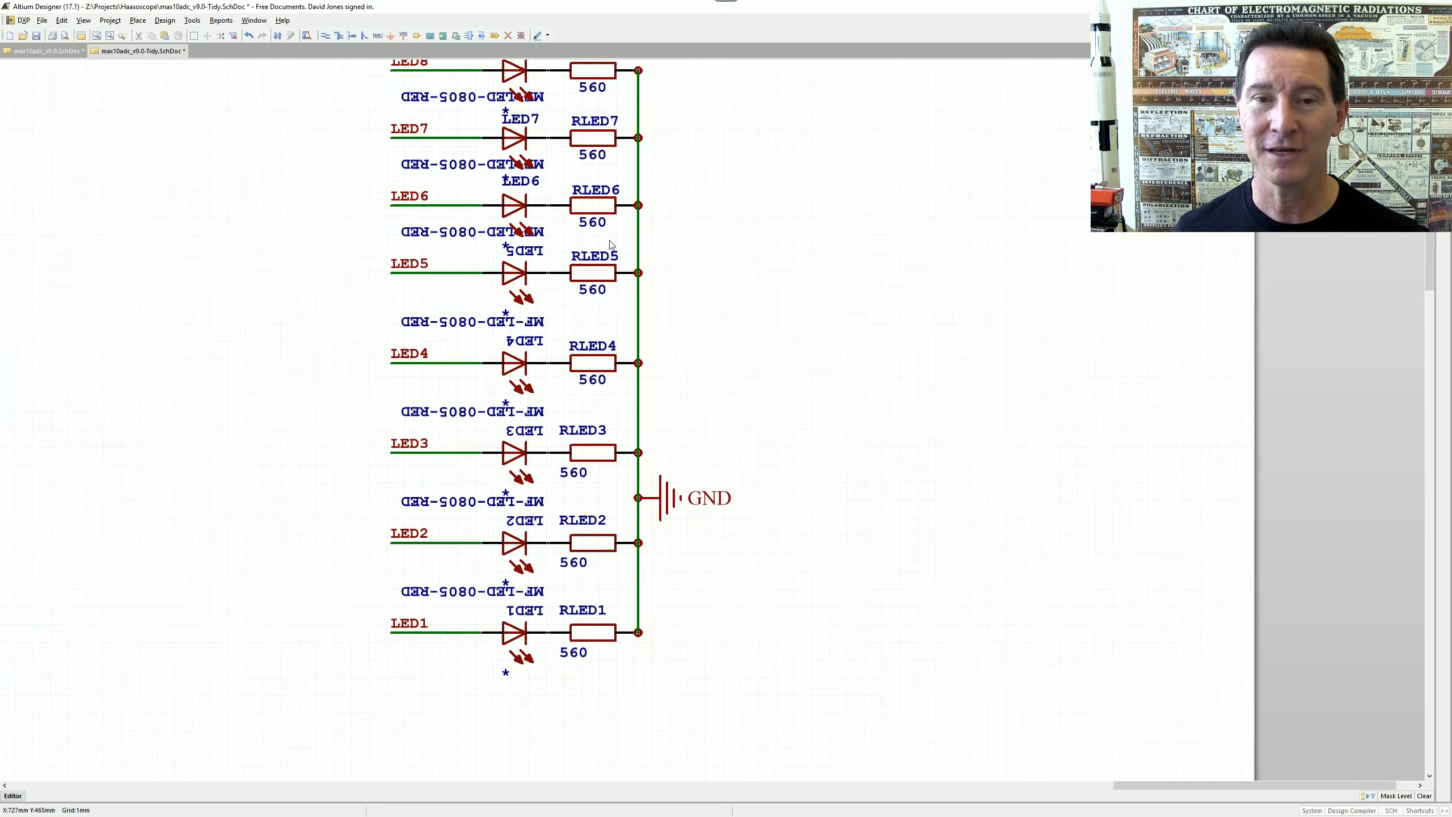
- Align the selected LEDs, resistors, net labels and wires of the LED bank to the grid
ctrl+scroll(599, 243, up, 1)
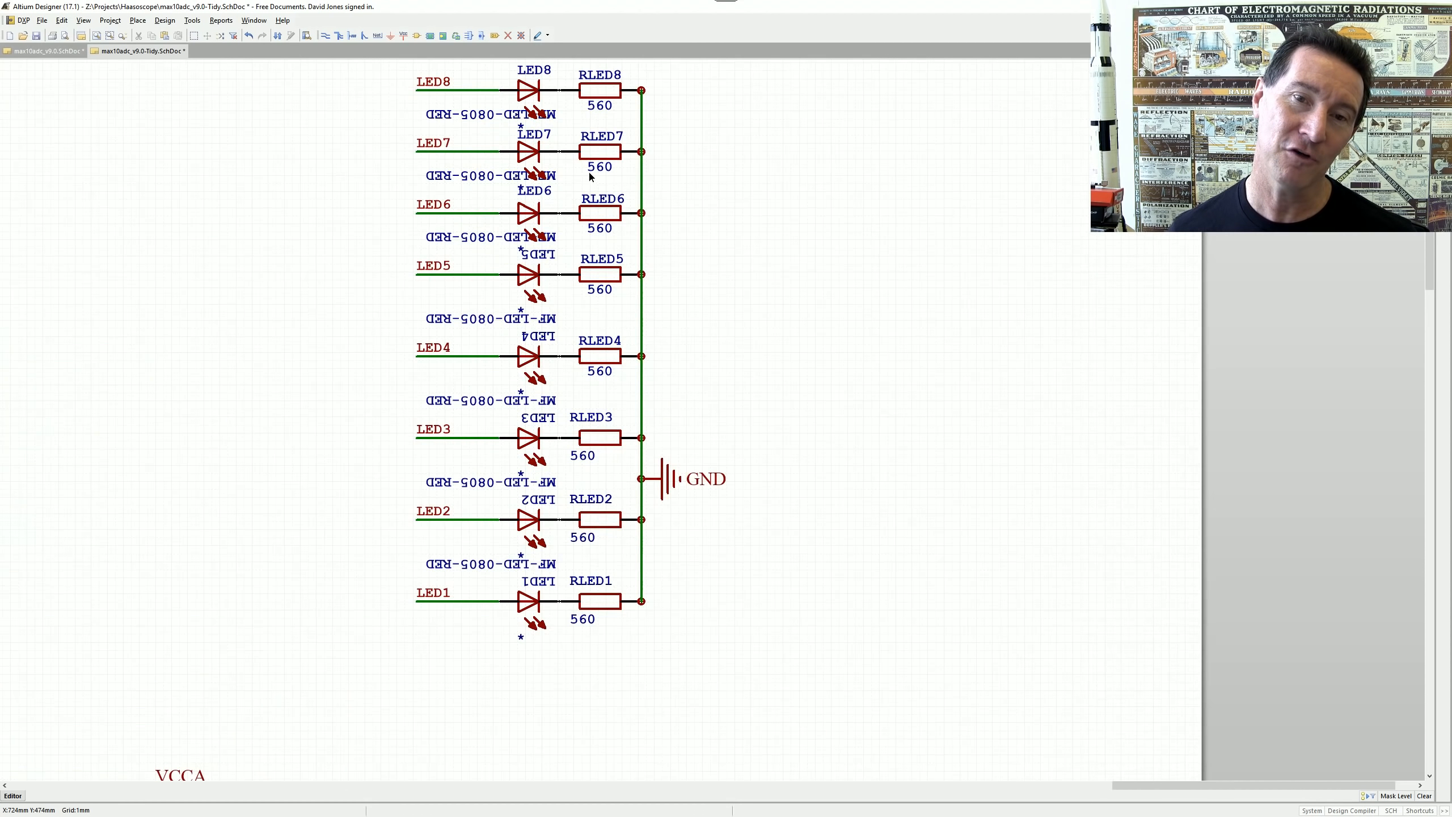
right_drag(589, 172, 612, 247)
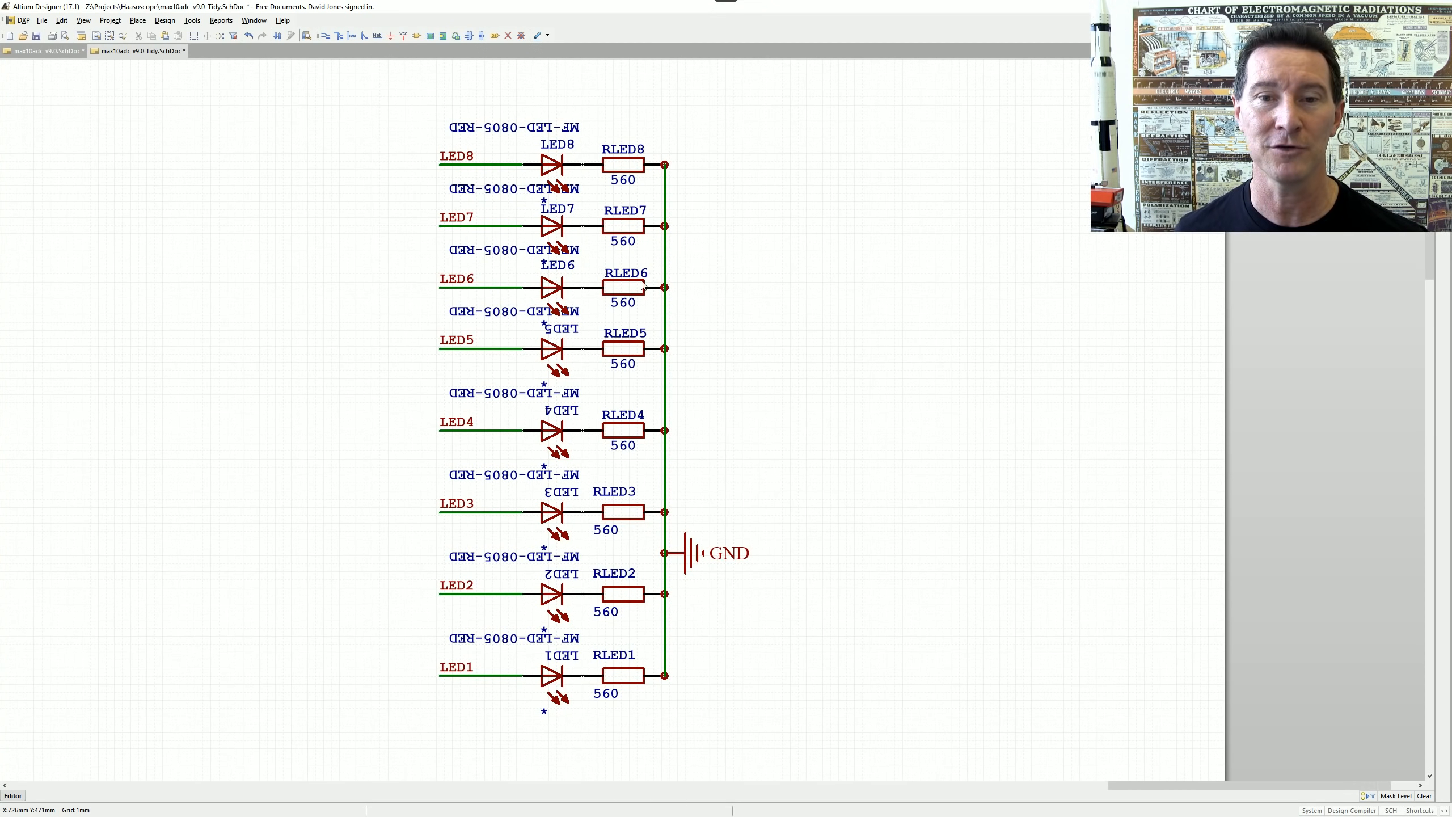
right_click(771, 325)
mouse_move(826, 407)
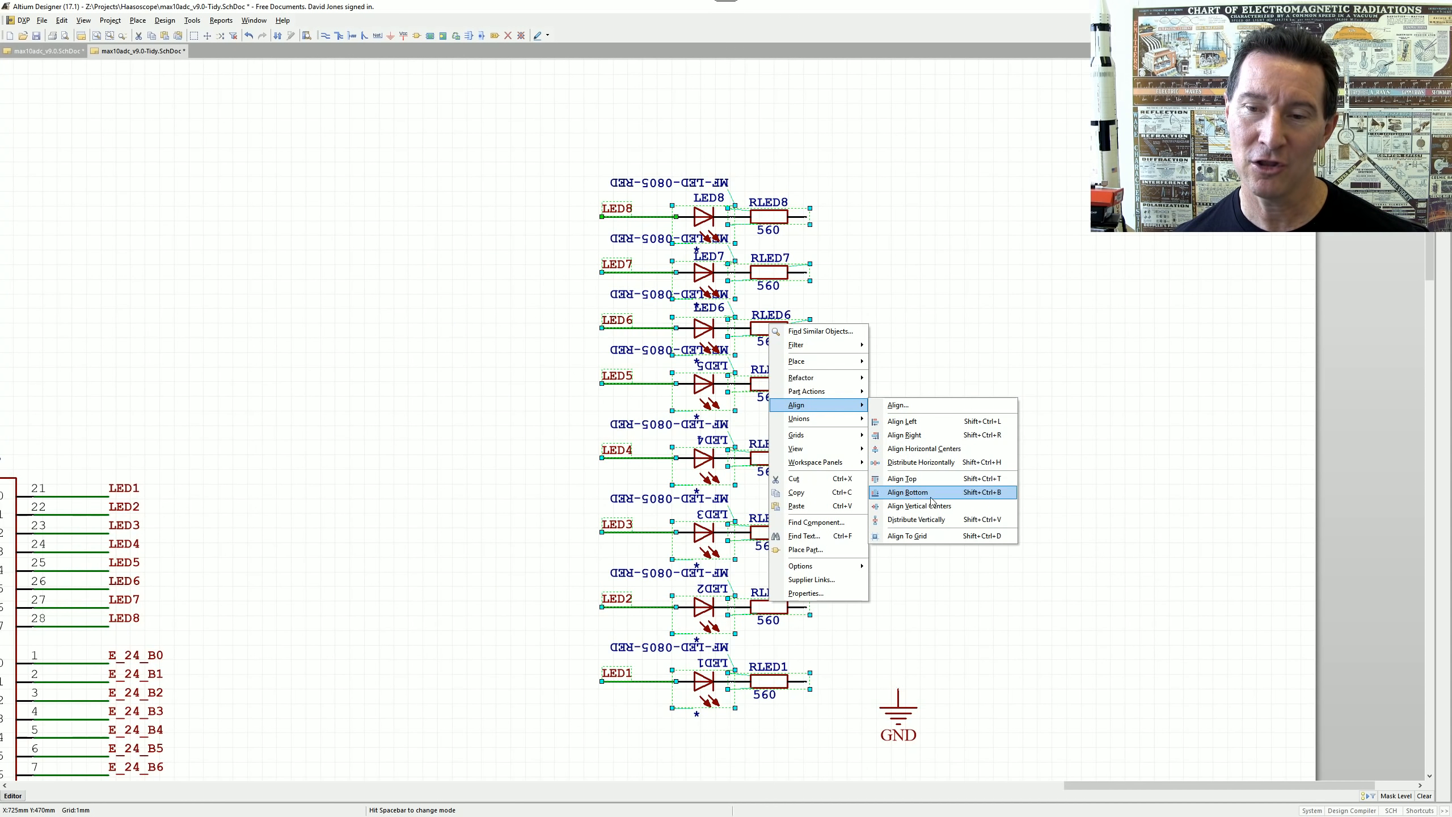
click(939, 541)
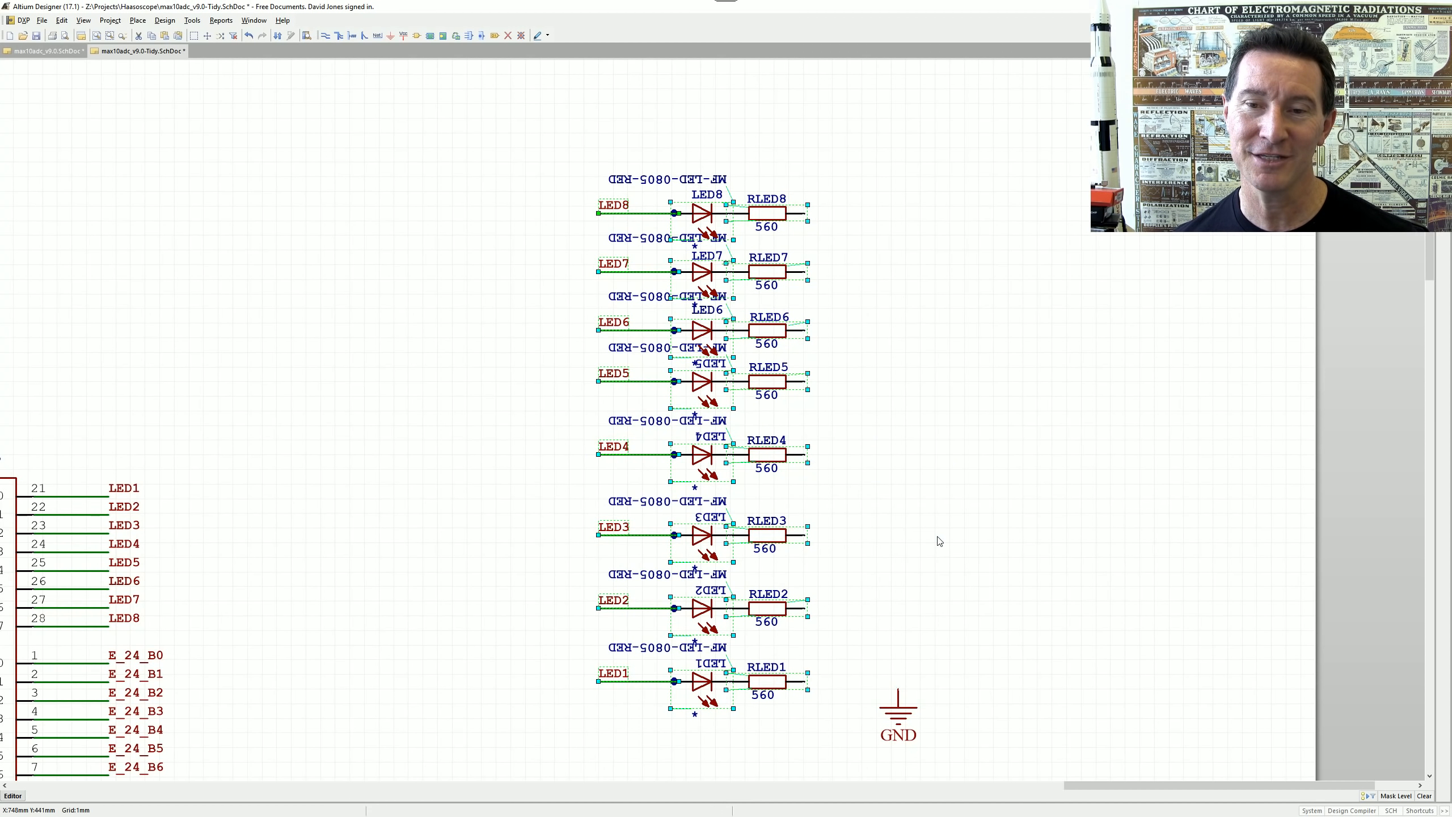
key(ctrl+z)
key(ctrl+z)
key(ctrl+y)
key(ctrl+y)
- Move the GND symbol onto the open pin end of resistor RLED1
ctrl+scroll(871, 607, up, 3)
ctrl+scroll(871, 606, up, 1)
scroll(853, 659, down, 3)
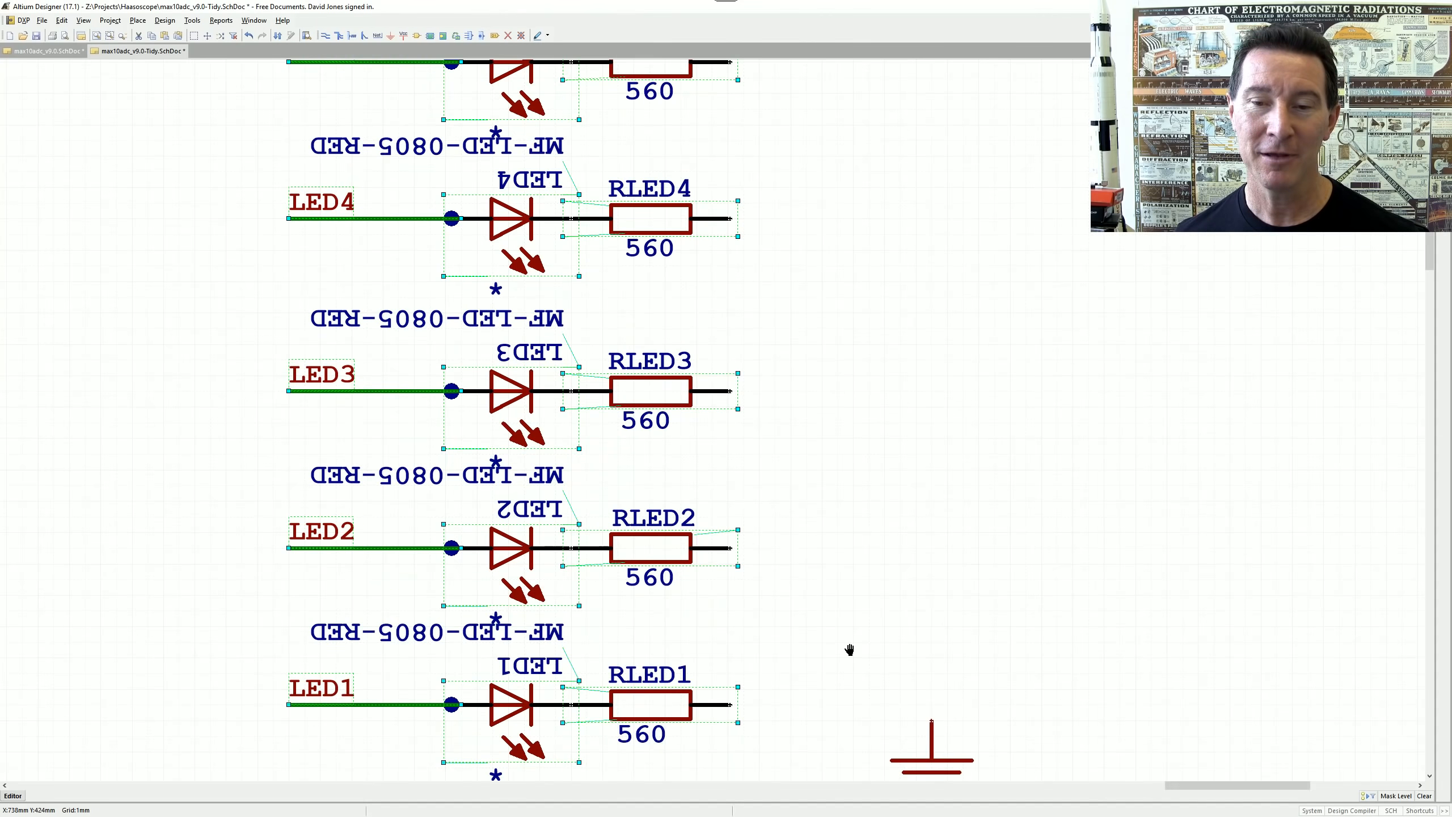
drag(963, 645, 765, 576)
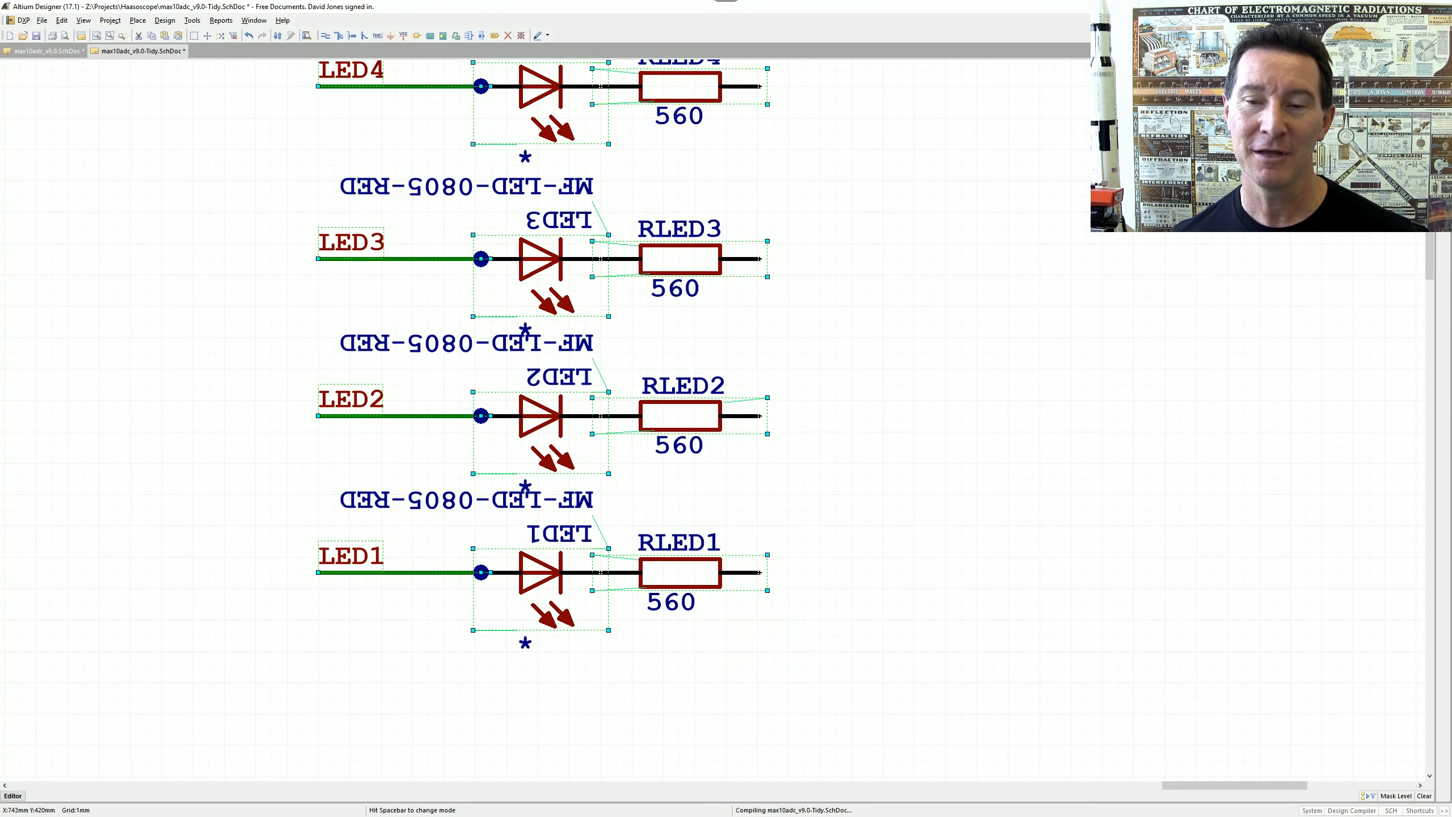
ctrl+scroll(776, 547, up, 2)
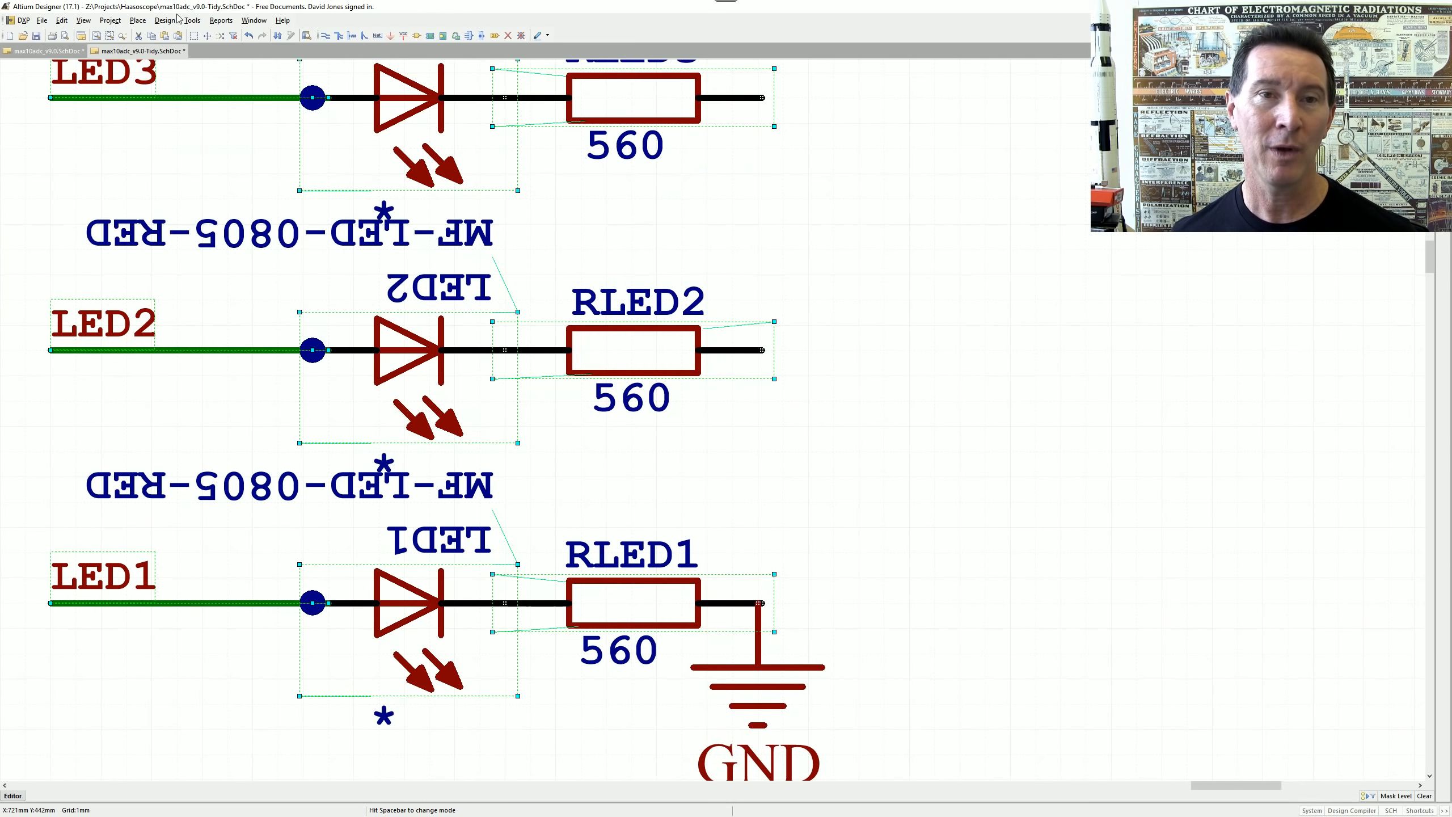
- Try to start a wire from the open pin end of RLED1 at the GND symbol
click(325, 35)
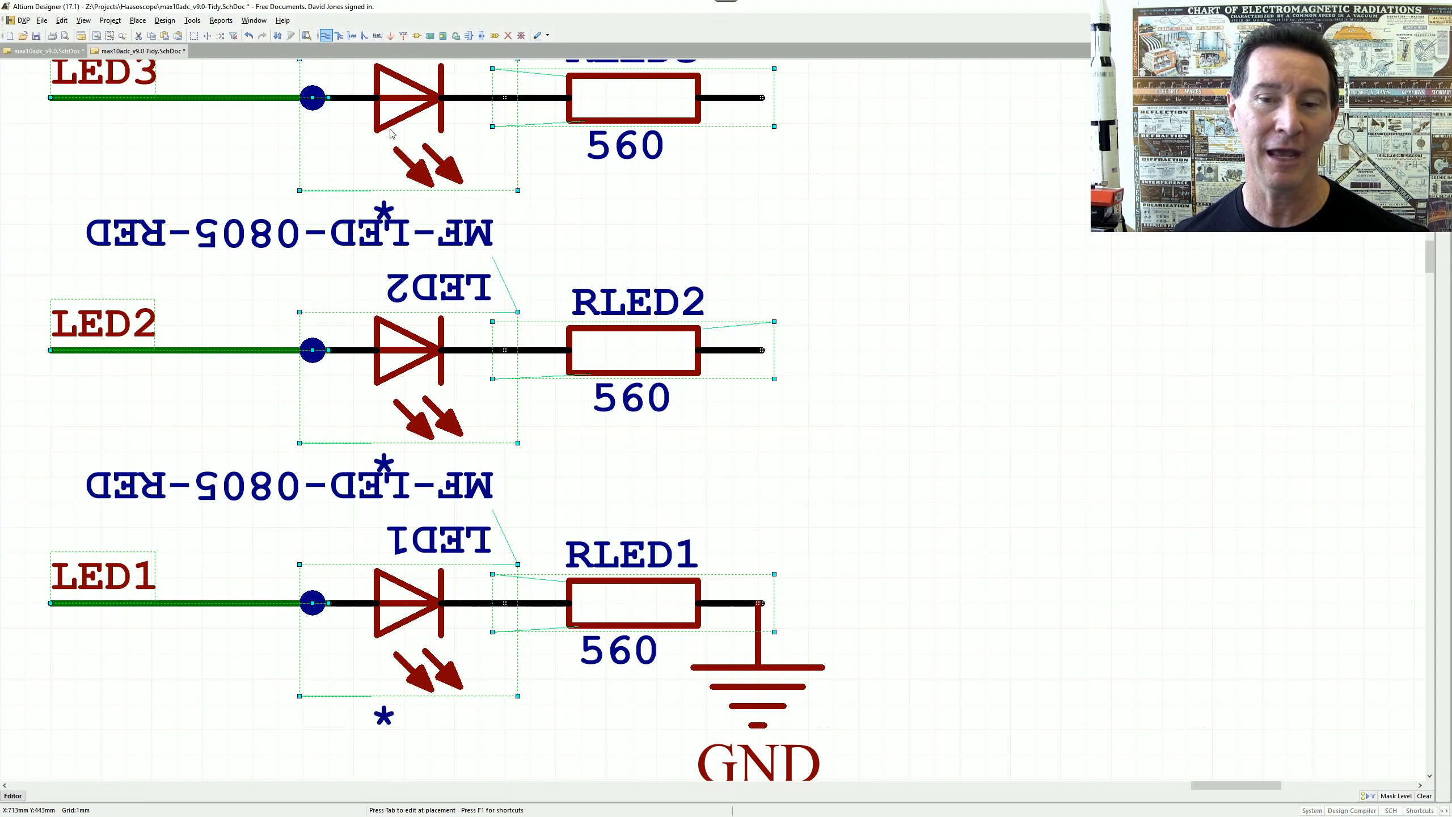
click(766, 607)
key(Escape)
key(Escape)
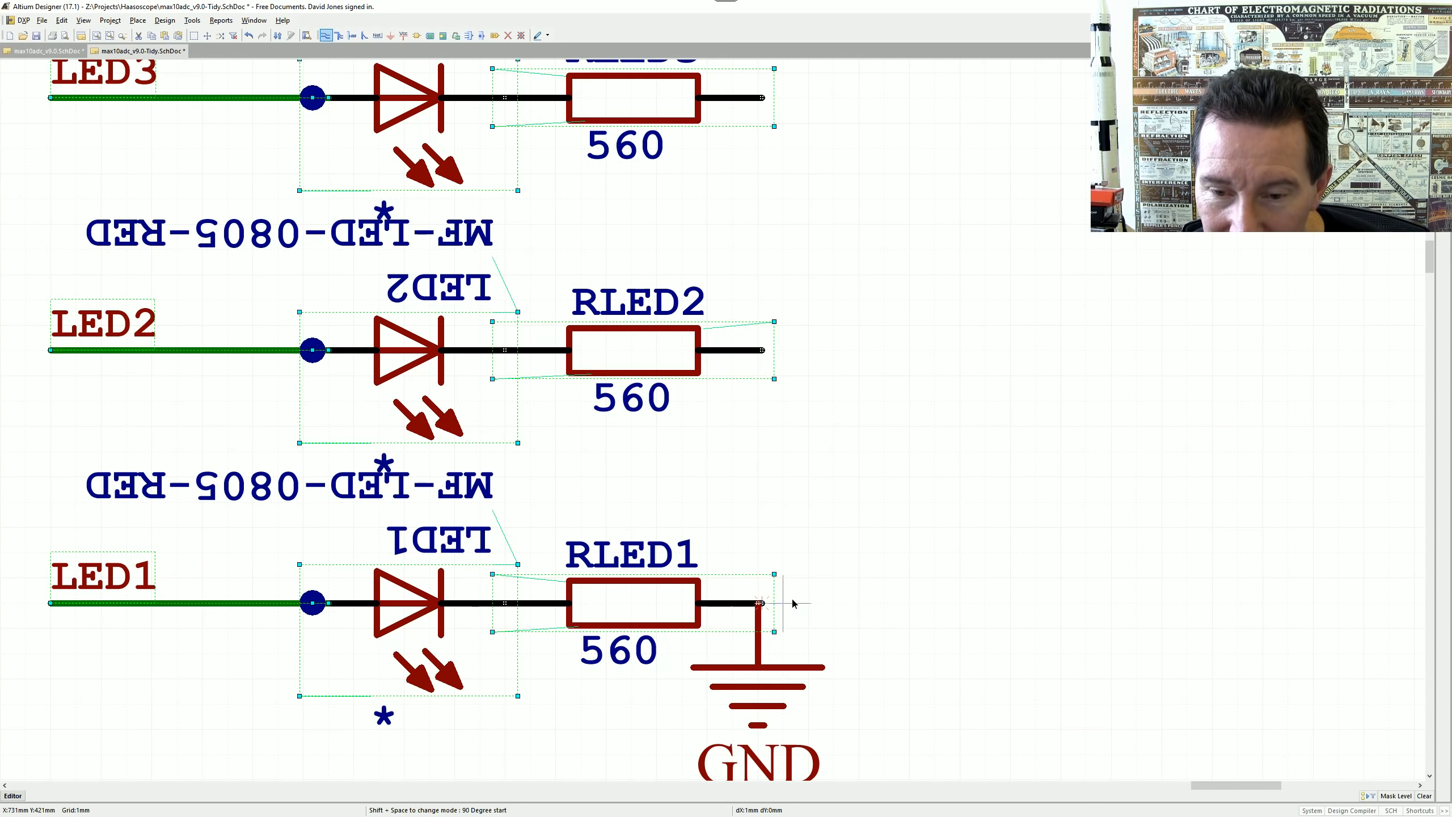
key(p)
key(w)
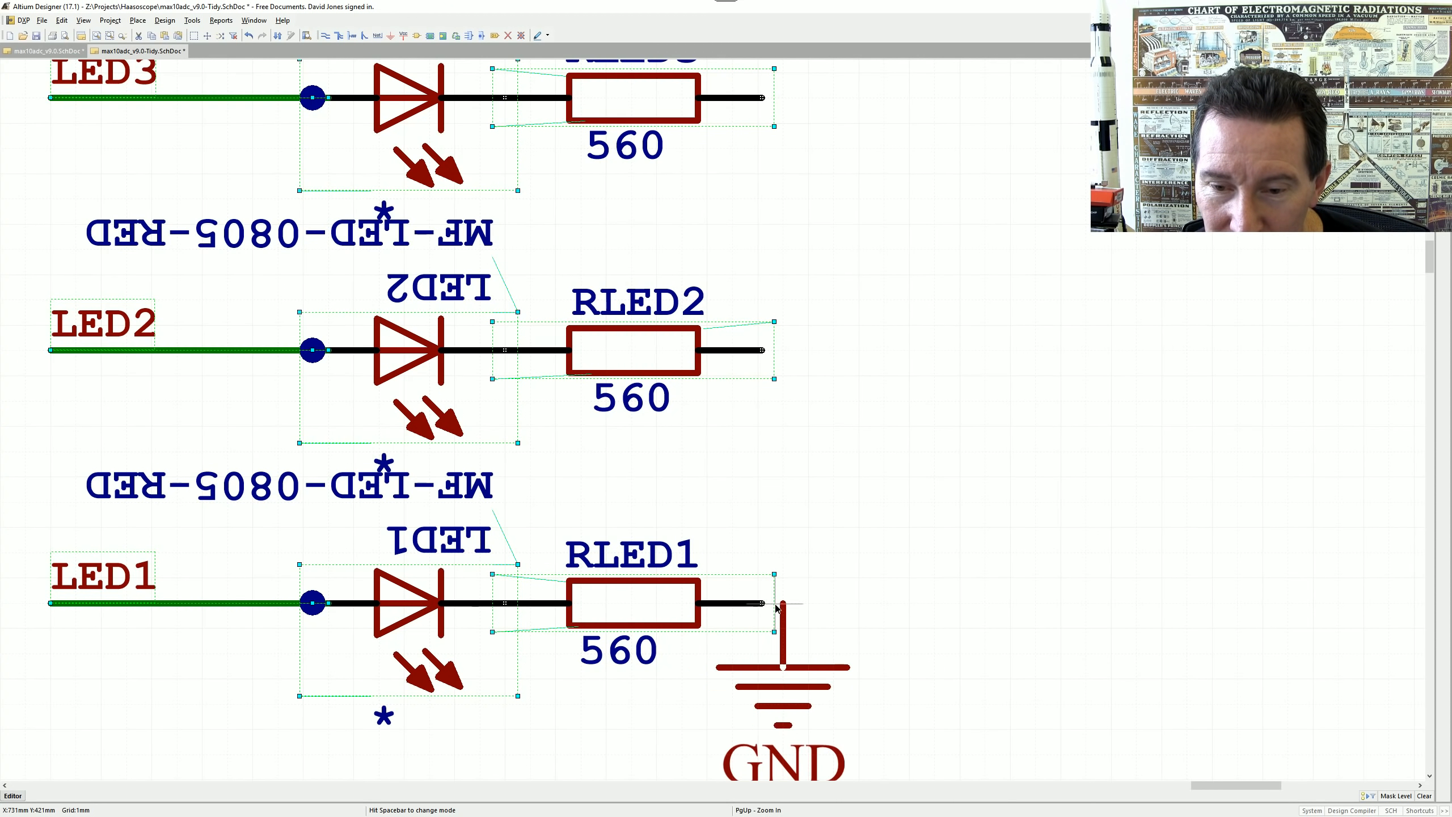
- Examine closely how the GND symbol meets RLED1's pin end, and survey the whole sheet around the FPGA and IC1
key(End)
key(End)
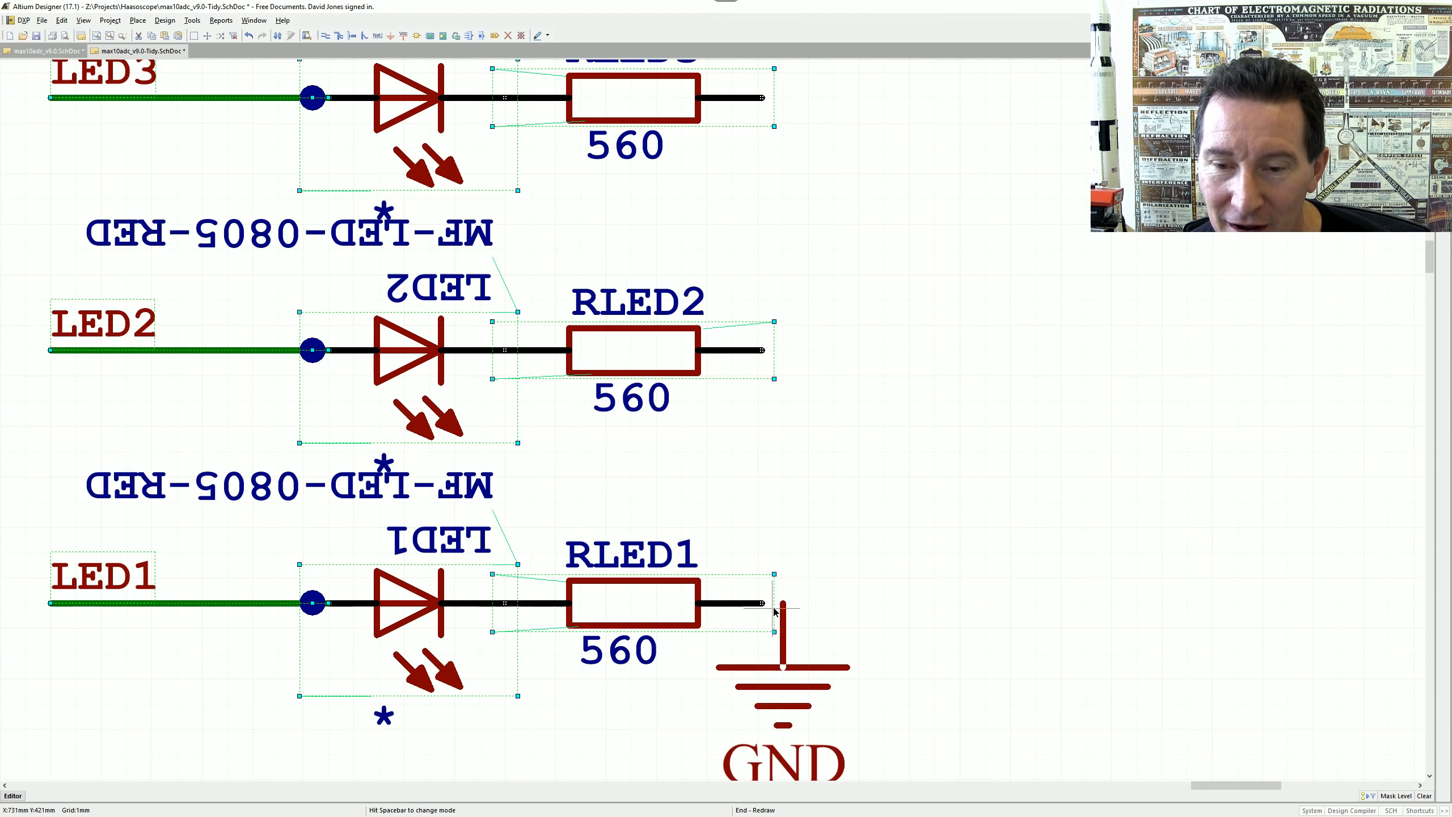
ctrl+scroll(763, 611, up, 5)
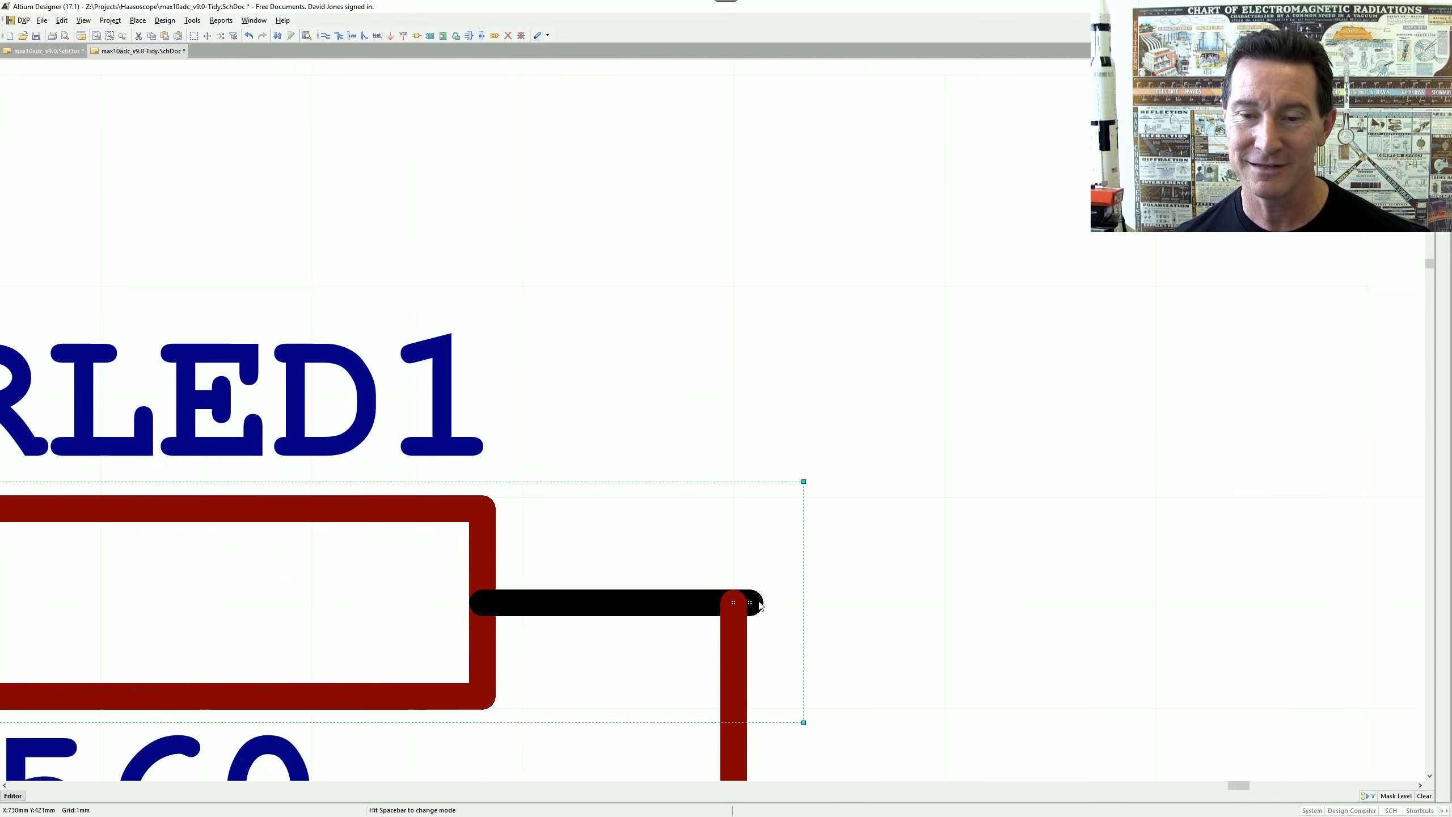
ctrl+scroll(761, 604, down, 4)
ctrl+scroll(766, 603, up, 2)
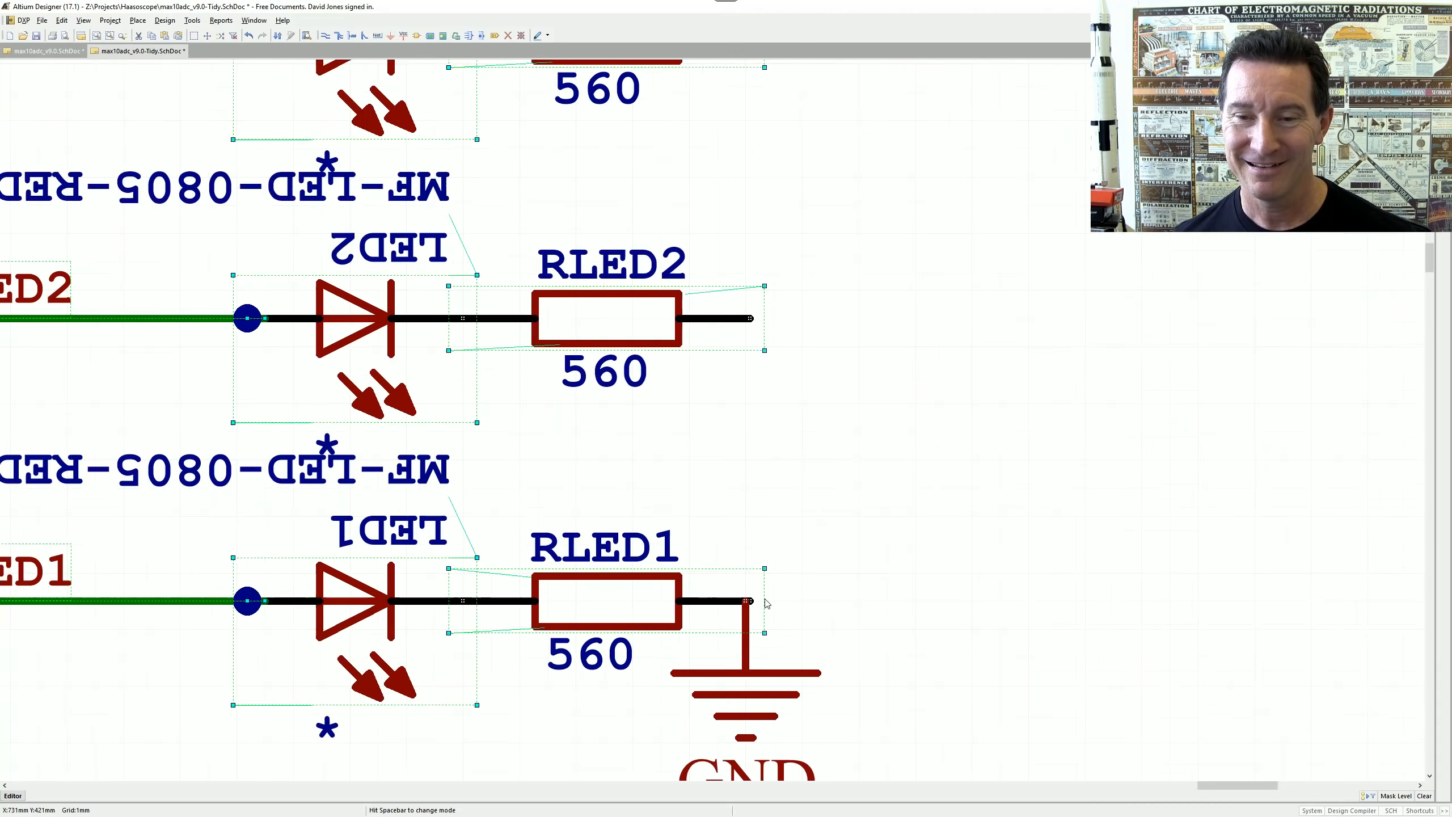
ctrl+scroll(766, 601, down, 3)
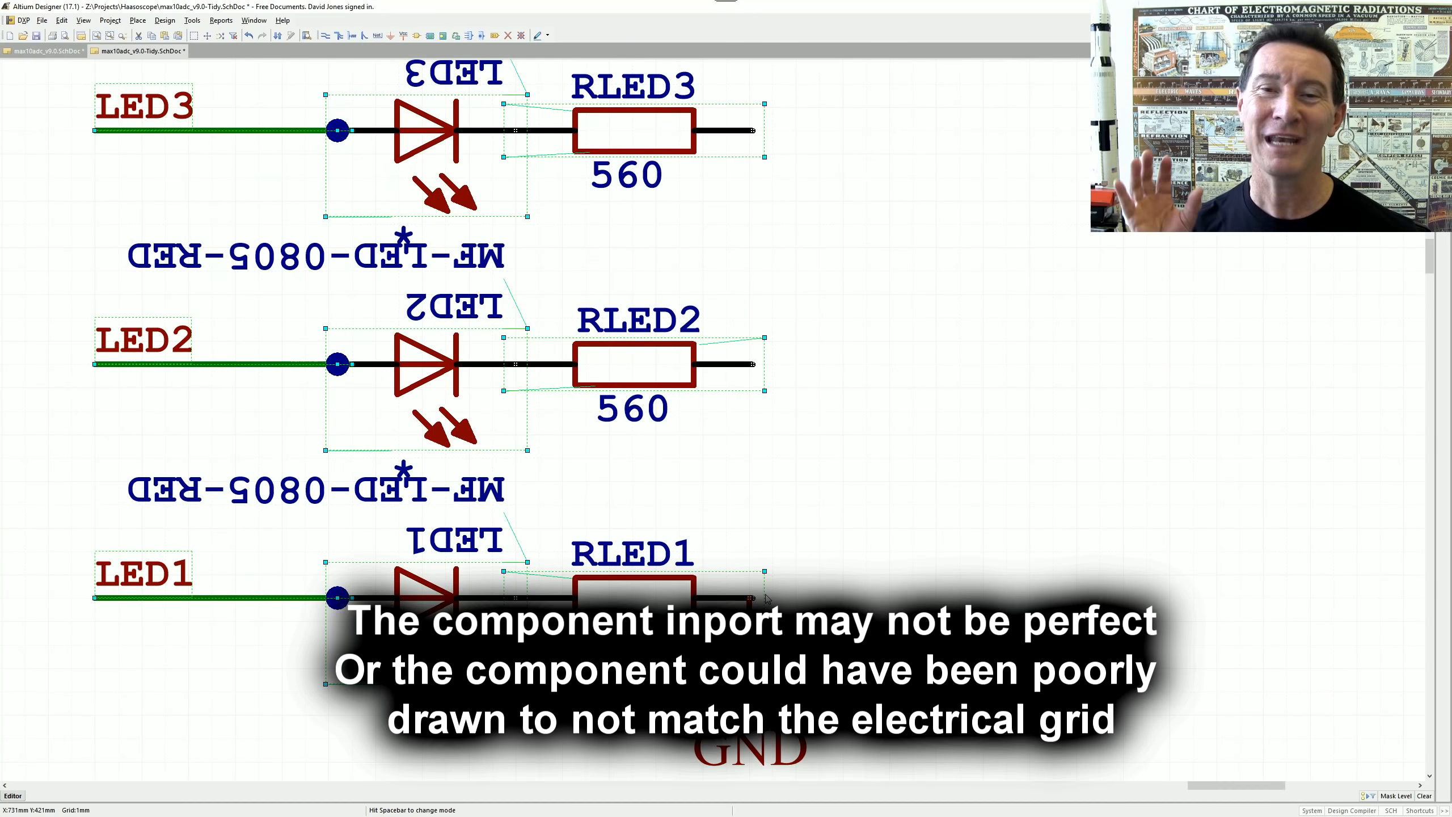
ctrl+scroll(766, 598, down, 3)
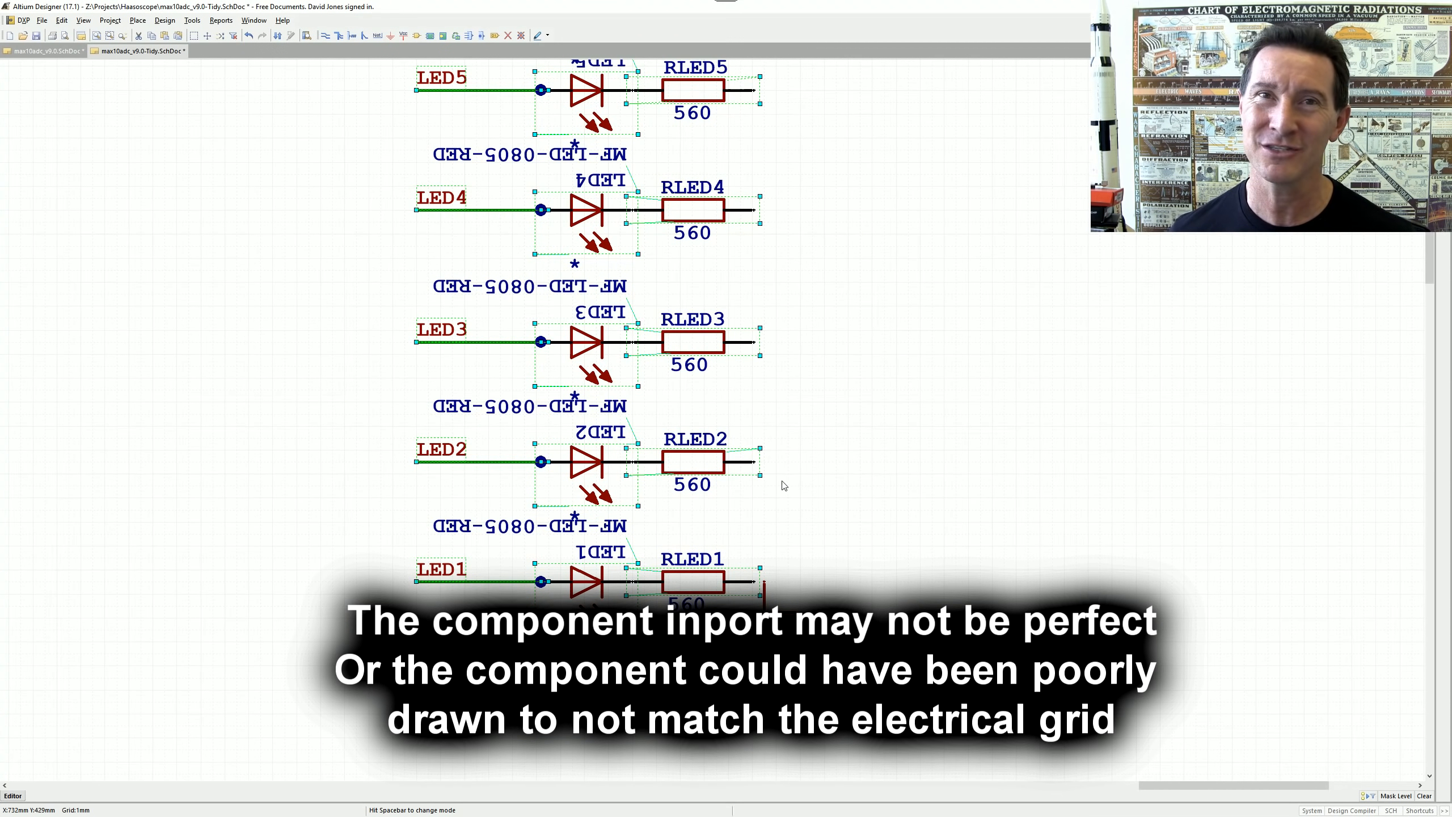
key(Page_Down)
key(Page_Down)
key(Page_Down)
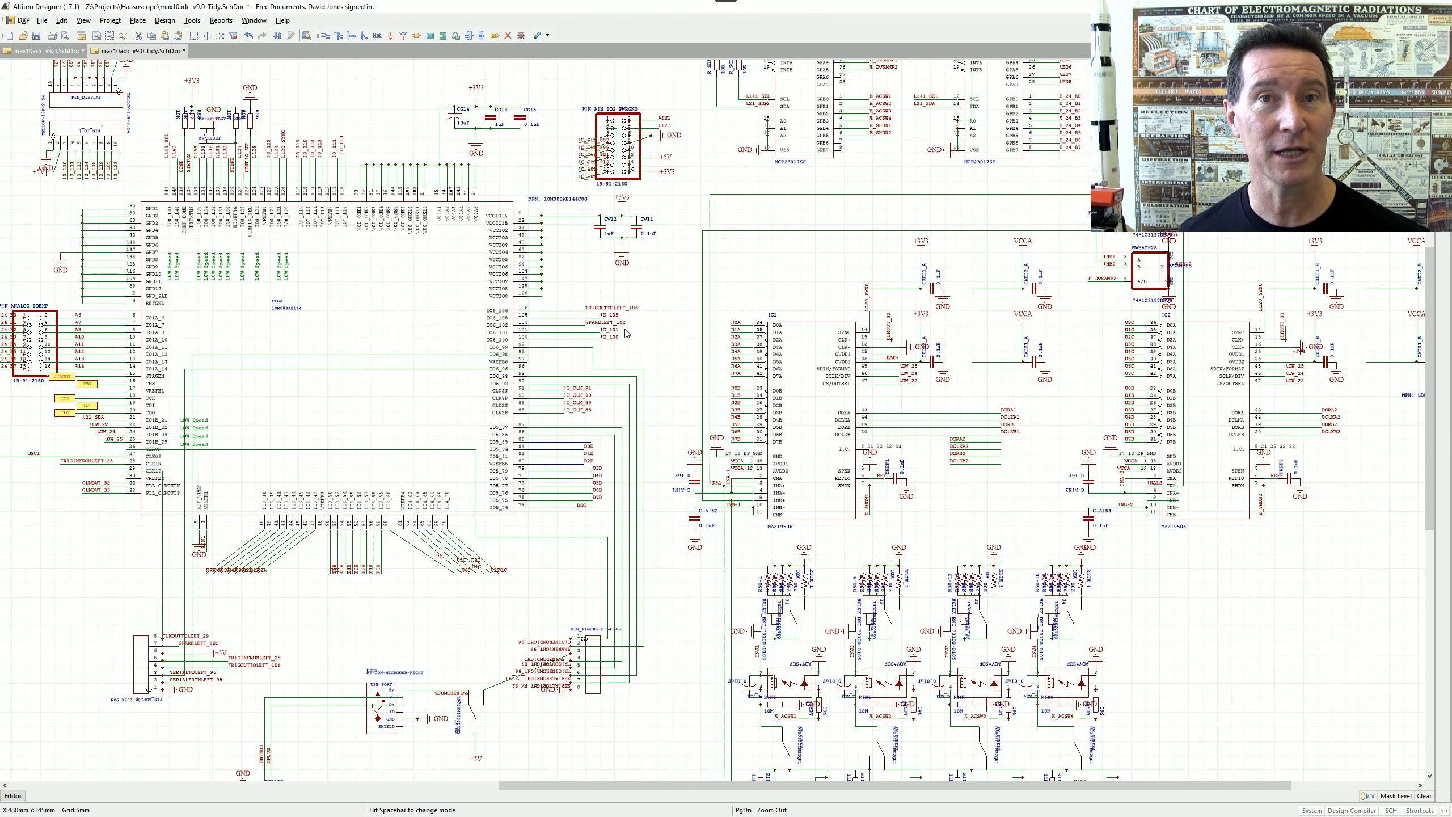
ctrl+scroll(646, 359, up, 2)
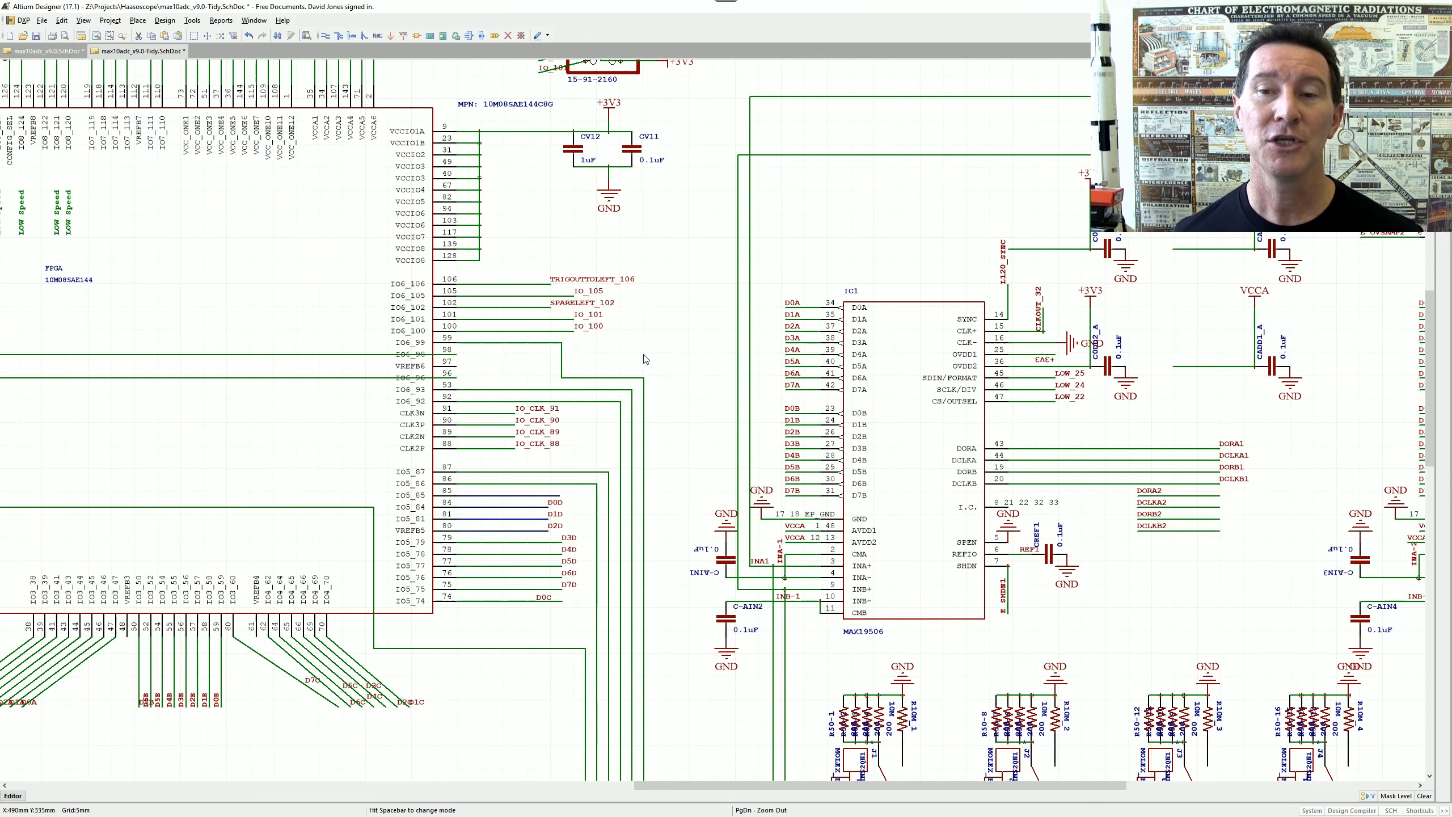
ctrl+scroll(646, 359, up, 1)
ctrl+scroll(996, 459, up, 1)
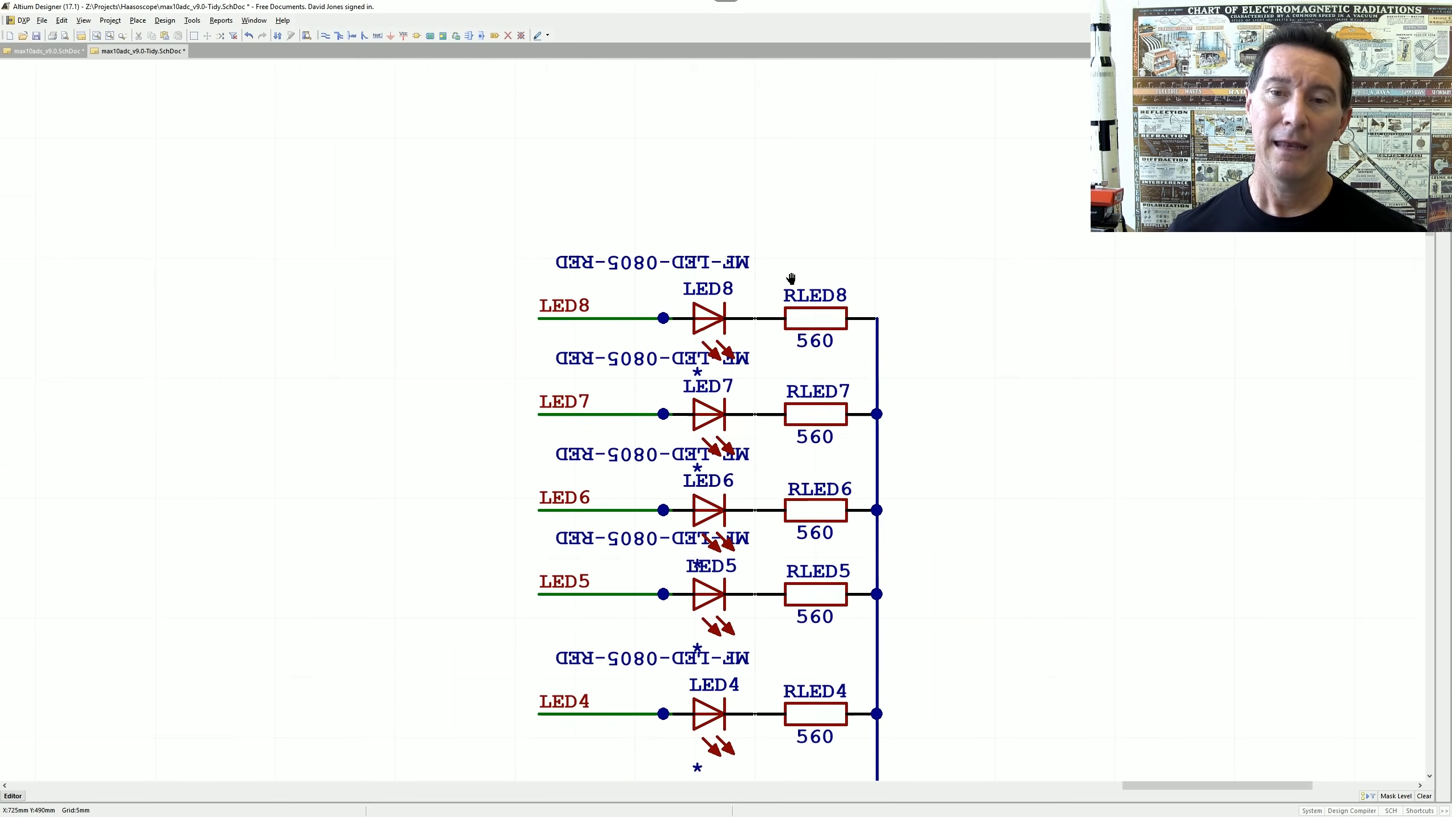
- Turn LED8's MF-LED-0805-RED comment upright and place it above the LED8 designator
ctrl+scroll(643, 301, up, 4)
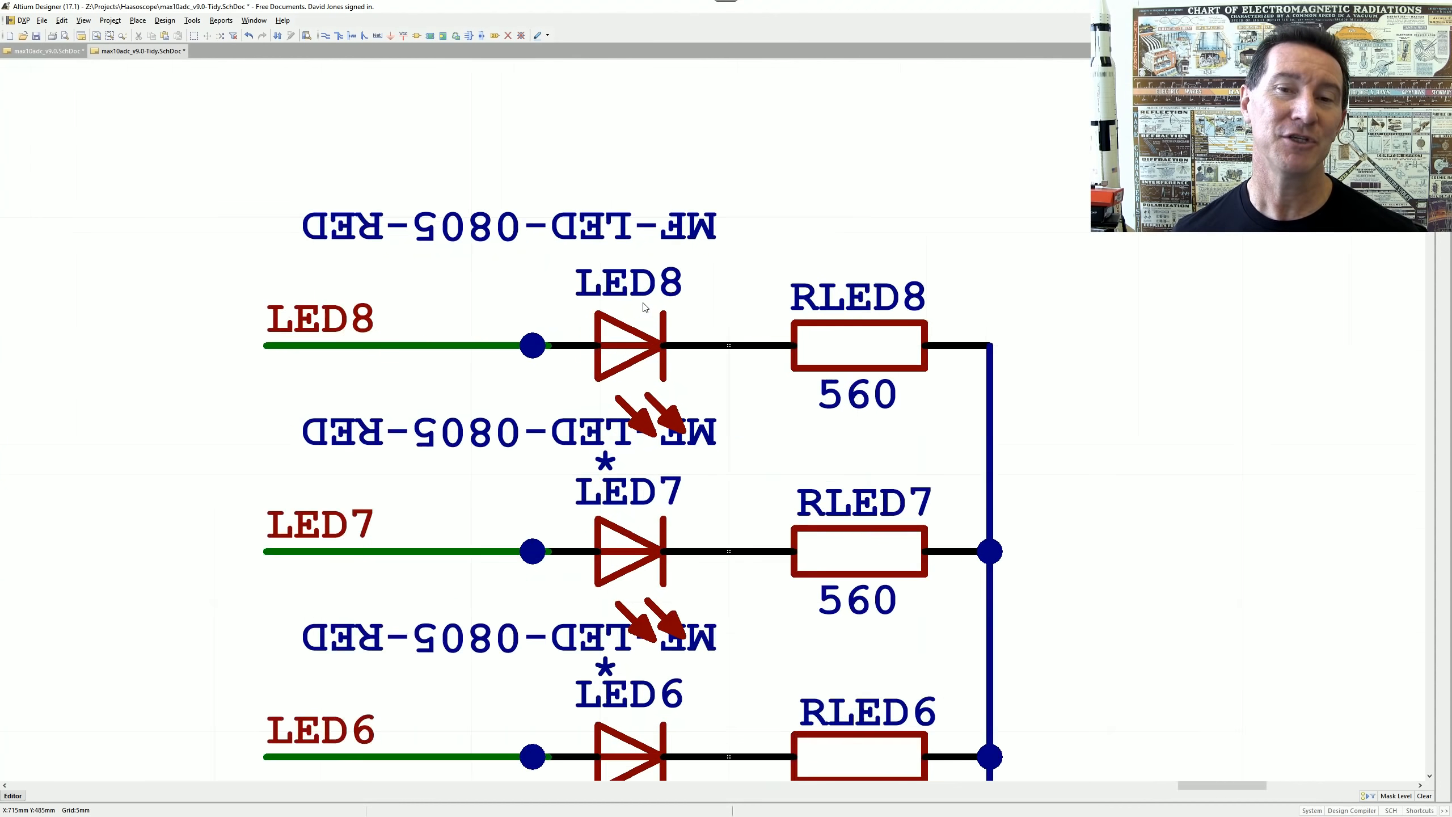
drag(499, 218, 632, 214)
key(g)
key(space)
key(space)
key(g)
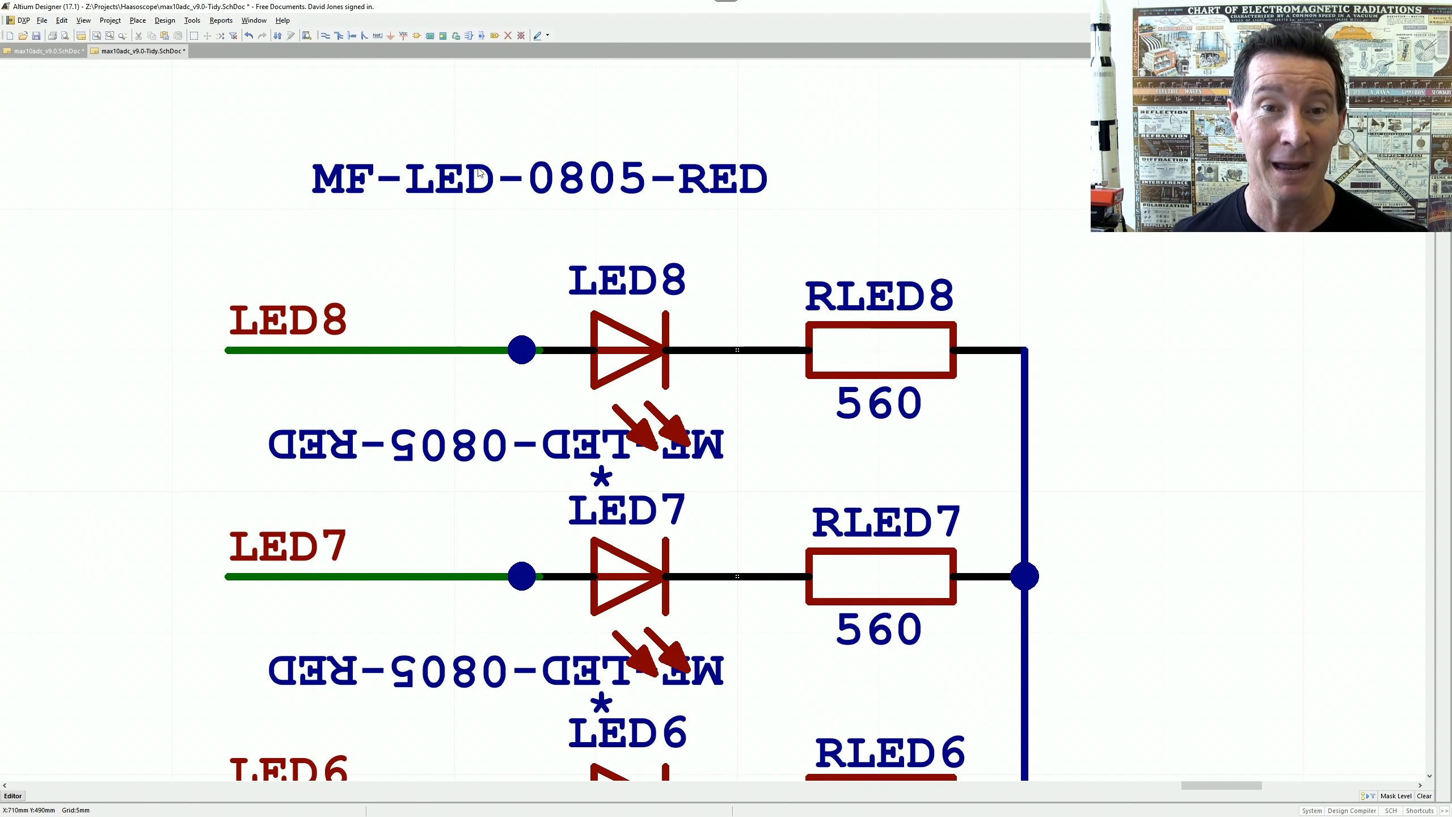
- Hide the value of LED8's MF-LED-0805-RED comment
double_click(537, 189)
click(714, 361)
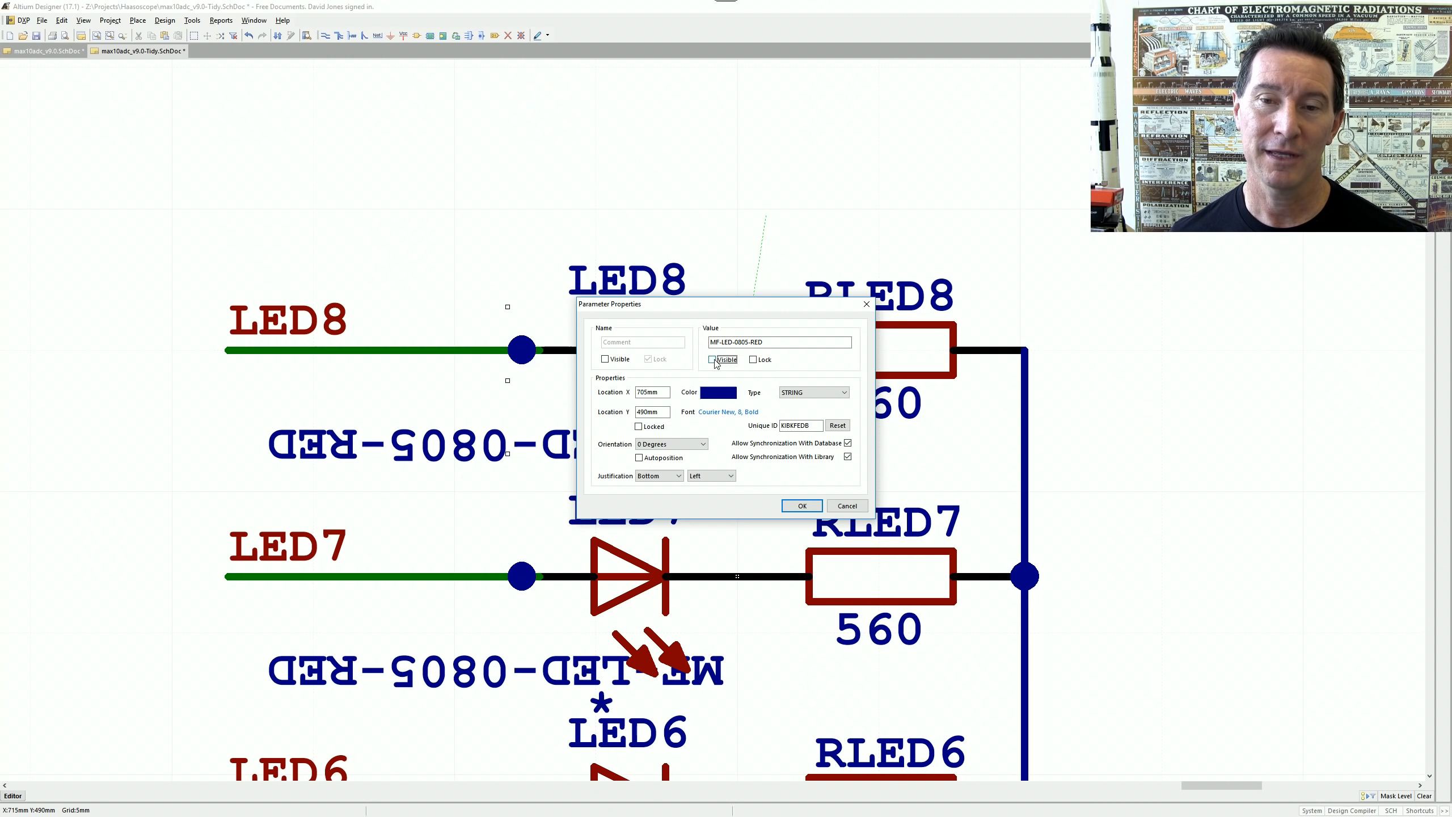
click(803, 505)
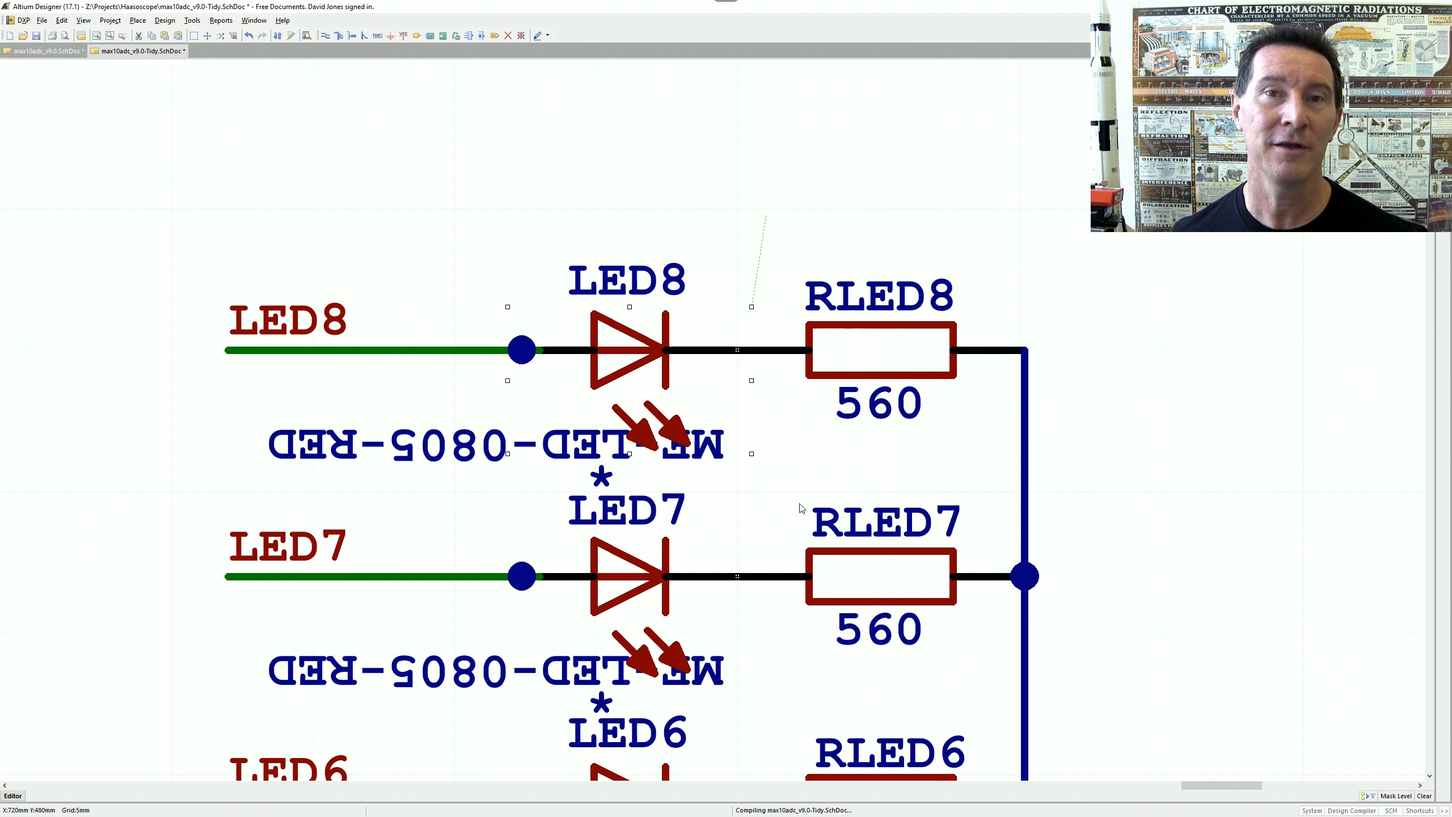
- Hide the MF-LED-0805-RED comment value of LED7 as well
mouse_move(563, 442)
right_down()
mouse_move(571, 323)
mouse_move(533, 444)
right_up()
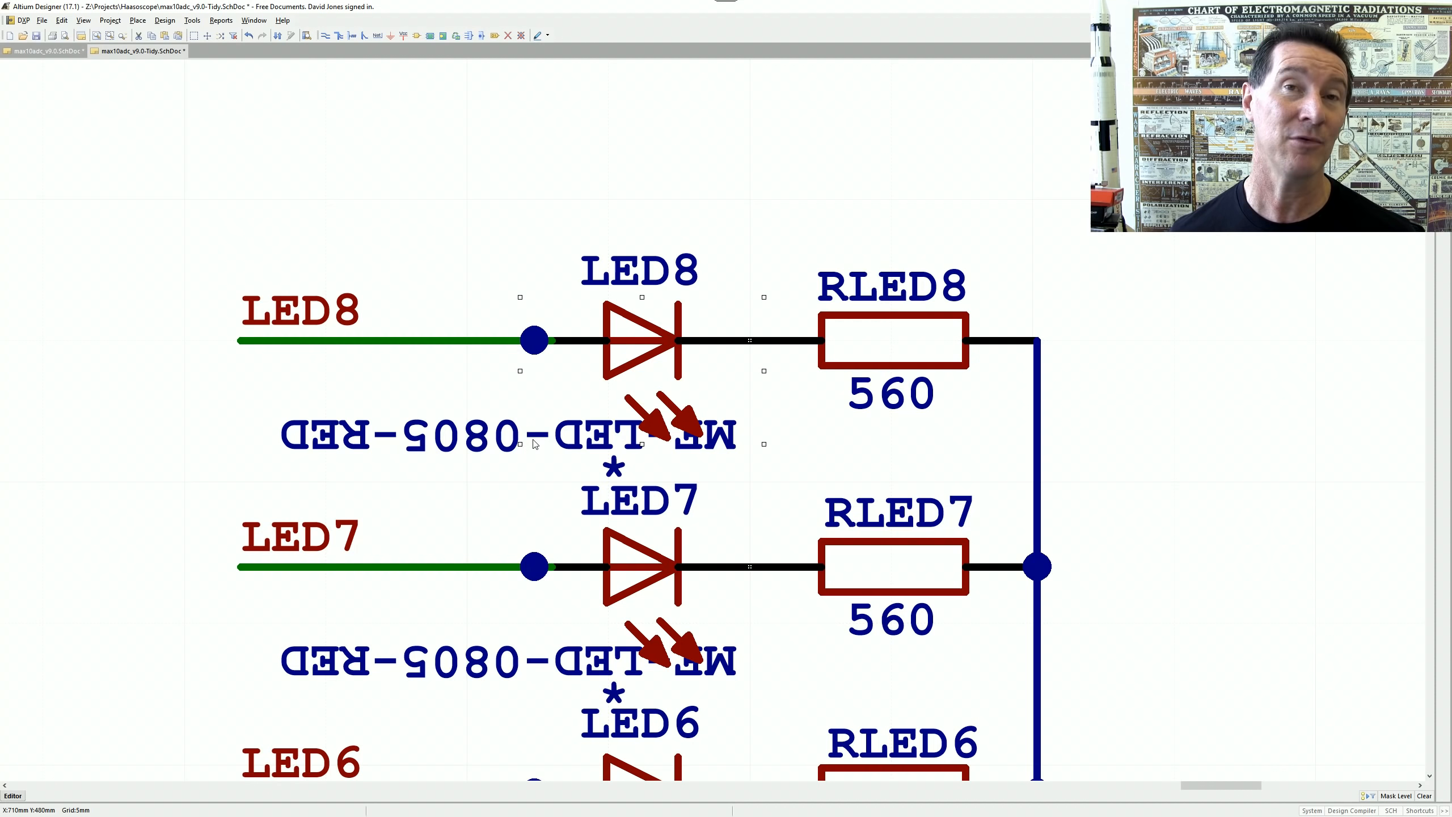
ctrl+scroll(496, 346, down, 3)
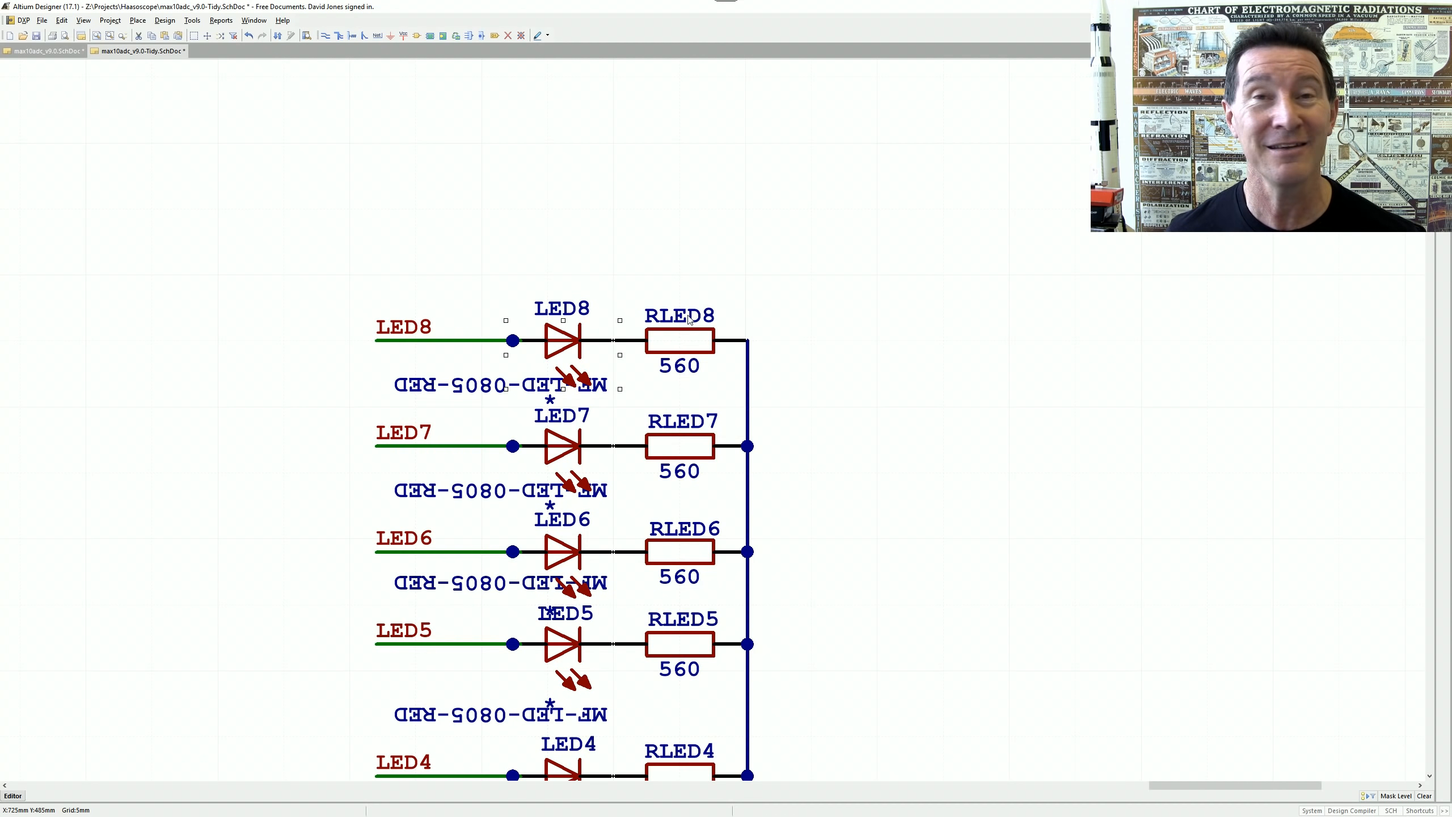
ctrl+scroll(455, 461, up, 2)
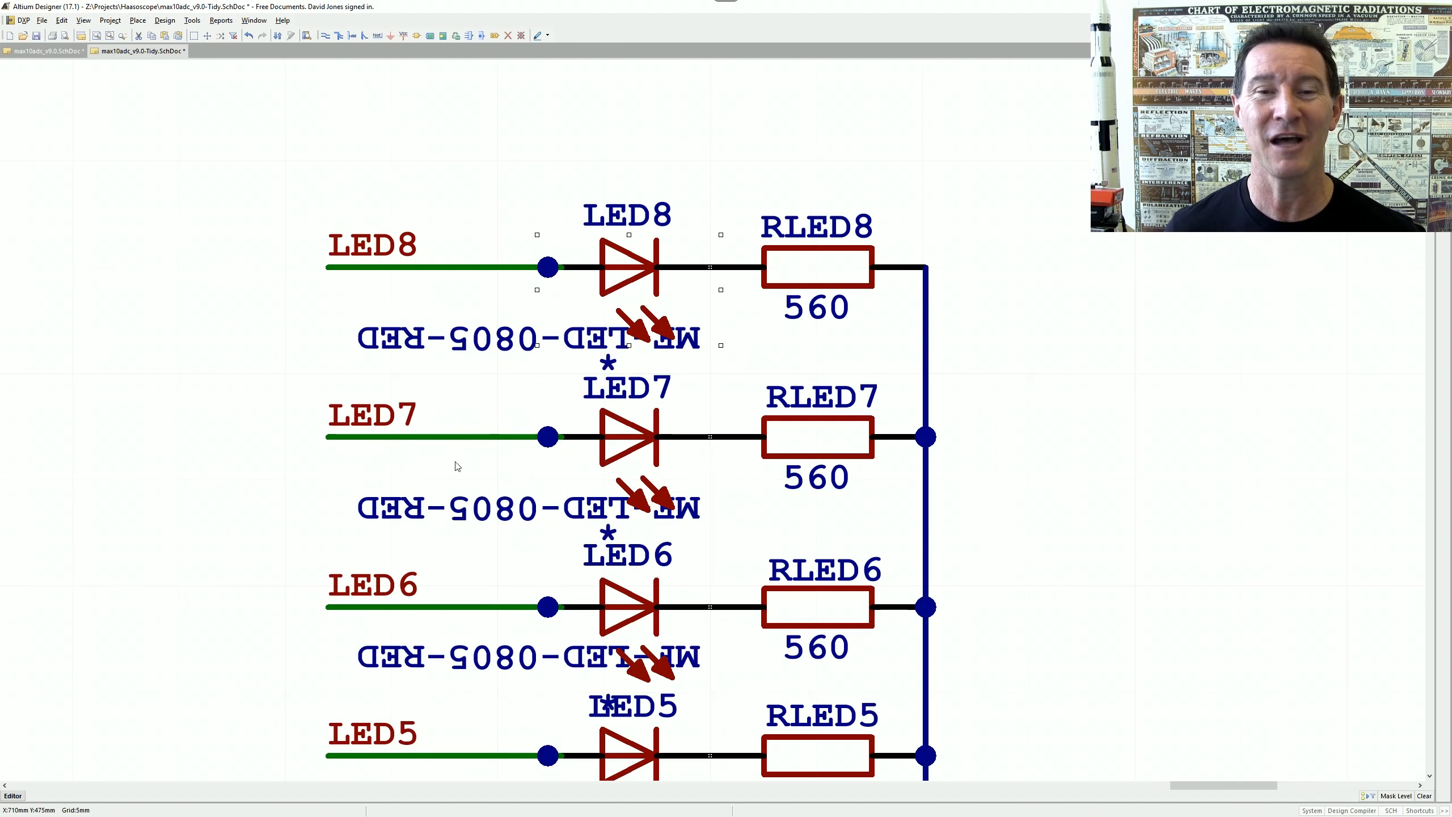
double_click(564, 388)
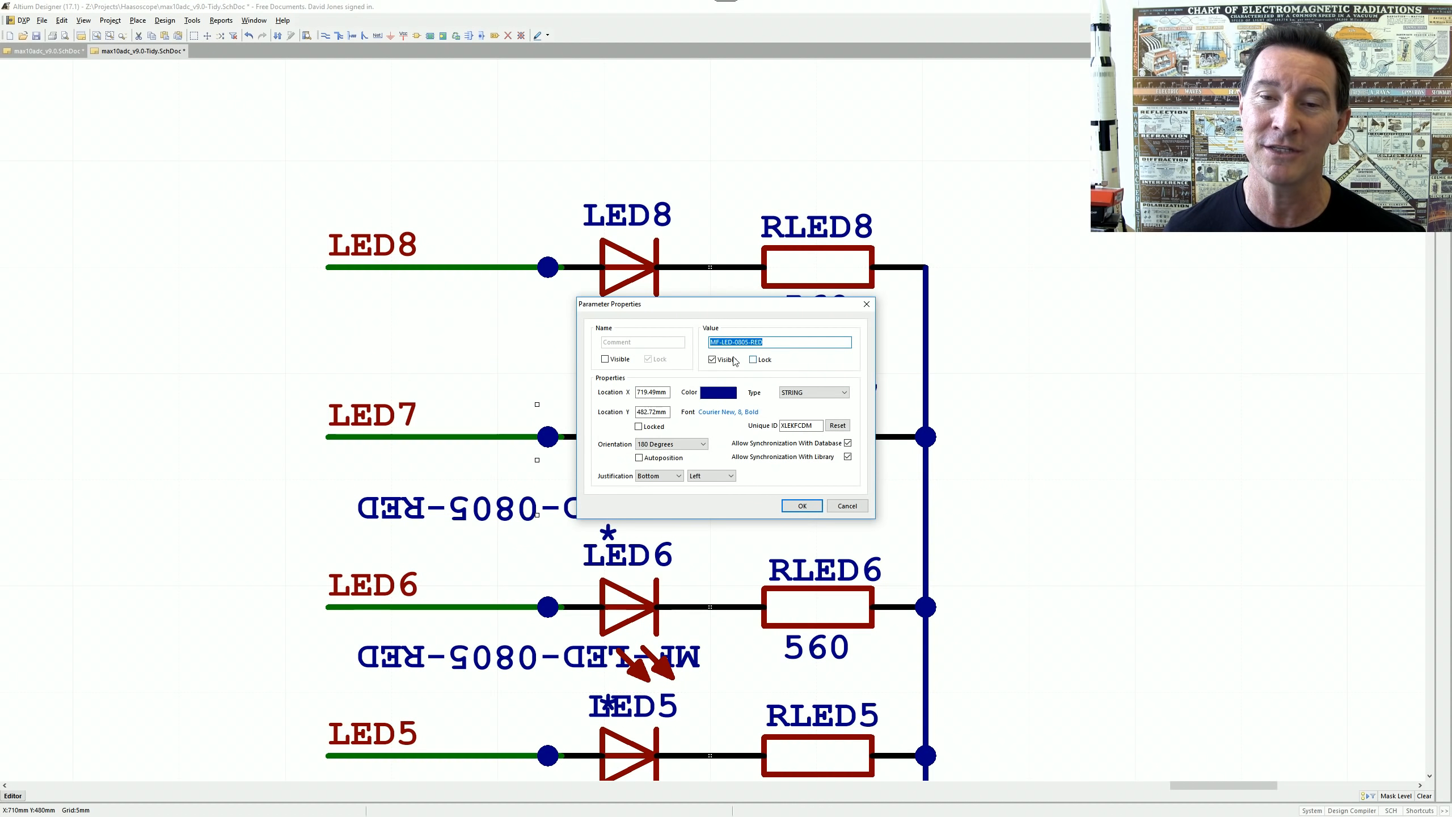
click(712, 359)
click(800, 506)
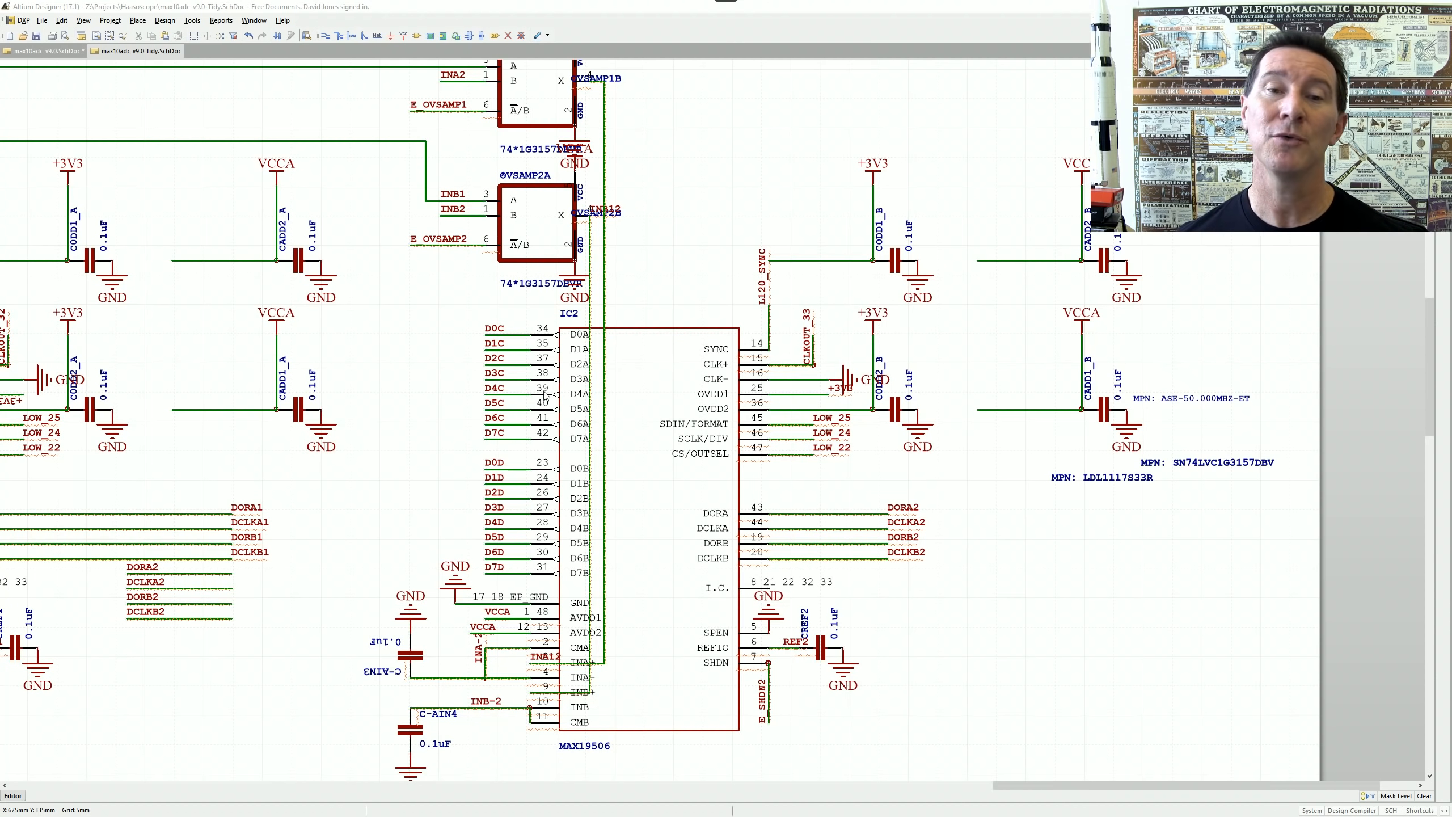
- Examine the individually labelled data nets and the DOR and DCLK output nets on IC1 and IC2
ctrl+scroll(584, 392, up, 3)
right_drag(608, 340, 655, 303)
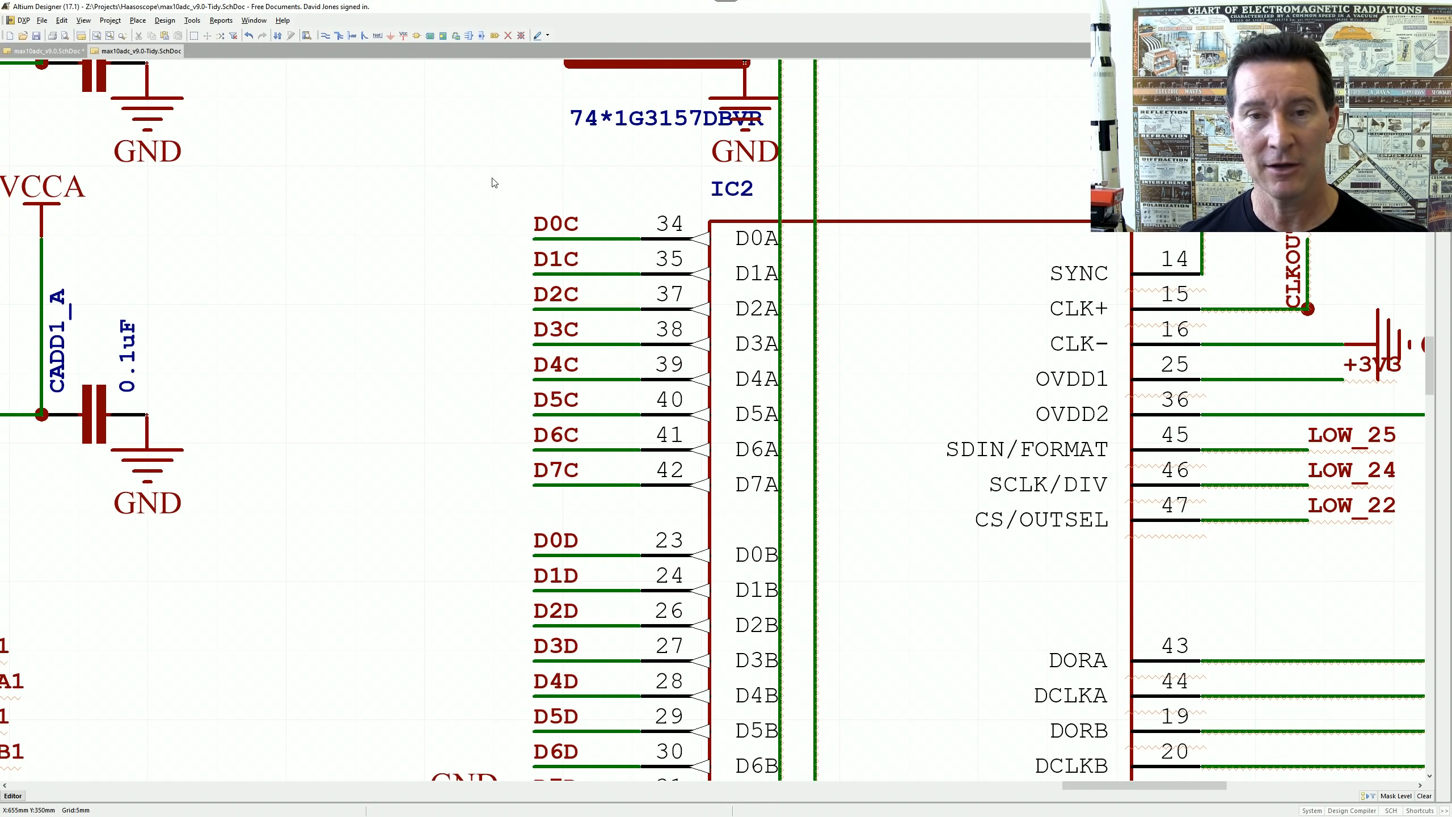
ctrl+scroll(502, 249, down, 3)
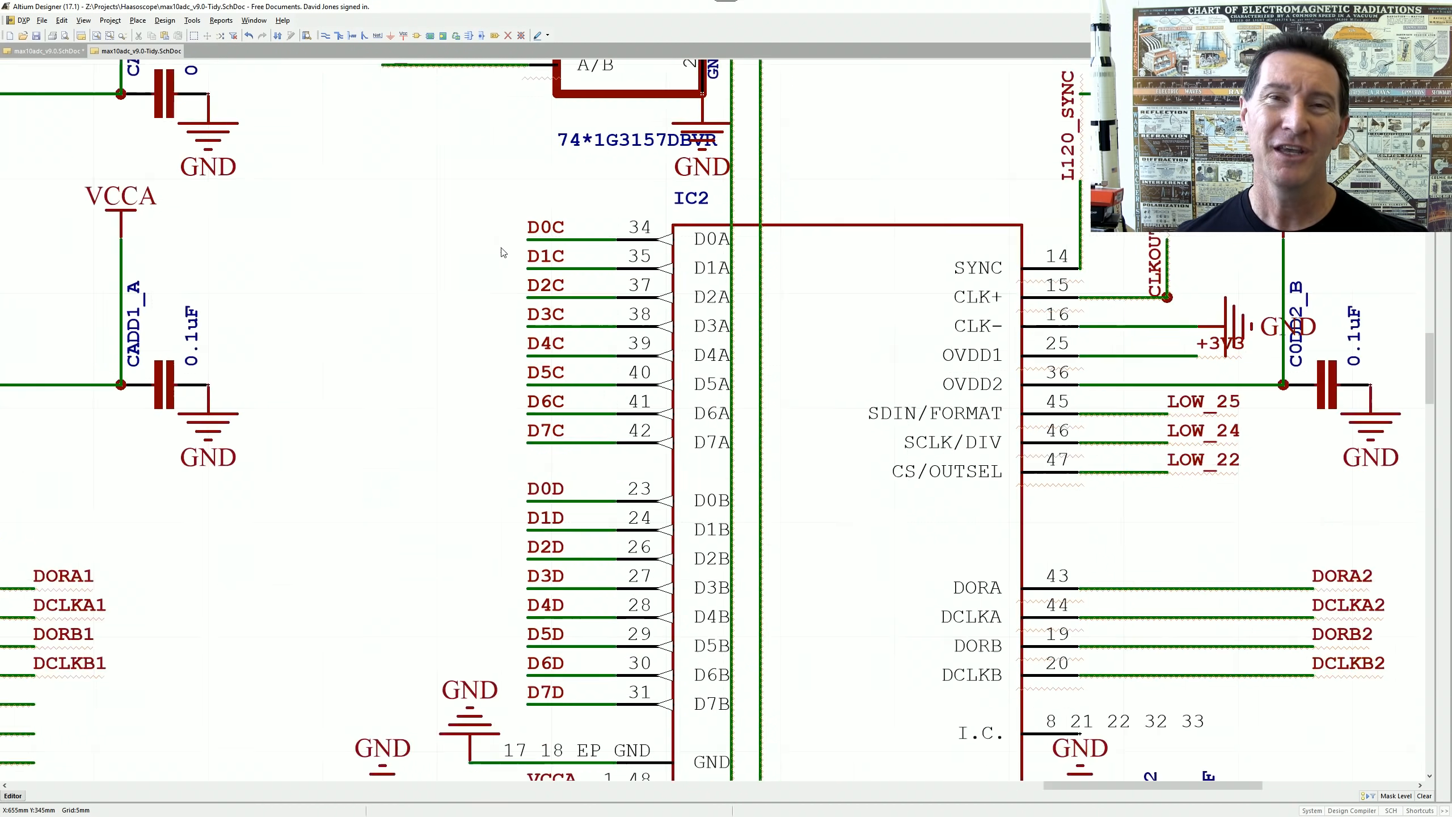
ctrl+scroll(511, 268, down, 1)
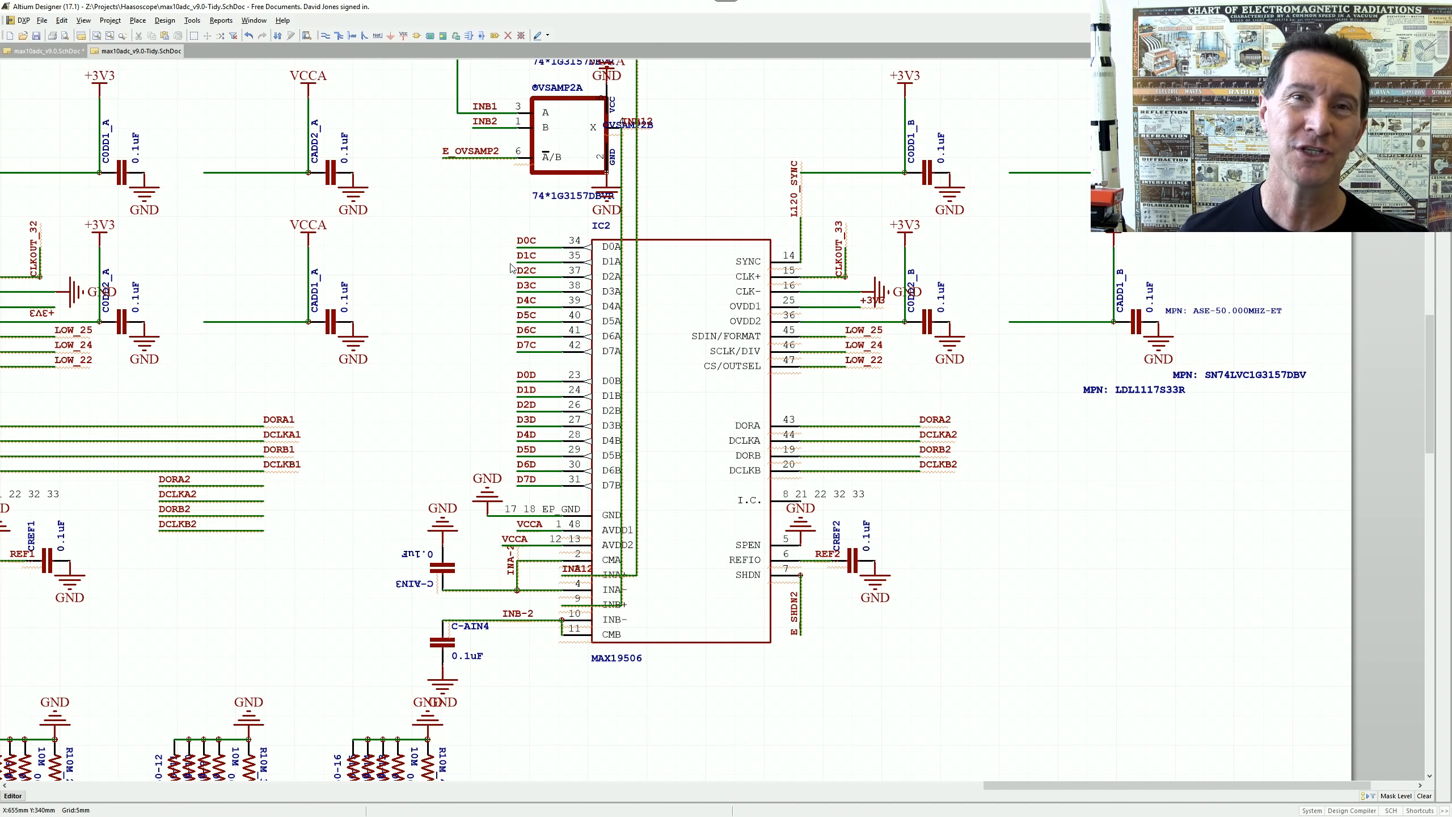
shift+scroll(555, 251, left, 5)
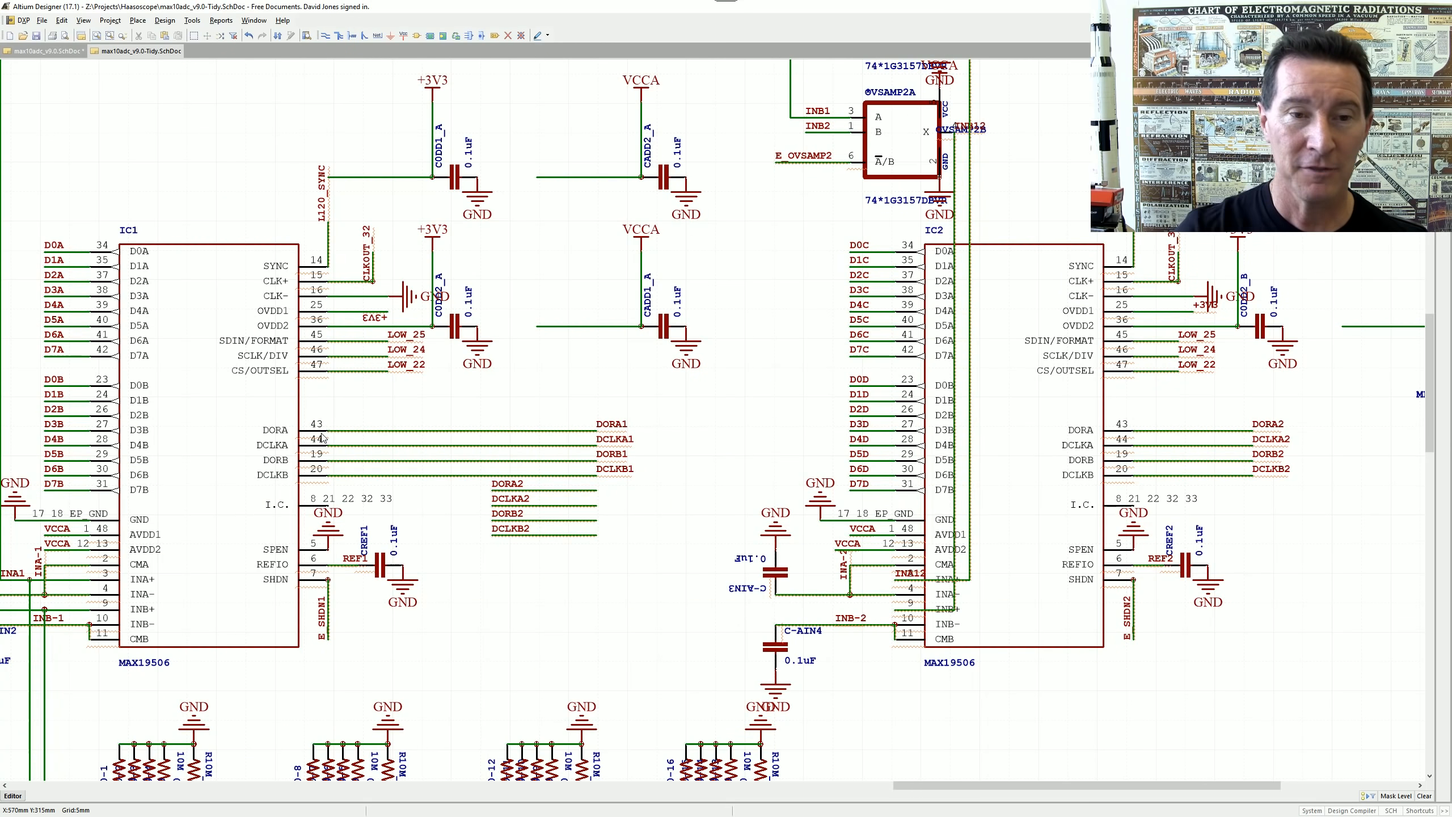
drag(658, 397, 251, 502)
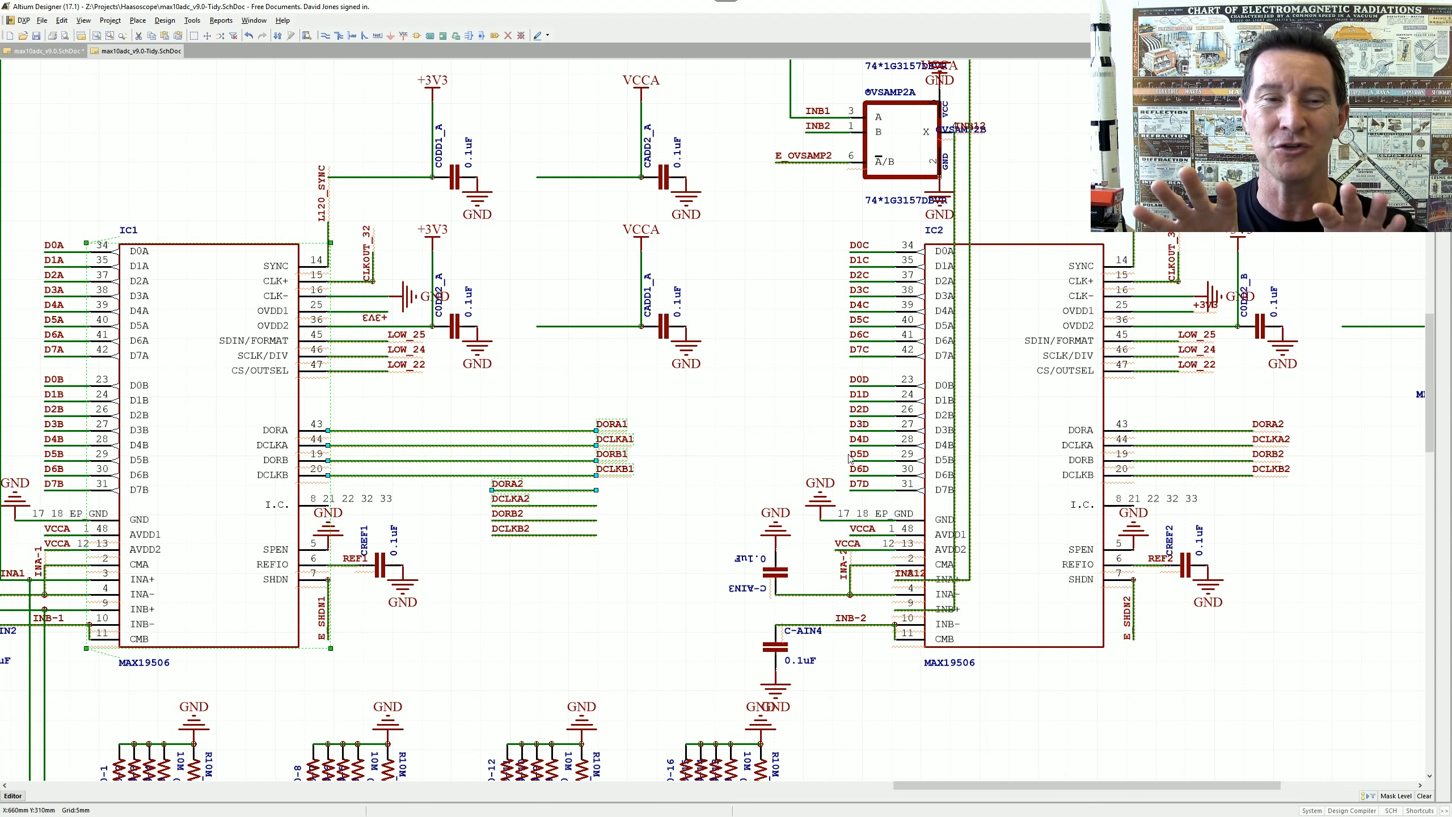
scroll(833, 424, up, 1)
click(730, 286)
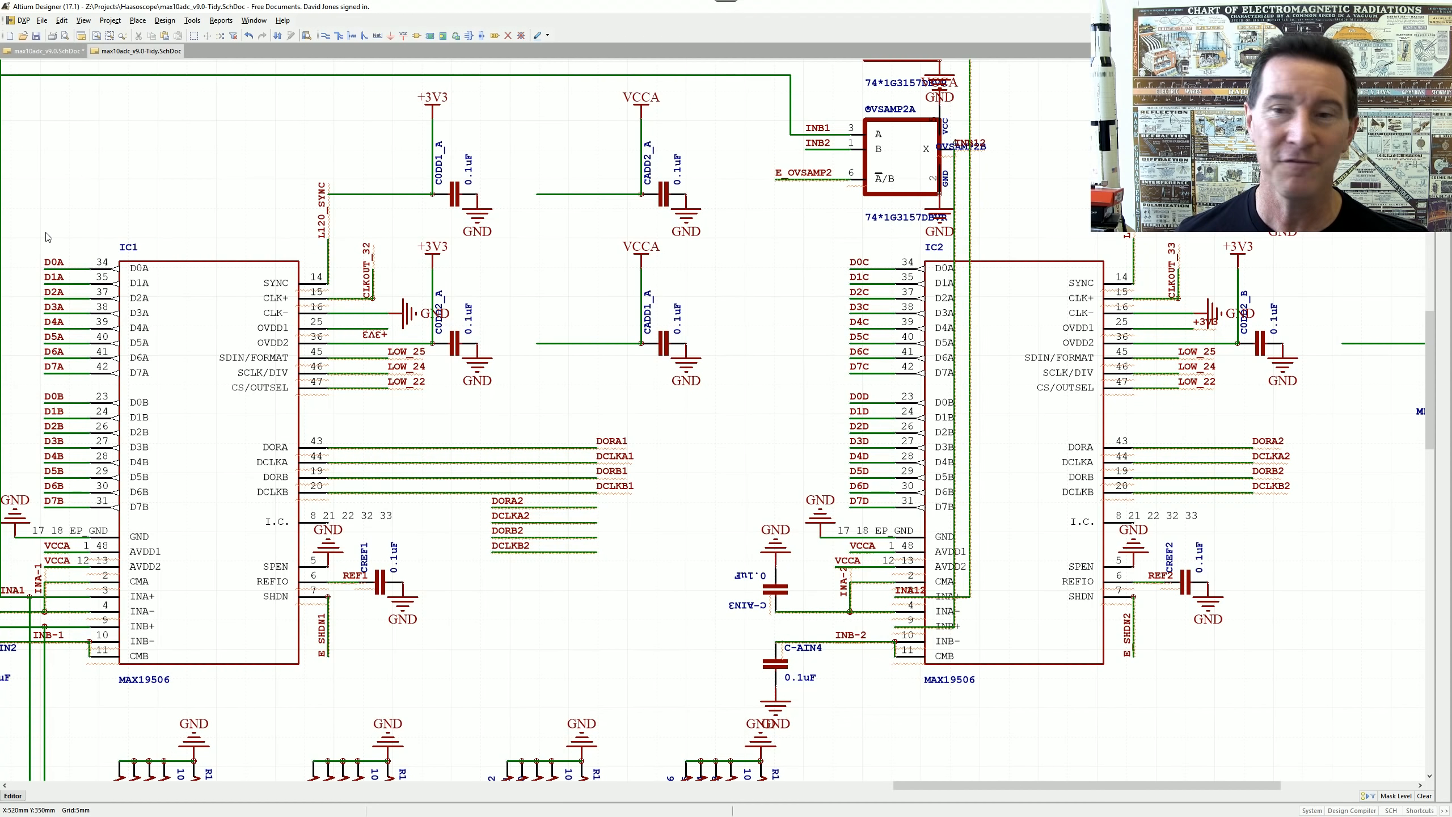
drag(38, 242, 107, 548)
ctrl+scroll(455, 448, down, 5)
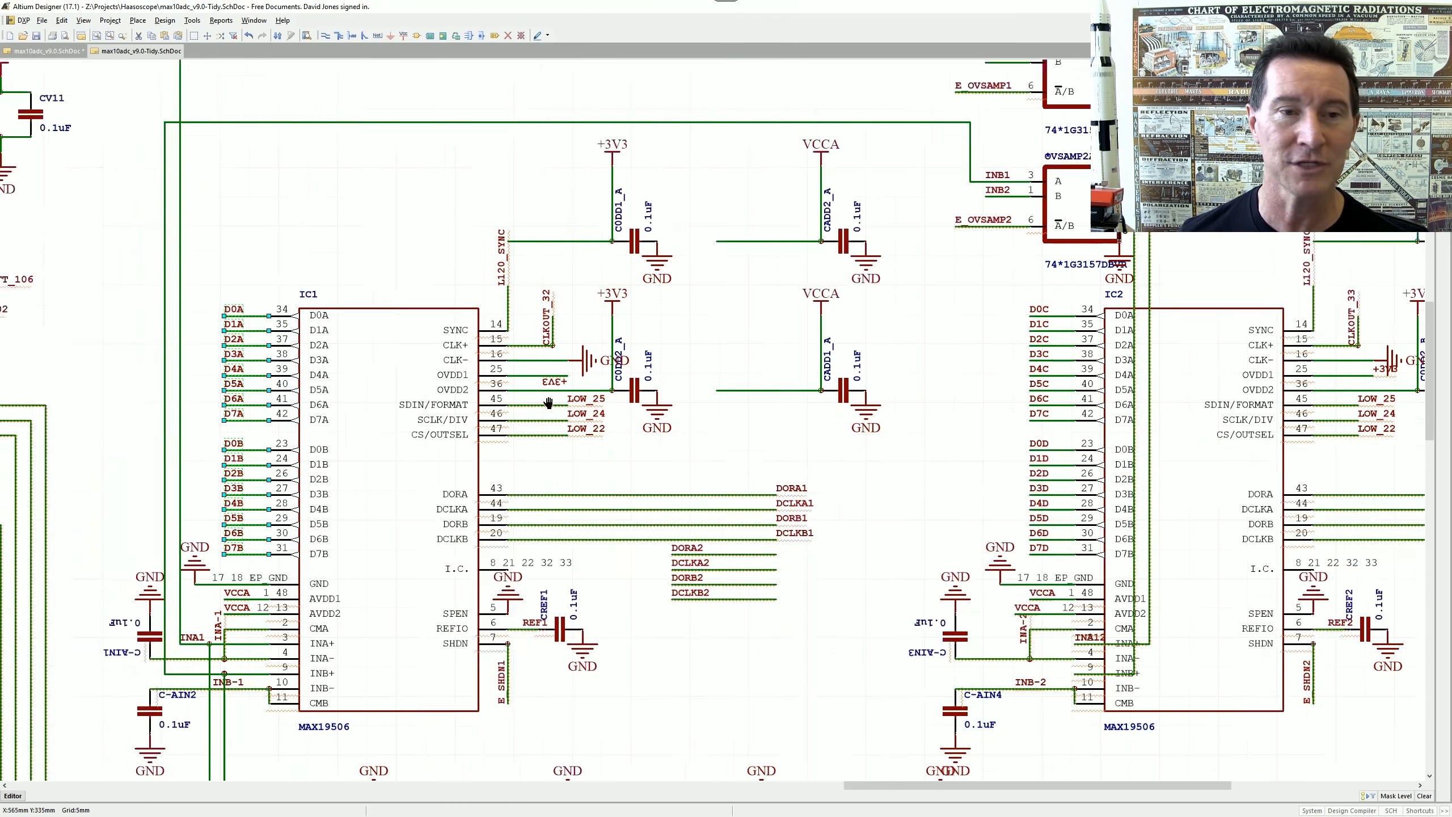
right_drag(456, 447, 615, 414)
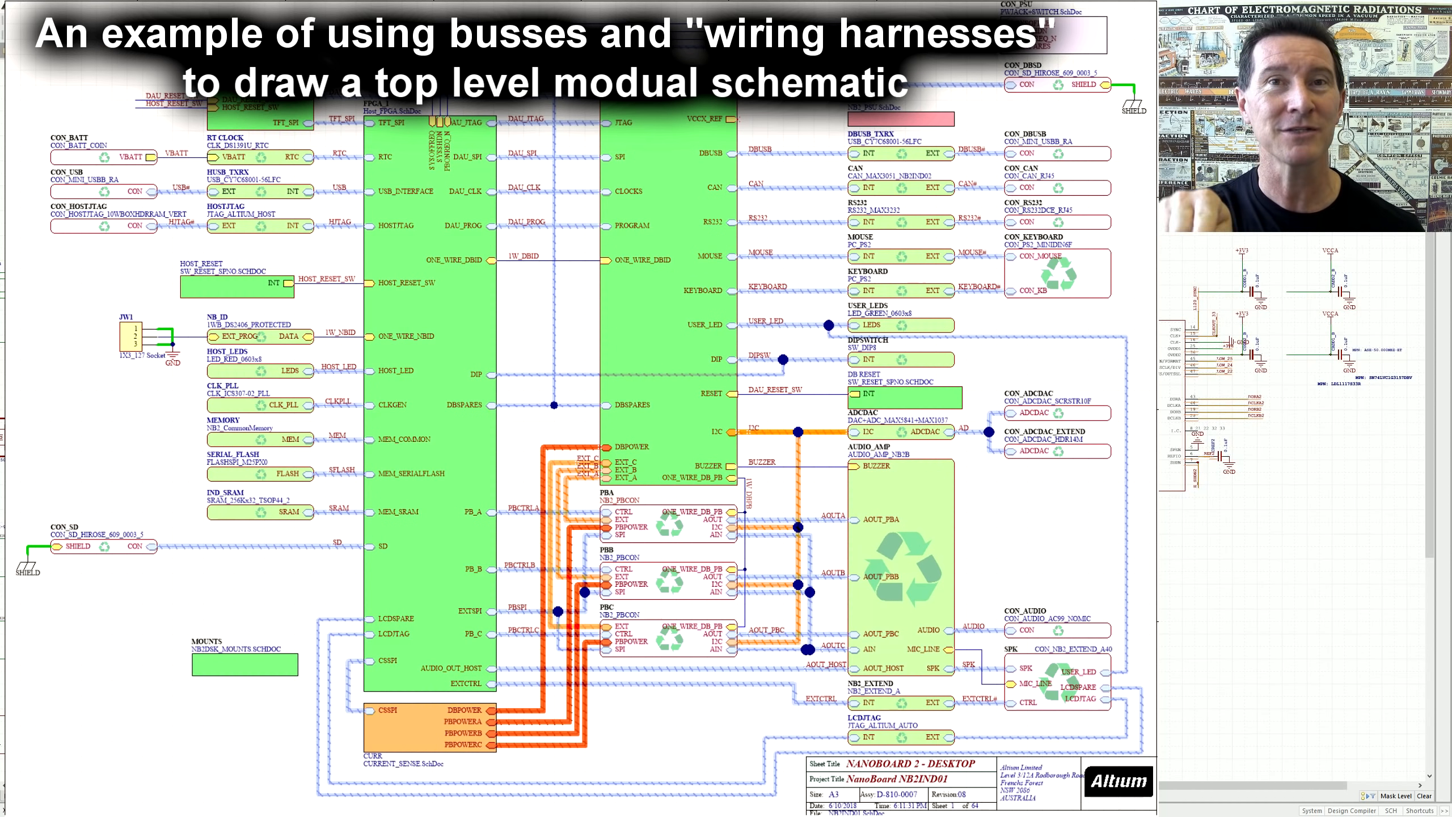
- Examine IC1's D0A to D7B data nets and the labelled I/O nets along the facing side of the FPGA
ctrl+scroll(1292, 434, up, 5)
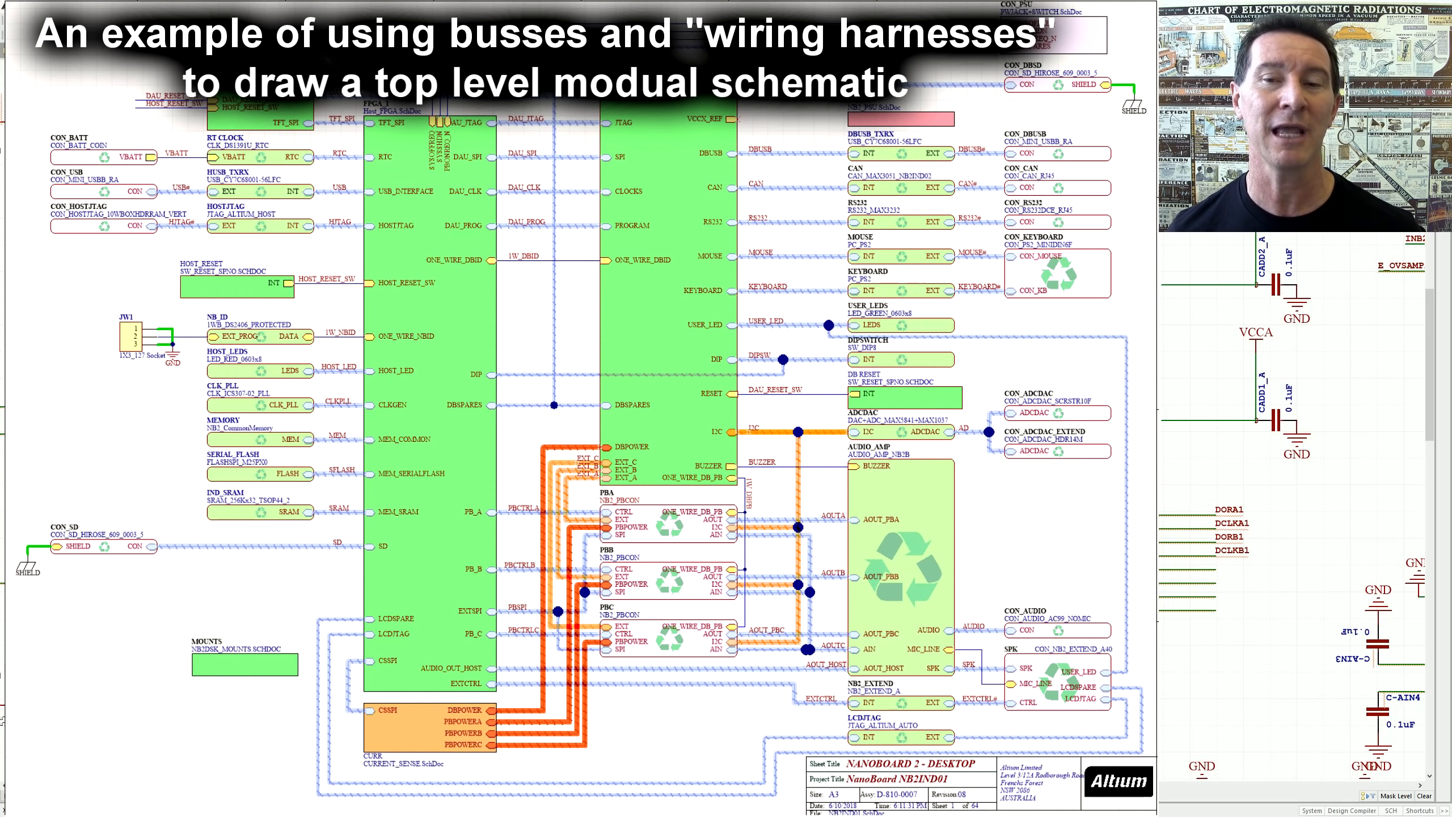
ctrl+scroll(800, 365, up, 4)
ctrl+scroll(656, 368, down, 3)
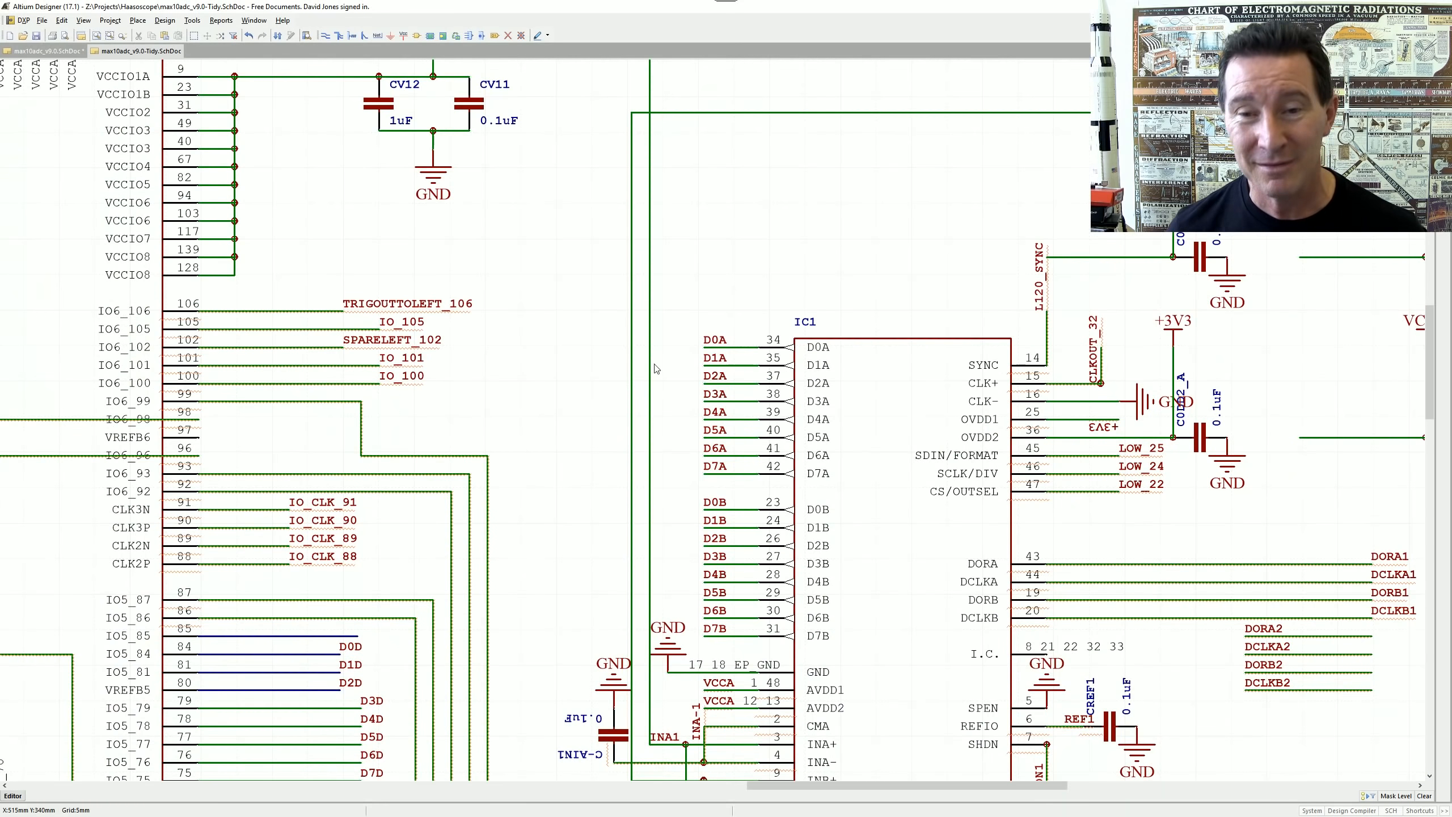
ctrl+scroll(817, 360, down, 5)
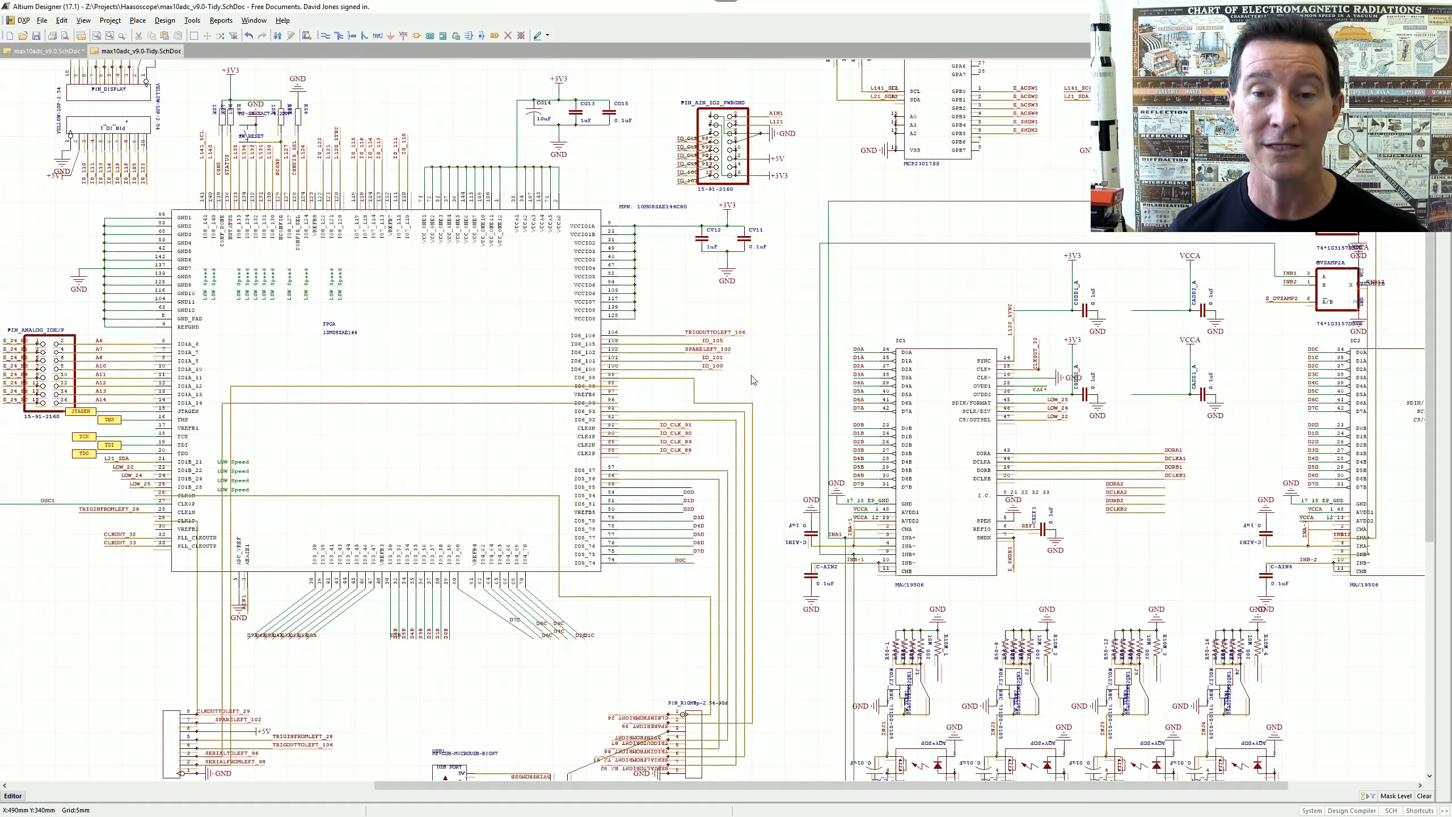
ctrl+scroll(889, 358, up, 2)
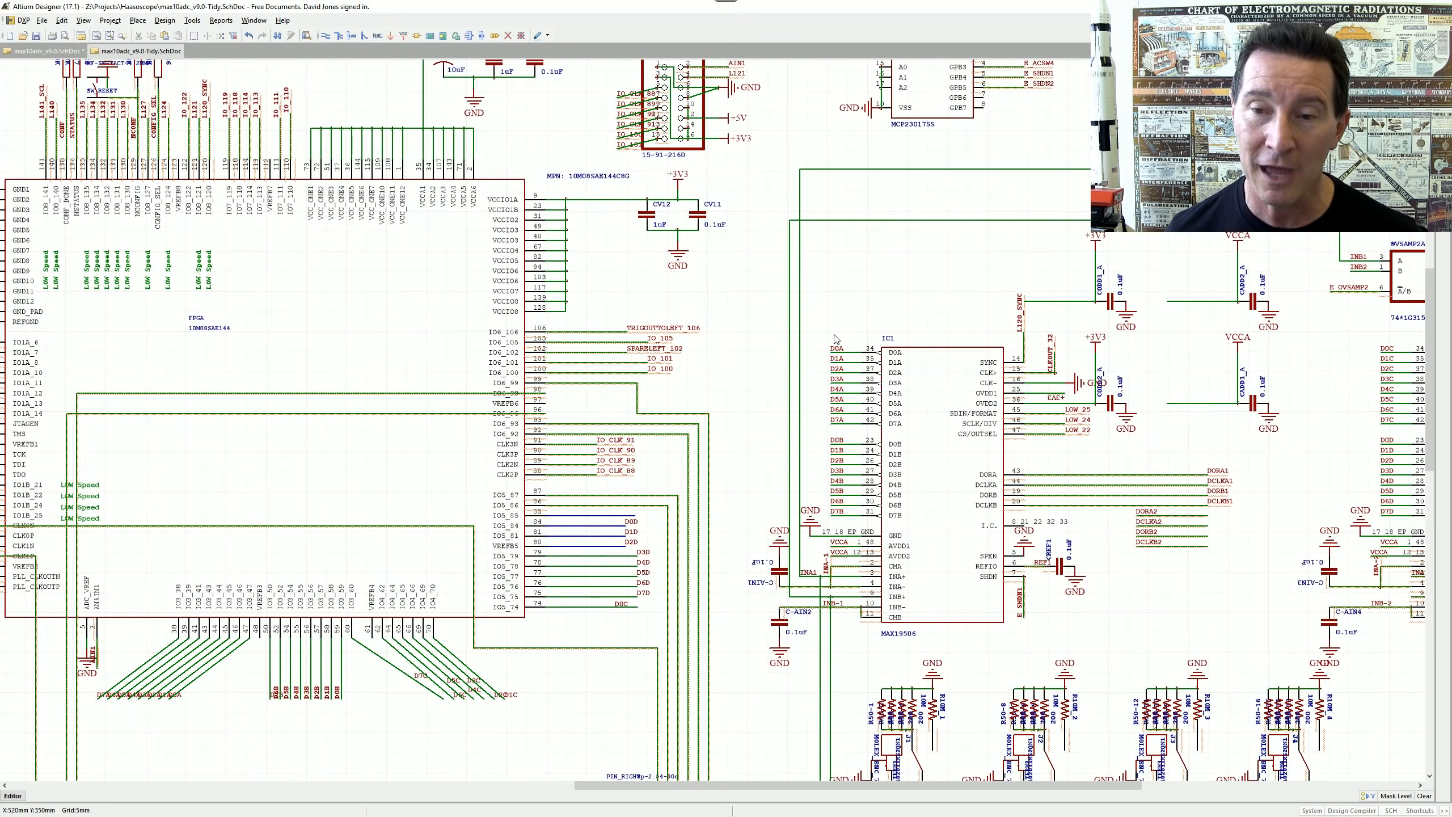
ctrl+scroll(842, 355, up, 2)
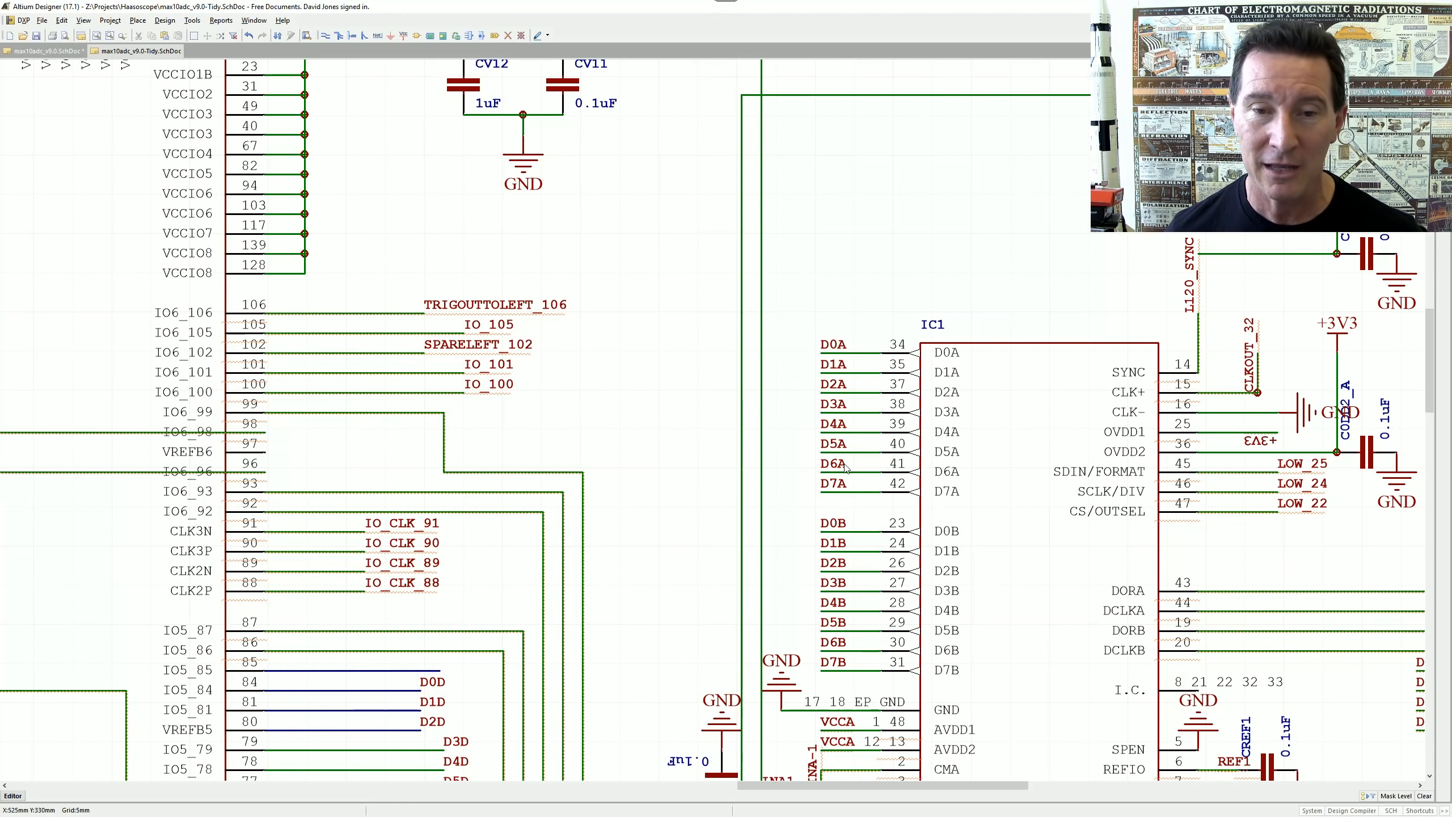
right_drag(807, 335, 945, 355)
ctrl+scroll(457, 414, down, 2)
- Examine the angled data wires and net labels on the FPGA's lower pins and compare them with IC1 and the FPGA's supply pins
right_drag(471, 537, 801, 394)
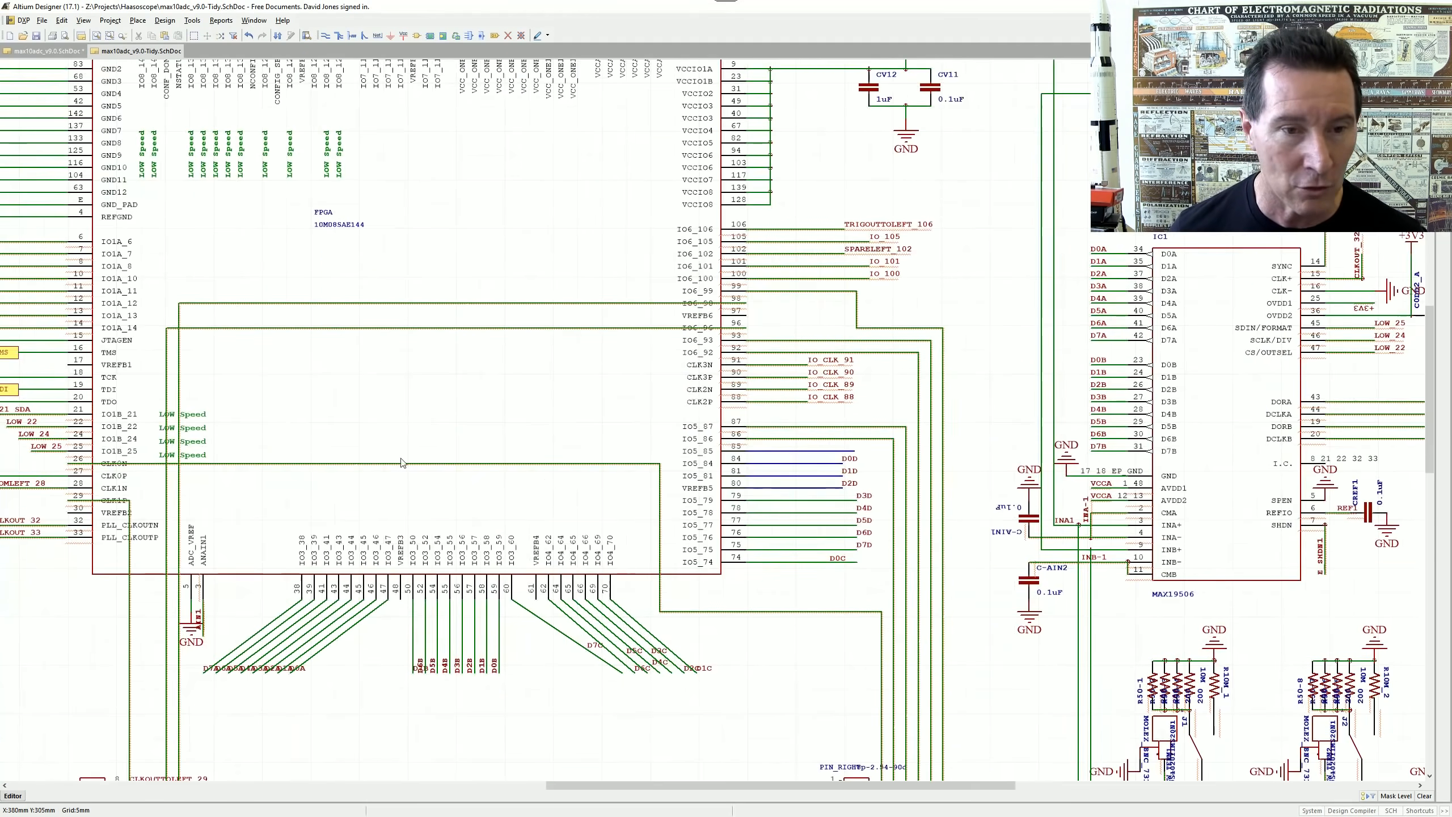
right_drag(402, 462, 580, 484)
ctrl+scroll(501, 686, up, 2)
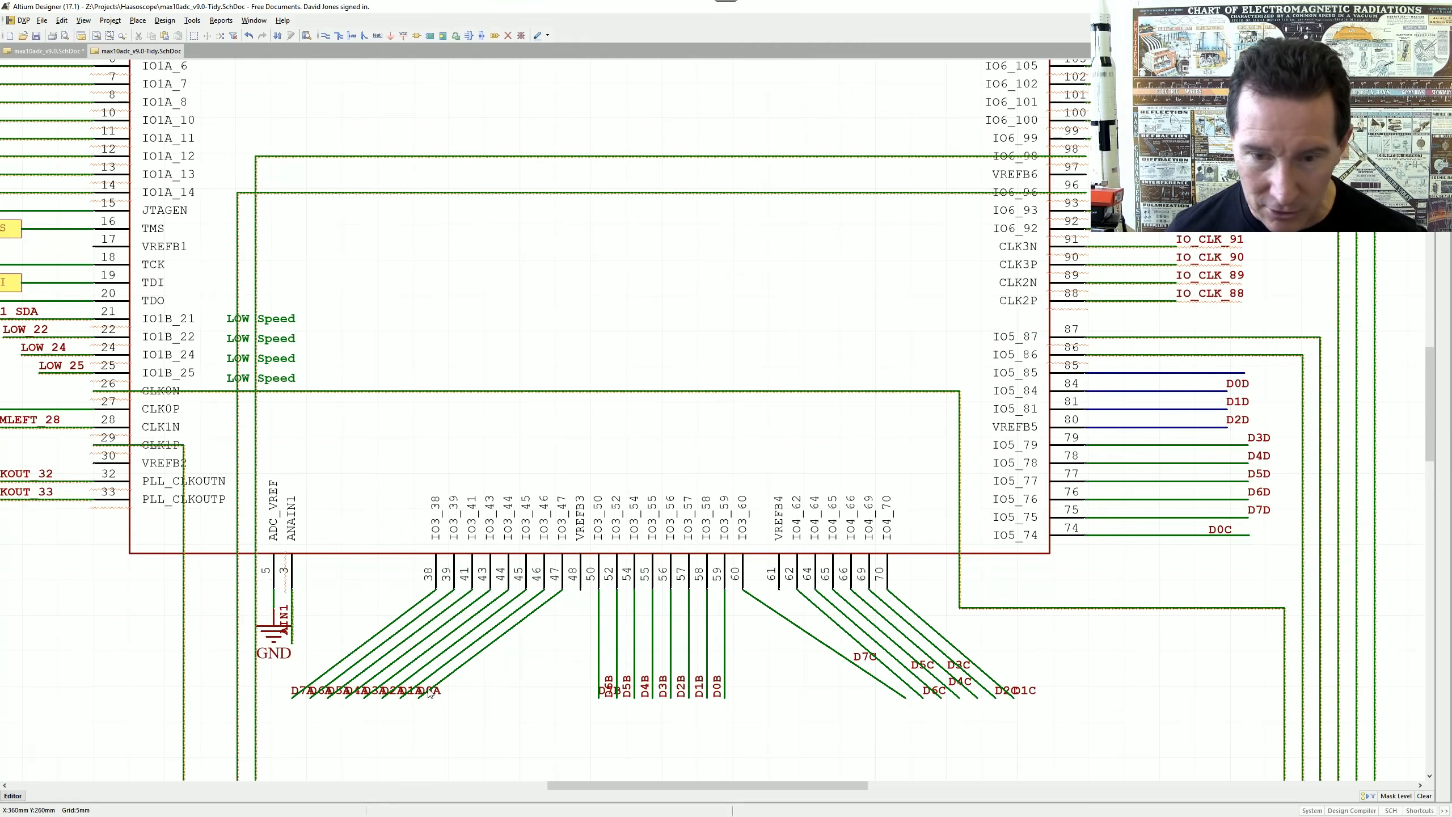
right_drag(248, 481, 761, 653)
right_drag(572, 261, 597, 760)
right_drag(483, 410, 523, 748)
right_drag(839, 458, 478, 549)
right_drag(866, 510, 349, 161)
ctrl+scroll(576, 407, down, 4)
ctrl+scroll(789, 383, up, 3)
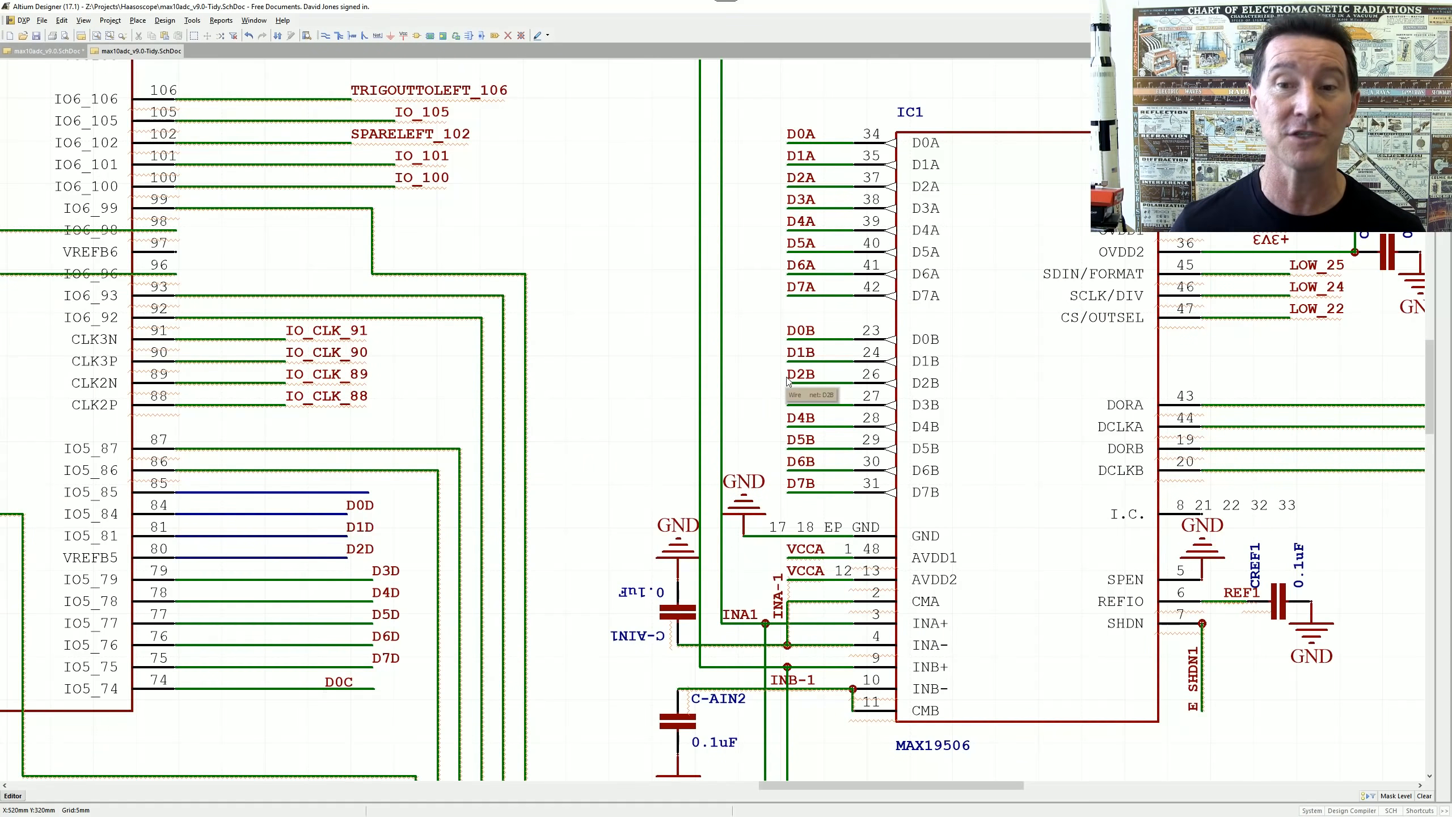
right_drag(534, 230, 863, 552)
right_drag(537, 337, 723, 580)
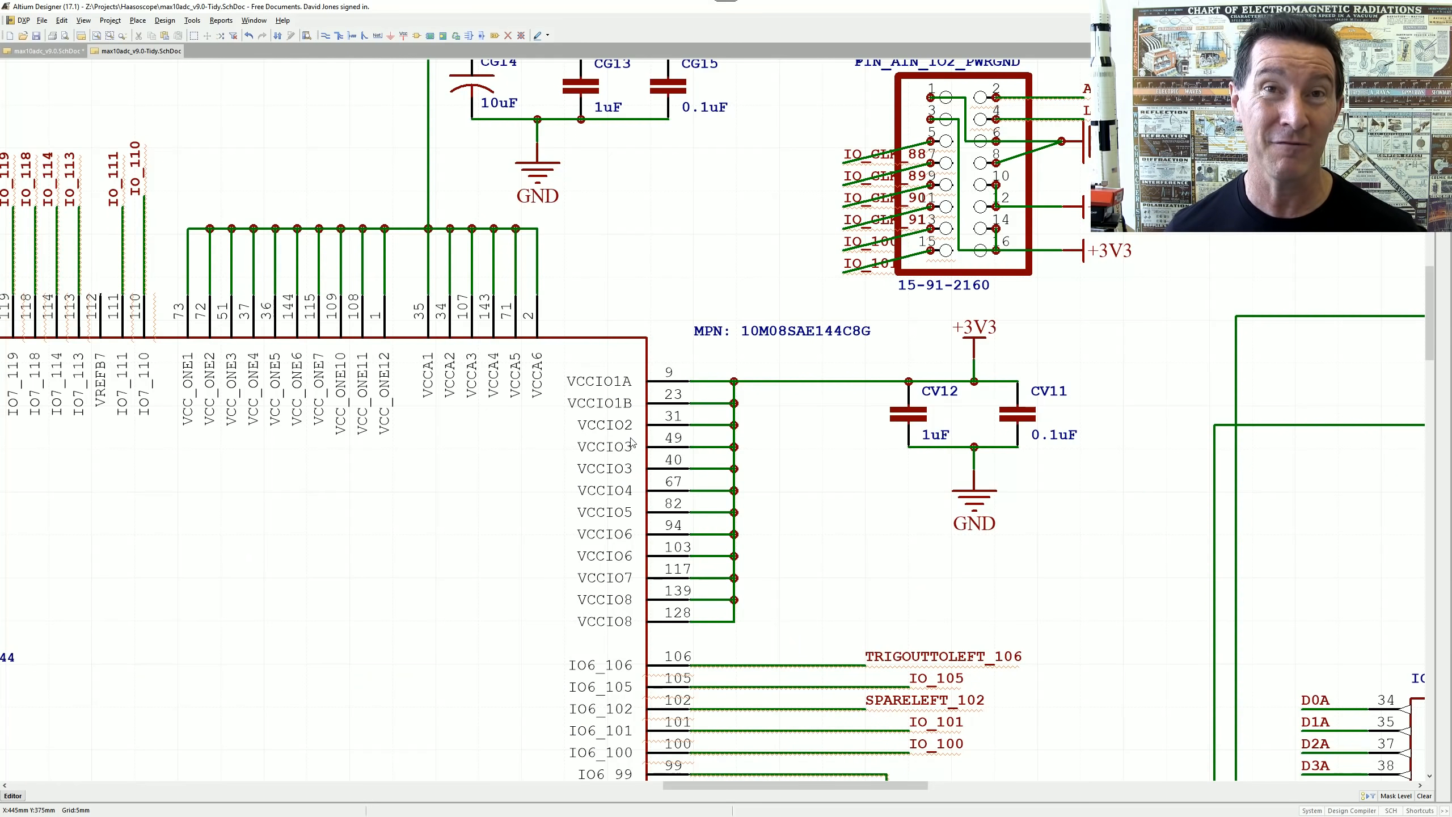
- Inspect IC1's data inputs as a bus candidate, selecting the D0A to D7A wires and labels and clearing the selection
ctrl+scroll(633, 436, down, 3)
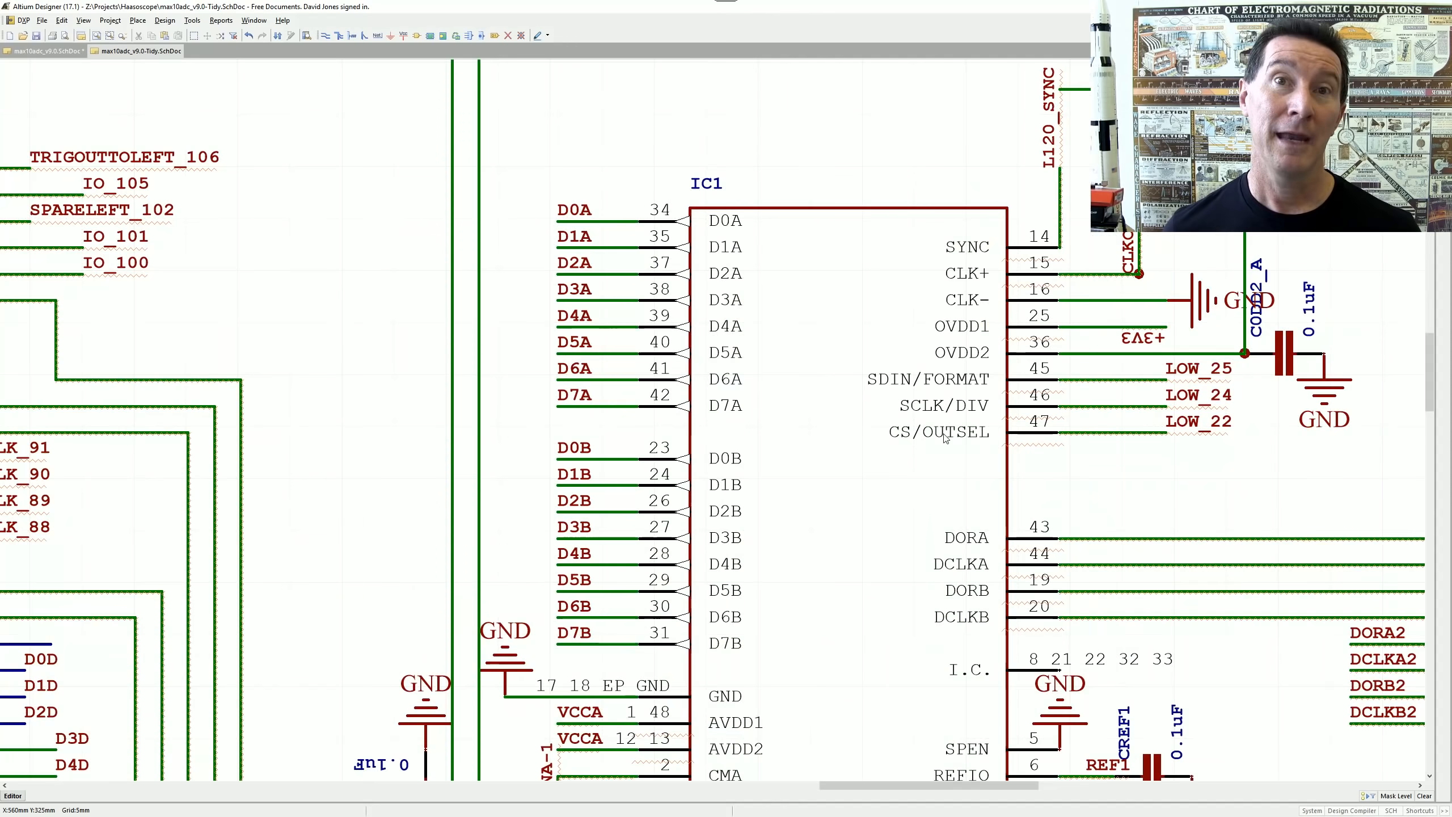
right_drag(940, 435, 877, 405)
ctrl+scroll(720, 315, up, 2)
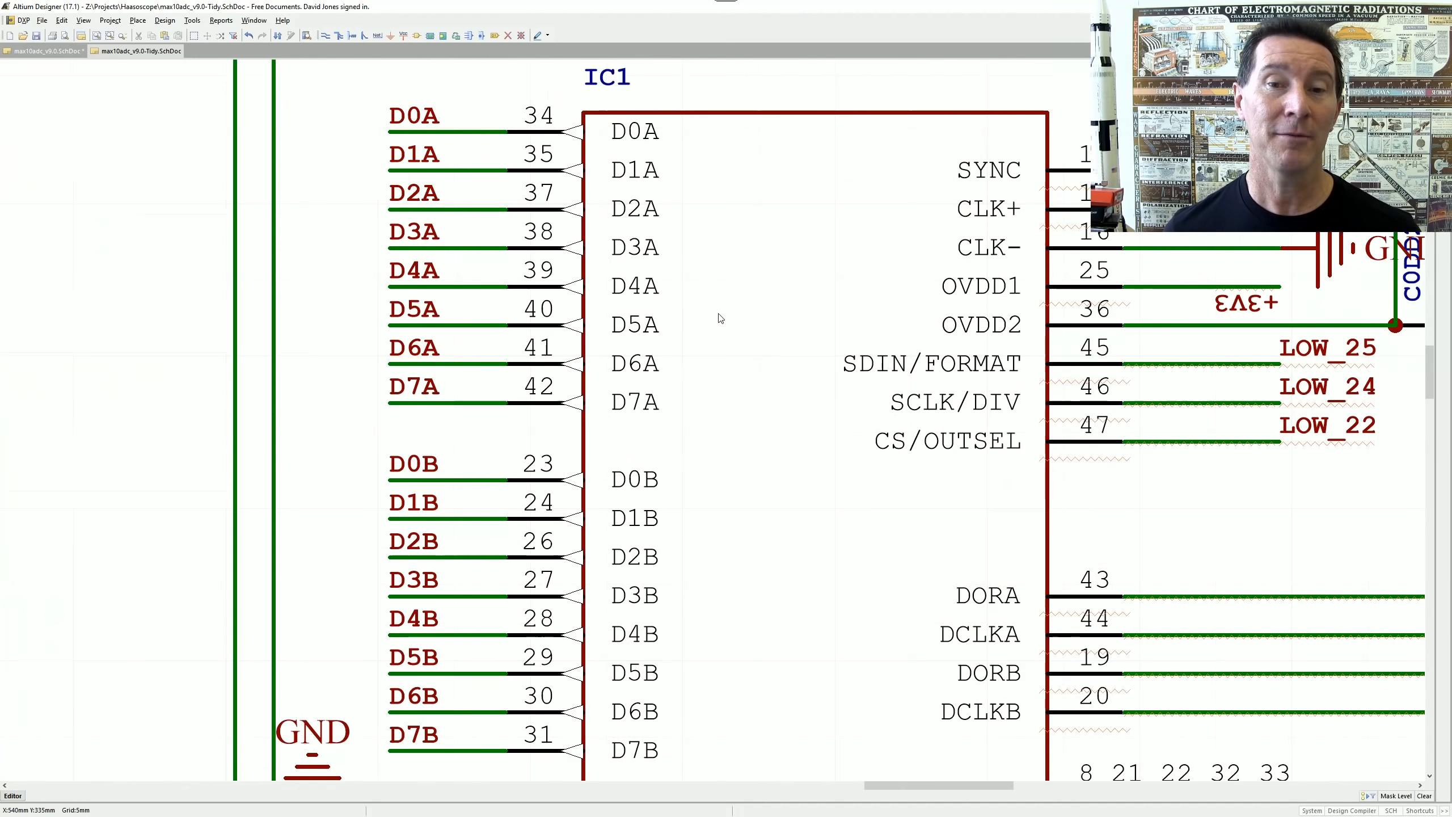
right_drag(655, 258, 729, 328)
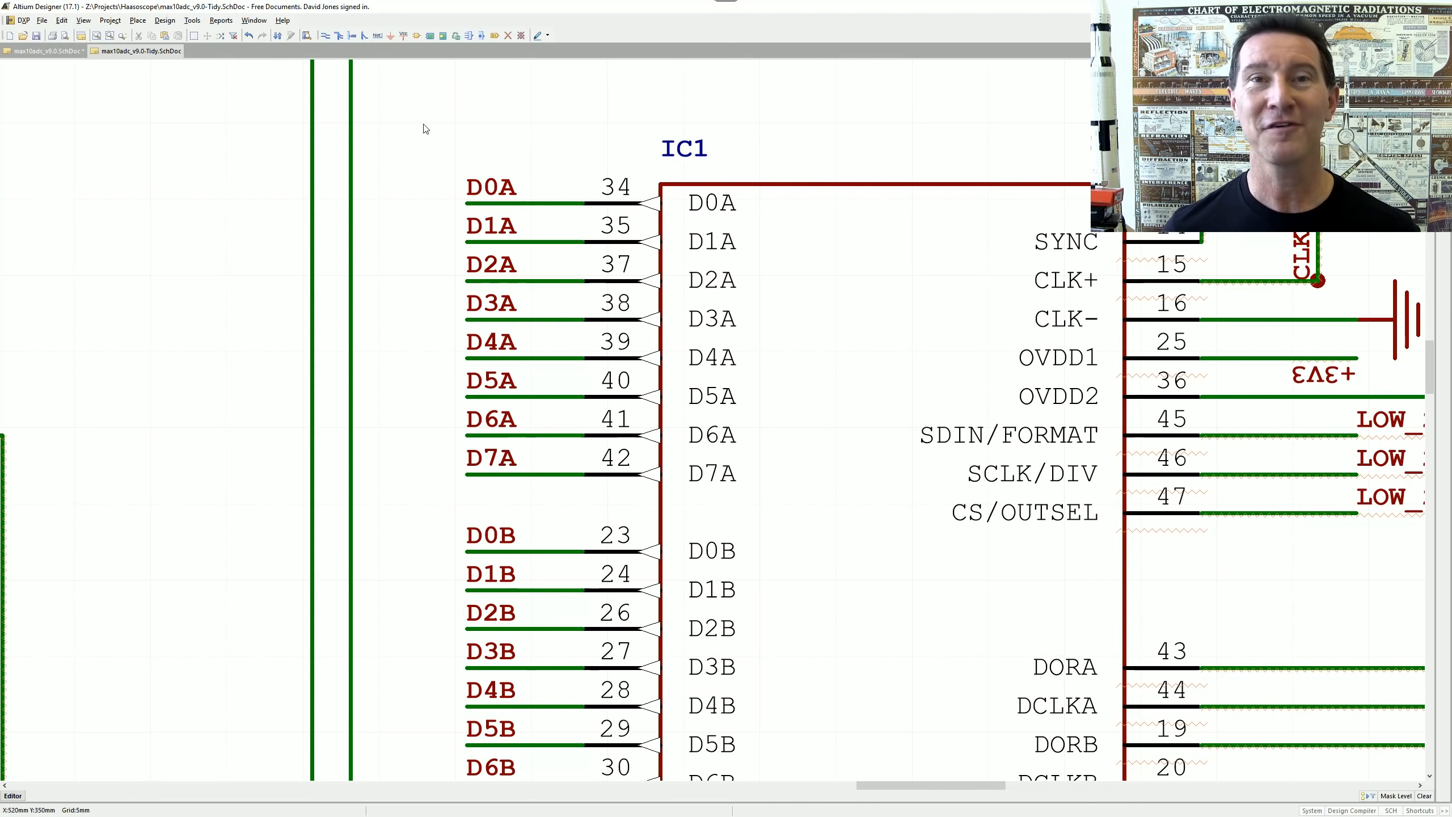
click(794, 503)
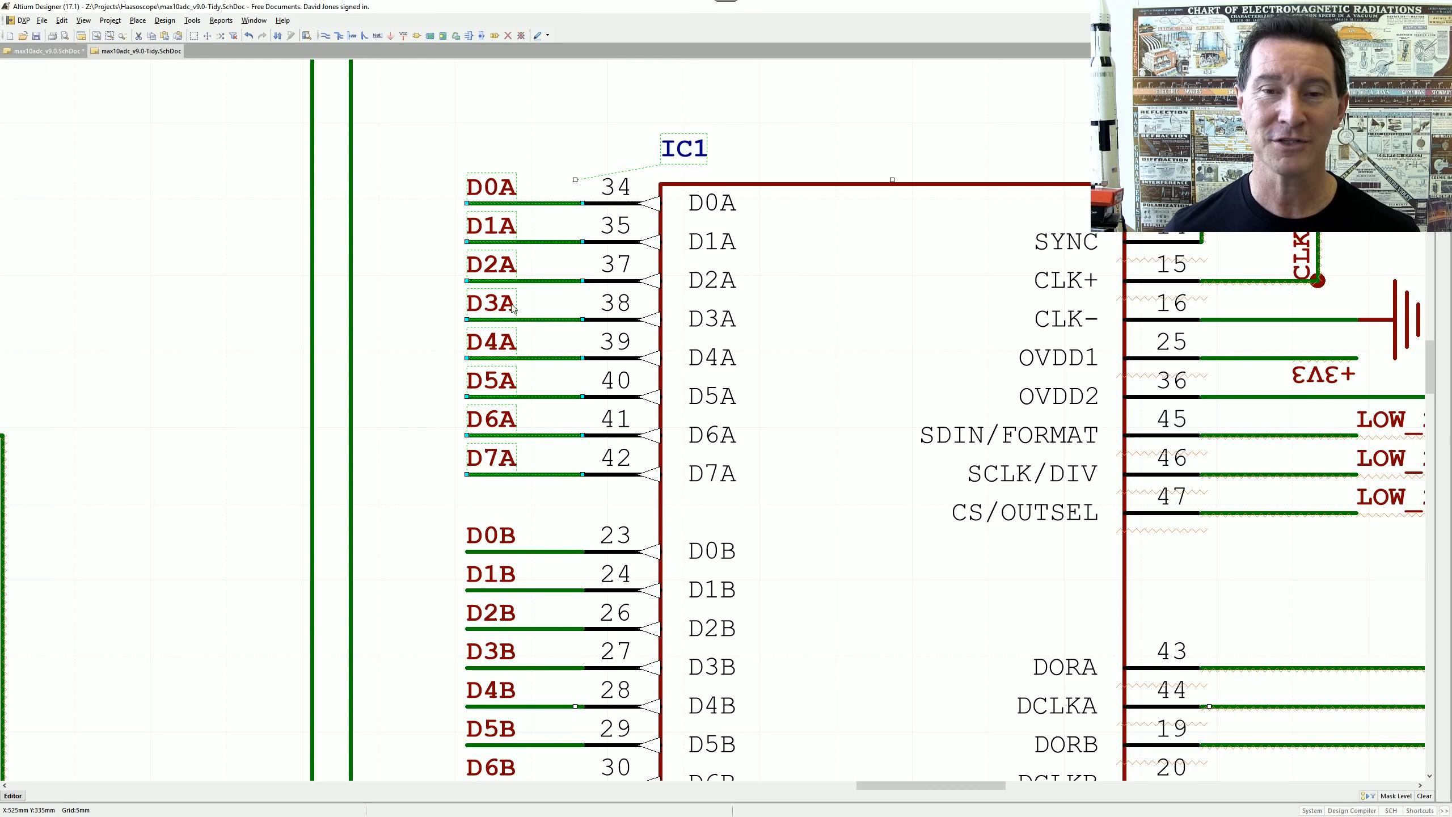
click(528, 144)
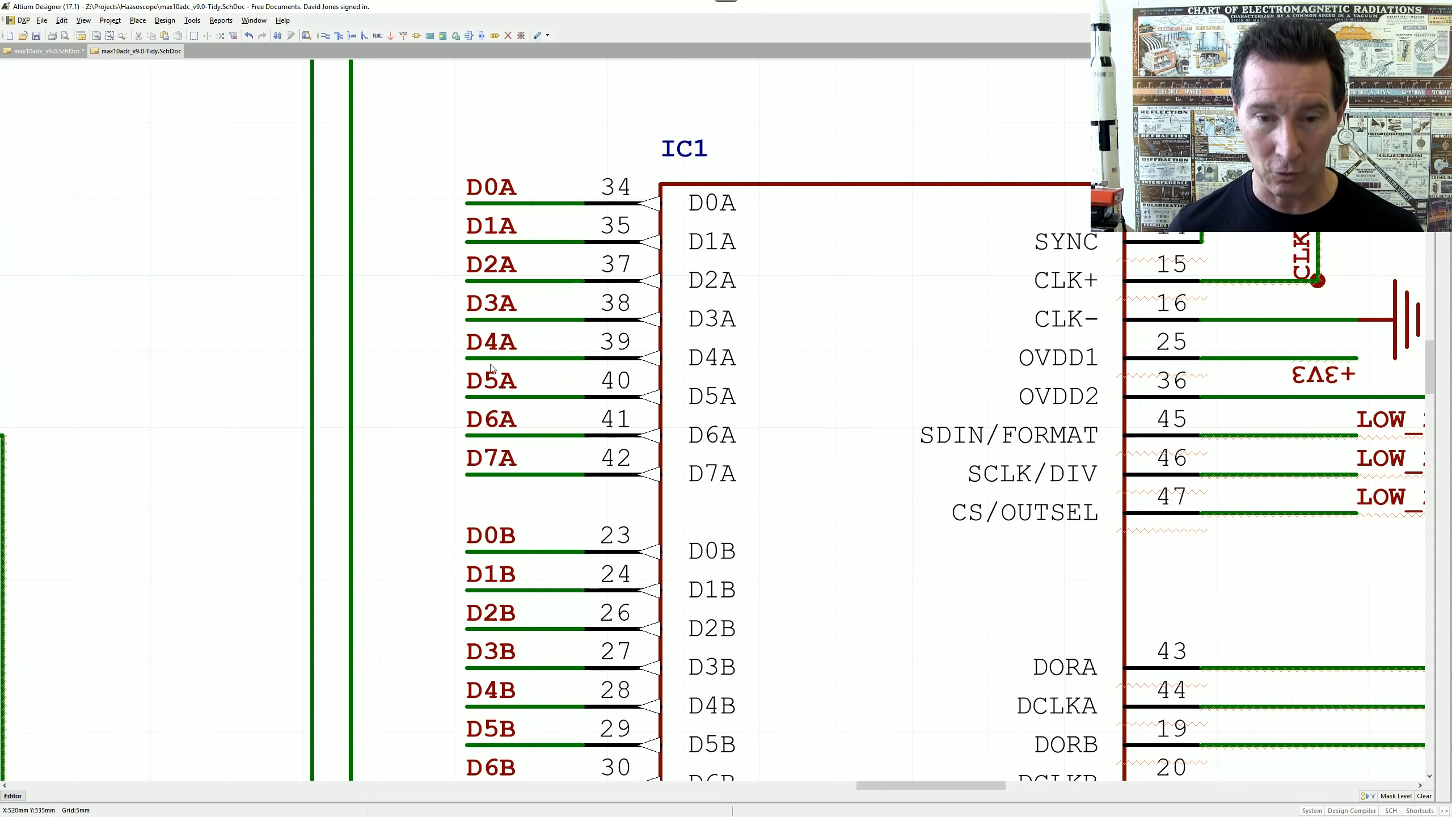
- Inspect IC1's DOR and DCLK output wires, selecting the DORA2 to DCLKB2 group and clearing the selection
right_drag(516, 522, 507, 466)
mouse_move(772, 476)
right_down()
mouse_move(470, 400)
mouse_move(353, 315)
right_up()
right_drag(758, 452, 509, 342)
right_drag(721, 397, 560, 356)
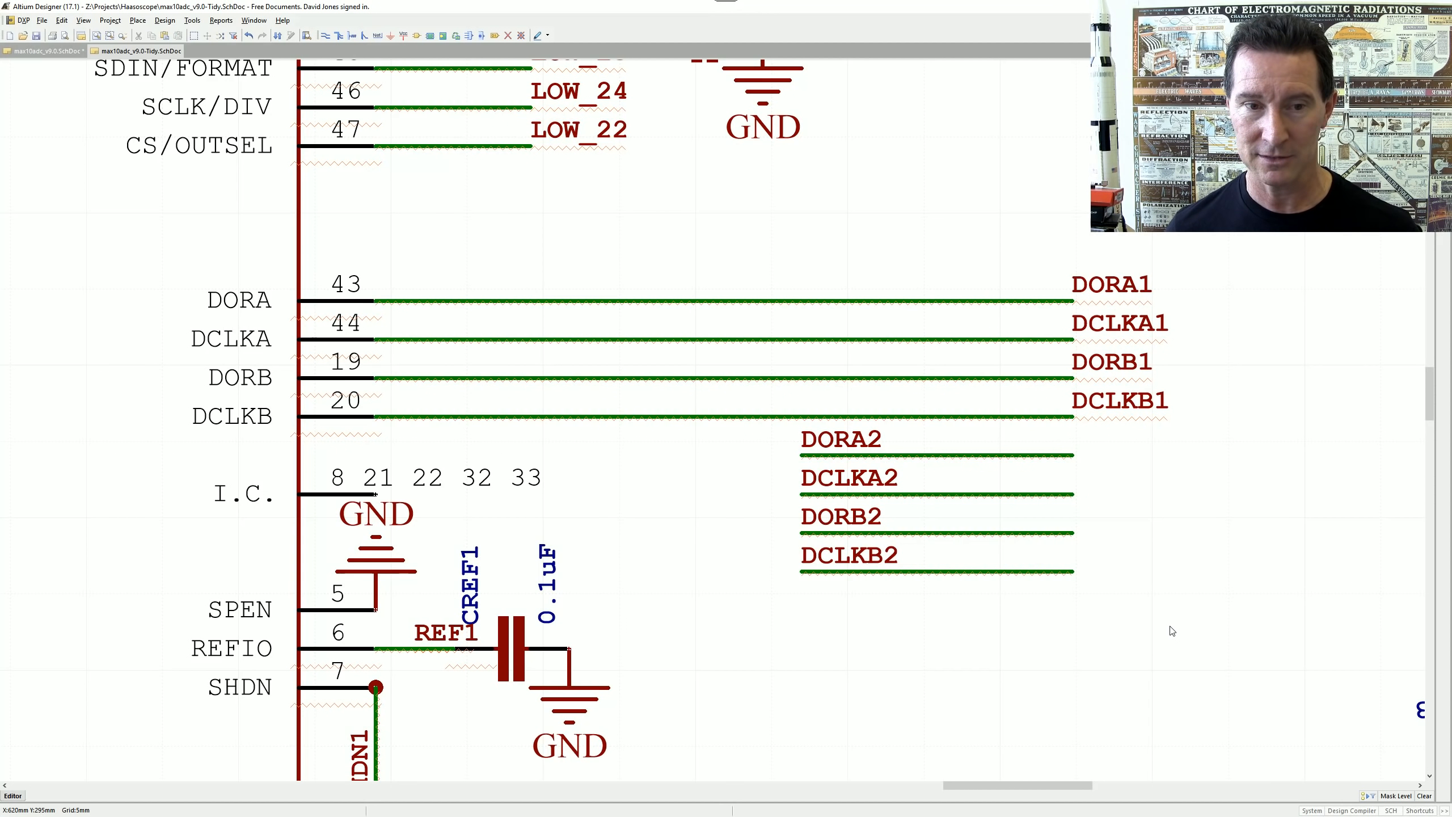
drag(1181, 633, 767, 415)
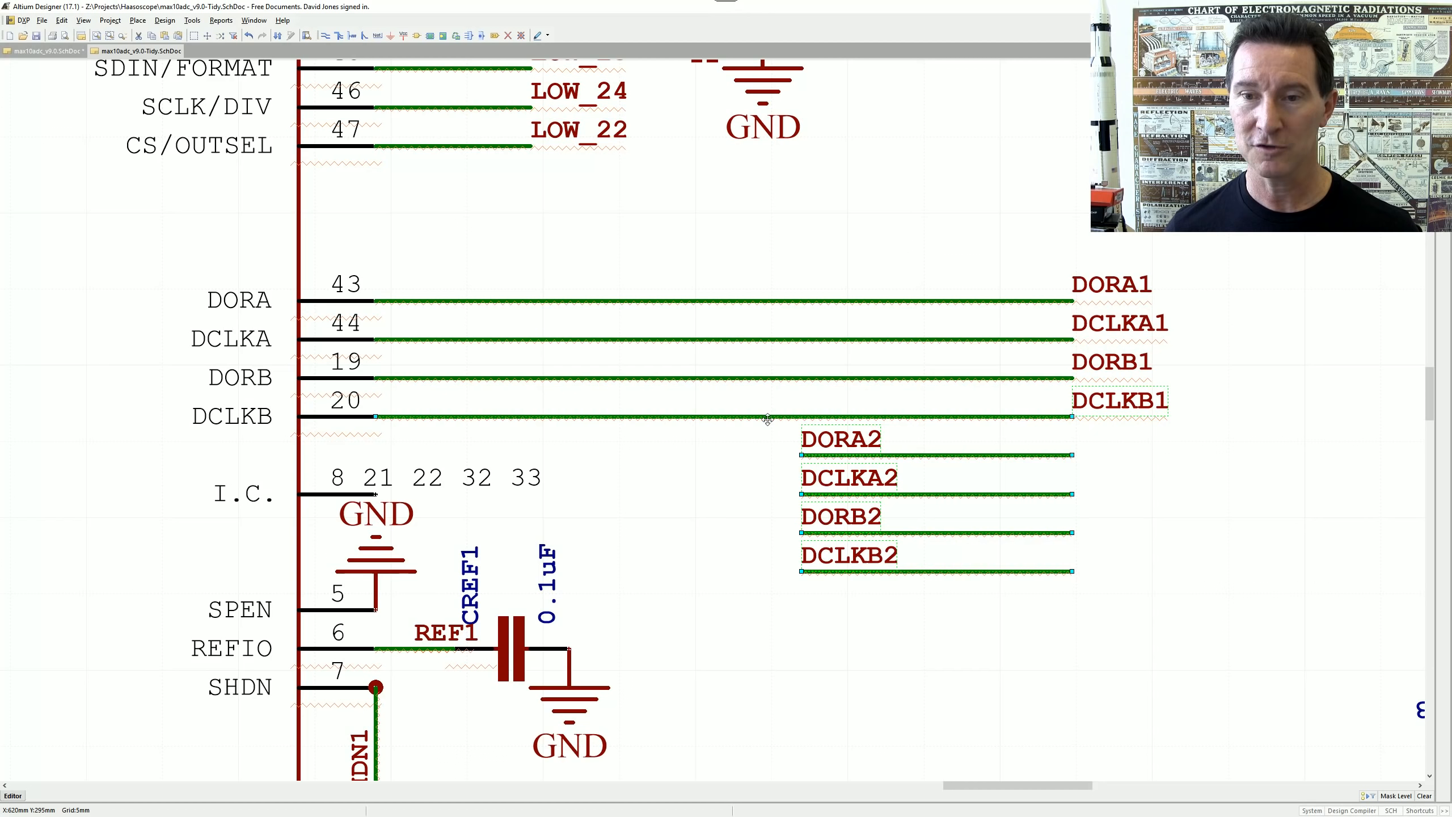
right_drag(1095, 473, 1239, 593)
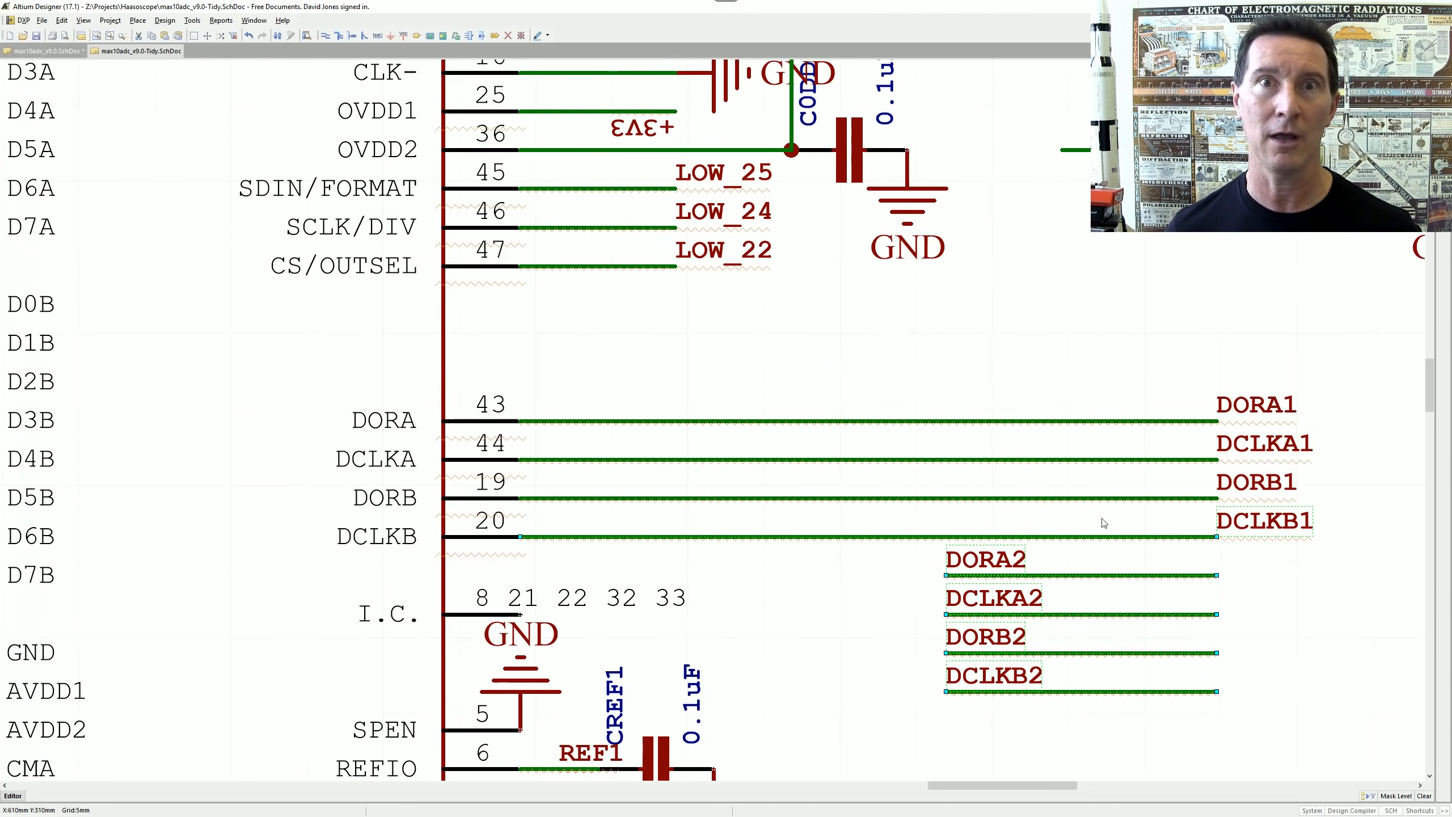
click(895, 370)
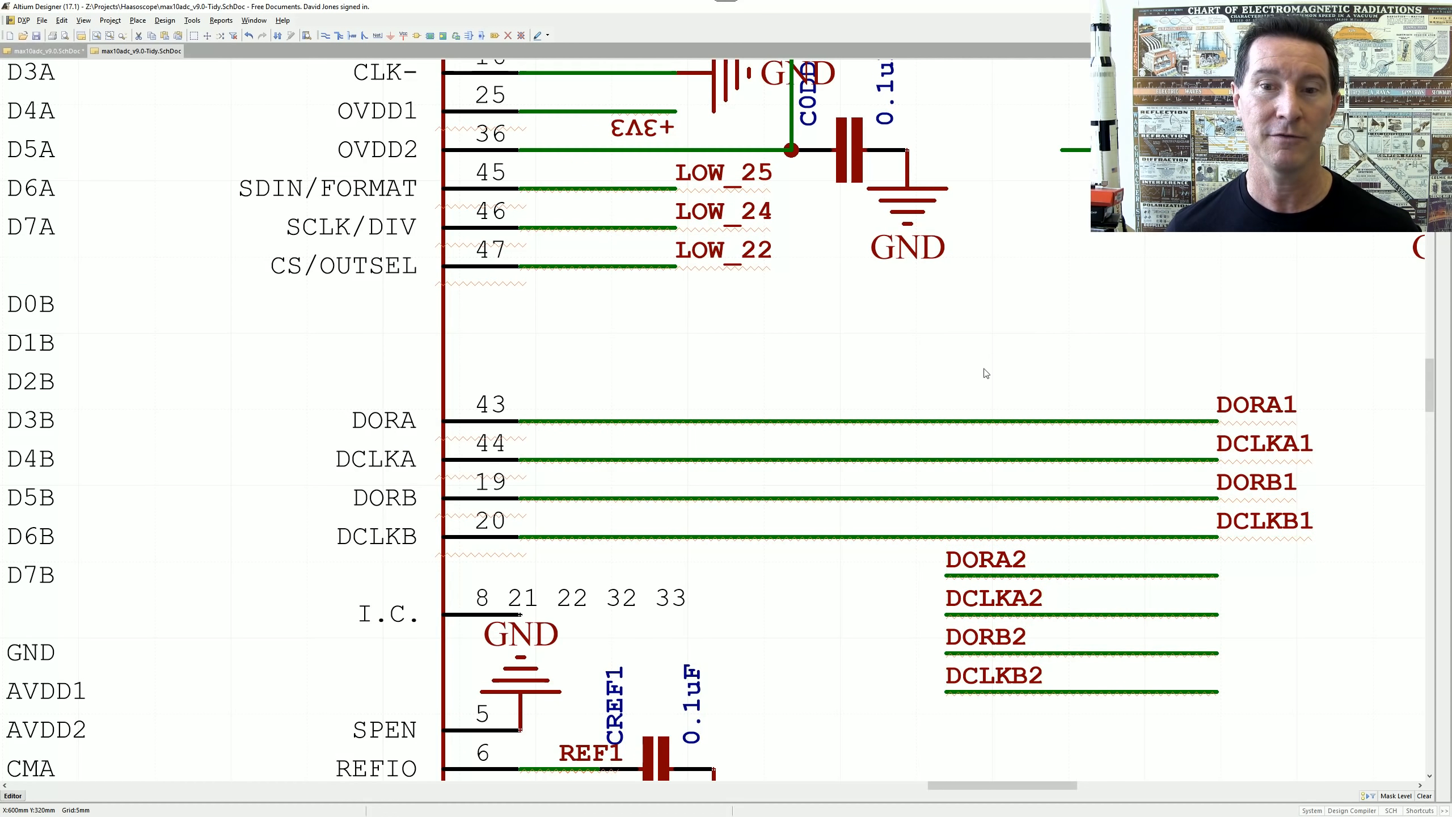
- Shorten the wire on IC1's DORA pin and move the DORA1 net label back onto it
click(1215, 420)
drag(1215, 421, 687, 460)
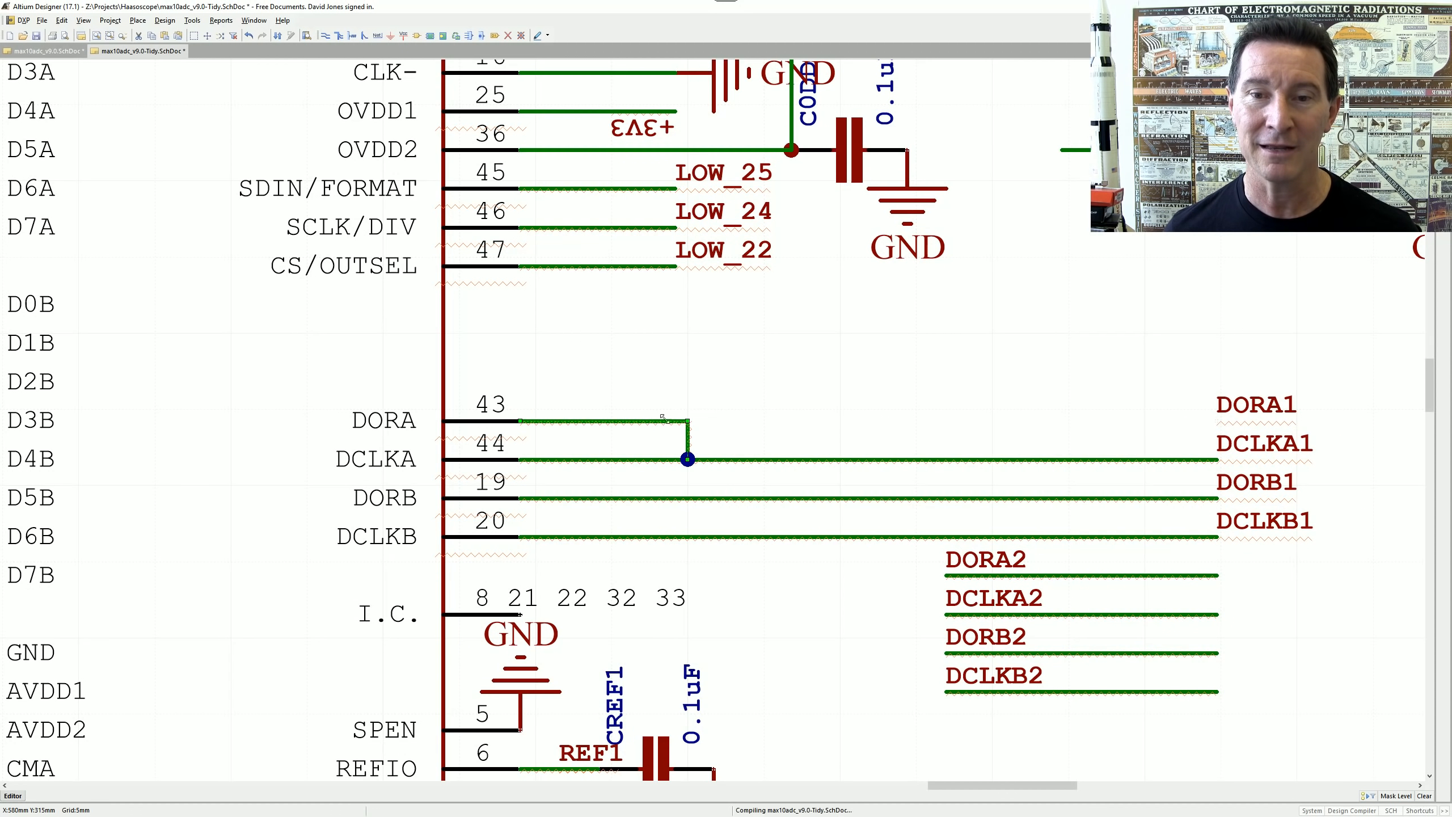
key(ctrl+z)
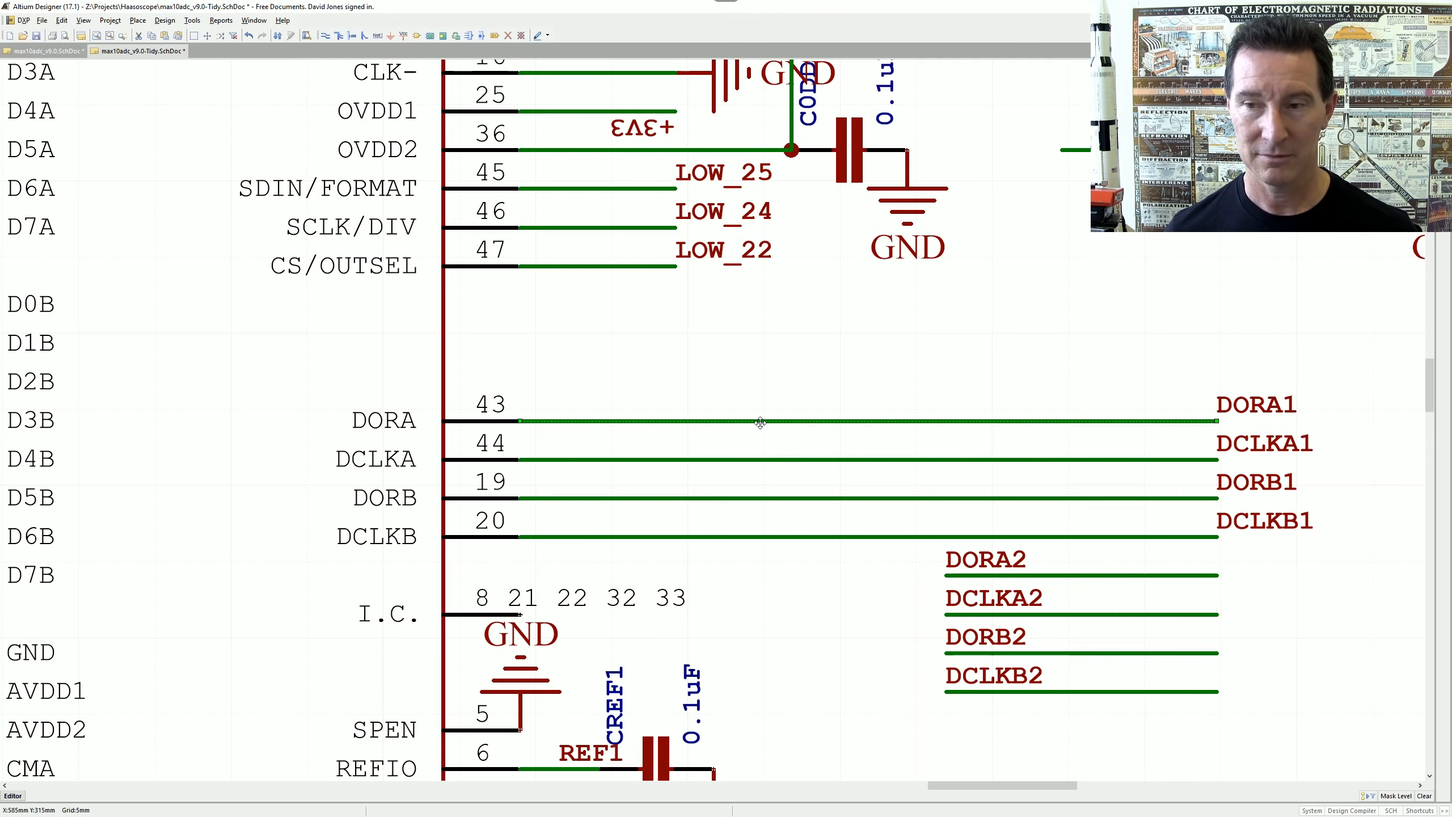
drag(1253, 409, 612, 412)
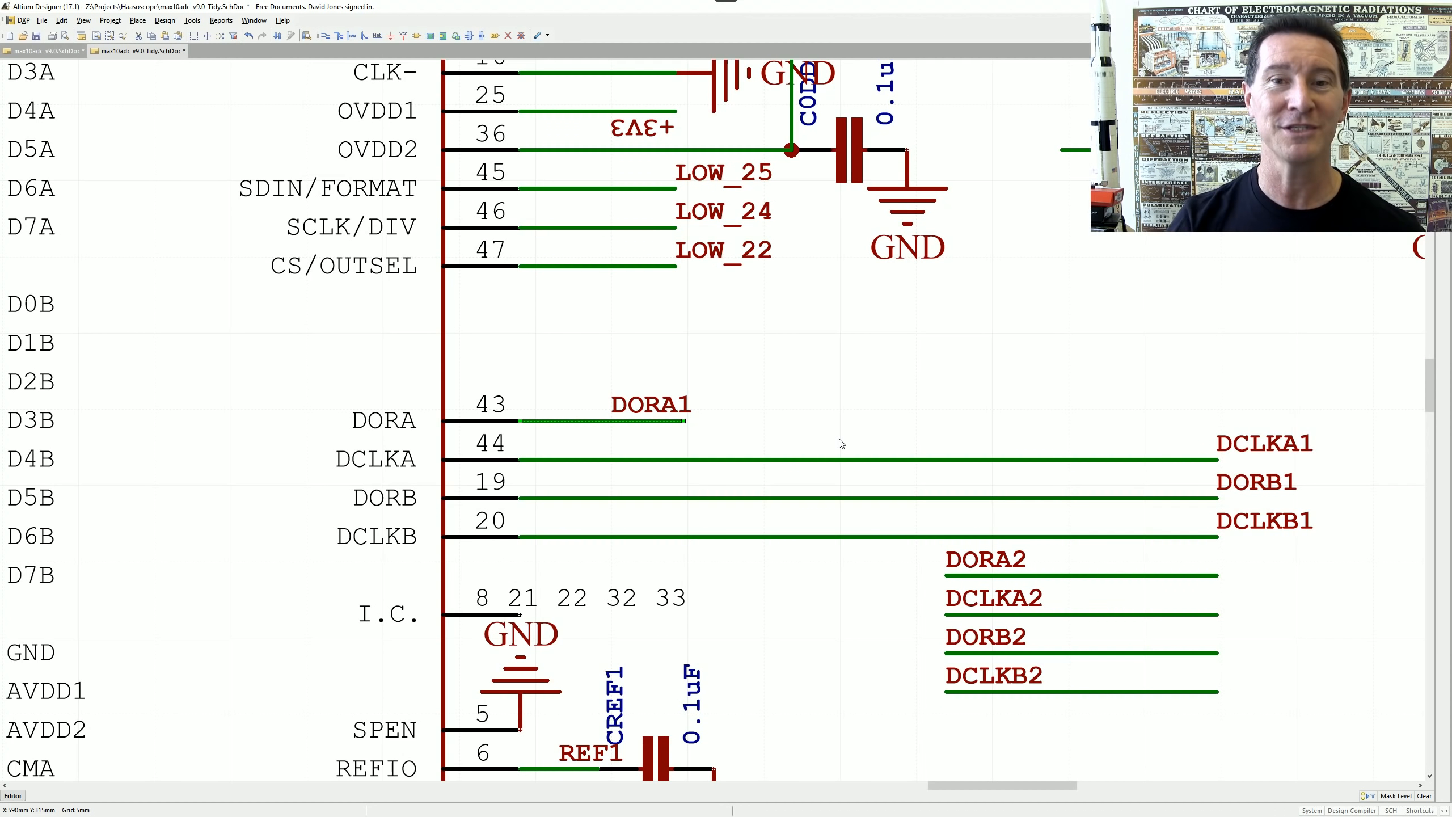
- Set the snap grid to 1 mm and move the LOW_22, LOW_24 and LOW_25 net labels back over their wires on IC1
ctrl+scroll(837, 440, down, 2)
right_drag(325, 315, 763, 516)
ctrl+scroll(645, 479, up, 2)
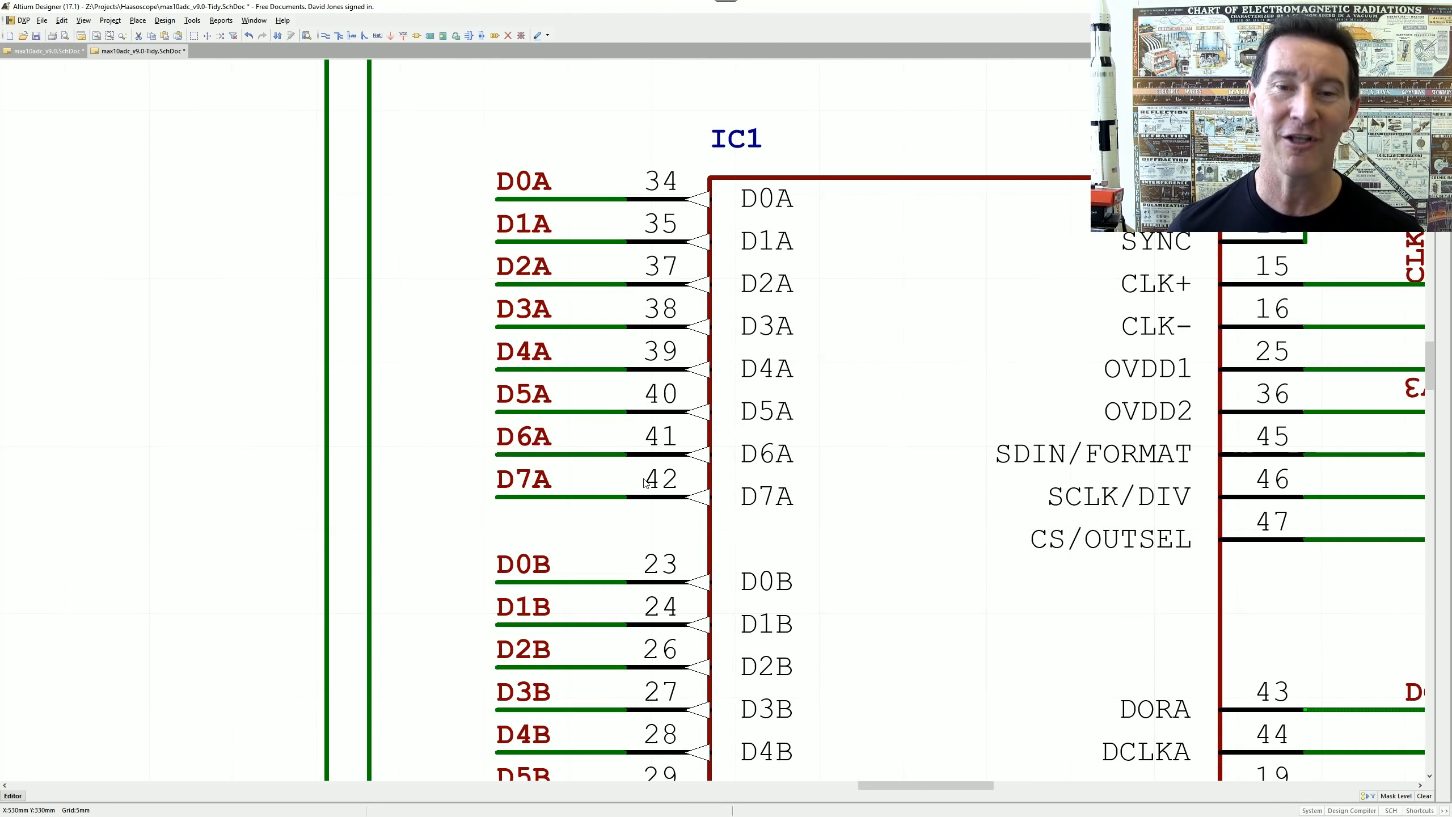
right_drag(1270, 508, 669, 320)
ctrl+scroll(669, 320, up, 1)
key(g)
drag(924, 338, 784, 356)
drag(918, 291, 778, 310)
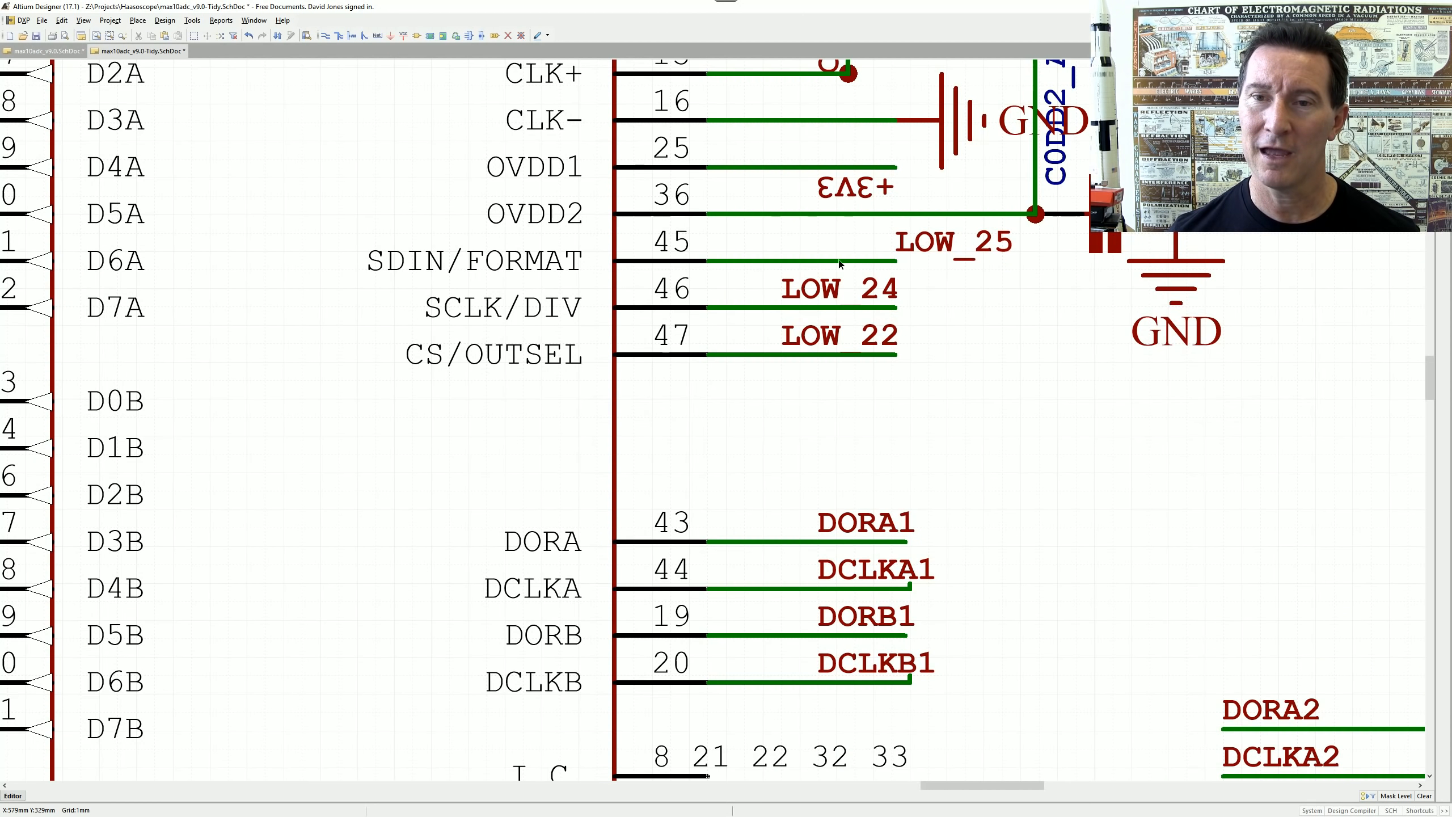
drag(922, 242, 779, 260)
ctrl+scroll(911, 601, up, 3)
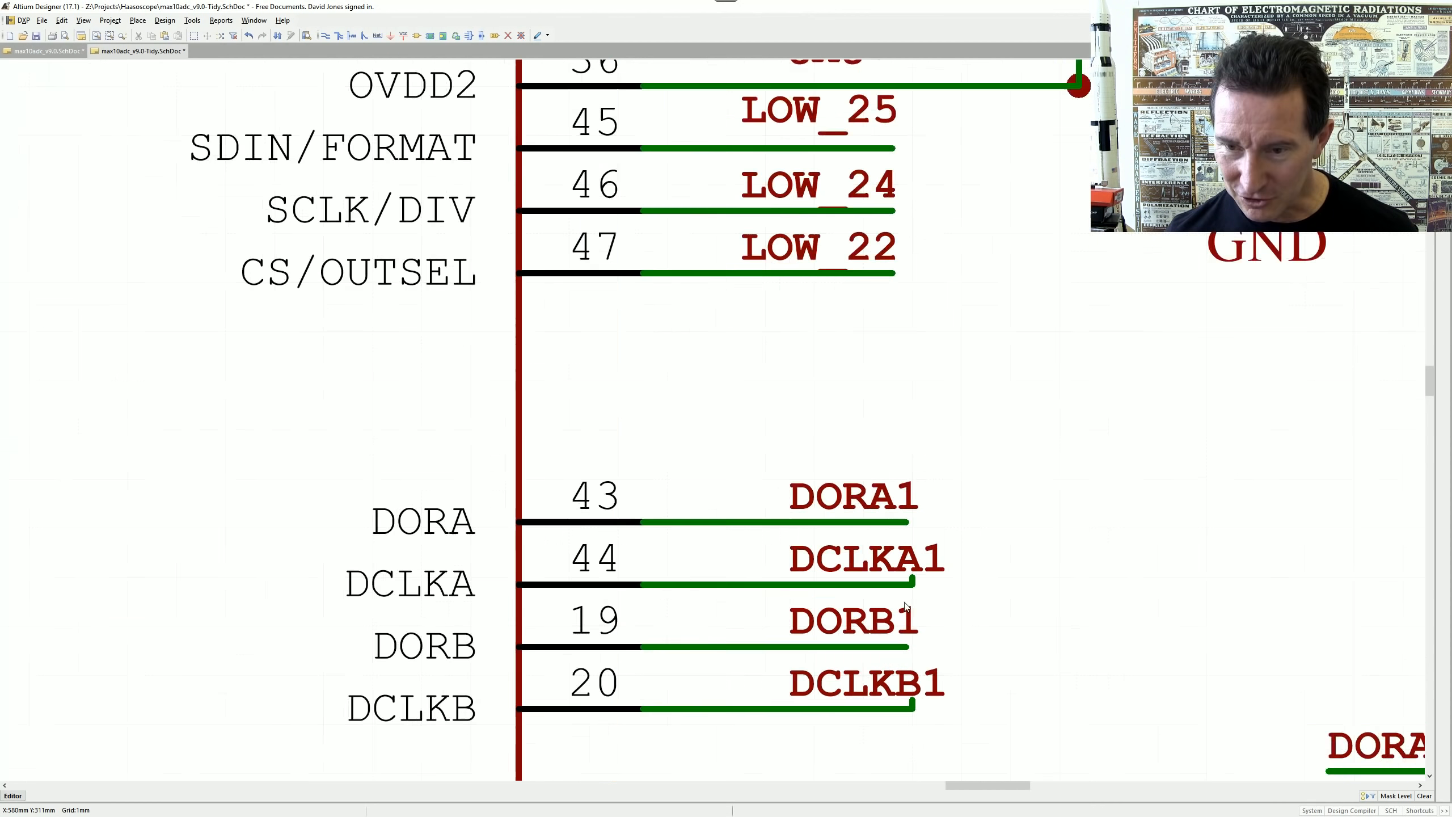
- Turn the upside-down +3V3 net label upright and place it on top of IC1's OVDD1 wire
ctrl+scroll(917, 576, down, 5)
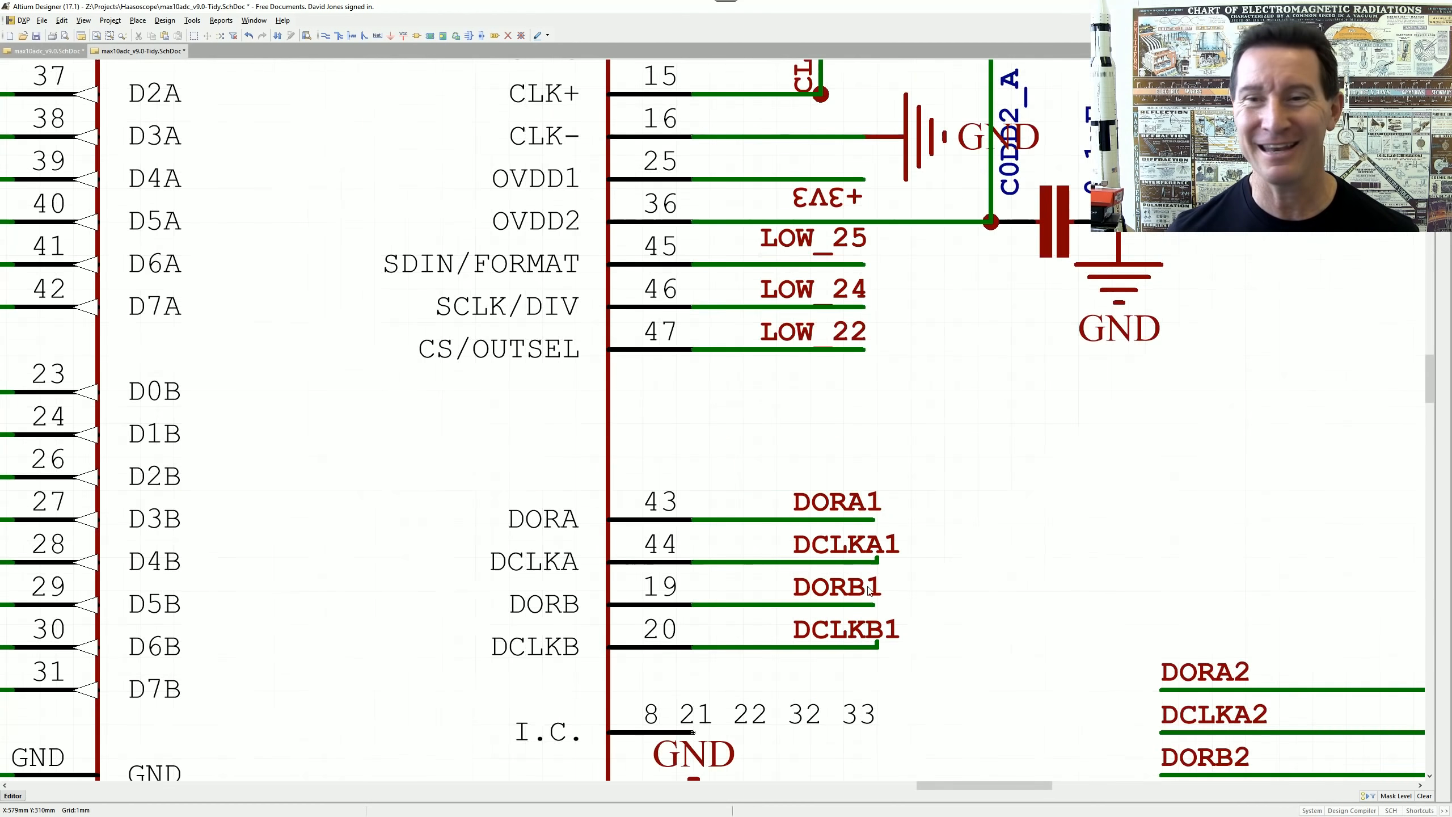
right_drag(978, 620, 939, 551)
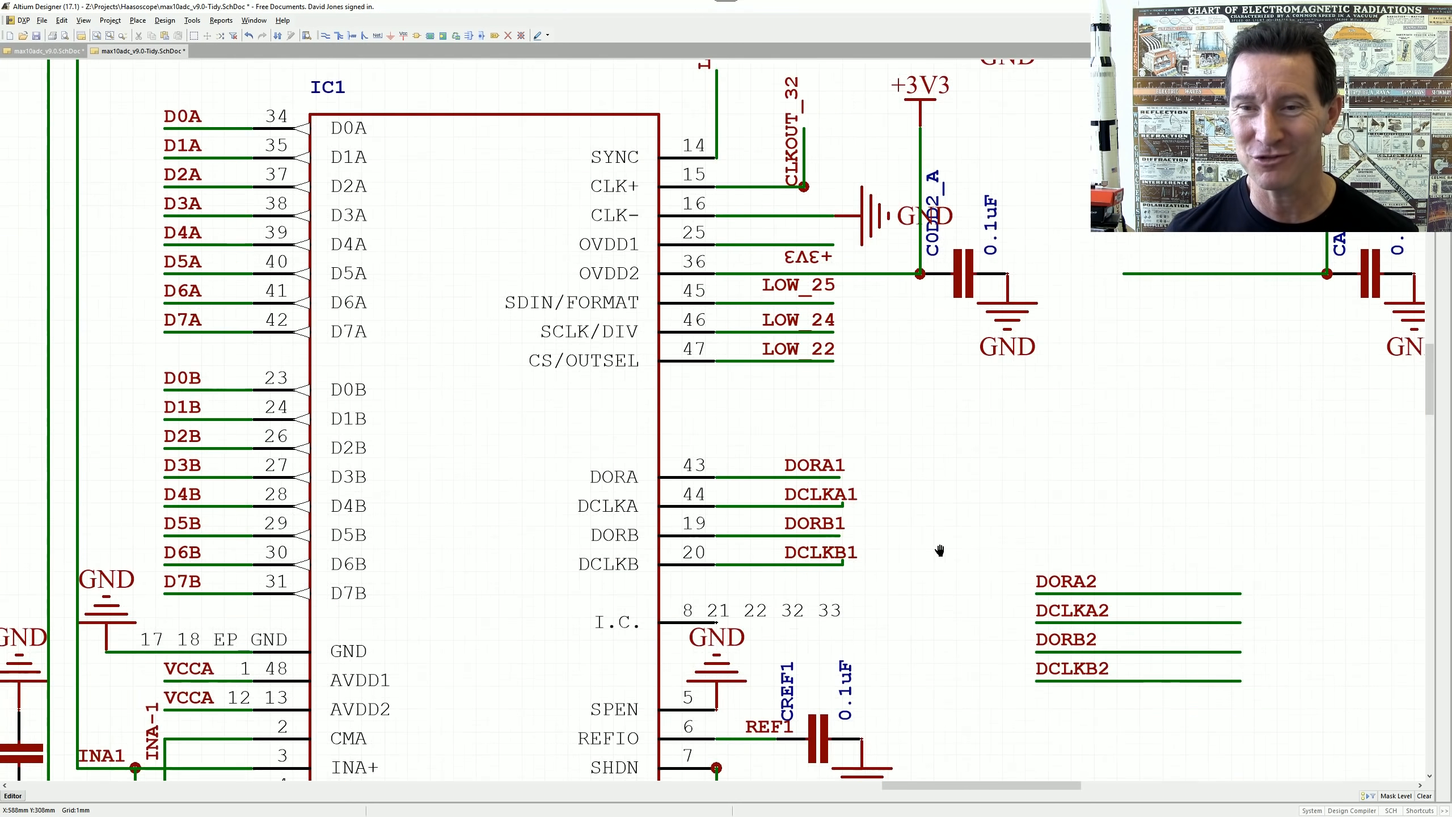
right_drag(906, 440, 915, 527)
ctrl+scroll(822, 347, up, 3)
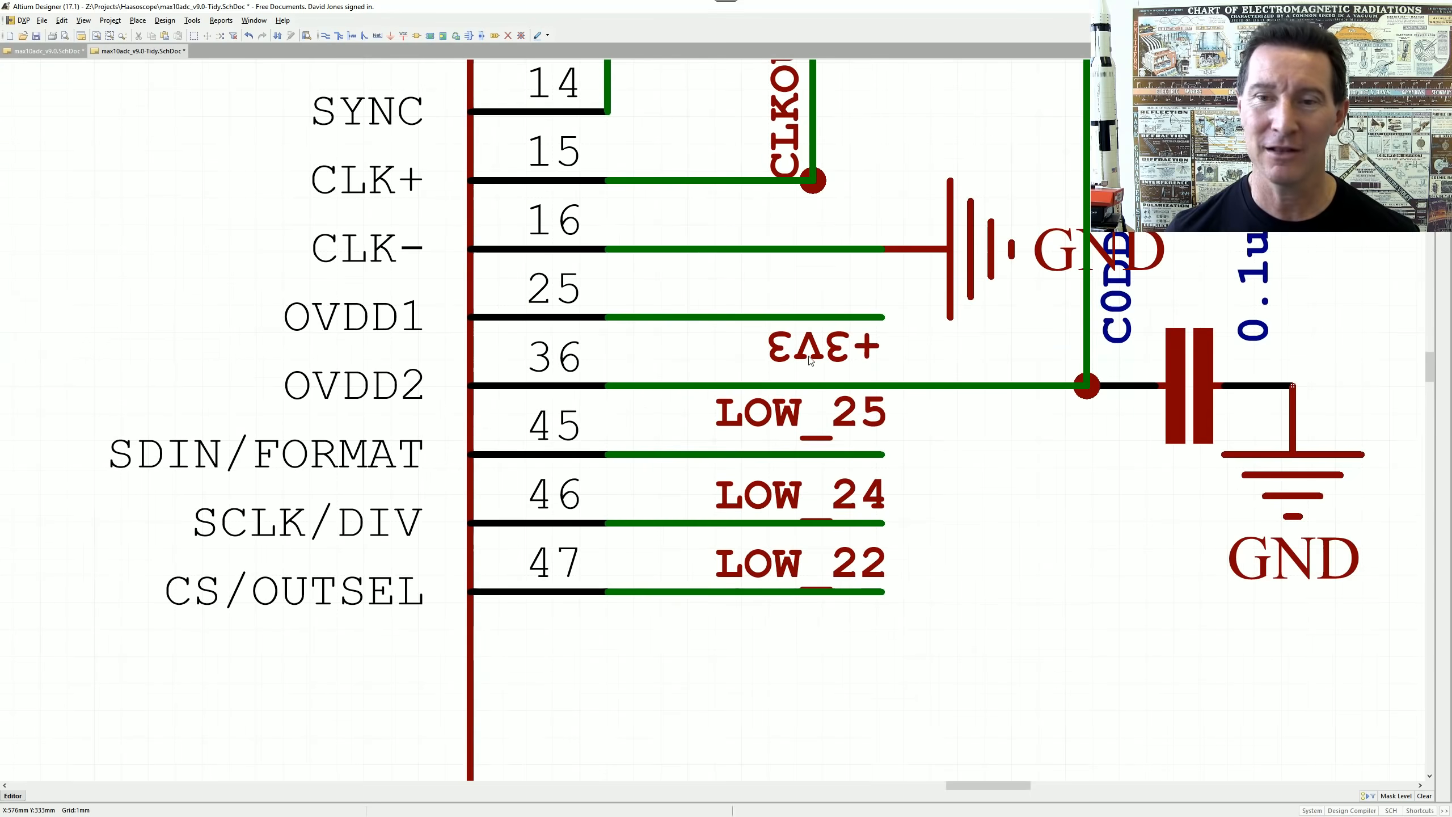
drag(823, 352, 767, 315)
key(Escape)
key(space)
key(space)
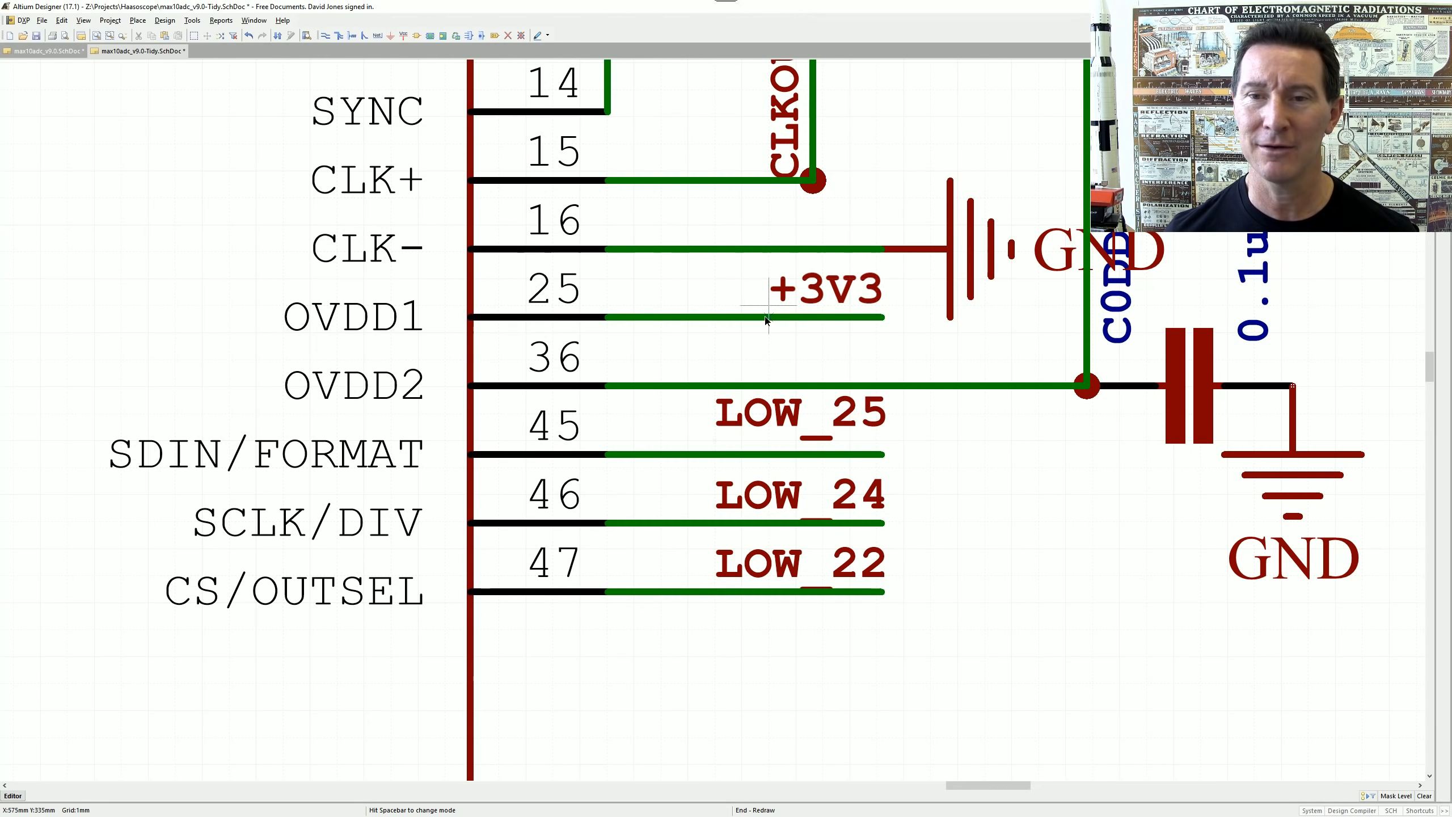
click(768, 321)
ctrl+scroll(837, 303, down, 4)
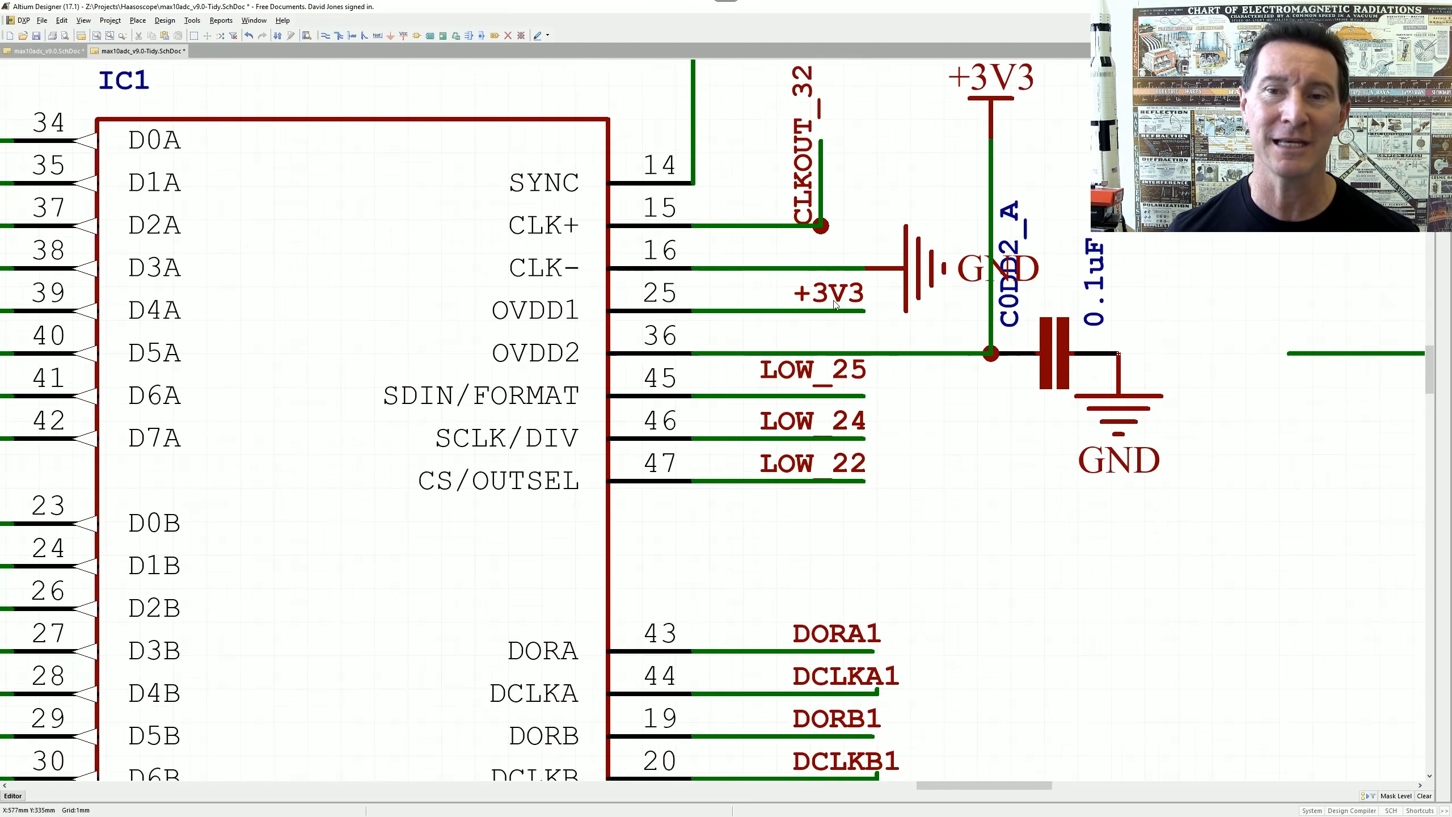
- Try extending IC1's OVDD1 wire to the vertical +3V3 supply line above C0DD2_A
right_drag(856, 297, 831, 347)
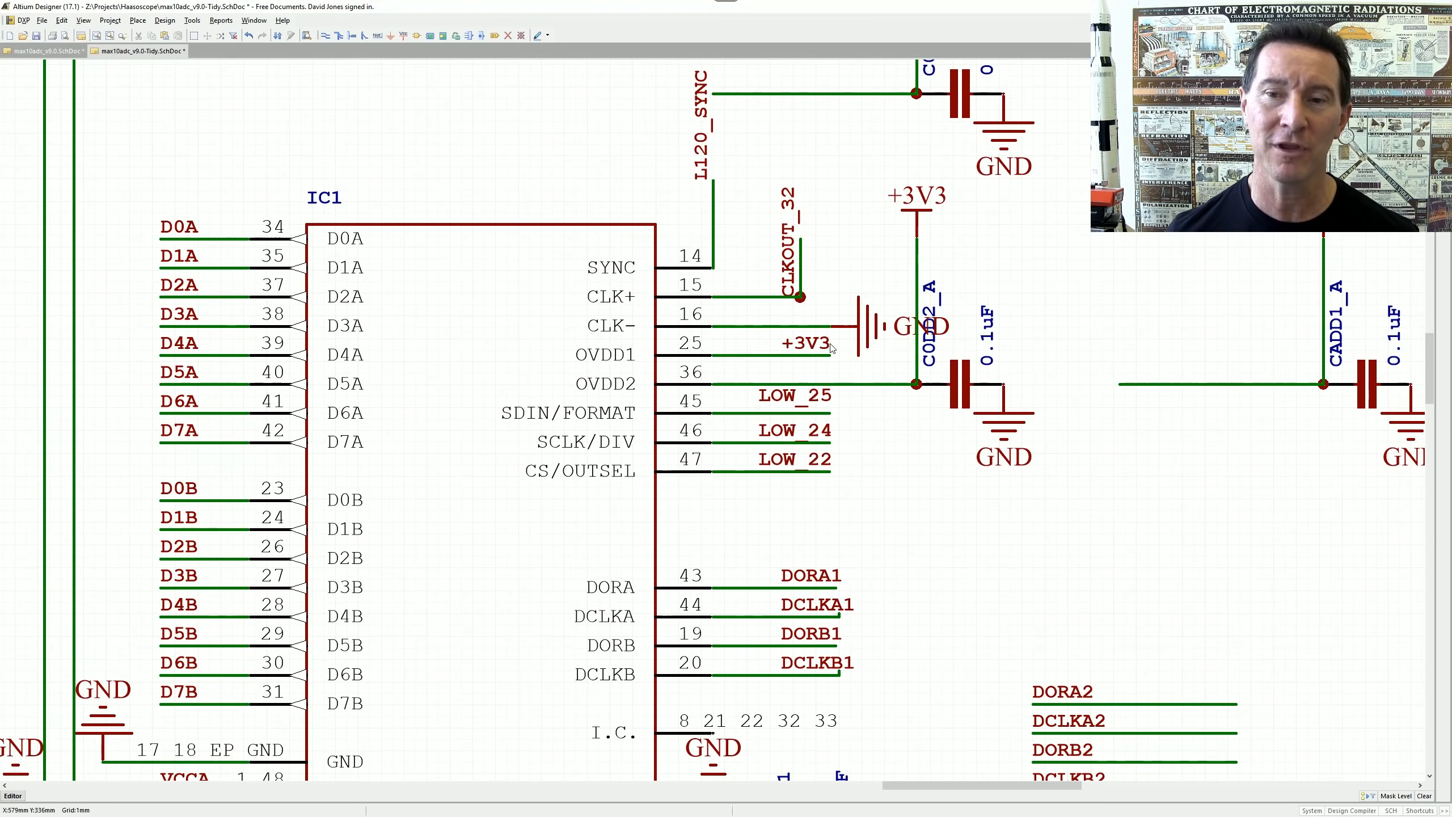
ctrl+scroll(925, 233, up, 3)
click(920, 212)
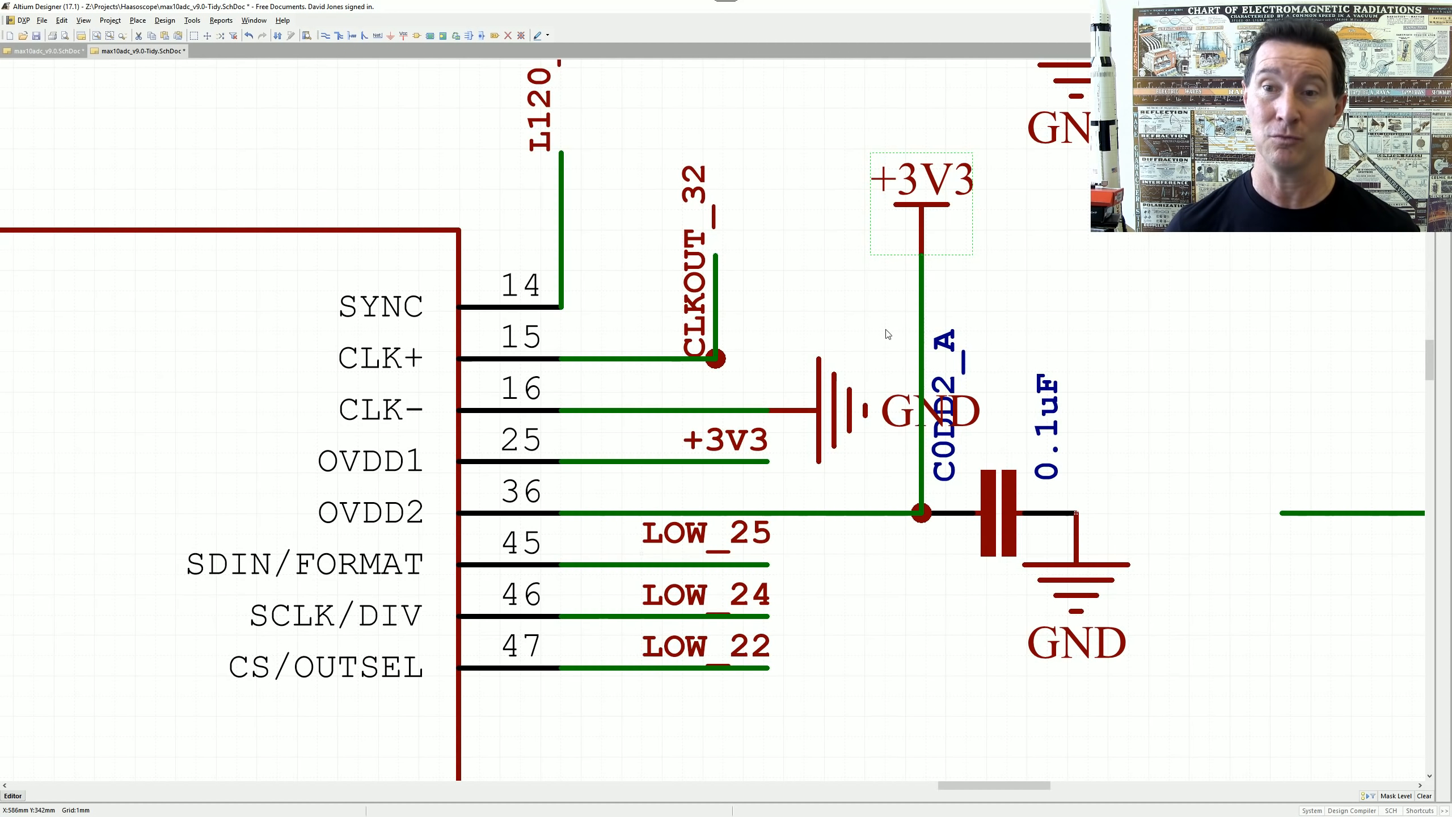
click(765, 462)
key(Delete)
click(926, 461)
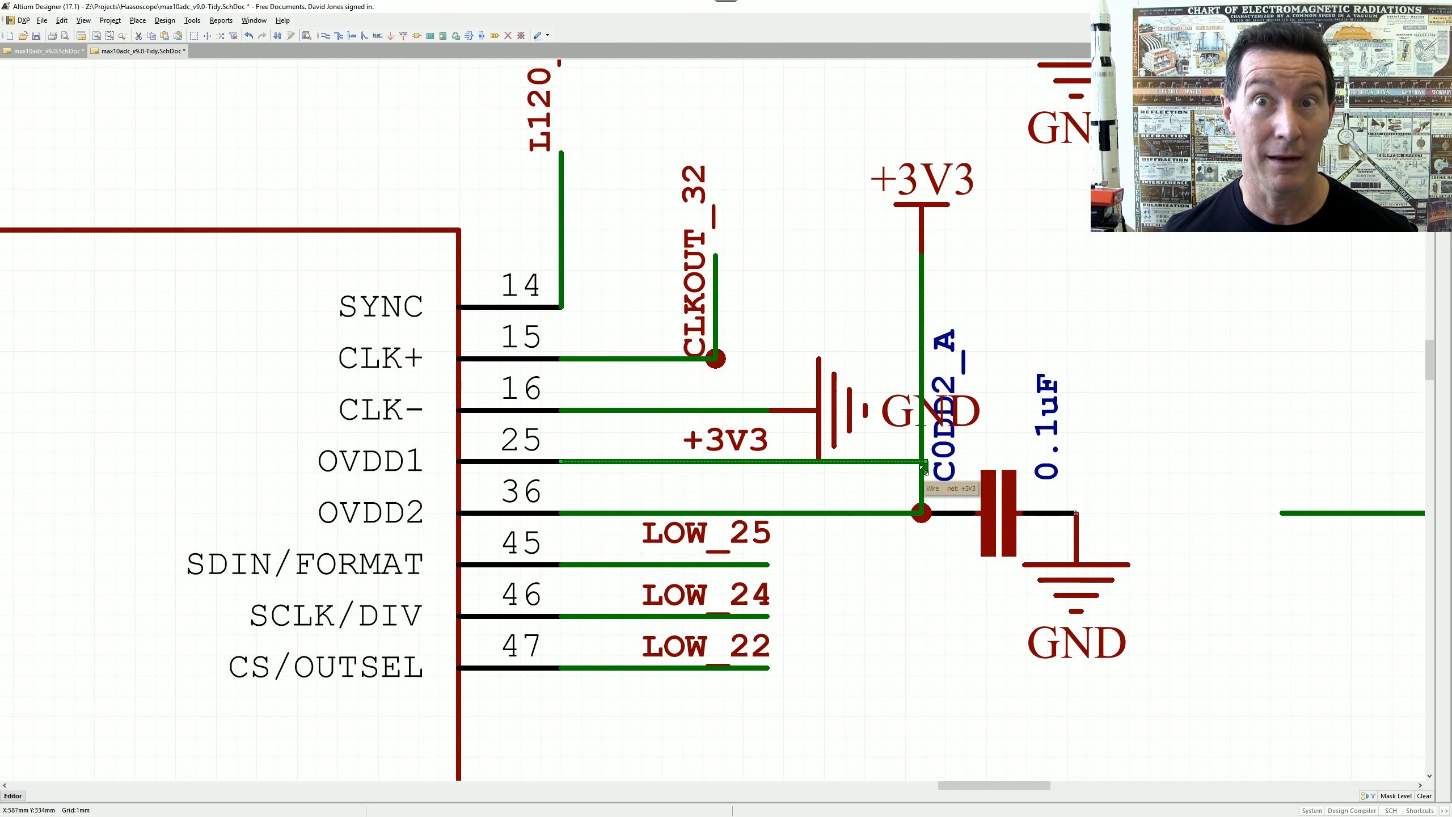
- Rotate capacitor C0DD2_A to hang vertically below the OVDD2 supply junction and move its GND symbol beneath it
ctrl+scroll(924, 468, down, 3)
mouse_move(740, 496)
mouse_down()
mouse_move(706, 552)
mouse_move(738, 540)
mouse_move(739, 506)
mouse_up()
key(space)
key(space)
key(space)
drag(824, 565, 733, 592)
- Delete the sideways GND symbol on IC1's CLK- line and wire CLK- and C0DD2_A to the GND symbol beneath the capacitor
ctrl+scroll(699, 508, up, 1)
click(702, 455)
key(Delete)
click(325, 36)
click(667, 438)
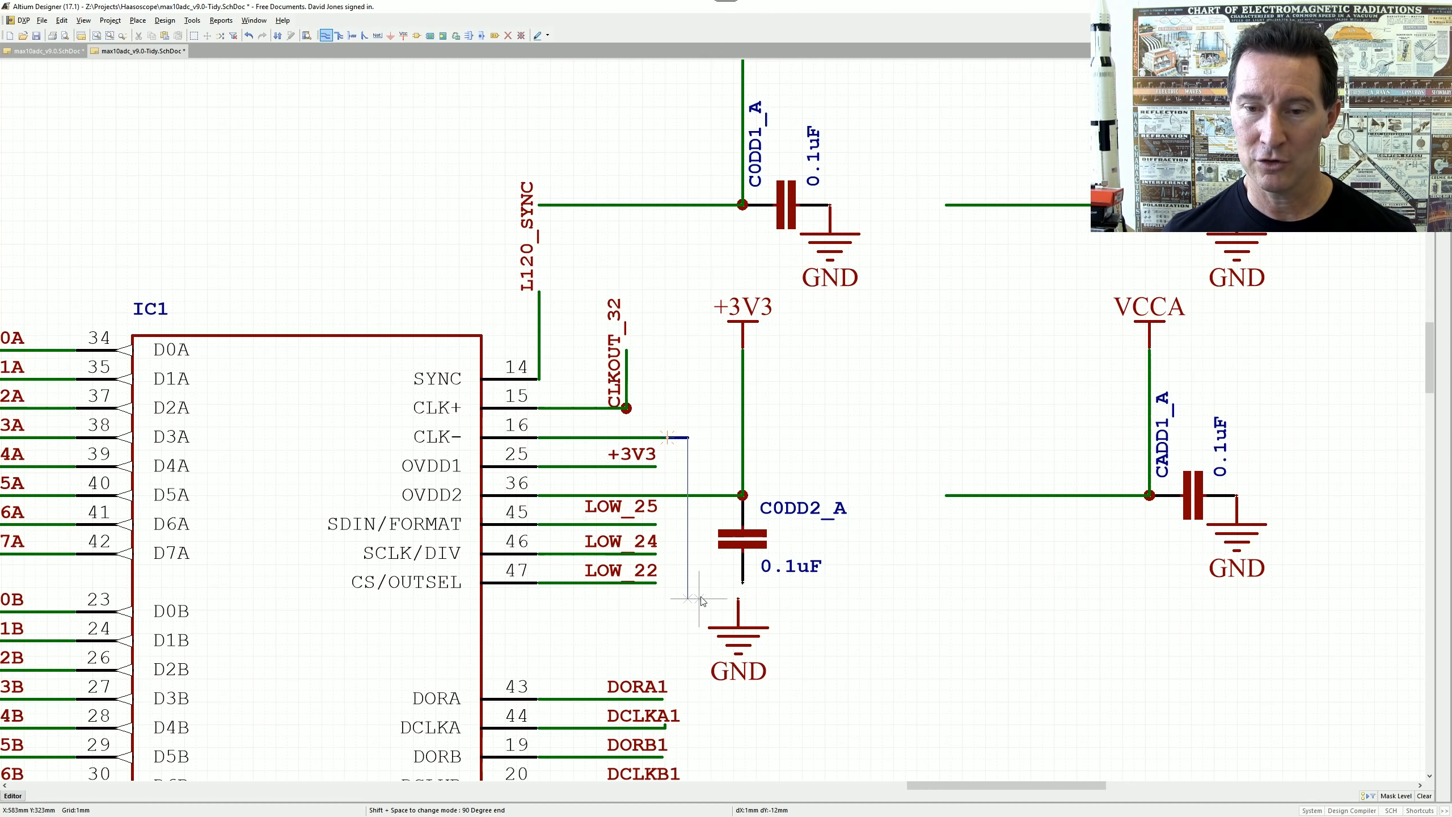
click(742, 595)
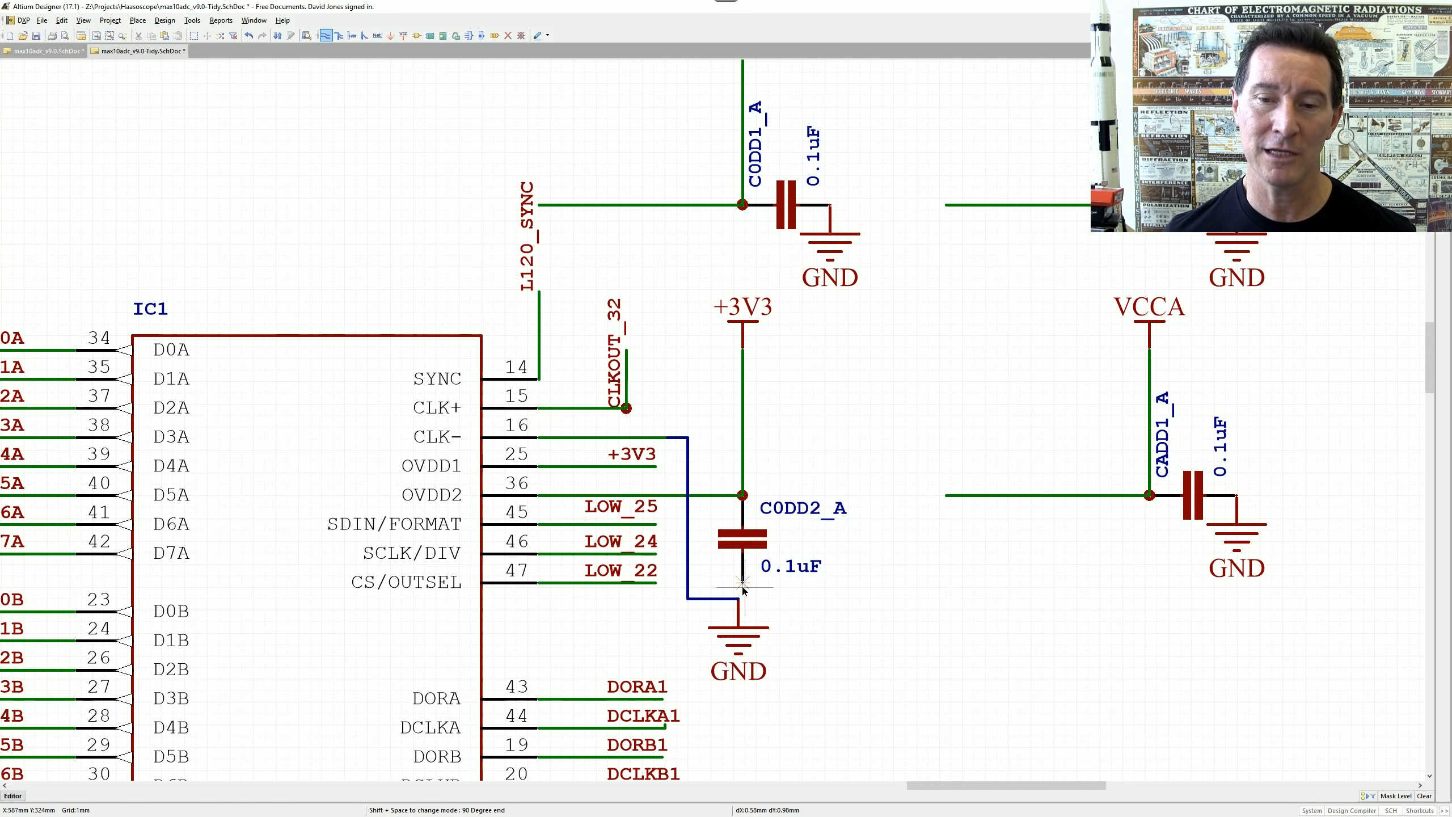
click(737, 599)
right_click(736, 608)
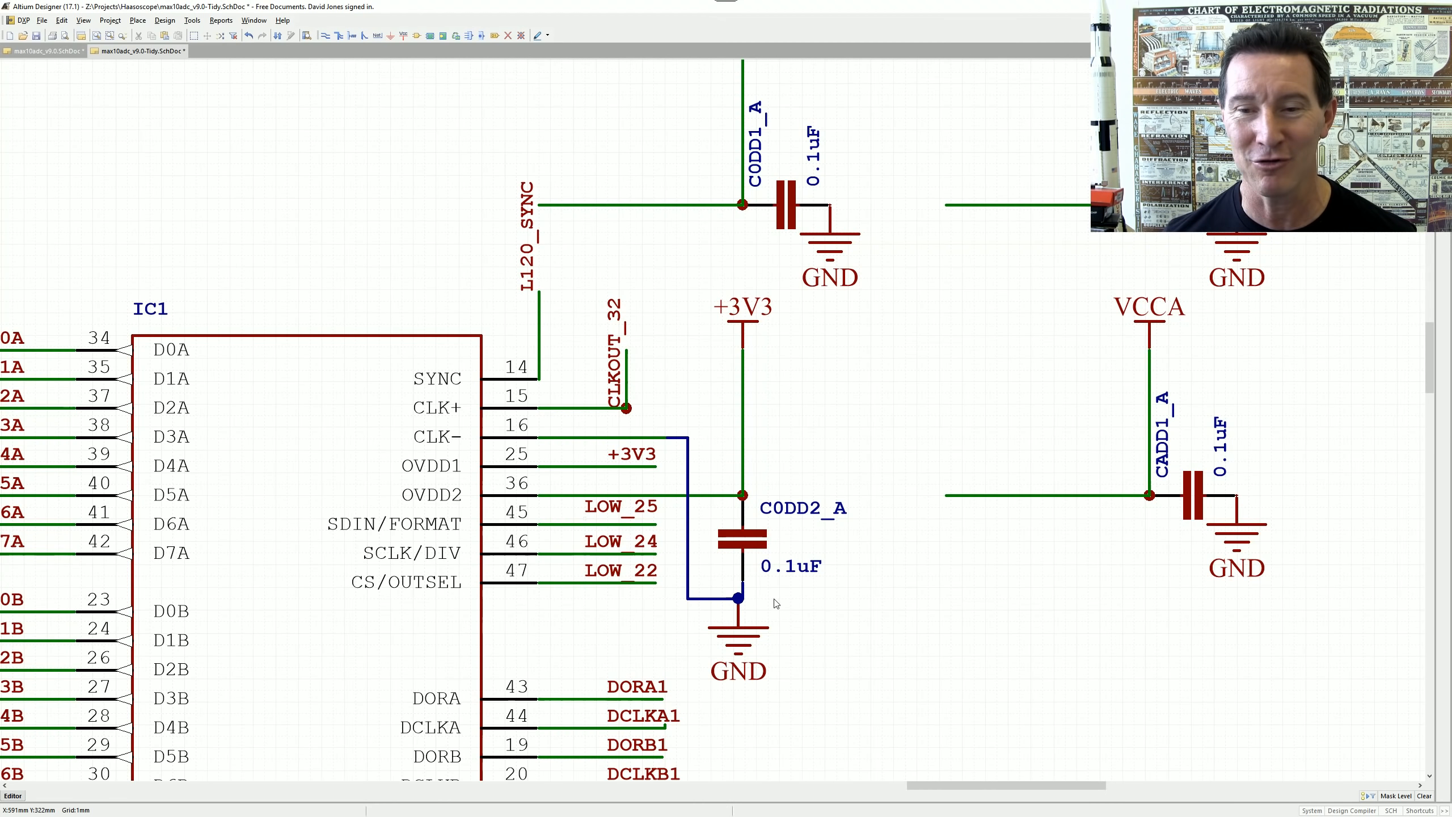
- Wire IC1's OVDD1 line across to the vertical +3V3 supply line above C0DD2_A
ctrl+scroll(704, 529, up, 3)
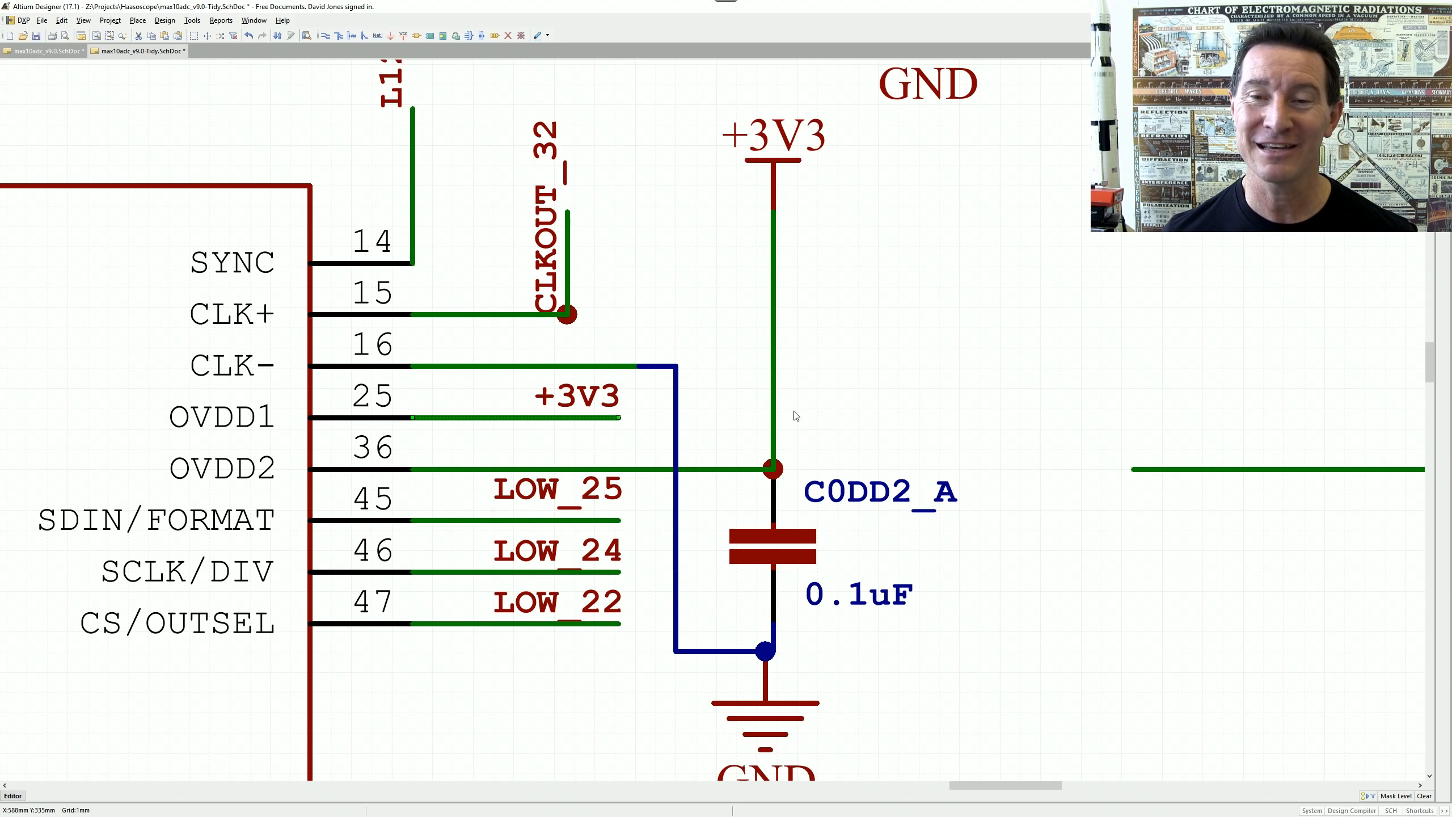
key(p)
key(w)
click(621, 418)
click(773, 418)
key(Escape)
ctrl+scroll(802, 410, down, 5)
ctrl+scroll(802, 410, down, 1)
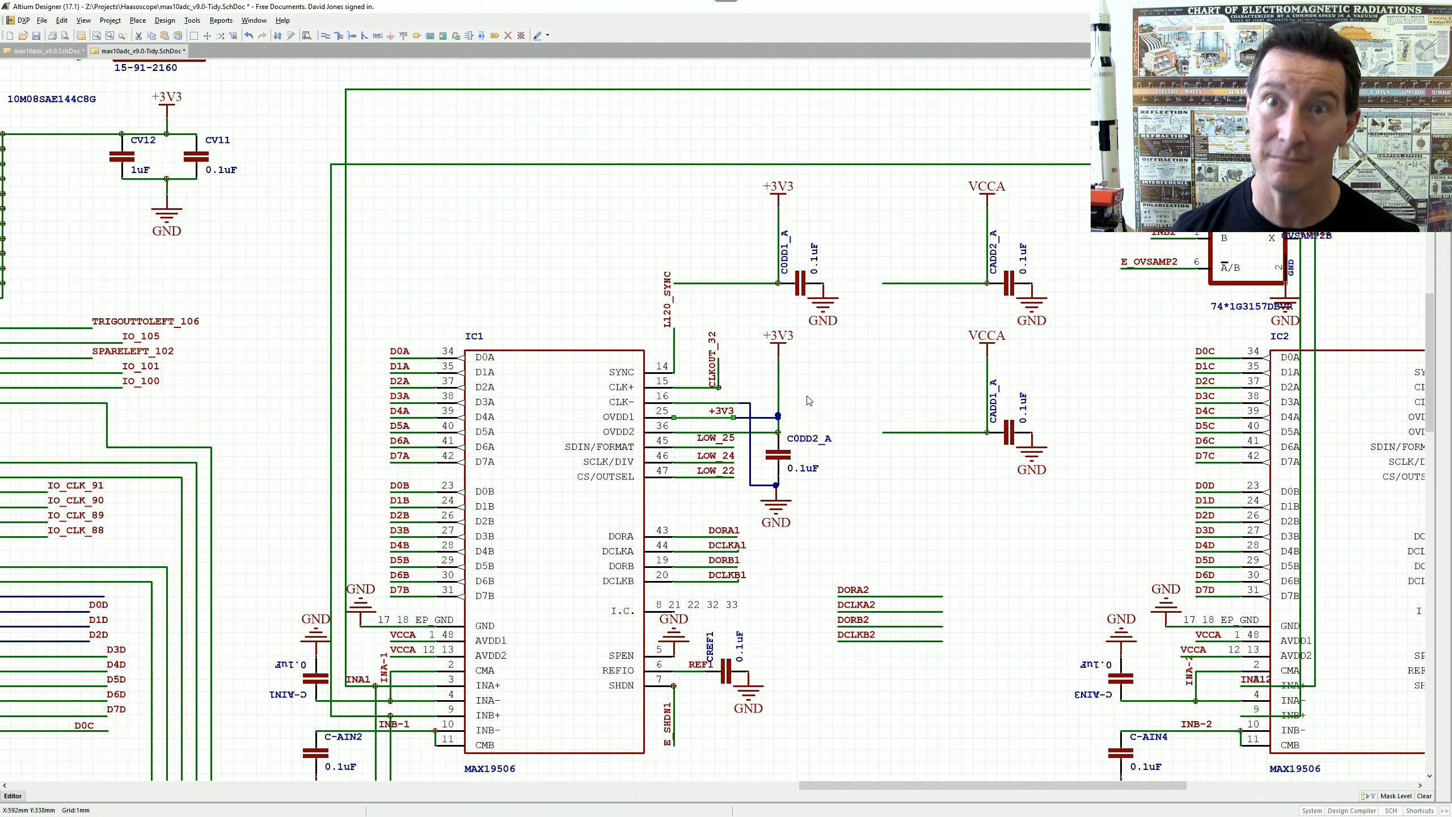
- Examine the supply, clock and ground wiring around IC1's SYNC to OVDD2 pins and compare it with the neighbouring circuitry
ctrl+scroll(808, 400, up, 5)
ctrl+scroll(852, 247, down, 2)
scroll(944, 321, up, 1)
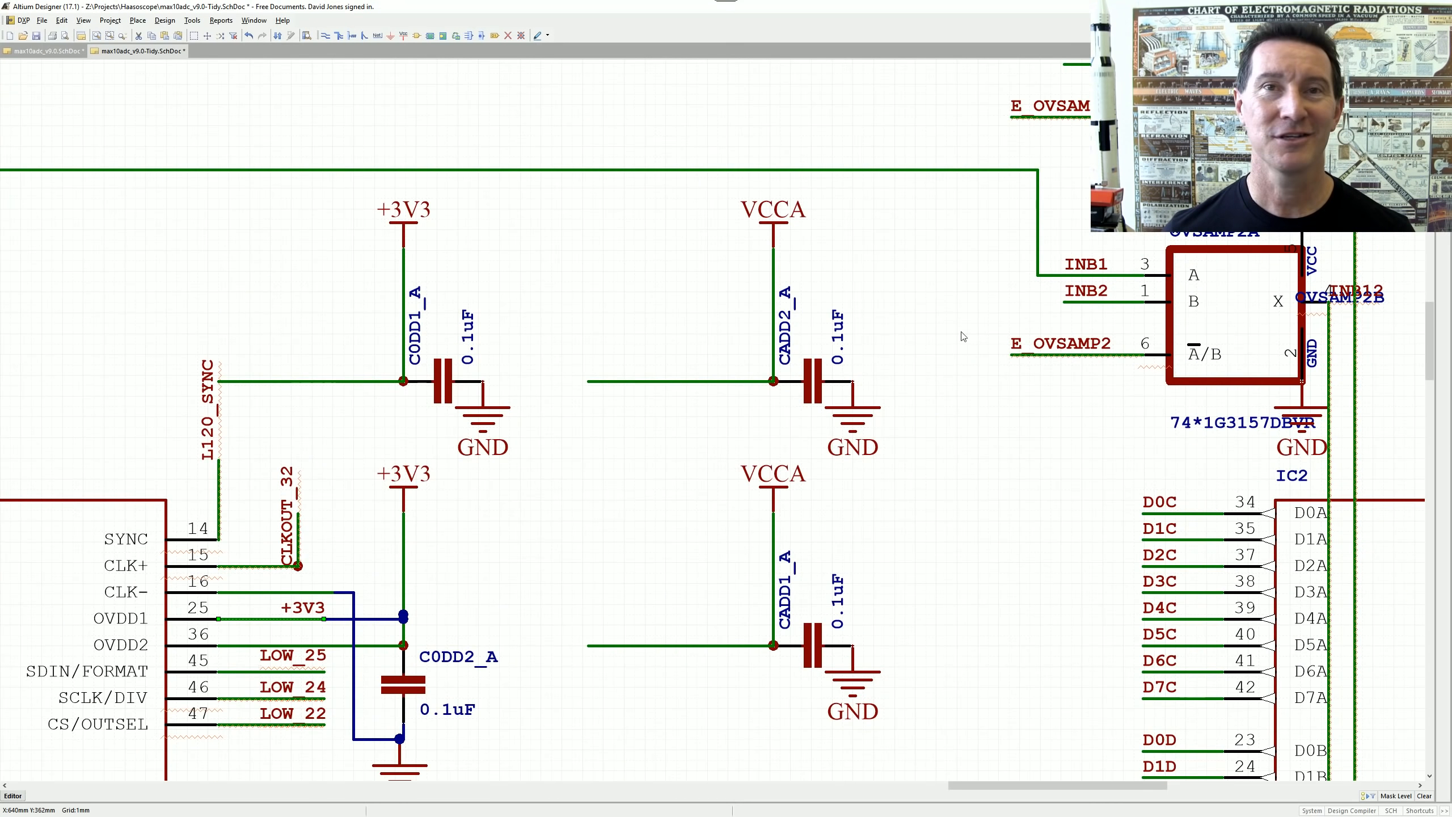
right_drag(853, 609, 824, 478)
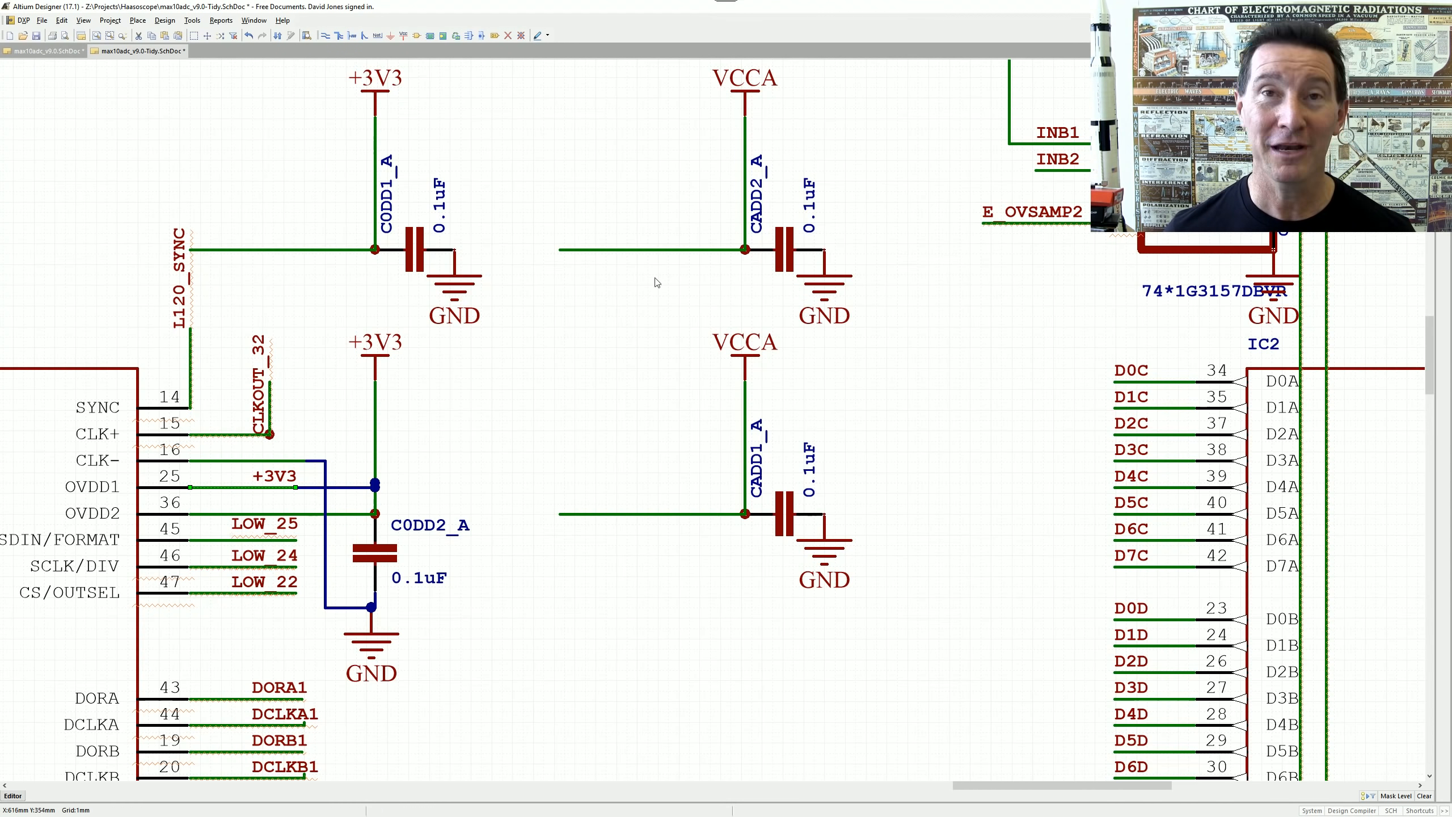
shift+scroll(656, 282, left, 6)
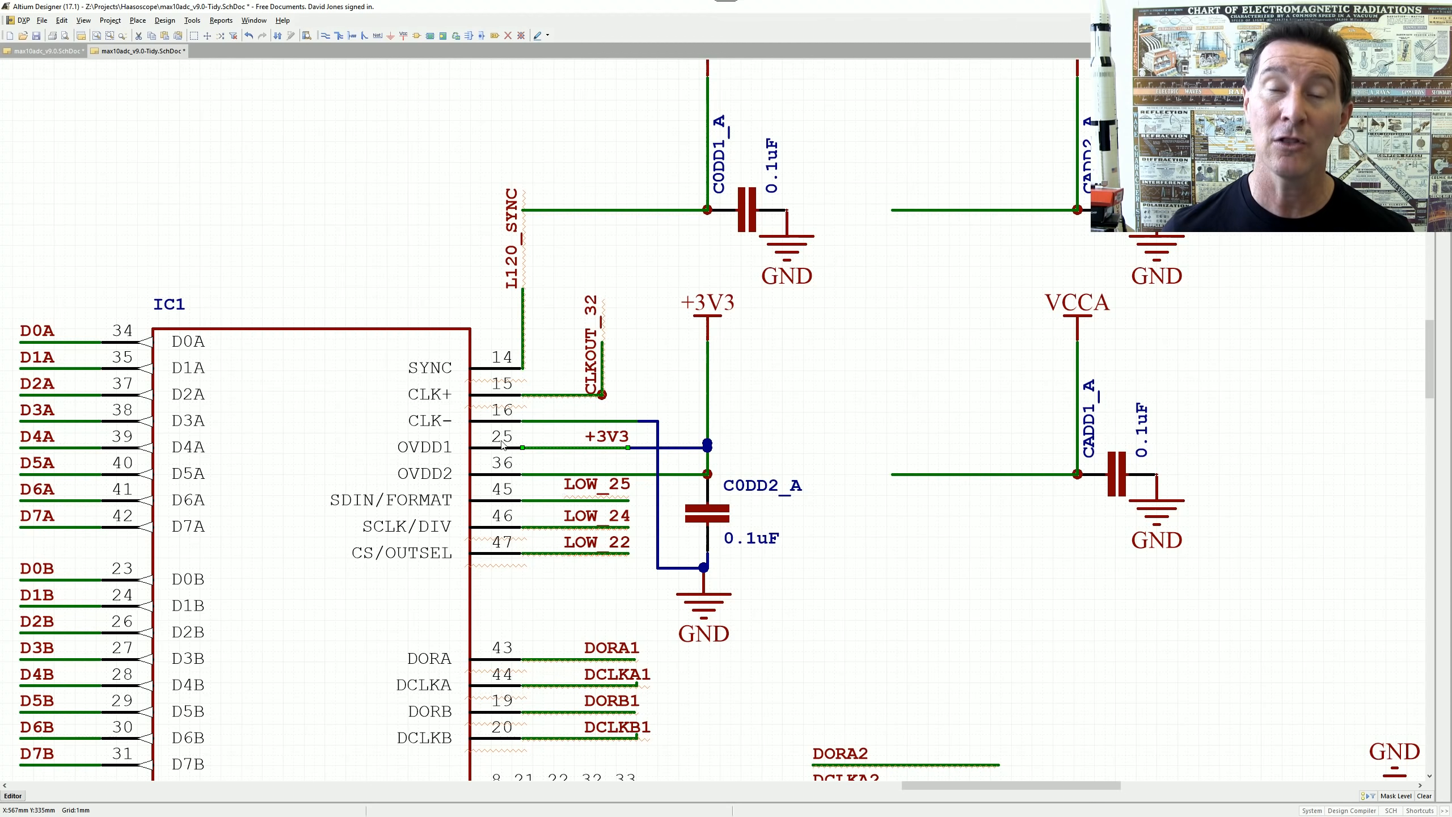
ctrl+scroll(473, 429, down, 2)
ctrl+scroll(663, 310, up, 5)
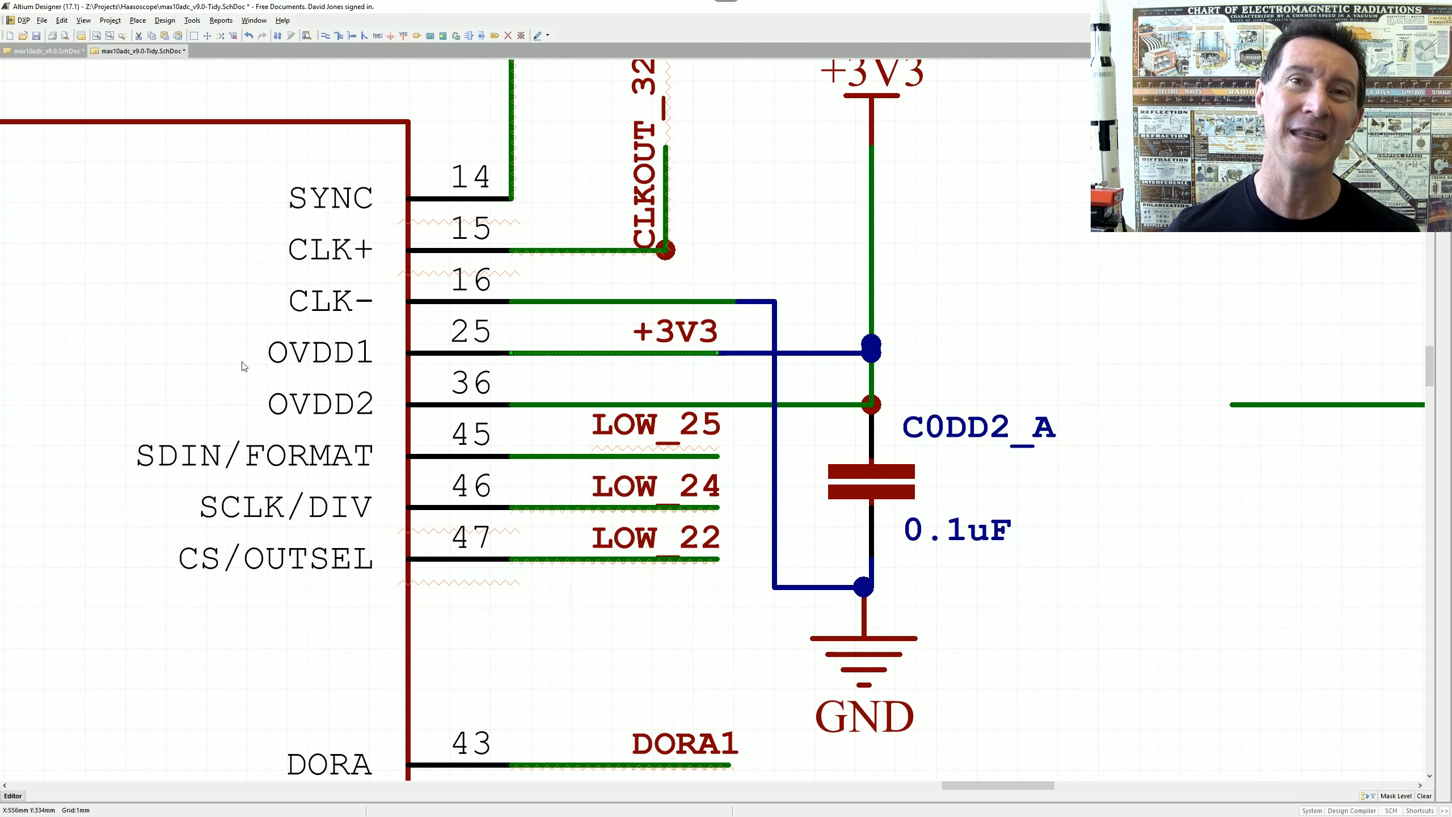
ctrl+scroll(242, 275, down, 3)
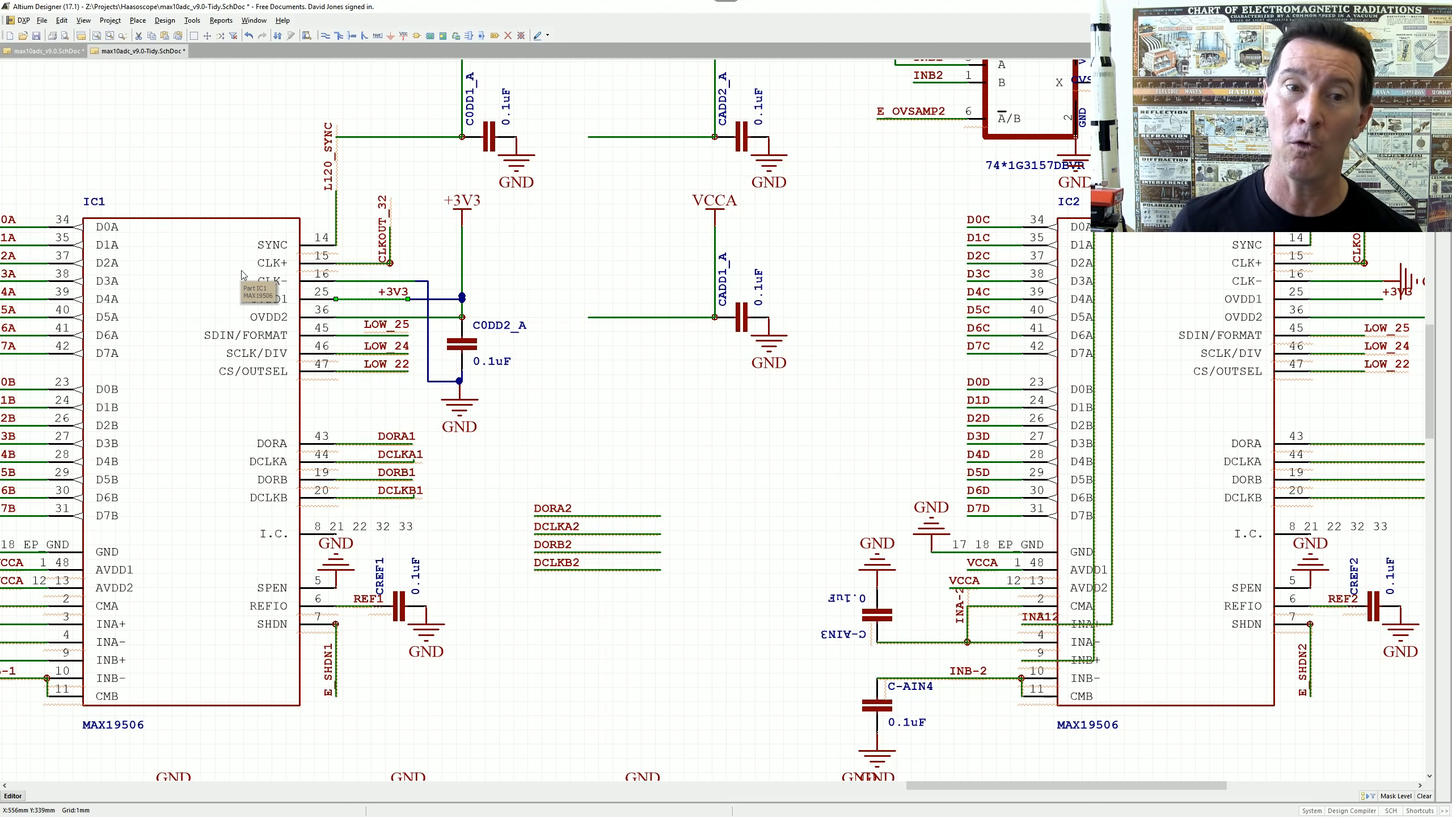
ctrl+scroll(242, 275, up, 4)
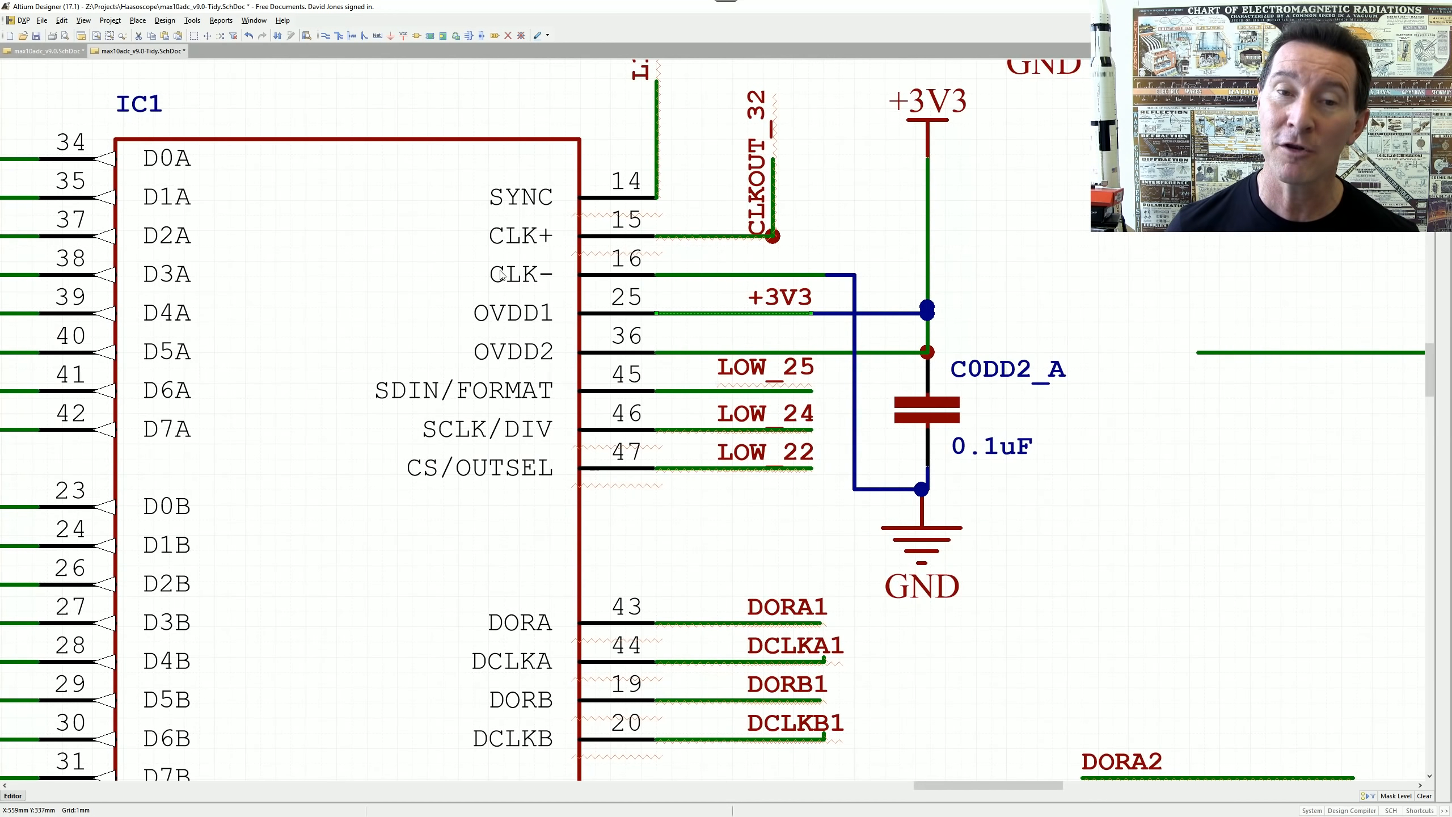
ctrl+scroll(516, 284, up, 2)
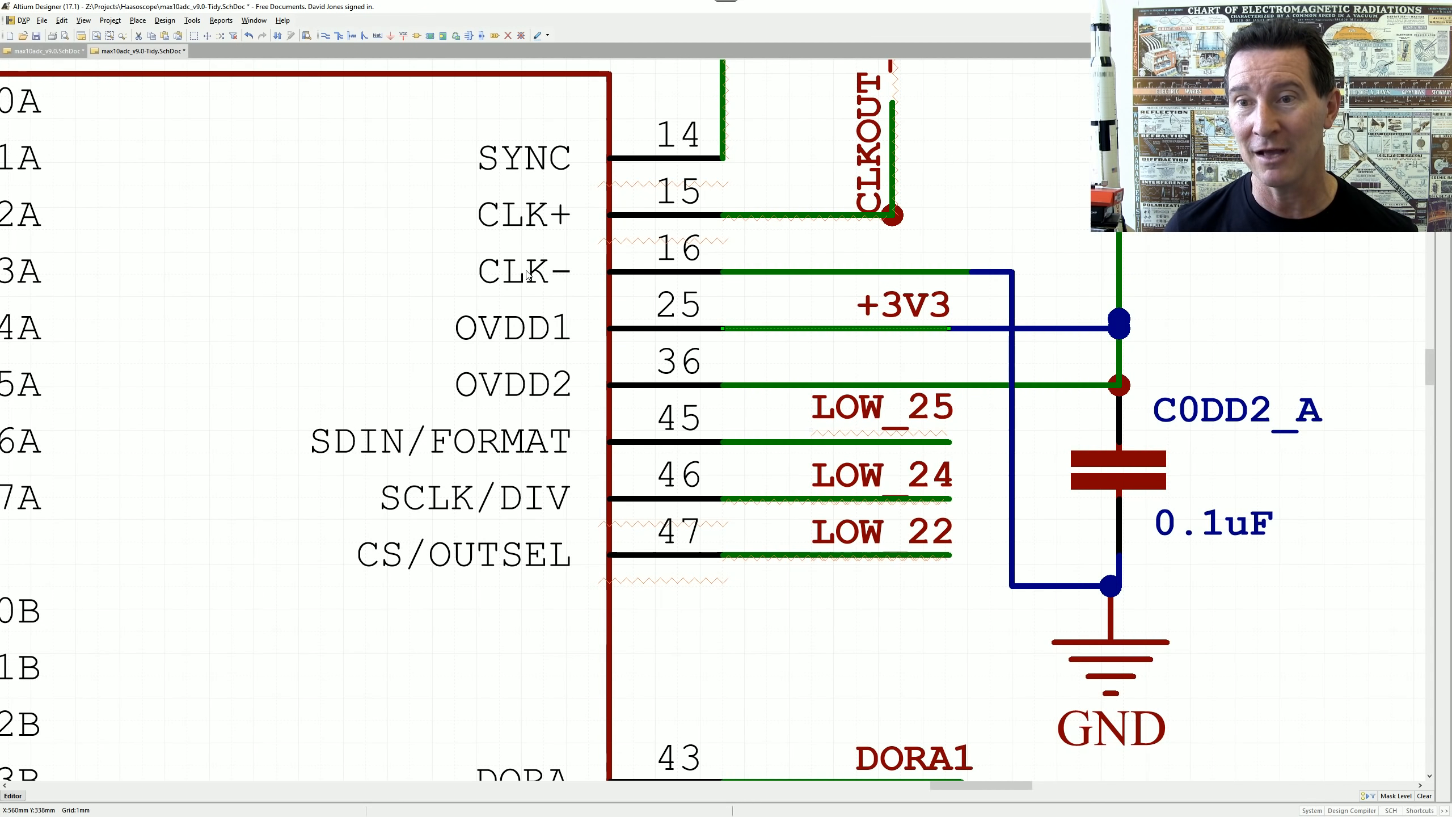
- Highlight the DORA2 net from the loose label between IC1 and IC2 and trace where it connects across the sheet
ctrl+scroll(579, 351, down, 2)
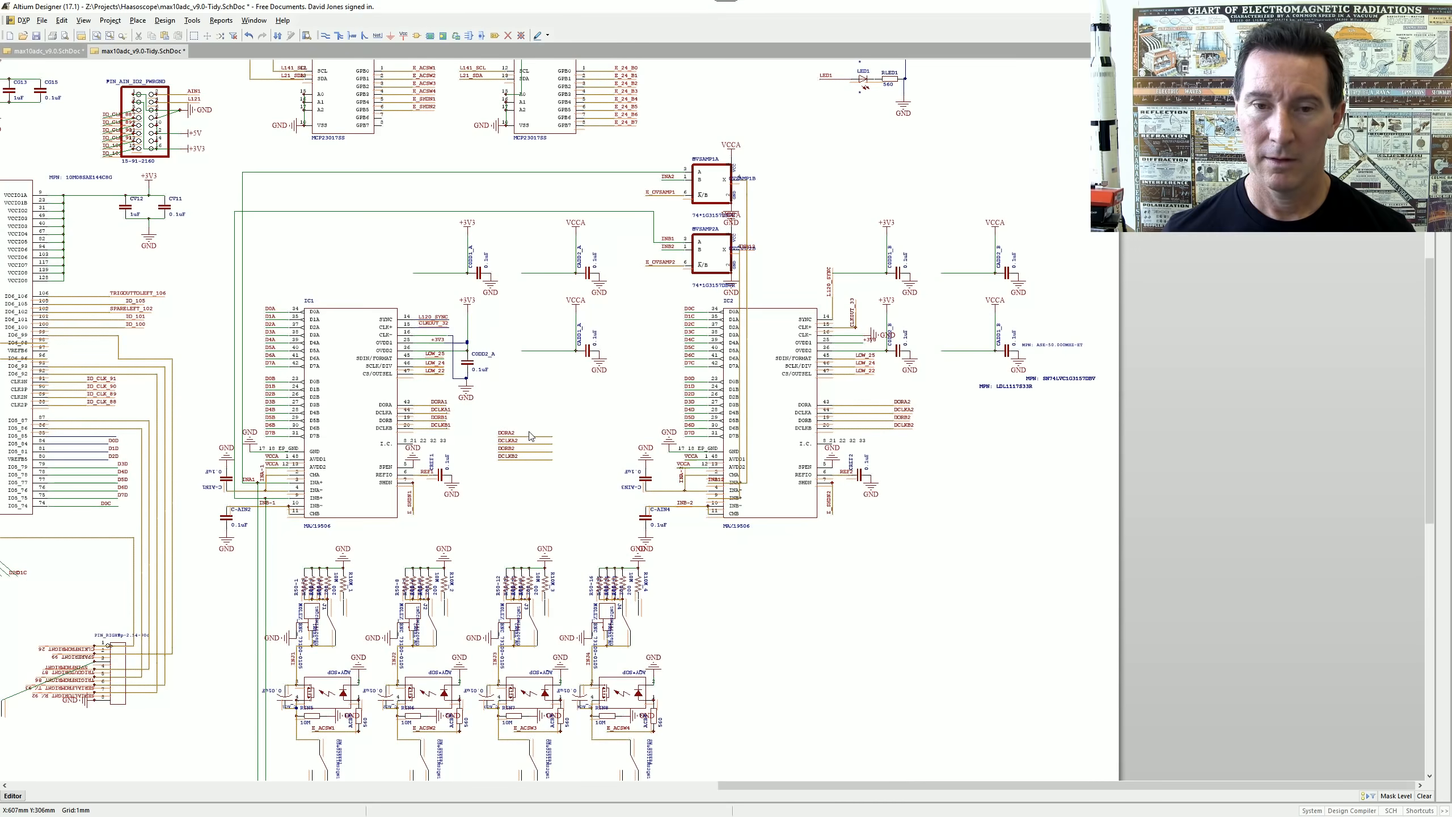
ctrl+scroll(531, 436, up, 4)
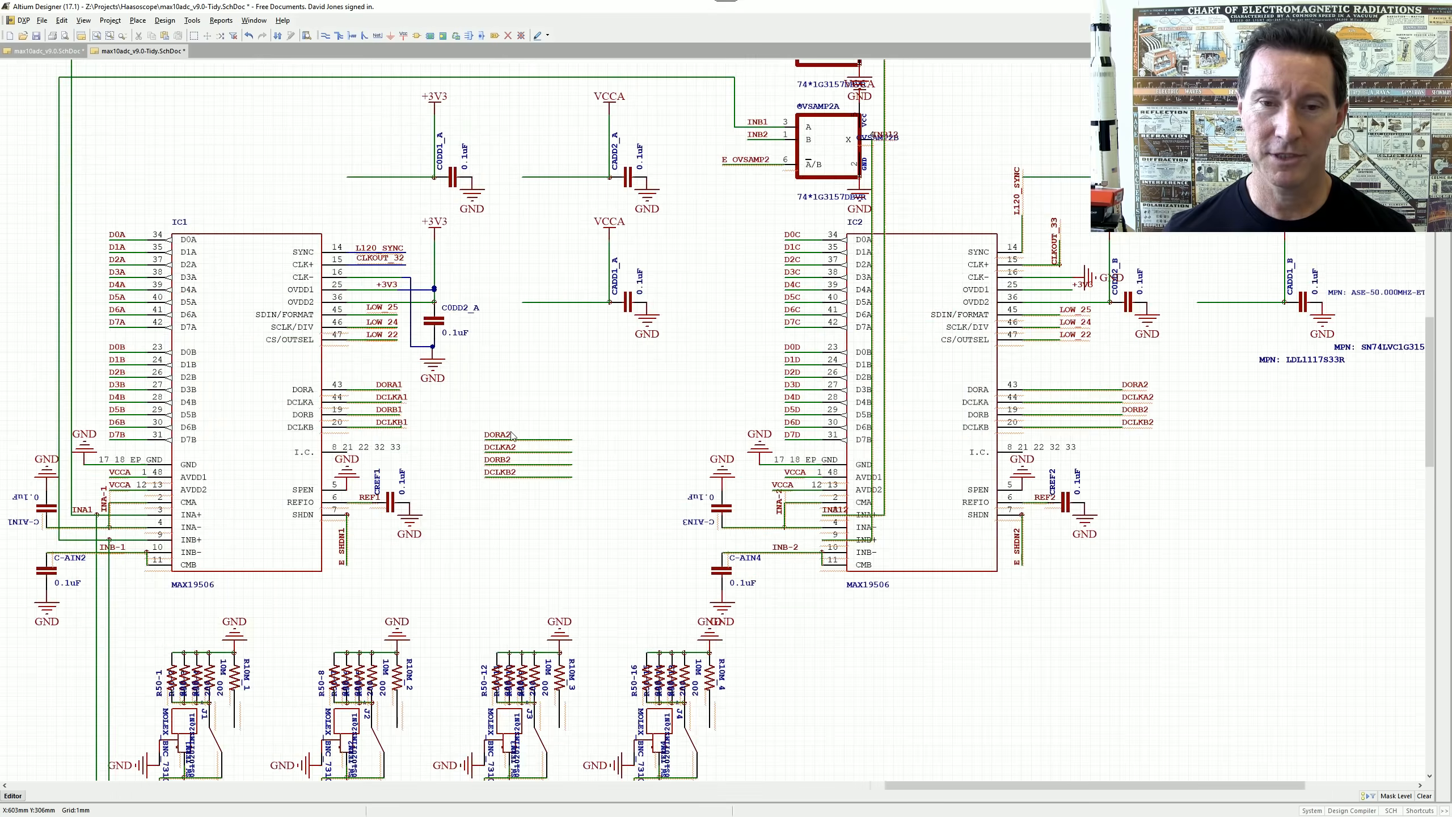
ctrl+scroll(495, 439, up, 4)
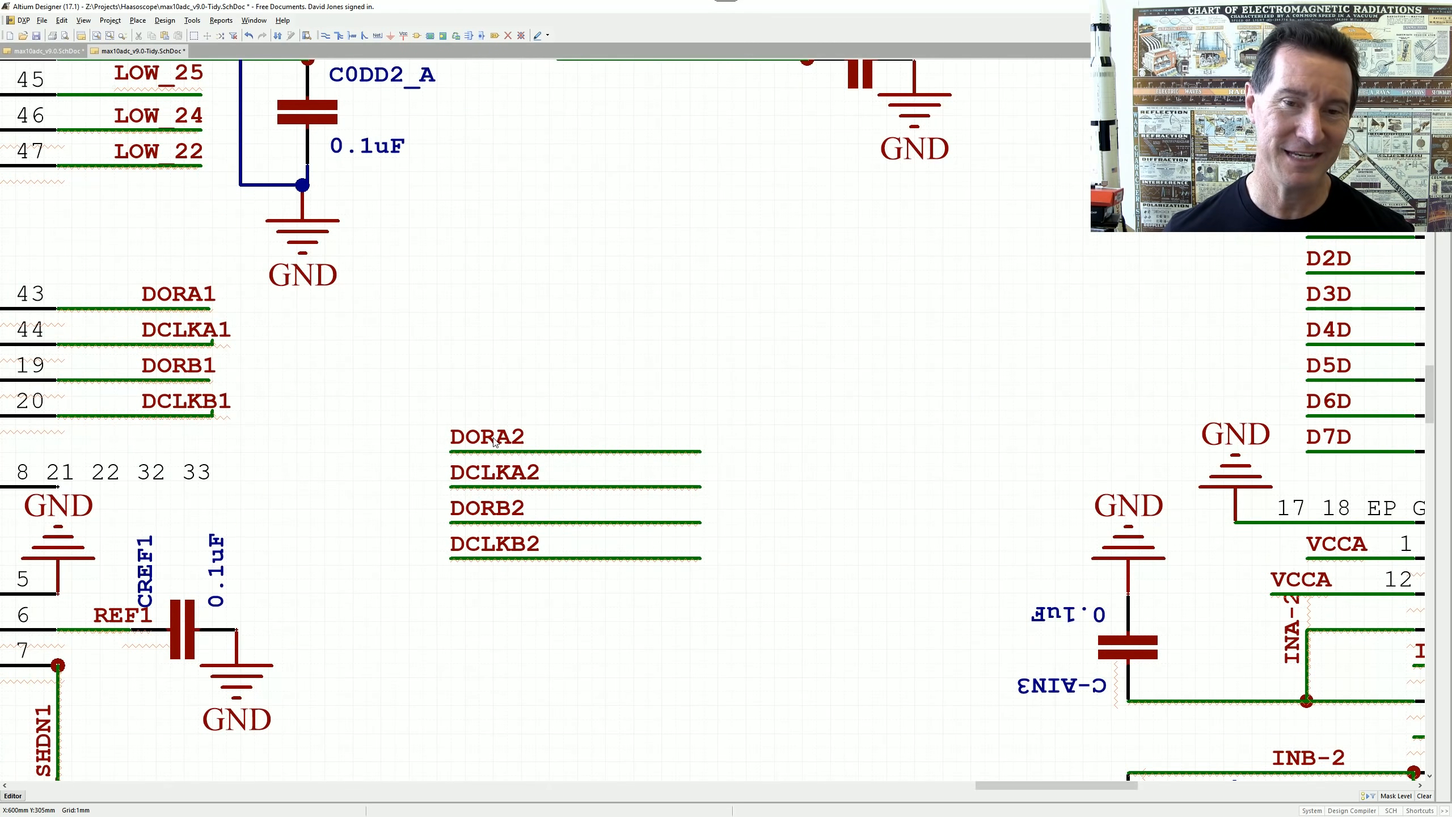
alt+click(495, 439)
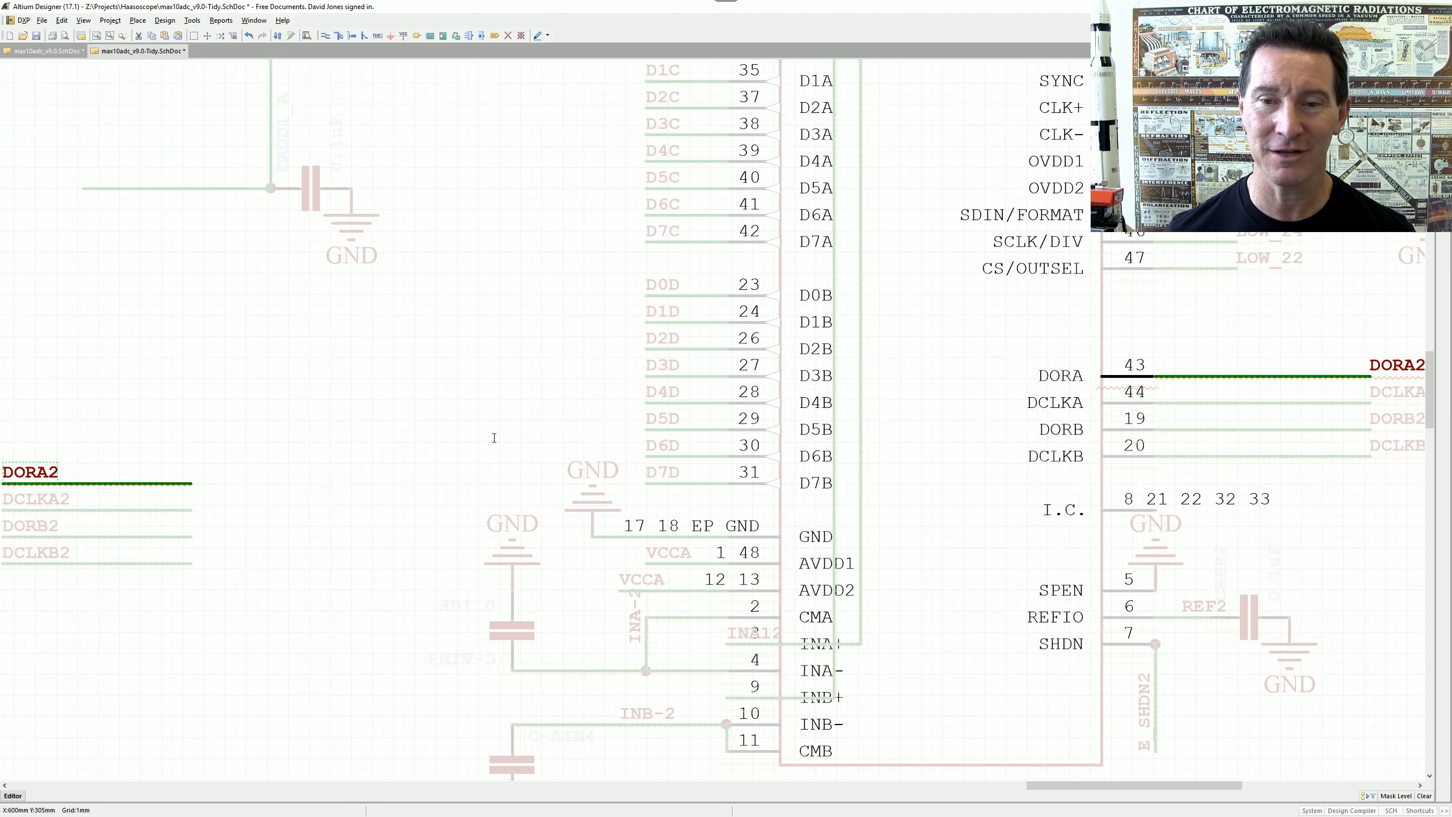
ctrl+scroll(807, 450, down, 2)
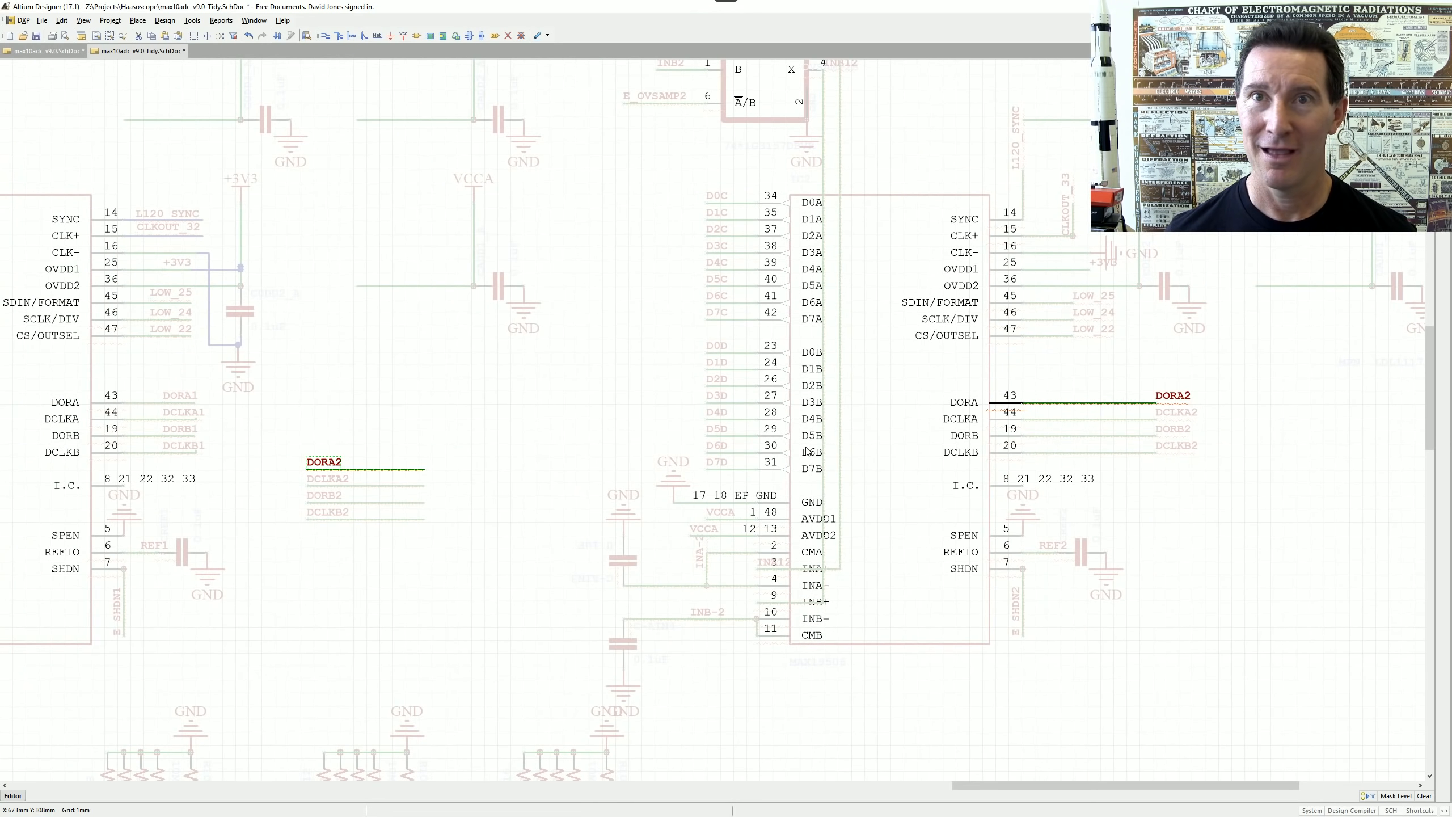
ctrl+scroll(807, 450, down, 1)
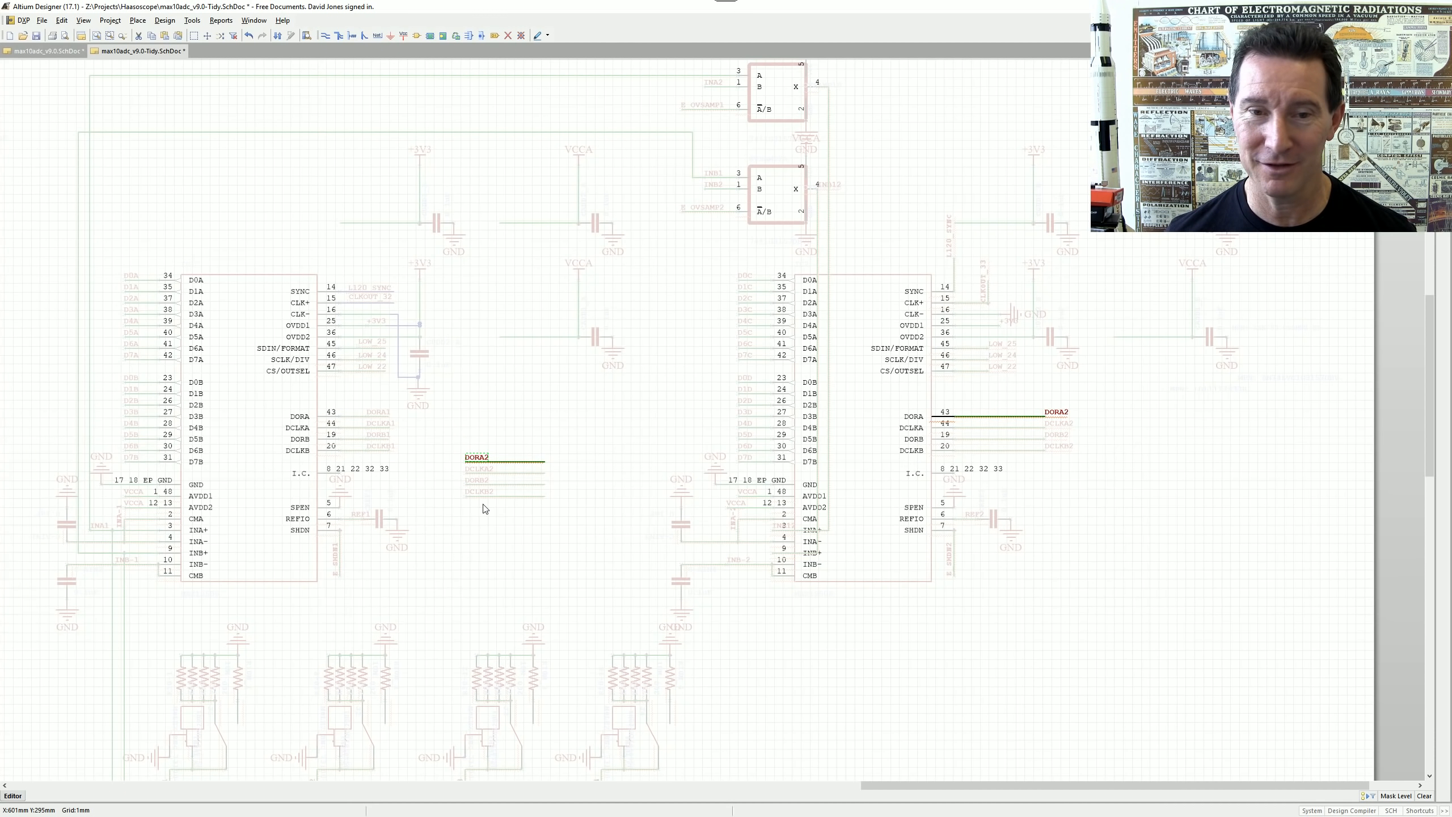
ctrl+scroll(485, 508, down, 2)
ctrl+scroll(381, 490, down, 3)
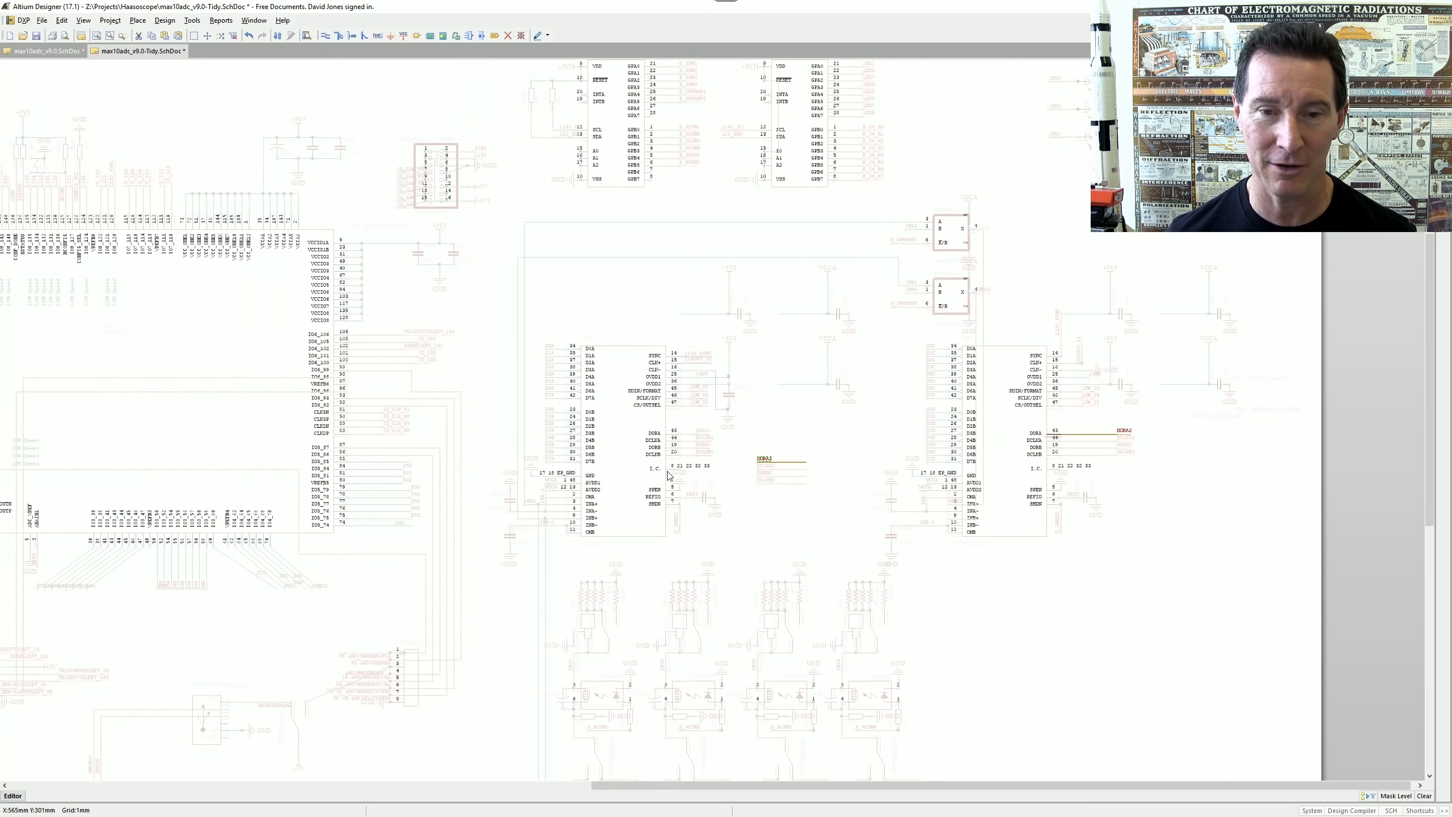
ctrl+scroll(704, 474, up, 5)
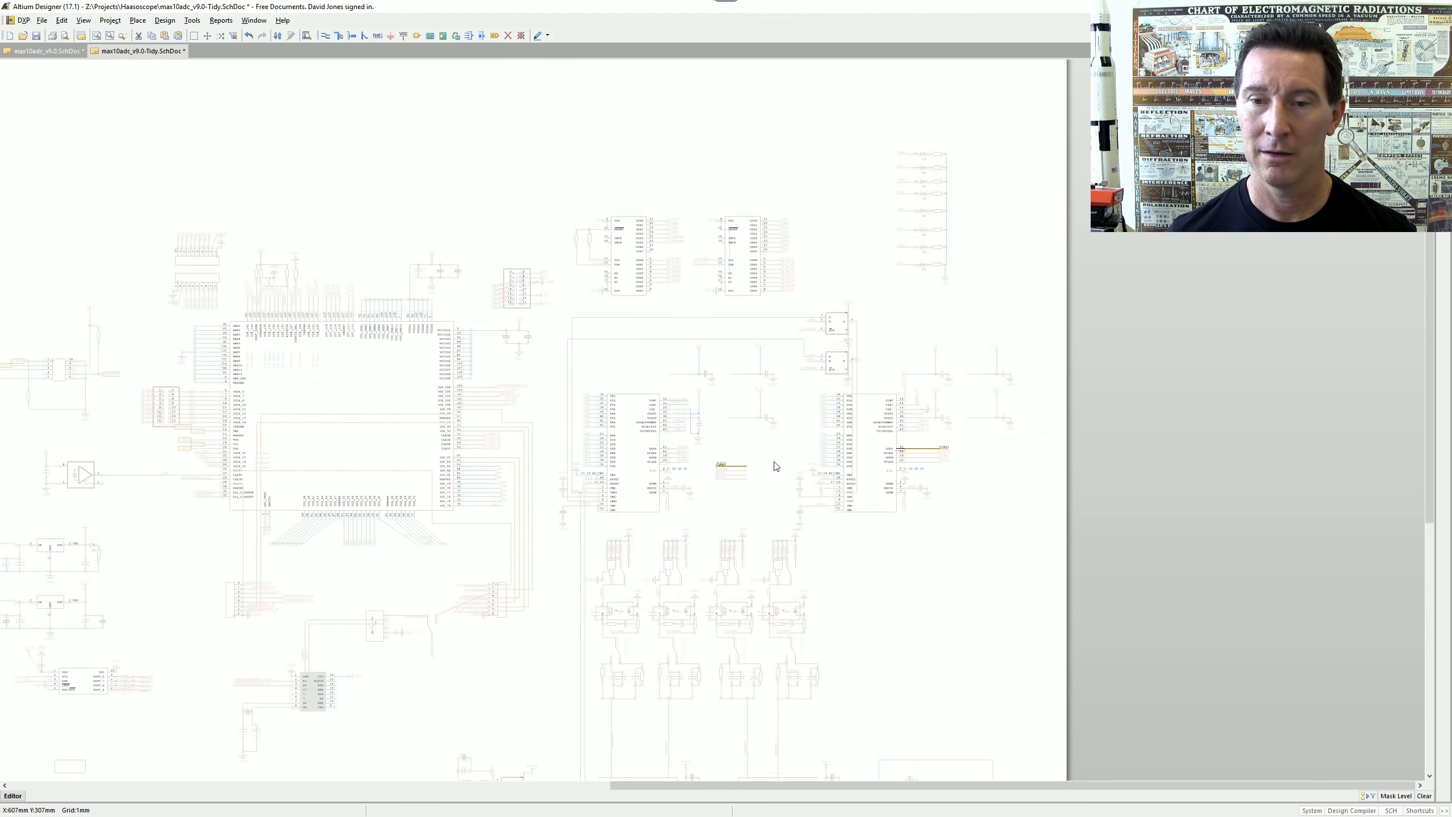
ctrl+scroll(897, 470, down, 2)
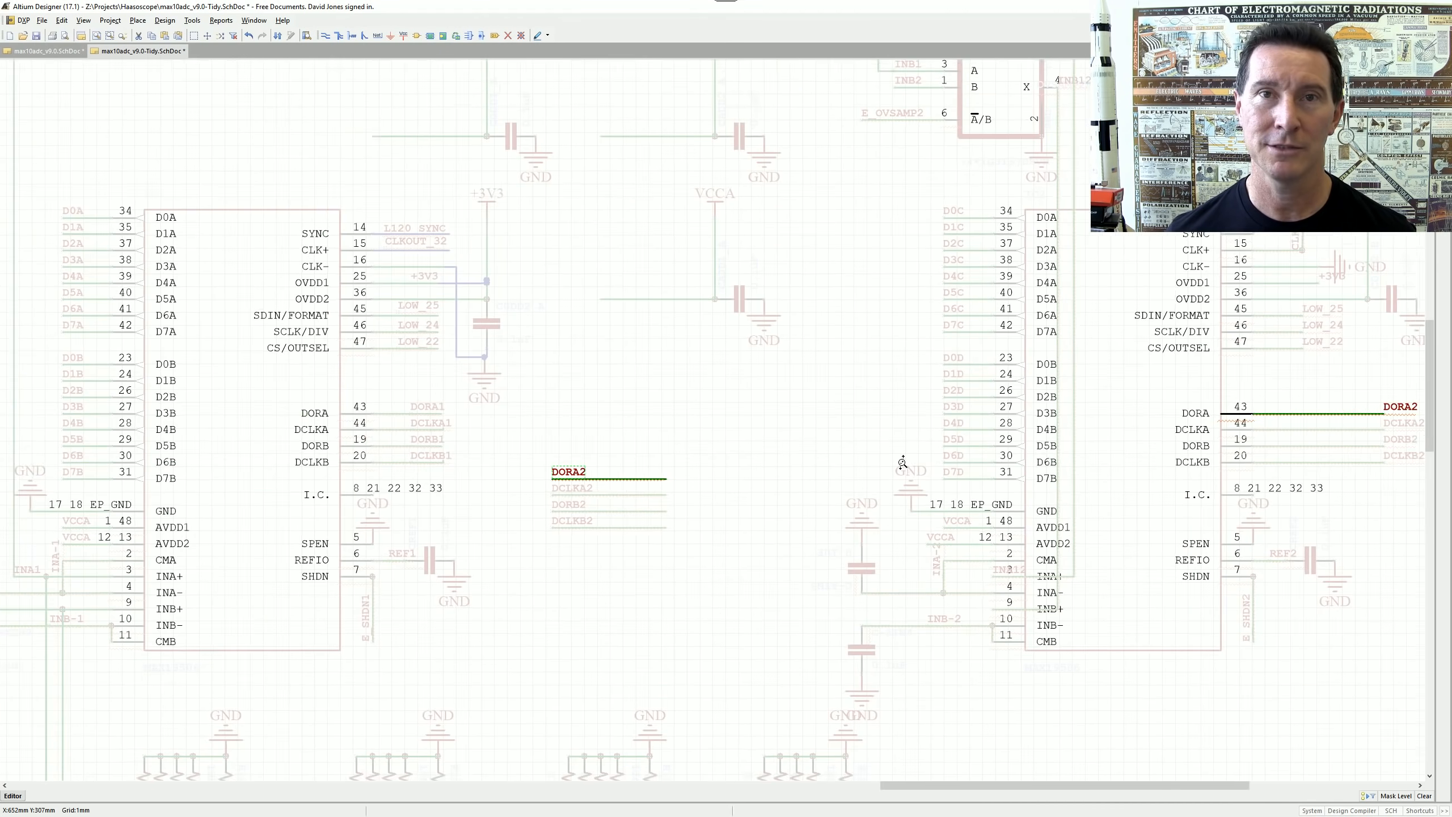
ctrl+scroll(1024, 486, up, 3)
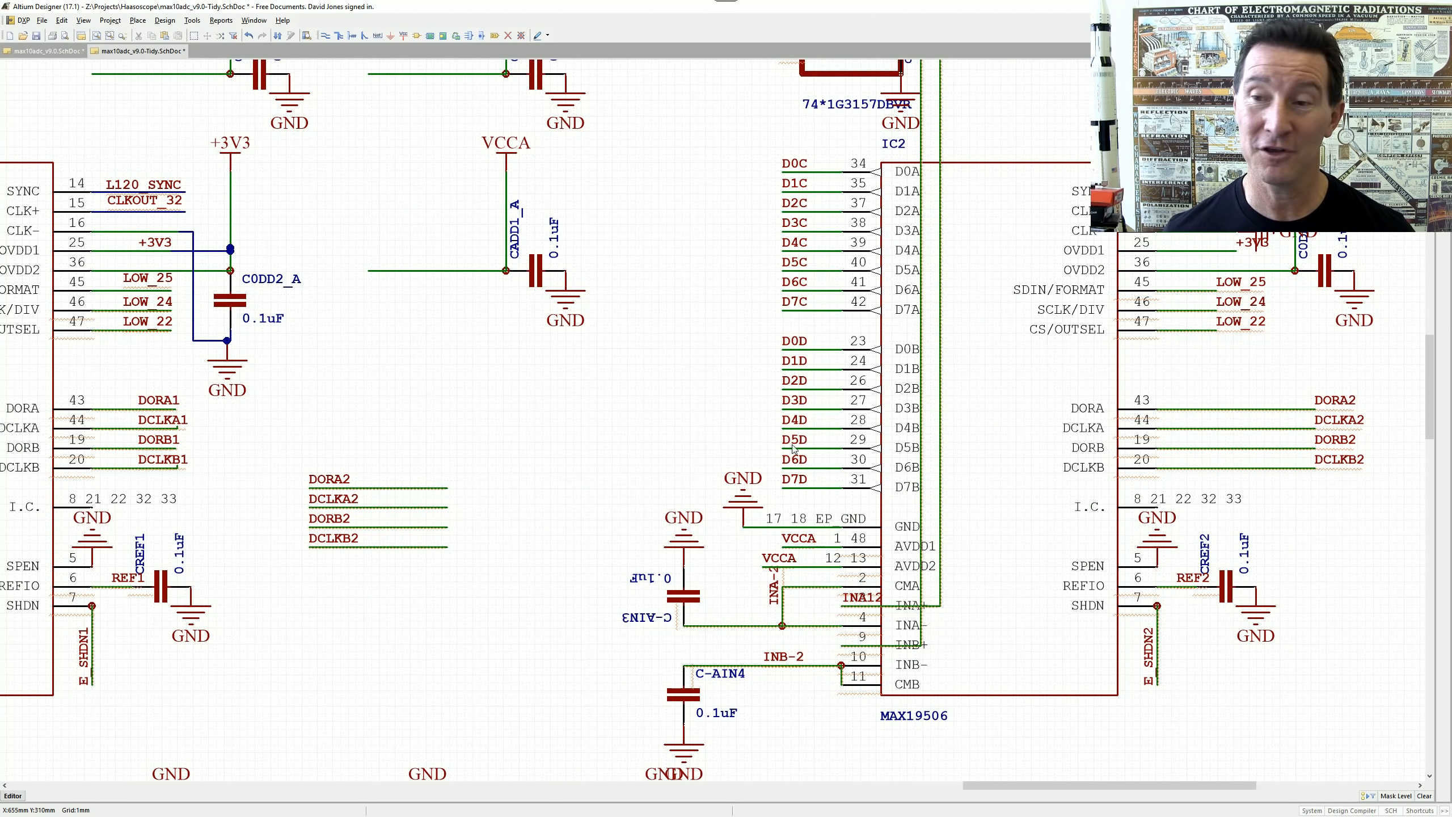
- Delete the loose DORA2, DCLKA2, DORB2 and DCLKB2 labels and wires between IC1 and IC2
ctrl+scroll(1289, 440, down, 3)
ctrl+scroll(1289, 428, up, 2)
right_drag(1290, 415, 1093, 408)
ctrl+scroll(768, 405, up, 2)
drag(169, 433, 402, 604)
key(Delete)
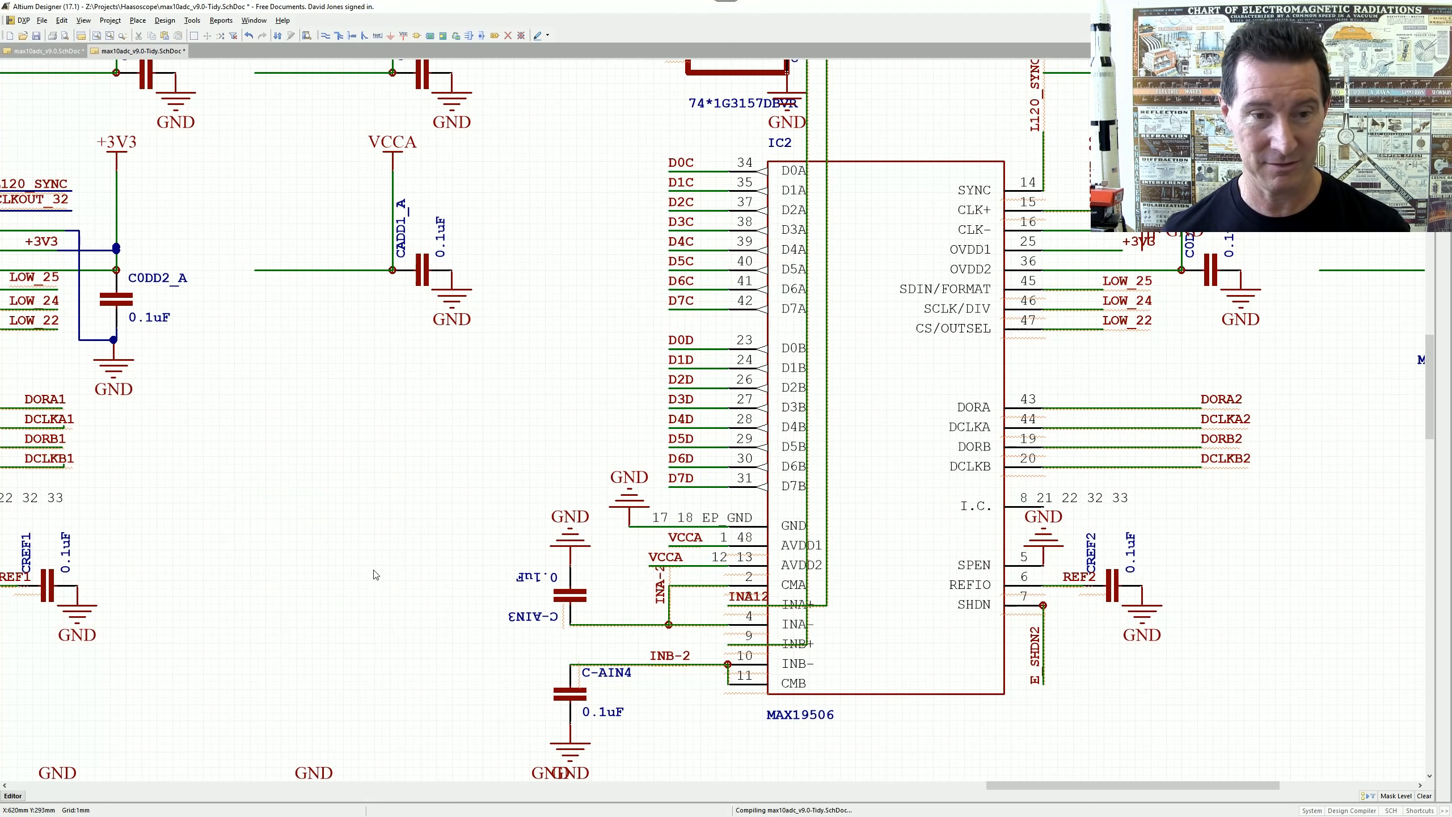
- Delete the DORA2, DCLKA2, DORB2 and DCLKB2 net labels and their wires from IC2's output pins
right_drag(1189, 371, 936, 356)
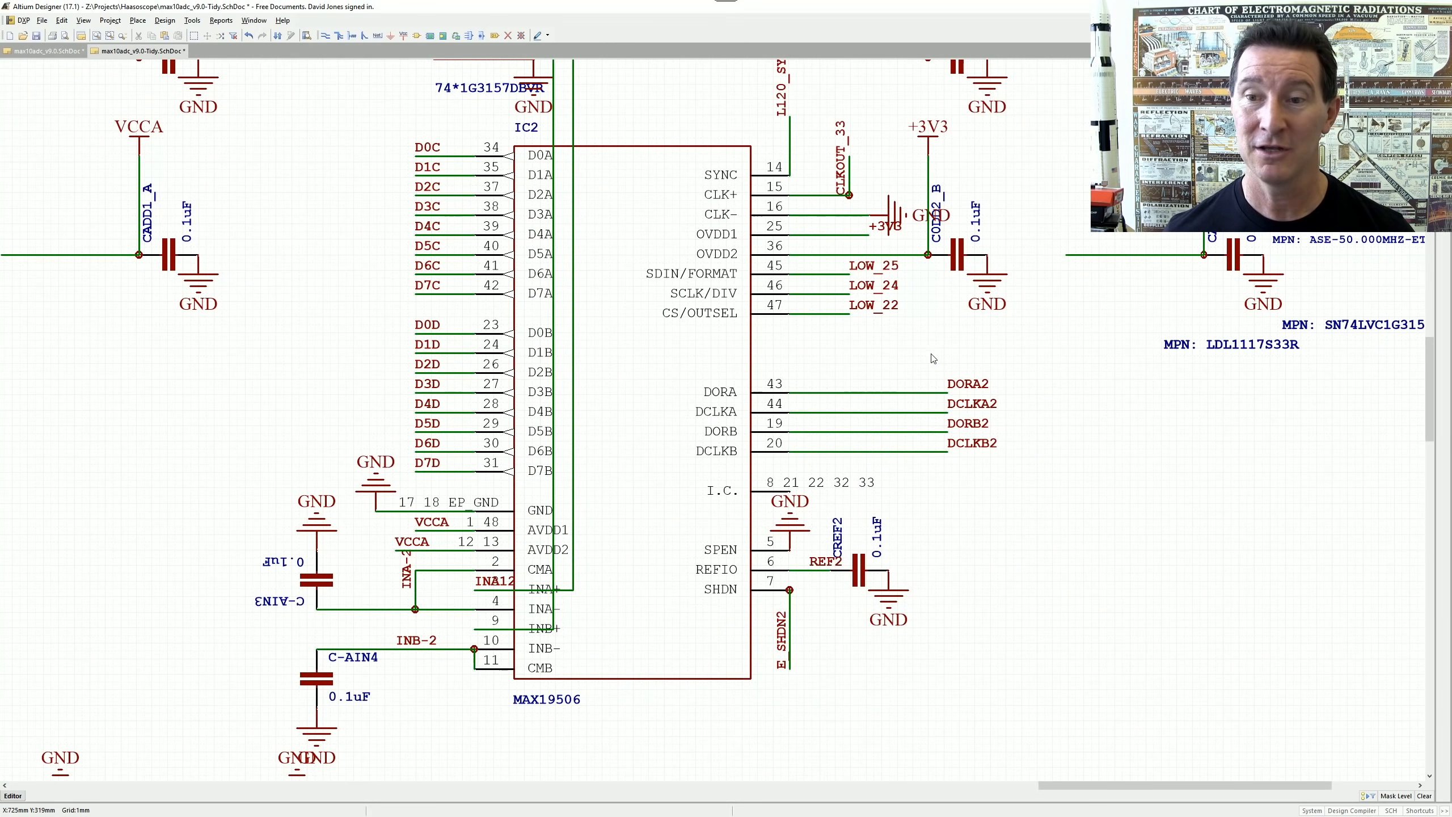
drag(931, 355, 1054, 493)
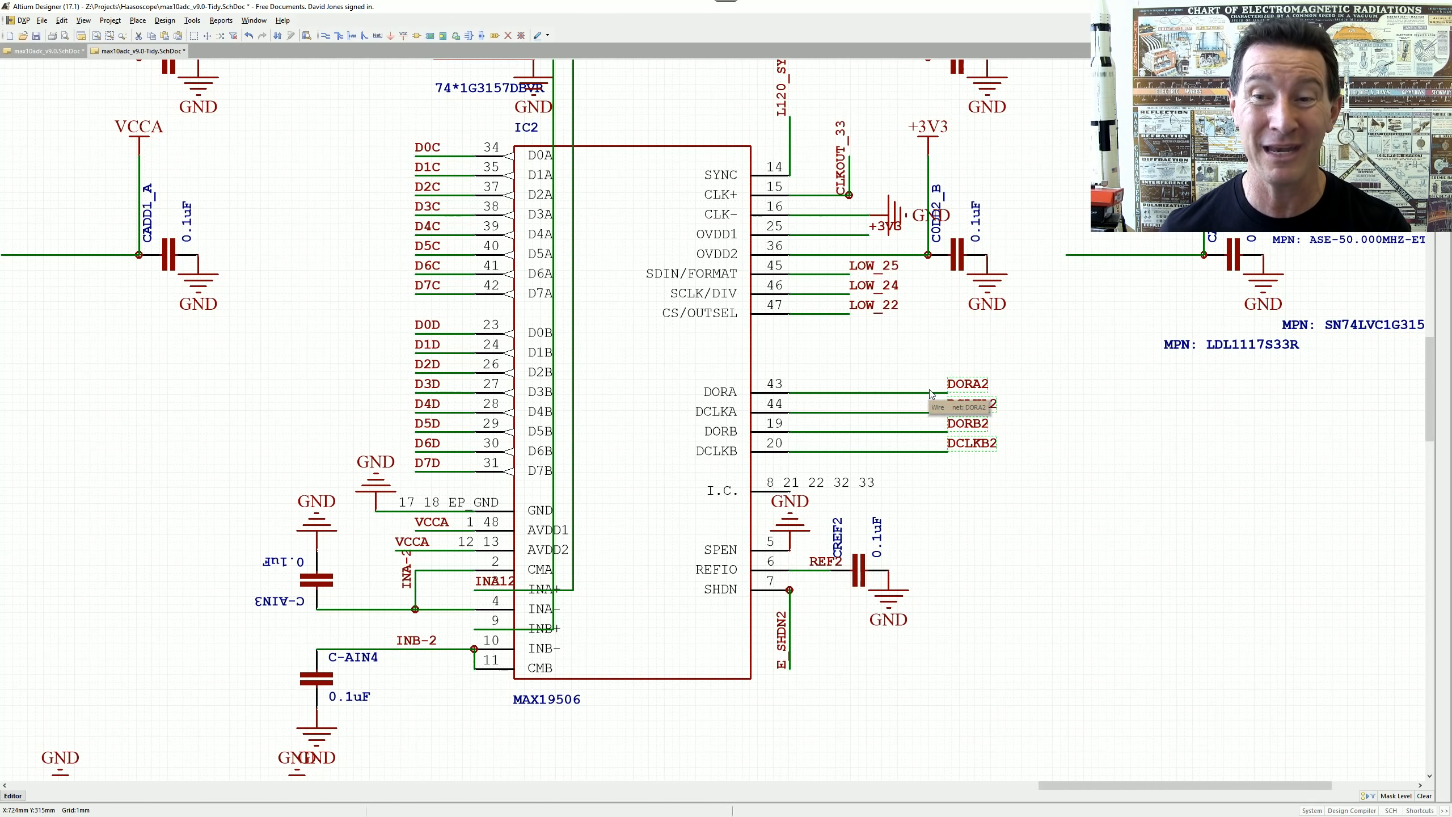
key(Delete)
drag(972, 375, 734, 481)
key(Delete)
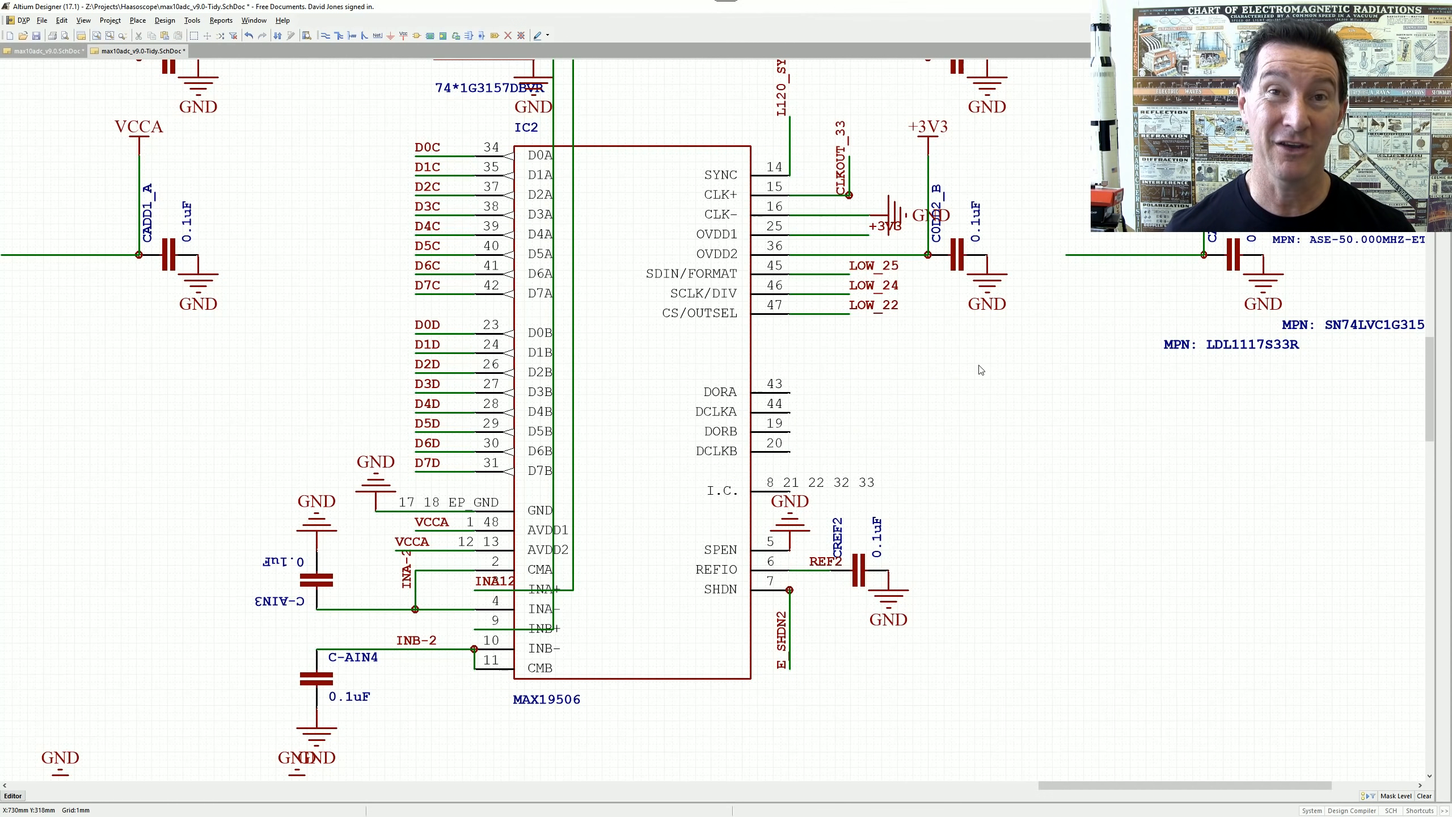
- Turn capacitor C-AIN3 upright, place it to the left of C-AIN4 and extend the INA- wire to its upper pin
right_drag(308, 613, 482, 406)
ctrl+scroll(483, 405, up, 8)
ctrl+scroll(523, 387, down, 2)
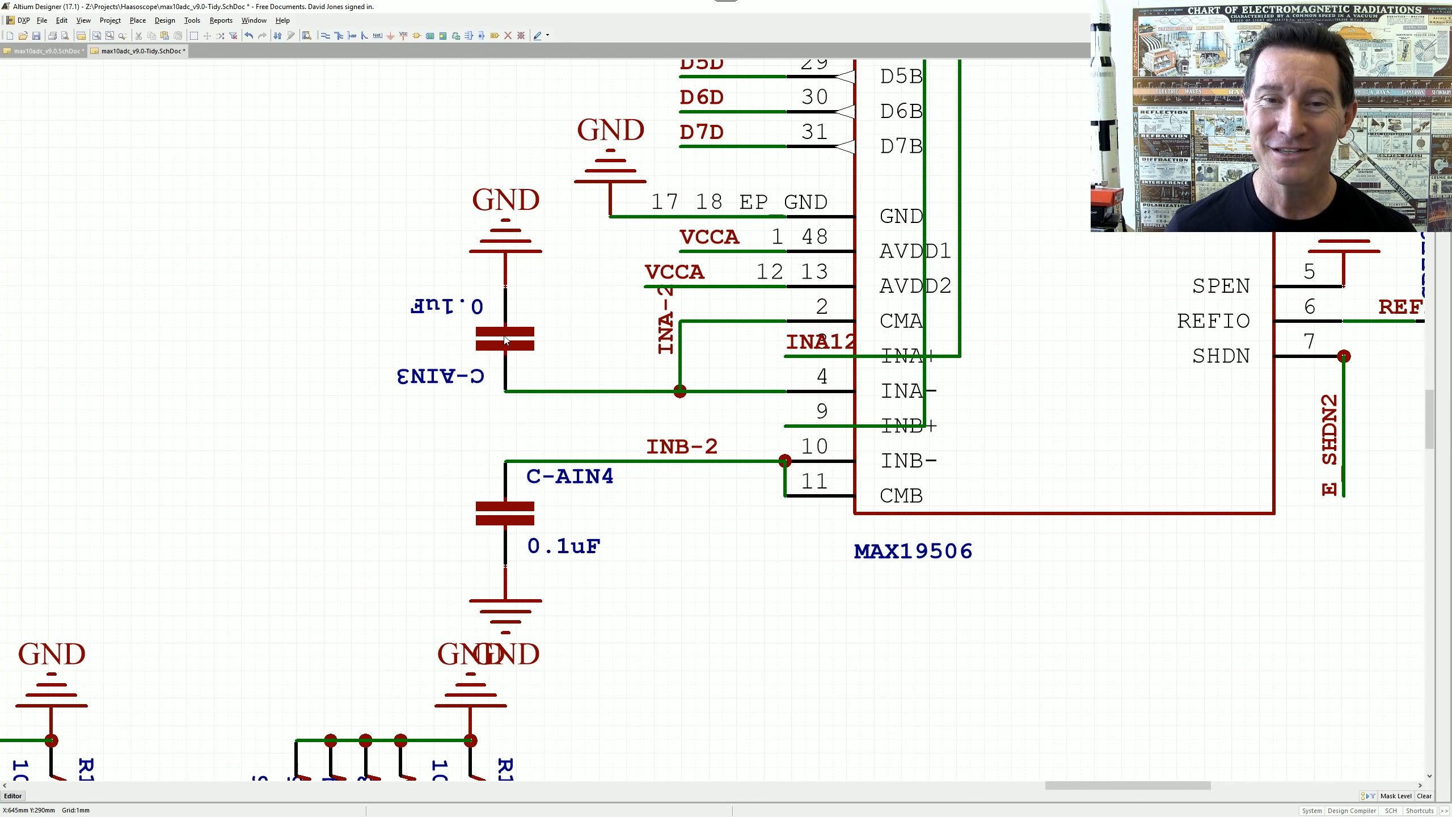
drag(506, 340, 382, 459)
key(space)
key(space)
drag(505, 391, 378, 457)
key(Delete)
key(ctrl+z)
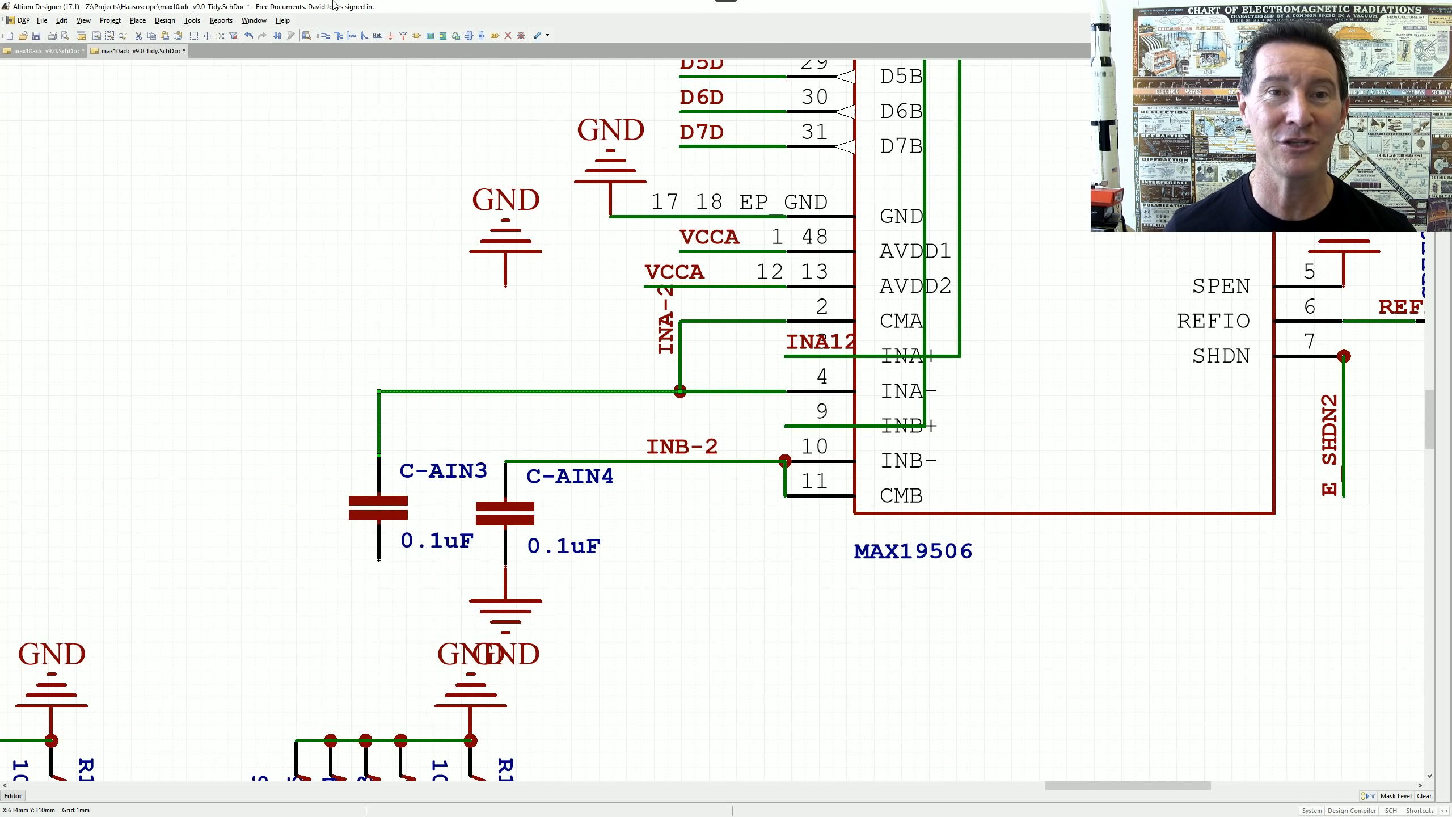
- Wire C-AIN3's lower pin to the GND connection beneath C-AIN4
click(325, 35)
click(379, 565)
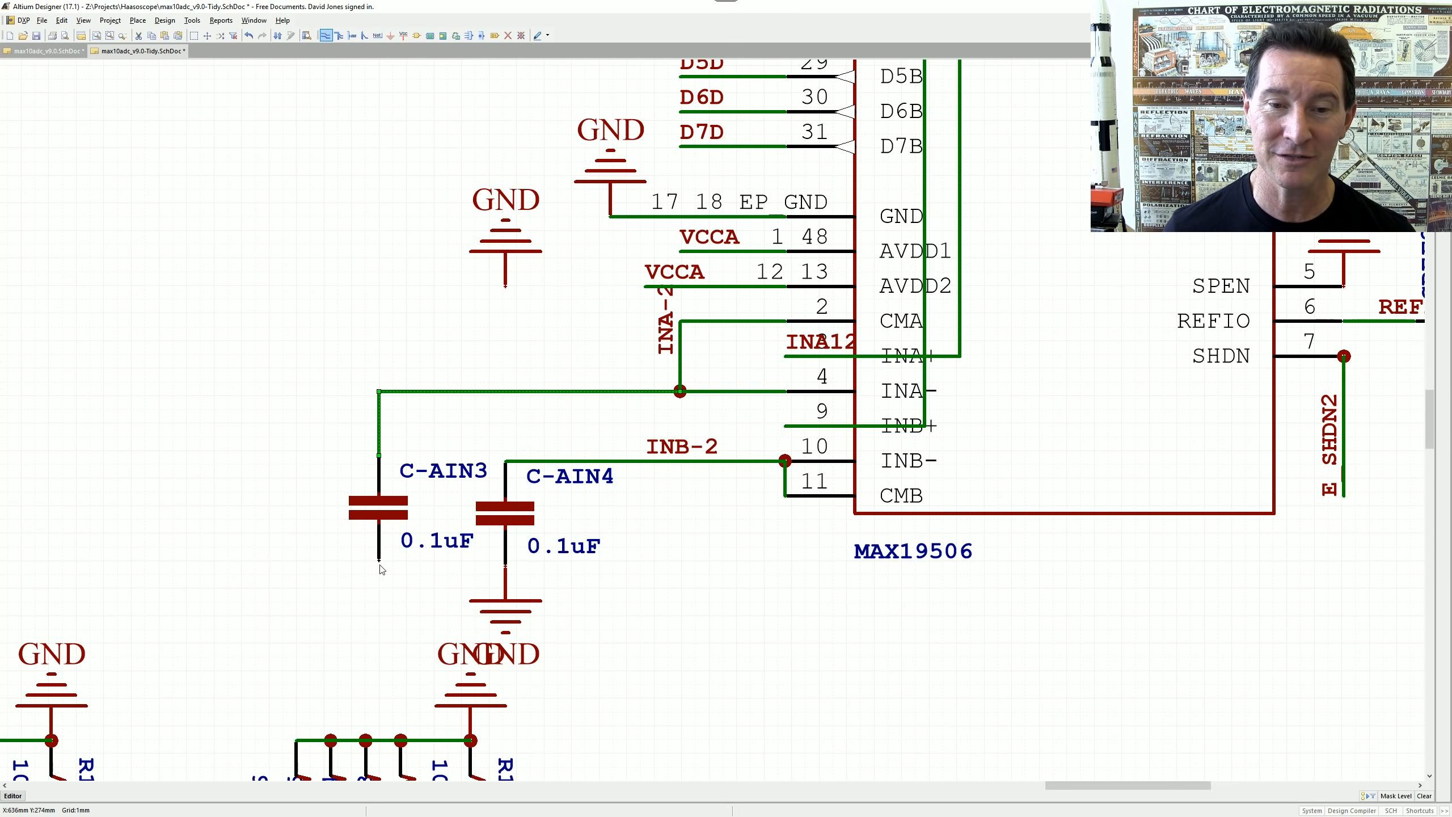
click(506, 565)
key(Escape)
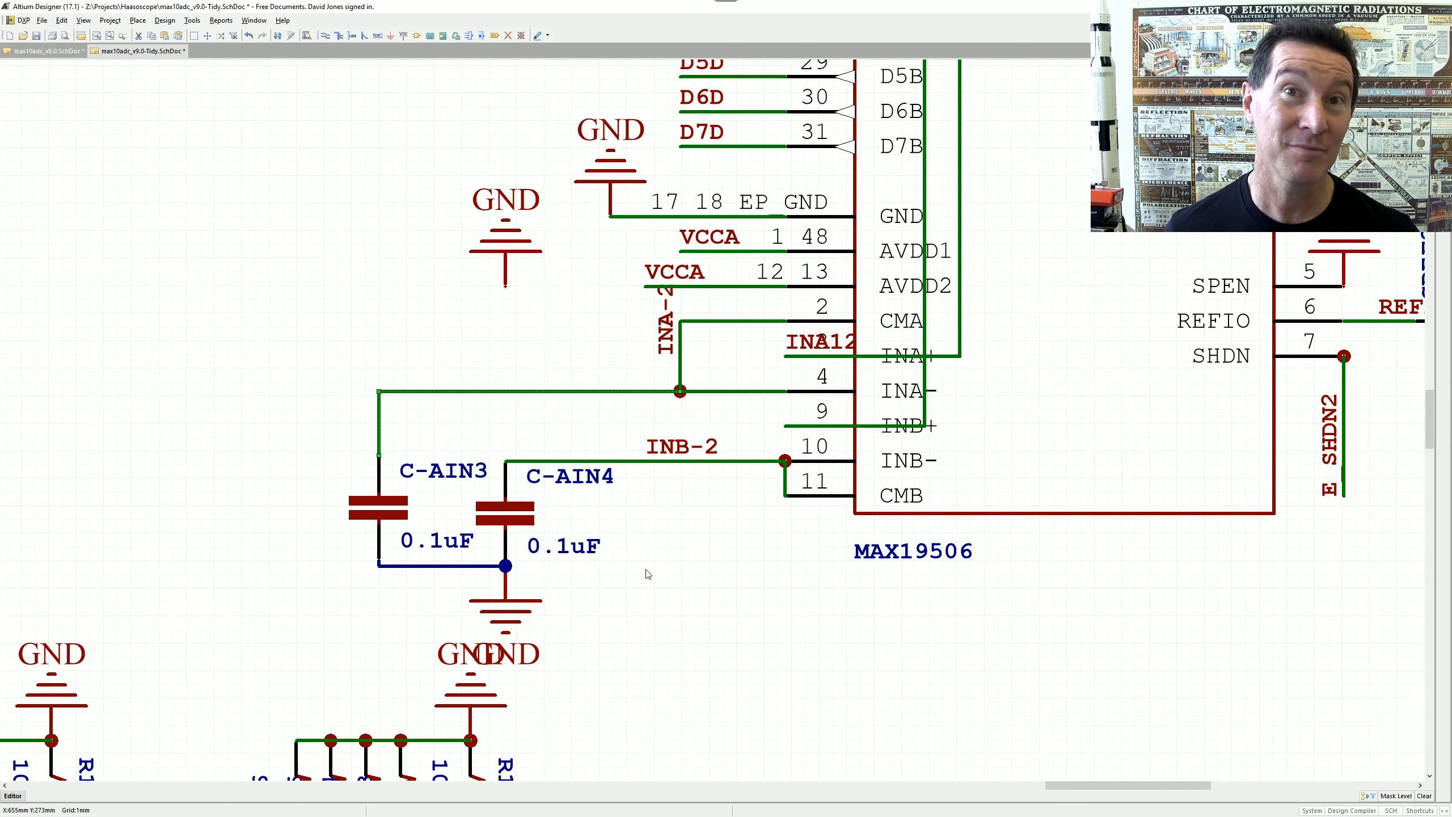
- Turn the vertical INA-2 net label horizontal and place it on top of IC2's INA- wire
ctrl+scroll(582, 522, down, 5)
ctrl+scroll(685, 400, up, 6)
drag(666, 321, 788, 360)
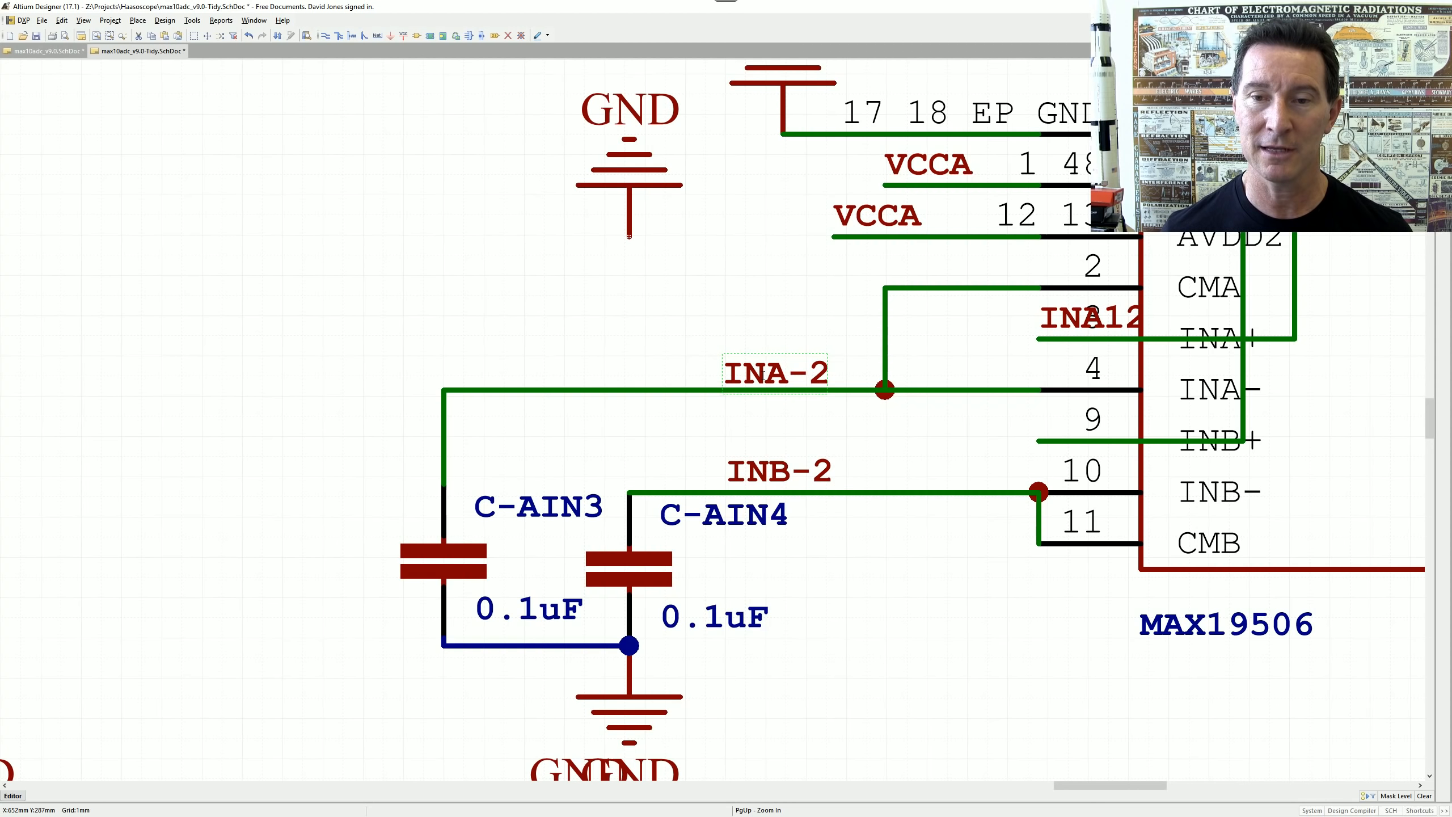
ctrl+scroll(764, 375, down, 6)
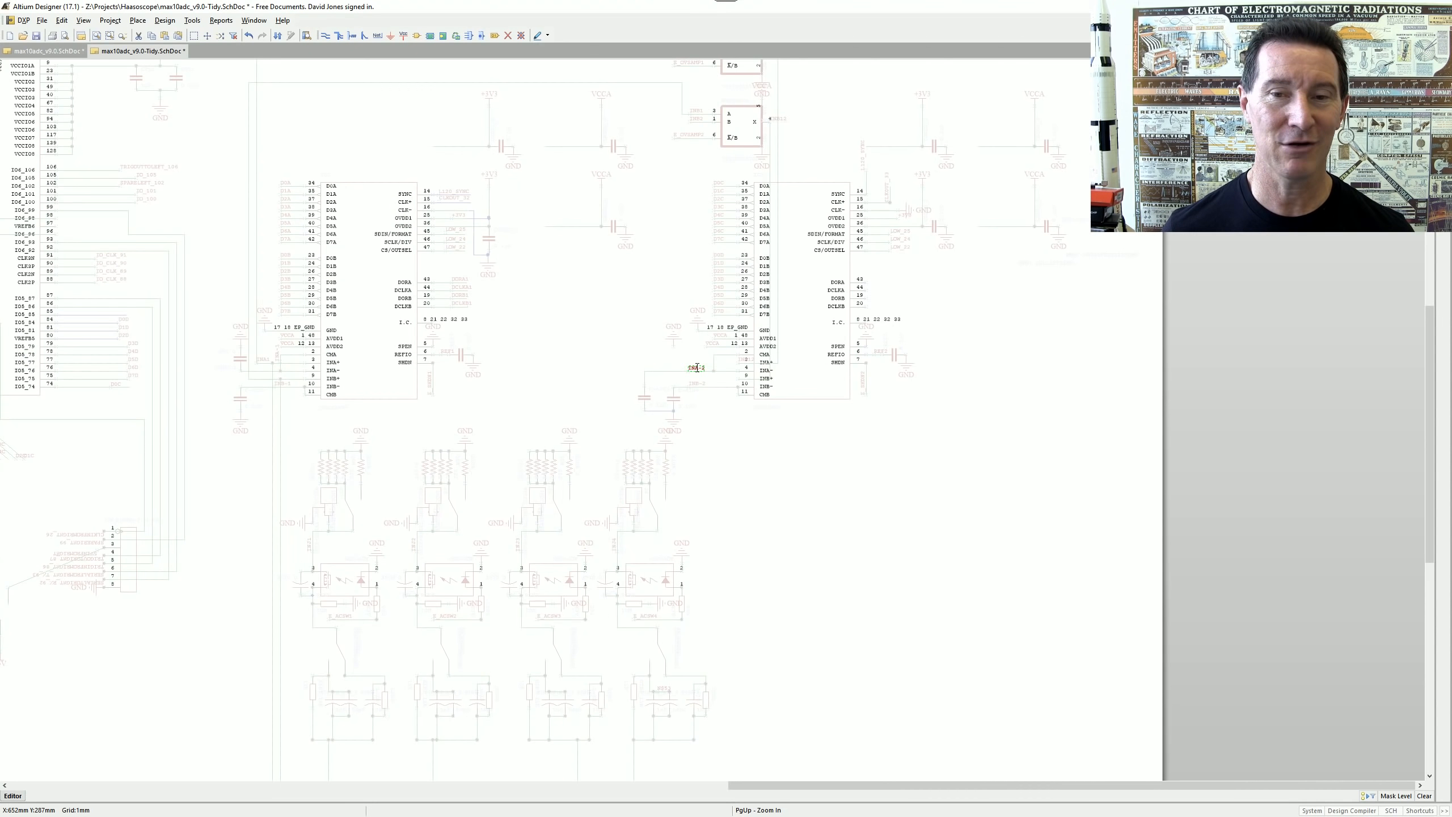
ctrl+scroll(697, 367, up, 6)
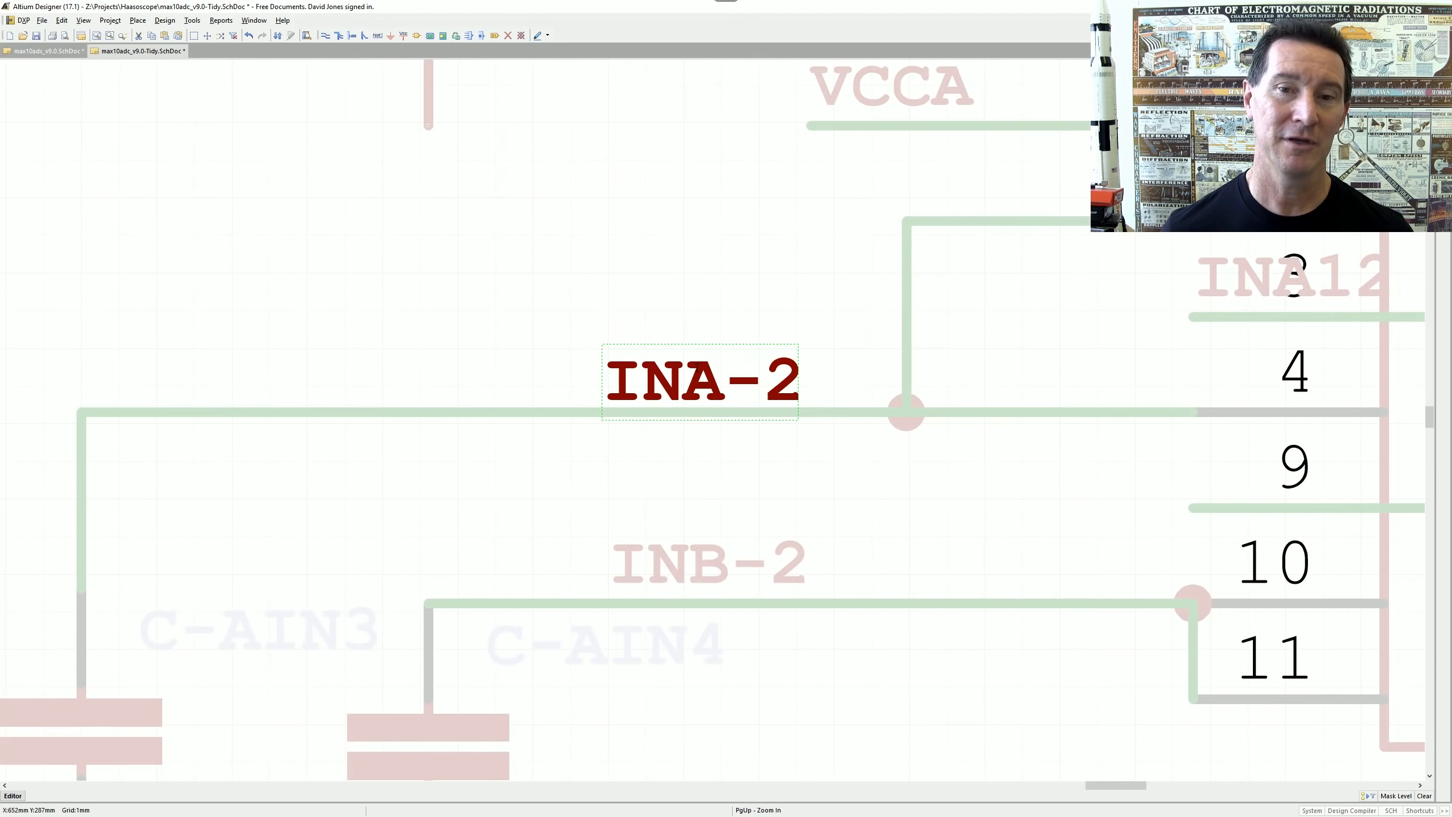
ctrl+scroll(715, 348, down, 4)
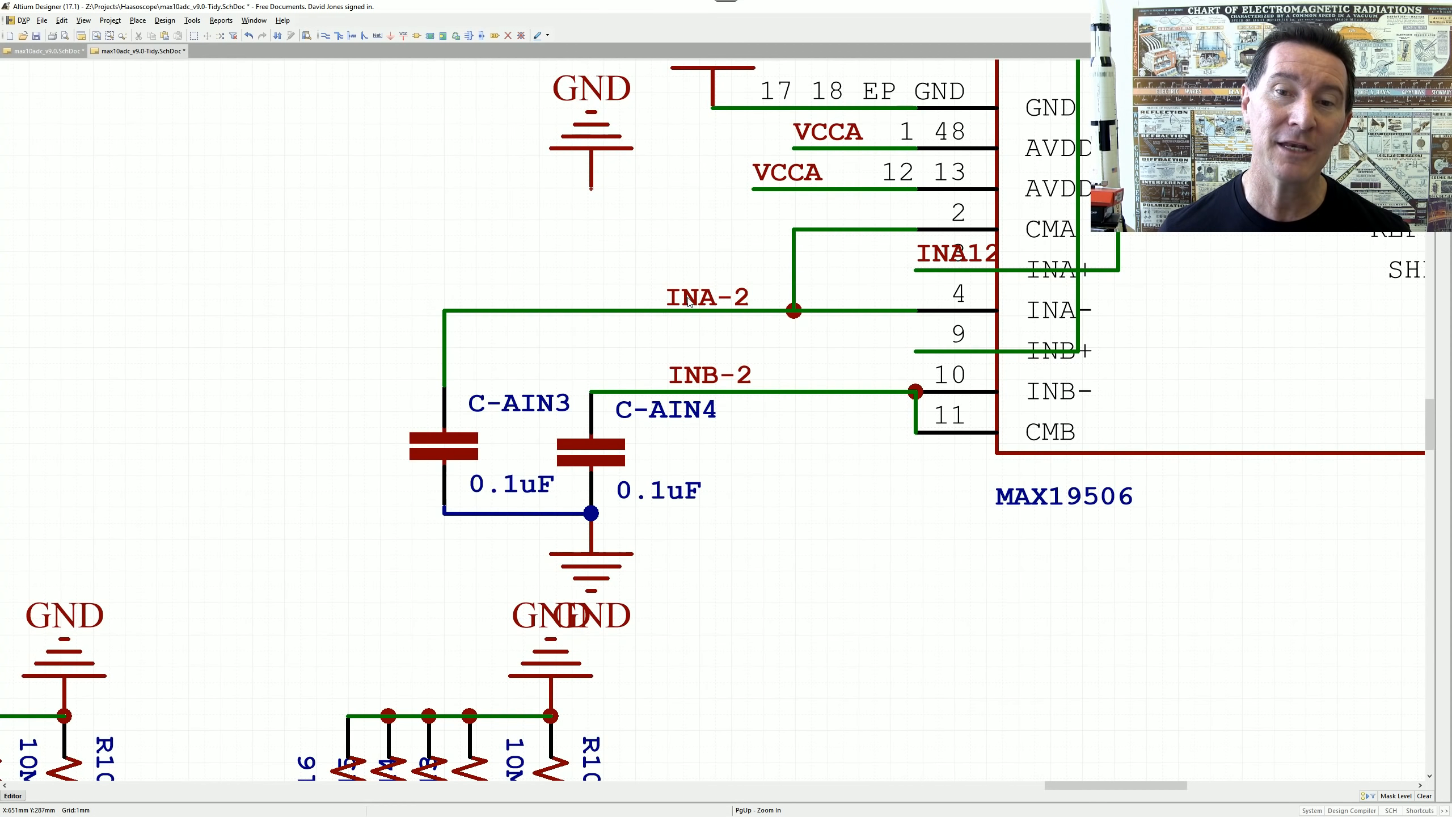
- Move the INA-2 and INB-2 net labels to the left of capacitor C-AIN3, one above the other
drag(688, 301, 341, 314)
drag(657, 393, 336, 395)
key(Delete)
- Extend the INA- wire leftwards from the corner above C-AIN3 so that it runs beneath the INA-2 net label
click(325, 36)
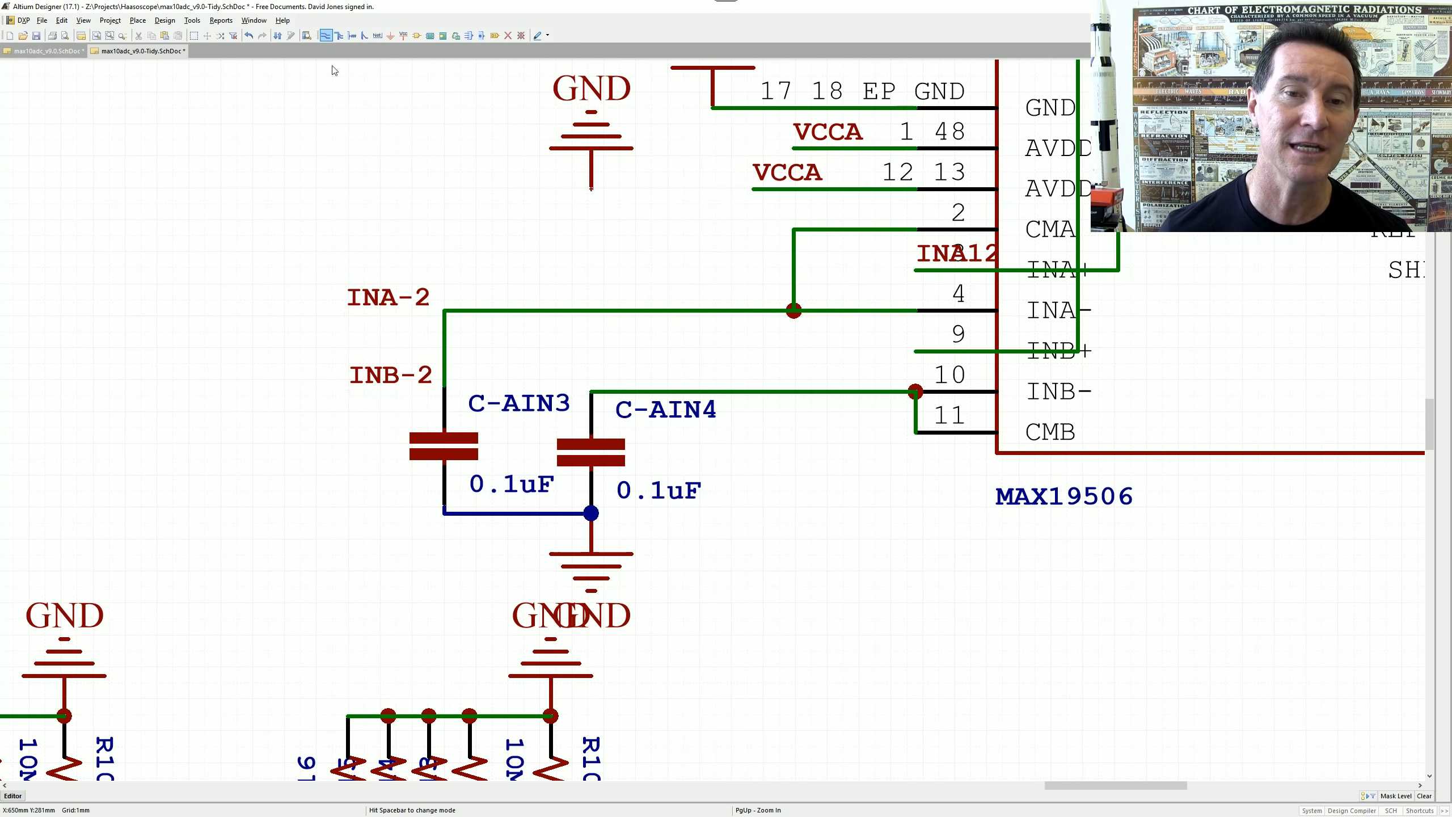
click(445, 311)
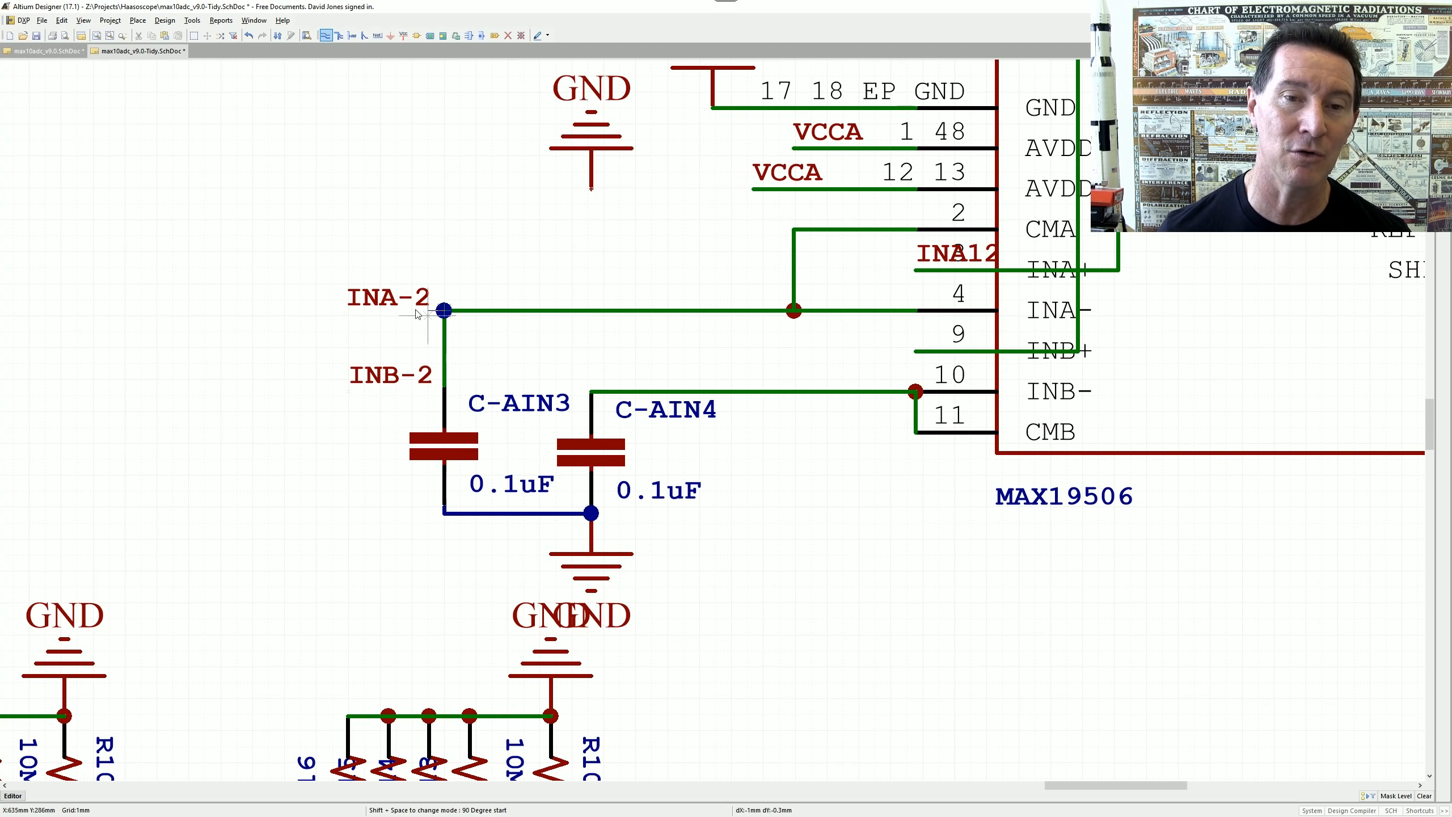
click(333, 311)
key(Escape)
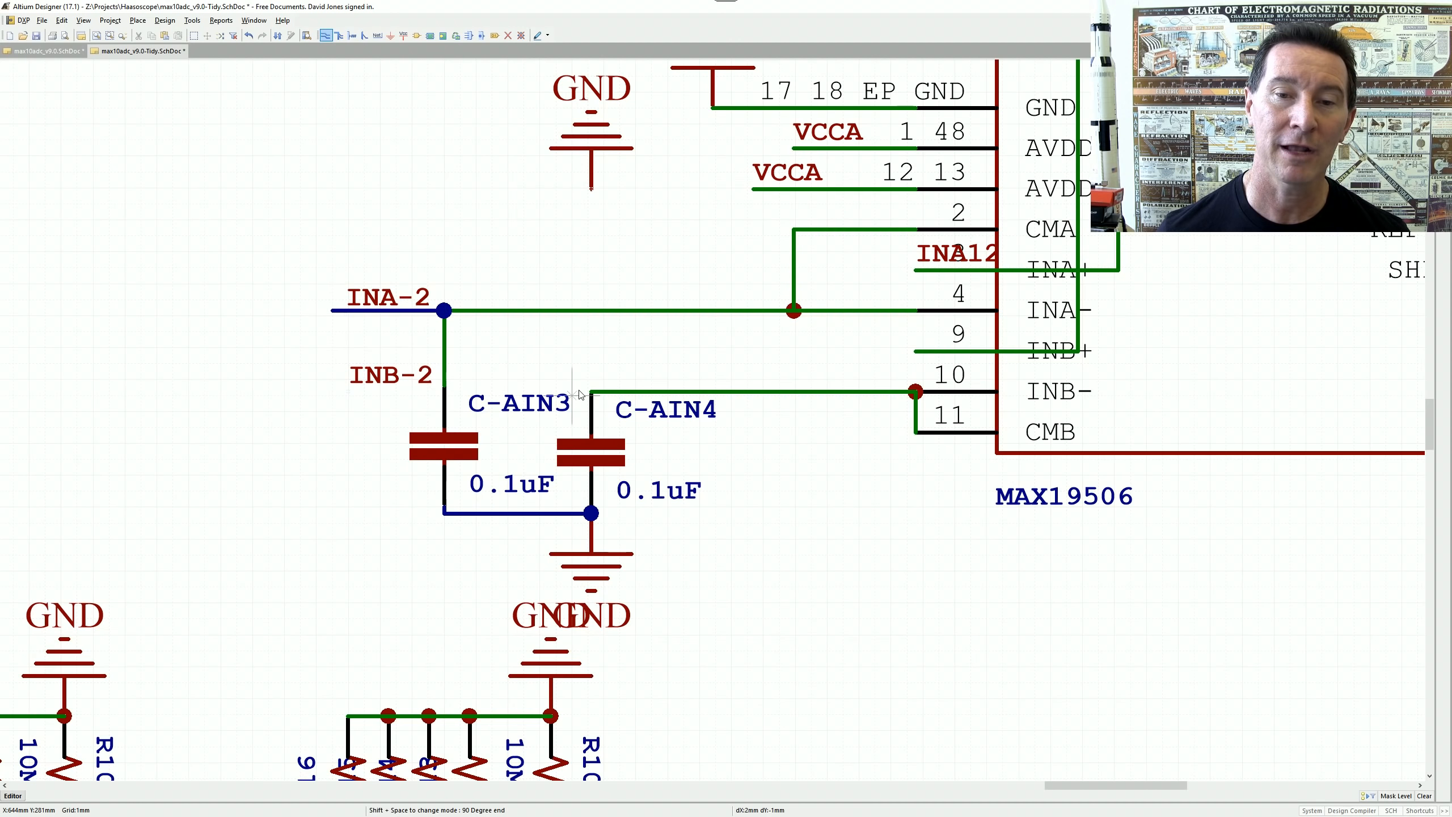
- Extend the INB- wire leftwards from C-AIN4 beneath the INB-2 net label, and shift the C-AIN3 designator just below that wire
click(591, 392)
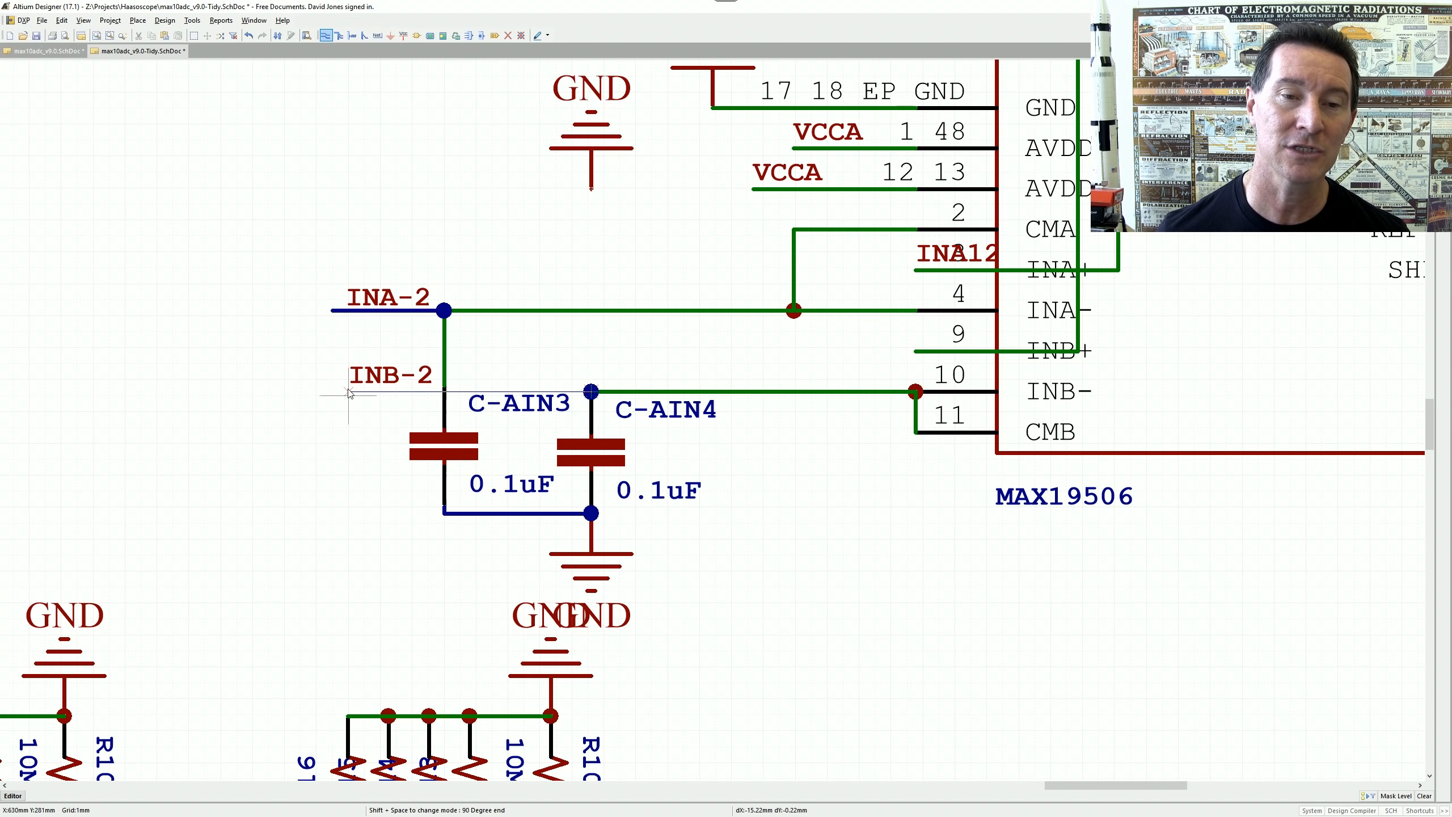
click(333, 395)
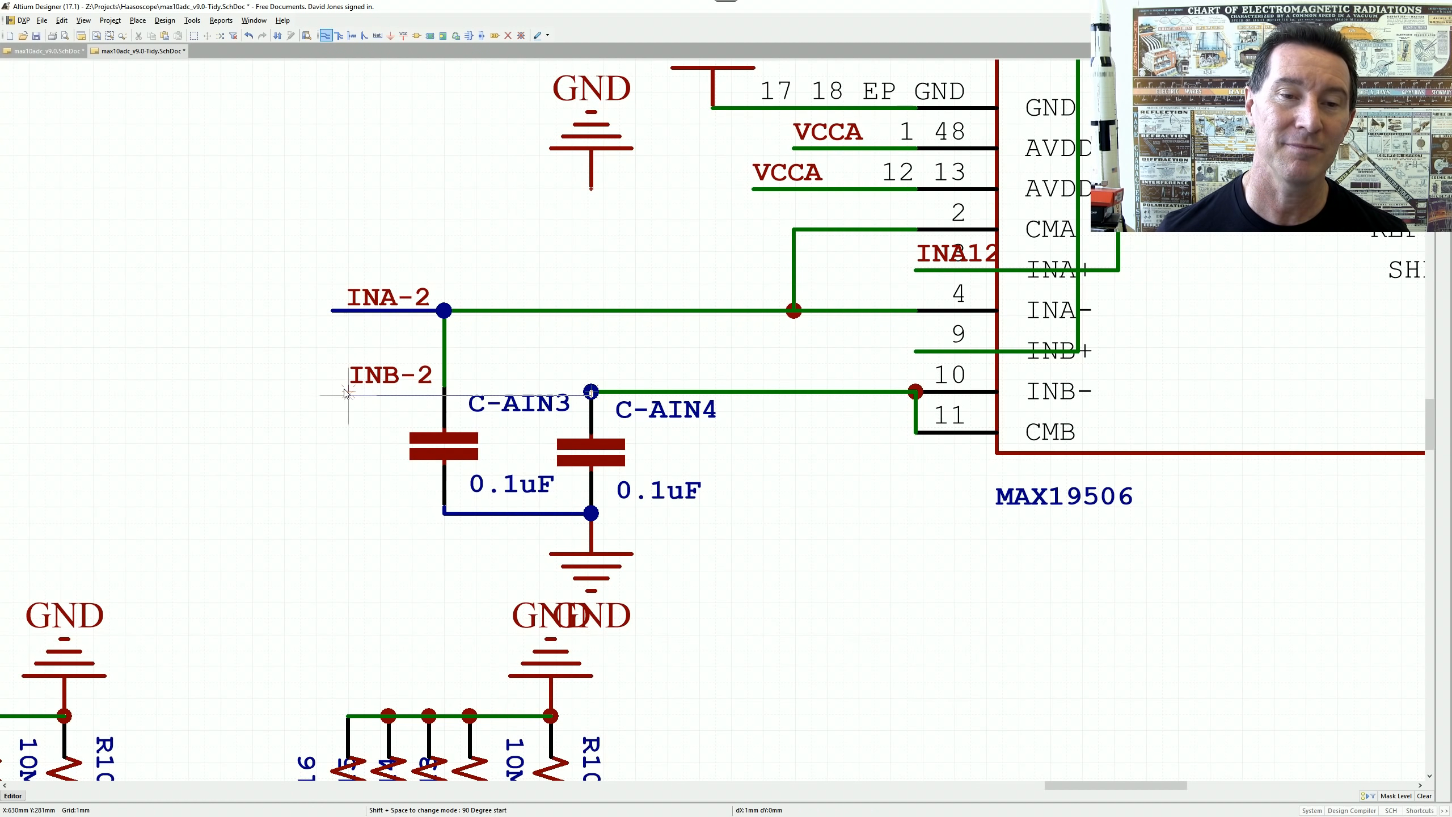
key(Escape)
key(Escape)
mouse_move(530, 405)
mouse_down()
mouse_move(527, 424)
mouse_move(526, 410)
mouse_up()
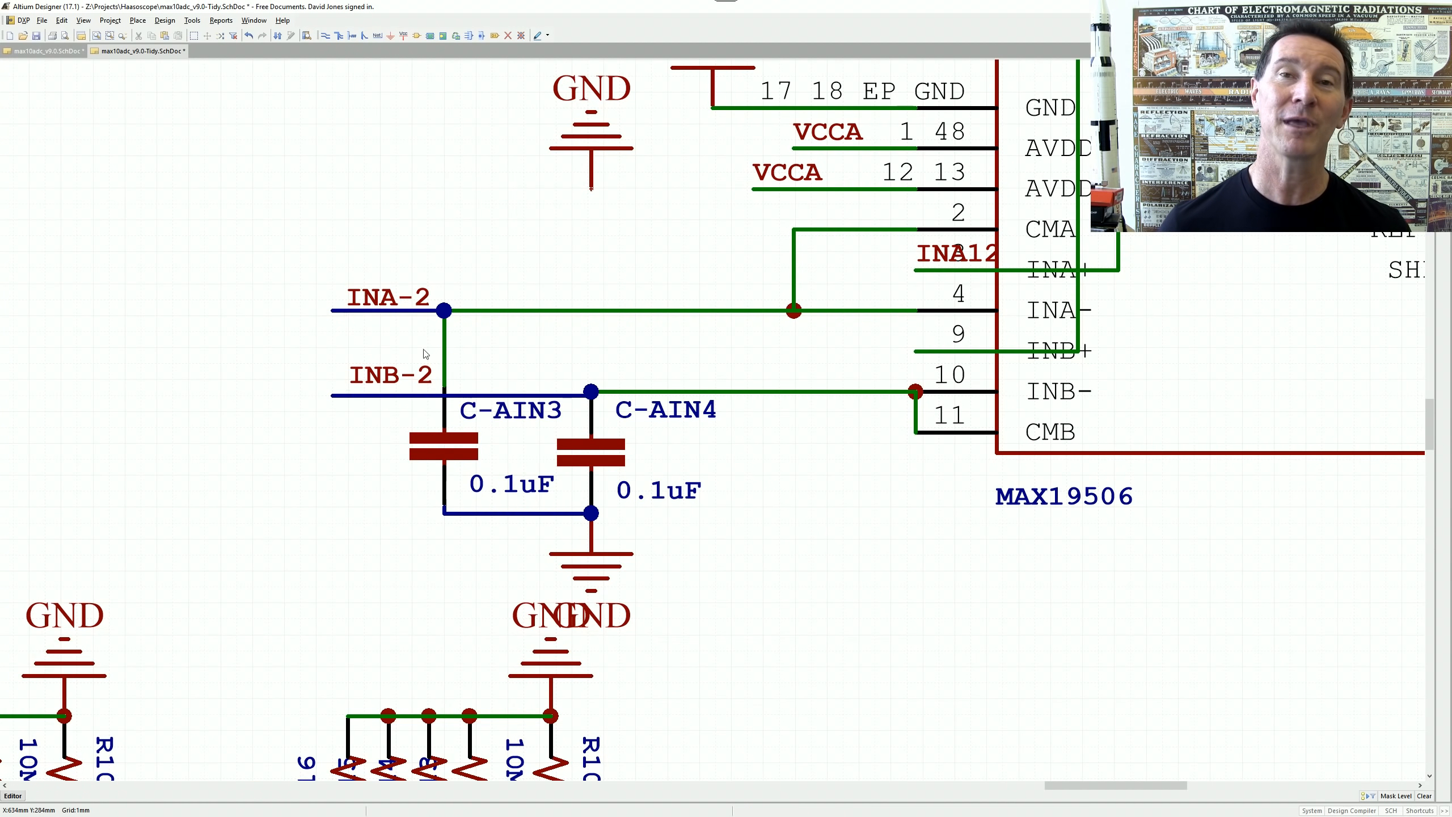
- Examine decoupling capacitors CG14, CG13 and CG15 and how they connect to the FPGA's VCC_ONE and VCCA supply pins
ctrl+scroll(429, 350, down, 2)
ctrl+scroll(439, 351, down, 1)
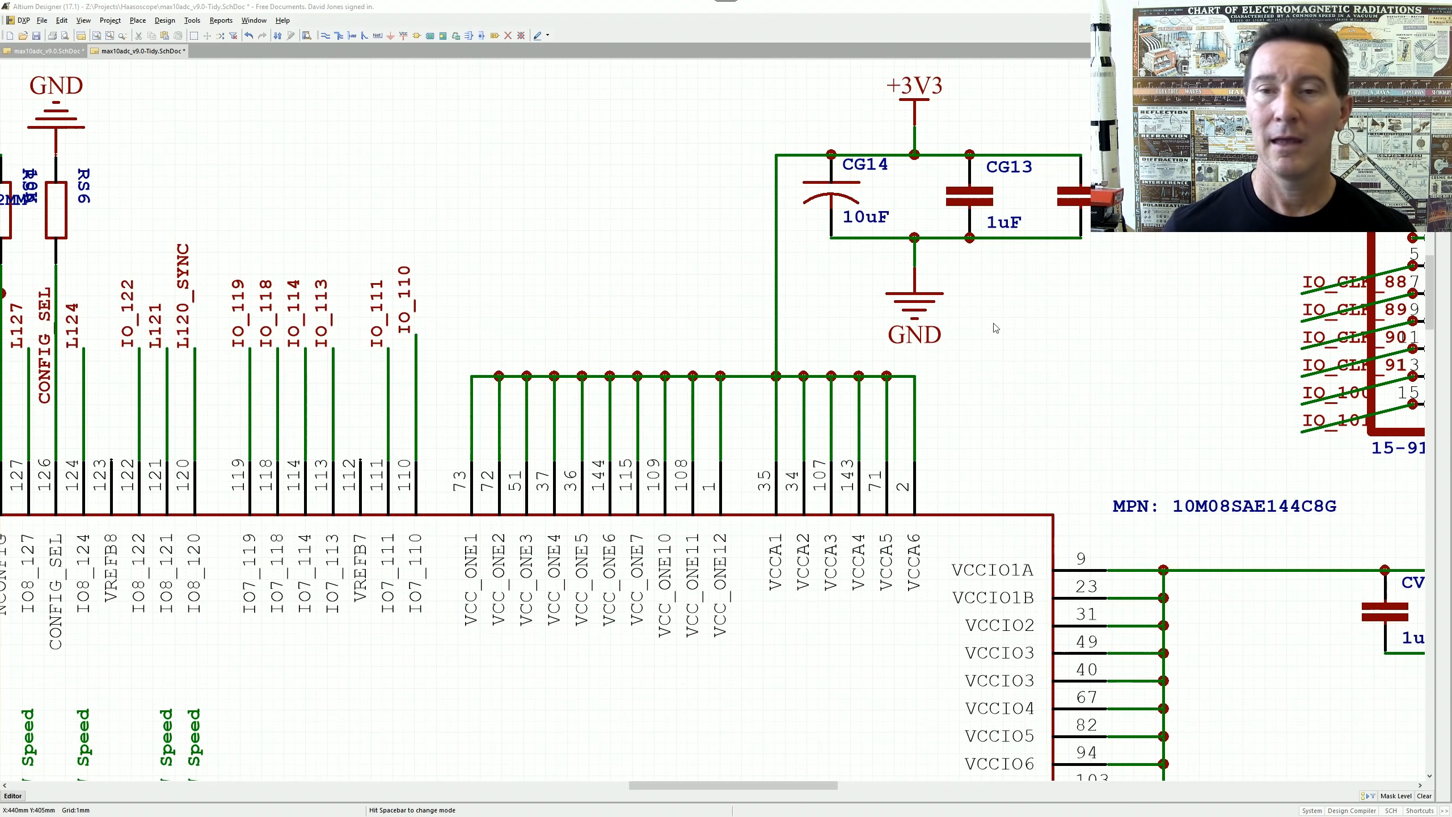
right_drag(995, 328, 746, 360)
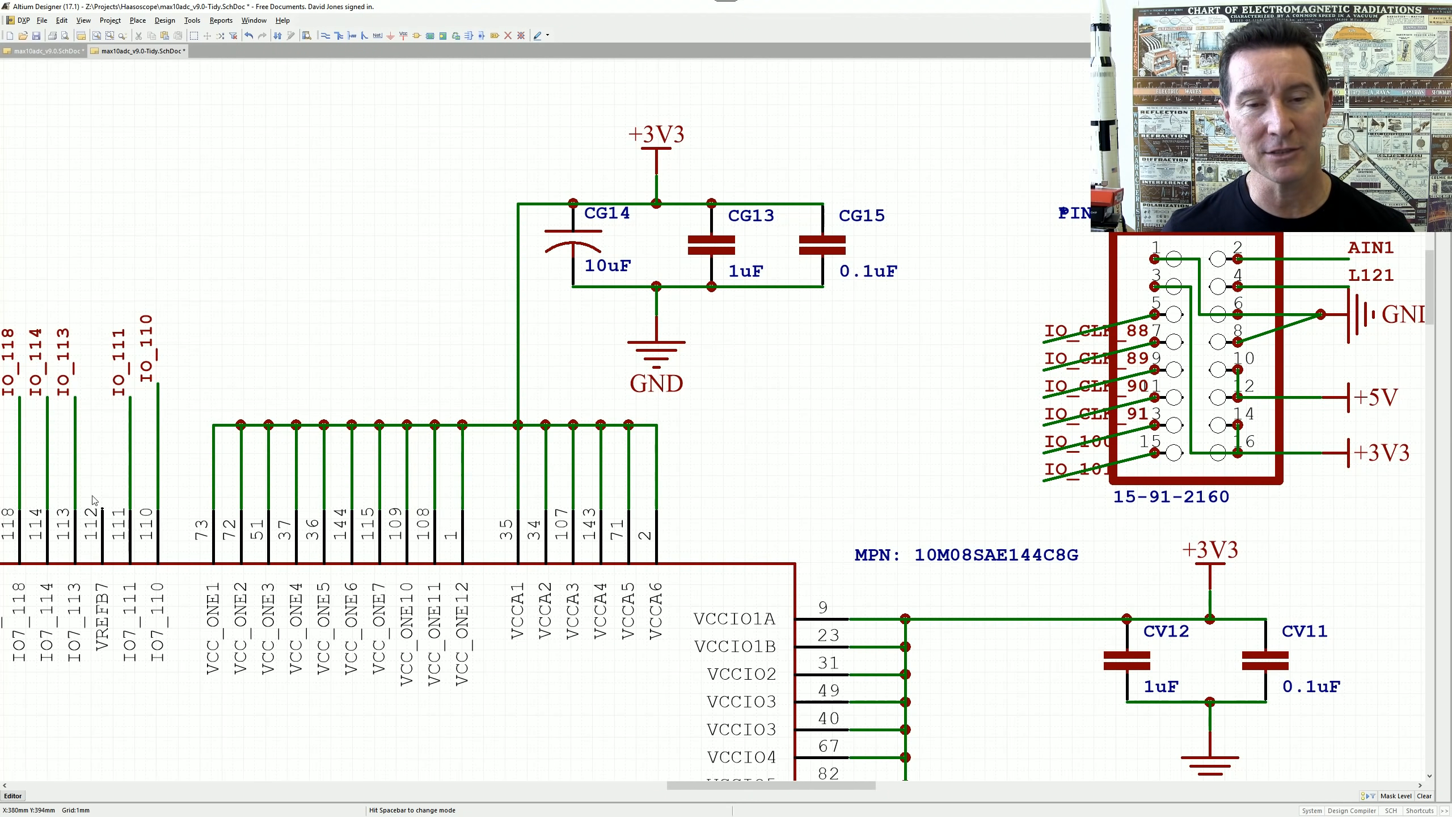
click(575, 240)
click(712, 243)
click(825, 240)
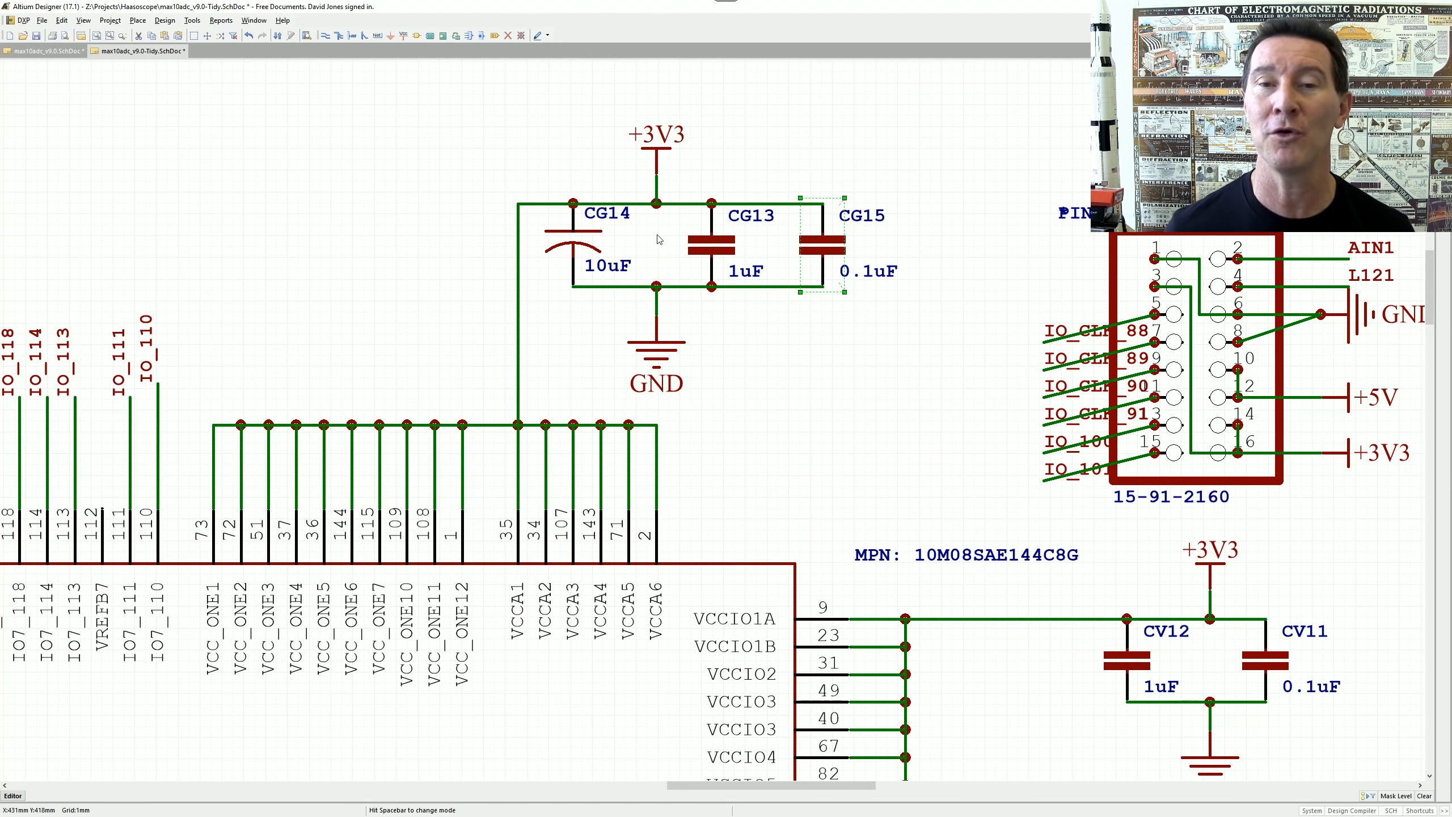
right_drag(724, 198, 721, 217)
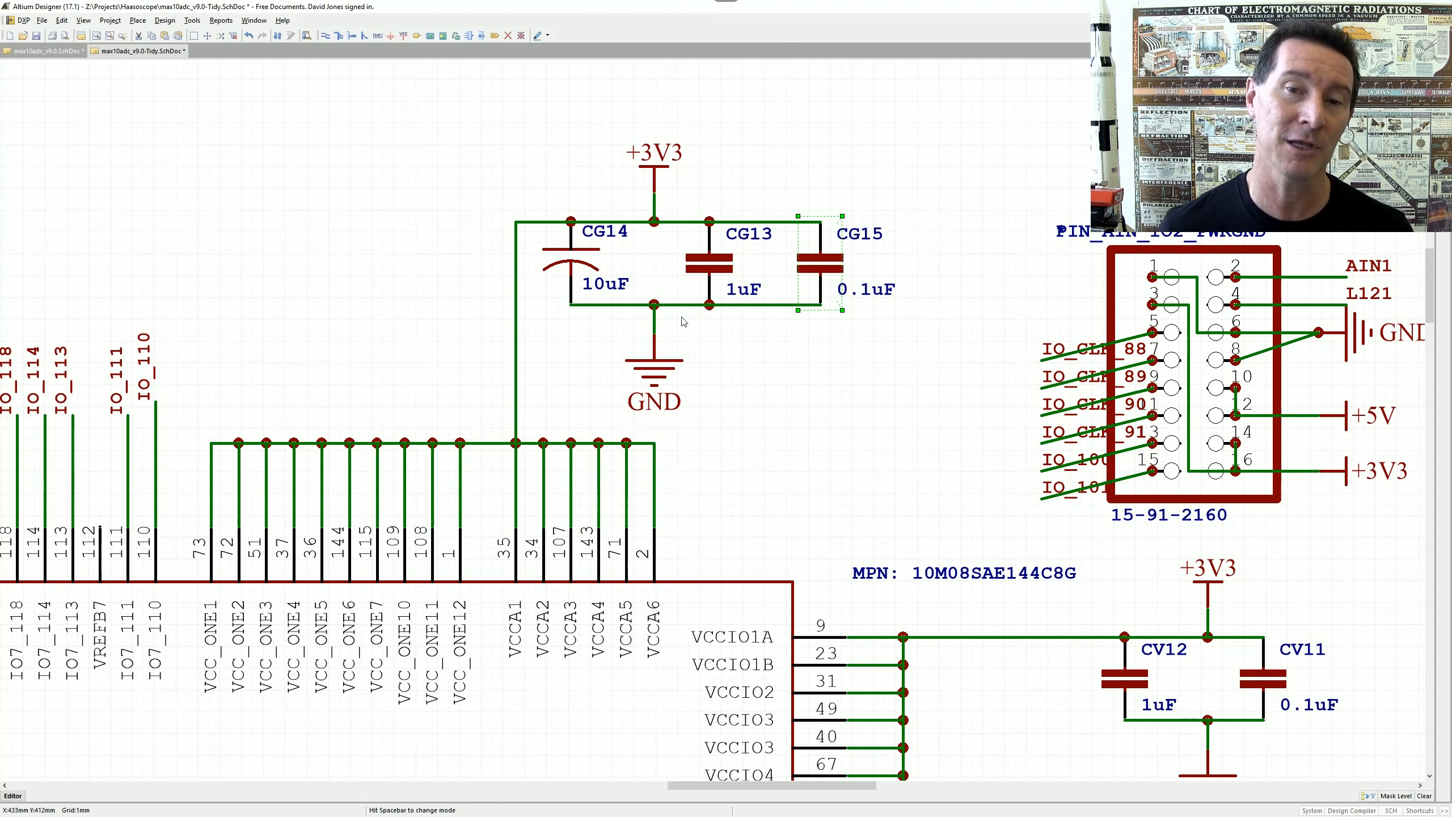
scroll(743, 354, down, 2)
scroll(754, 355, up, 2)
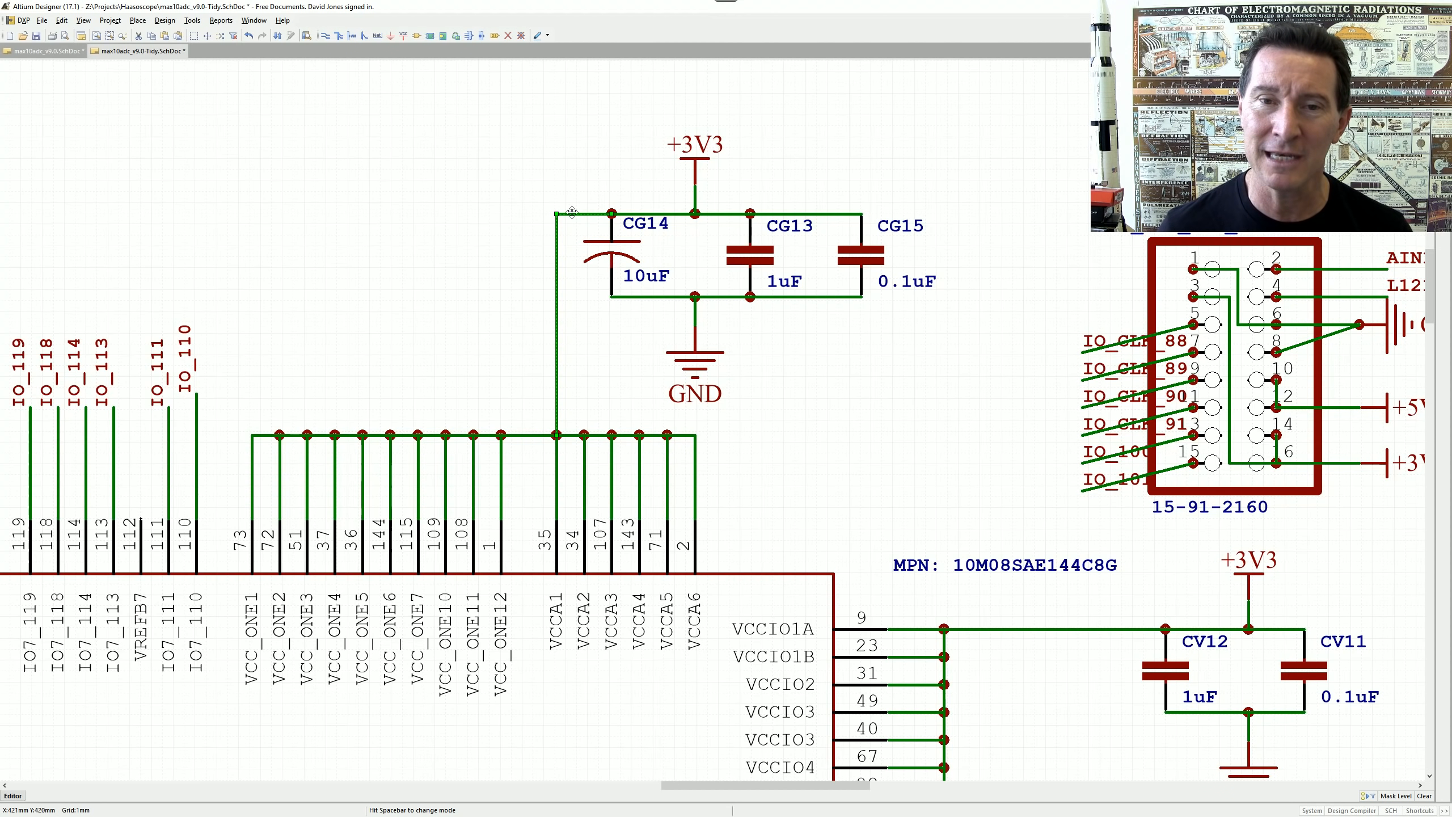
- Delete the wire linking the CG14 capacitor bank to the FPGA supply bus and place a +3V3 power symbol above pin 73
key(Delete)
key(Delete)
click(697, 166)
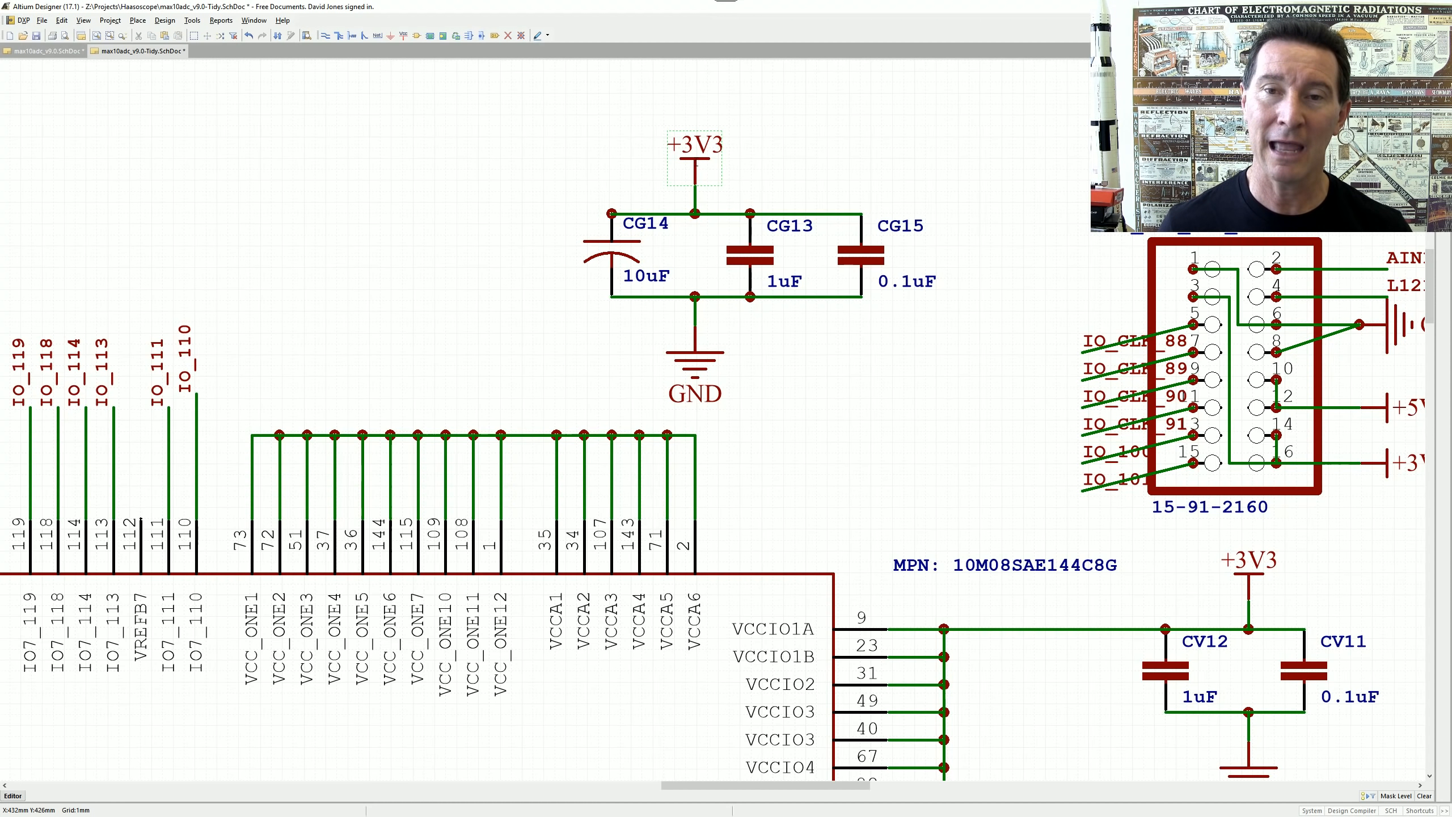
key(e)
key(p)
click(252, 435)
right_click(359, 341)
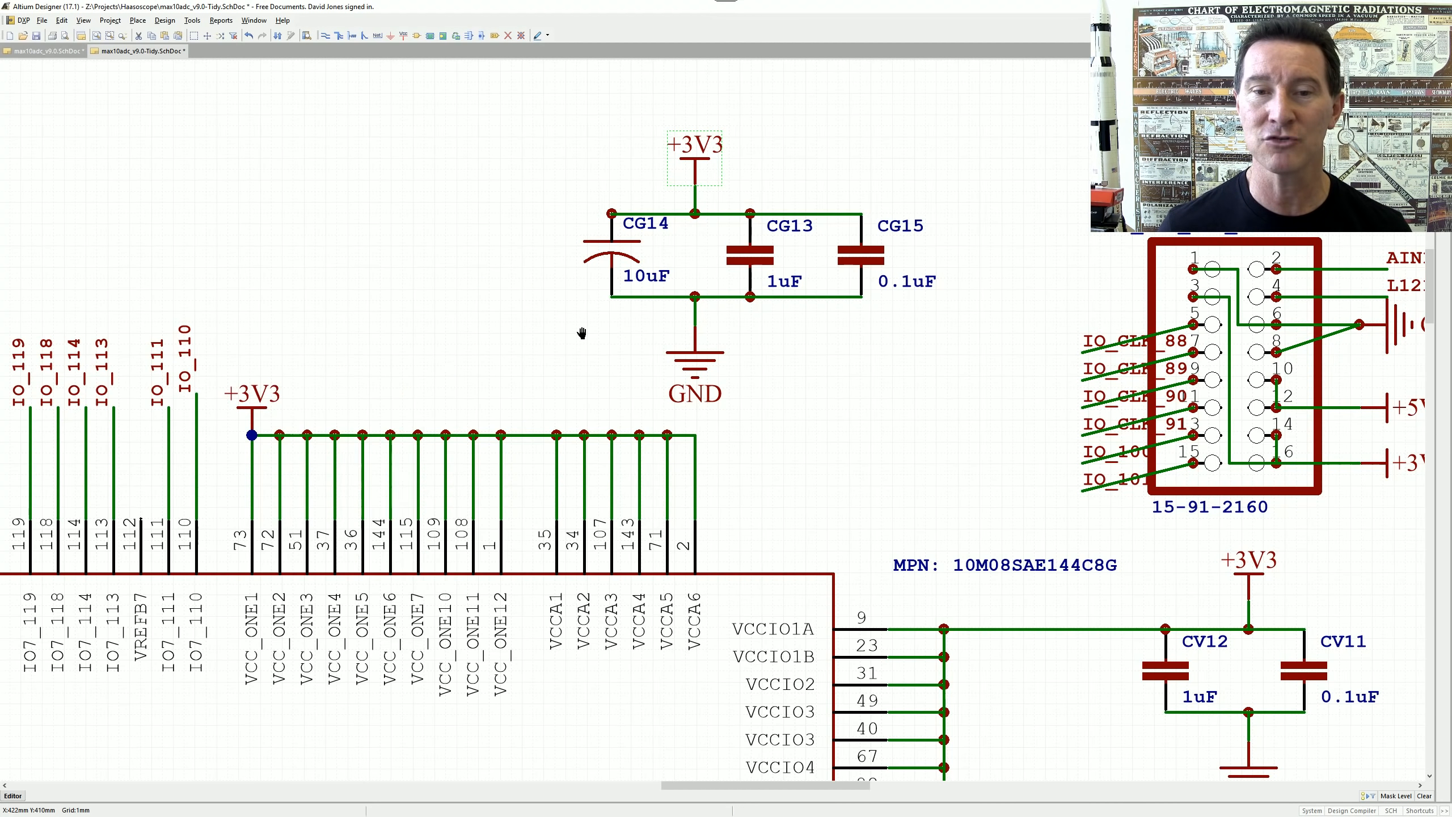
- Move the CG14, CG13 and CG15 capacitor group with its +3V3 and GND symbols down and to the right of the VCCA pins
right_drag(584, 331, 547, 281)
key(space)
ctrl+scroll(666, 264, down, 6)
drag(692, 254, 770, 333)
click(772, 218)
right_drag(758, 301, 726, 308)
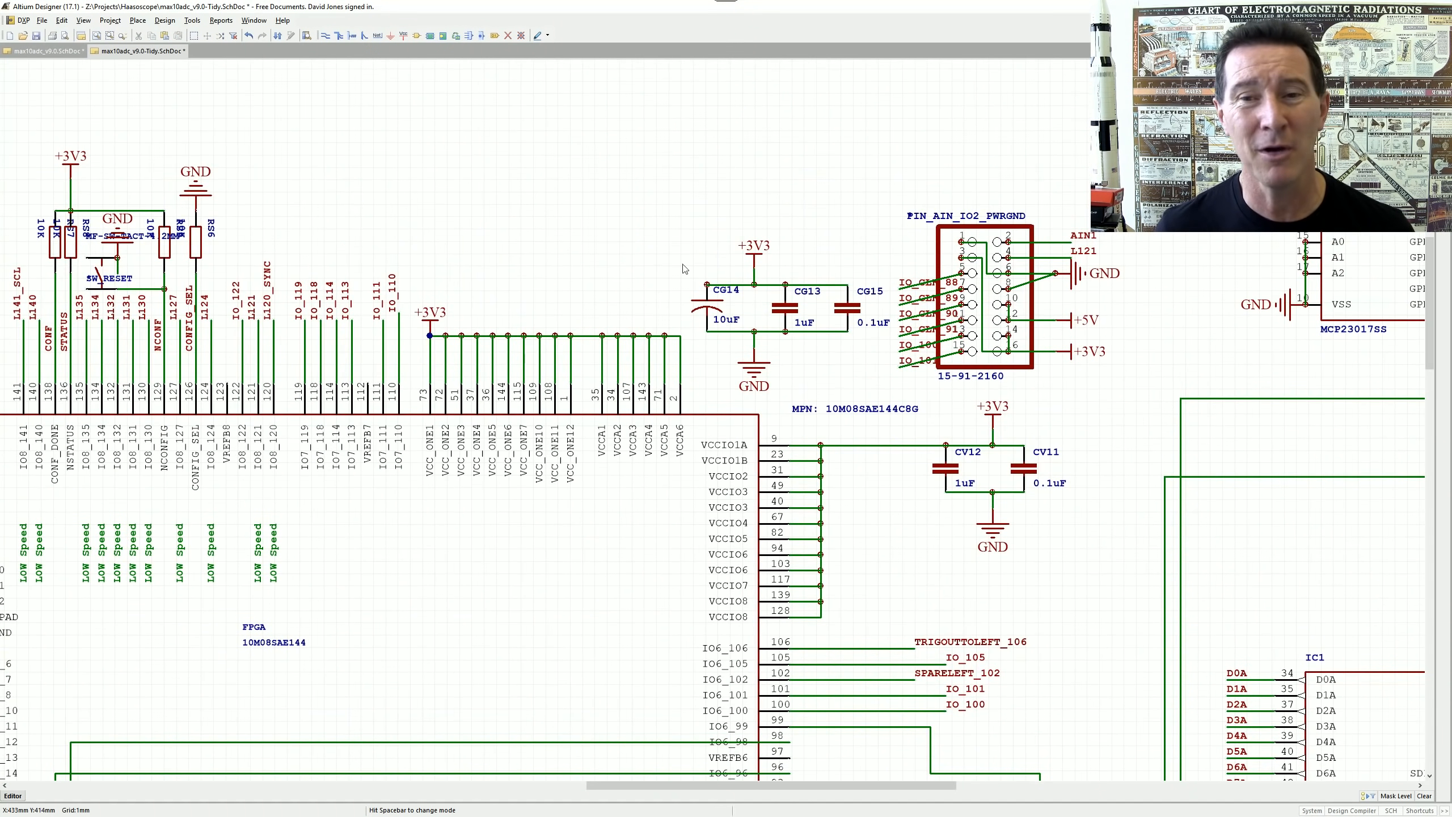
- Move the CV12 and CV11 capacitor group with its +3V3 and GND symbols left, close to the FPGA's vertical VCCIO bus
ctrl+scroll(704, 274, up, 2)
ctrl+scroll(707, 303, up, 1)
ctrl+scroll(735, 381, down, 2)
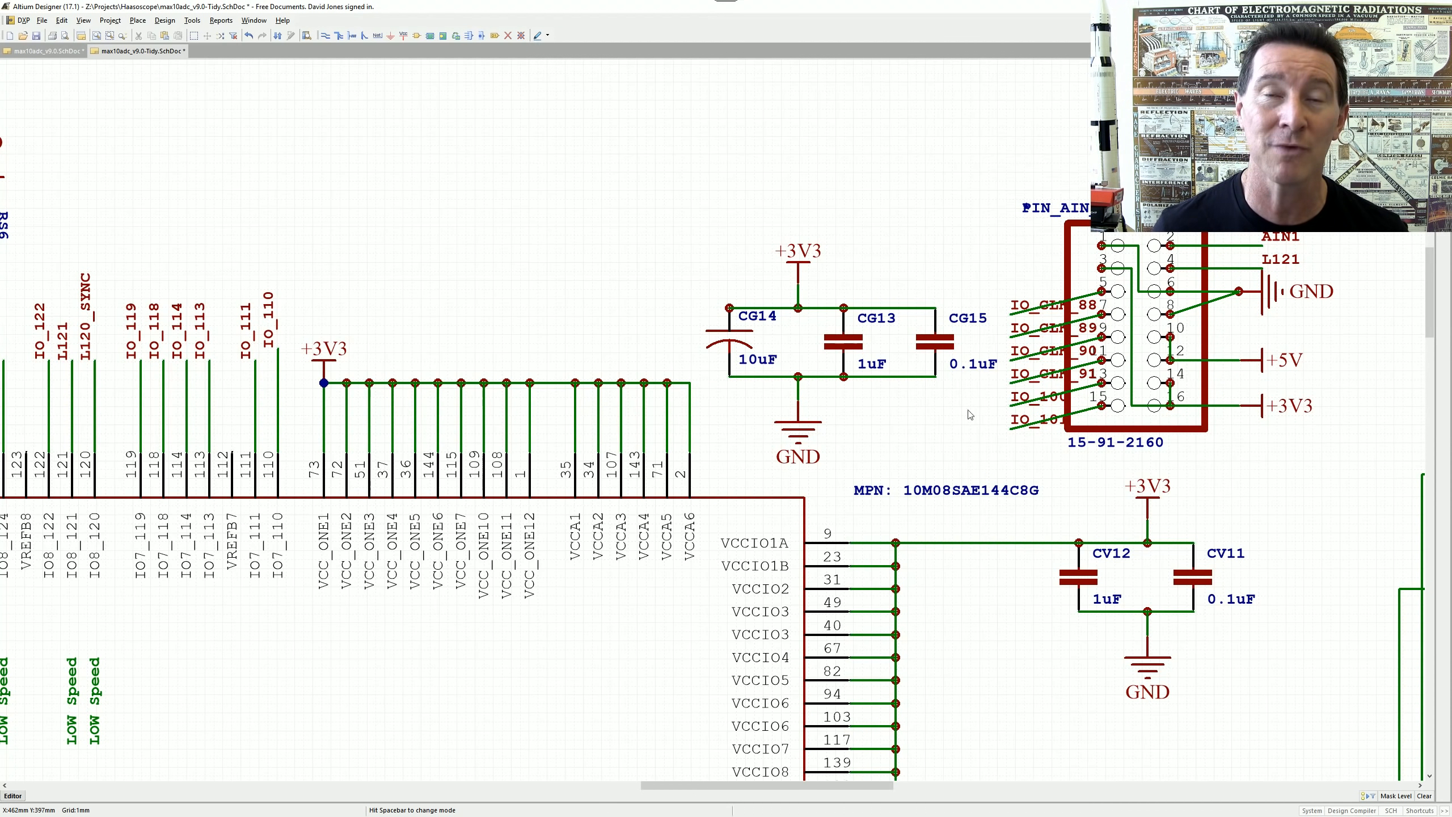
ctrl+scroll(692, 366, down, 2)
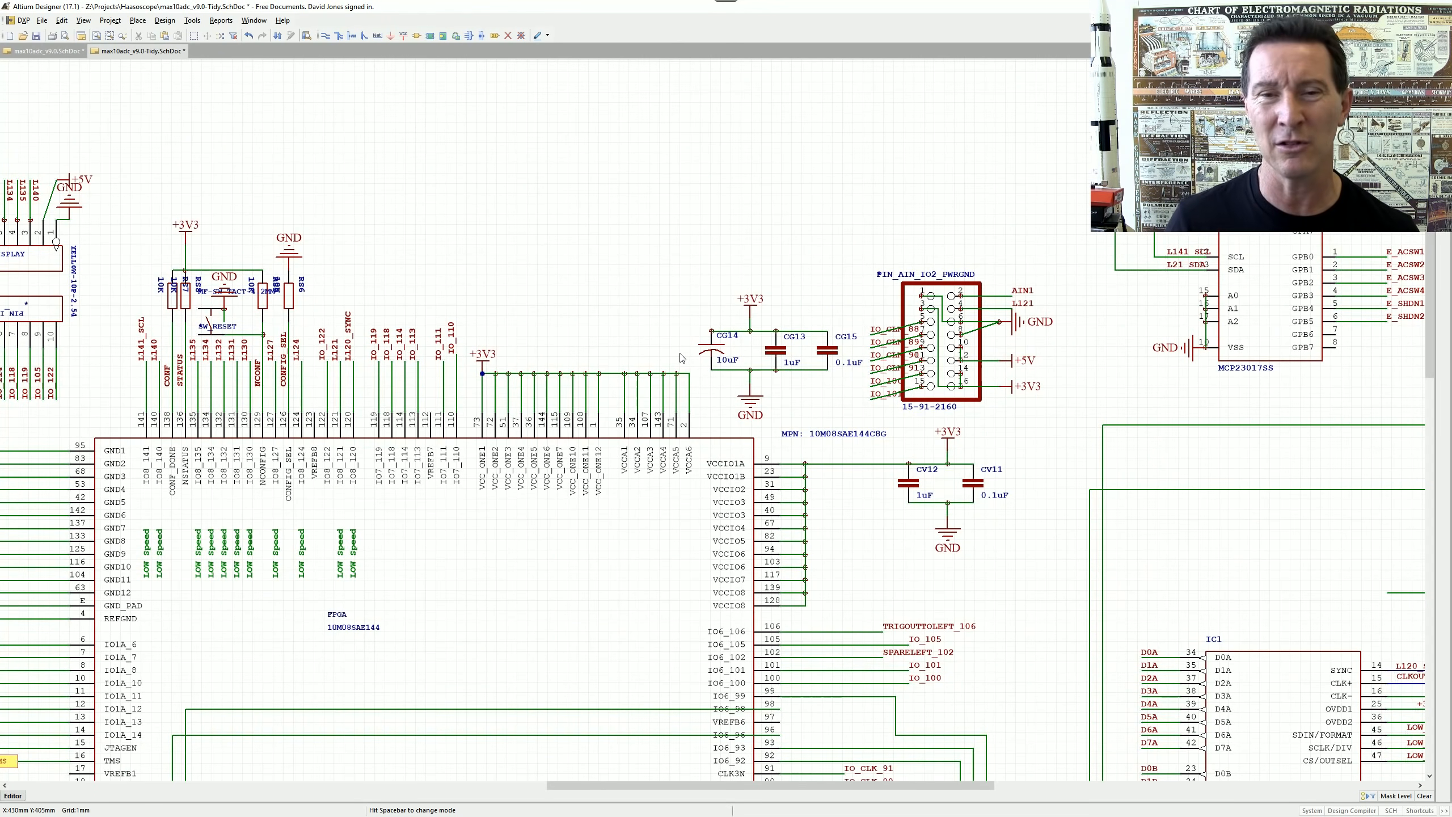
ctrl+scroll(681, 358, up, 2)
ctrl+scroll(668, 320, up, 1)
ctrl+scroll(765, 327, up, 1)
drag(765, 327, 1135, 686)
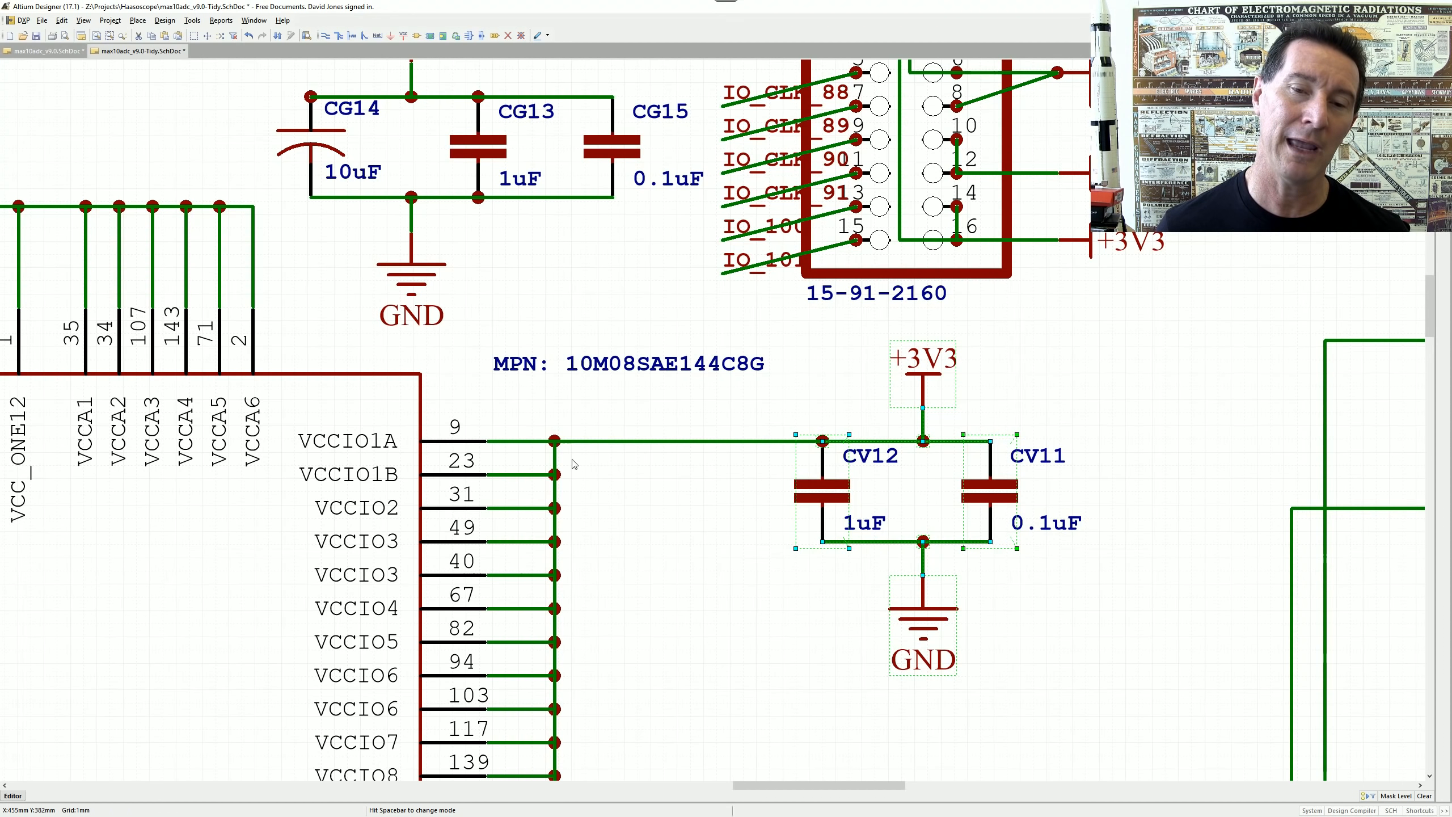
right_drag(693, 616, 798, 421)
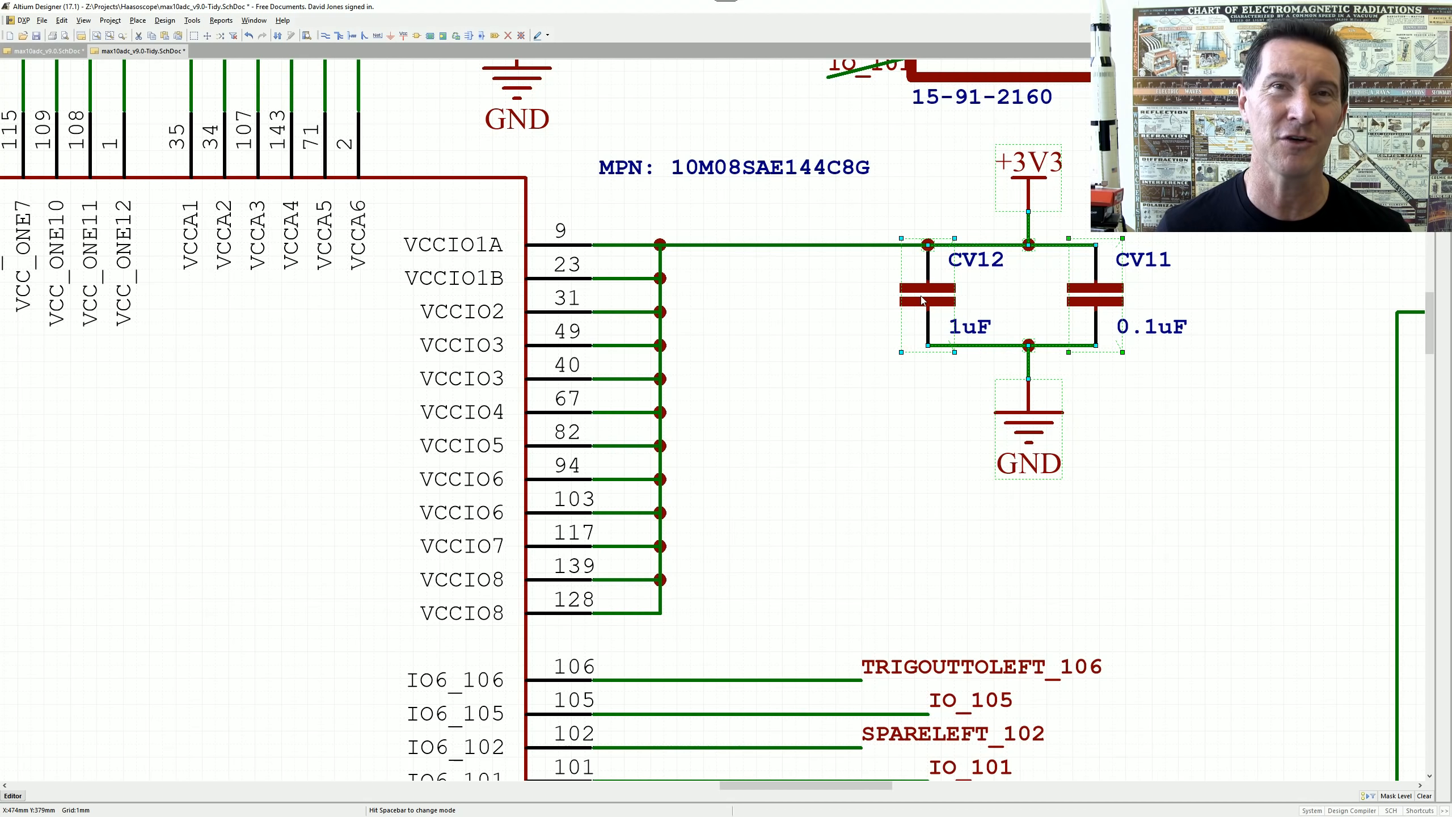
drag(922, 301, 712, 301)
- Move the FPGA's MPN parameter text up above the +3V3 symbol and turn off the visibility of its value
drag(727, 172, 697, 127)
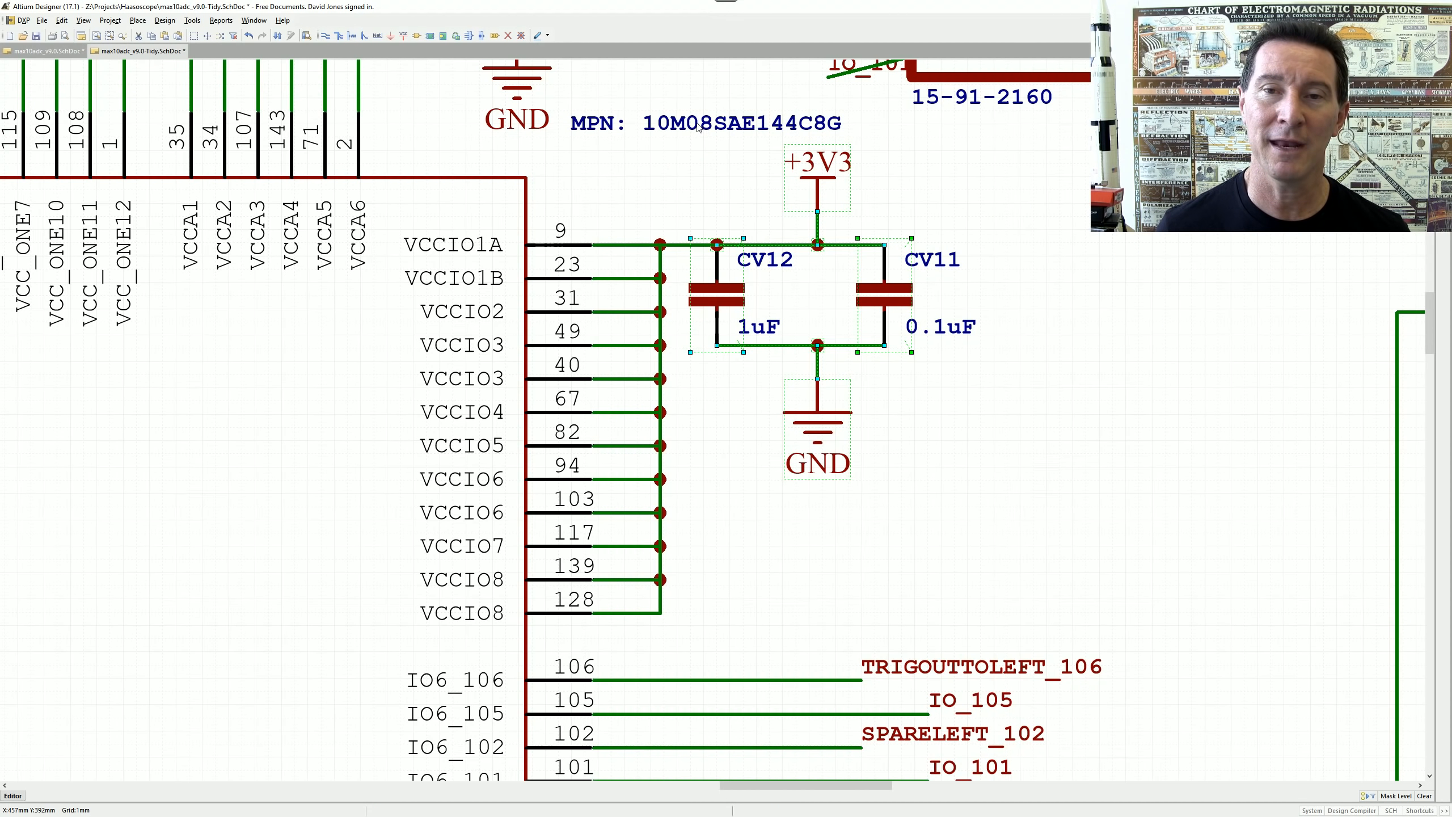
double_click(697, 127)
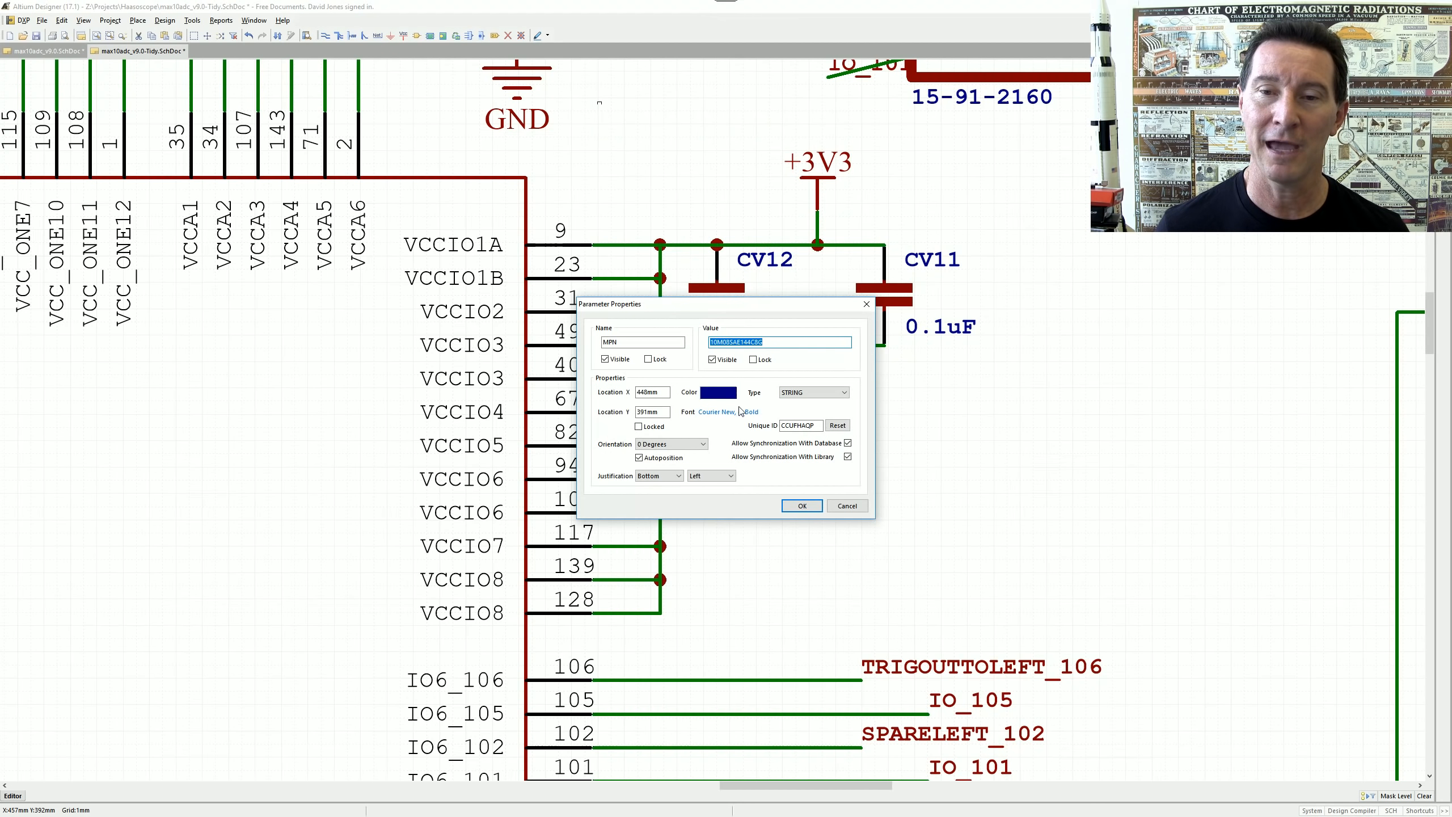
click(712, 359)
click(804, 507)
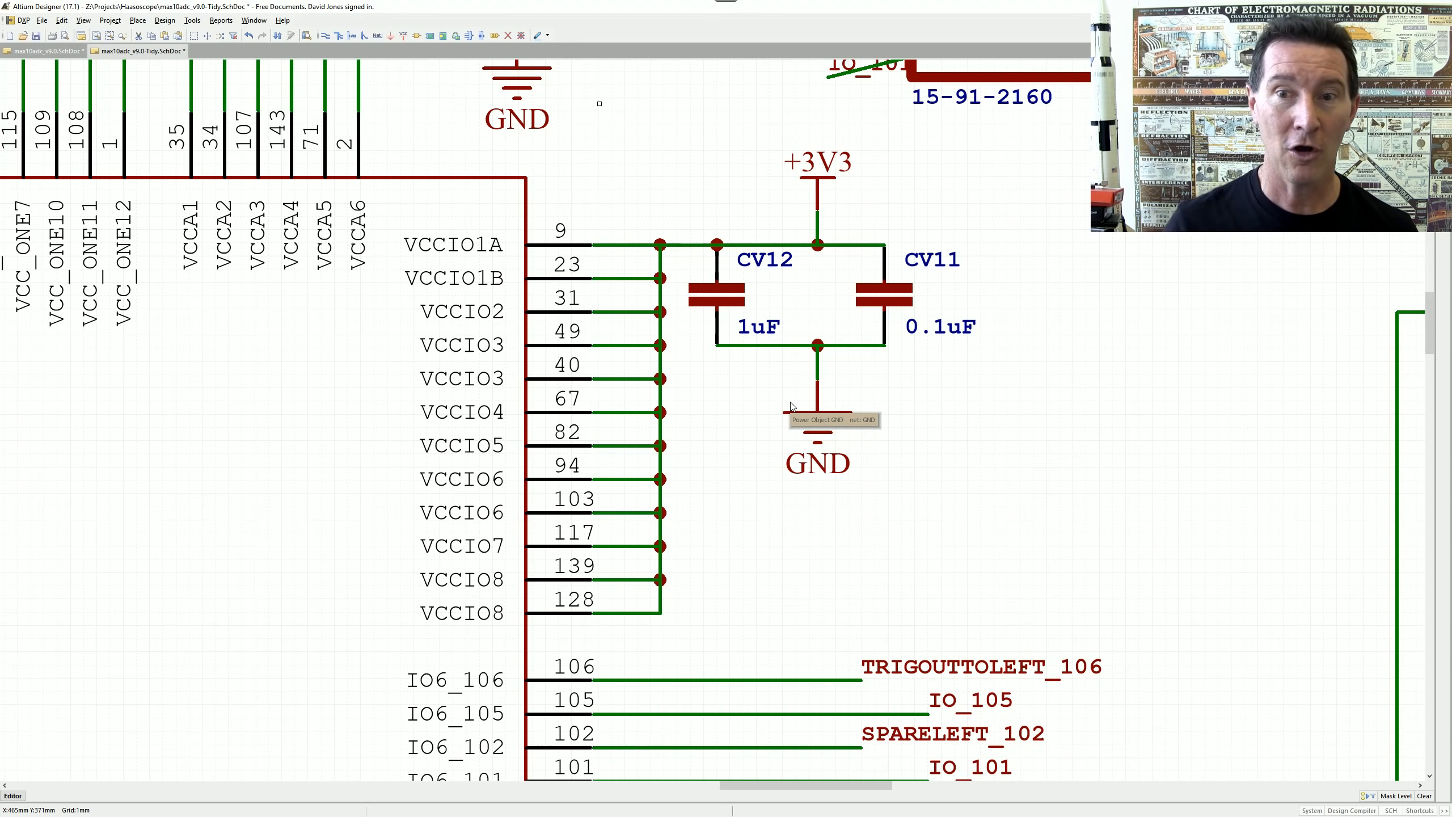
- Try to shift the +3V3 and GND symbols of the CV12 and CV11 group left, in line with CV12
key(alt)
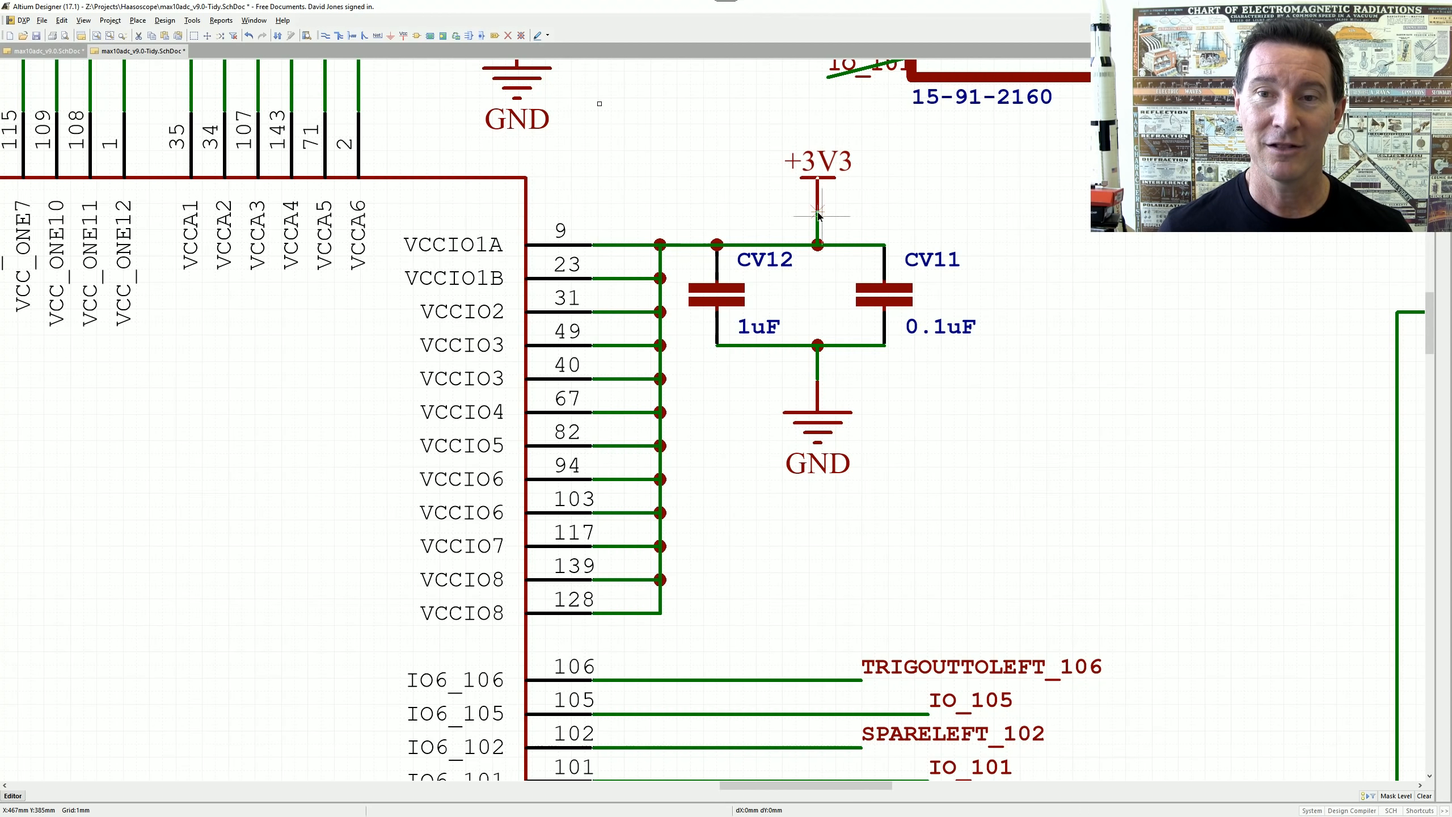
drag(817, 183, 709, 219)
drag(819, 413, 725, 377)
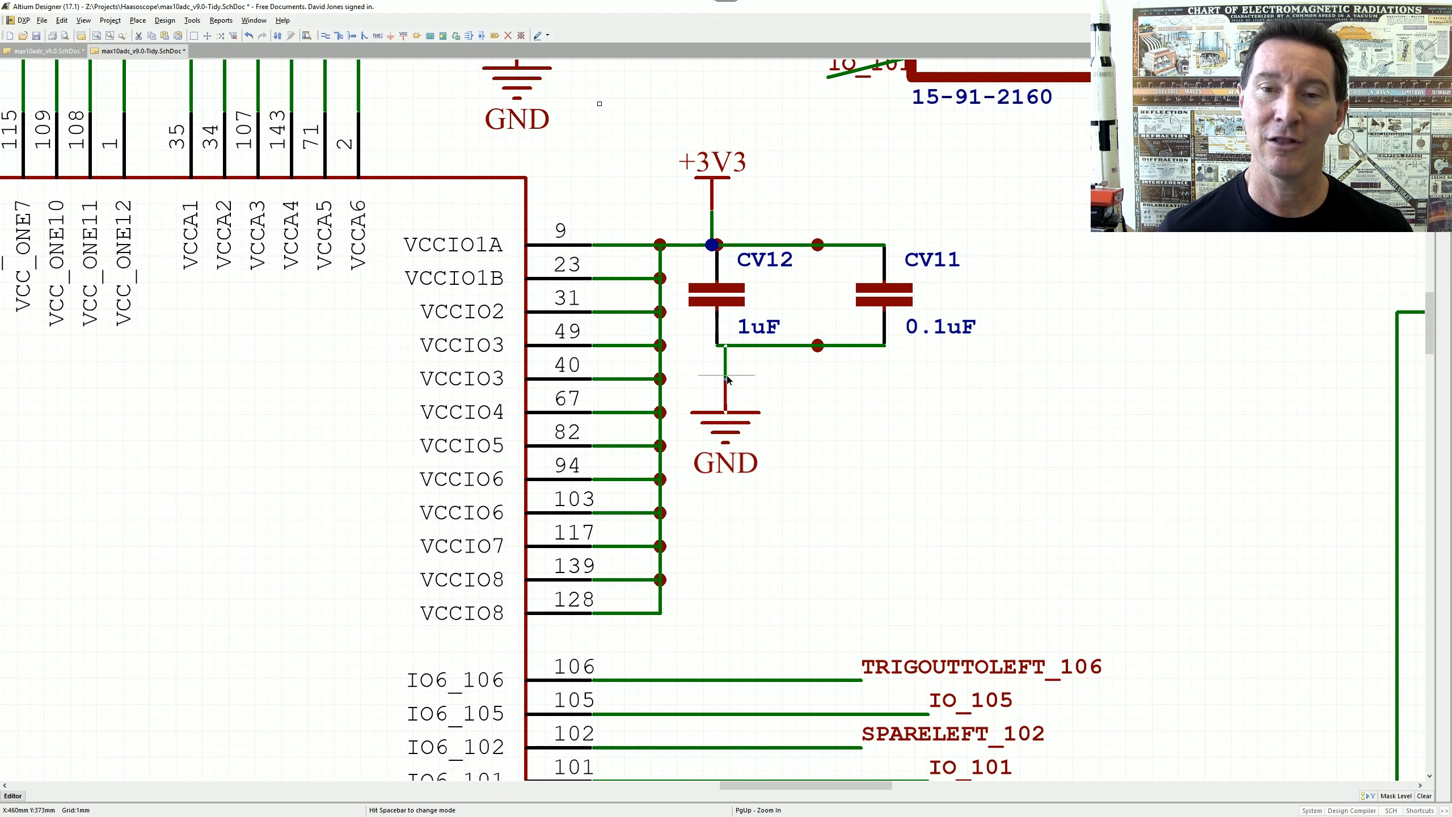
right_drag(776, 231, 826, 288)
ctrl+scroll(781, 332, up, 7)
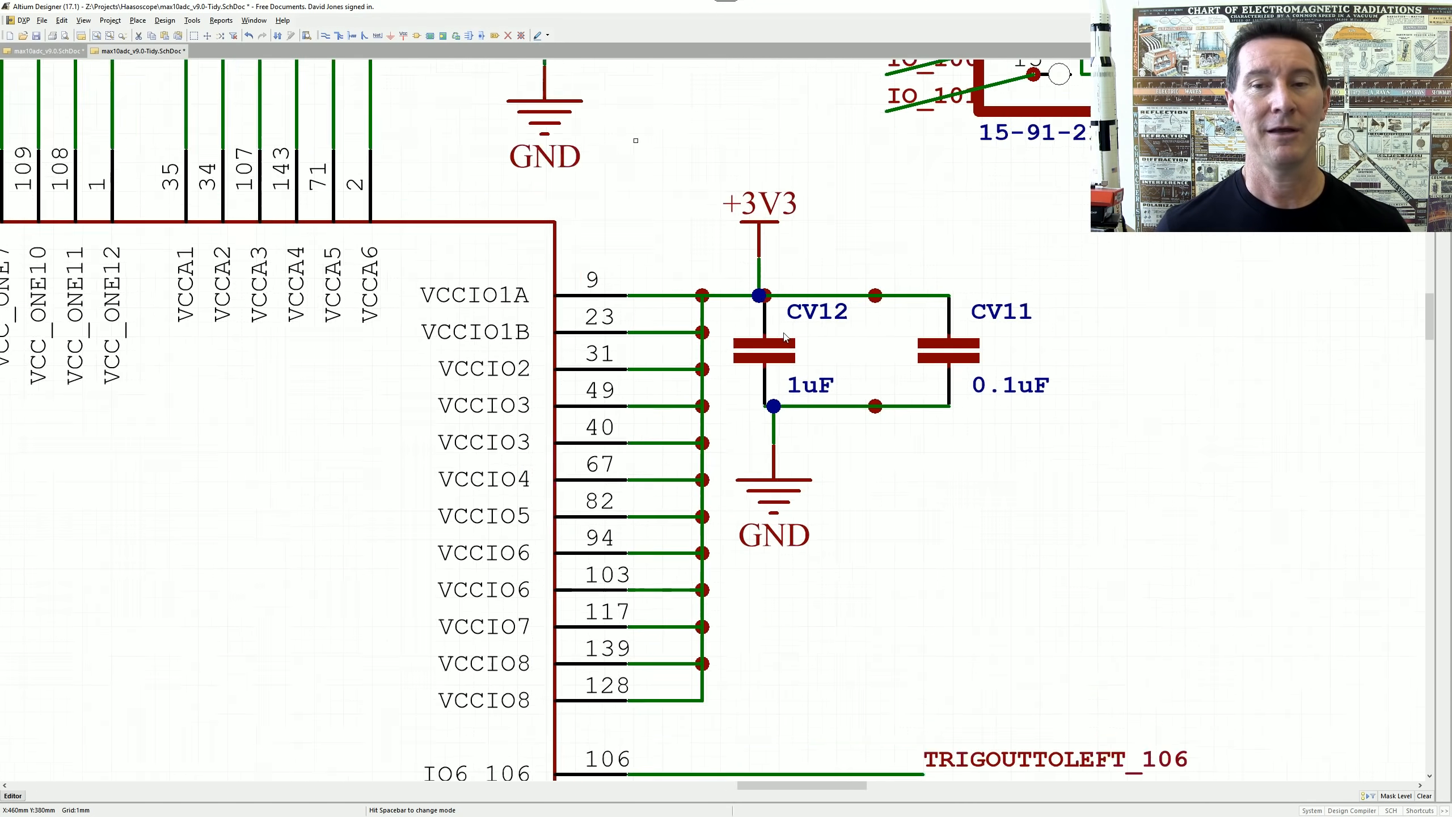
- Raise the lower horizontal segment of the FPGA's IO6_99 wire to about the level of pin 99
ctrl+scroll(815, 336, down, 4)
ctrl+scroll(916, 342, down, 2)
ctrl+scroll(988, 343, down, 4)
ctrl+scroll(755, 390, up, 3)
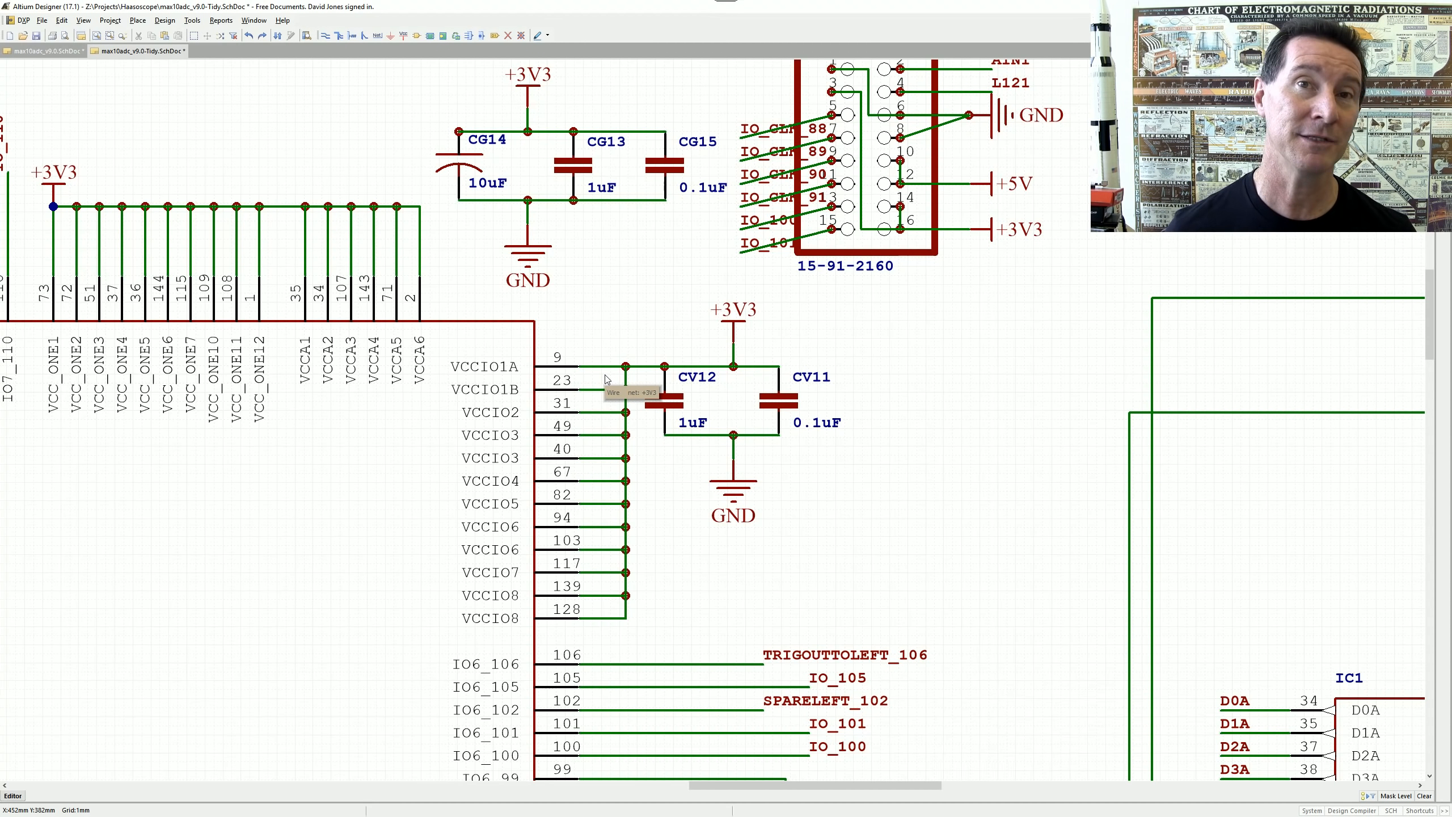
ctrl+scroll(754, 413, down, 4)
ctrl+scroll(878, 241, up, 1)
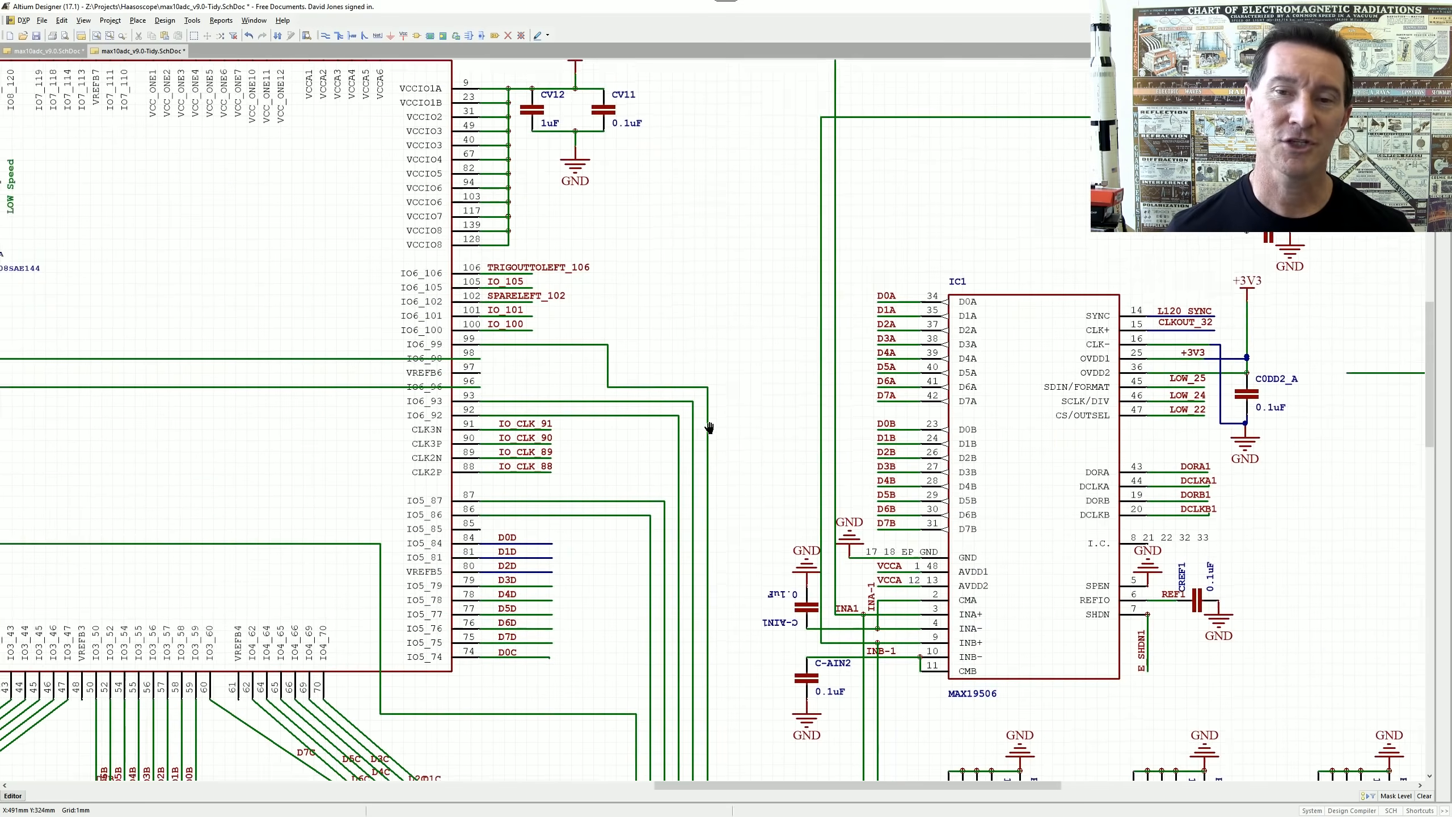
ctrl+scroll(613, 389, up, 3)
ctrl+scroll(612, 389, up, 1)
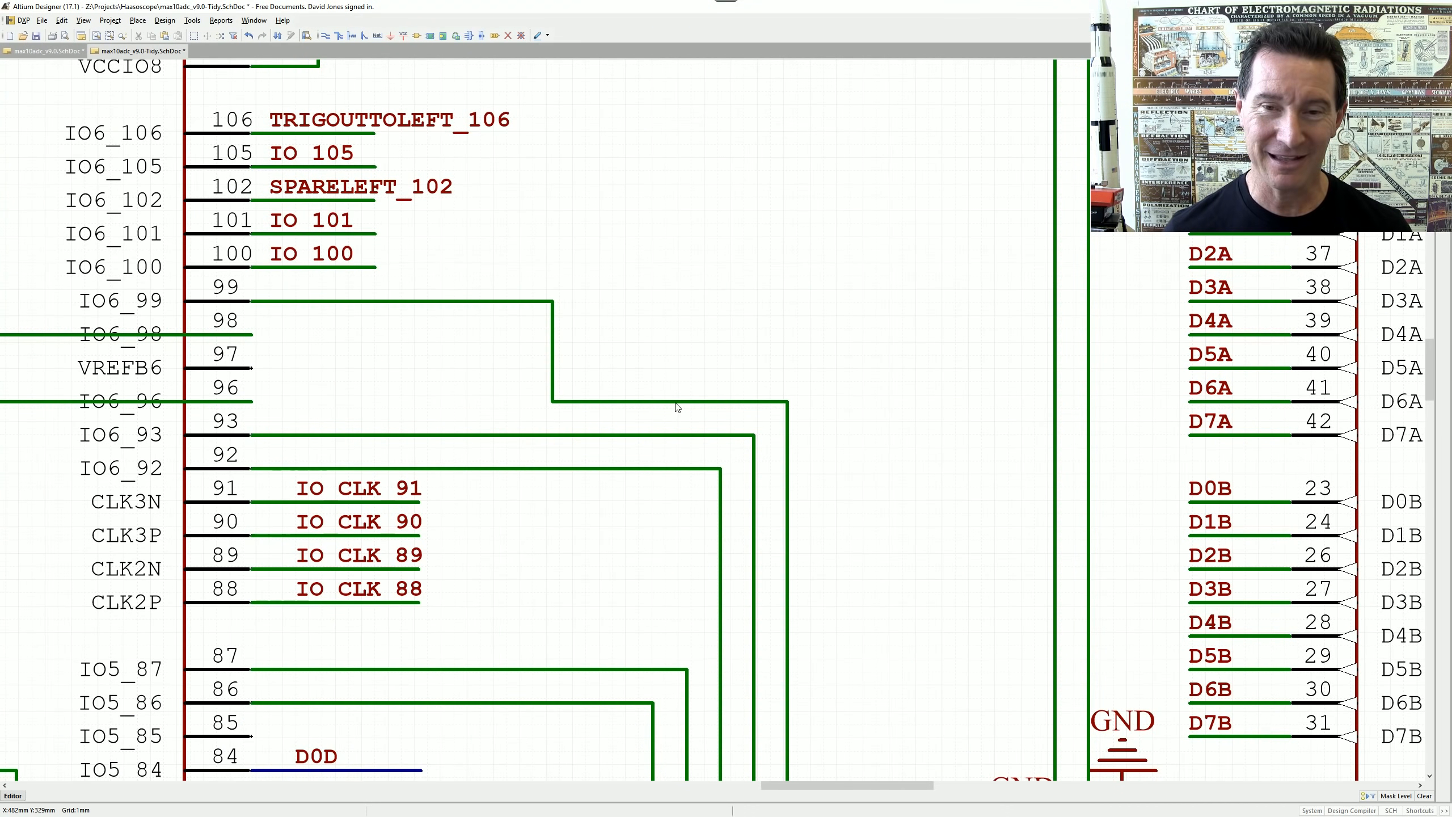
drag(675, 402, 675, 309)
key(Up)
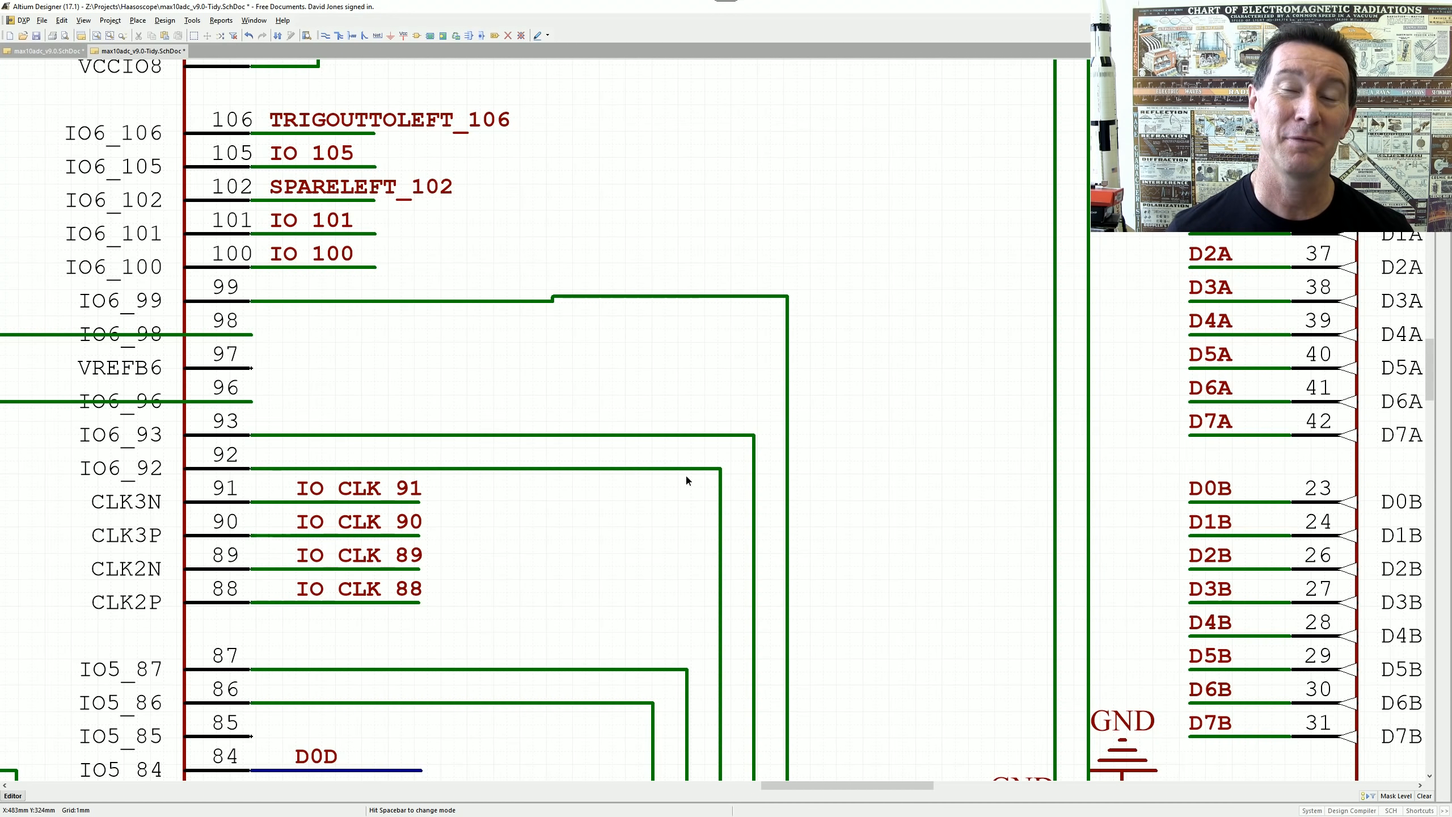
- Rotate the PIN_RIGHT connector by 180 degrees and move it left so that its pins face the wires on the right
scroll(686, 477, down, 2)
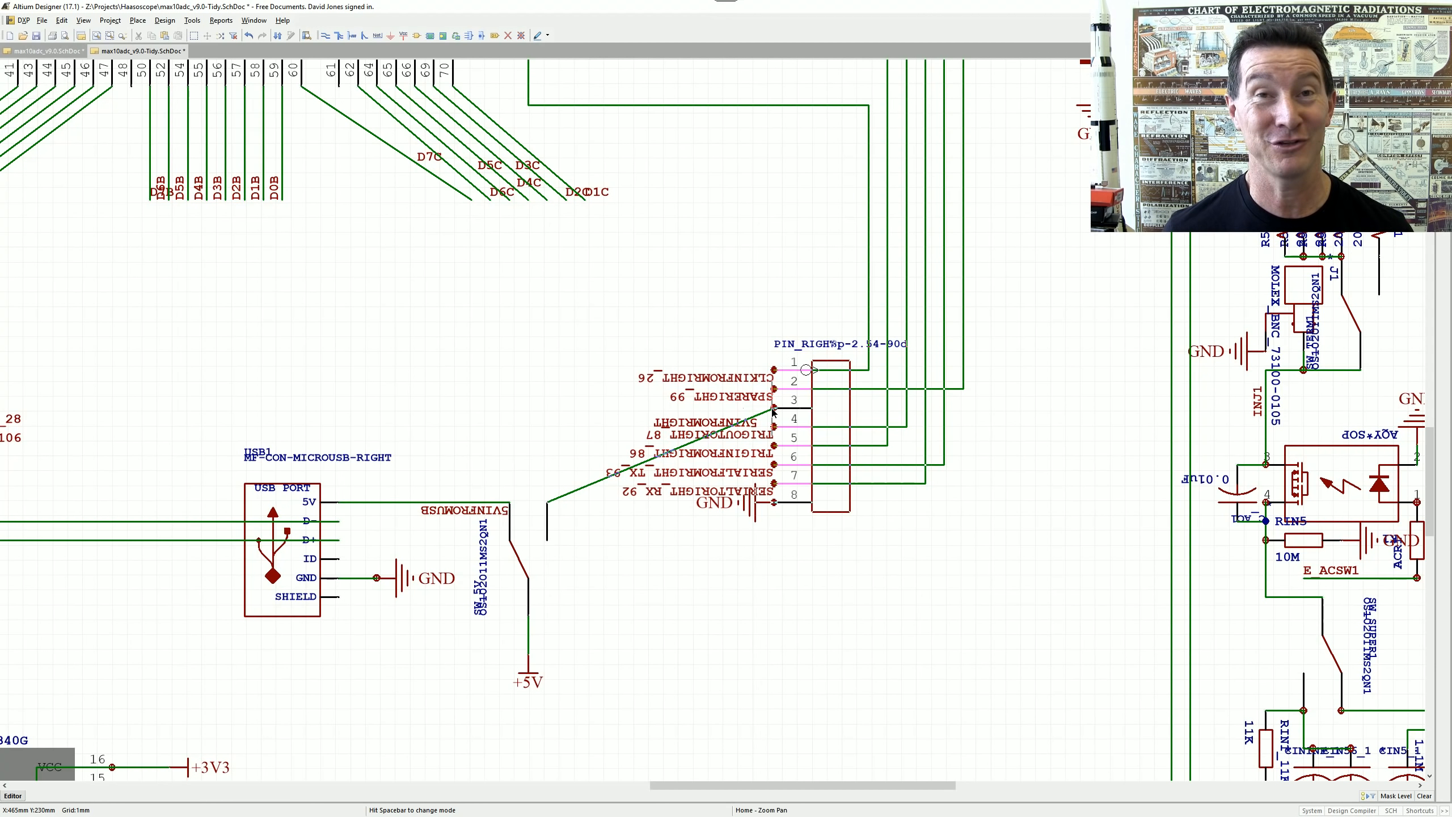
drag(774, 410, 629, 489)
key(space)
key(space)
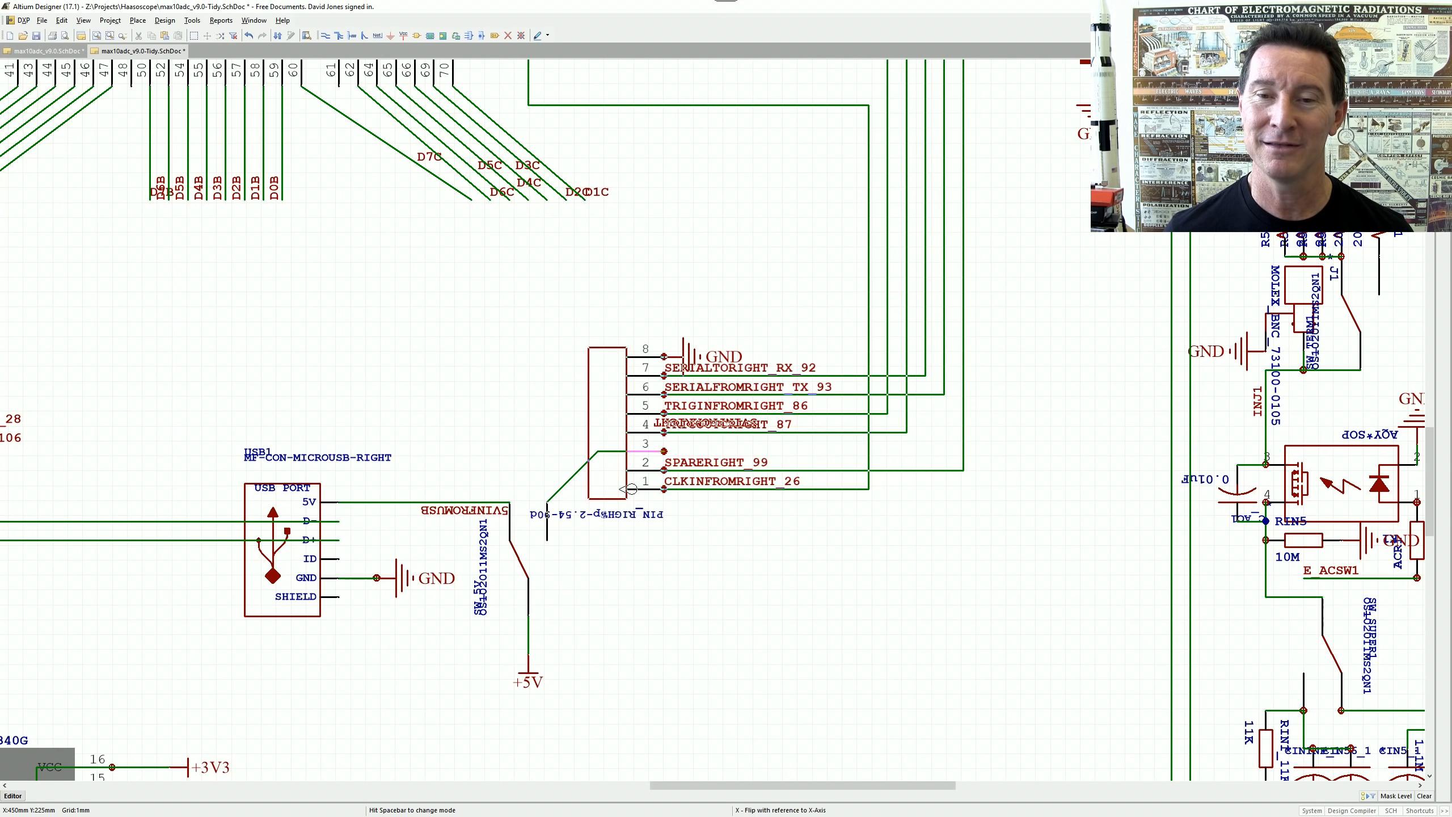
- Move the GND symbol from pin 8 of the PIN_RIGHT connector to the free area below the CLKINFROMRIGHT_26 wire, rotated to point downwards
ctrl+scroll(702, 435, up, 1)
ctrl+scroll(701, 436, up, 5)
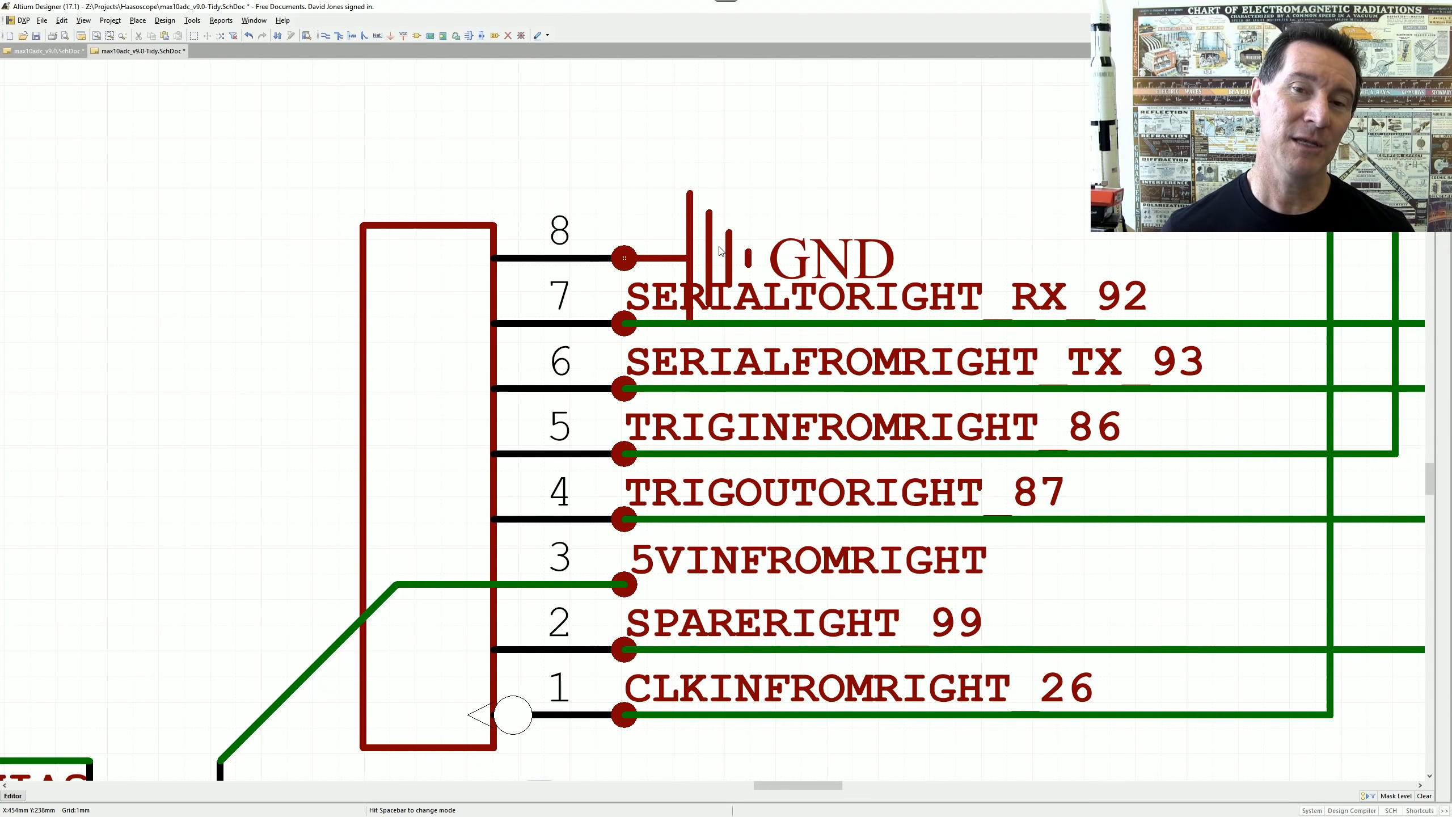
scroll(669, 395, down, 2)
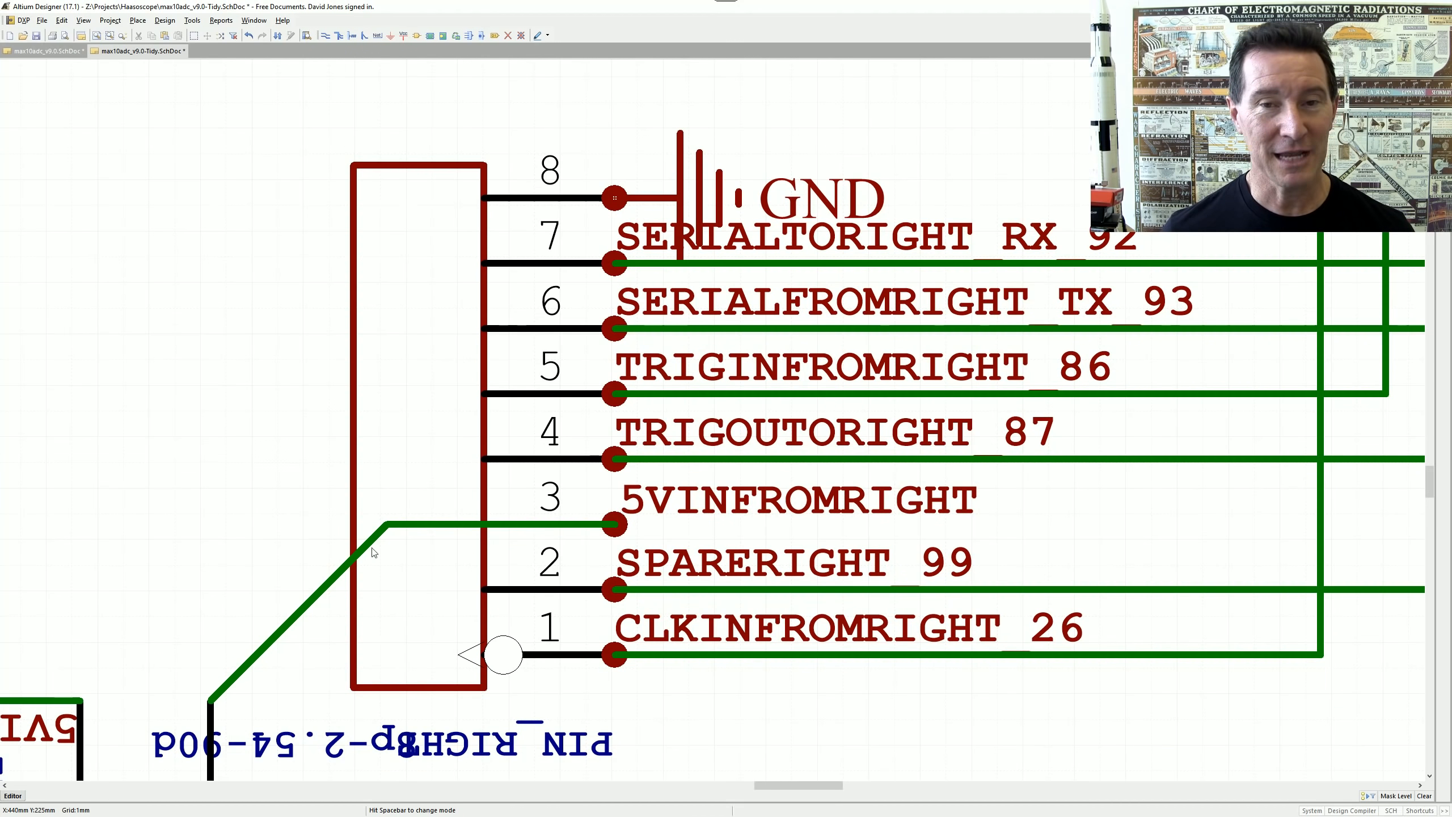
ctrl+scroll(658, 316, down, 2)
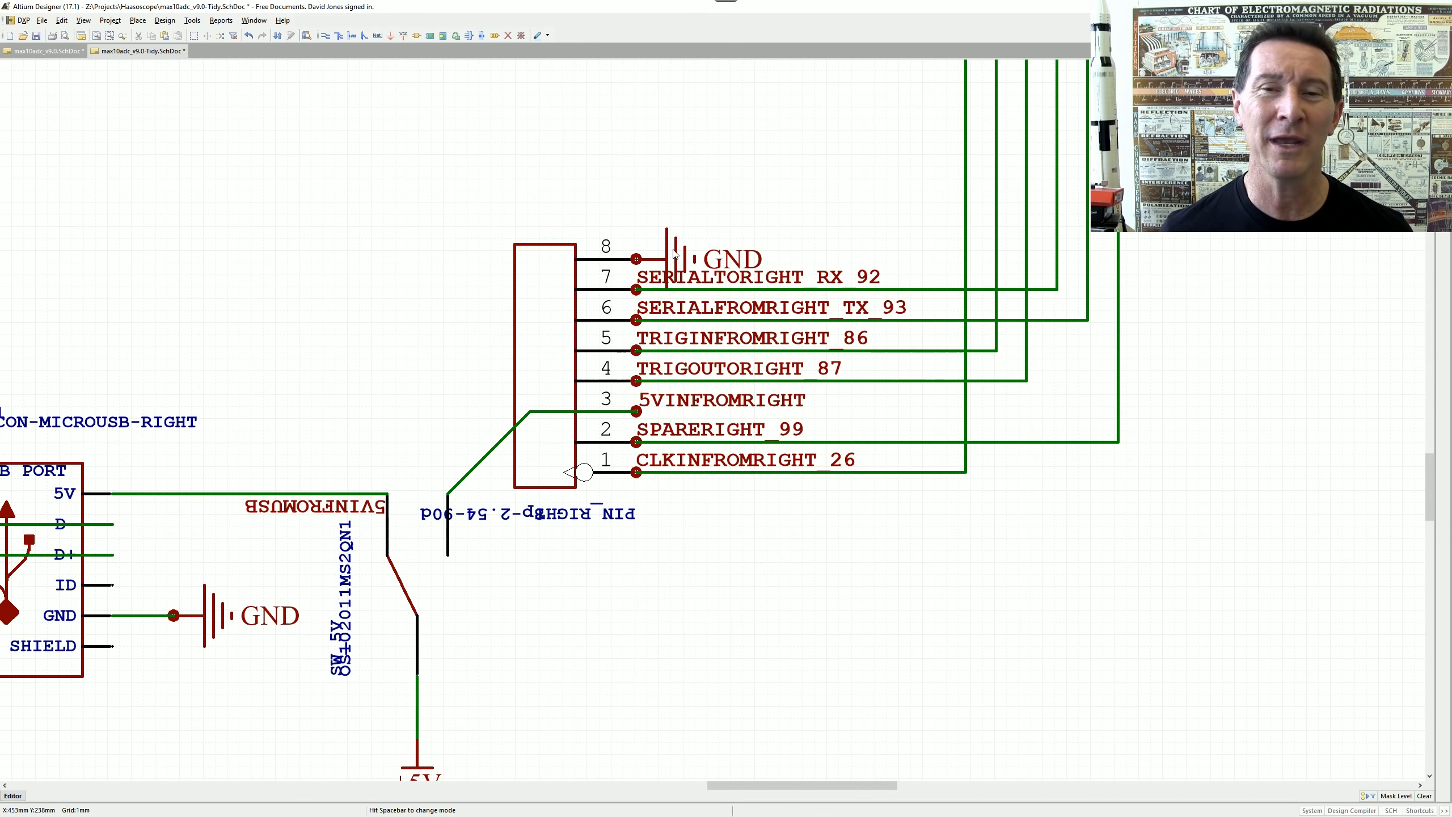
drag(675, 254, 938, 503)
key(space)
key(space)
key(space)
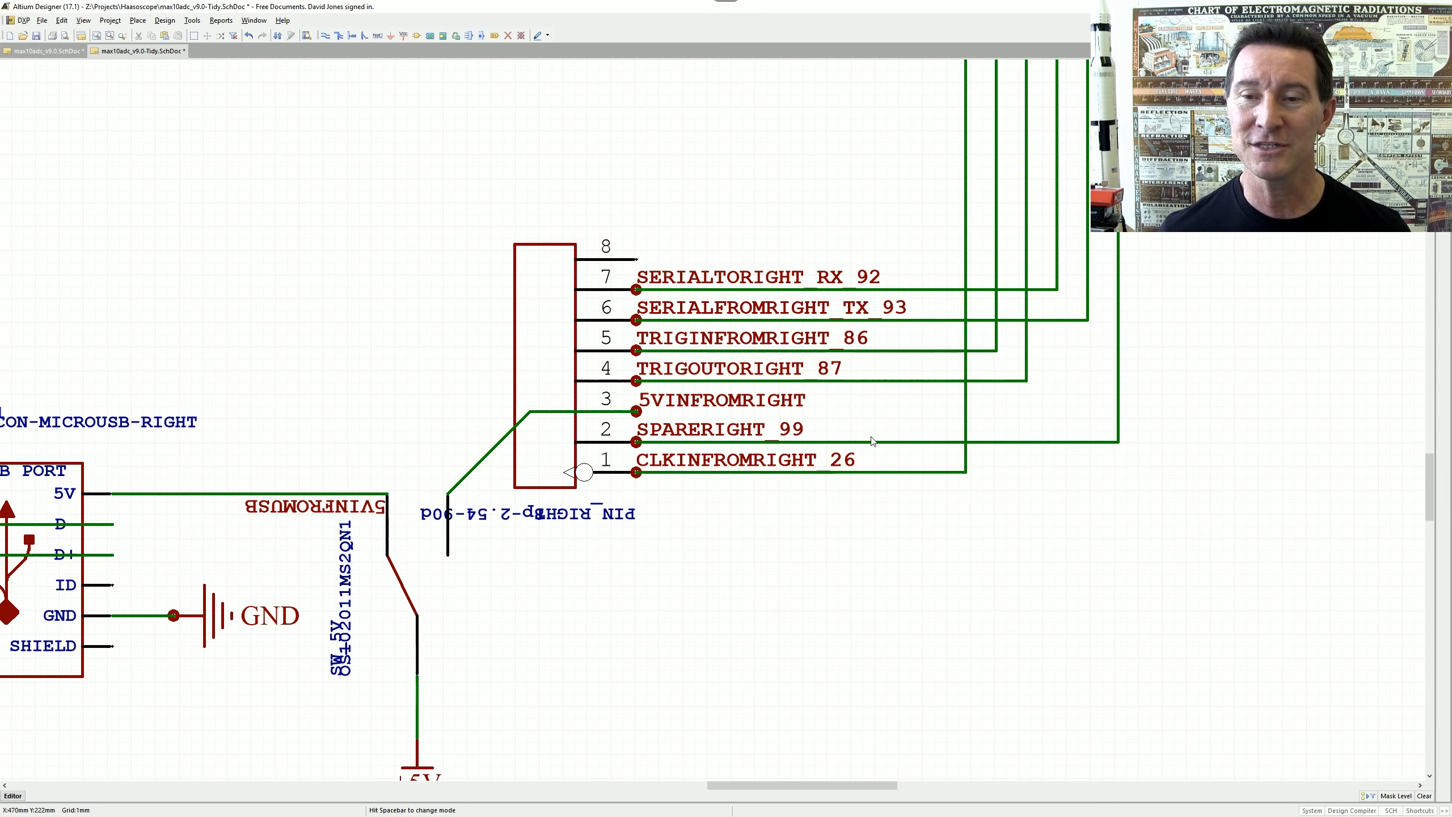
click(853, 418)
key(Delete)
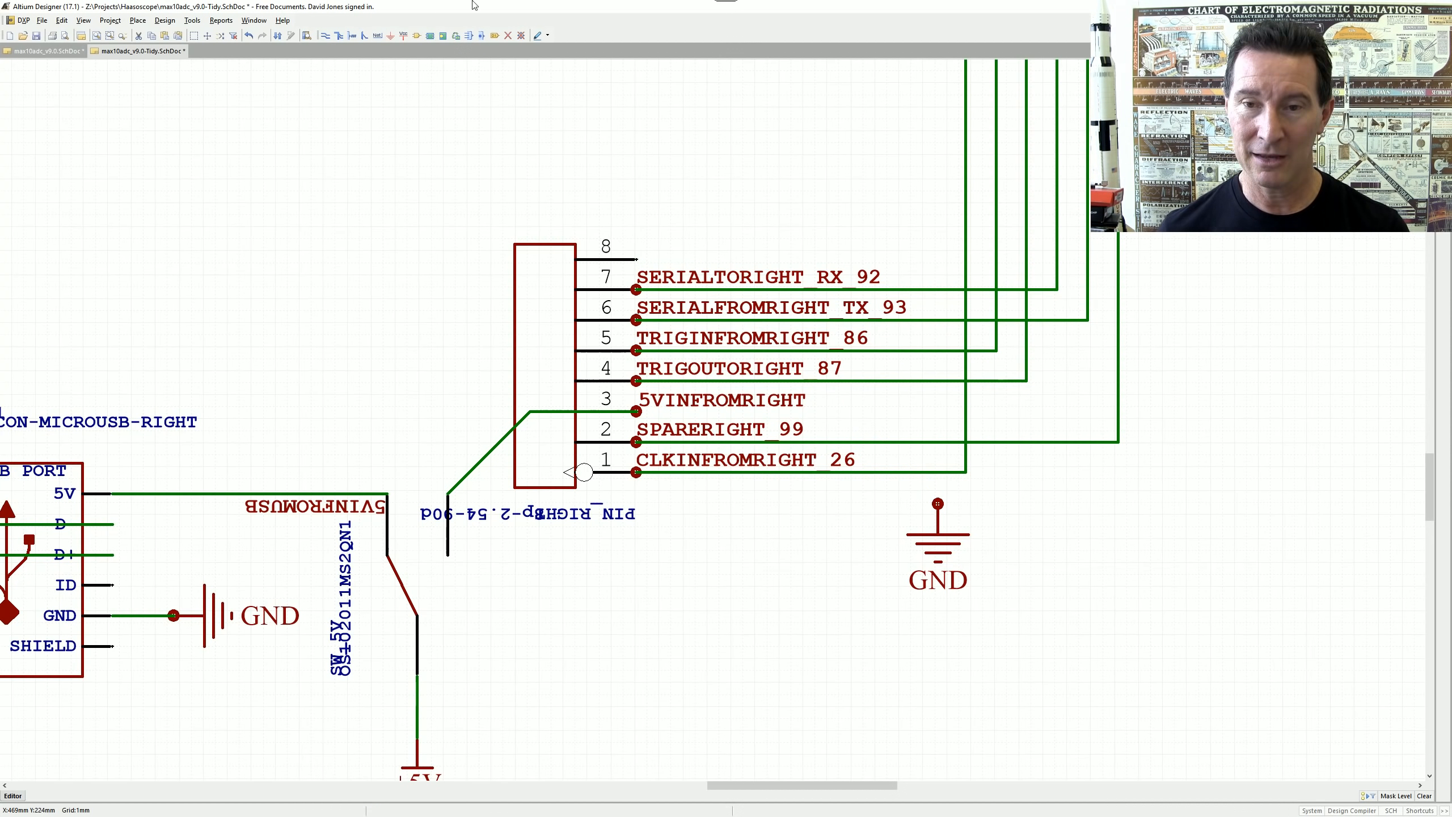
- Wire pin 8 of the PIN_RIGHT connector across and straight down to the GND symbol below the CLKINFROMRIGHT_26 wire
click(325, 36)
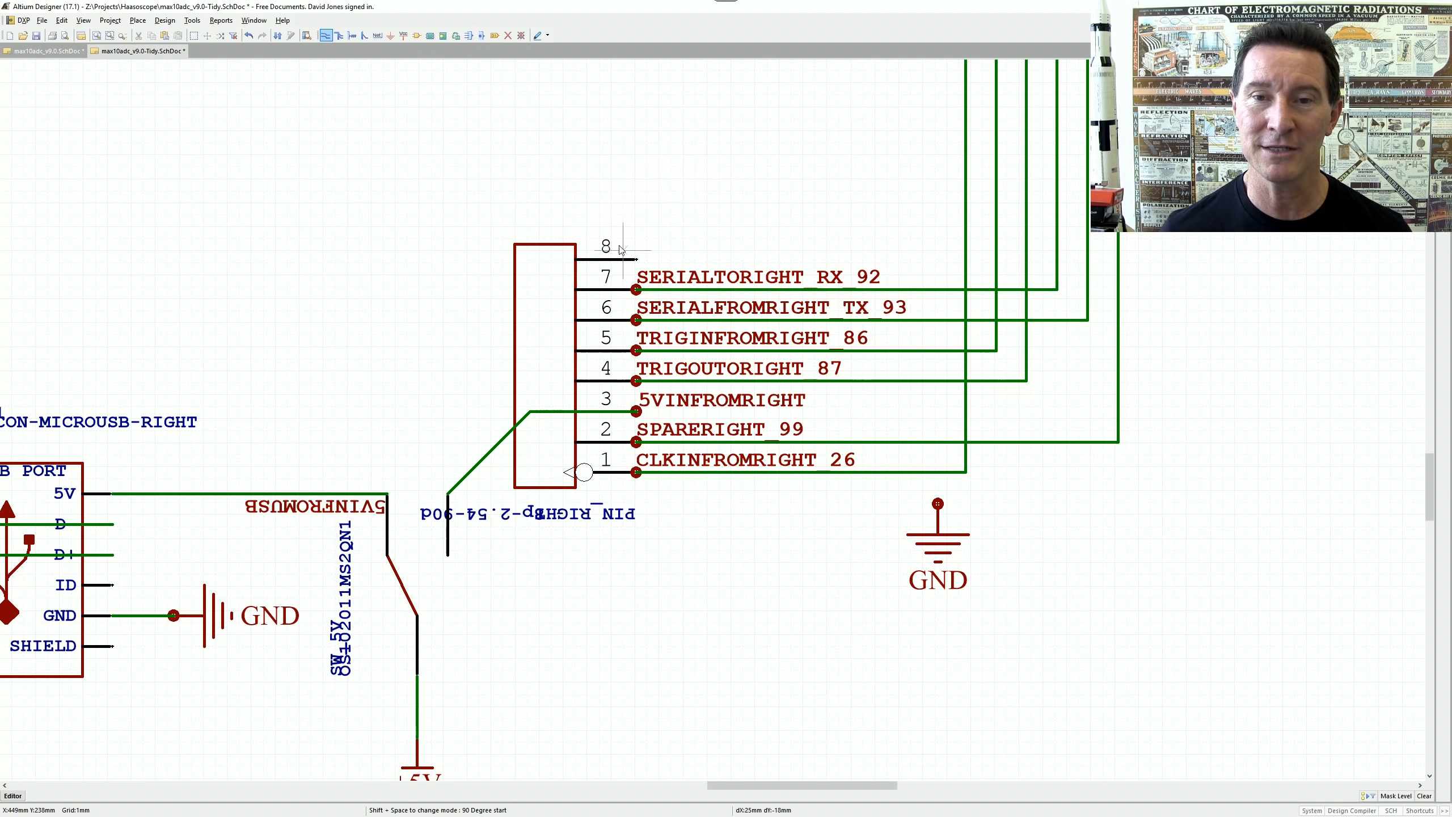
click(636, 259)
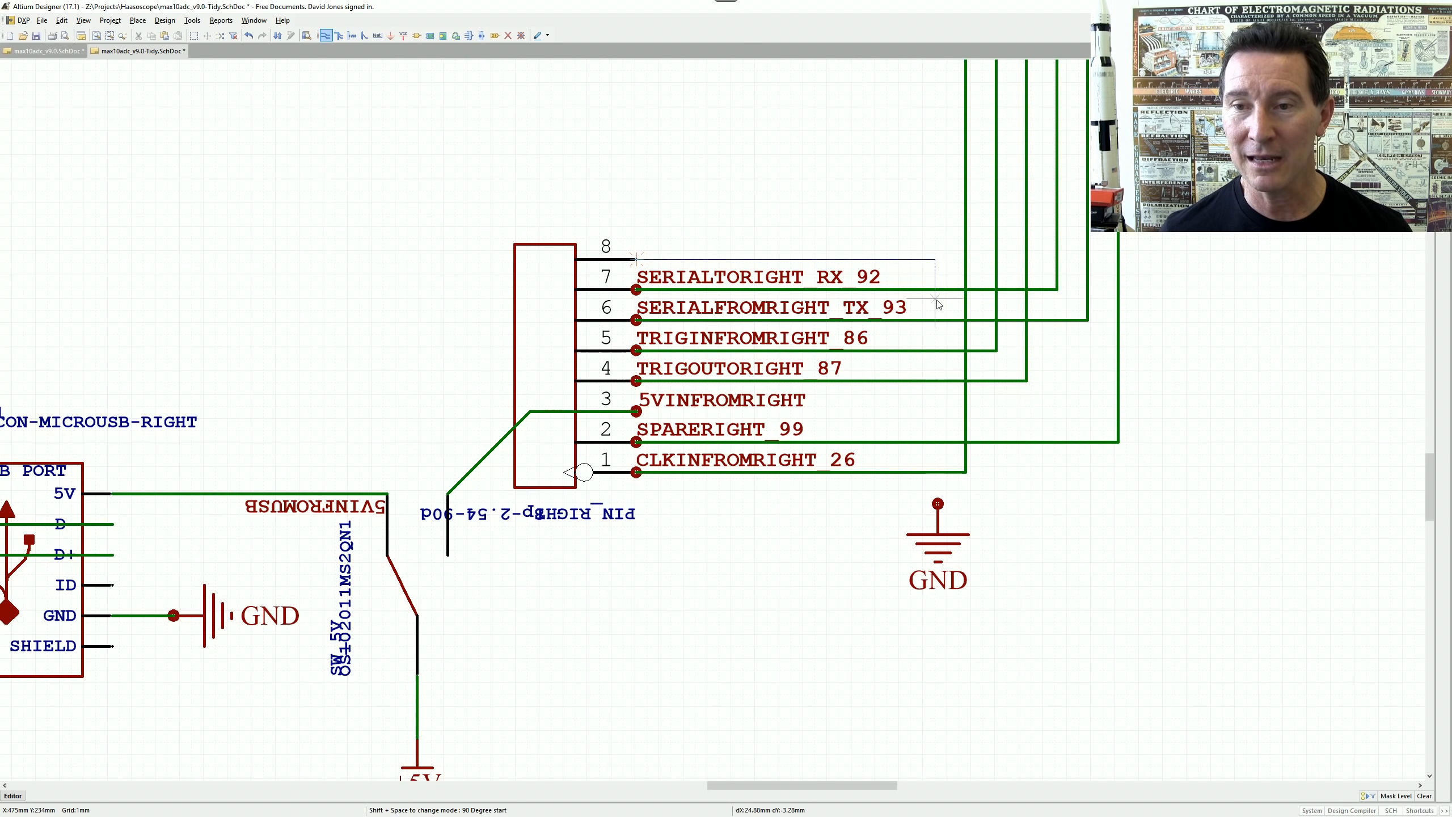
click(938, 504)
key(Escape)
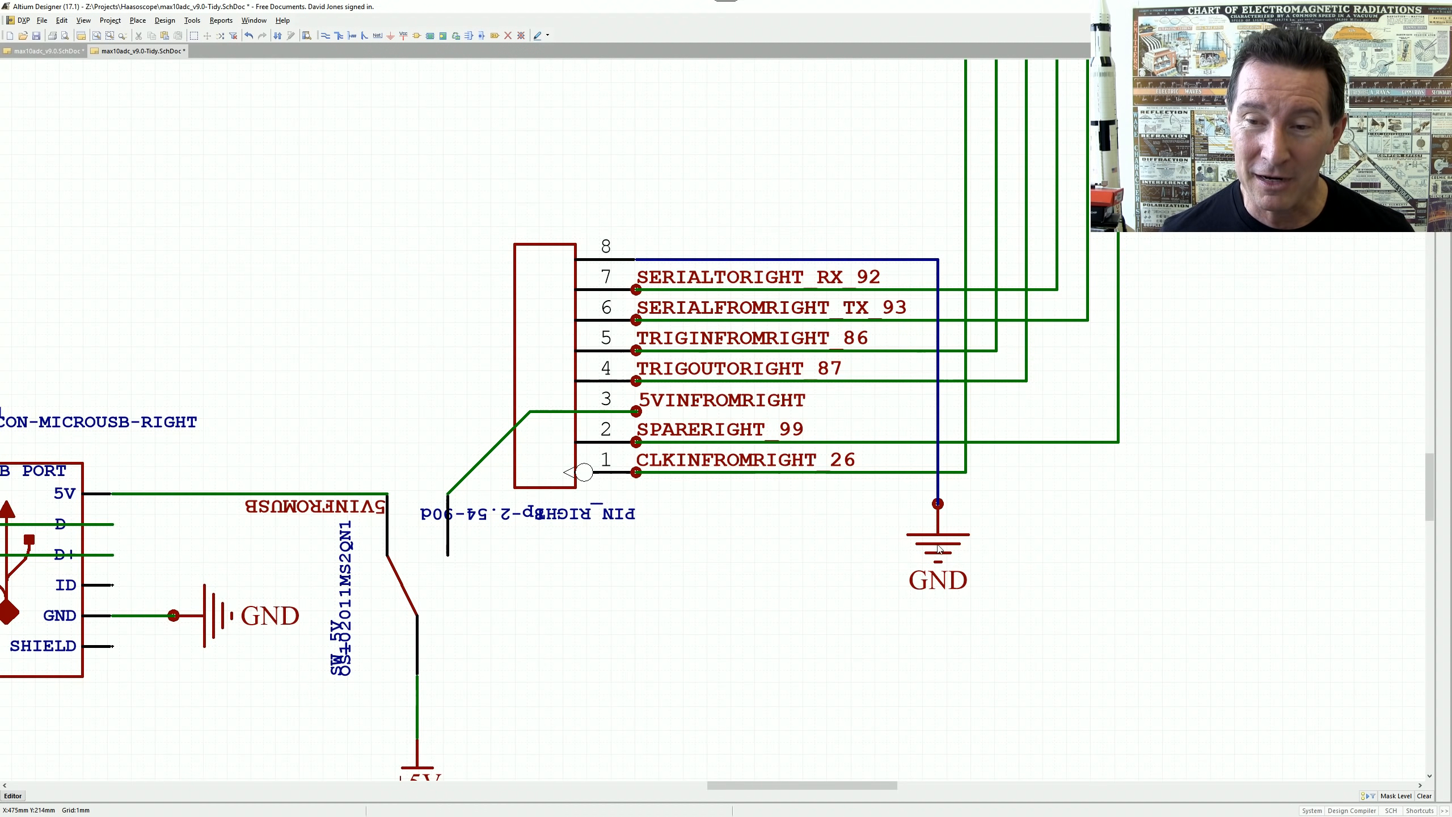
- Move the GND symbol to the free area above pin 8 of the PIN_RIGHT connector and remove its old wire
drag(938, 503, 722, 175)
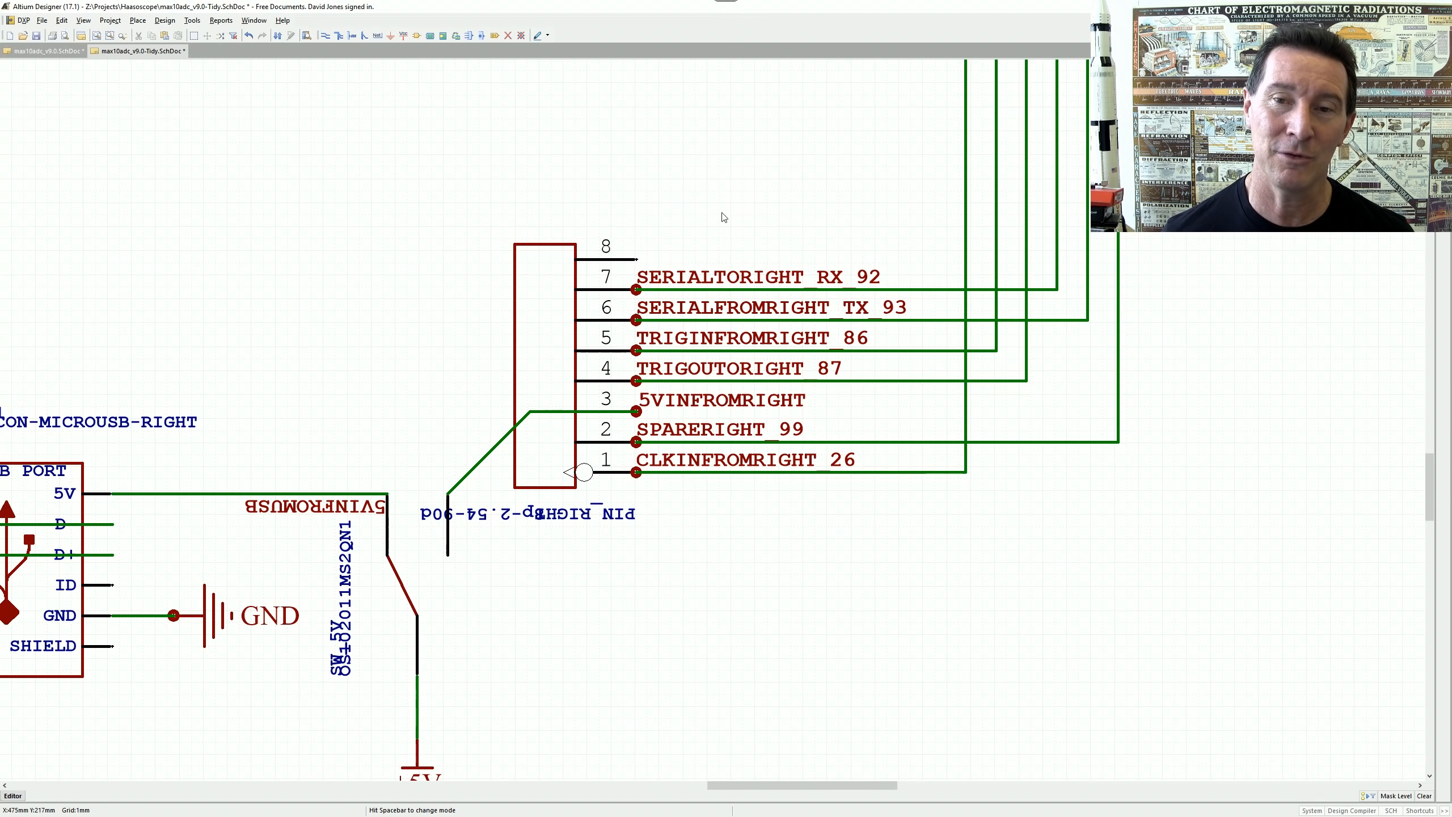
ctrl+scroll(720, 222, up, 3)
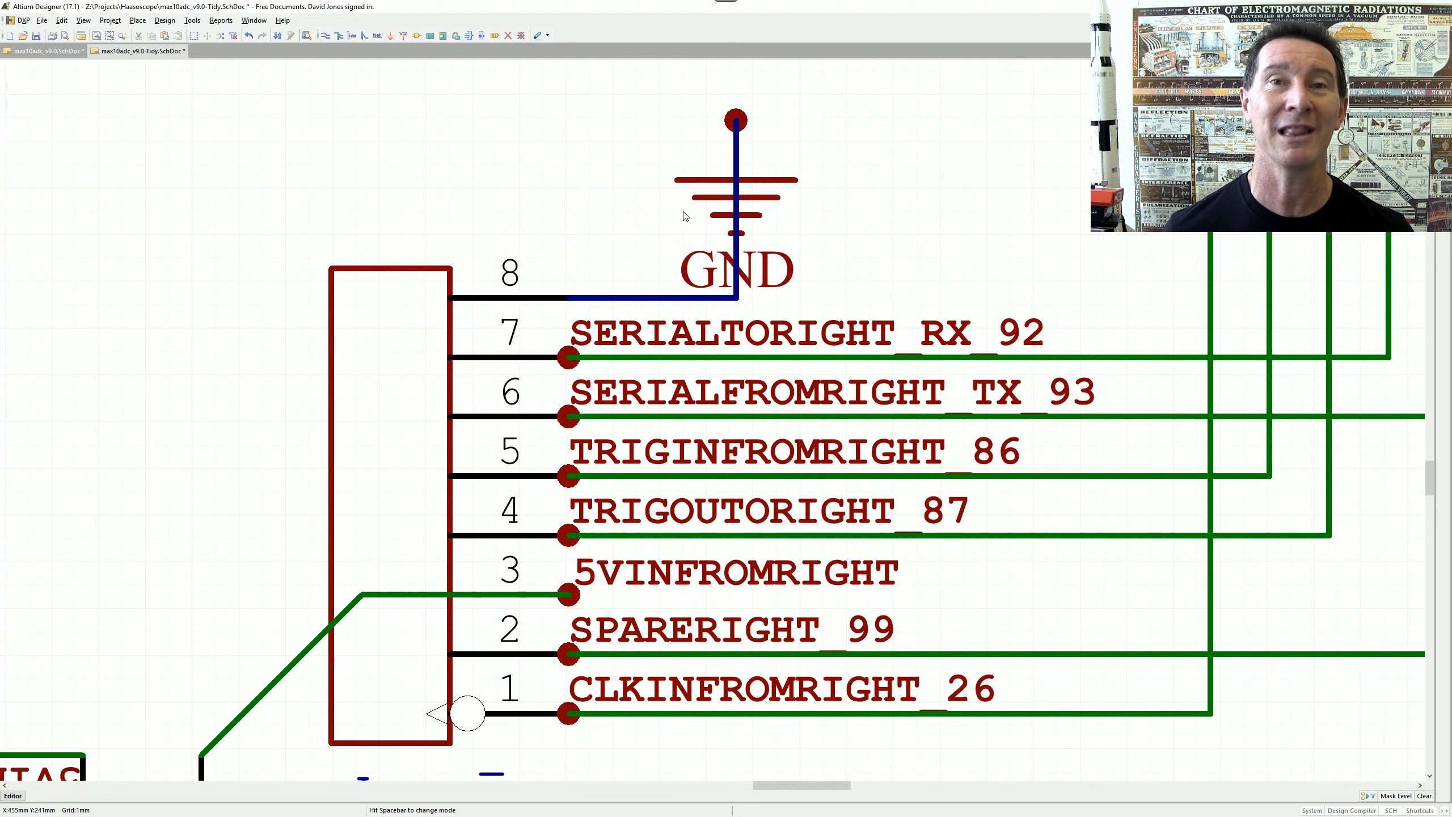
right_click(689, 306)
right_click(673, 303)
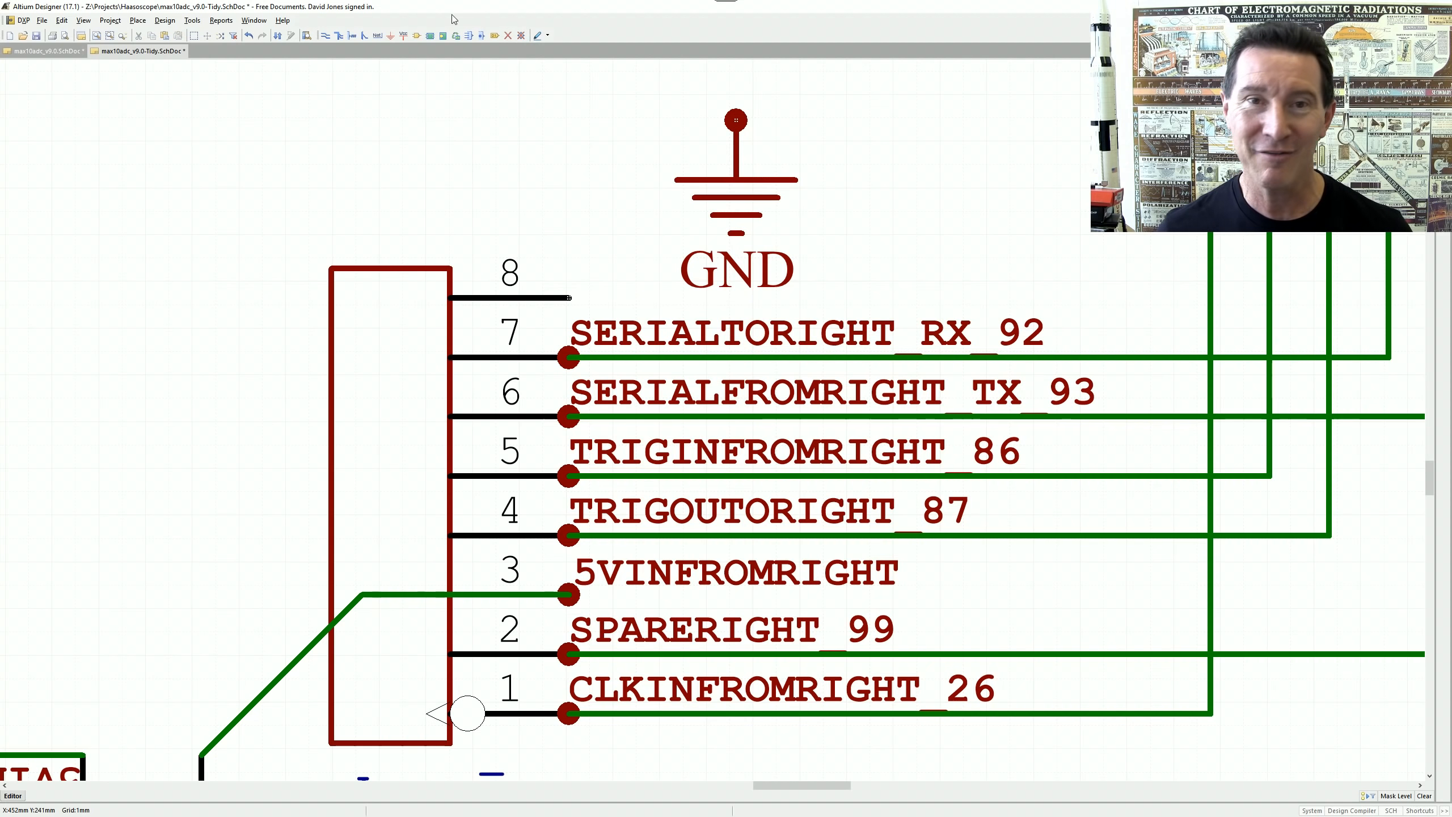
- Draw a wire from pin 8 of the PIN_RIGHT connector upwards and across to the GND symbol above it
click(325, 35)
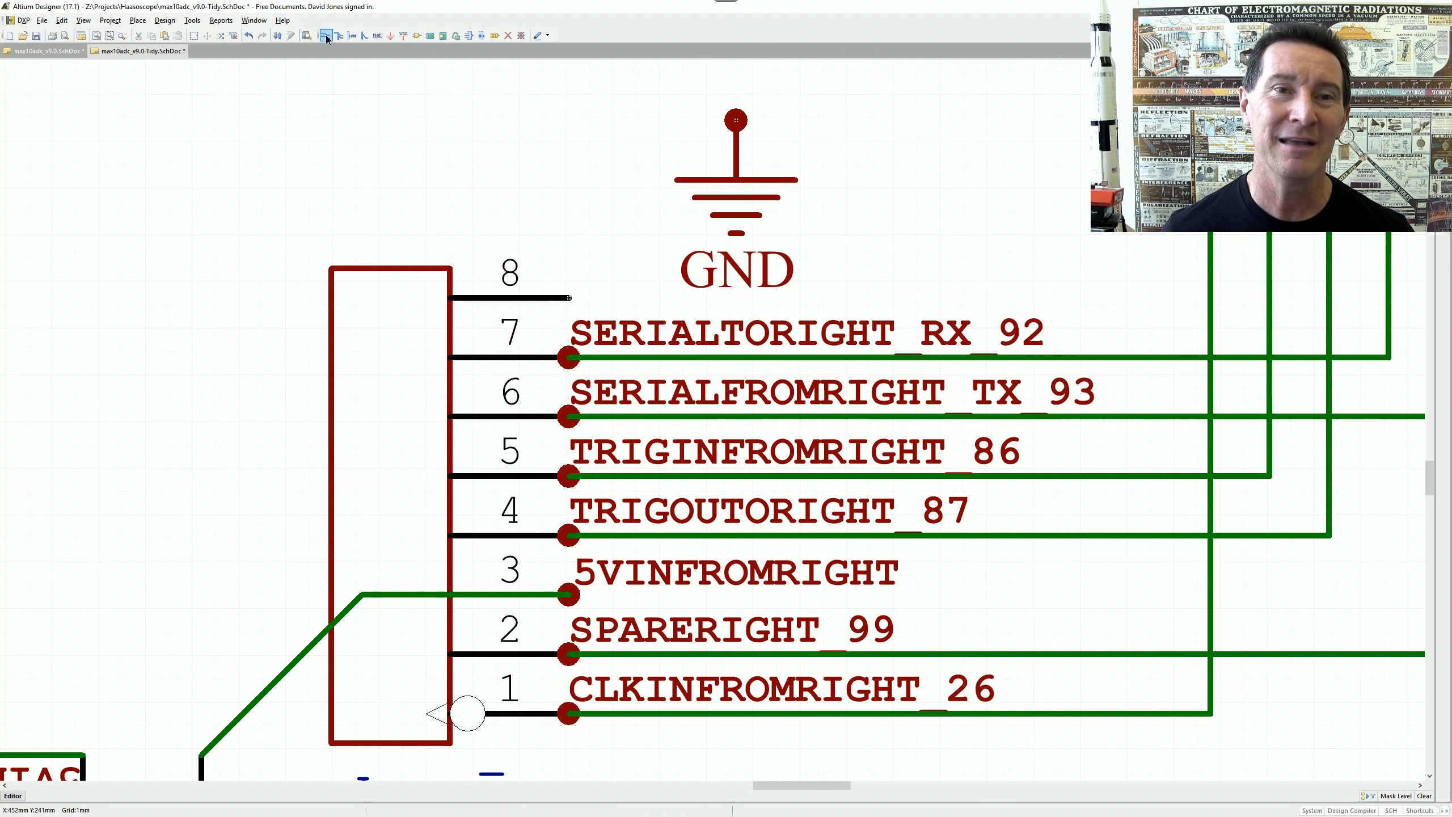
click(567, 297)
key(space)
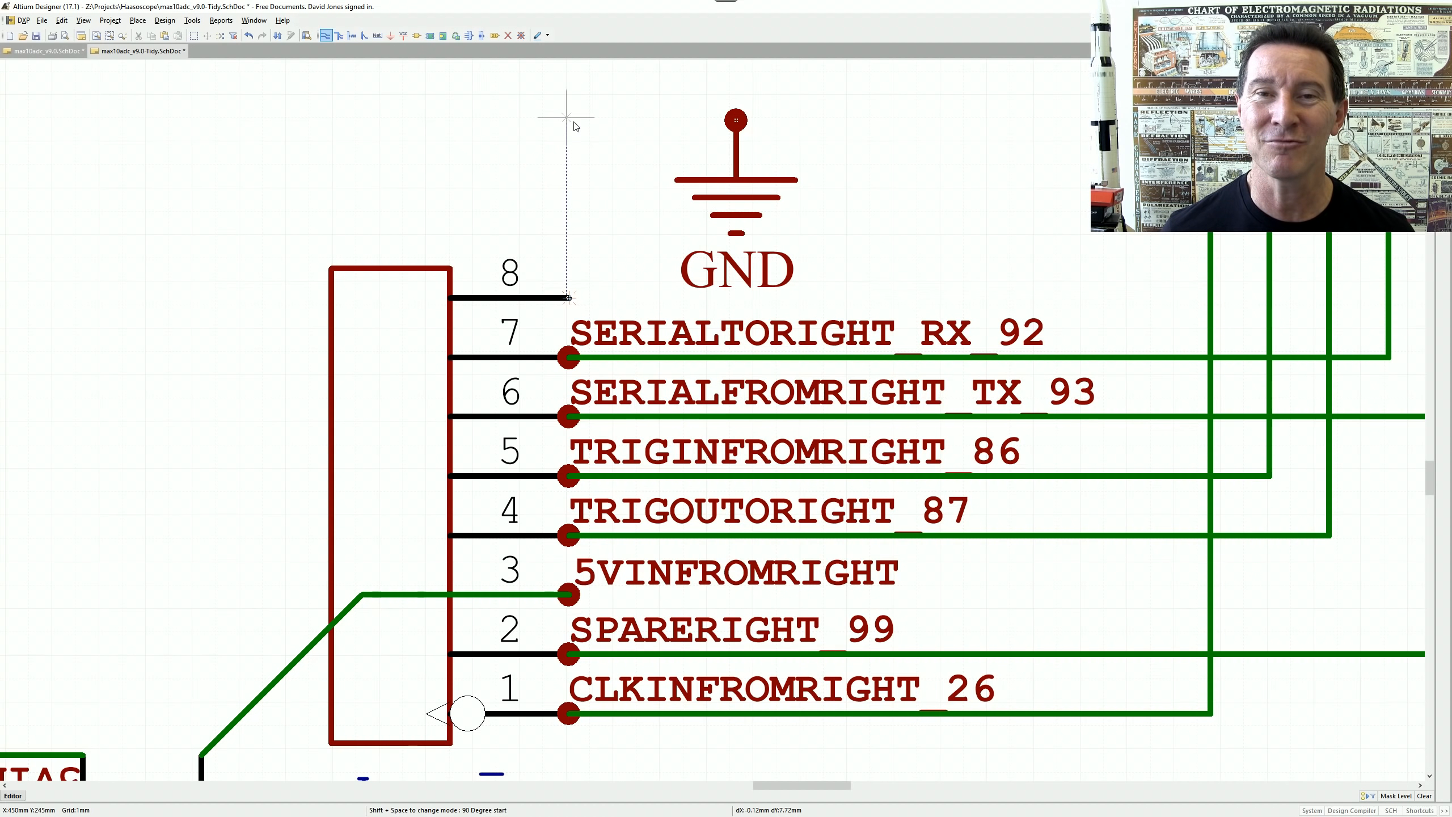
click(736, 120)
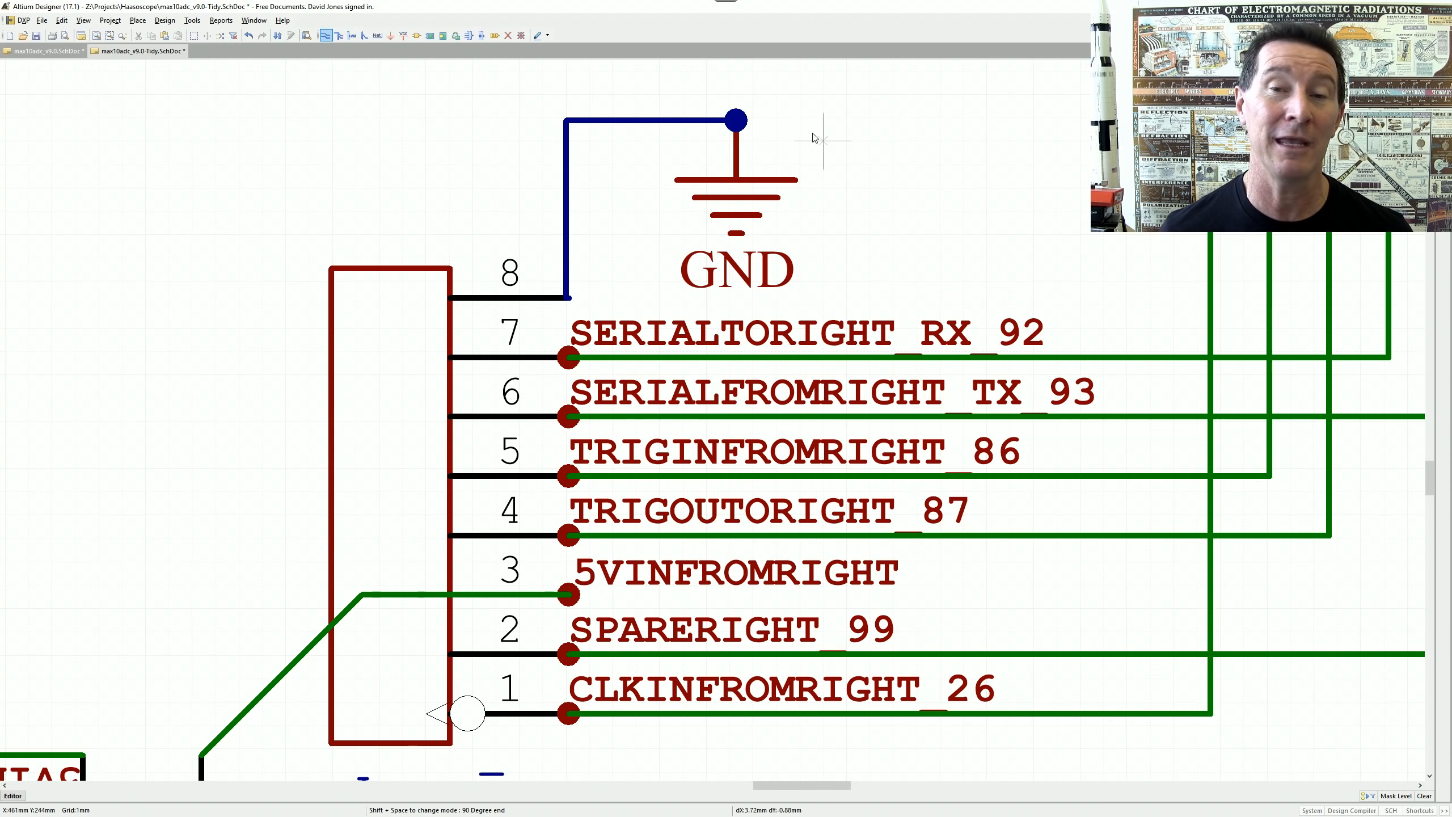
right_click(779, 219)
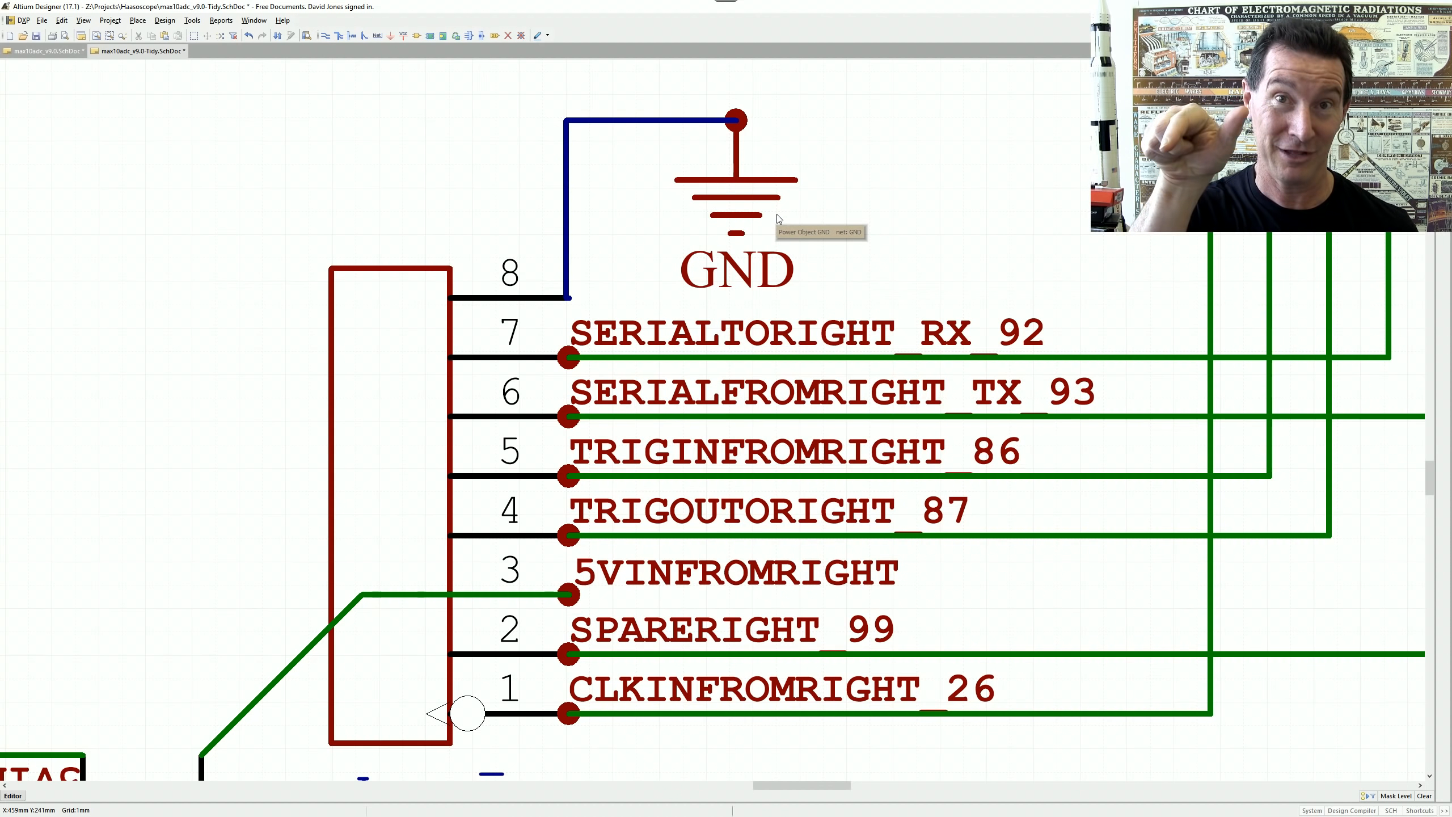
- Try other orientations for the GND symbol at the end of the pin 8 wire
drag(736, 121, 735, 111)
key(space)
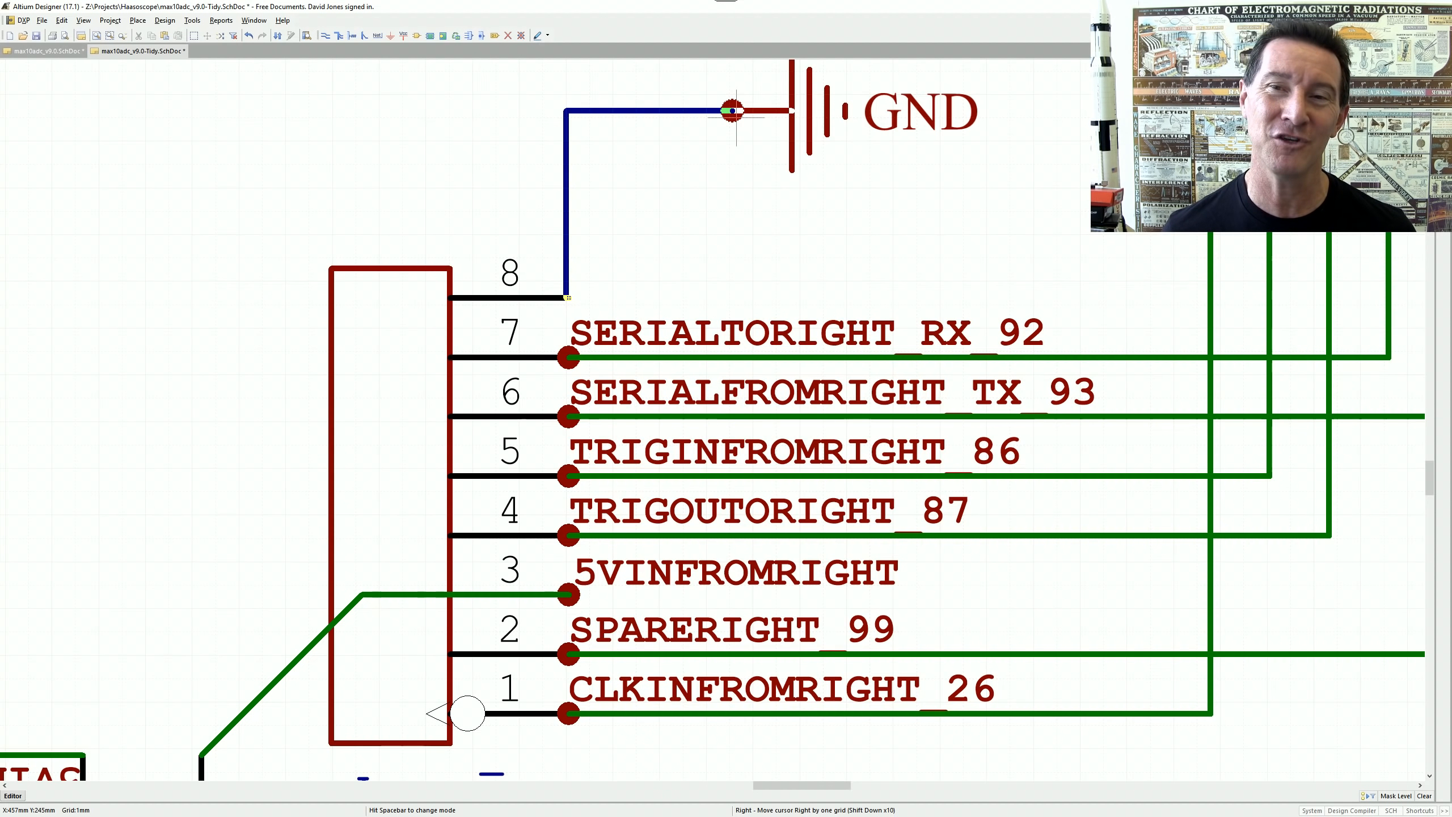
key(space)
key(space)
key(space)
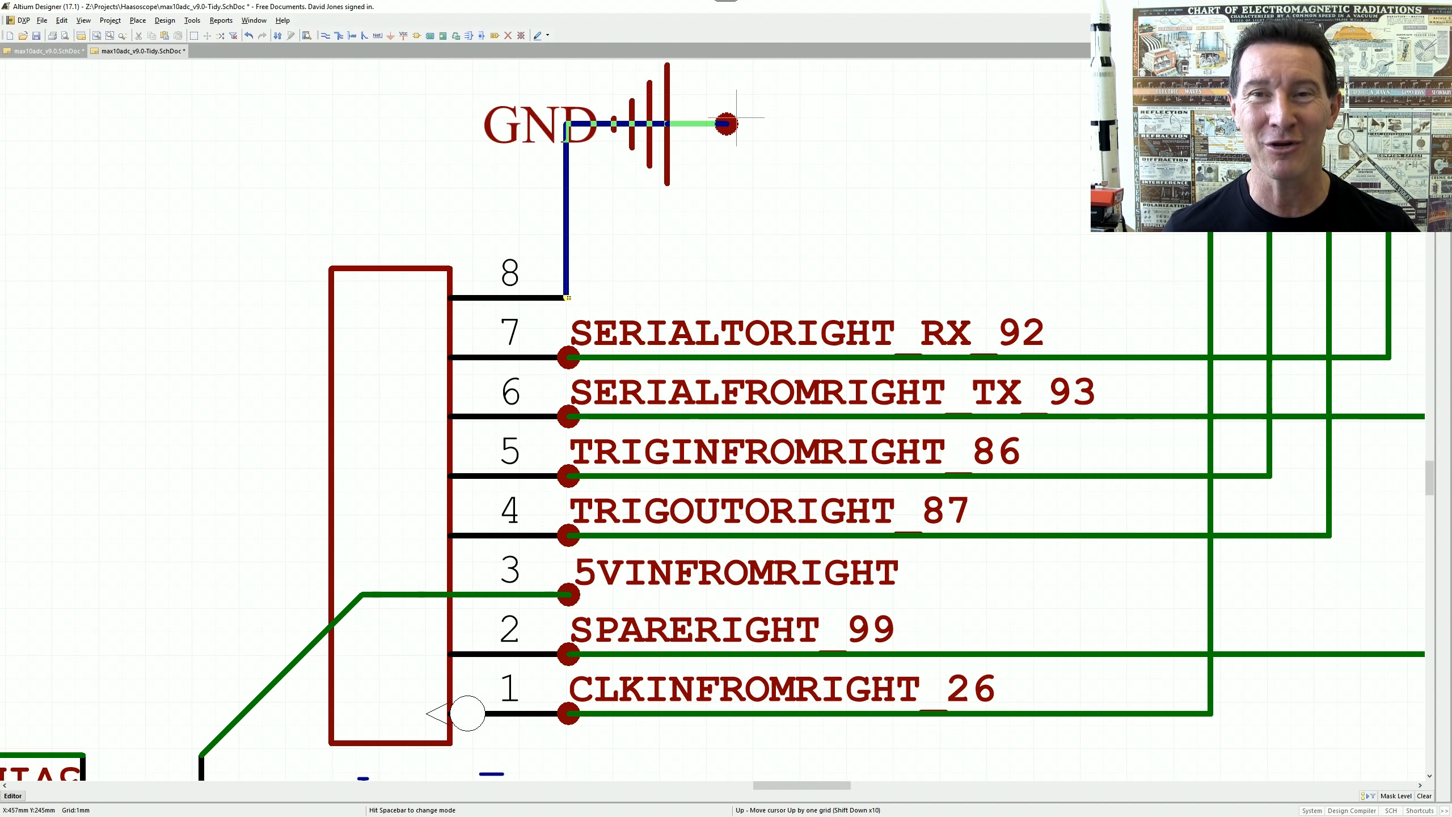
click(737, 119)
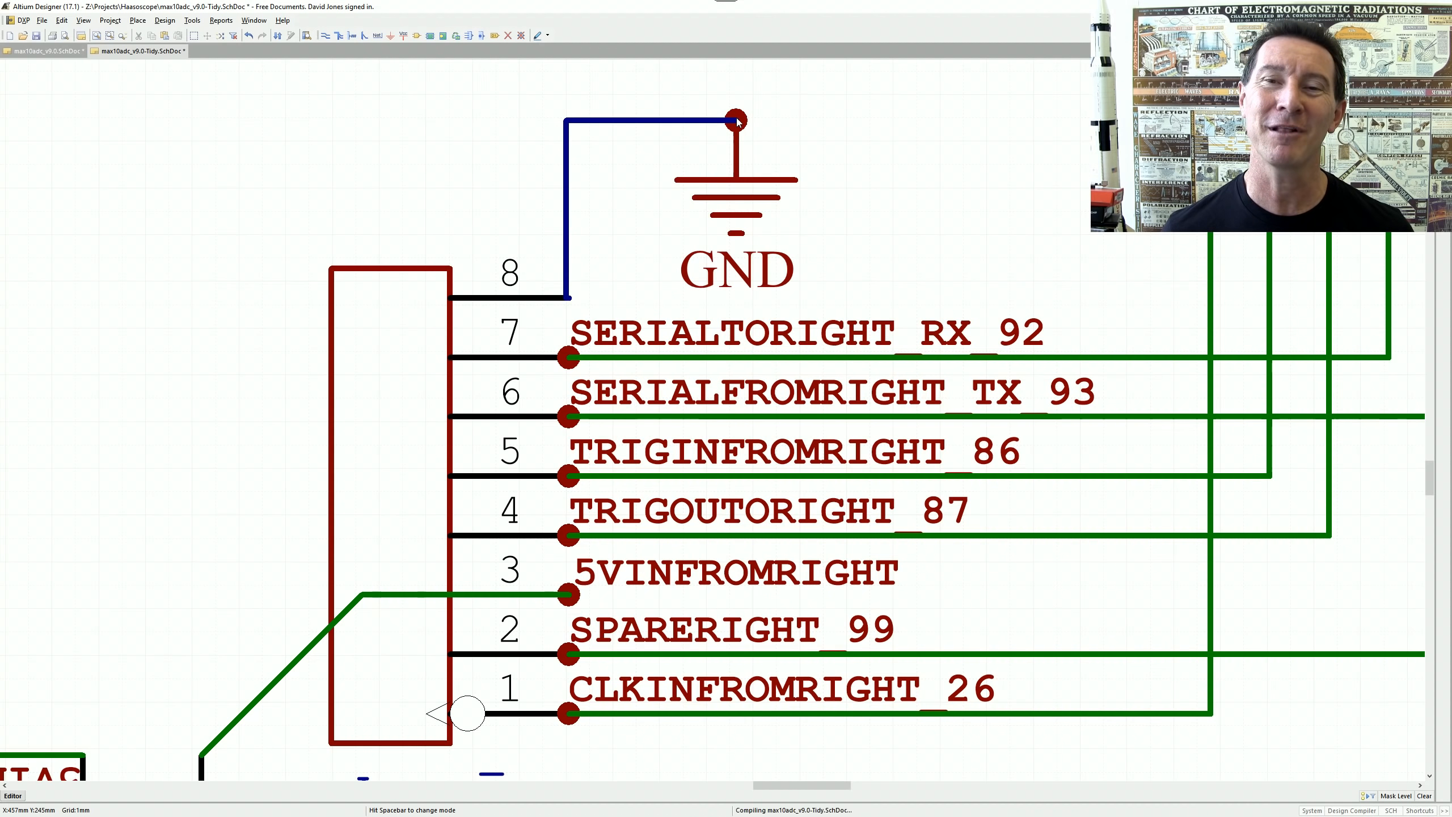
- Undo the relocation and rewiring of the GND symbol above pin 8, and redo the wire from pin 8 down to GND
ctrl+scroll(806, 312, down, 2)
ctrl+scroll(817, 342, down, 2)
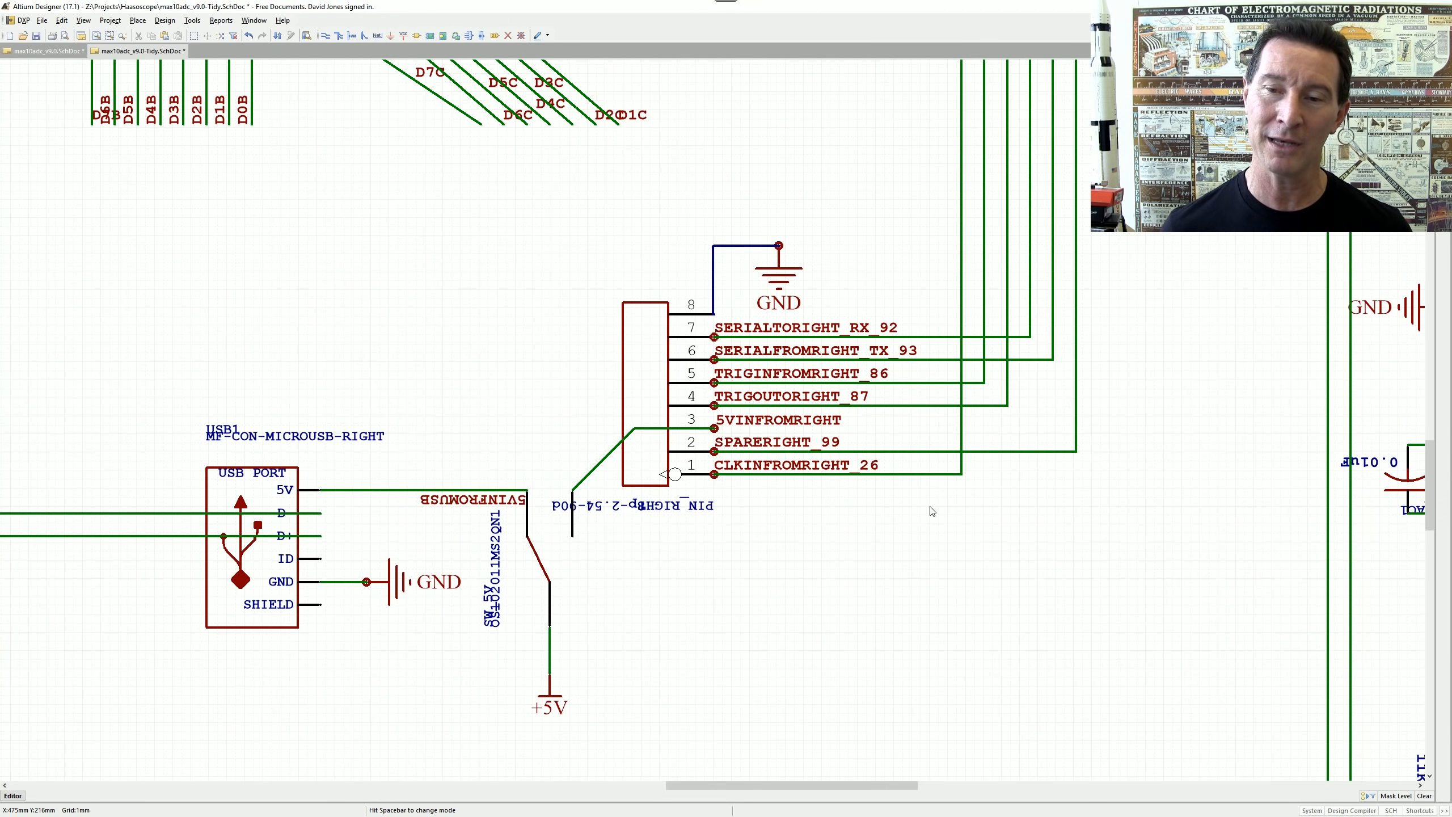
right_drag(926, 526, 781, 512)
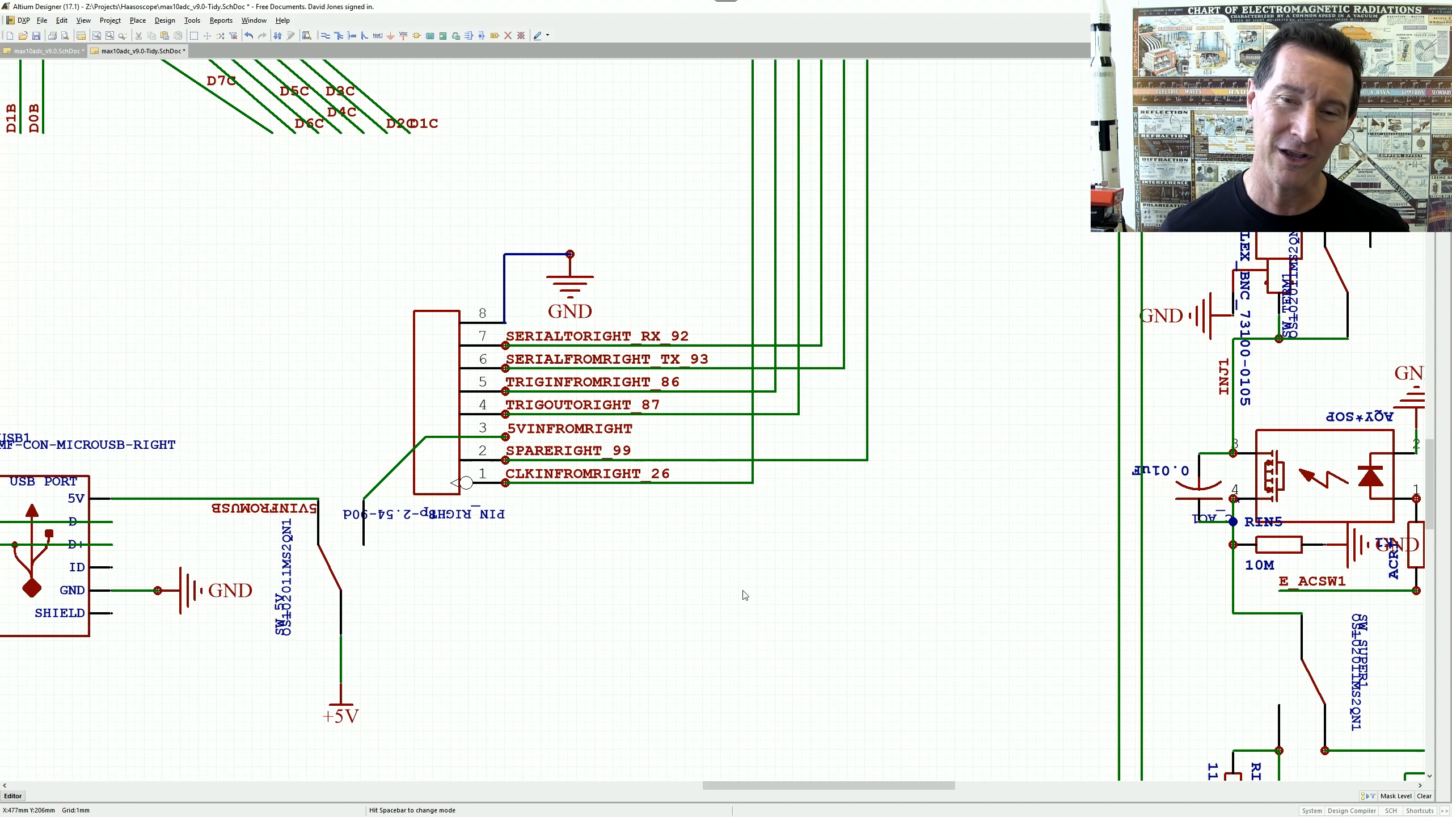
key(ctrl+z)
key(ctrl+z)
key(ctrl+z)
key(ctrl+z)
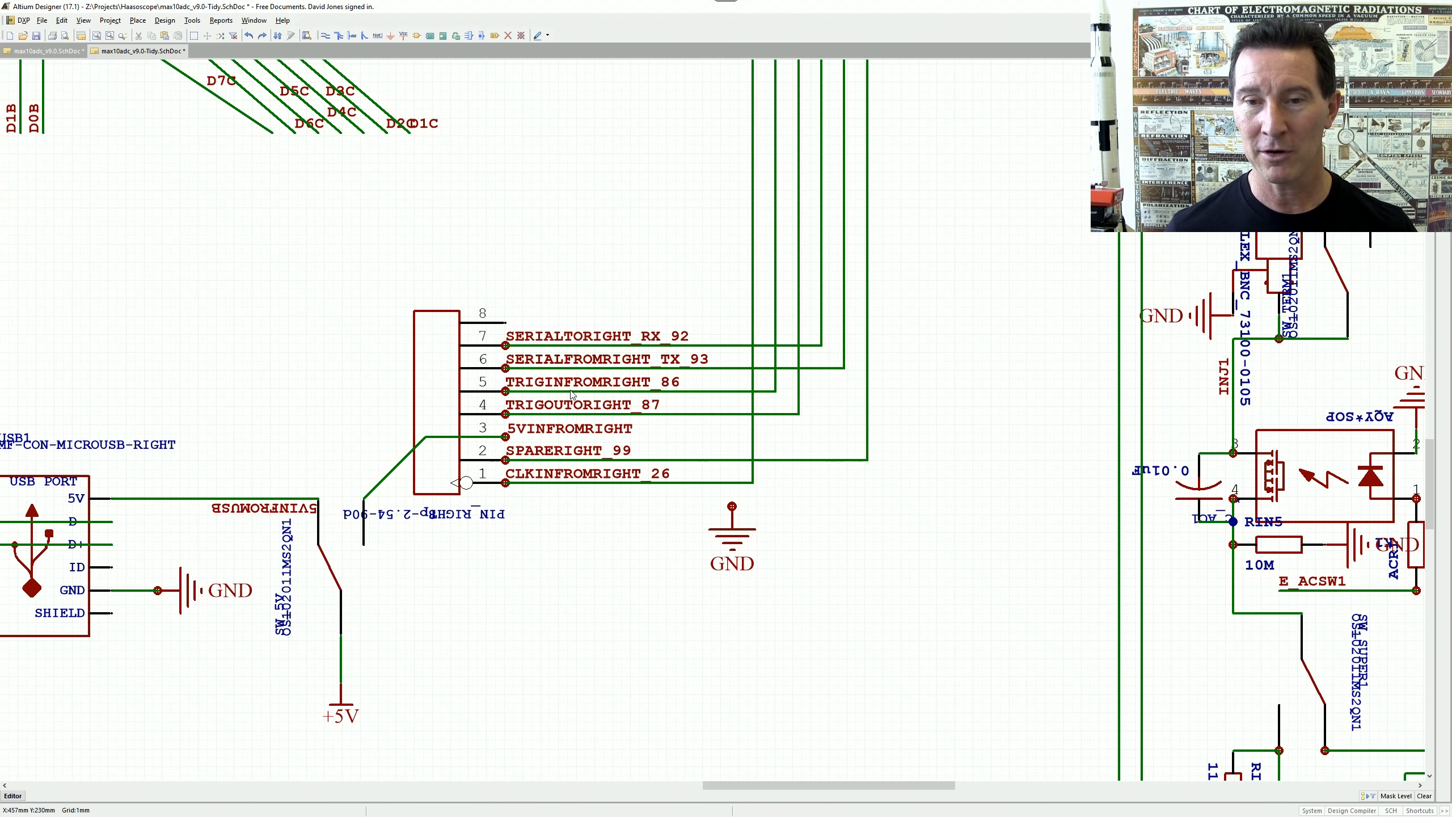
click(62, 22)
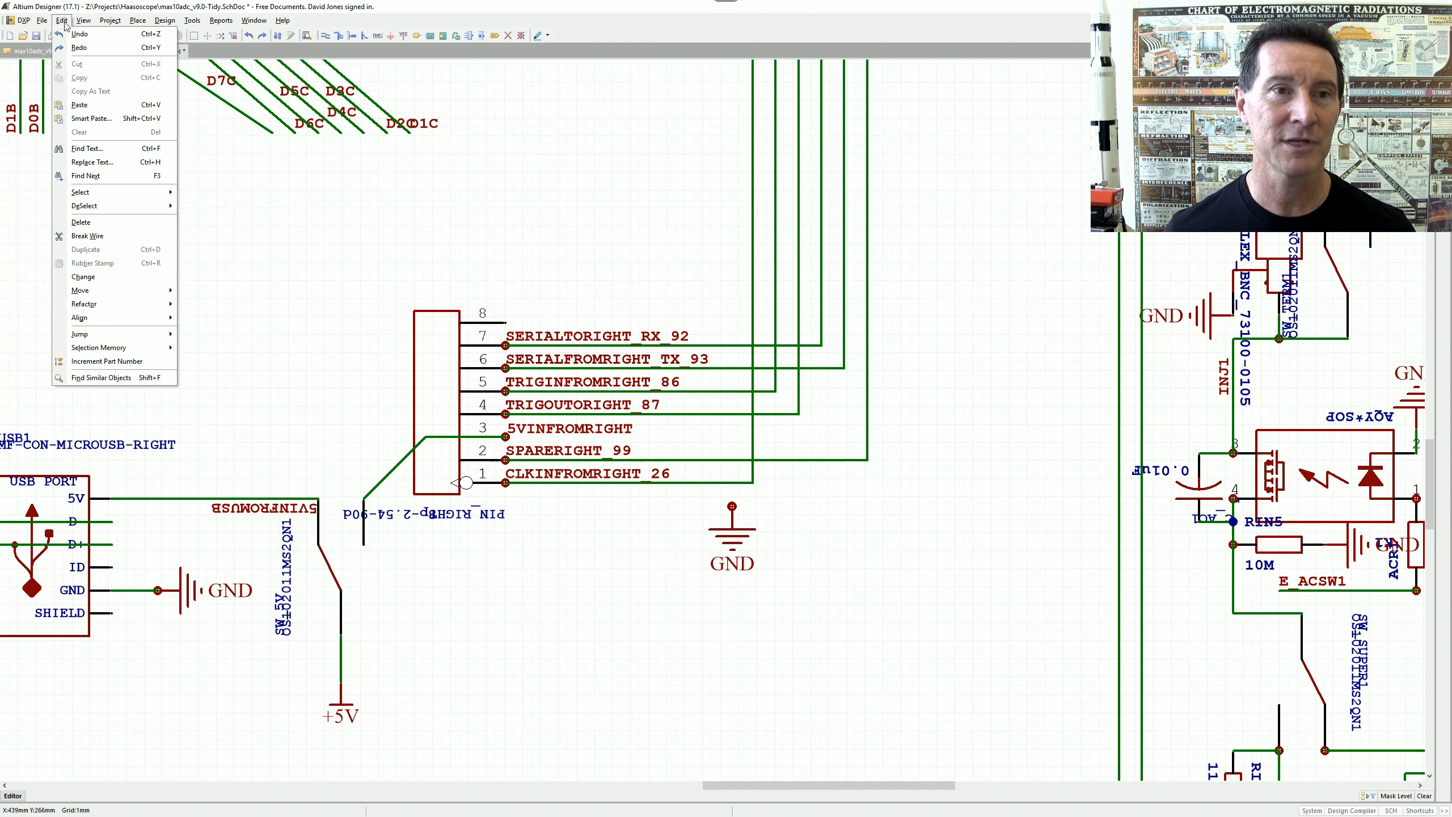
click(89, 46)
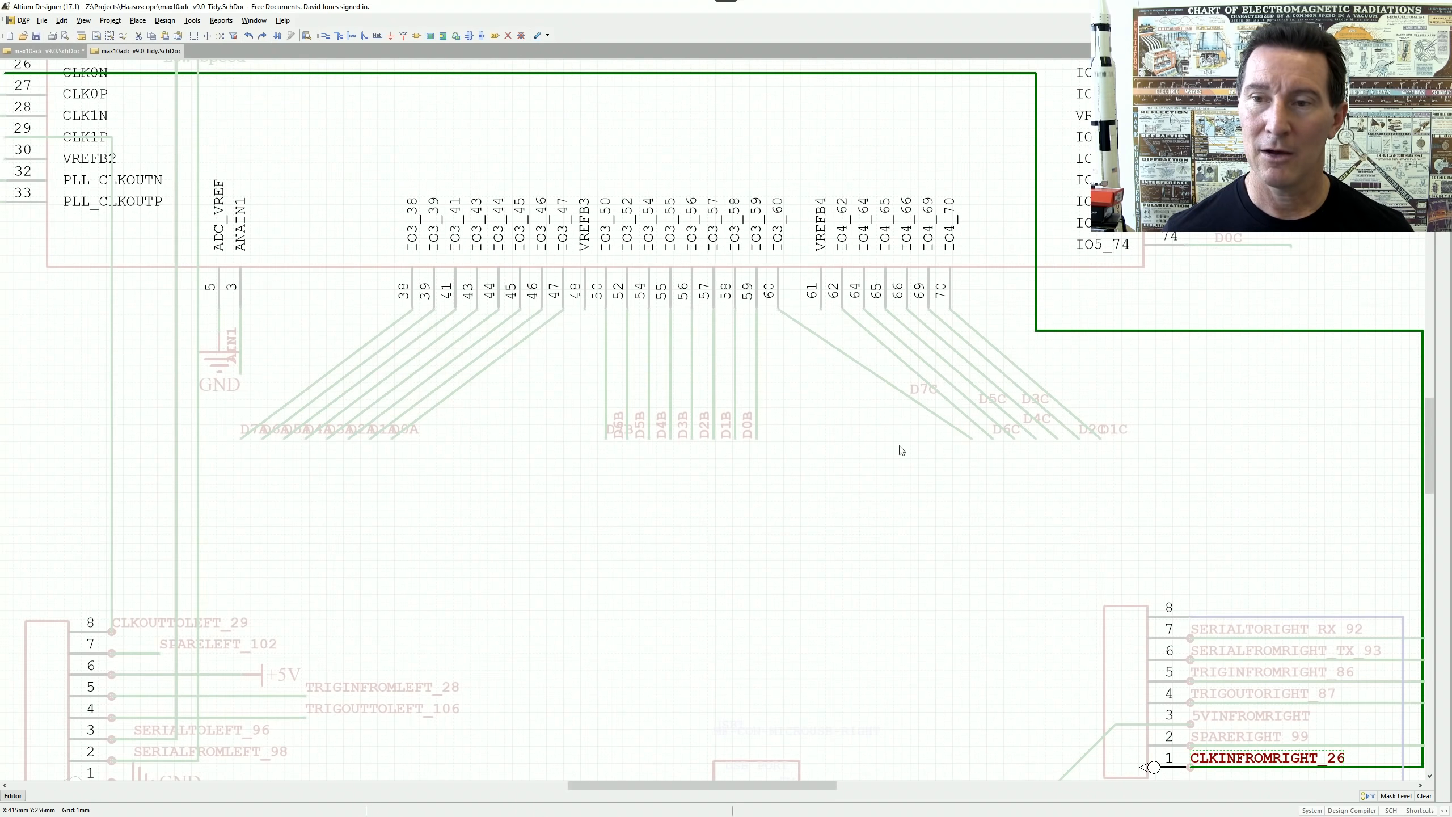
- Examine the route of the CLKINFROMRIGHT_26 net and the other wires between the FPGA and the PIN_RIGHT connector
ctrl+scroll(901, 450, down, 5)
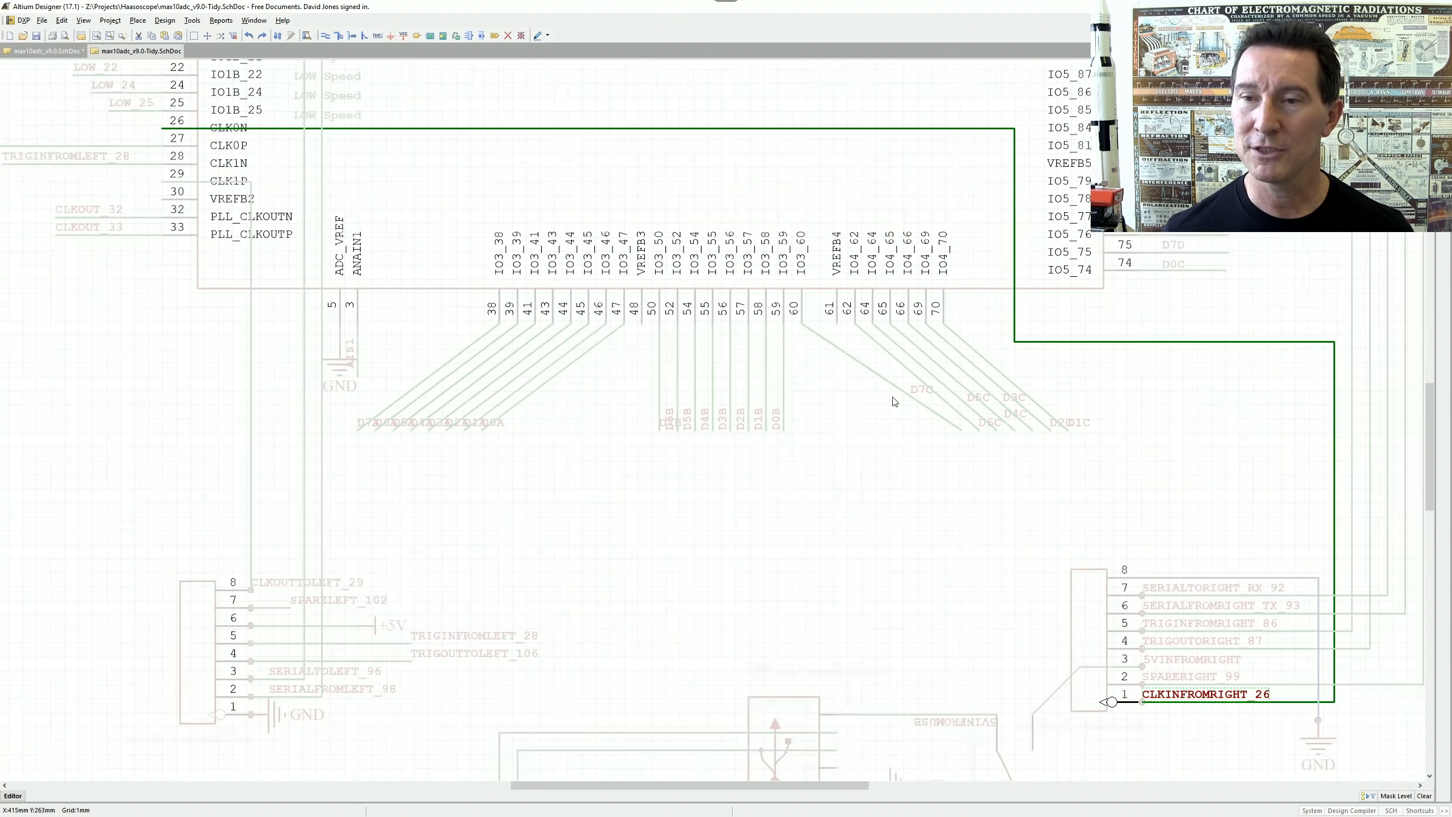
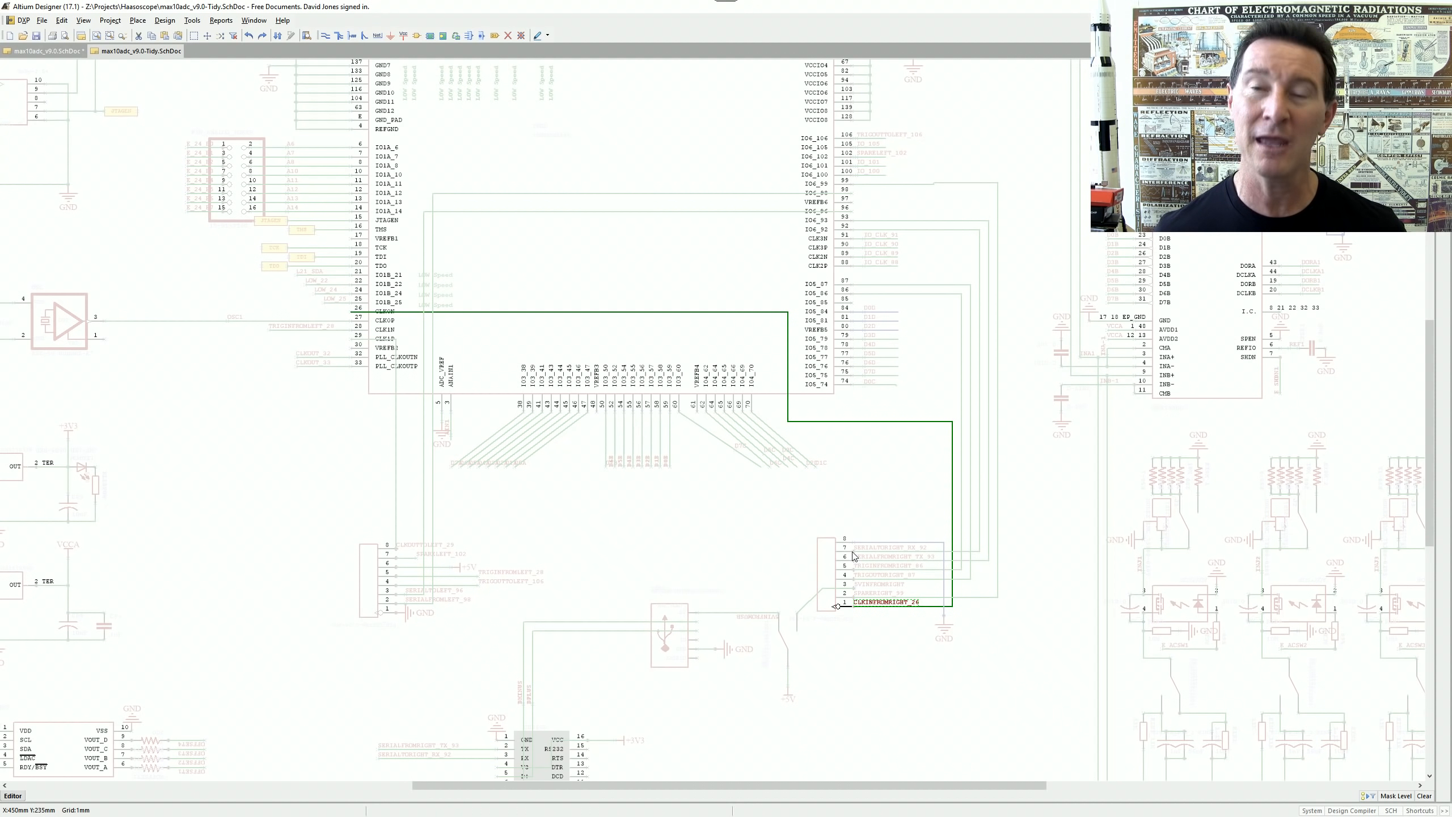
mouse_move(854, 555)
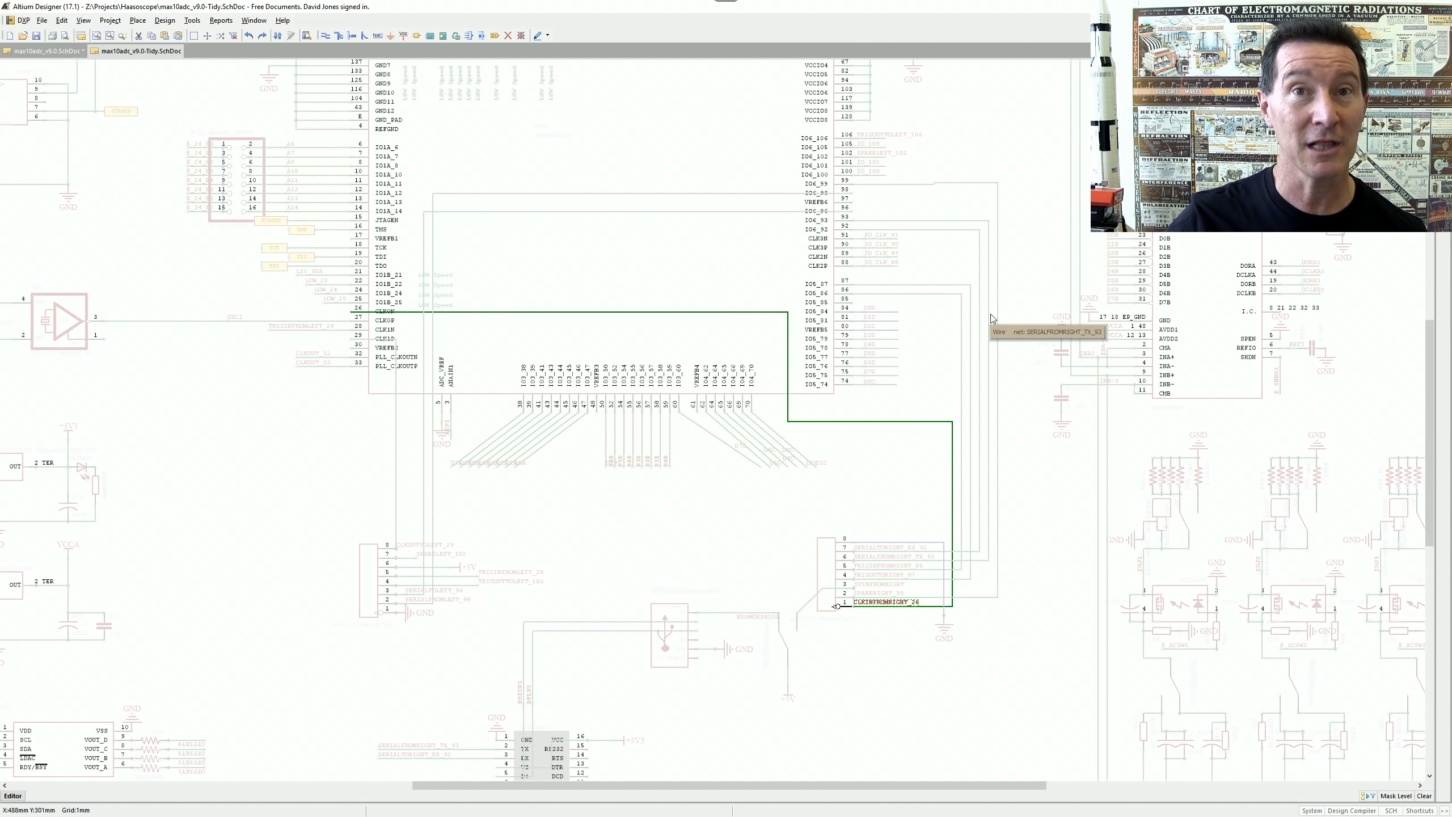
ctrl+scroll(940, 347, down, 6)
right_drag(1030, 364, 716, 393)
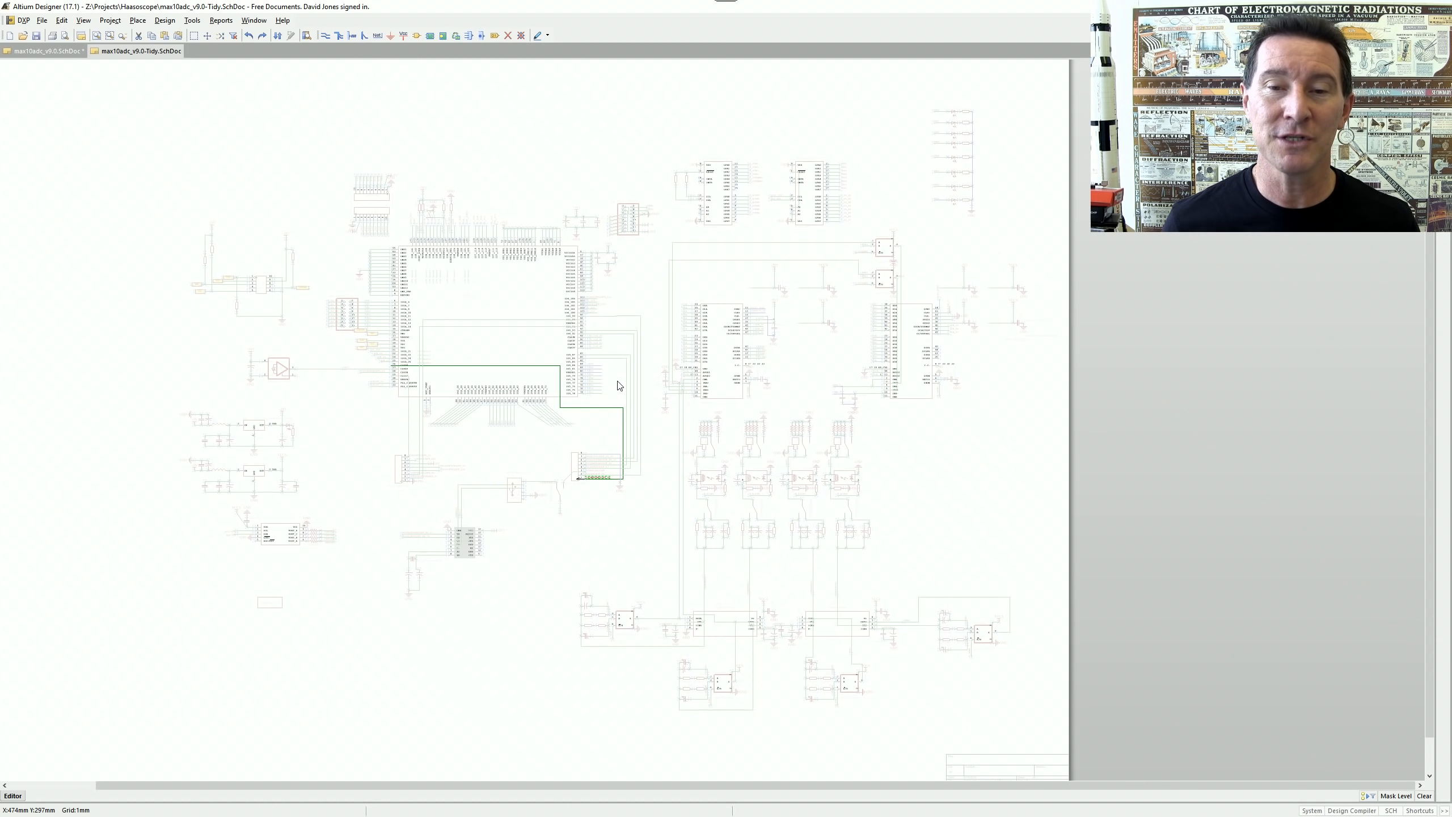
ctrl+scroll(623, 400, up, 6)
click(677, 366)
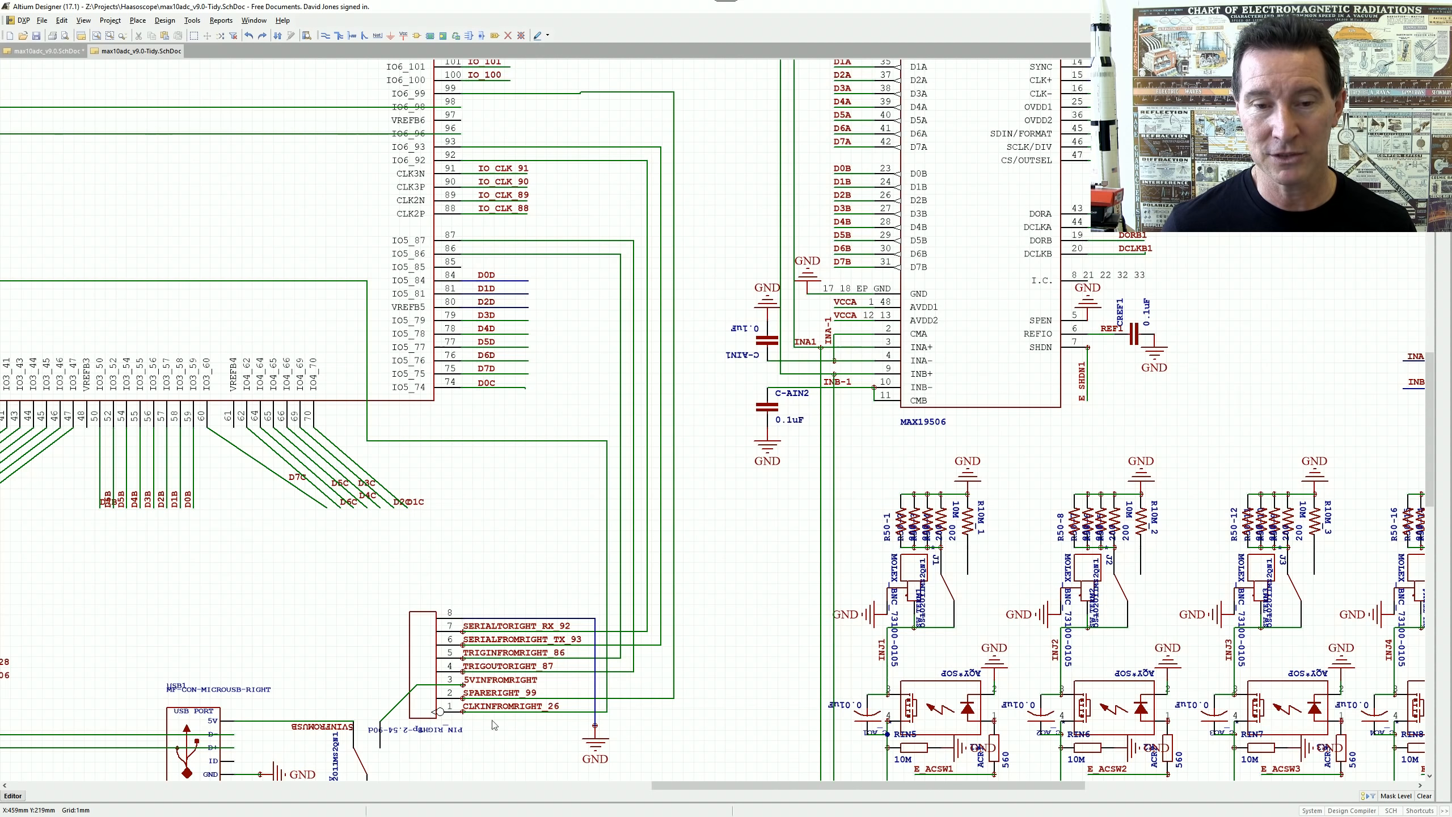
right_drag(394, 719, 486, 465)
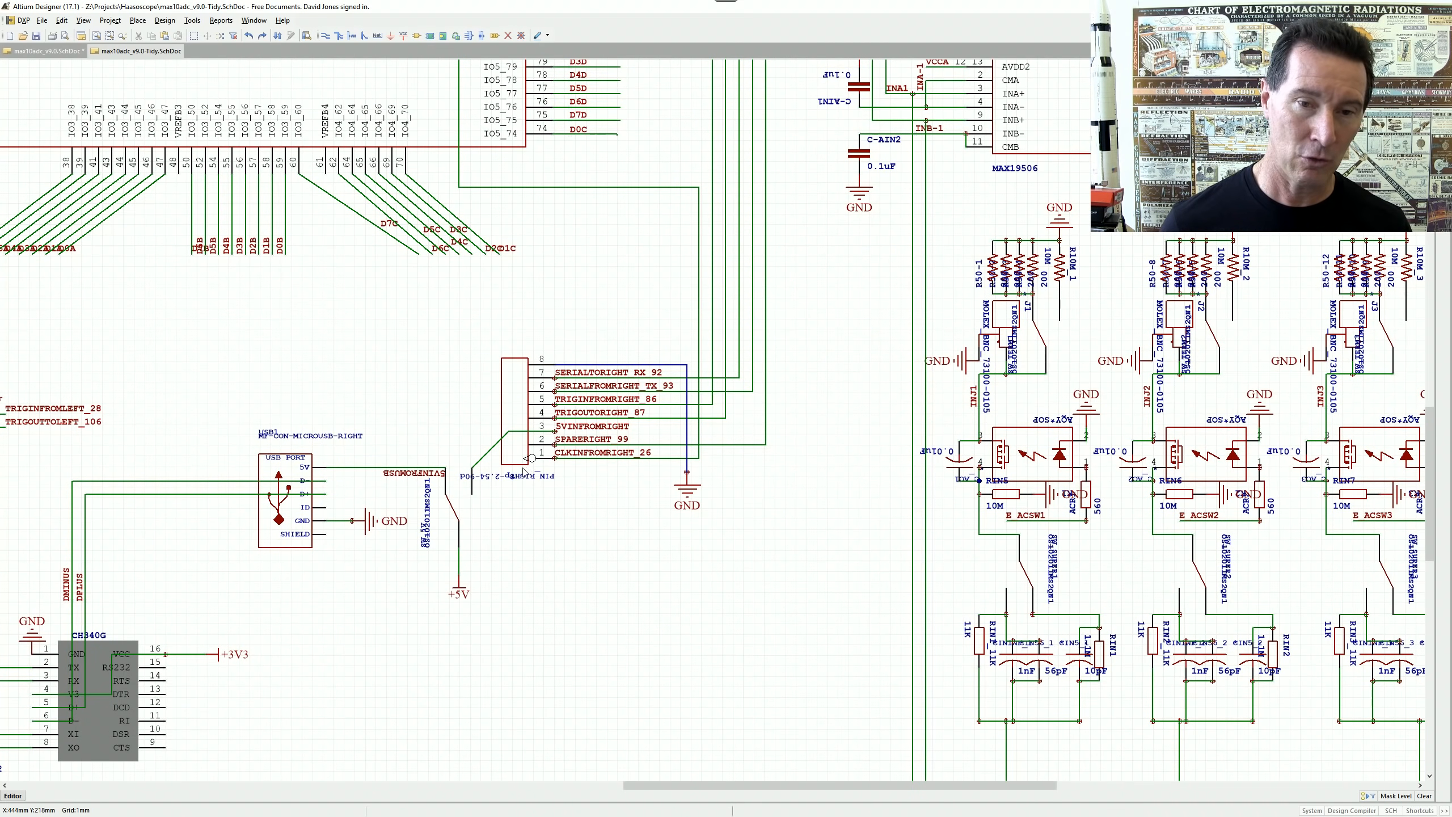
right_drag(675, 164, 622, 449)
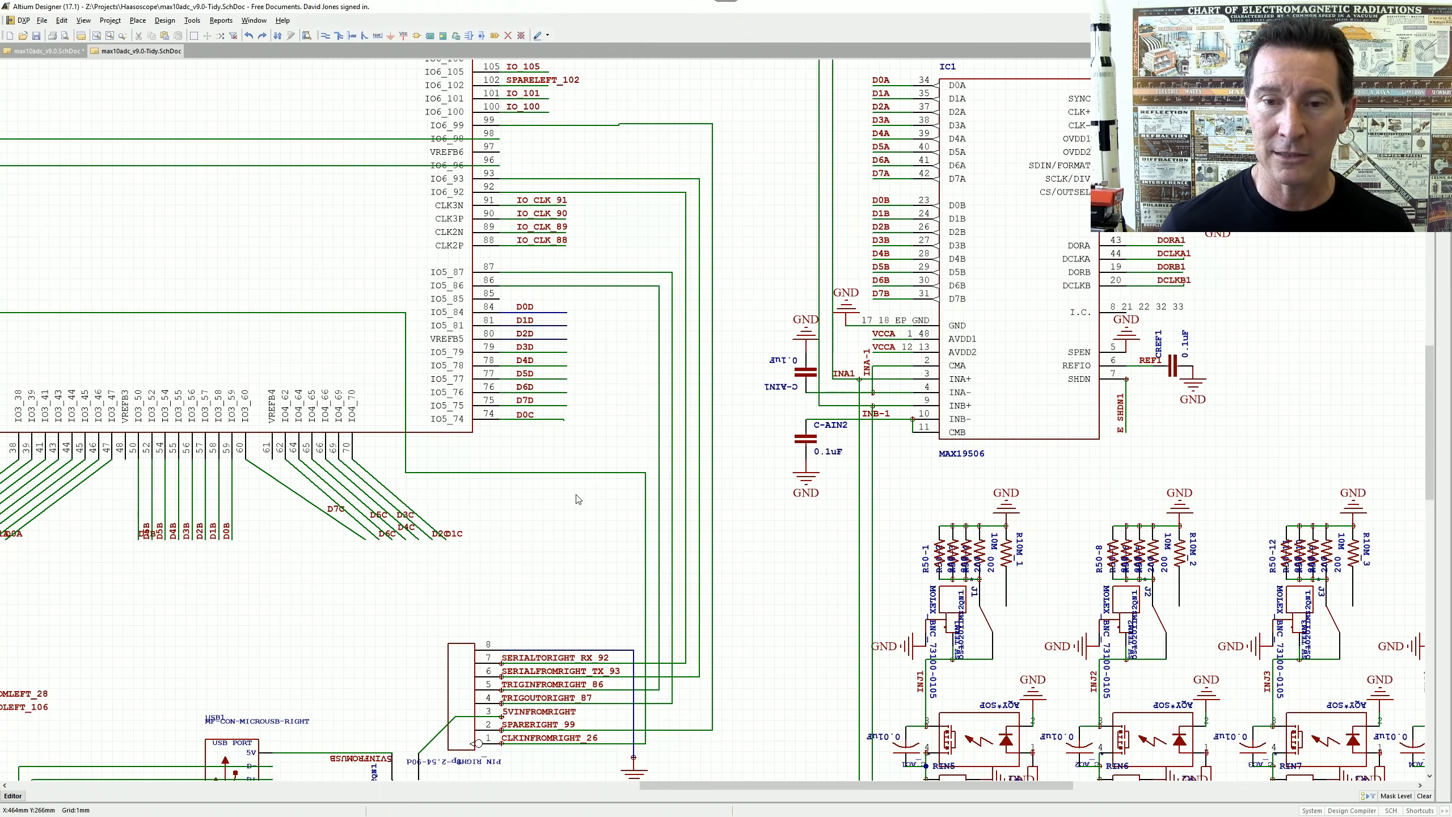
right_drag(649, 543, 677, 413)
right_drag(382, 305, 953, 376)
right_drag(840, 228, 381, 314)
right_drag(791, 571, 791, 560)
- Place the PIN_RIGHT connector with its attached wires beside the FPGA and mirror it horizontally so that its pins face the FPGA
ctrl+scroll(790, 559, down, 4)
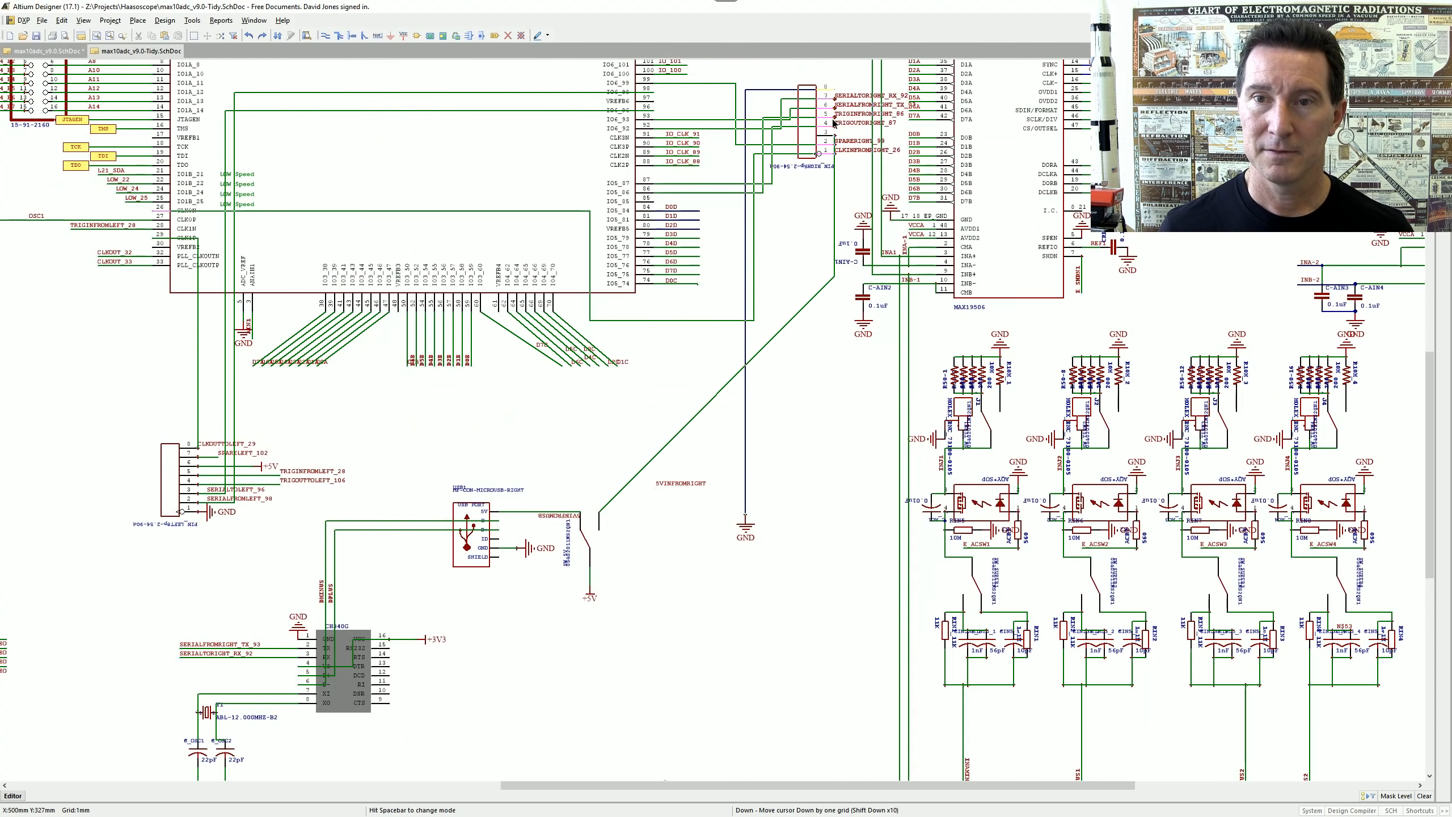
mouse_move(811, 106)
mouse_down()
mouse_move(825, 123)
mouse_move(798, 152)
mouse_move(780, 96)
mouse_move(812, 154)
mouse_move(797, 117)
mouse_up()
key(x)
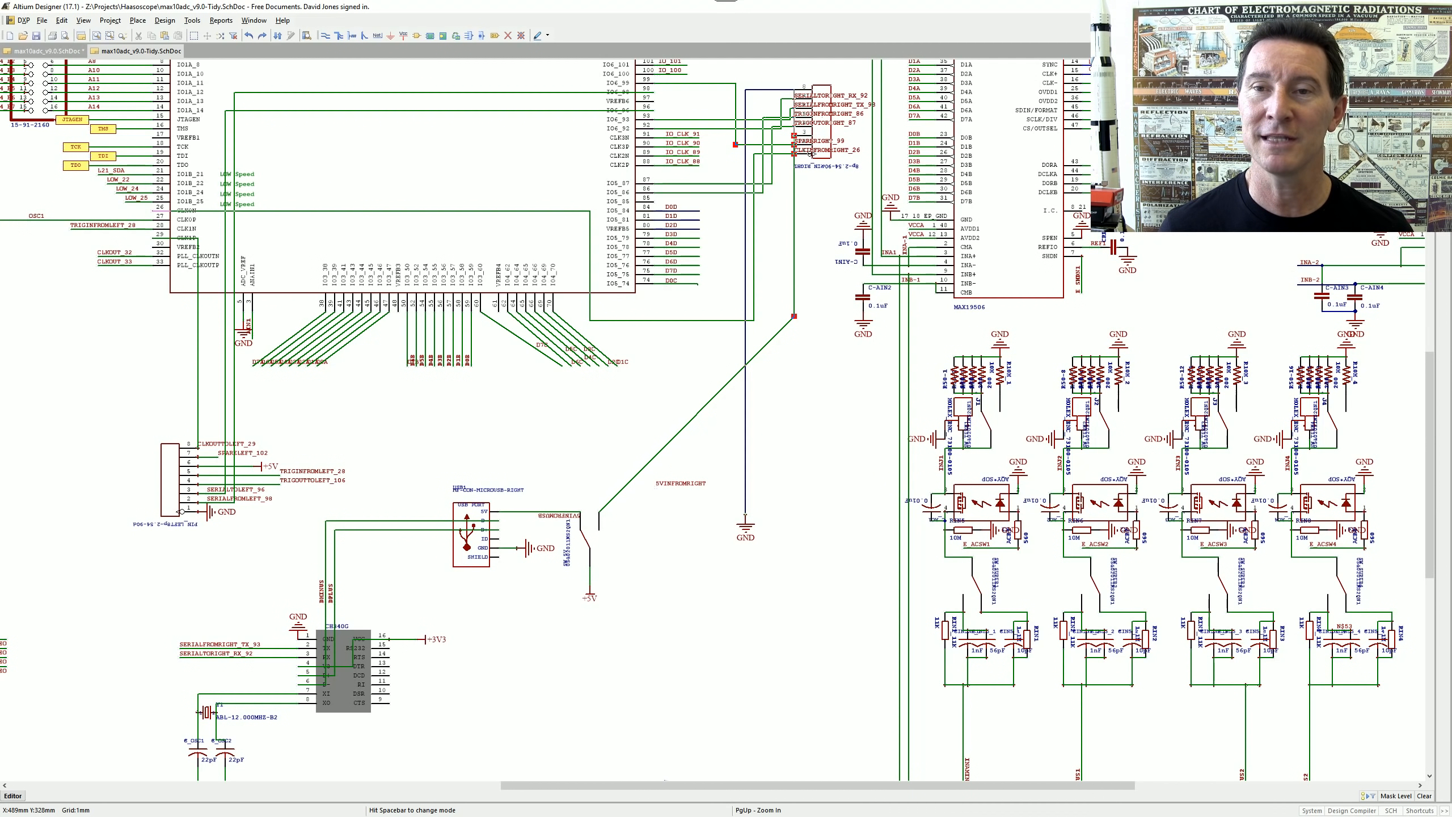
key(End)
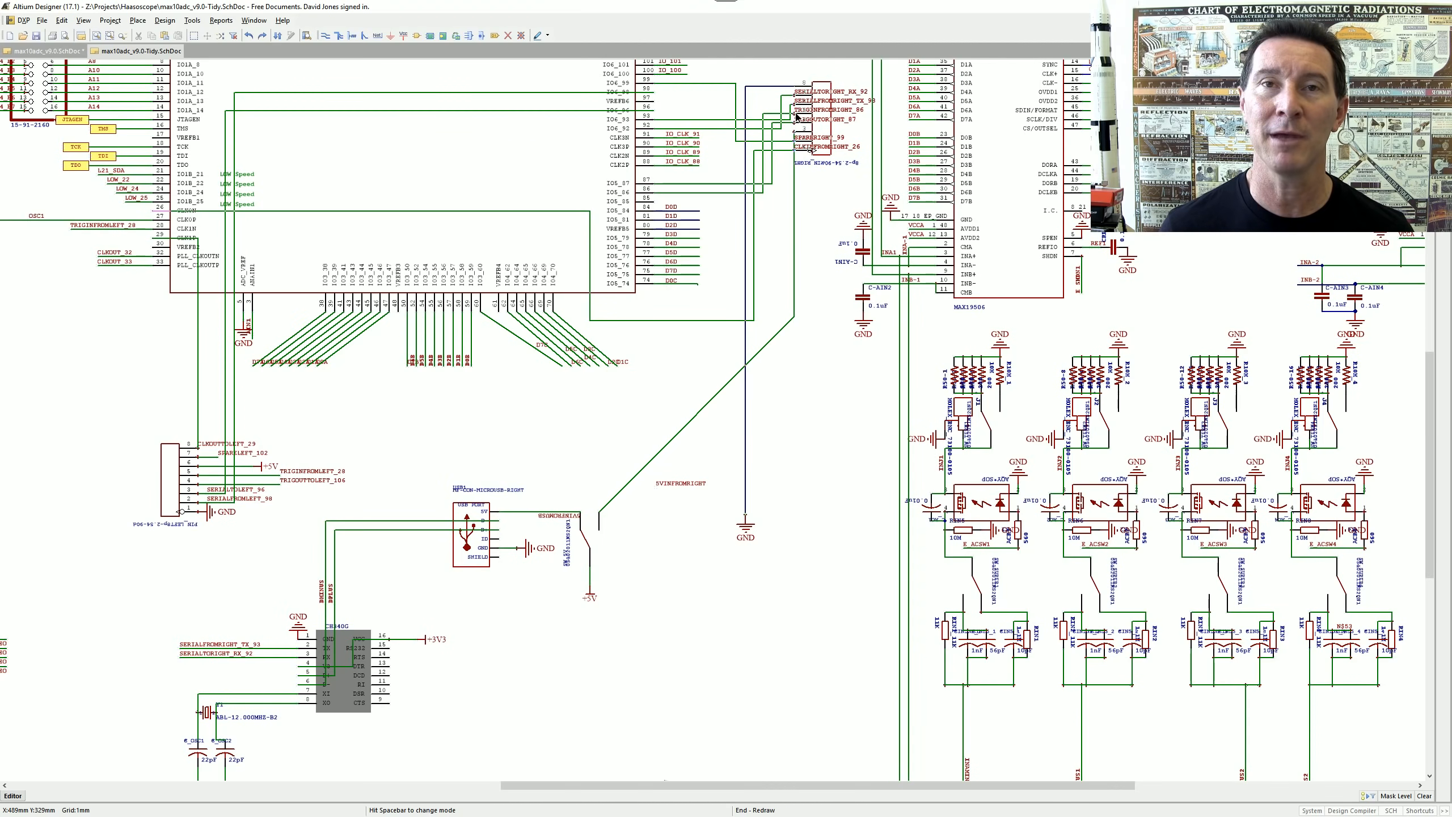
ctrl+scroll(796, 117, up, 3)
drag(795, 112, 781, 112)
- Move the TRIGINFROMRIGHT_86, SERIALTORIGHT_RX_92, SERIALFROMRIGHT_TX_93 and TRIGOUTORIGHT_87 labels from the connector onto their wires at FPGA pins 86, 92, 93 and 87
drag(856, 321, 452, 583)
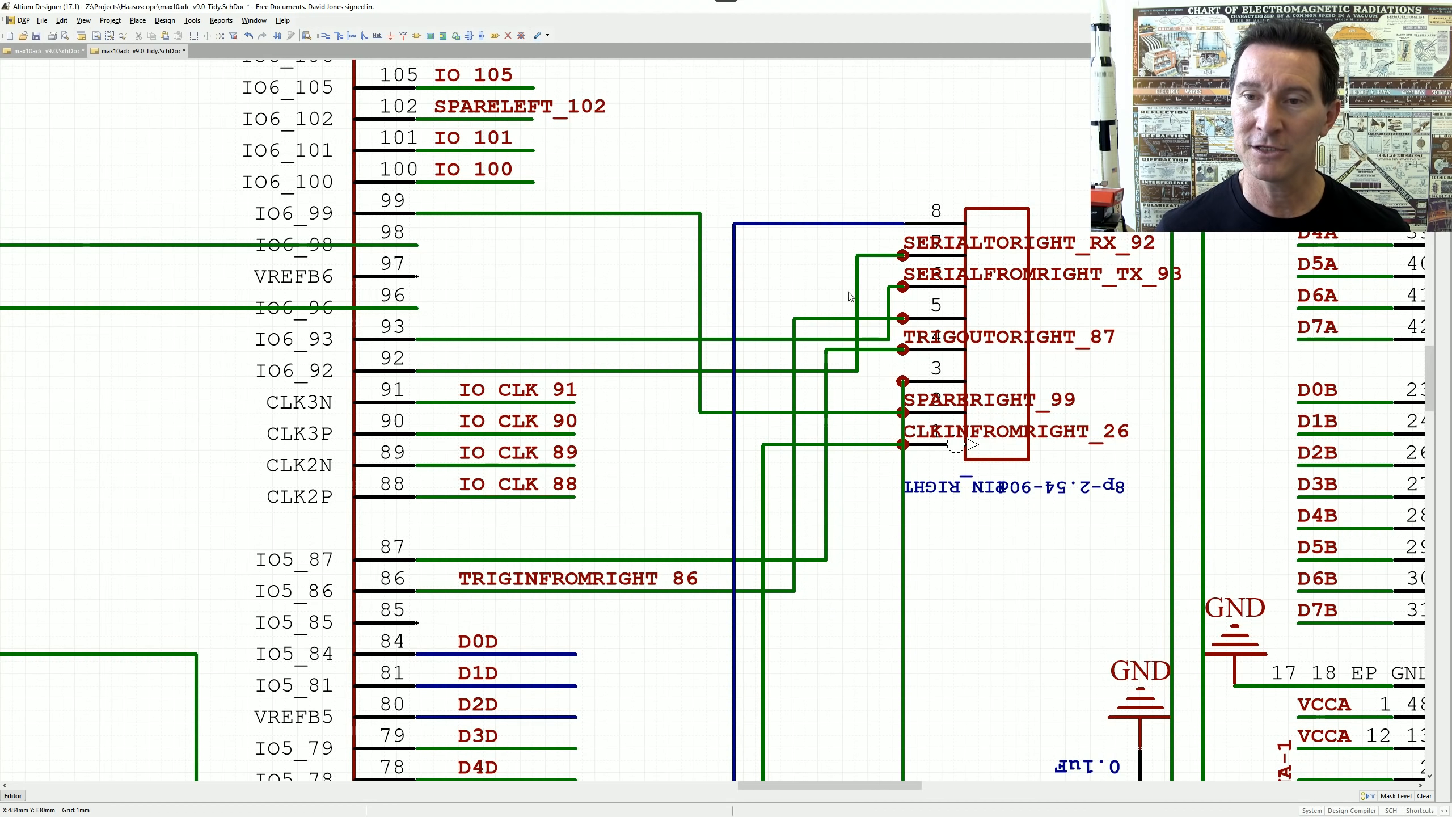
drag(932, 245, 453, 373)
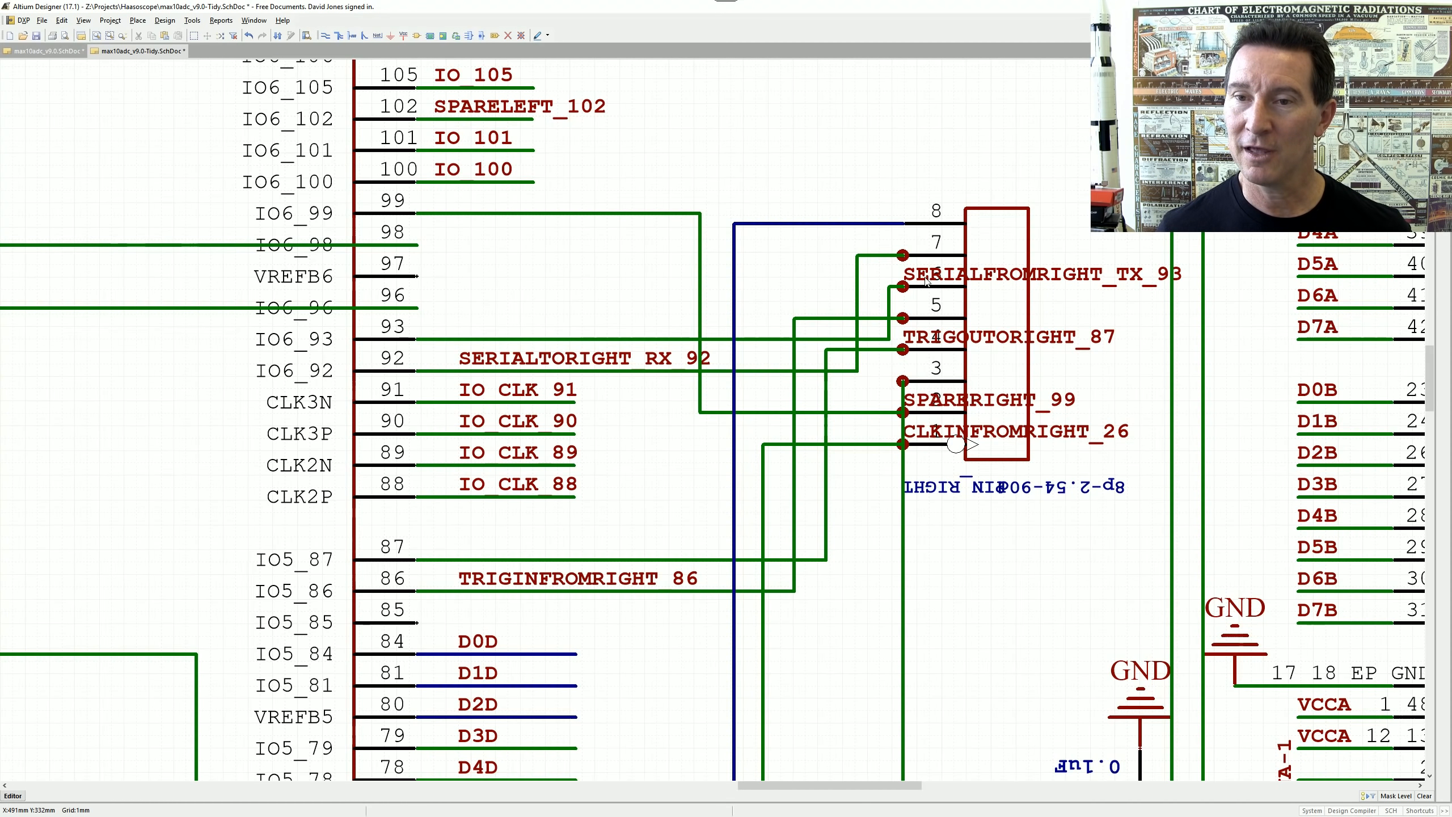
drag(921, 279, 435, 372)
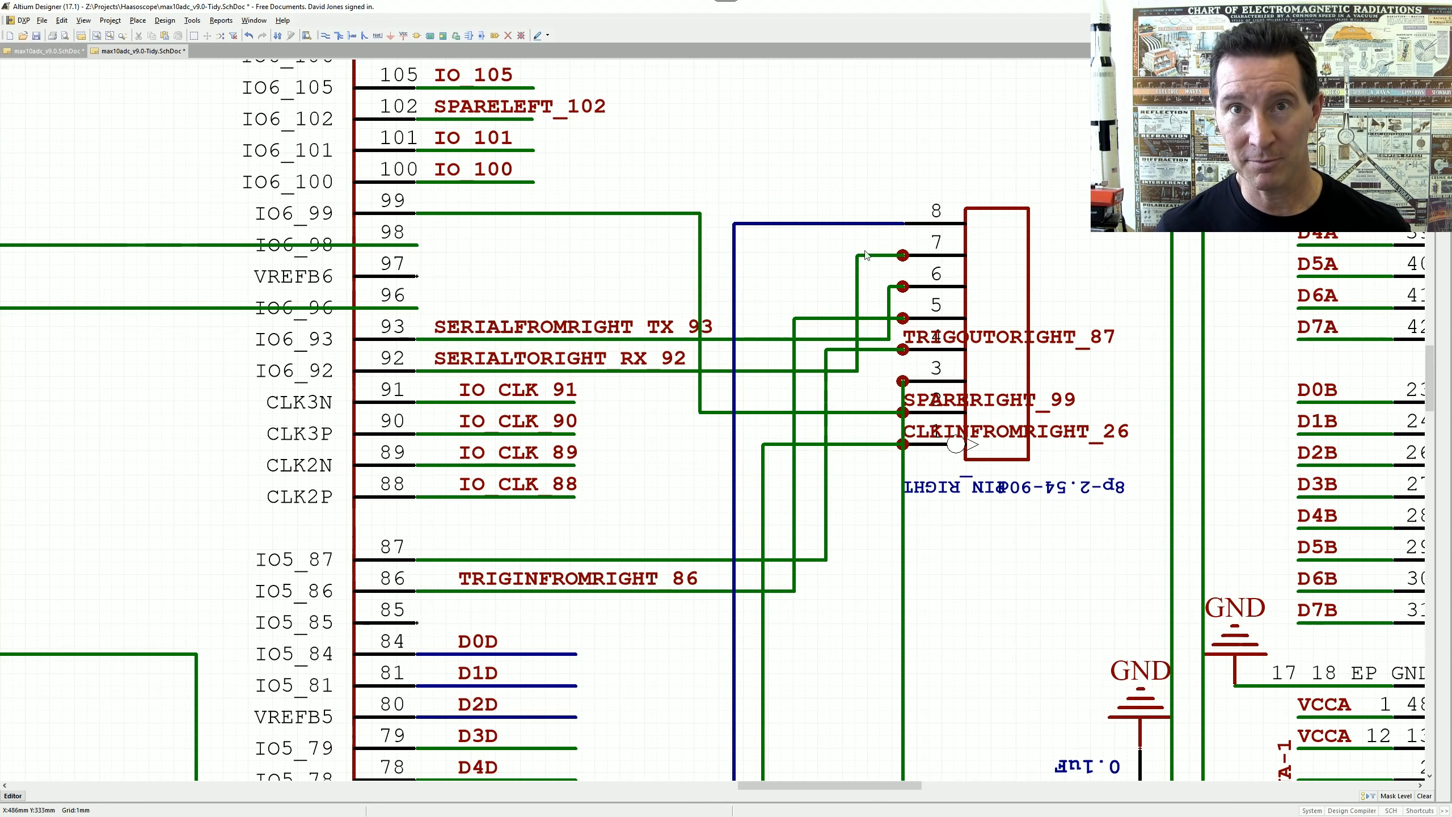
drag(976, 341, 464, 567)
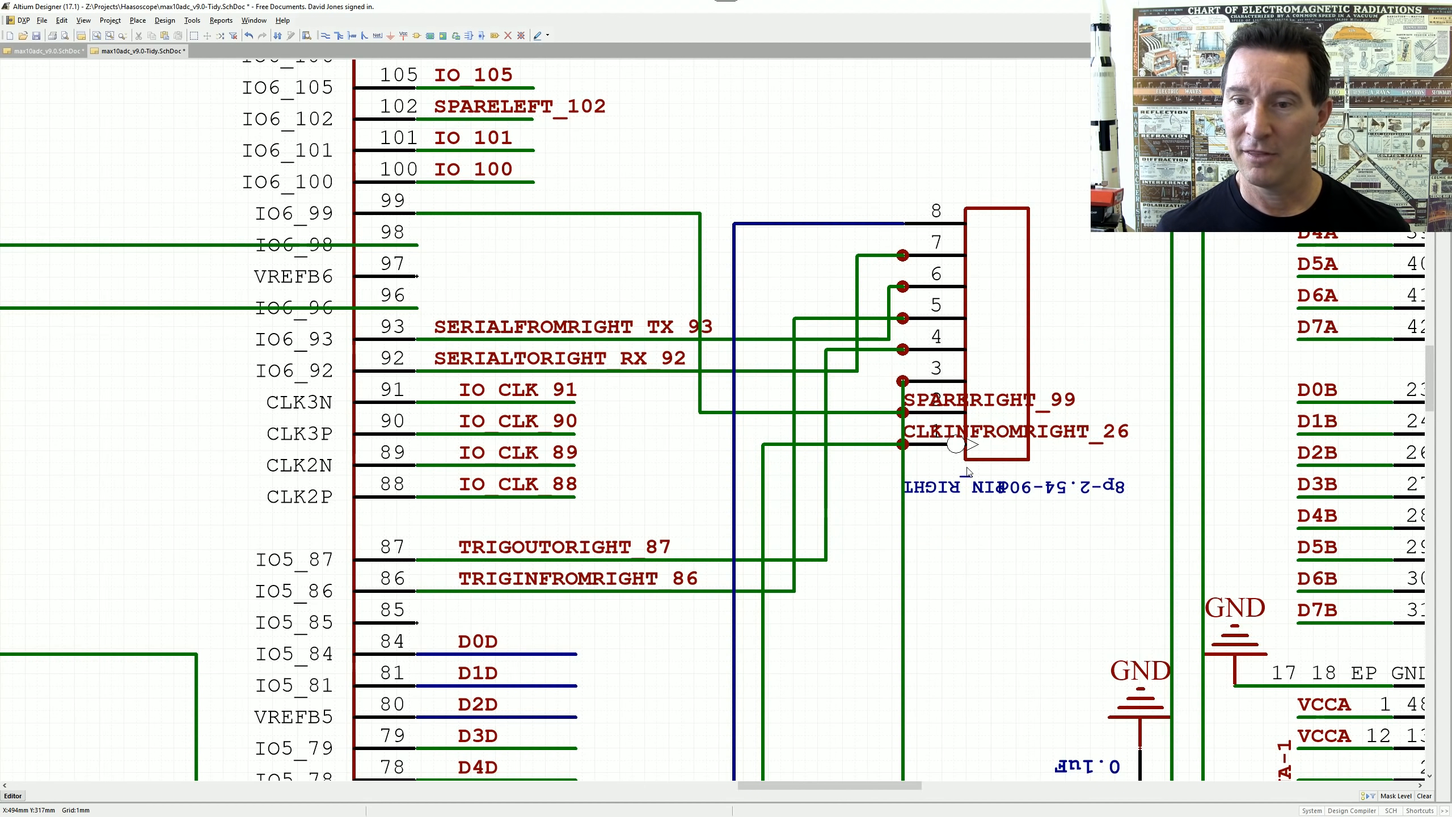
- Move the SPARERIGHT_99 label to the wire at FPGA pin 99 and shift the CLKINFROMRIGHT_26 label left, clear of the PIN_RIGHT connector
scroll(963, 538, down, 8)
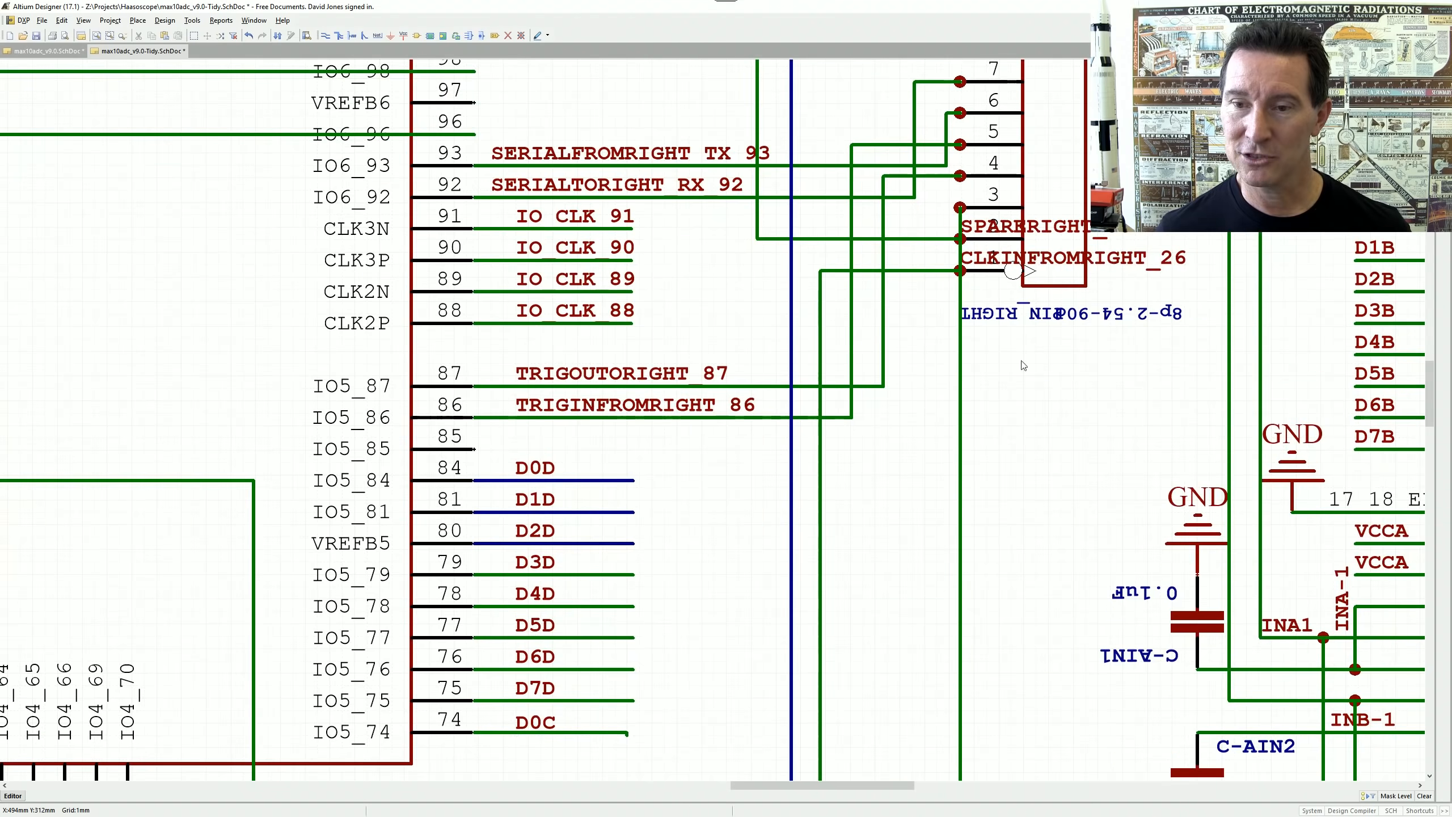
scroll(982, 266, up, 4)
drag(971, 211, 697, 251)
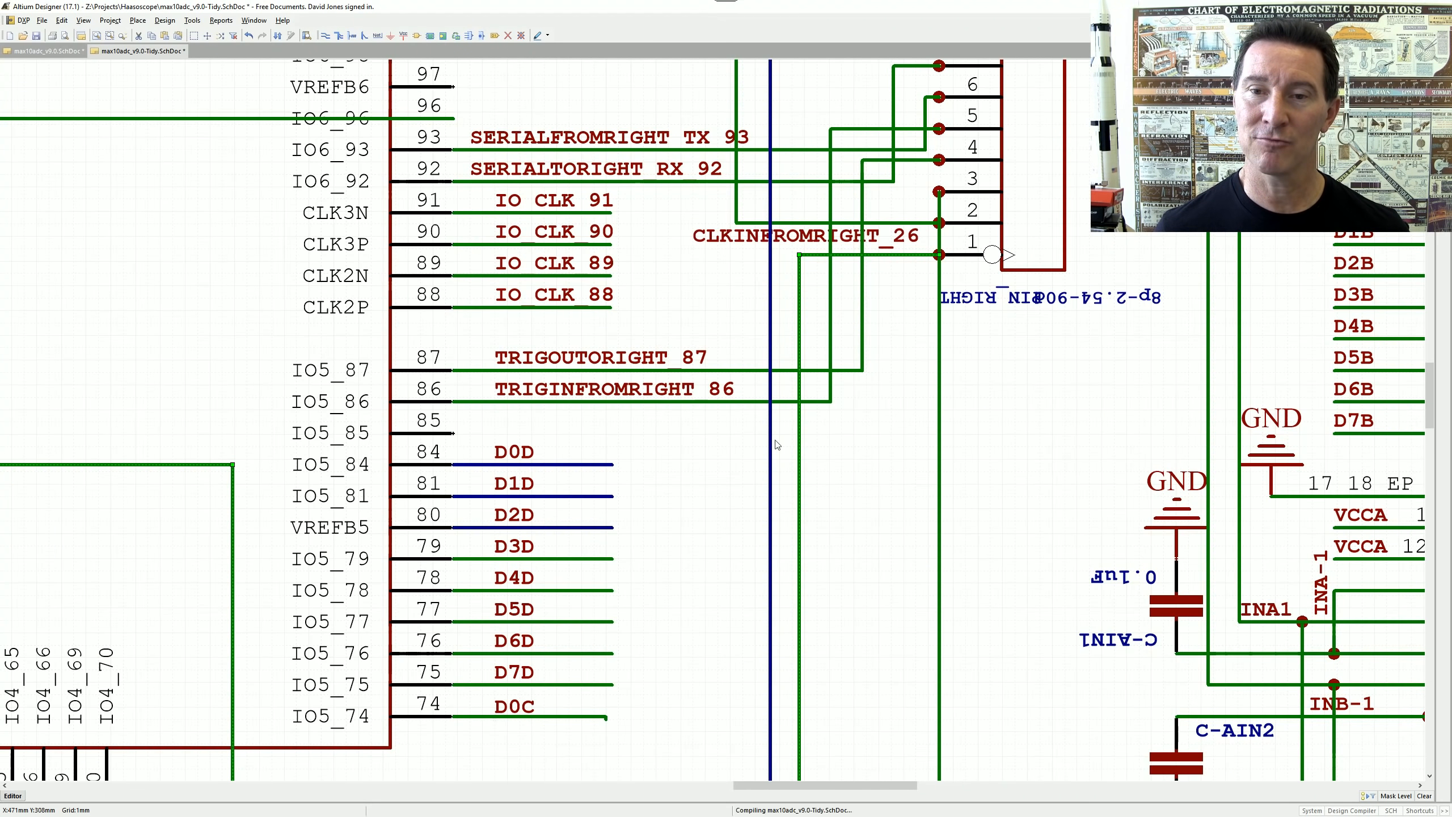
ctrl+scroll(729, 402, down, 3)
ctrl+scroll(729, 402, down, 4)
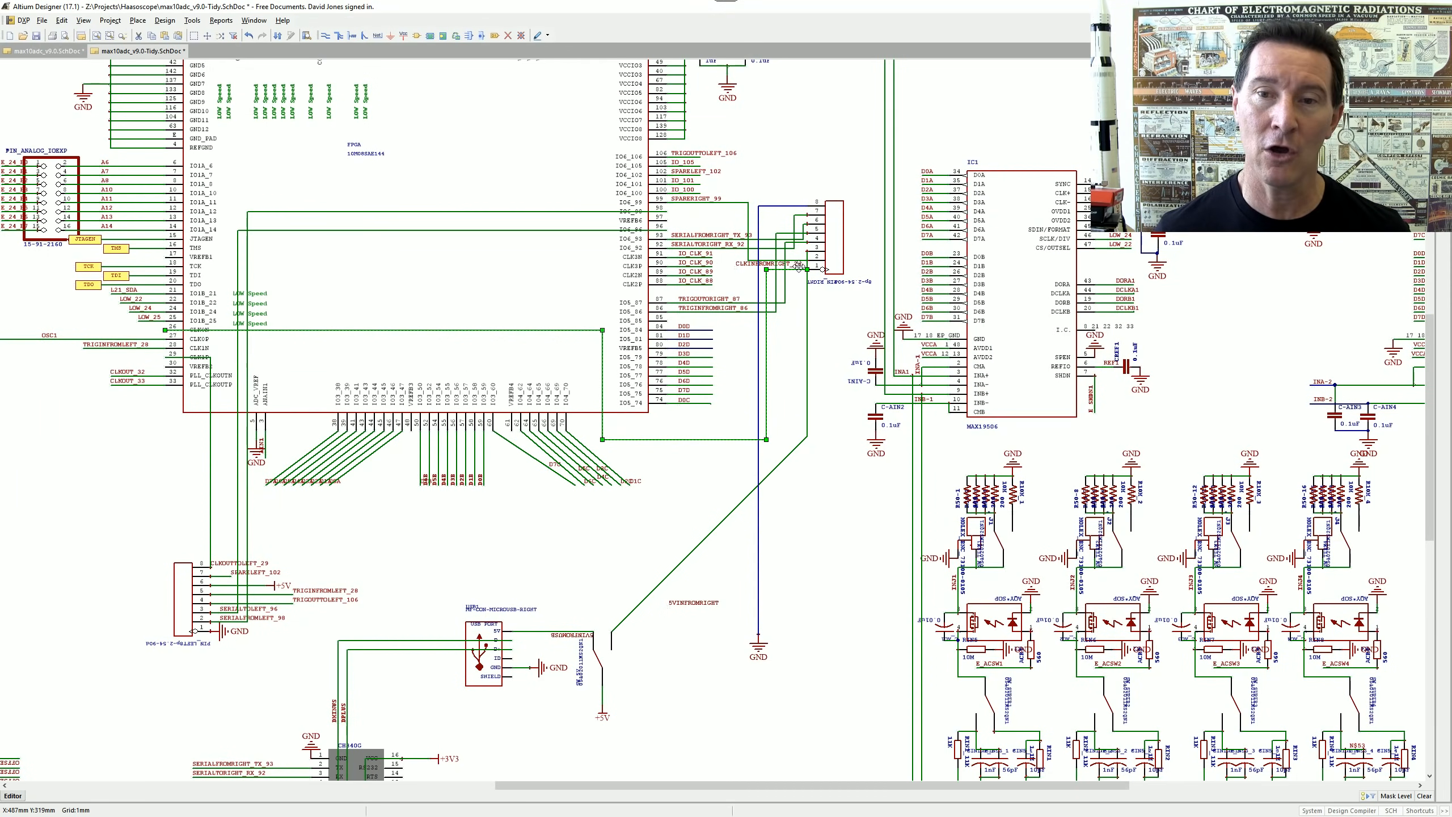
- Delete the long clock wire that runs from FPGA pin 26 to pin 1 of the PIN_RIGHT connector
ctrl+scroll(799, 268, up, 6)
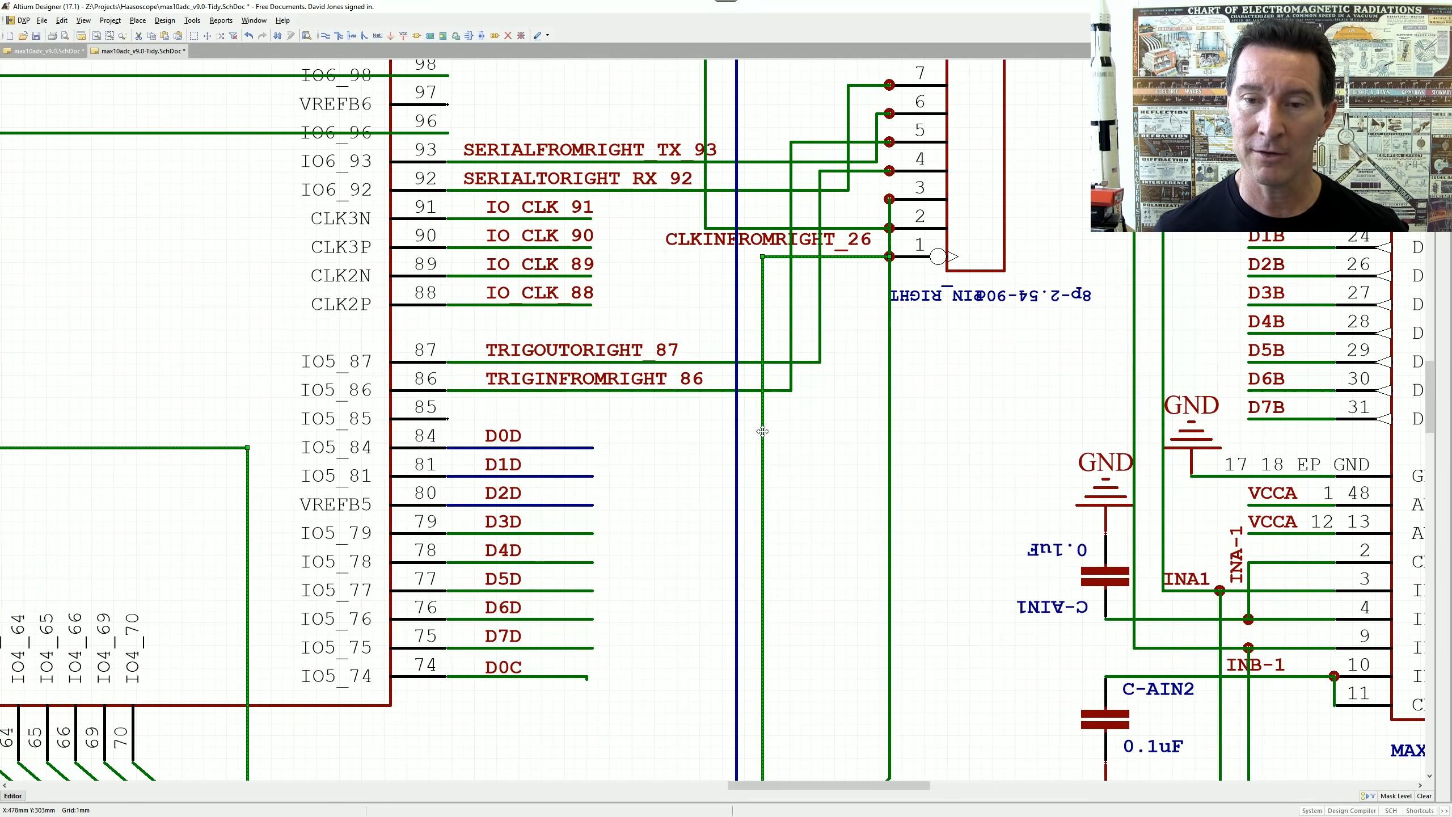
right_drag(767, 432, 764, 387)
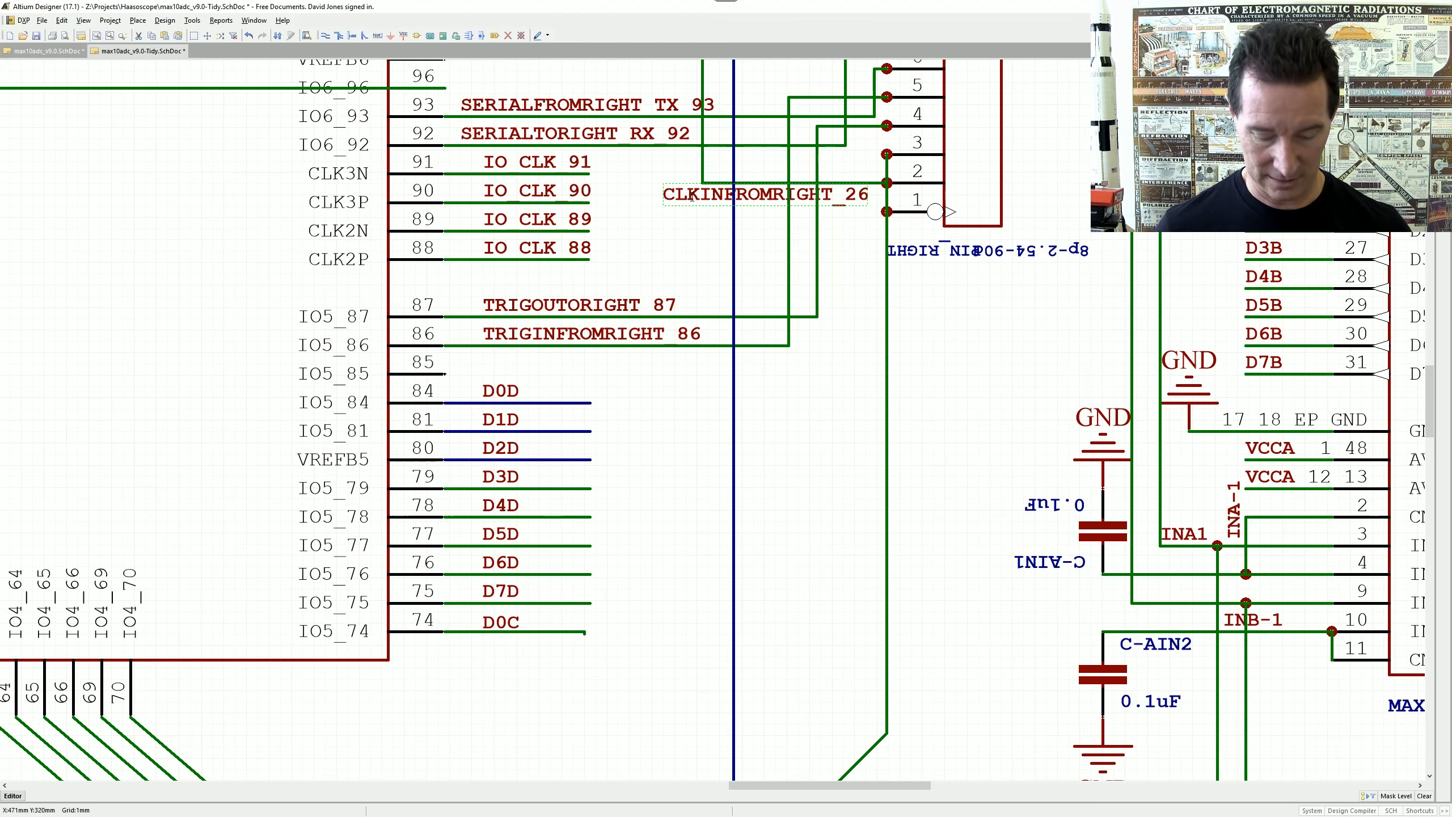
ctrl+scroll(587, 319, down, 5)
- Replace the long wire at FPGA pin 29 with a short outward stub carrying the net label CLKINFROMRIGHT_26
ctrl+scroll(406, 470, up, 6)
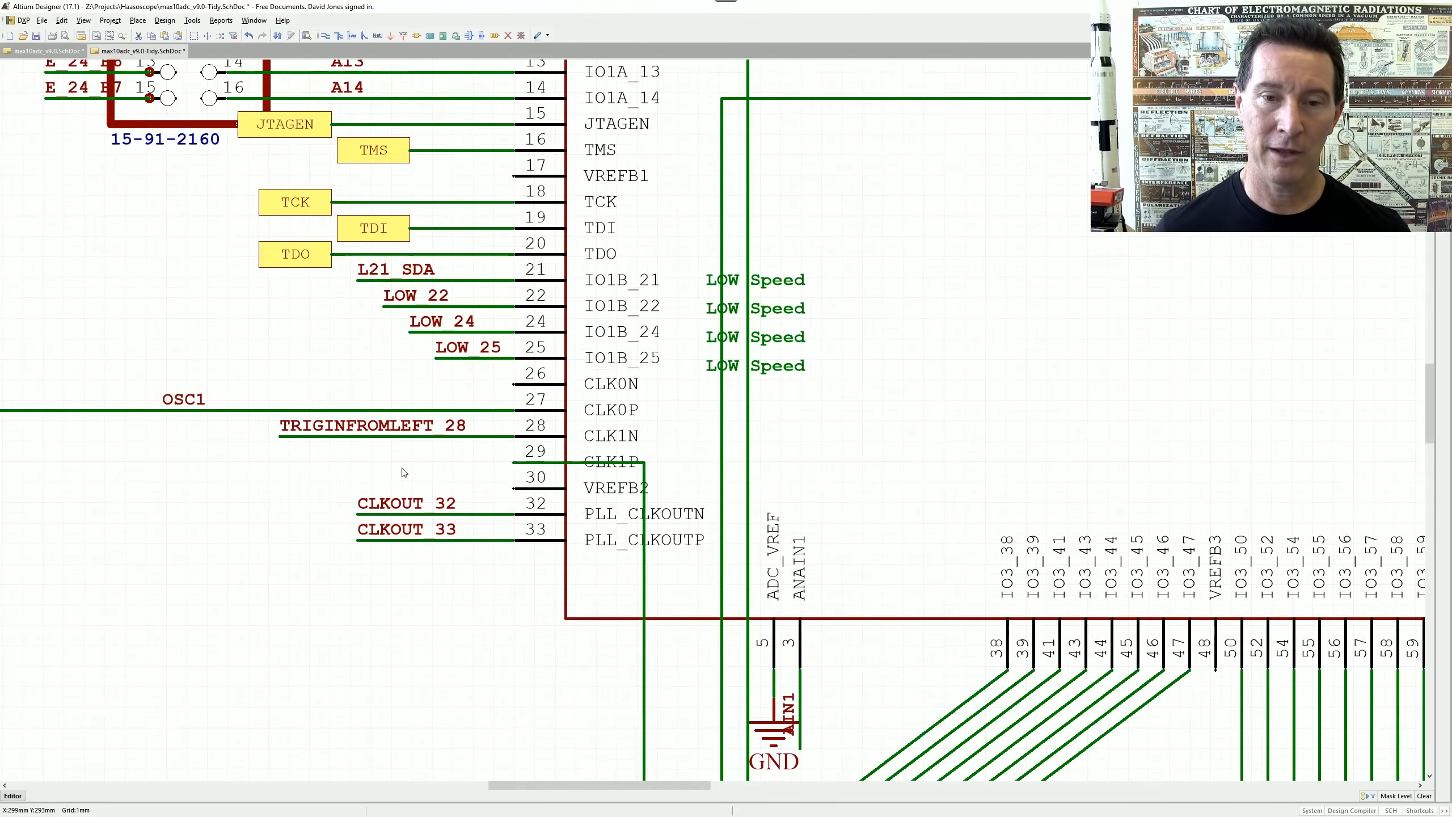
click(322, 39)
click(564, 460)
click(250, 460)
key(Escape)
click(755, 768)
key(Delete)
scroll(648, 503, down, 2)
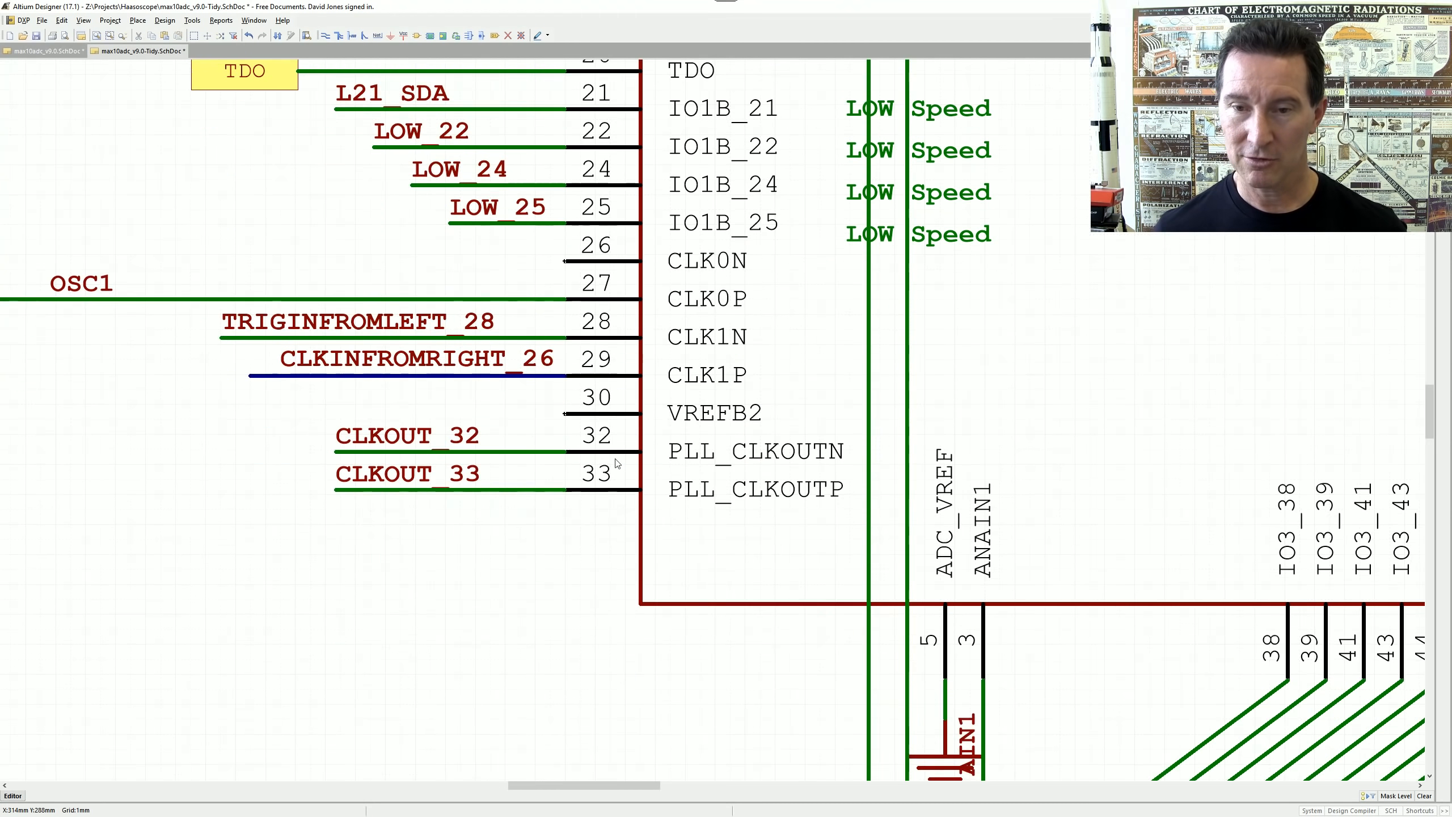
- Examine the remaining wires below the FPGA and the connections at pins 1 to 8 of the PIN_RIGHT connector
ctrl+scroll(648, 503, down, 4)
ctrl+scroll(932, 521, up, 2)
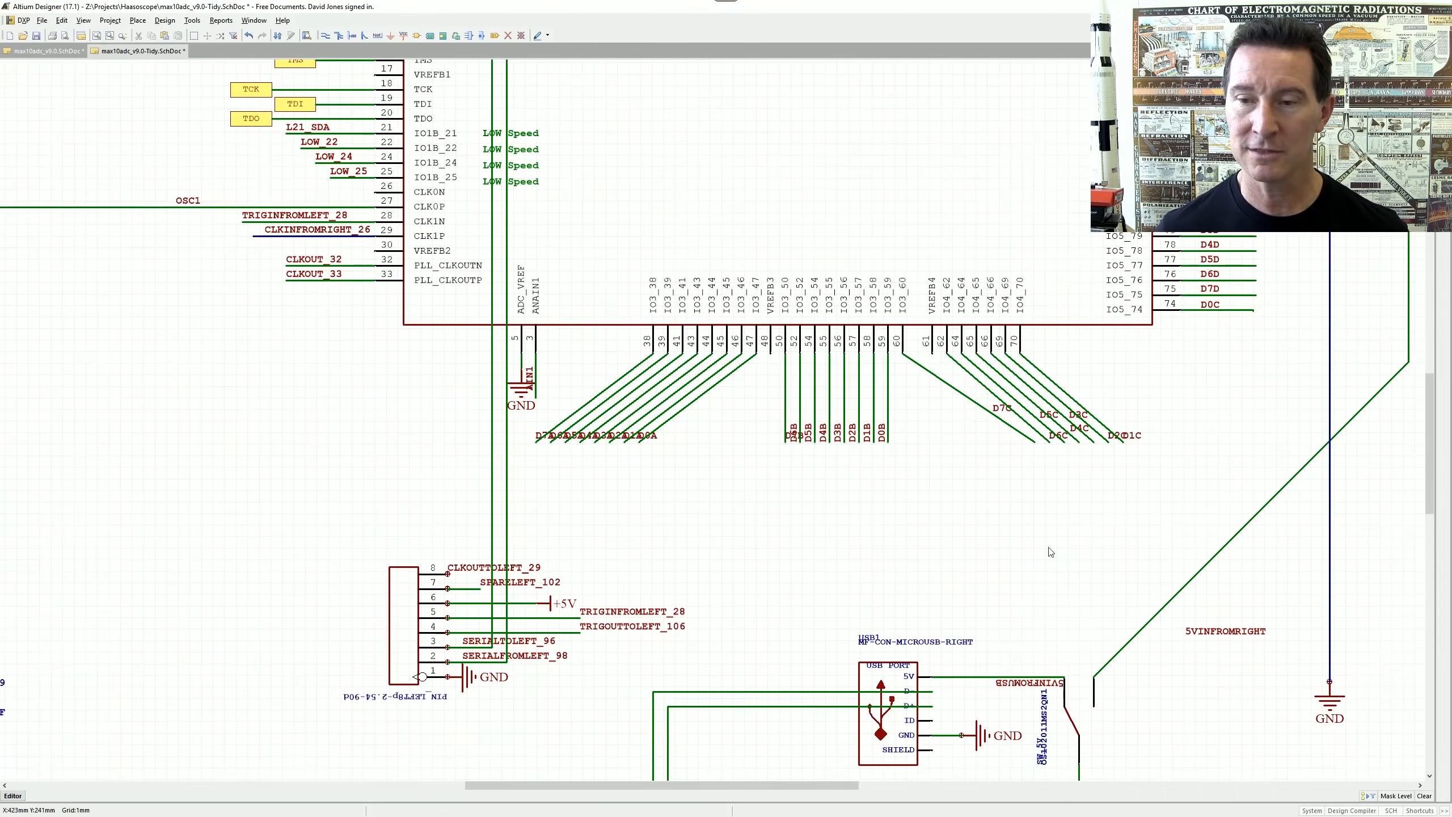
ctrl+scroll(932, 521, down, 4)
ctrl+scroll(984, 418, up, 6)
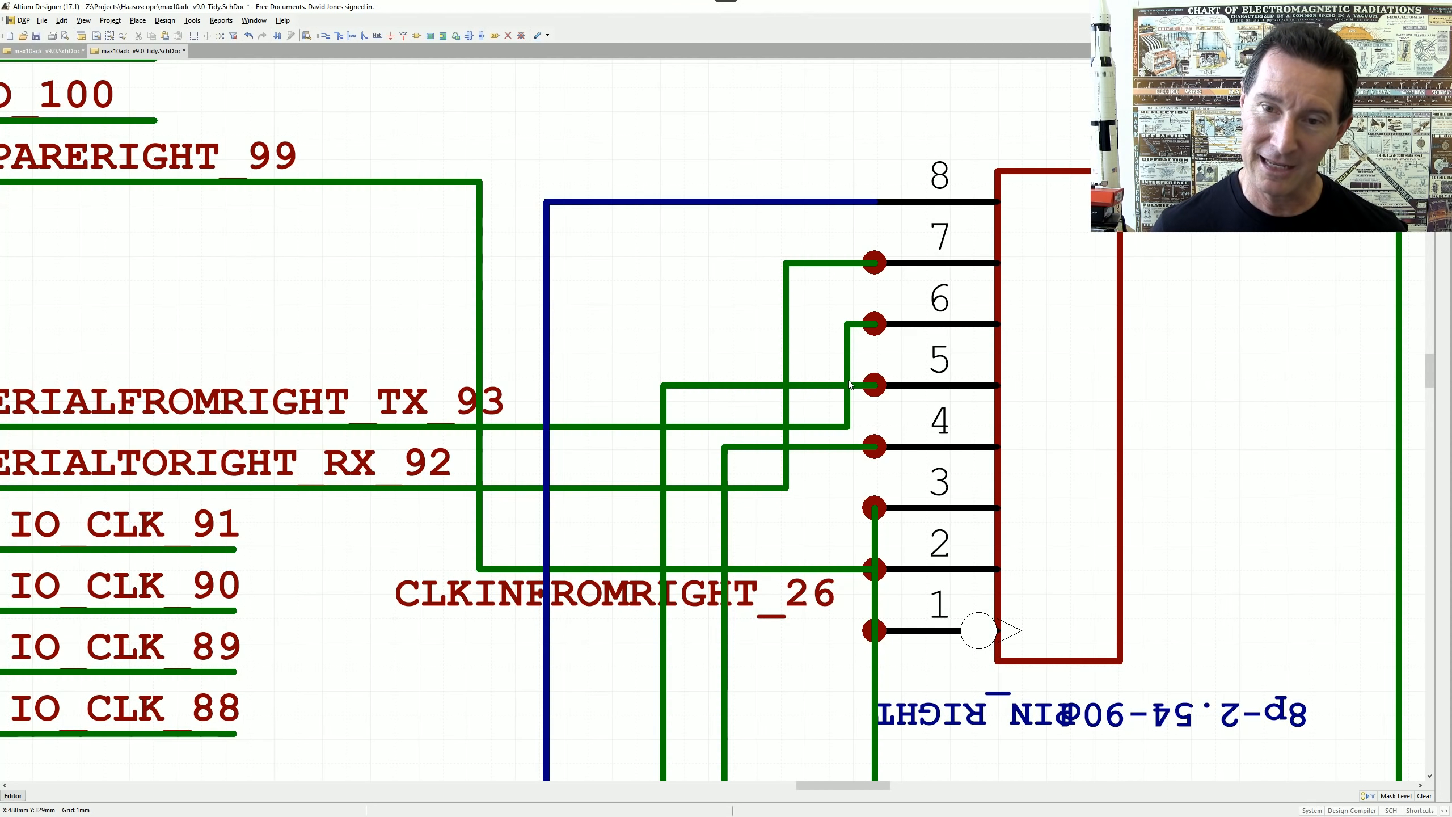
click(838, 413)
click(858, 420)
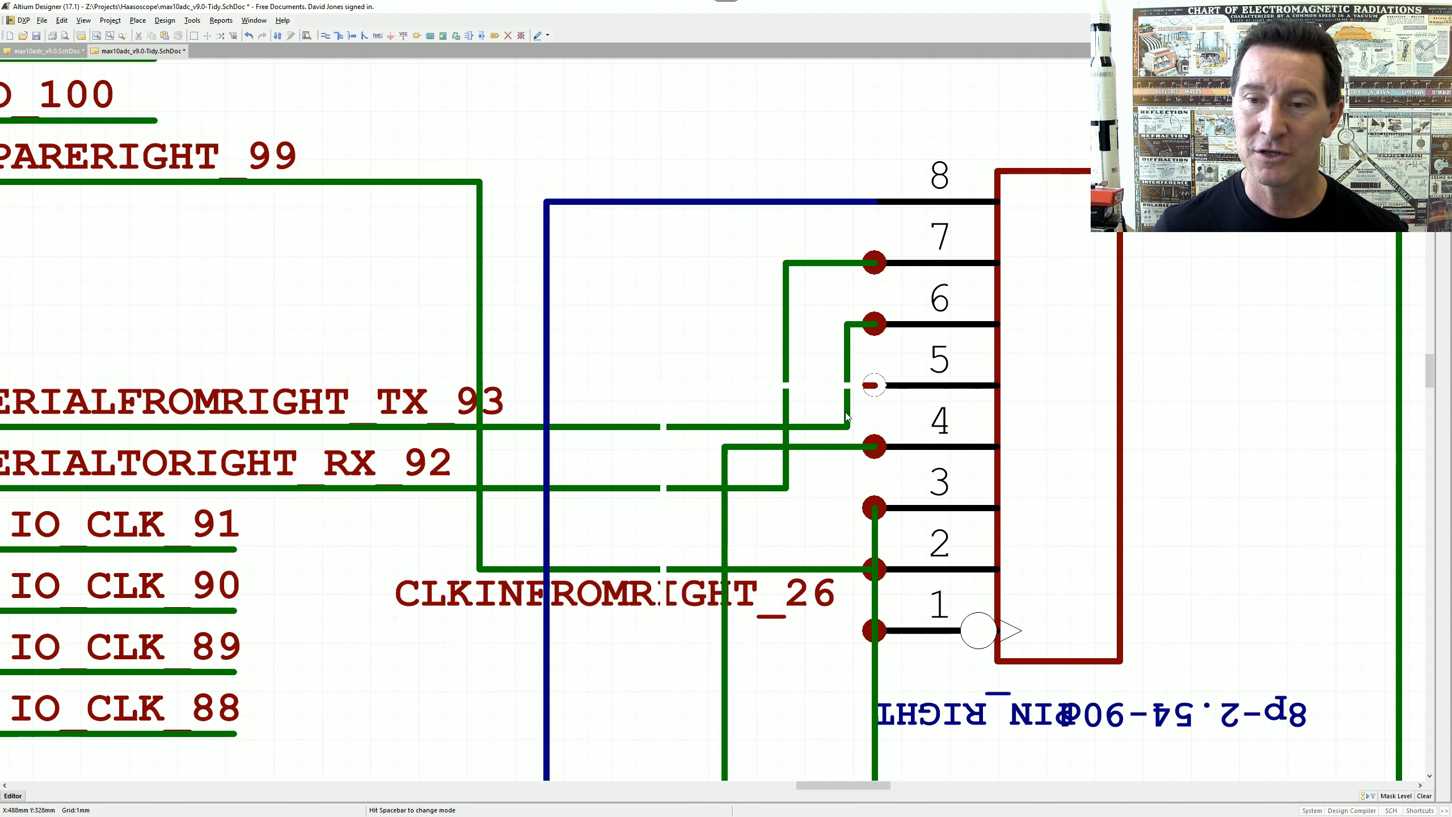
key(ctrl+z)
- Shift the vertical segment of the SERIALFROMRIGHT_TX_93 wire to pin 6 well to the left of the connector
click(847, 411)
click(873, 430)
drag(873, 433, 457, 415)
key(Left)
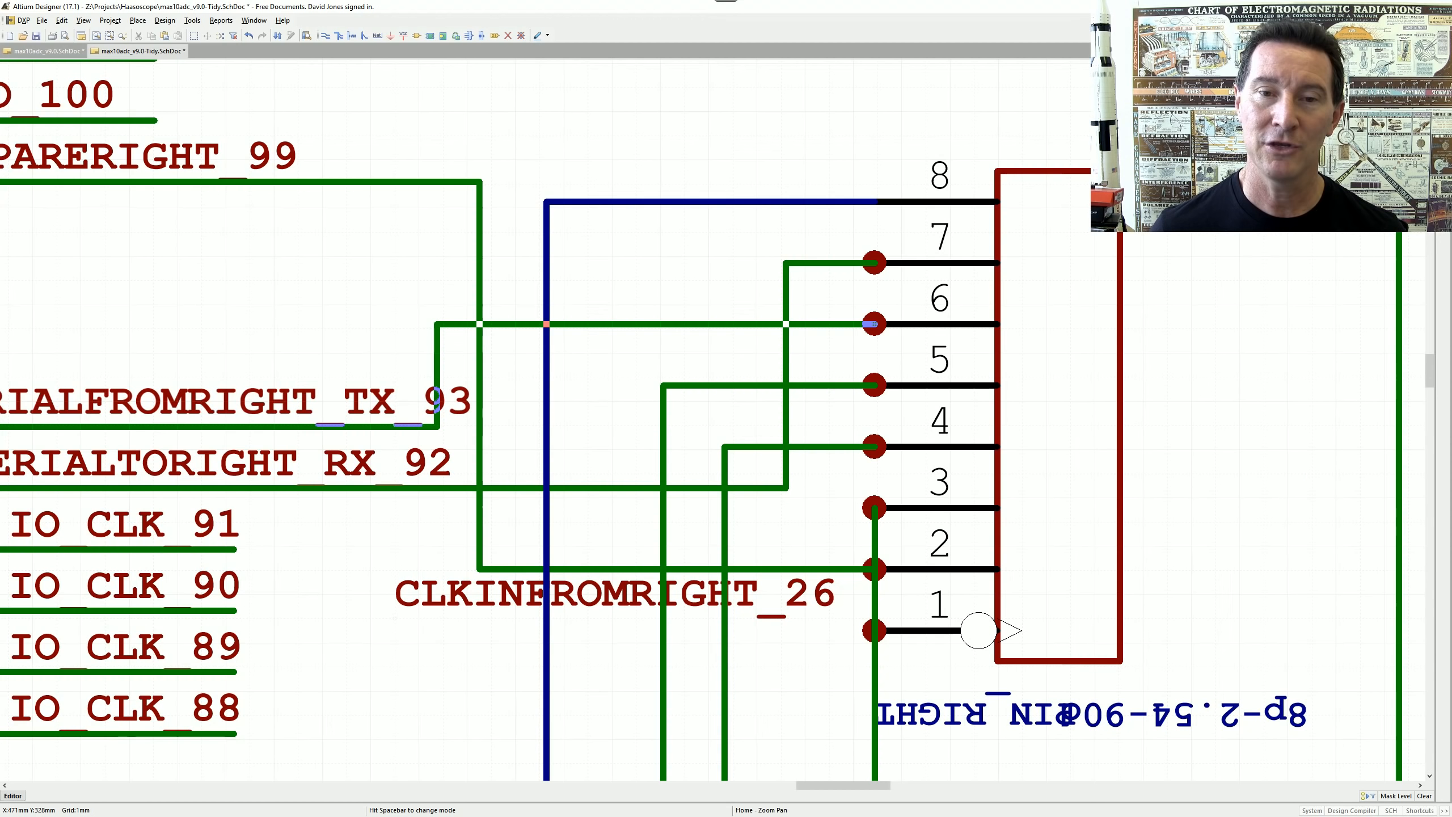
drag(437, 416, 437, 416)
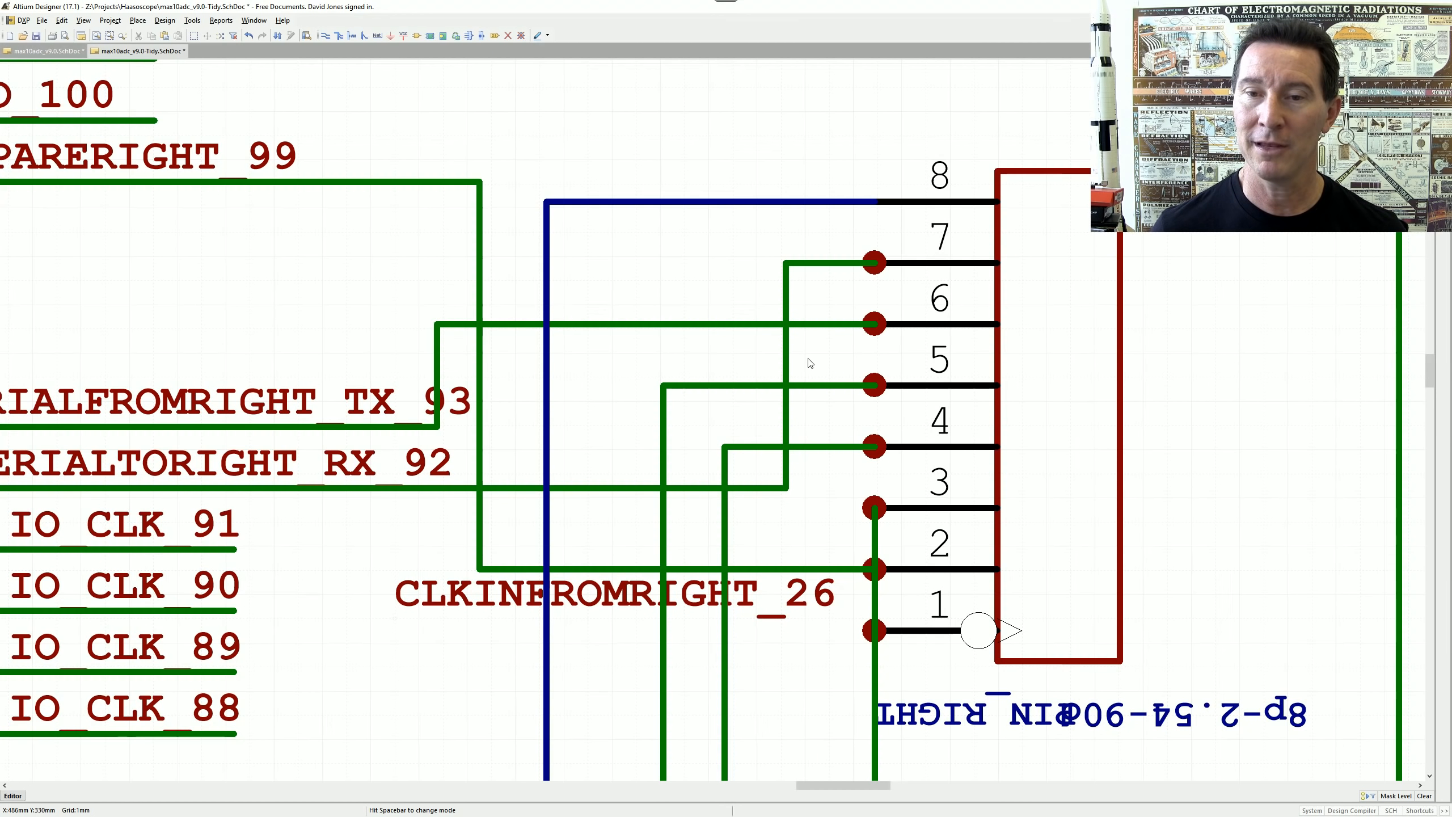
- Reposition the vertical segments of the SERIALTORIGHT_RX_92, TRIGOUTORIGHT_87 and TRIGINFROMRIGHT_86 wires between the FPGA and the right connector
drag(787, 366, 593, 363)
right_drag(584, 428, 829, 371)
ctrl+scroll(829, 371, down, 4)
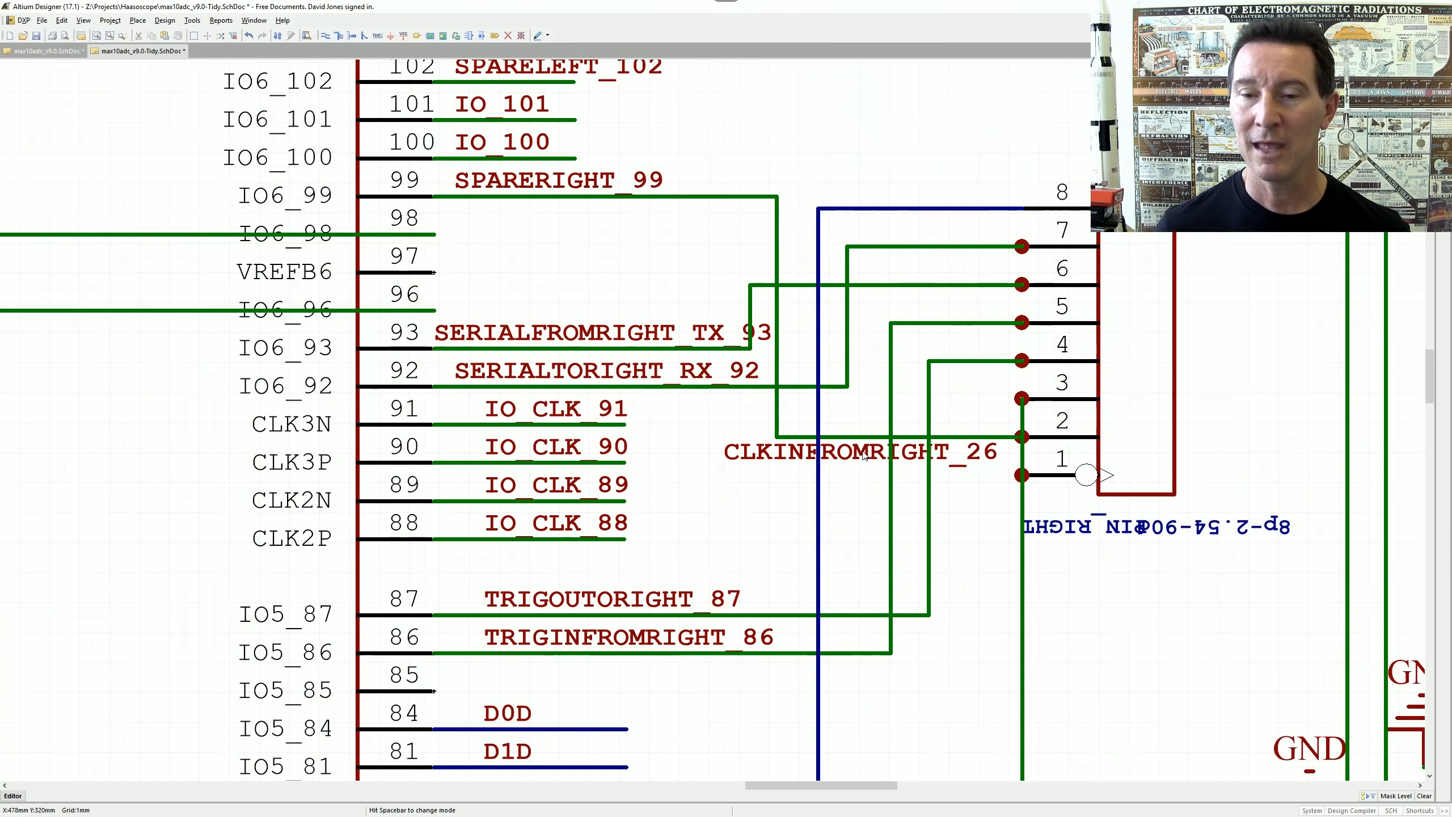
right_drag(890, 382, 855, 389)
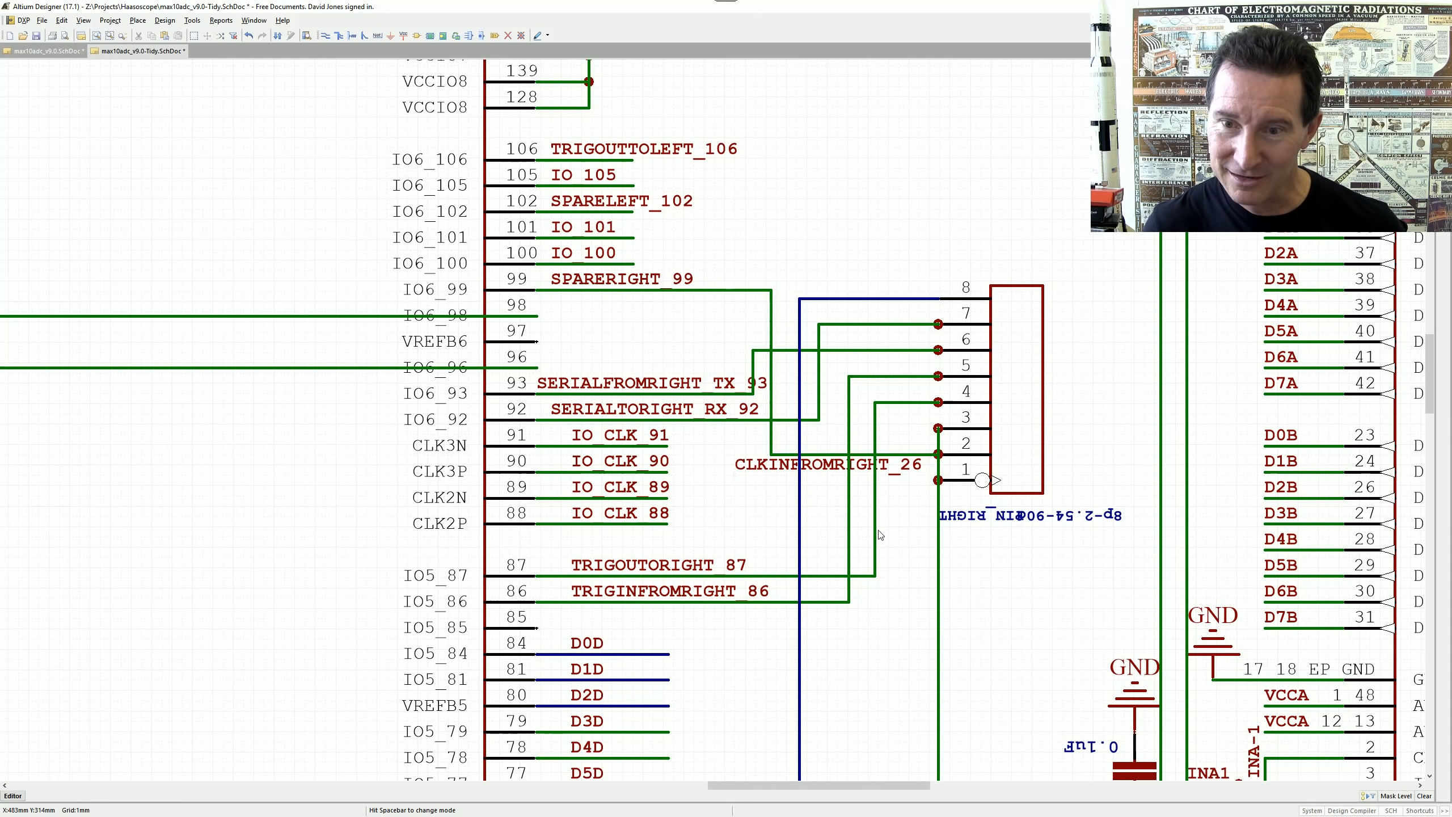
mouse_move(876, 533)
mouse_down()
mouse_move(809, 535)
mouse_move(859, 541)
mouse_up()
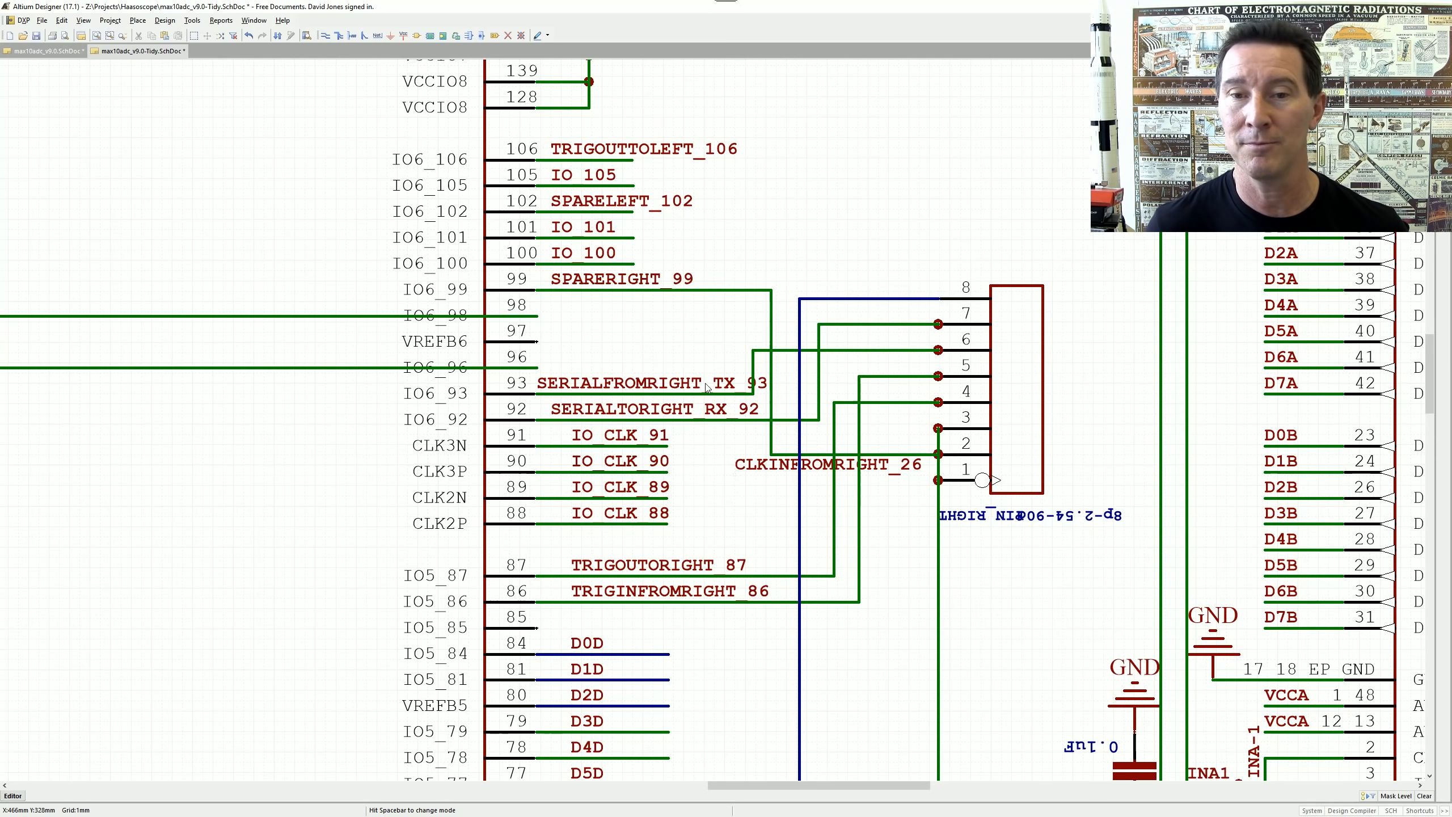
- Move the CLKINFROMRIGHT_26 net label below the right connector and delete the straight wire at pin 1
ctrl+scroll(681, 379, up, 2)
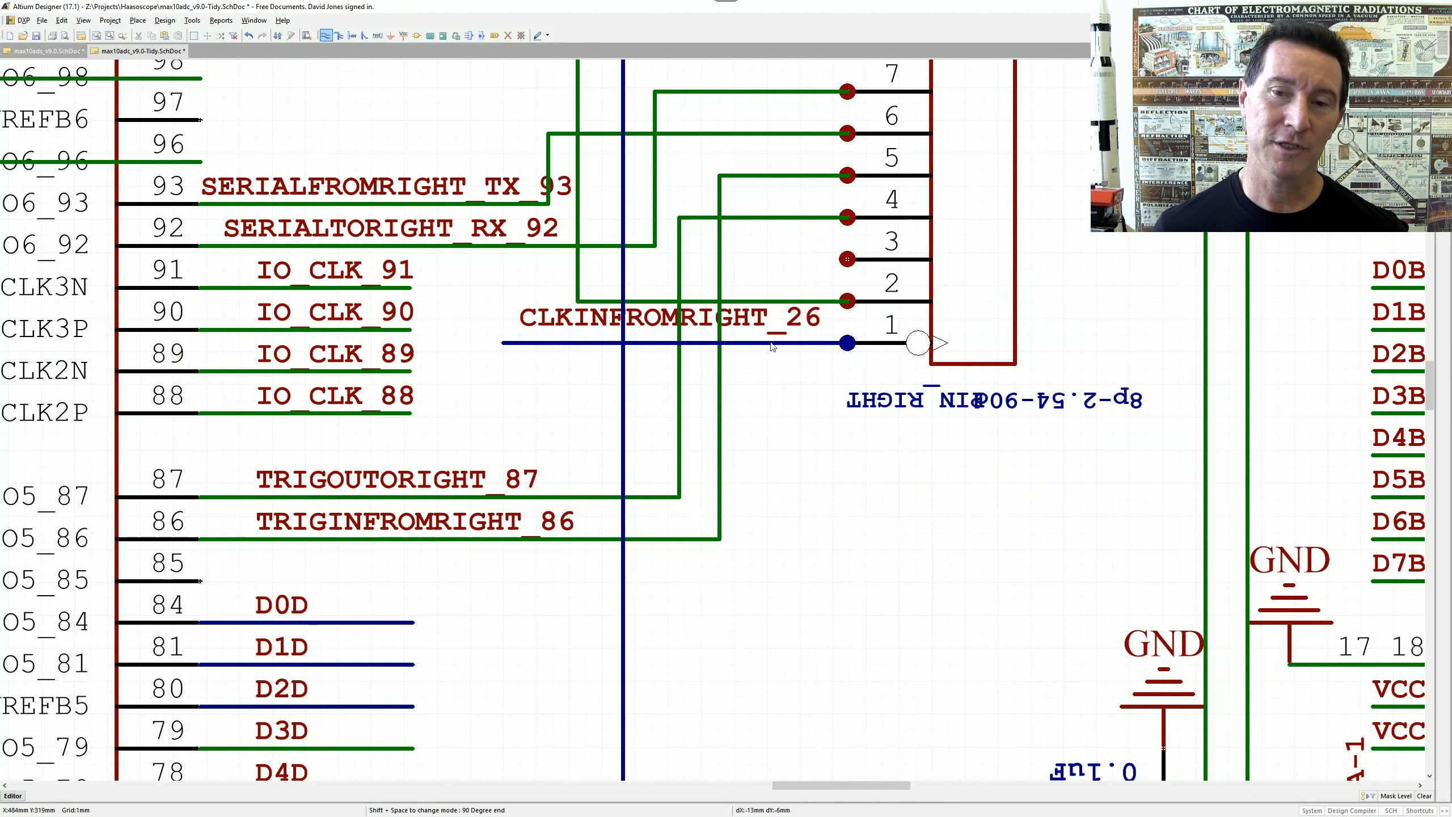
right_click(758, 324)
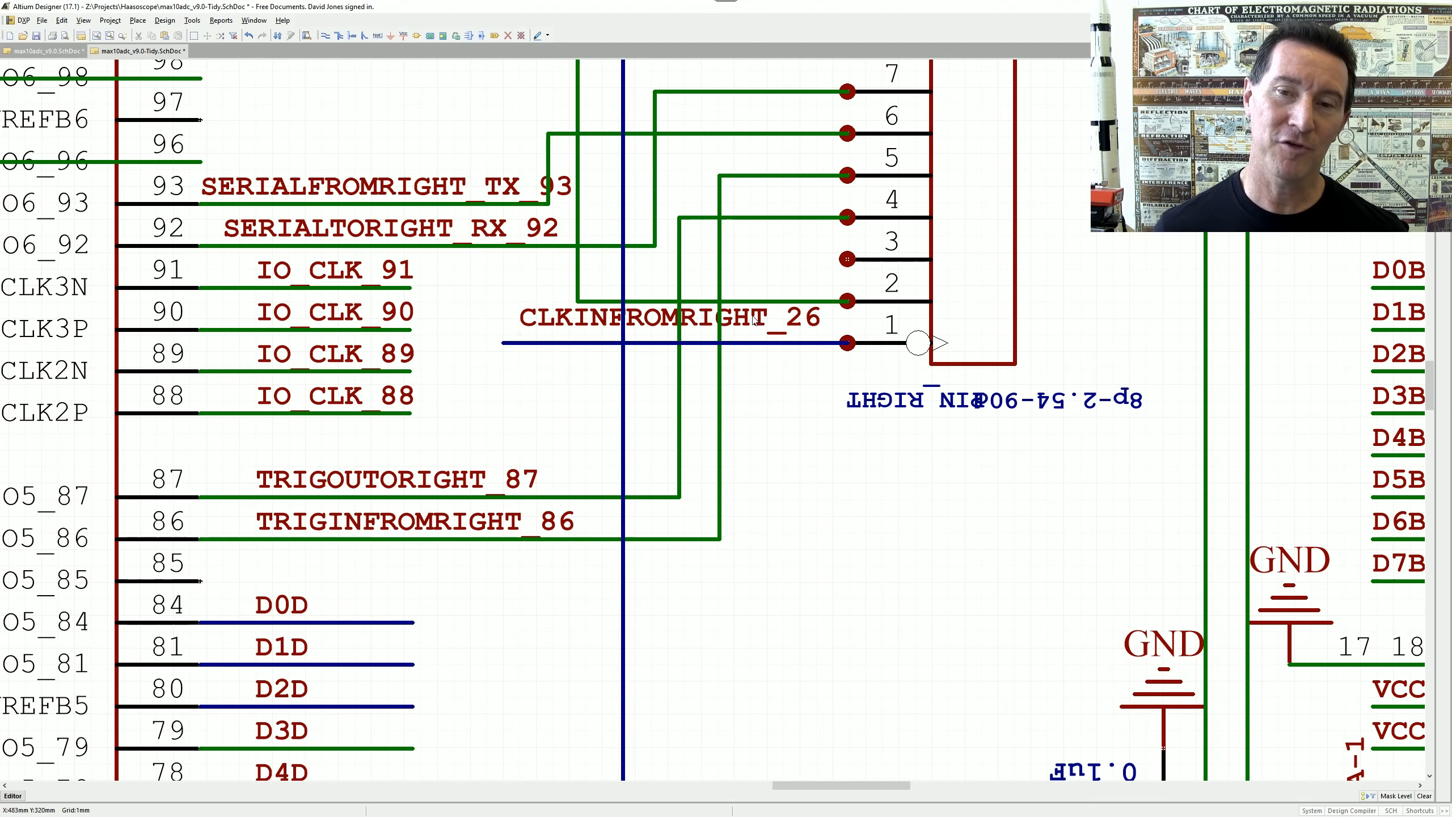
drag(747, 318, 810, 468)
click(749, 343)
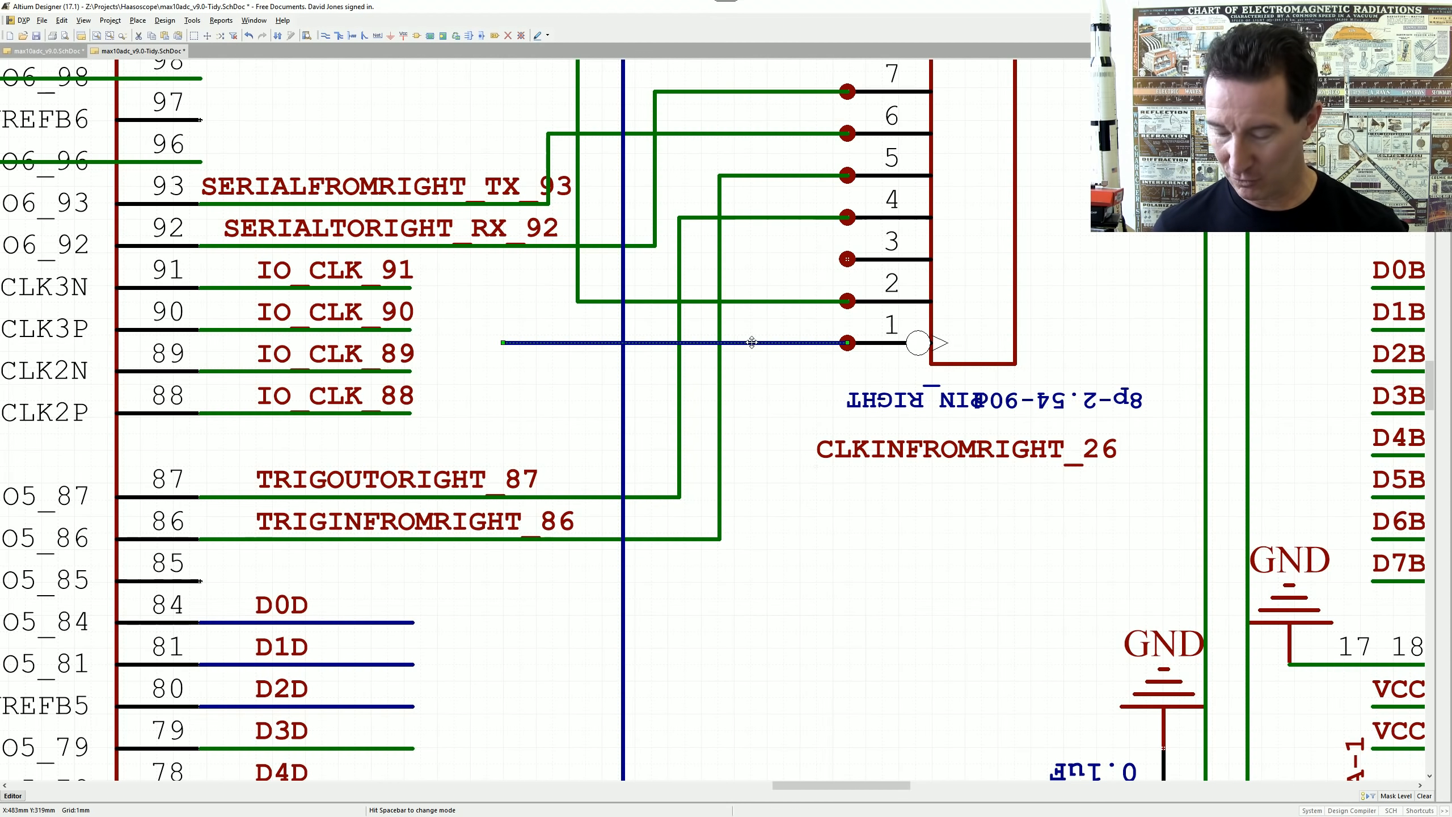
key(Delete)
- Draw a wire from pin 1 of the right connector, down and across beneath the CLKINFROMRIGHT_26 net label
click(324, 35)
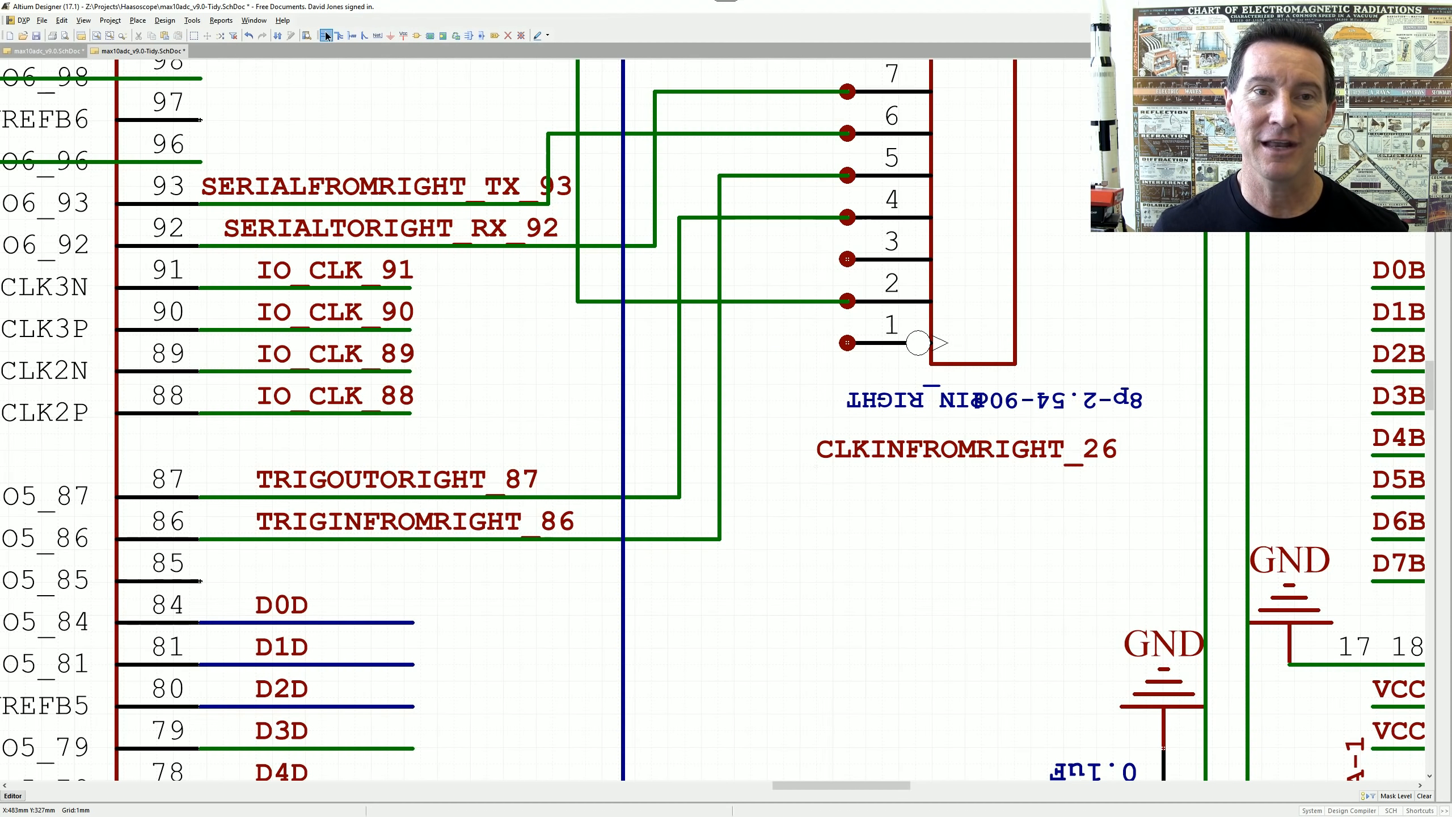
click(848, 342)
key(space)
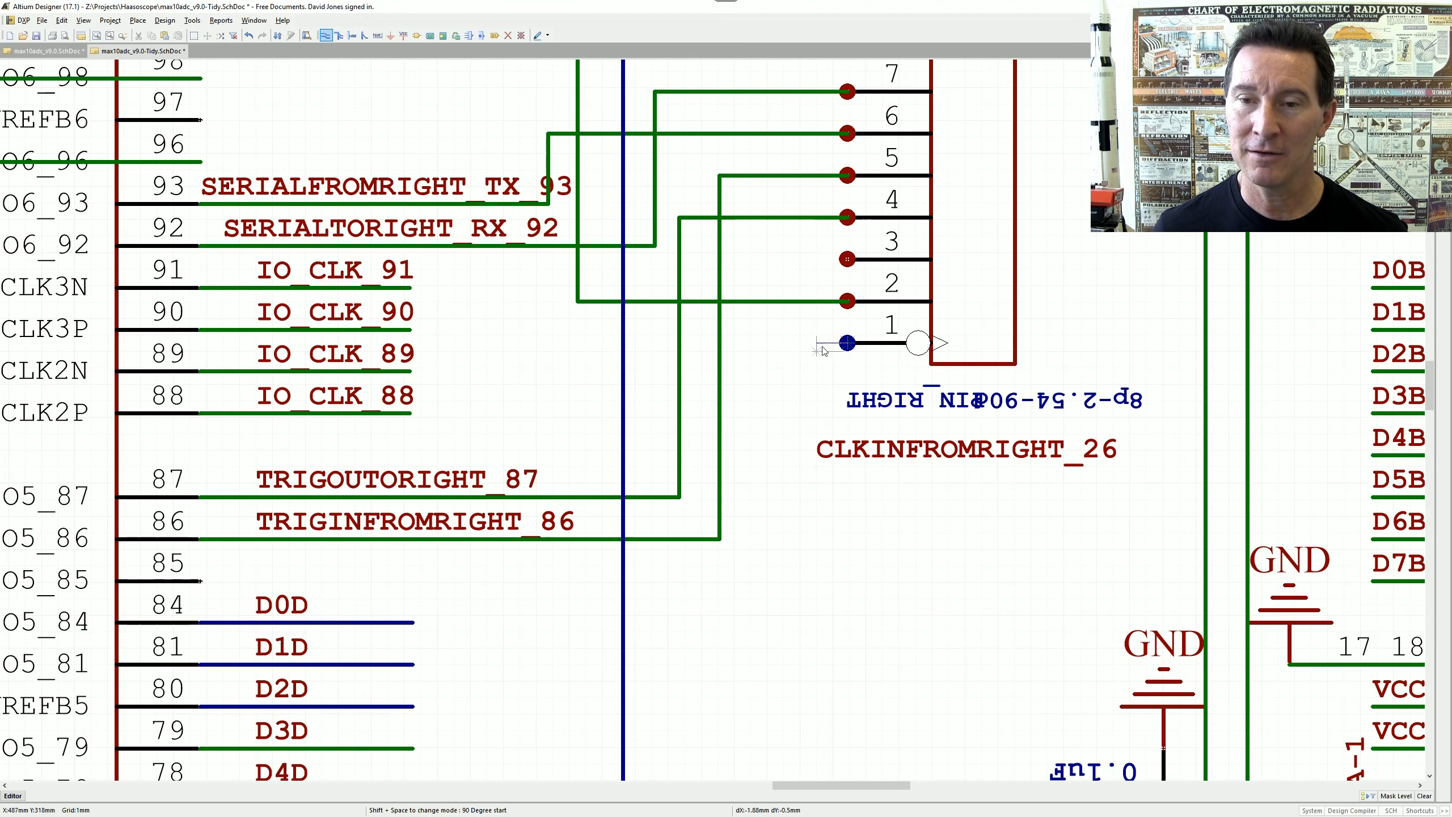
click(784, 467)
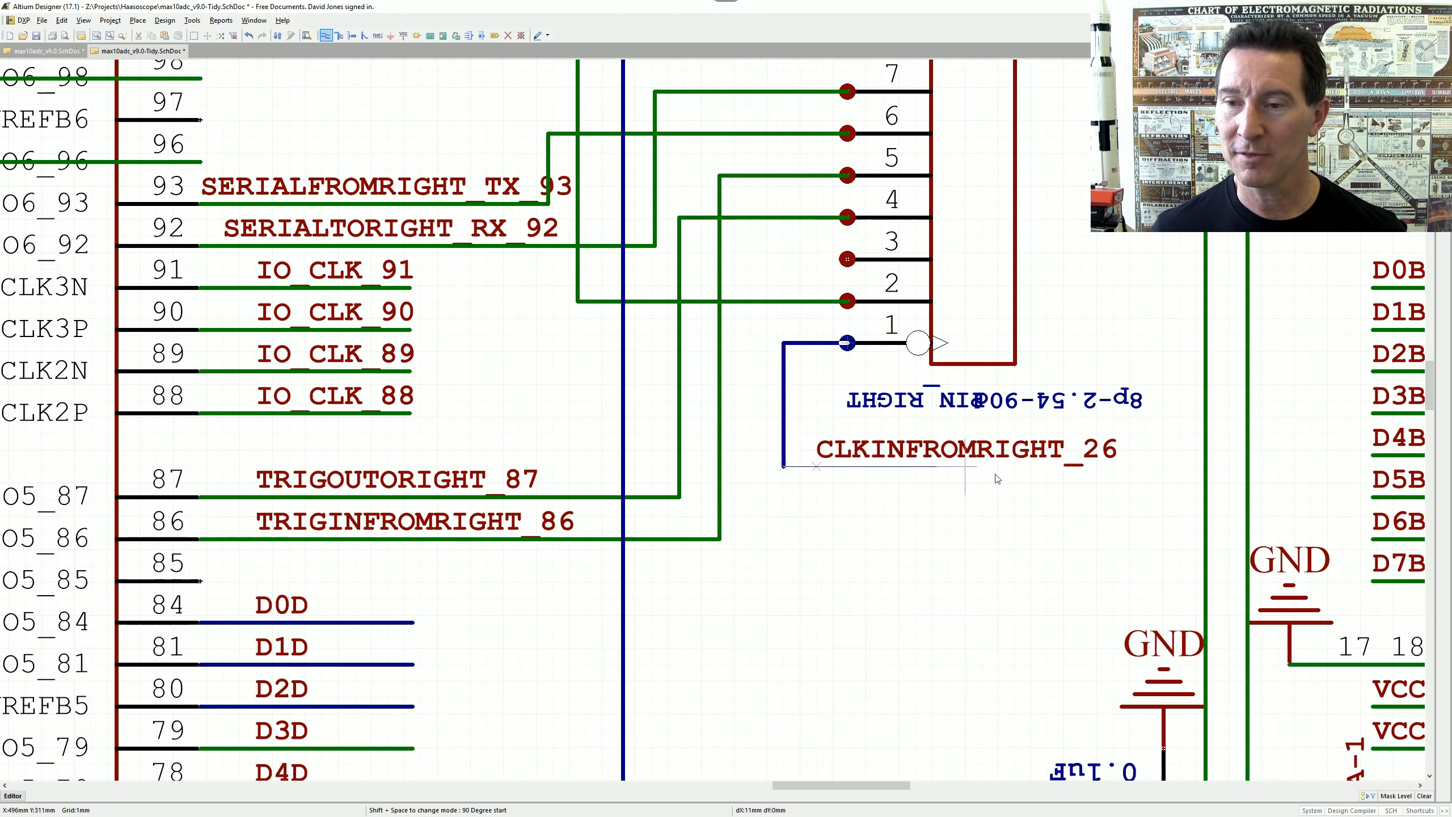
click(1147, 466)
key(Escape)
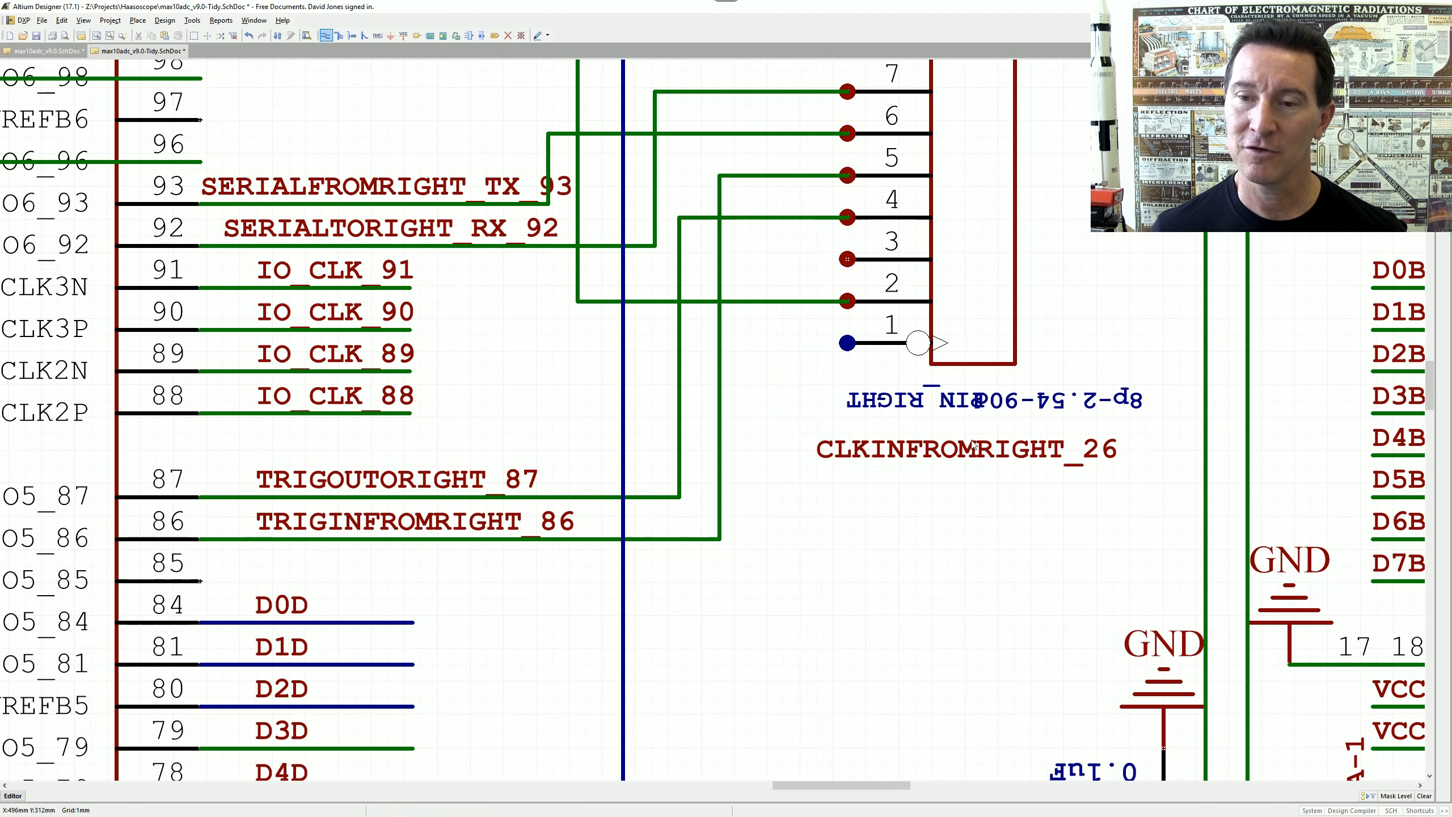
- Compare the tidied PIN_RIGHT connector wiring with the same area in the original max10adc_v9.0.SchDoc schematic
ctrl+scroll(886, 402, down, 3)
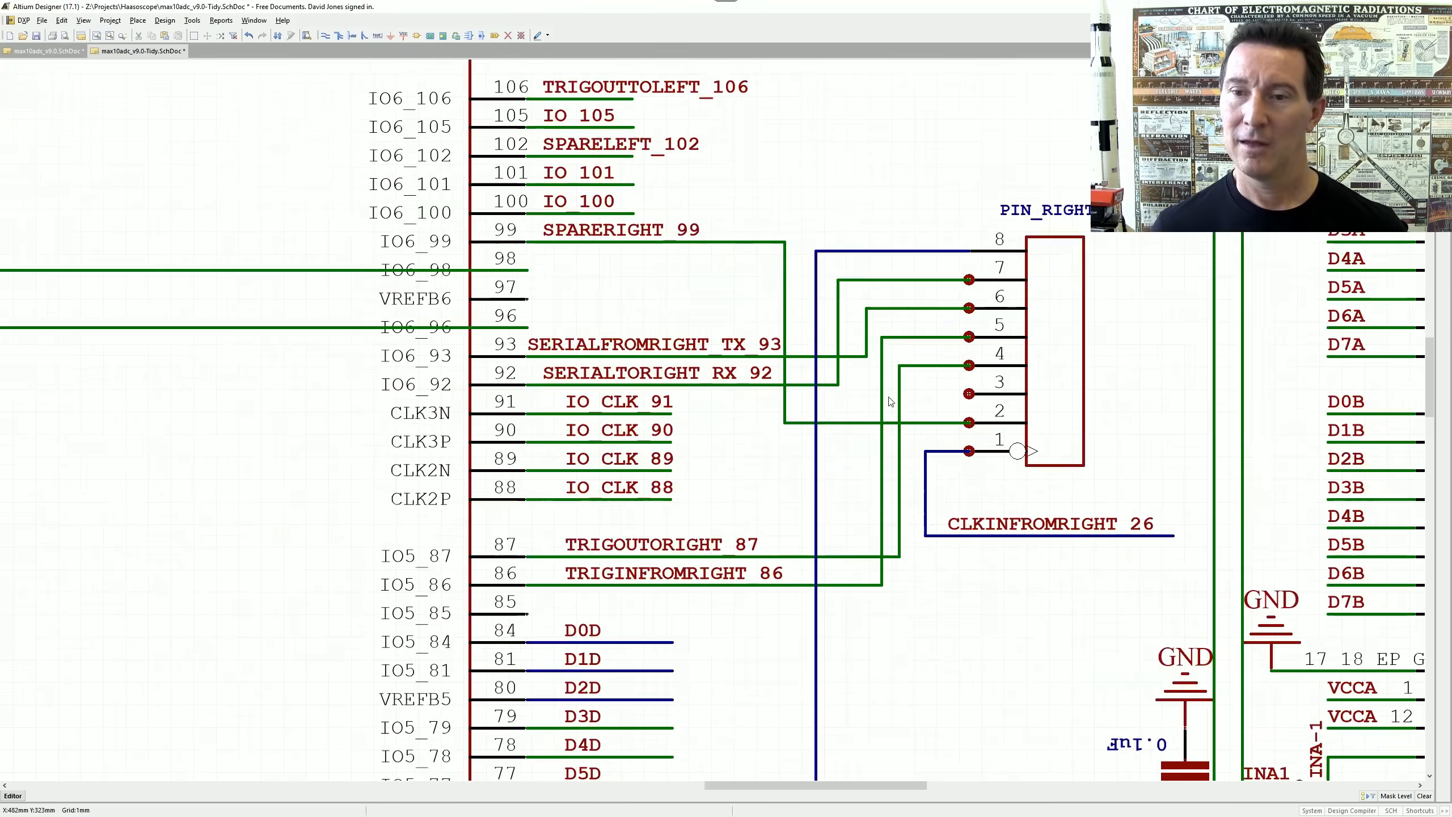
right_drag(932, 416, 776, 436)
ctrl+scroll(761, 444, up, 2)
ctrl+scroll(698, 424, down, 2)
ctrl+scroll(699, 424, down, 1)
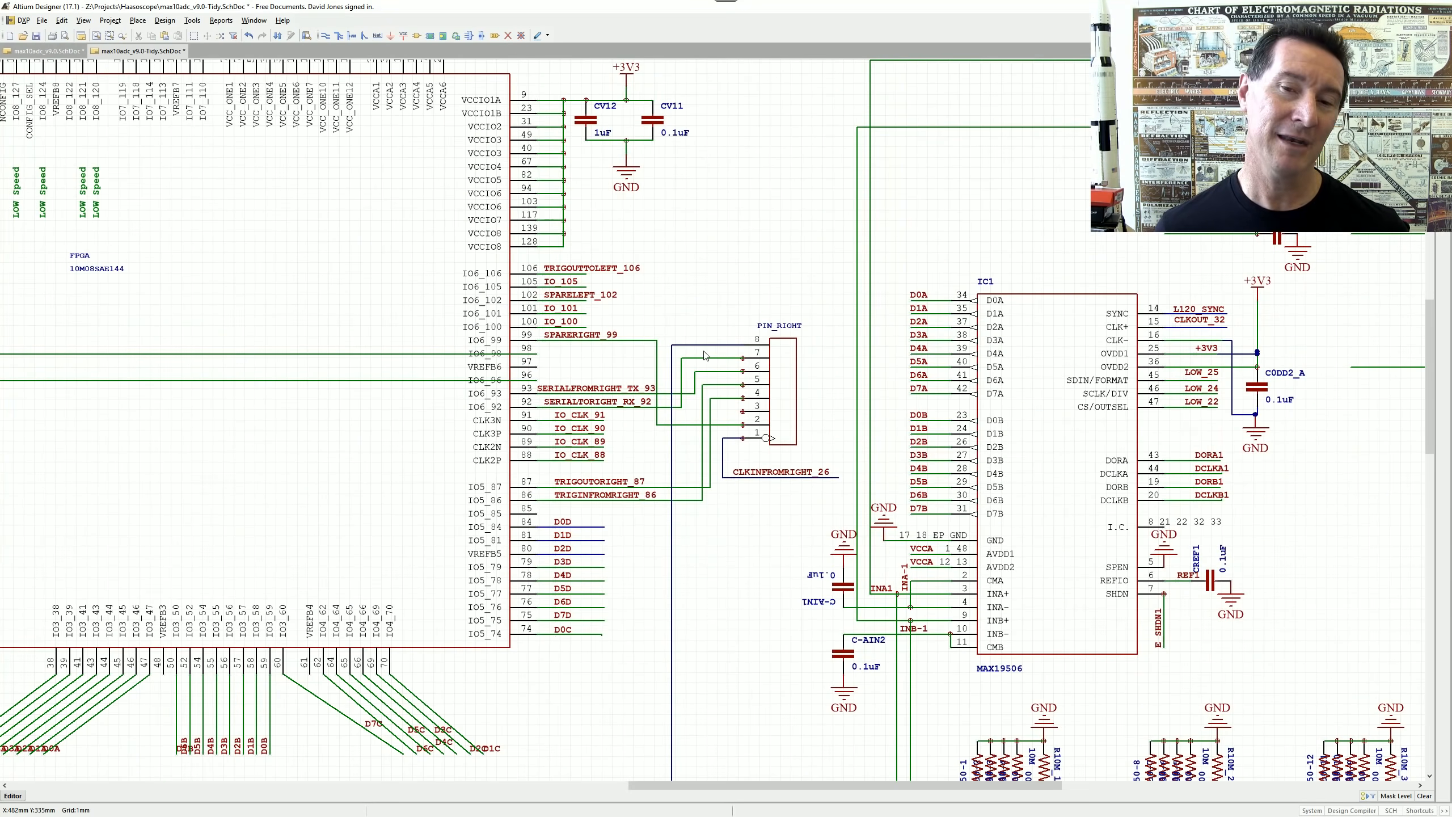
ctrl+scroll(705, 354, down, 2)
right_drag(748, 417, 668, 384)
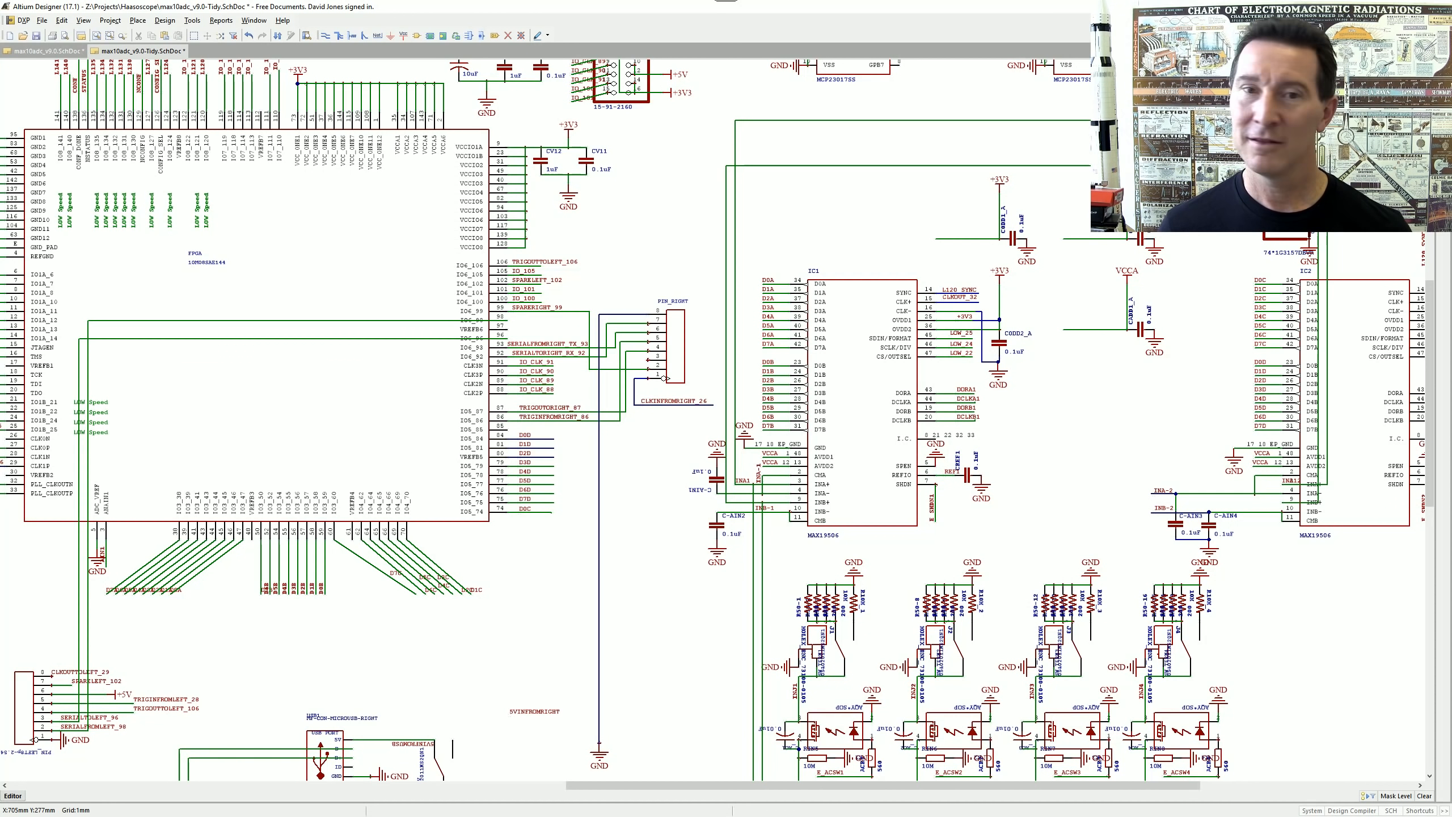
click(50, 51)
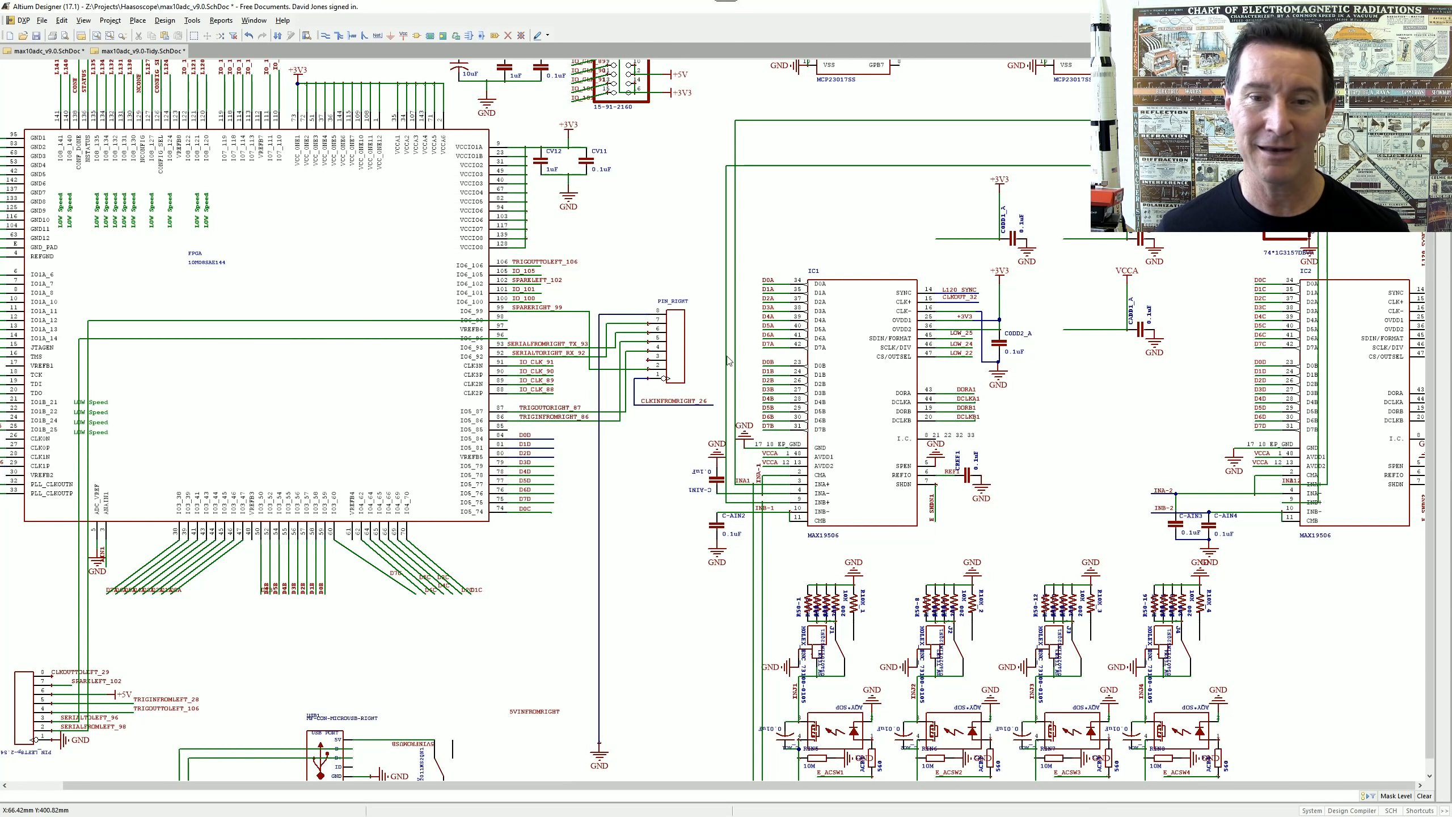
ctrl+scroll(554, 376, up, 5)
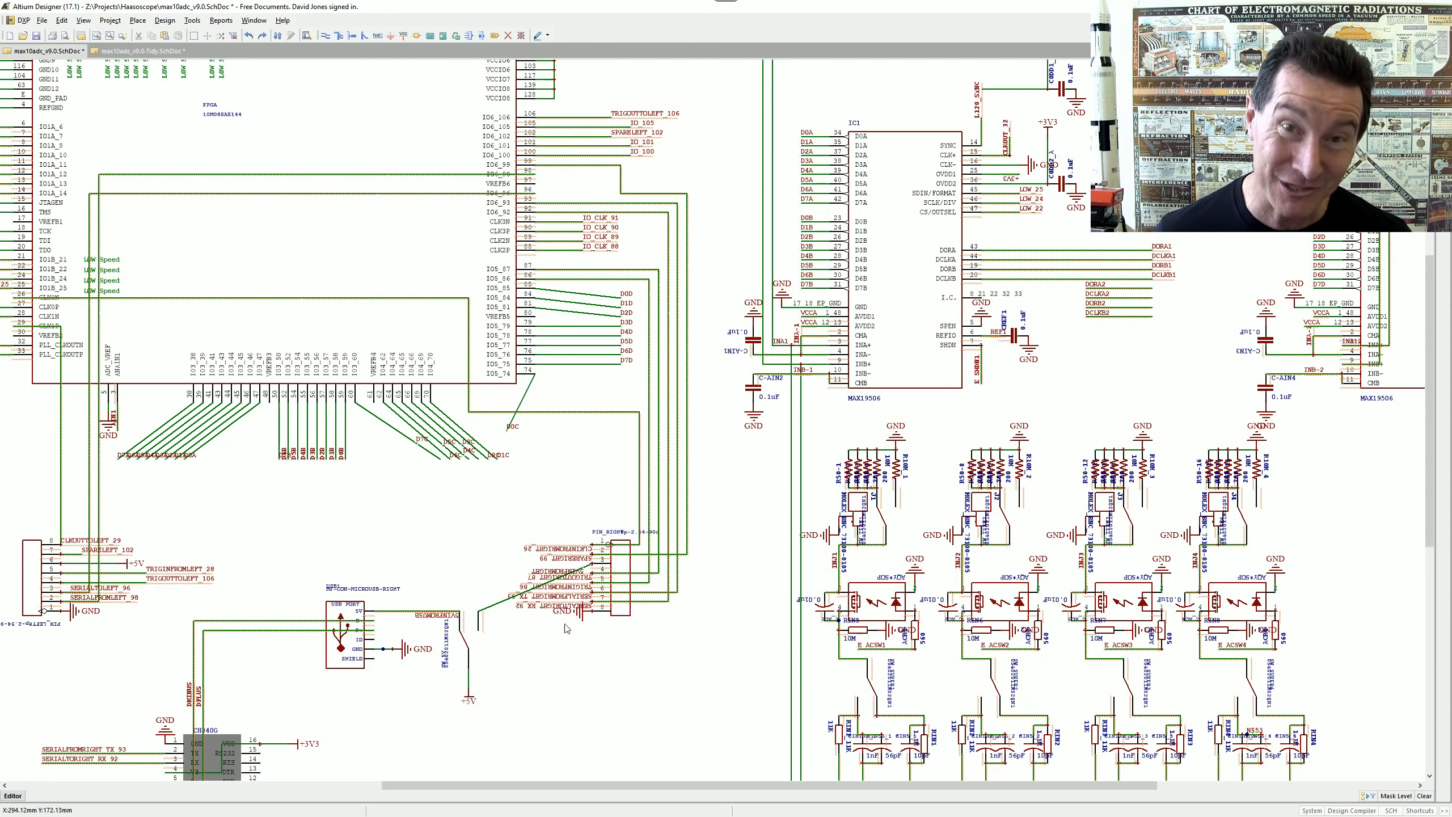
right_drag(686, 223, 754, 439)
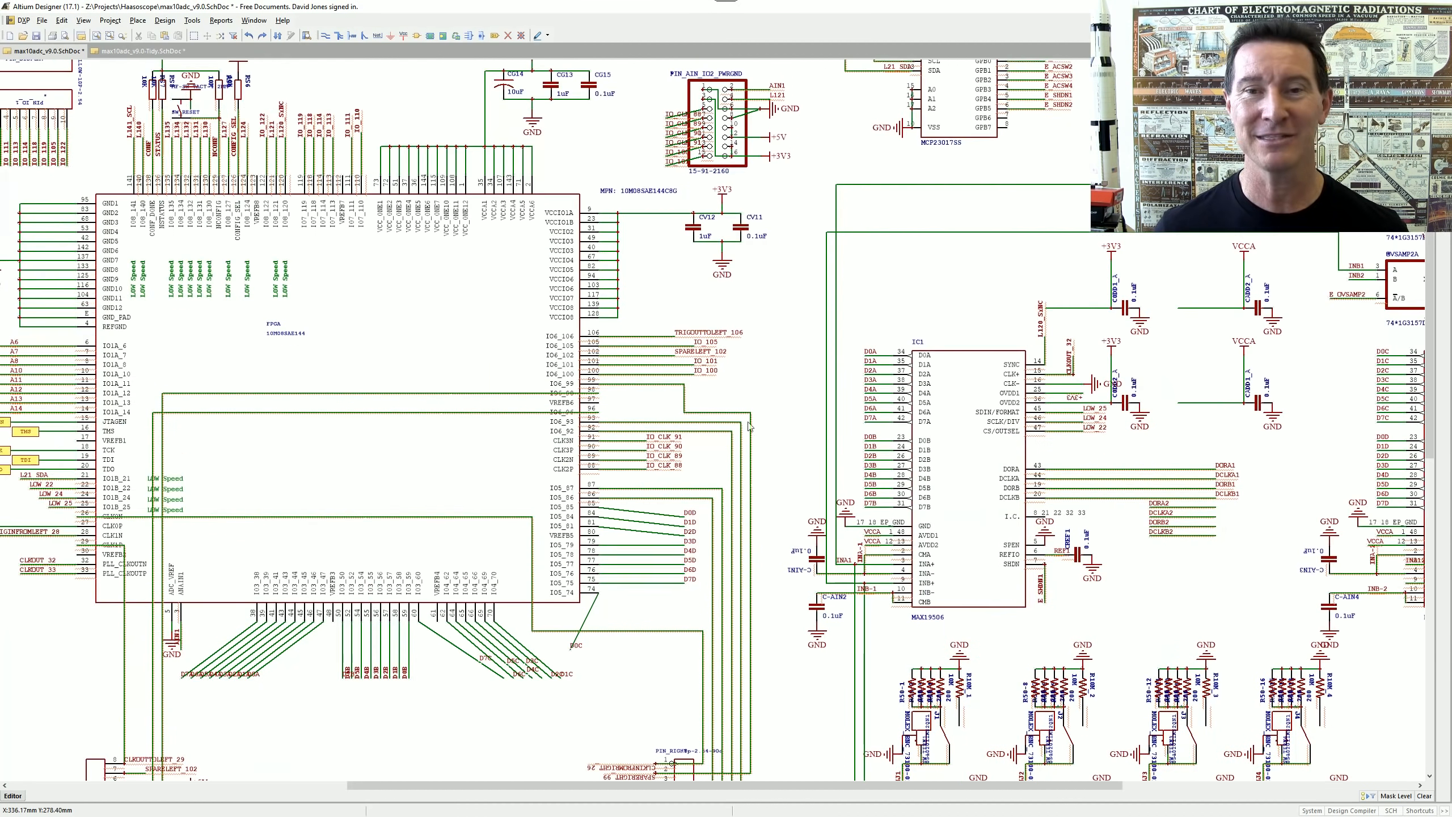
click(137, 53)
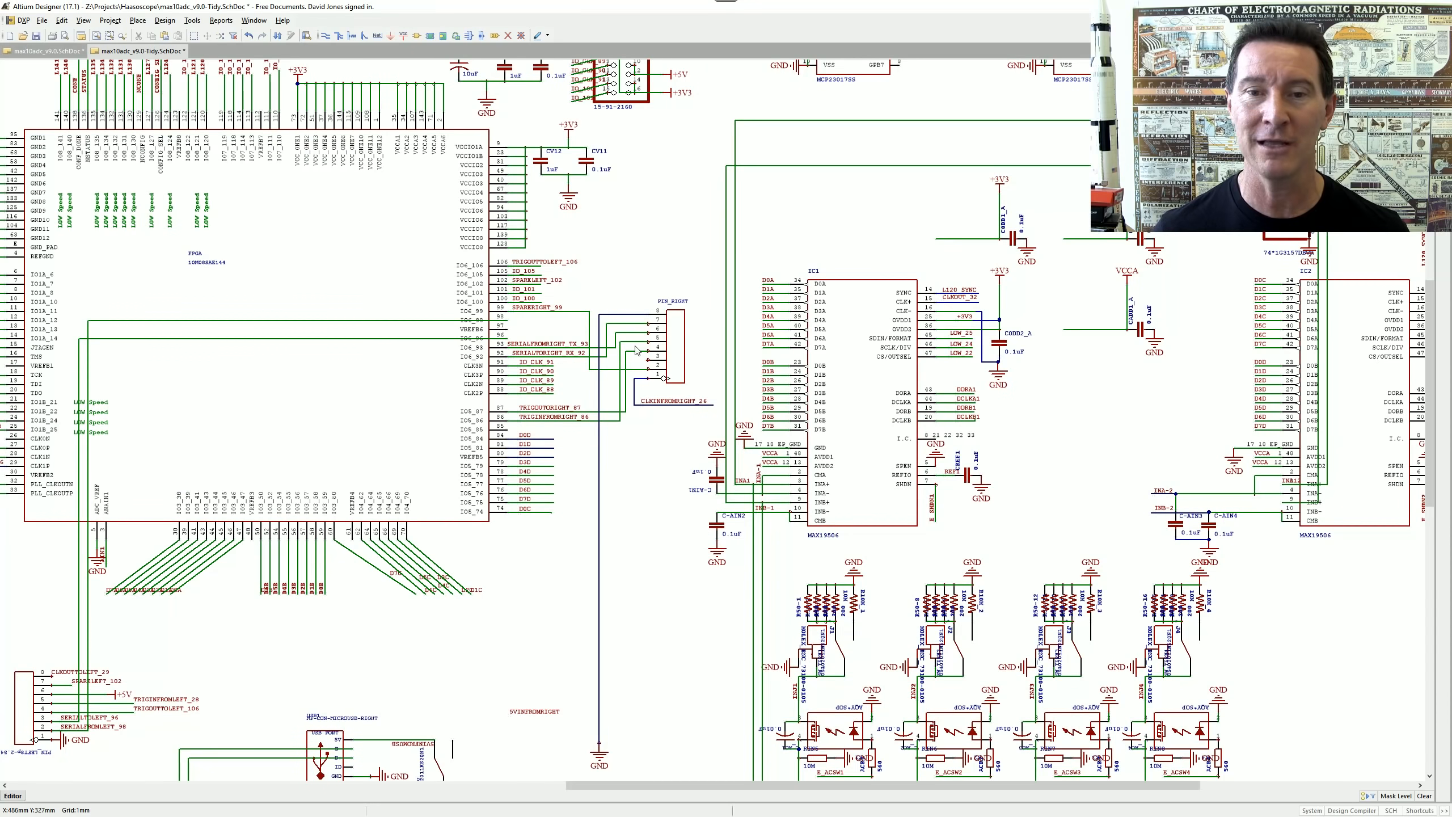
- Place the GND symbol of IOEXPAND_0X24_TOP pointing downwards, below and to the left of the VSS pin
ctrl+scroll(638, 350, up, 4)
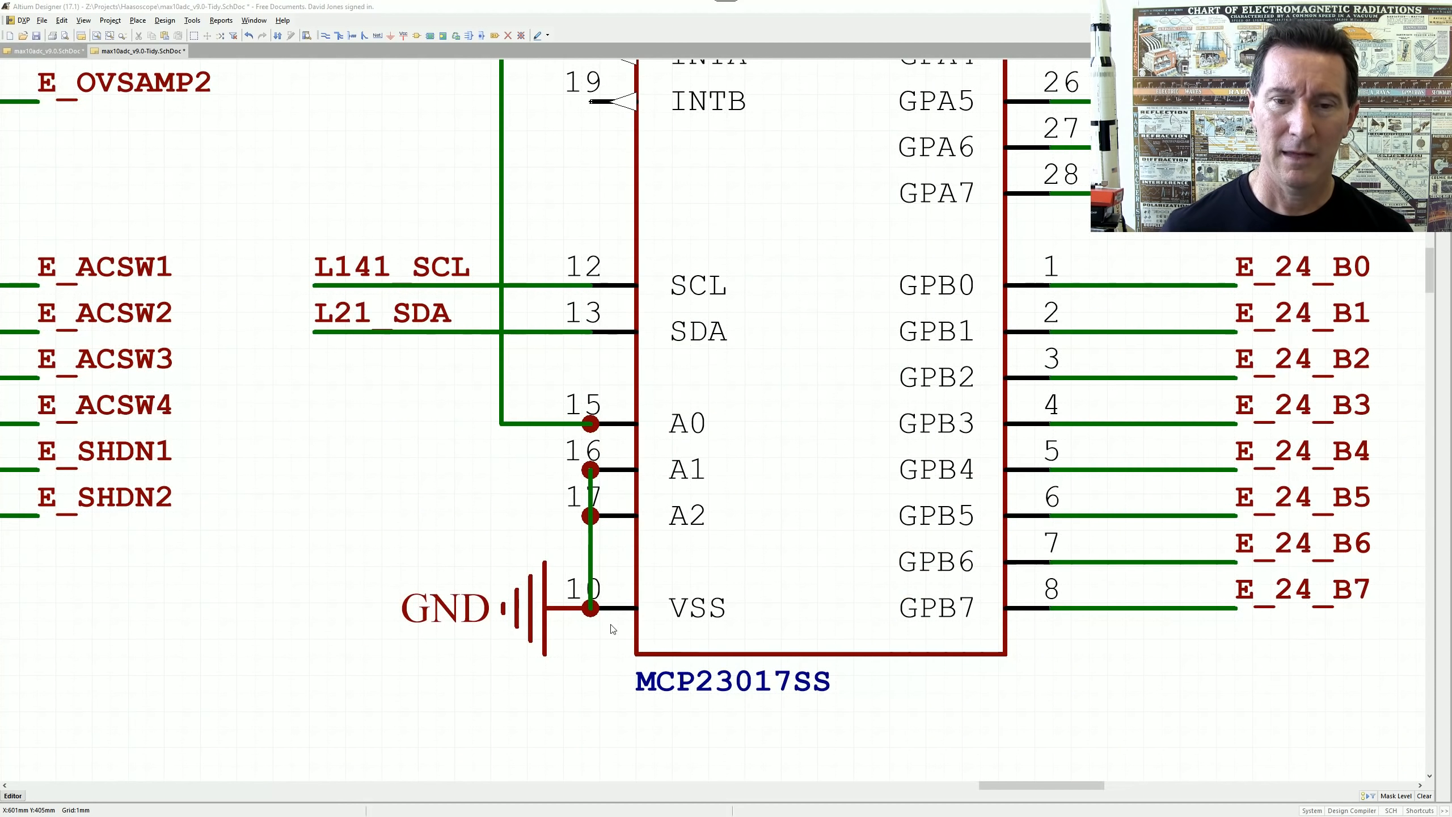
scroll(606, 529, down, 2)
drag(524, 498, 479, 543)
key(space)
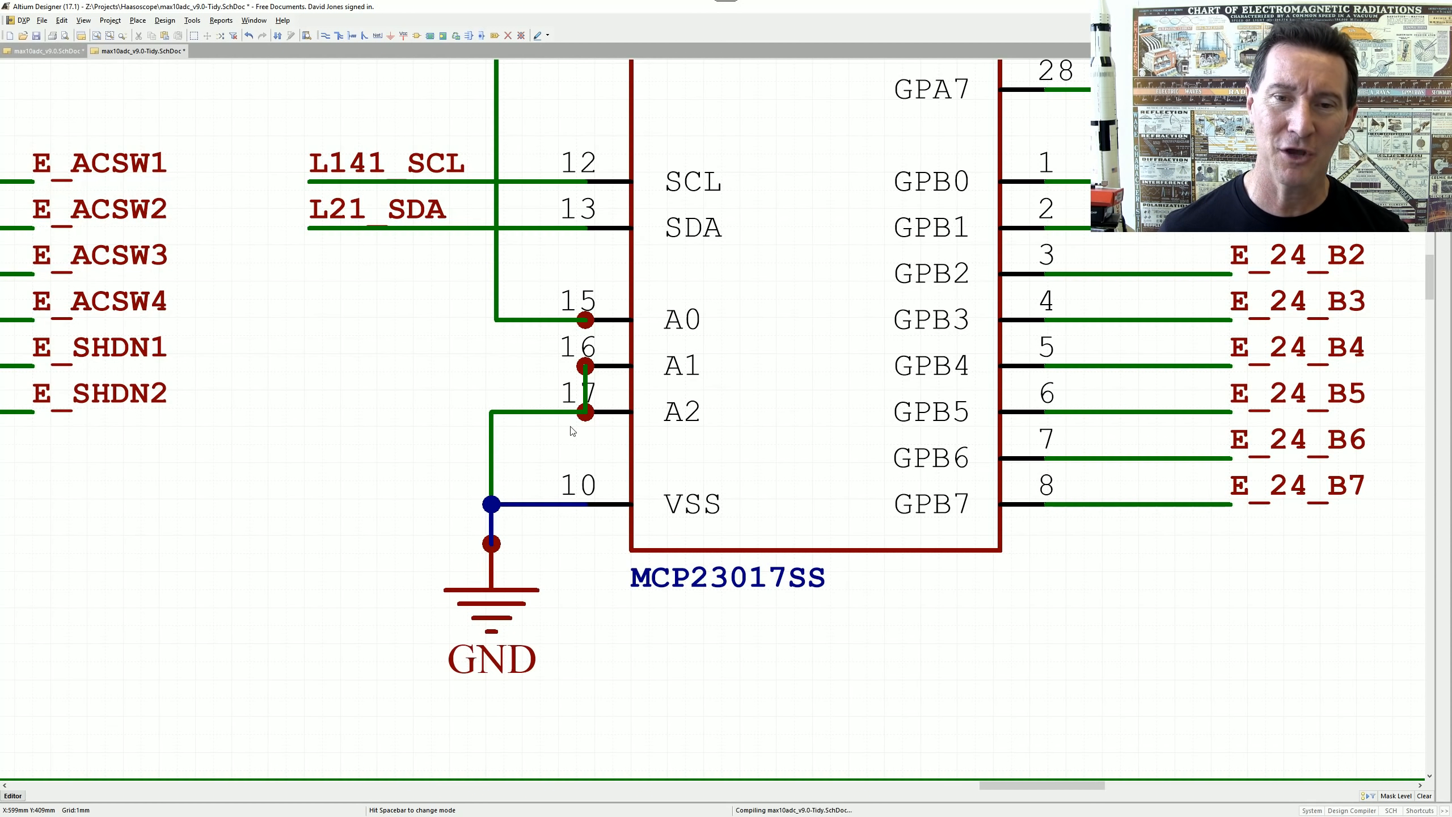
- Shift the vertical wire joining A1 and A2 left, in line with the GND symbol
click(586, 386)
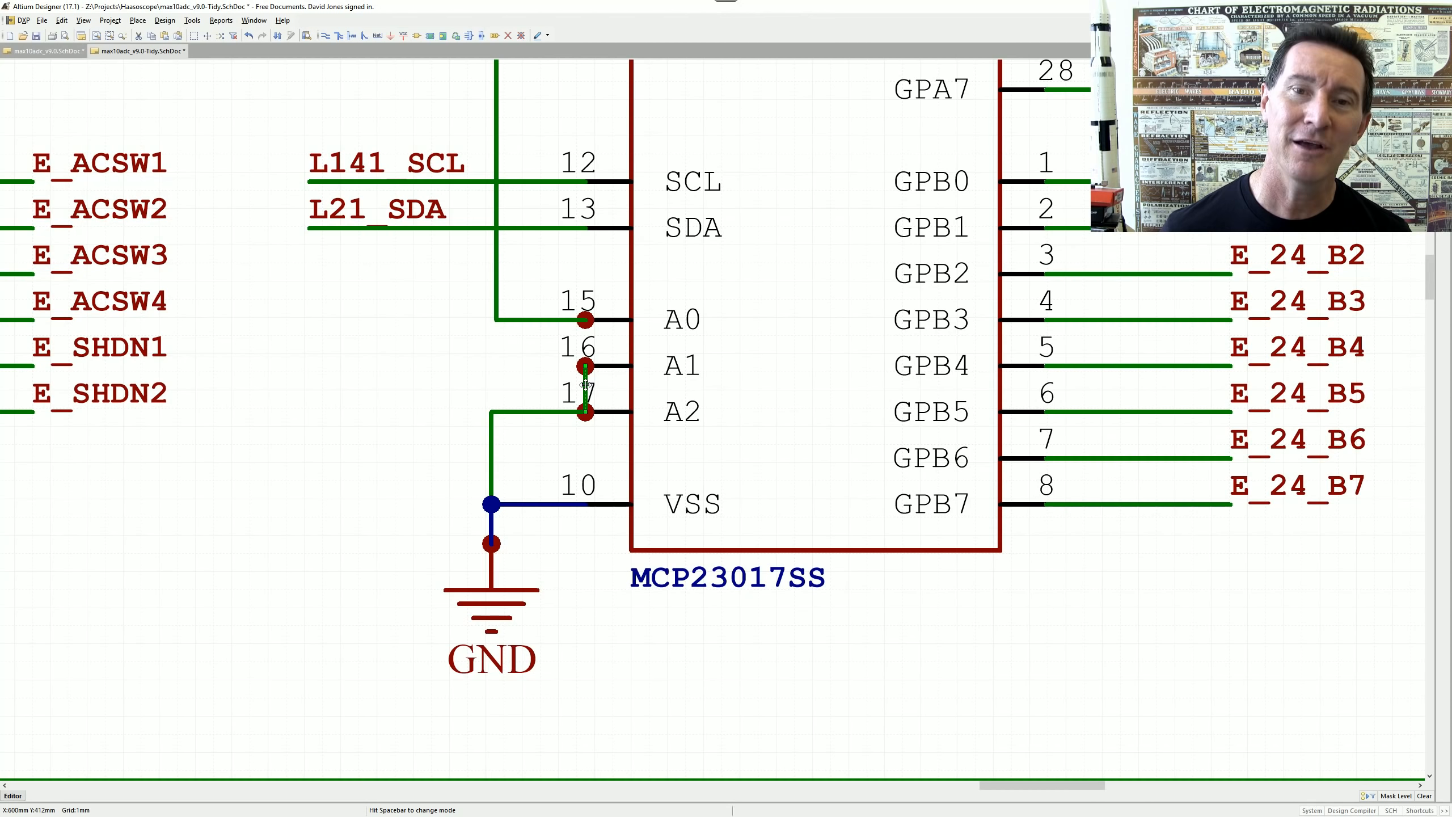
drag(585, 386, 490, 387)
key(Delete)
key(ctrl+z)
- Move the +3V3 symbol and its supply wire left of VDD and RESET on IOEXPAND_0X24_TOP, with the symbol upright
ctrl+scroll(367, 464, down, 3)
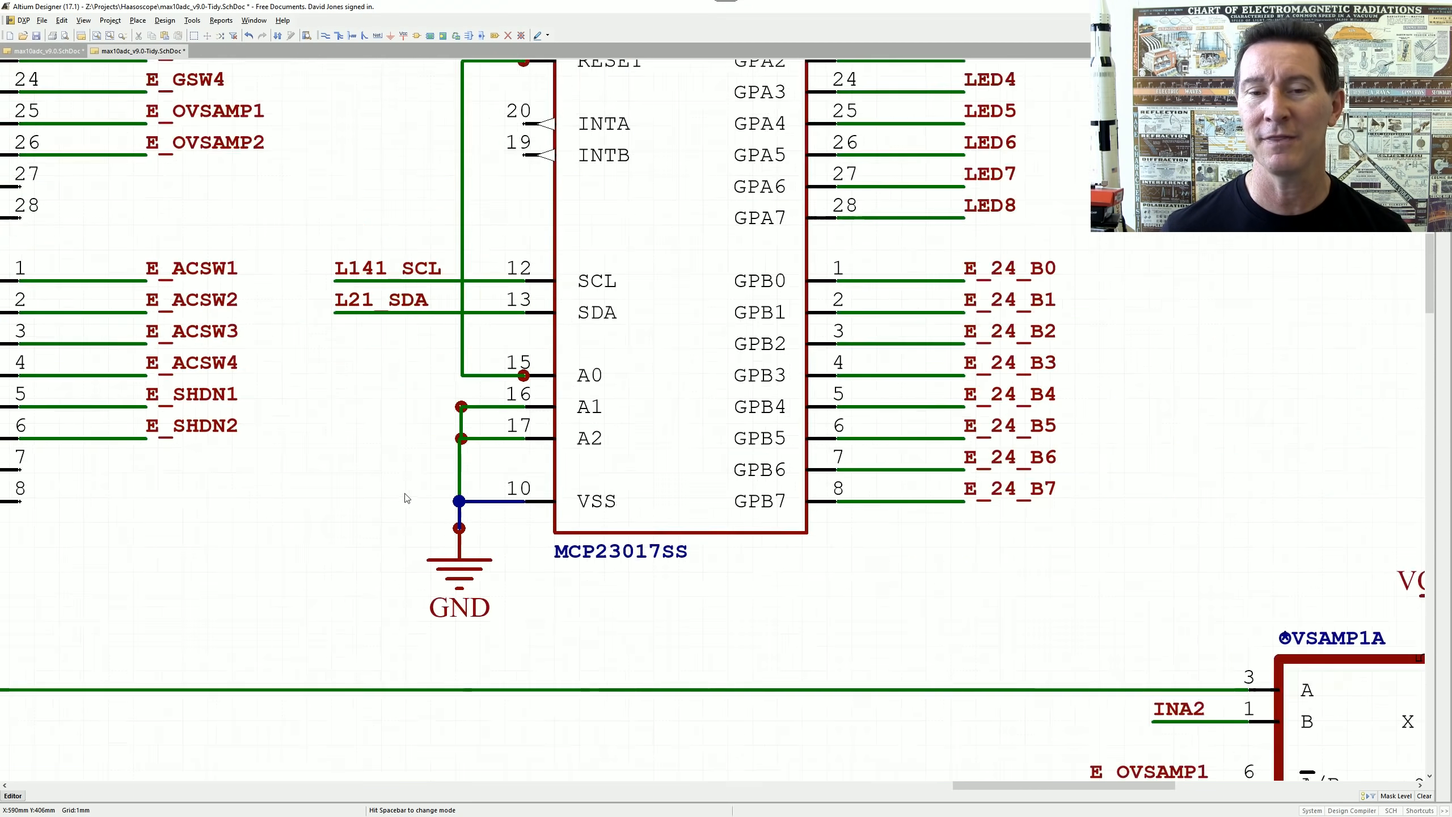
key(Page_Up)
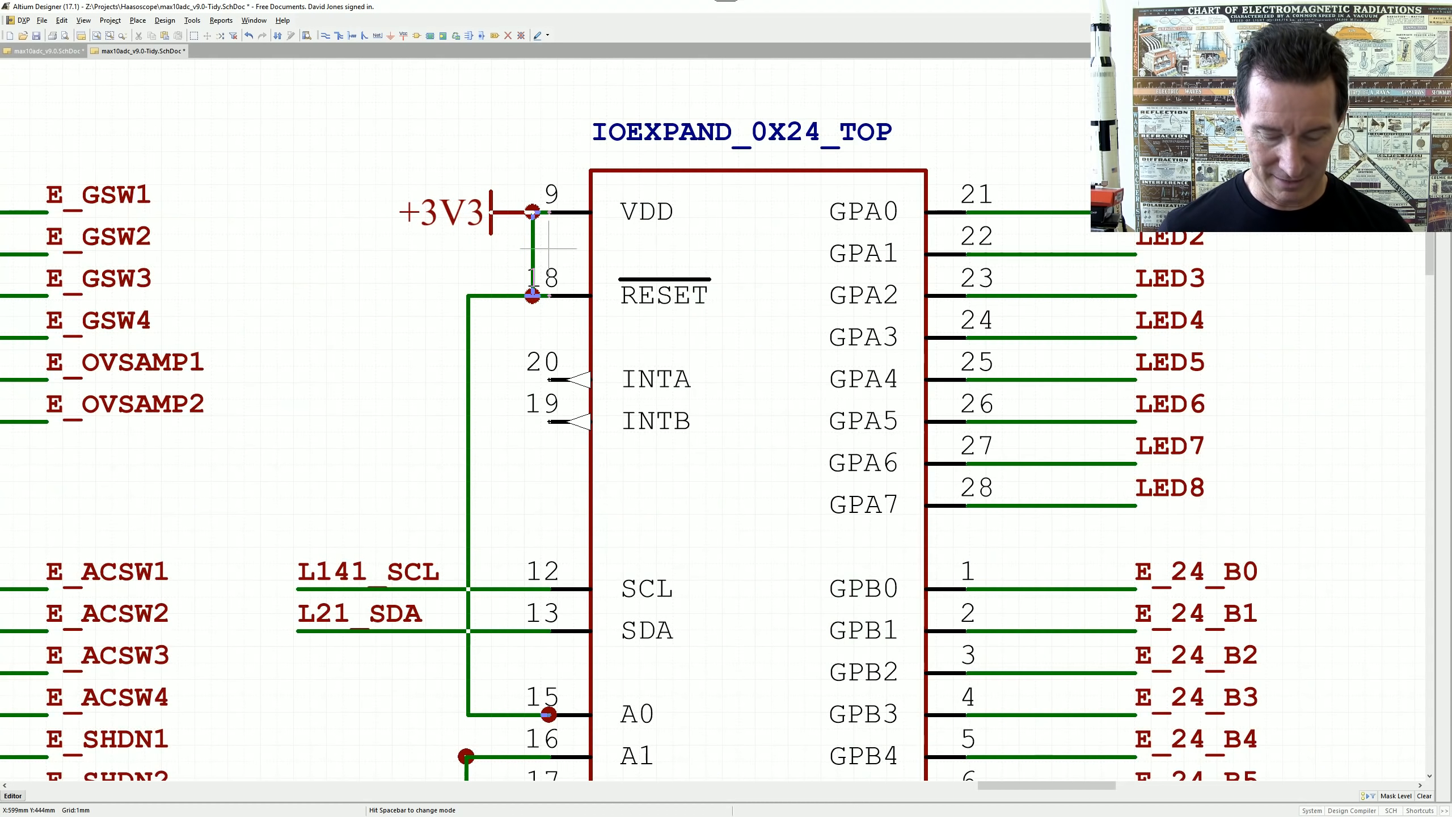
drag(549, 249, 463, 202)
key(space)
key(space)
key(space)
- Move all the GPA and GPB net labels of IOEXPAND_0X20_BOT left so they sit over their wires
ctrl+scroll(479, 206, down, 4)
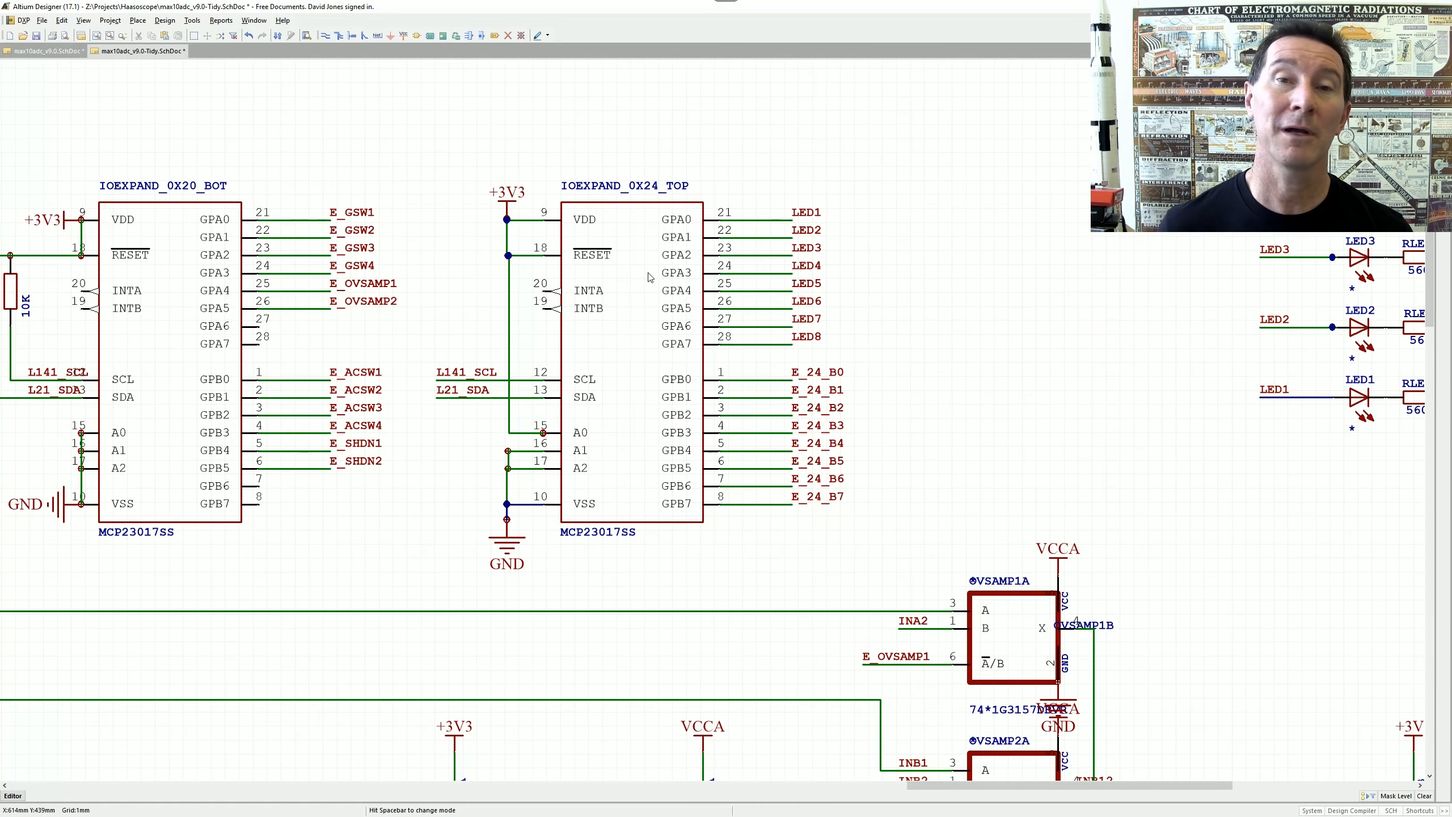
drag(703, 226, 818, 565)
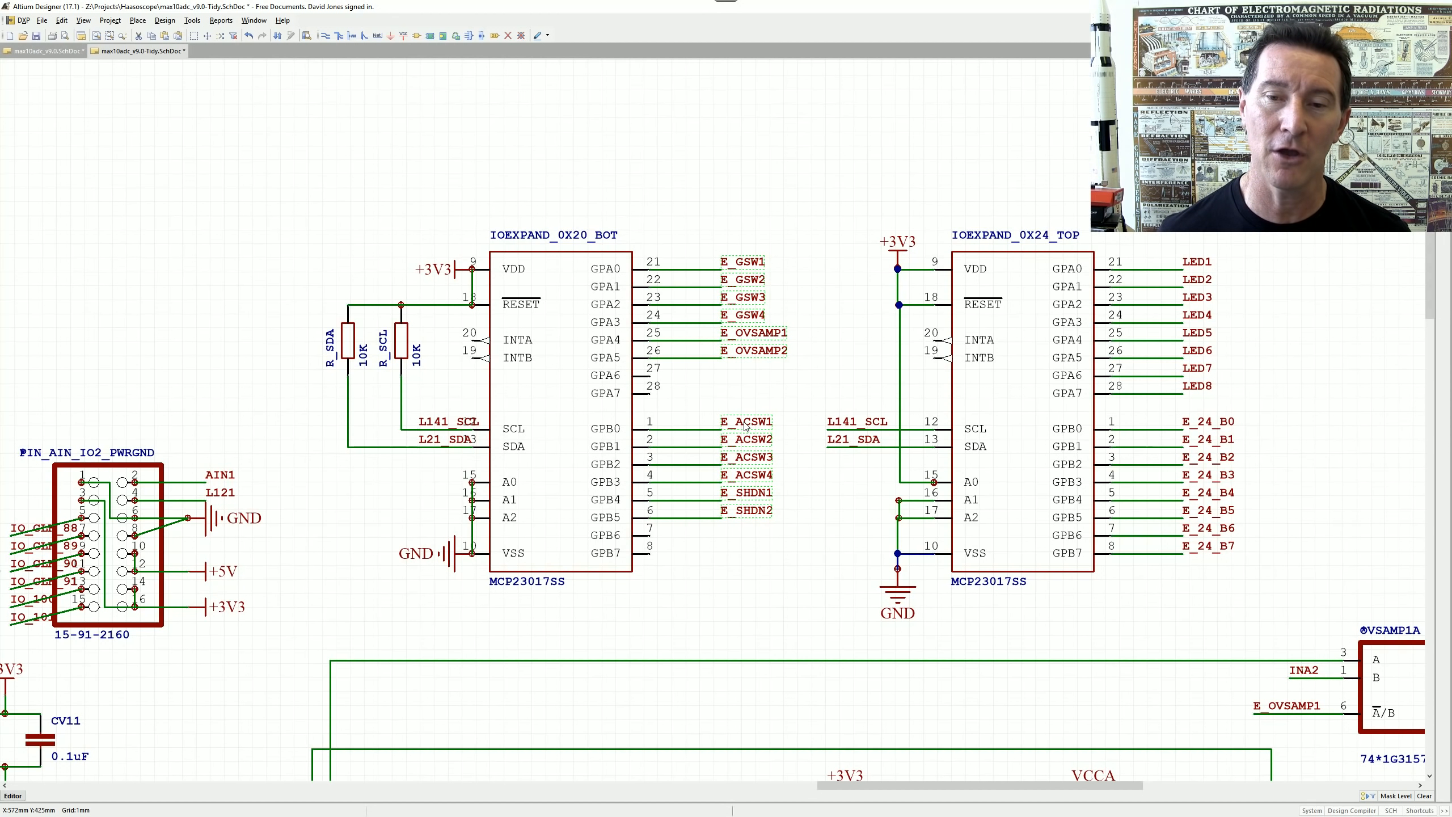
drag(745, 426, 673, 438)
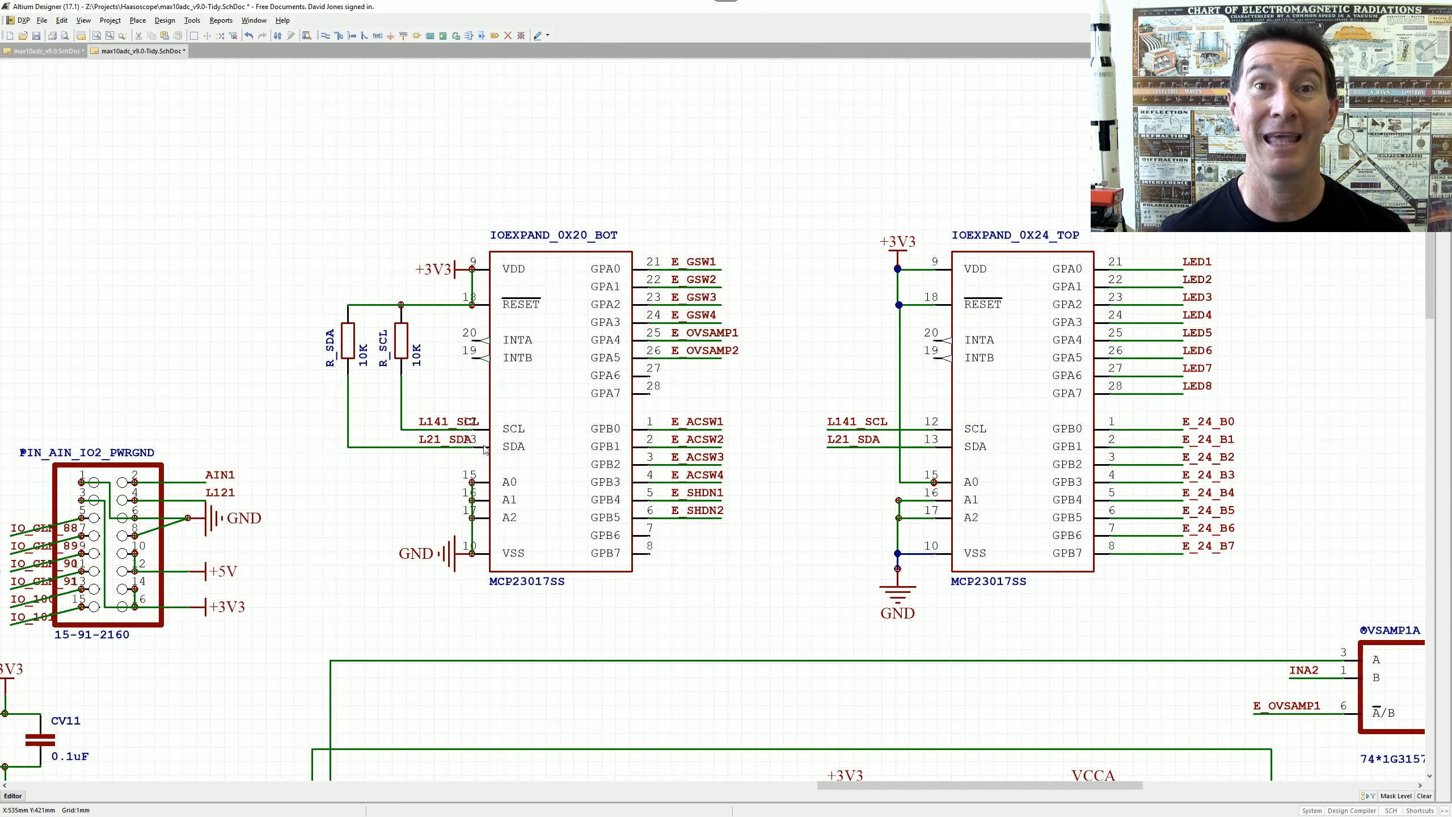
- Slide the L21_SDA and L141_SCL net labels of IOEXPAND_0X20_BOT left, away from pin numbers 13 and 12
ctrl+scroll(496, 436, down, 1)
ctrl+scroll(735, 378, up, 4)
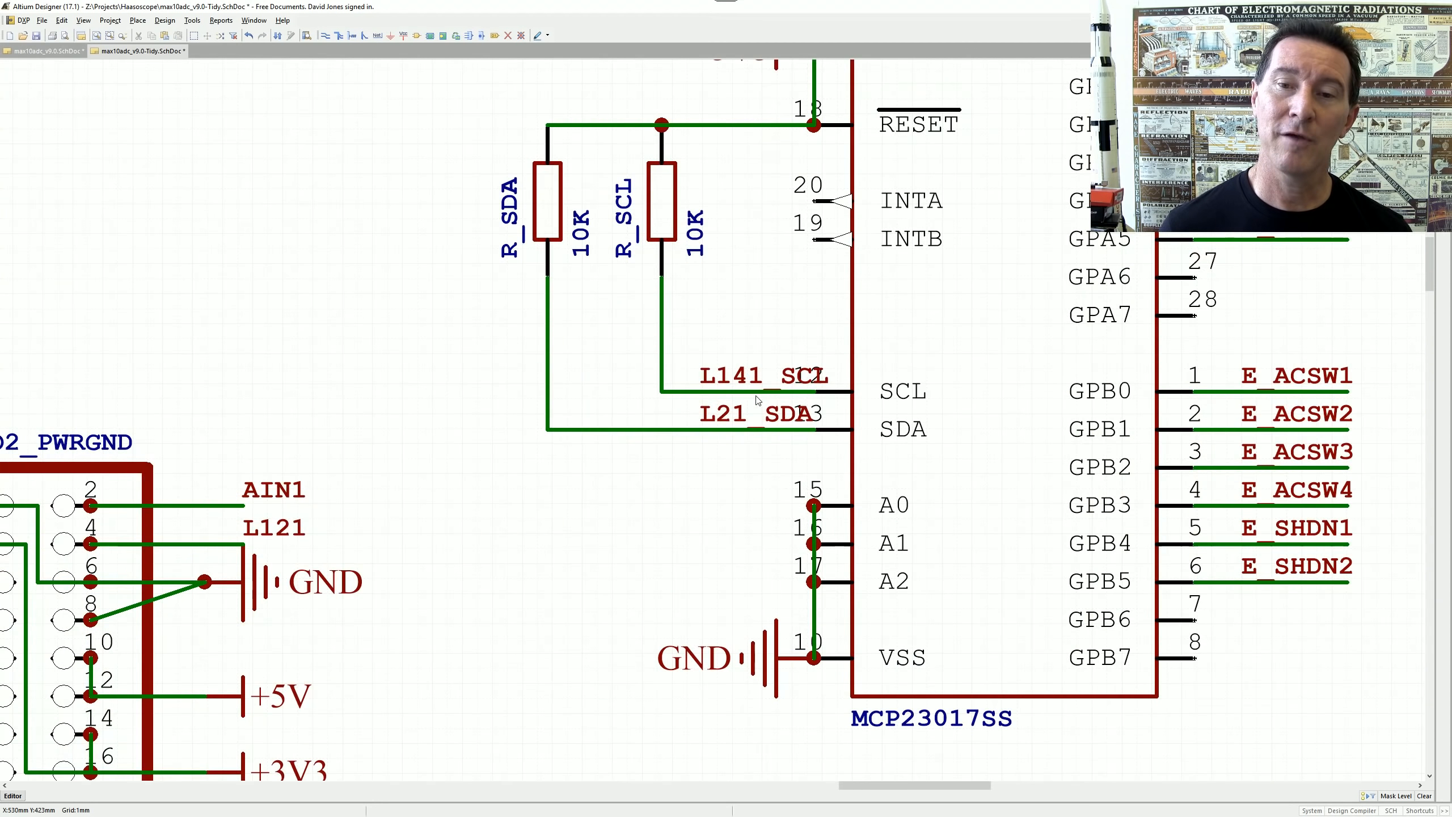
drag(714, 417, 624, 433)
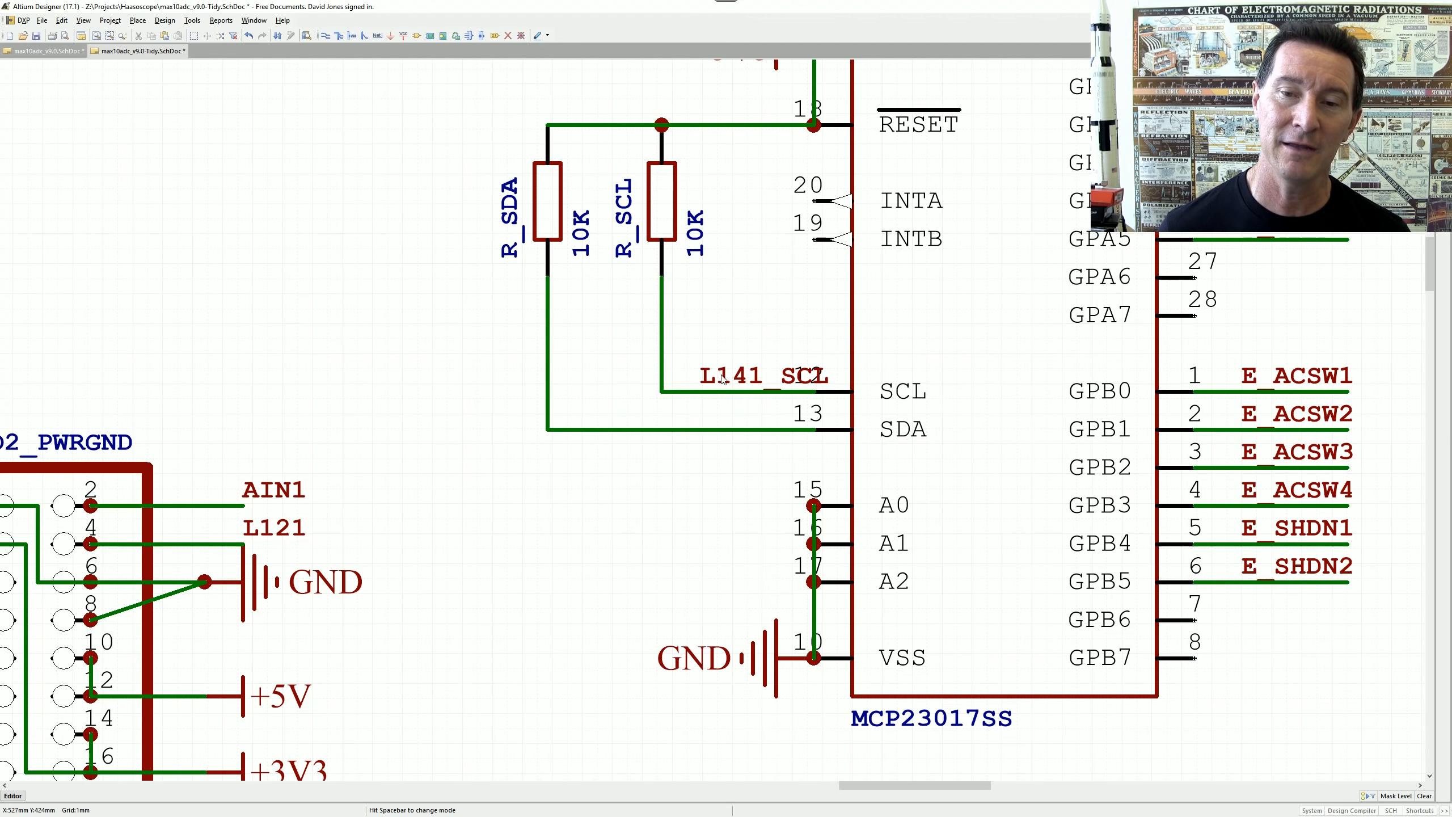
drag(715, 381, 675, 396)
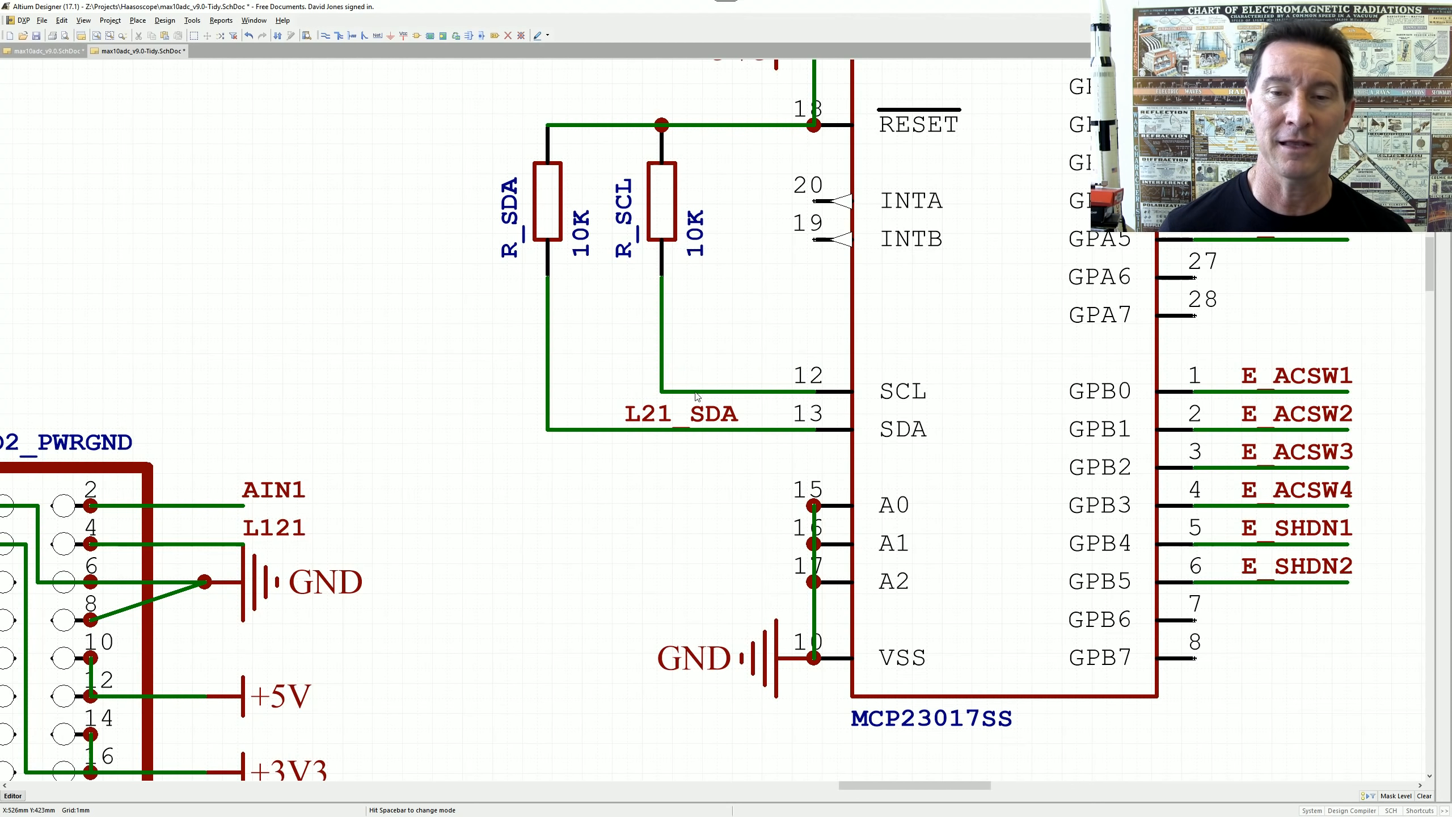
- Extend the SDA and SCL wires left past the pull-up resistors and move the L21_SDA and L141_SCL labels onto the extensions
click(325, 36)
click(548, 430)
click(382, 440)
right_click(382, 440)
click(664, 392)
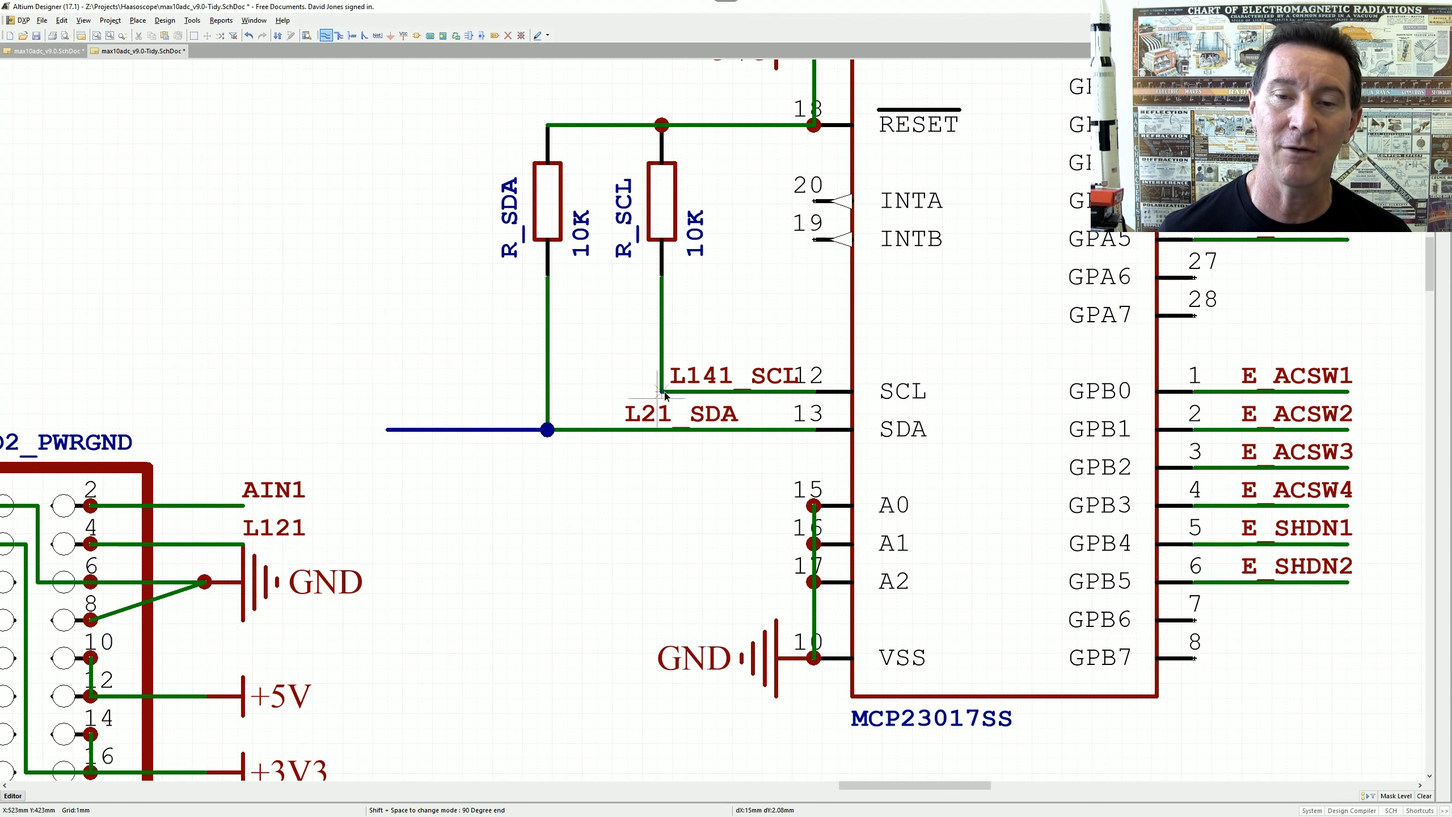
click(388, 394)
right_click(387, 394)
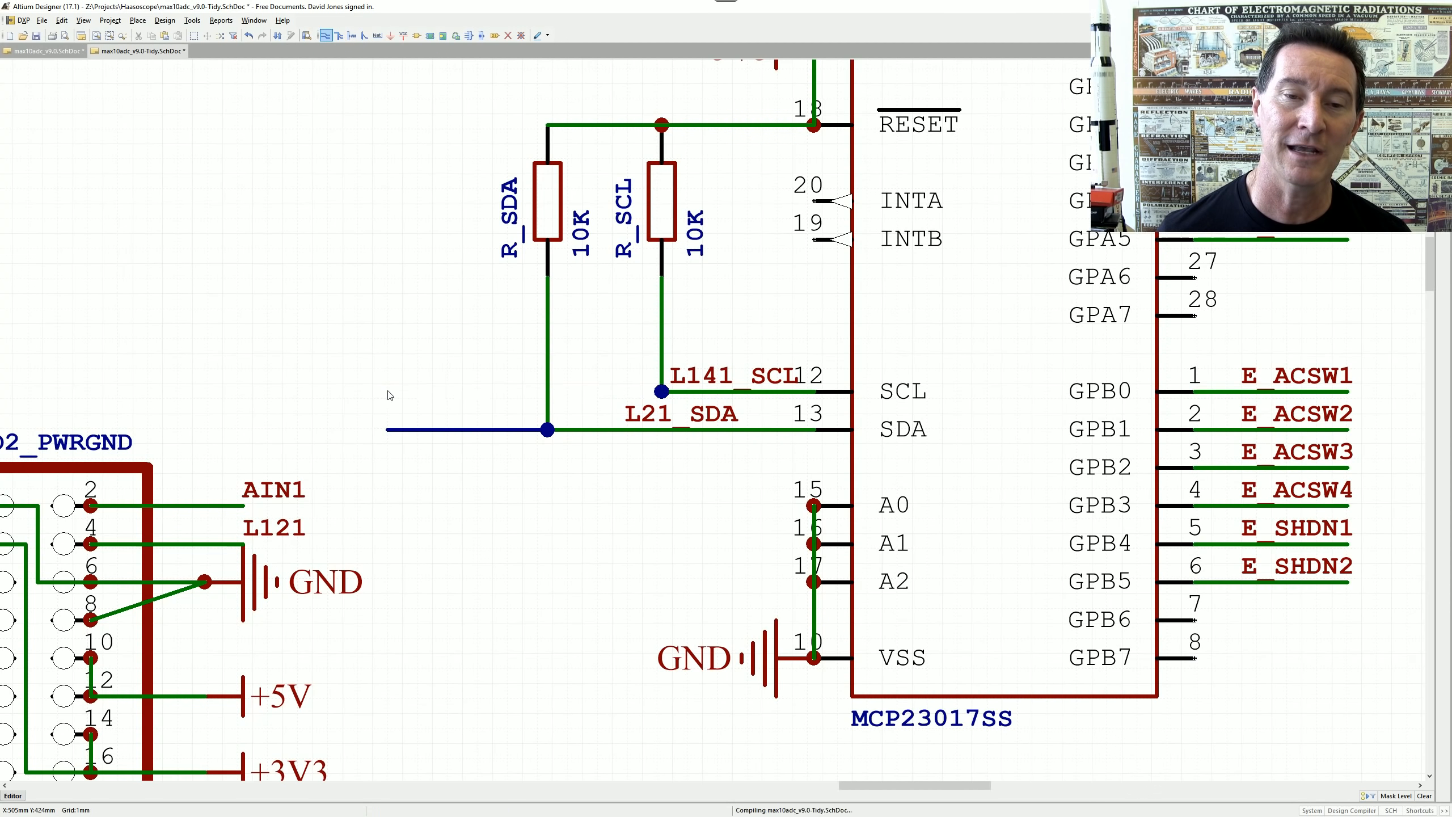
drag(669, 394, 408, 401)
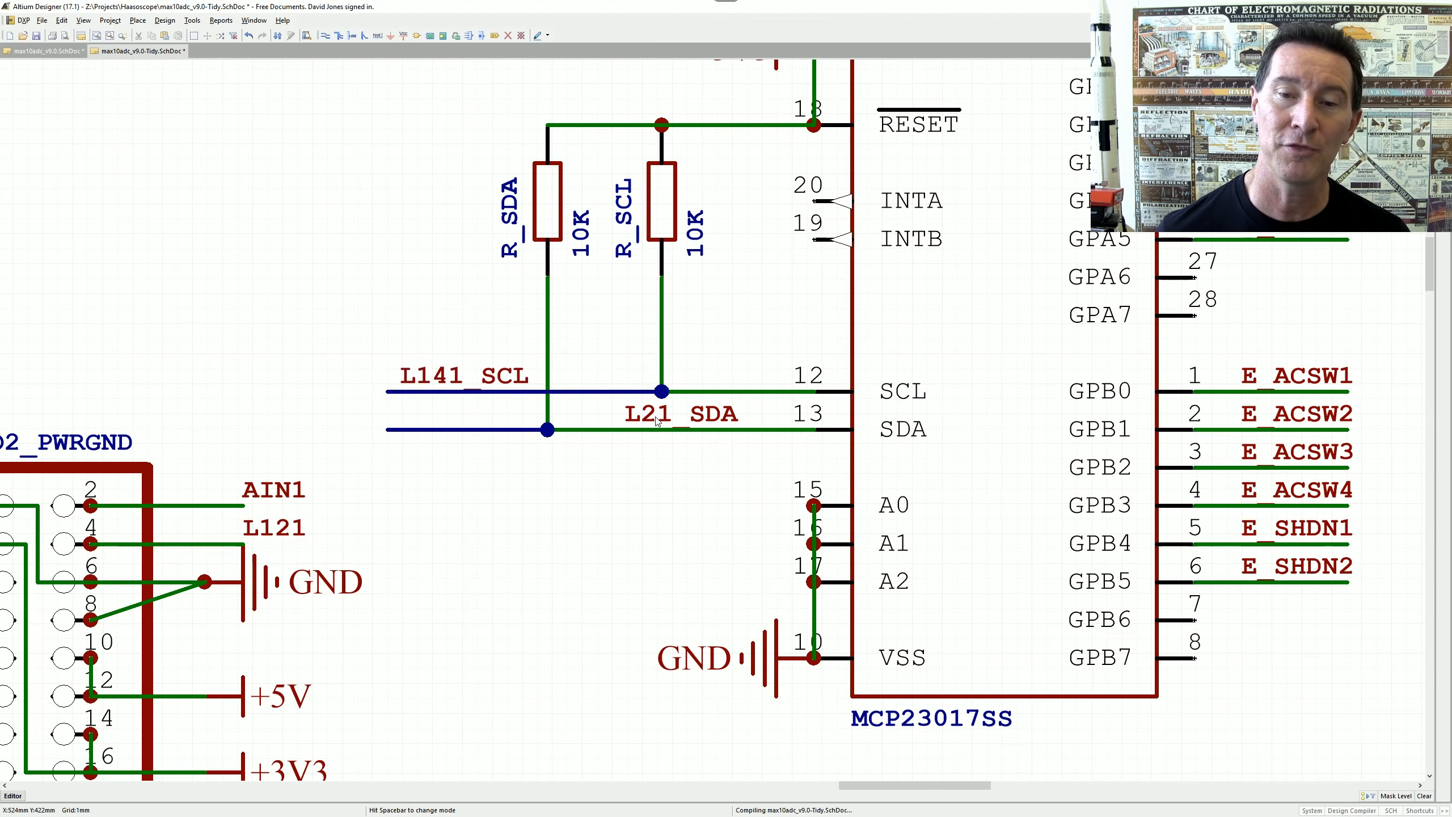
drag(657, 414, 398, 423)
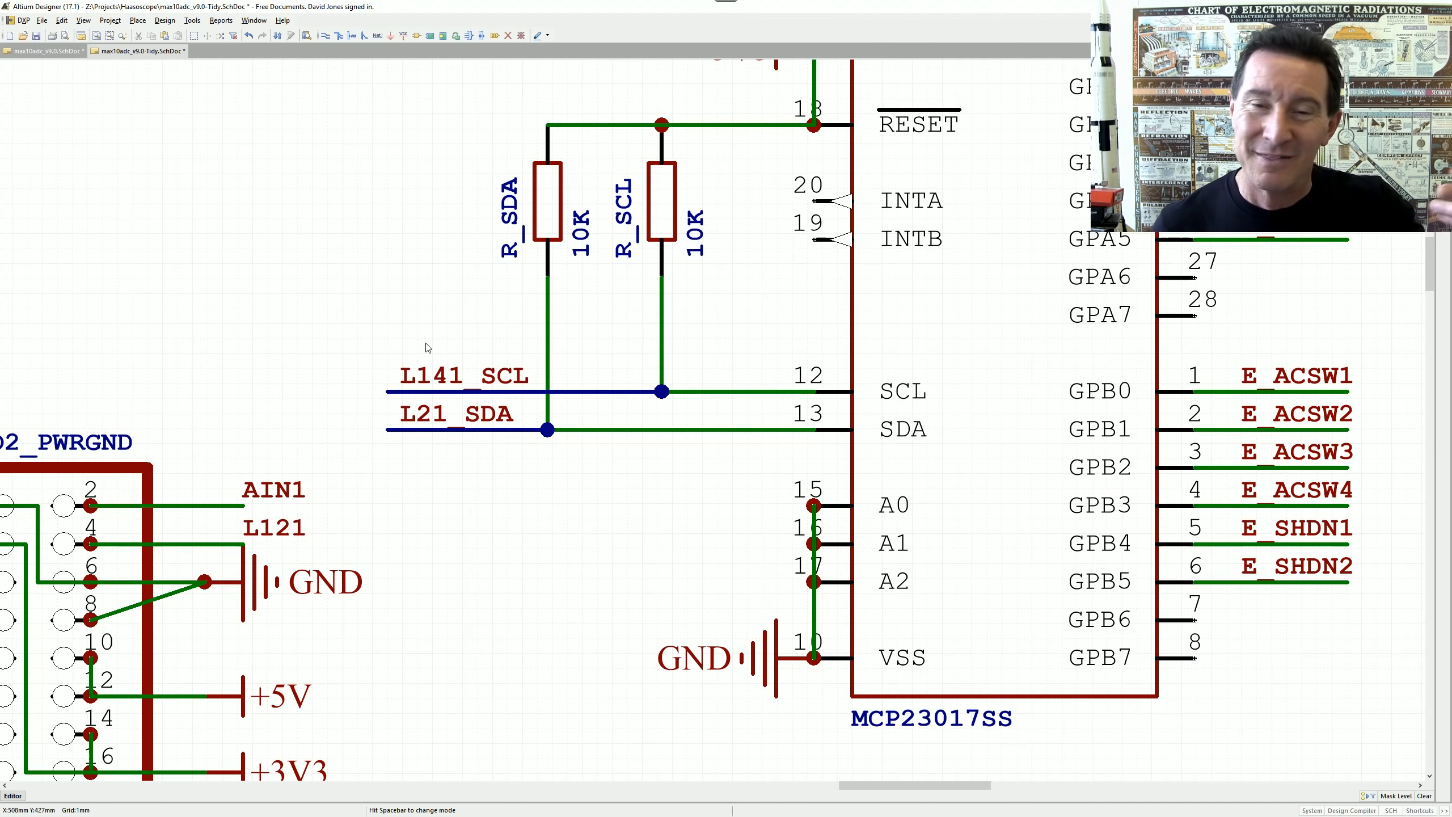
- Rotate the R_SCL designator and its 10K value to horizontal and stack them to the right of the resistor
ctrl+scroll(641, 346, down, 3)
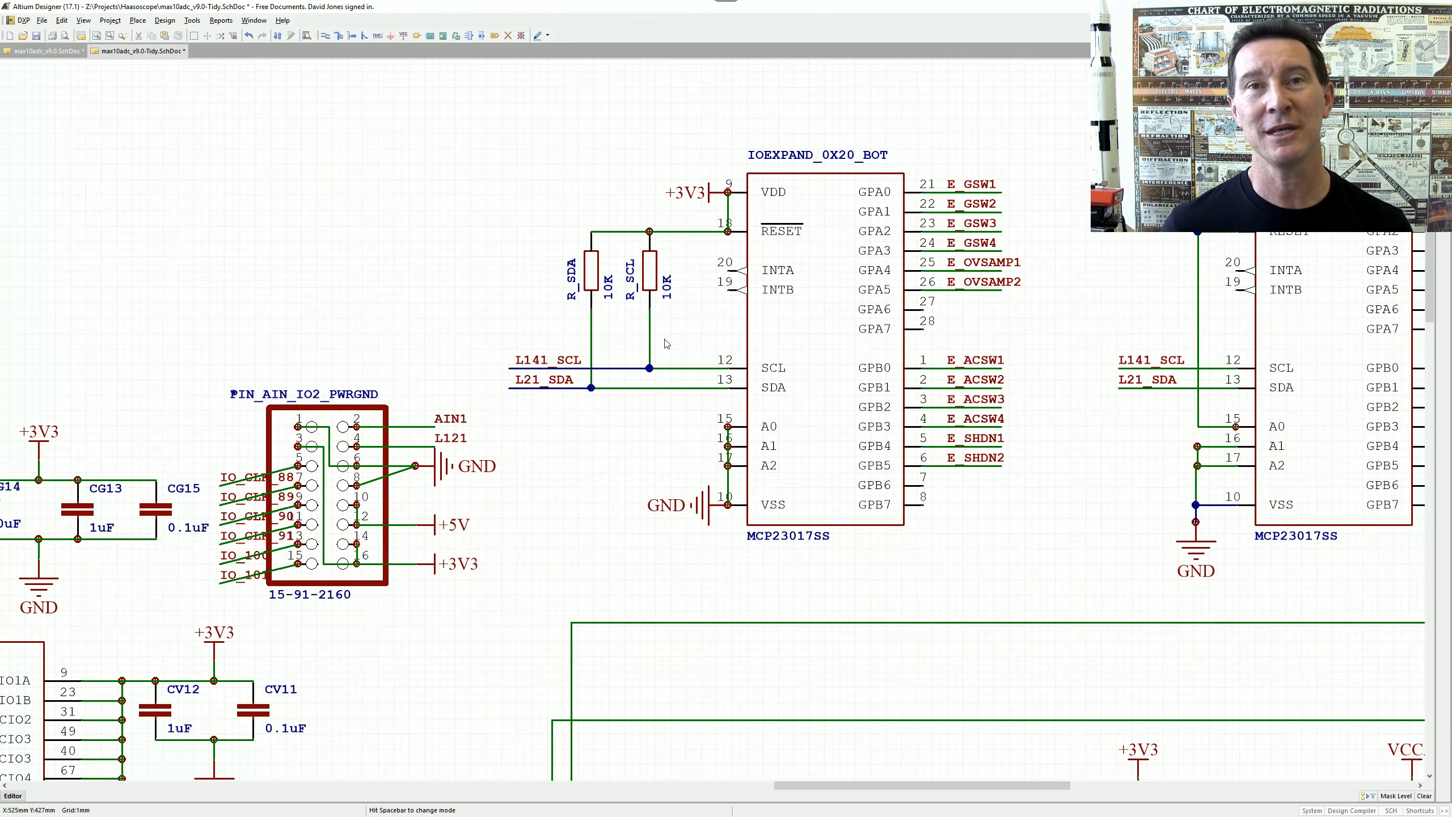
ctrl+scroll(666, 344, up, 3)
drag(735, 342, 754, 343)
key(space)
key(space)
key(space)
drag(634, 324, 764, 309)
key(space)
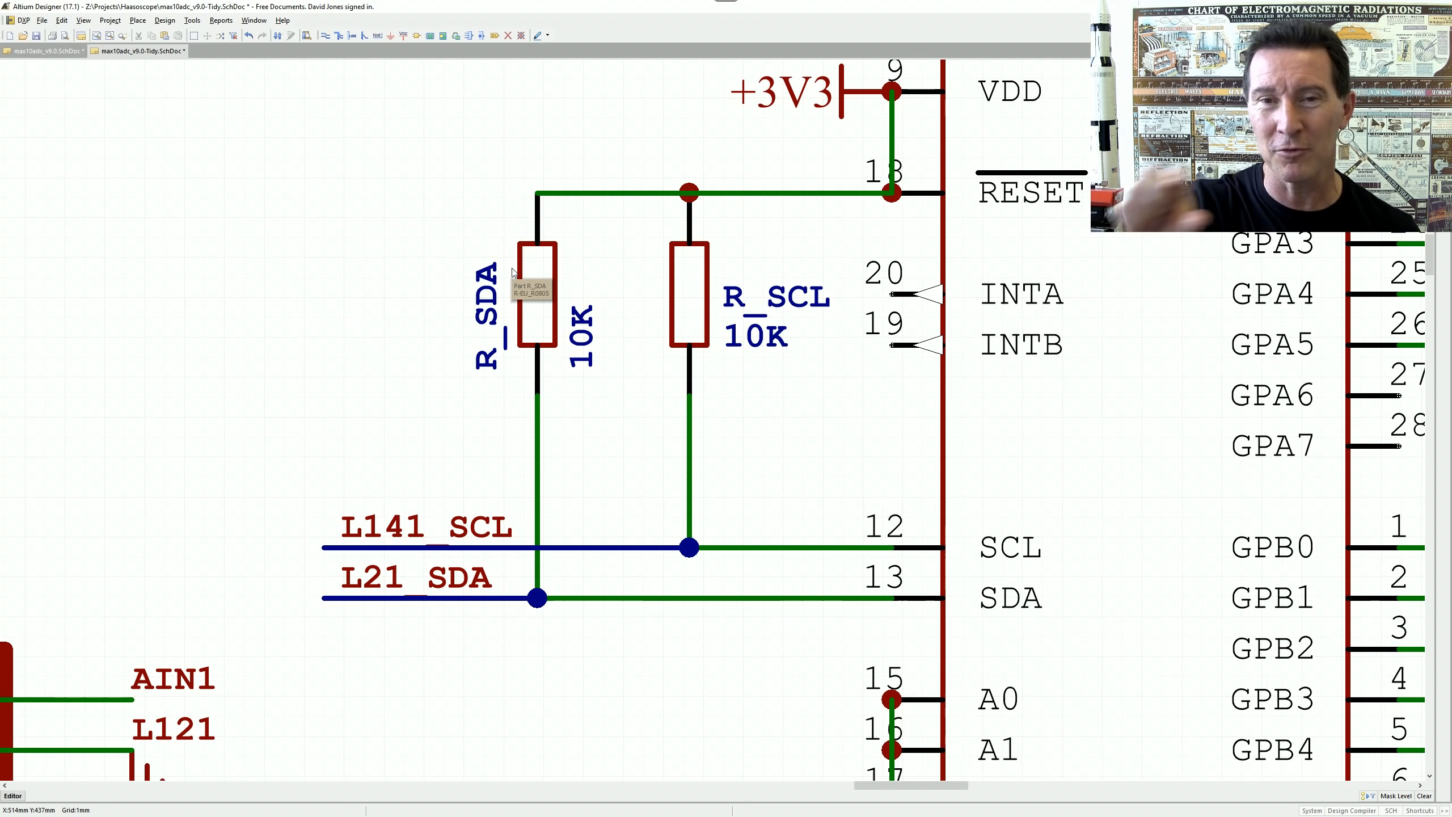
- Rotate the R_SDA designator and its 10K value to horizontal and stack them to the right of that resistor
drag(584, 338, 519, 406)
drag(498, 305, 518, 166)
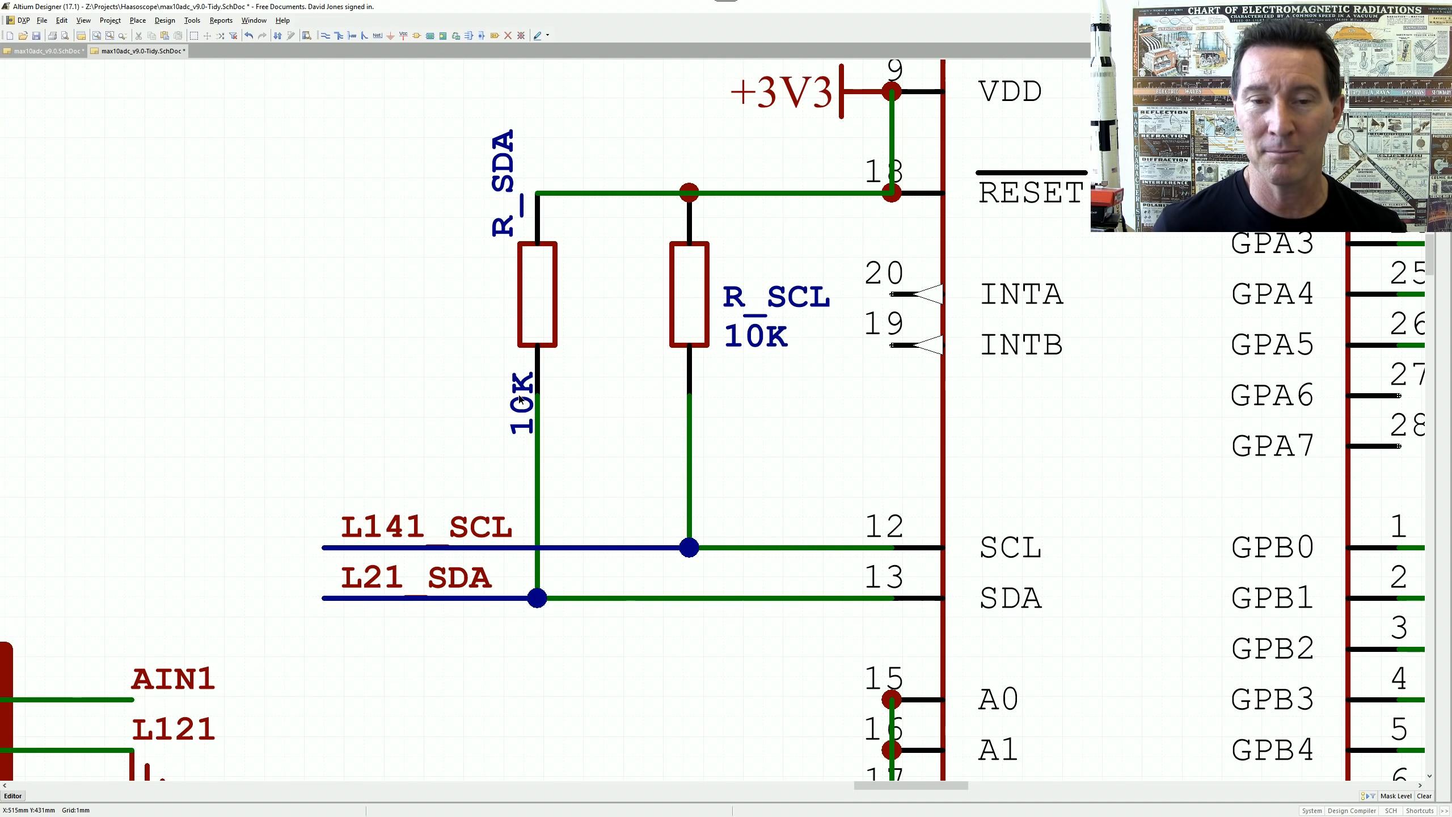
drag(503, 189, 575, 314)
key(space)
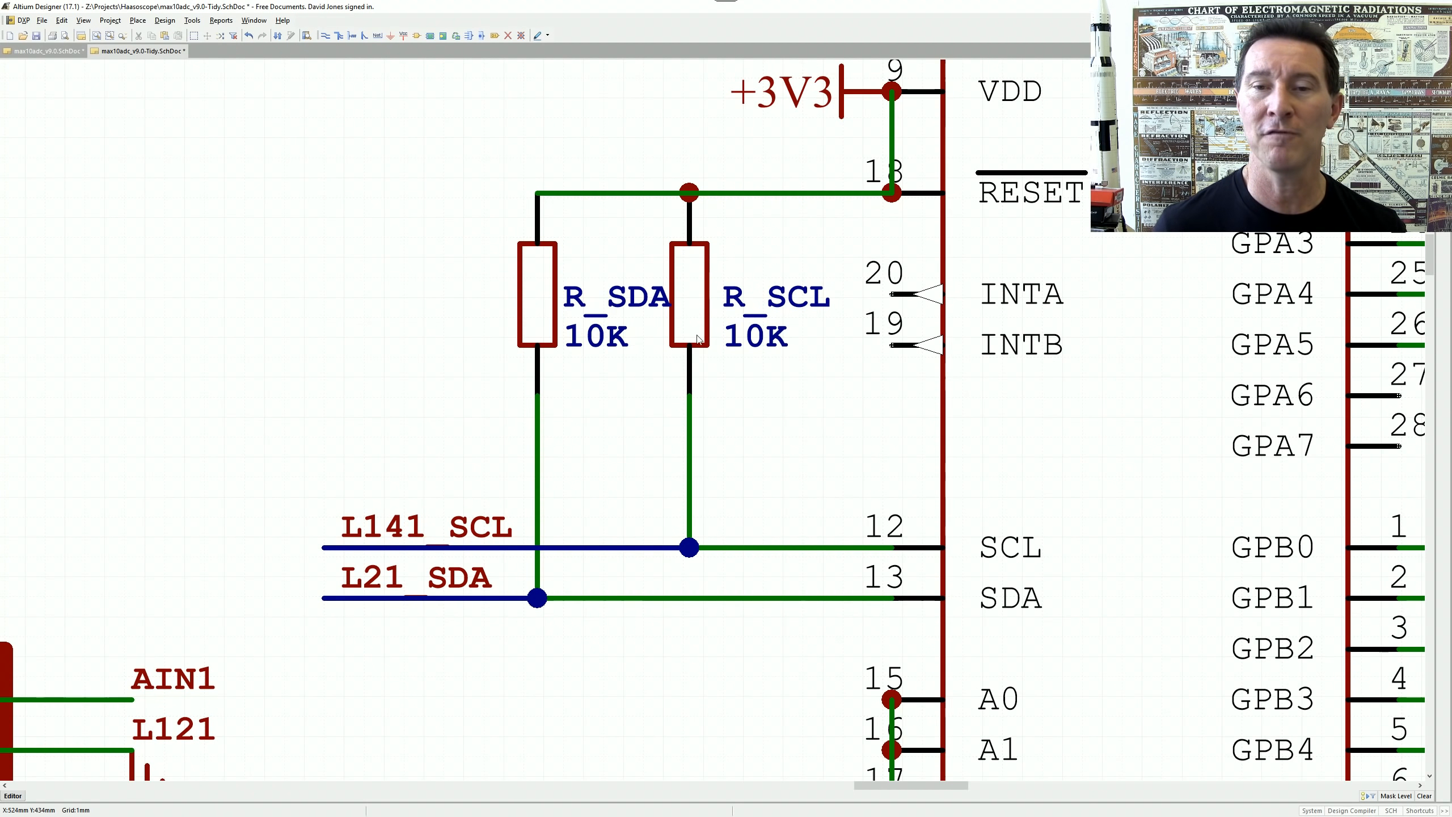
- Rotate the PIN_DISPLAY and PIN_IO_1 connectors with their wires and labels to vertical and shift the group left
ctrl+scroll(575, 315, down, 3)
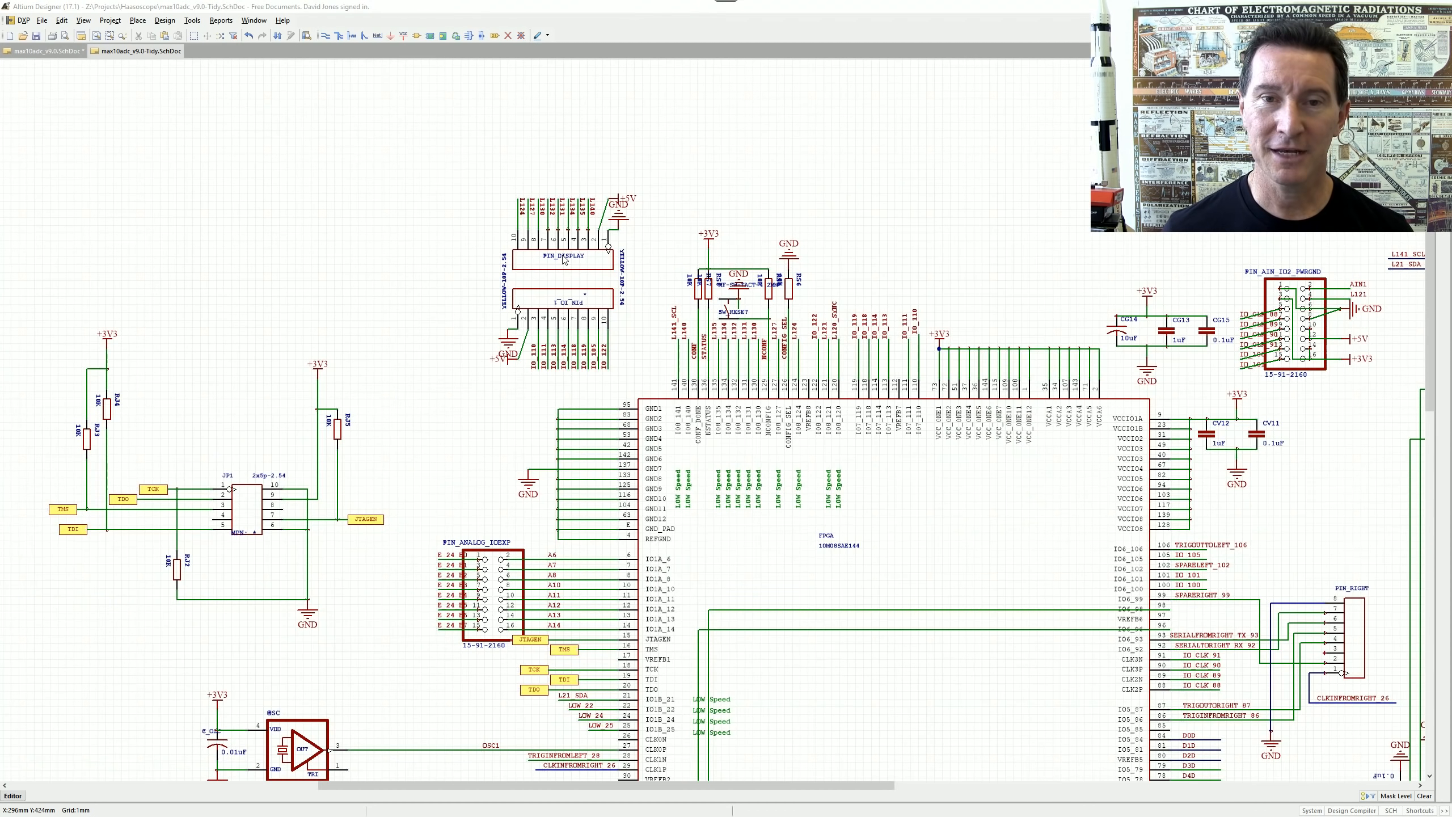
ctrl+scroll(564, 261, up, 5)
ctrl+scroll(546, 264, down, 2)
ctrl+scroll(542, 333, up, 1)
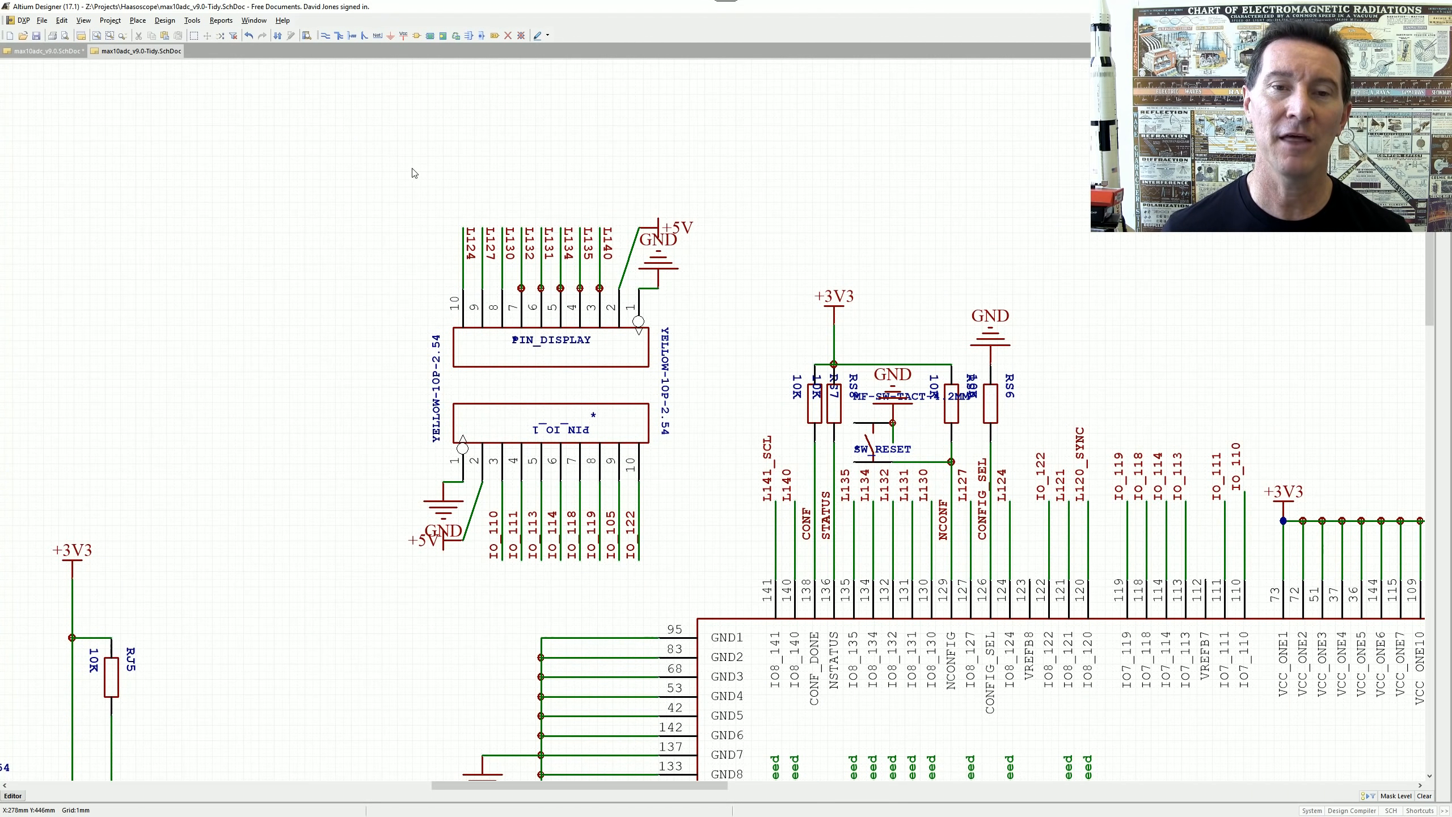
drag(384, 170, 732, 606)
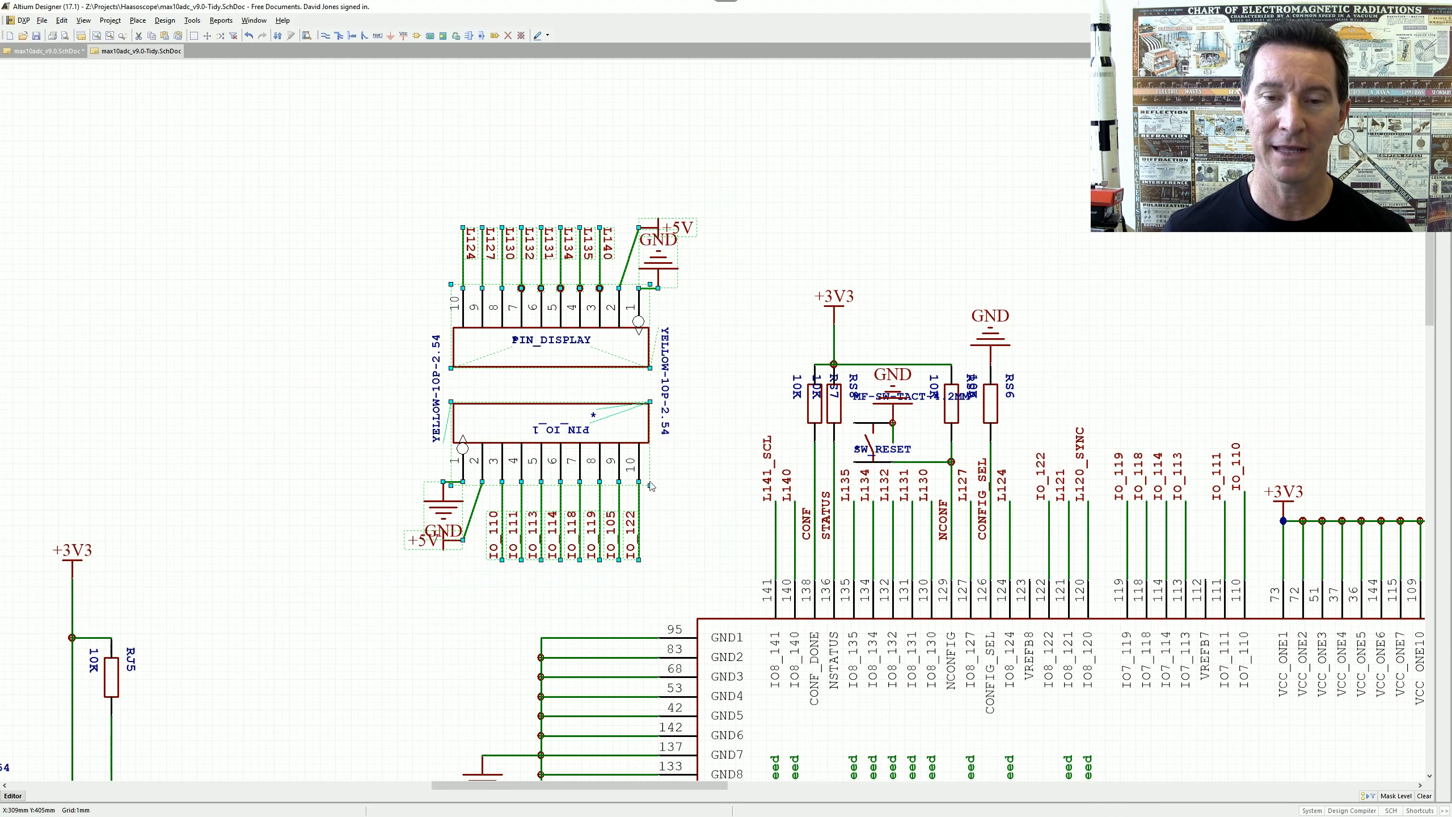
drag(547, 424, 504, 405)
key(space)
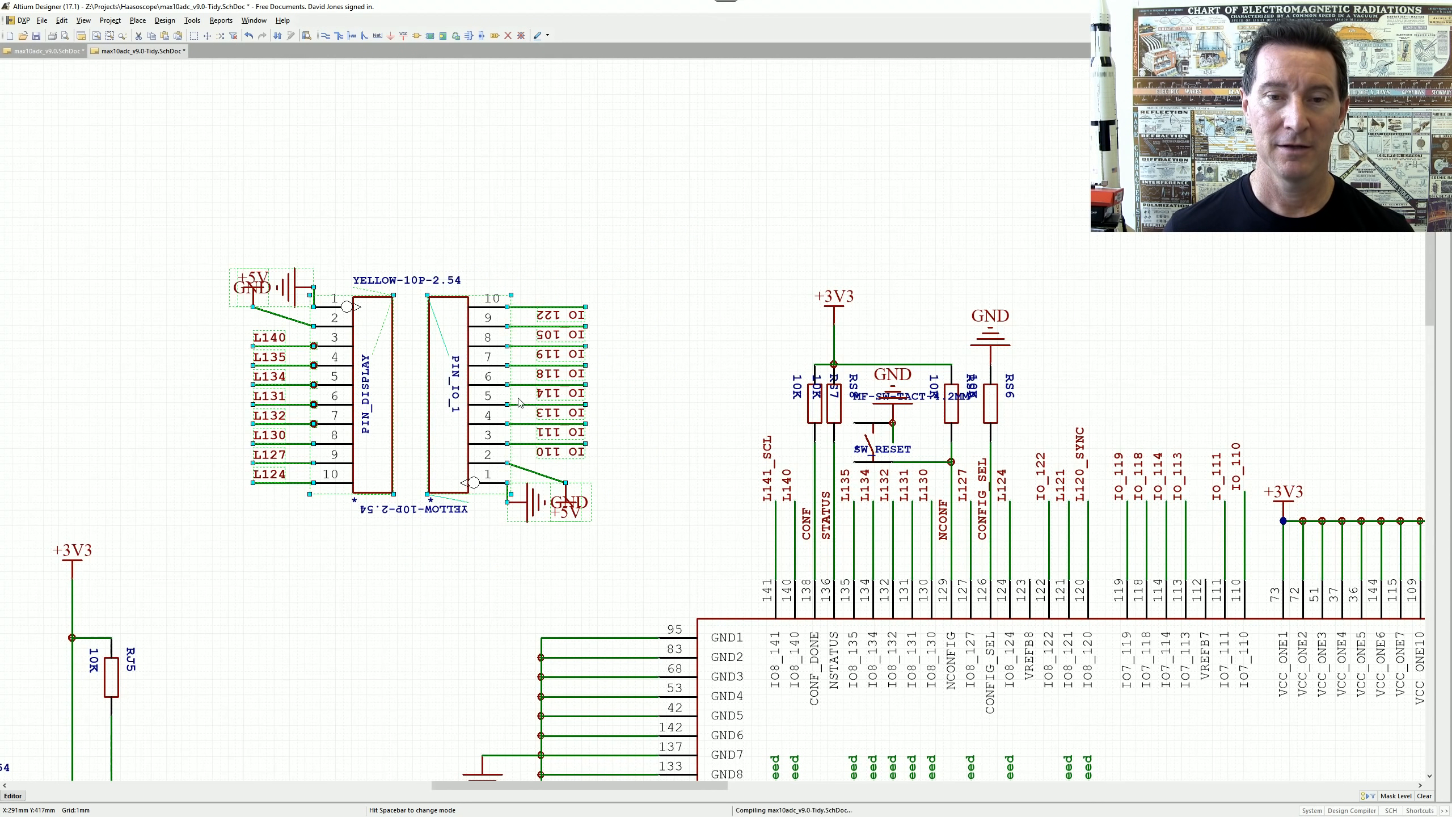
- Turn the GND and +5V symbols of PIN_IO_1 upright, with GND below pin 1 and +5V right of pin 2 on a straight wire
ctrl+scroll(517, 518, up, 2)
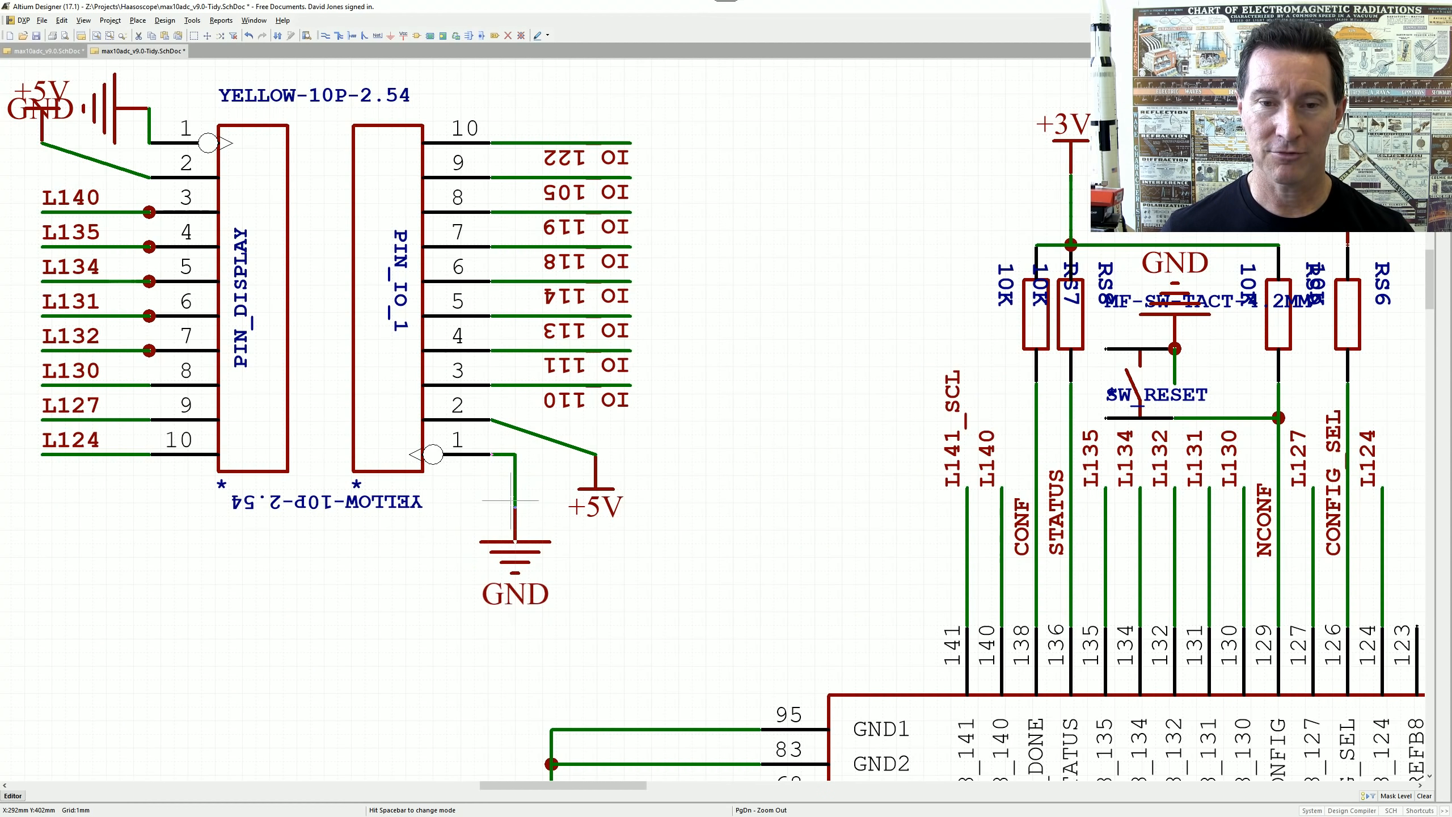
key(ctrl+z)
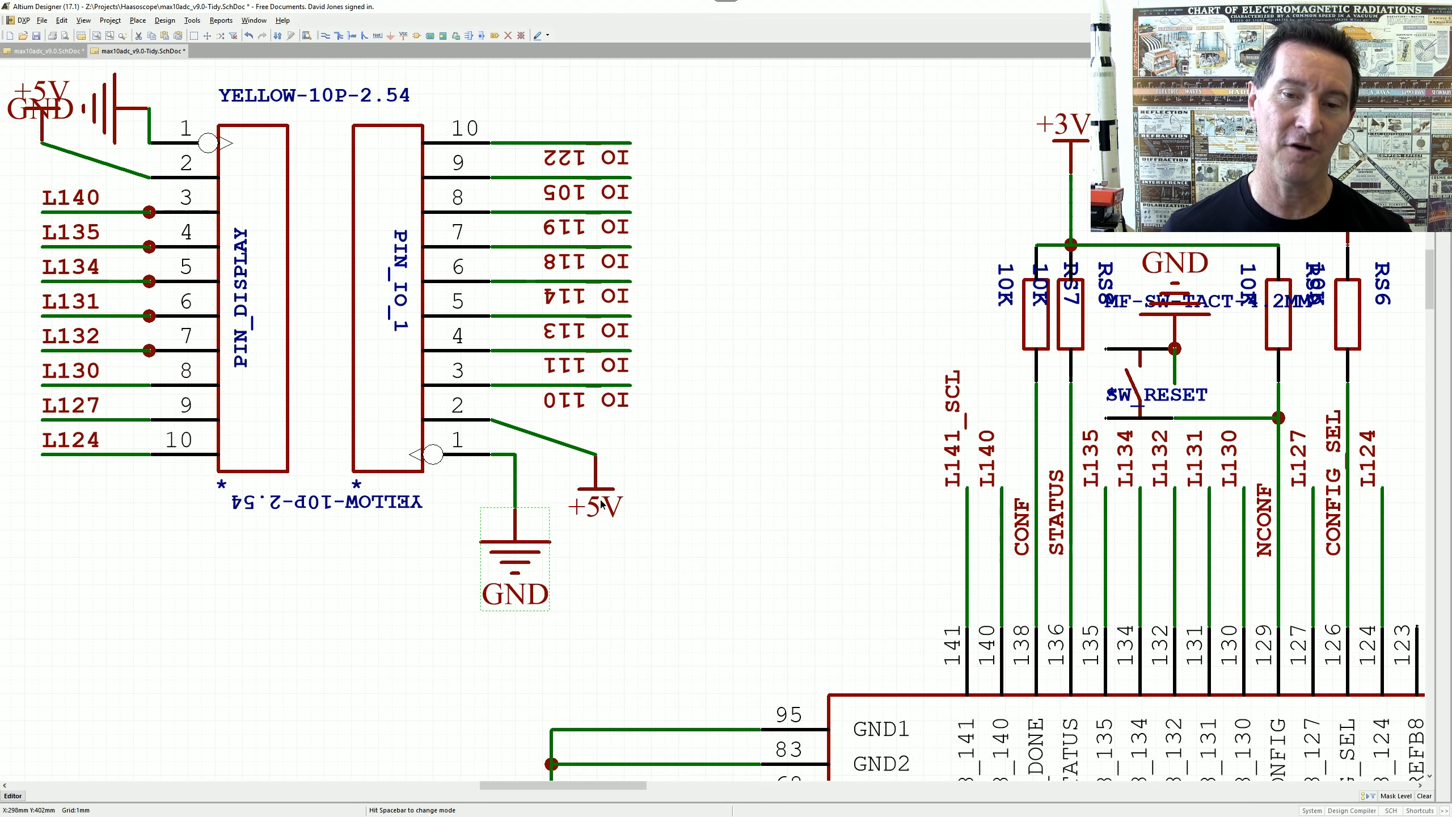
drag(596, 450, 678, 413)
key(space)
key(space)
- Select all the IO net labels of PIN_IO_1 and try to turn them upright
drag(525, 108, 674, 454)
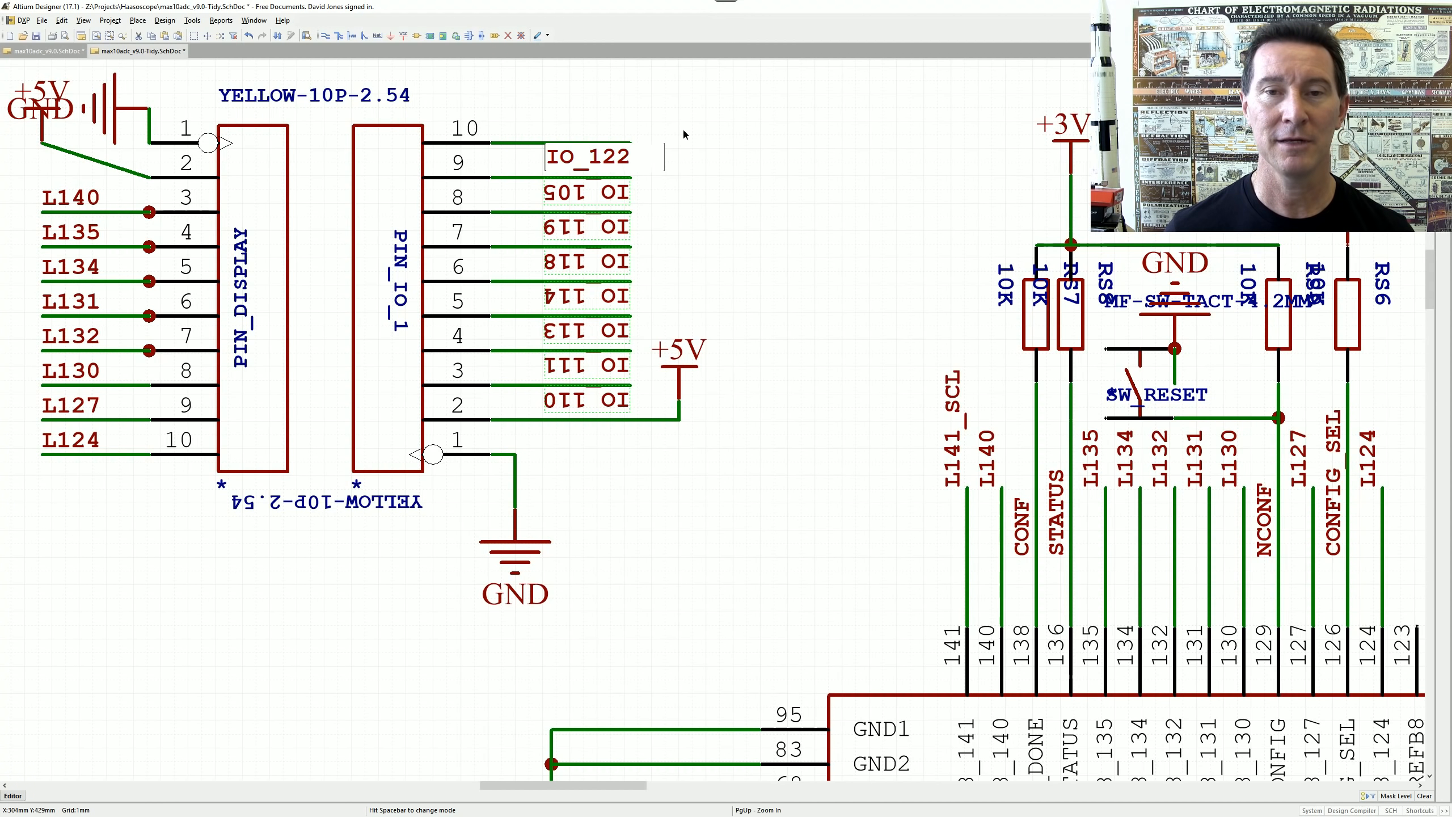
right_drag(338, 243, 564, 367)
ctrl+scroll(564, 366, down, 2)
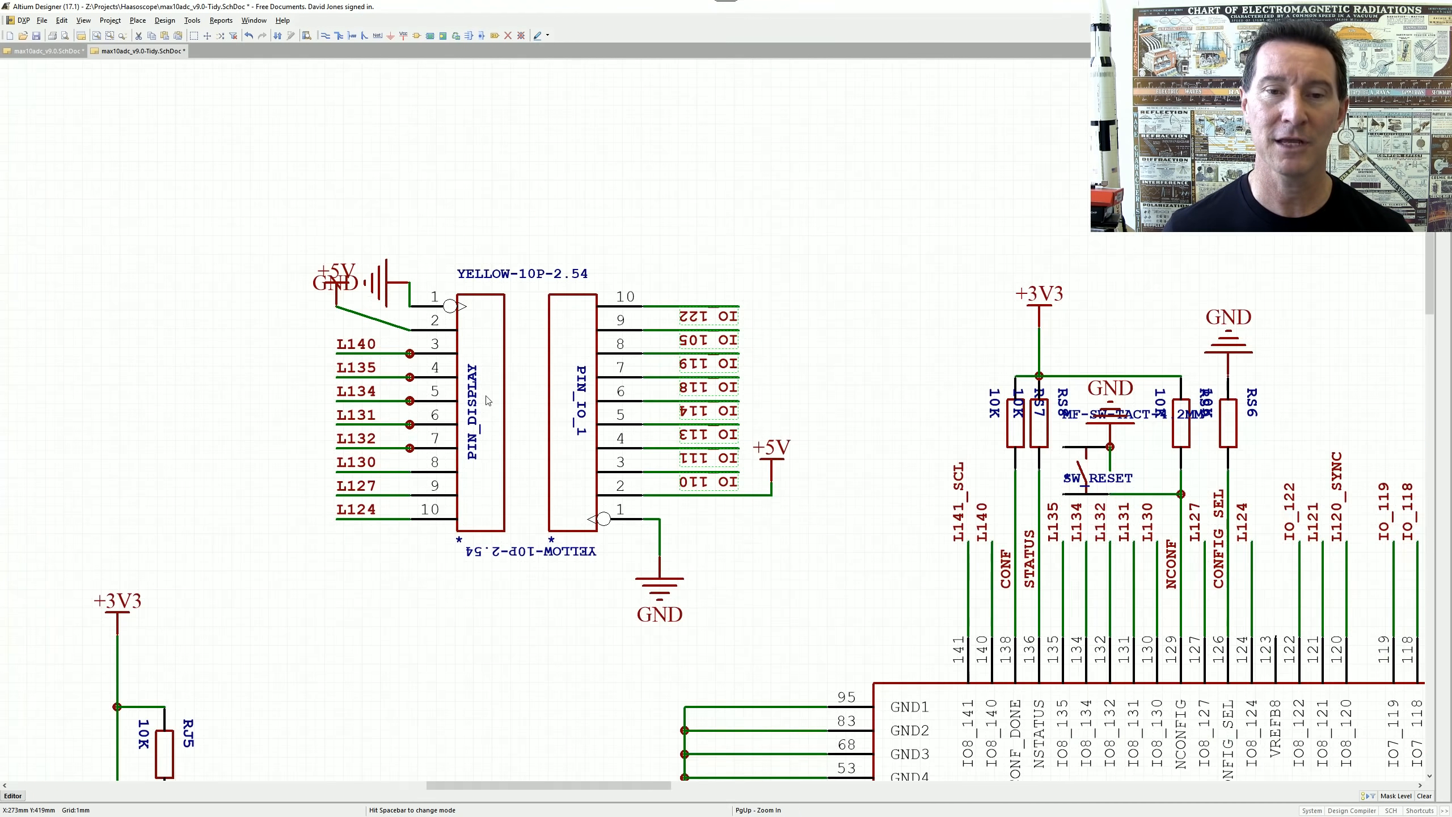
- Hide the upside-down YELLOW-10P-2.54 comment of the PIN_IO_1 connector
double_click(527, 524)
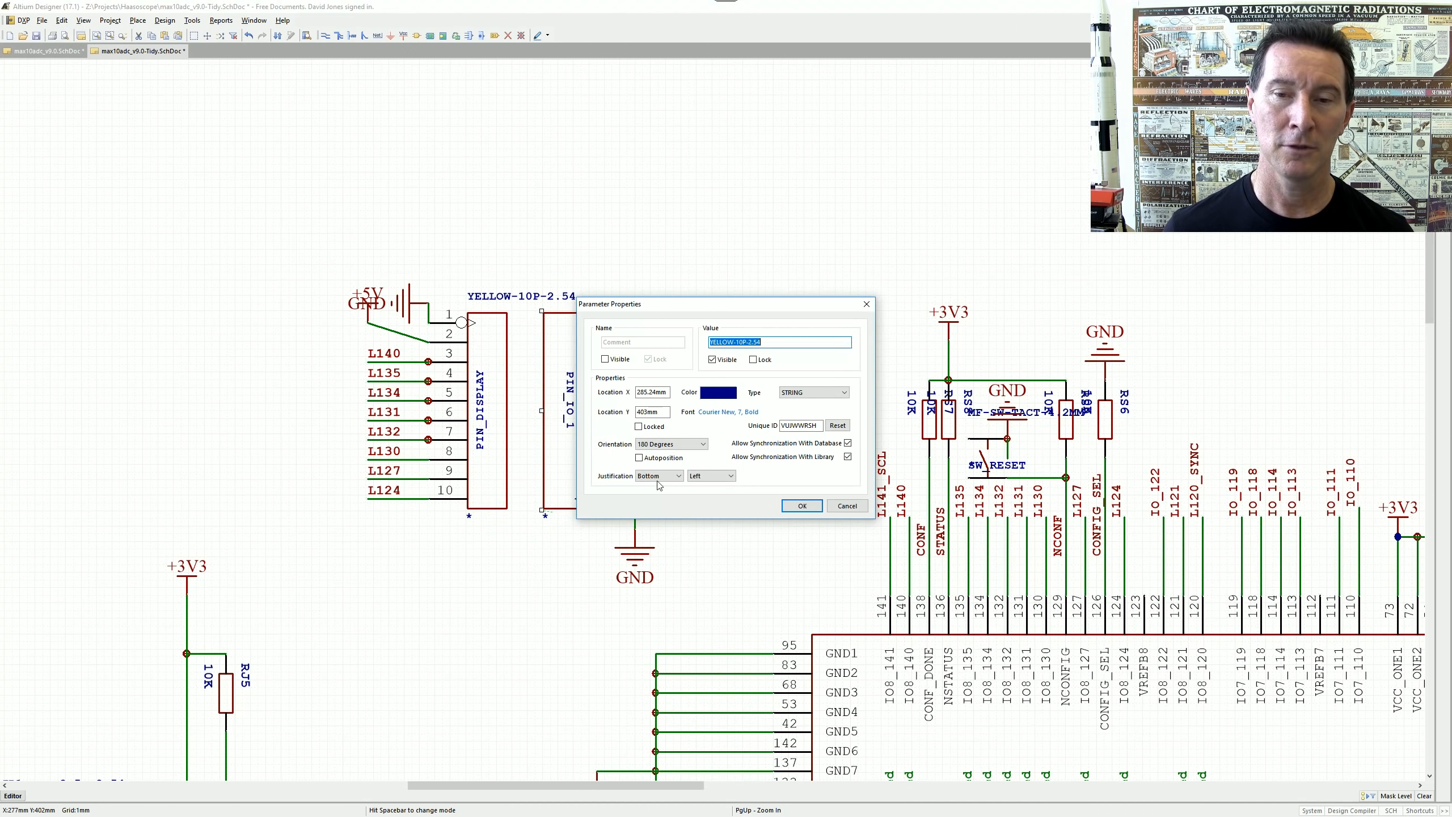
click(713, 359)
click(802, 506)
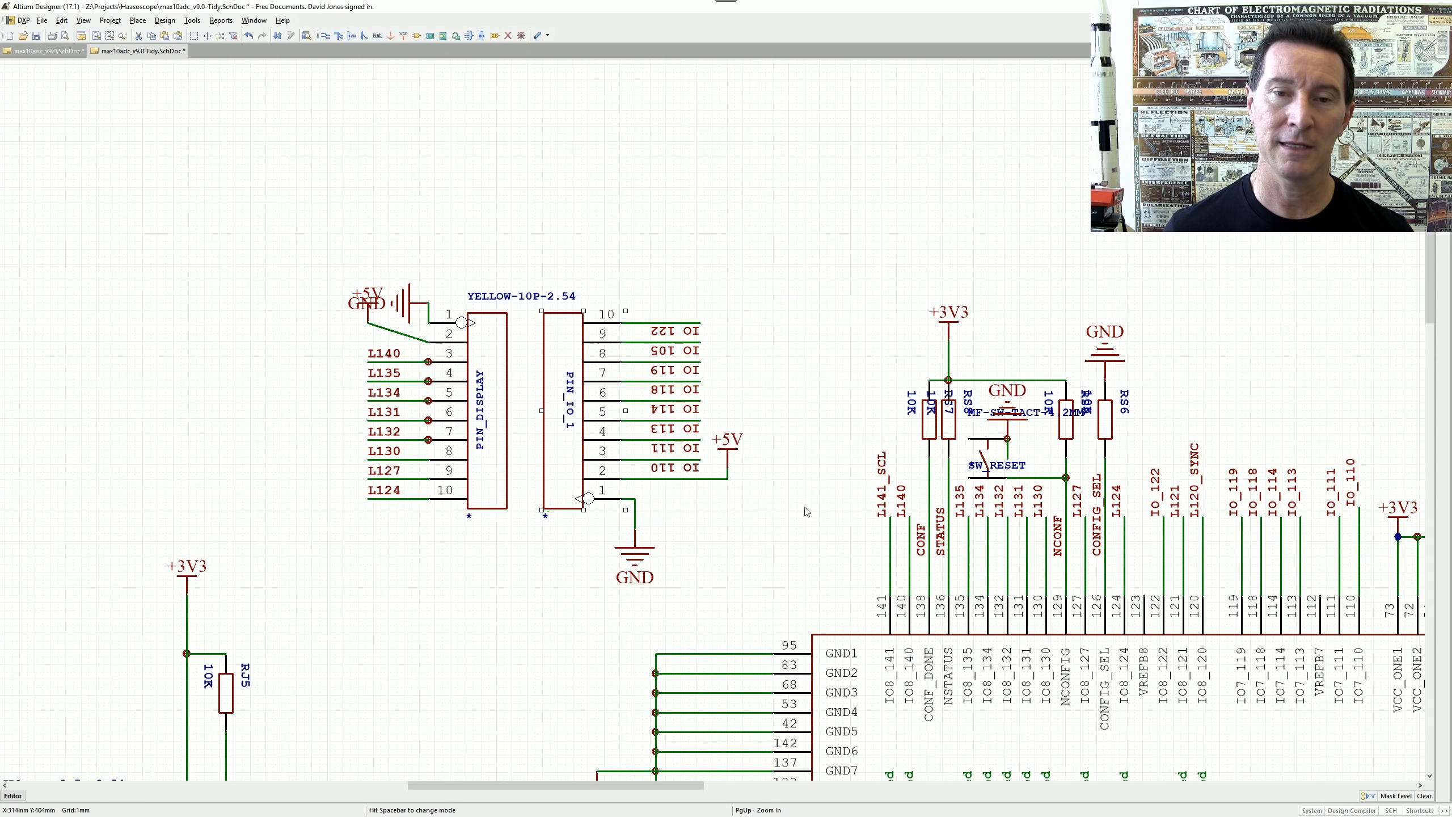
- Rotate the PIN_DISPLAY designator on its connector body
double_click(479, 406)
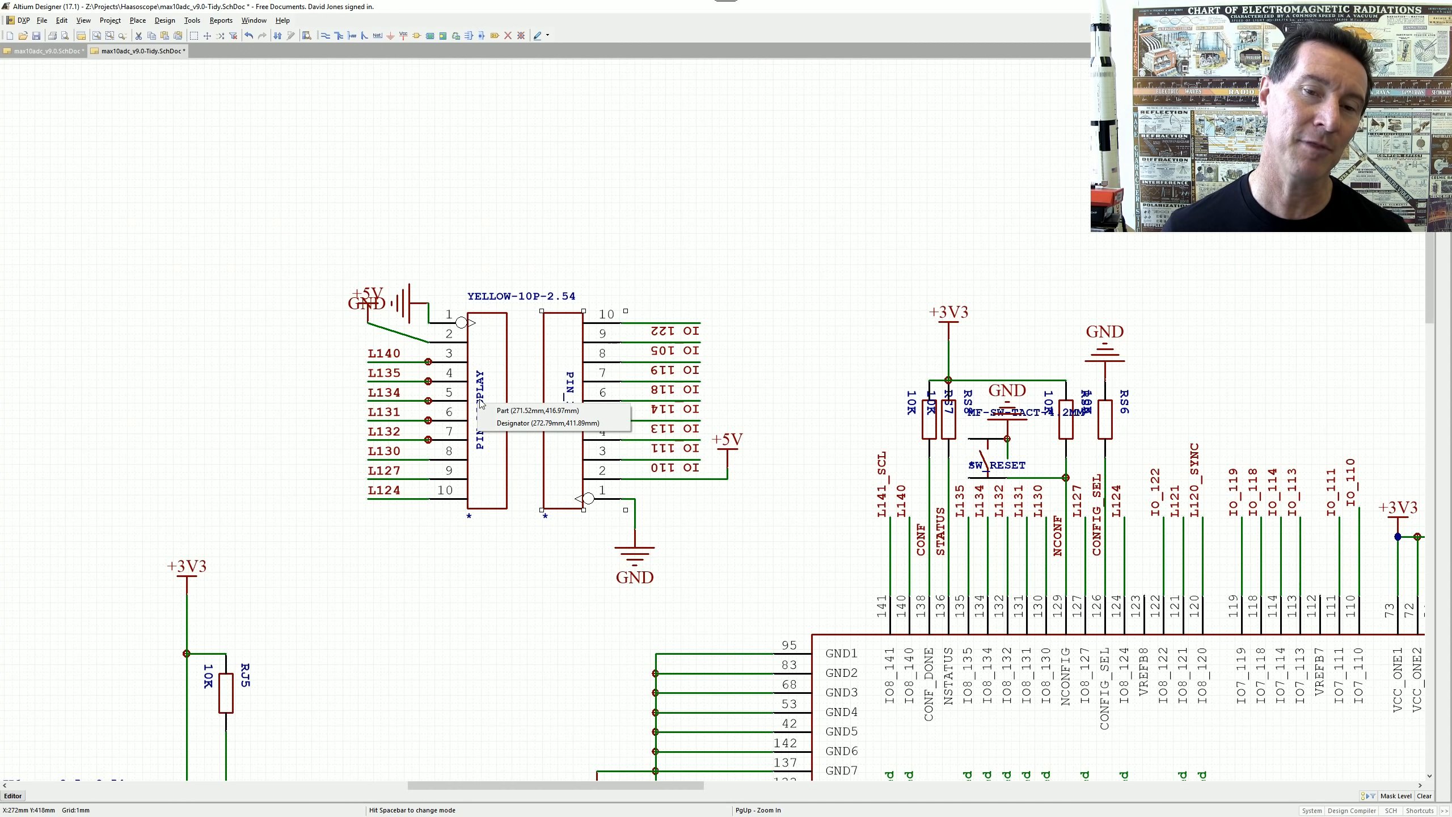
key(Escape)
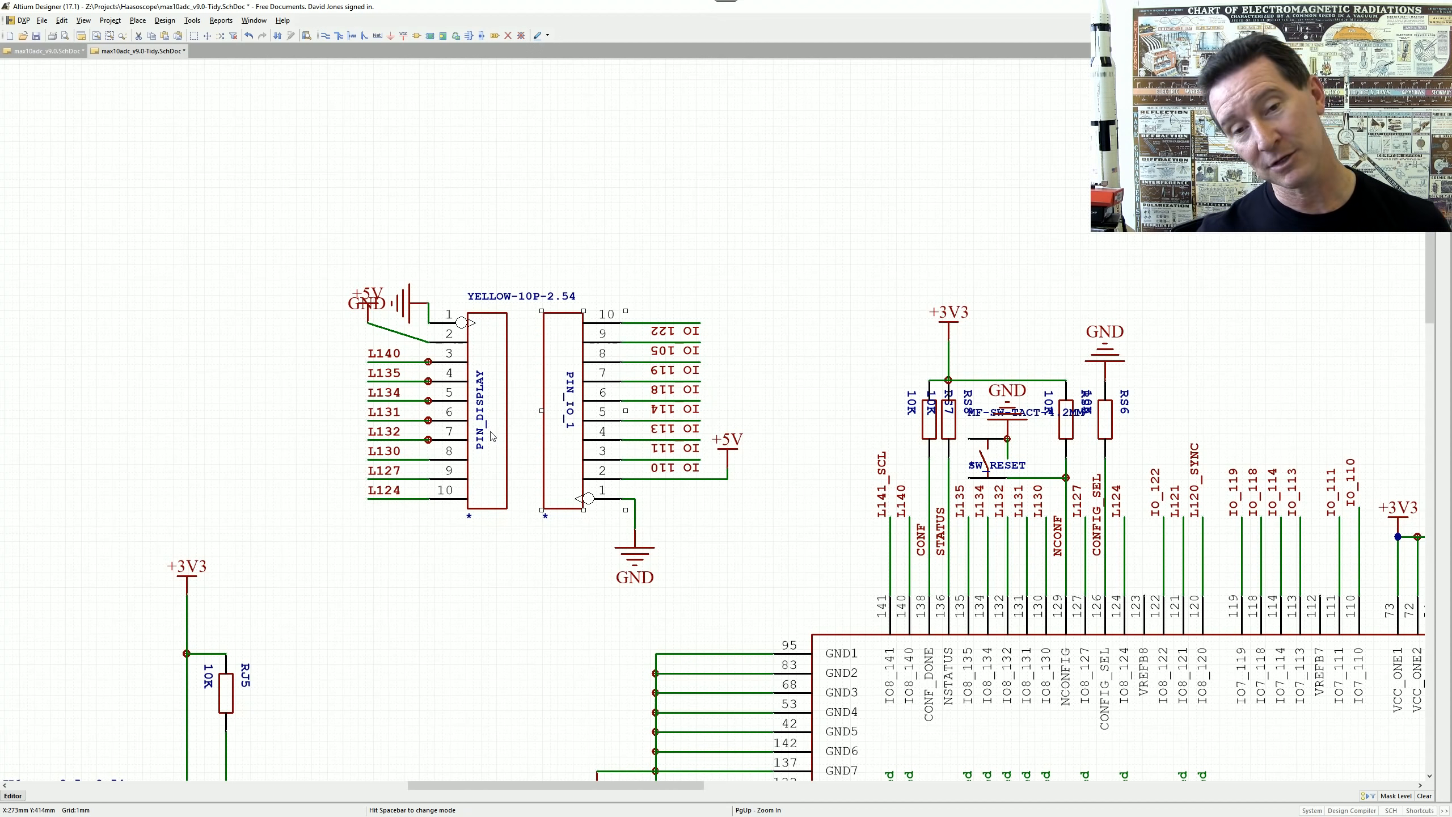
click(483, 407)
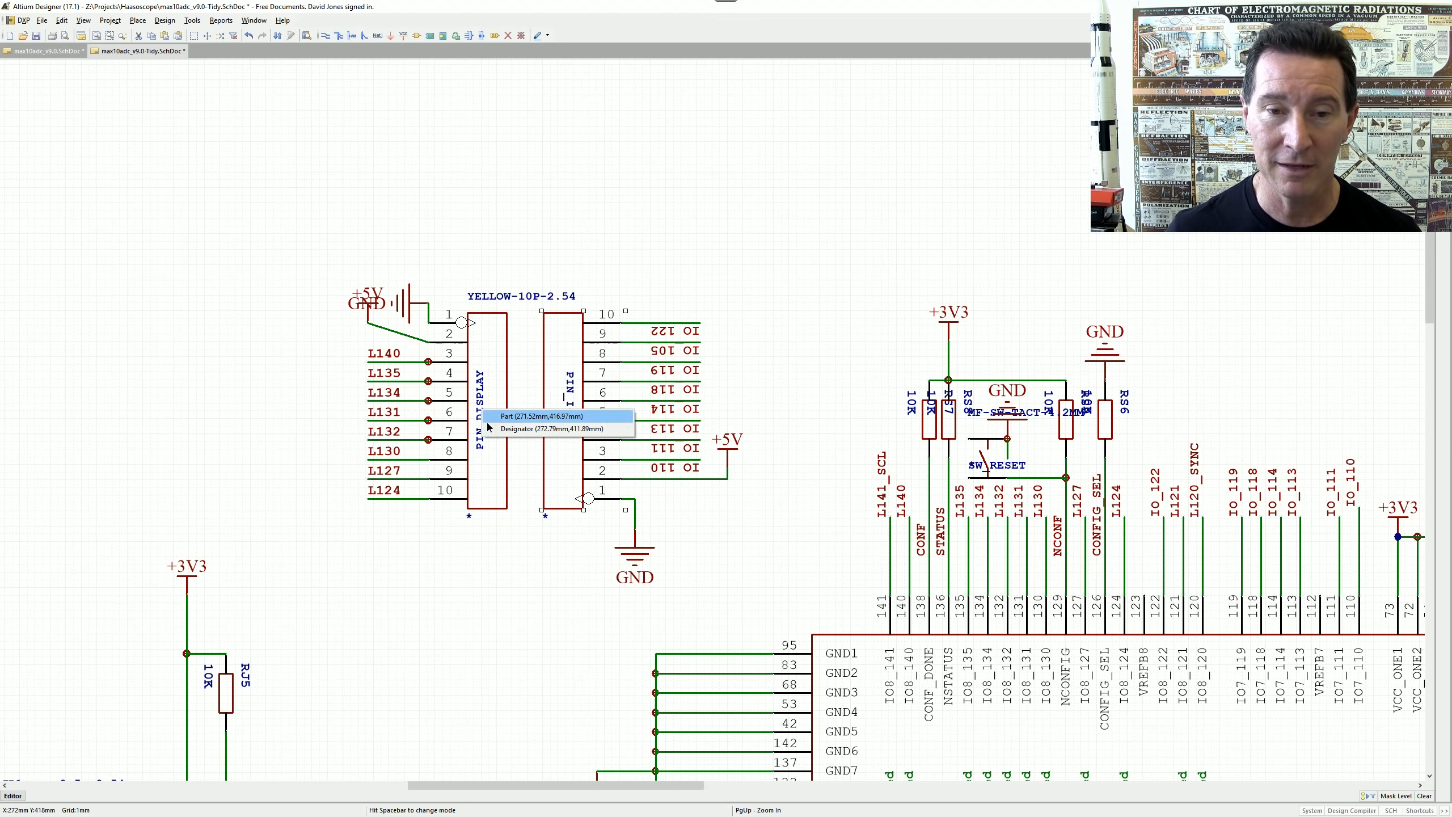
drag(483, 410, 482, 416)
key(space)
key(space)
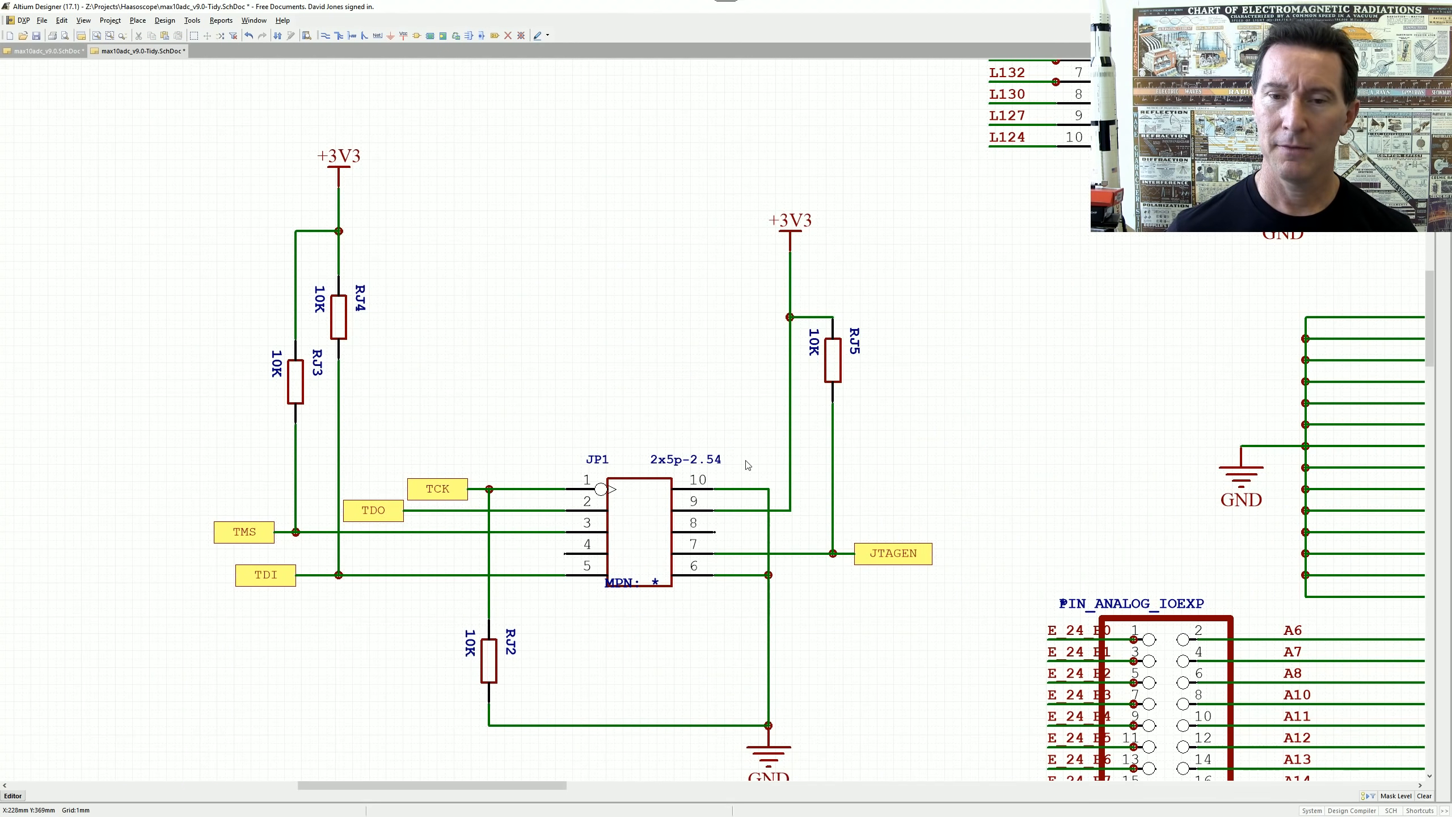
- Move resistors RJ3 and RJ4 down their wires to sit side by side just above the TMS and TDI lines
right_drag(746, 465, 745, 404)
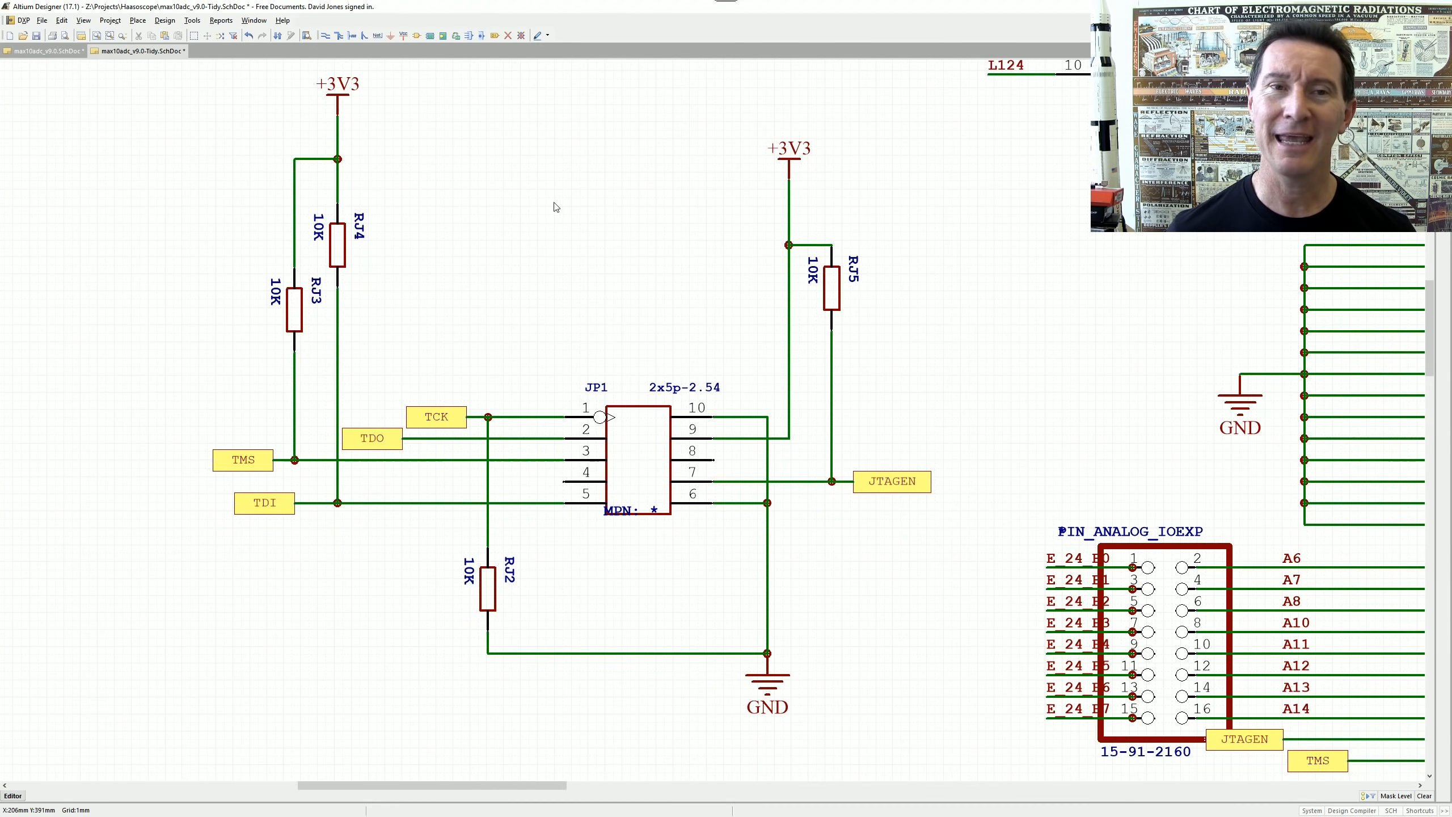
ctrl+scroll(597, 256, down, 2)
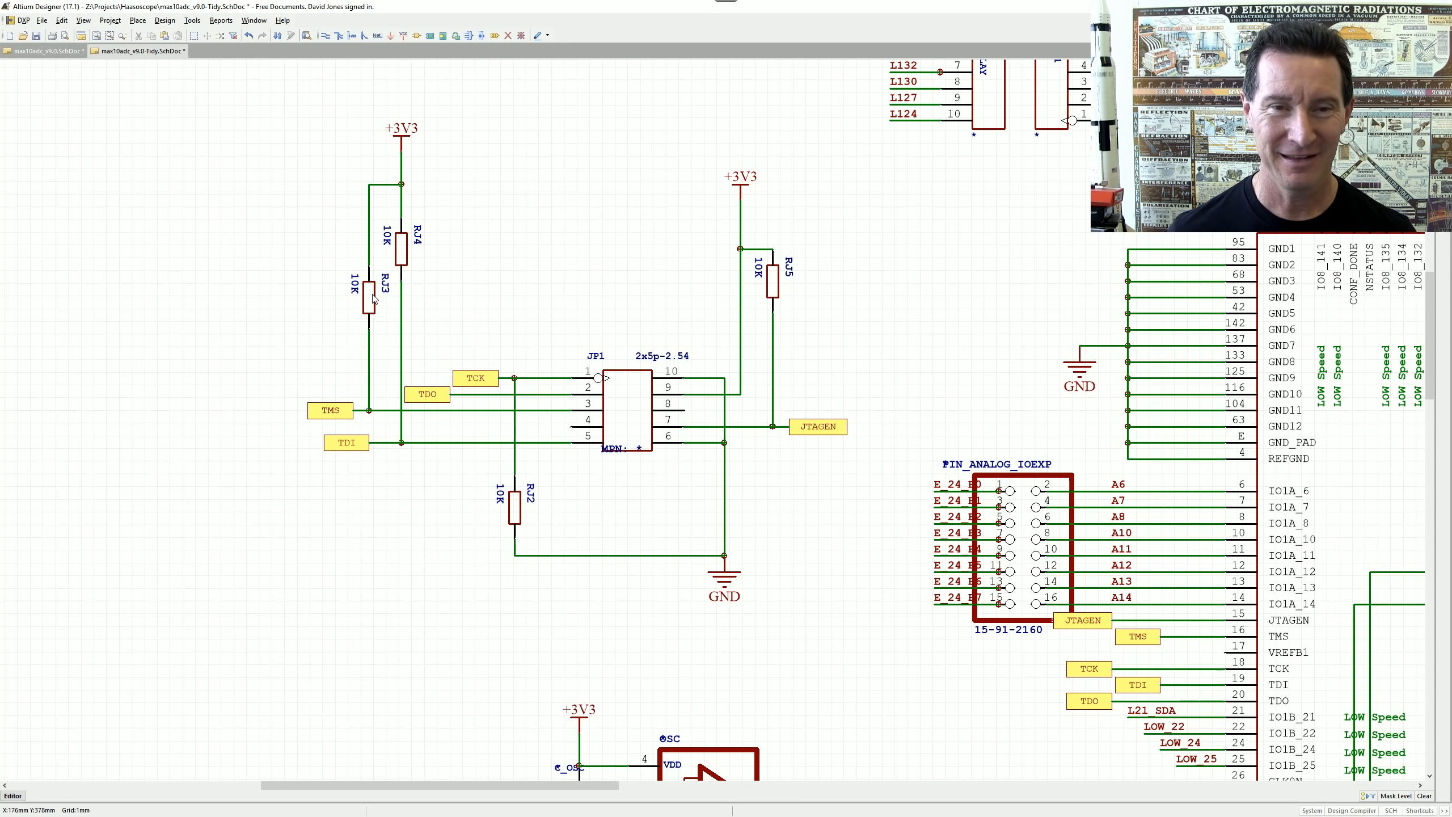
mouse_move(371, 298)
mouse_down()
mouse_move(370, 283)
mouse_move(369, 321)
mouse_move(368, 303)
mouse_up()
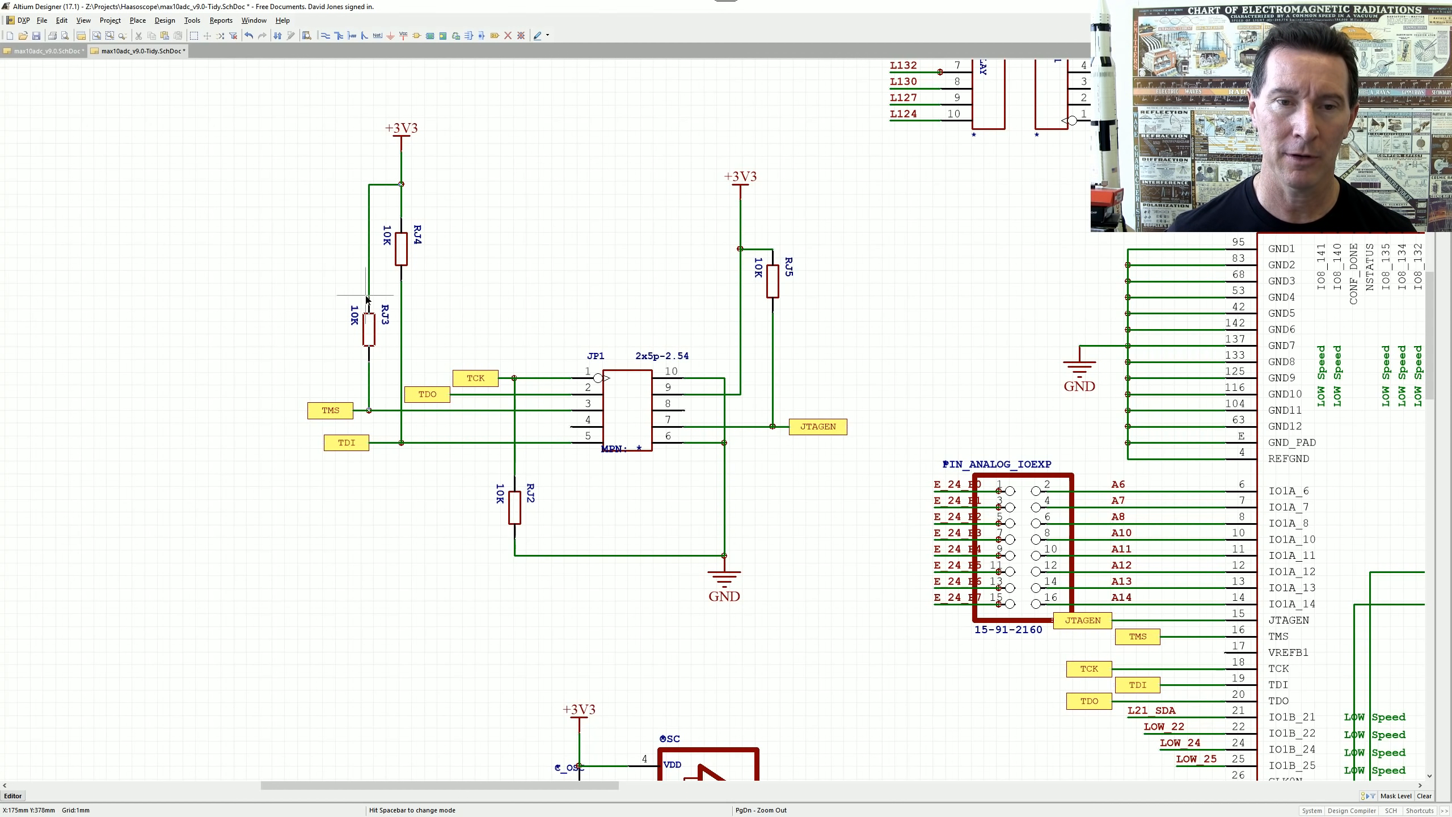
drag(402, 229, 402, 308)
- Move RJ5 down toward the JTAGEN line and lower the +3V3 symbol above JP1 pin 9 to match
drag(773, 293, 770, 366)
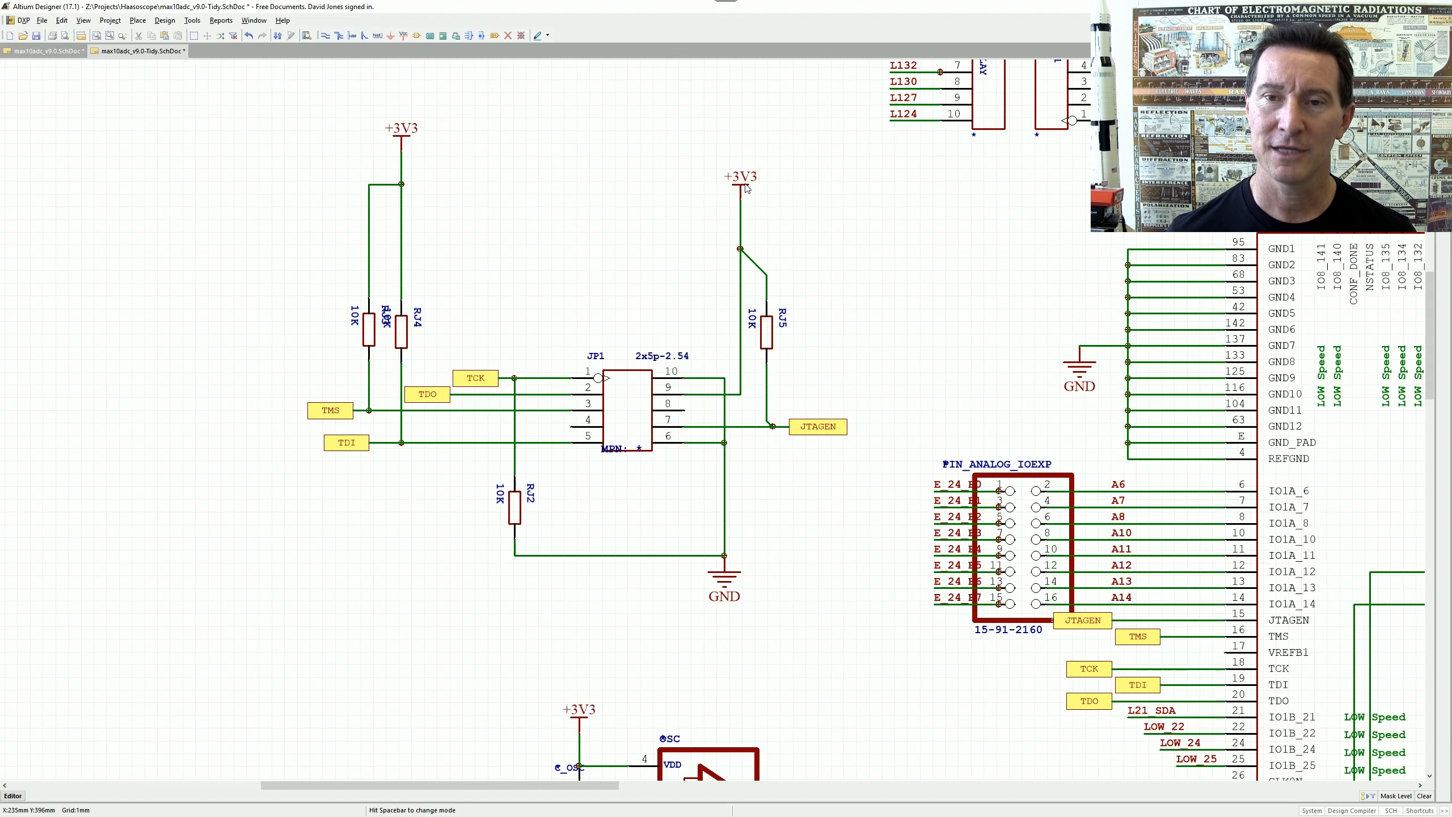
drag(741, 186, 739, 248)
key(Escape)
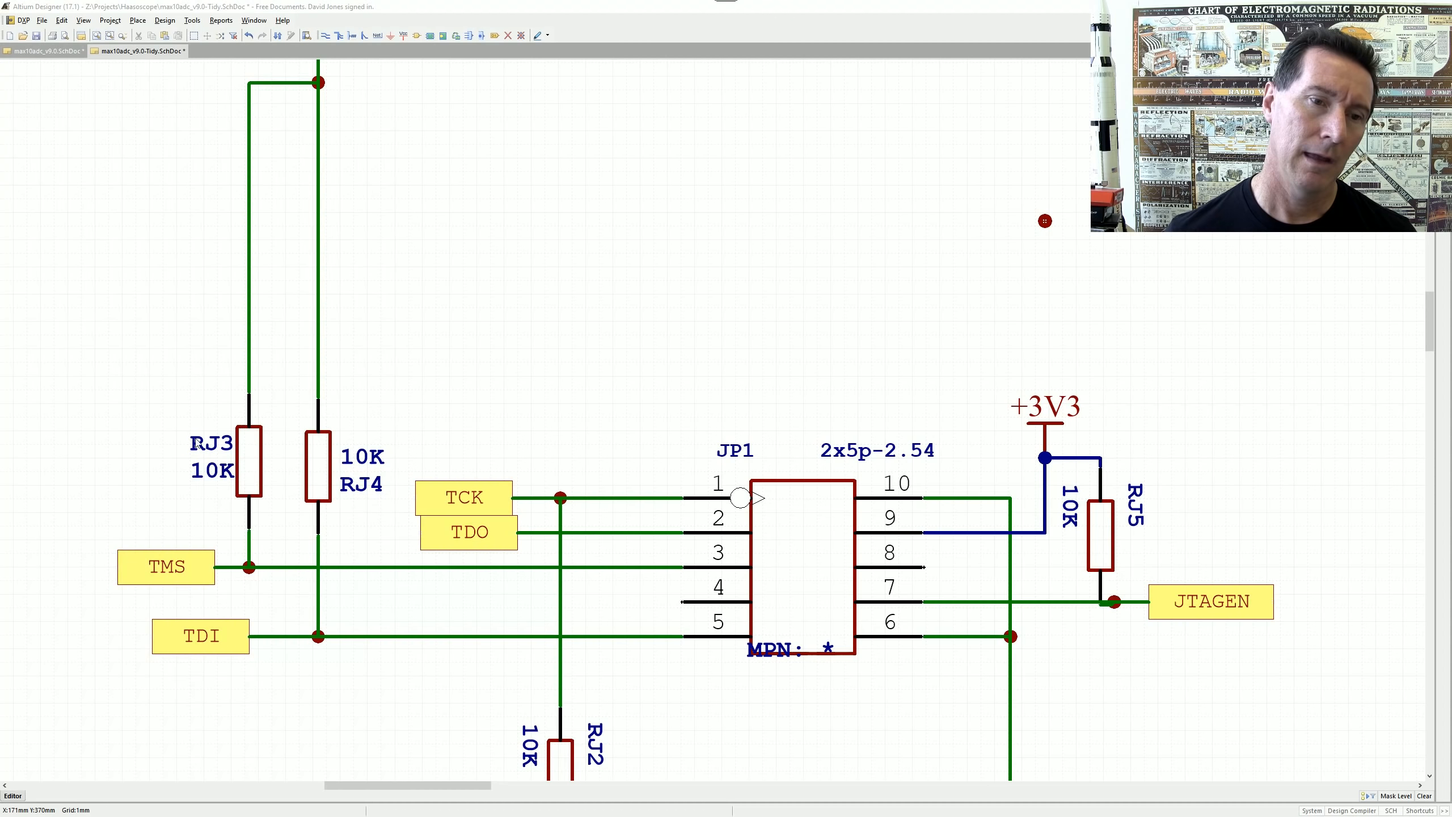
- Reorder the RJ4 text so the designator sits above the 10K value, aligned with the RJ3 text
ctrl+scroll(255, 423, up, 5)
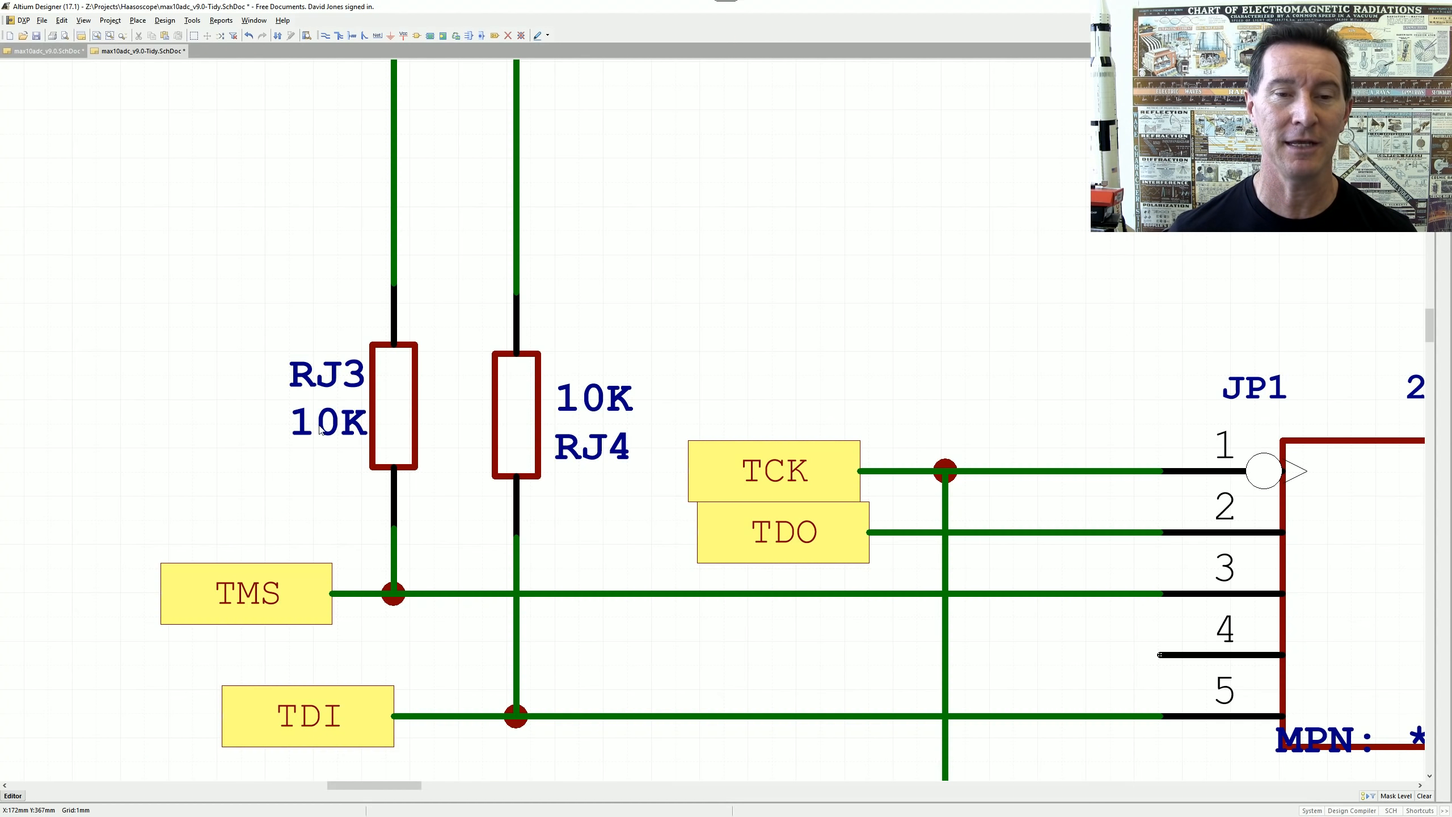
drag(318, 373, 307, 385)
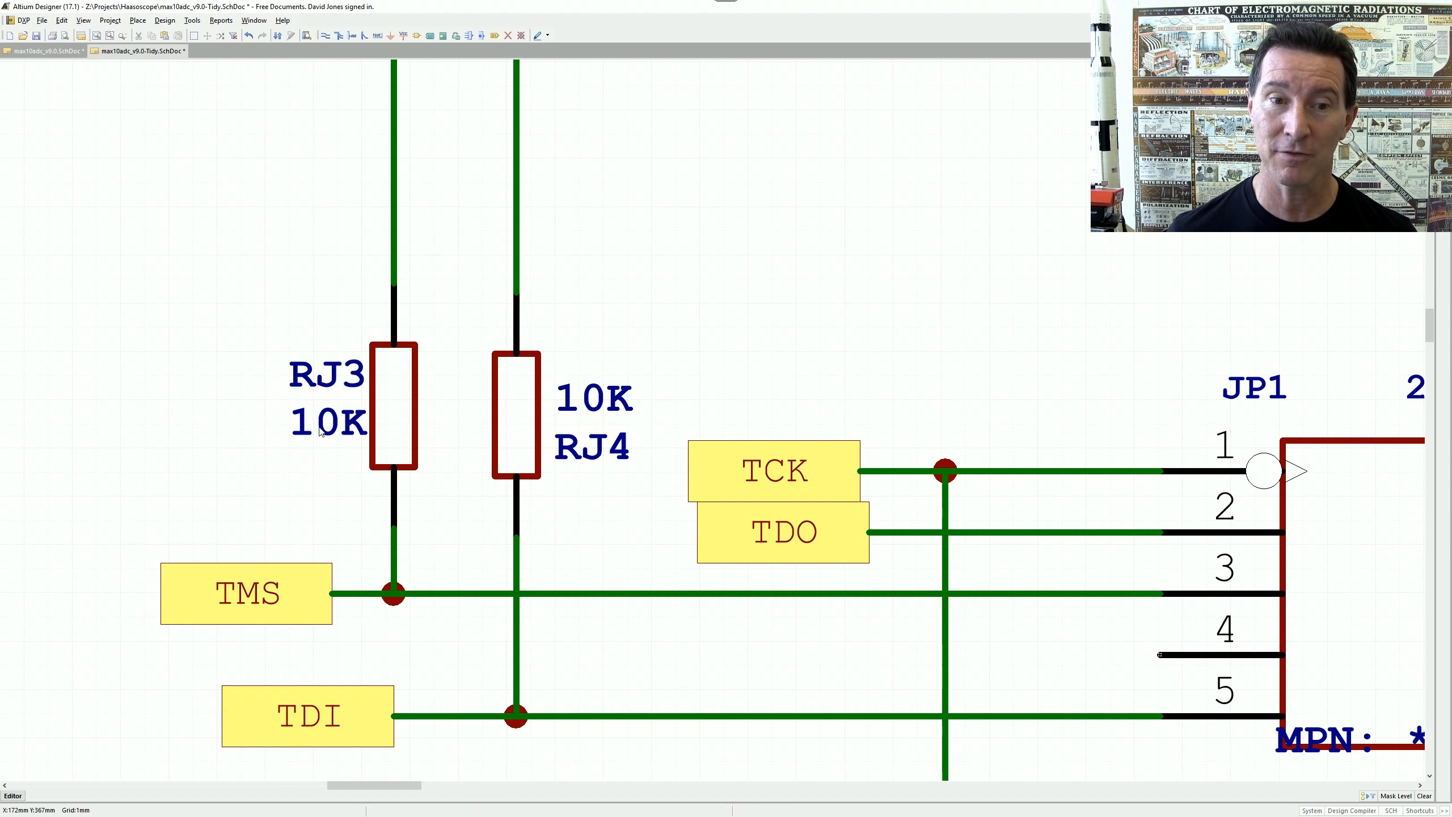
drag(607, 397, 606, 513)
drag(597, 453, 596, 405)
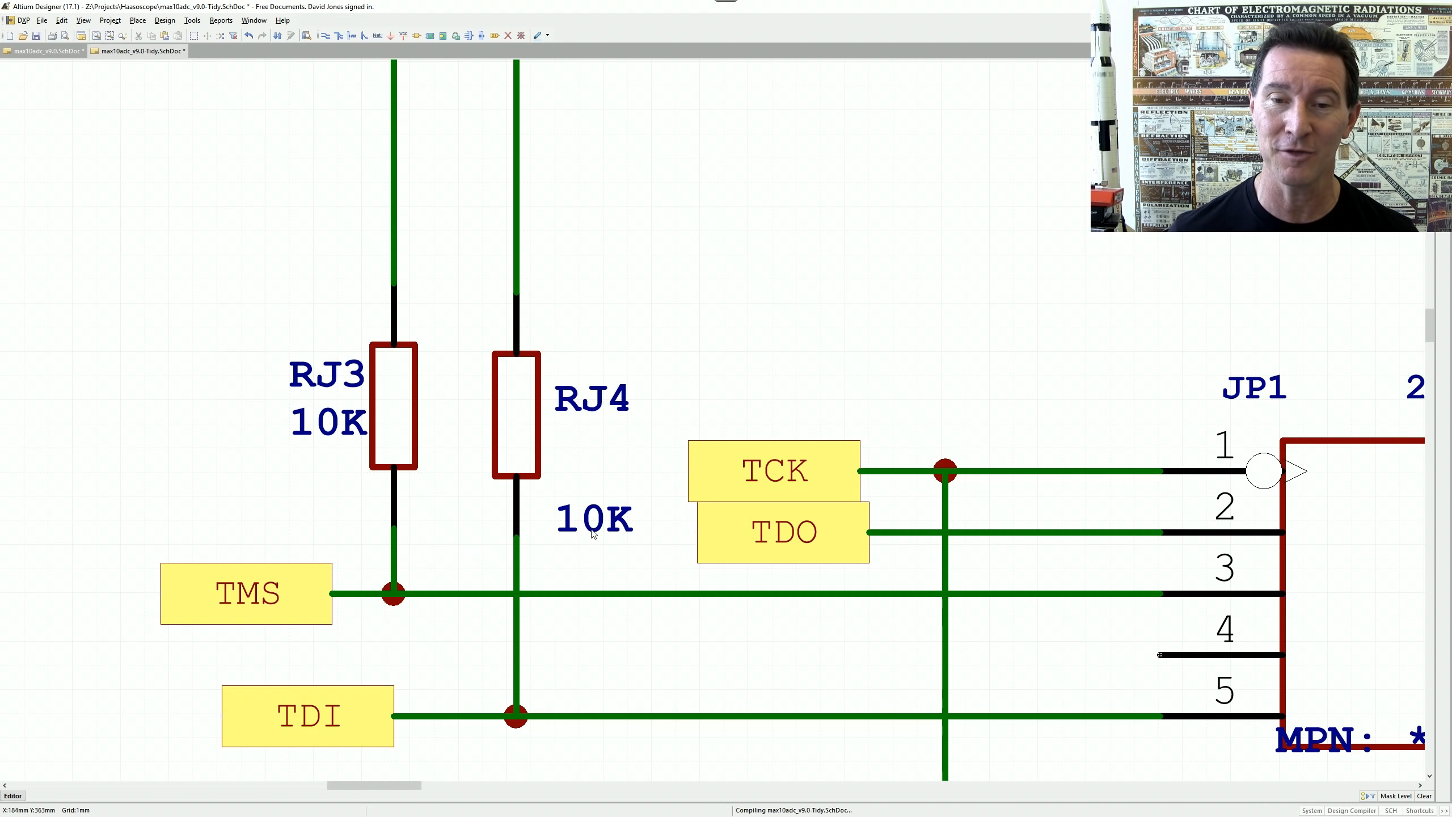
drag(593, 532, 583, 441)
click(581, 405)
click(581, 401)
click(586, 391)
drag(578, 392, 576, 370)
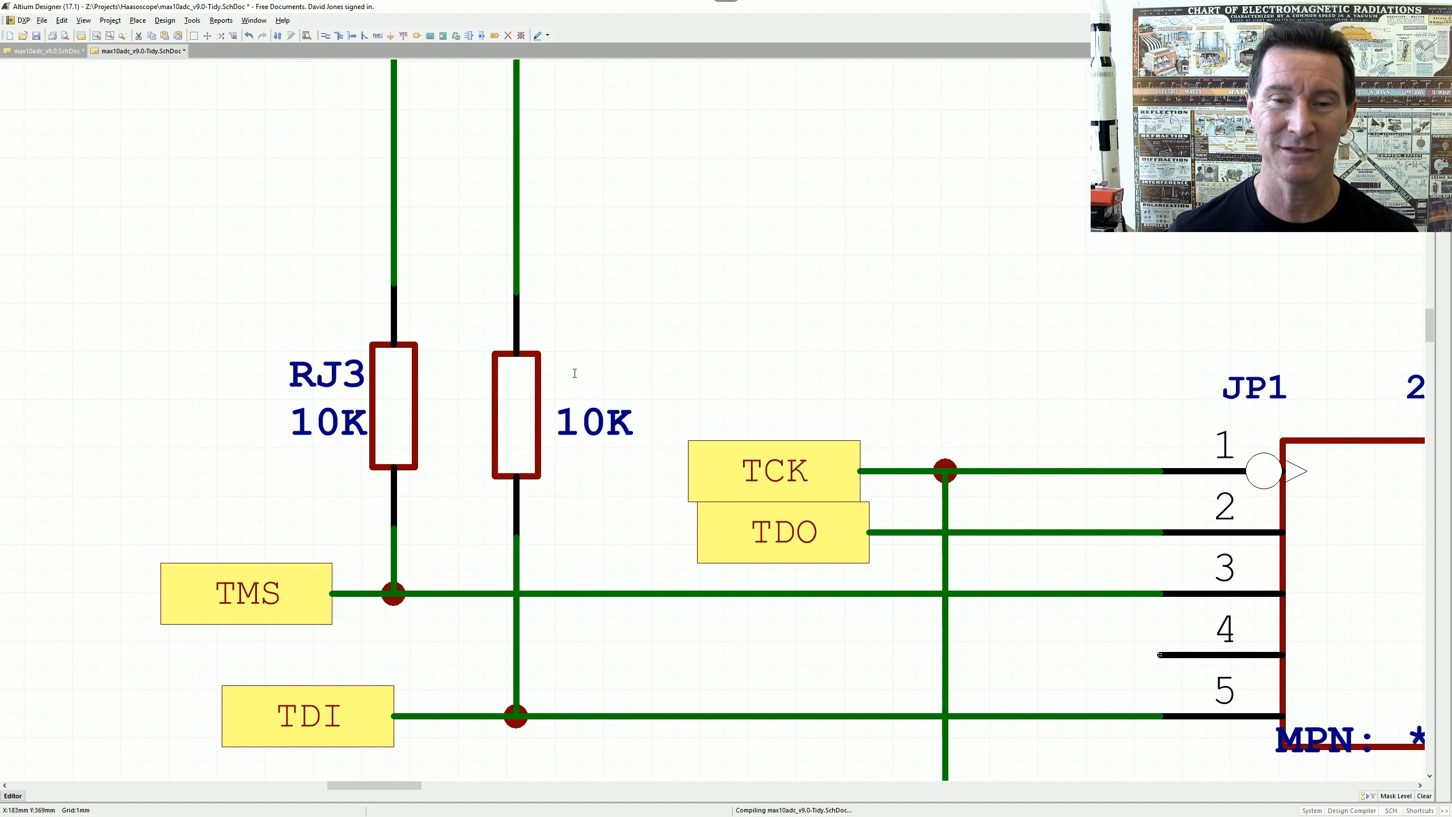
click(724, 288)
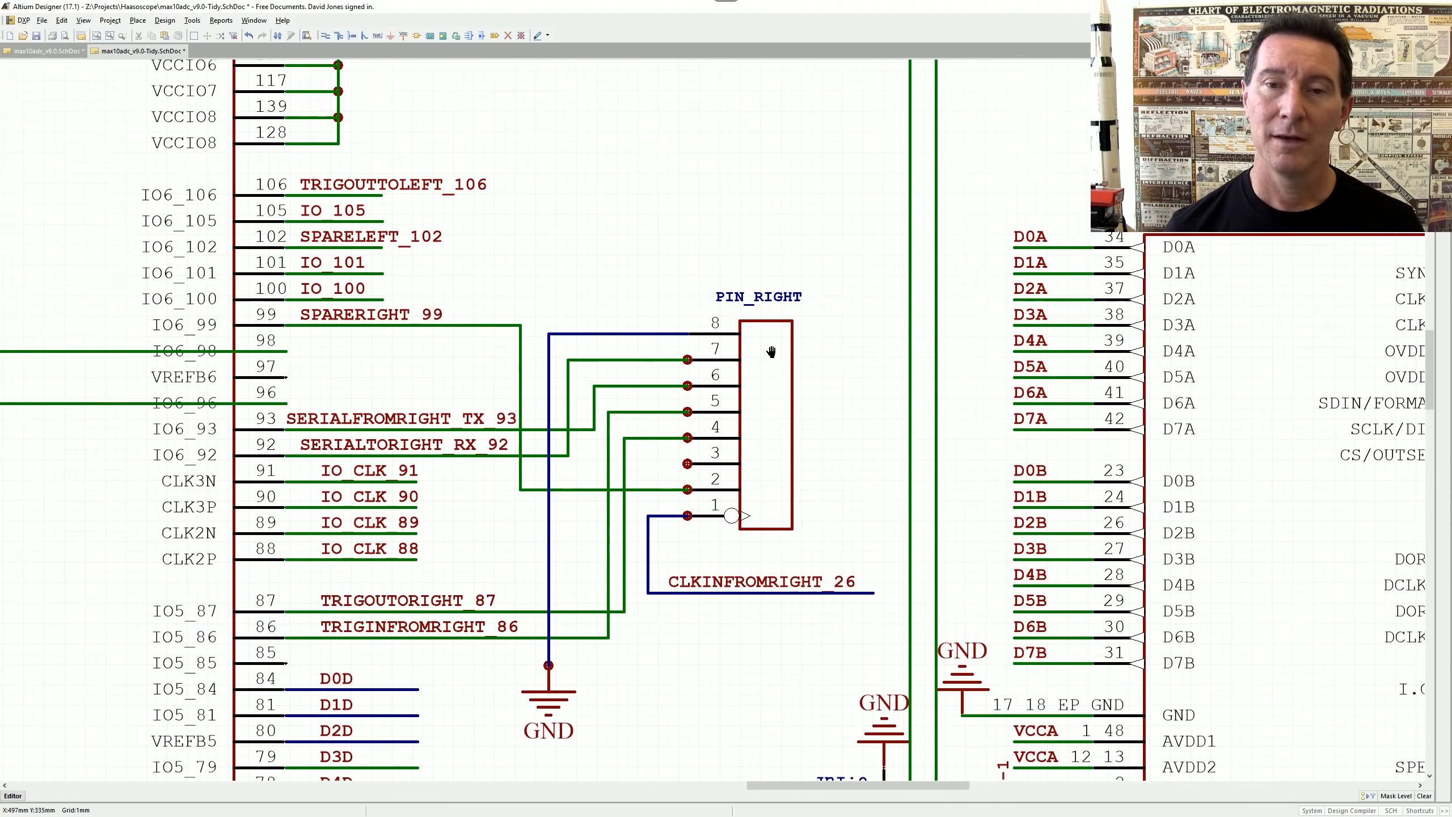
- Examine the rest of the sheet, including the PIN_RIGHT and PIN_LEFT connectors, the FPGA data lines and the wiring around the ADCs
ctrl+scroll(753, 390, down, 2)
right_drag(617, 471, 676, 407)
right_drag(276, 597, 770, 263)
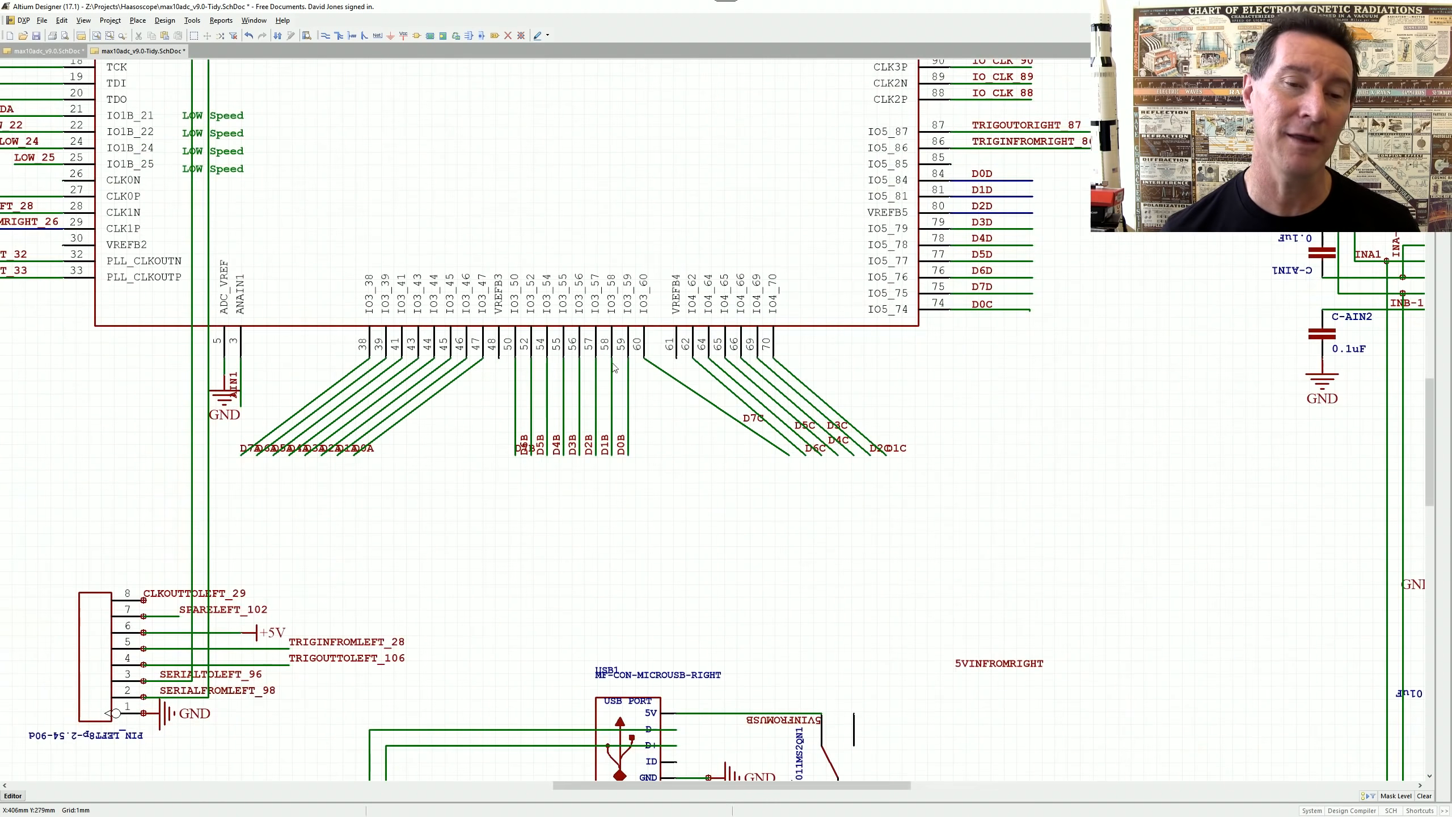
right_drag(394, 463, 601, 272)
ctrl+scroll(314, 465, up, 2)
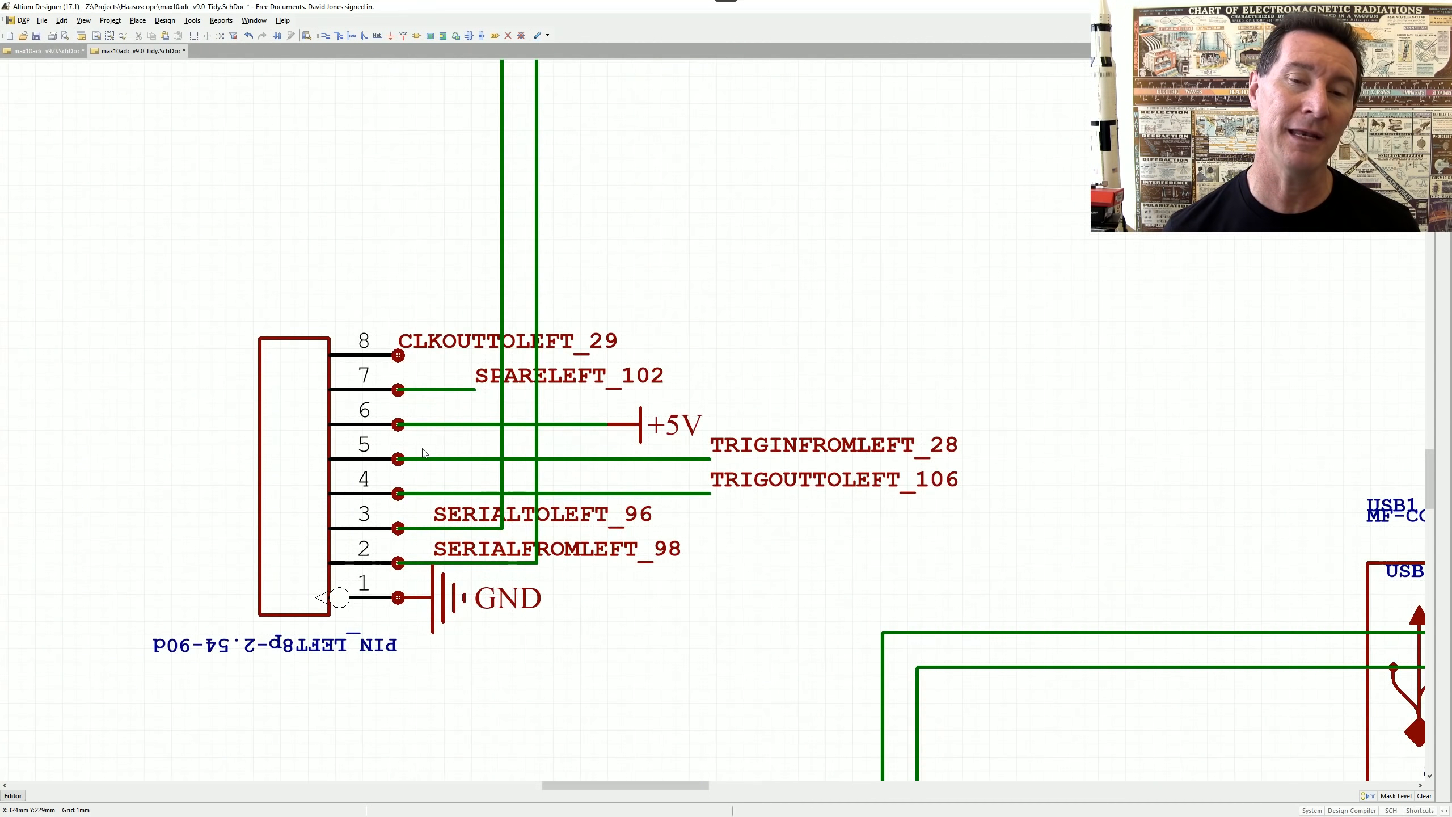
ctrl+scroll(425, 453, down, 1)
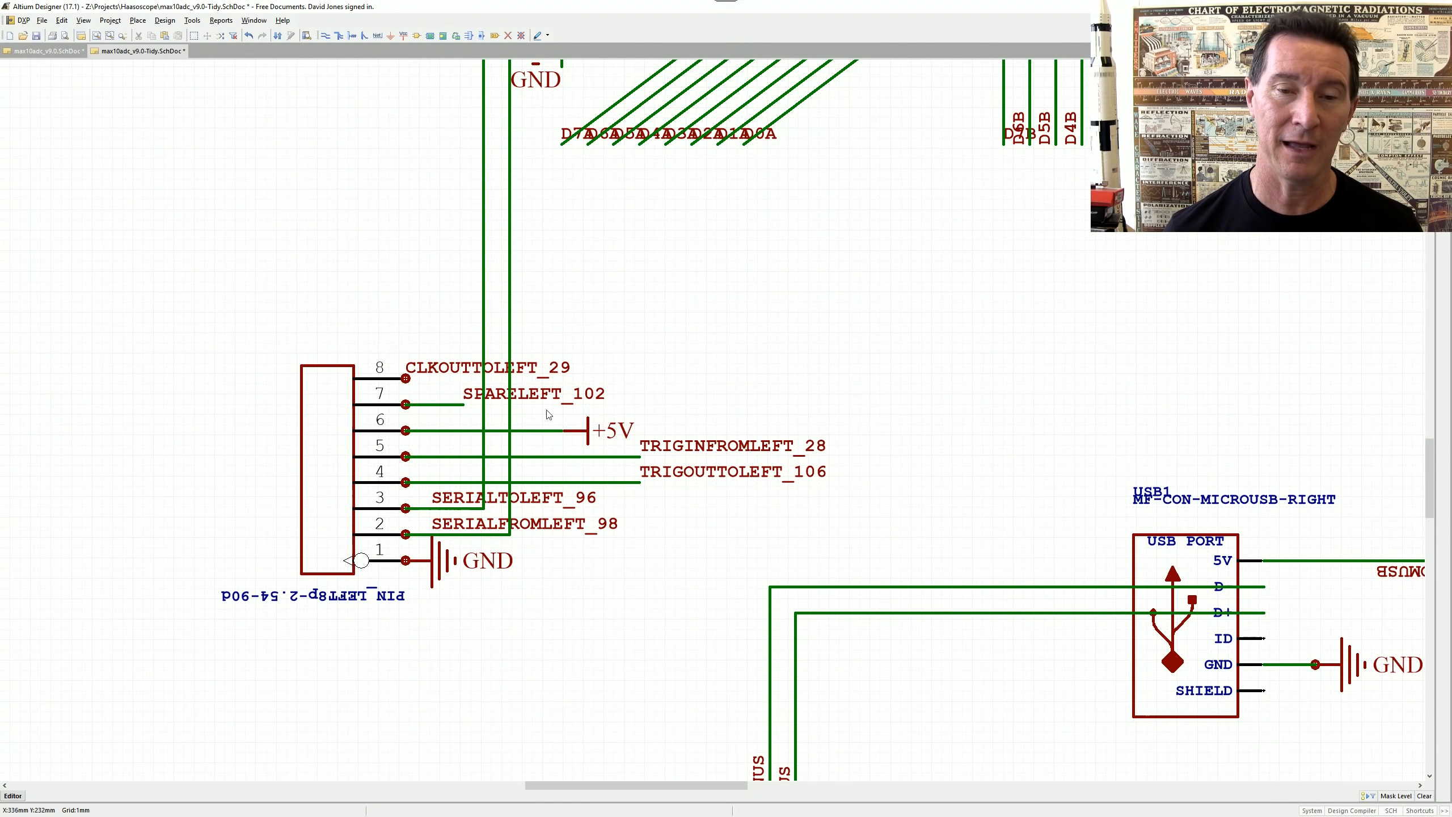
ctrl+scroll(563, 414, down, 4)
right_drag(513, 244, 470, 408)
mouse_move(927, 283)
right_down()
mouse_move(756, 223)
mouse_move(691, 250)
right_up()
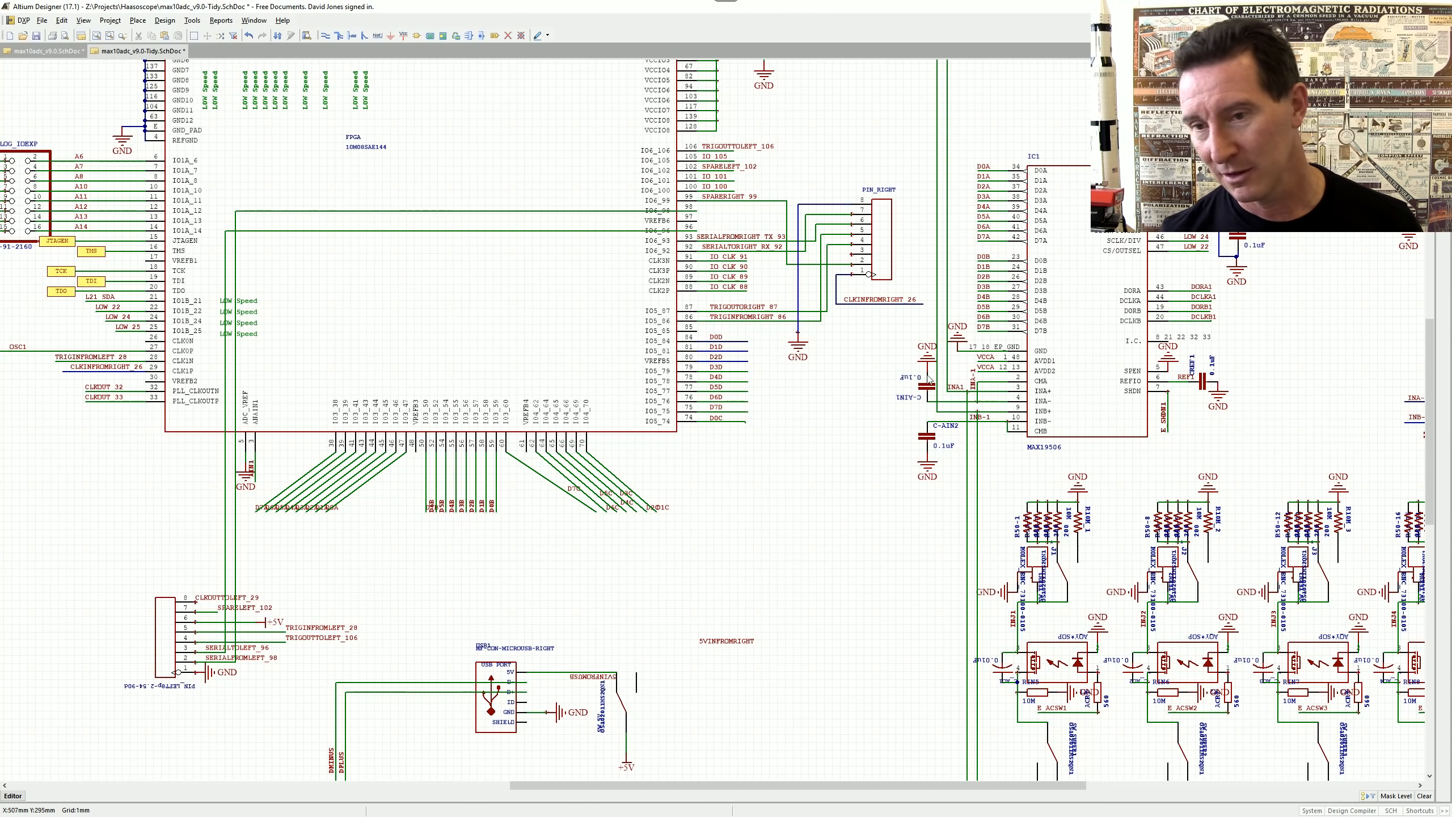
ctrl+scroll(763, 337, down, 2)
ctrl+scroll(762, 336, down, 2)
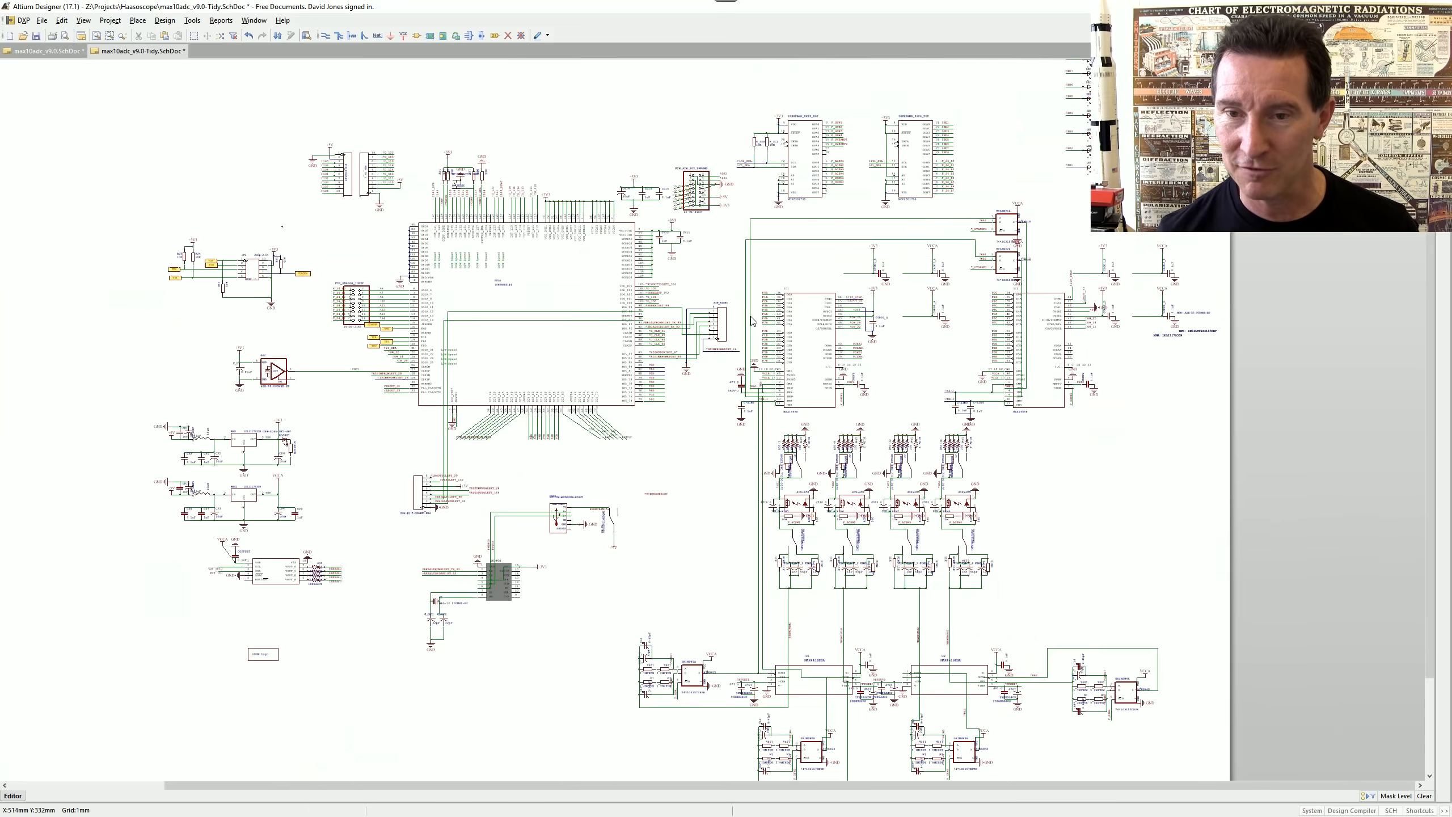
ctrl+scroll(705, 365, up, 3)
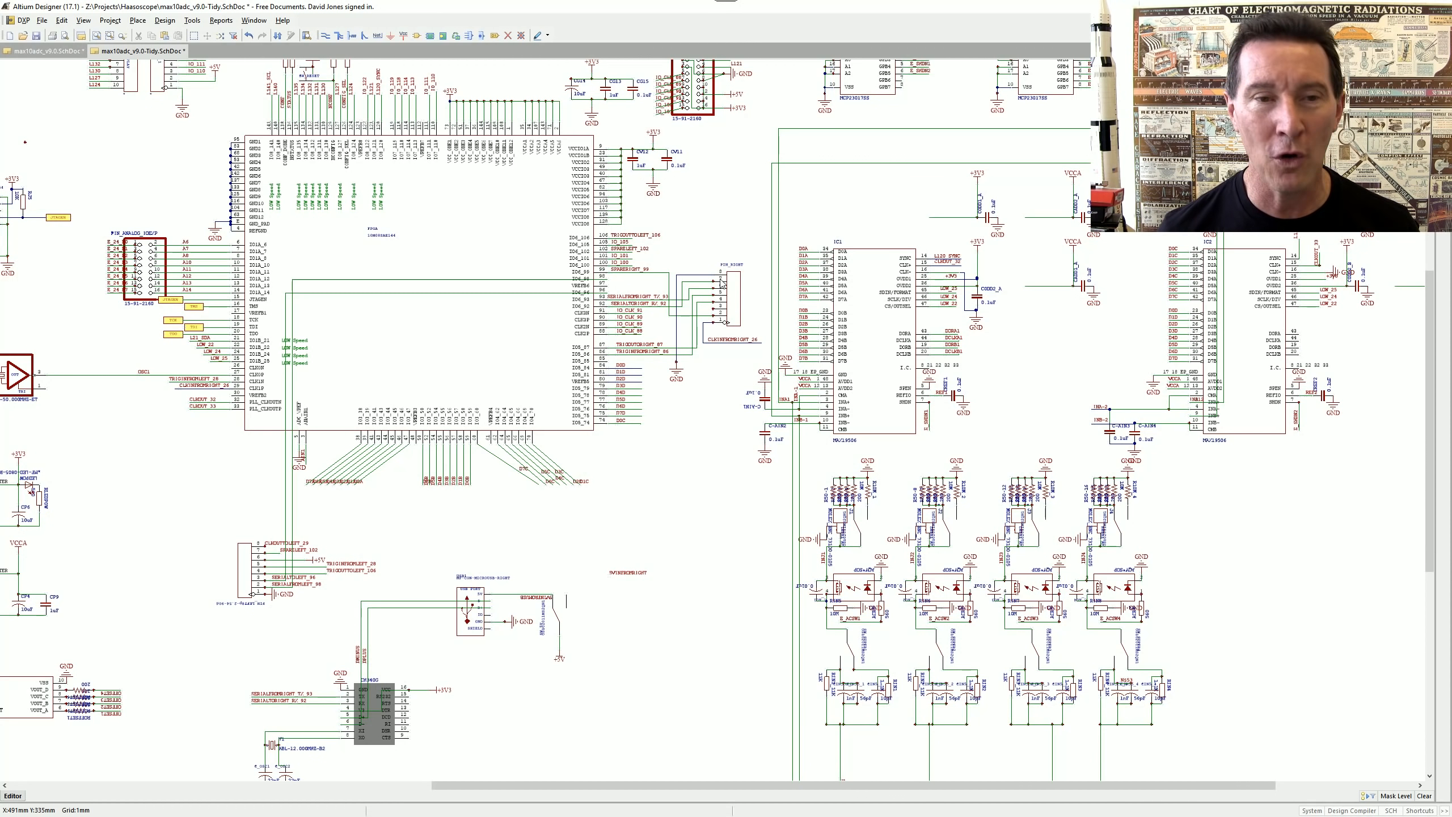
ctrl+scroll(722, 283, up, 1)
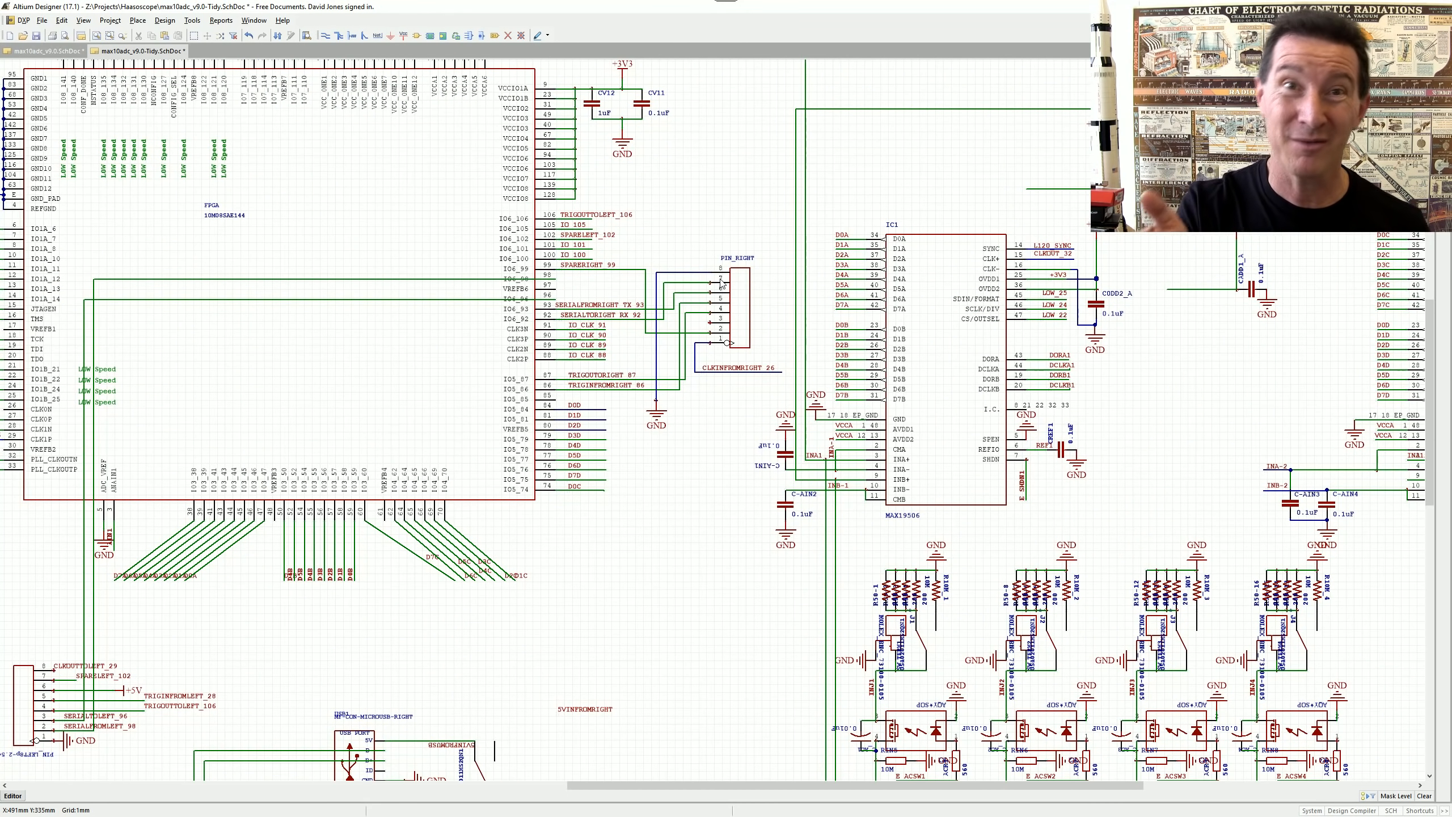
- Highlight the TRIGINFROMLEFT_28 net at the PIN_LEFT connector and trace it to the FPGA
right_drag(300, 439, 624, 418)
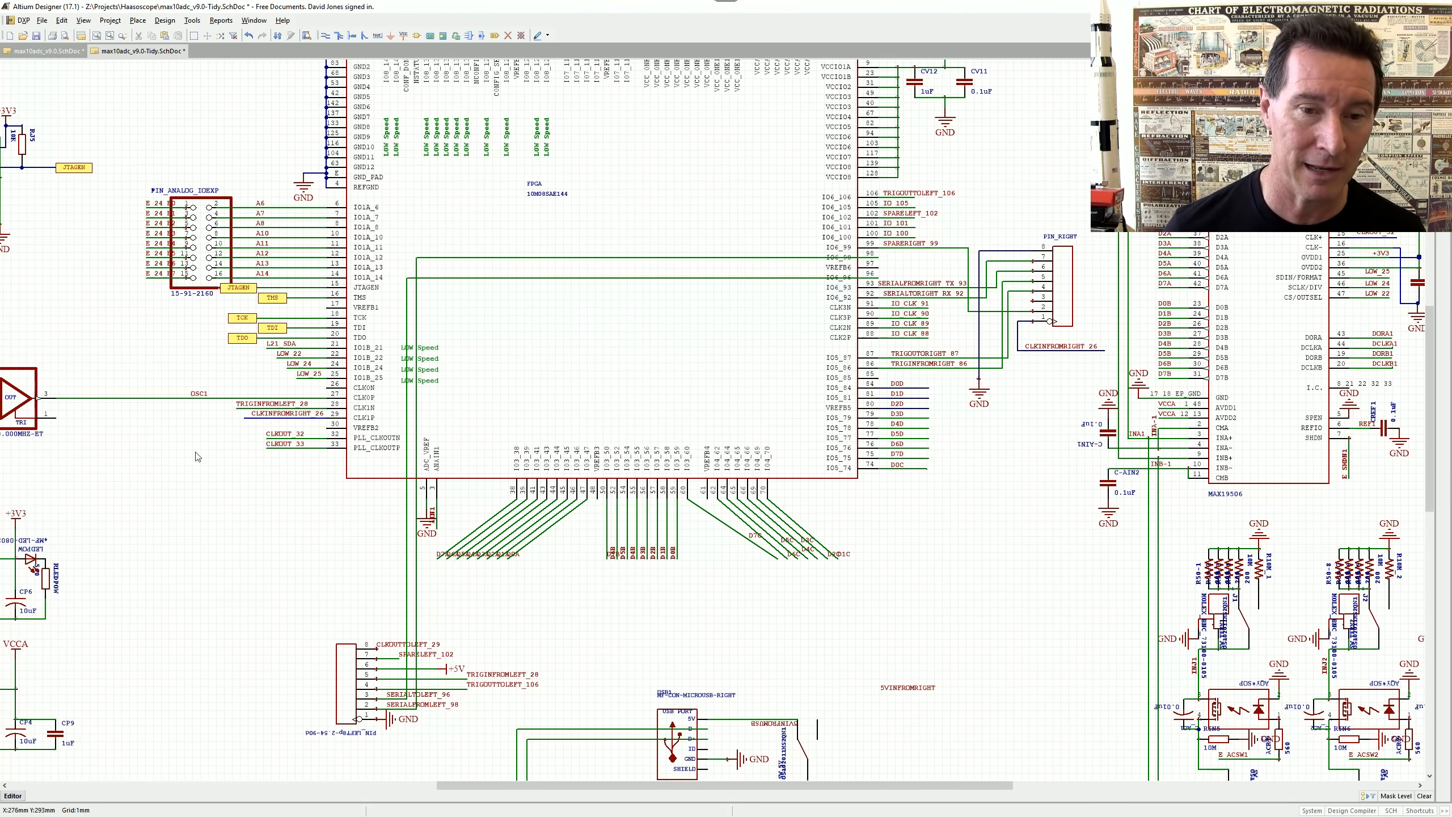
alt+click(495, 675)
ctrl+scroll(611, 409, down, 5)
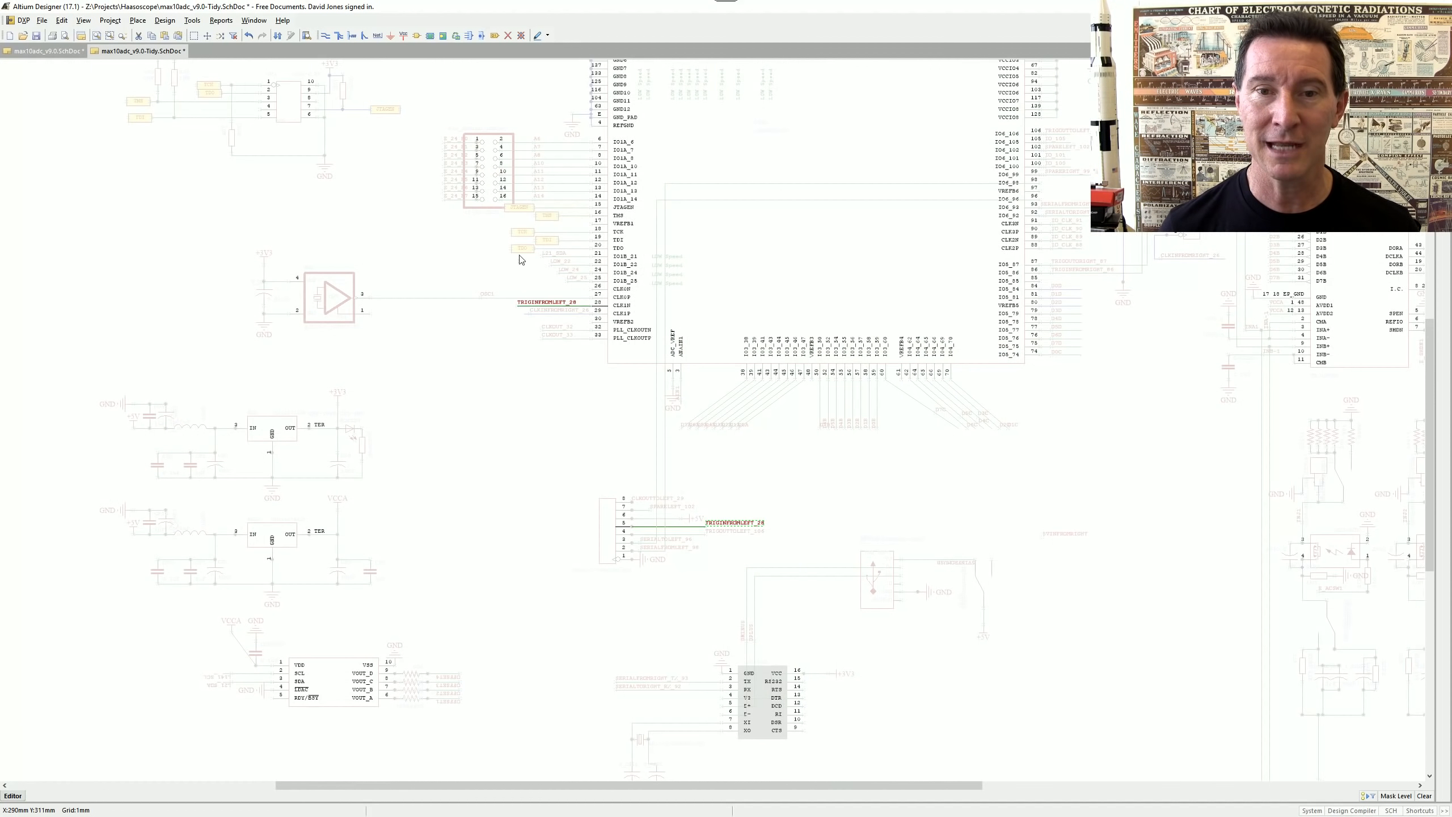
- Highlight the TRIGOUTTOLEFT_106 net at the PIN_LEFT connector and trace it across the sheet to its FPGA pin
alt+click(720, 531)
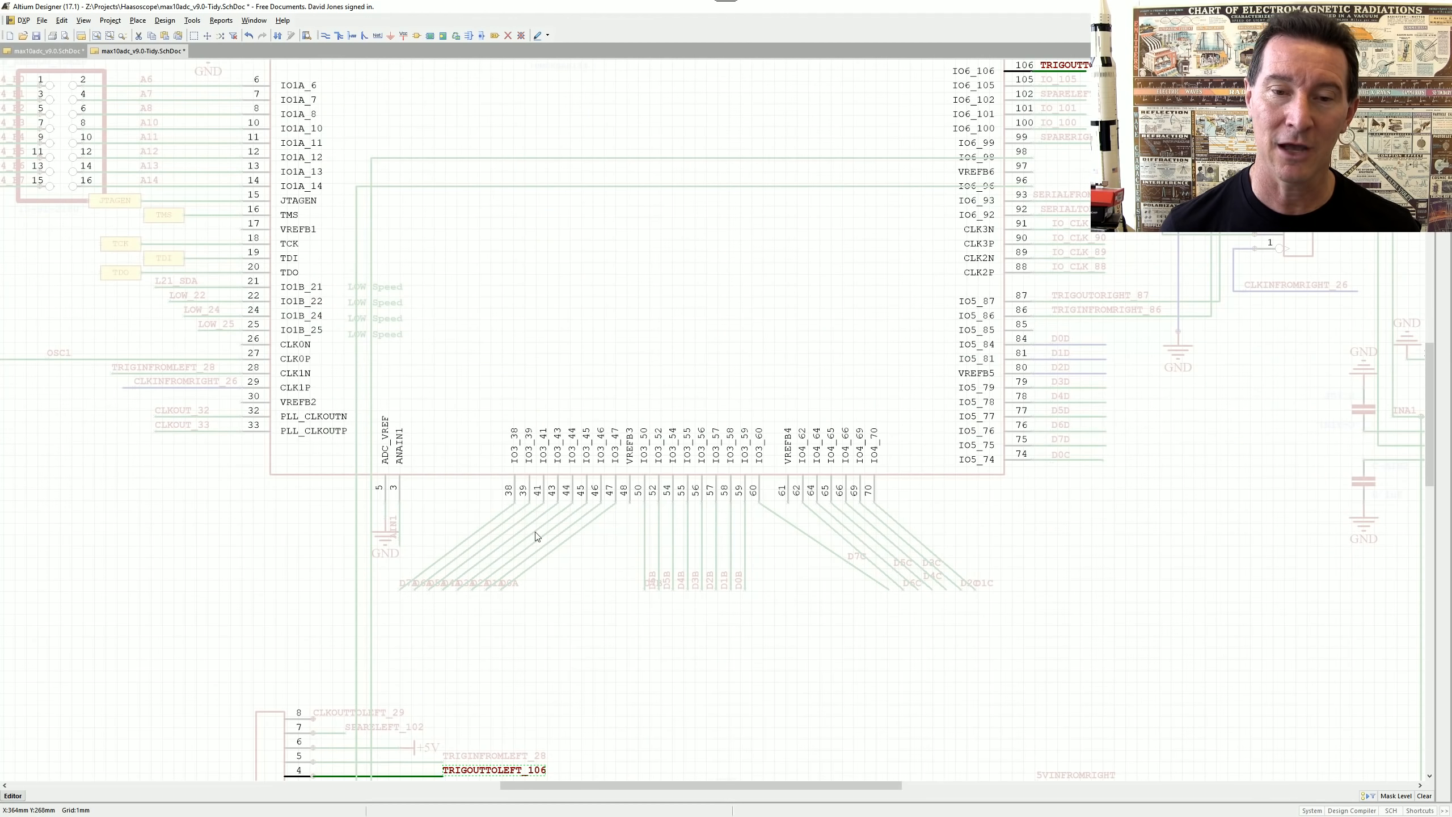
right_drag(538, 533, 576, 418)
ctrl+scroll(582, 487, down, 5)
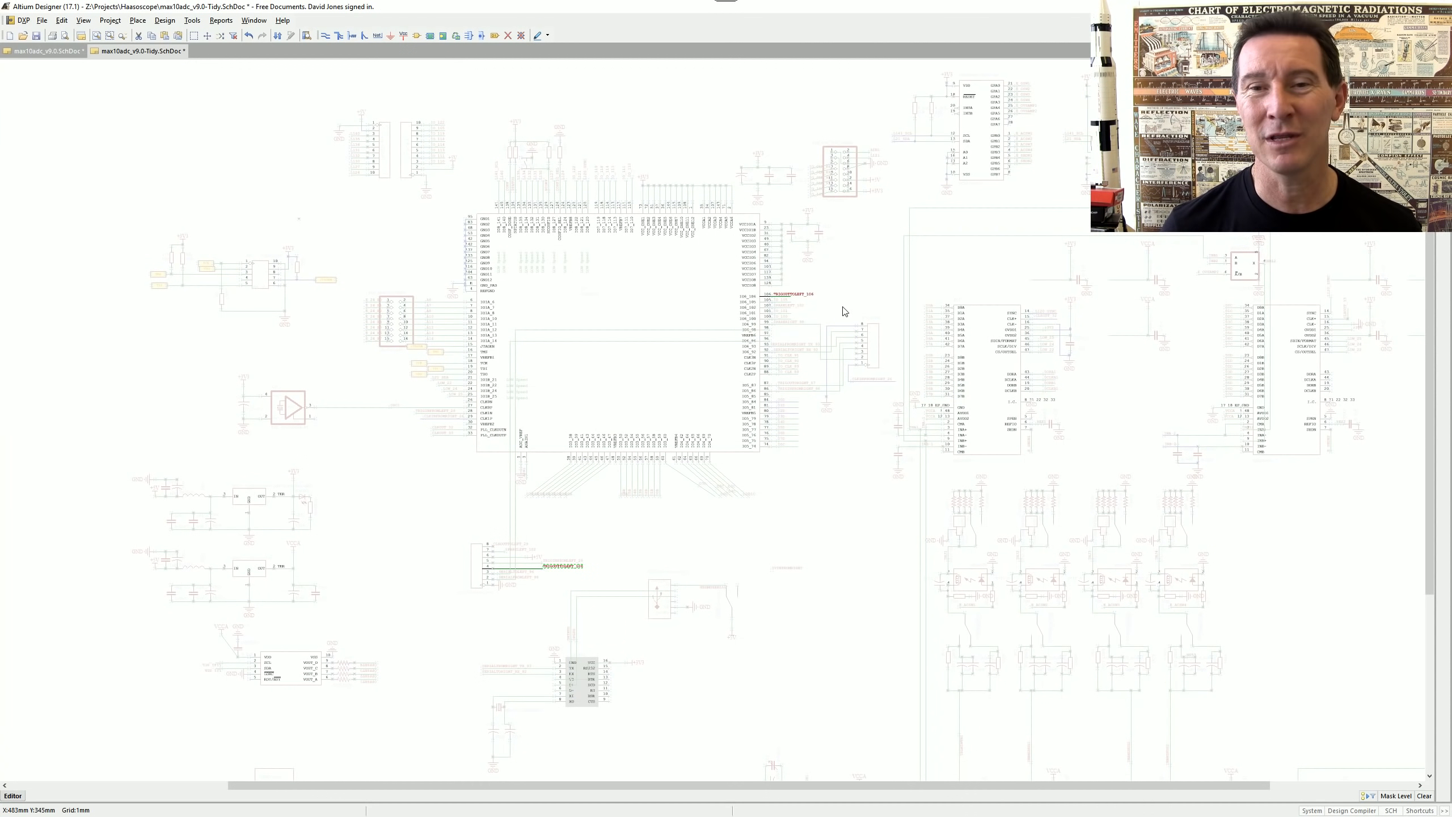
ctrl+scroll(485, 372, up, 5)
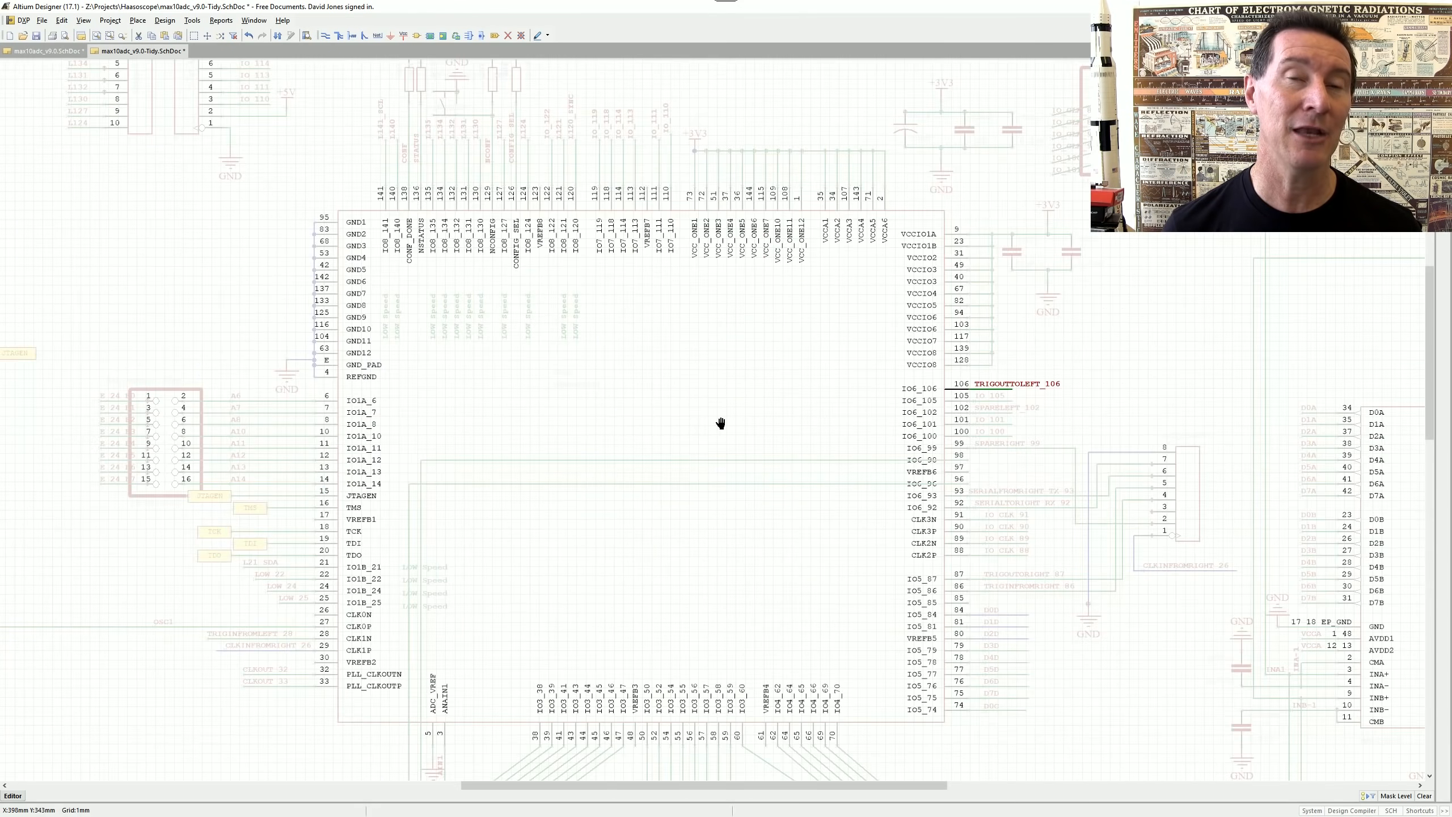
ctrl+scroll(726, 423, down, 2)
ctrl+scroll(757, 392, up, 5)
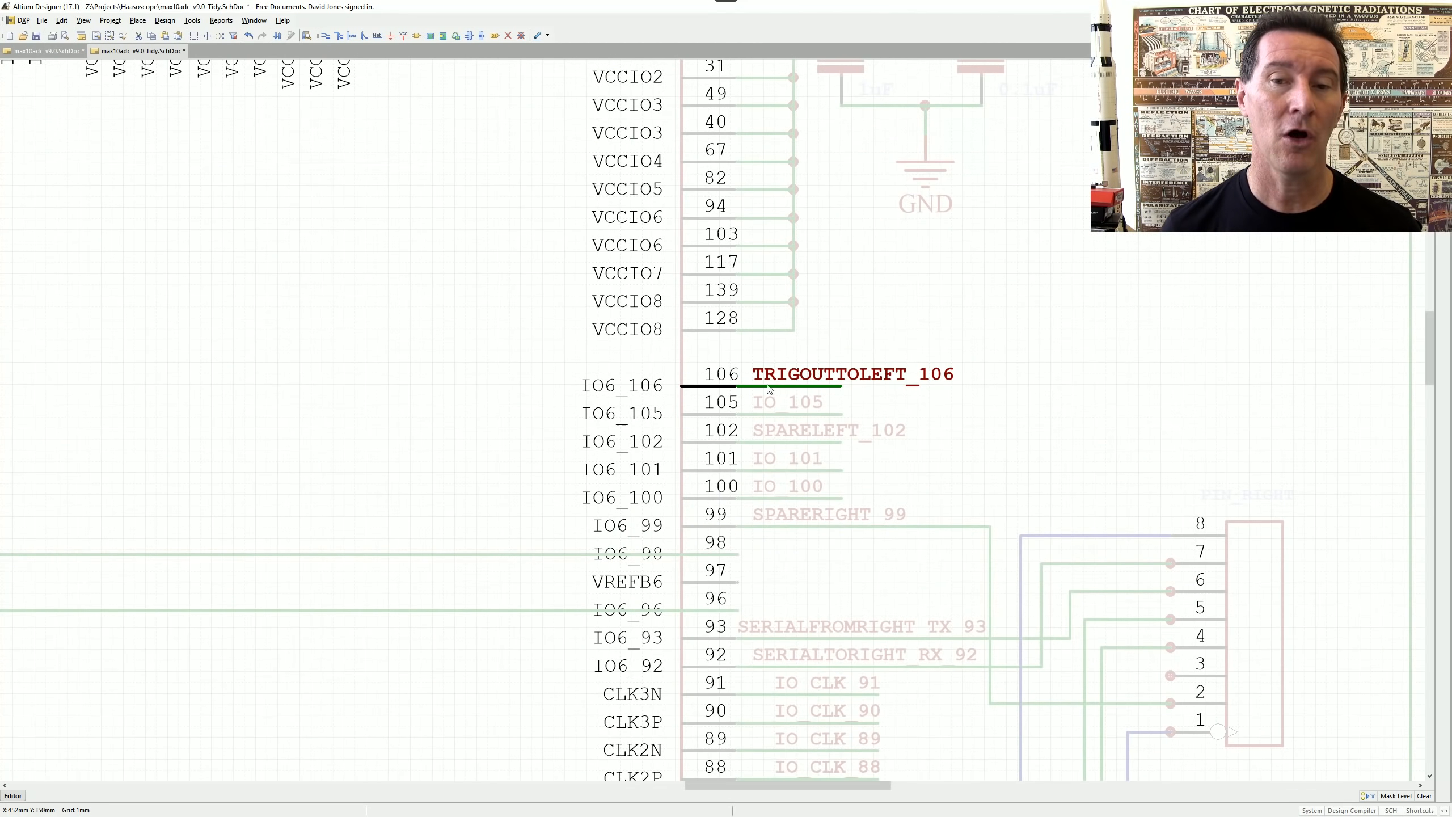
ctrl+scroll(765, 492, down, 1)
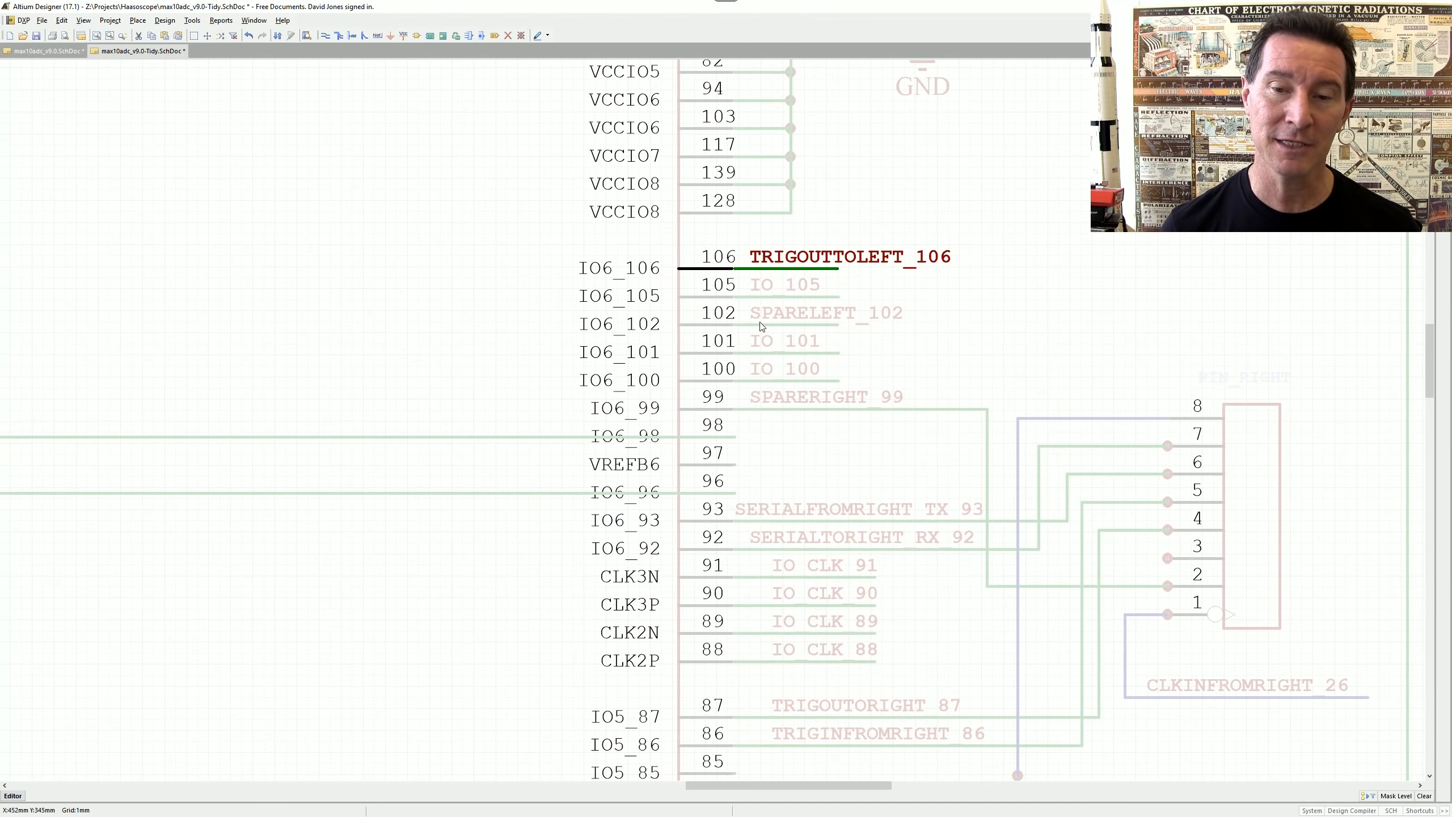
- Examine how the pins are arranged around all four sides of the FPGA symbol
ctrl+scroll(697, 522, down, 2)
ctrl+scroll(697, 522, down, 3)
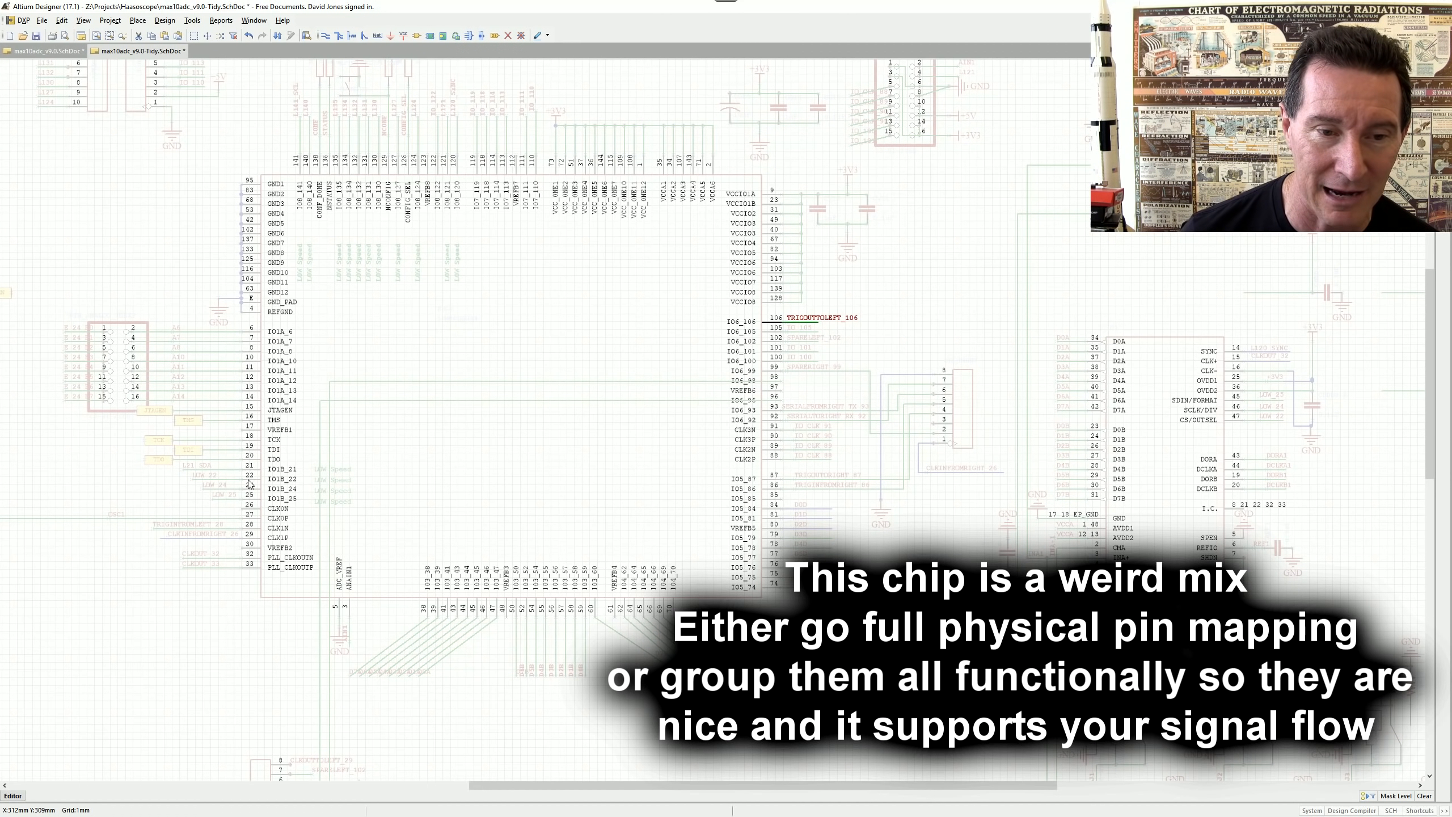
ctrl+scroll(526, 615, up, 1)
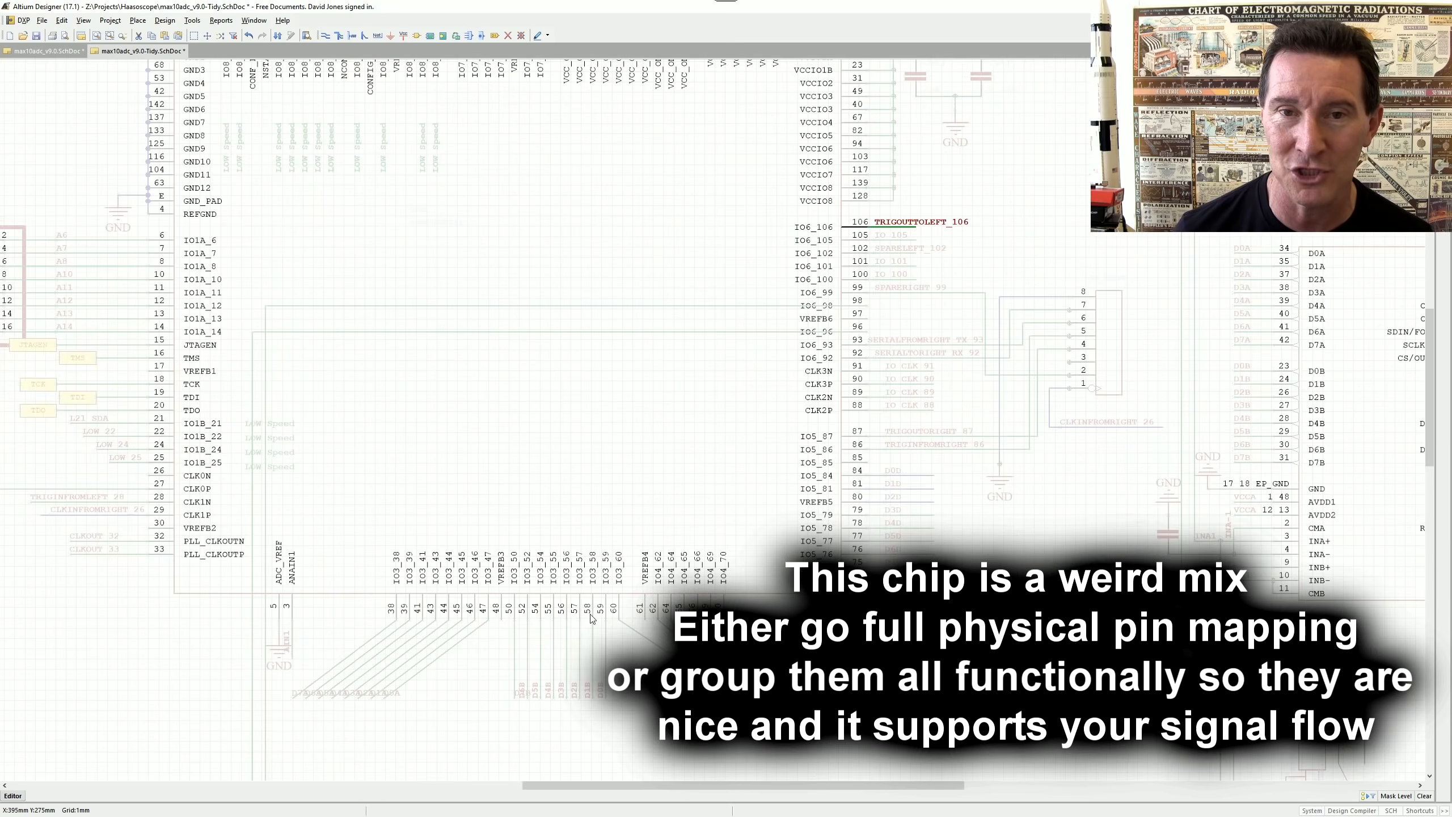
right_drag(745, 590, 679, 613)
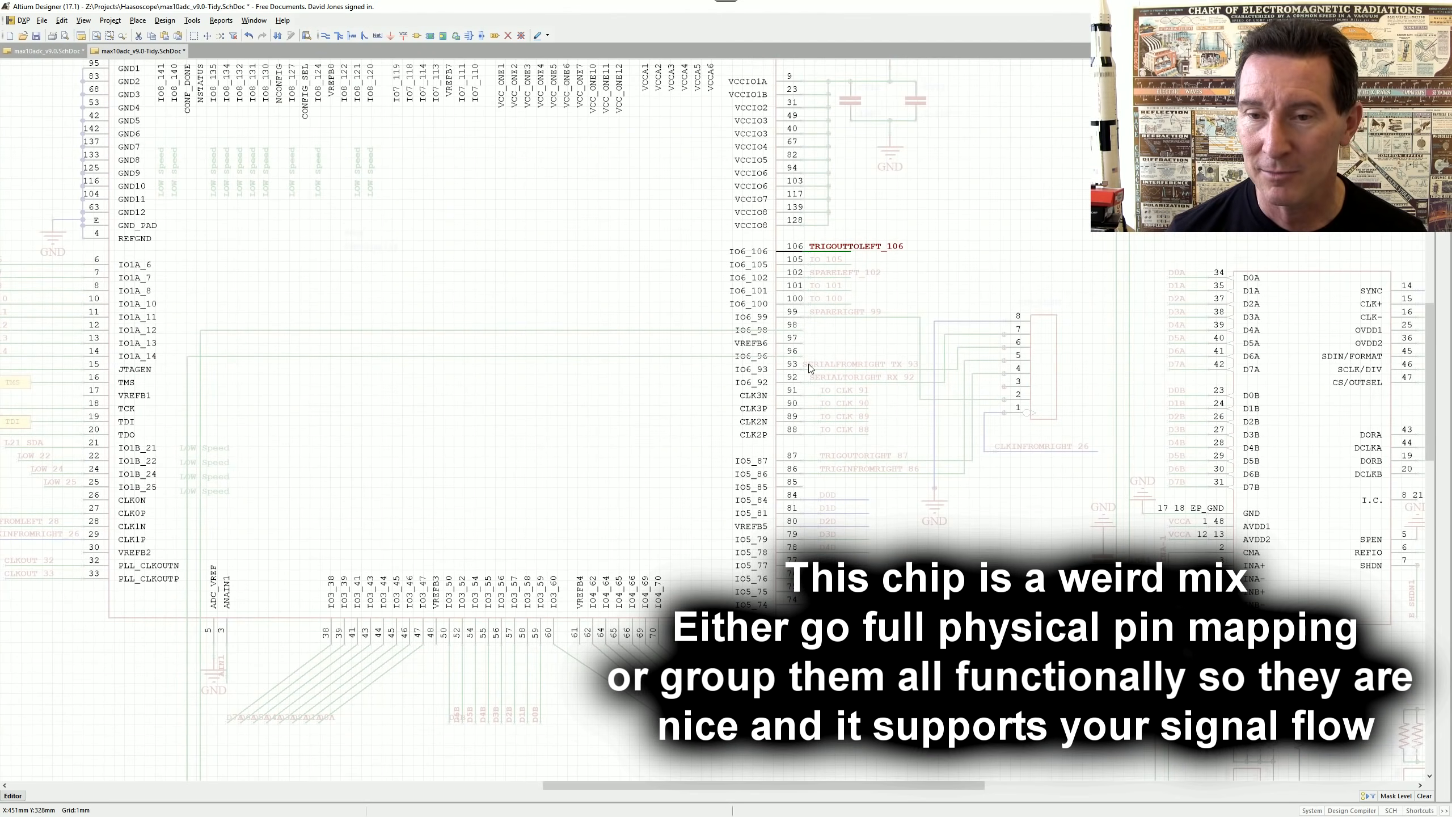
scroll(809, 368, up, 4)
ctrl+scroll(521, 518, down, 3)
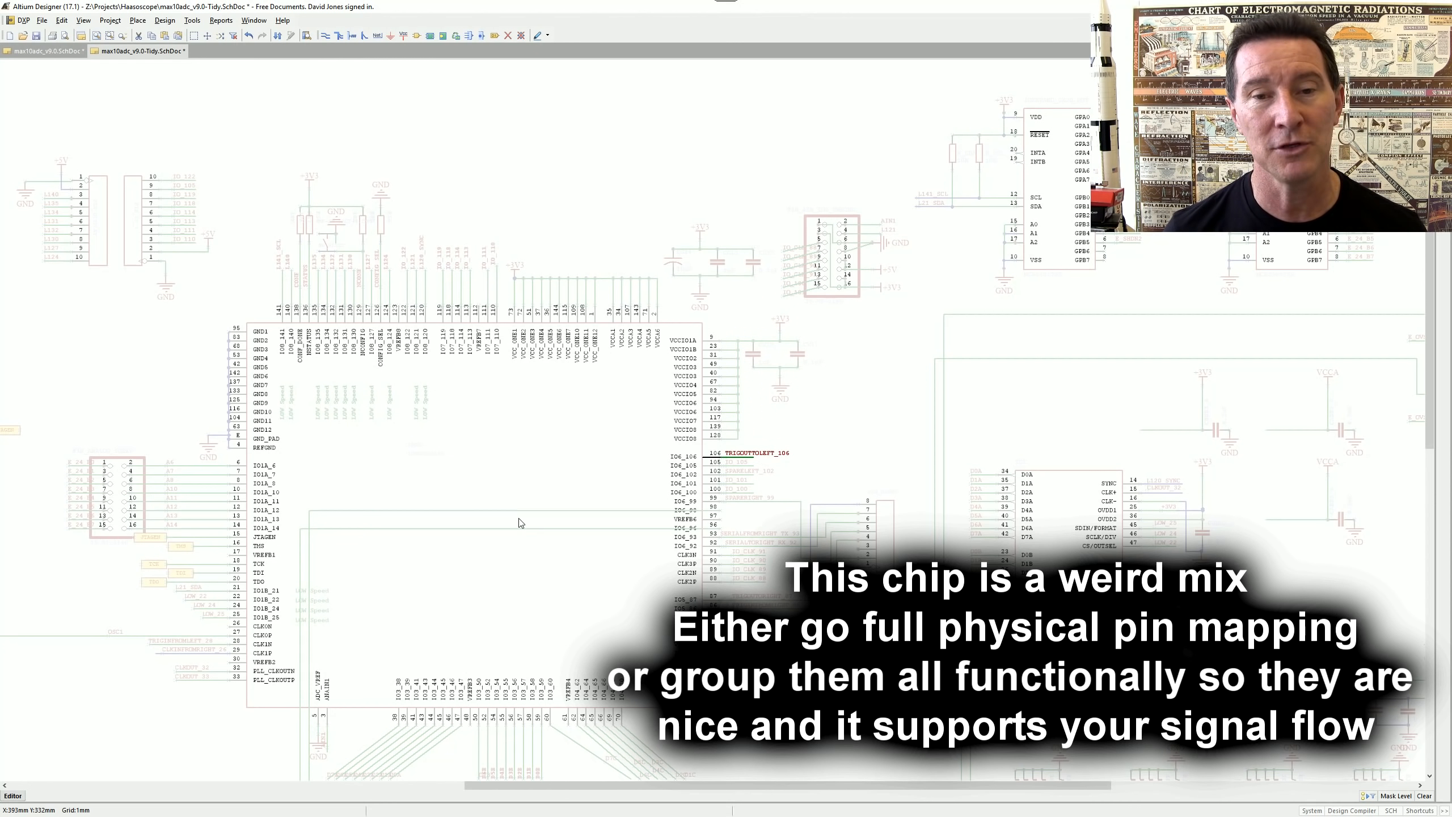
right_drag(505, 516, 573, 434)
ctrl+scroll(518, 425, up, 1)
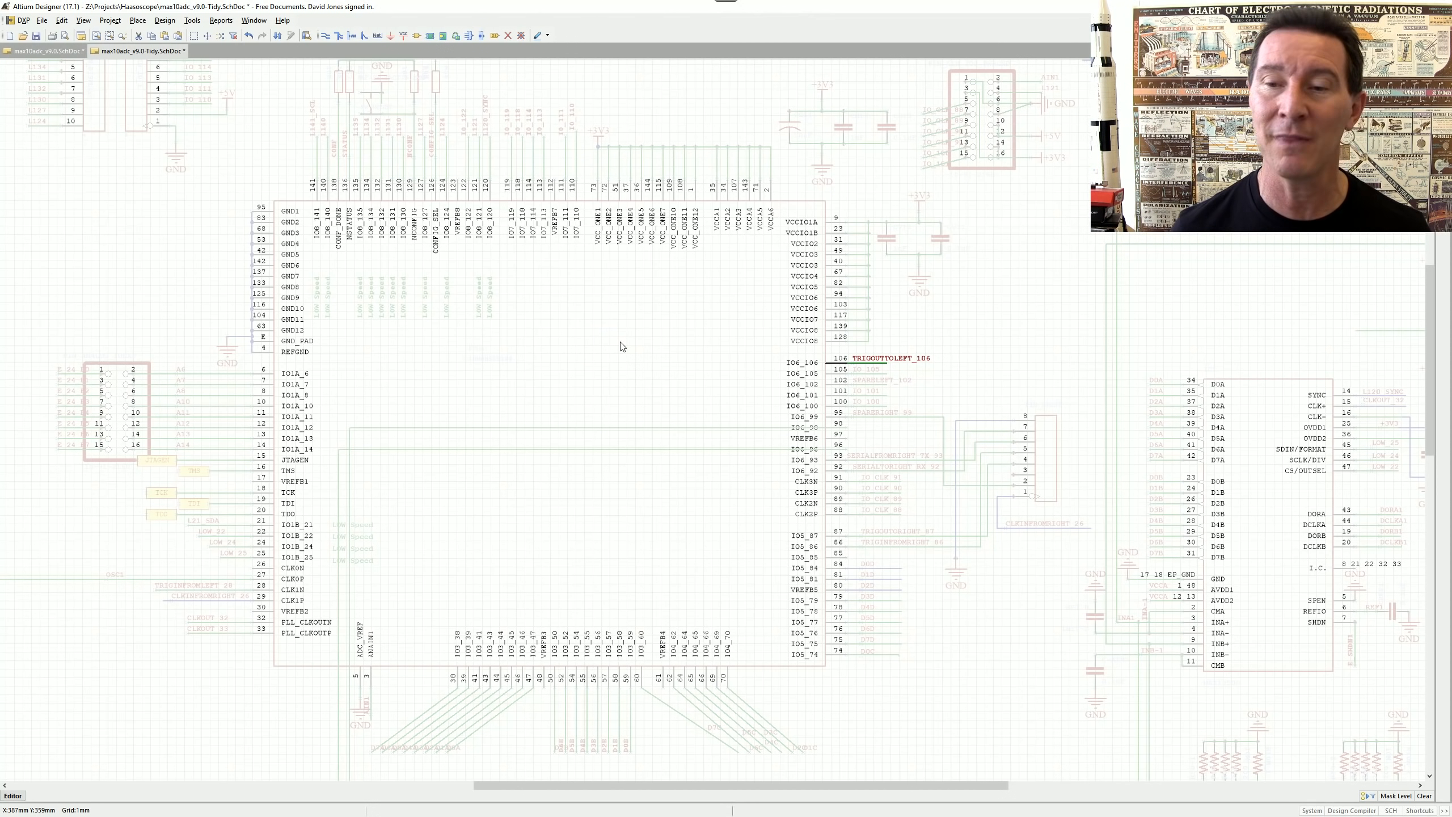
- Inspect the FPGA's IO6 and clock pins and their wiring to PIN_RIGHT, clearing the net highlighting
ctrl+scroll(859, 463, up, 3)
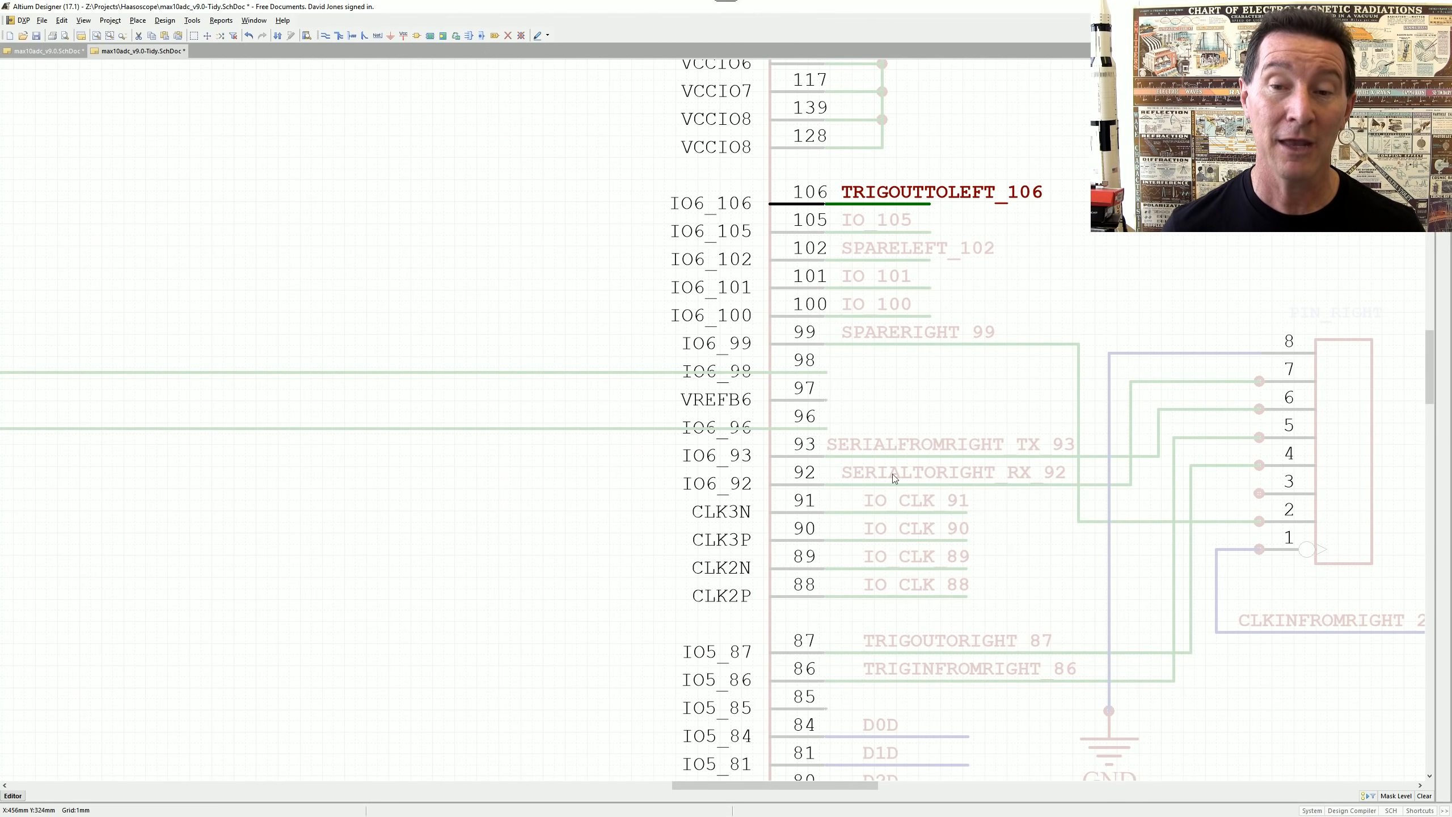
right_drag(813, 448, 657, 452)
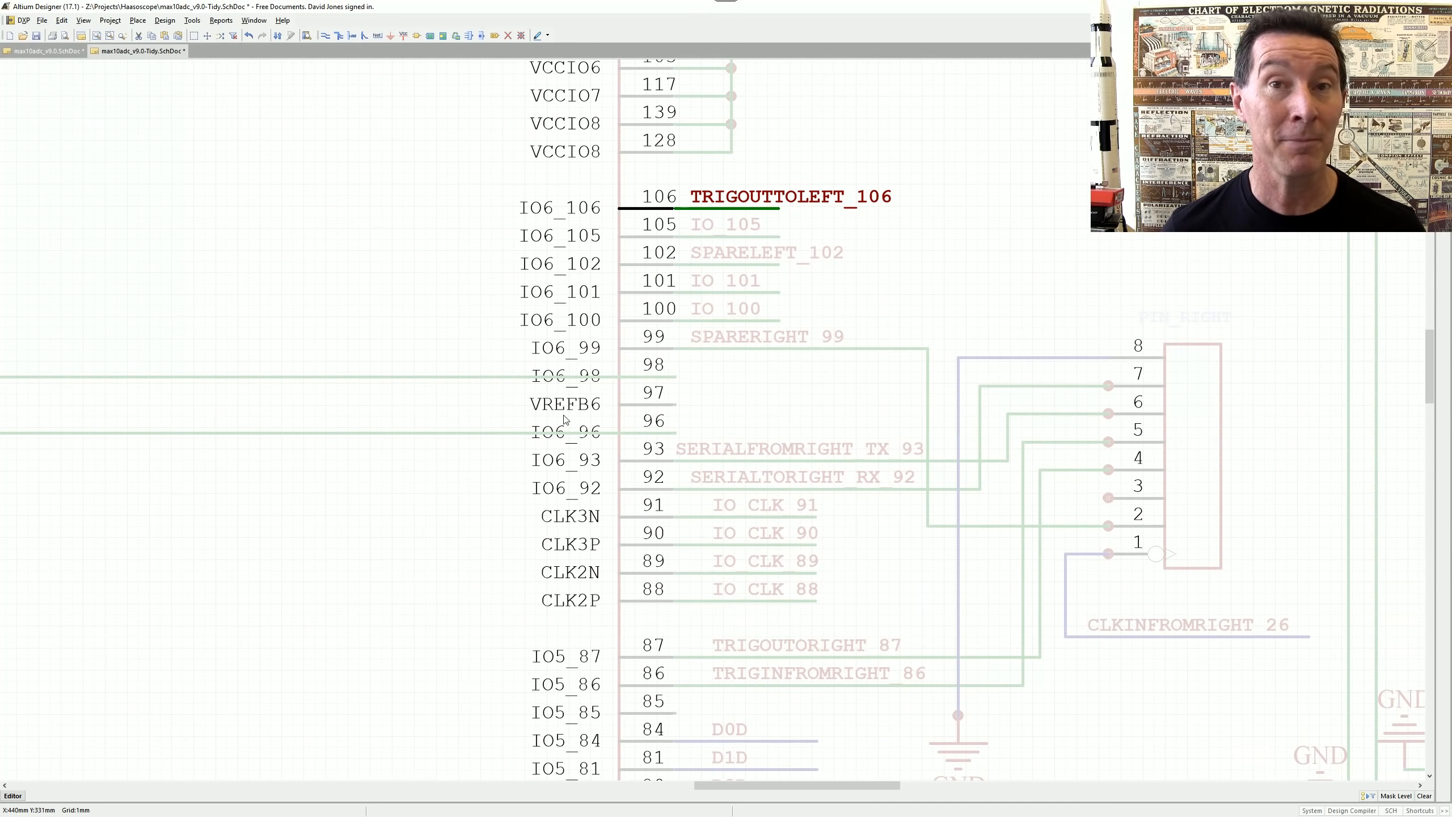
ctrl+scroll(565, 421, down, 1)
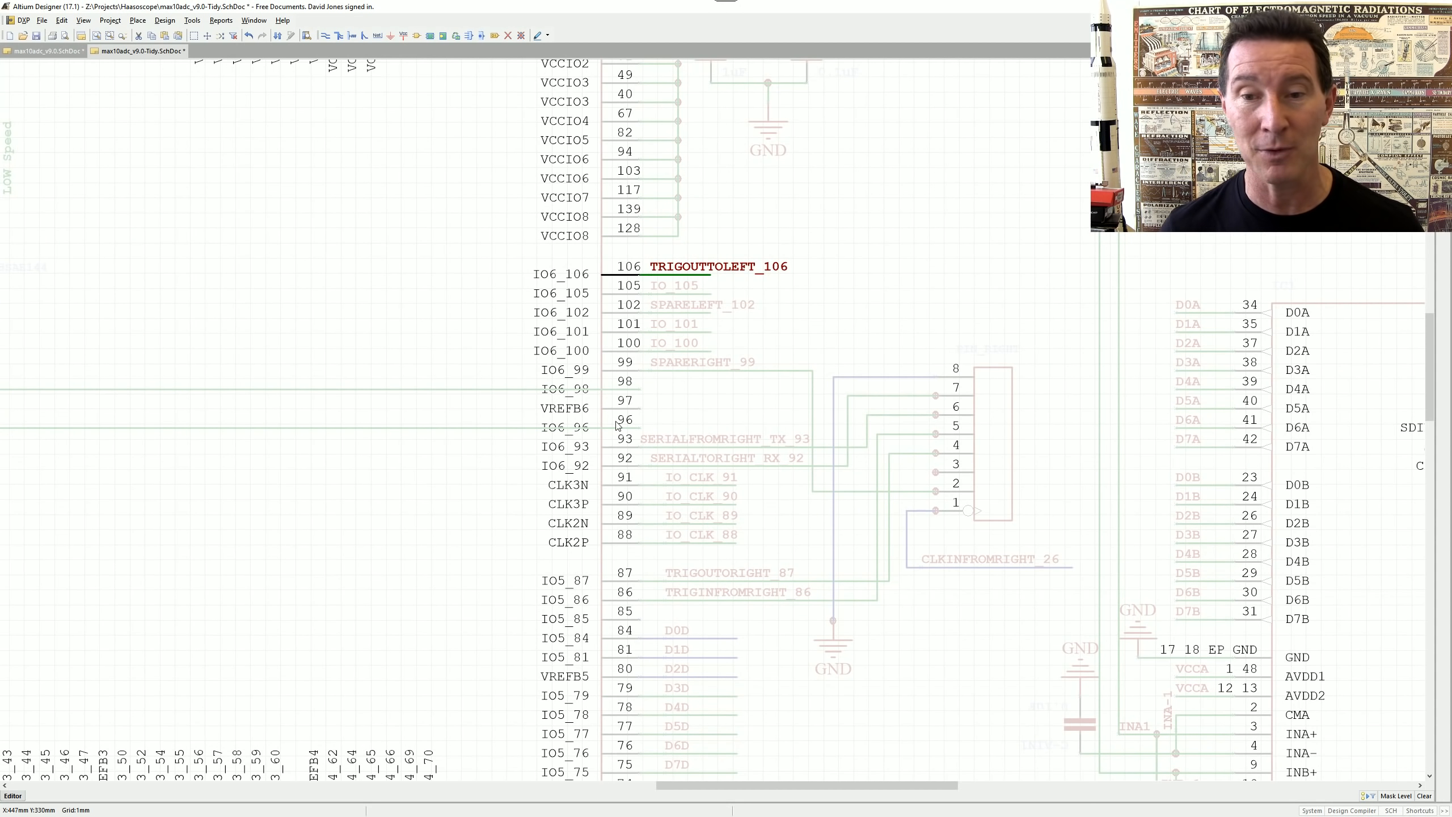
ctrl+scroll(826, 448, up, 1)
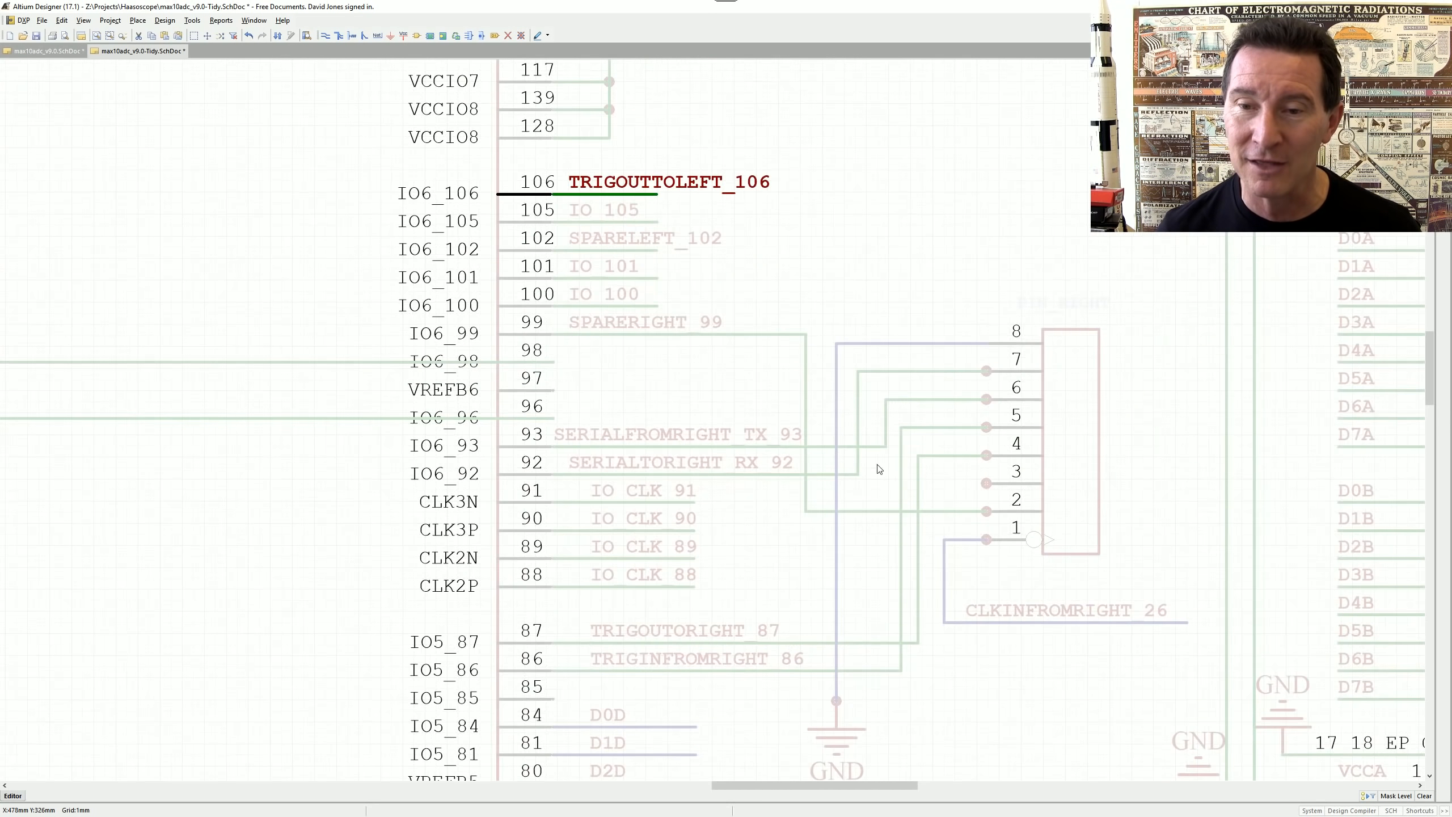
click(869, 300)
right_drag(935, 505, 816, 461)
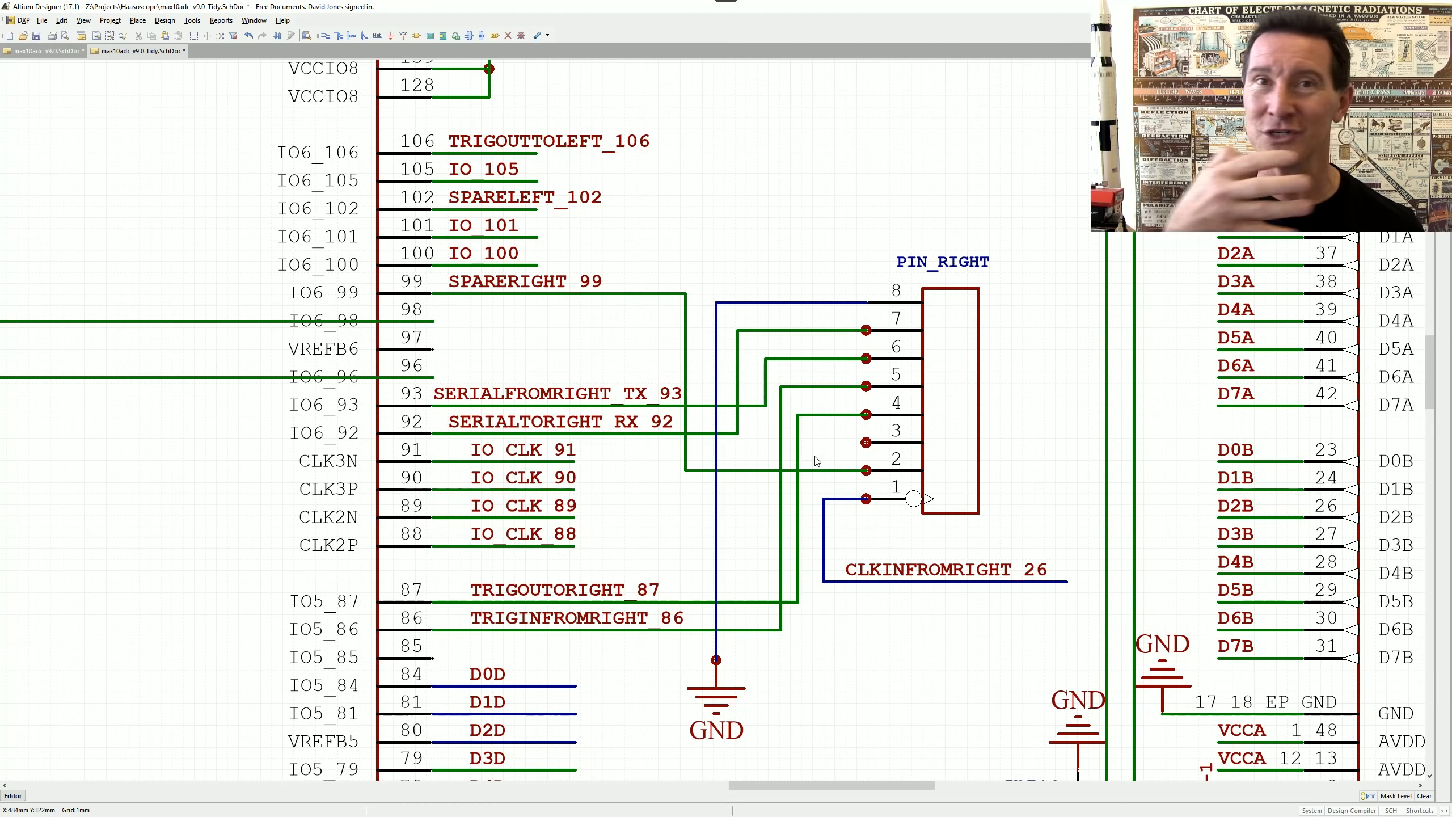
ctrl+scroll(817, 460, down, 3)
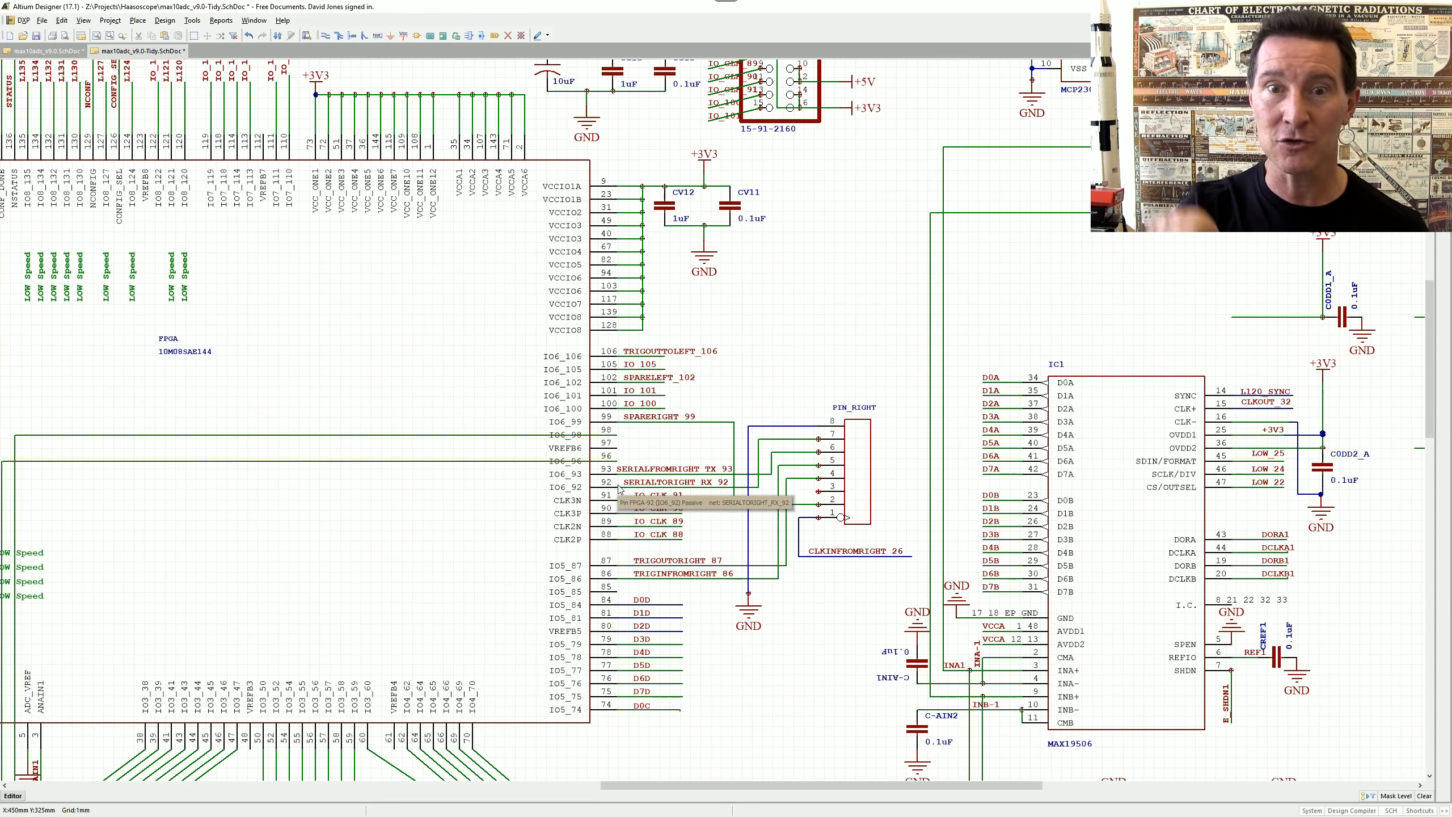
- Examine the PIN_LEFT connector with its trigger, serial and power connections
right_drag(513, 398, 661, 346)
ctrl+scroll(586, 369, down, 5)
ctrl+scroll(512, 702, up, 3)
right_drag(512, 702, 621, 437)
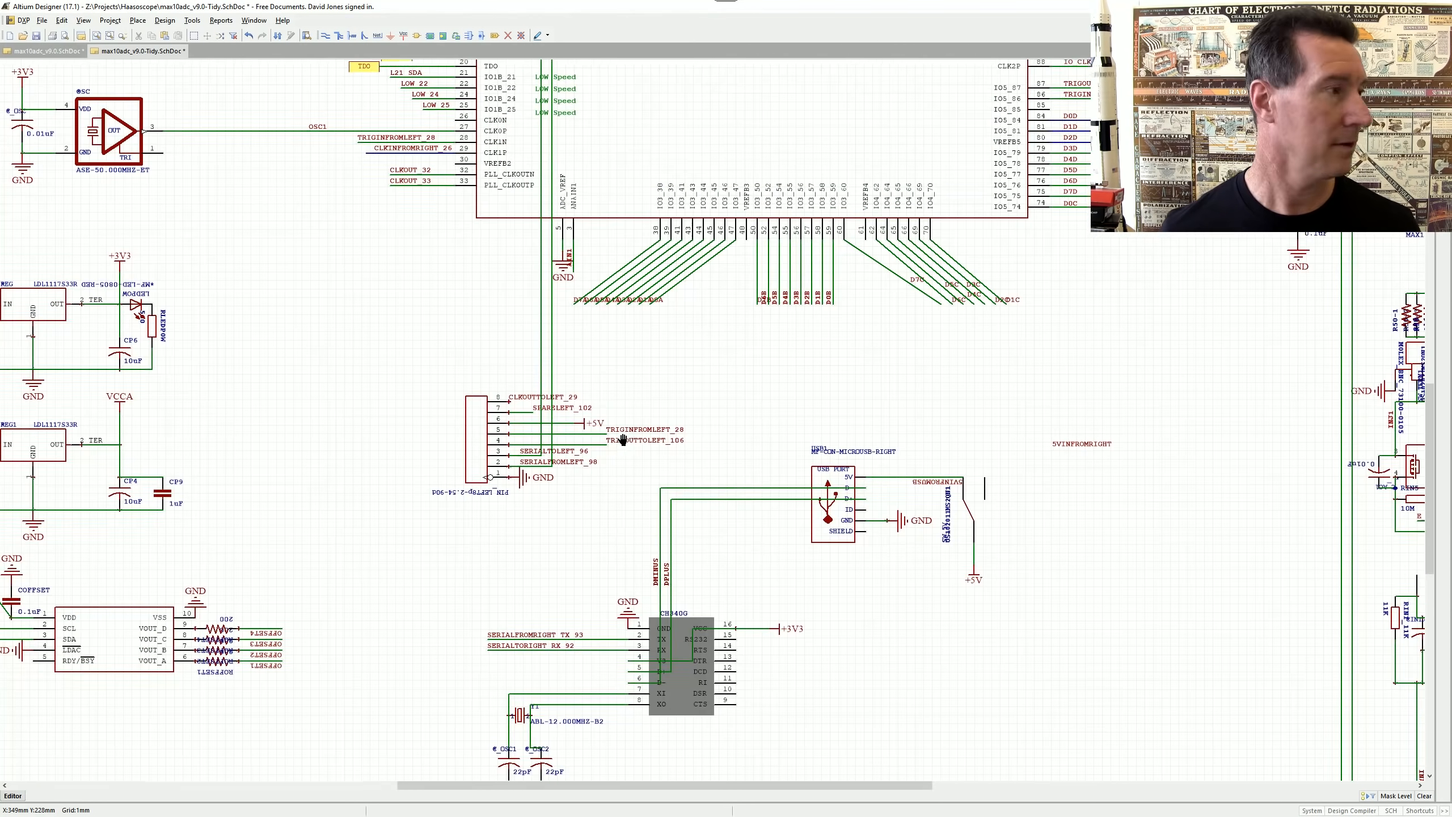
ctrl+scroll(457, 404, up, 3)
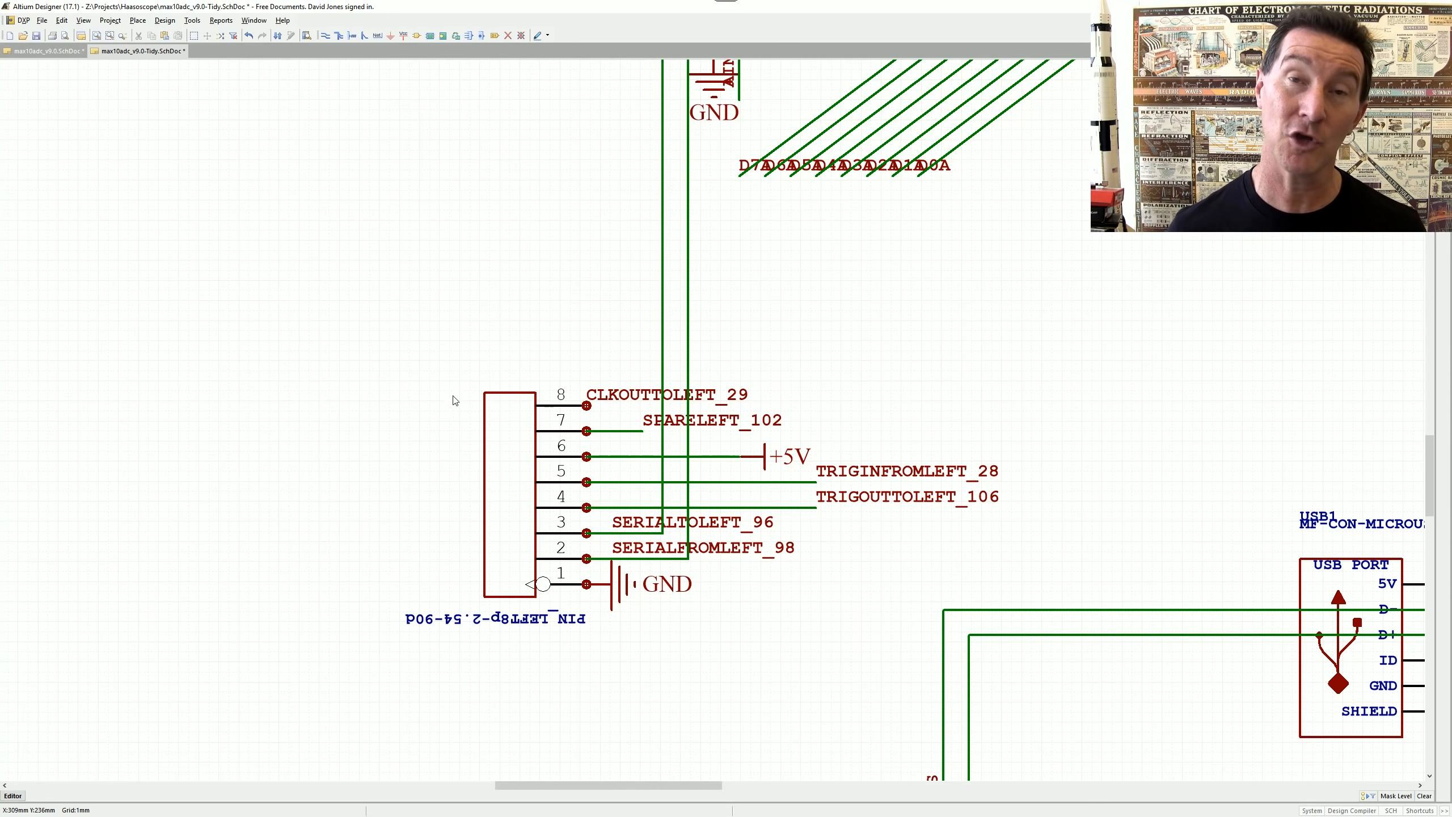
right_drag(554, 526, 465, 514)
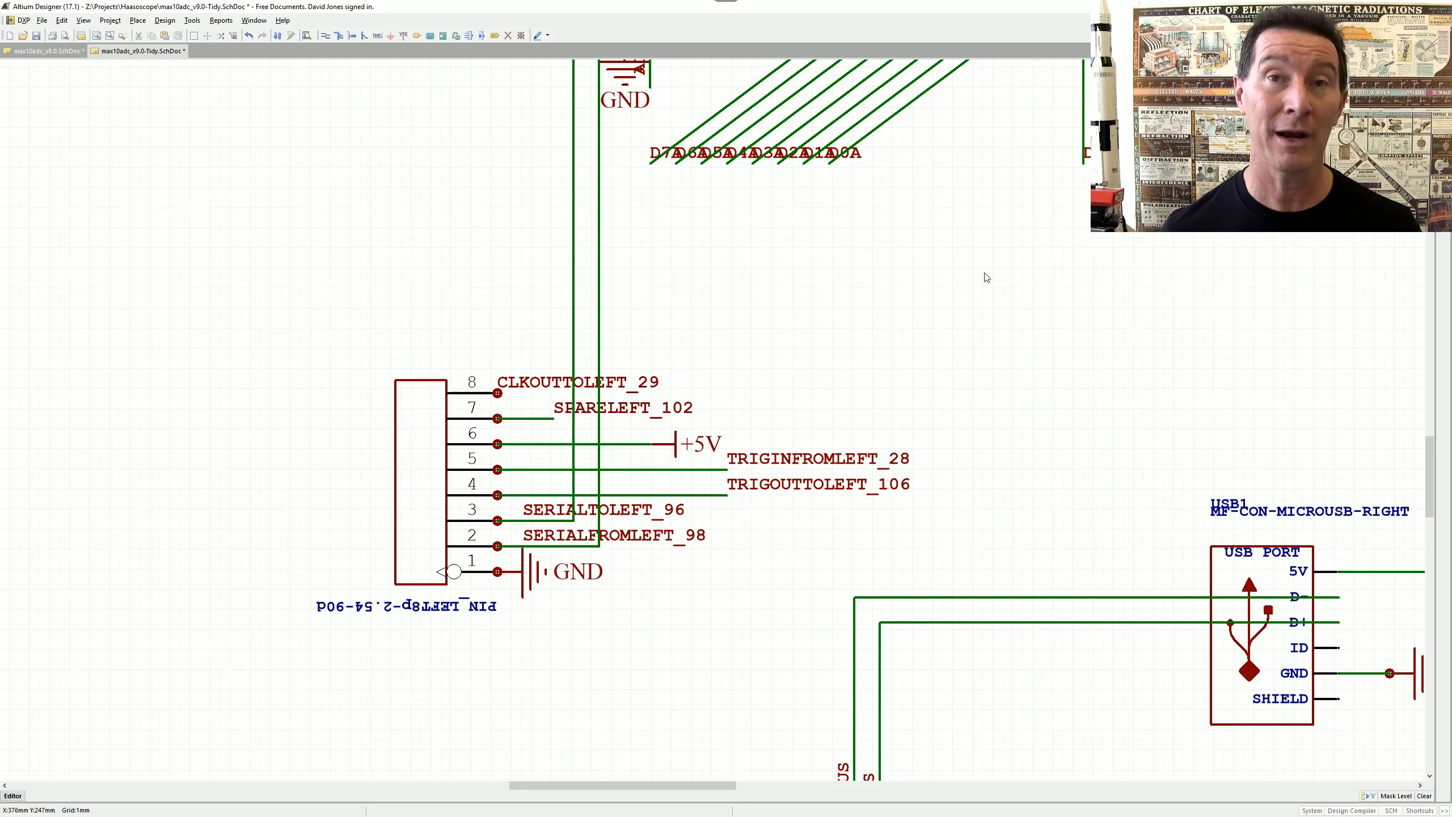
- Inspect the 3.3 V regulator circuits, selecting the 1uF and 0.01uF capacitors on the +5V input to check their placement
ctrl+scroll(1078, 280, down, 3)
scroll(837, 390, up, 5)
ctrl+scroll(964, 359, up, 3)
ctrl+scroll(964, 358, up, 4)
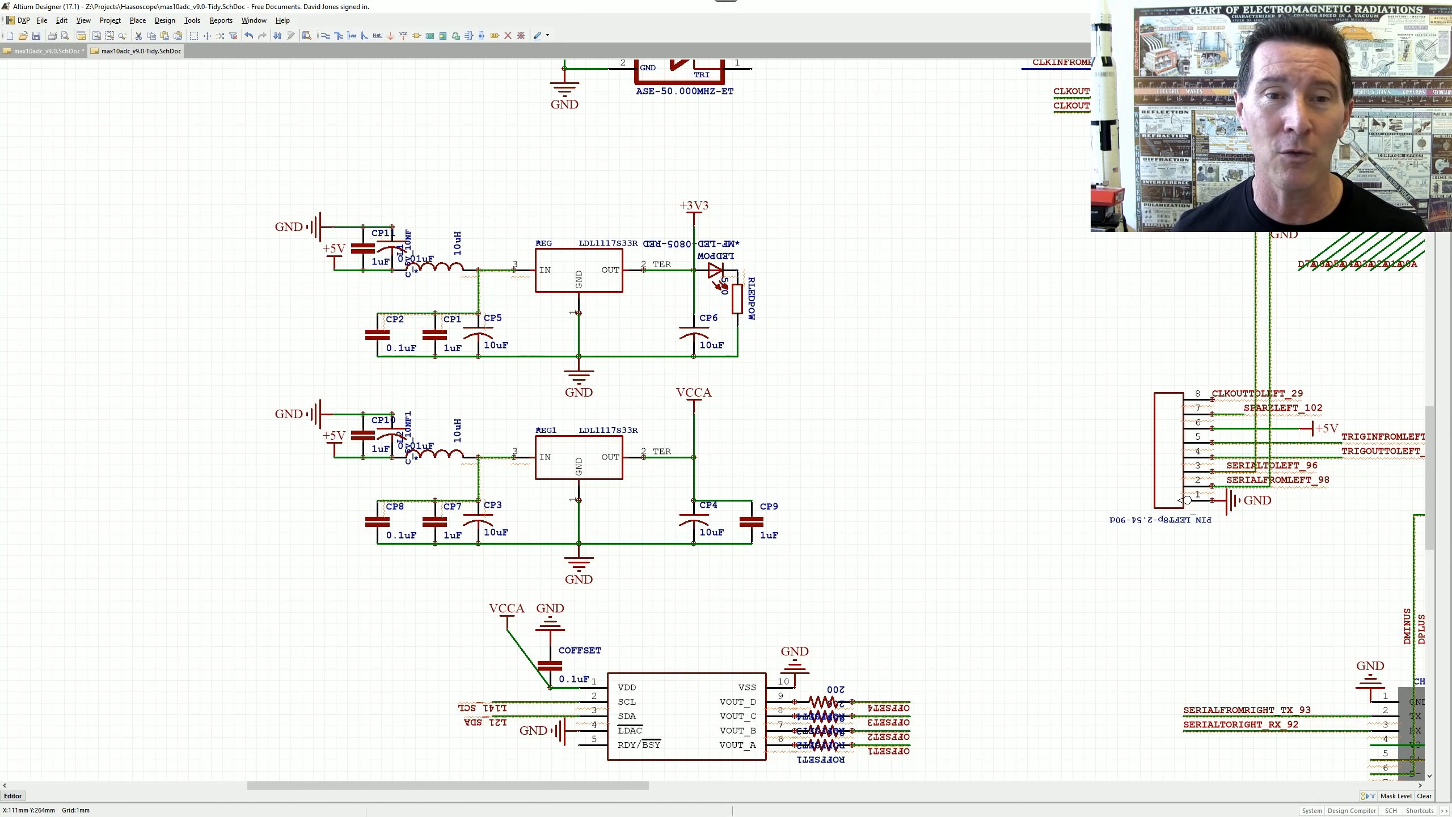
ctrl+scroll(343, 188, up, 5)
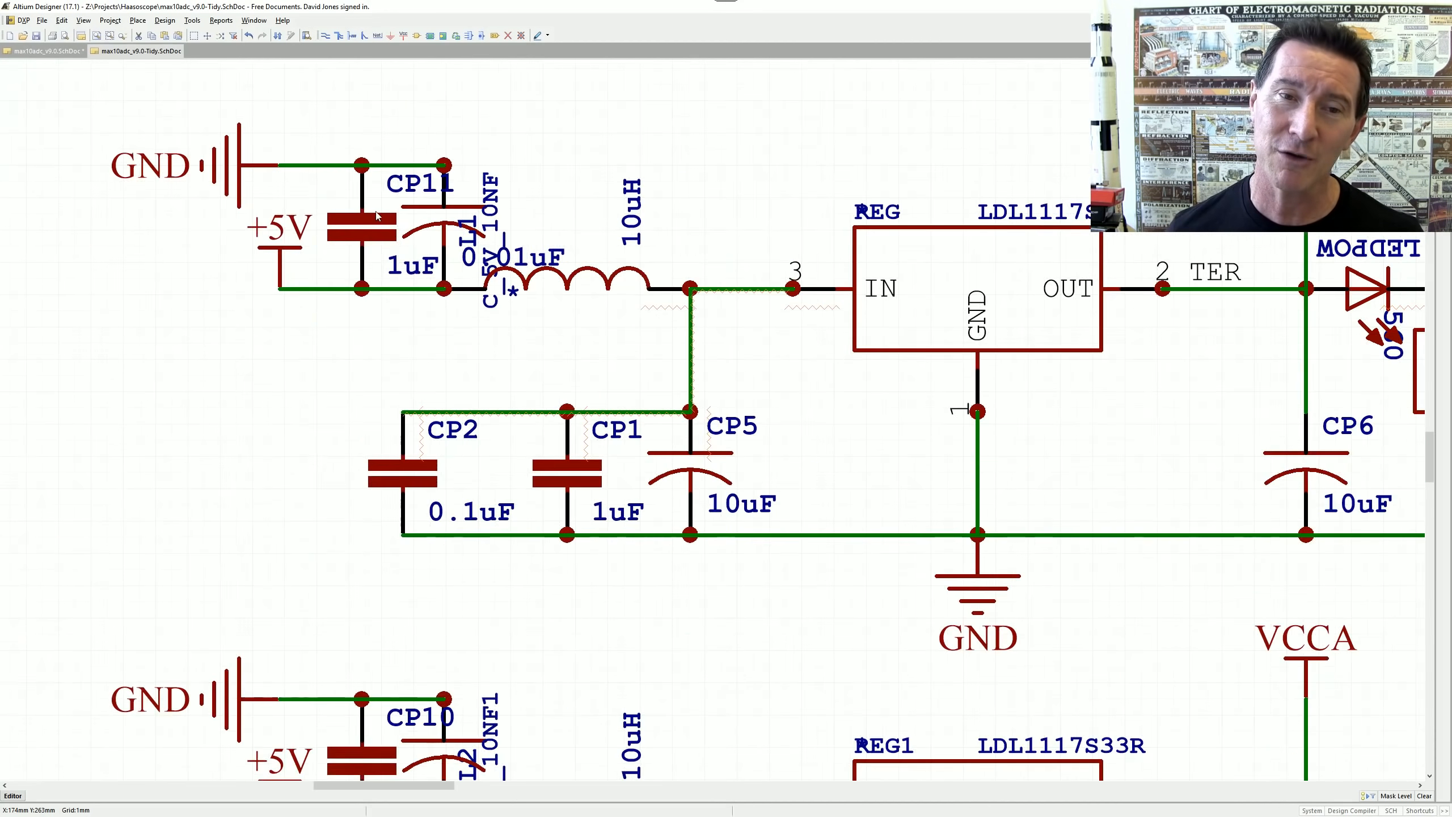
click(475, 364)
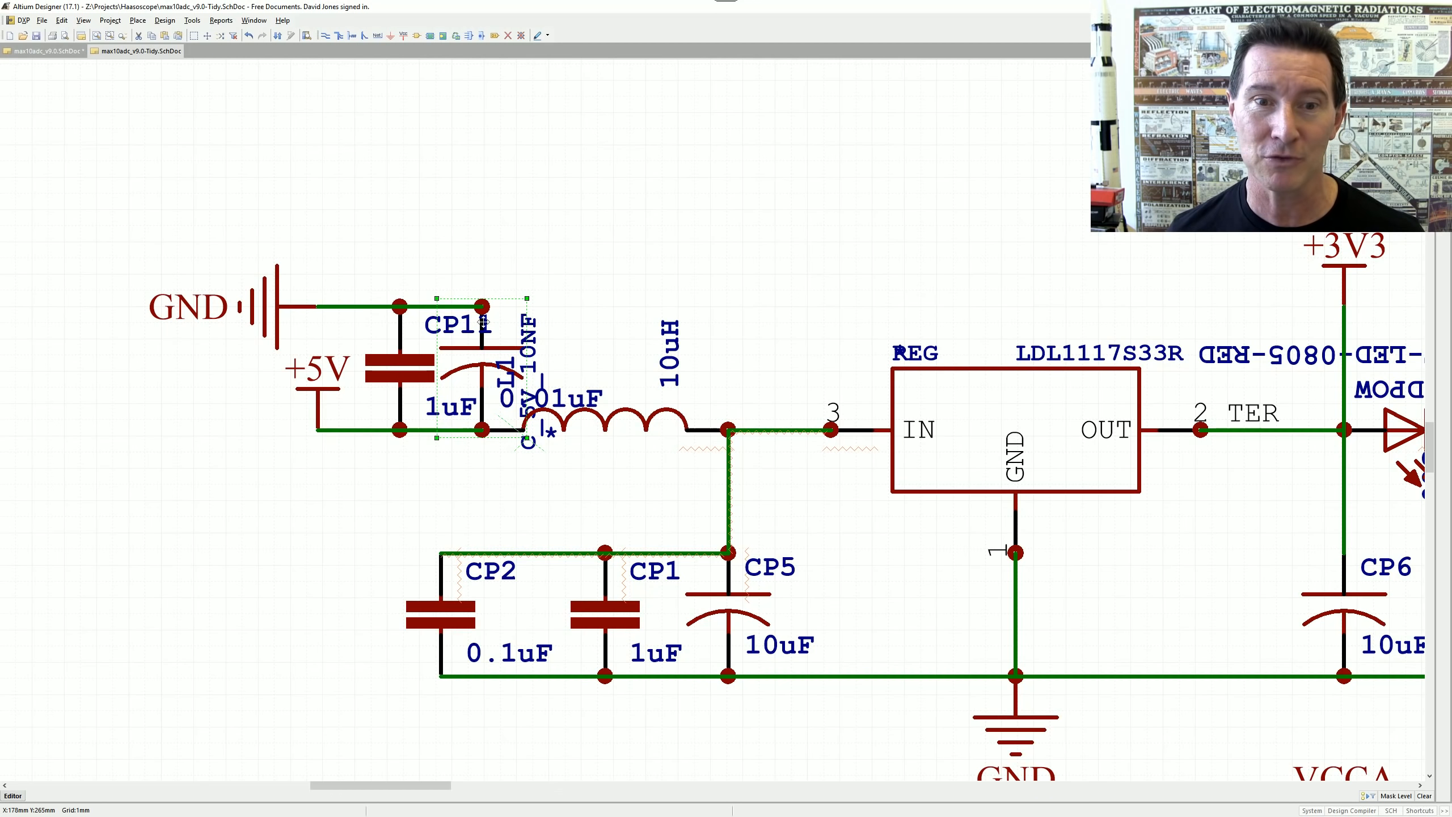
click(409, 372)
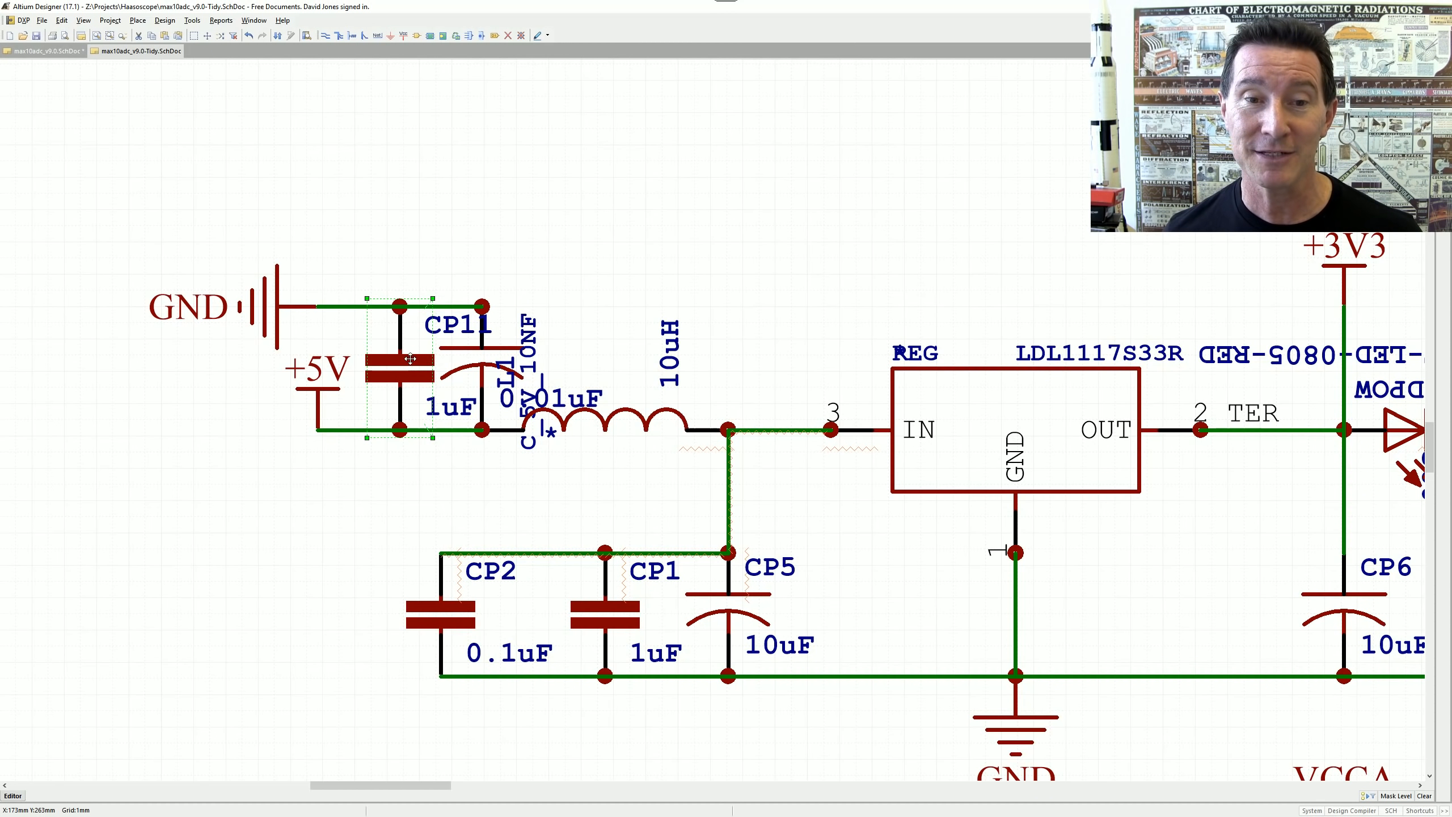
click(482, 392)
ctrl+scroll(482, 392, up, 2)
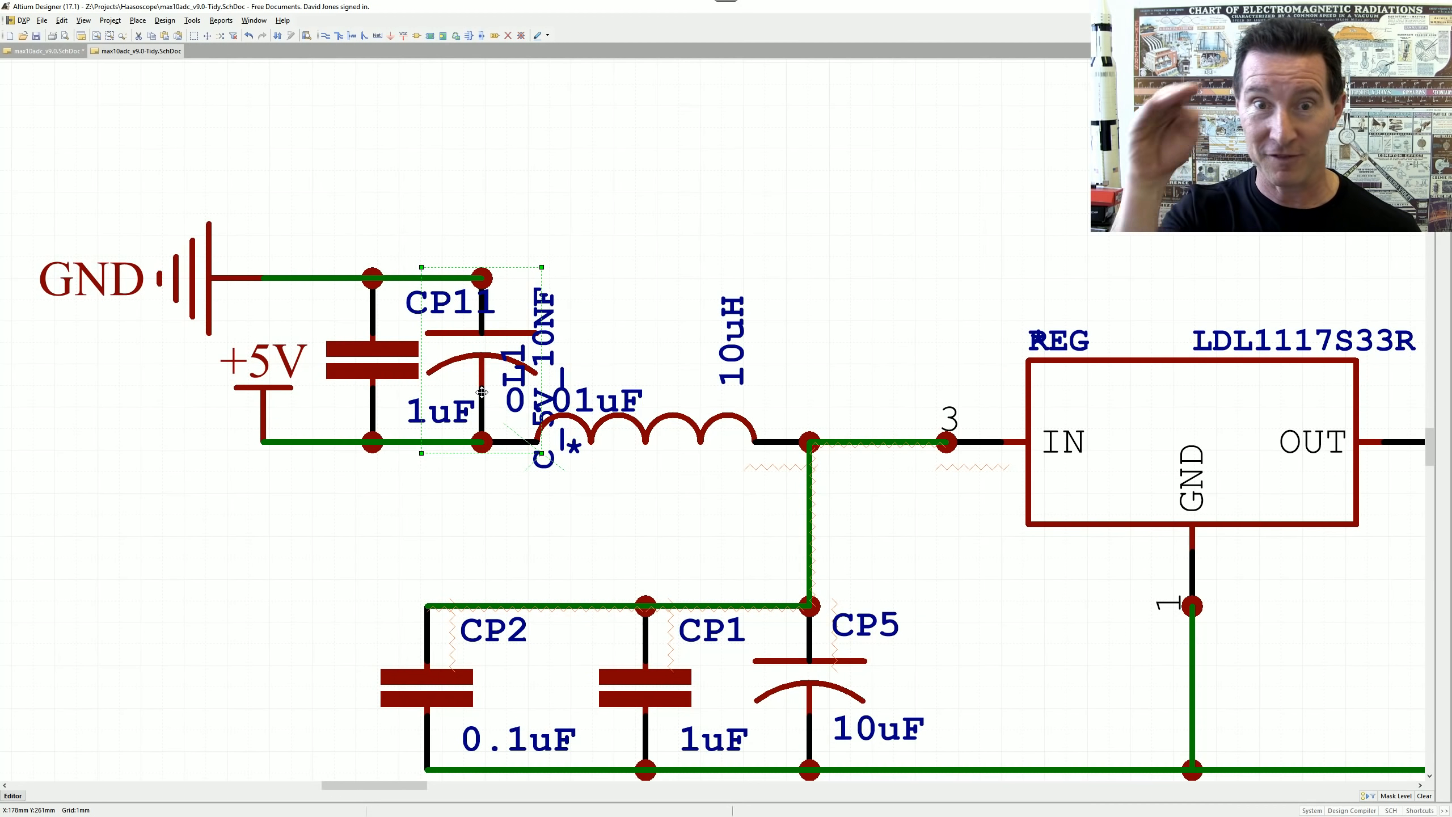
ctrl+scroll(515, 369, down, 2)
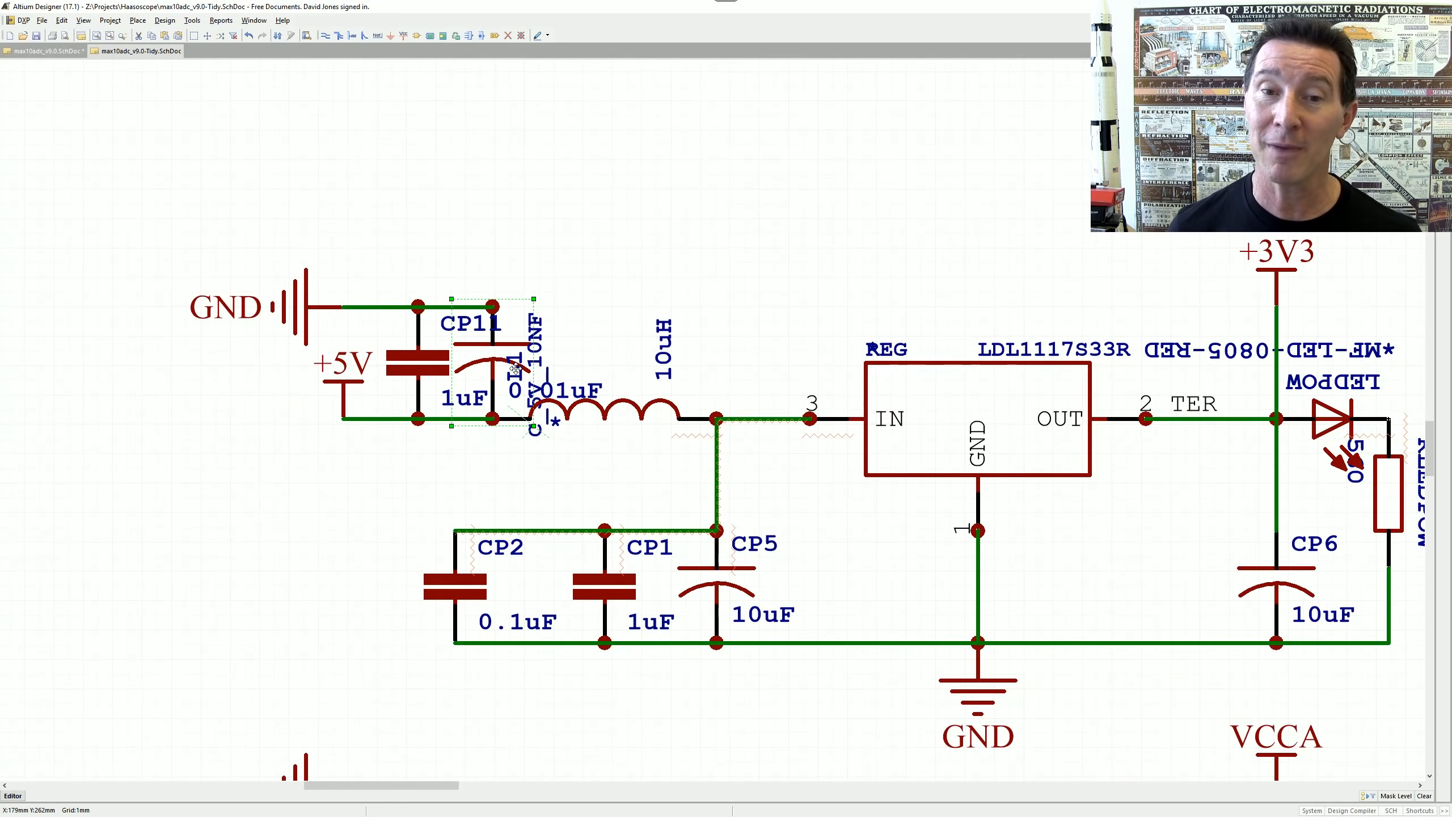
ctrl+scroll(516, 369, down, 2)
right_drag(571, 393, 504, 365)
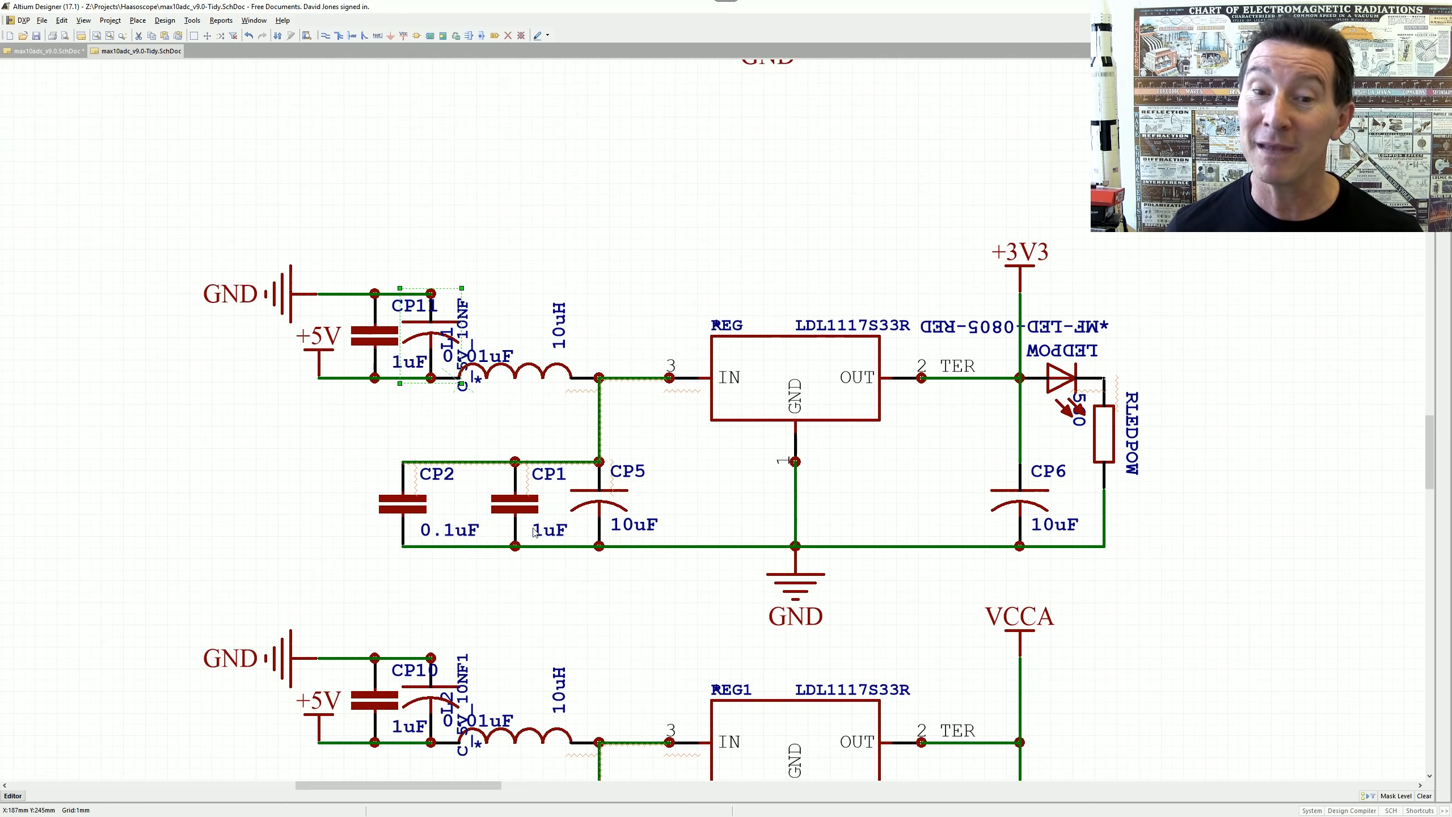
right_drag(531, 513, 518, 402)
right_drag(495, 299, 645, 546)
ctrl+scroll(600, 485, up, 1)
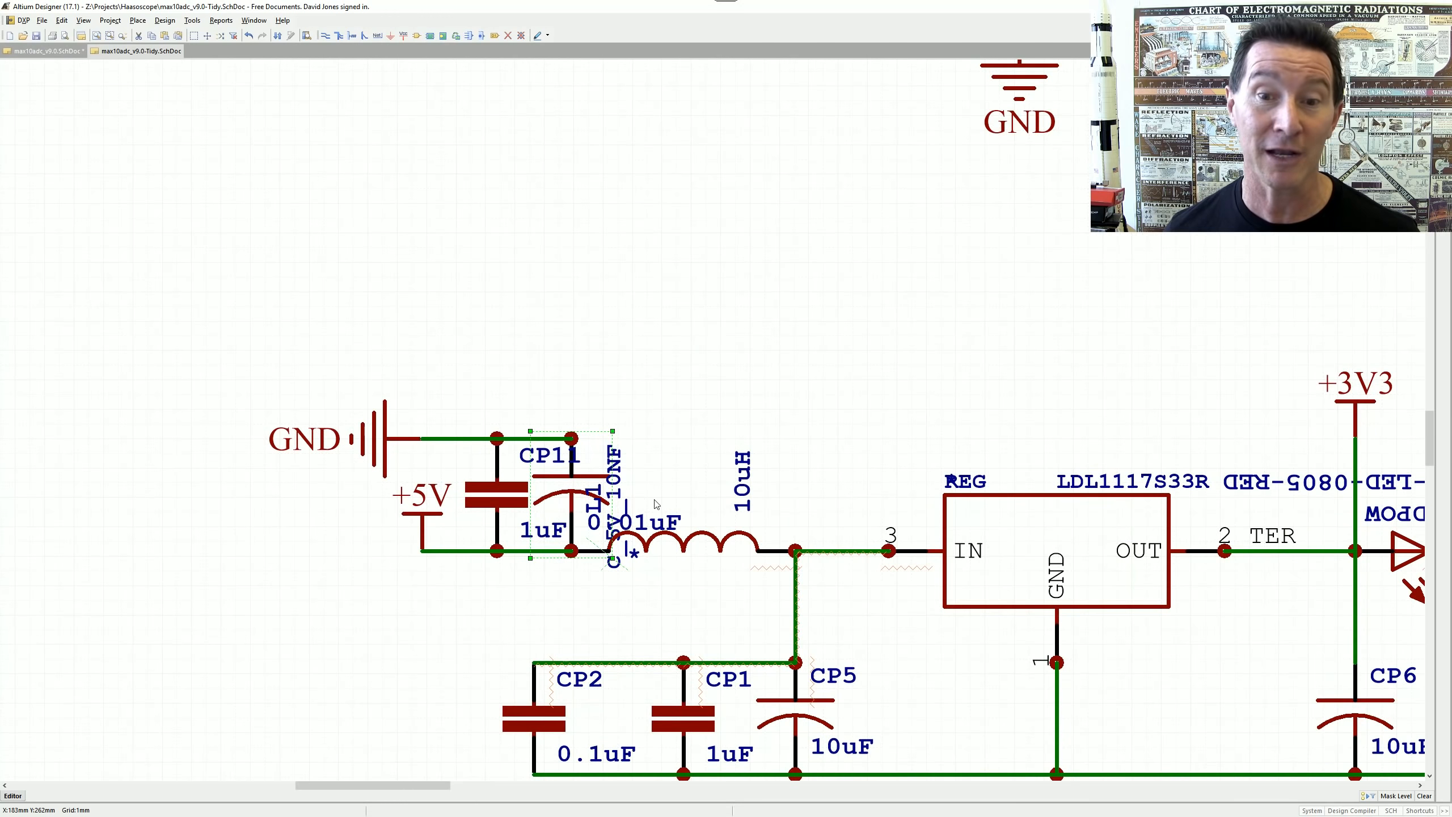
right_drag(772, 532, 629, 425)
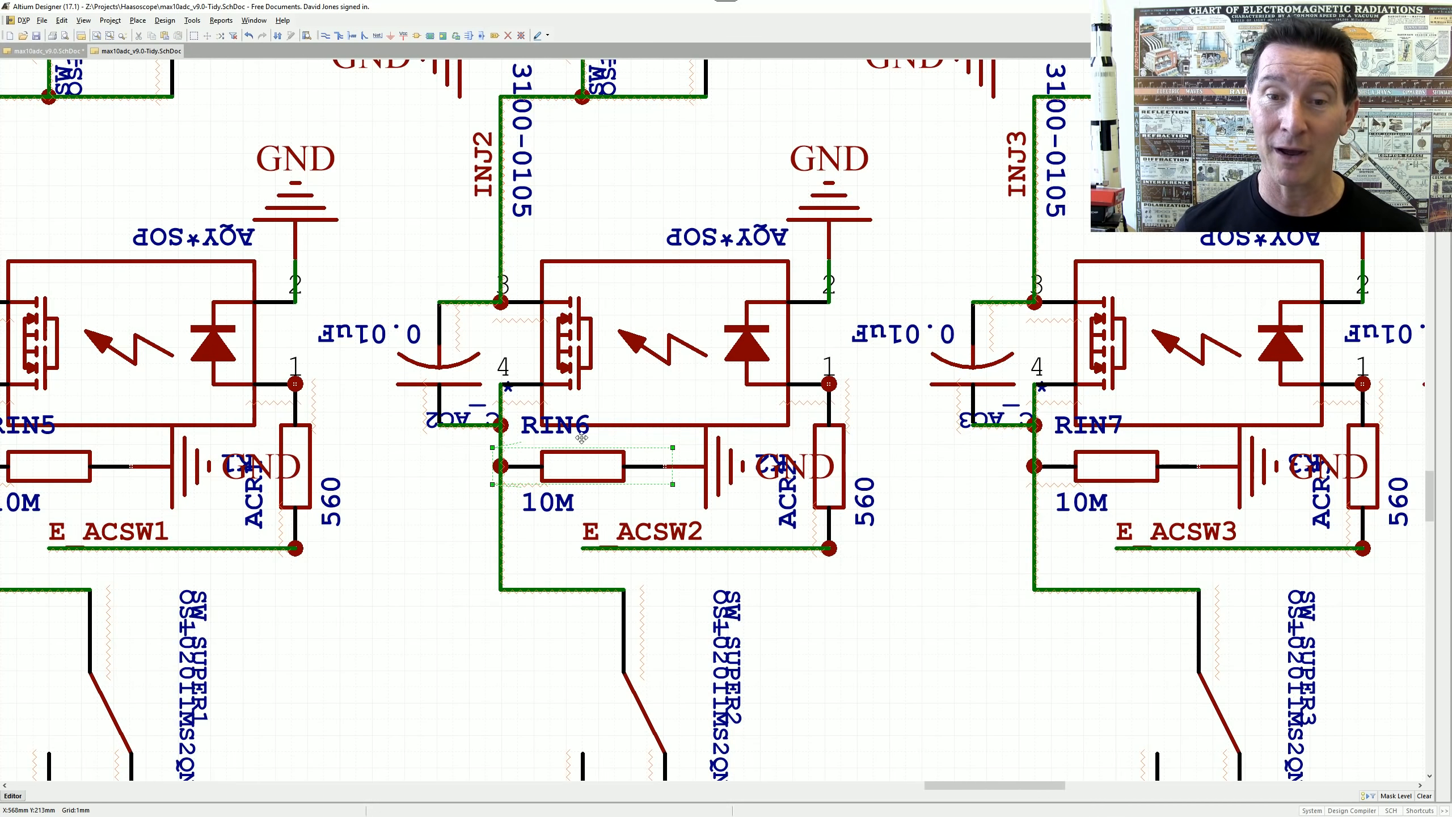
- Examine the four BNC input channels J1 to J4, including their termination resistors, switches and overlapping labels
right_drag(513, 200, 553, 423)
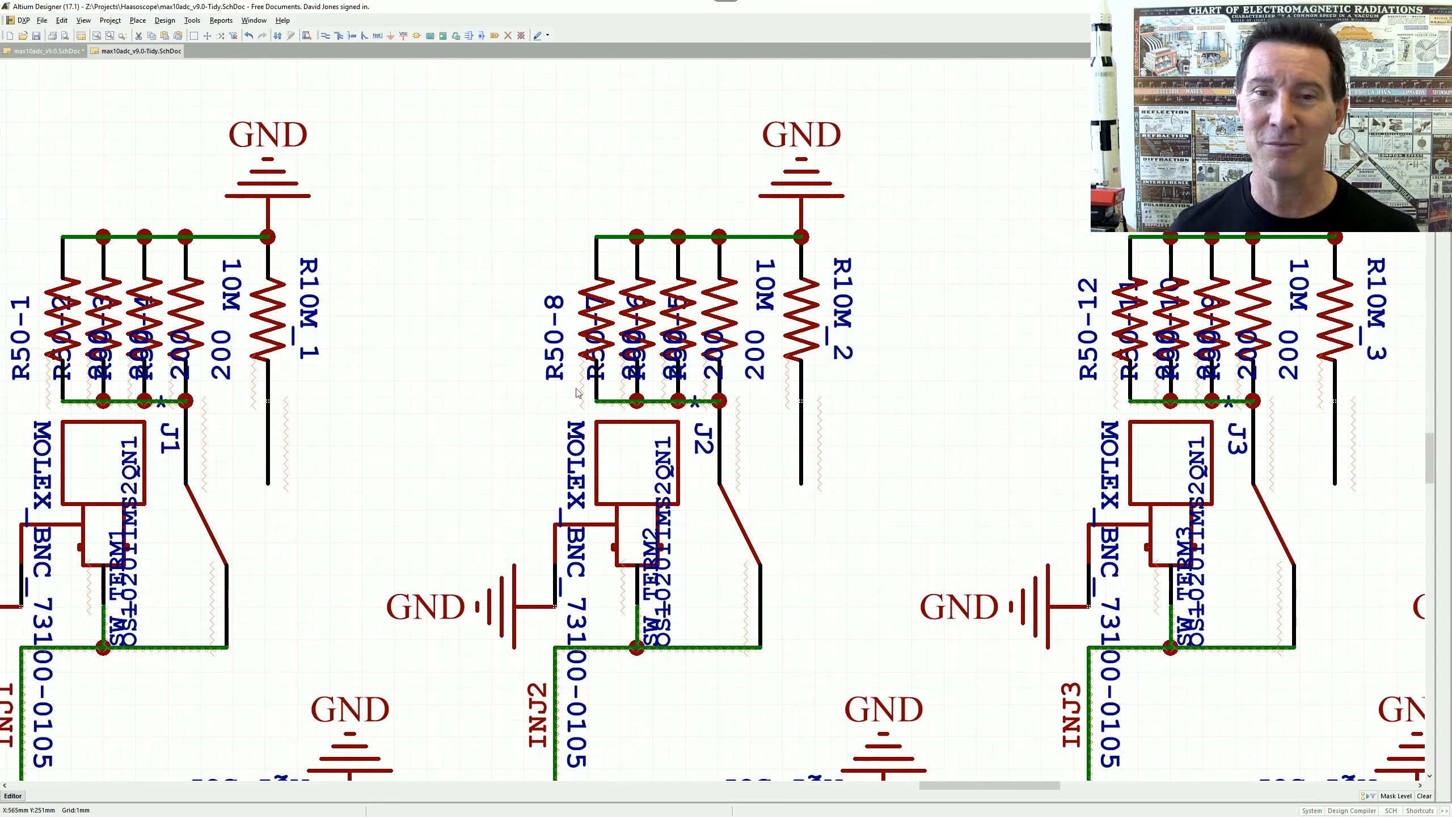
ctrl+scroll(620, 286, up, 2)
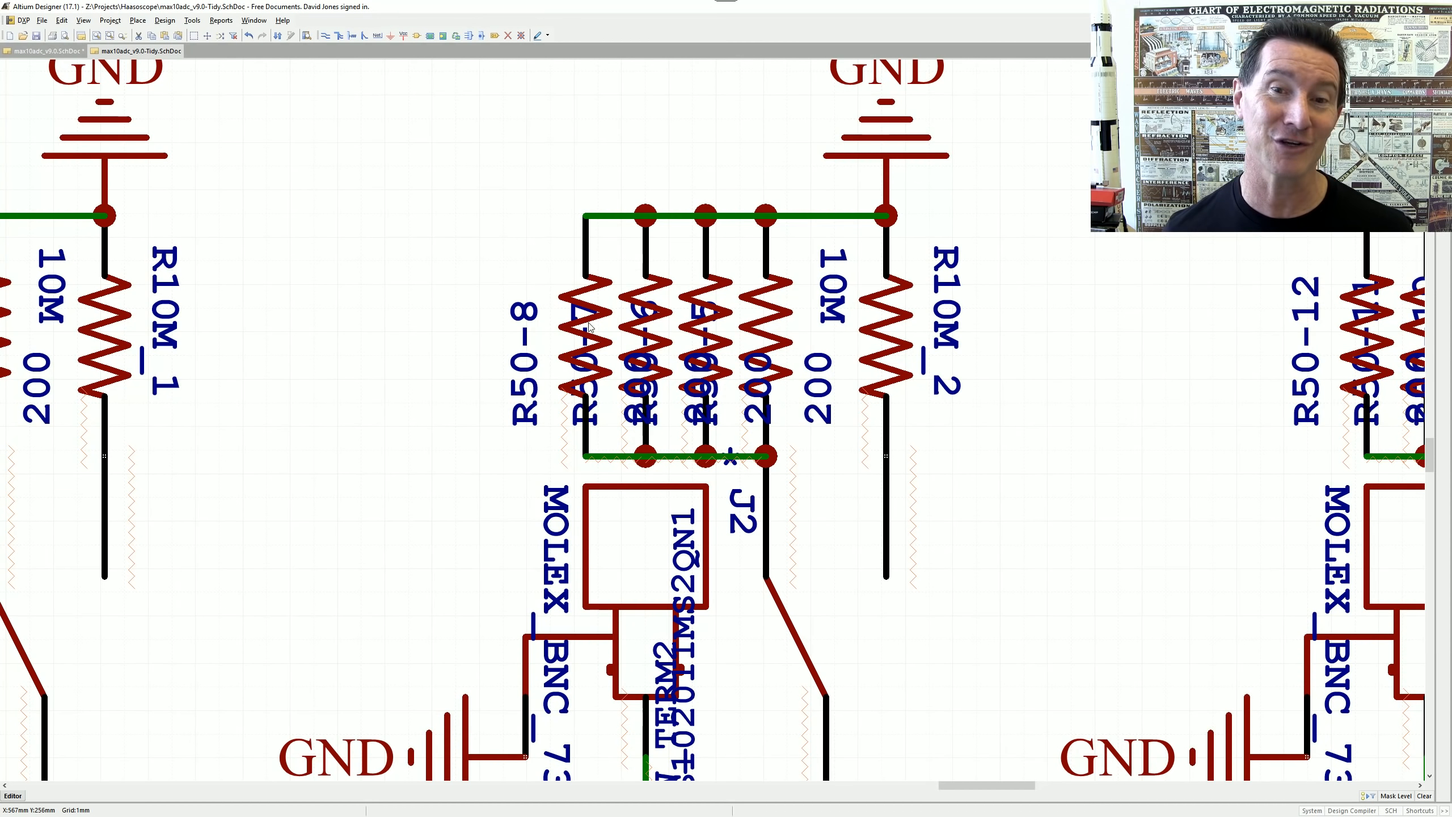
ctrl+scroll(591, 347, down, 3)
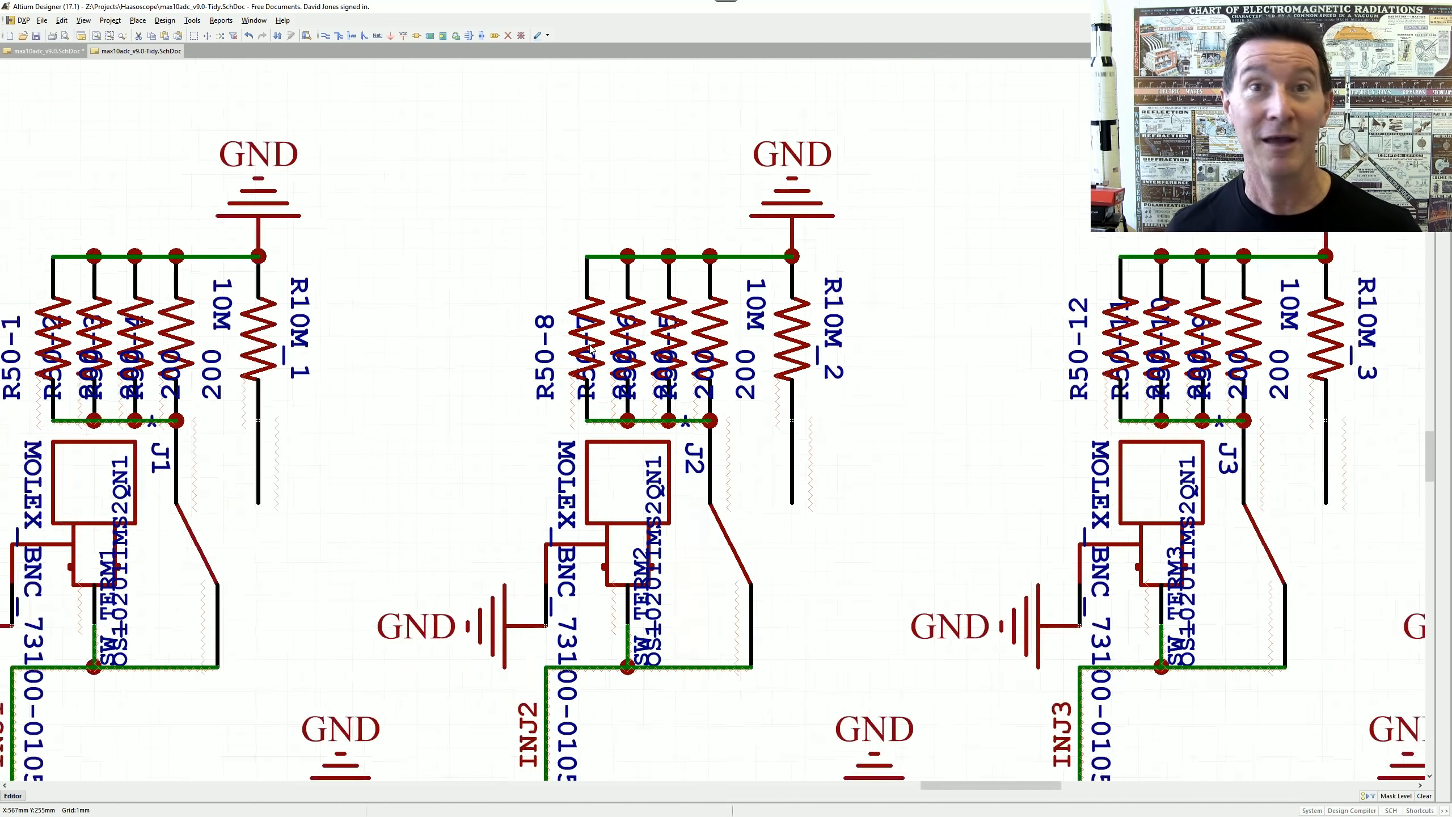
right_drag(569, 458, 575, 413)
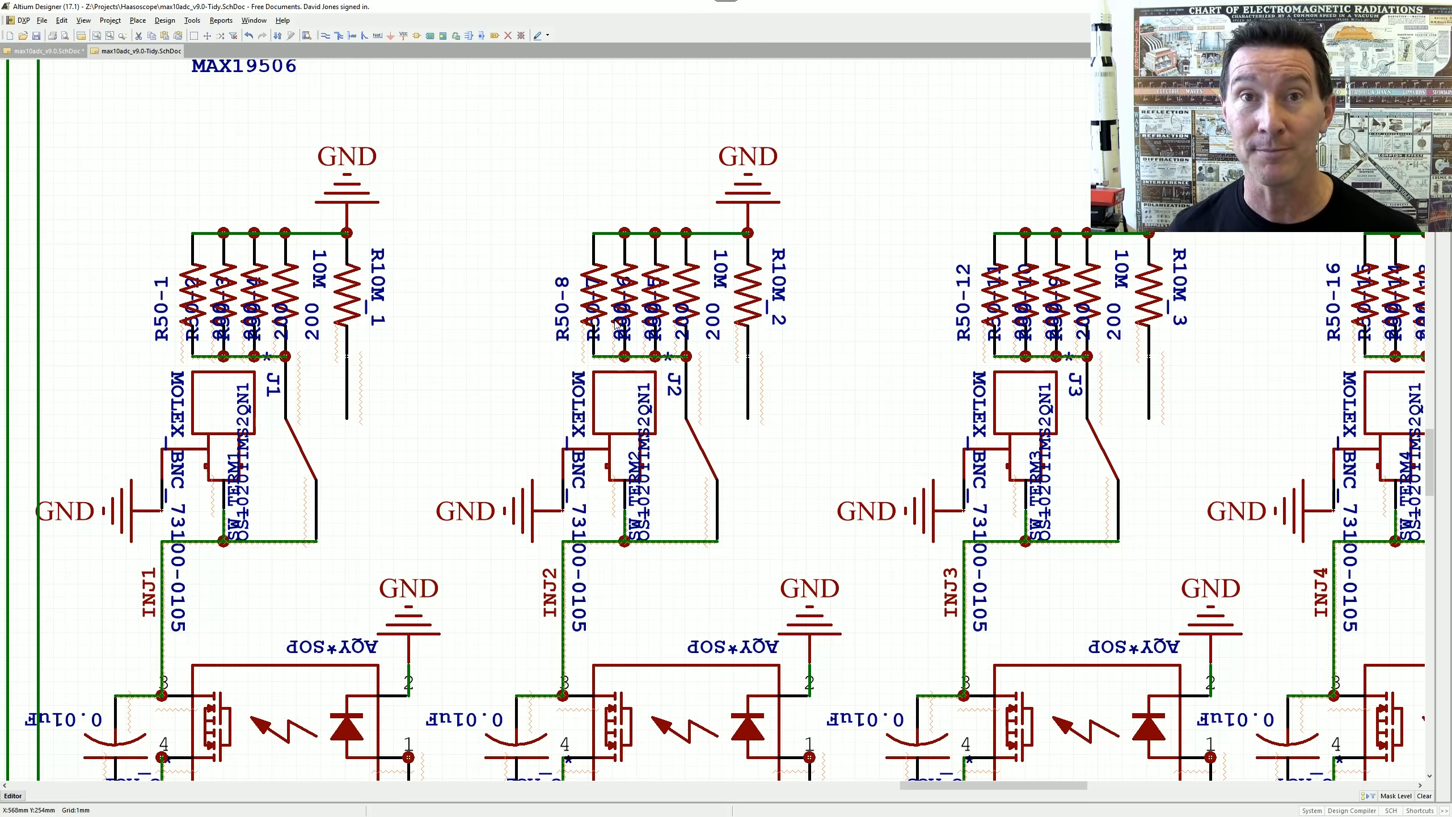
ctrl+scroll(715, 412, down, 5)
ctrl+scroll(708, 396, down, 2)
right_drag(721, 388, 906, 358)
ctrl+scroll(746, 383, up, 3)
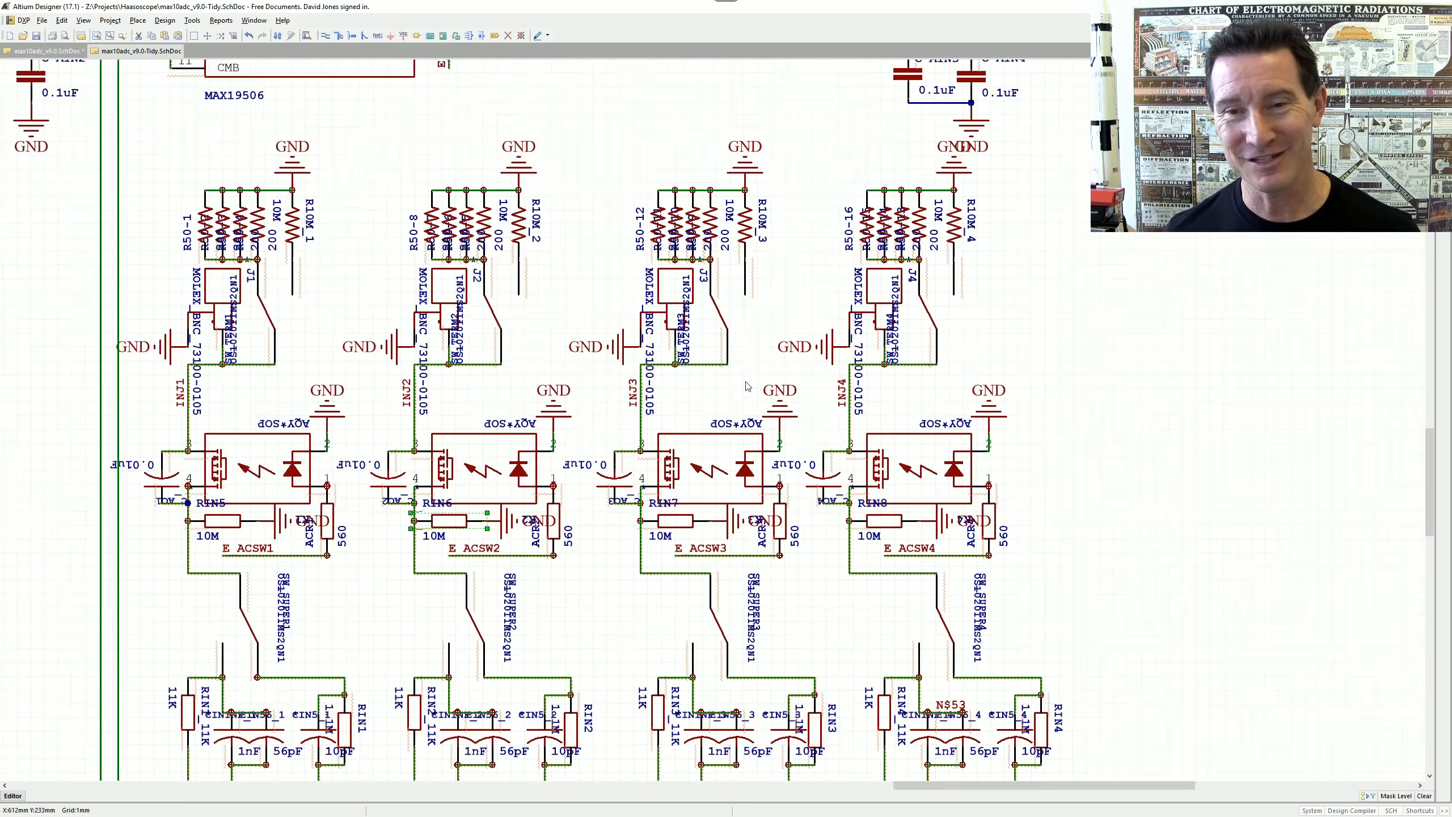
- Examine the parallel 50 ohm resistors, ground symbols and crowded labels around BNC connectors J3 and J4
ctrl+scroll(745, 382, up, 1)
ctrl+scroll(732, 401, down, 4)
right_drag(681, 504, 874, 449)
ctrl+scroll(733, 383, up, 2)
right_drag(909, 395, 687, 422)
ctrl+scroll(763, 378, up, 3)
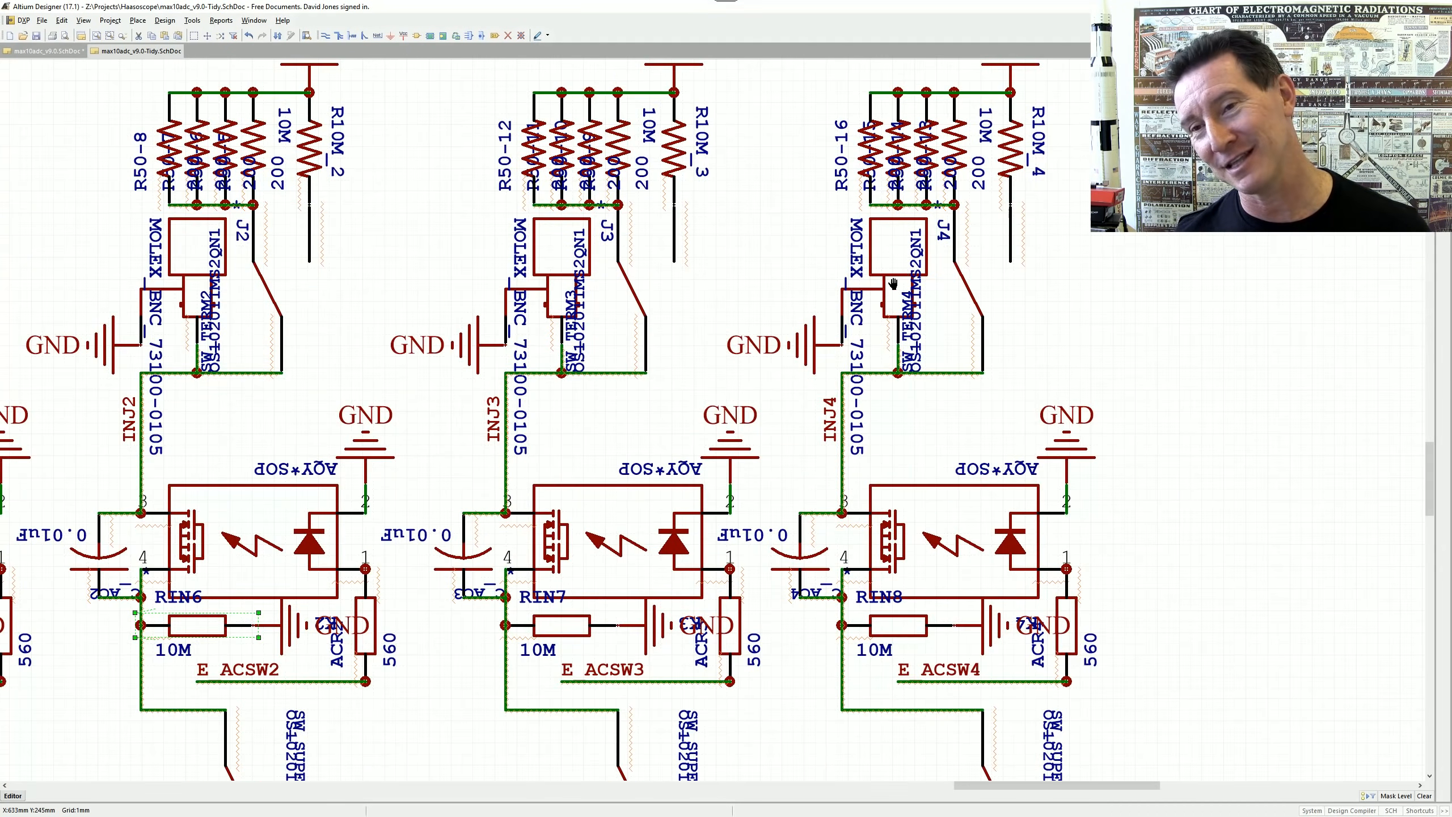
right_drag(888, 278, 804, 400)
ctrl+scroll(805, 391, up, 2)
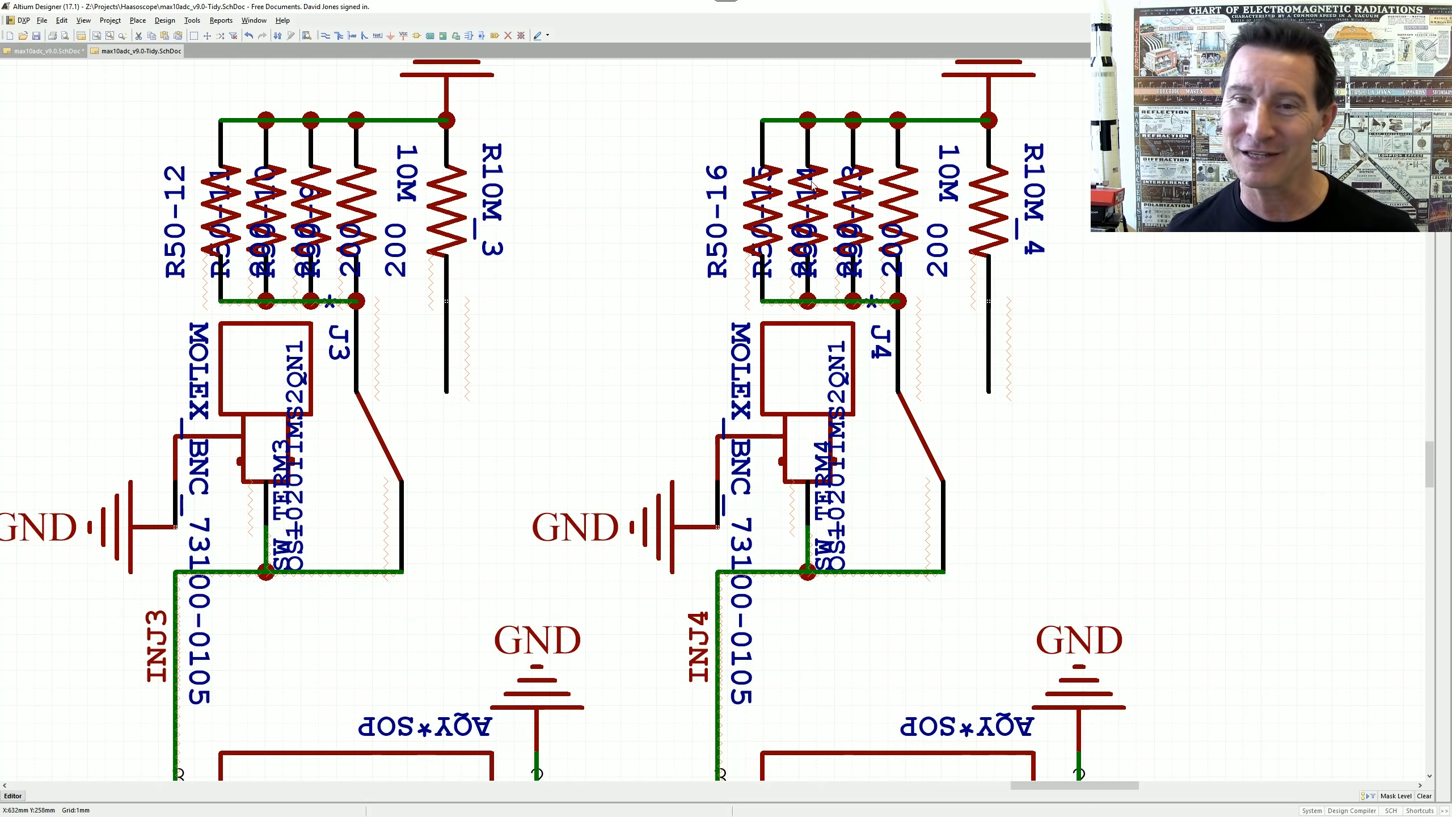
ctrl+scroll(799, 175, down, 2)
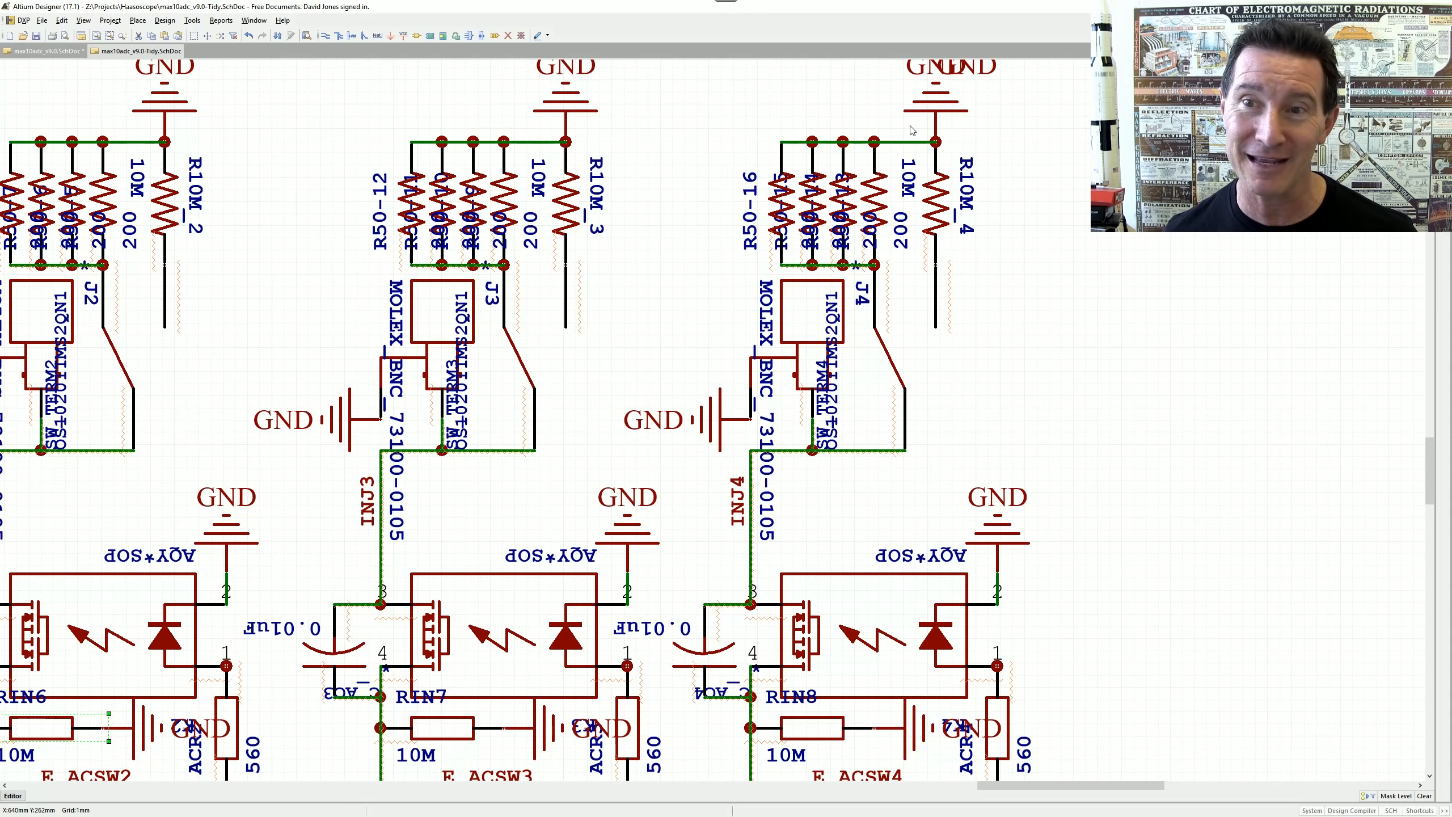
right_drag(947, 104, 941, 213)
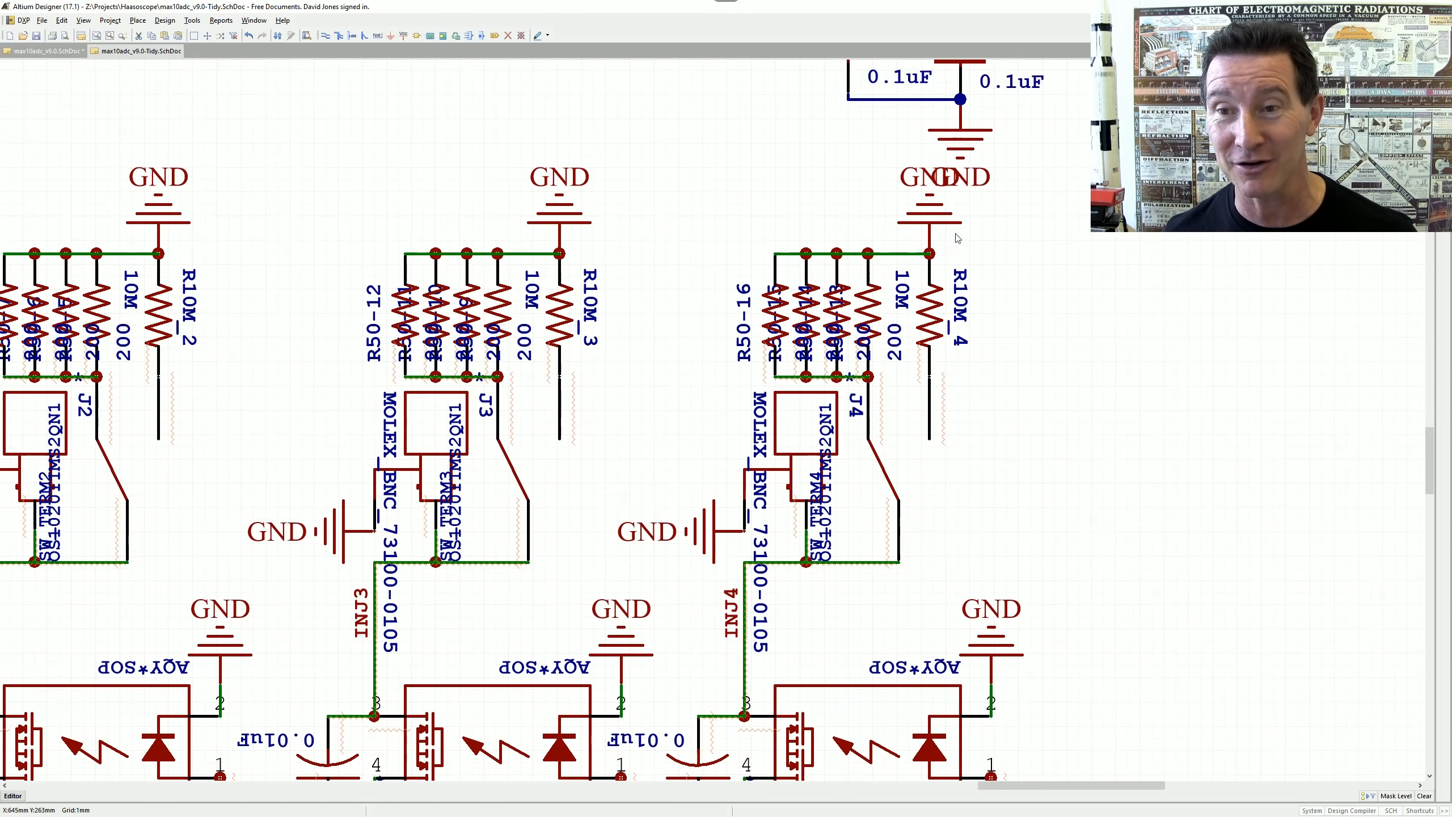
- Select J4's termination switch and examine how it connects to the resistors, then compare it with the other input channels
click(893, 462)
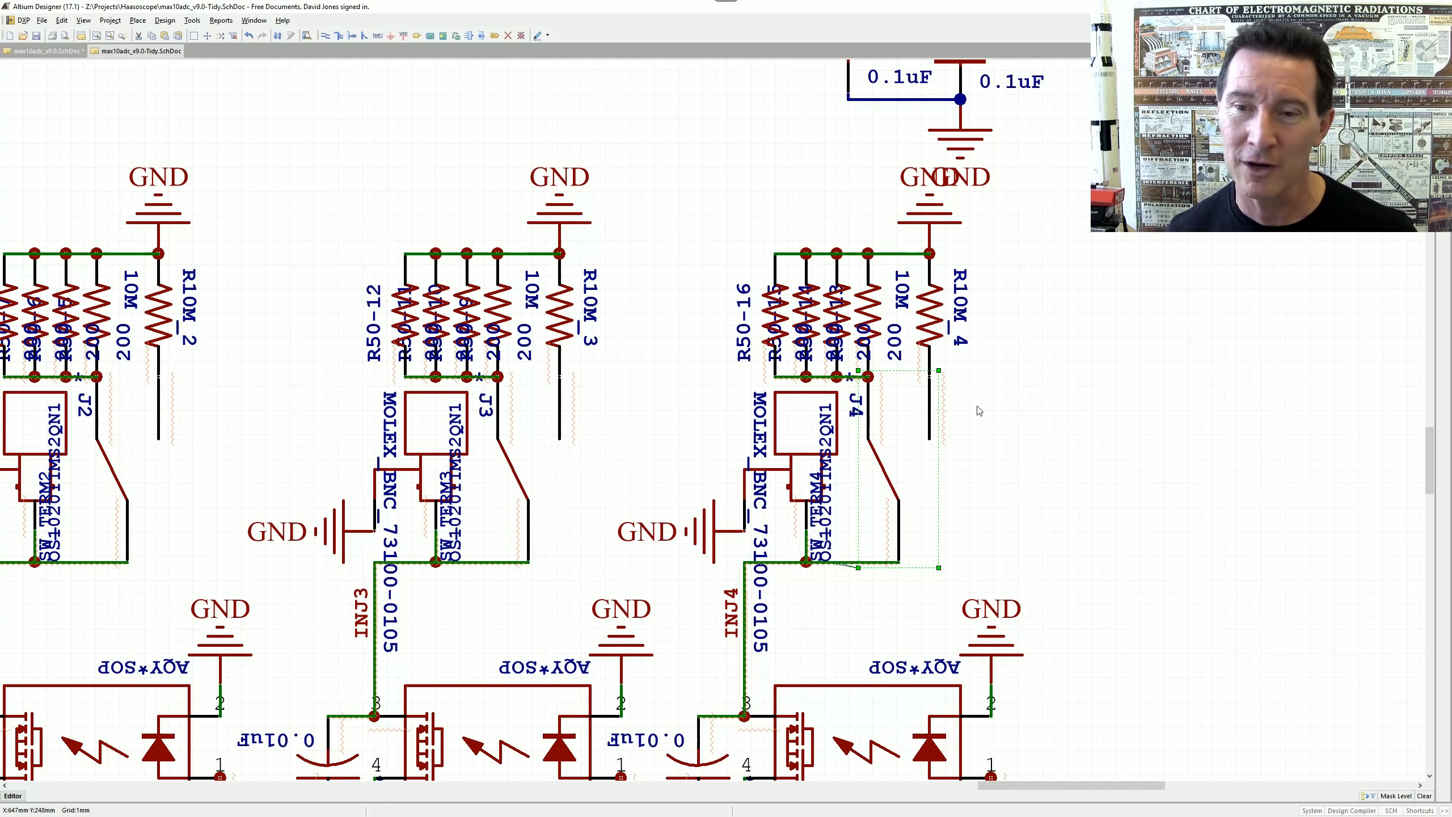
ctrl+scroll(915, 395, down, 3)
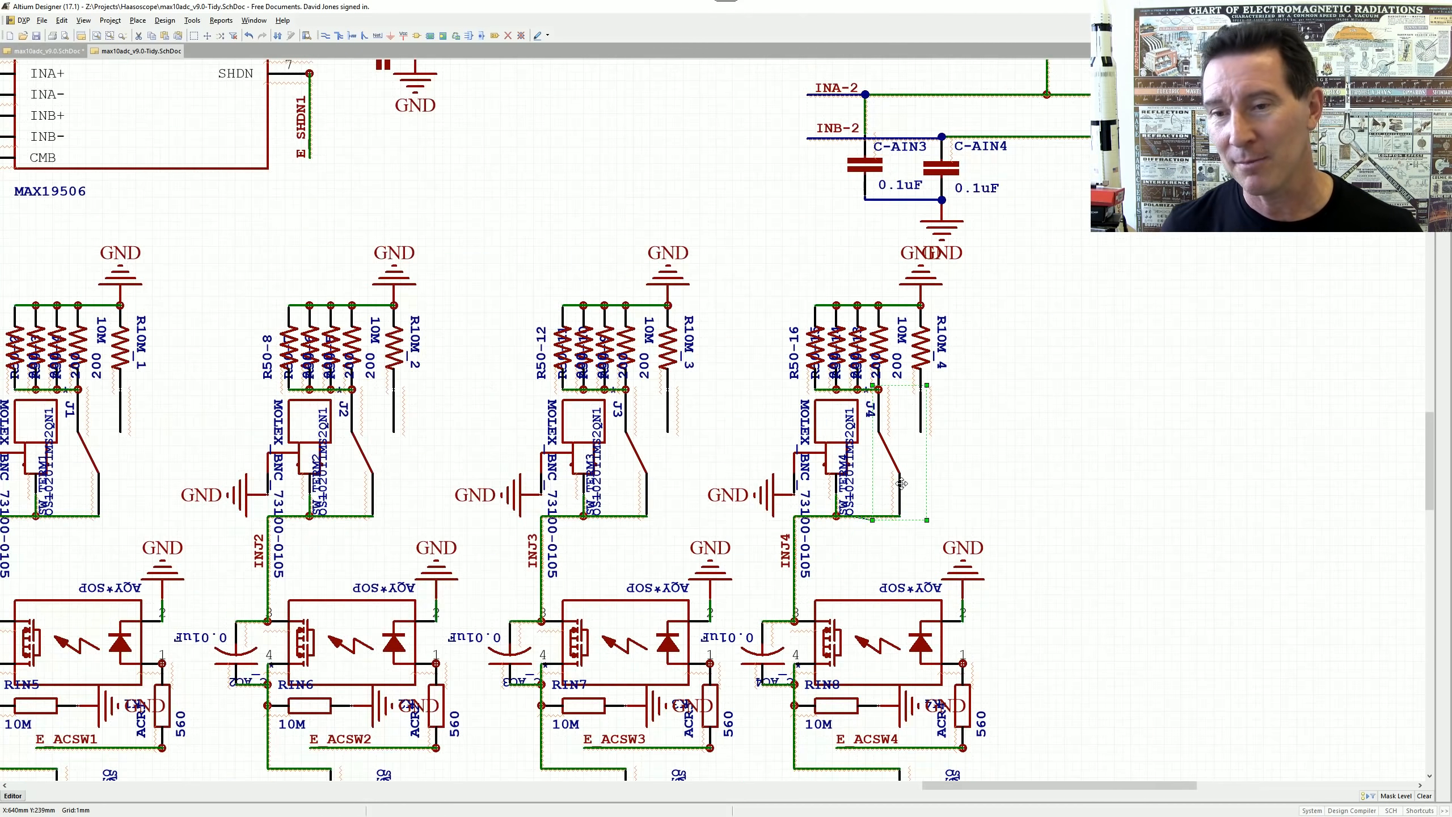
right_drag(885, 430, 735, 407)
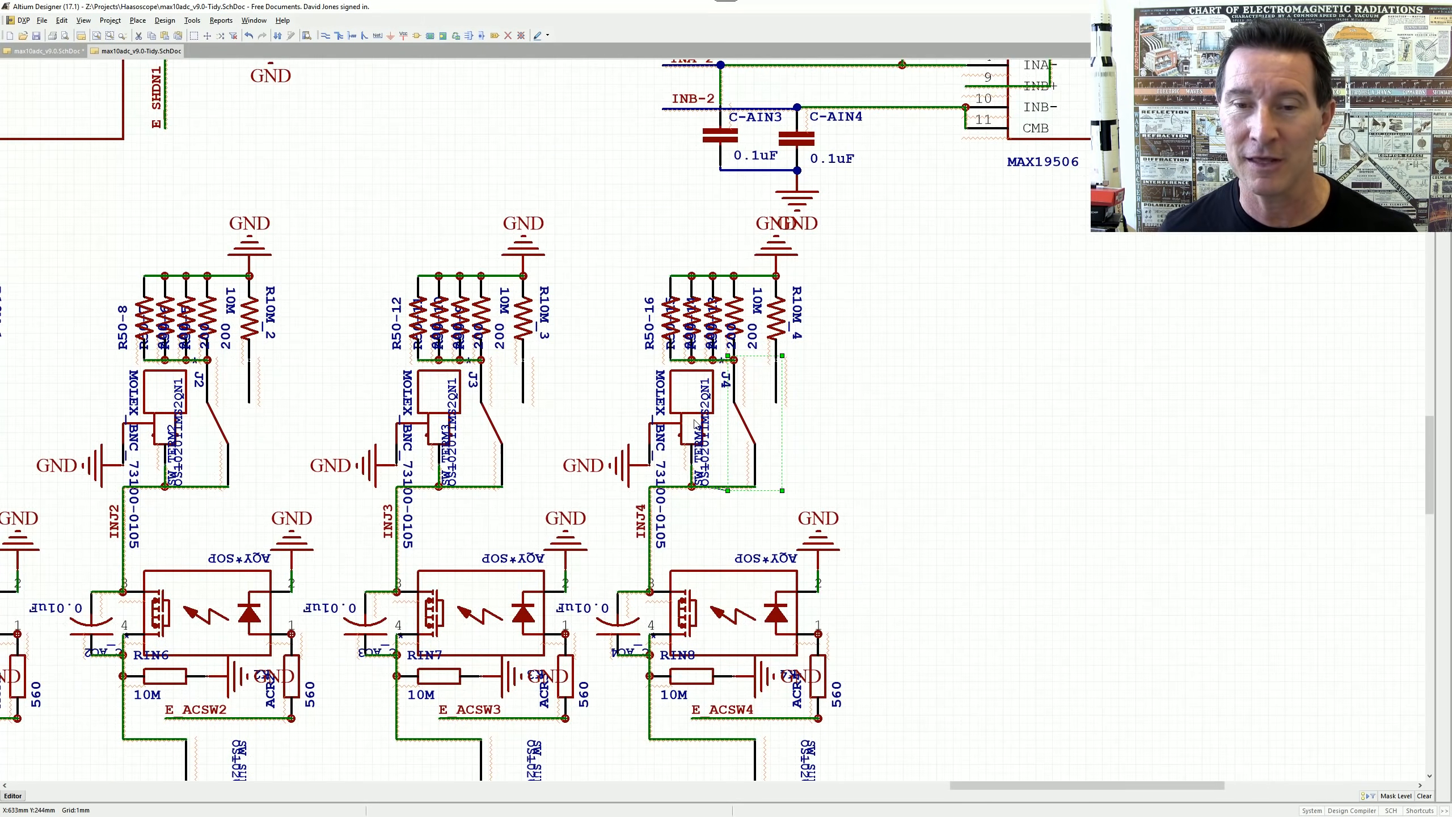
ctrl+scroll(696, 423, up, 2)
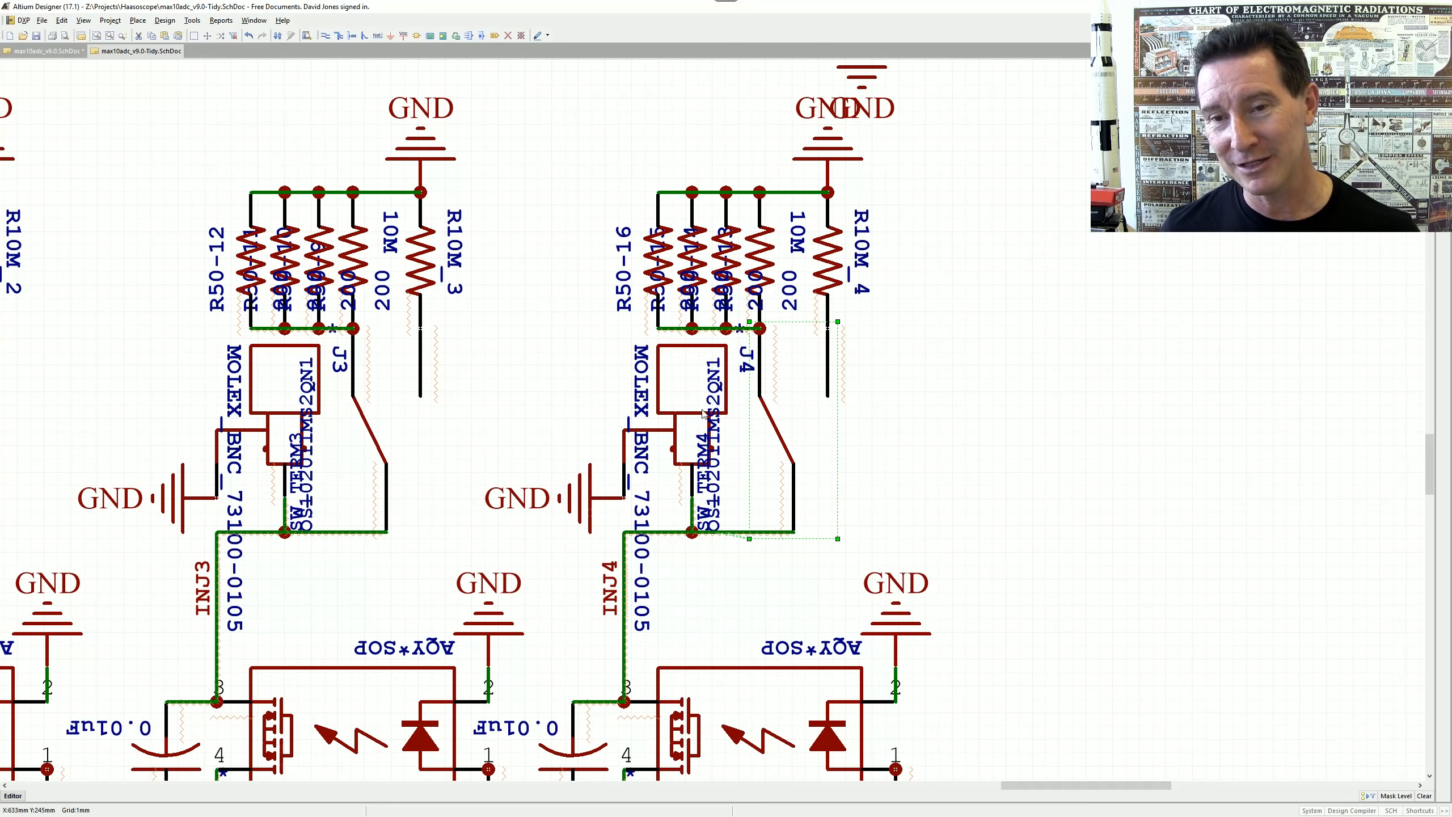
ctrl+scroll(720, 395, down, 4)
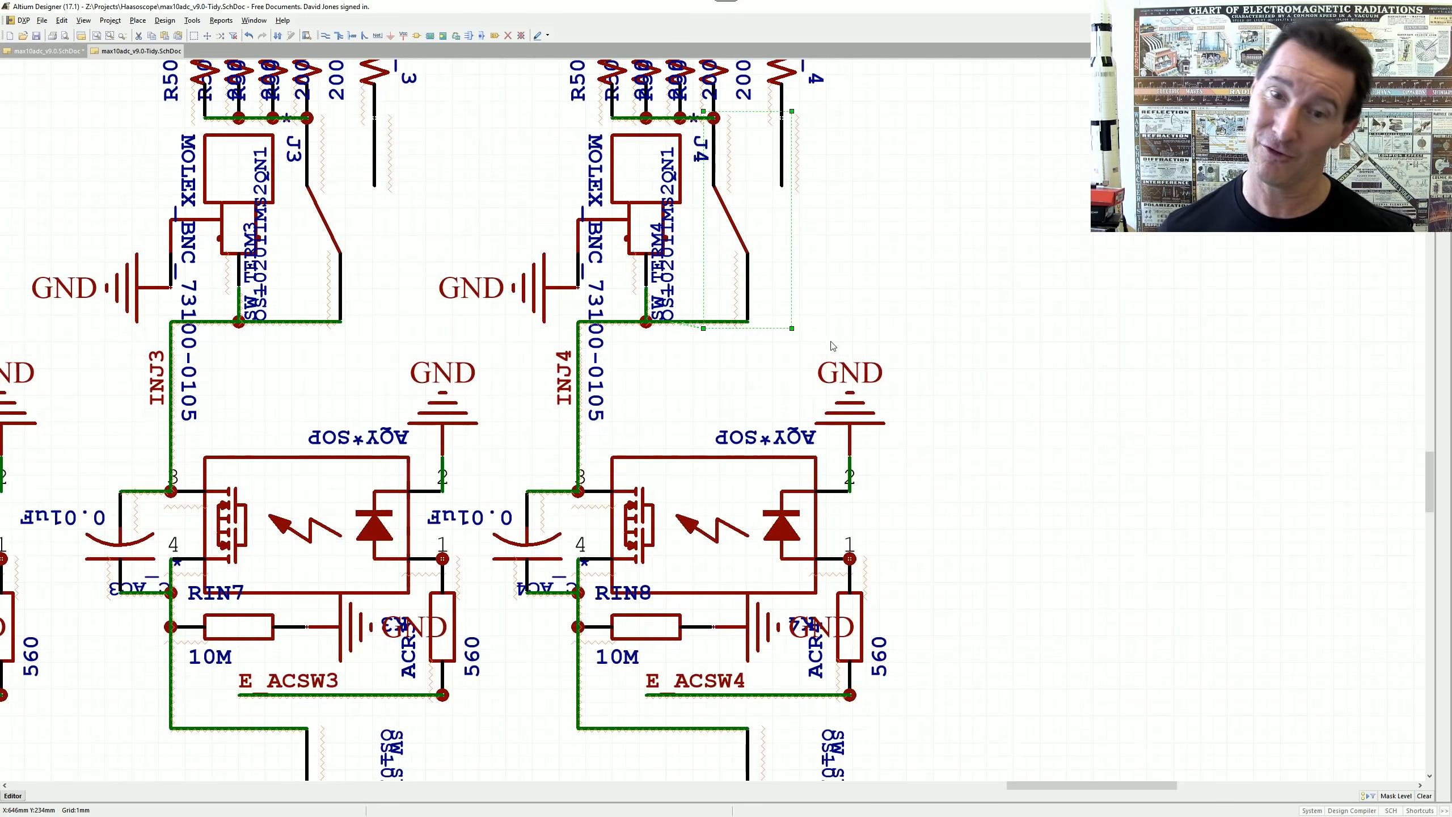
ctrl+scroll(763, 443, down, 1)
right_drag(768, 501, 888, 442)
right_drag(606, 368, 629, 474)
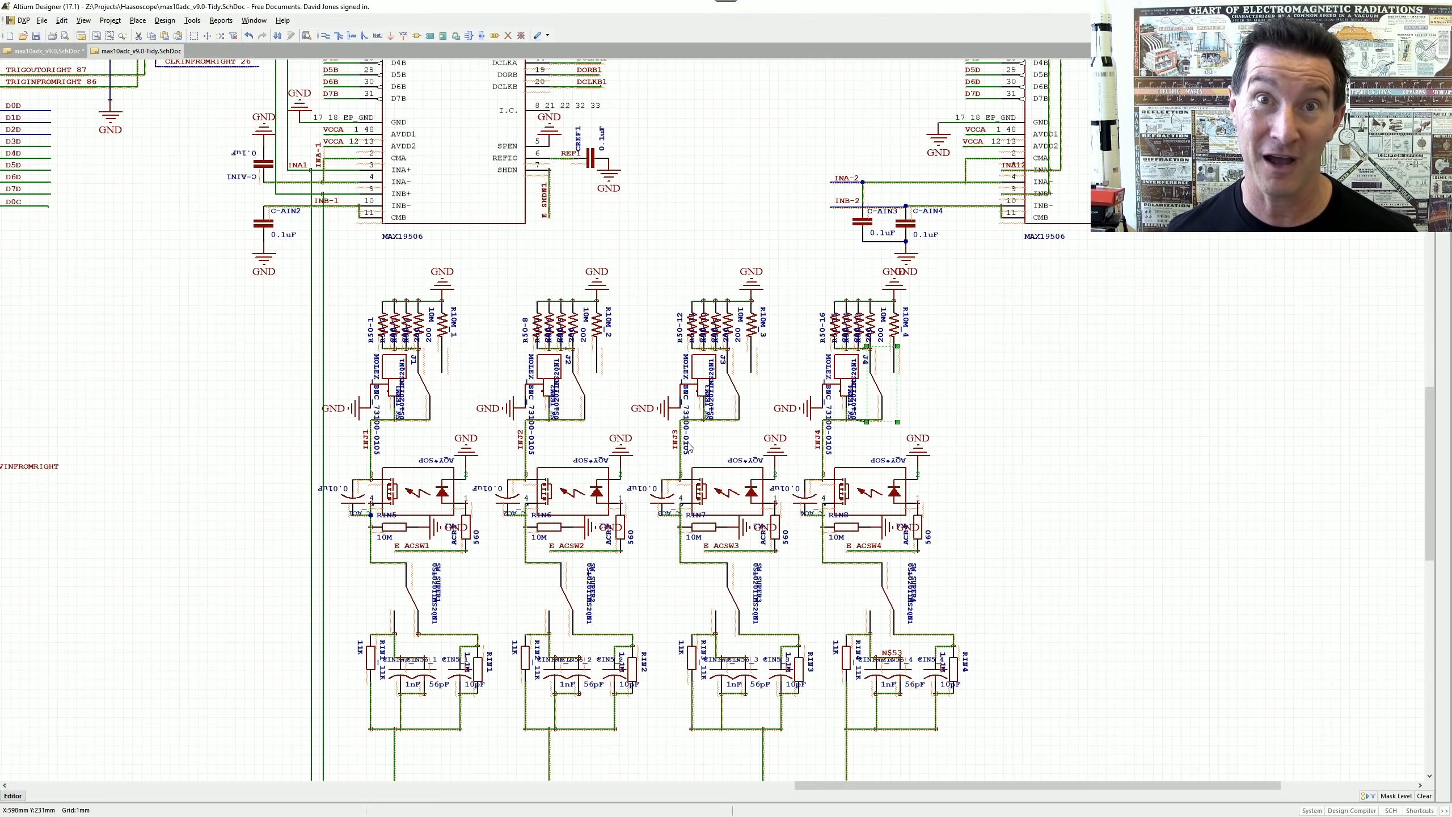
- Examine the MAX4416ESA amplifiers and gain switches beneath the input channels, including the INAMINUS and INBMINUS net labels between them
scroll(710, 420, down, 5)
ctrl+scroll(755, 292, down, 4)
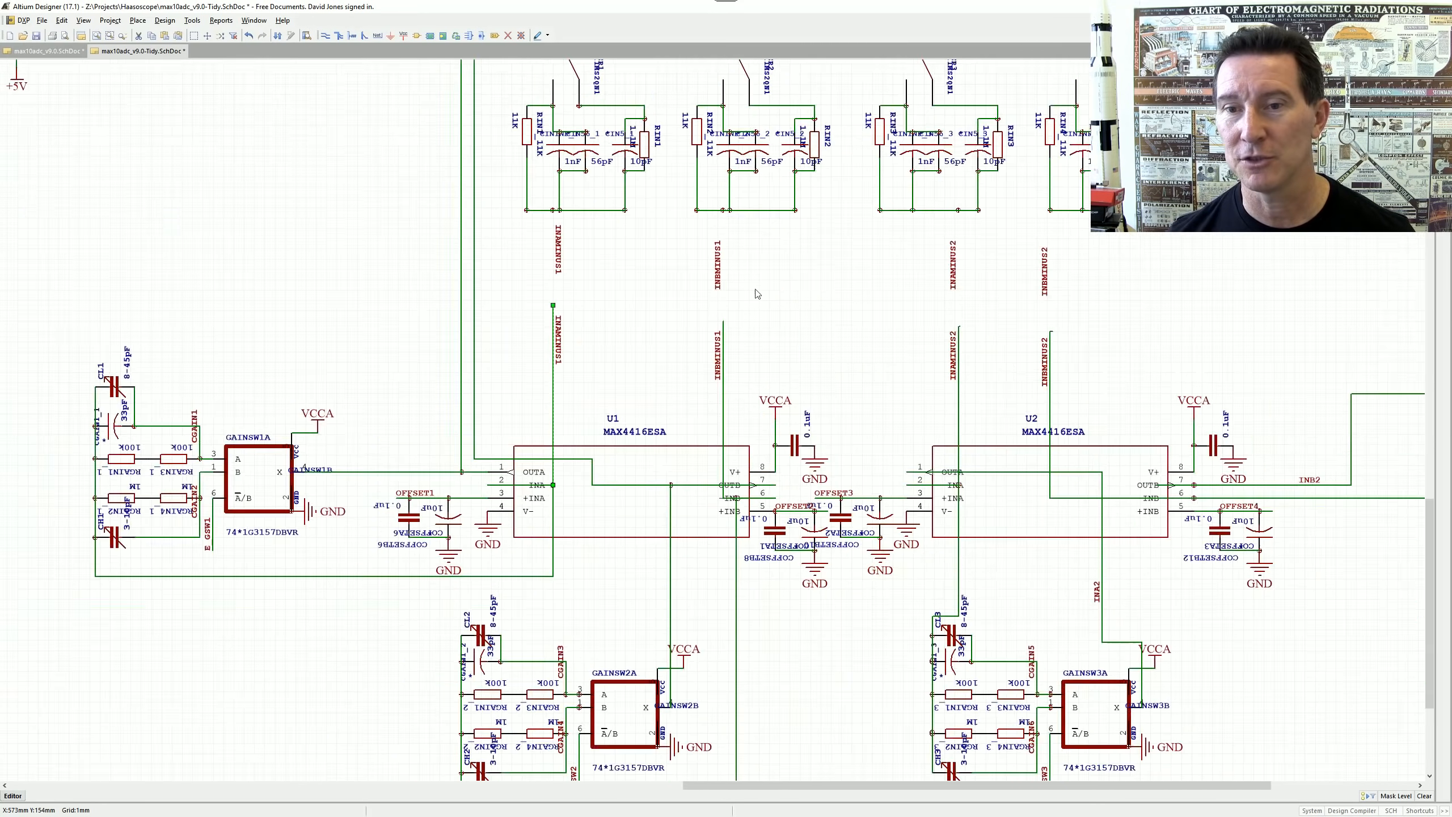
scroll(821, 273, up, 2)
ctrl+scroll(824, 321, up, 2)
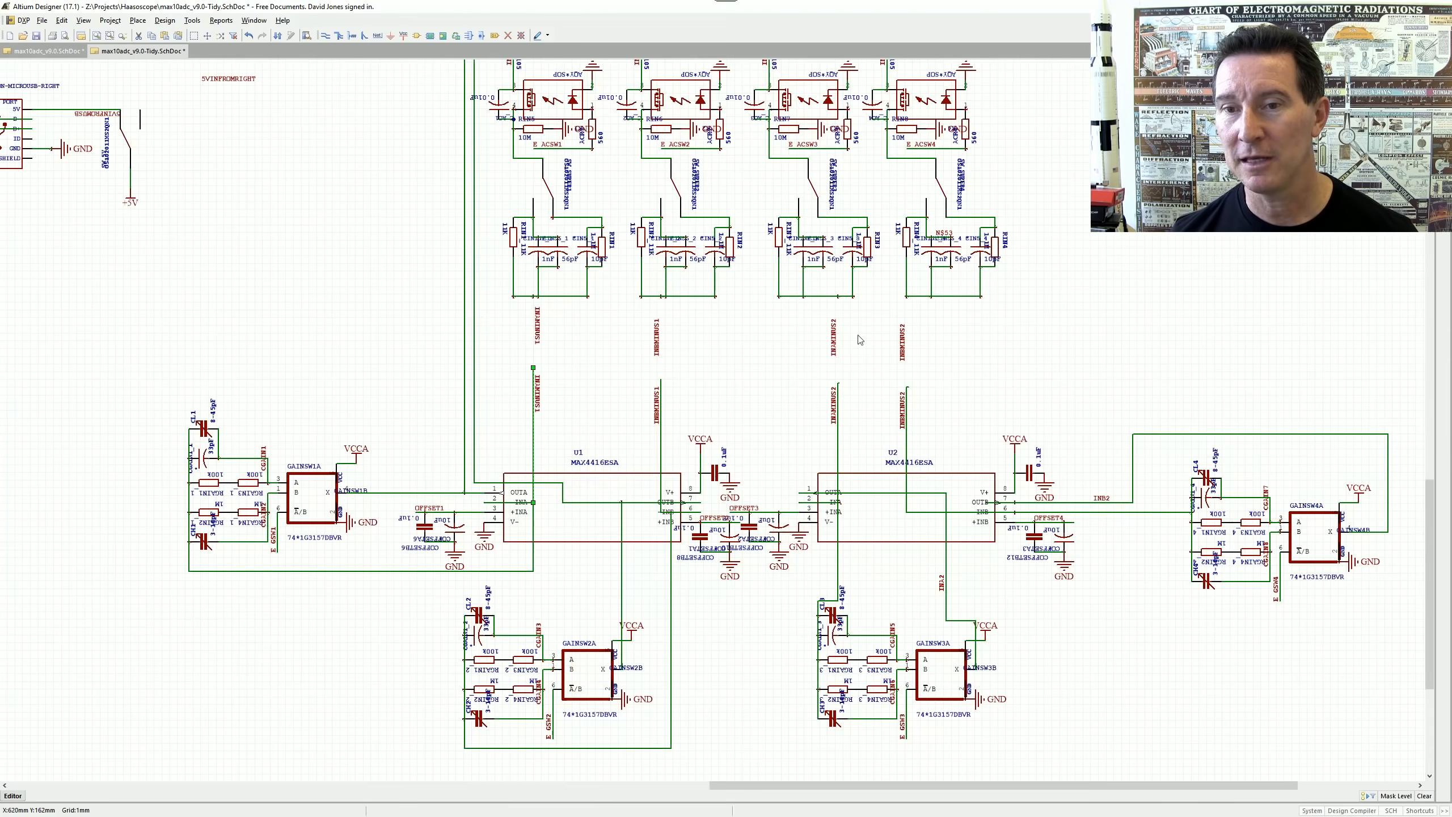
ctrl+scroll(823, 341, down, 2)
scroll(852, 241, up, 3)
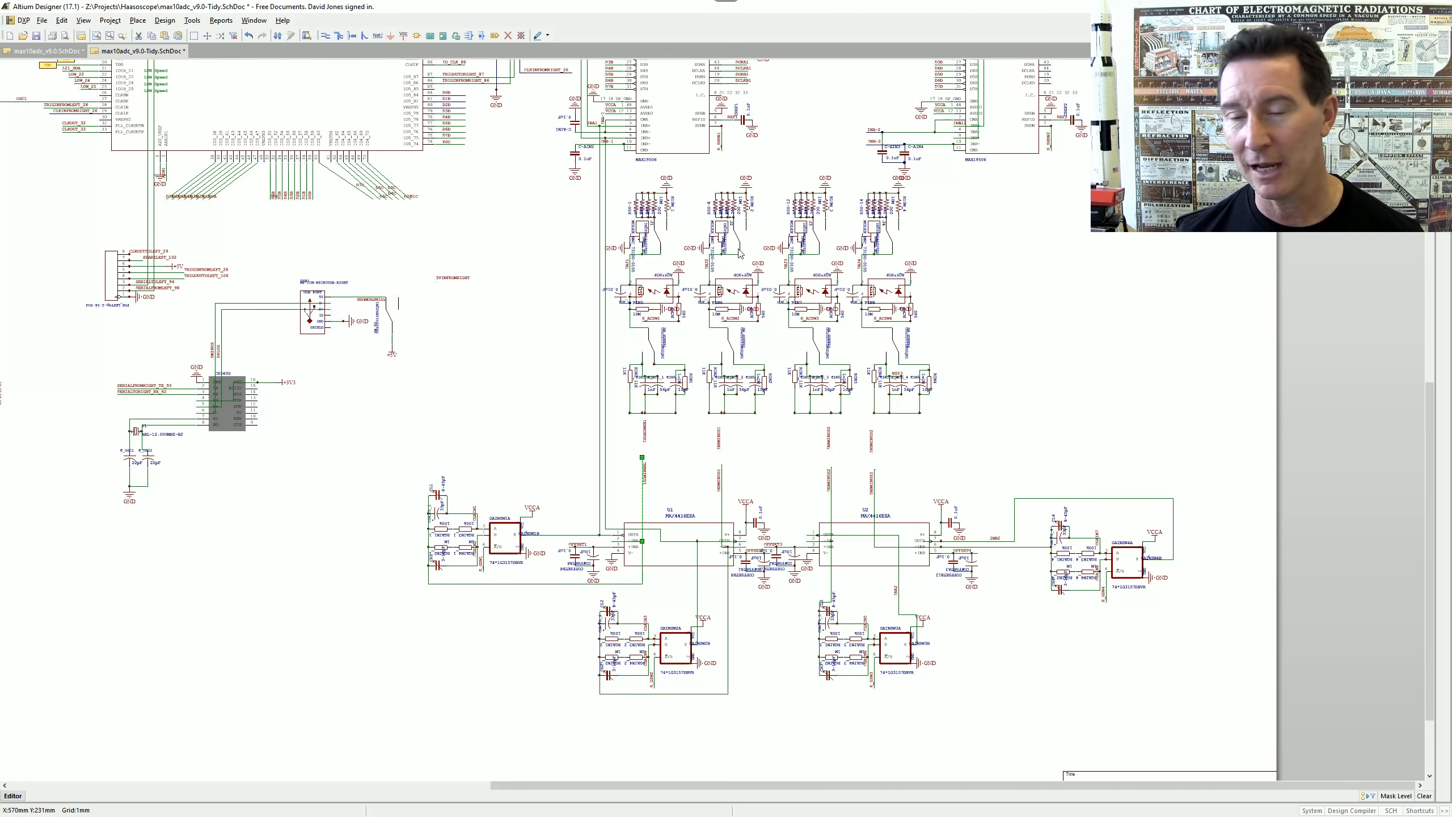
- Rotate the block of four BNC input channels 90 degrees so that each channel runs horizontally
right_drag(756, 280, 722, 342)
ctrl+scroll(755, 301, up, 4)
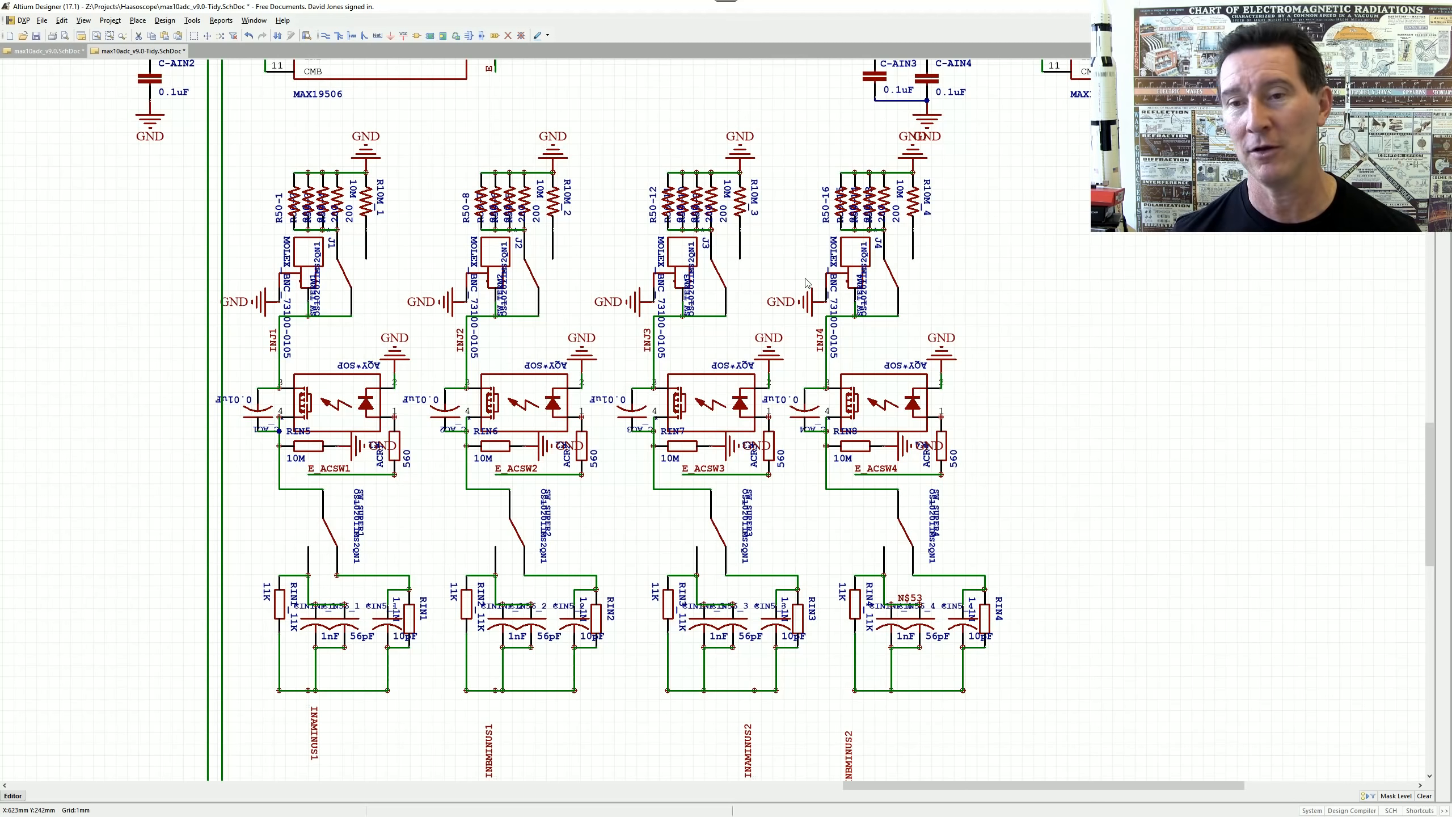
key(space)
ctrl+scroll(559, 306, up, 6)
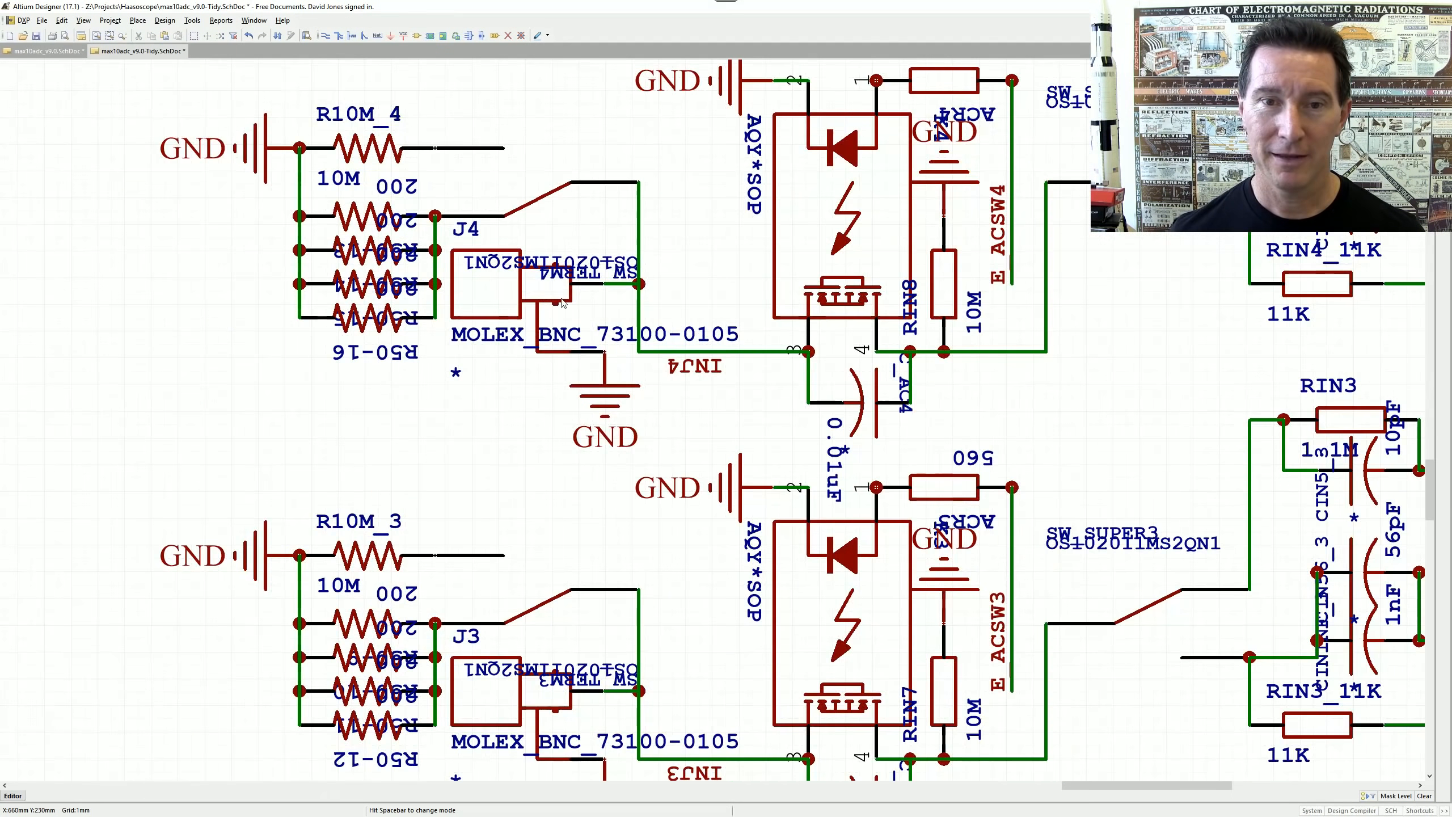
ctrl+scroll(559, 306, down, 3)
ctrl+scroll(473, 259, up, 1)
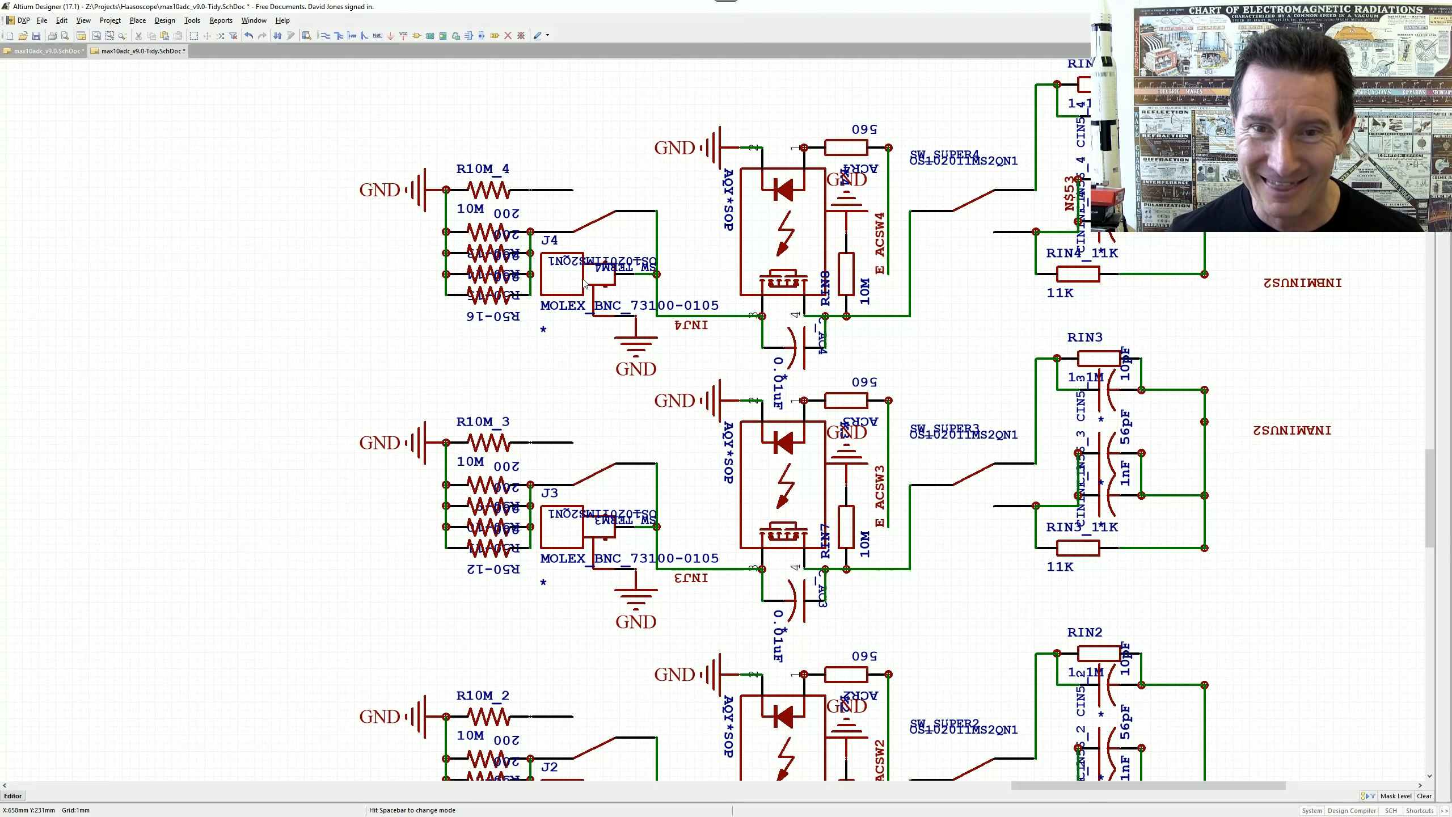
- Move J4 clear of its termination resistors, delete the GND symbol below R10M_4, and wire the resistors' common line to J4's ground
drag(639, 276, 266, 152)
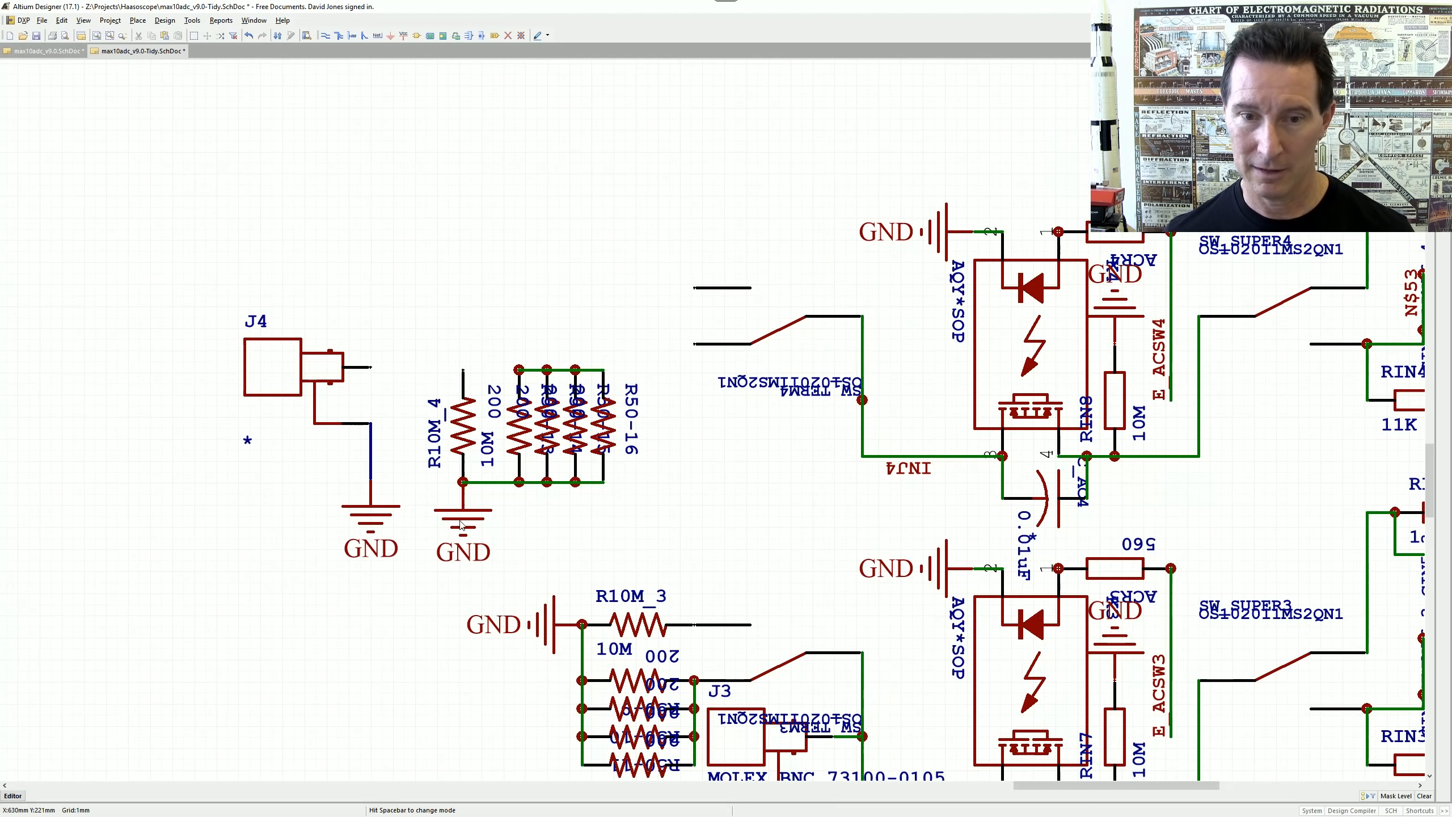
click(461, 524)
key(Delete)
click(325, 35)
click(463, 482)
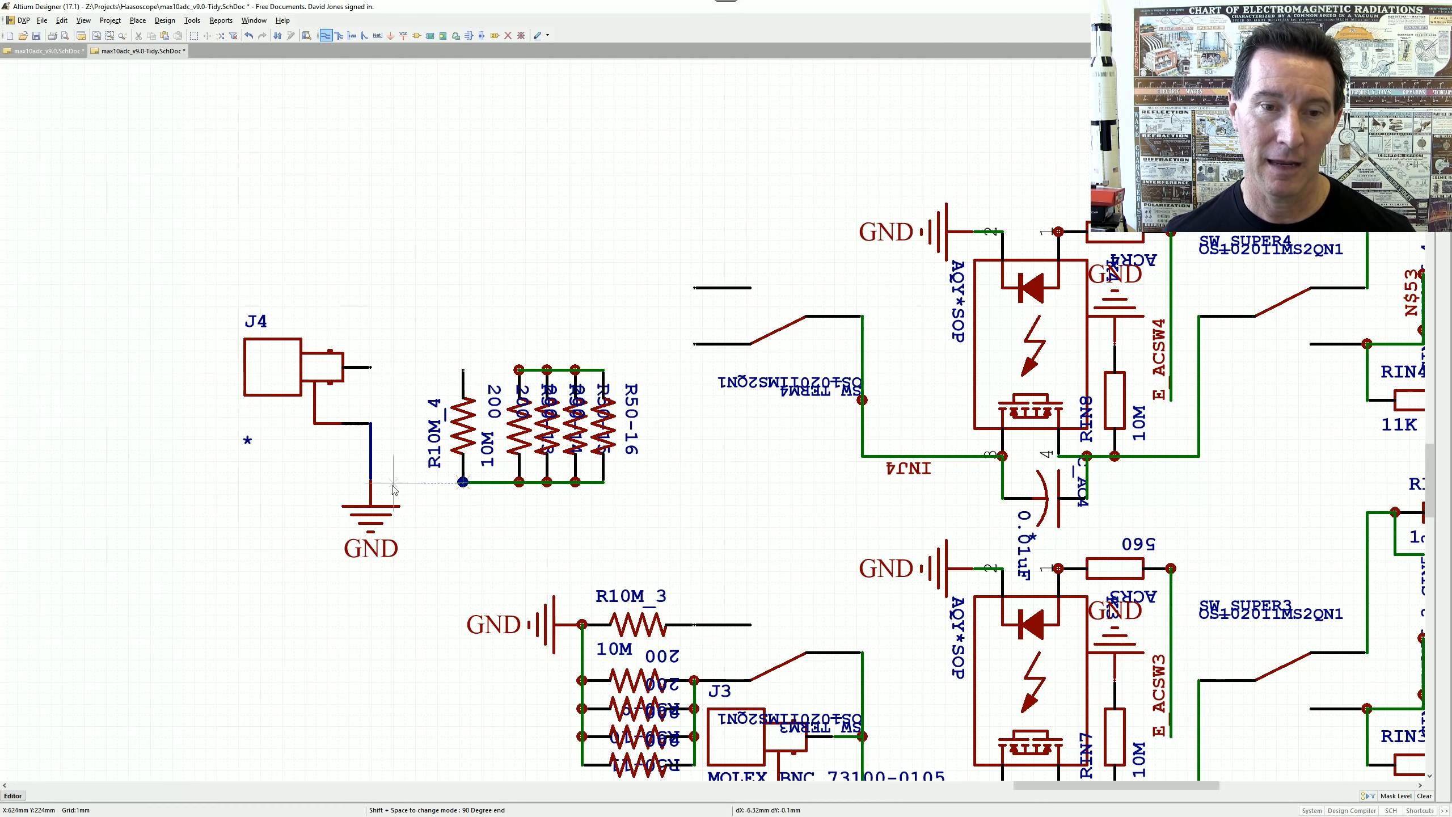
click(370, 478)
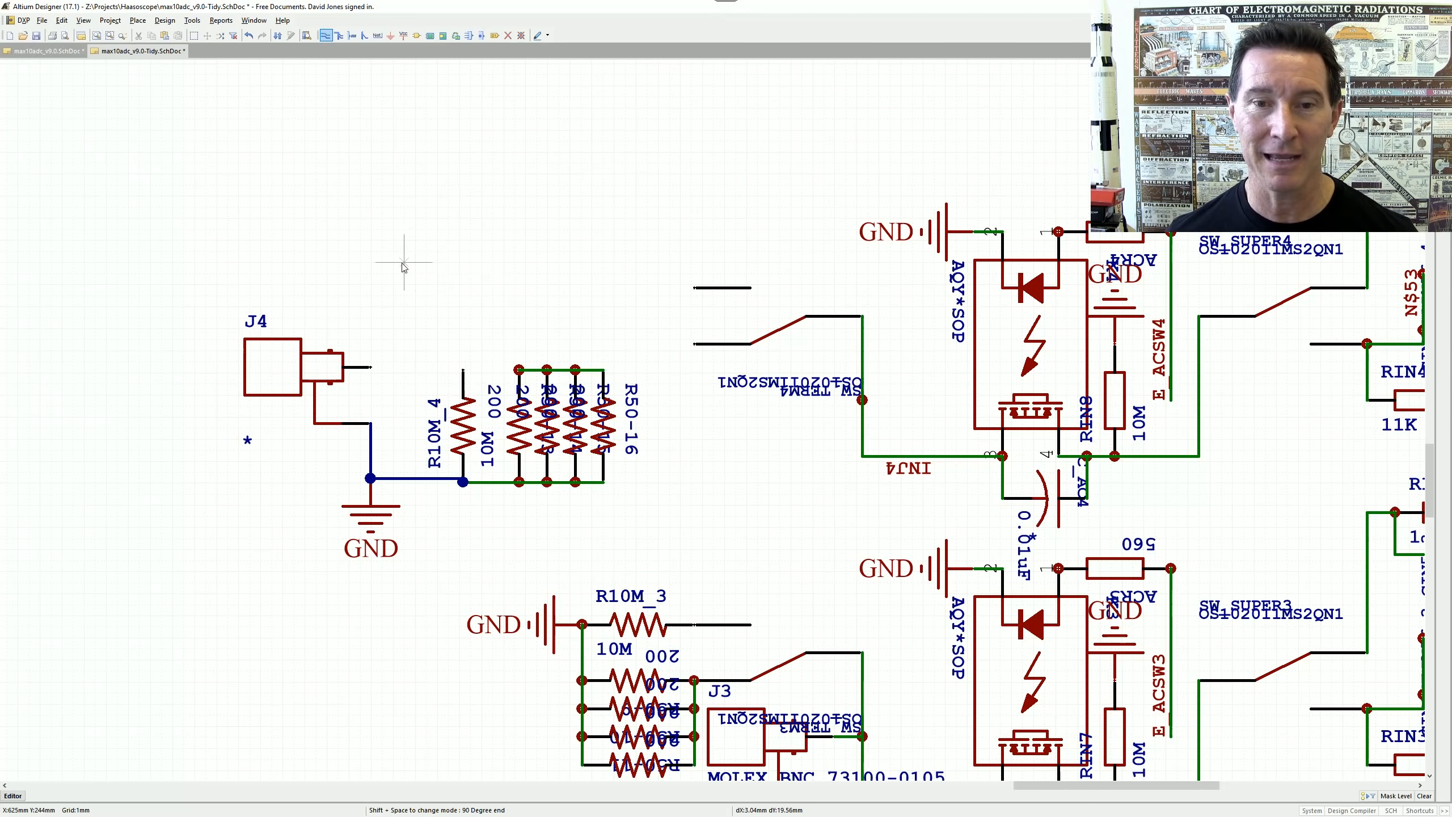
key(Escape)
- Move and rotate SW_TERM4 to sit between J4 and the termination resistors, and shift J4 with its ground farther away from the resistors
drag(759, 321, 457, 350)
key(space)
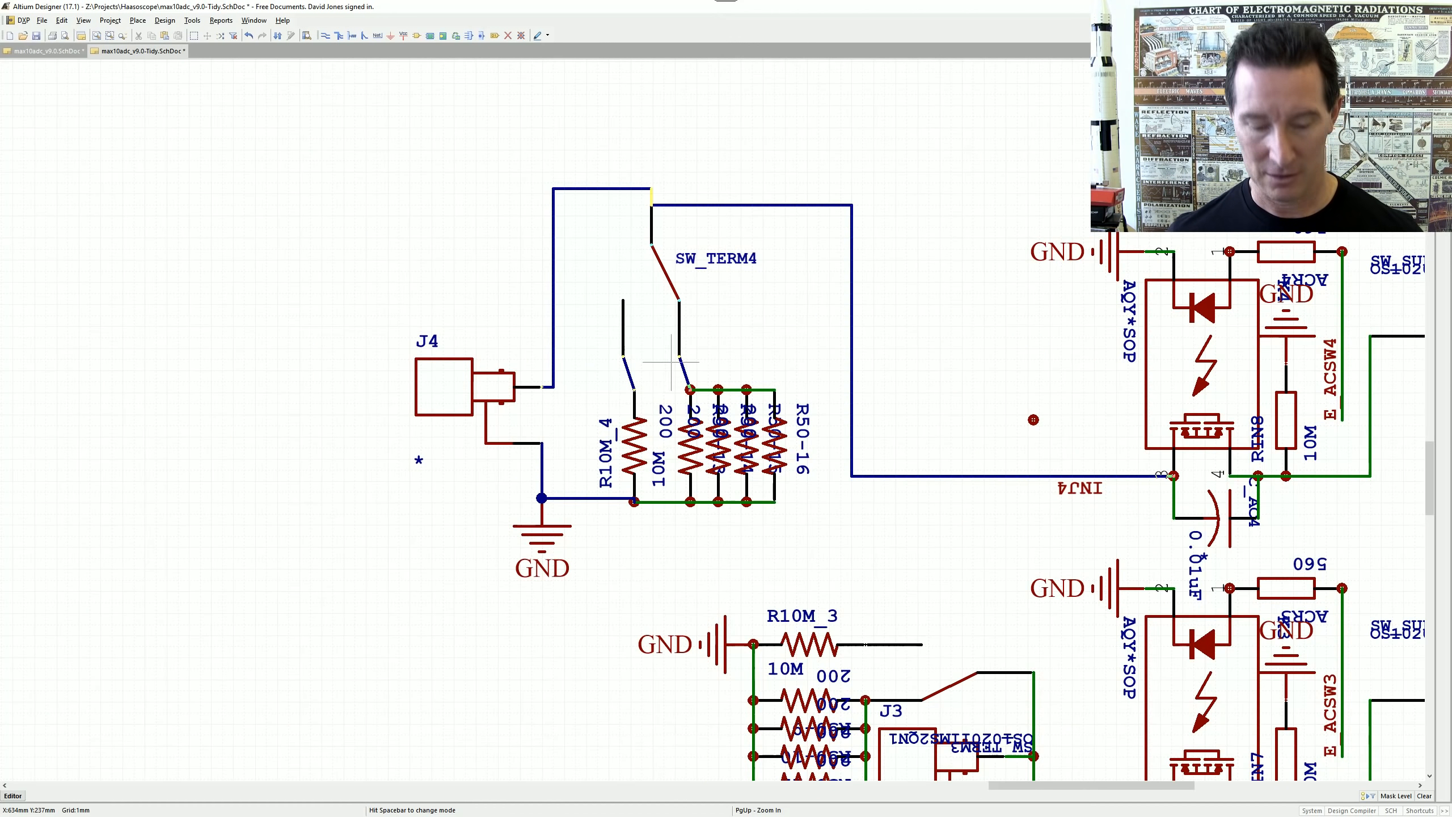
drag(671, 362, 632, 325)
key(space)
key(space)
key(space)
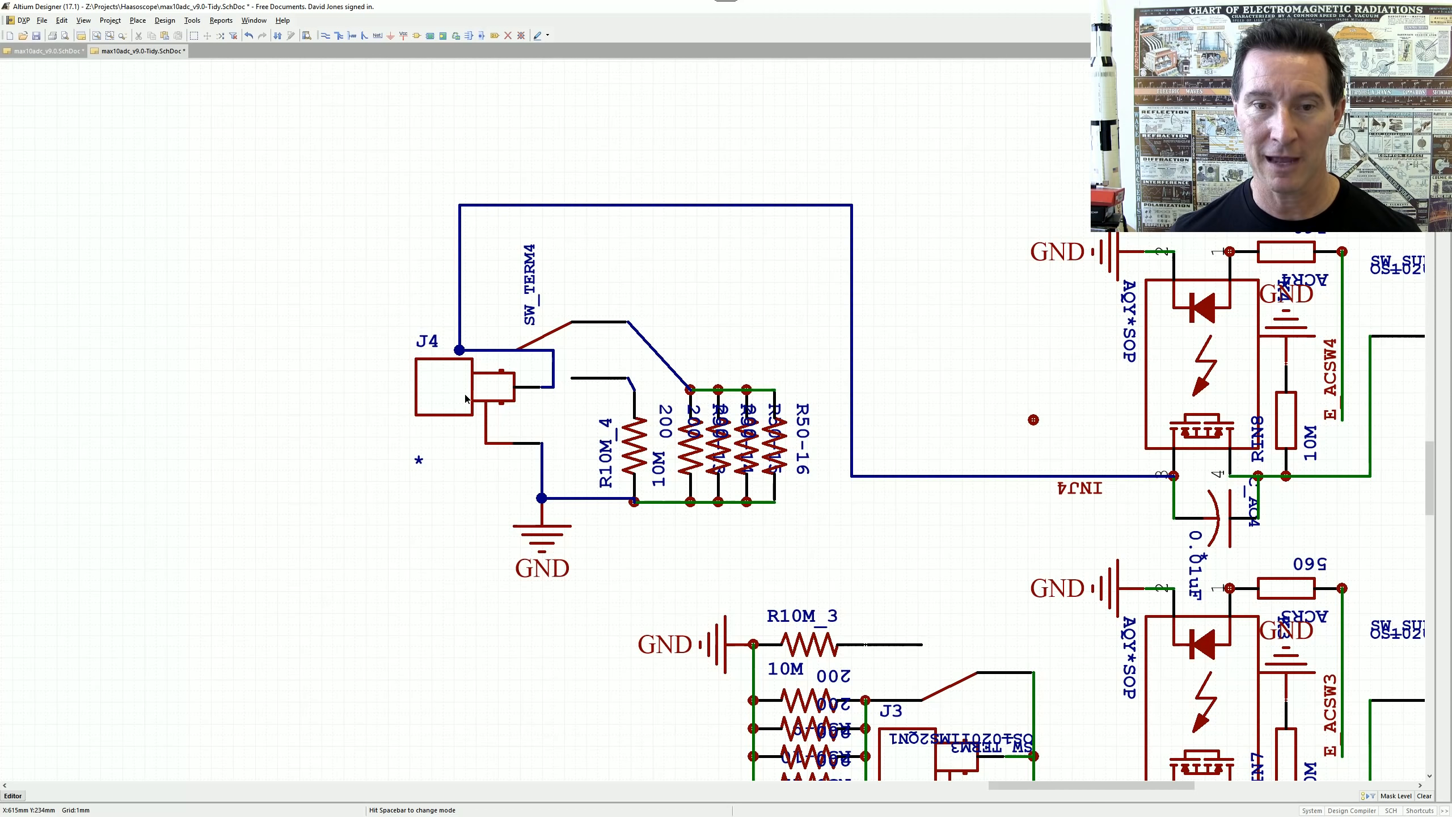
drag(466, 399, 344, 365)
drag(542, 504, 421, 509)
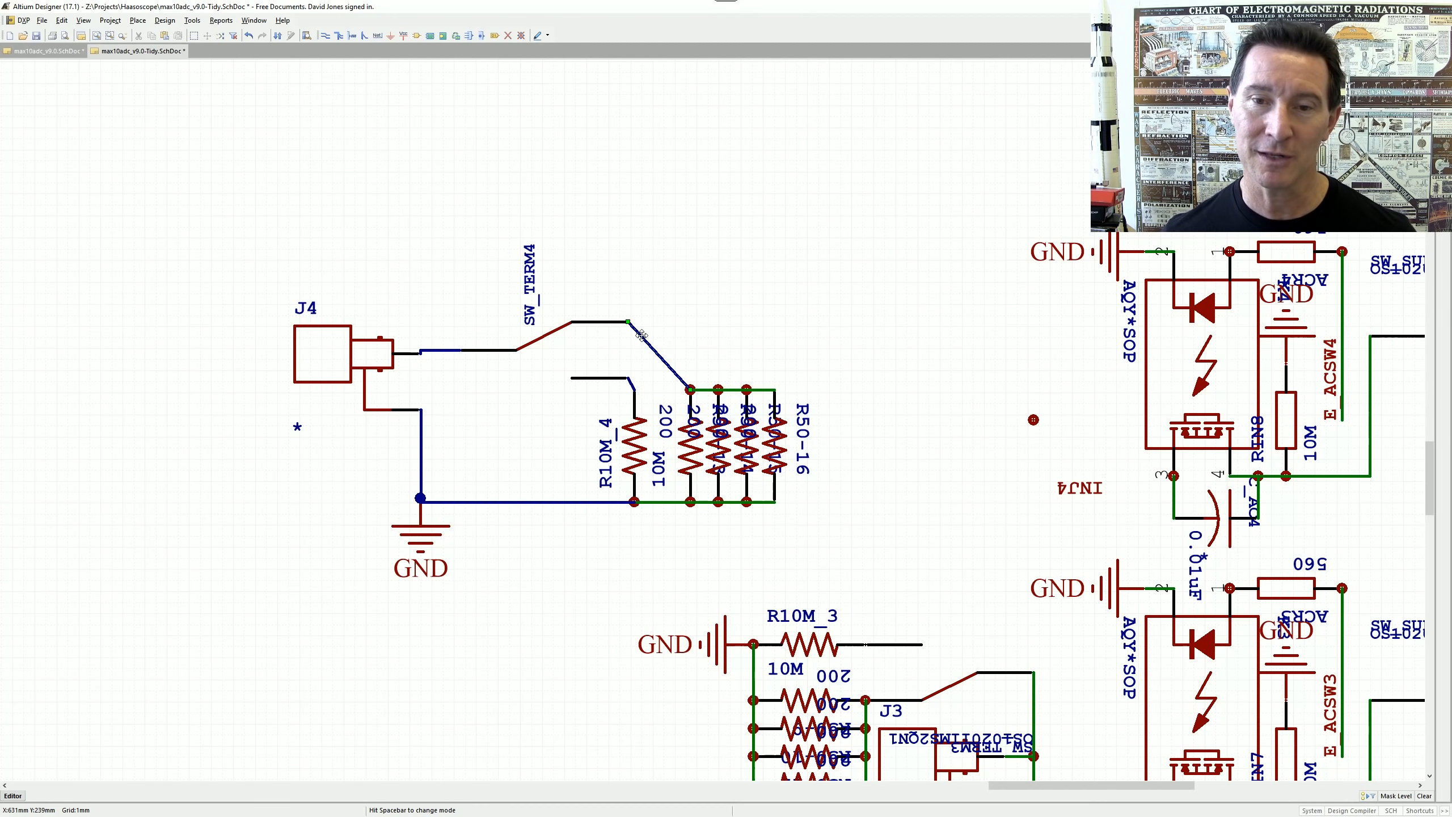
- Replace the diagonal wire between SW_TERM4 and the parallel 200 ohm resistors with a right-angled wire
key(Delete)
click(324, 36)
click(629, 322)
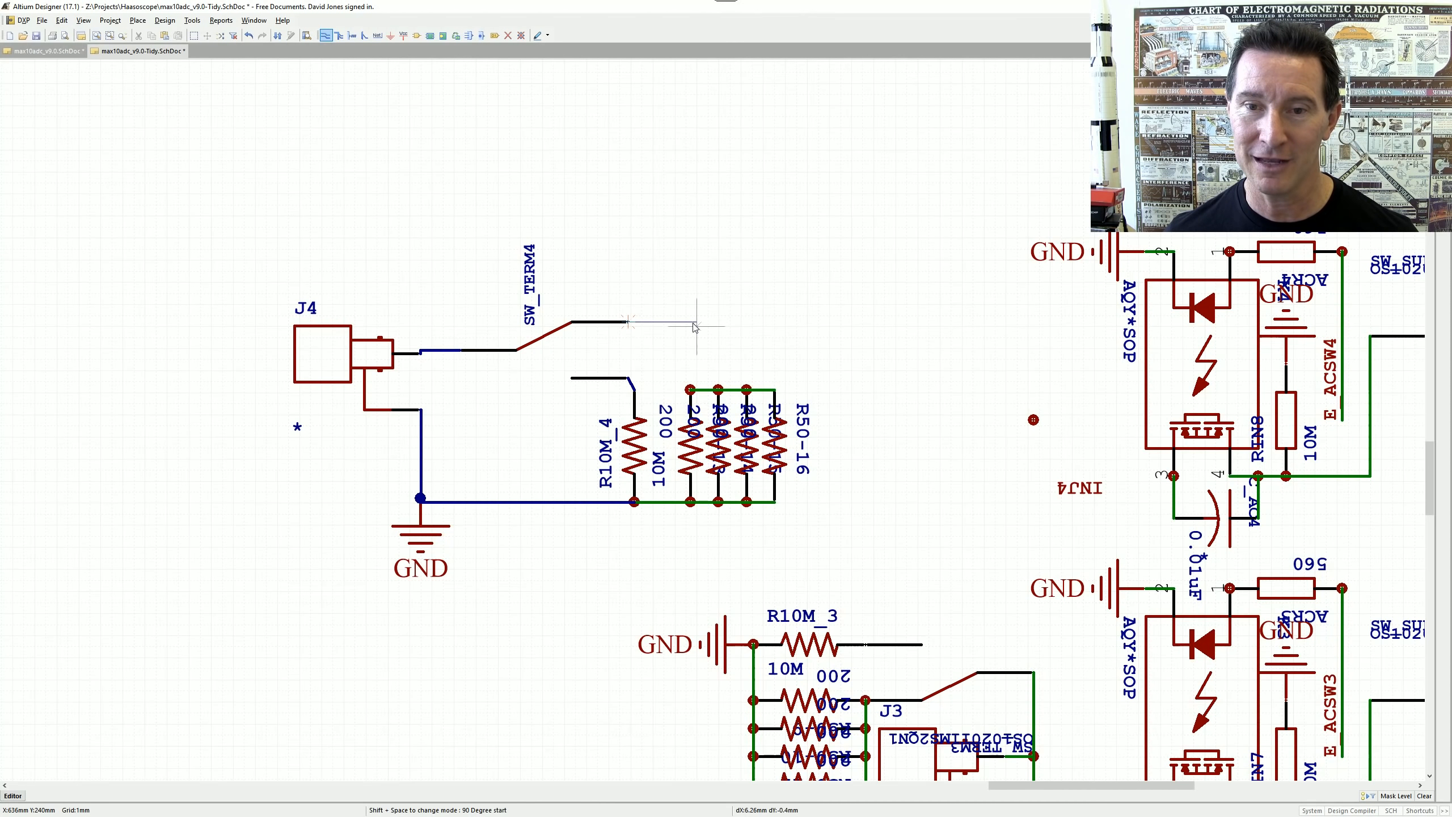
click(693, 390)
key(Escape)
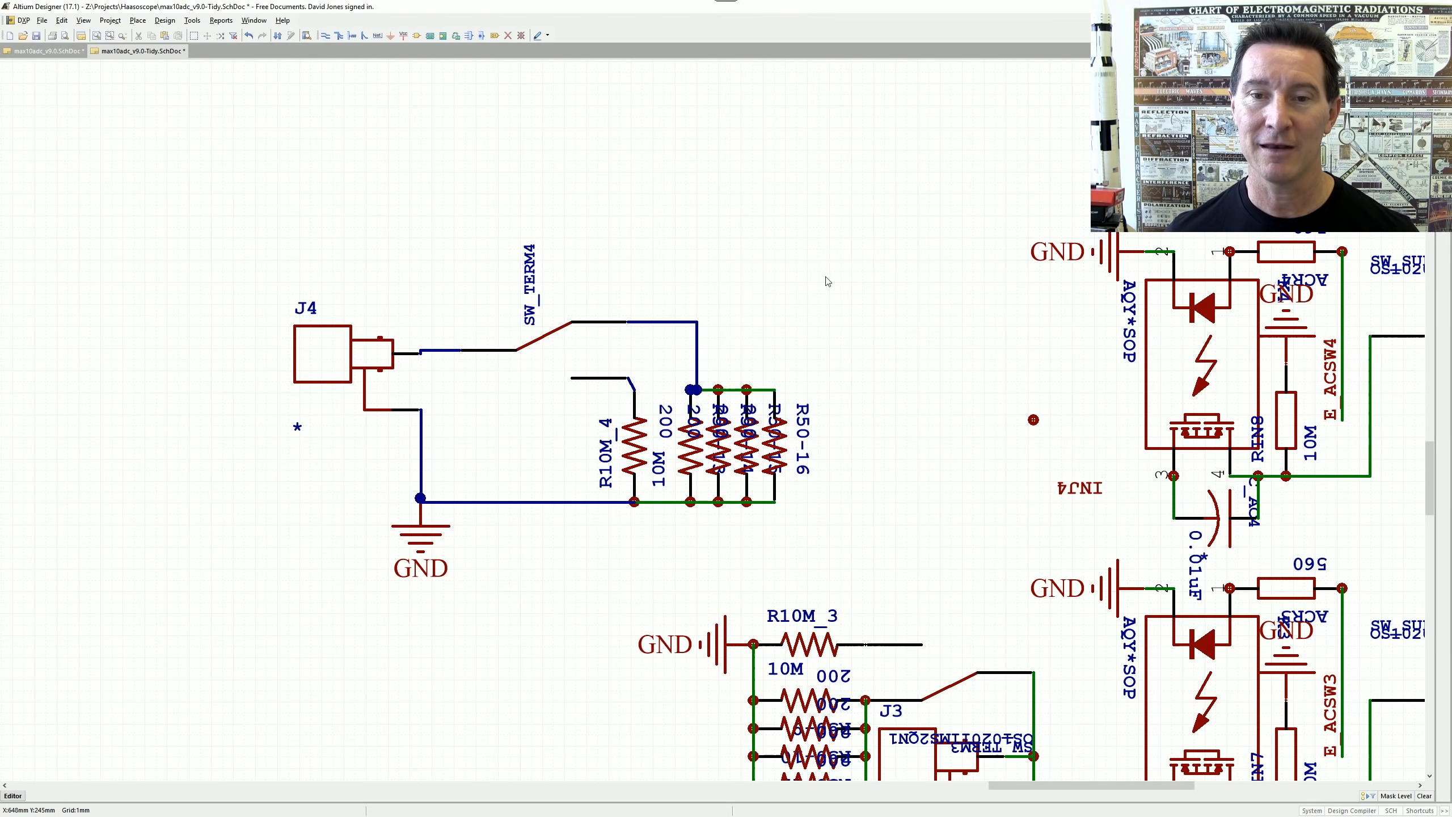
- Wire J4's signal line up and over SW_TERM4, extending it horizontally toward the relay stage
right_drag(802, 311, 739, 278)
click(325, 36)
click(393, 317)
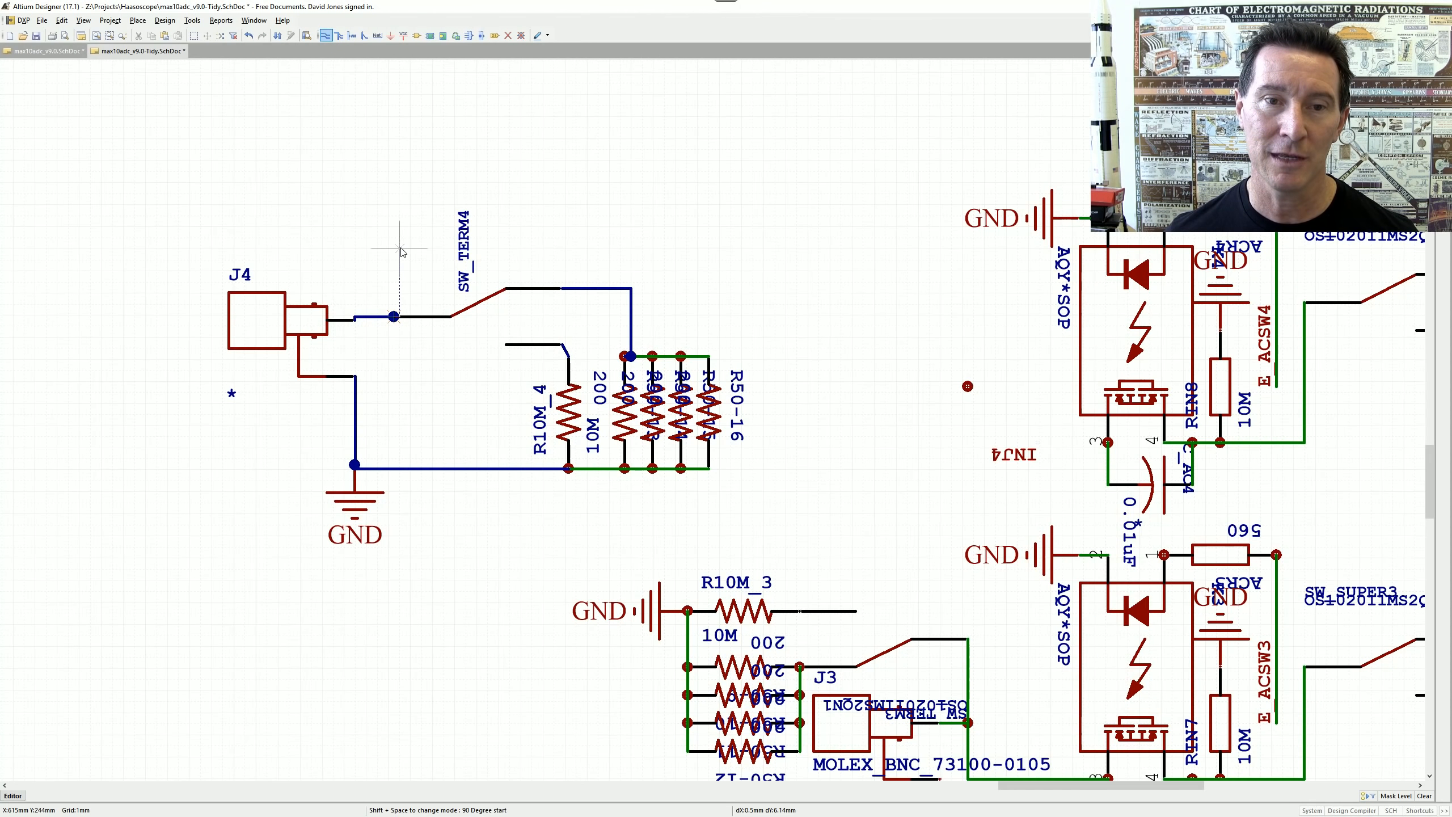
key(space)
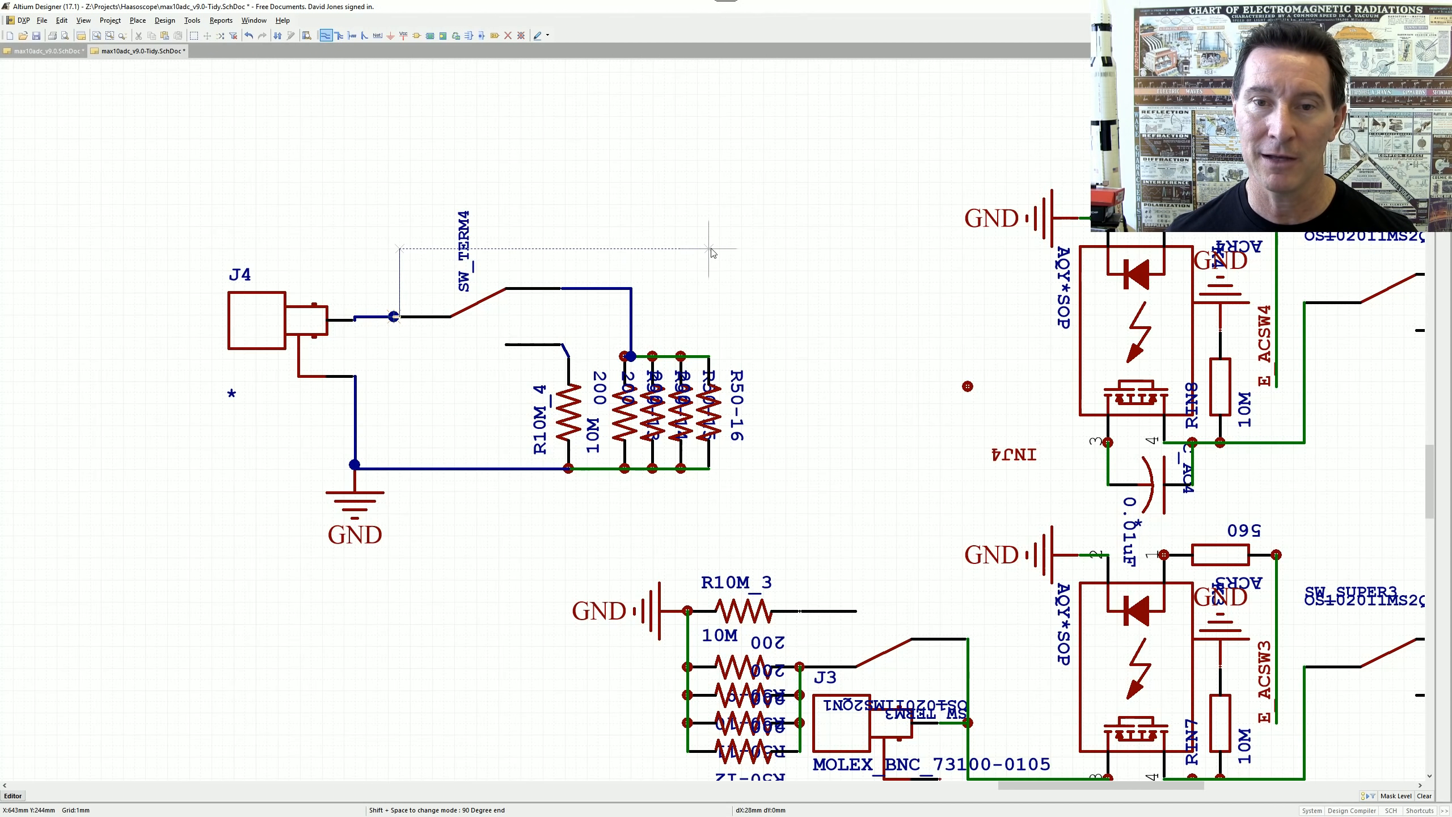
click(778, 256)
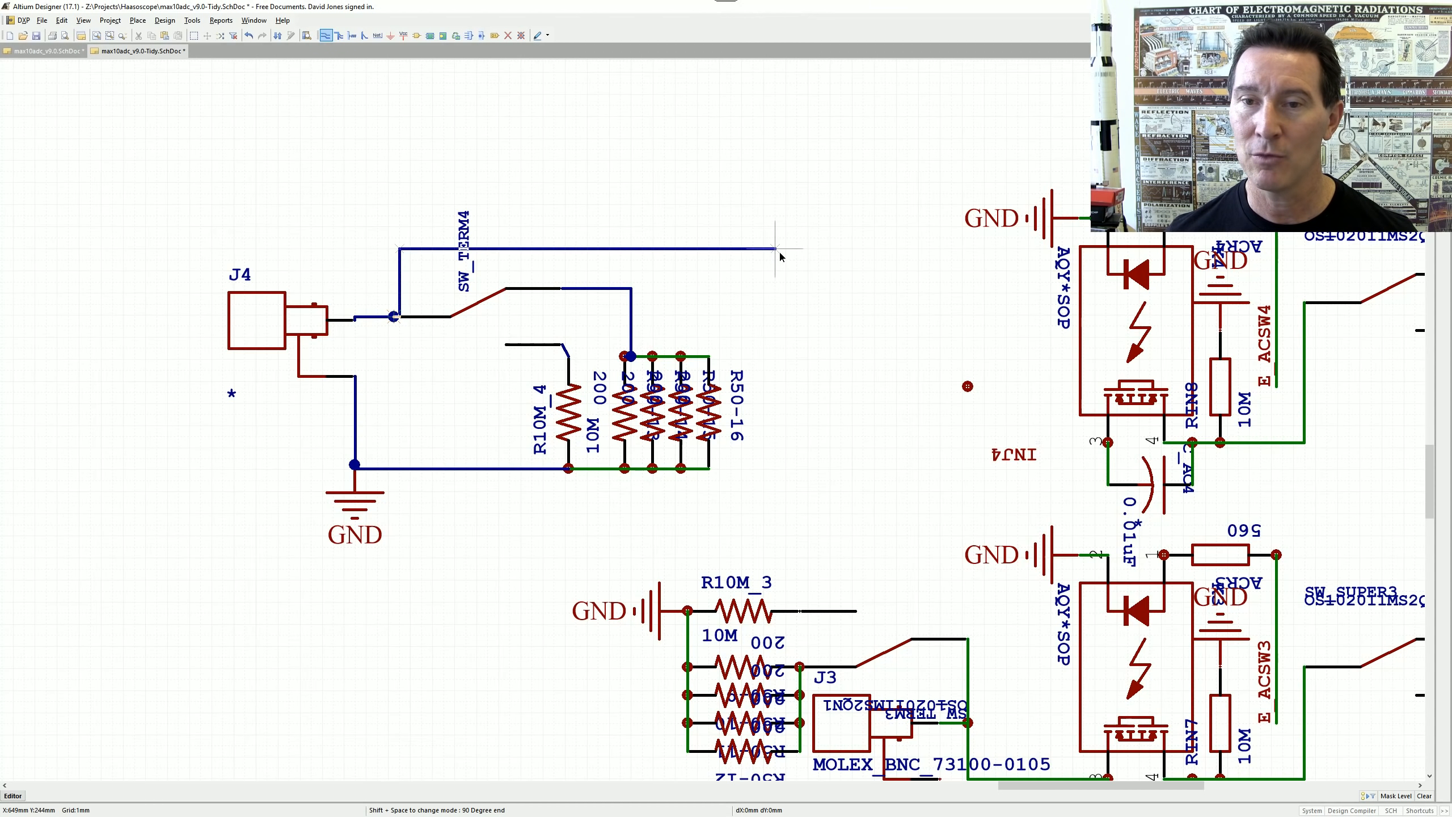
key(Escape)
- Rotate the SW_TERM4 designator to horizontal and place it below the switch
drag(465, 284, 446, 369)
key(space)
key(space)
key(space)
- Place a note reading "10M / 50ohm Termination" above the J4 termination circuit
key(p)
mouse_move(550, 625)
click(622, 627)
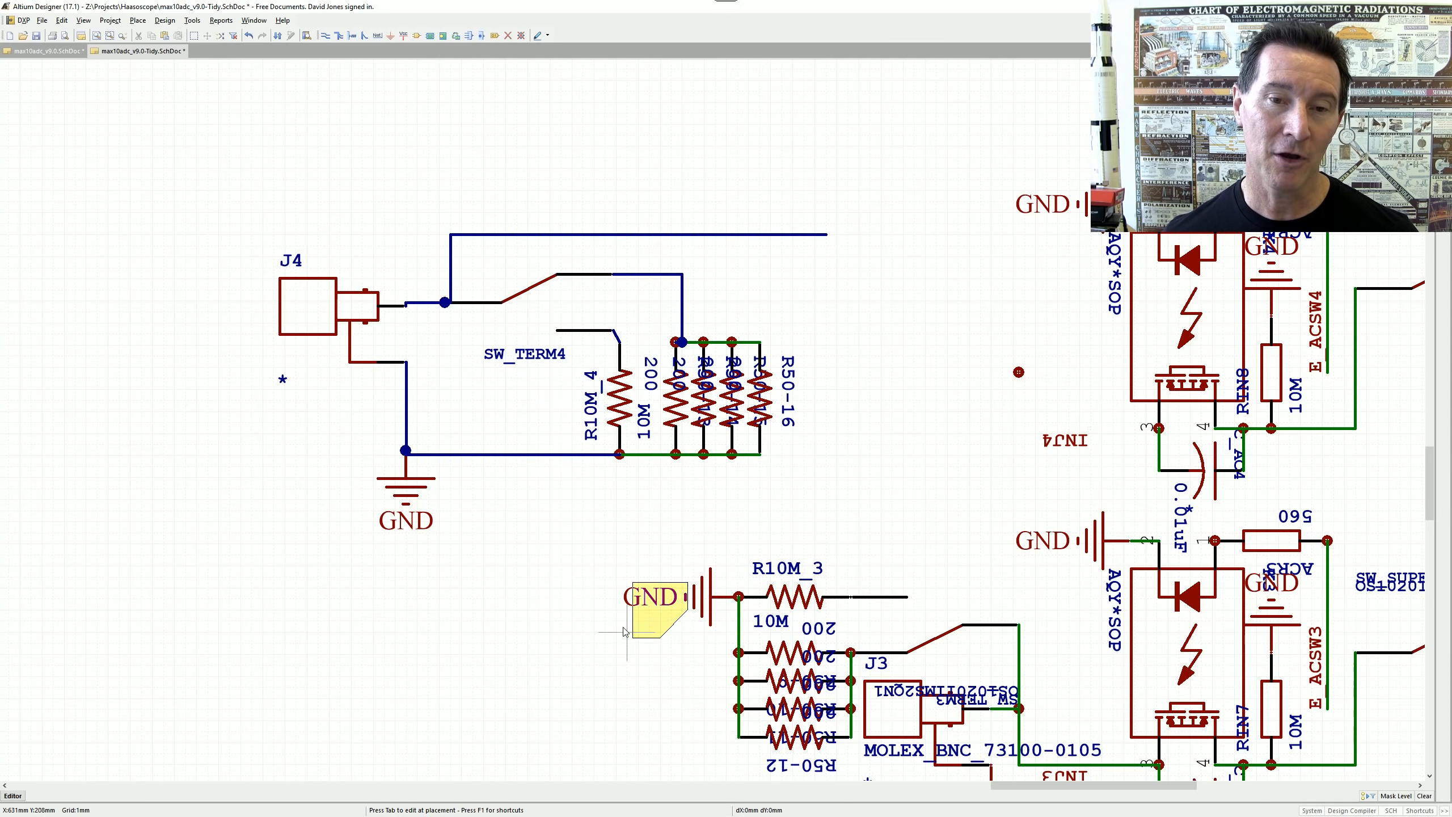
click(434, 428)
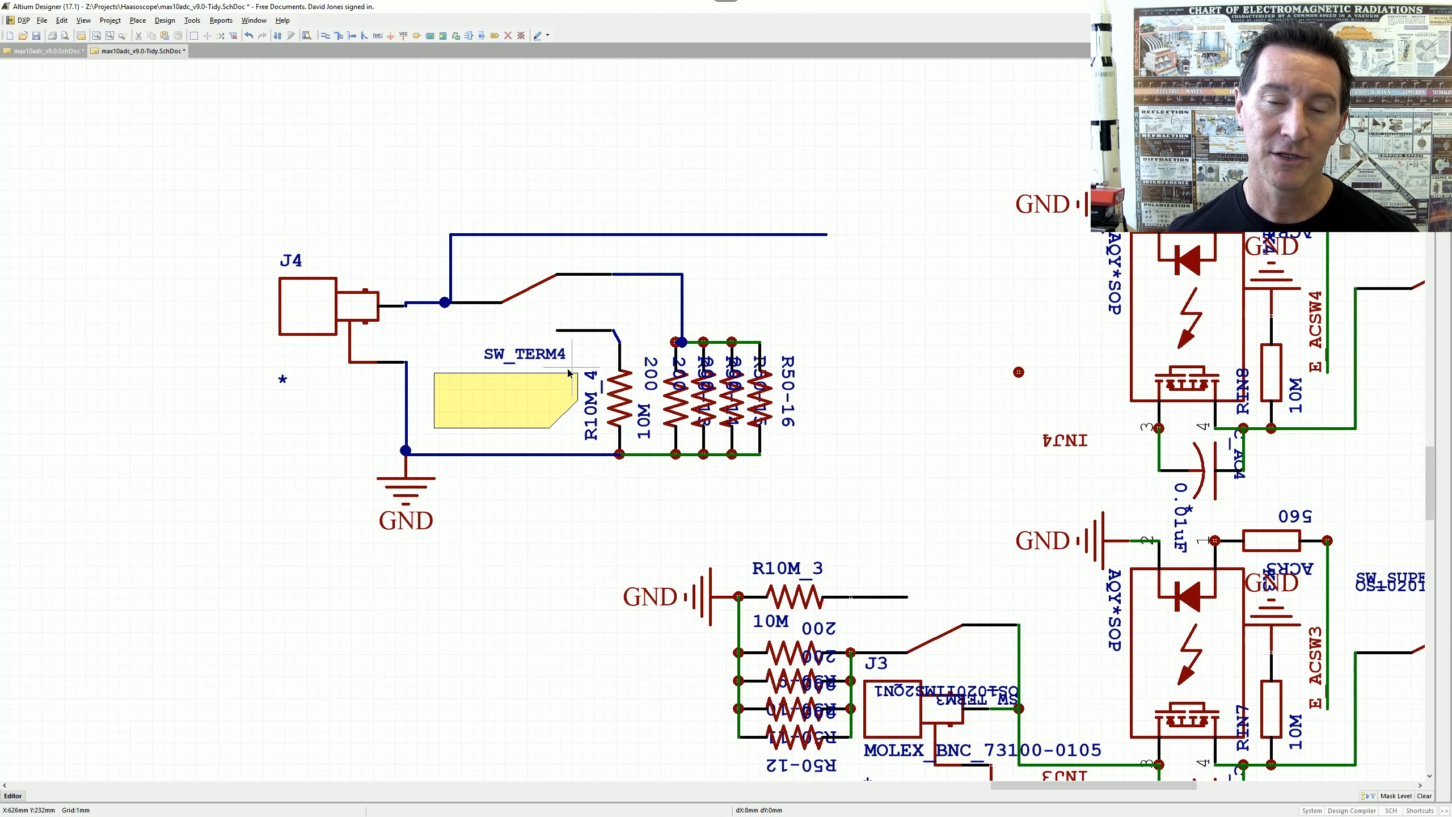
drag(809, 159, 792, 160)
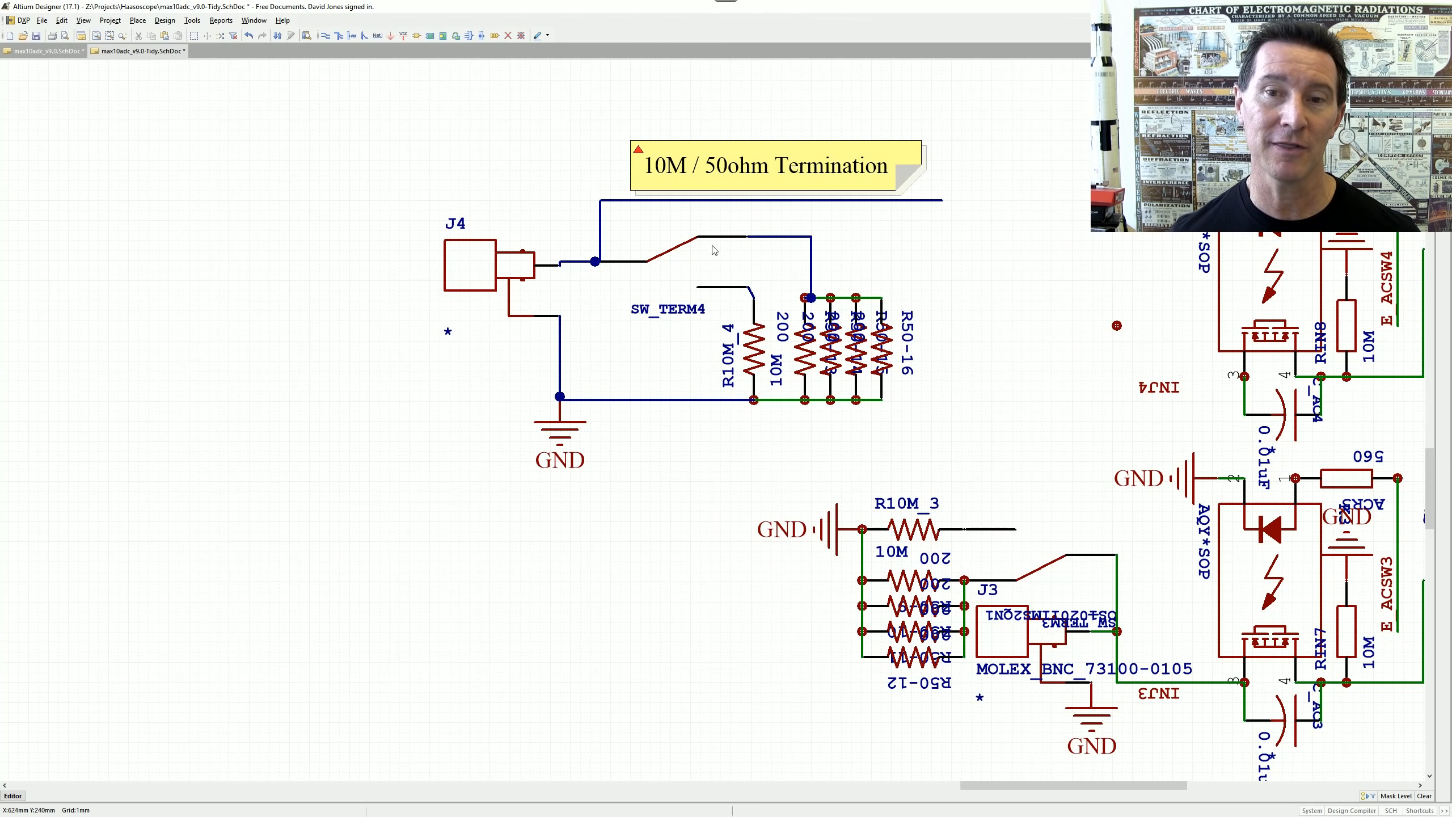
- Review the redrawn J4 termination circuit and its note against the remaining input channels
ctrl+scroll(549, 286, down, 3)
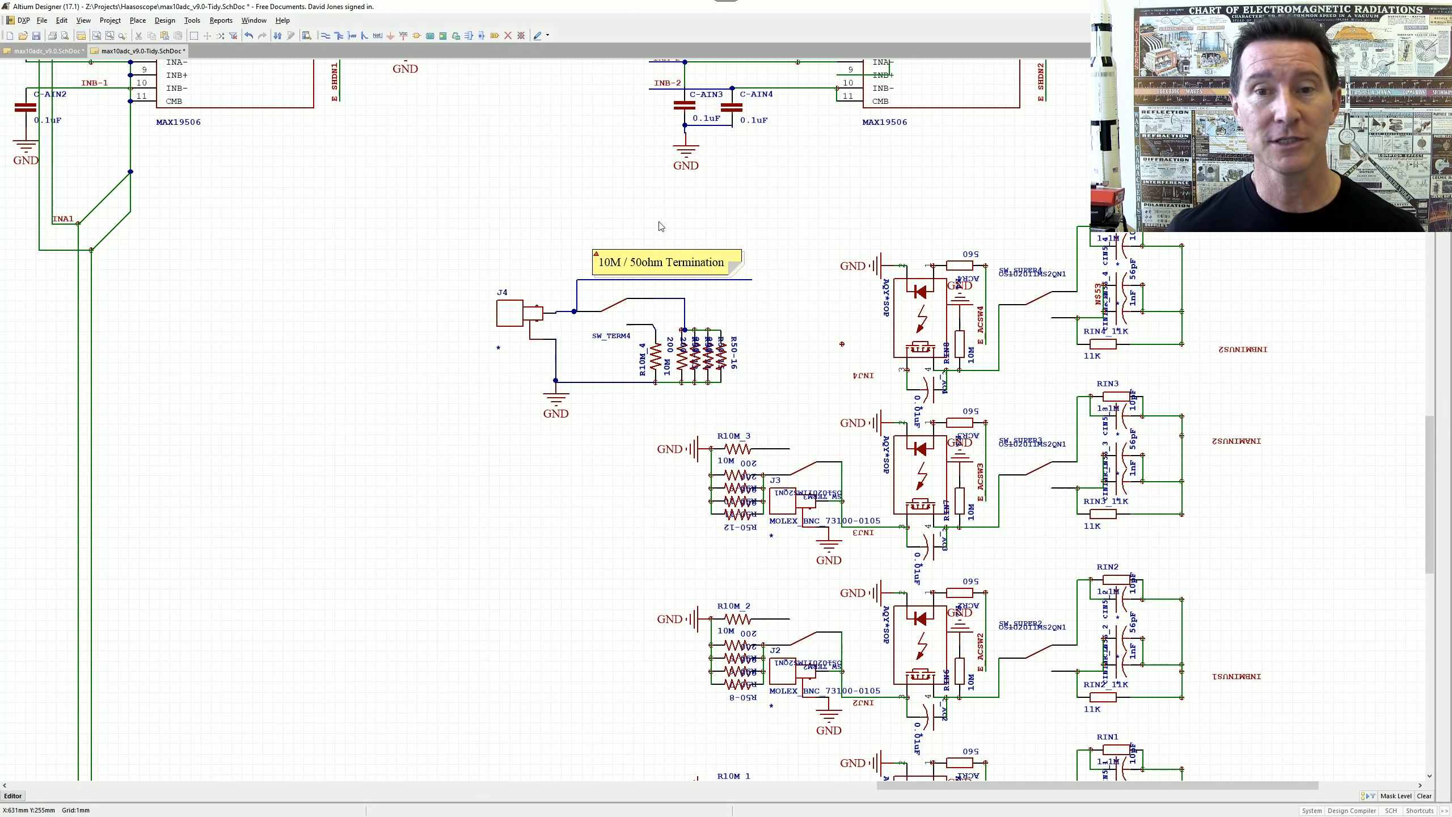
ctrl+scroll(719, 316, up, 3)
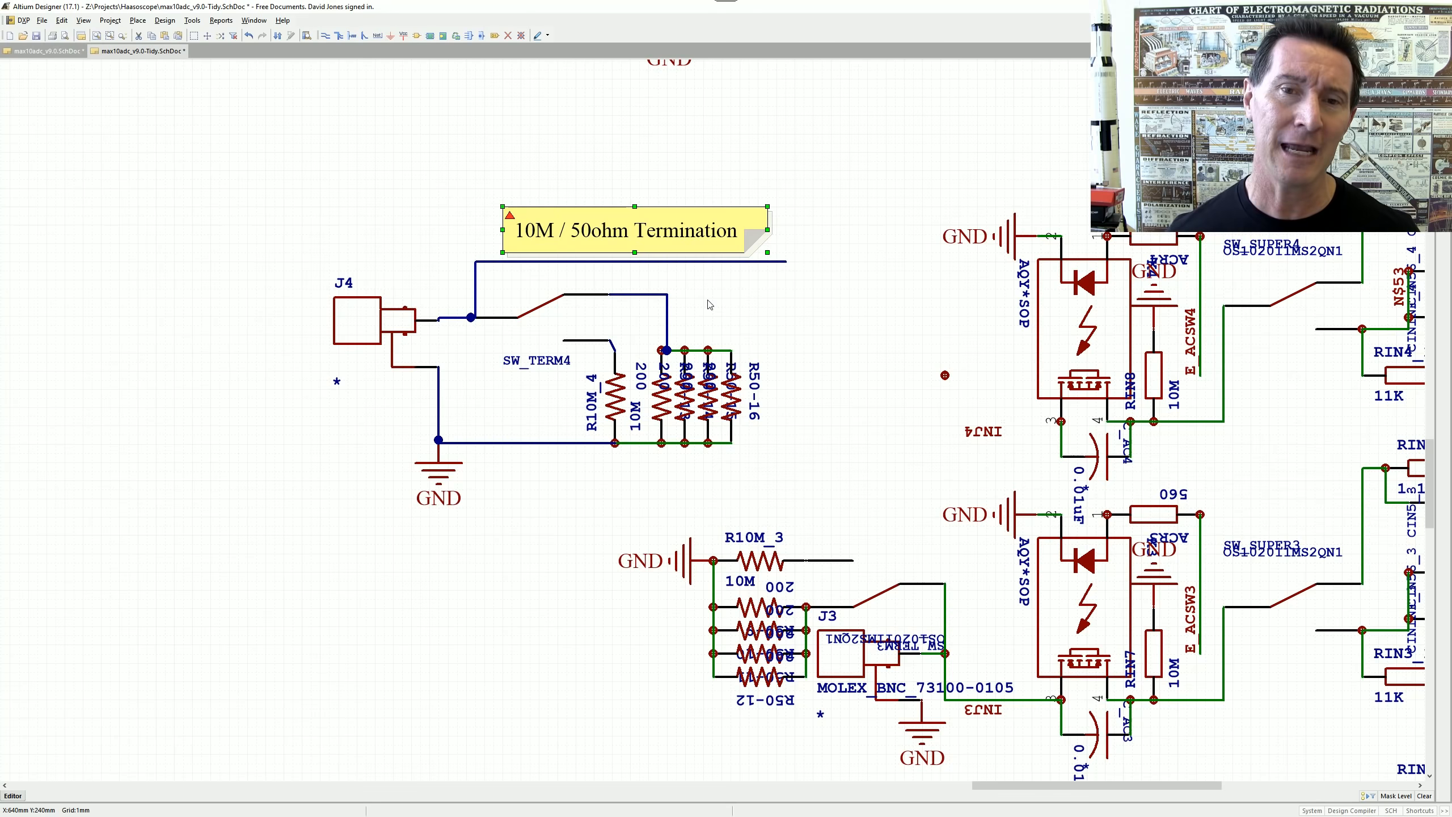
ctrl+scroll(663, 303, down, 2)
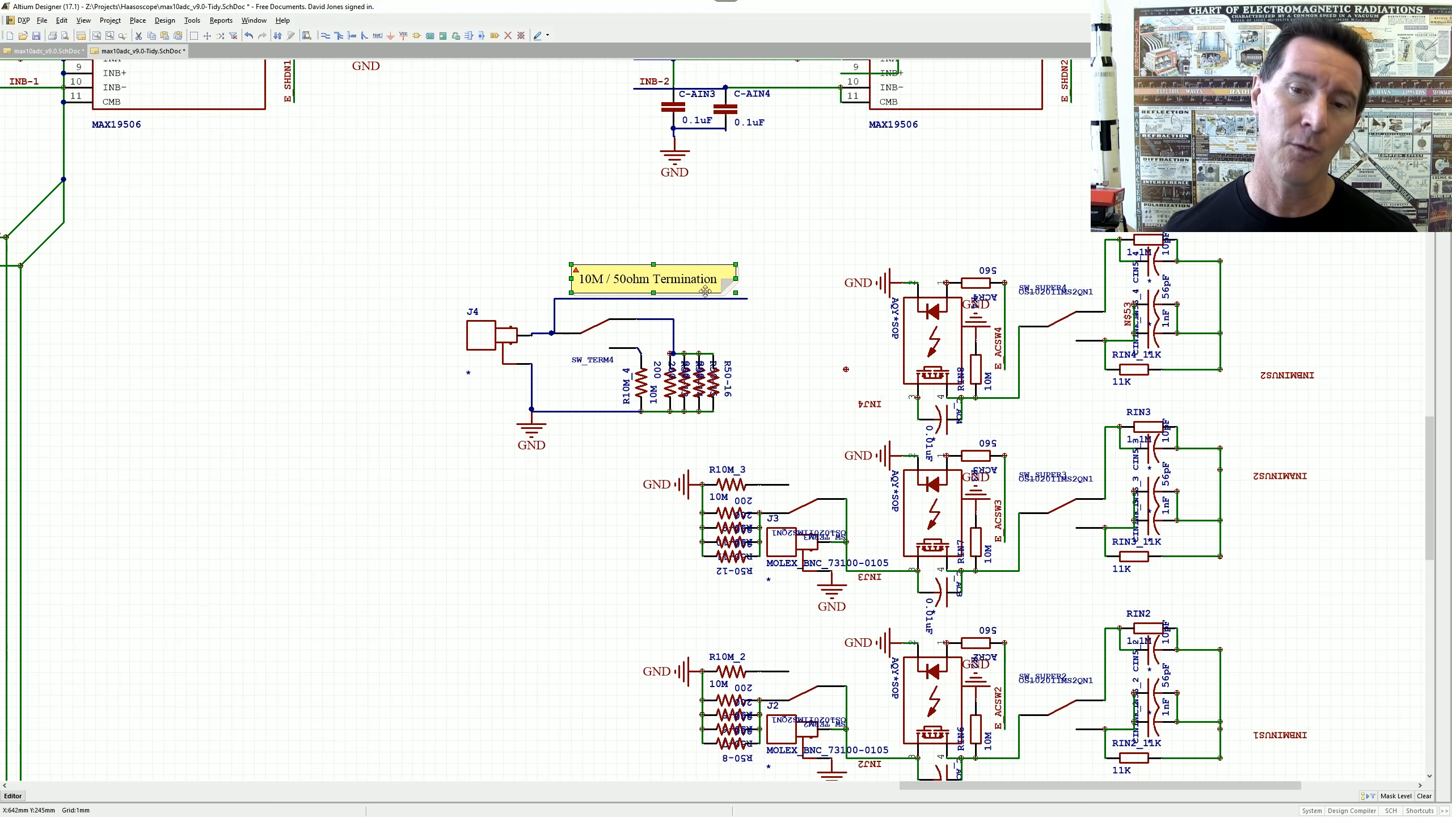
ctrl+scroll(801, 500, down, 1)
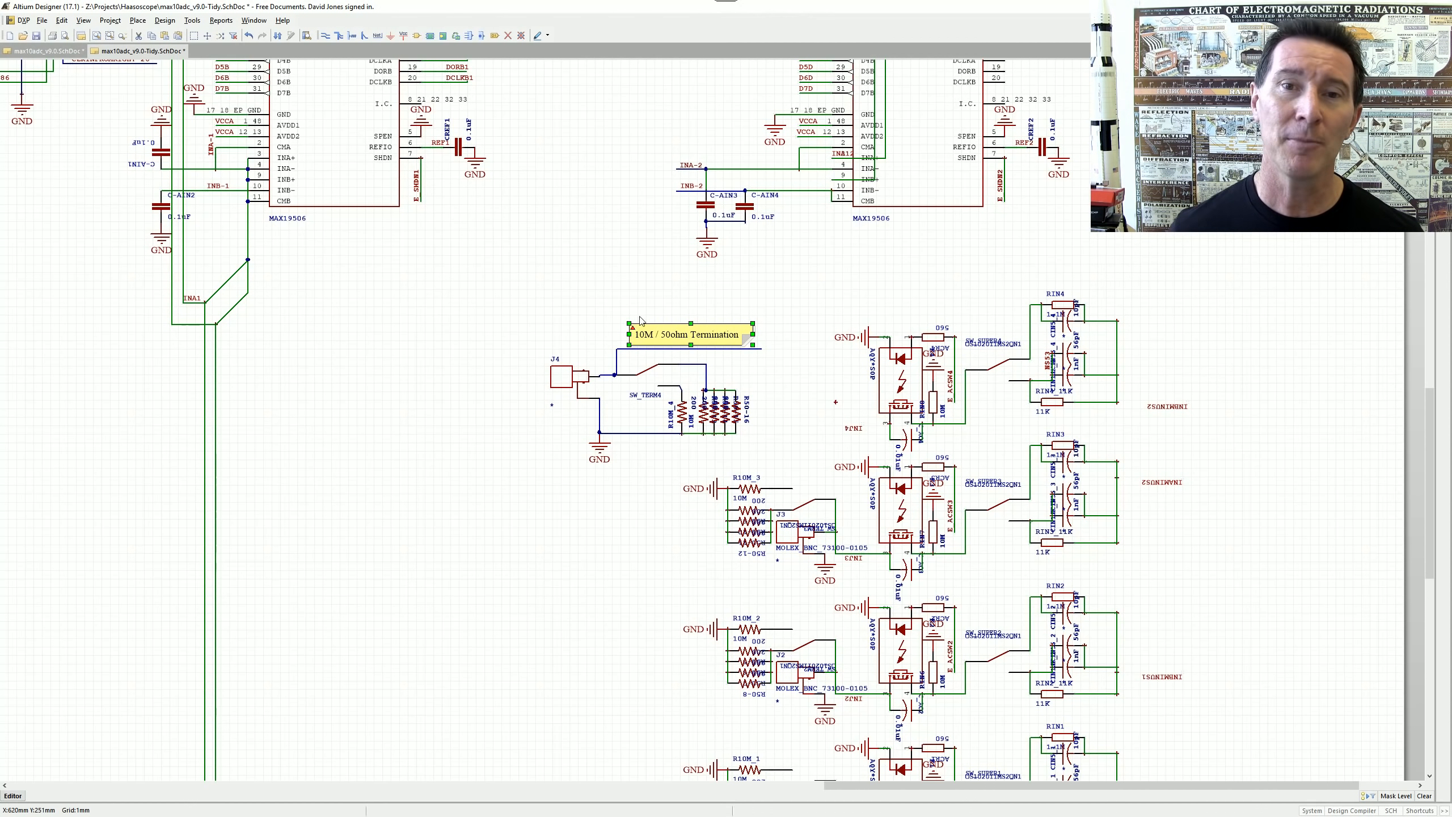
ctrl+scroll(678, 342, up, 4)
ctrl+scroll(690, 328, down, 2)
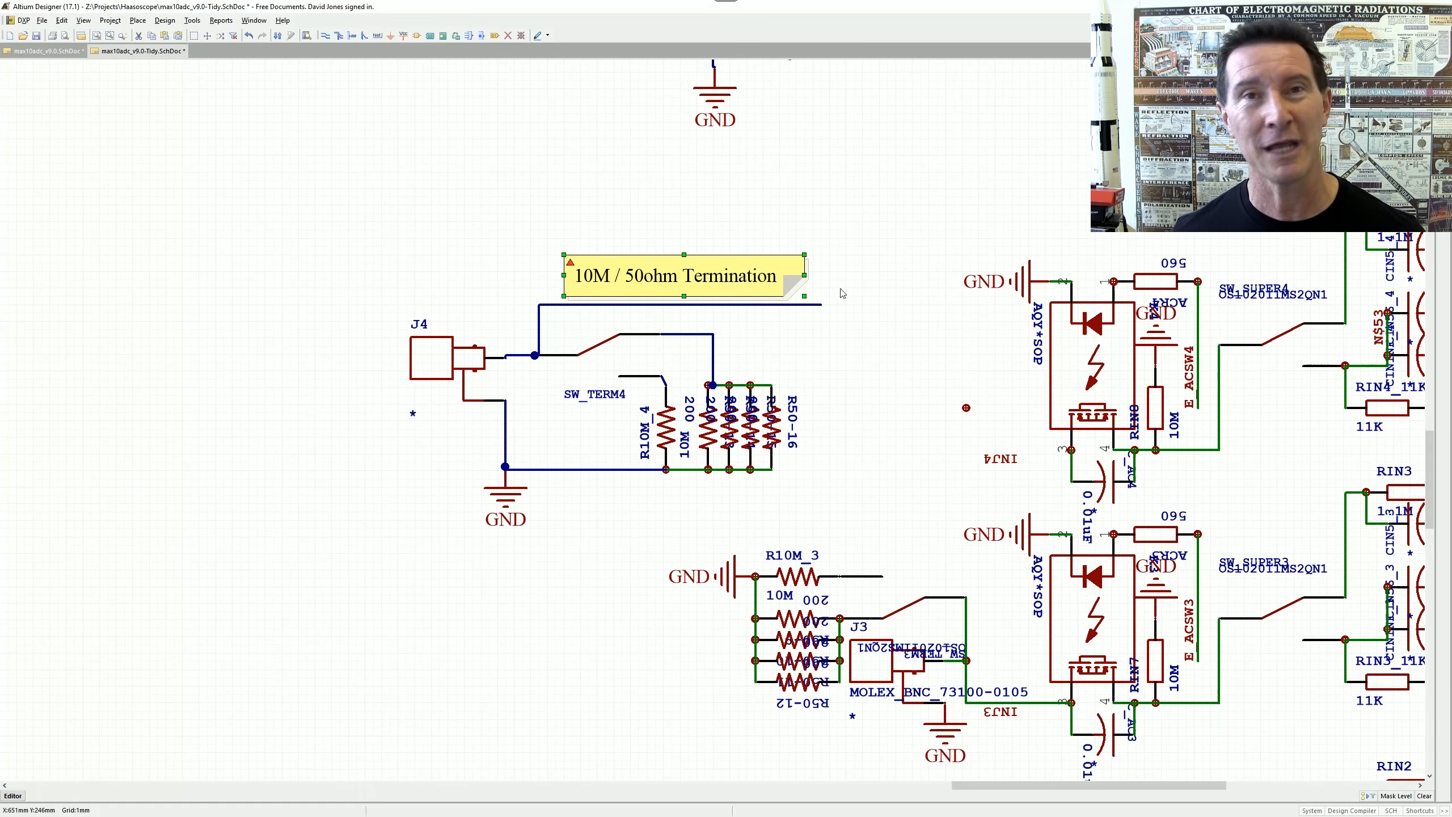
- Move the K4 relay block, with its resistors, capacitor C_AC4 and ground symbols, next to the redrawn J4 termination circuit
right_drag(842, 293, 798, 289)
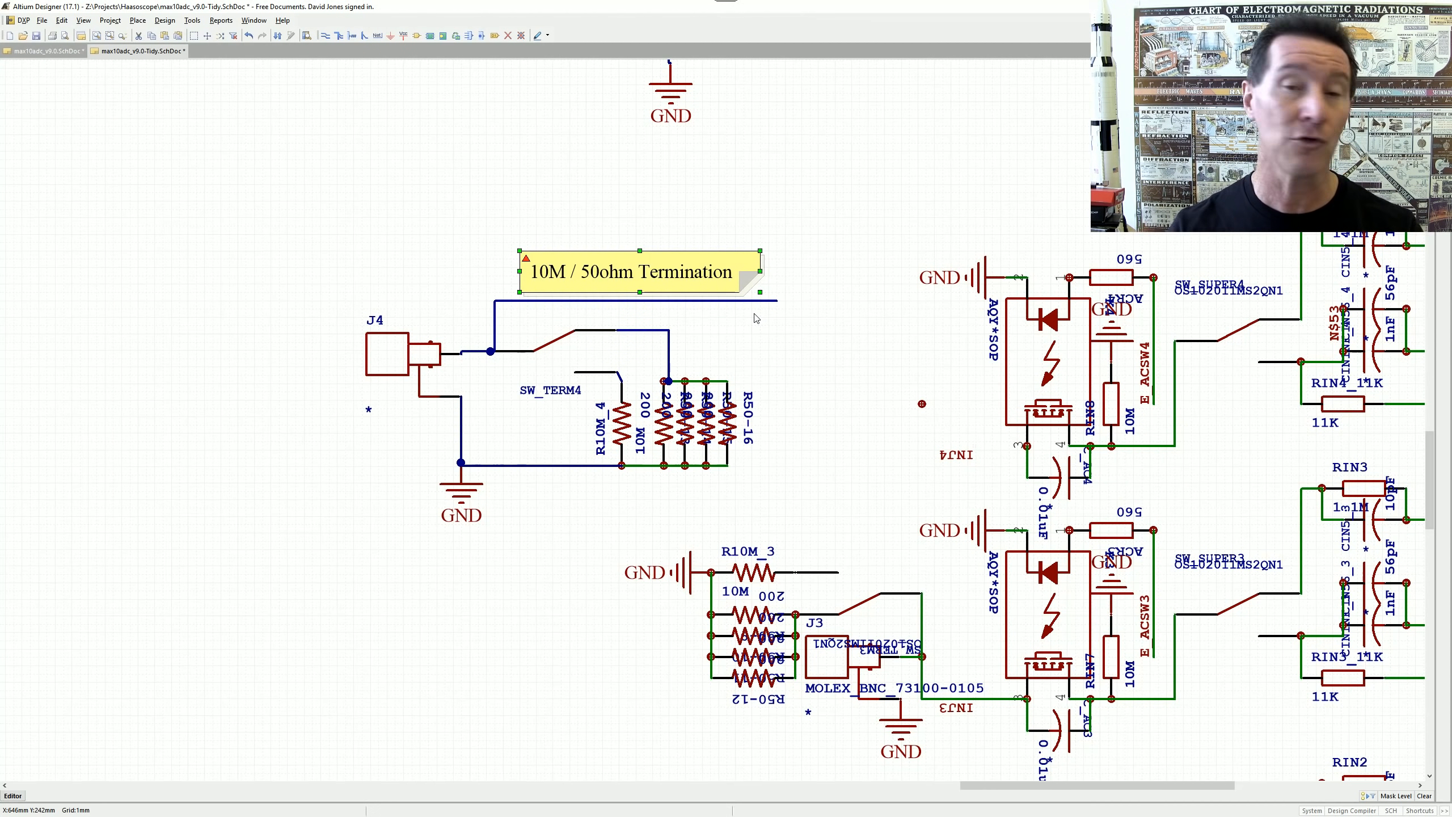
click(649, 269)
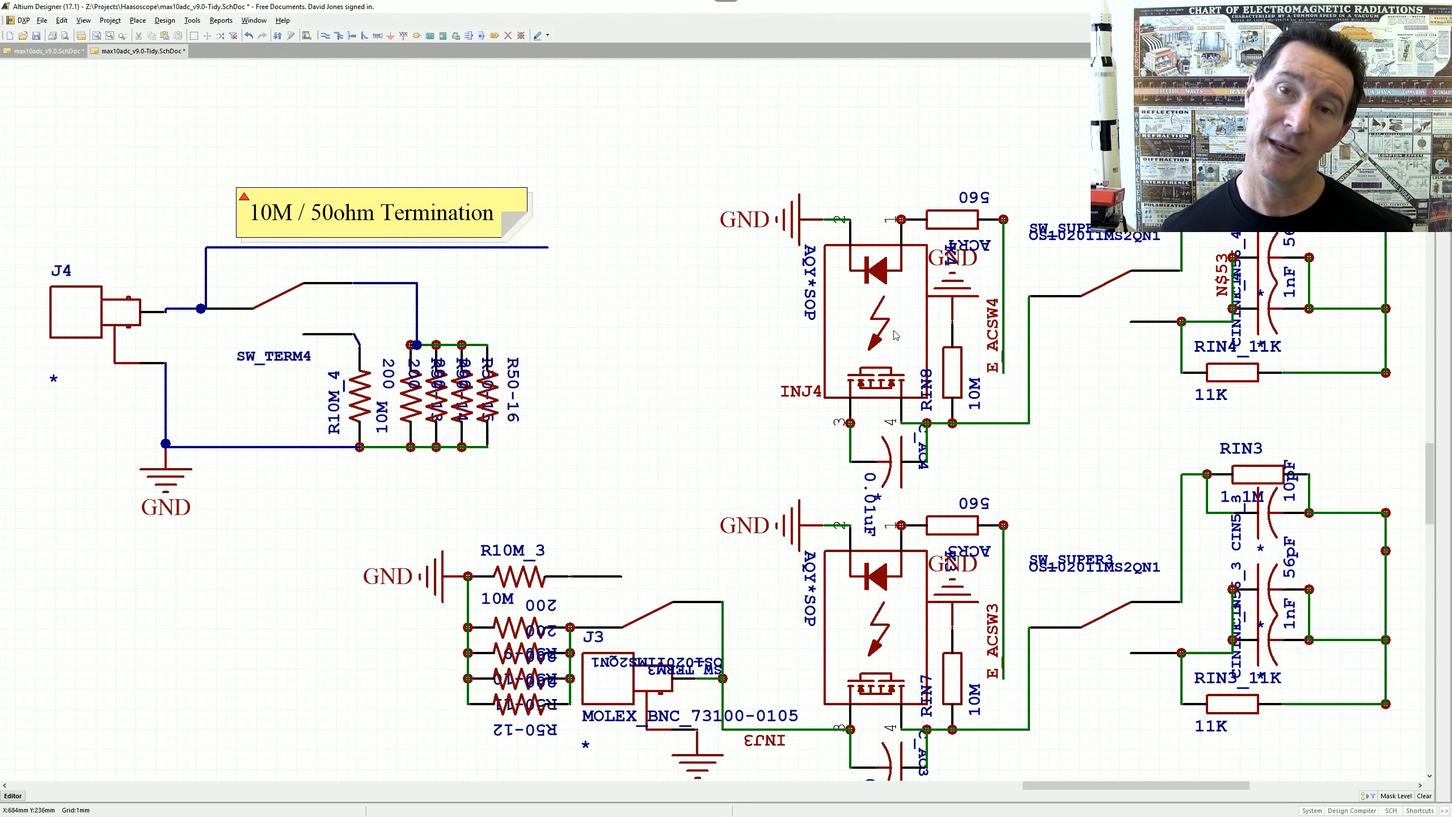
click(870, 310)
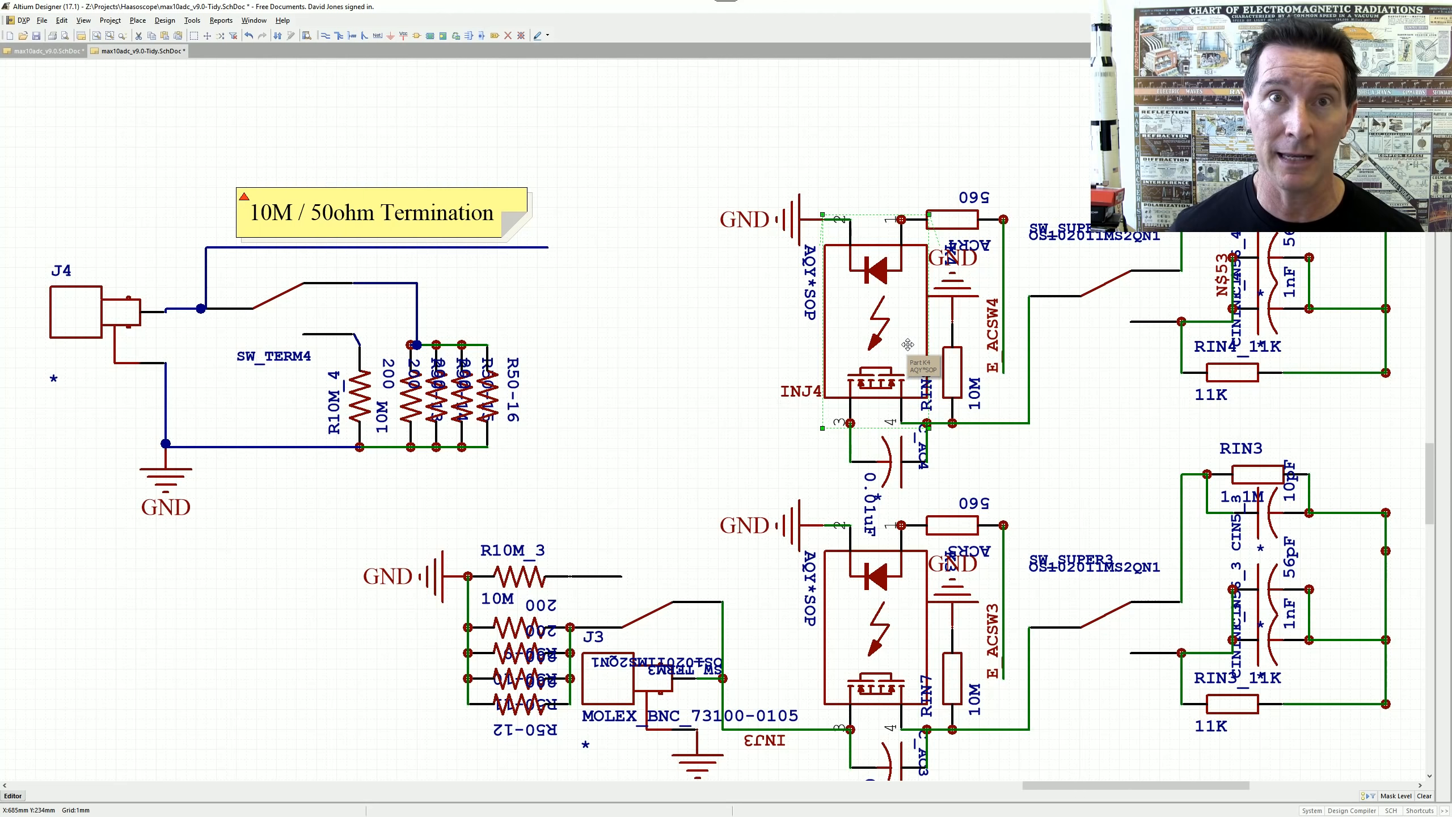
right_drag(889, 361, 838, 395)
ctrl+scroll(827, 353, up, 2)
ctrl+scroll(827, 353, down, 2)
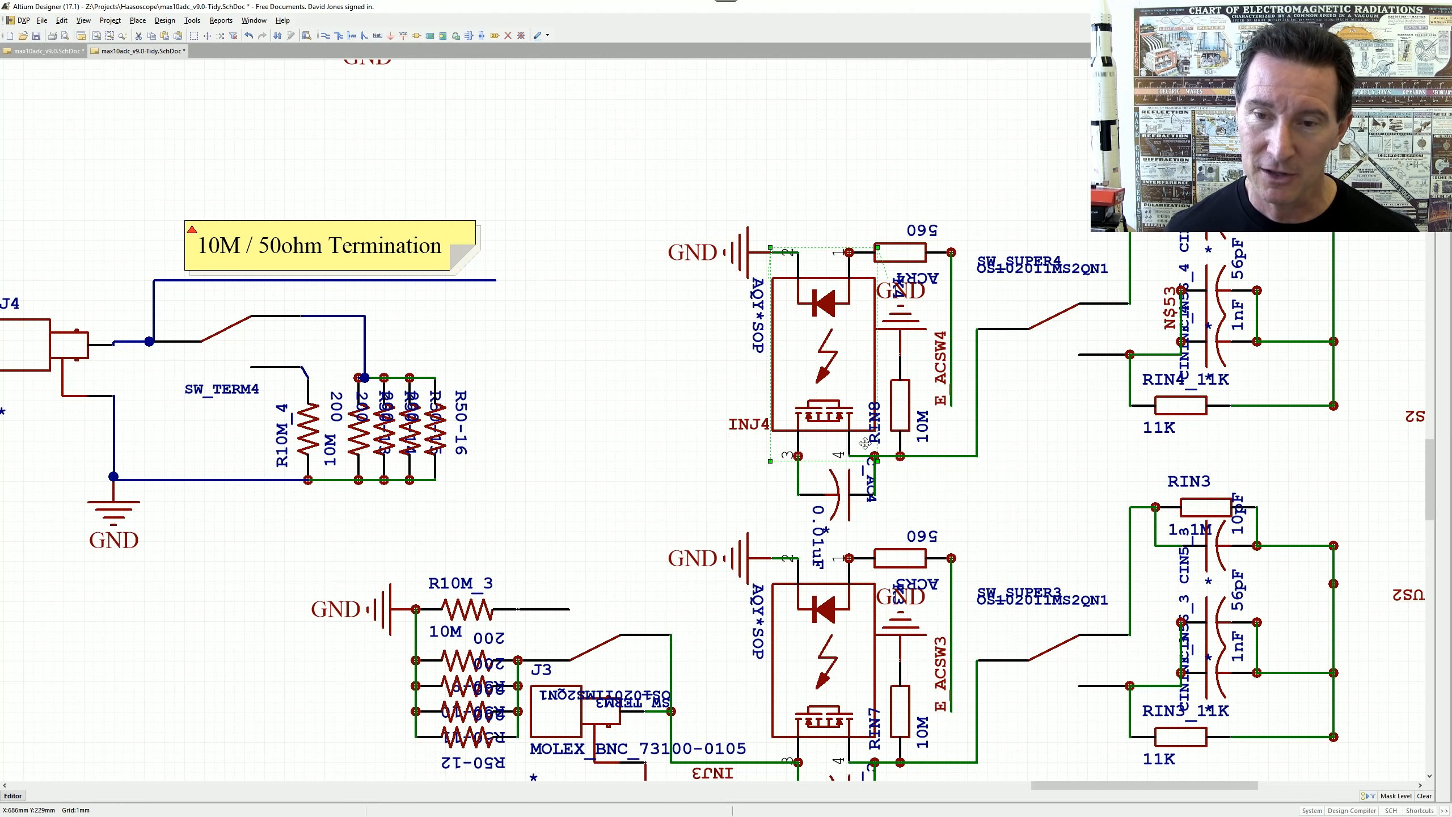
drag(650, 179, 1016, 532)
drag(895, 347, 675, 171)
right_drag(657, 209, 738, 375)
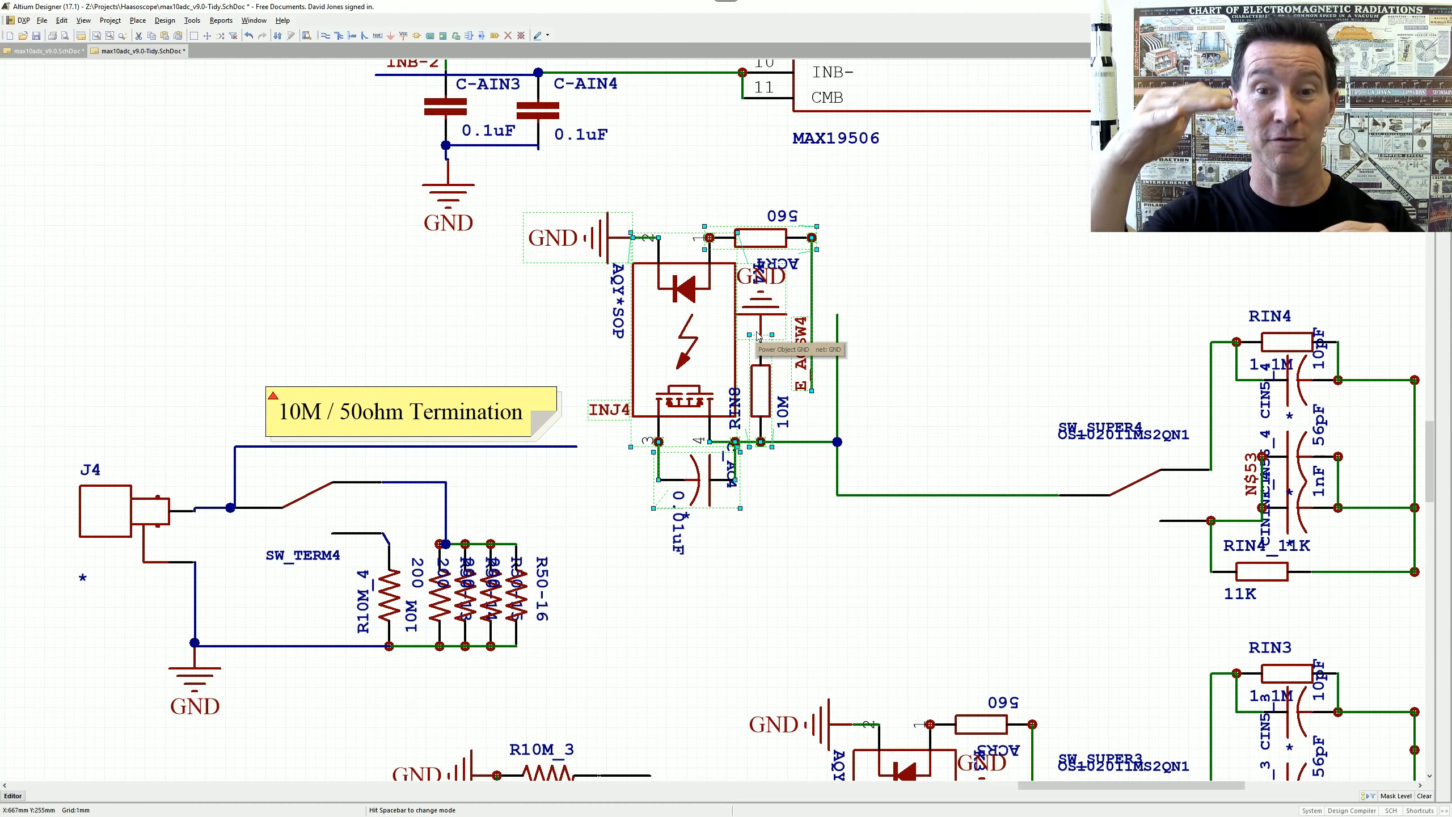
ctrl+scroll(760, 334, down, 6)
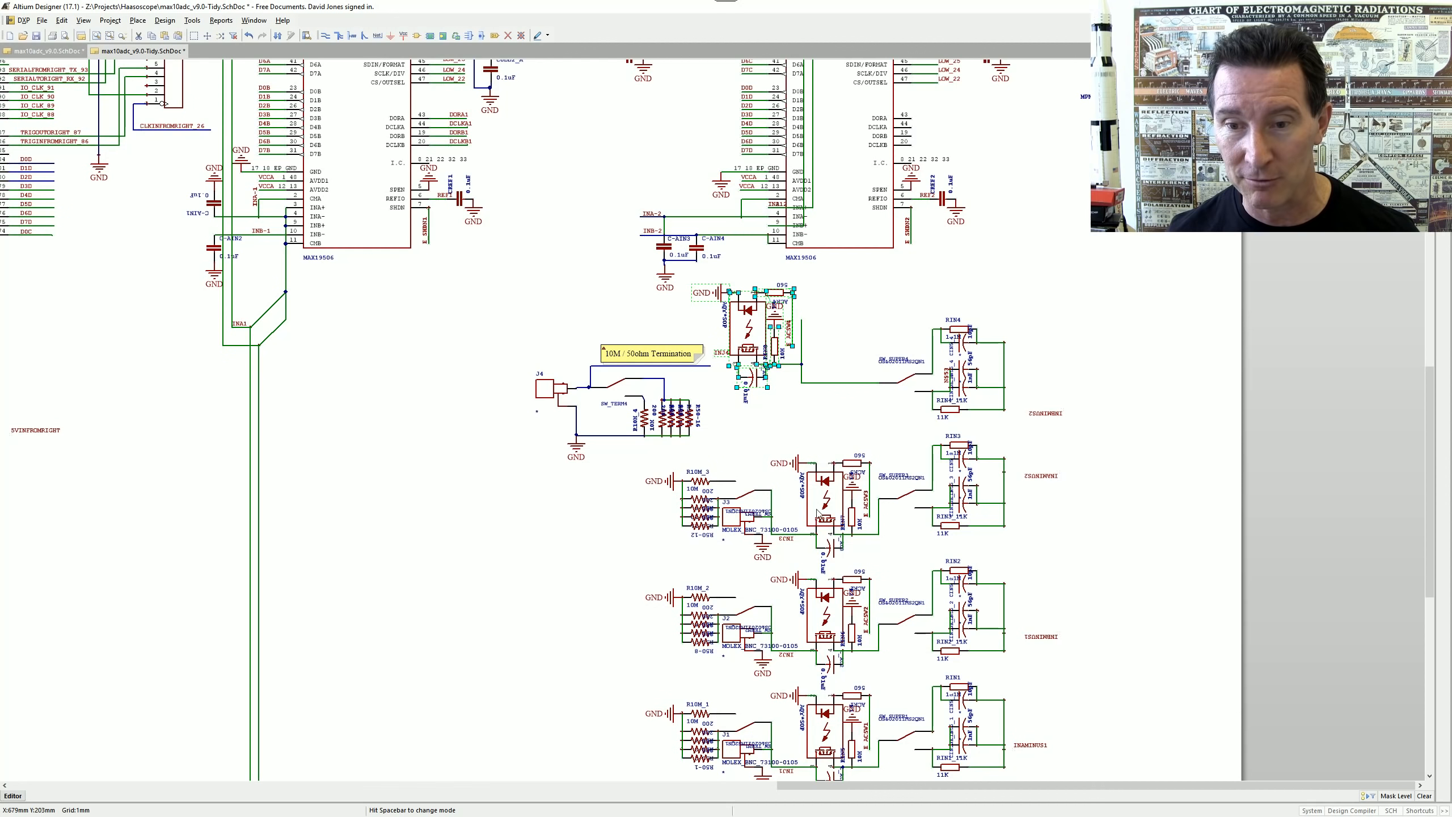
ctrl+scroll(739, 308, up, 3)
drag(756, 297, 823, 396)
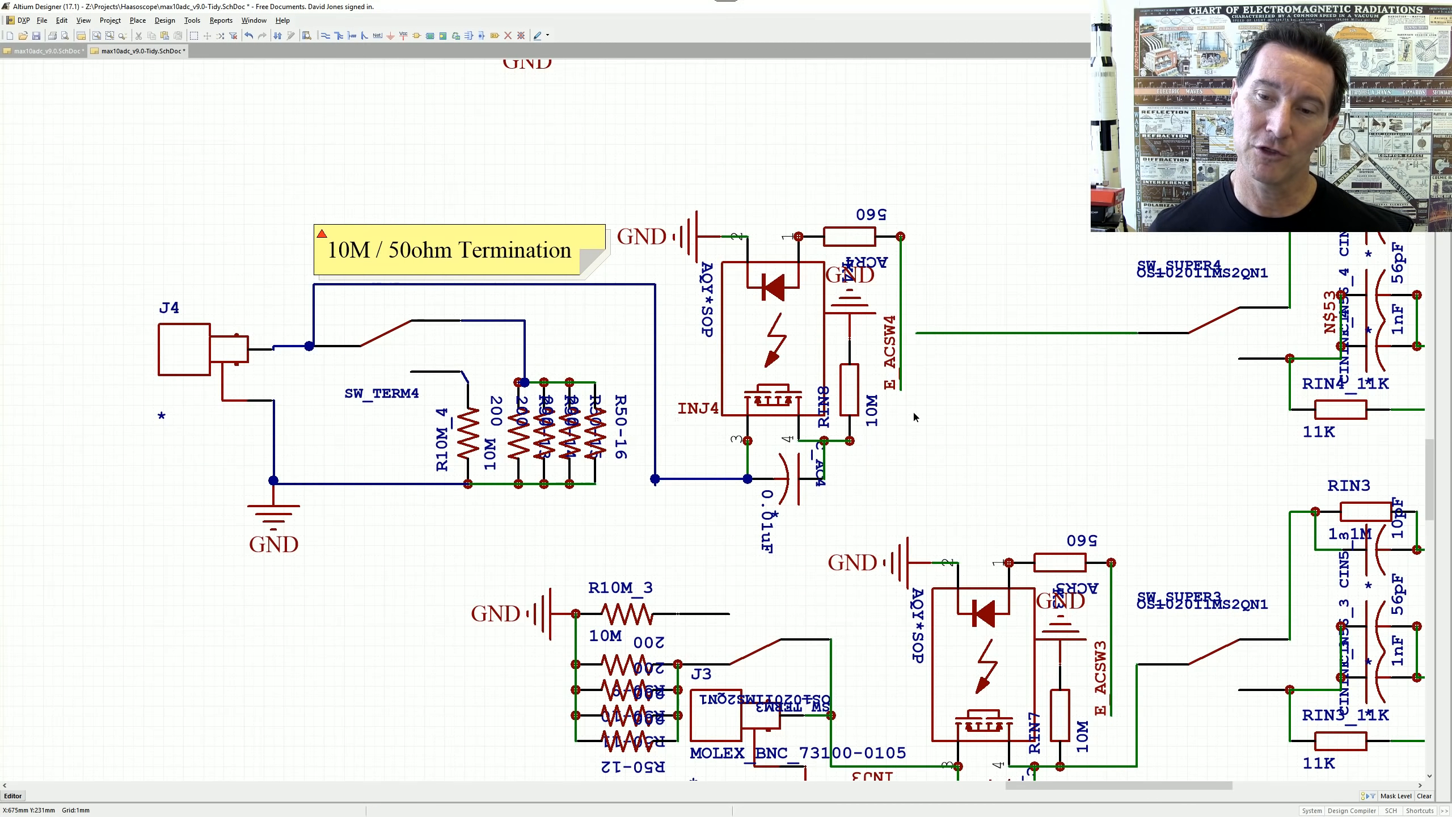
- Rotate RIN8 and its ground symbol to horizontal and place them beside pin 4 of relay K4
right_drag(913, 417, 893, 325)
drag(833, 300, 949, 354)
key(space)
key(space)
key(space)
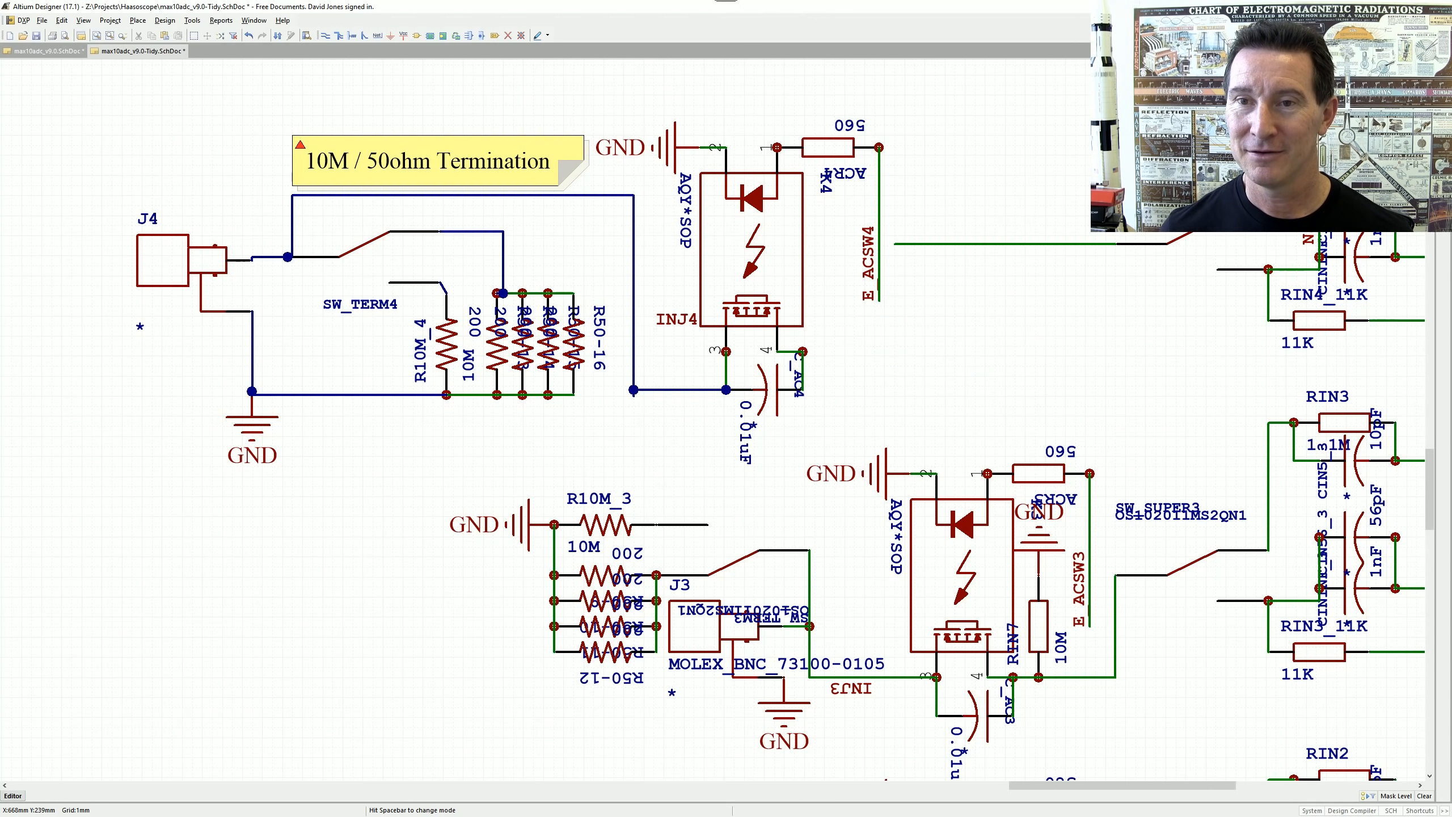
right_drag(881, 263, 915, 318)
right_drag(968, 358, 876, 386)
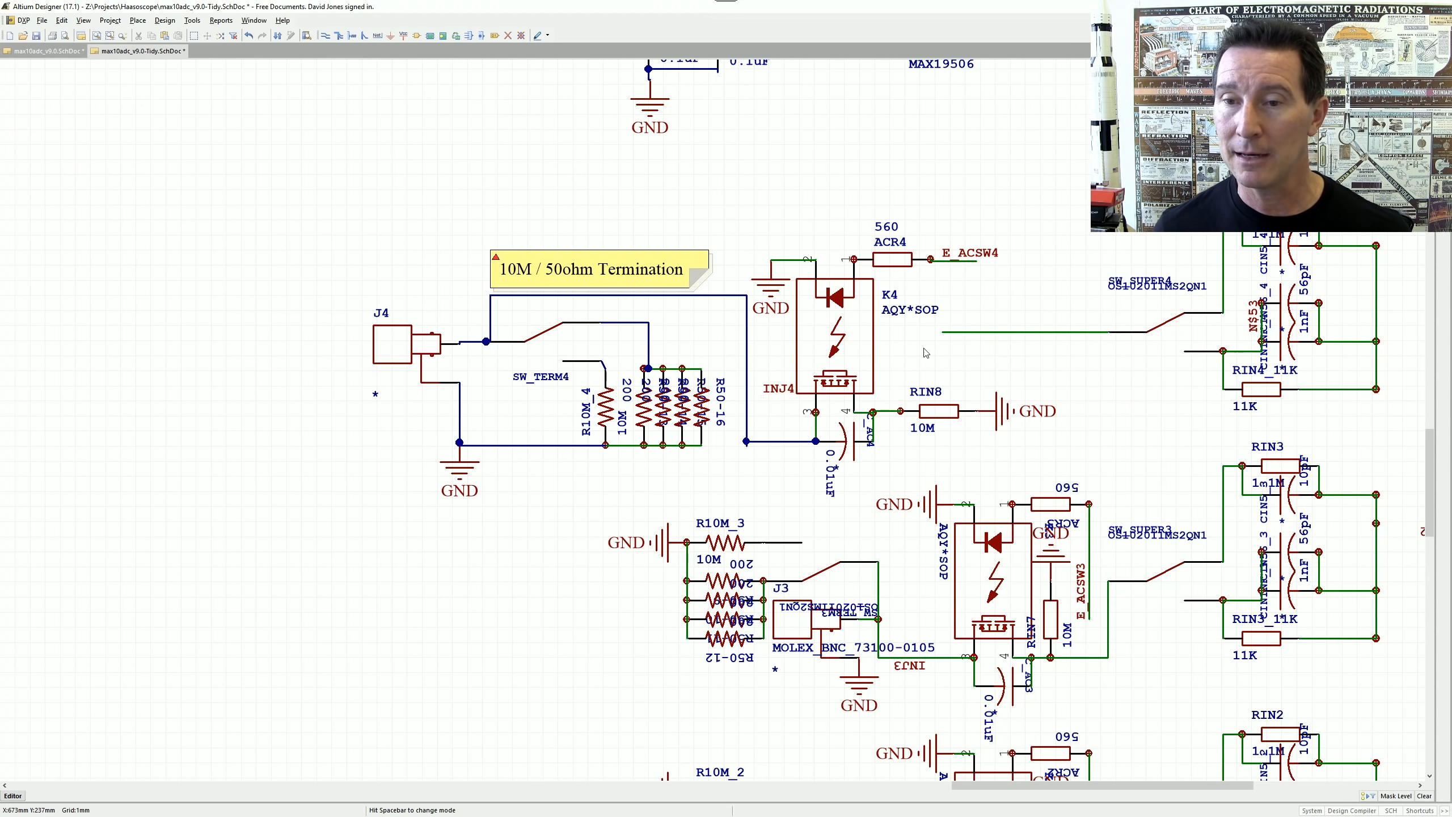
- Wire the open end of the SW_SUPER4 input line down to the junction between K4 and RIN8
click(325, 36)
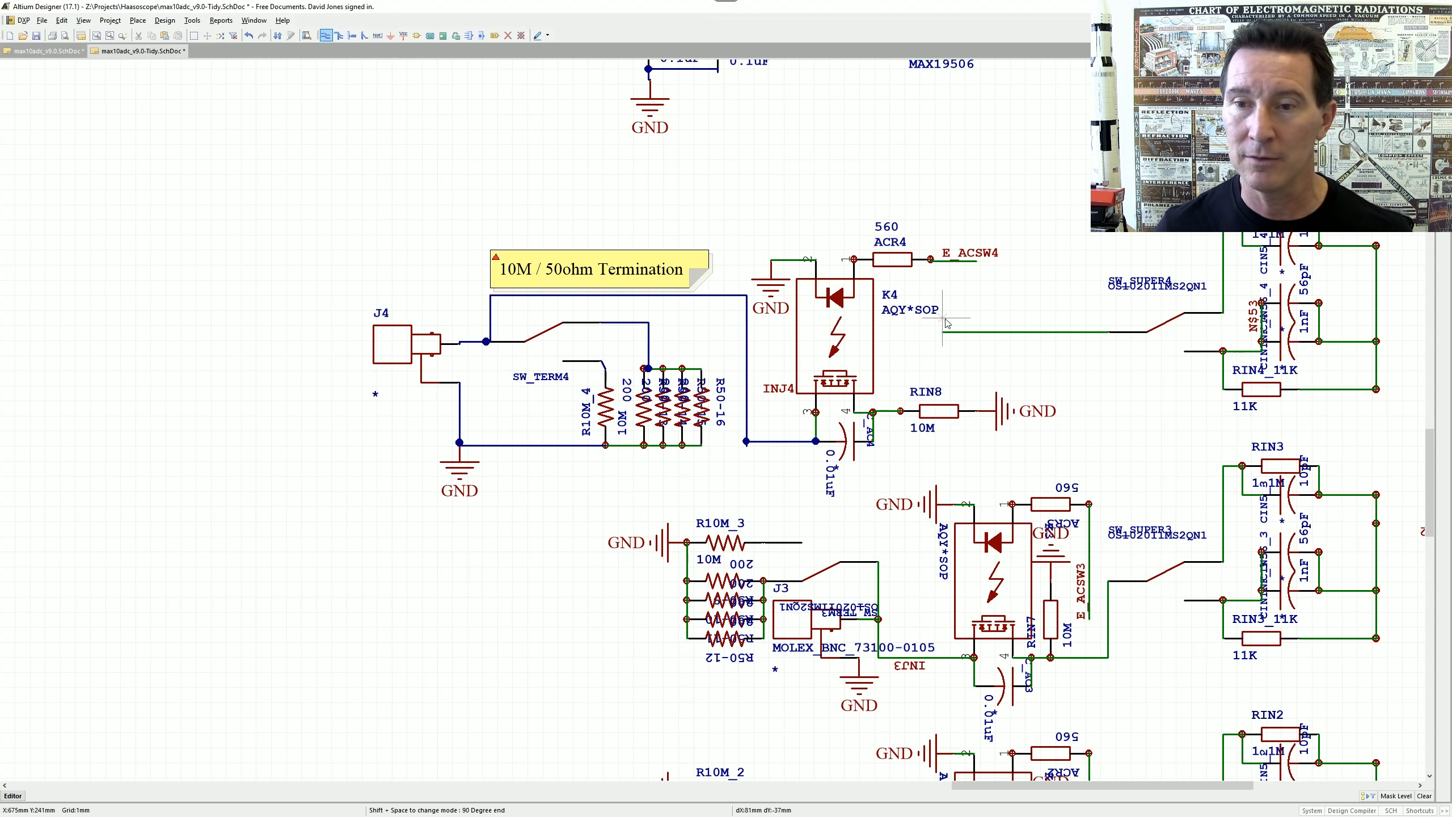
click(942, 332)
click(900, 410)
right_click(1041, 296)
right_drag(1014, 301, 899, 250)
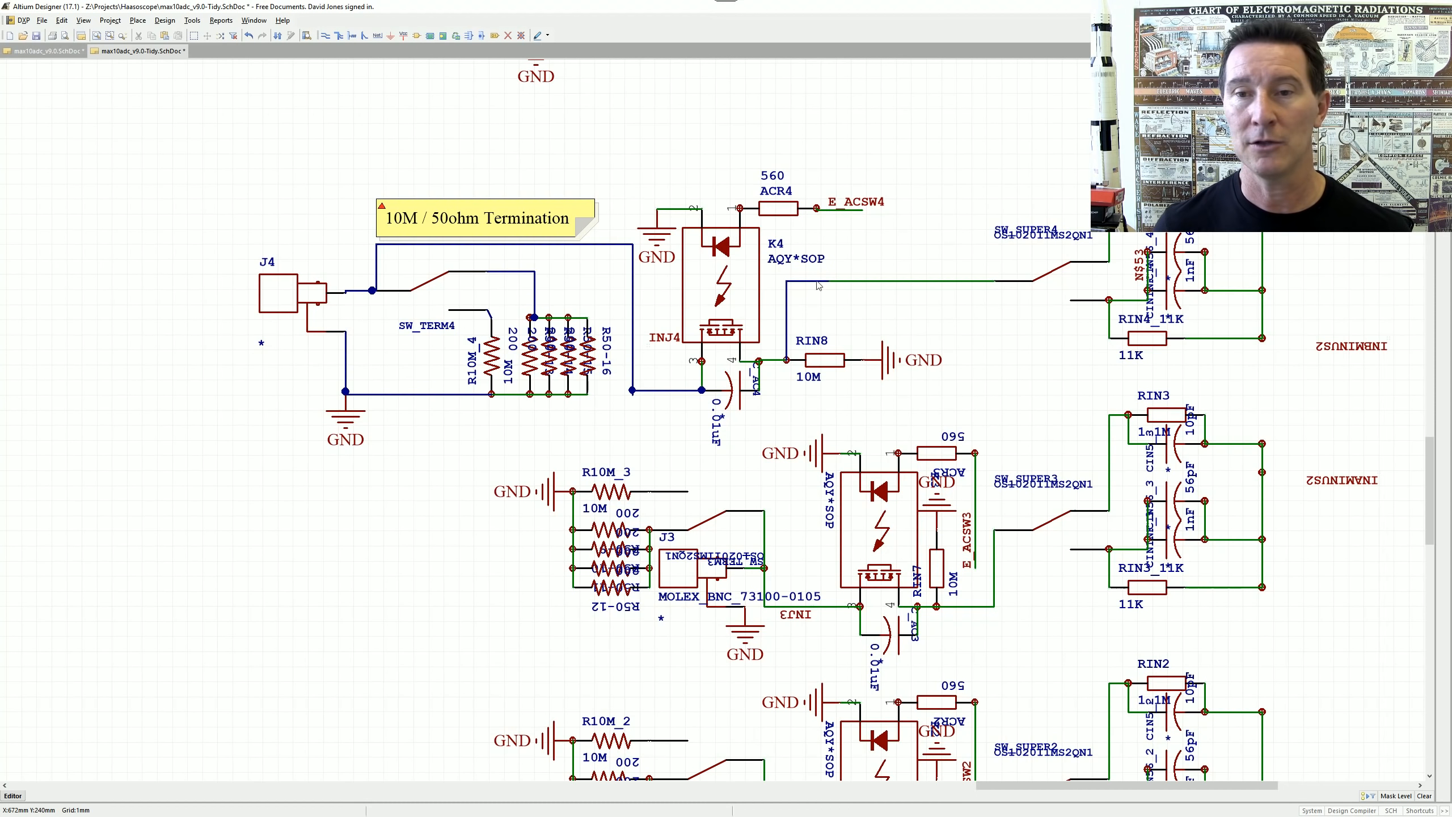
- Check the E_ACSW4 net label's properties and review the redrawn K4 relay stage against the other input channels
ctrl+scroll(1145, 293, down, 1)
ctrl+scroll(708, 434, up, 2)
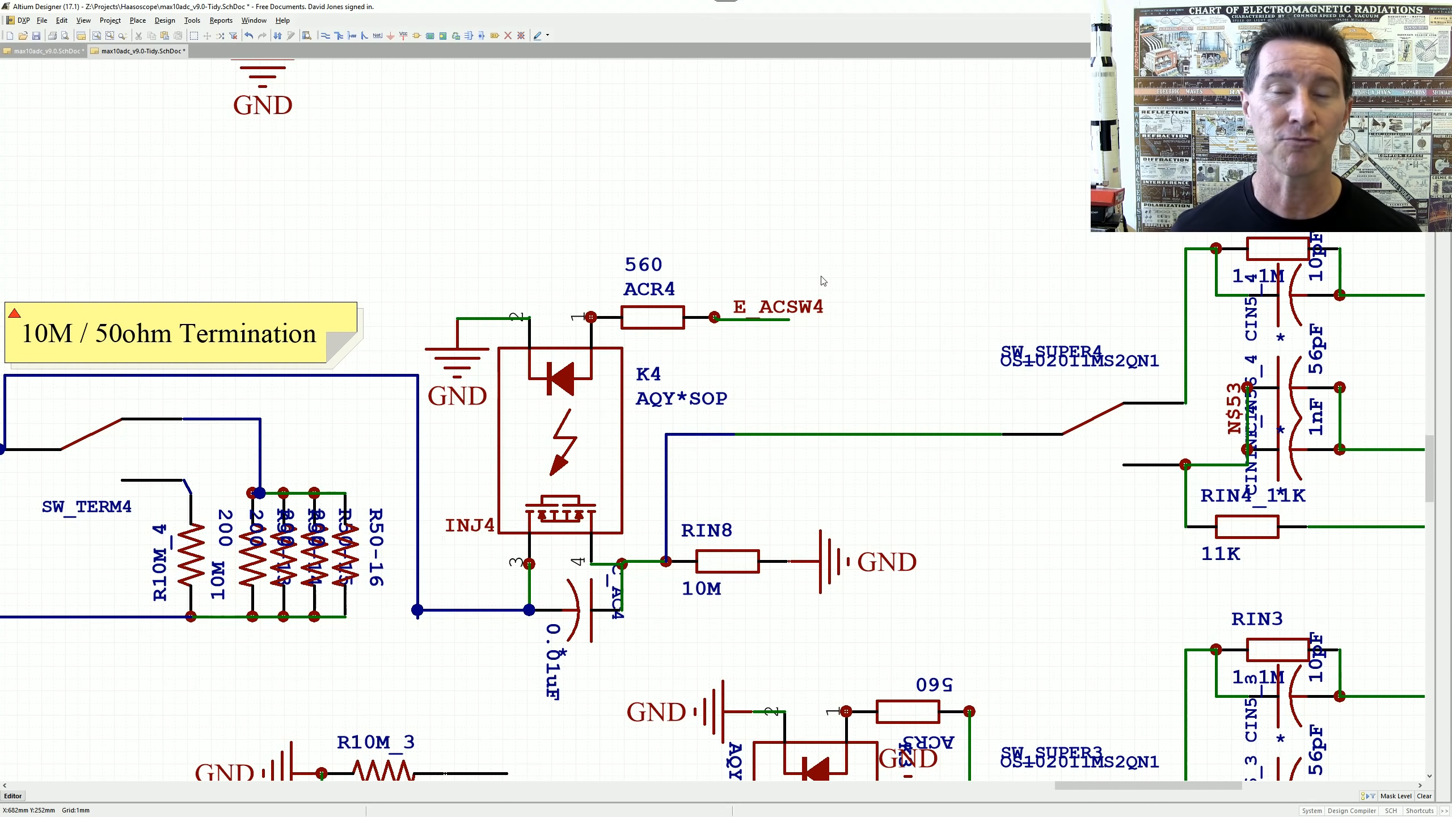
double_click(773, 309)
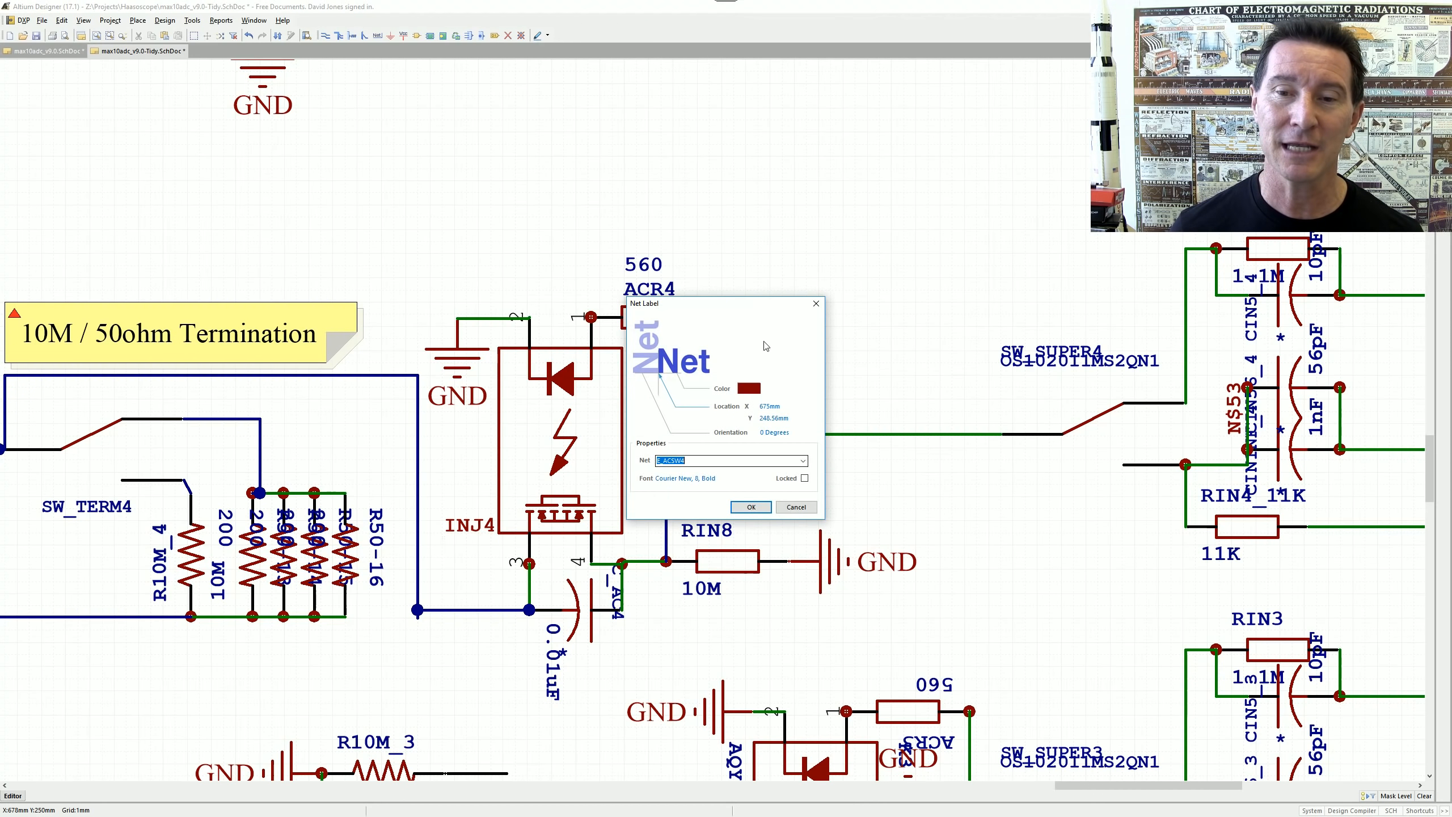
key(Return)
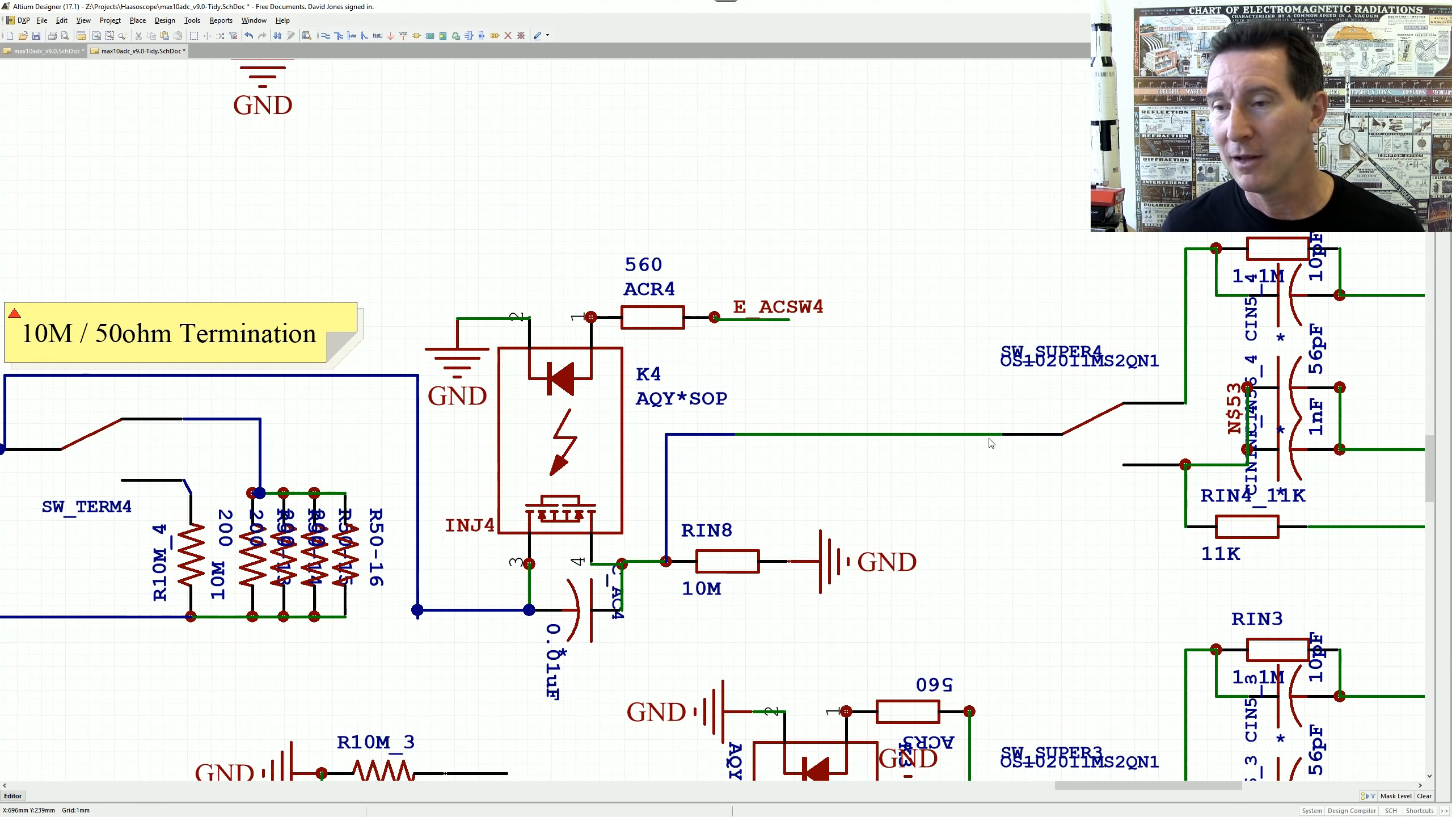
right_drag(971, 391, 896, 283)
ctrl+scroll(896, 283, down, 4)
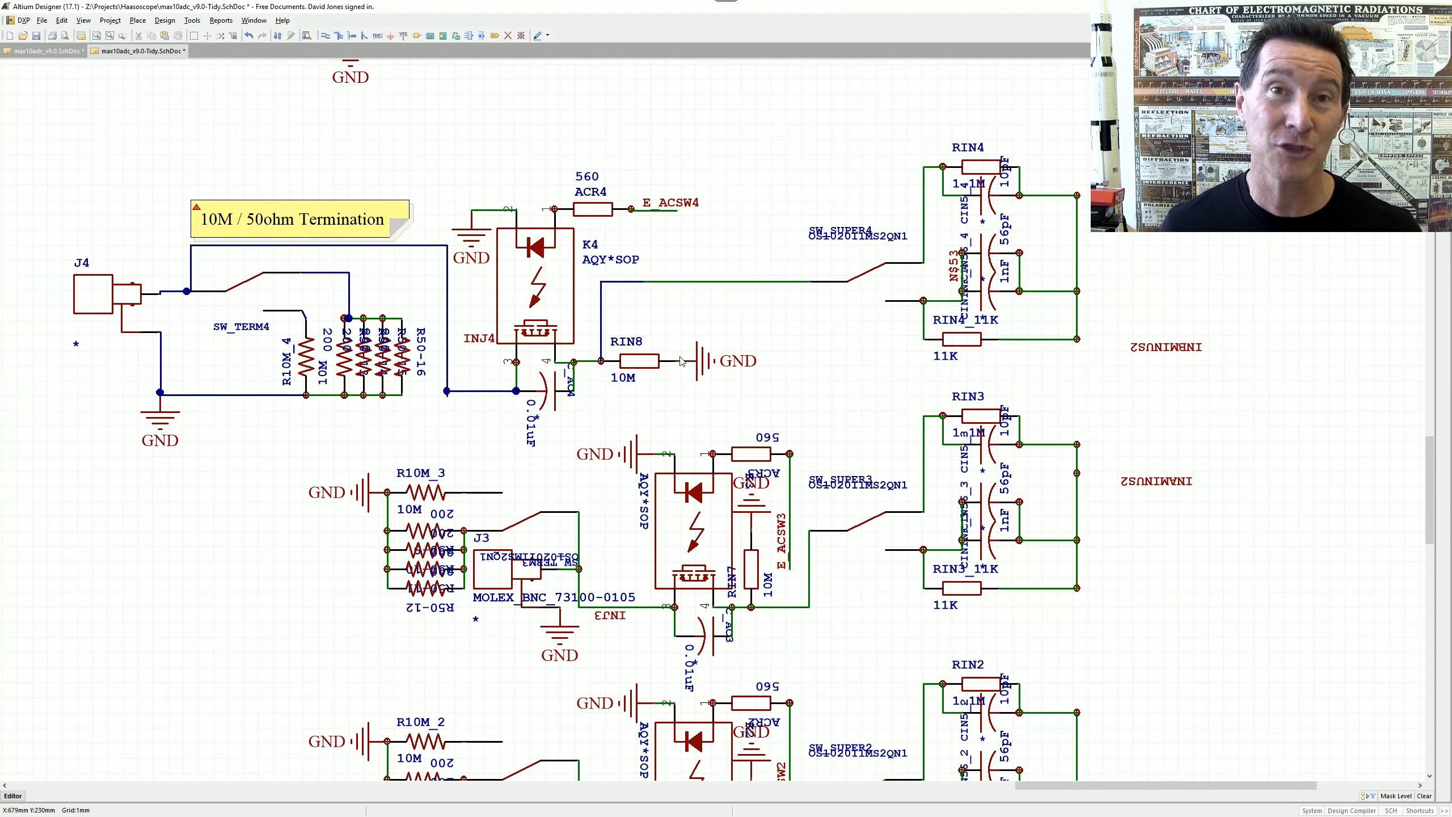
ctrl+scroll(681, 360, up, 4)
right_drag(686, 362, 717, 419)
ctrl+scroll(716, 416, down, 3)
ctrl+scroll(702, 302, up, 2)
right_drag(702, 302, 580, 258)
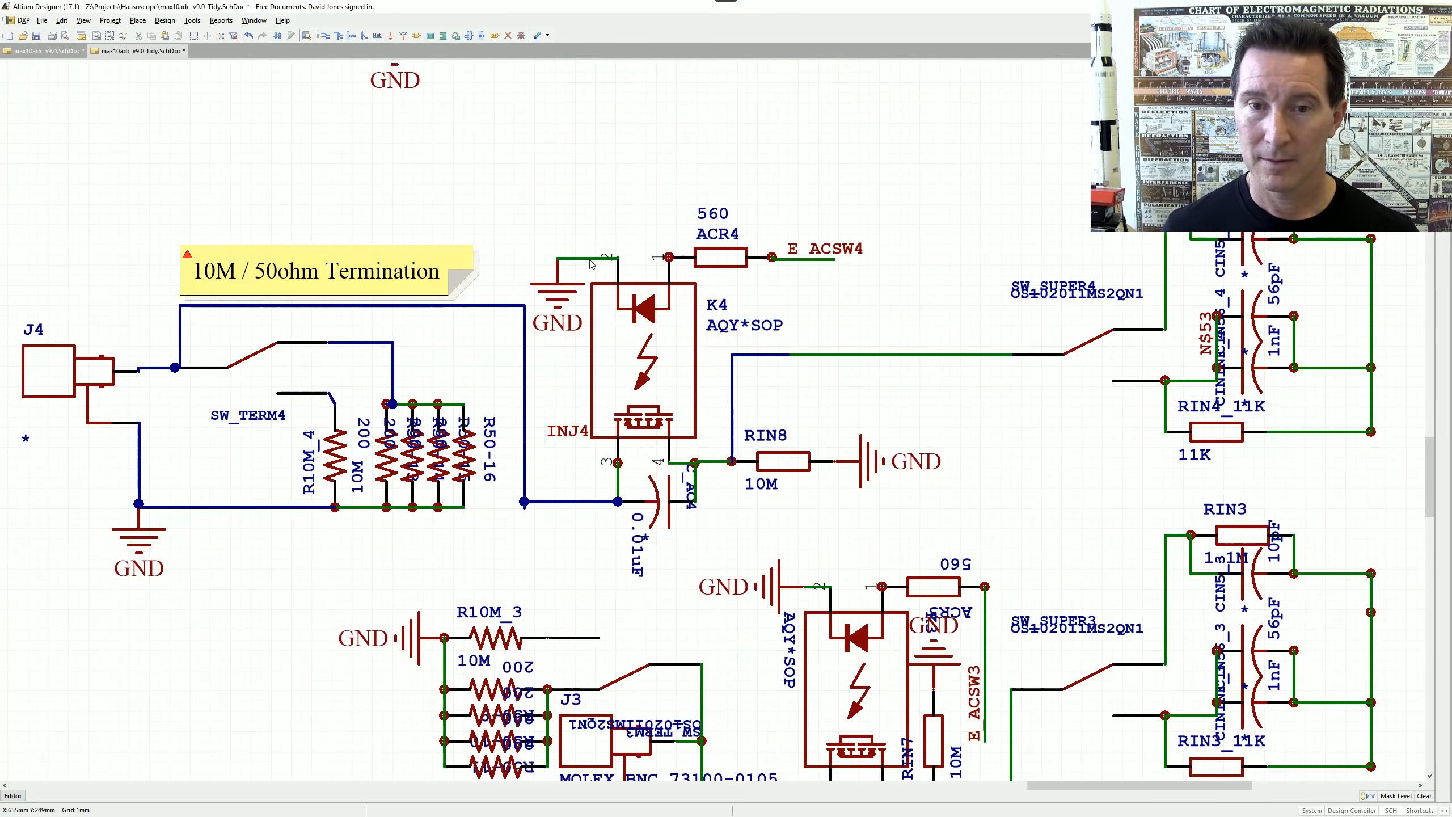
- Flip the whole K4 relay block vertically and position it so capacitor C_AC4 lines up with J4's signal line
key(v)
key(a)
click(506, 161)
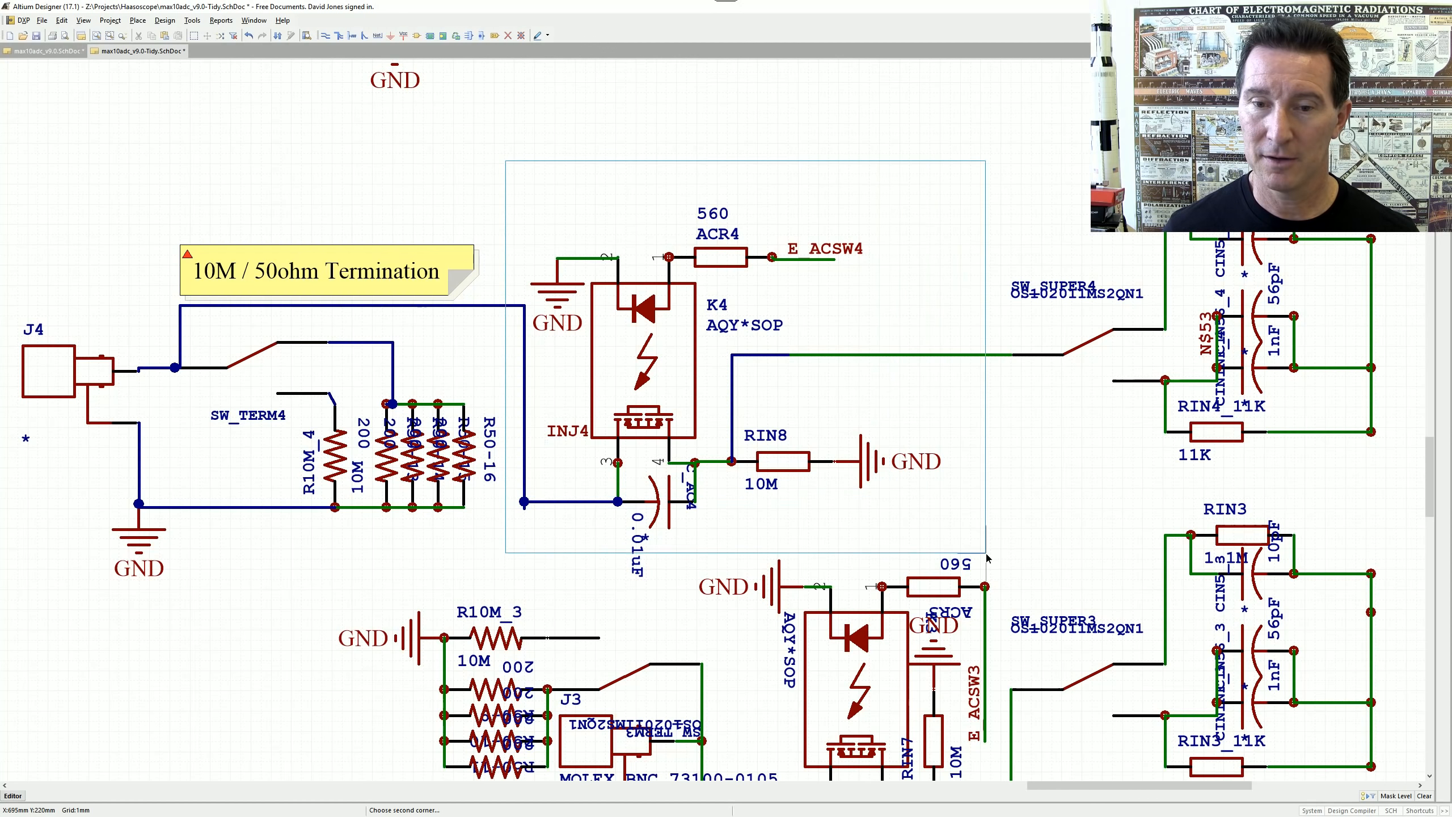
click(987, 557)
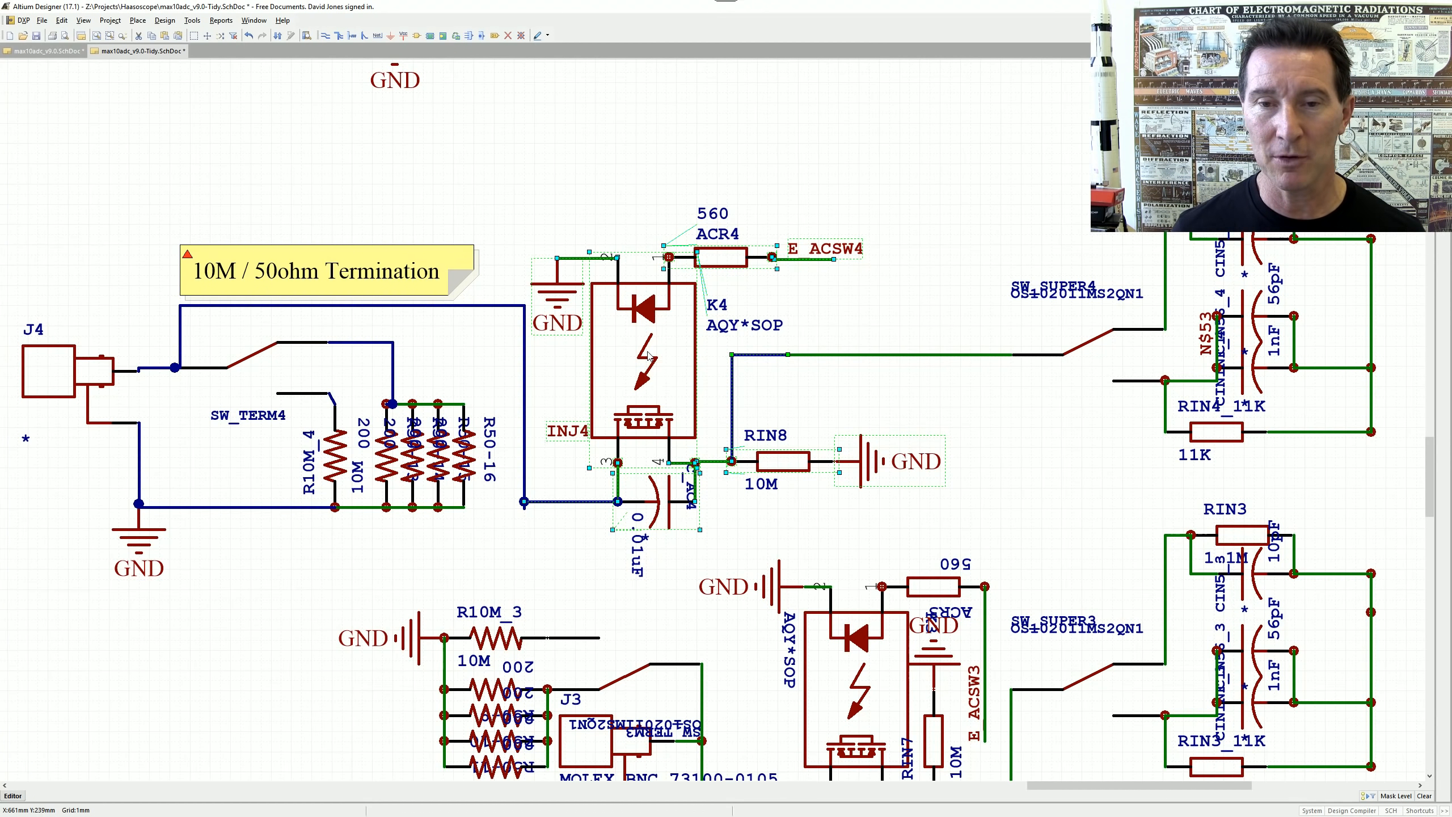
ctrl+drag(648, 351, 737, 449)
key(y)
key(Down)
key(Right)
key(Up)
key(Return)
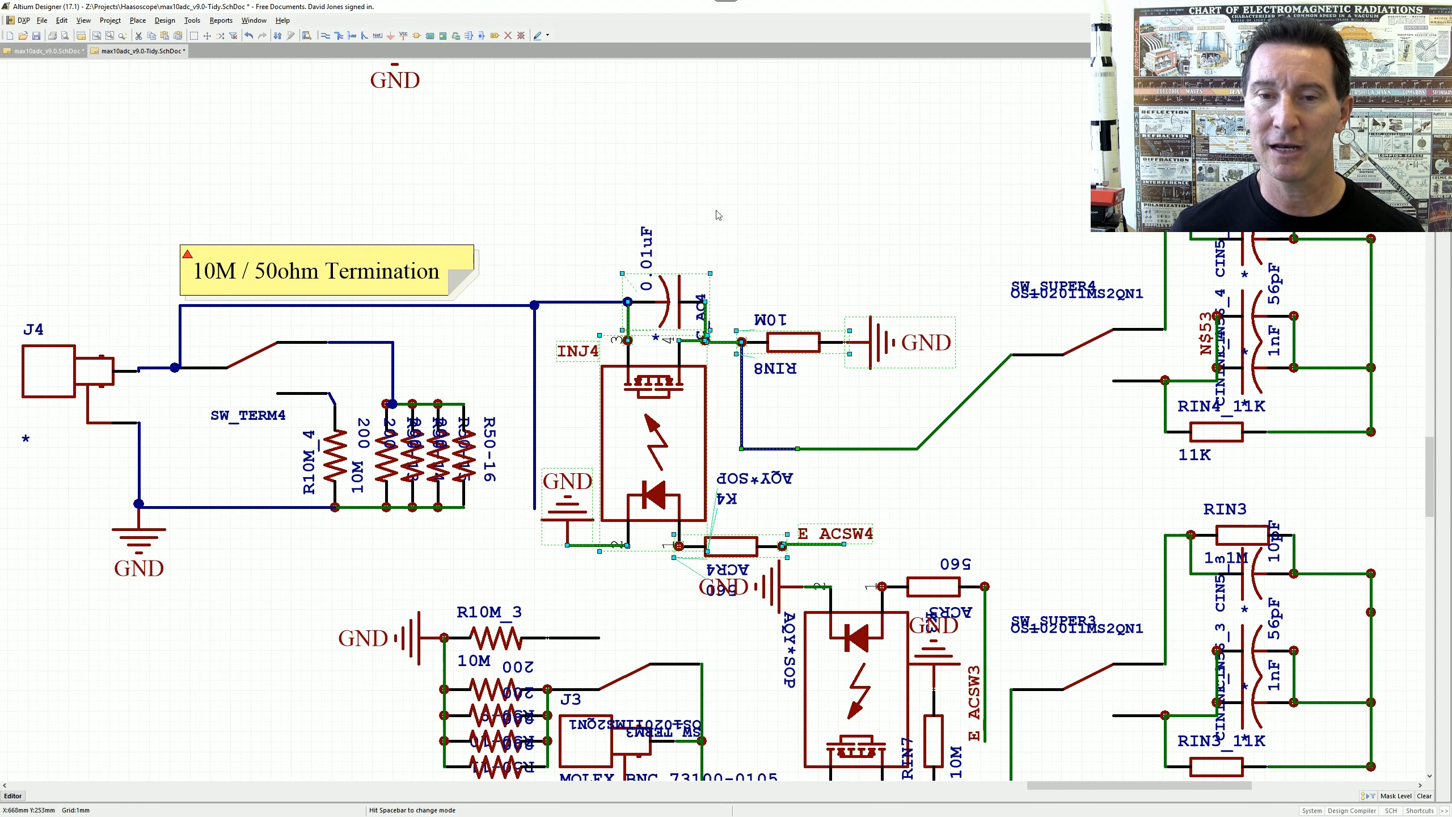
- Delete the leftover vertical wire beside K4 and extend J4's signal line straight to capacitor C_AC4
click(534, 449)
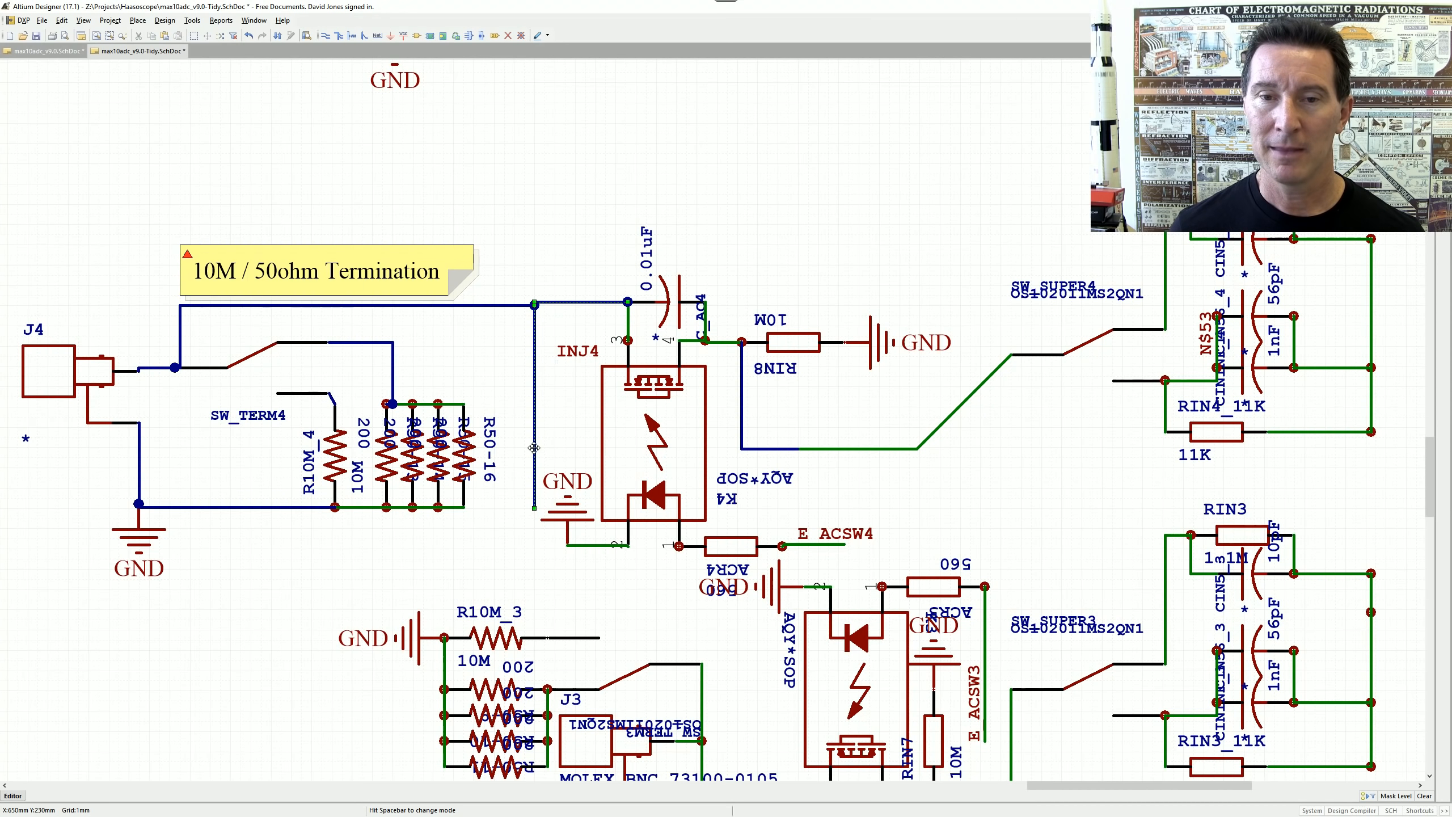
key(Delete)
click(535, 305)
drag(535, 304, 628, 303)
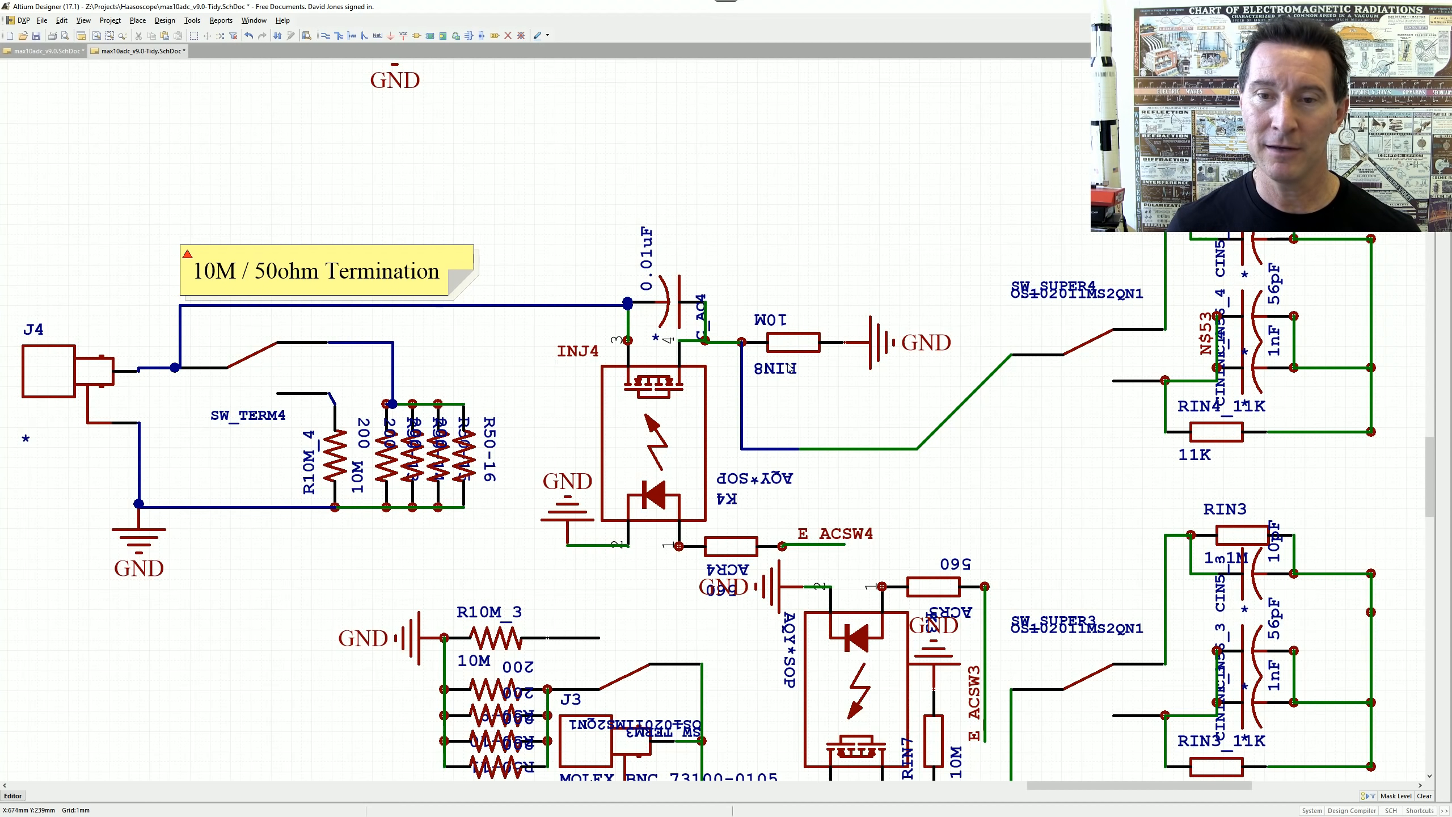
- Delete the leftover wires running between RIN8 and SW_SUPER4
click(852, 451)
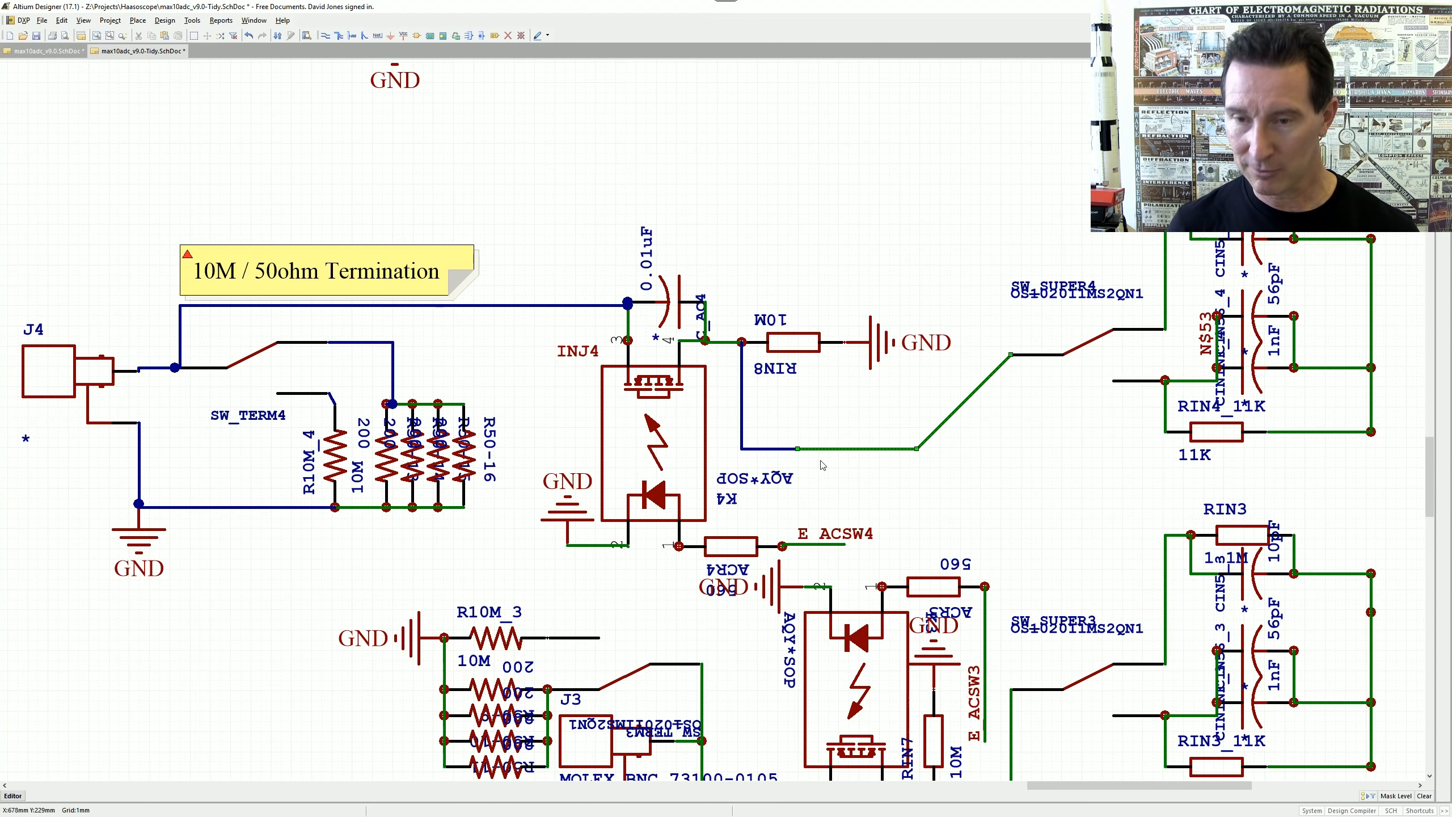
key(Delete)
click(742, 441)
key(Delete)
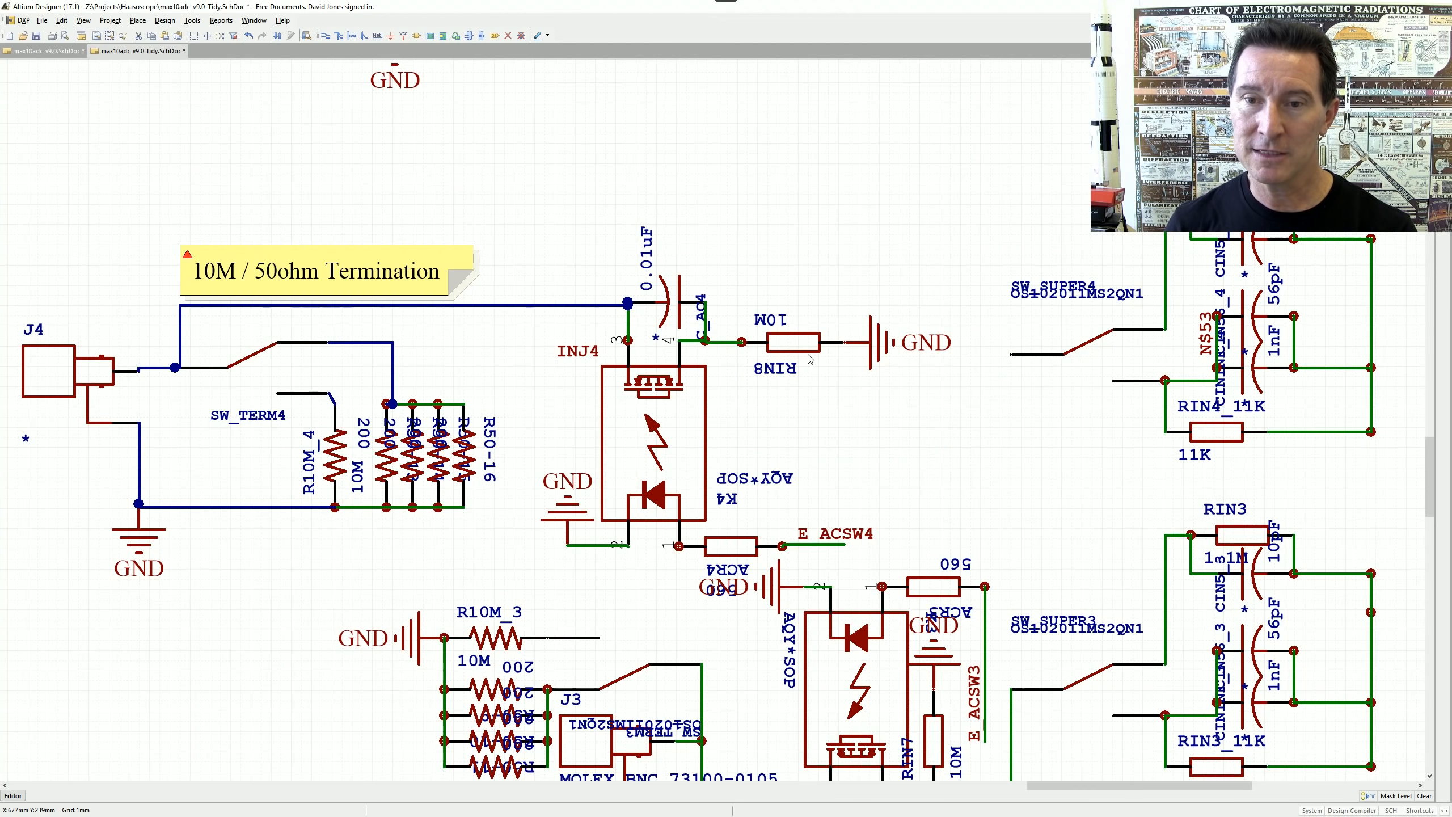
- Rotate RIN8 and its ground symbol so they hang vertically beside K4, and delete RIN8's old connecting wire
click(739, 342)
click(799, 345)
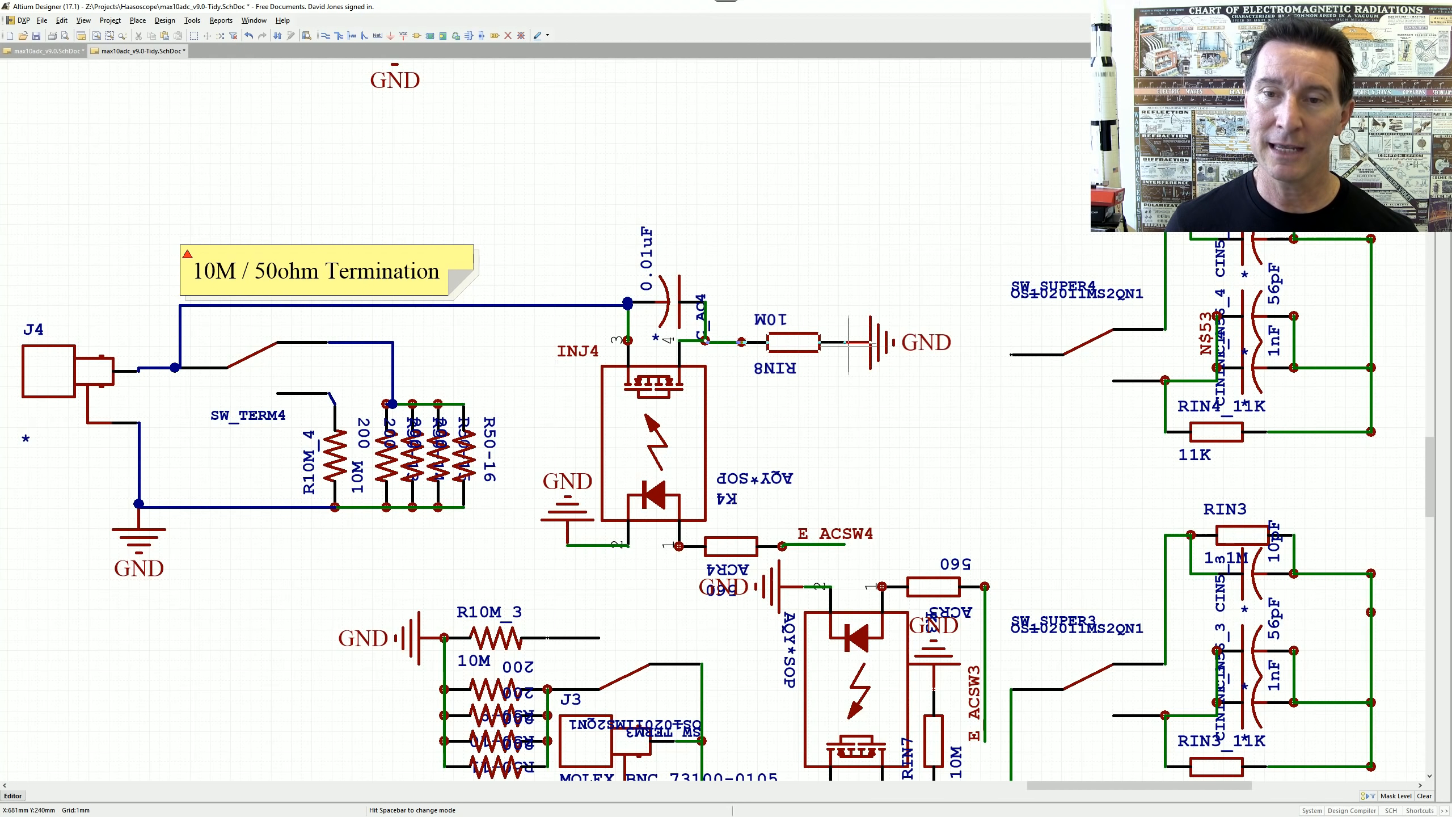
drag(849, 345, 782, 409)
key(space)
key(space)
key(space)
click(734, 311)
key(Delete)
- Wire the output side of capacitor C_AC4 horizontally to the upper end of RIN8
click(325, 36)
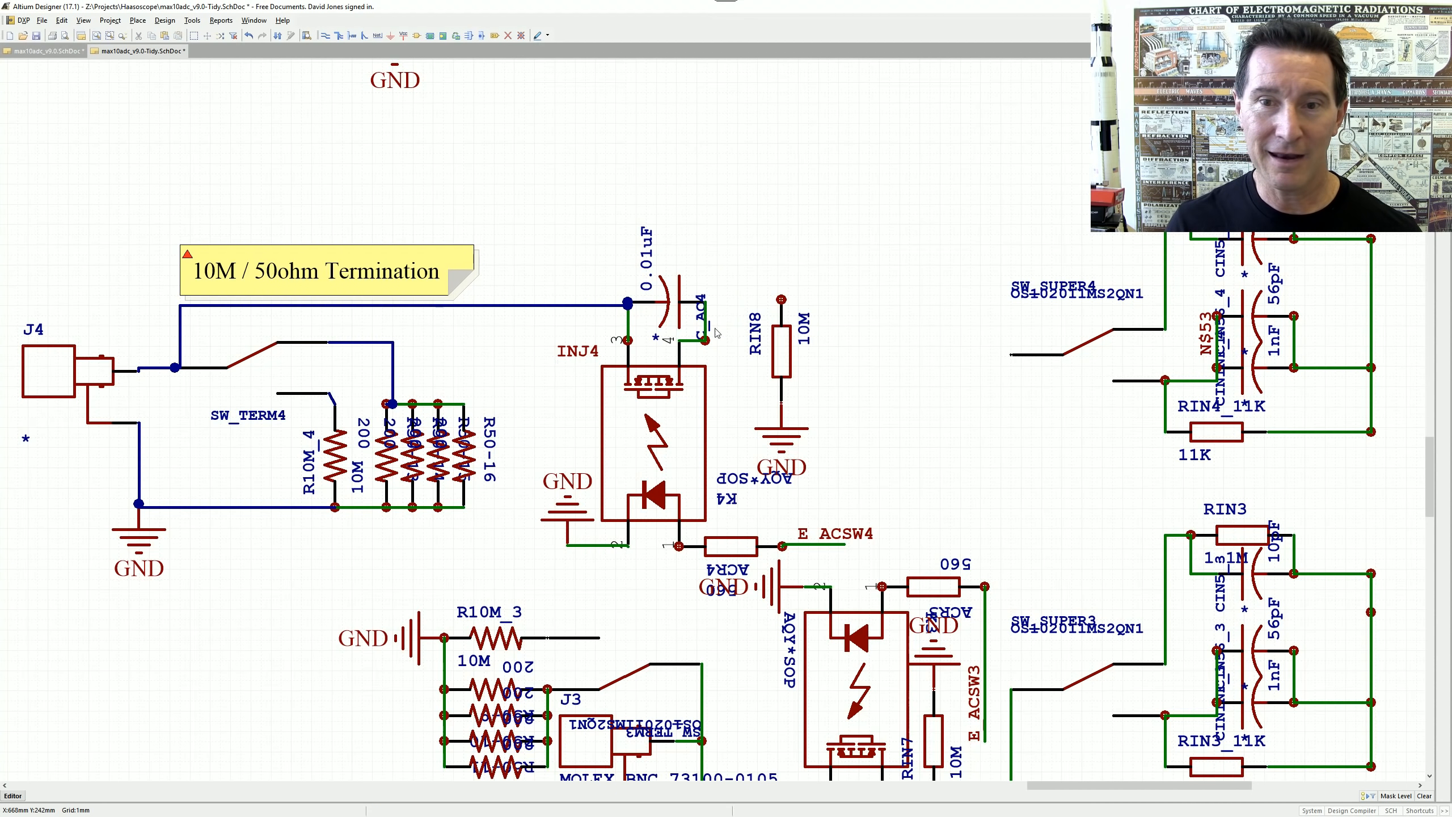
click(706, 301)
click(781, 299)
right_click(827, 265)
right_drag(854, 416, 841, 340)
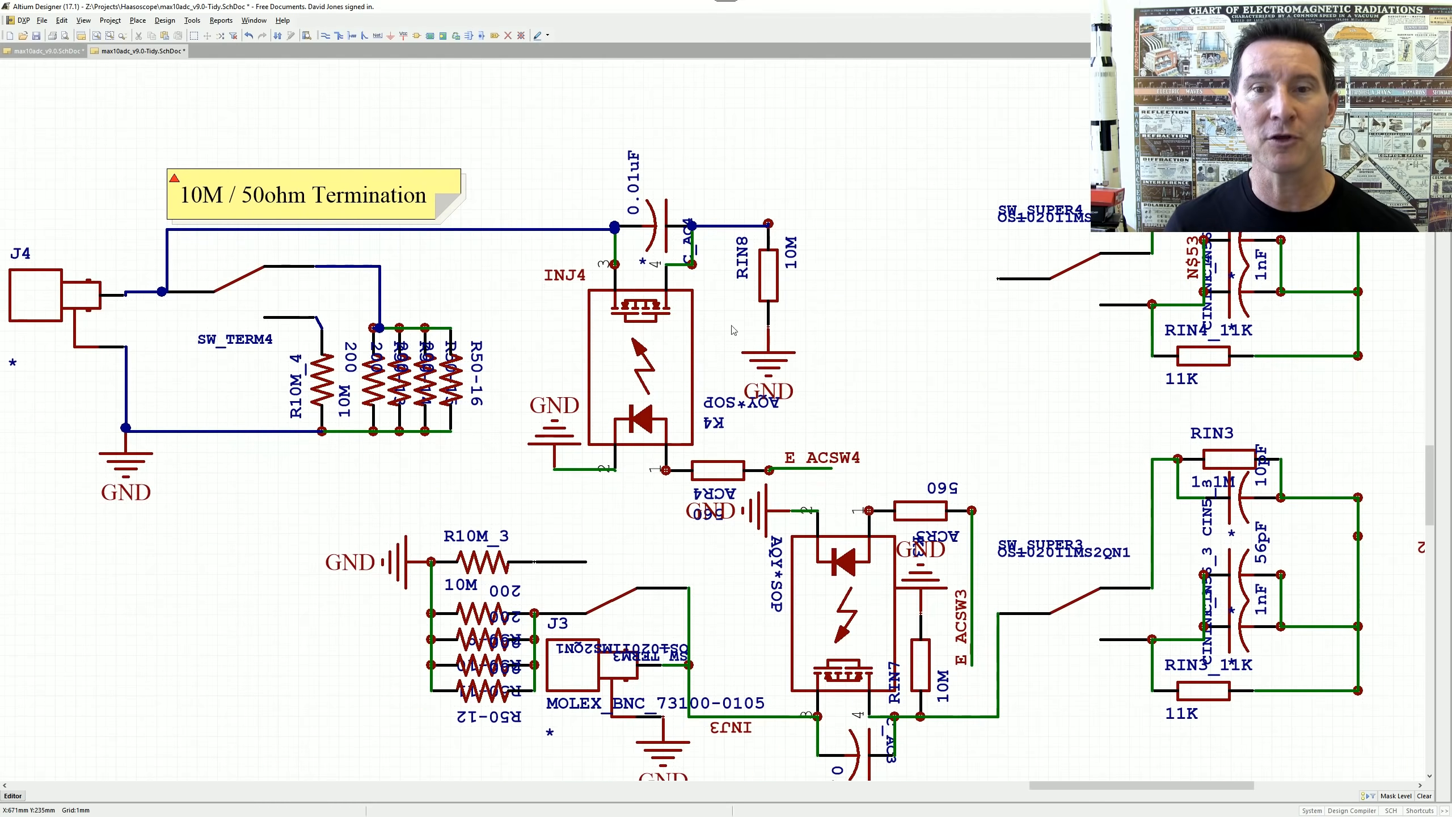
- Rotate the C_AC4 designator to horizontal and place it above the capacitor, under its value
drag(687, 247, 642, 164)
key(space)
key(space)
key(space)
key(space)
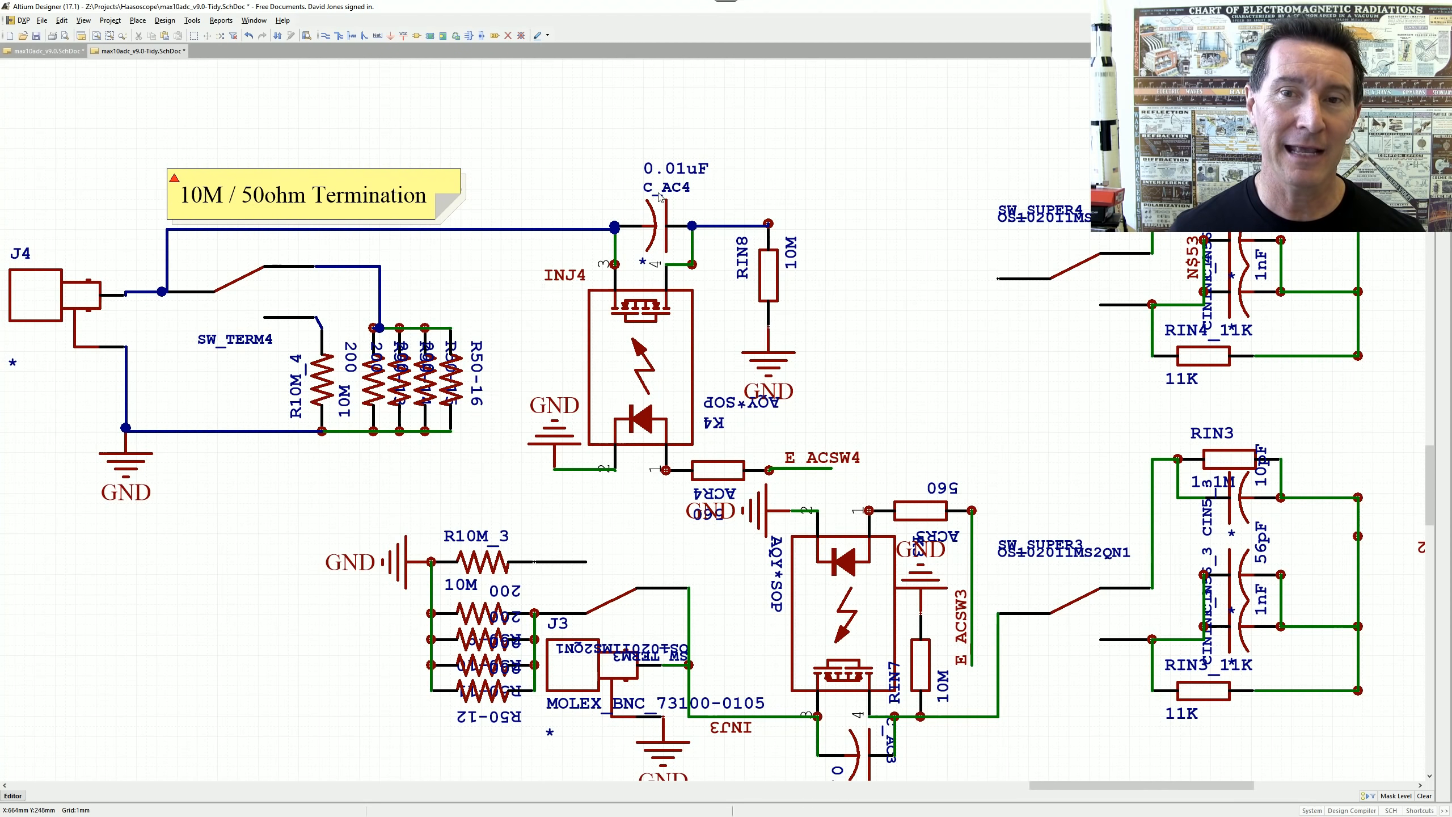
- Try writing the value of capacitor C_AC4 as 100nF
ctrl+scroll(663, 183, up, 2)
ctrl+scroll(666, 184, up, 3)
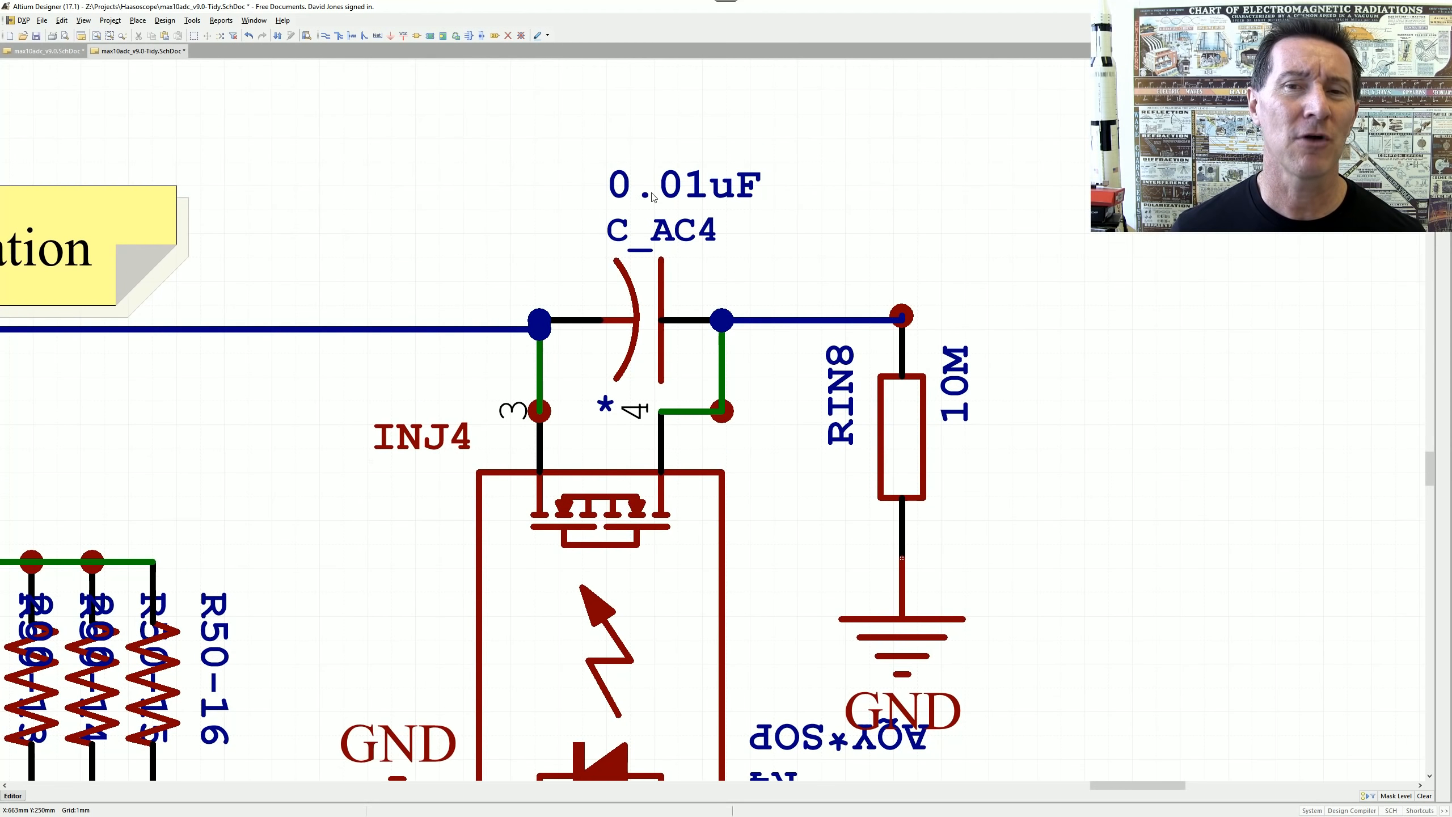
right_drag(742, 220, 650, 357)
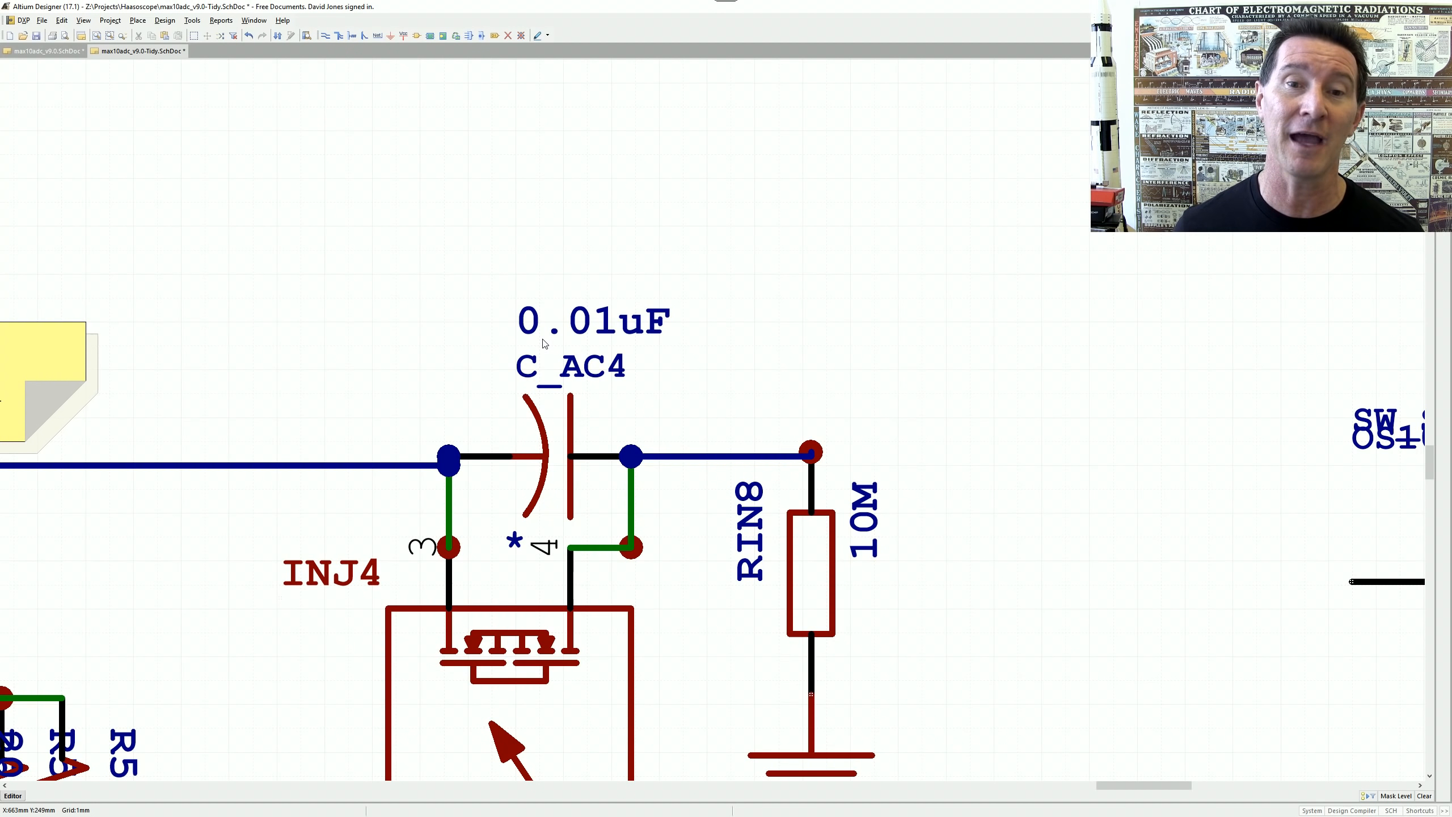
double_click(593, 319)
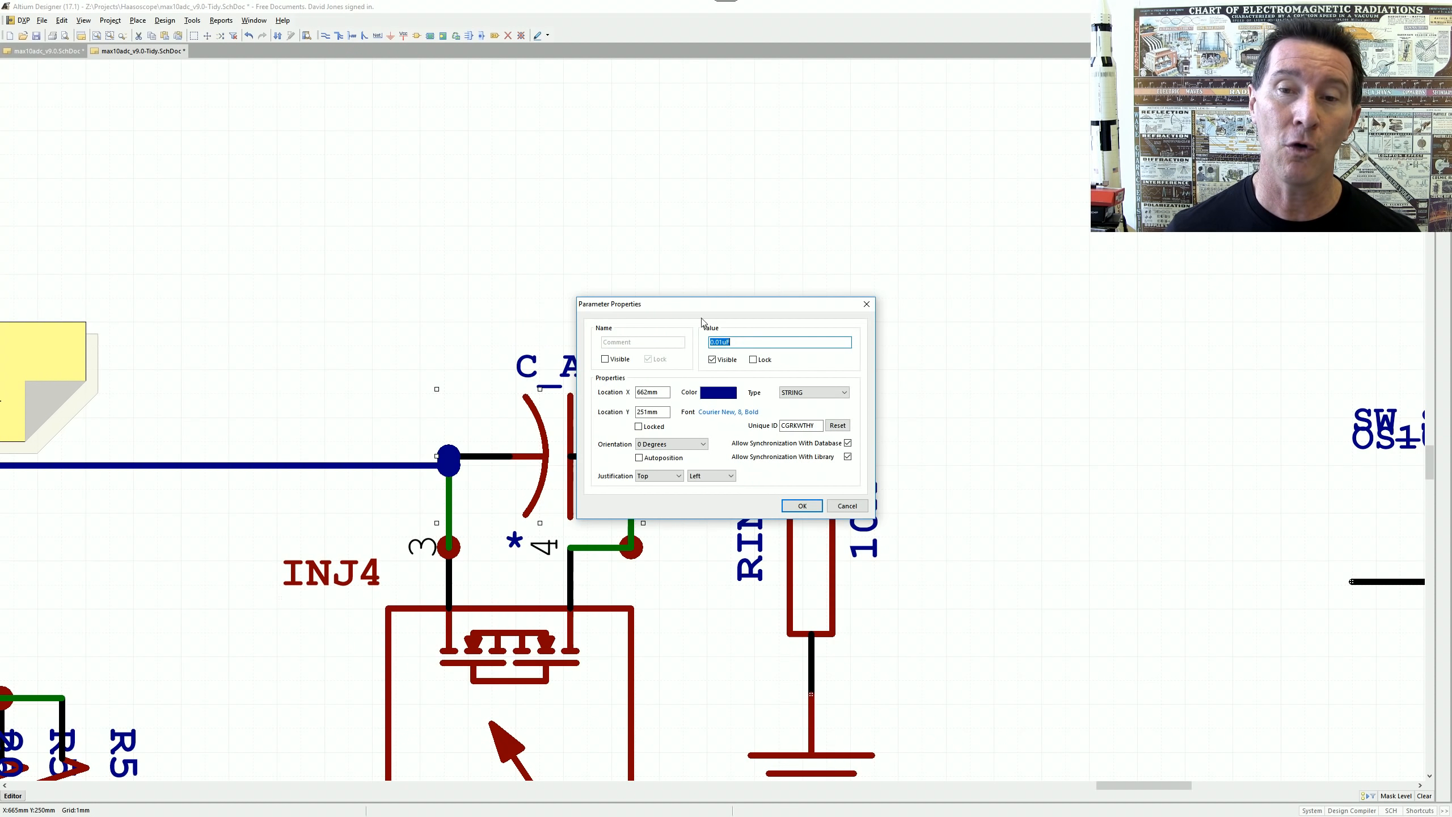
key(Return)
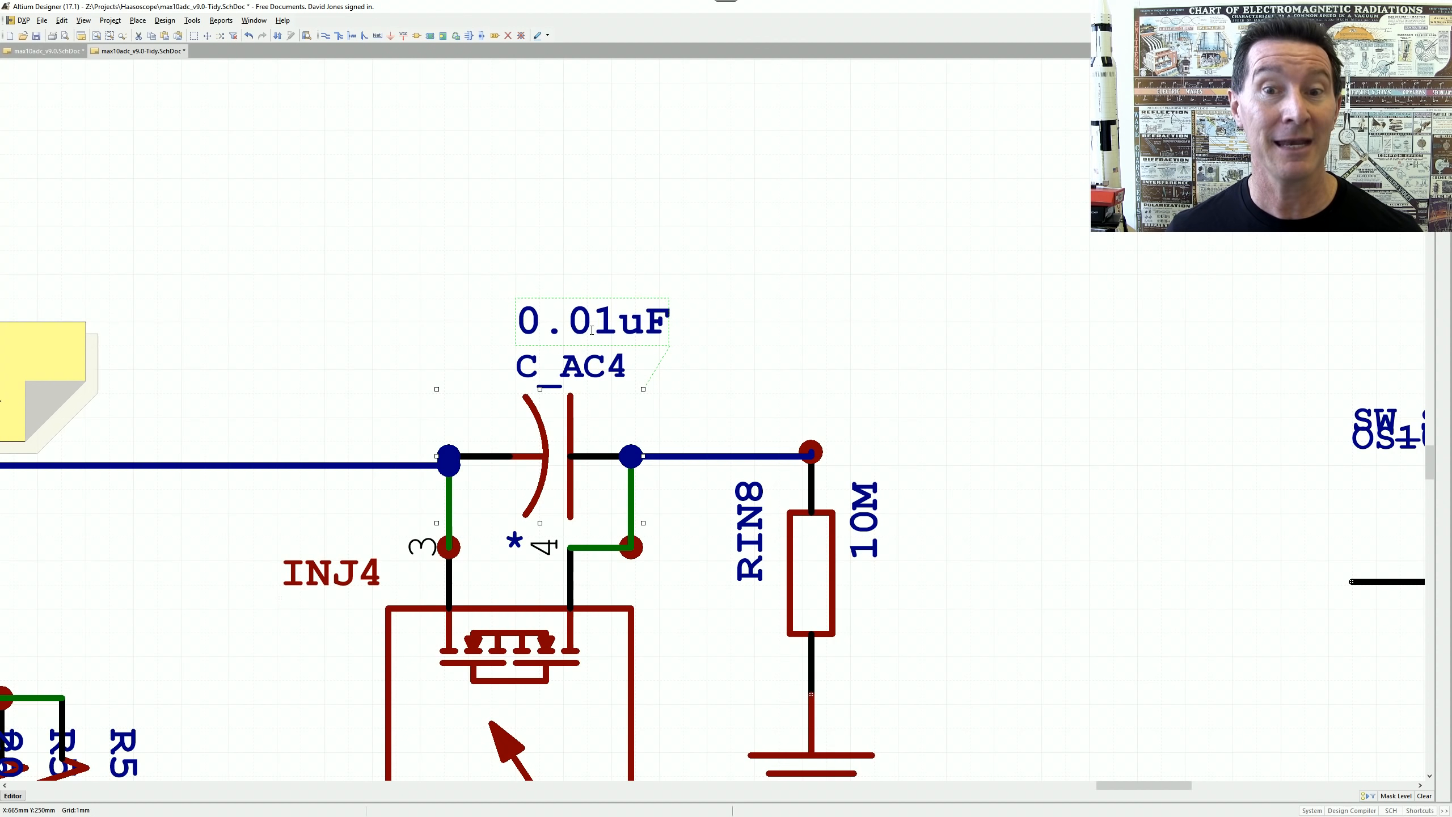
double_click(577, 325)
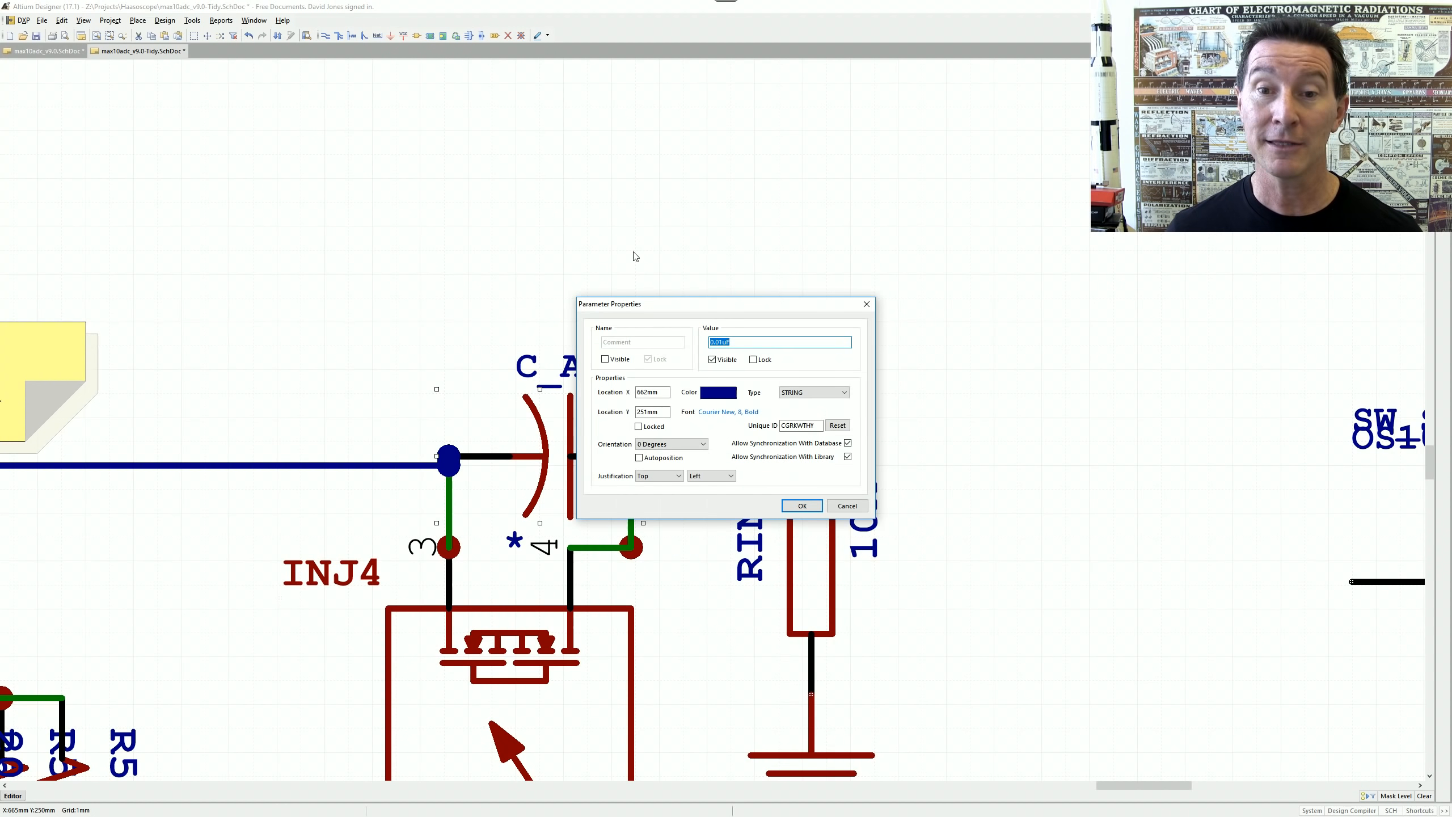
key(Return)
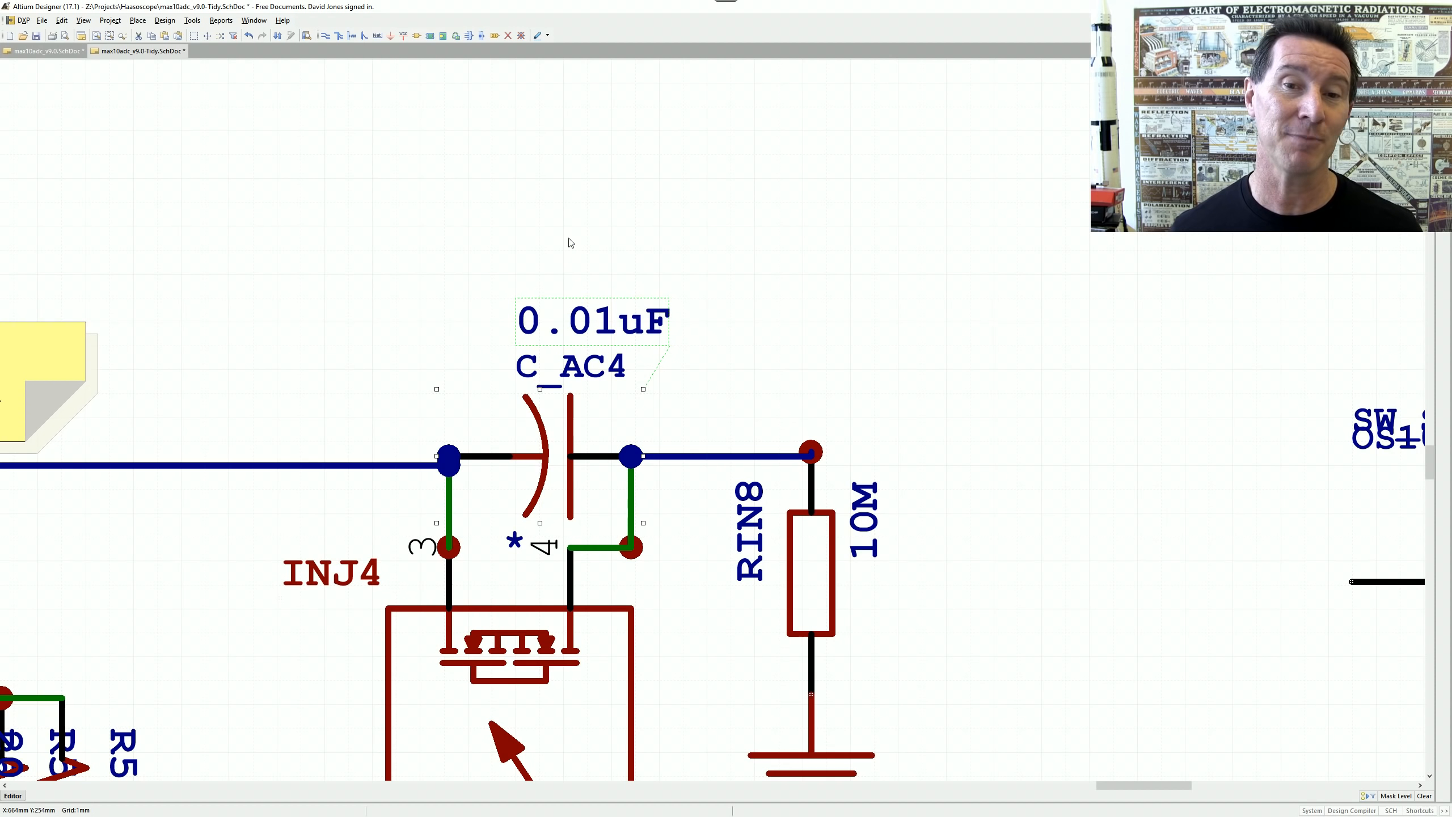
click(450, 322)
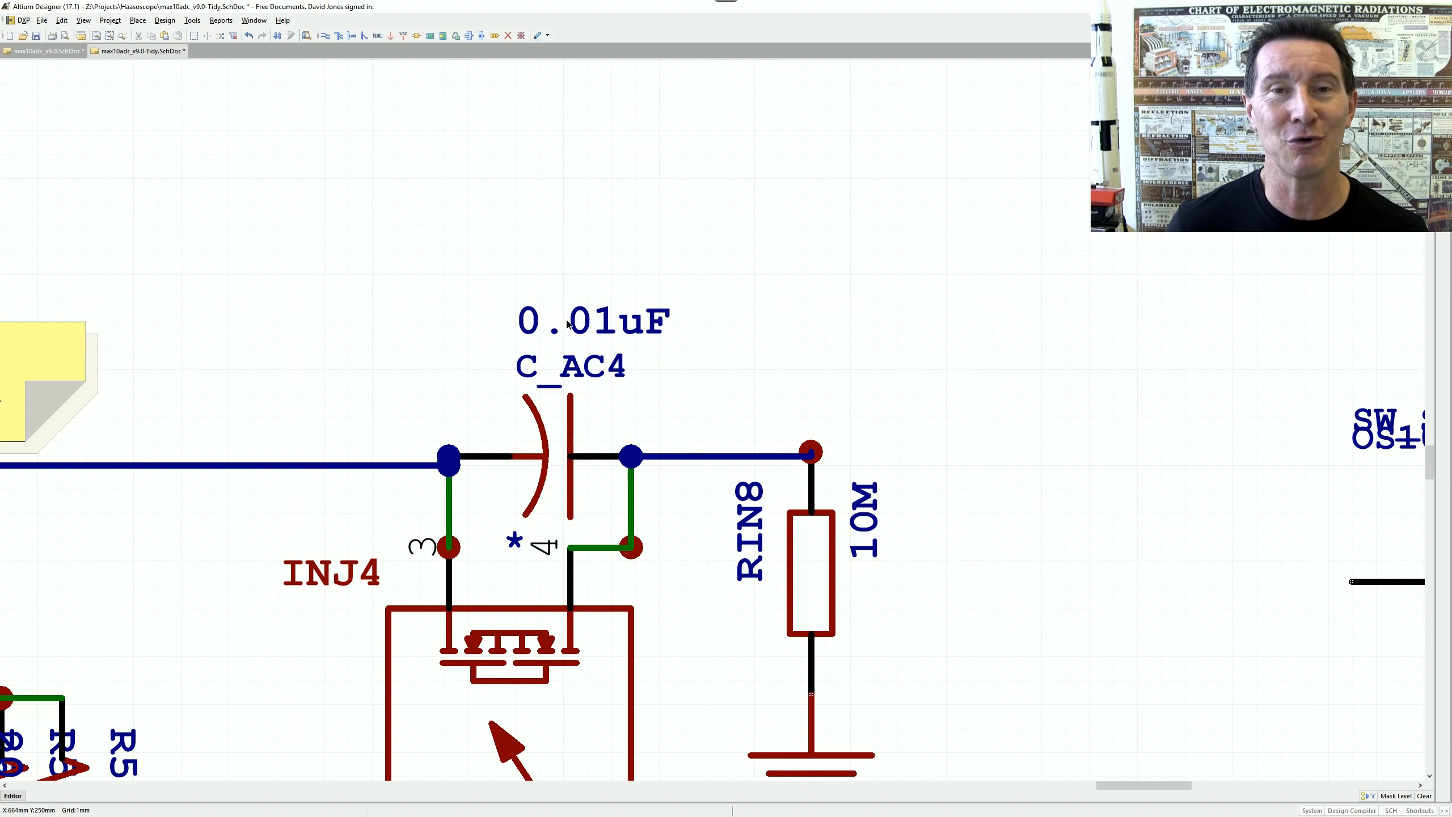
double_click(568, 325)
text(100nF)
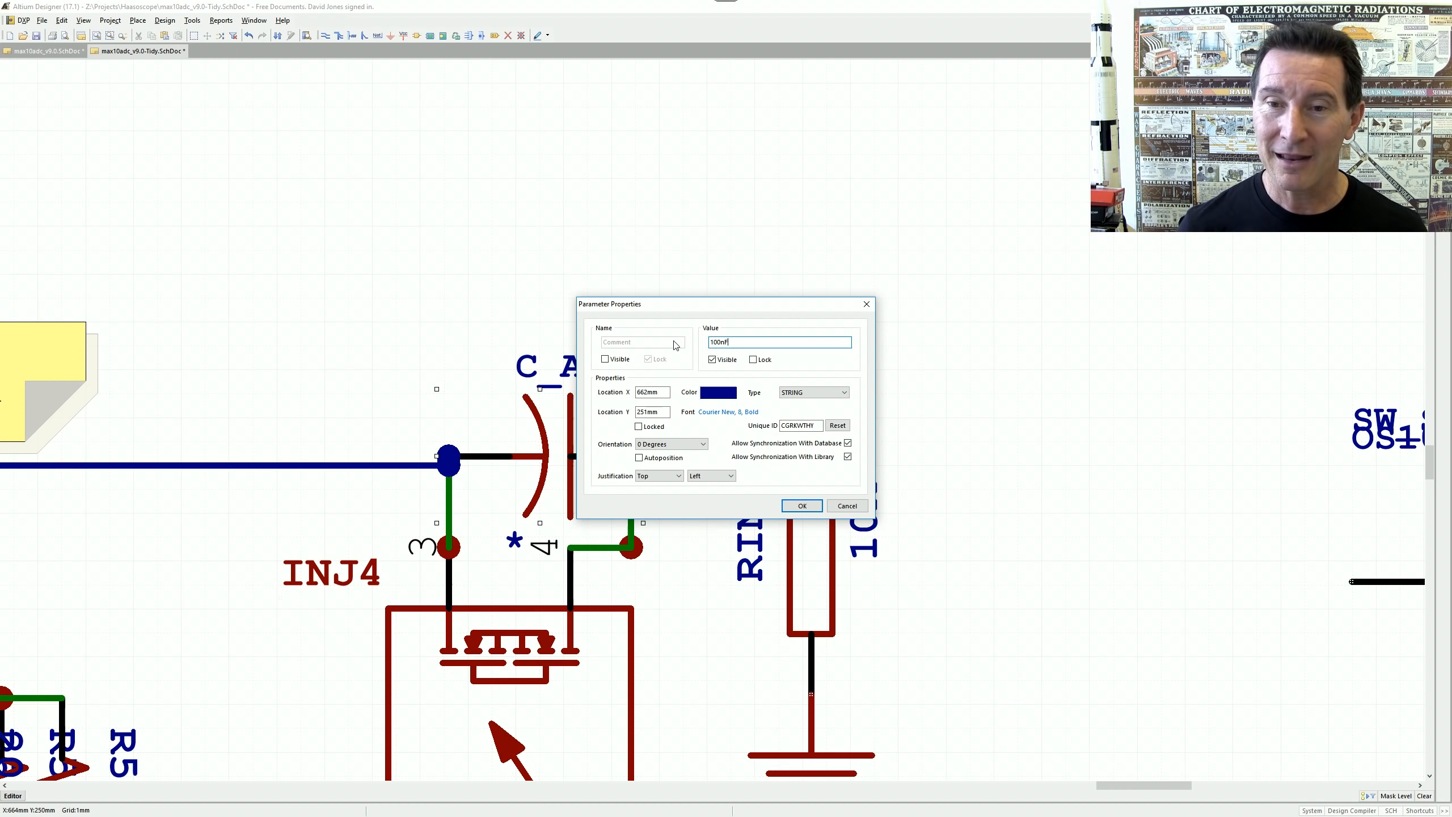
key(Return)
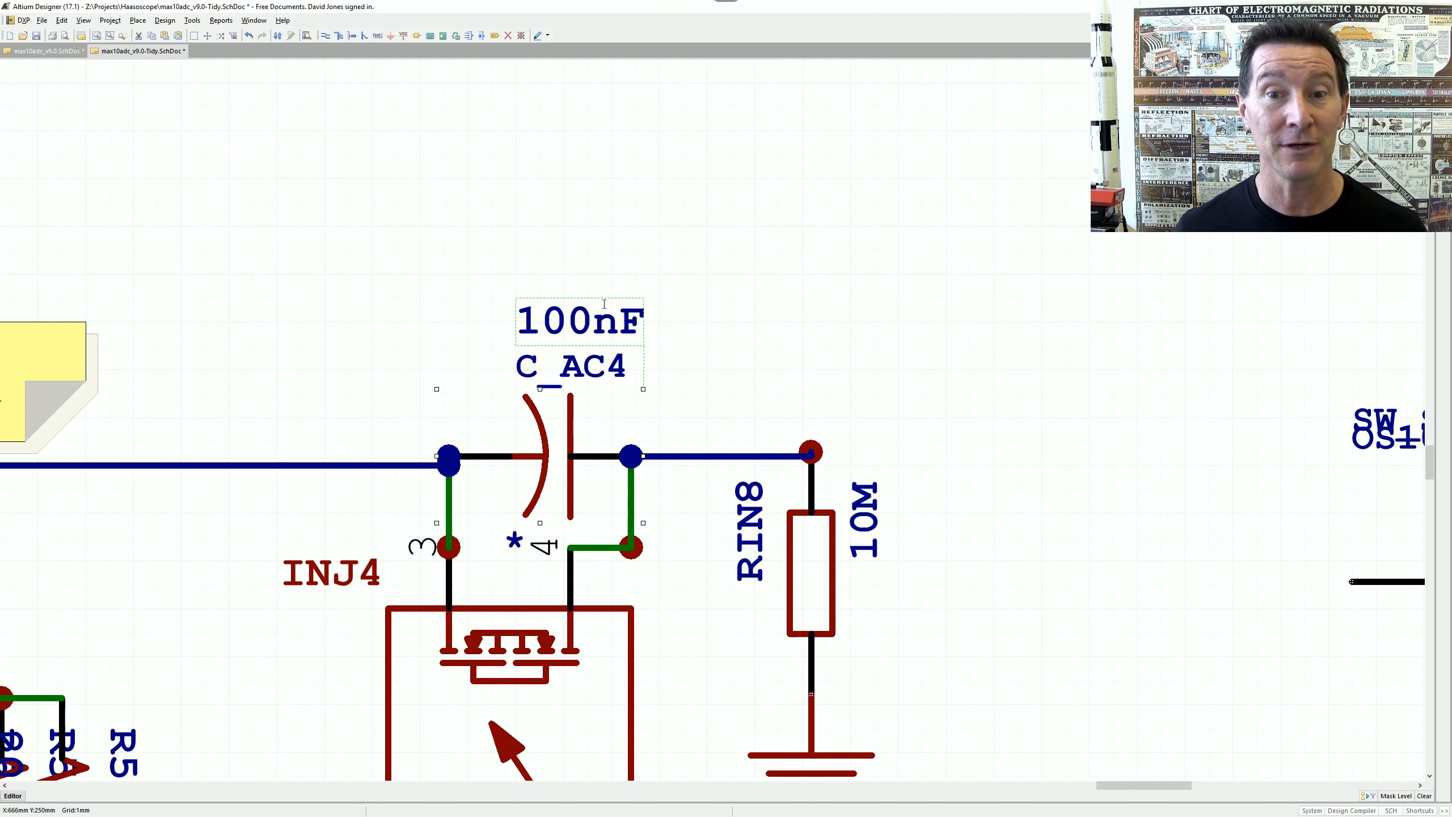
- Try 0u1 as the value of C_AC4, and undo the last two value changes
double_click(578, 324)
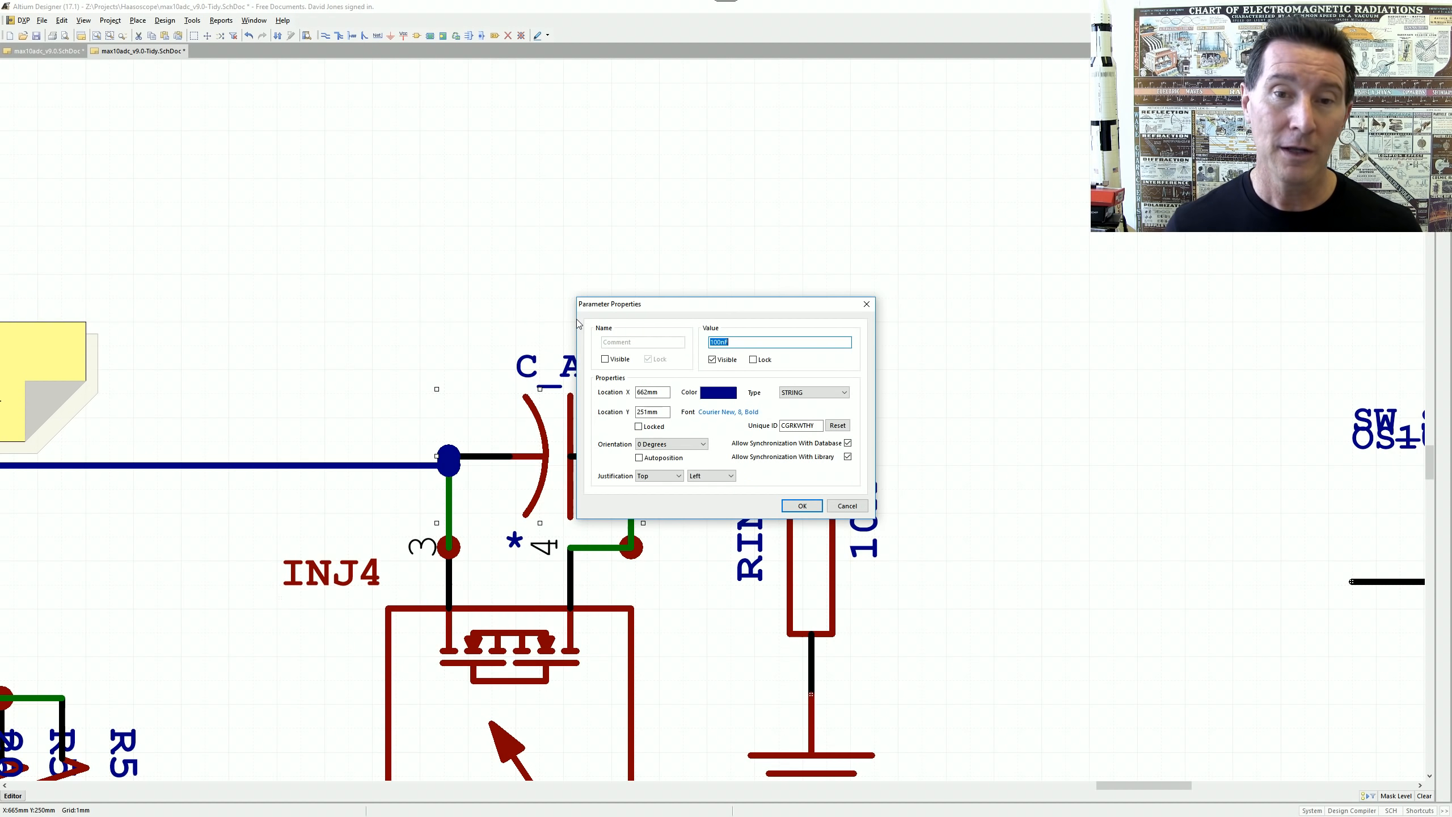
text(0u1)
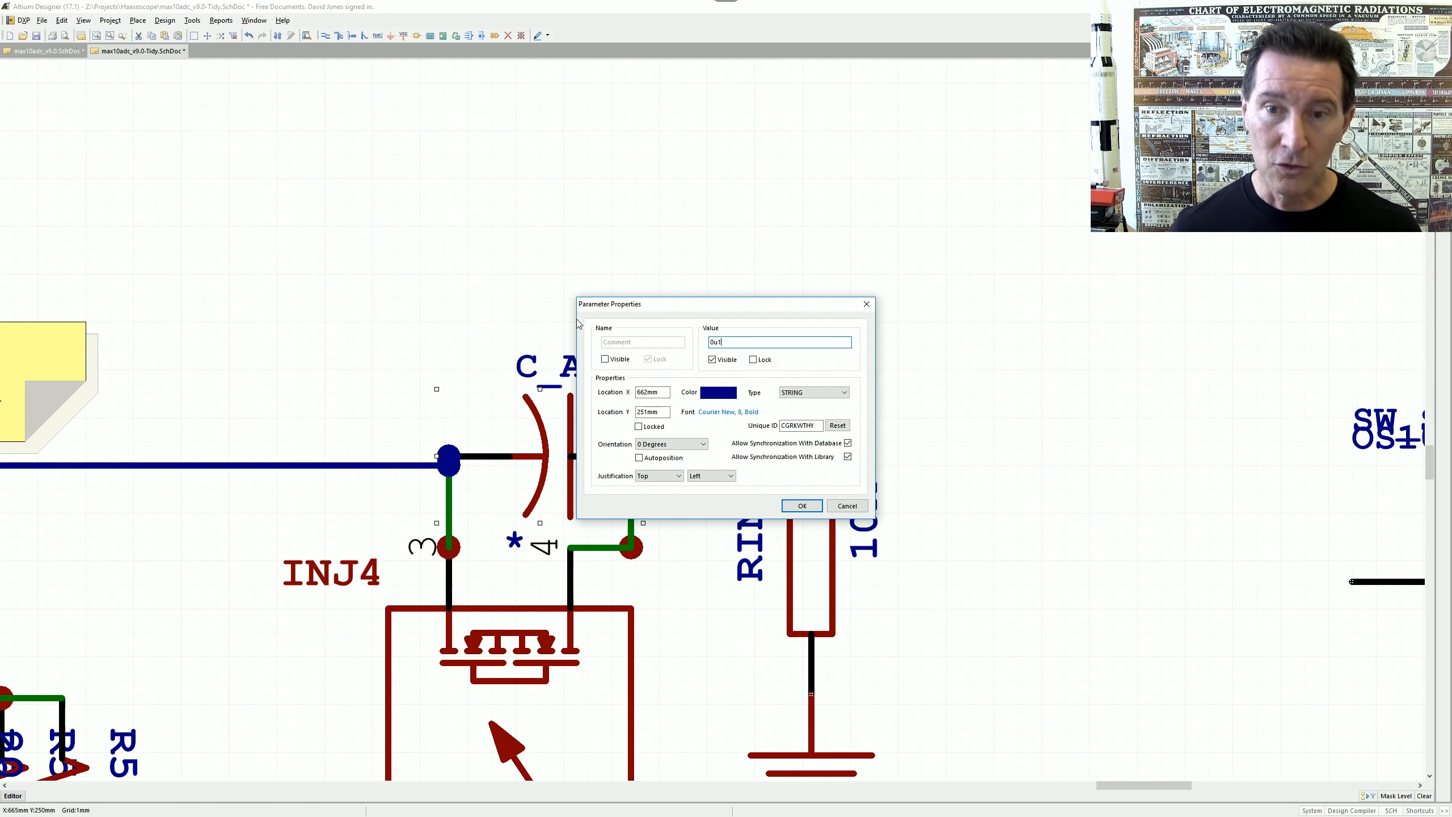
key(Return)
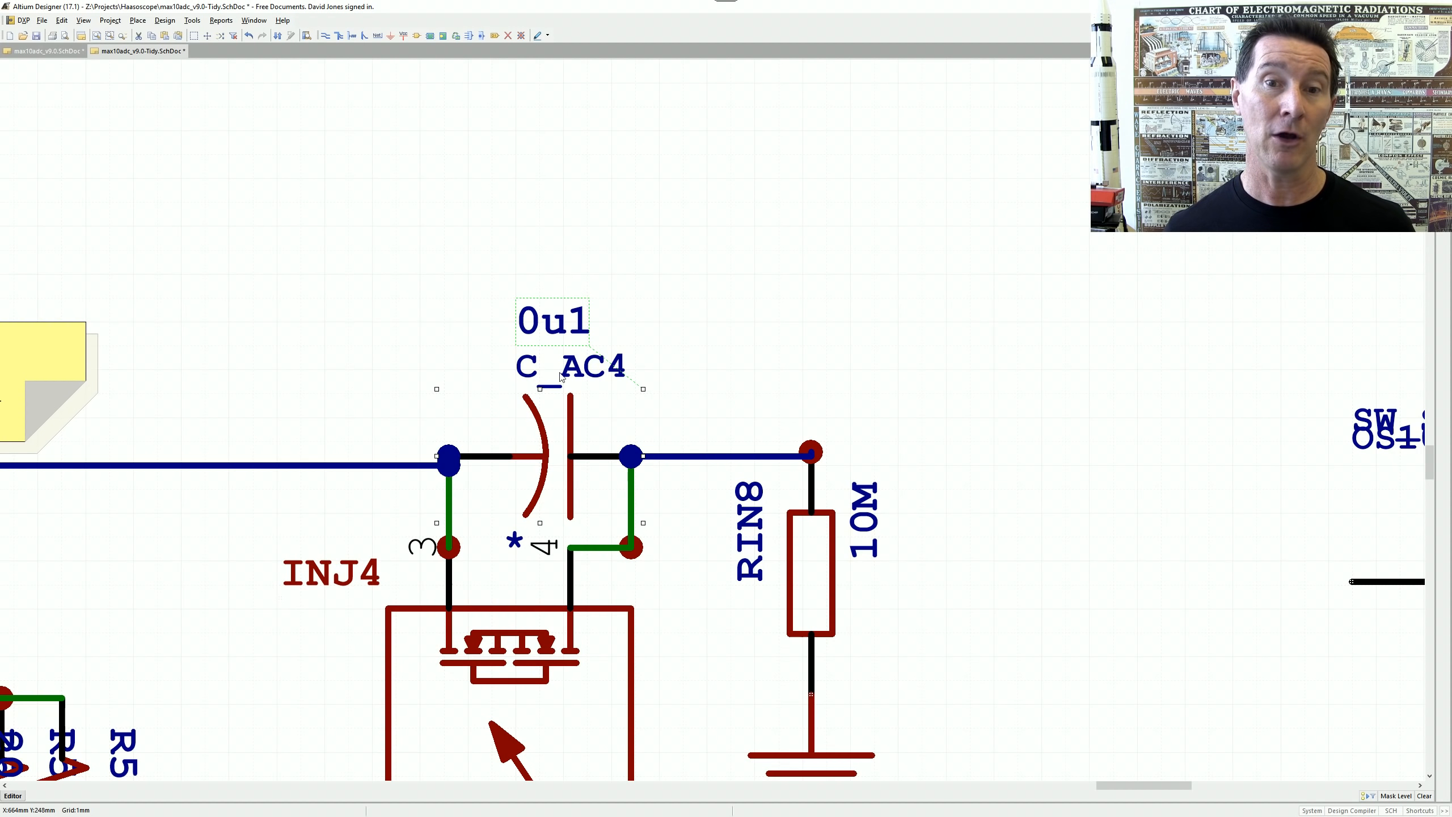
key(ctrl+z)
key(ctrl+z)
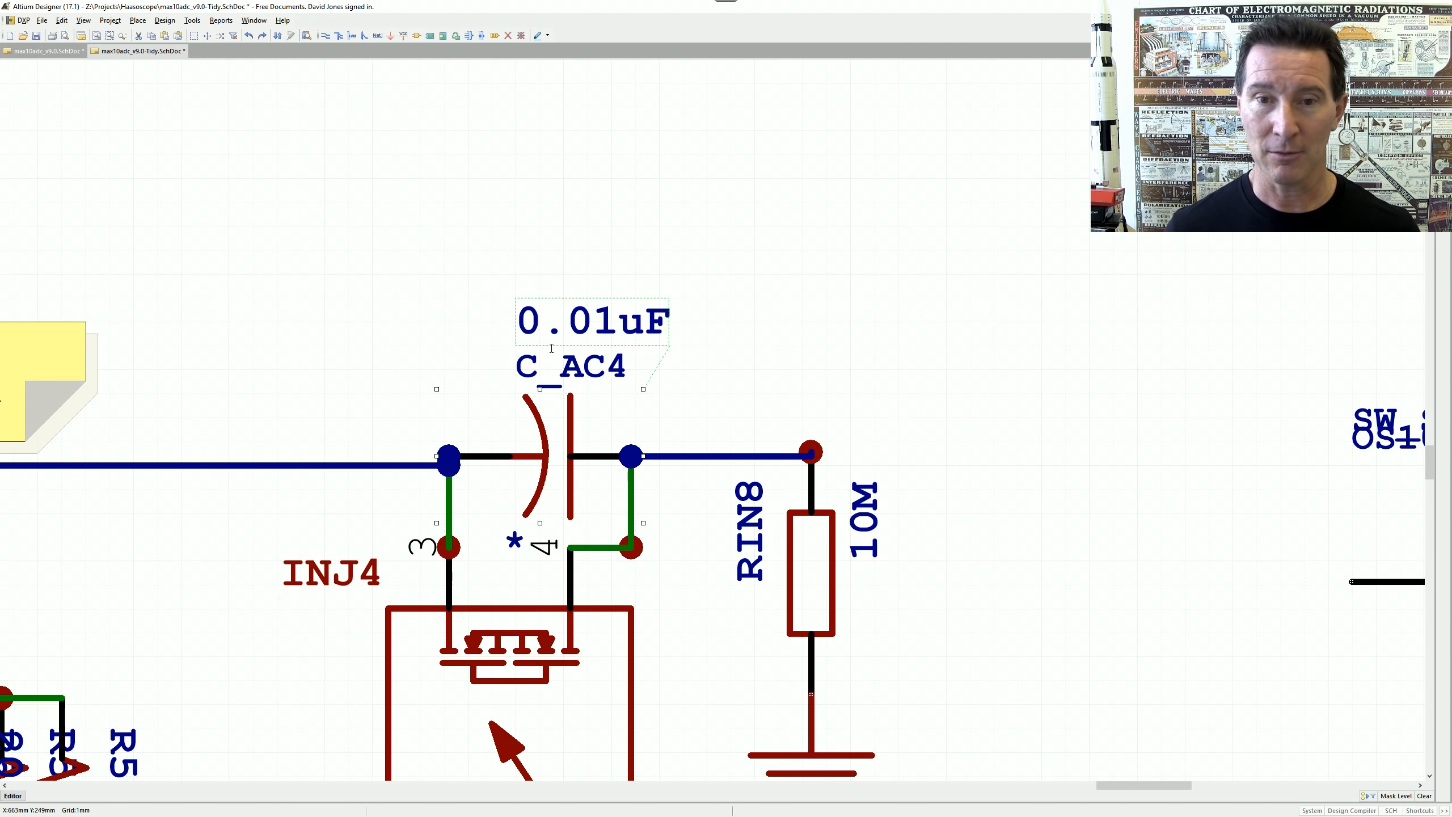
- Try 0n01 as the value notation of capacitor C_AC4
double_click(559, 335)
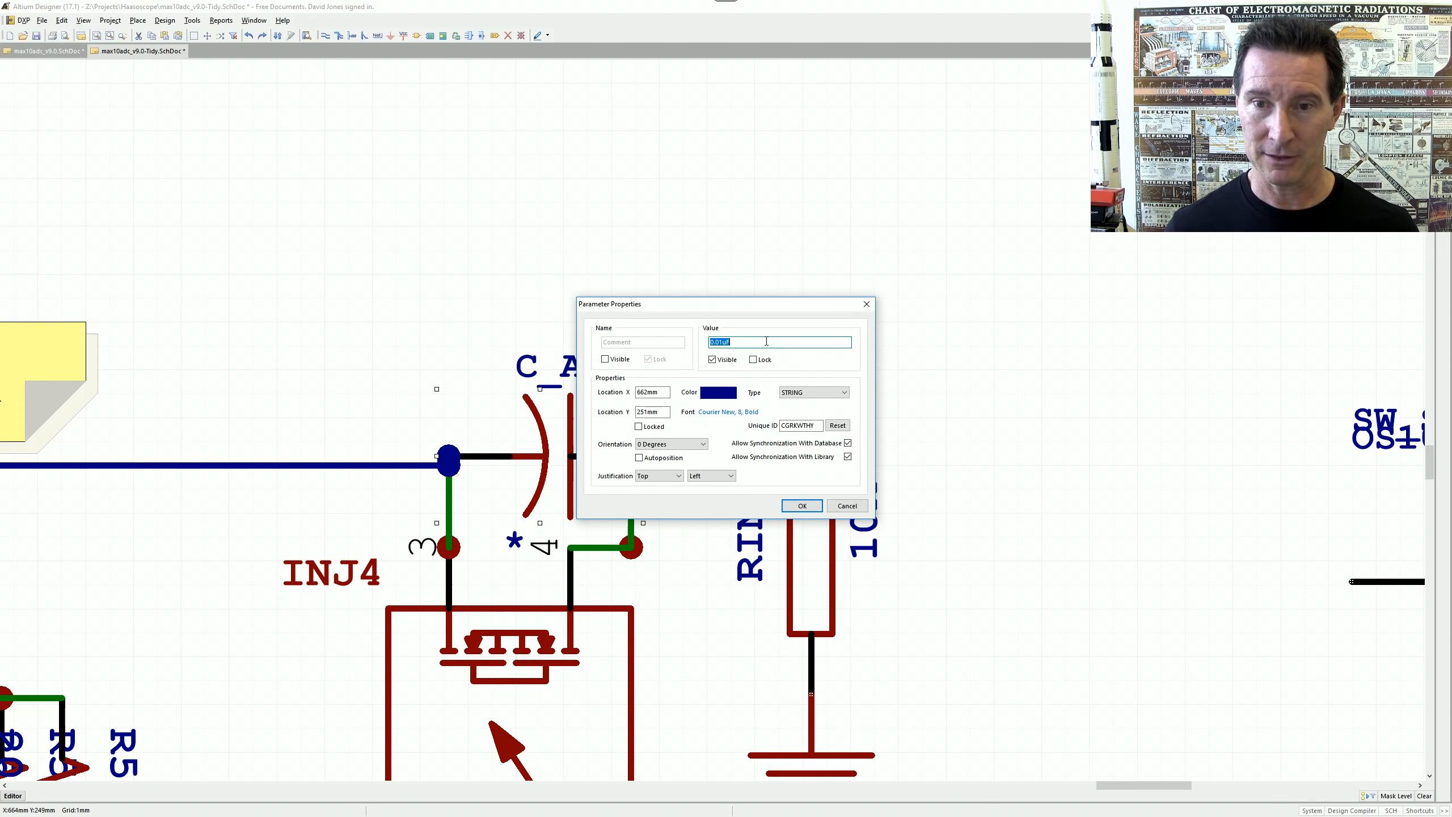
text(0)
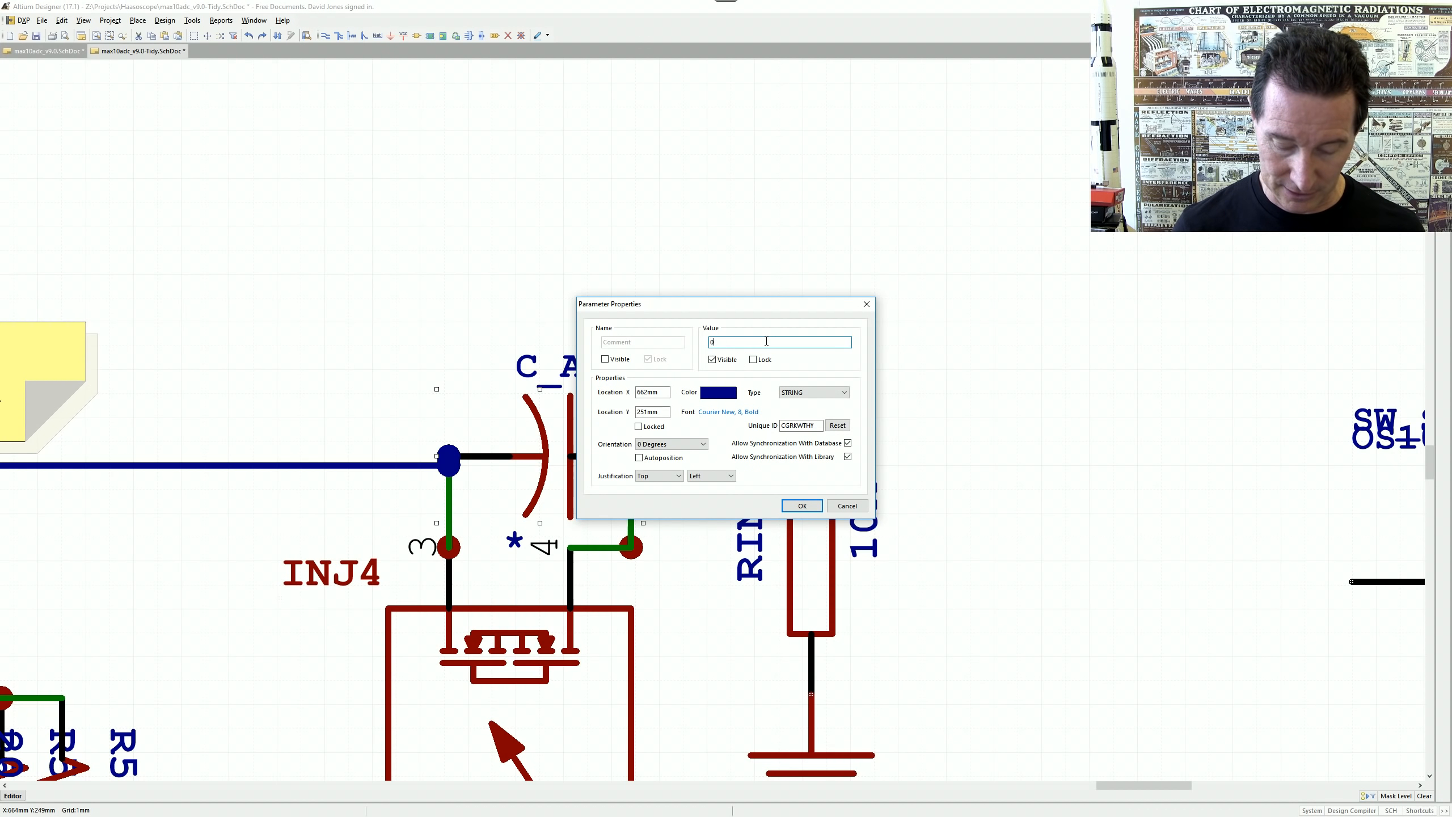
text(n01)
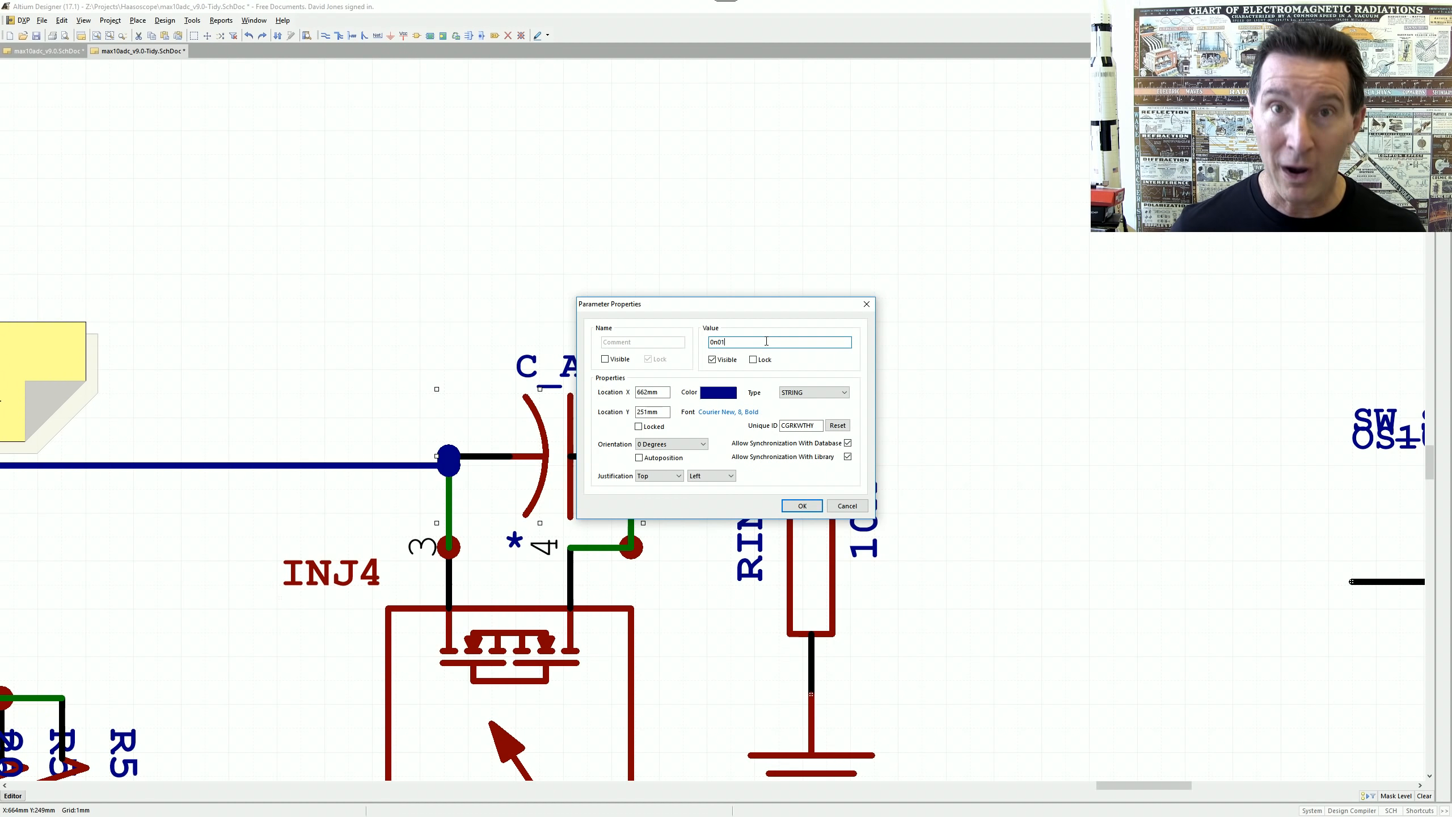
key(Return)
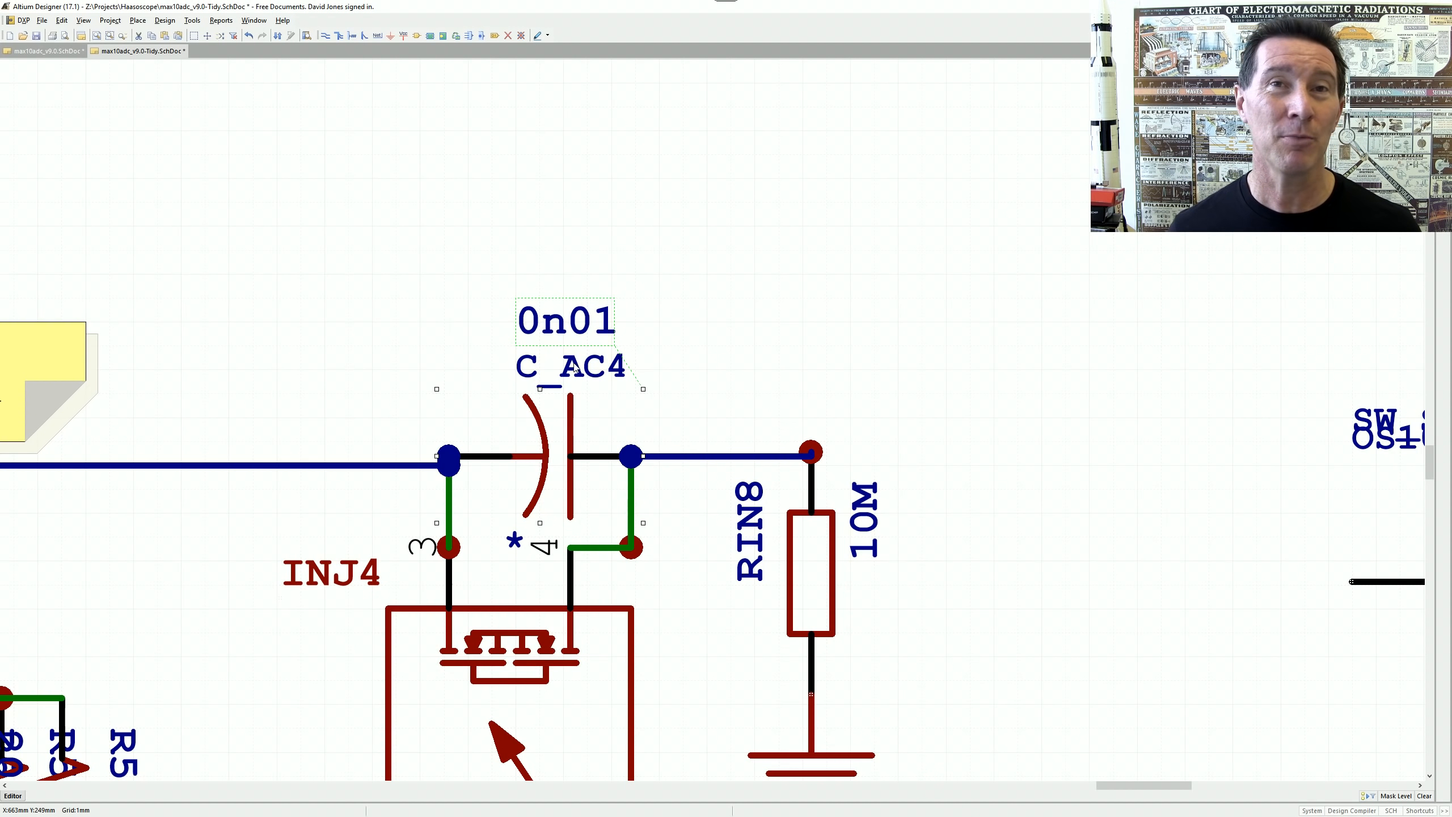
- Move the SW_SUPER4 switch with its RIN4 resistor and capacitor network and net label closer to RIN8
ctrl+scroll(582, 366, down, 5)
ctrl+scroll(662, 355, up, 2)
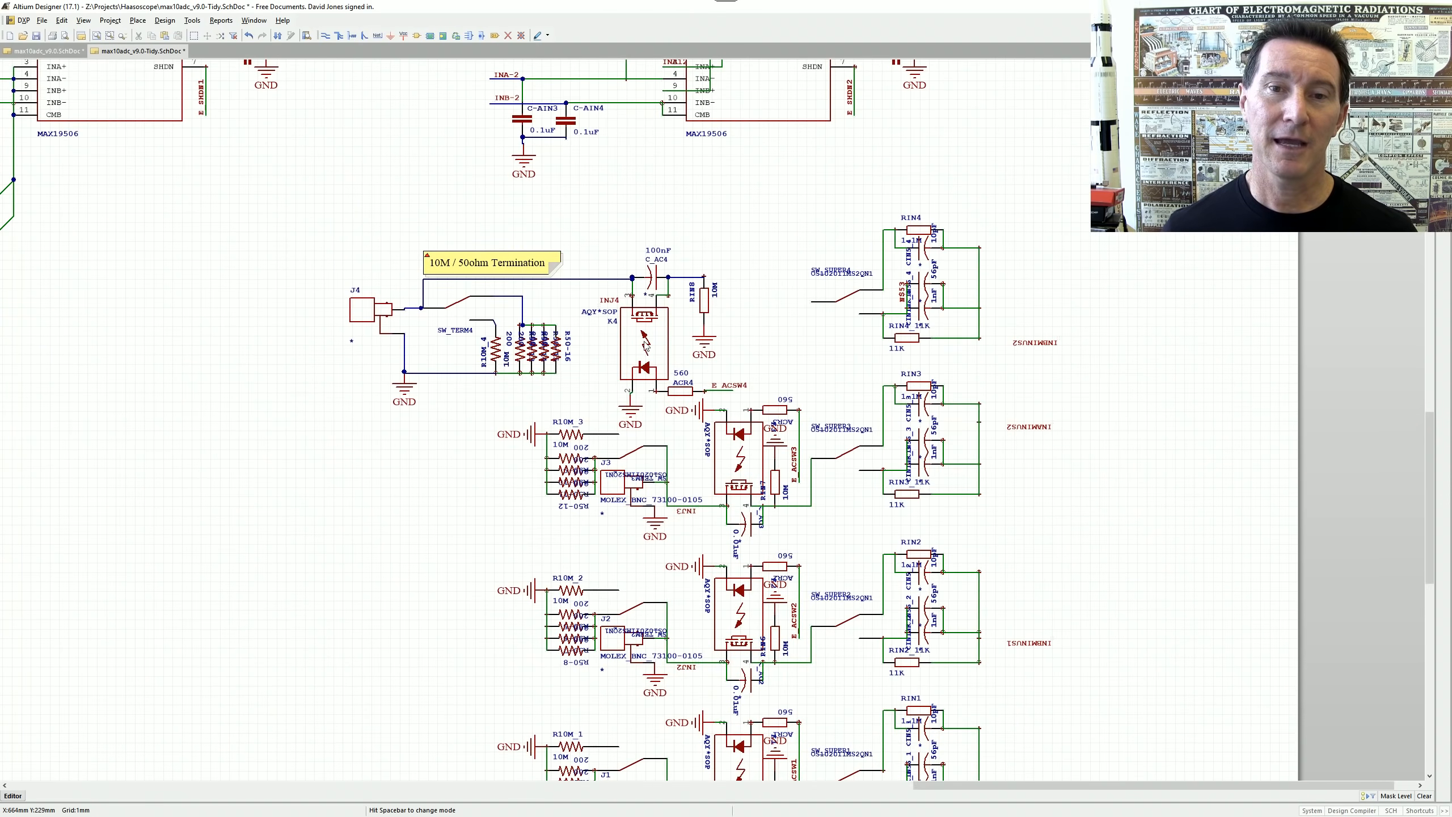
ctrl+scroll(644, 338, up, 3)
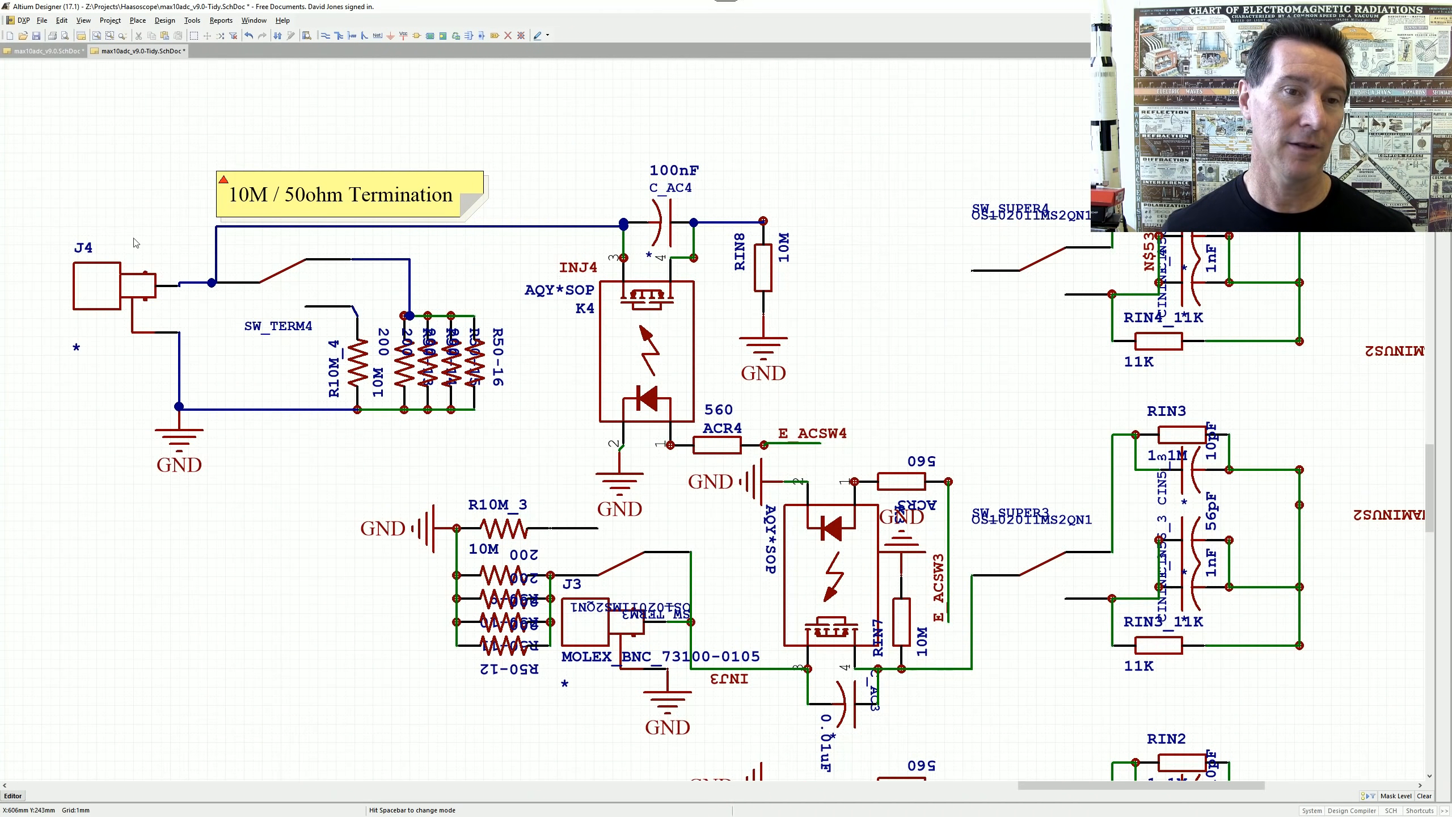
ctrl+scroll(374, 172, down, 2)
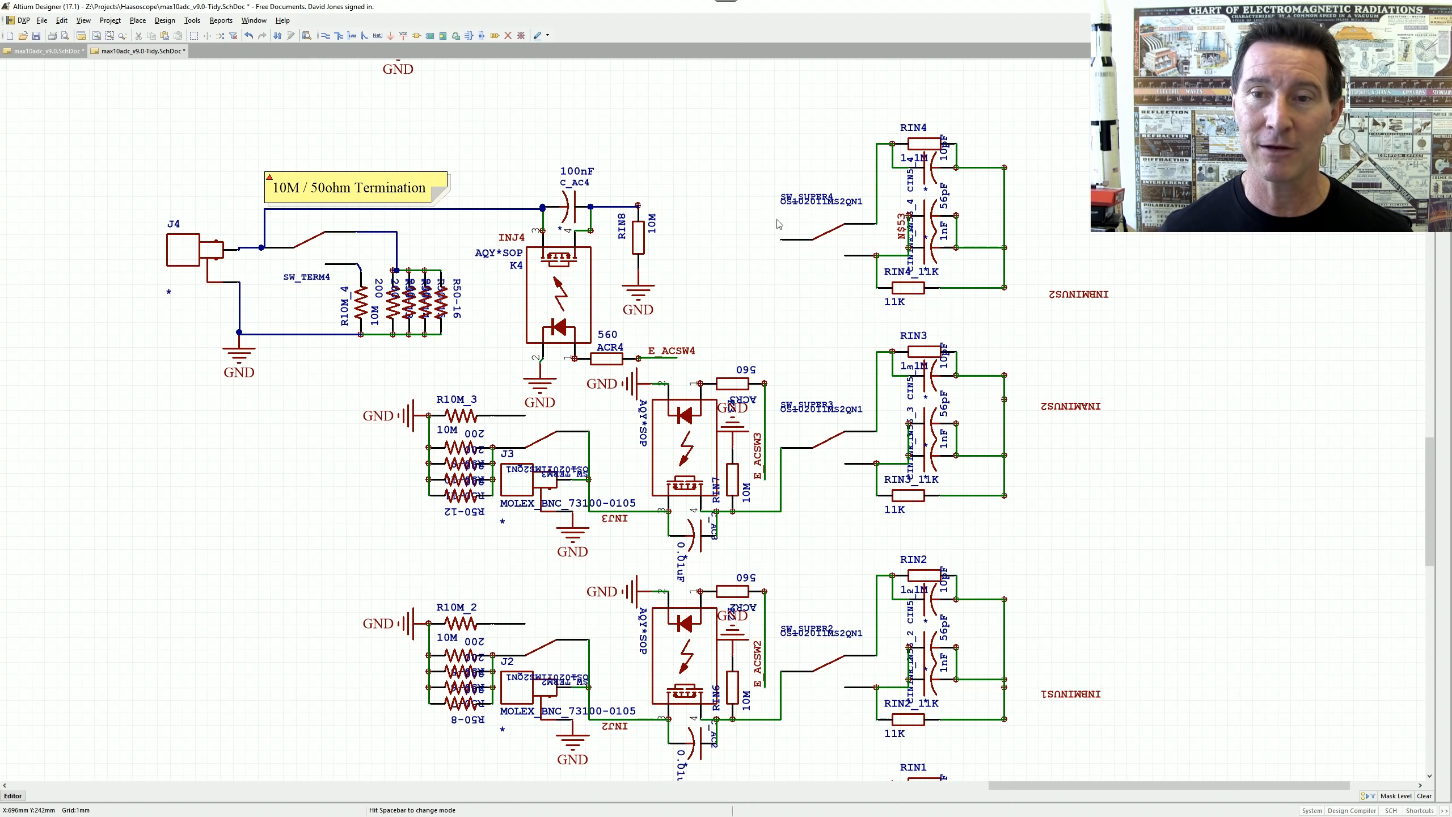
drag(751, 105, 1181, 324)
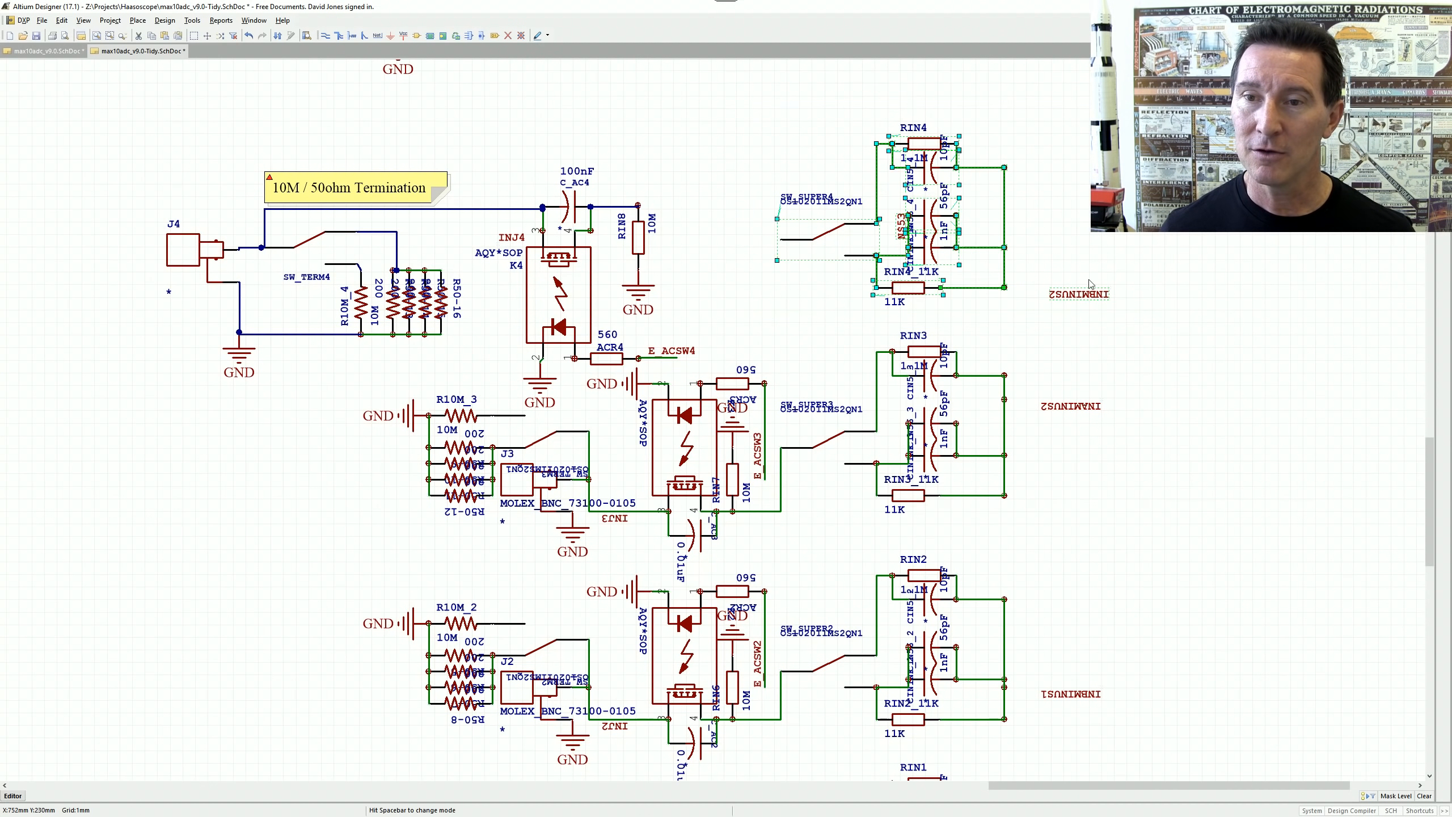
drag(930, 244, 809, 293)
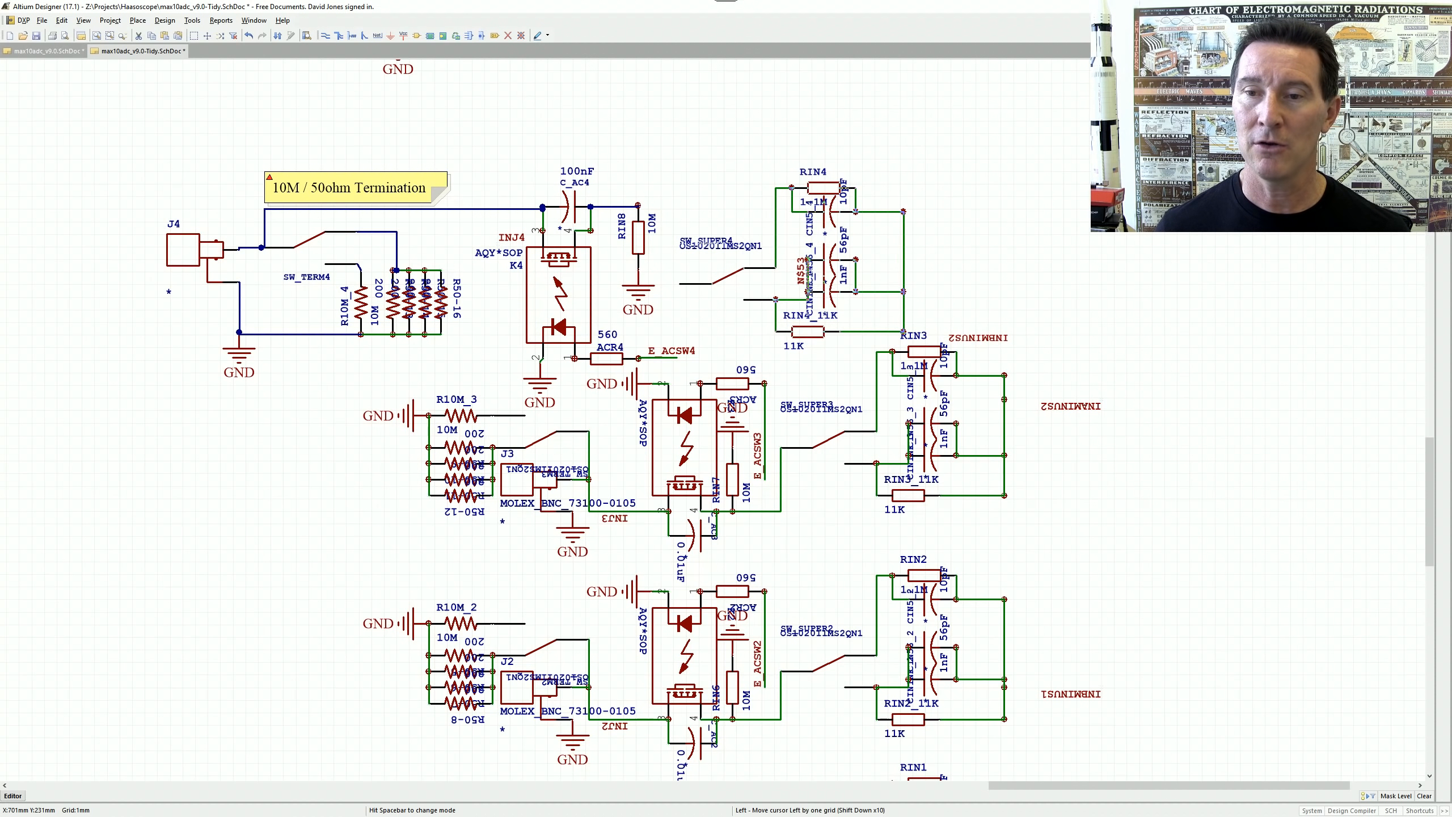
key(Escape)
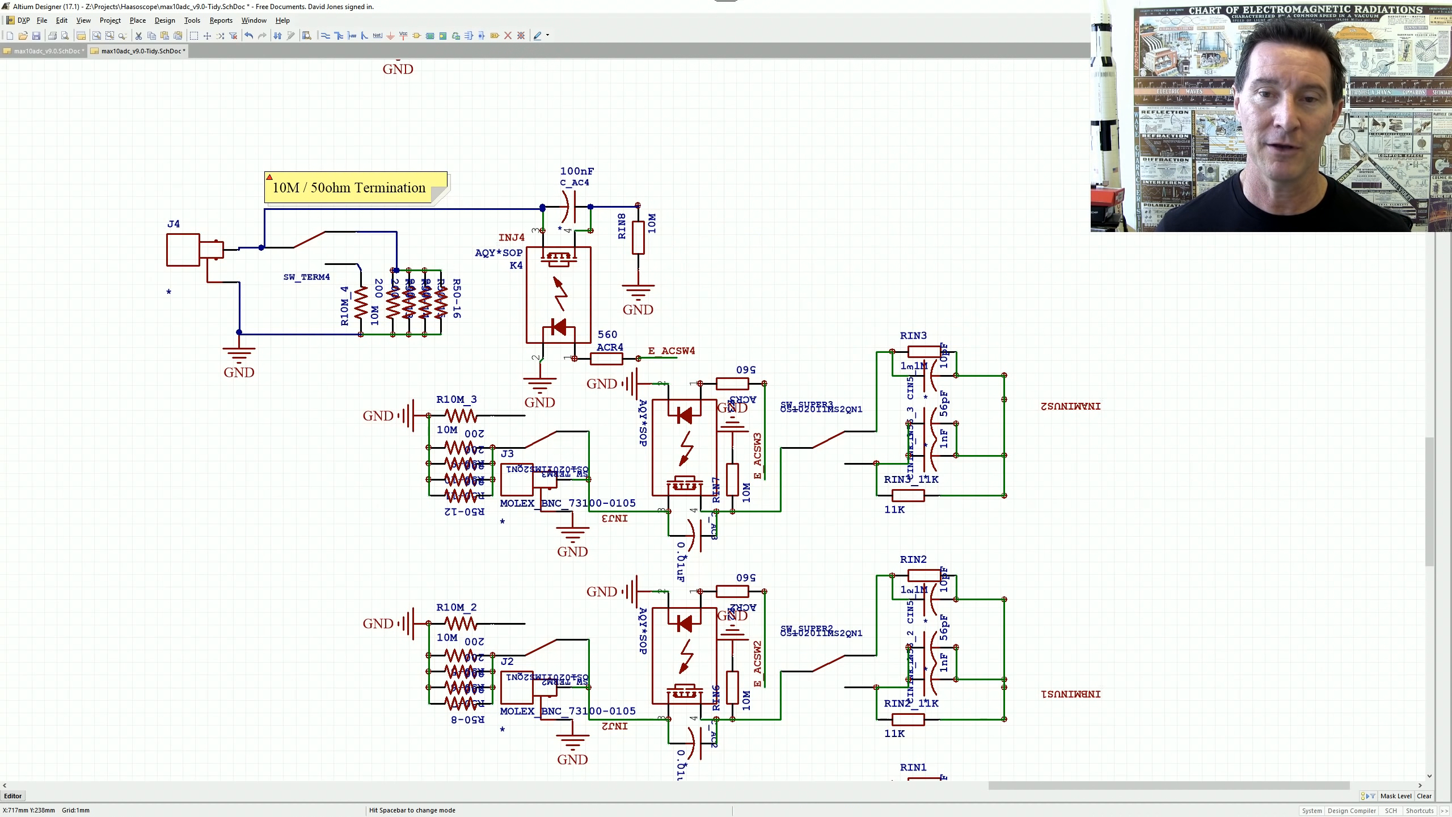
- Wire the common contact of SW_SUPER4 up to the upper end of RIN8
click(324, 36)
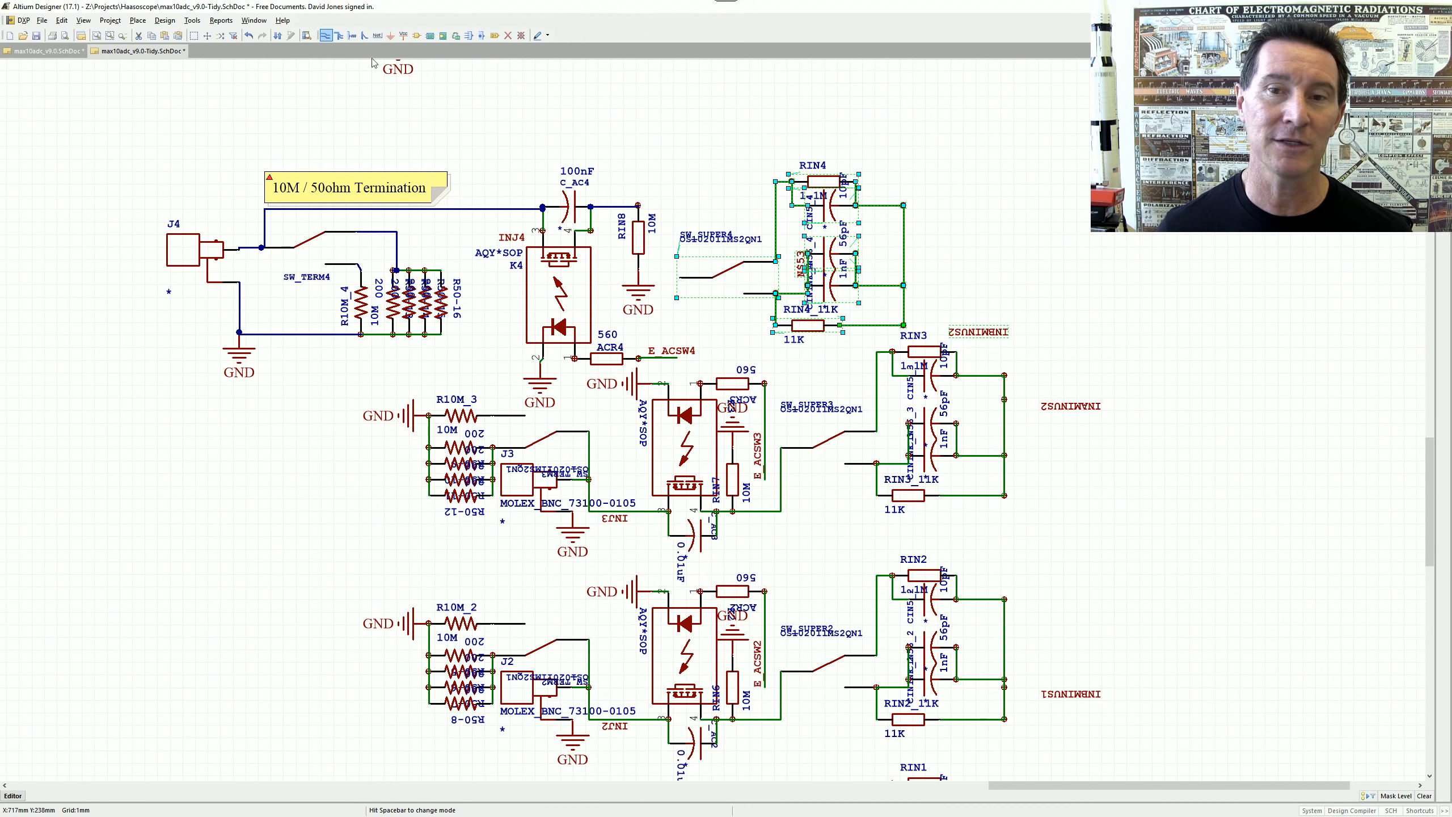
click(680, 279)
click(668, 278)
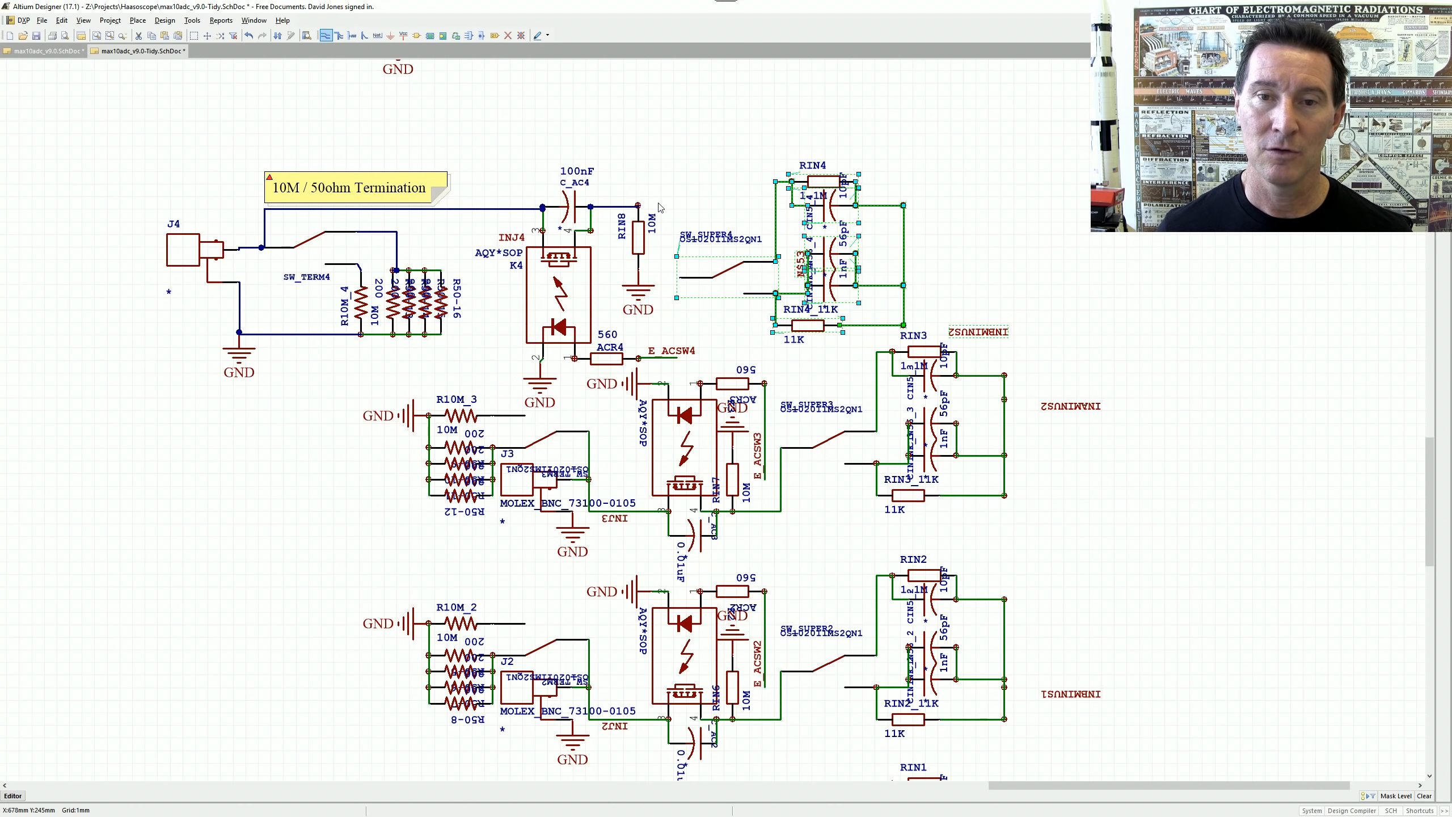
click(638, 205)
key(Escape)
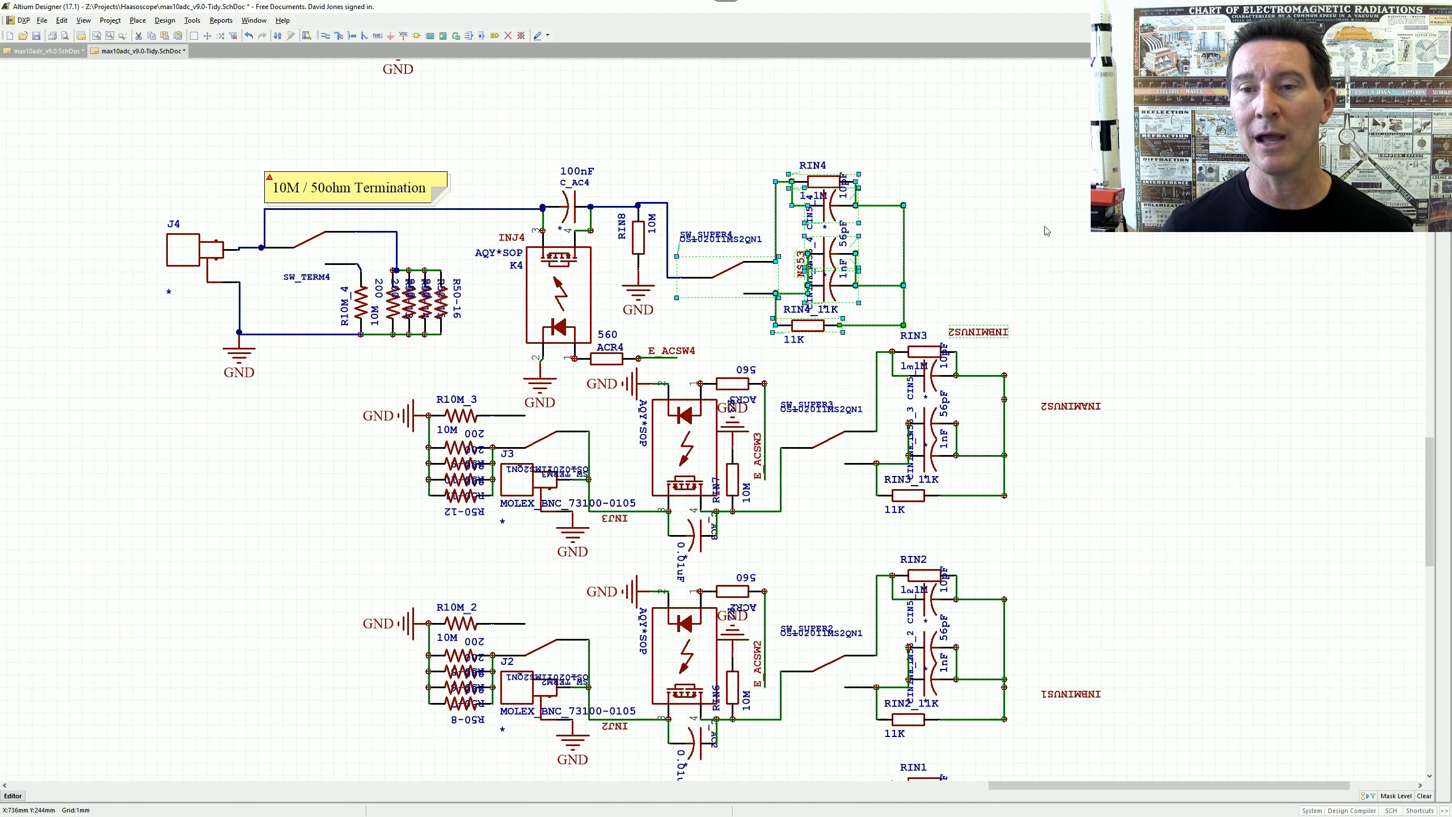
right_drag(1004, 248, 995, 182)
click(954, 325)
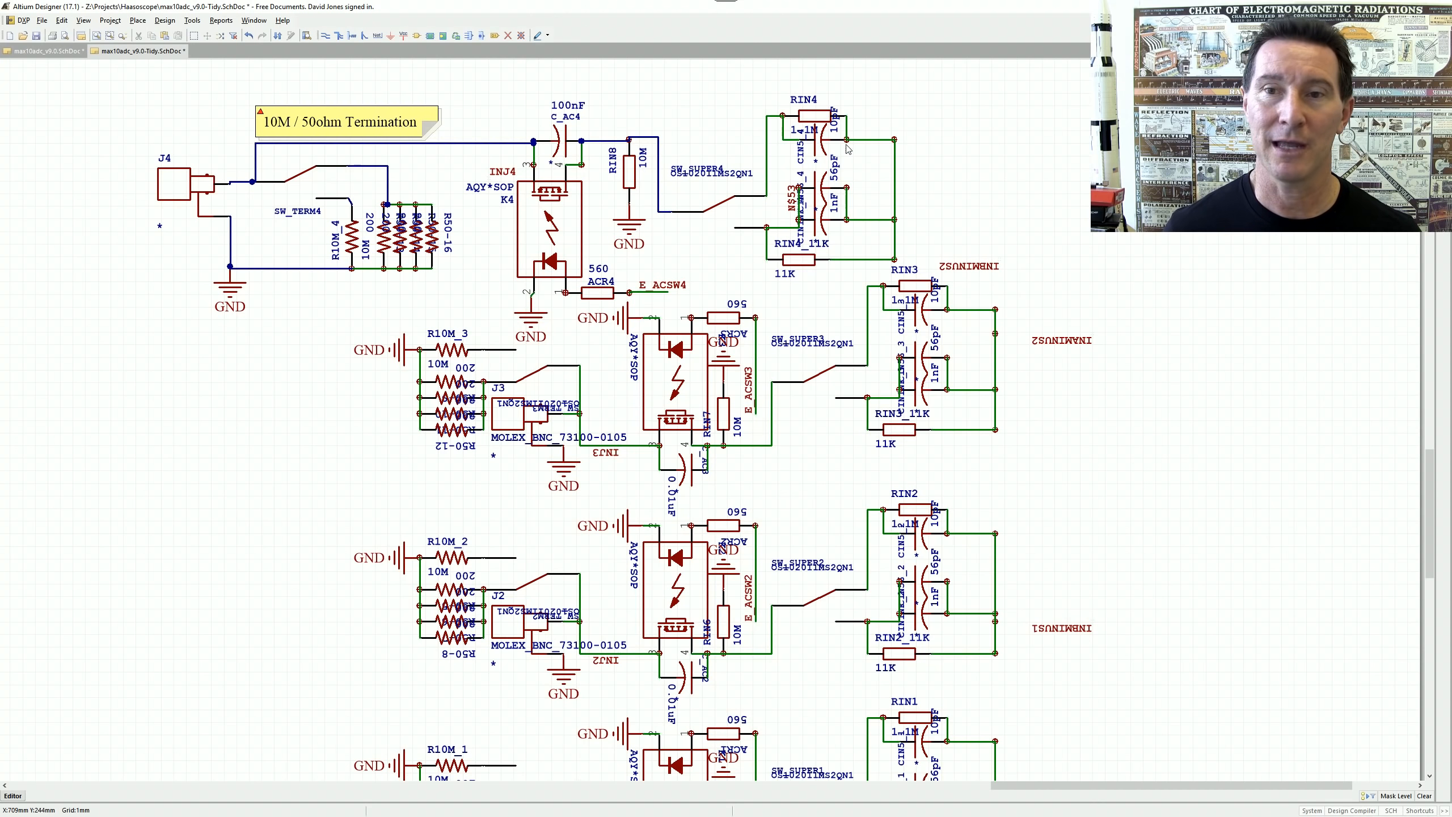
- Rotate the 10pF value to horizontal and place it below its capacitor's output side, with the CIN5_4 designator on the input side
ctrl+scroll(849, 159, up, 3)
ctrl+scroll(870, 182, up, 1)
right_drag(871, 182, 859, 180)
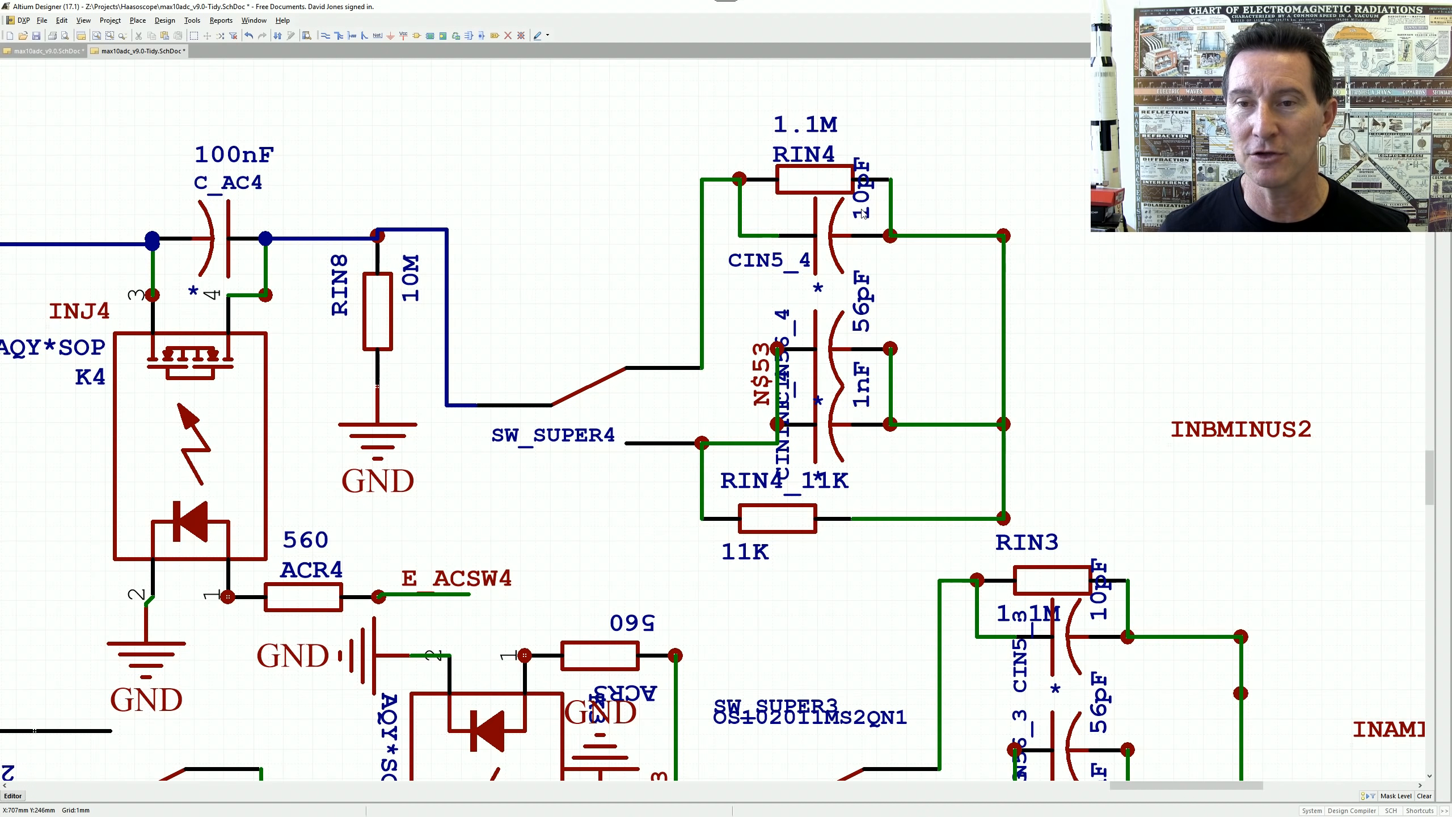
drag(862, 213, 875, 266)
key(space)
key(space)
key(space)
drag(764, 264, 746, 264)
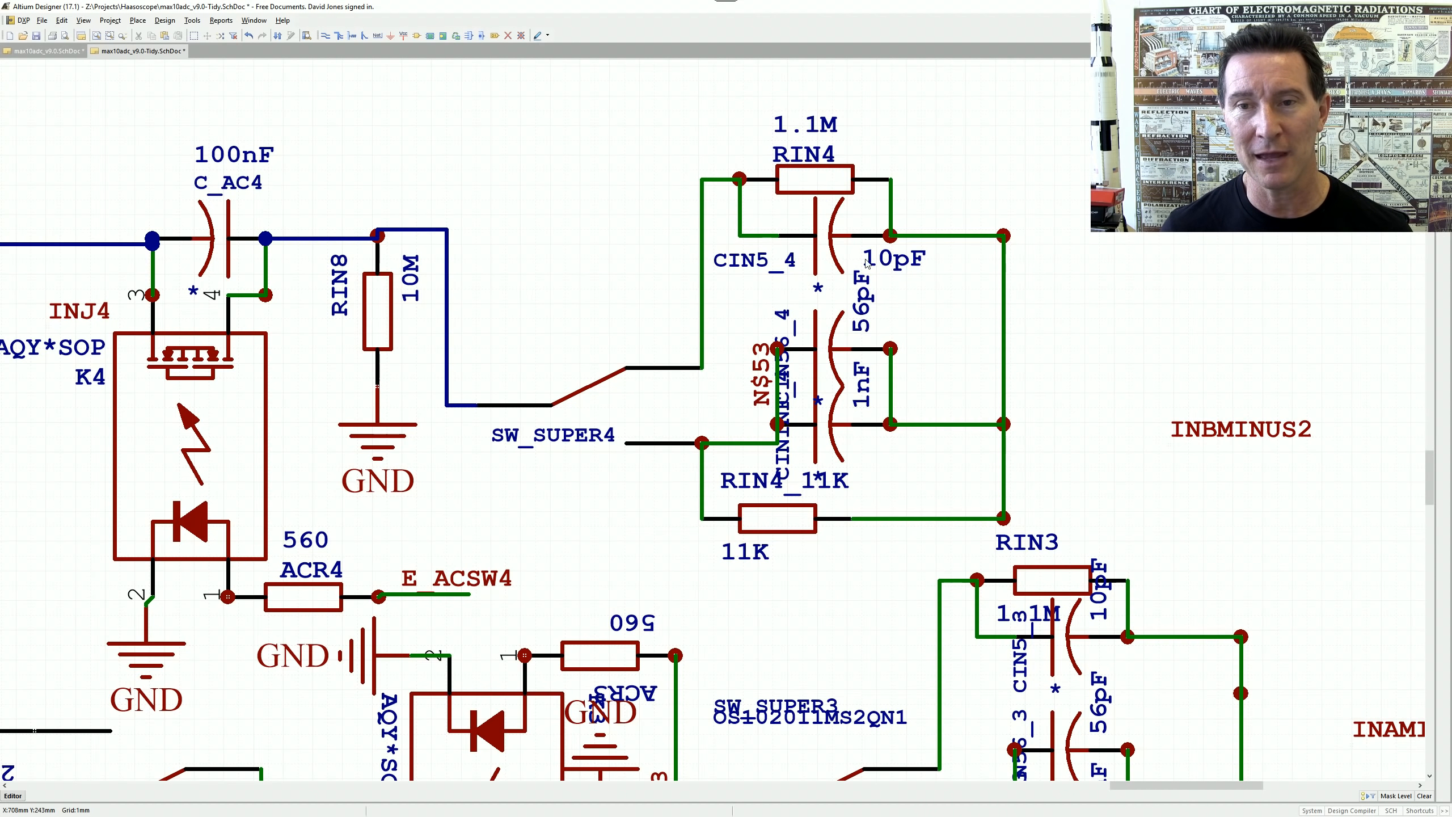
mouse_move(903, 264)
mouse_down()
mouse_move(759, 287)
mouse_move(889, 263)
mouse_up()
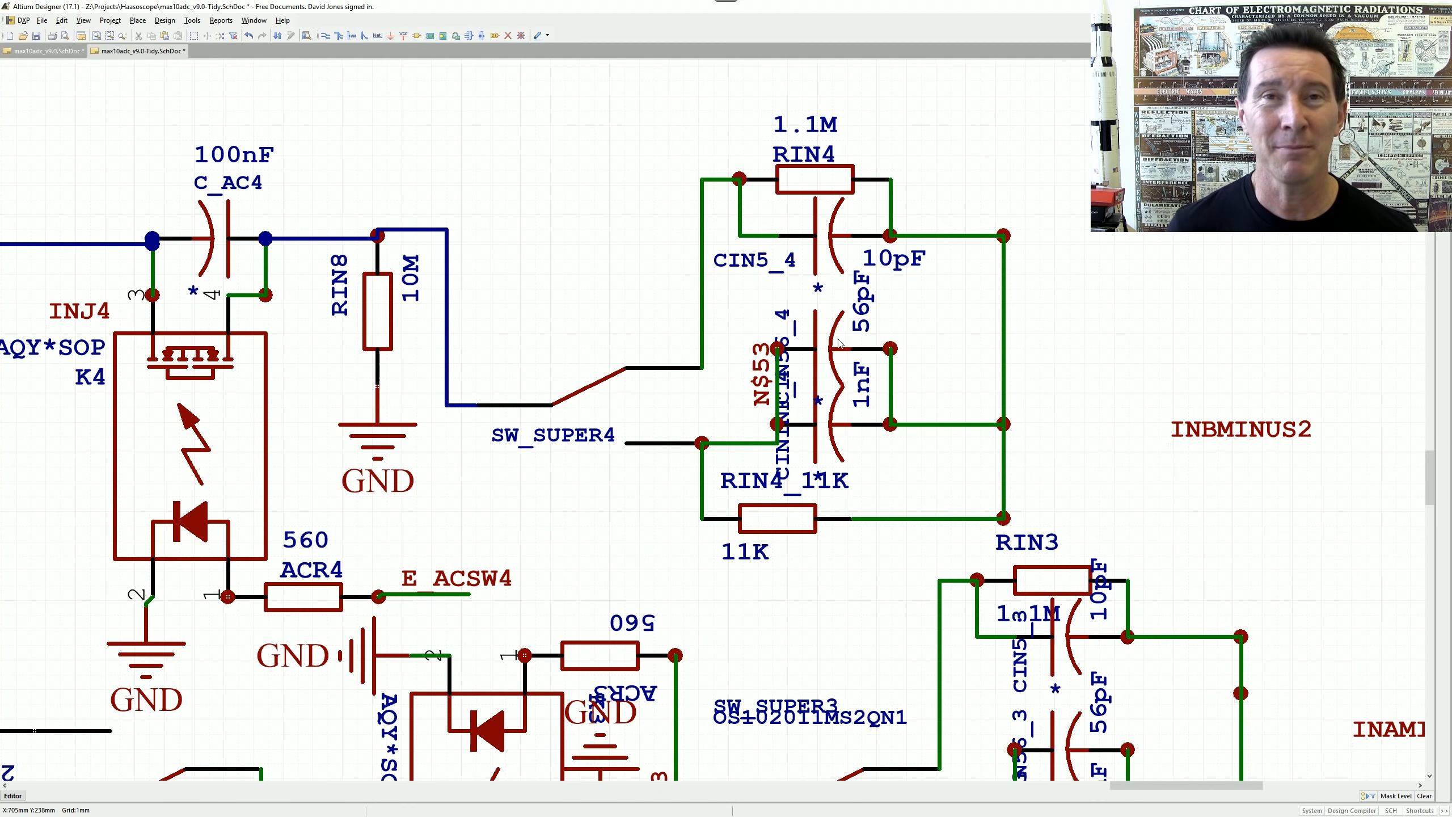
- Rotate the CIN56_4 designator and its 56pF value to horizontal and place them on either side above their capacitor
mouse_move(780, 325)
mouse_down()
mouse_move(738, 324)
mouse_move(741, 269)
mouse_move(798, 319)
mouse_up()
key(space)
drag(864, 303, 898, 319)
key(space)
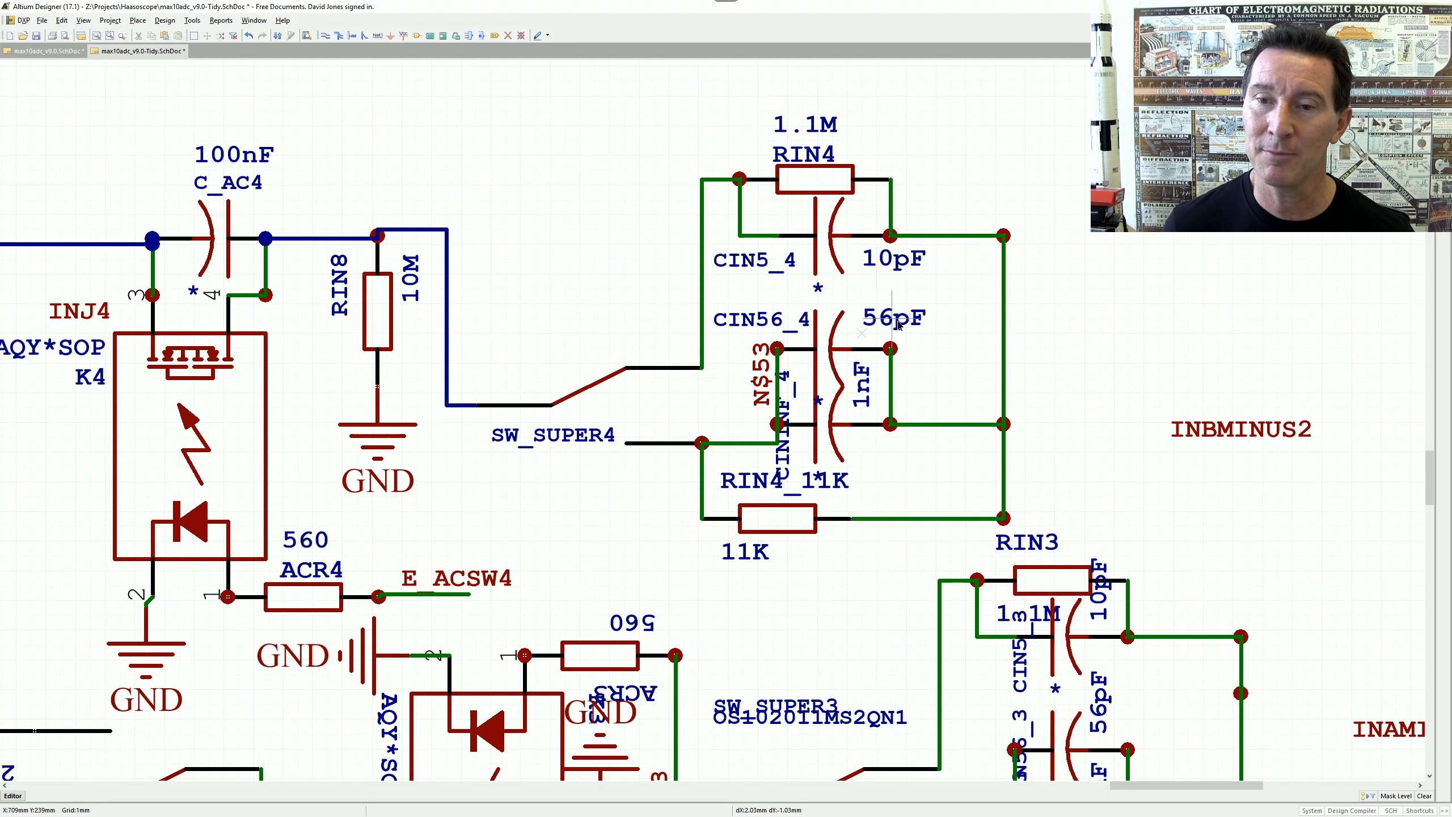
- Rotate the 1nF value and the CIN1NF_4 designator to horizontal and place them on either side below their capacitor
drag(864, 399, 889, 455)
key(space)
key(space)
key(space)
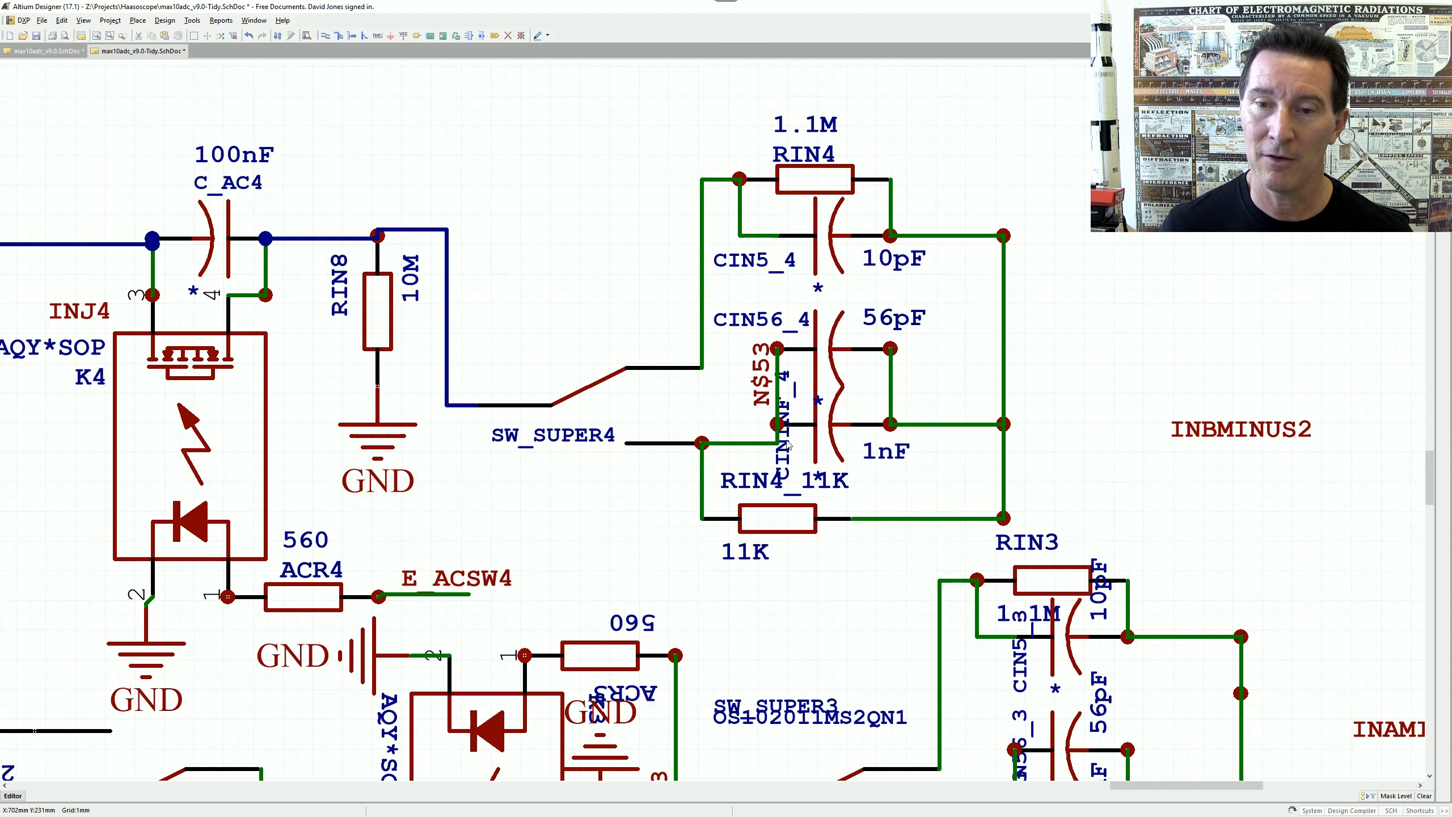
key(space)
mouse_move(787, 440)
mouse_down()
mouse_move(736, 434)
mouse_move(789, 440)
mouse_up()
key(space)
key(space)
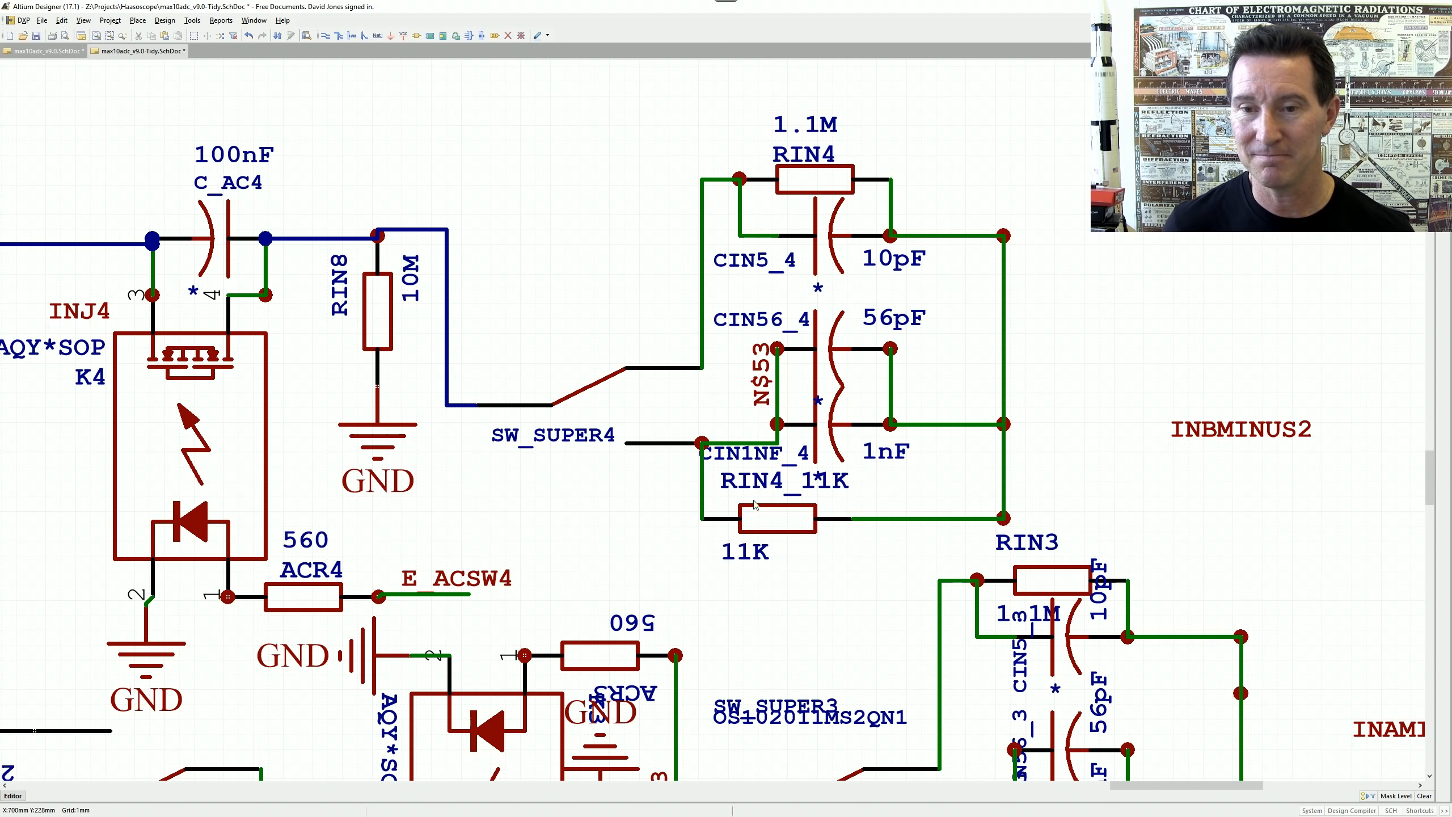
- Stack the 11K value and the RIN4_11K designator below their resistor
drag(766, 554, 788, 557)
drag(750, 483, 773, 587)
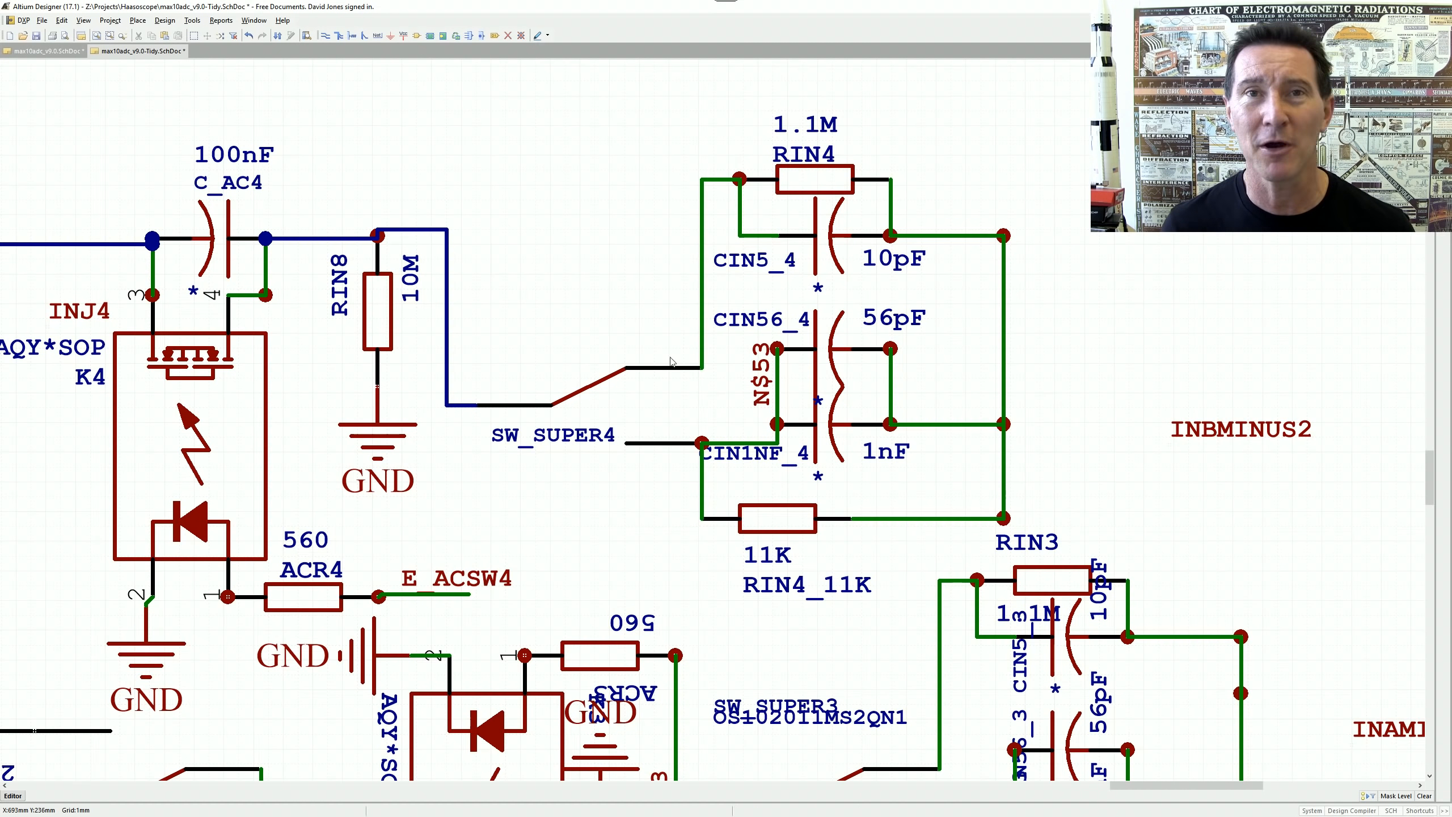
right_drag(800, 291, 682, 310)
ctrl+scroll(693, 286, up, 1)
ctrl+scroll(693, 289, down, 1)
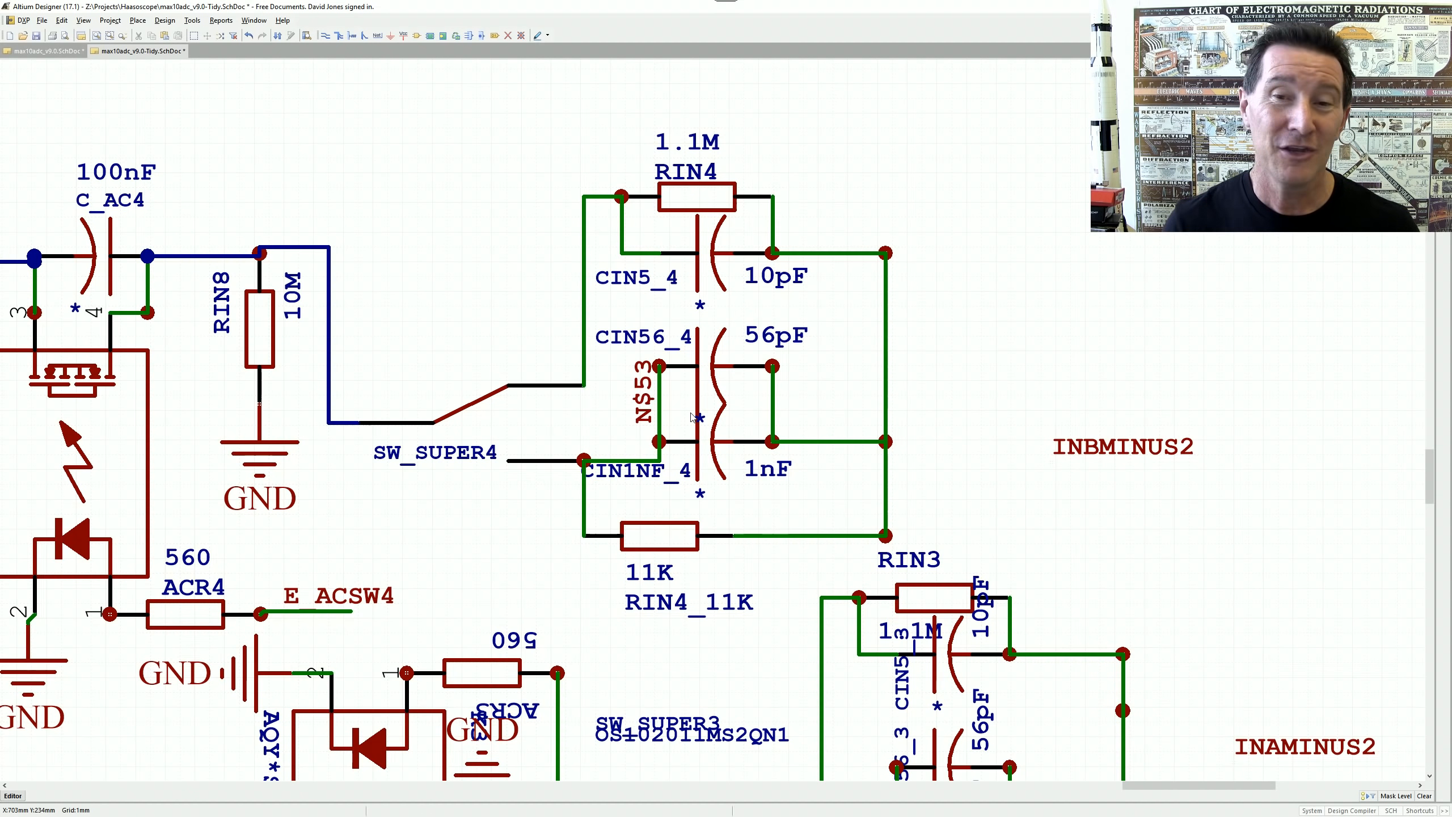
- Delete the wire joining the 56pF and 1nF capacitor outputs and the one joining RIN4's output to the 10pF capacitor
ctrl+scroll(709, 284, down, 1)
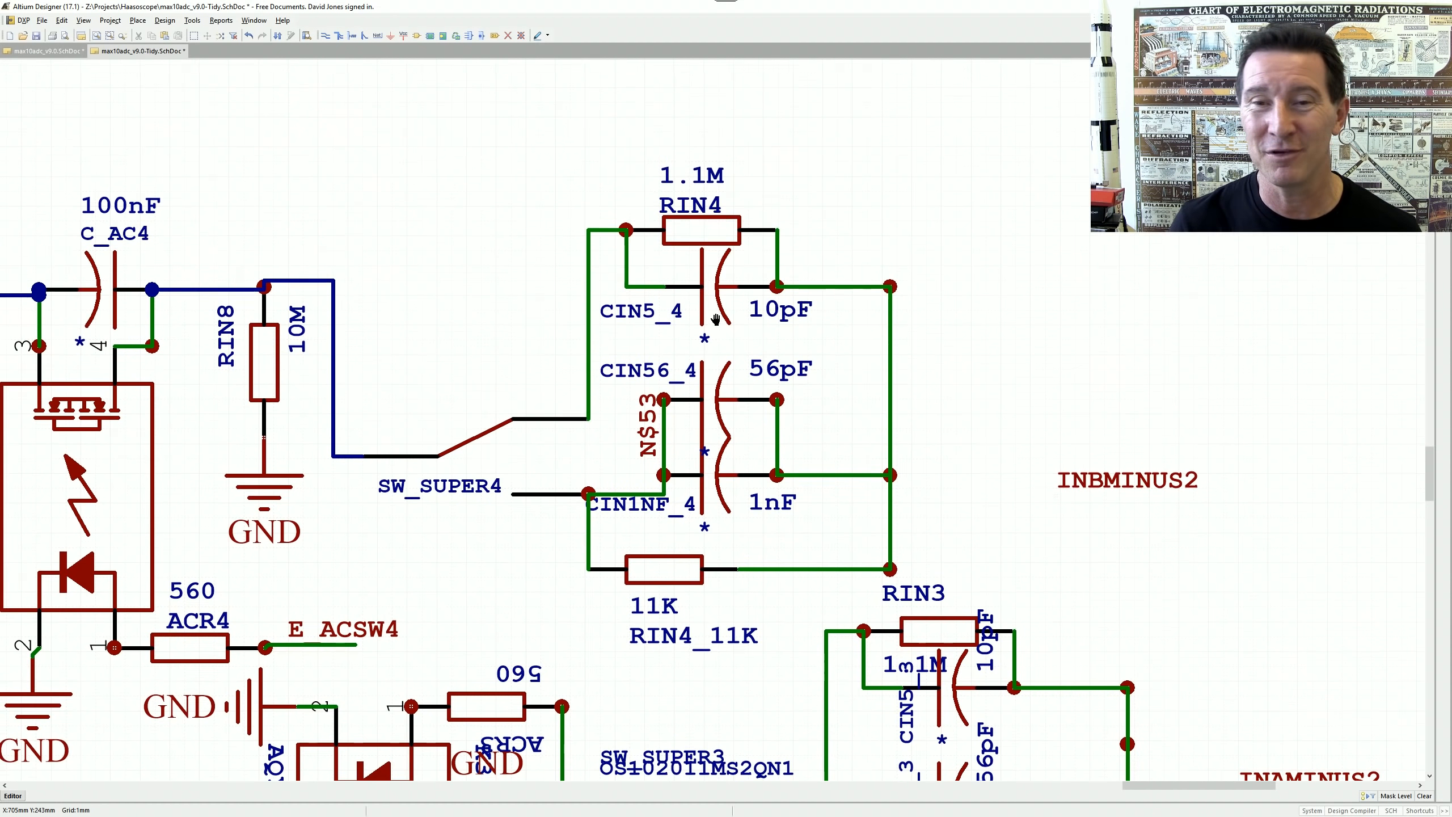
ctrl+scroll(658, 452, down, 1)
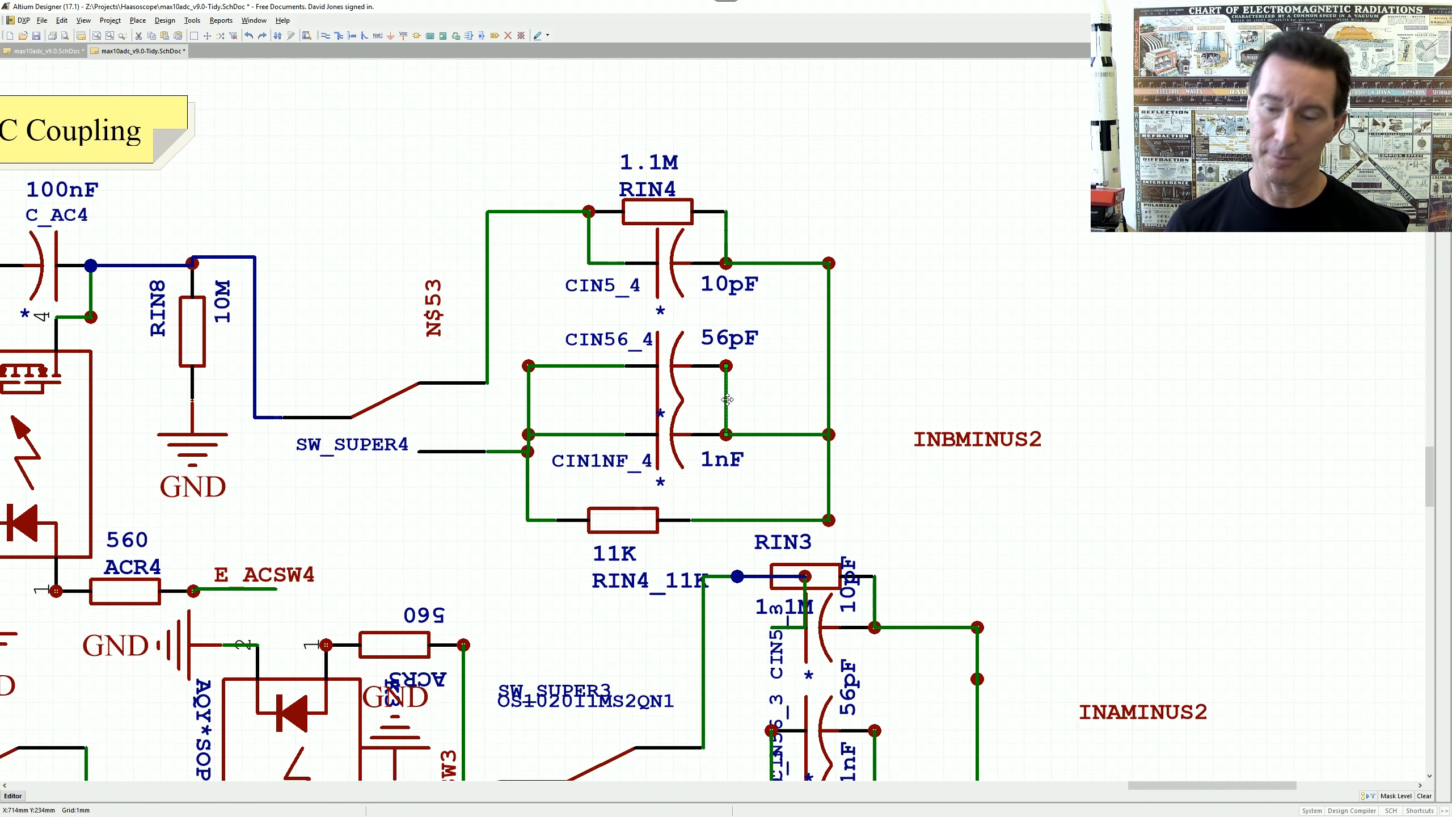
key(Delete)
click(726, 229)
key(Delete)
- Wire RIN4's output and the 56pF capacitor's output directly to the common vertical output wire
click(325, 35)
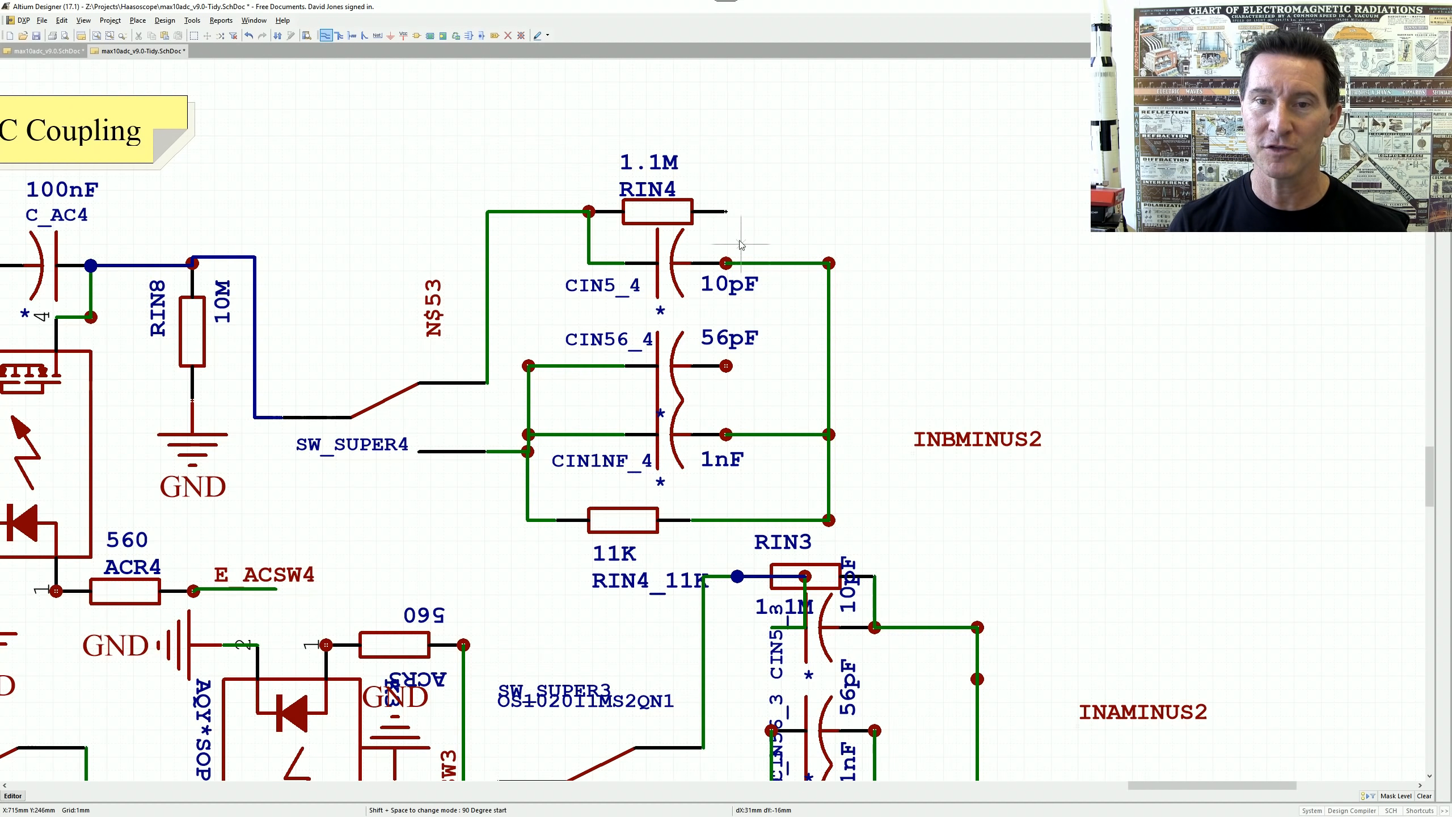
click(727, 212)
click(829, 263)
click(726, 366)
click(829, 366)
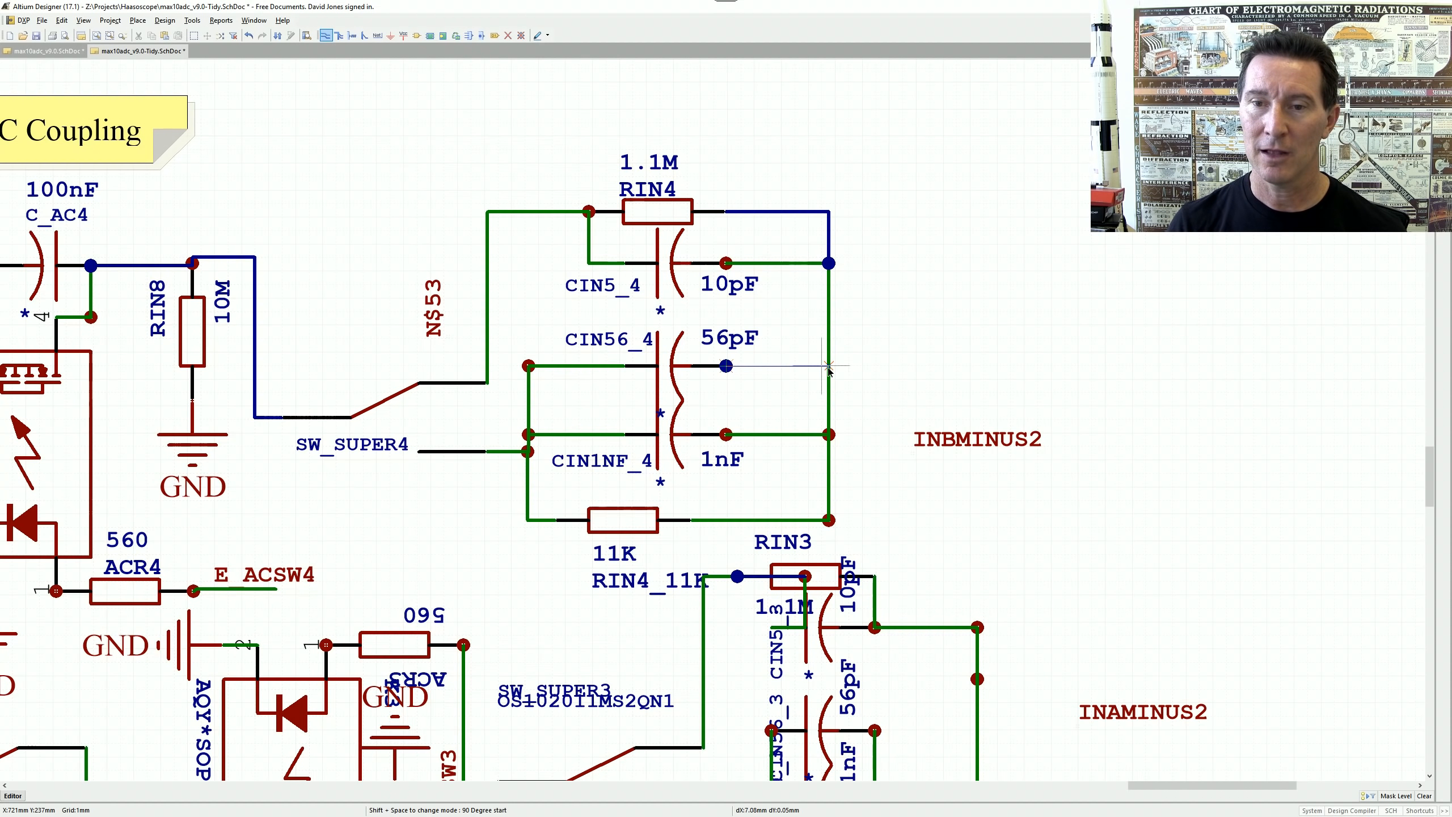
key(Escape)
key(Escape)
- Delete the leftover junction dots at the outputs of the 56pF, 10pF and 1nF capacitors
ctrl+scroll(730, 371, down, 2)
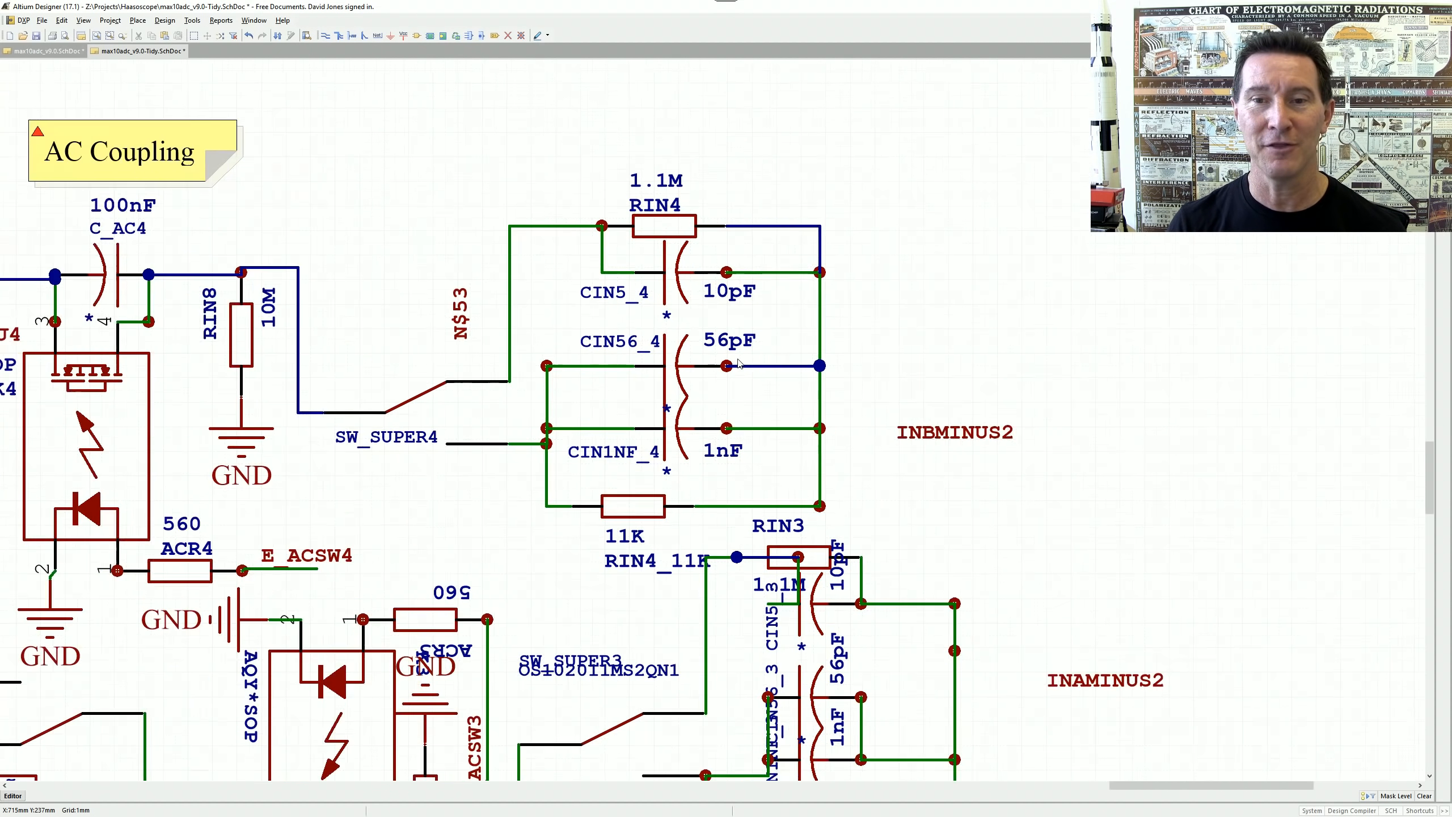
ctrl+scroll(732, 372, up, 3)
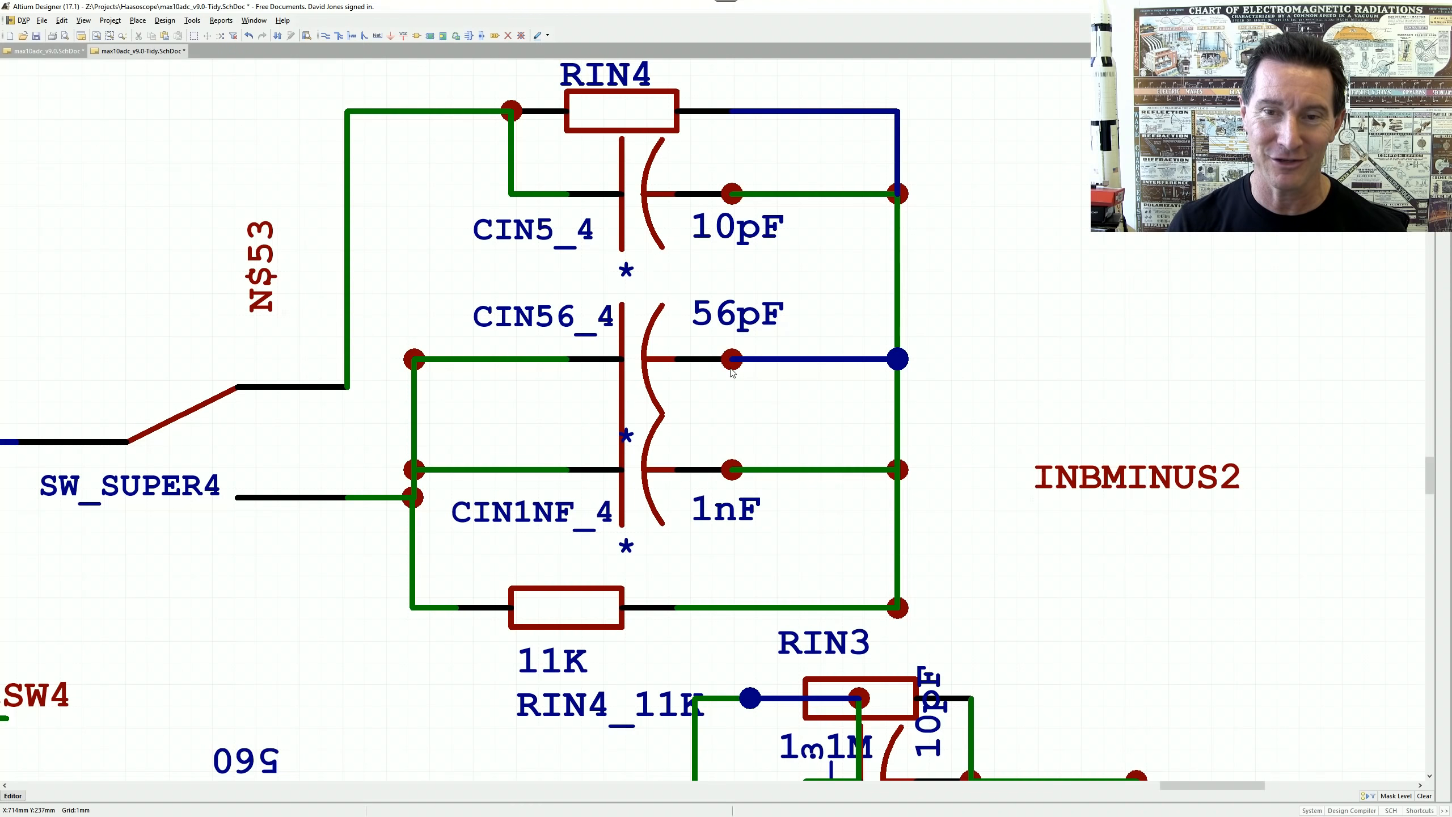
key(Delete)
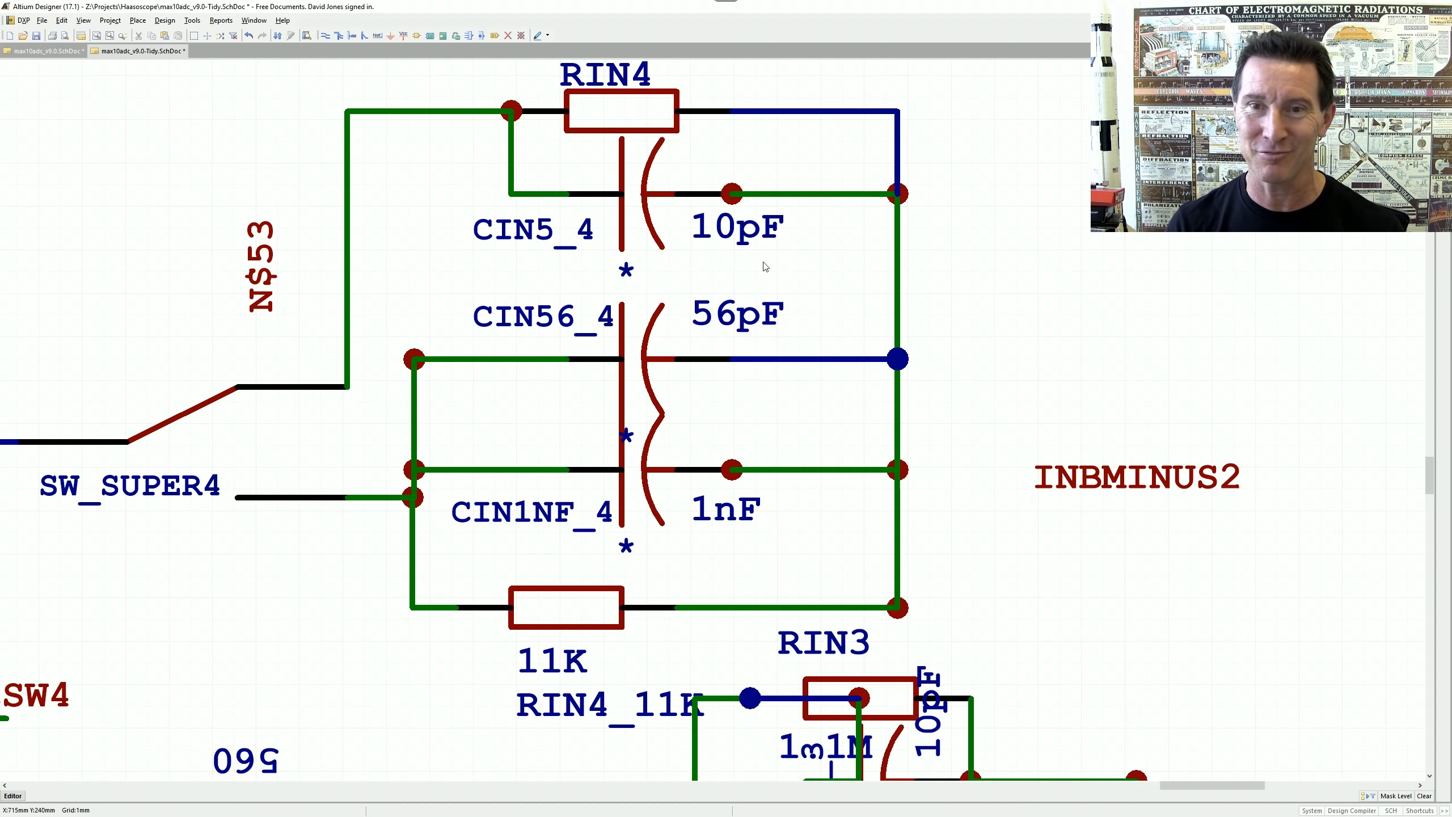
click(733, 200)
key(Delete)
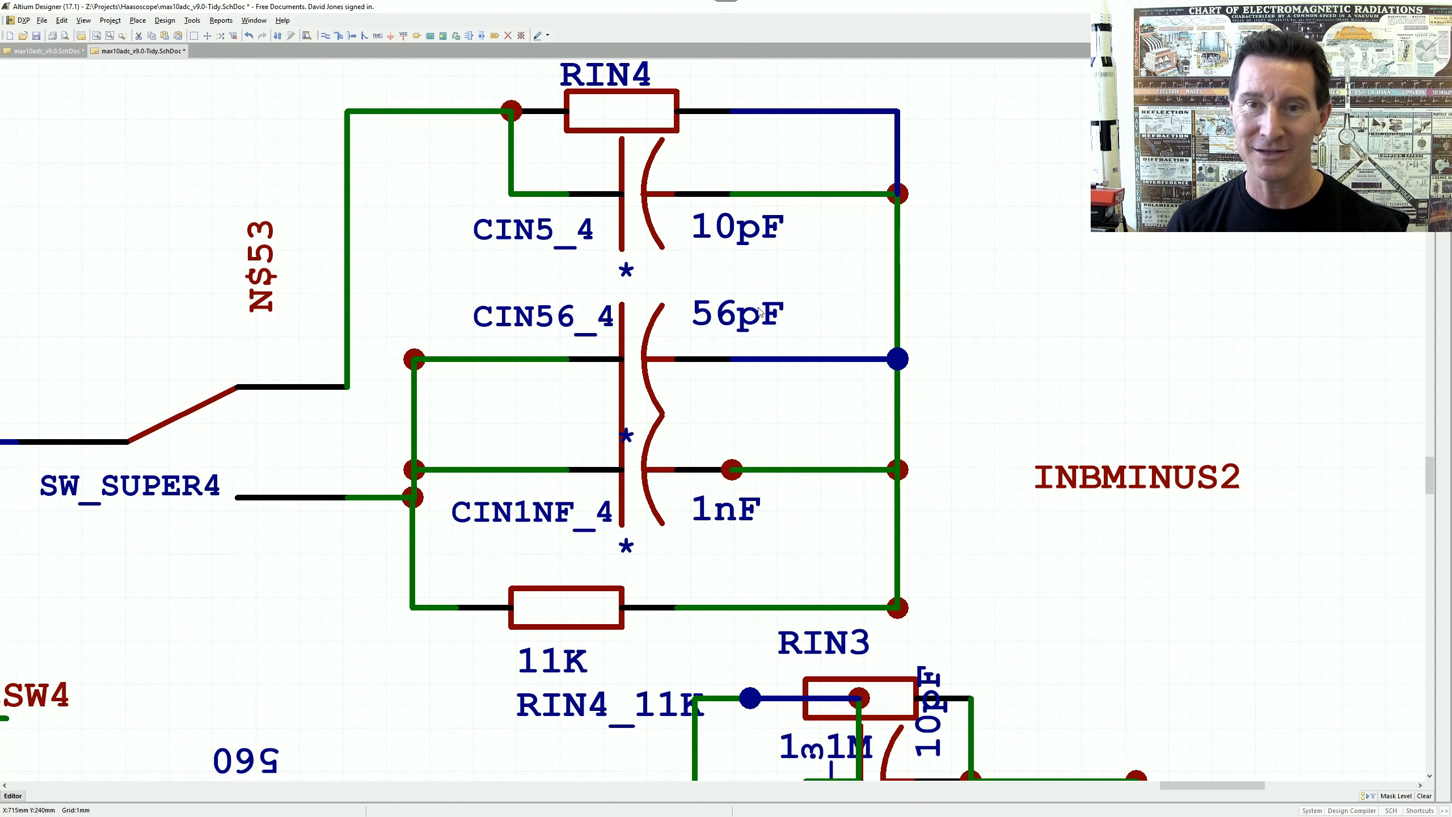
click(733, 482)
key(Delete)
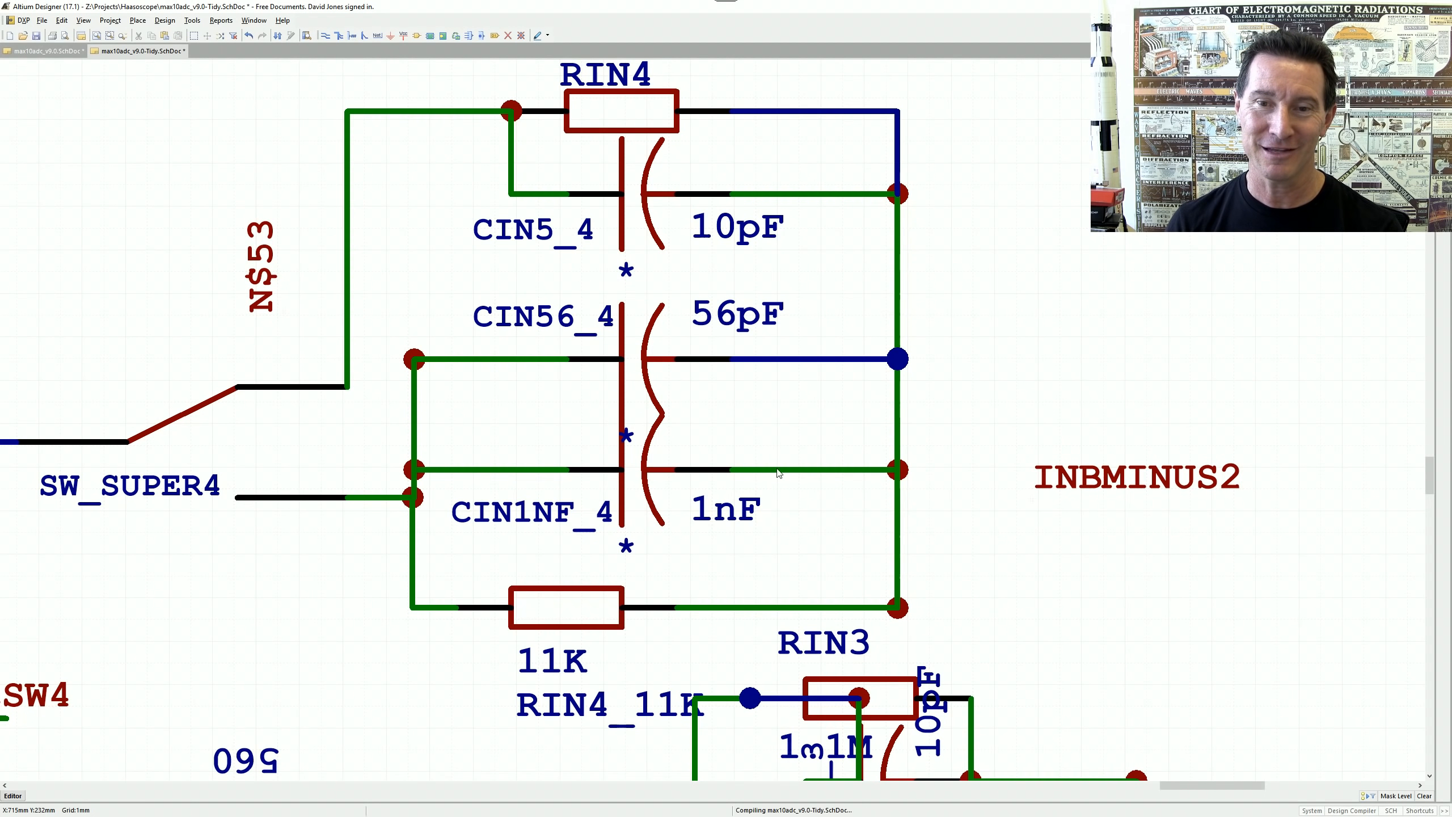
- Place a port at the end of the INBMINUS2 output wire
ctrl+scroll(422, 463, down, 2)
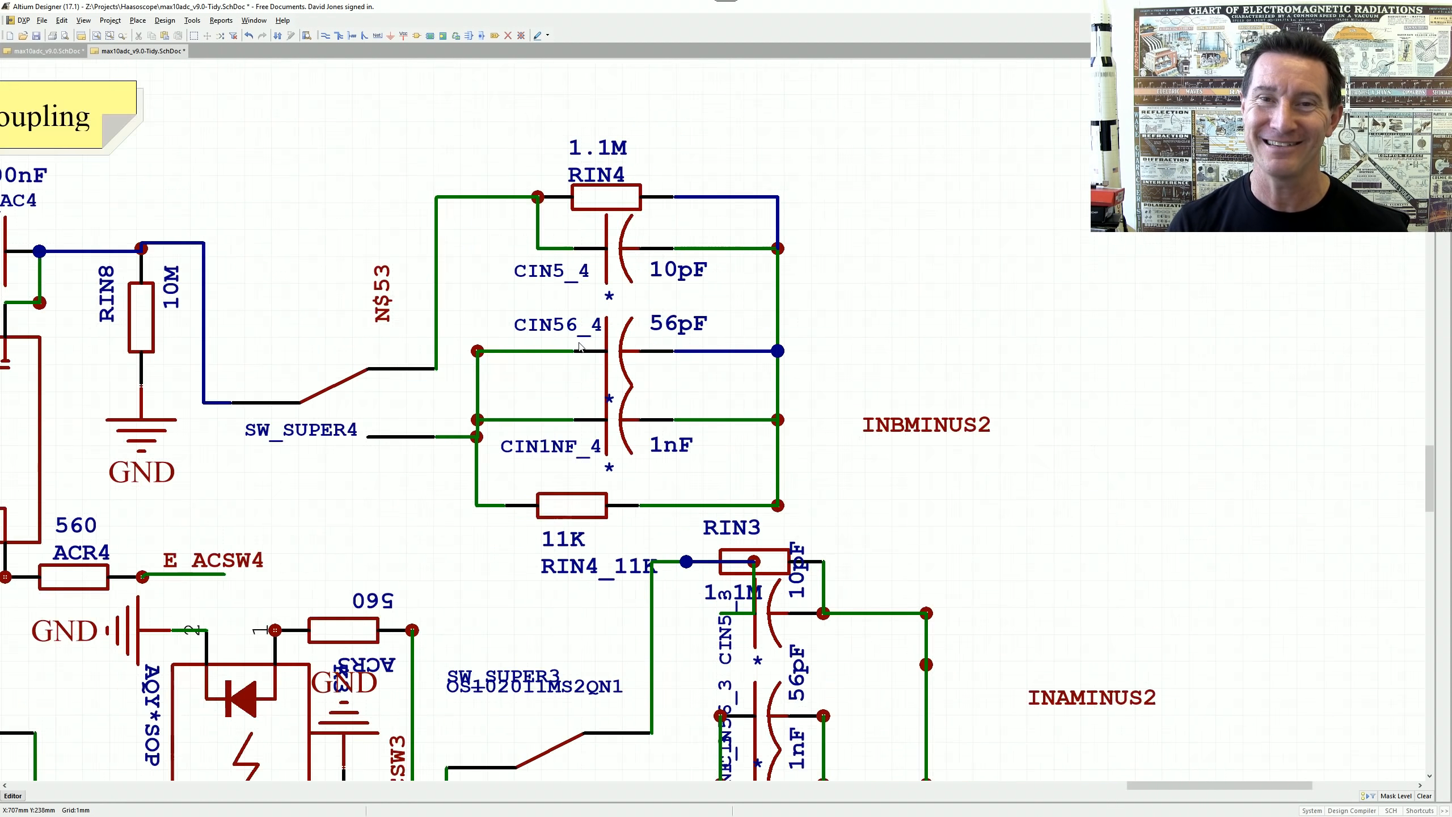
right_drag(749, 327, 927, 303)
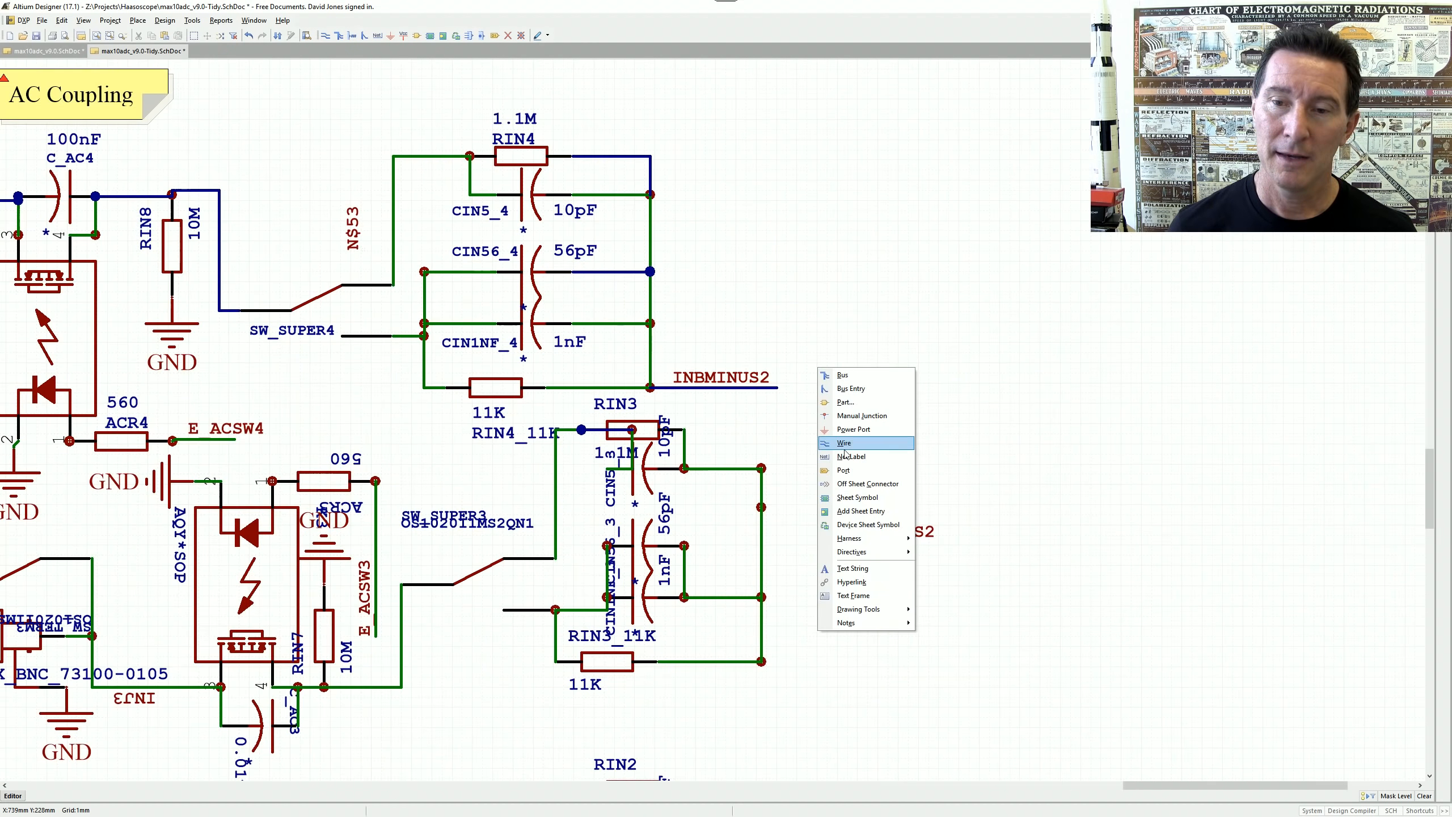
click(847, 471)
click(780, 393)
click(890, 392)
right_click(836, 300)
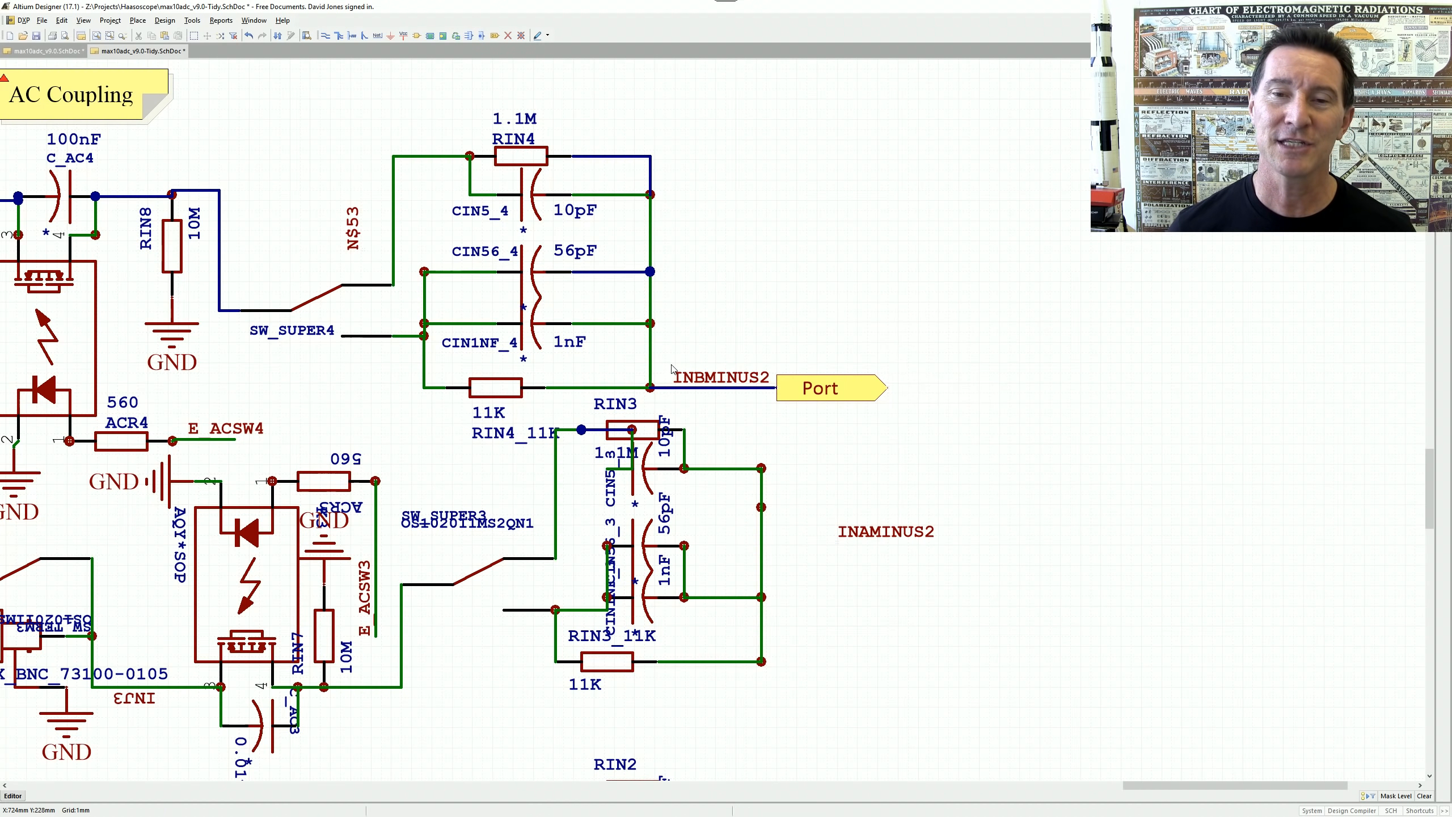
- Examine the INBMINUS2 net label and the MAX19506 ADC input wiring in relation to the J4 input channel
ctrl+scroll(672, 369, down, 5)
ctrl+scroll(741, 374, up, 3)
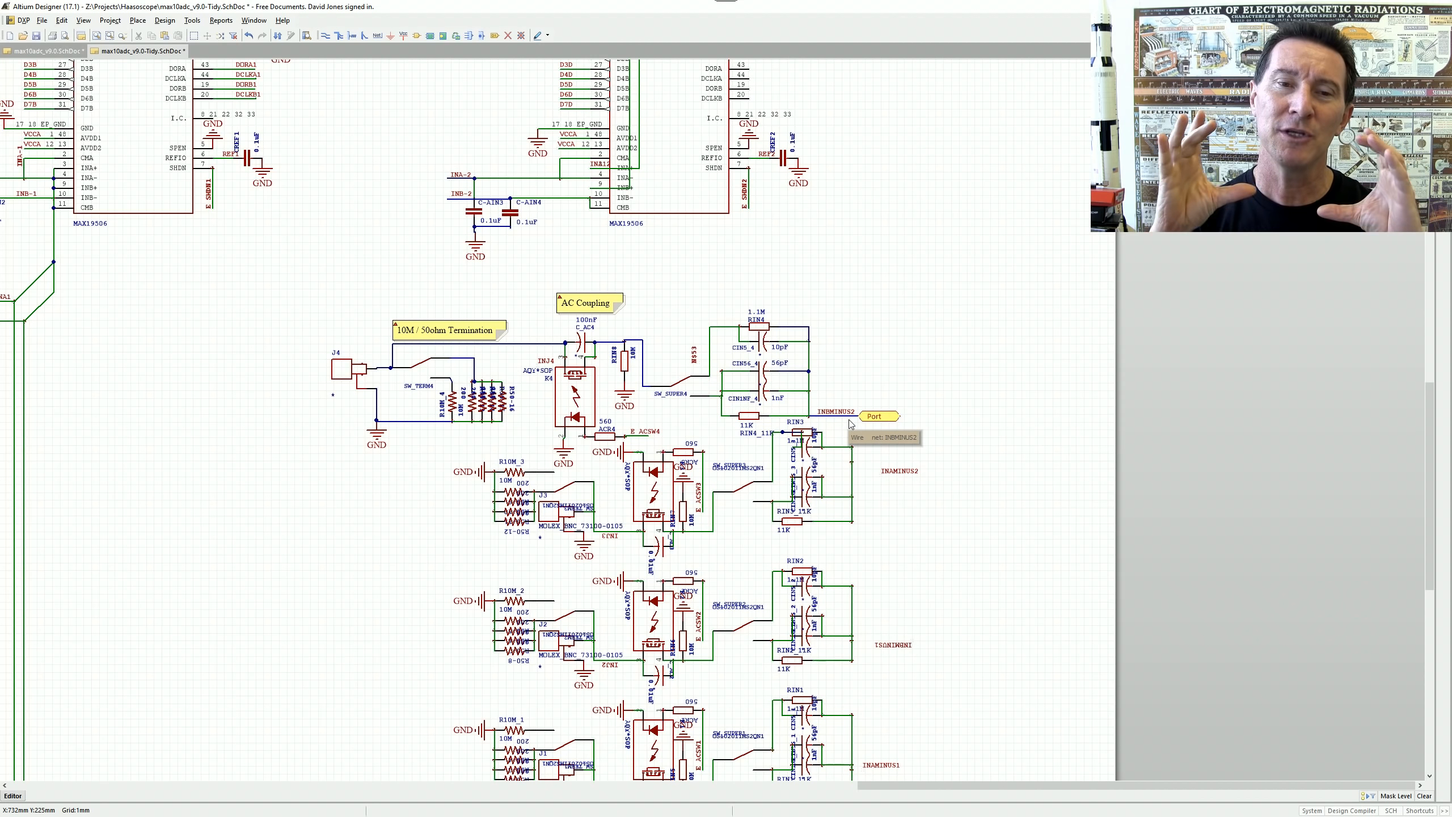
ctrl+scroll(844, 417, up, 5)
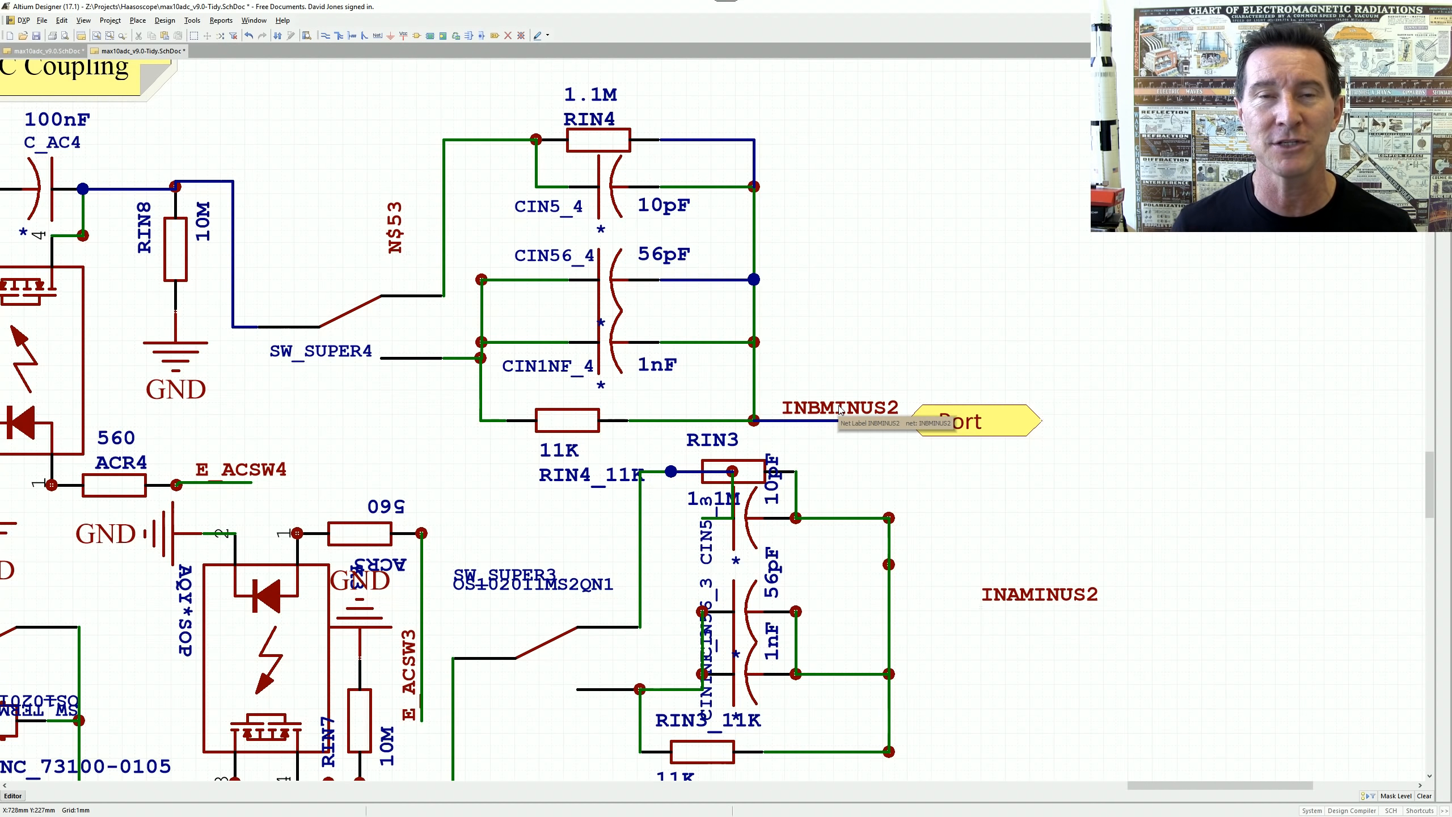
click(839, 409)
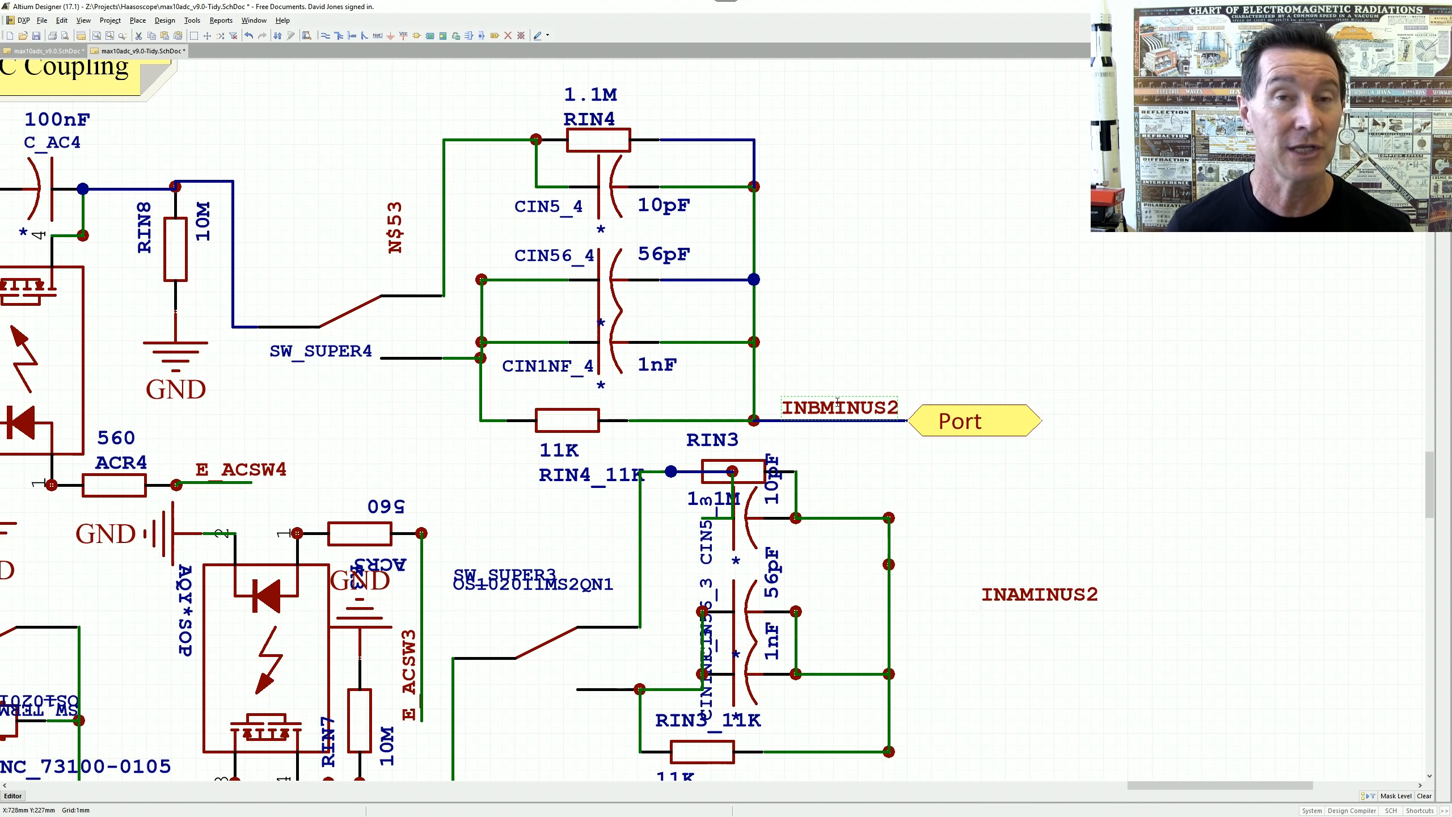
ctrl+scroll(845, 402, down, 5)
ctrl+scroll(505, 213, down, 4)
ctrl+scroll(803, 273, up, 3)
ctrl+scroll(630, 283, up, 1)
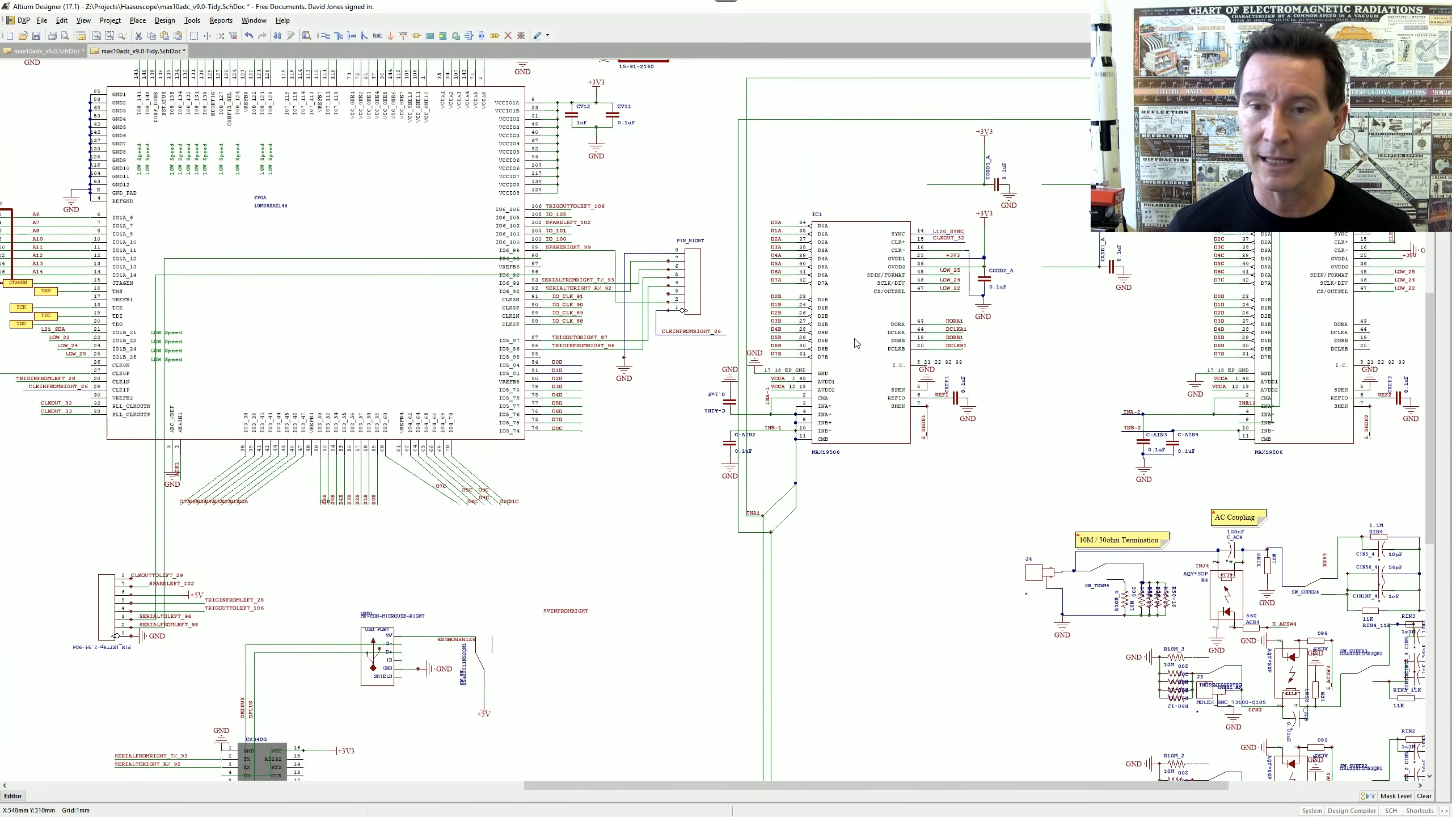
ctrl+scroll(592, 296, up, 2)
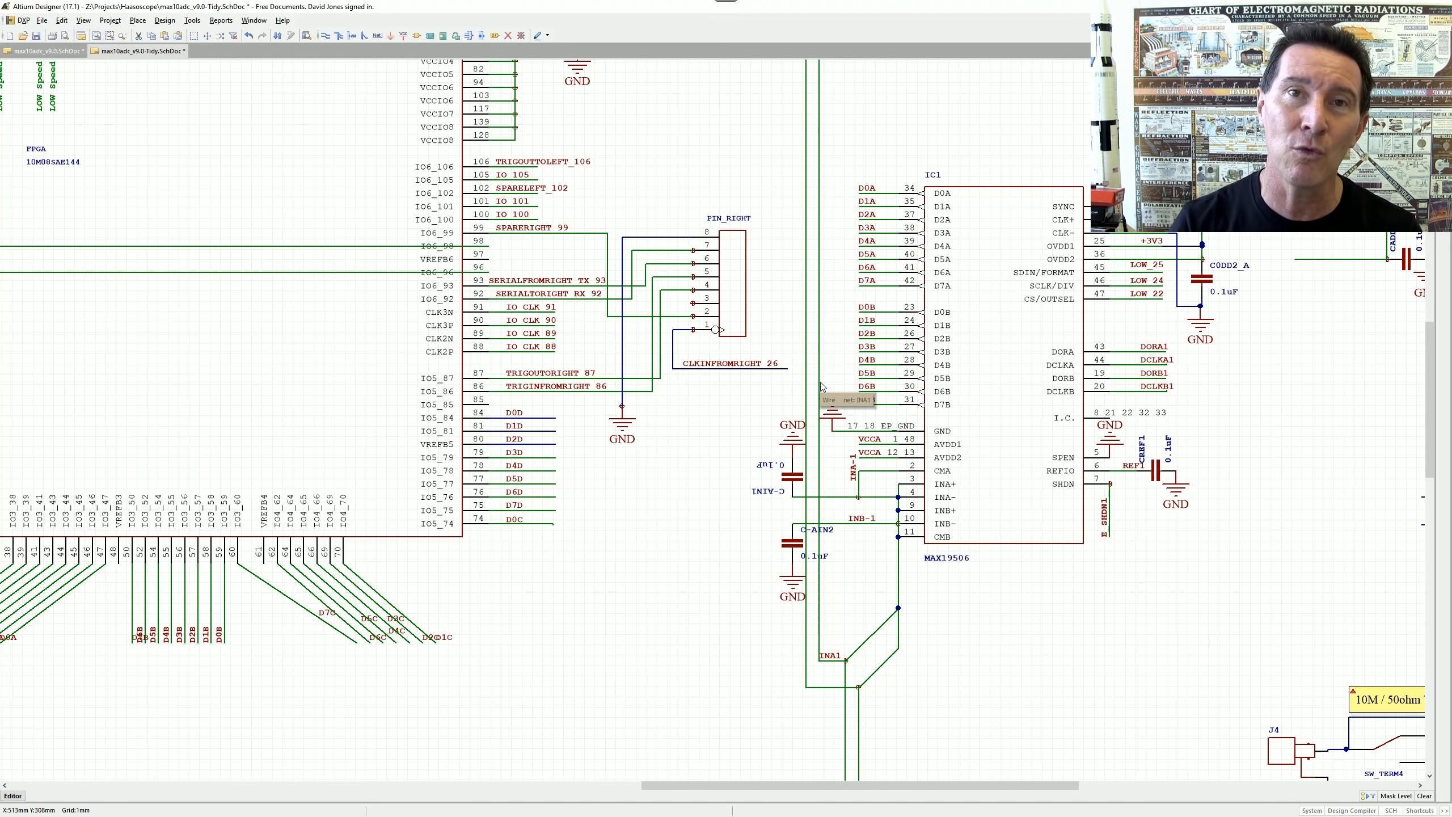
scroll(1225, 551, down, 3)
scroll(1225, 551, right, 10)
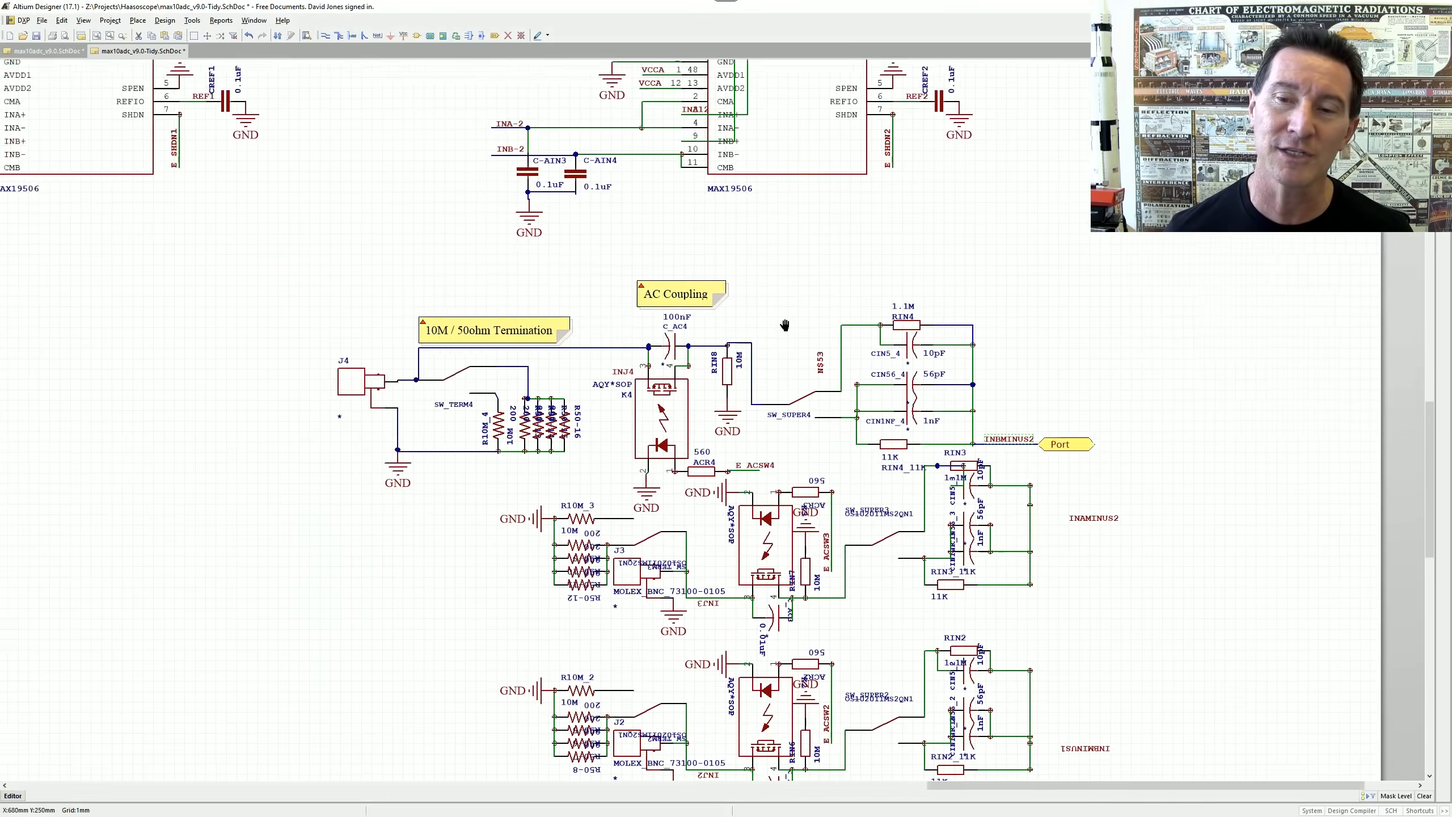
- Remove the port from the end of the INBMINUS2 wire
ctrl+scroll(1007, 398, up, 1)
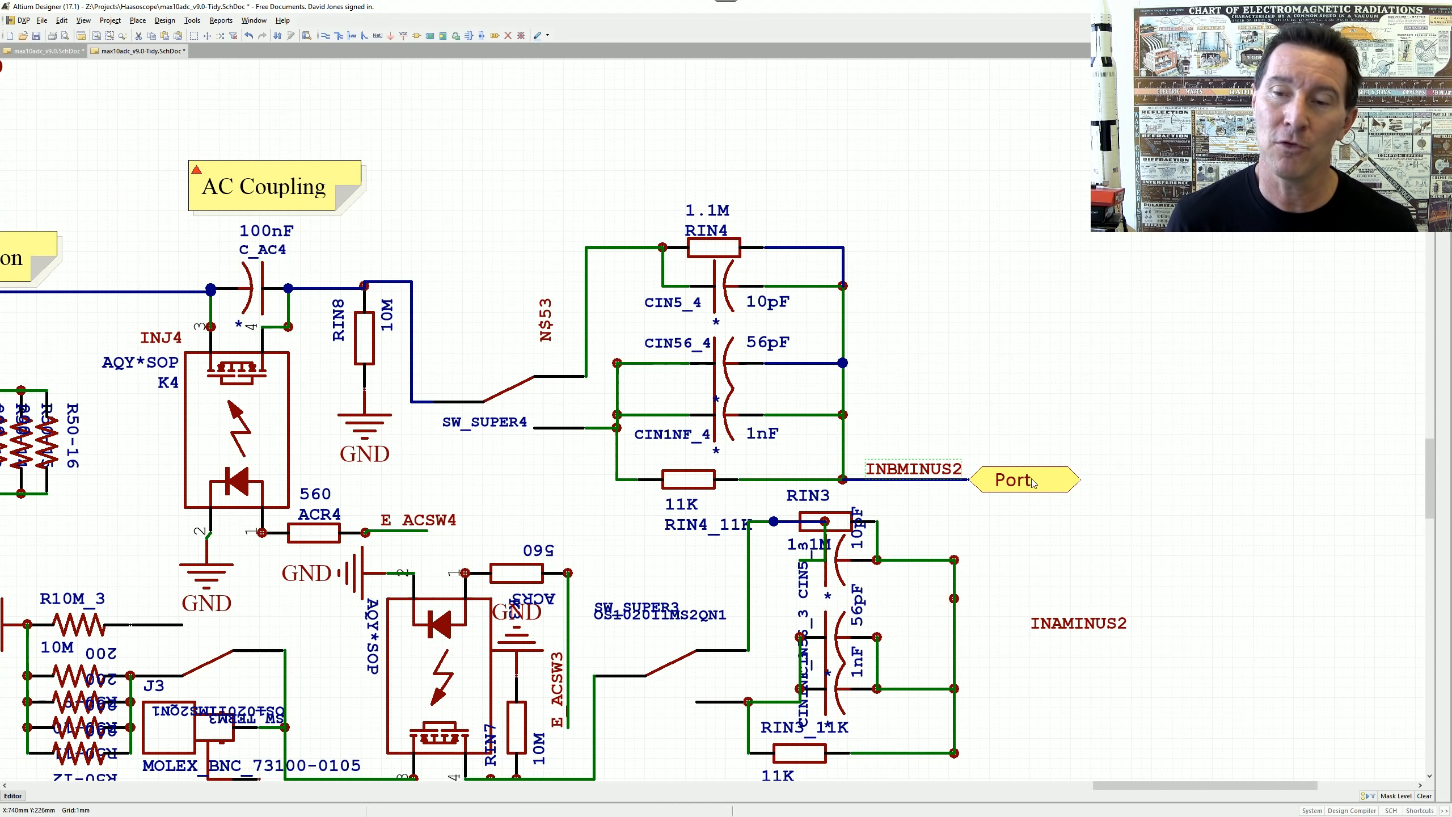
key(Escape)
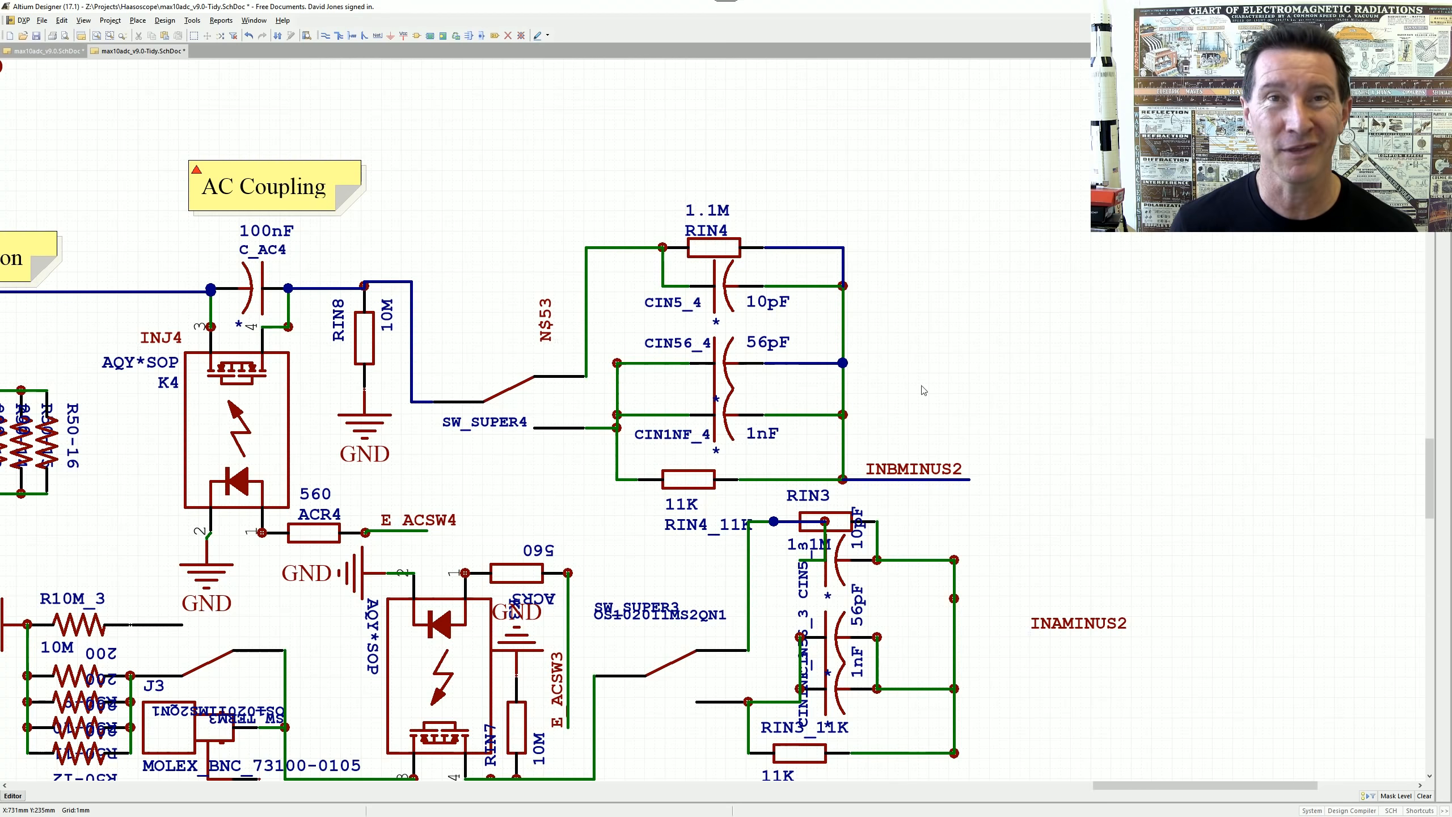
- Add a note reading "Input Filter" above RIN4, in the same style as the AC Coupling note
key(Page_Down)
ctrl+scroll(588, 324, up, 1)
click(489, 291)
click(211, 362)
click(480, 305)
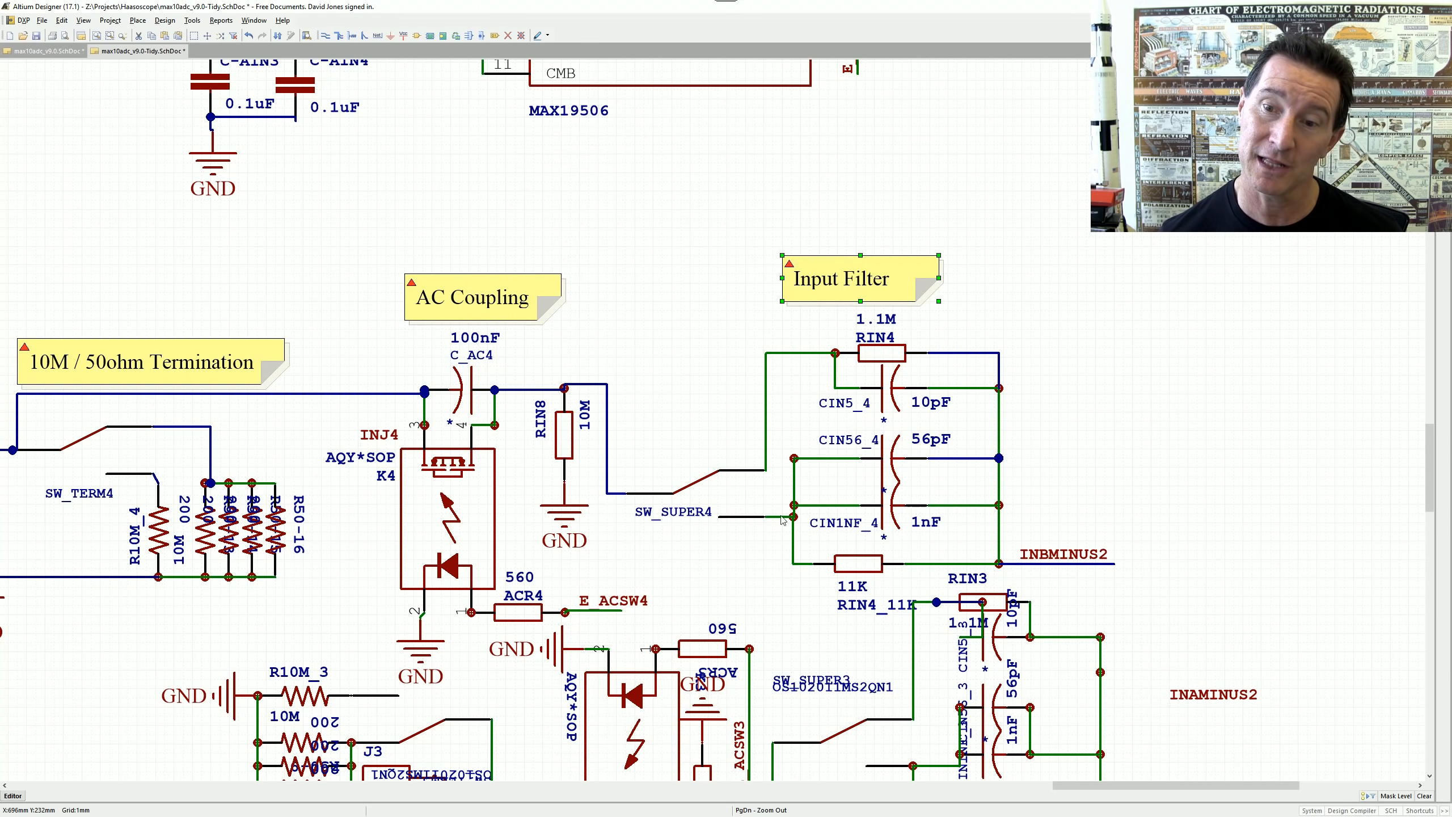
- Try enlarging the Input Filter note over the network, then shrink it back to a single-line box
ctrl+scroll(1010, 505, up, 3)
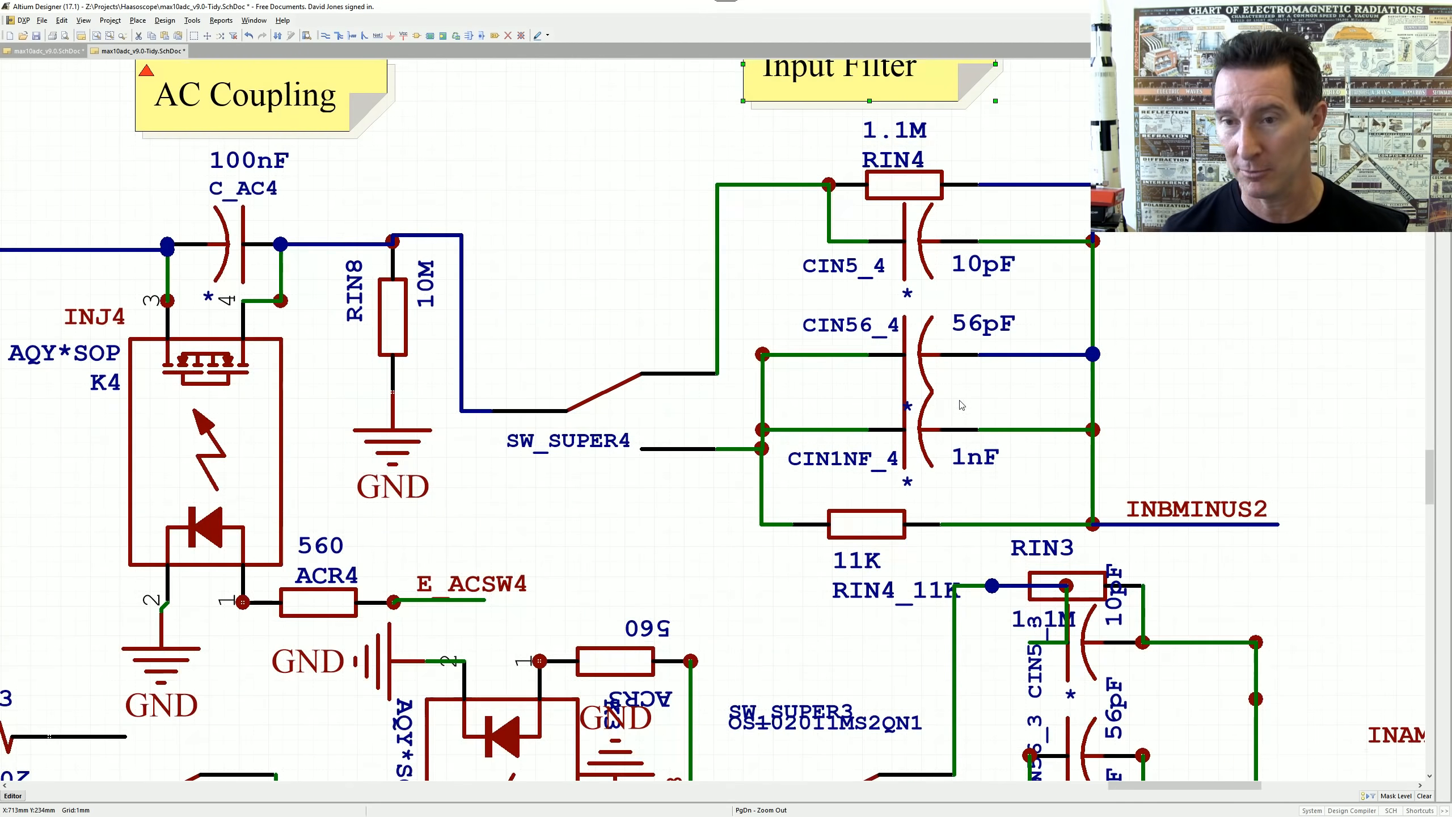
ctrl+scroll(962, 405, down, 2)
ctrl+scroll(995, 239, up, 2)
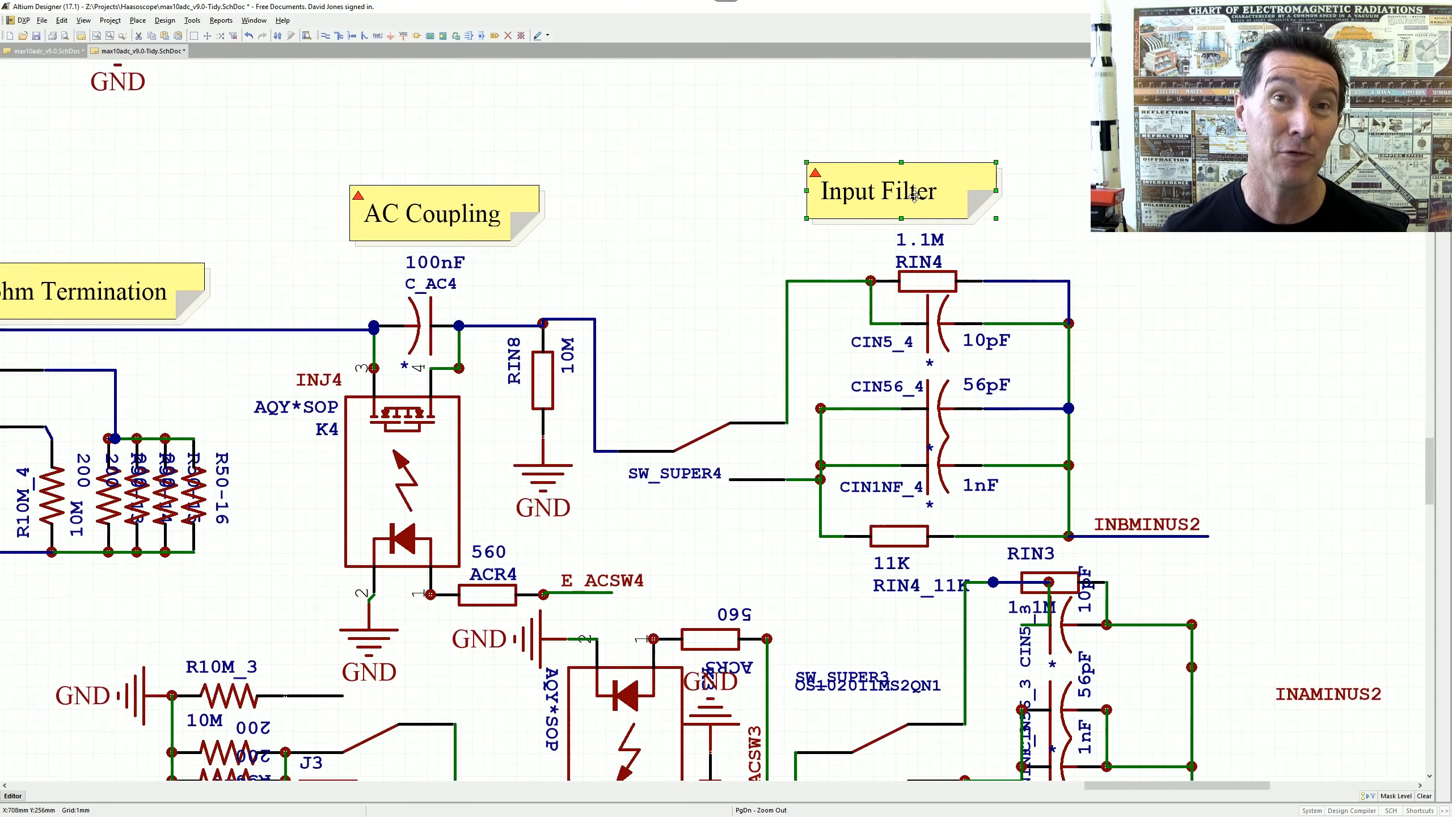
ctrl+scroll(995, 239, down, 3)
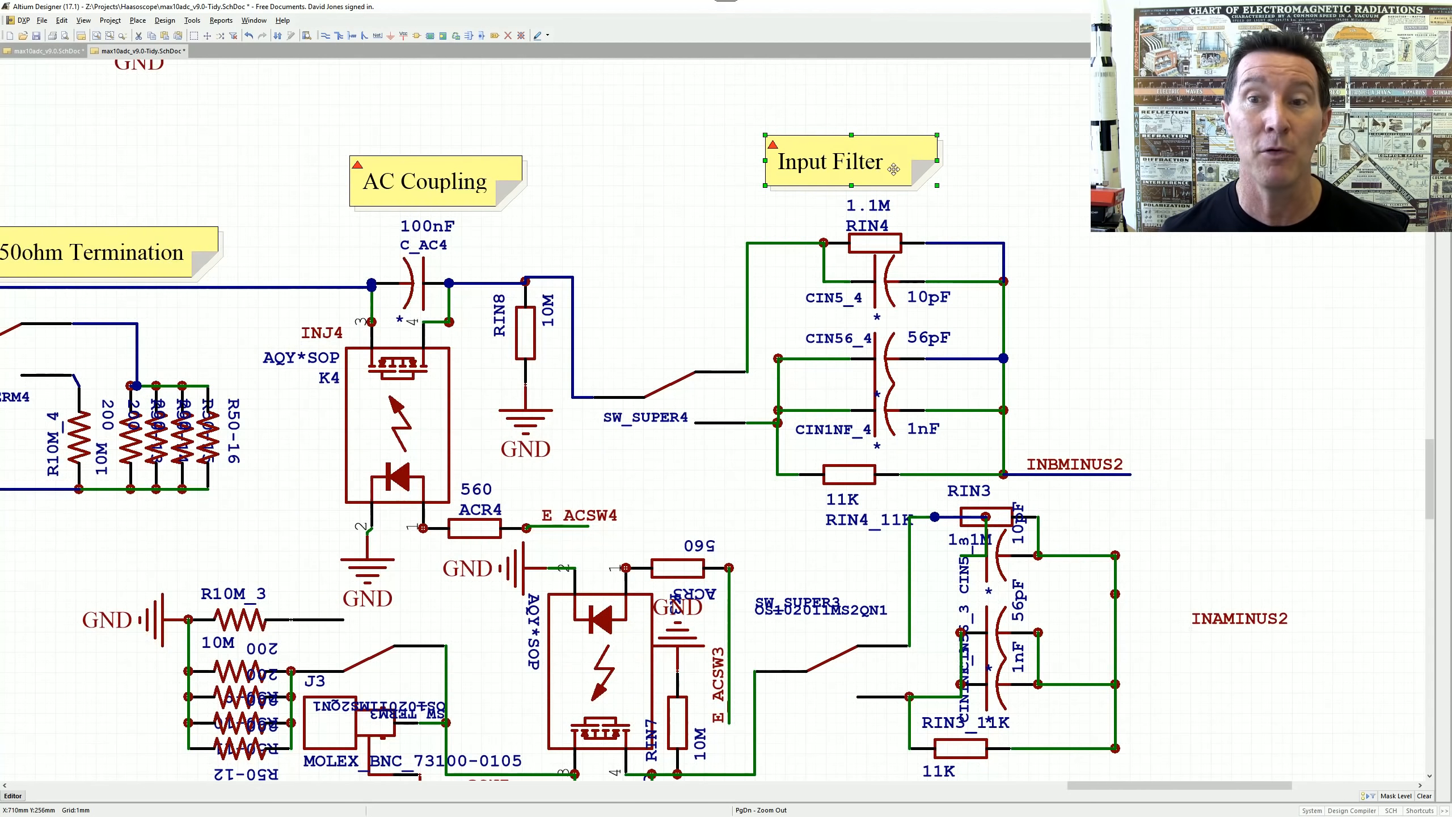
drag(975, 206, 1229, 329)
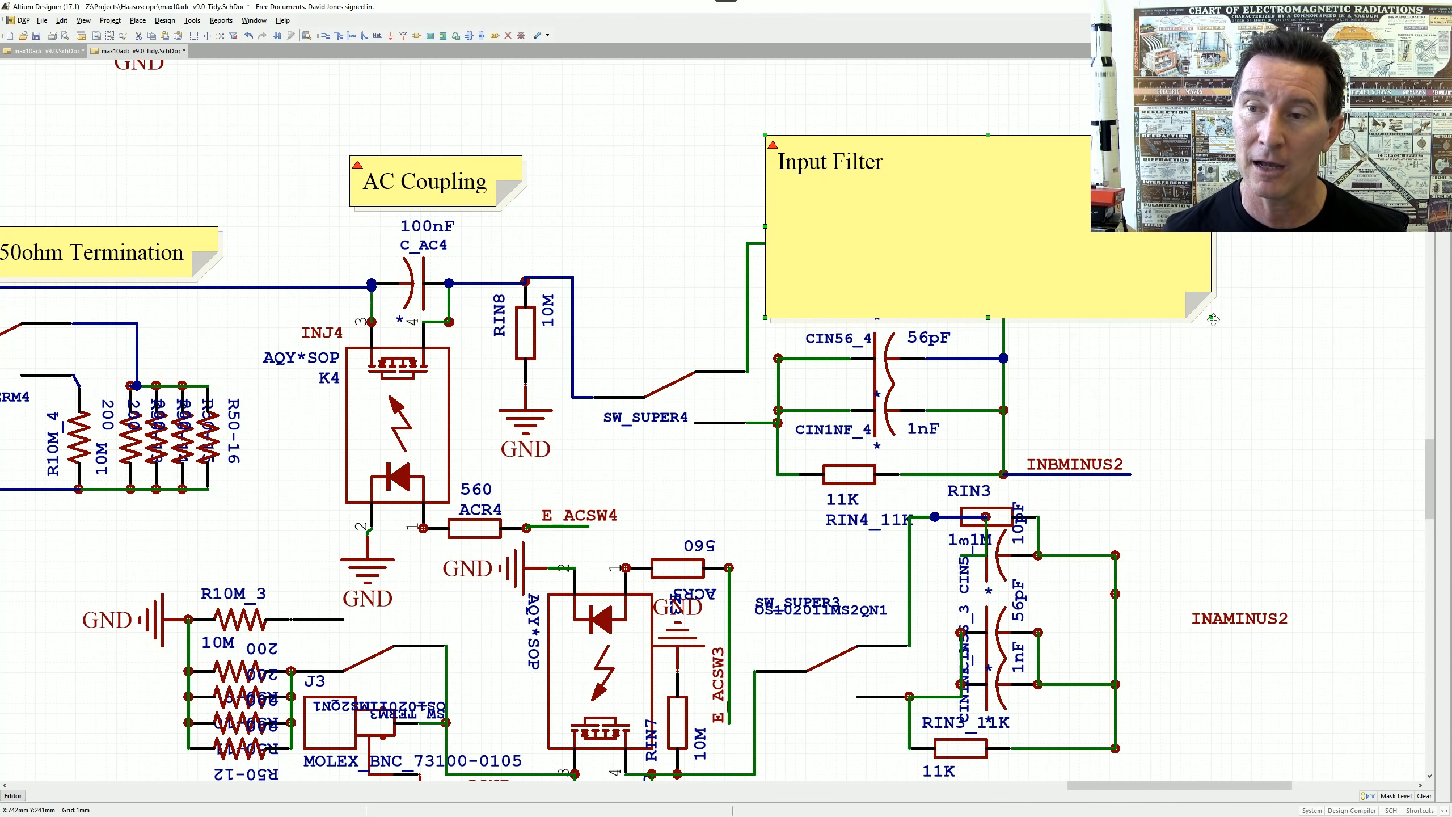
drag(1211, 318, 959, 186)
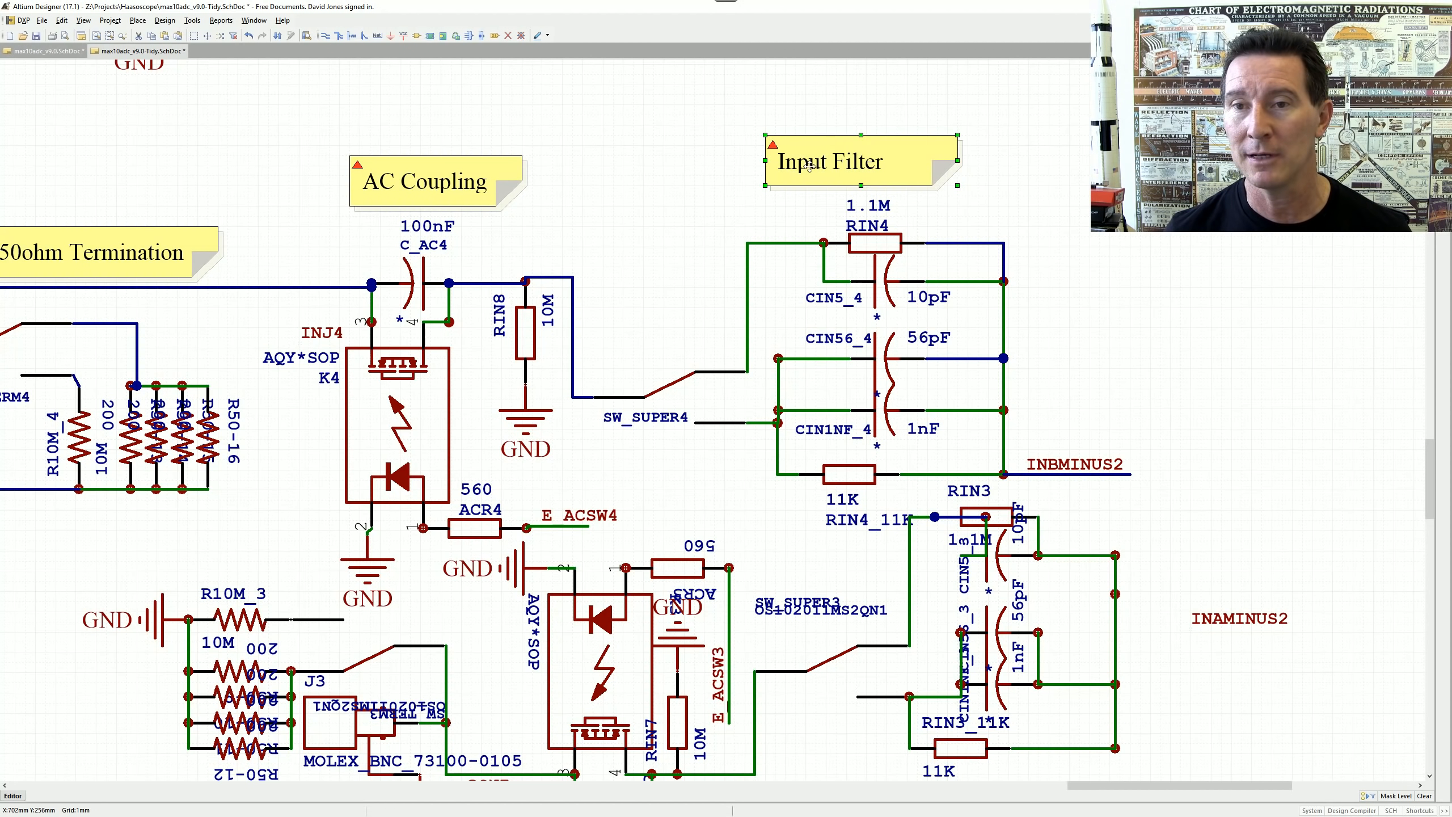
drag(953, 161, 934, 161)
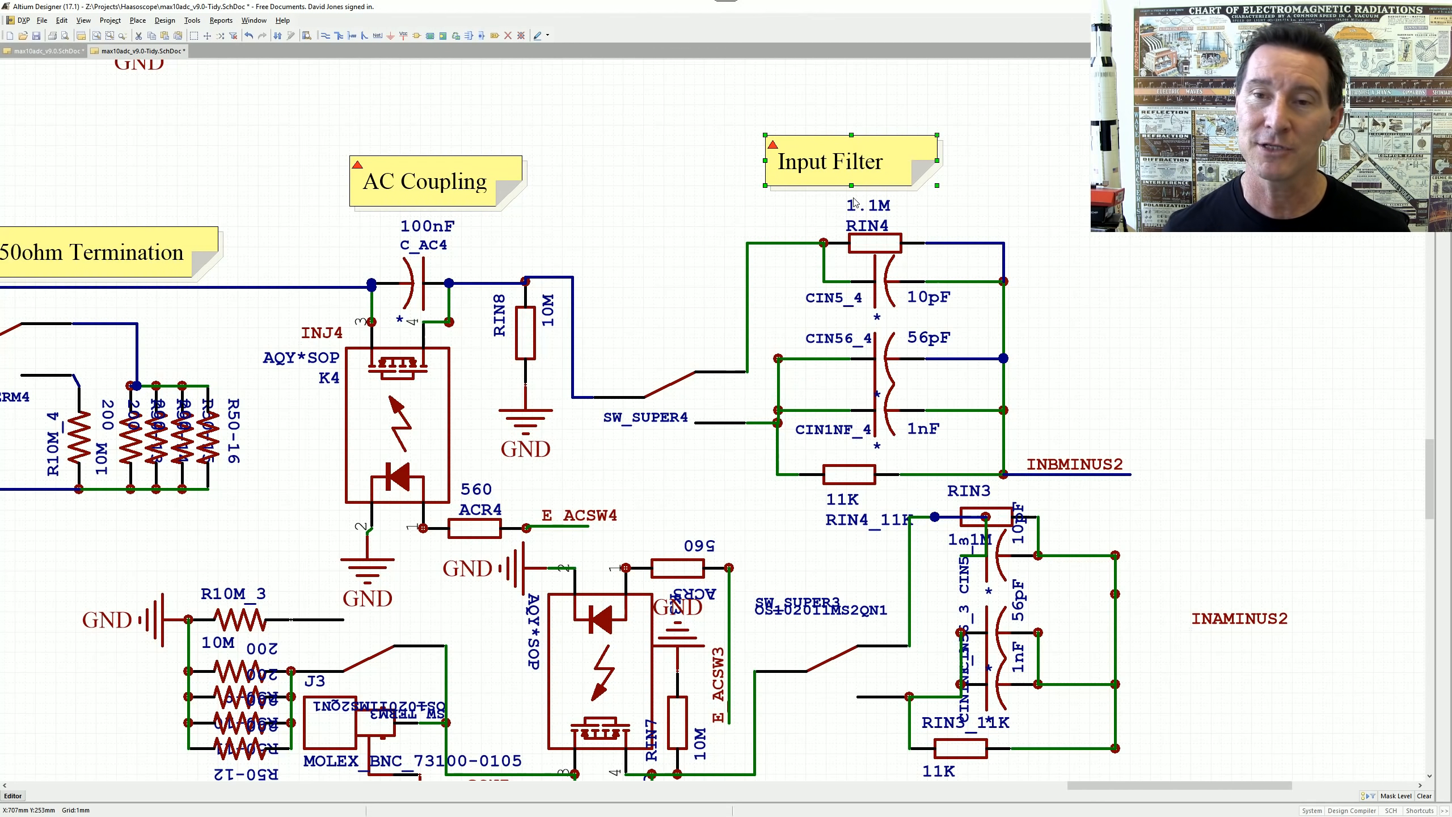
- Move the Input Filter note away to the empty area below INAMINUS2 and back above RIN4
drag(821, 181, 1219, 665)
right_drag(750, 242, 840, 476)
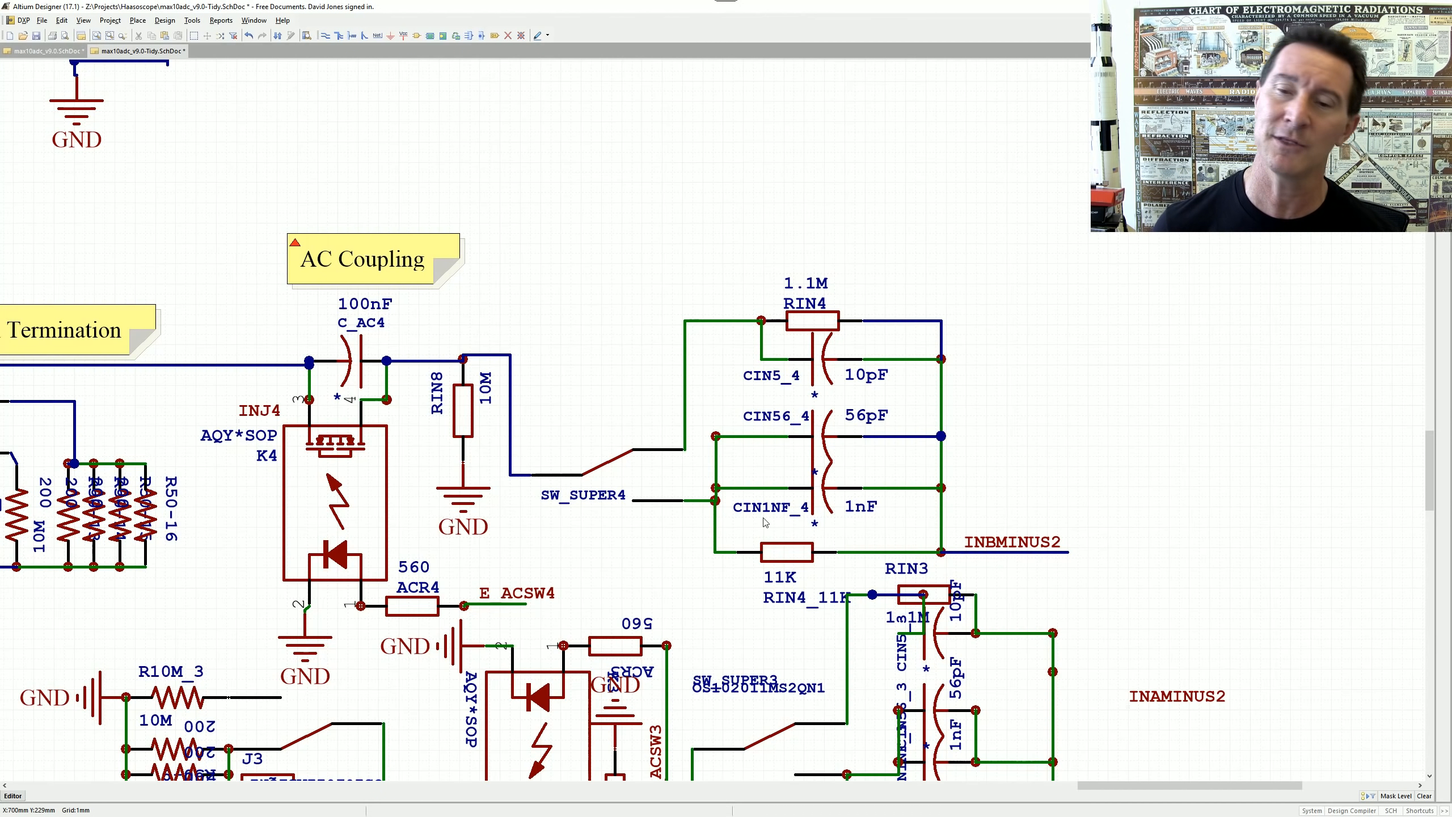
right_drag(1308, 588, 1234, 507)
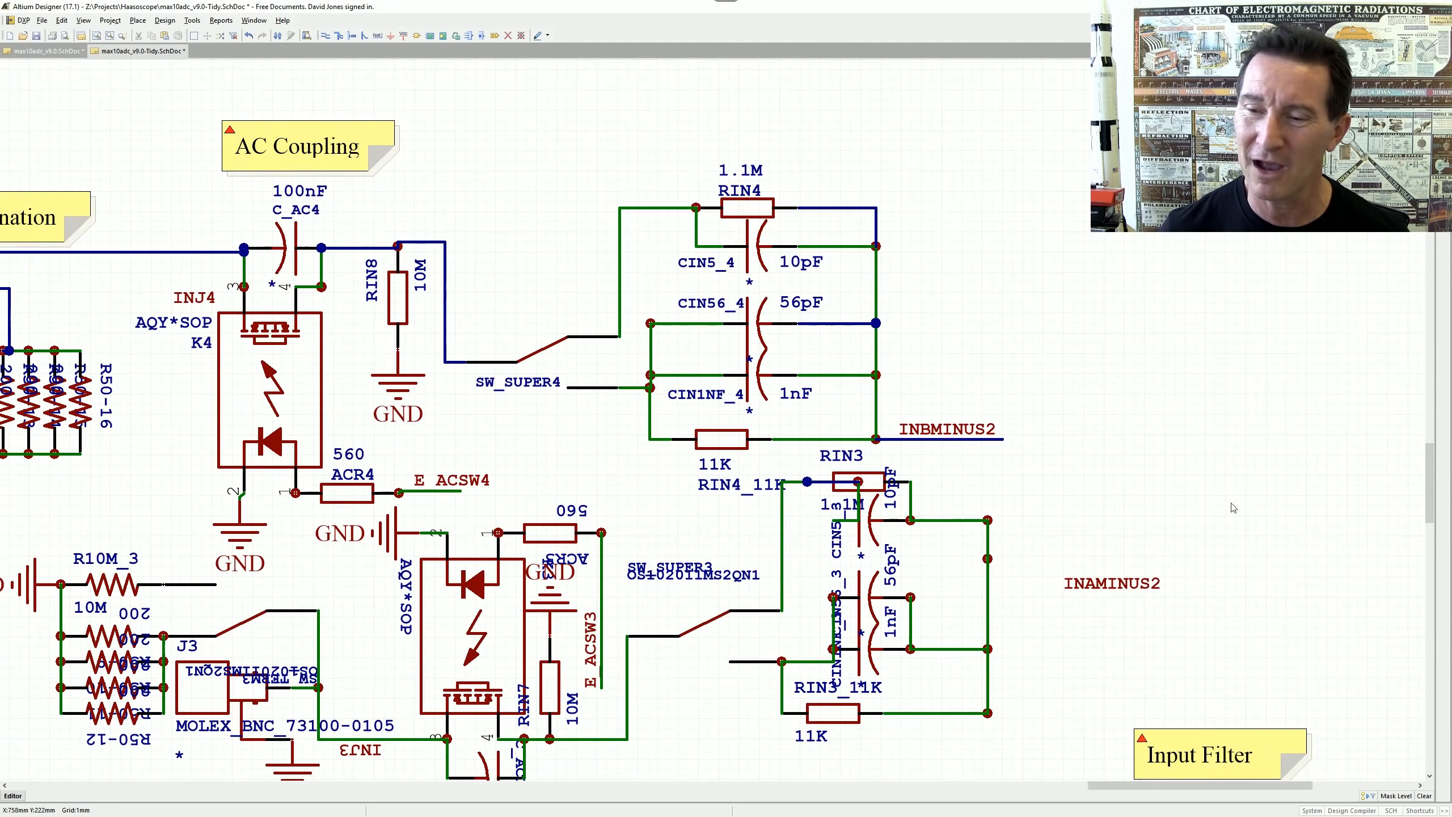
drag(1217, 744, 718, 138)
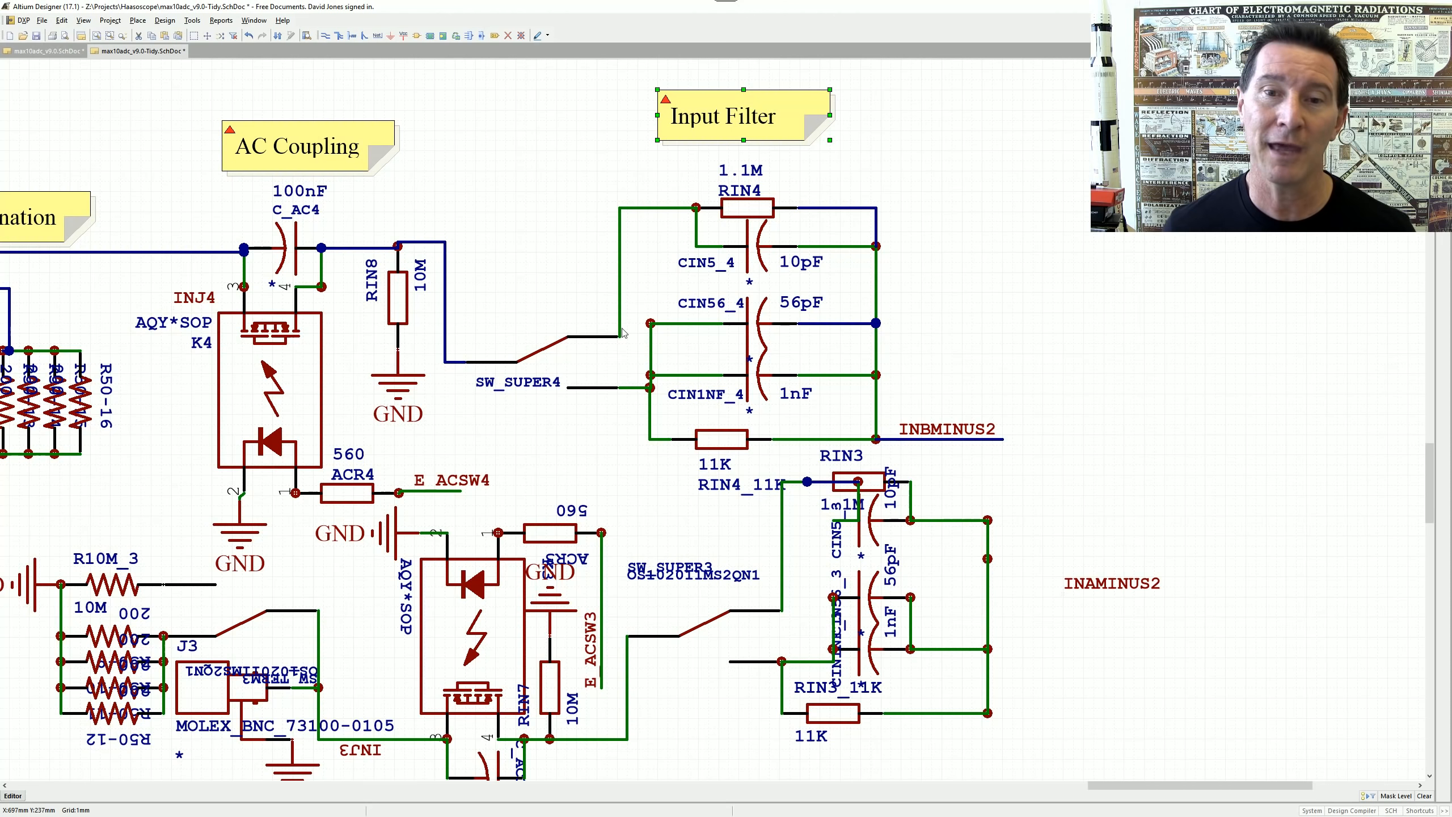
- Try the Input Filter note directly over the wiring between SW_SUPER4 and the capacitors
ctrl+scroll(600, 341, up, 2)
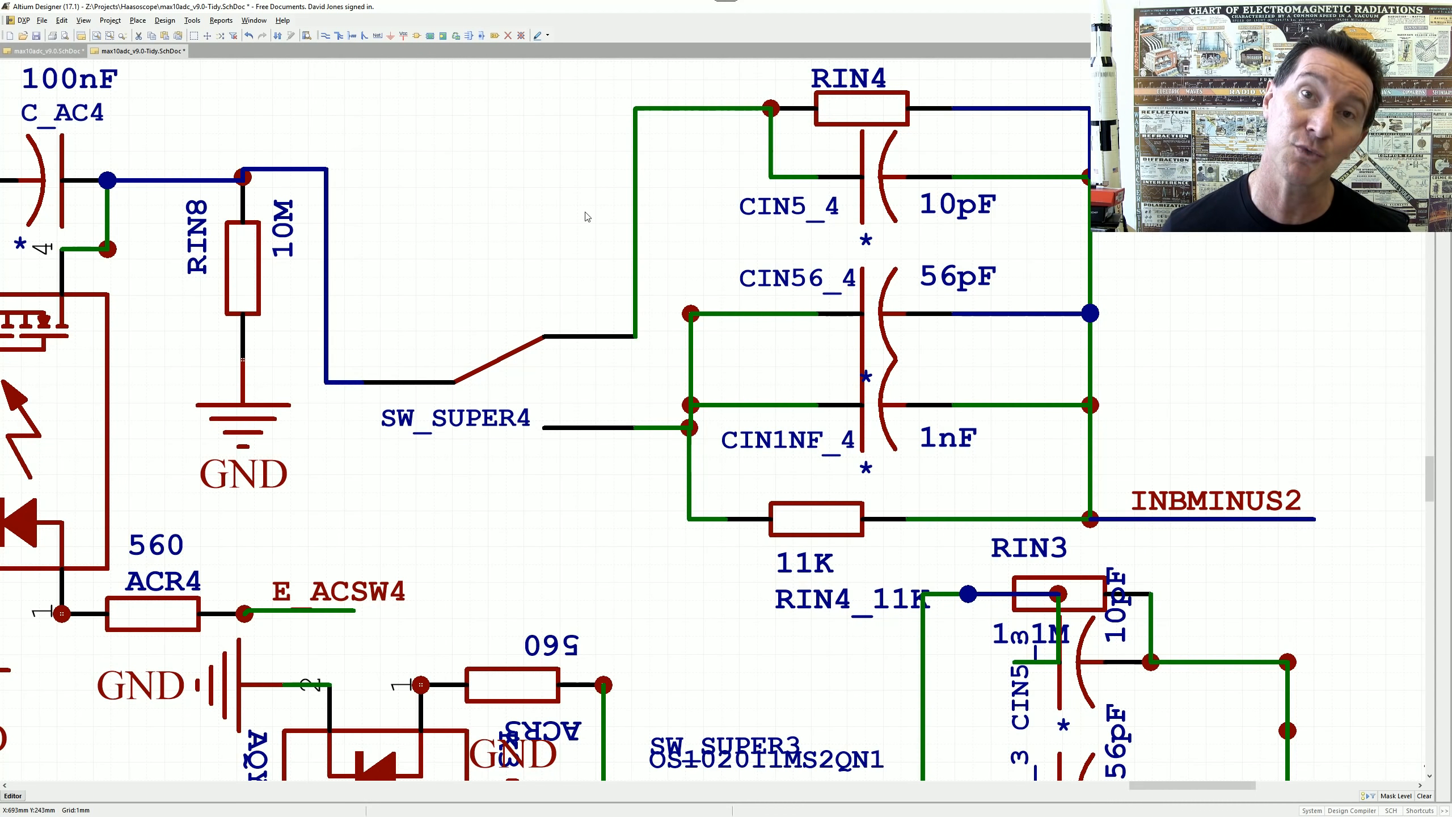
ctrl+scroll(716, 253, down, 3)
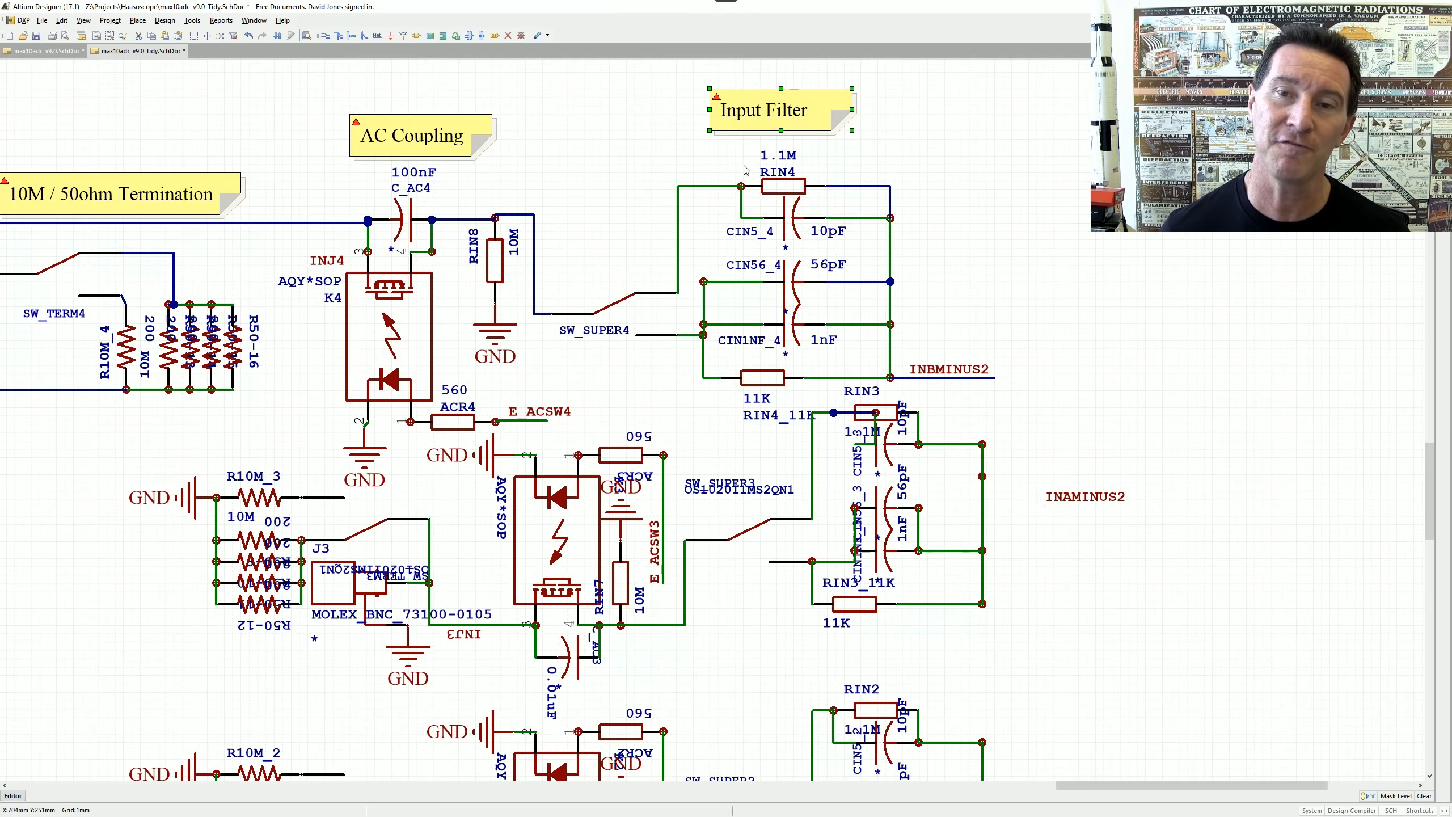
drag(765, 117, 642, 282)
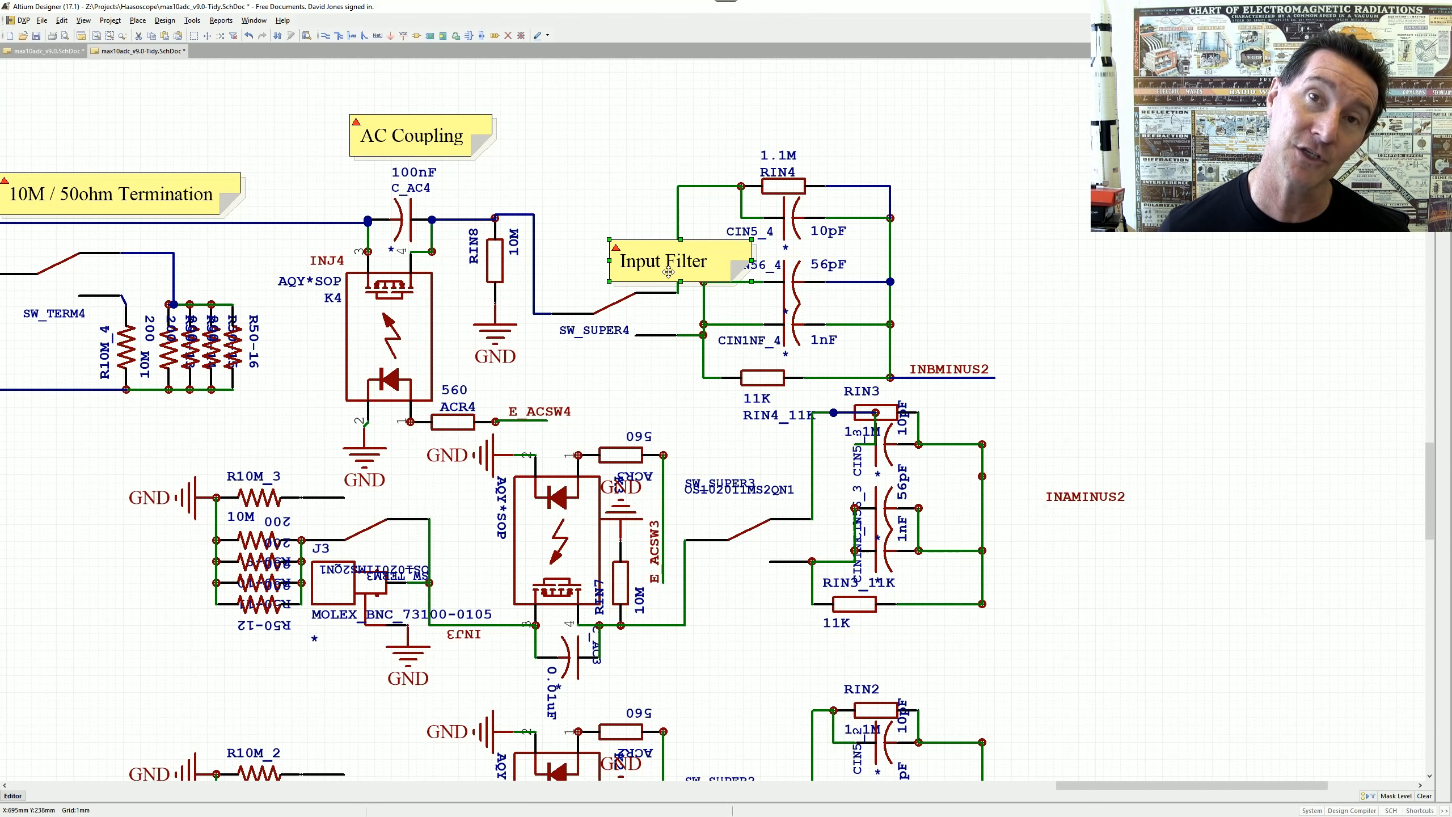
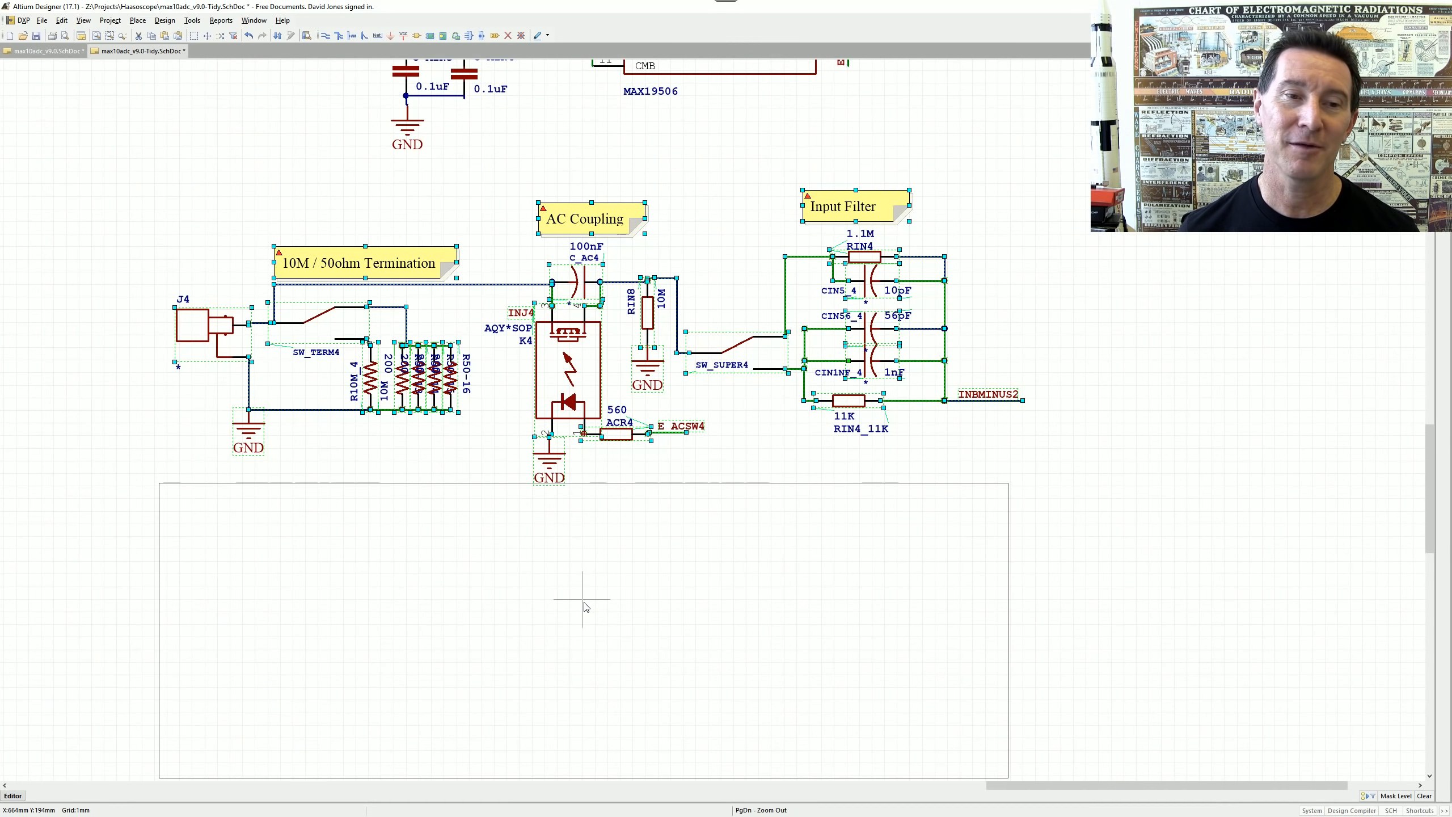
- Paste two copies of the annotated J4 input channel, stacked one under the other below the original
click(586, 609)
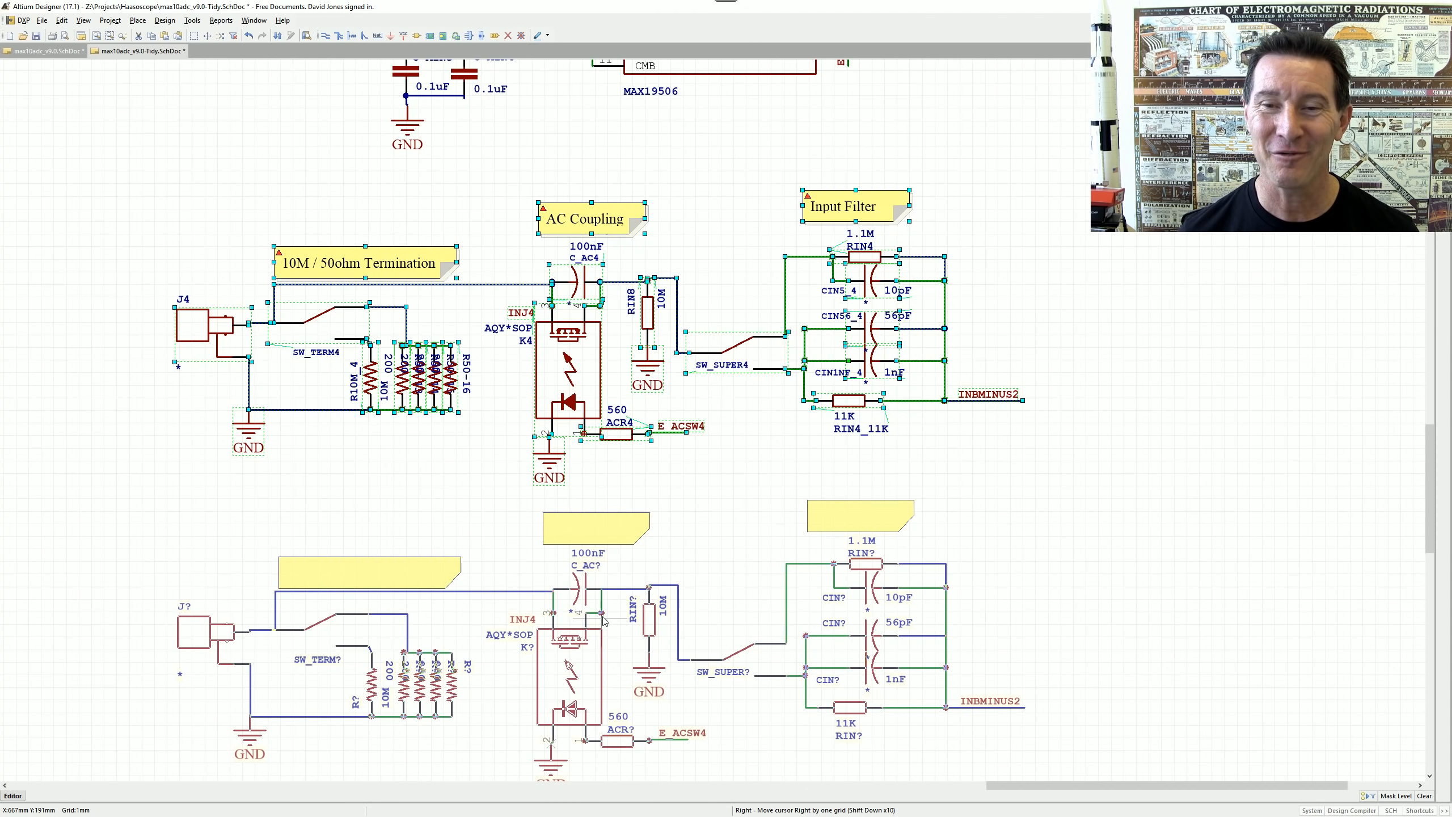
click(604, 619)
scroll(629, 629, down, 4)
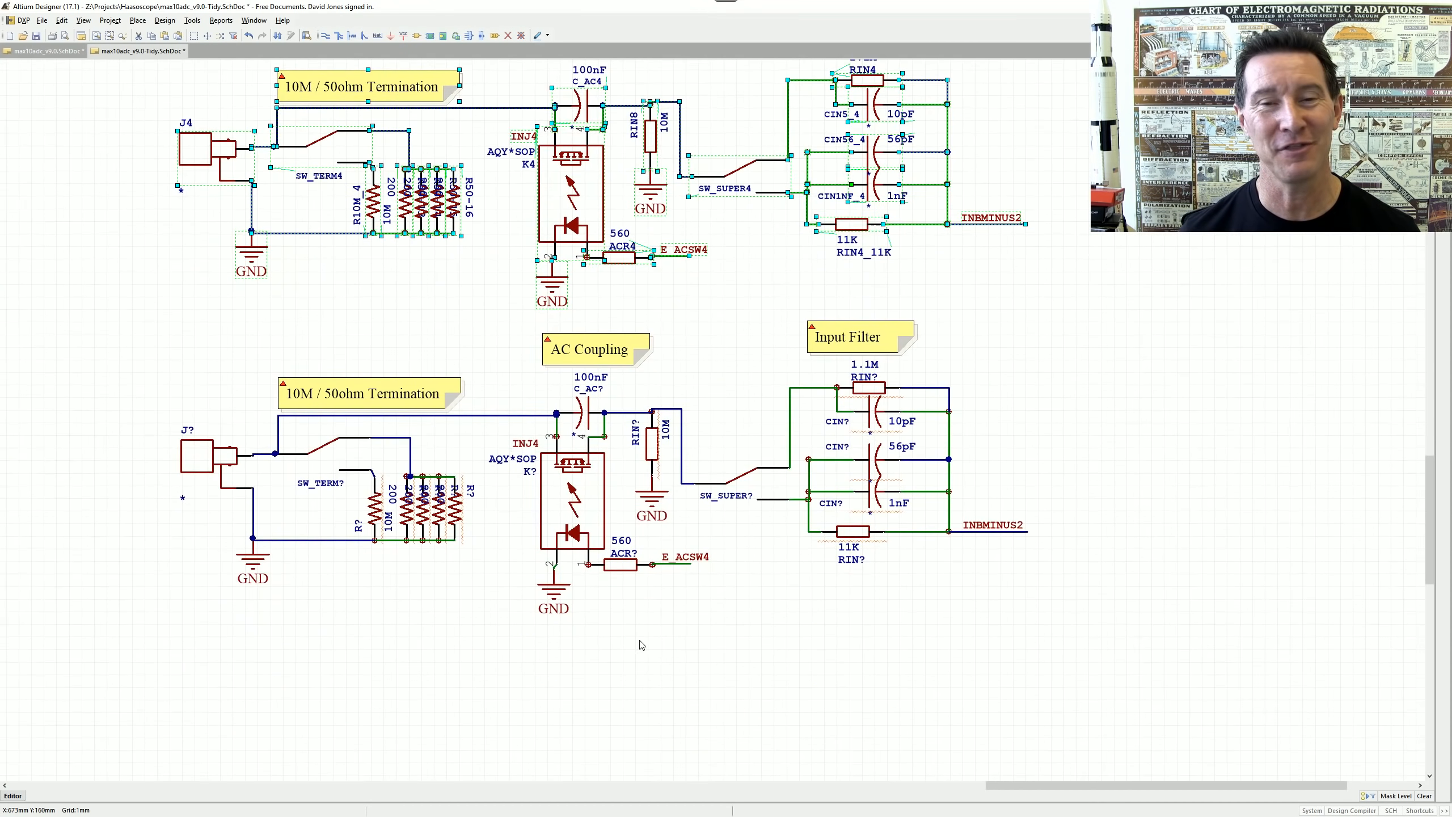
scroll(642, 640, down, 3)
key(ctrl+v)
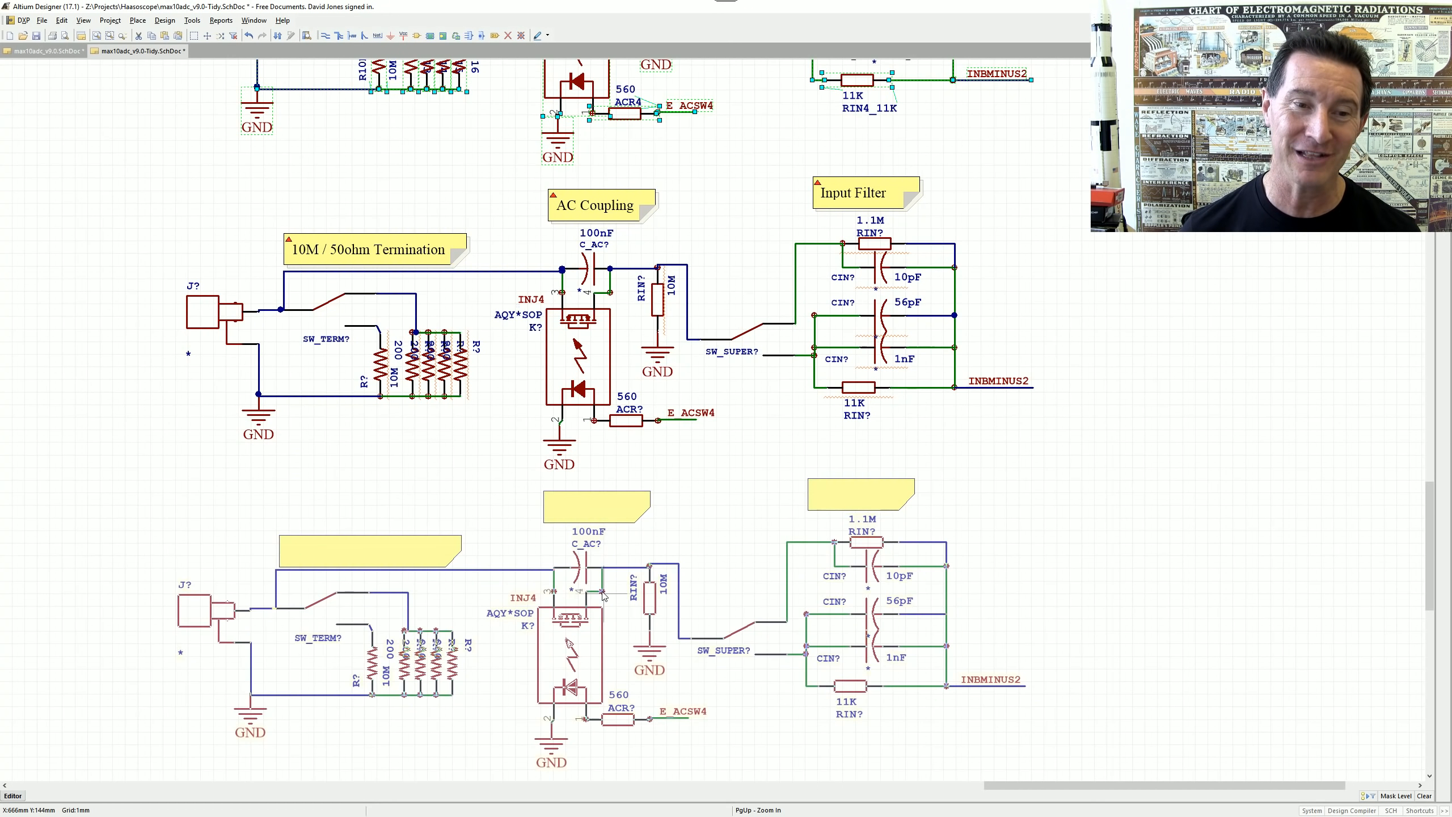
click(605, 596)
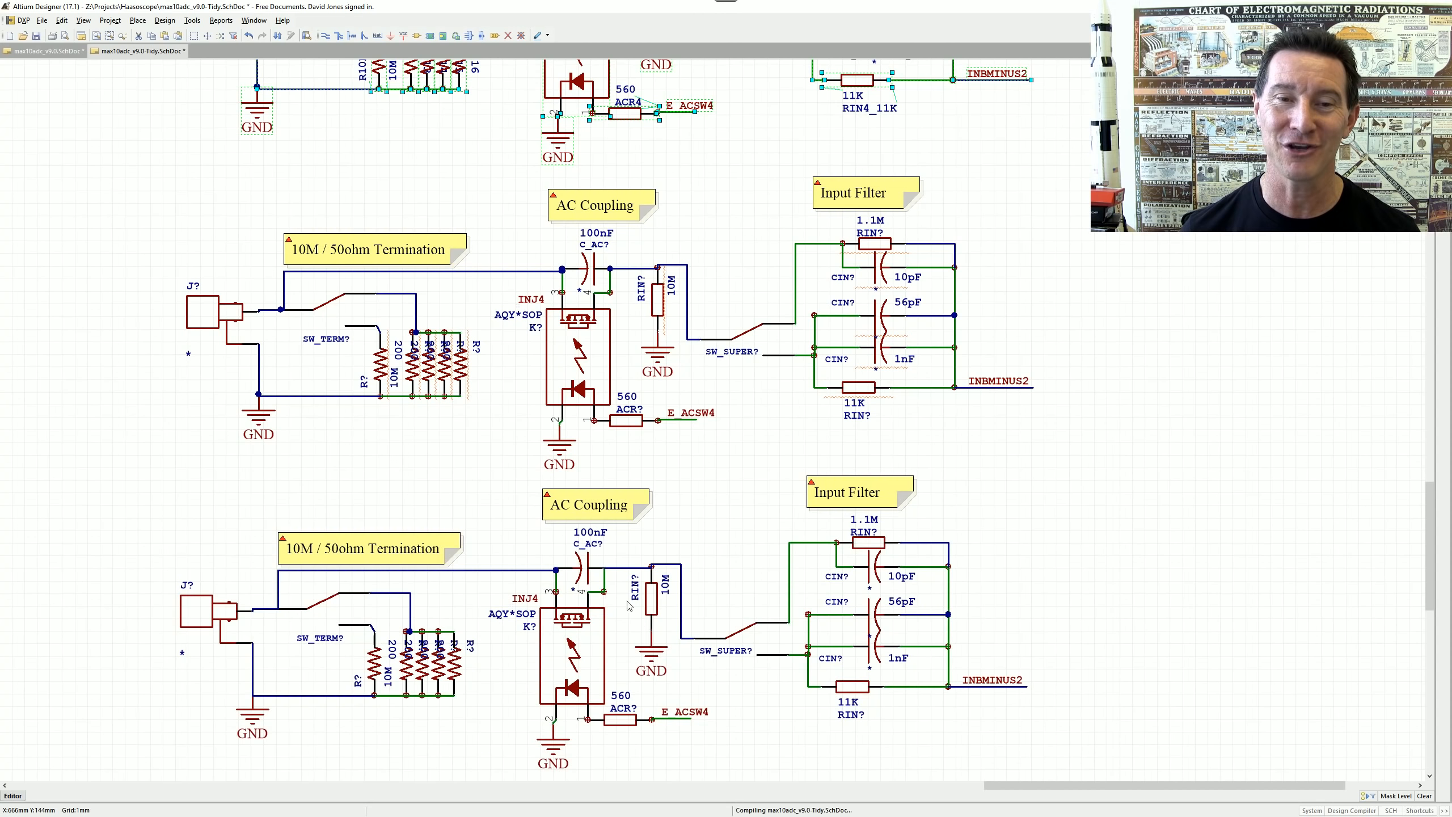
ctrl+scroll(629, 633, down, 4)
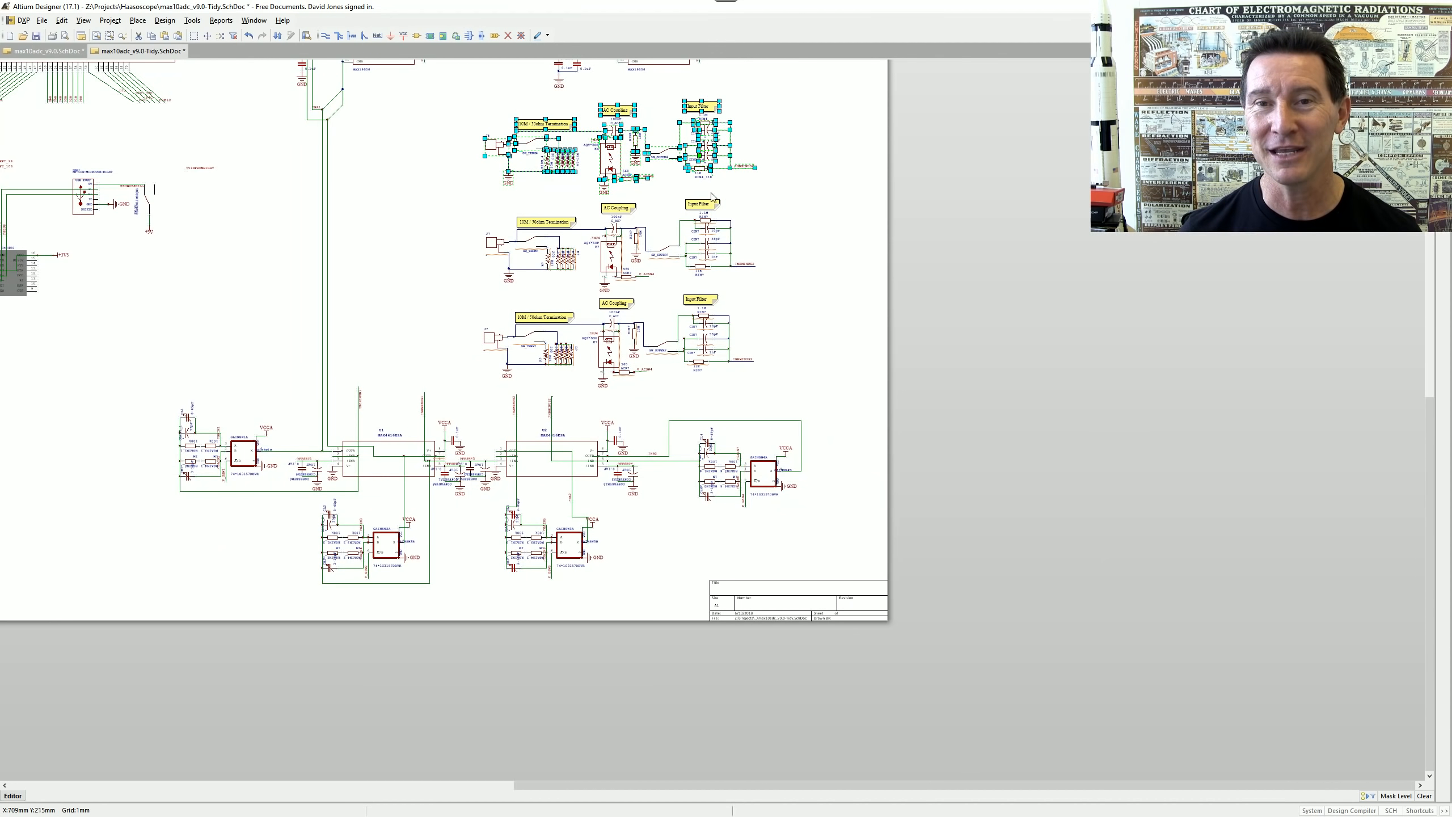
click(780, 205)
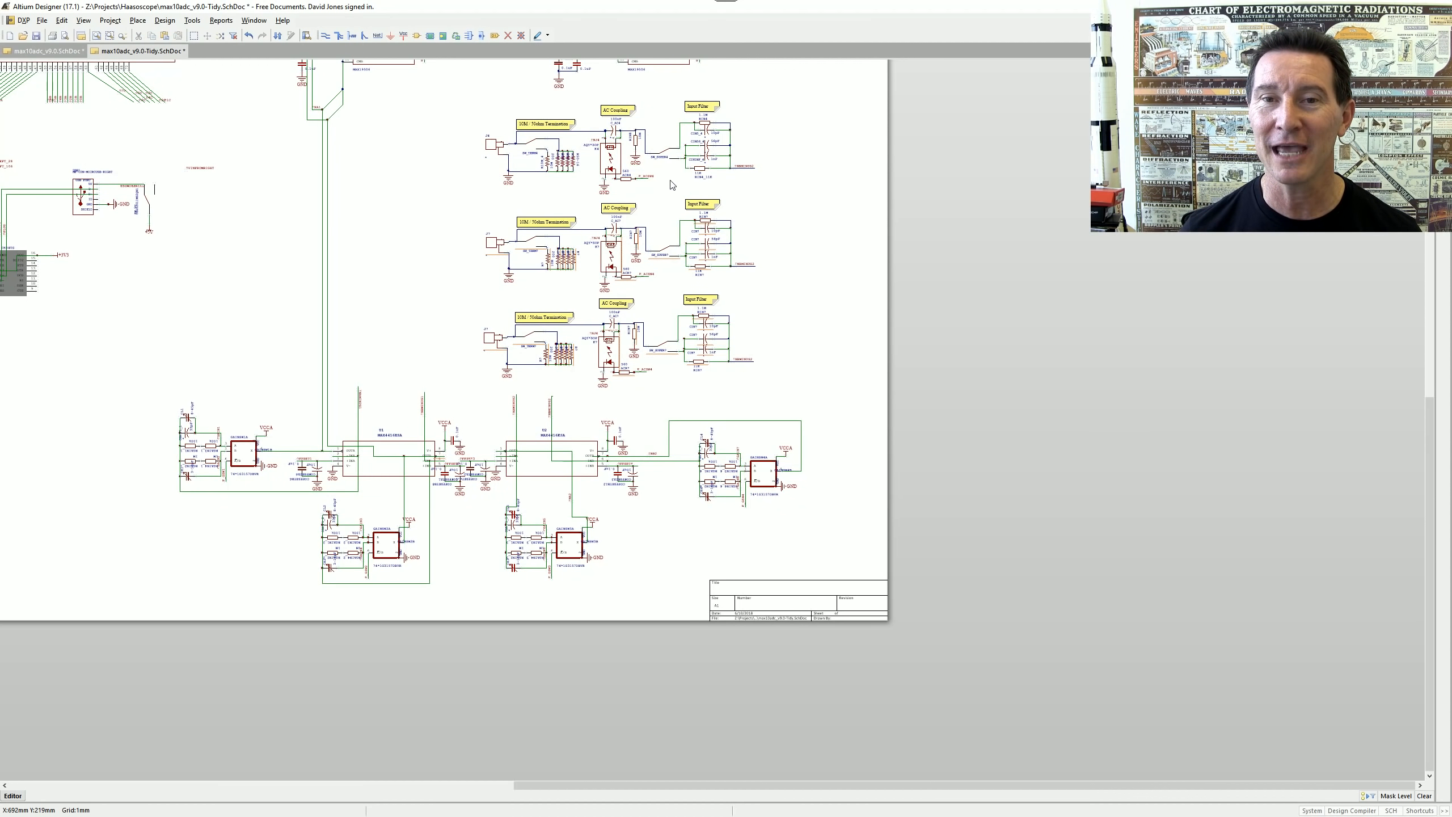
- Move all three input channels together to the empty upper-left corner of the schematic sheet
ctrl+scroll(652, 197, down, 2)
ctrl+scroll(657, 228, up, 5)
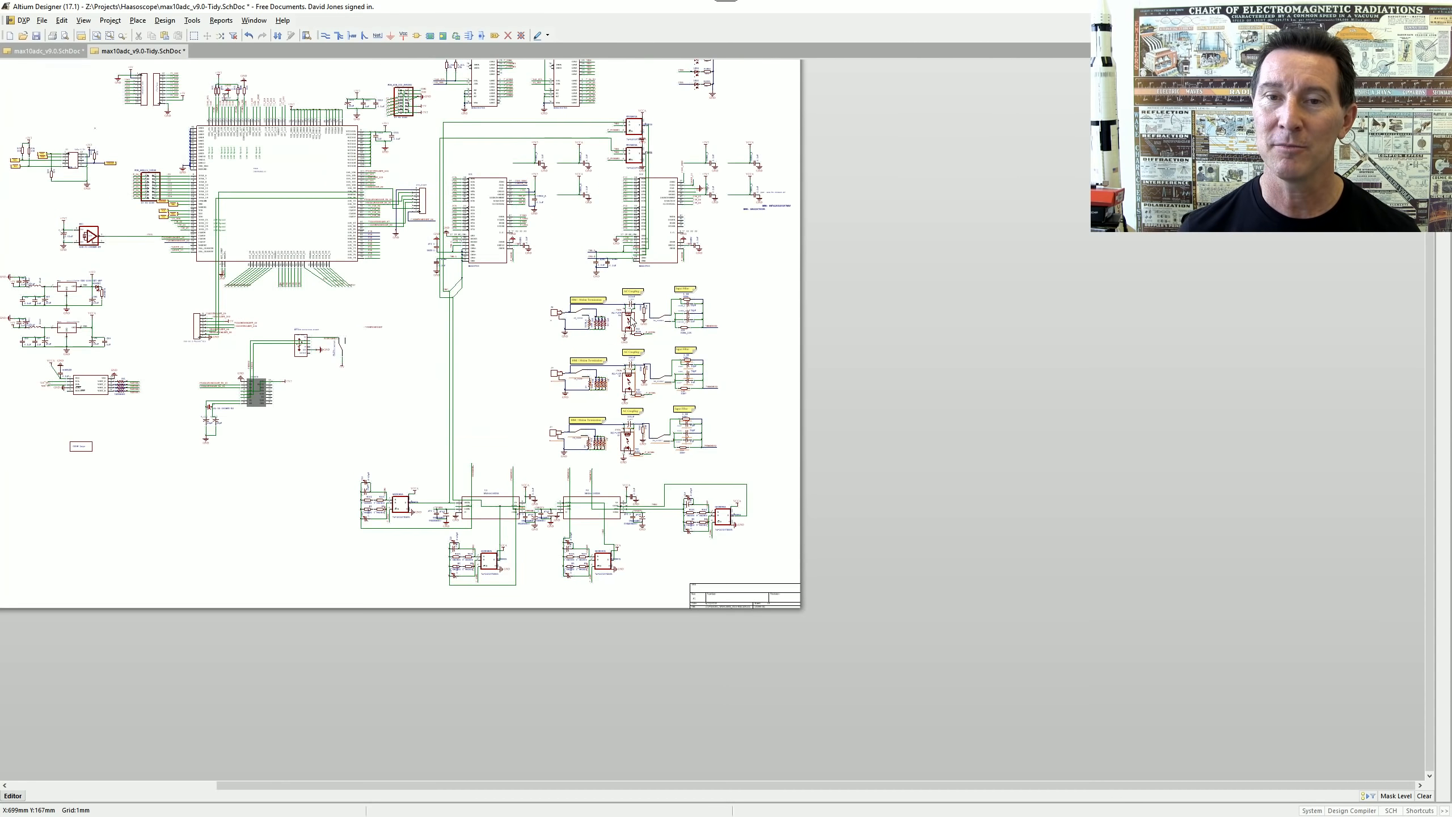
ctrl+scroll(532, 315, up, 2)
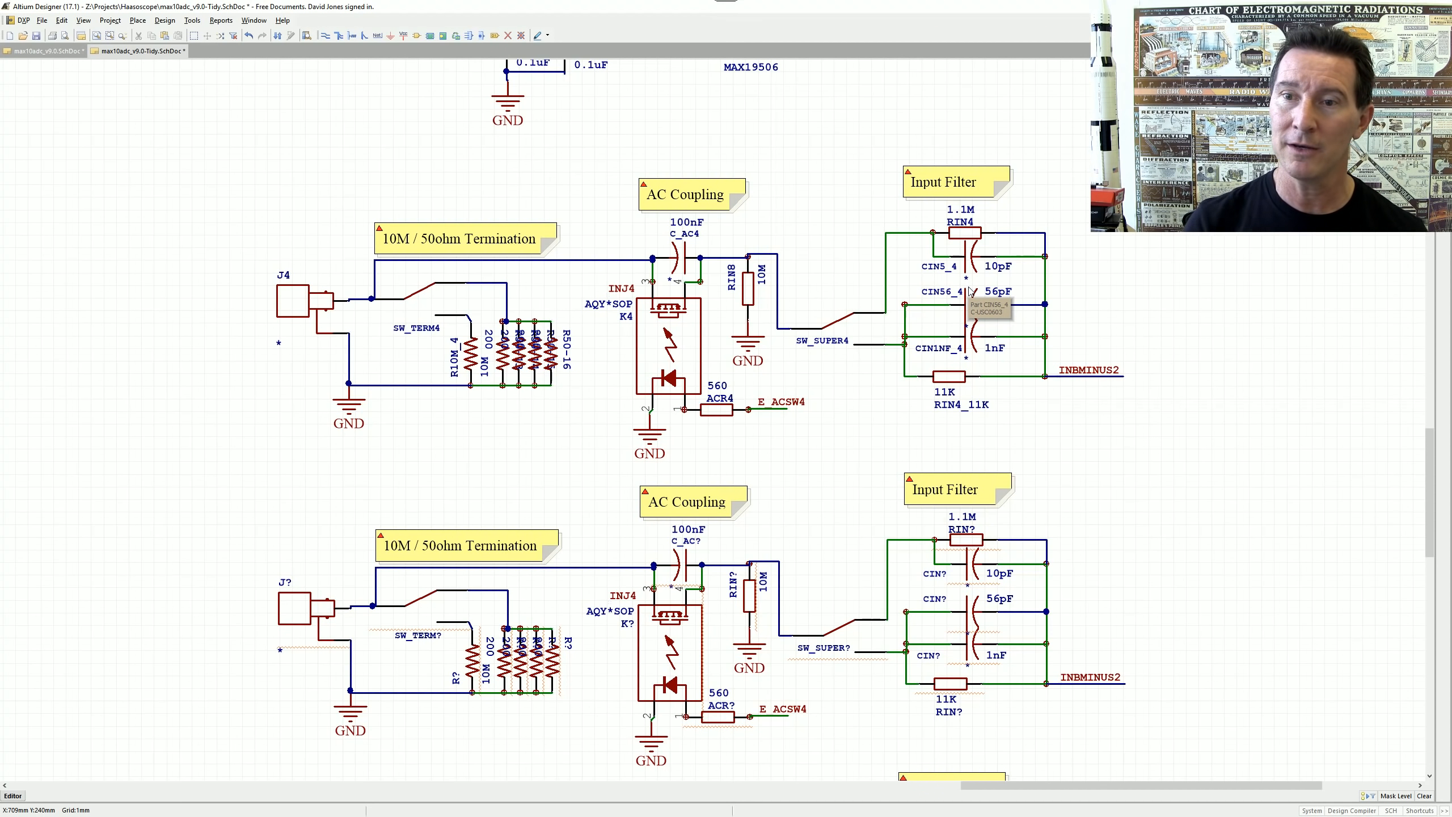
ctrl+scroll(918, 405, down, 6)
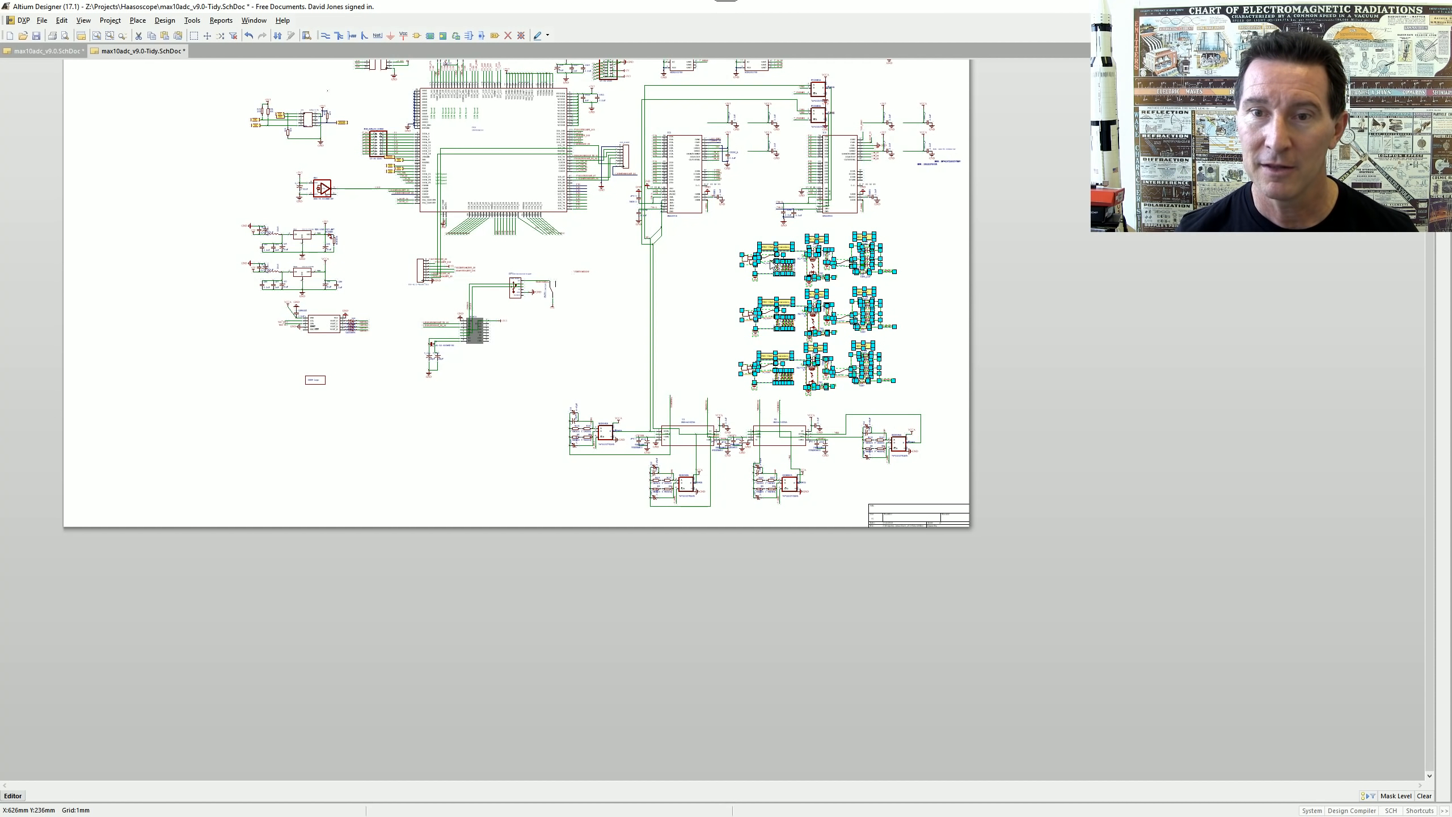
drag(750, 258, 105, 157)
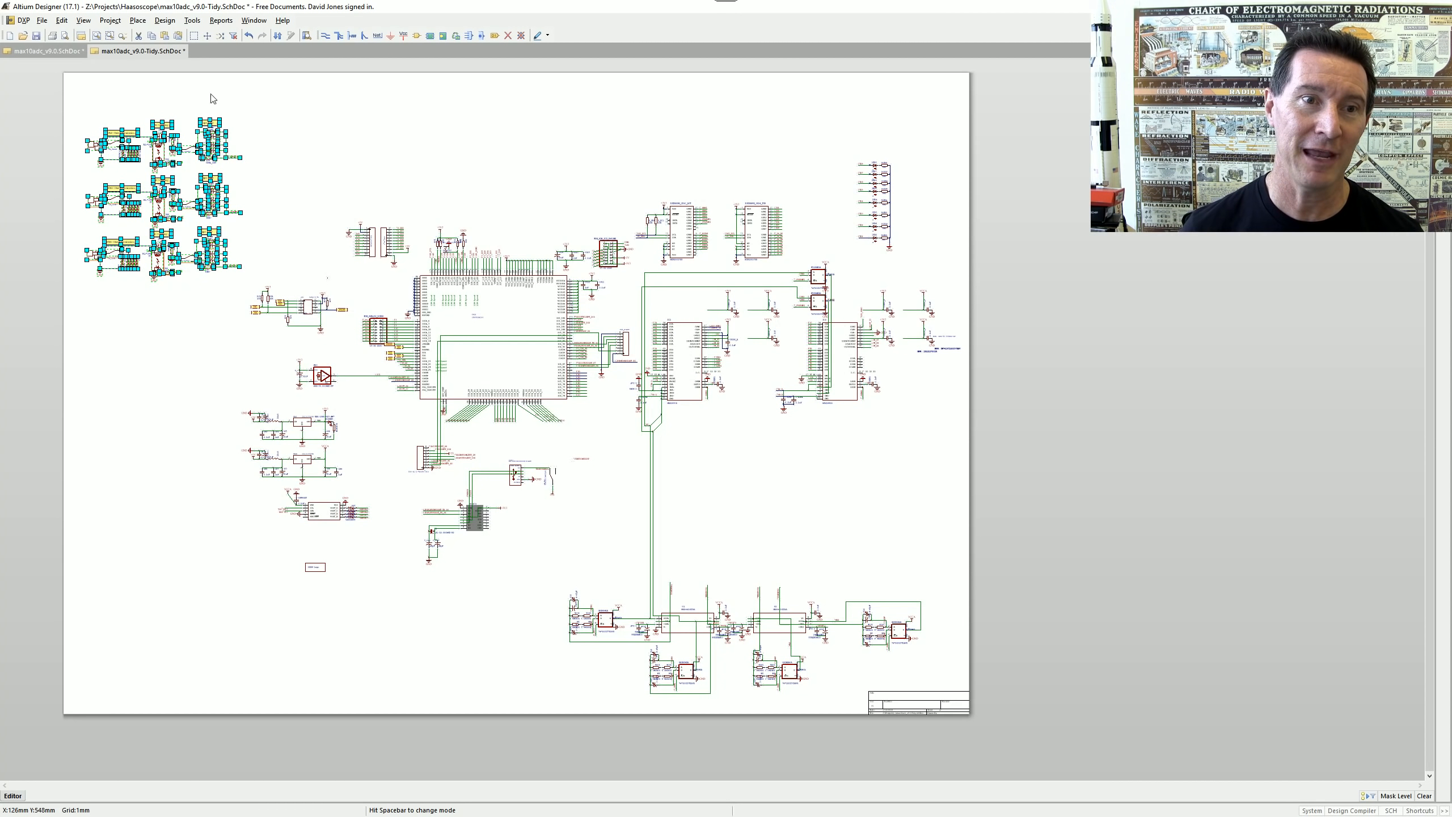
- Duplicate the lowest input channel and place the copy directly below it, aligned and evenly spaced, as the fourth channel
ctrl+scroll(162, 200, up, 6)
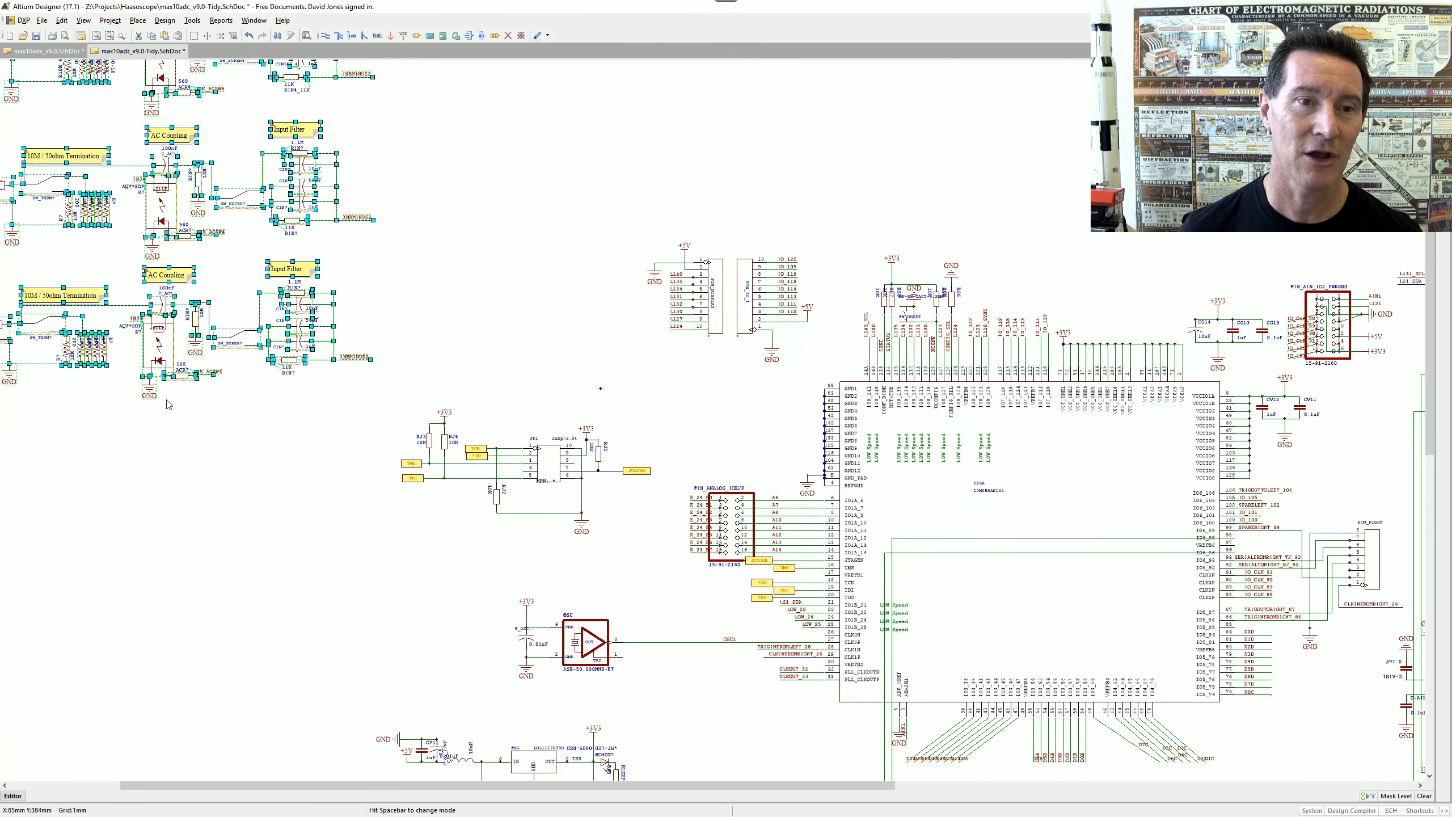
ctrl+scroll(166, 448, down, 5)
ctrl+scroll(305, 301, up, 6)
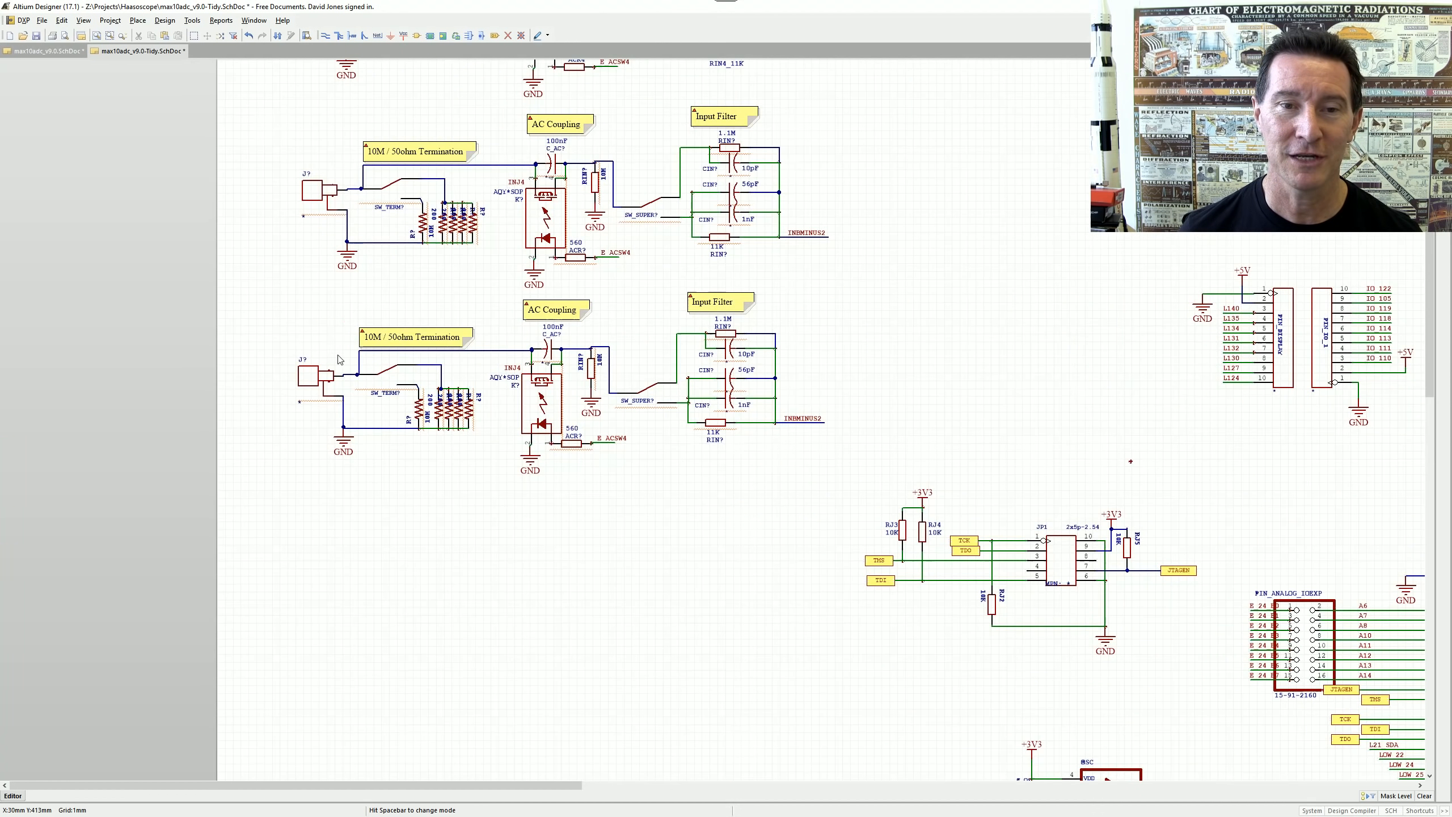
drag(273, 292, 852, 494)
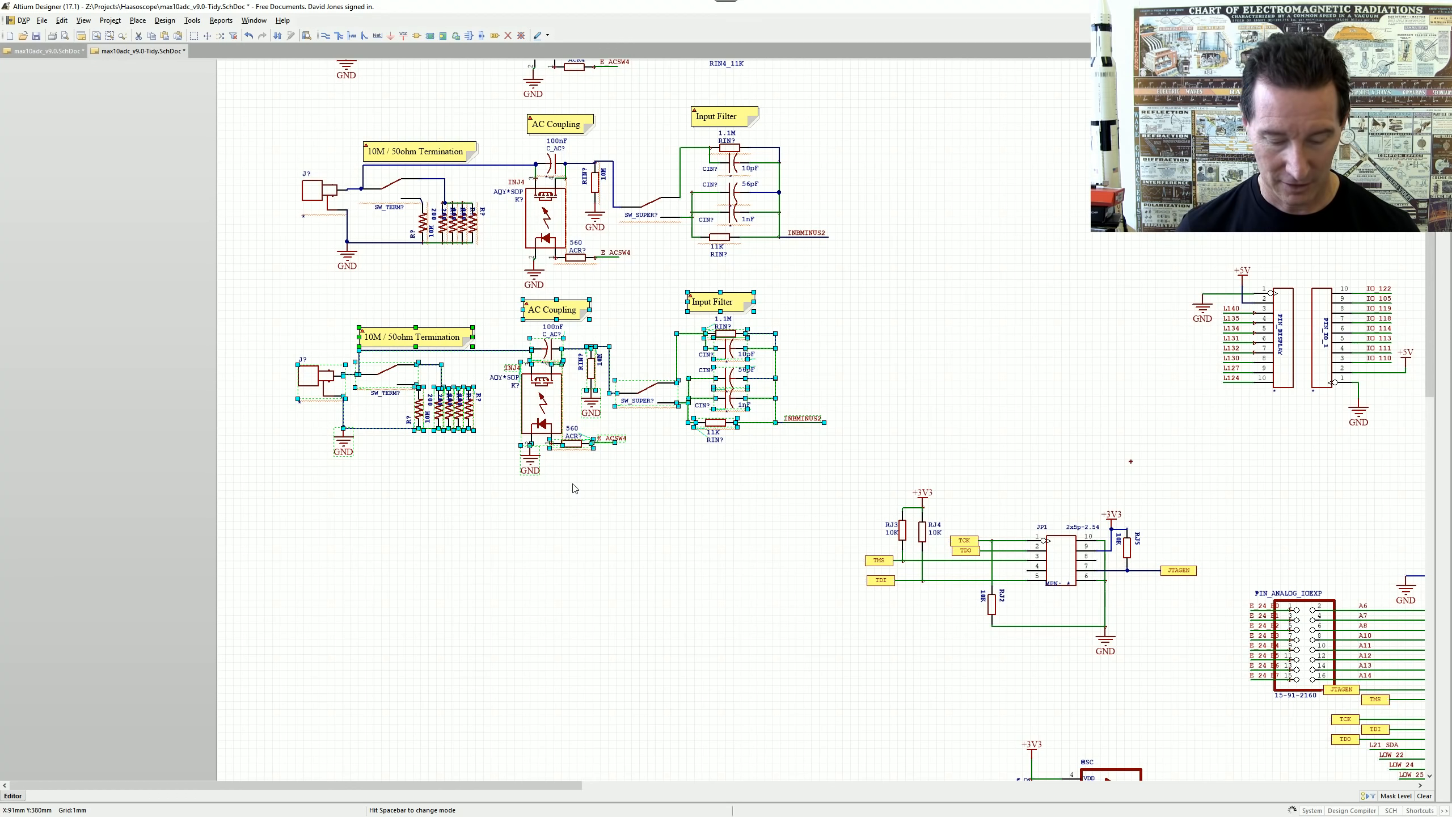
key(ctrl+v)
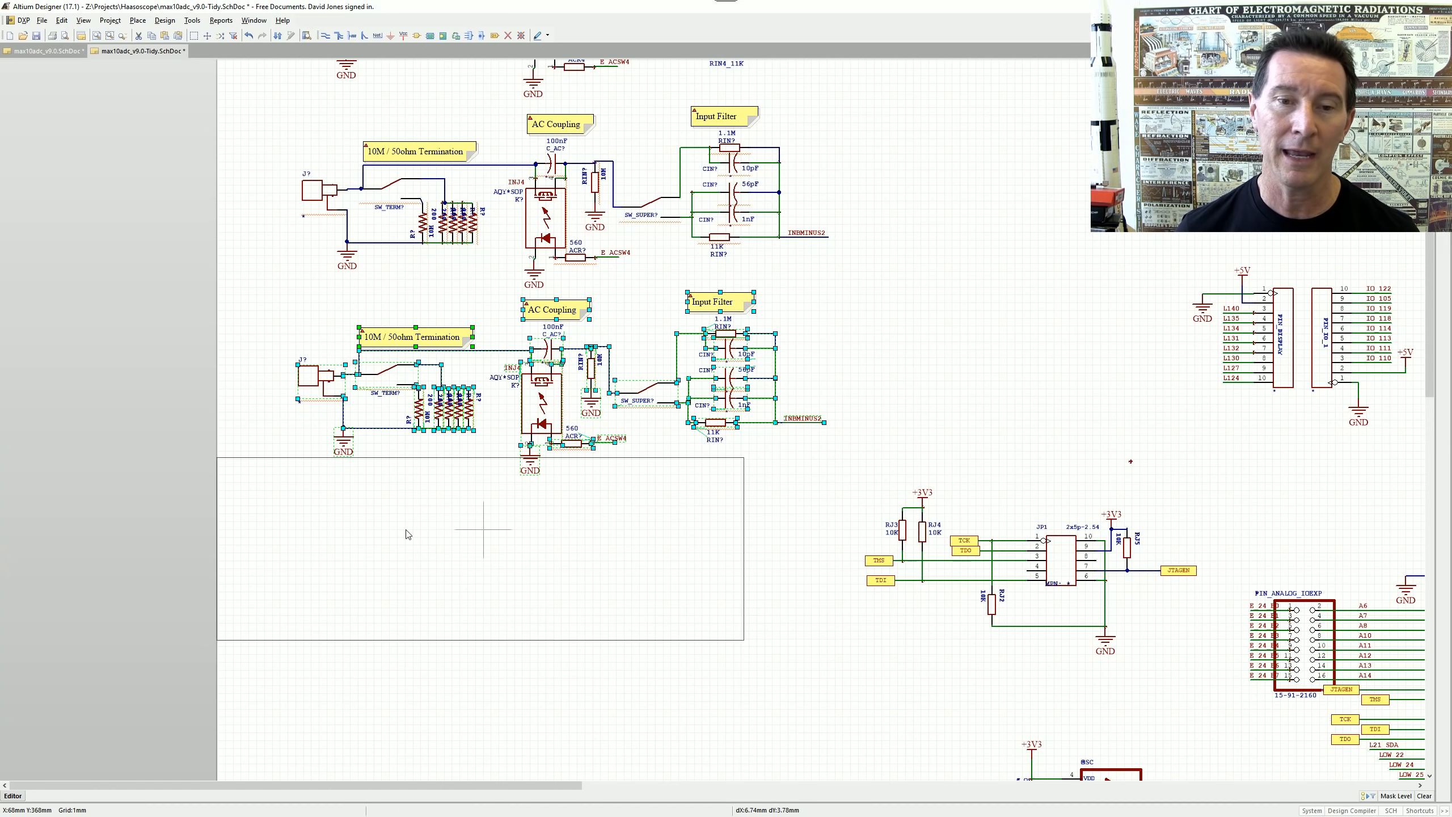
click(560, 567)
key(Up)
key(Up)
key(Left)
click(563, 554)
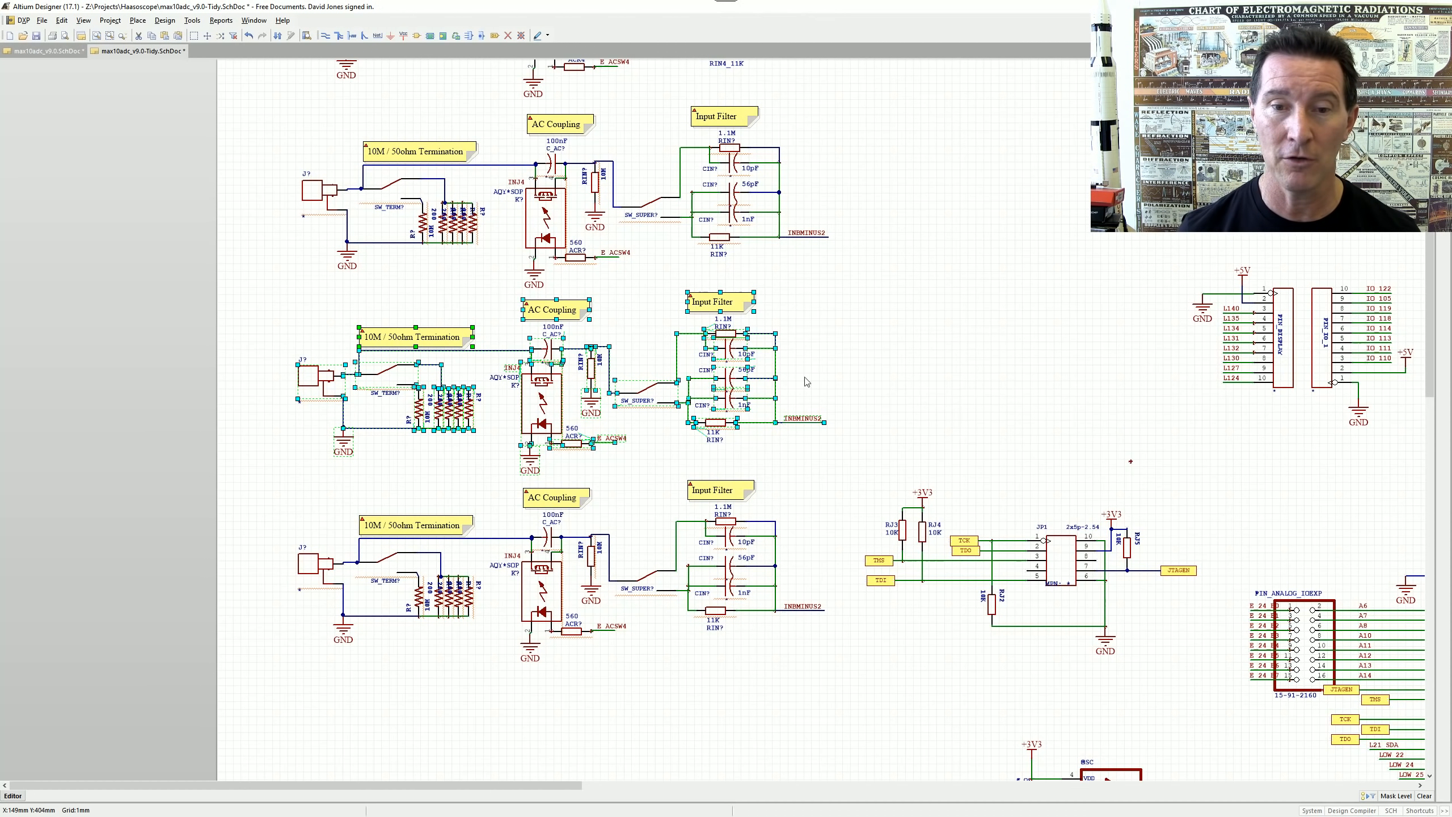
click(860, 413)
- Draw a solid, transparent light-yellow rectangle of about 146 by 204 mm around the four input channels
ctrl+scroll(631, 360, down, 4)
ctrl+scroll(675, 364, down, 2)
right_drag(740, 332, 700, 386)
ctrl+scroll(555, 345, up, 3)
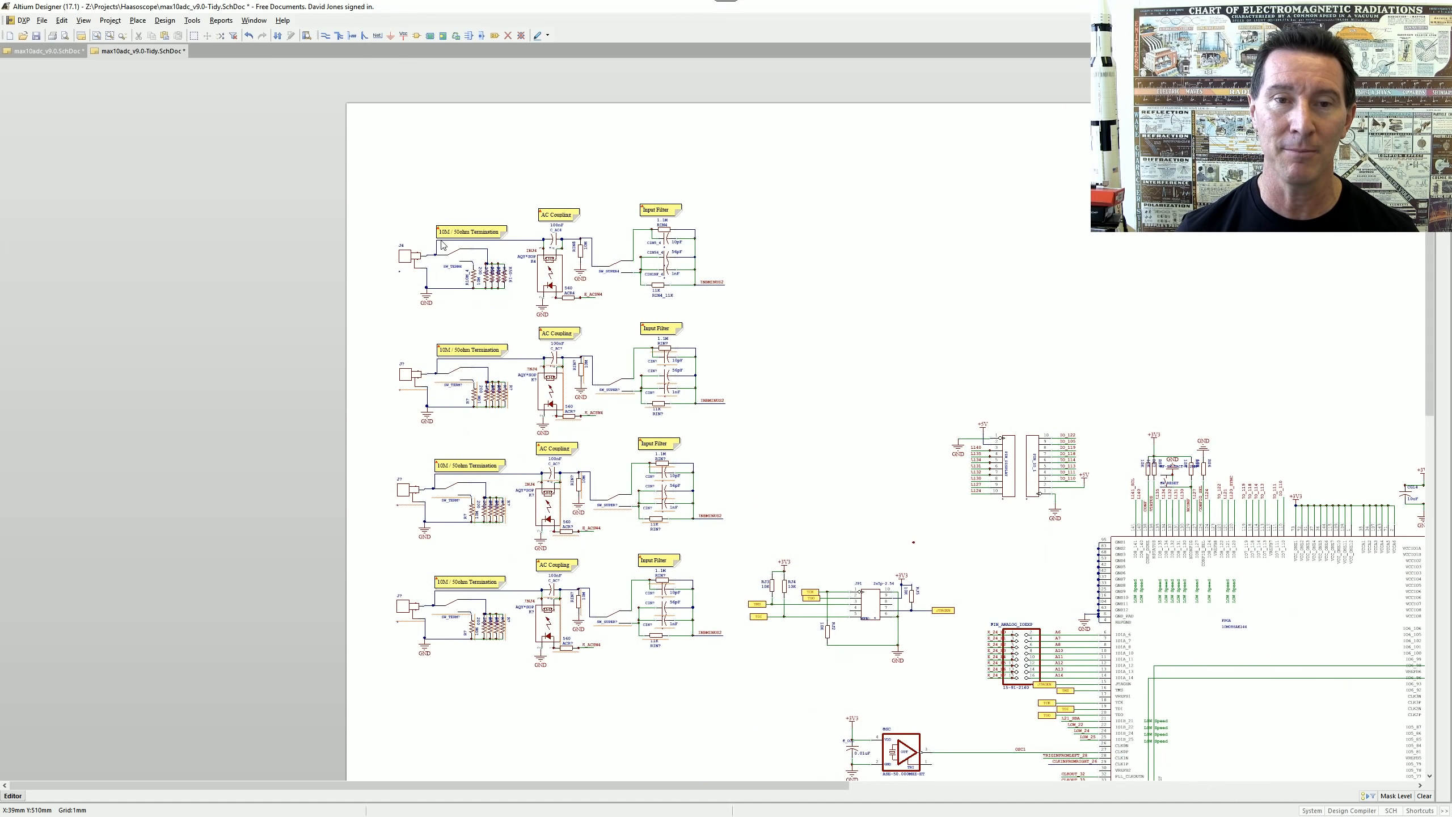
drag(382, 185, 739, 681)
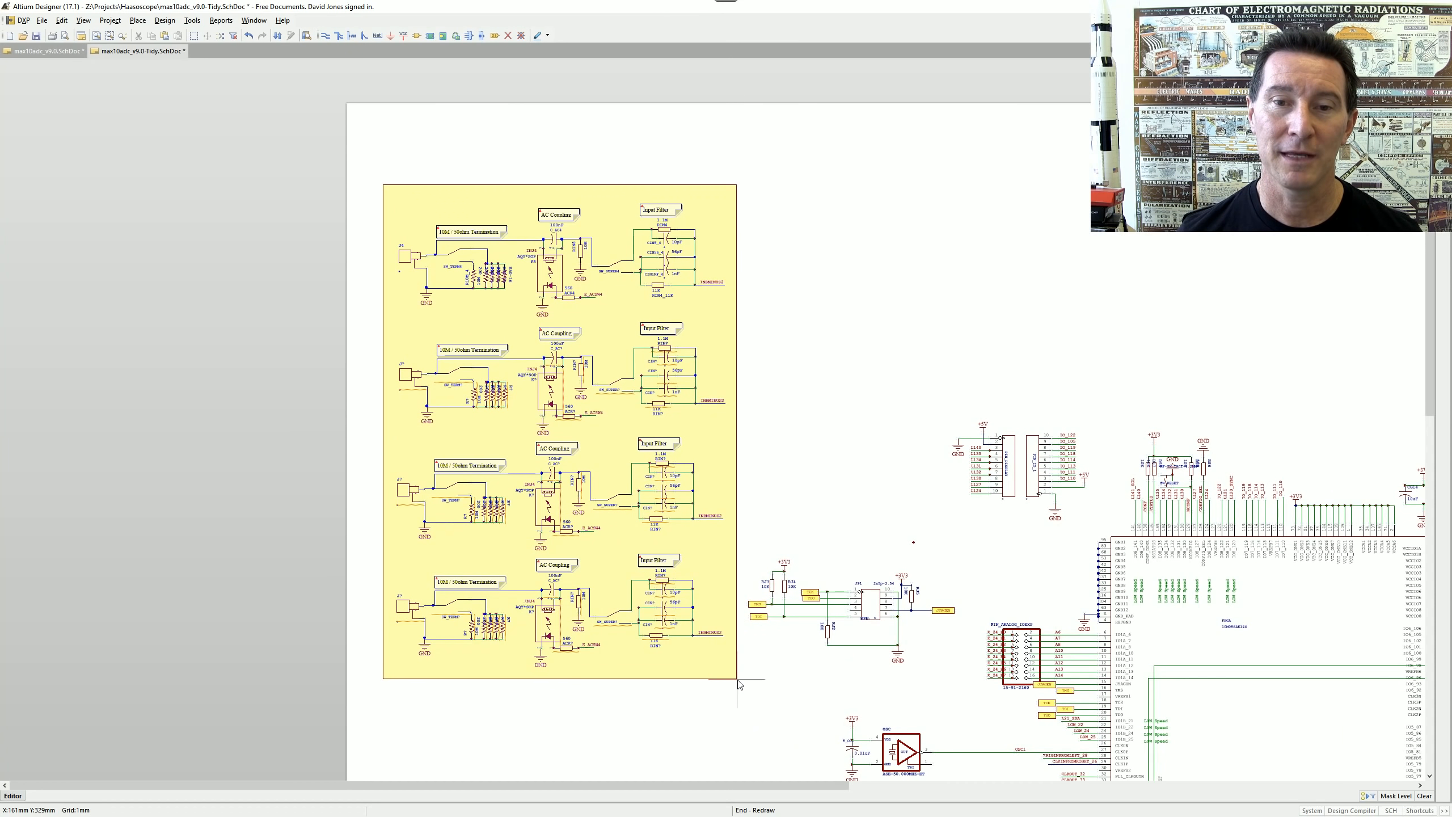
click(738, 680)
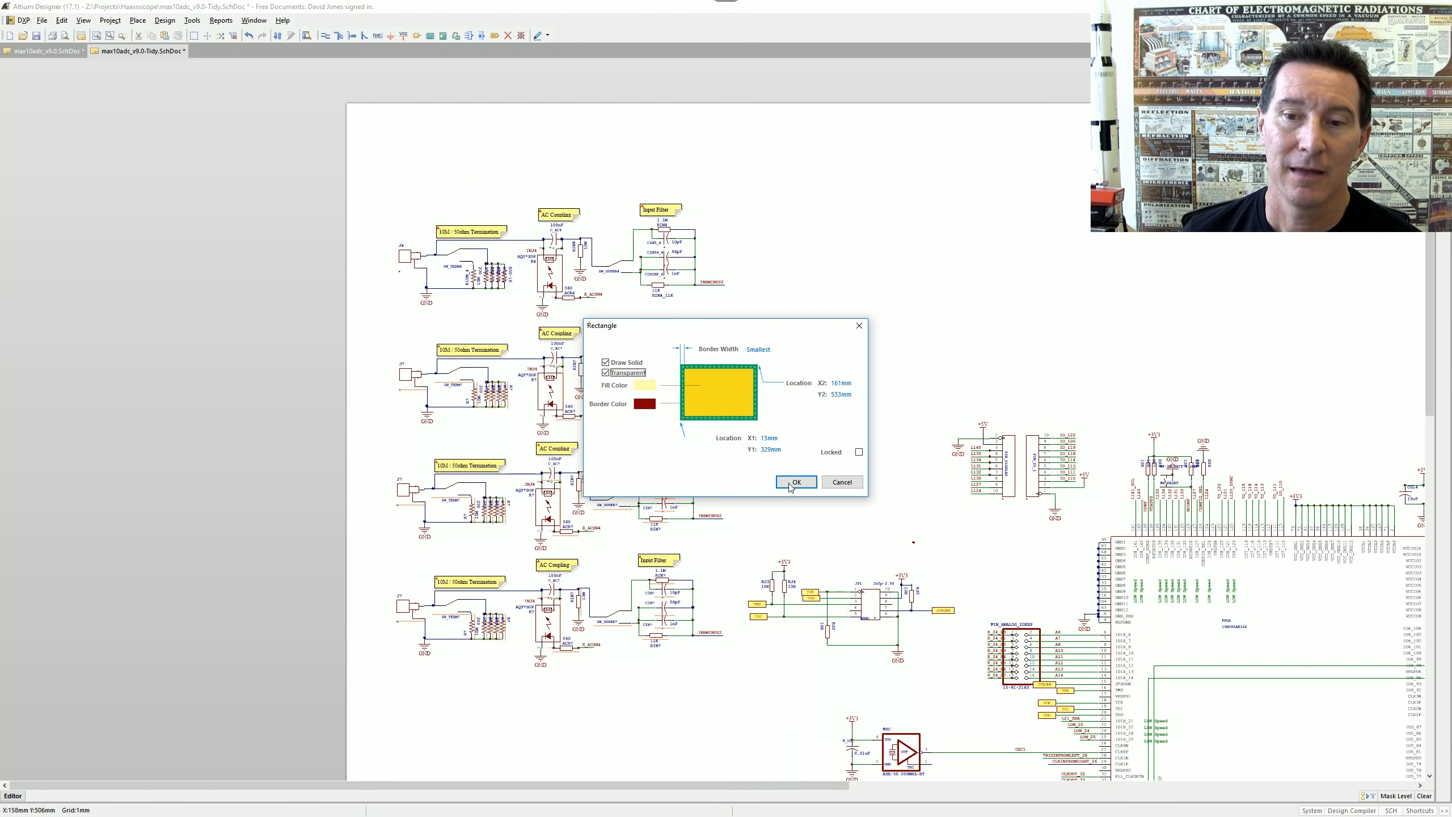
click(790, 483)
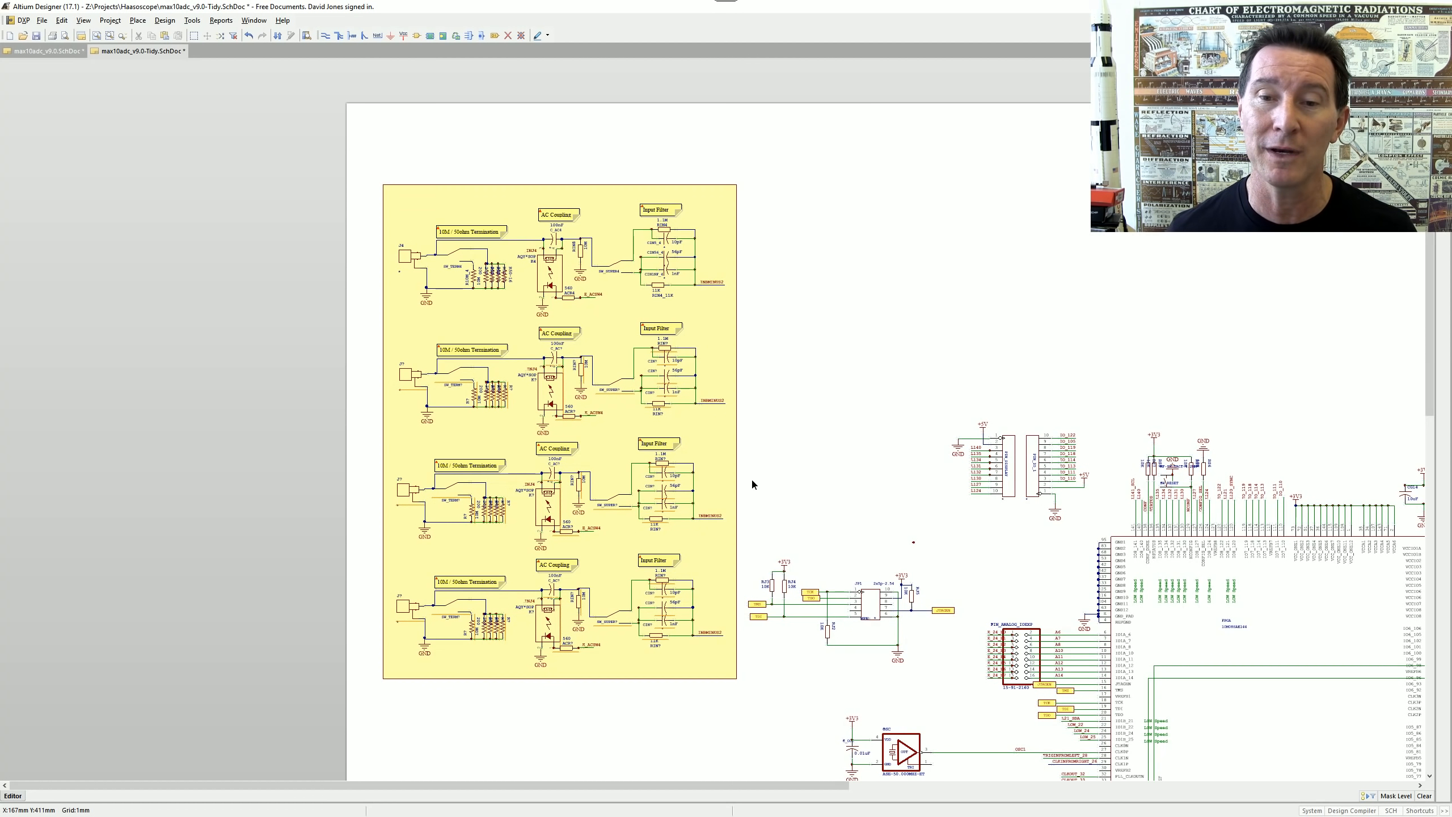
- Review the yellow-highlighted input channel block and the layout of the remaining circuitry across the sheet
right_drag(754, 485, 694, 369)
ctrl+scroll(691, 368, down, 5)
right_drag(875, 390, 745, 322)
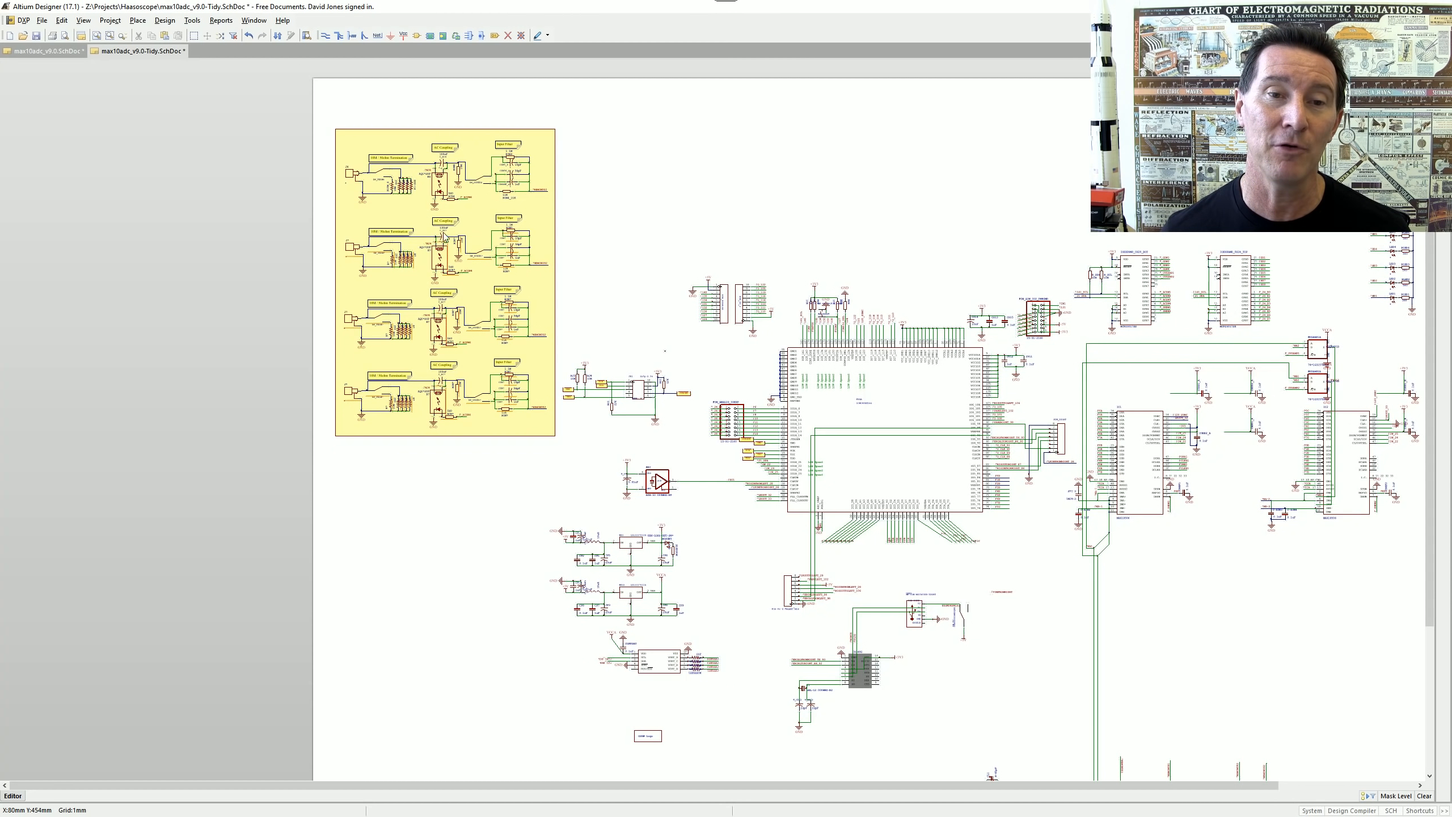
ctrl+scroll(445, 172, up, 5)
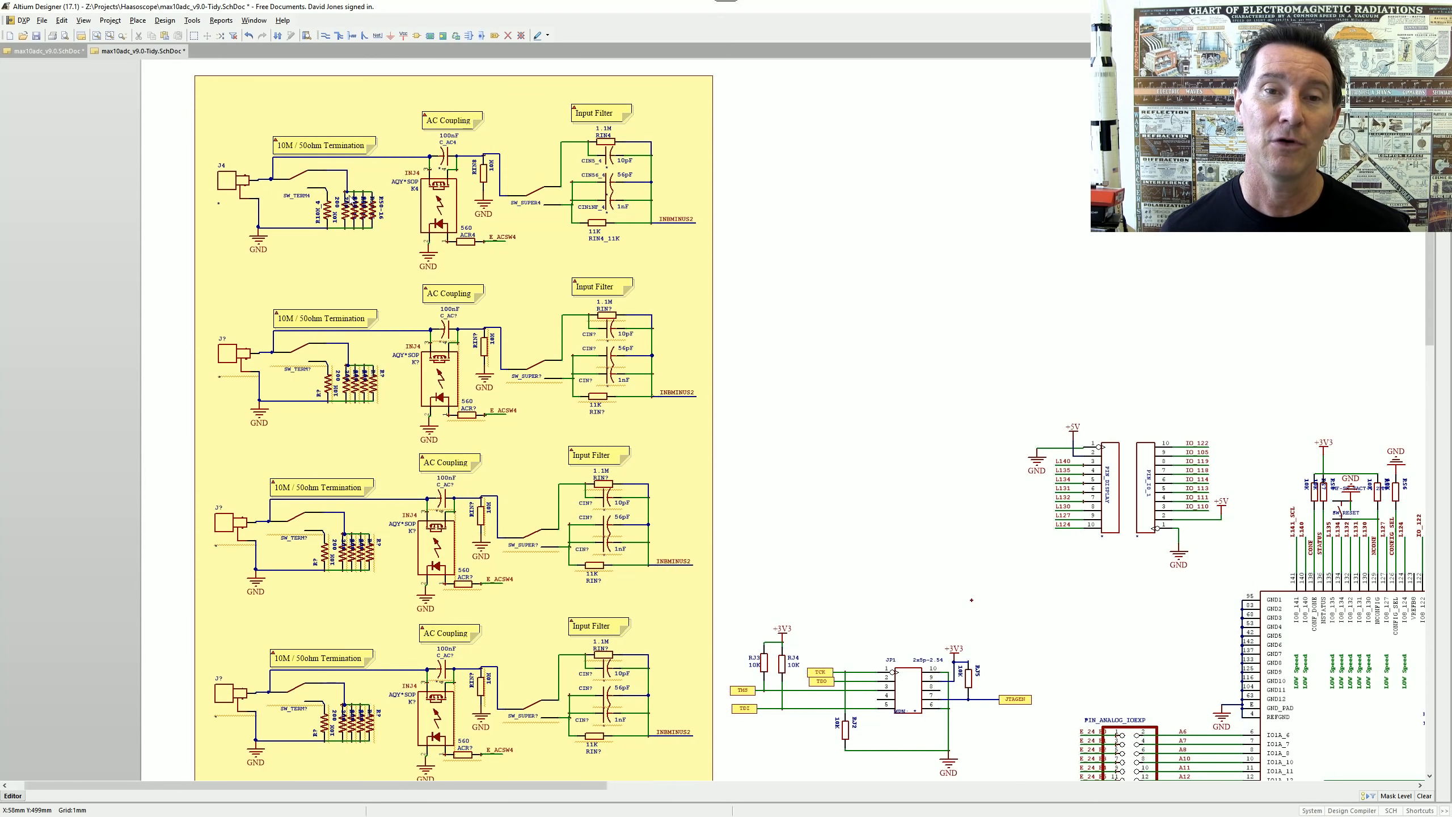
ctrl+scroll(388, 189, up, 2)
scroll(456, 204, down, 2)
ctrl+scroll(557, 439, down, 2)
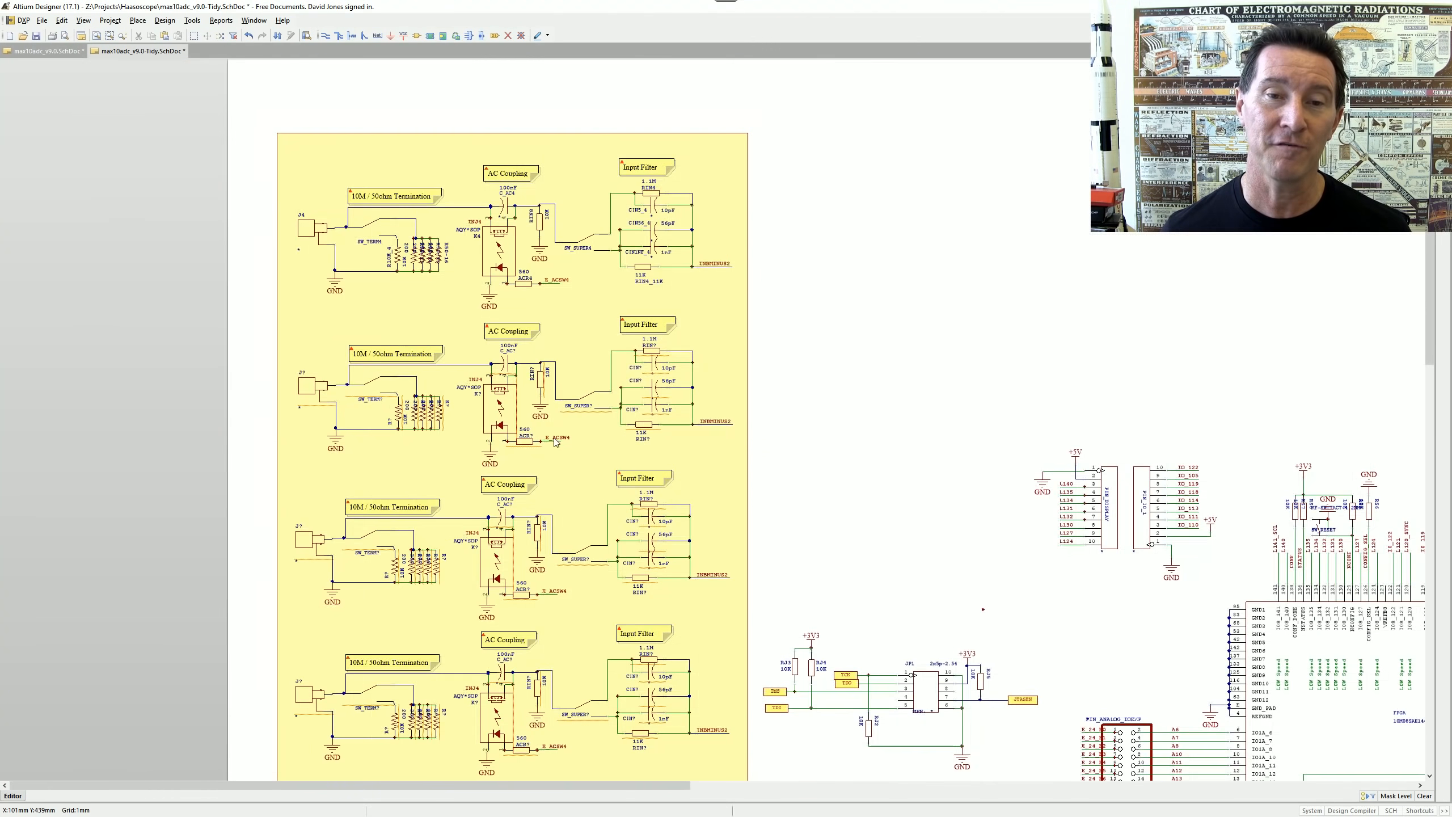
scroll(577, 454, down, 2)
ctrl+scroll(577, 453, down, 1)
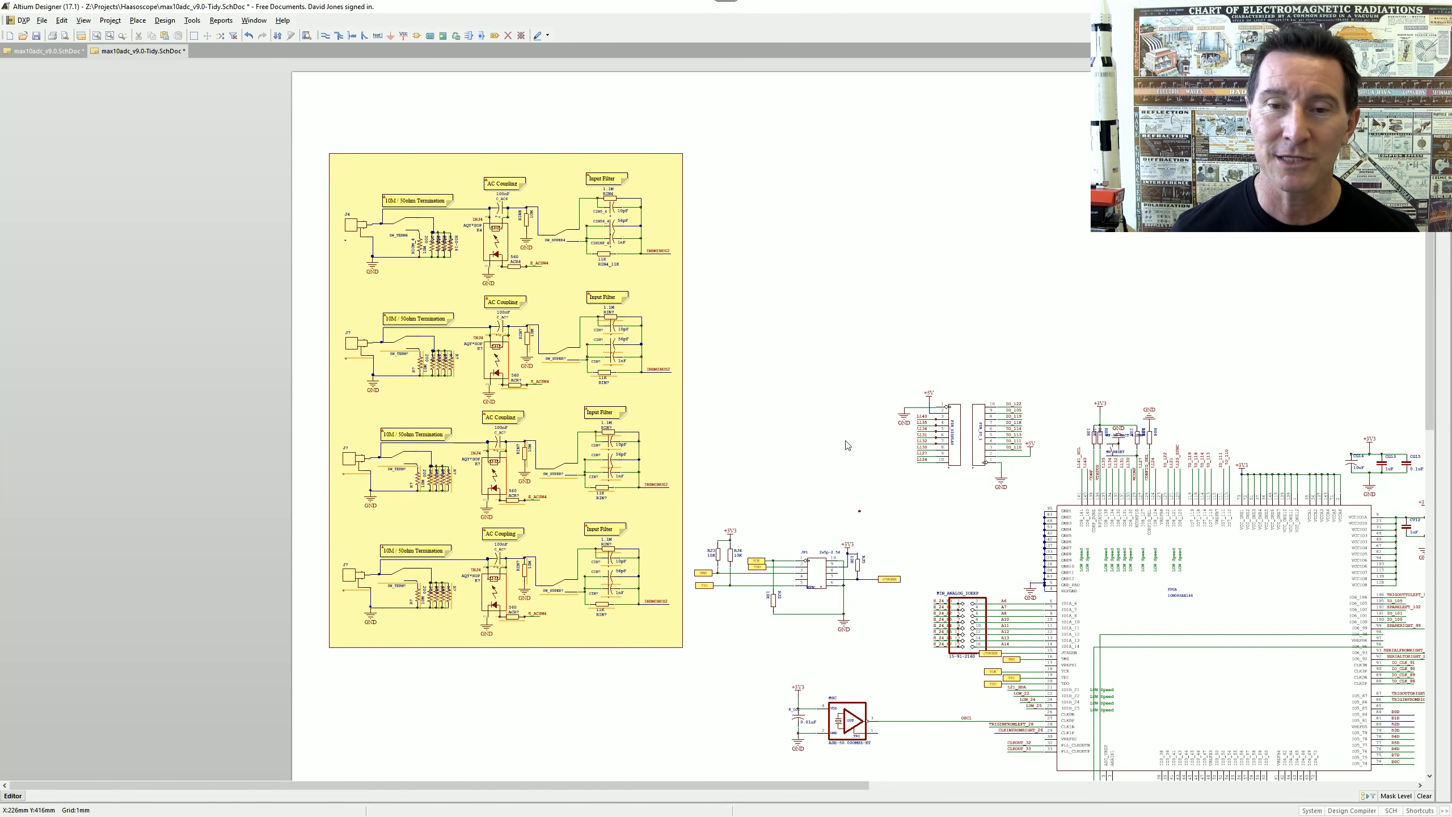
ctrl+scroll(975, 512, down, 4)
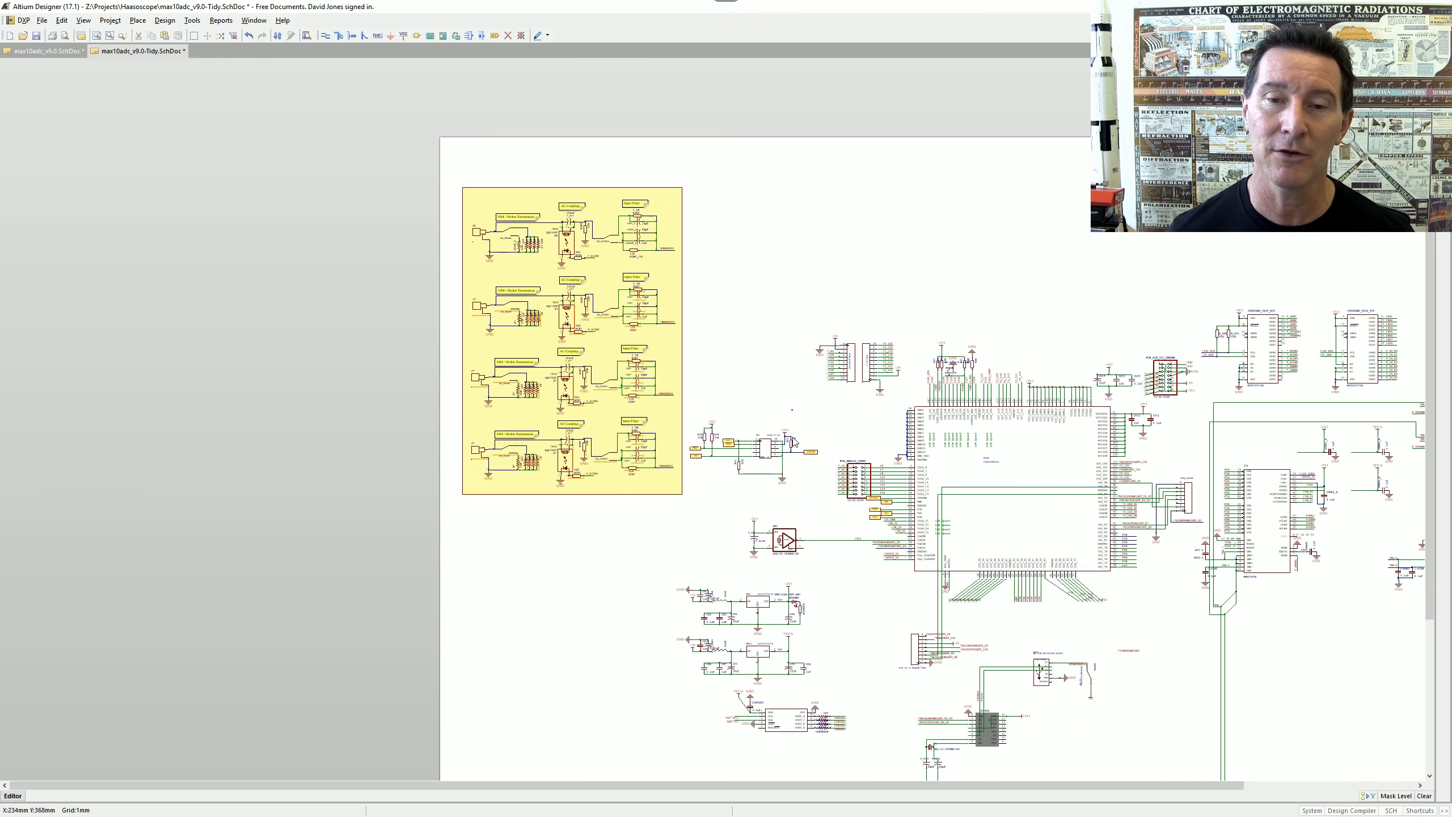
ctrl+scroll(795, 442, down, 1)
right_drag(1088, 359, 942, 319)
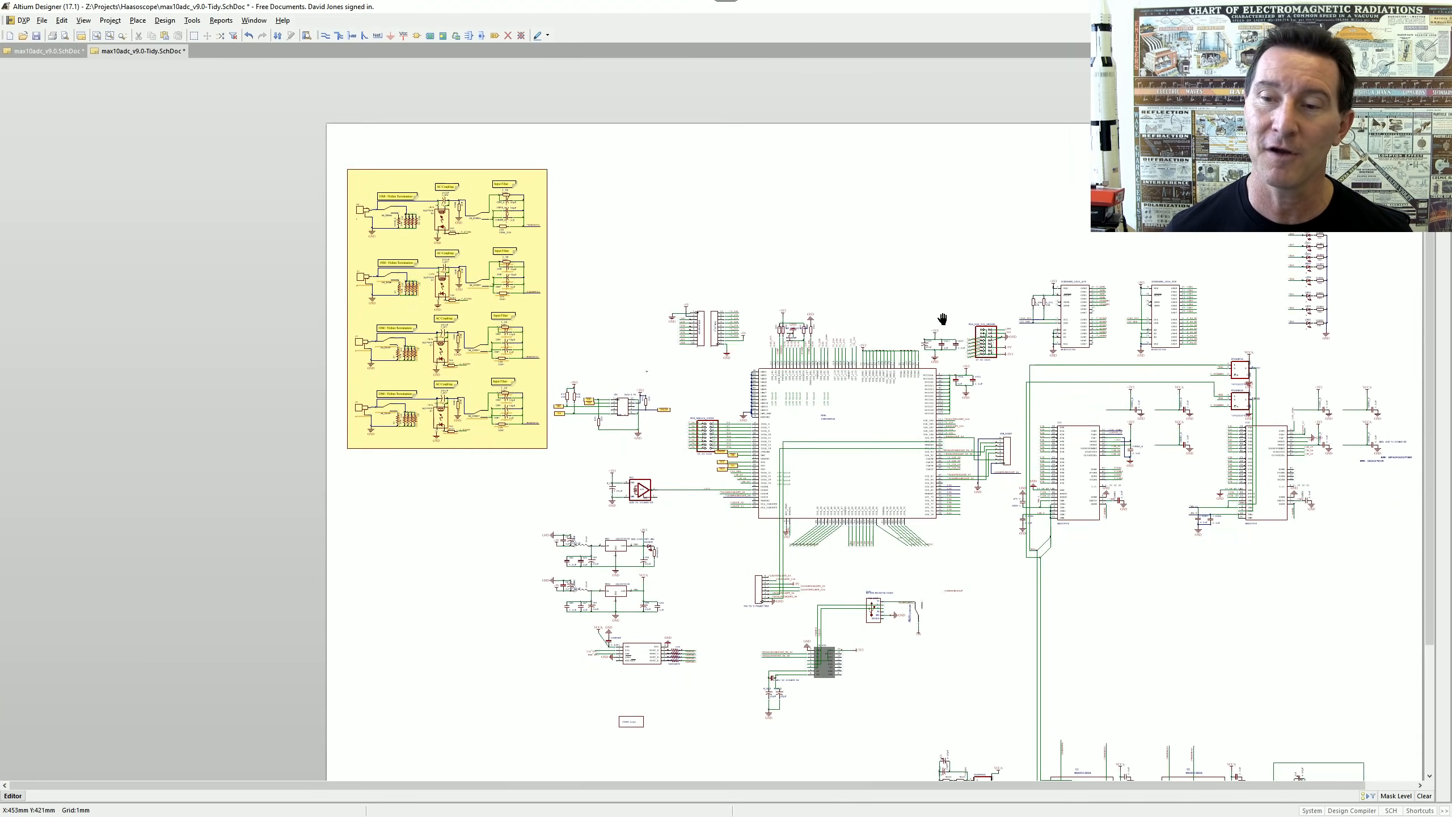
right_drag(969, 491, 981, 407)
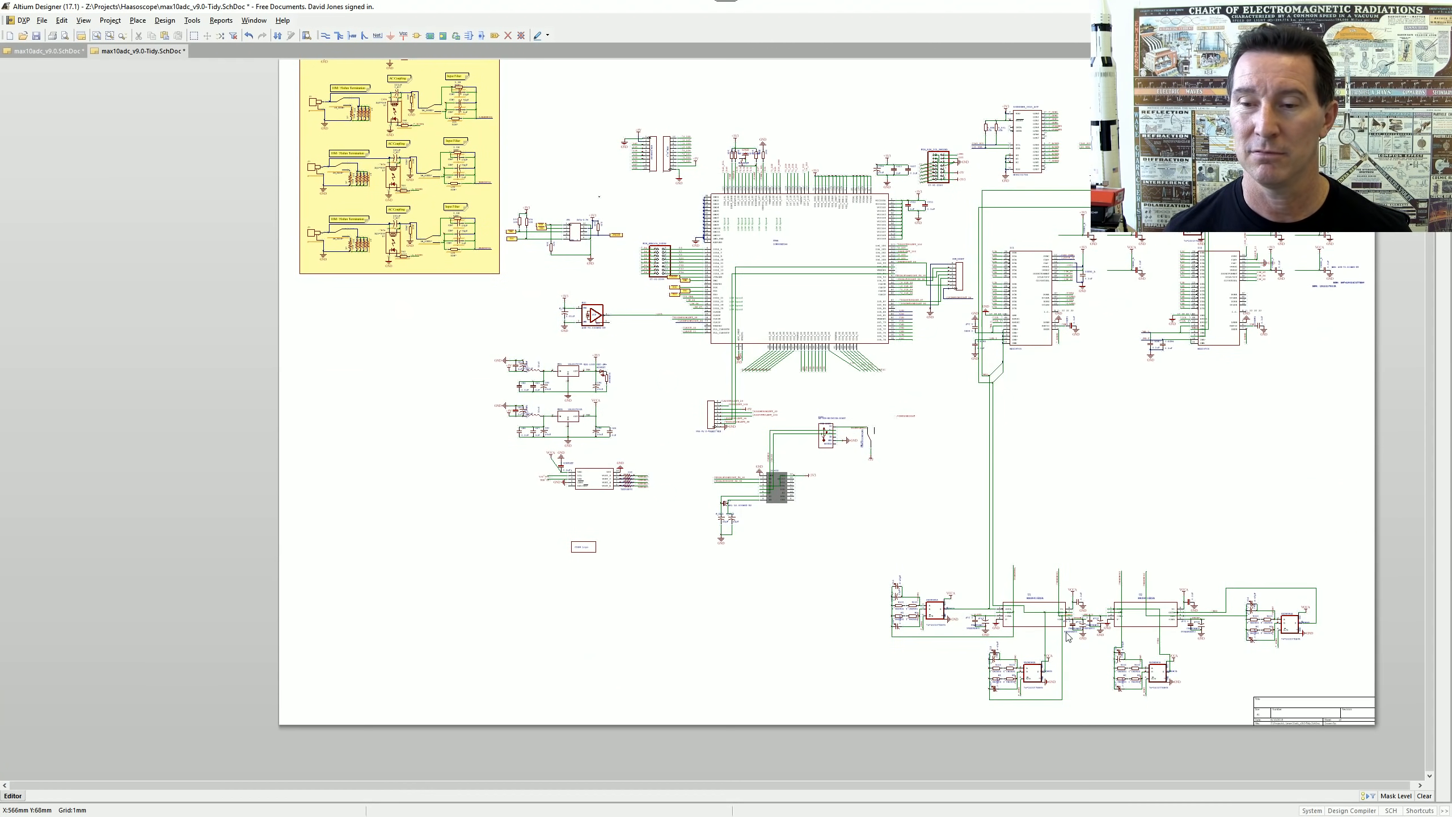
- Examine the GAINSW2A gain switch circuit, including its VCCA and GND power pins, labels and feedback network wiring to U1
ctrl+scroll(1067, 636, up, 5)
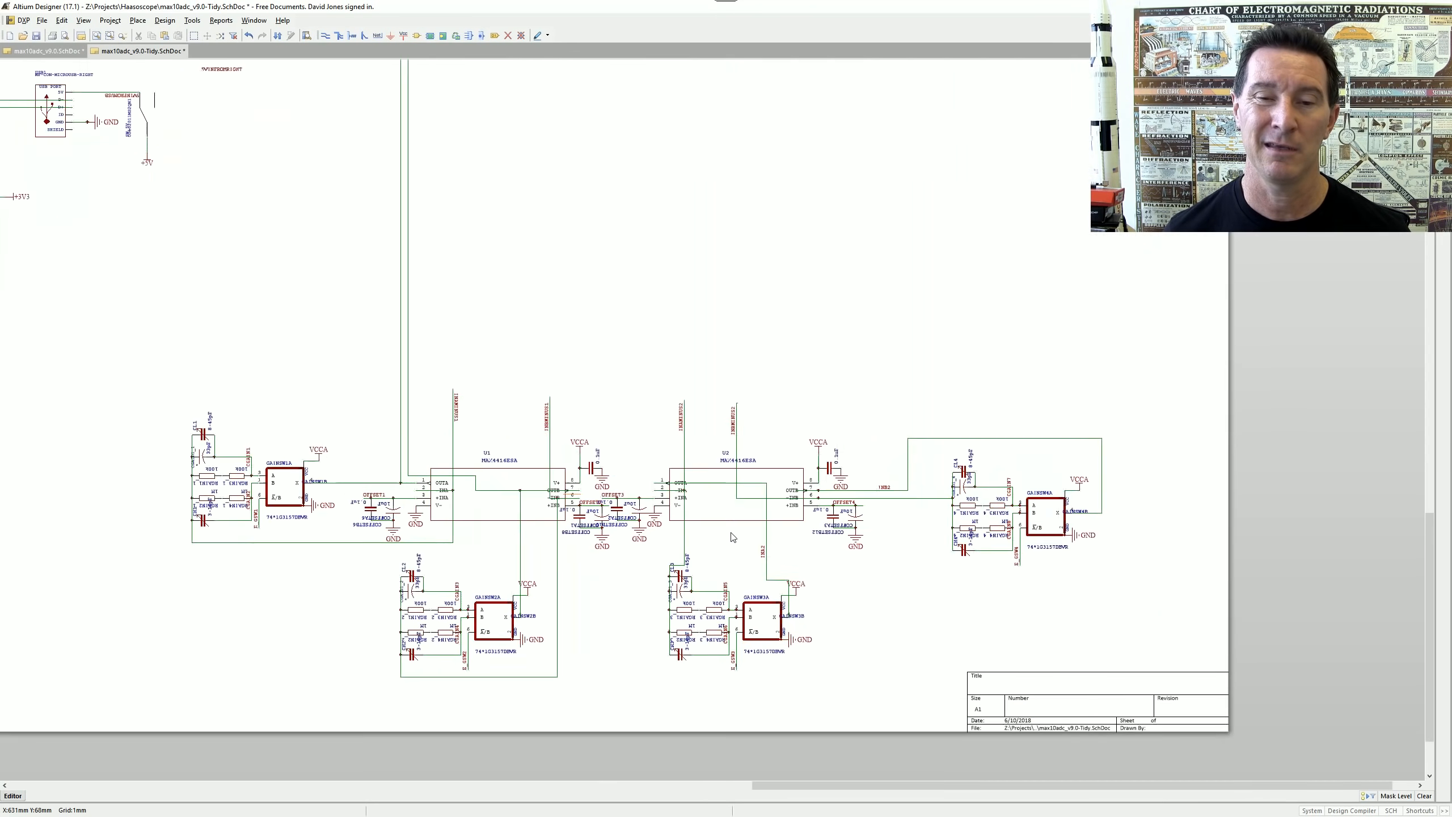
ctrl+scroll(734, 537, up, 4)
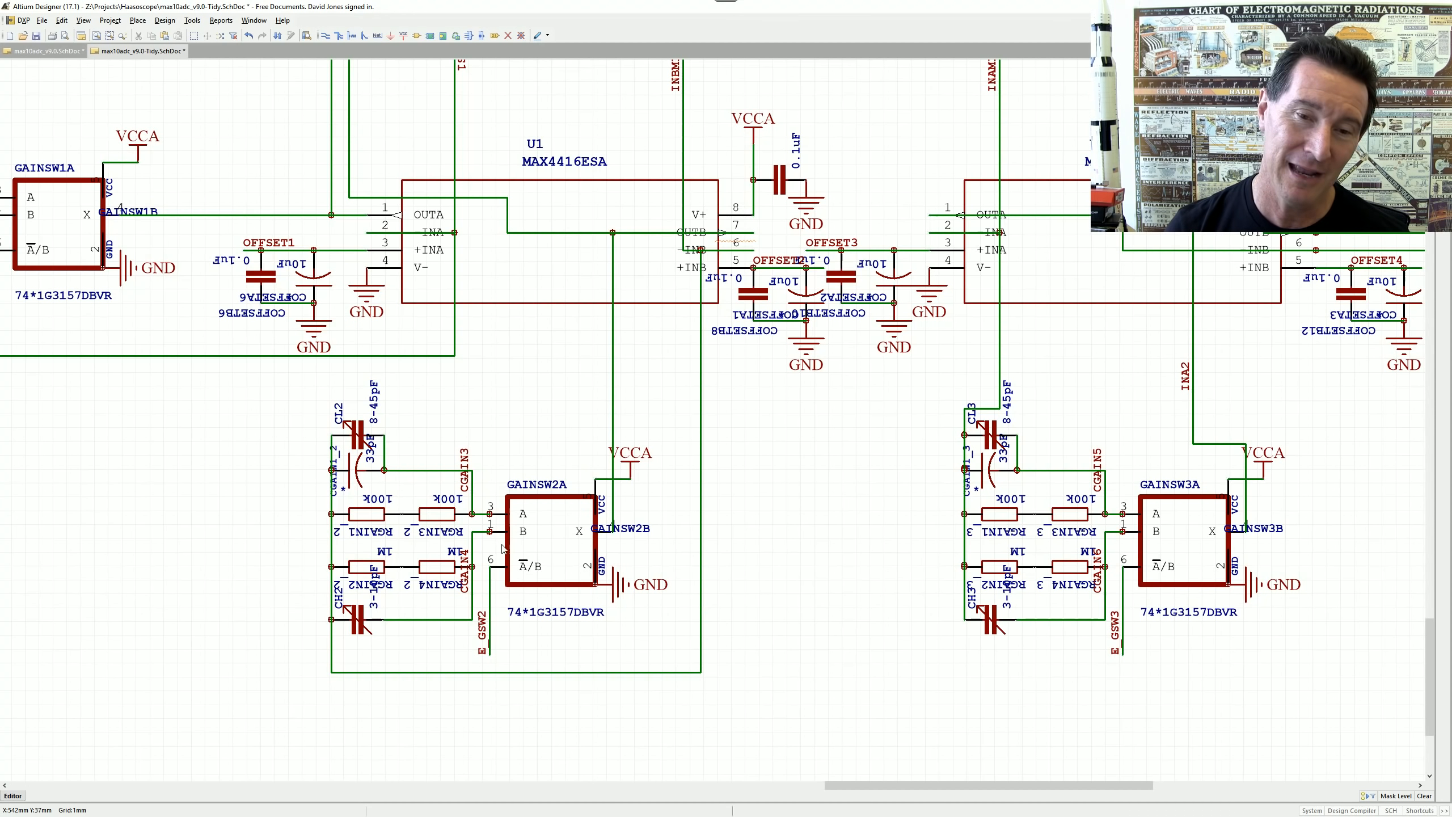
ctrl+scroll(555, 515, up, 1)
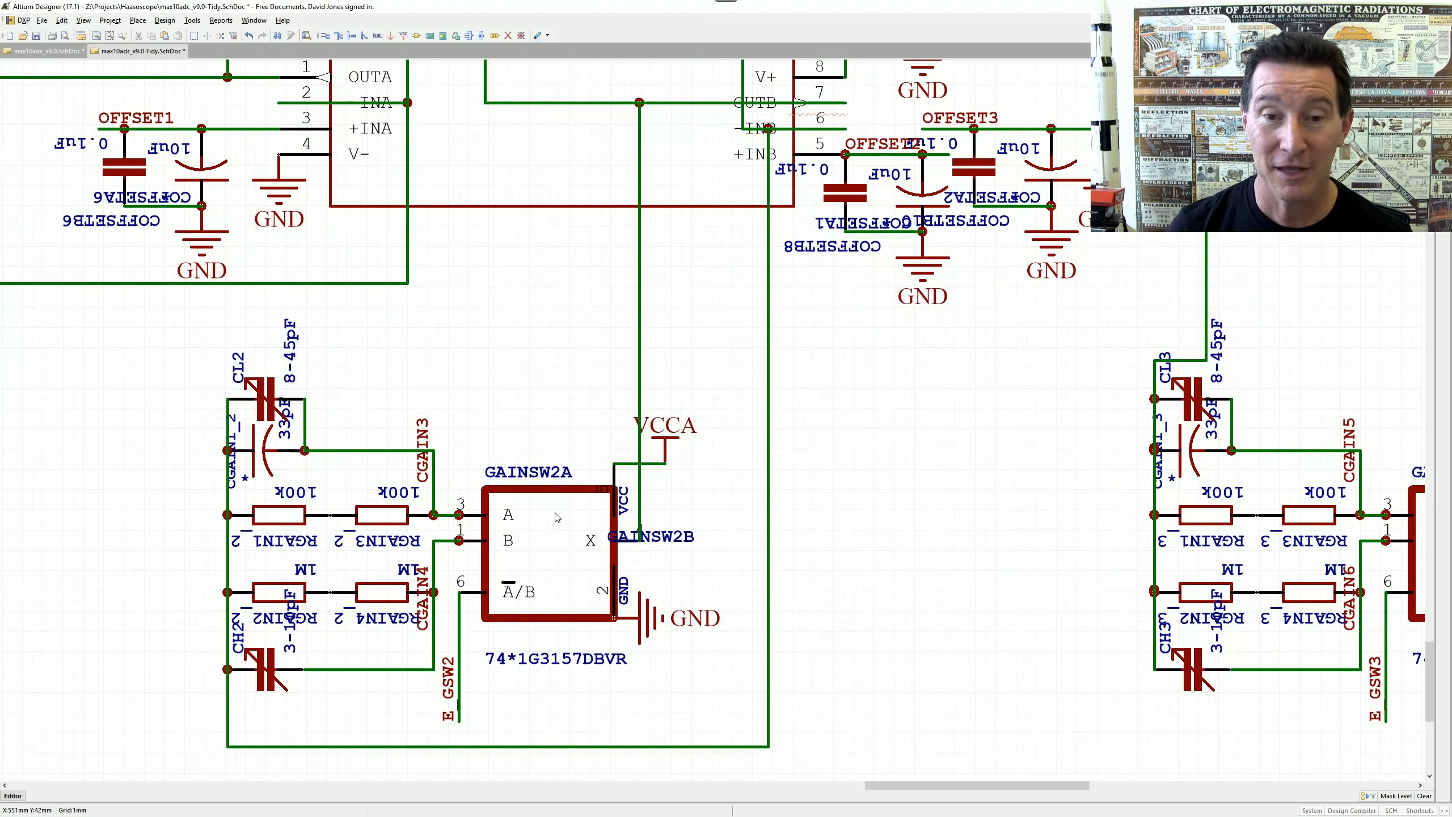
right_drag(512, 542, 581, 484)
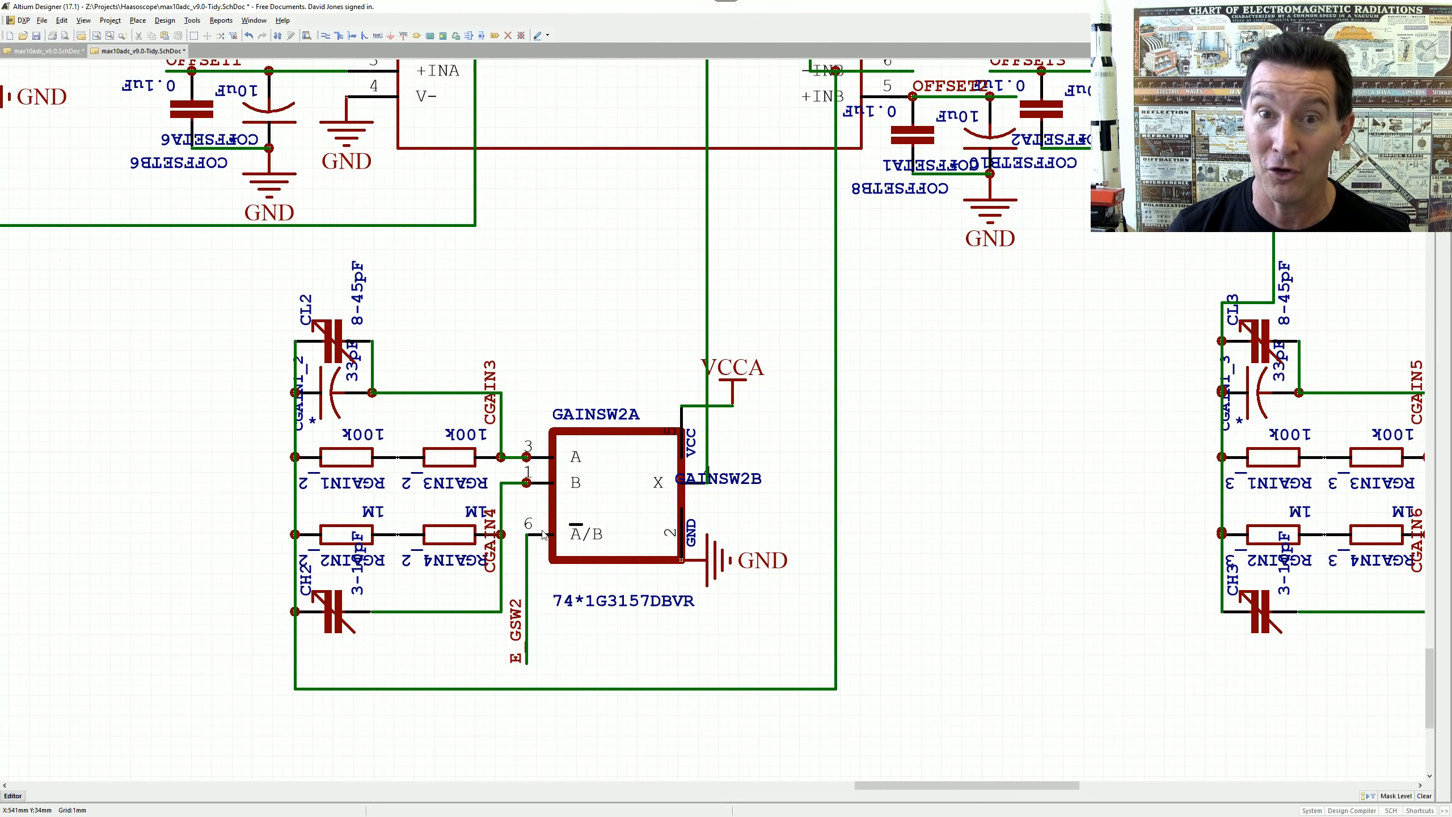
double_click(582, 420)
key(Escape)
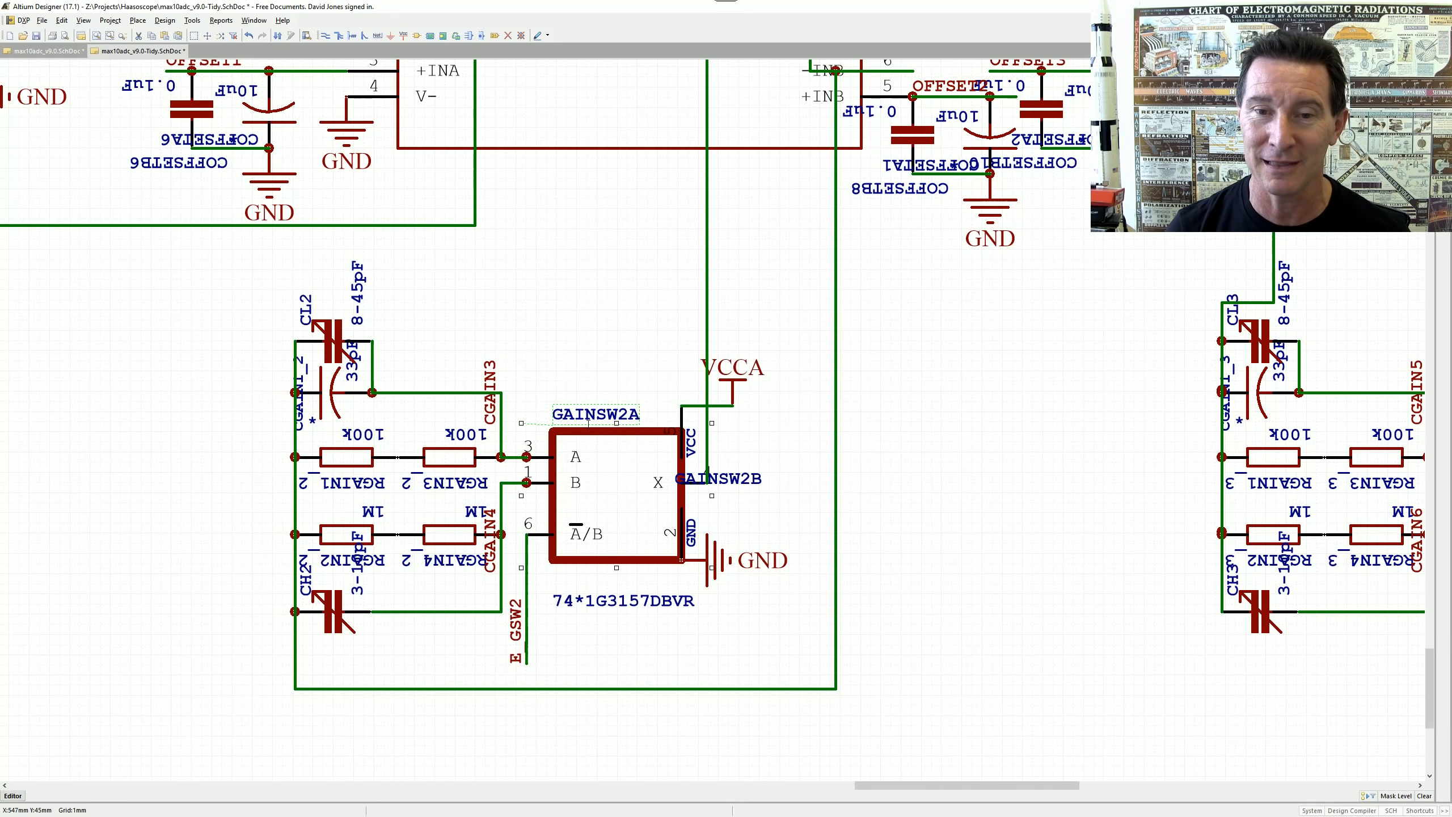
click(571, 358)
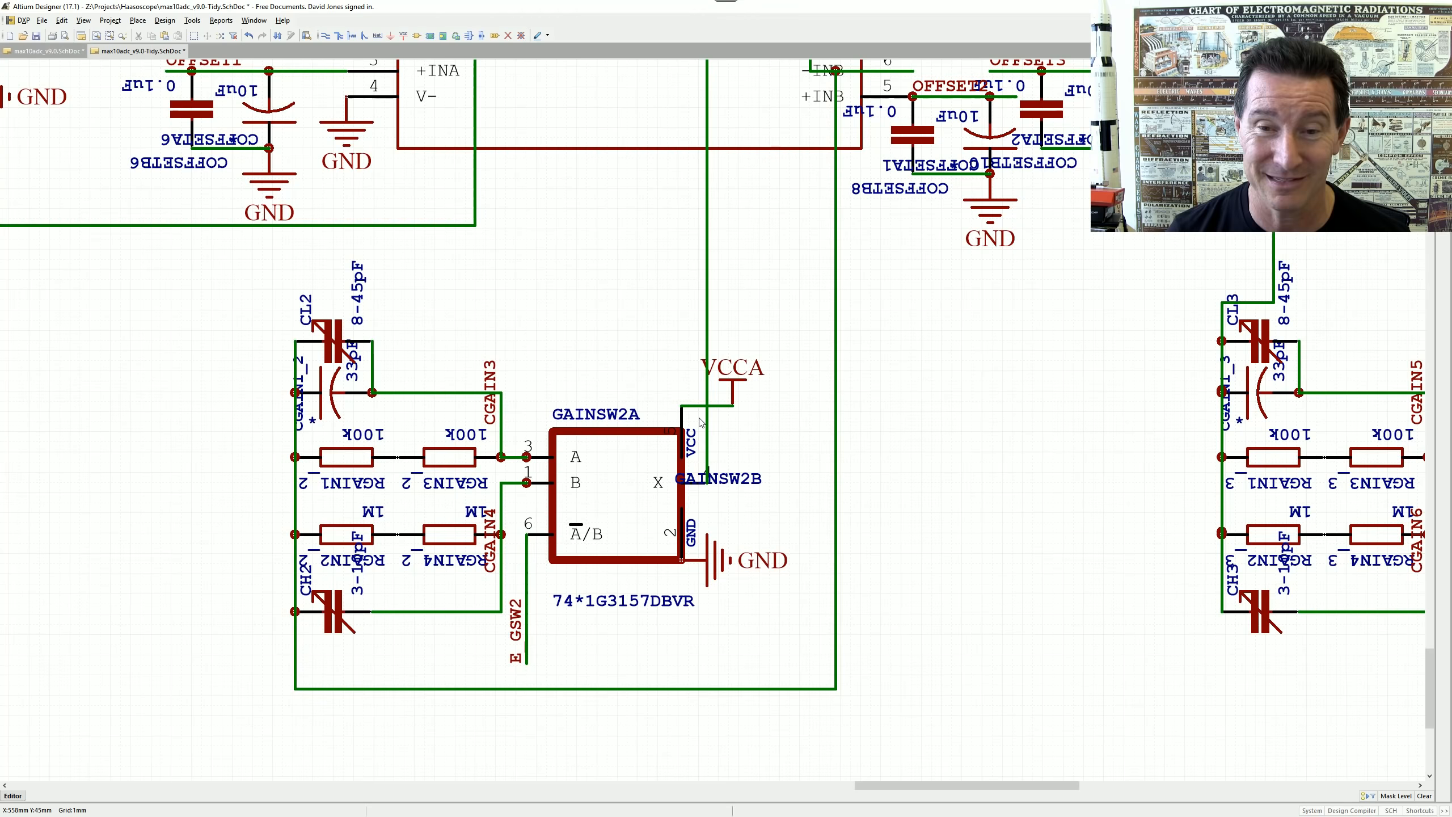
ctrl+scroll(686, 487, up, 2)
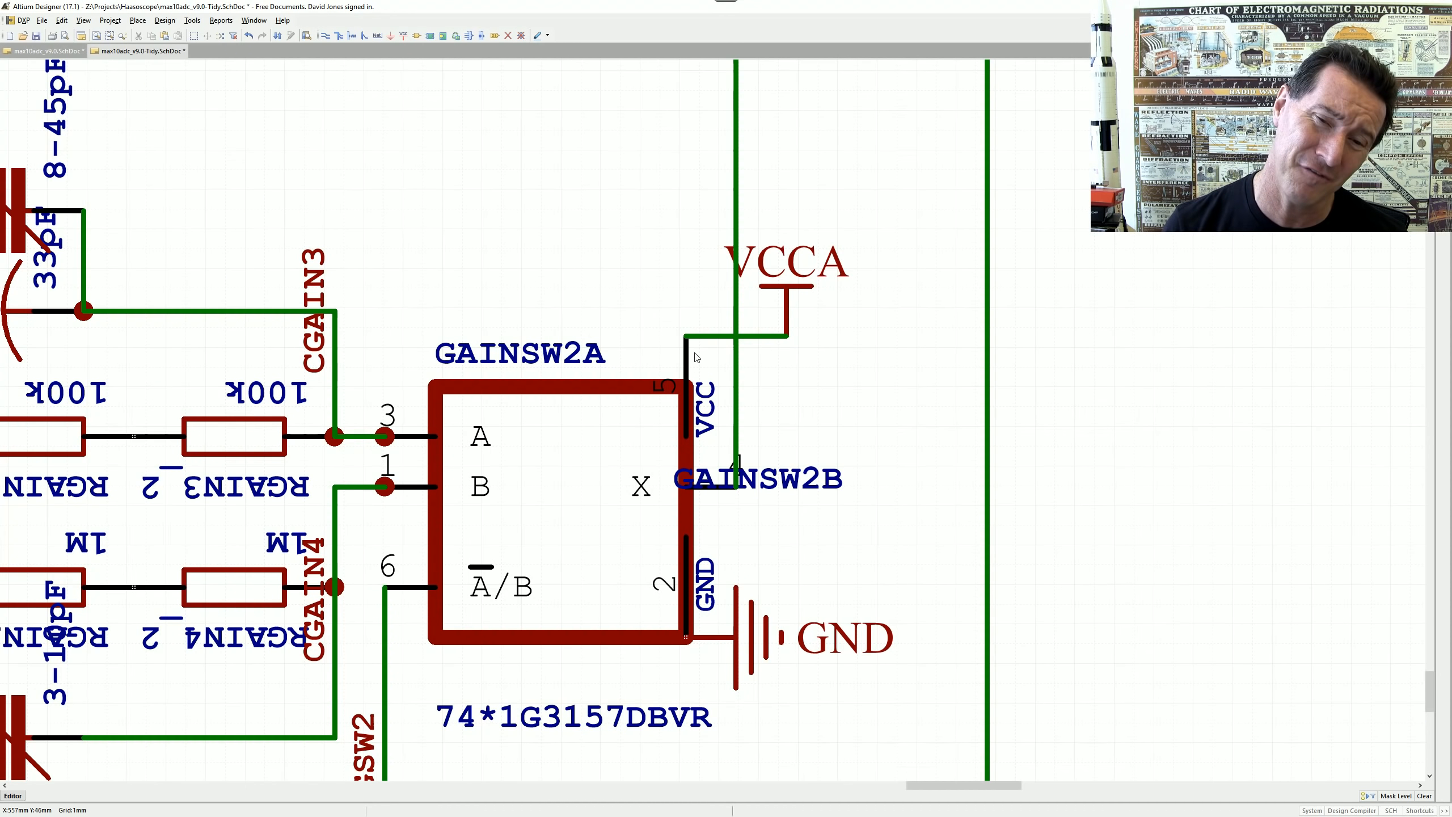
ctrl+scroll(683, 611, down, 3)
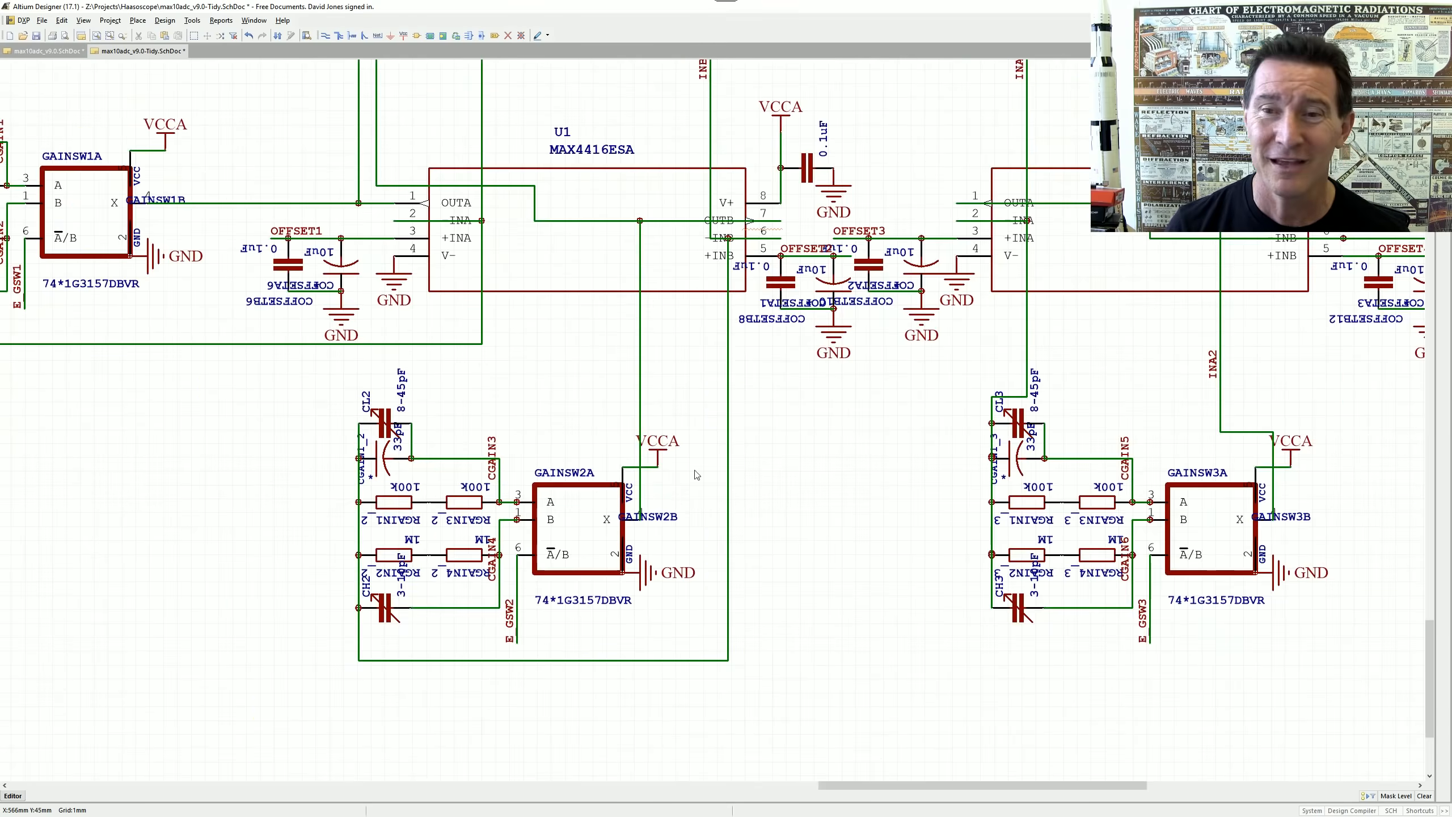
ctrl+scroll(603, 552, up, 2)
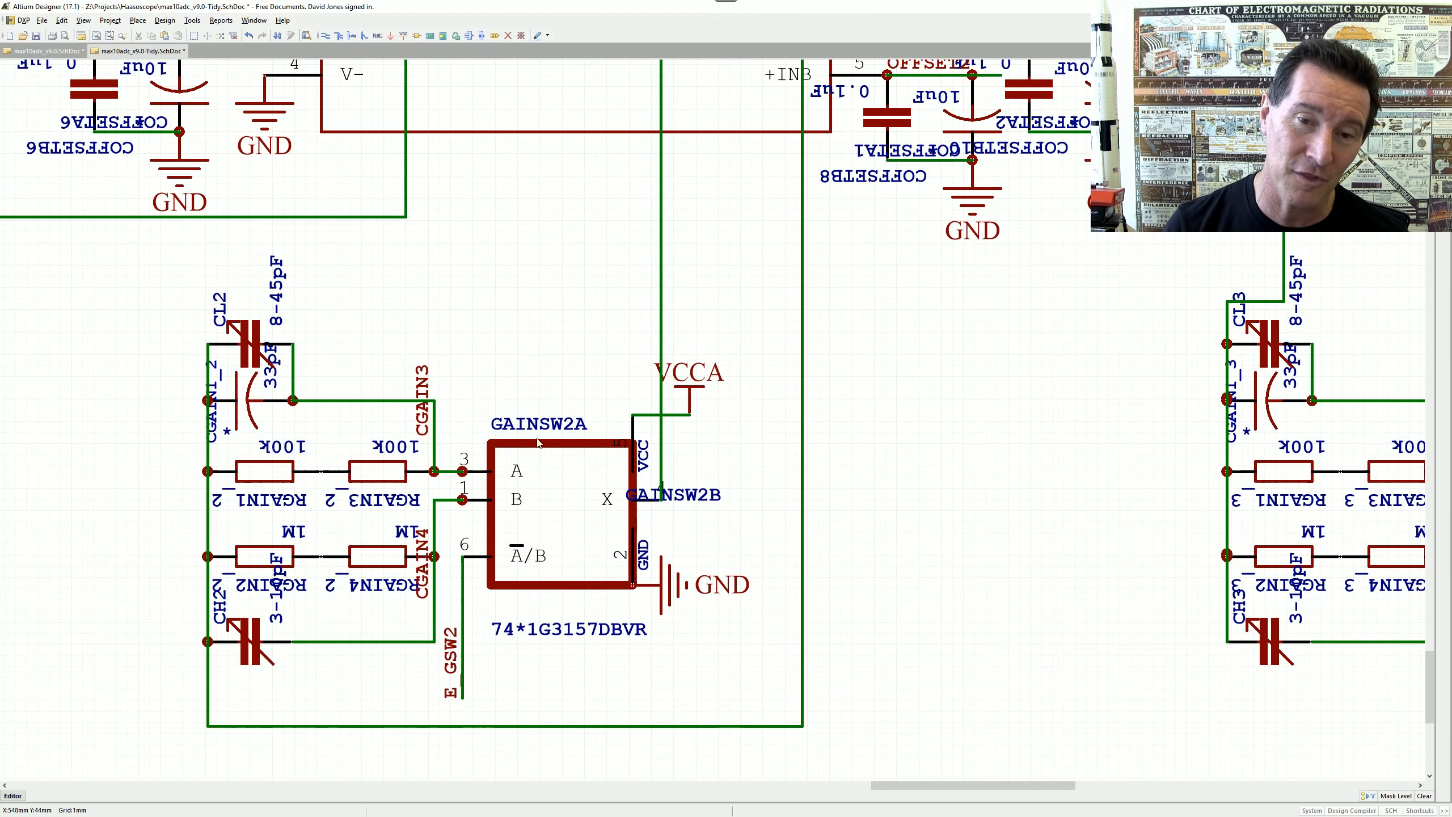
- Examine how the gain switch circuits connect to the MAX4416ESA op-amps U1 and U2
right_drag(600, 272, 621, 525)
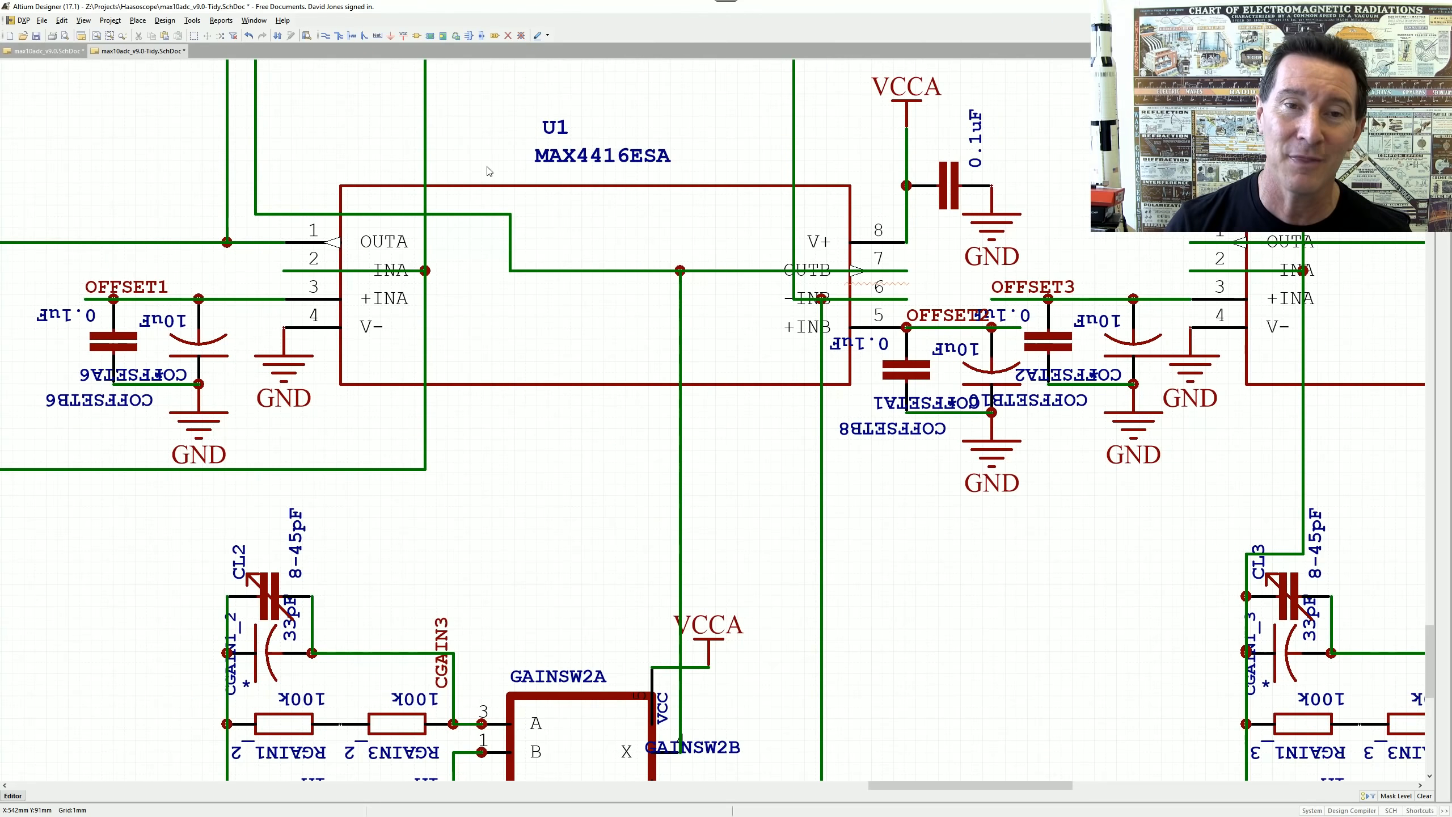
ctrl+scroll(518, 479, down, 2)
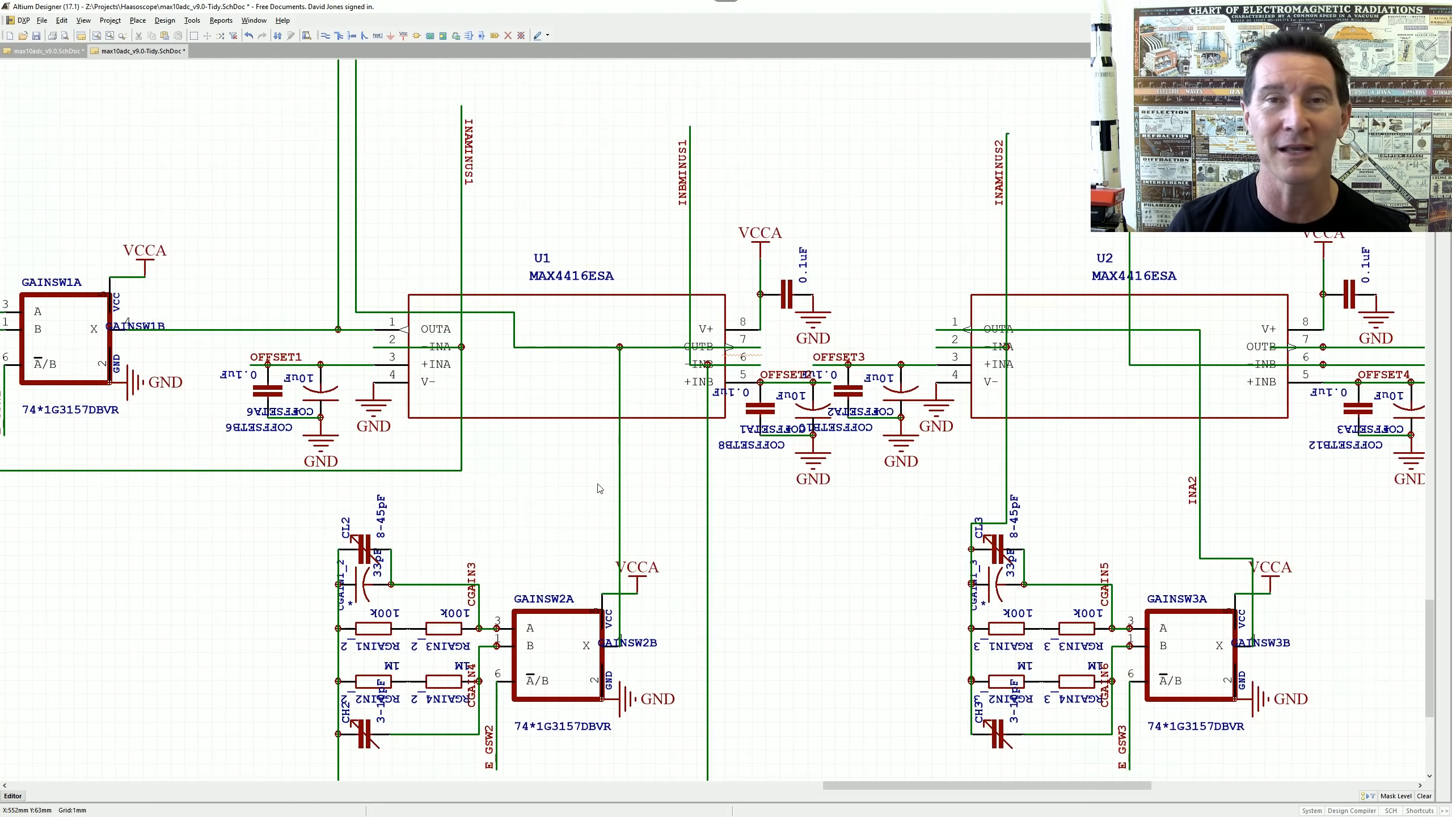
ctrl+scroll(578, 483, up, 1)
scroll(625, 526, down, 1)
ctrl+scroll(625, 525, down, 2)
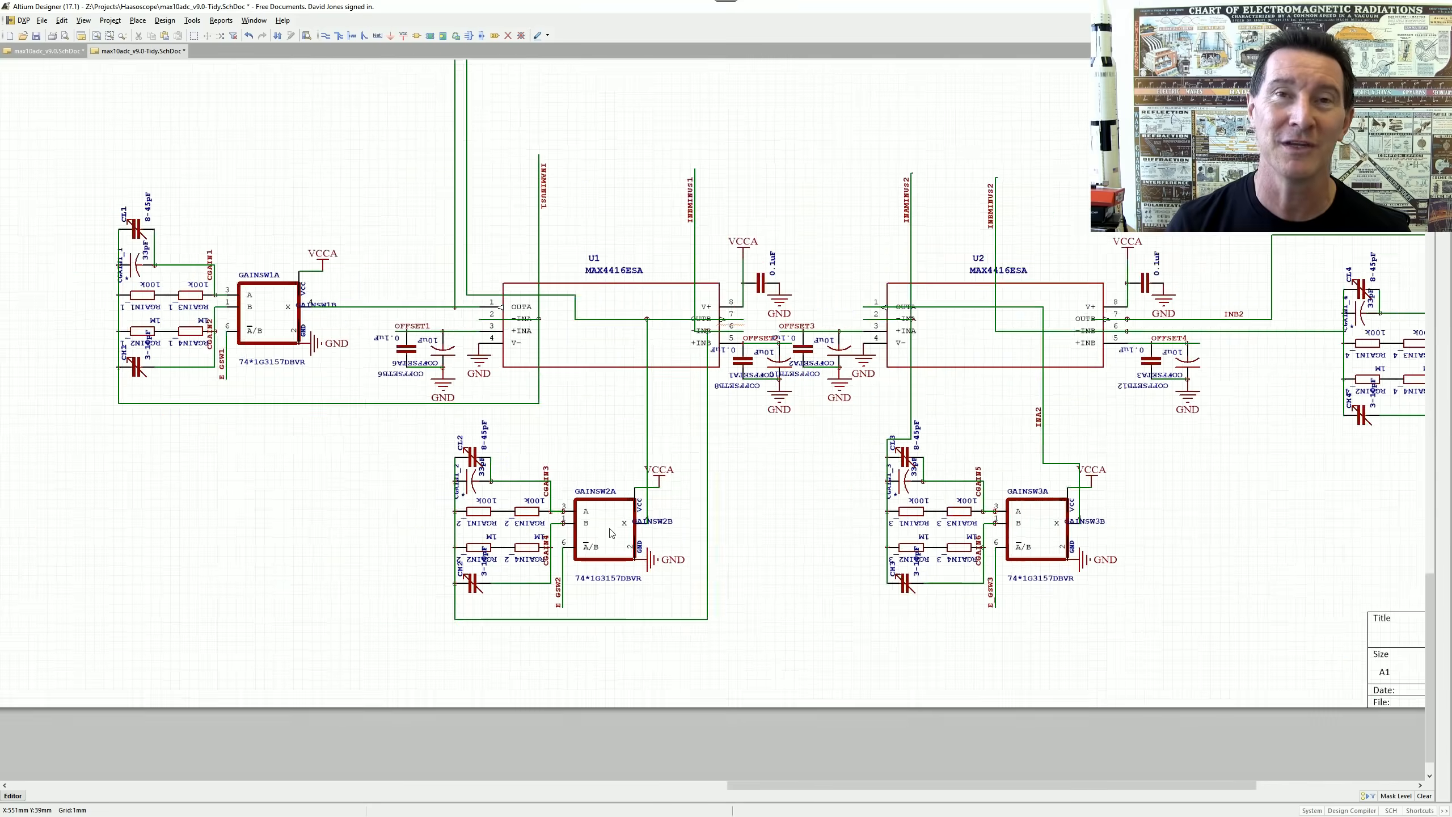
- Trace the CGAIN1 net around GAINSW1A and compare that circuit's tidied layout with the GAINSW2A circuit
ctrl+scroll(612, 544, up, 4)
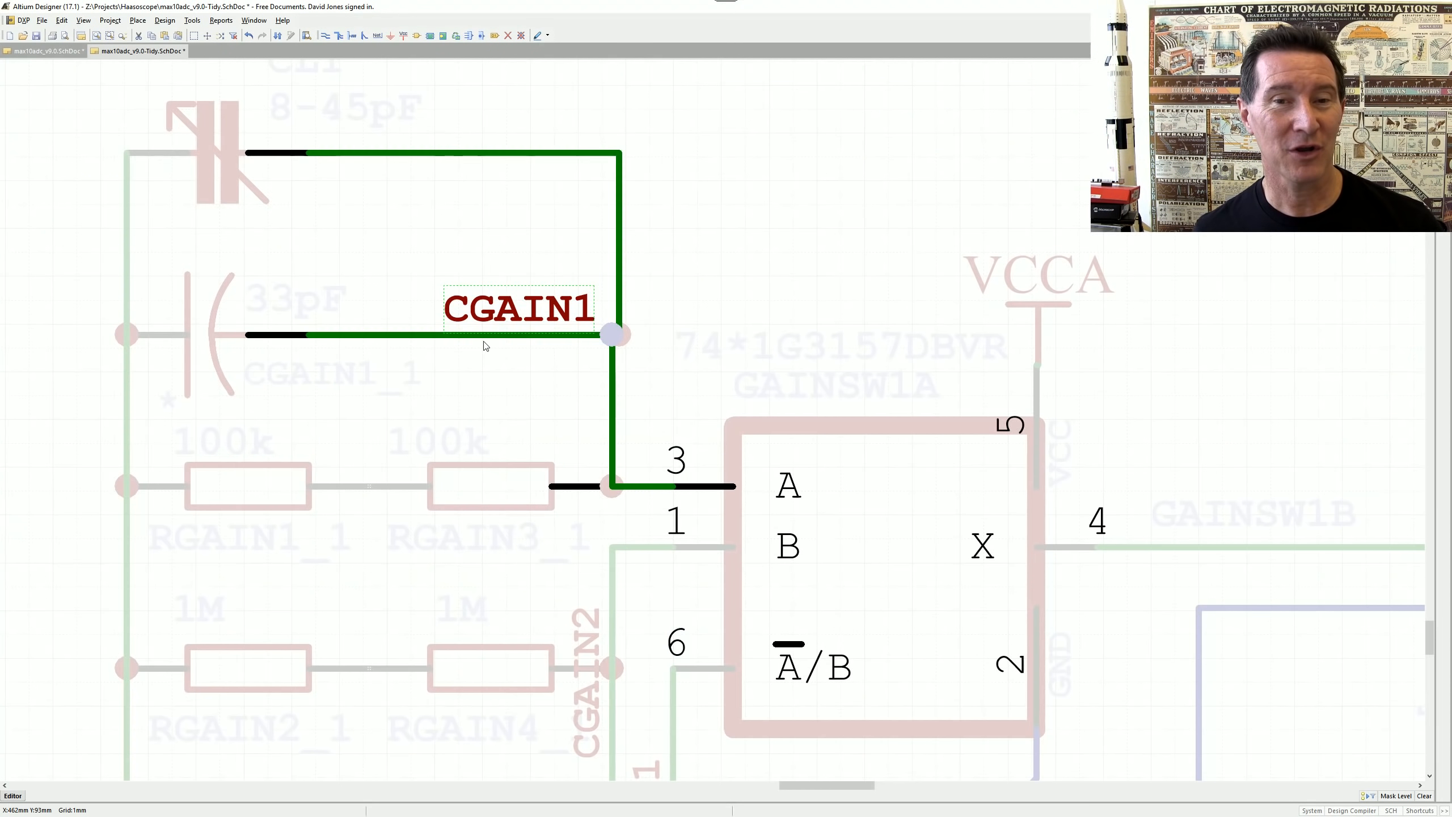
ctrl+scroll(489, 351, down, 2)
ctrl+scroll(542, 391, up, 1)
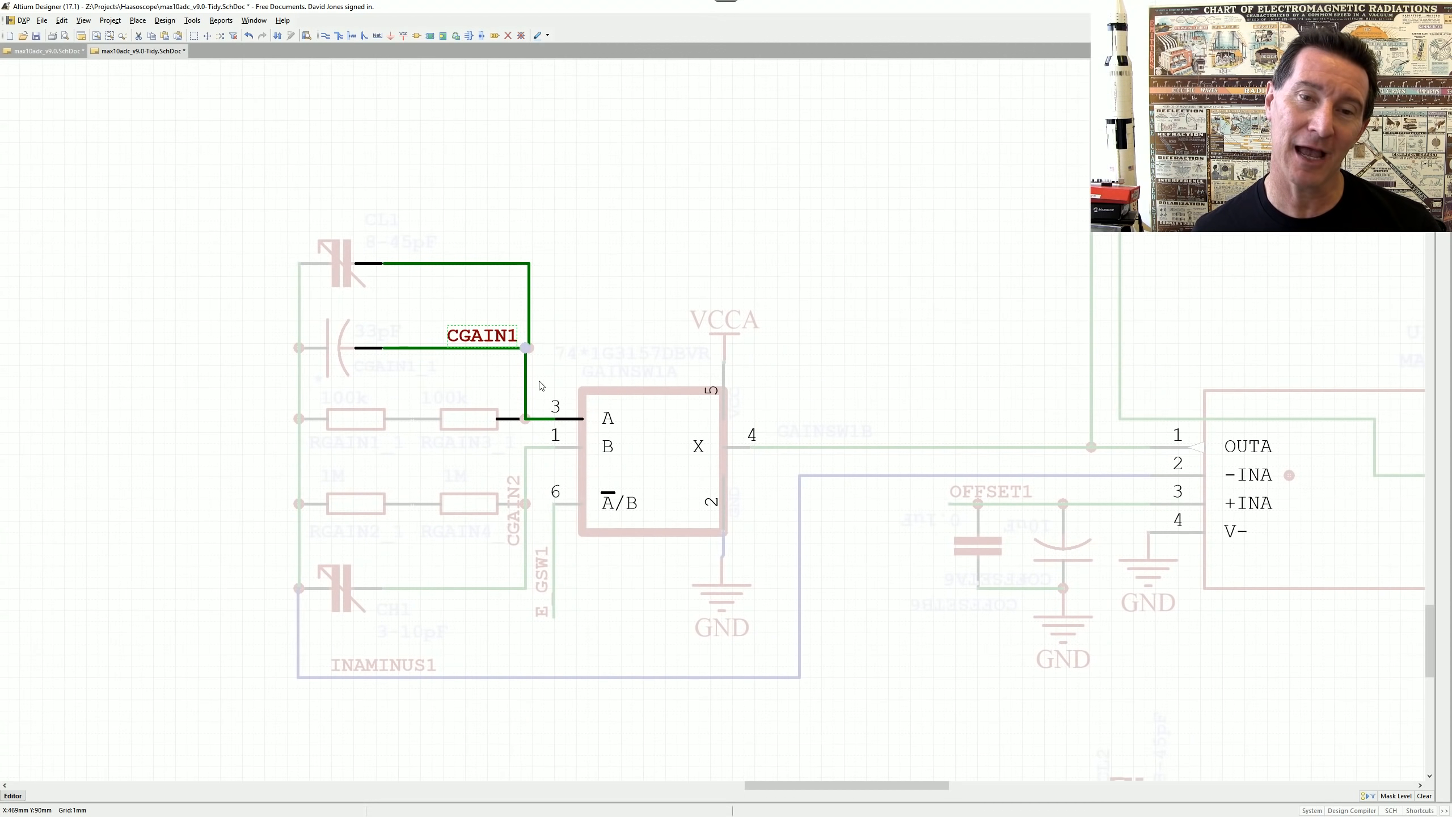
ctrl+scroll(476, 330, up, 3)
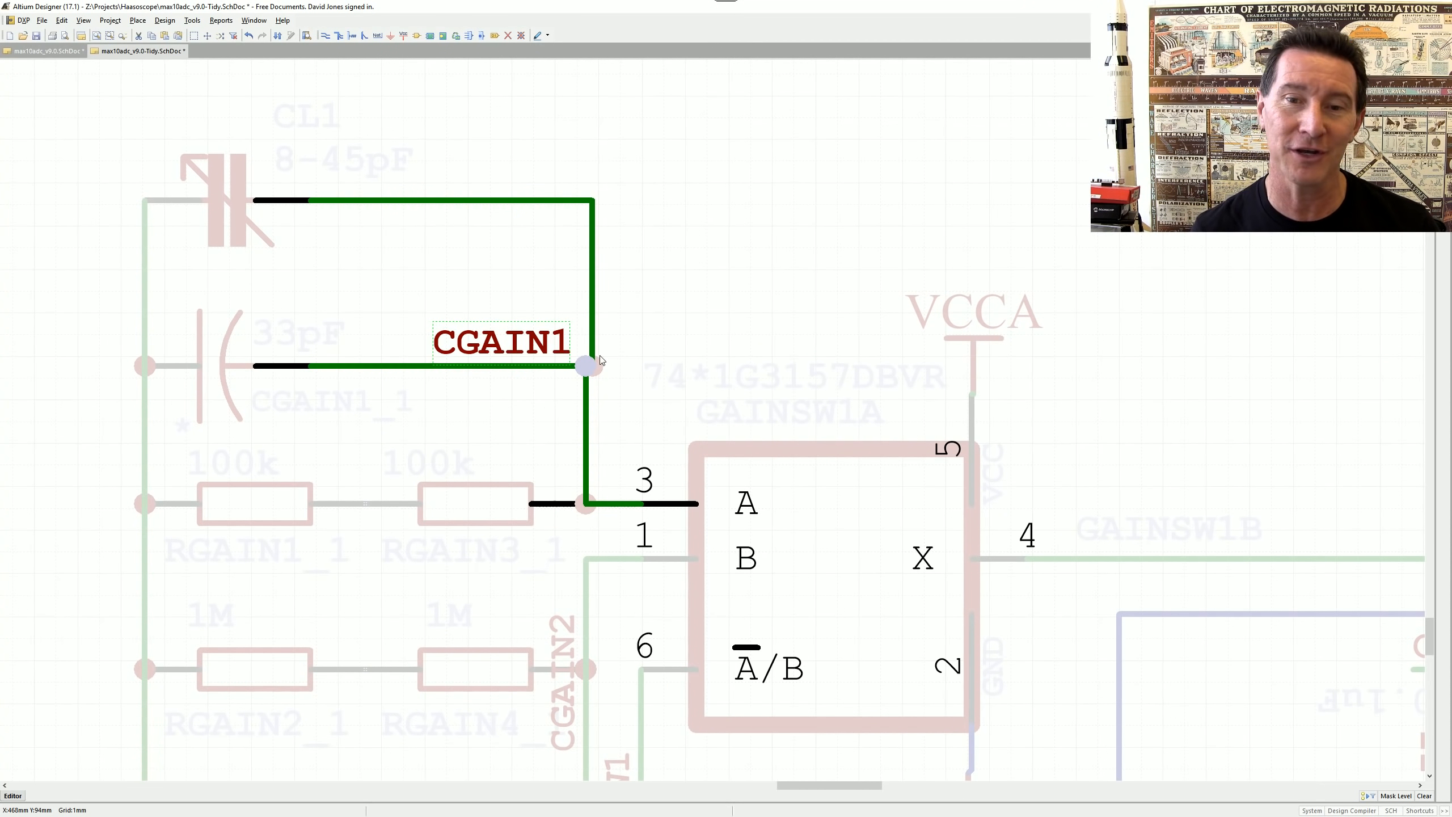
ctrl+scroll(594, 355, down, 3)
ctrl+scroll(554, 353, up, 1)
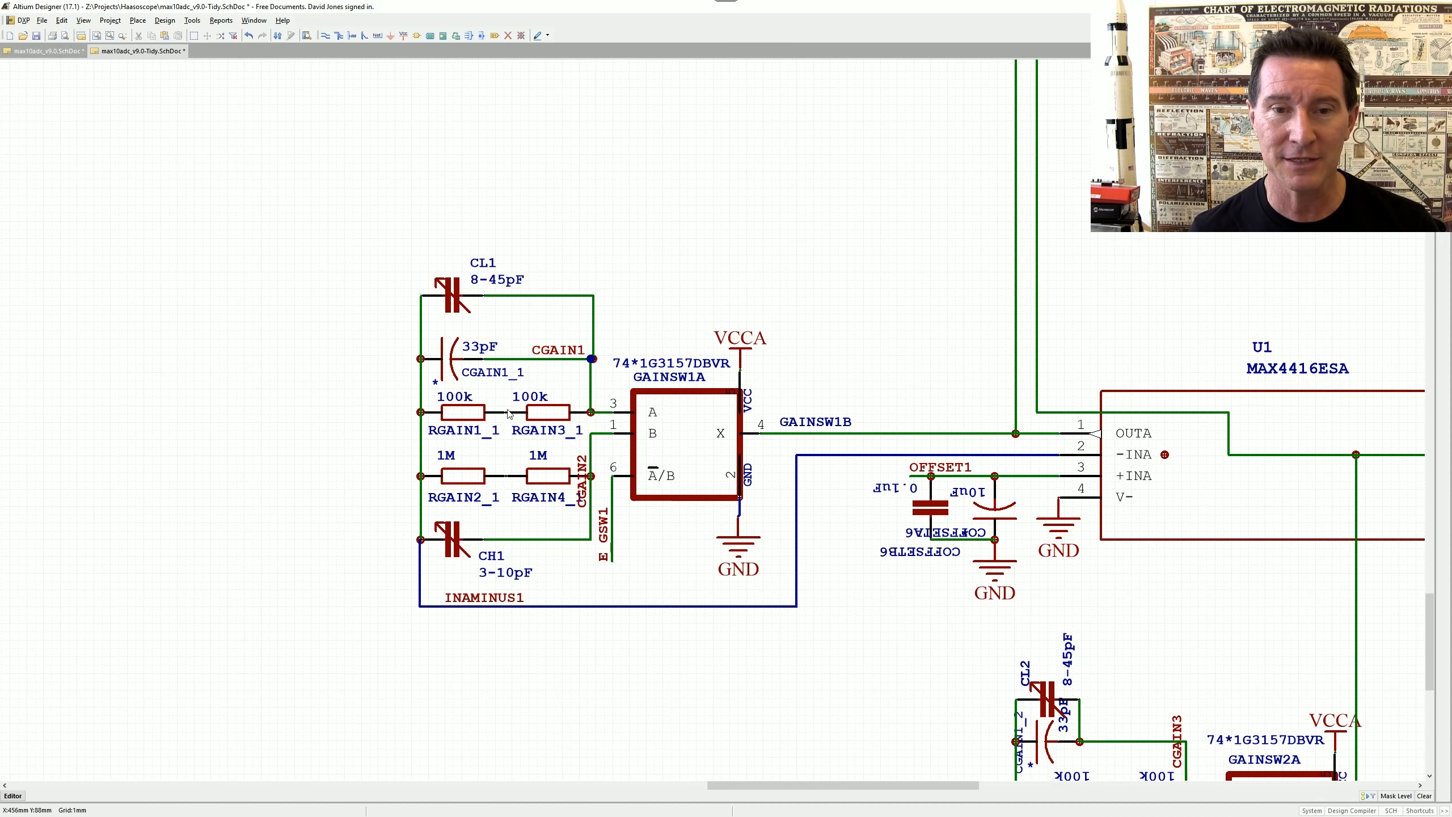
ctrl+scroll(474, 411, up, 2)
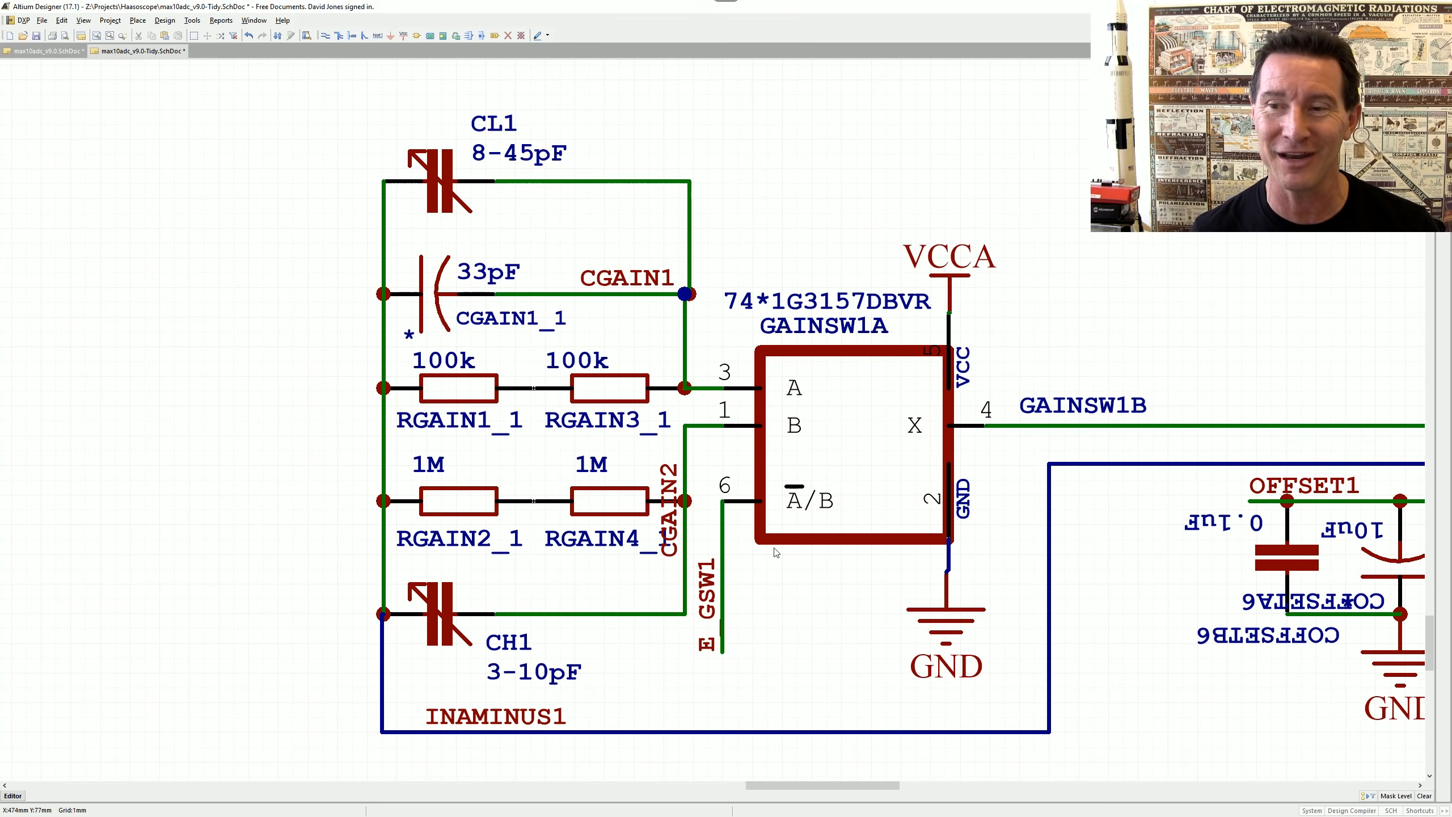
ctrl+scroll(775, 548, down, 5)
right_drag(880, 681, 619, 350)
ctrl+scroll(798, 472, up, 2)
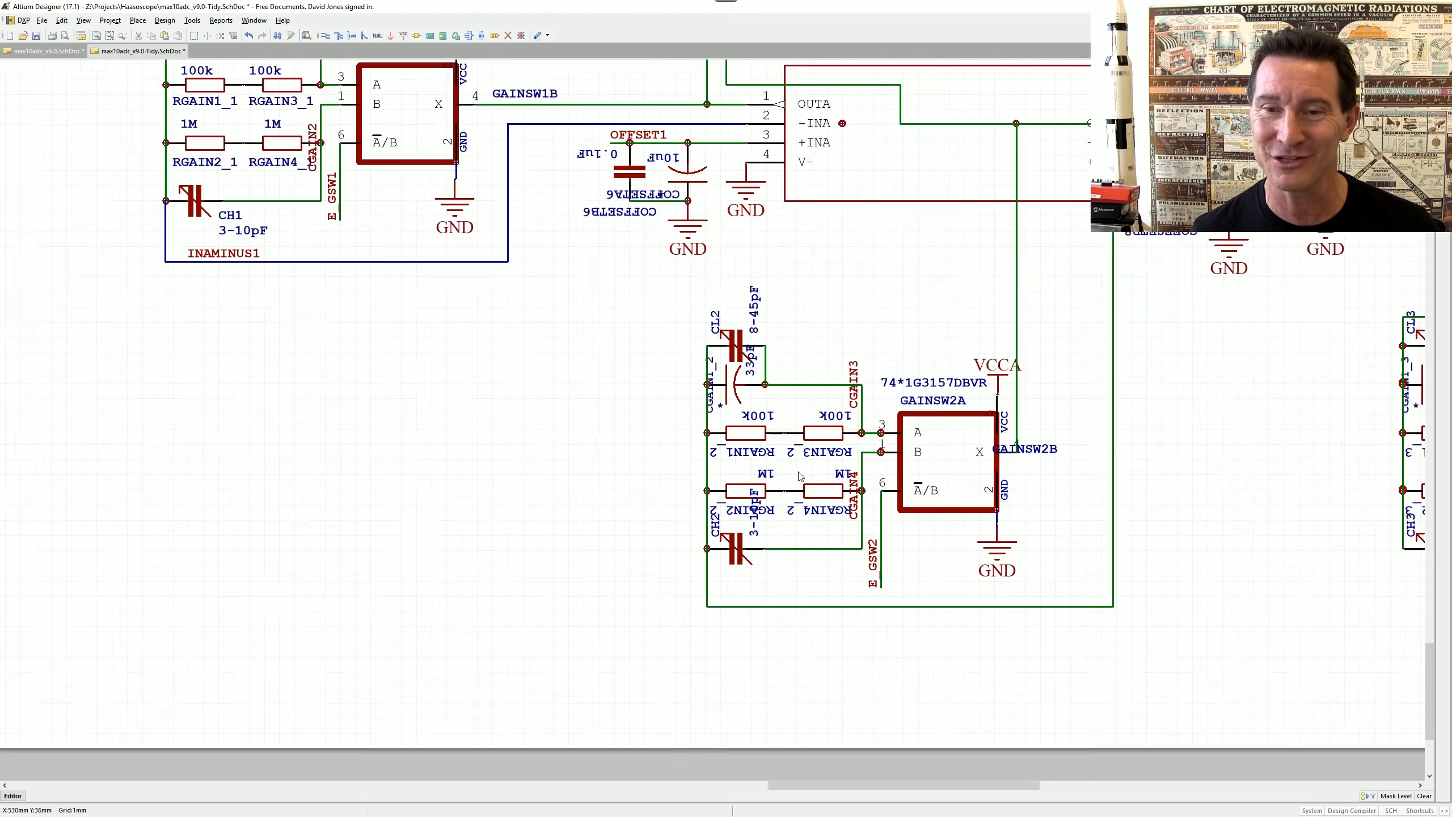
ctrl+scroll(799, 476, up, 2)
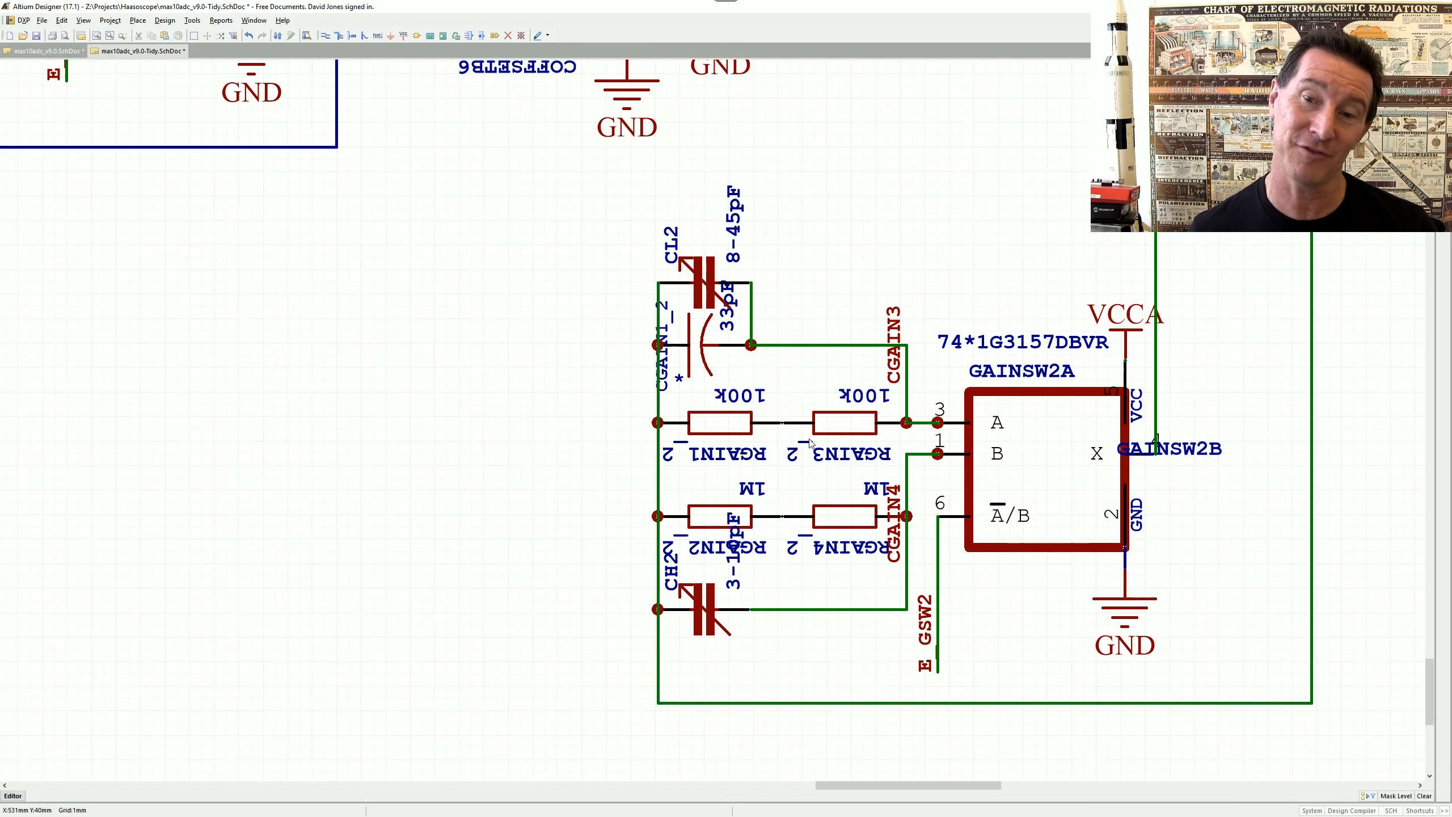
- Shift the GAINSW1A feedback network away from the switch to widen the gap, and realign the INAMINUS1 wire with it
right_drag(494, 282, 558, 415)
ctrl+scroll(518, 266, down, 2)
drag(232, 116, 520, 671)
drag(491, 449, 422, 448)
click(274, 593)
drag(274, 593, 200, 584)
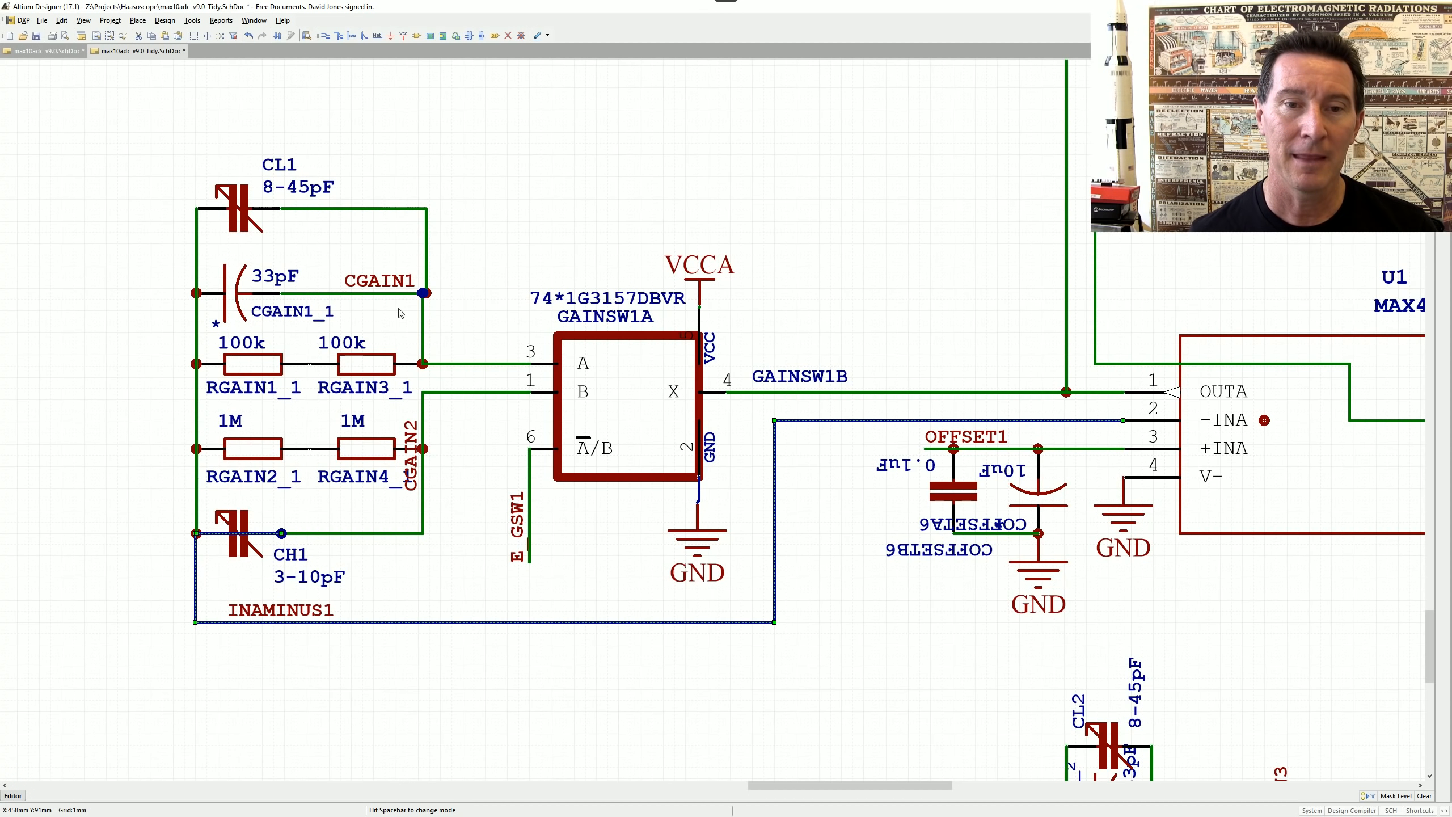
- Place the CGAIN1 and CGAIN2 net labels horizontally on the wires entering pins A and B of GAINSW1A
drag(387, 286, 447, 361)
drag(411, 458, 450, 390)
ctrl+scroll(450, 391, up, 2)
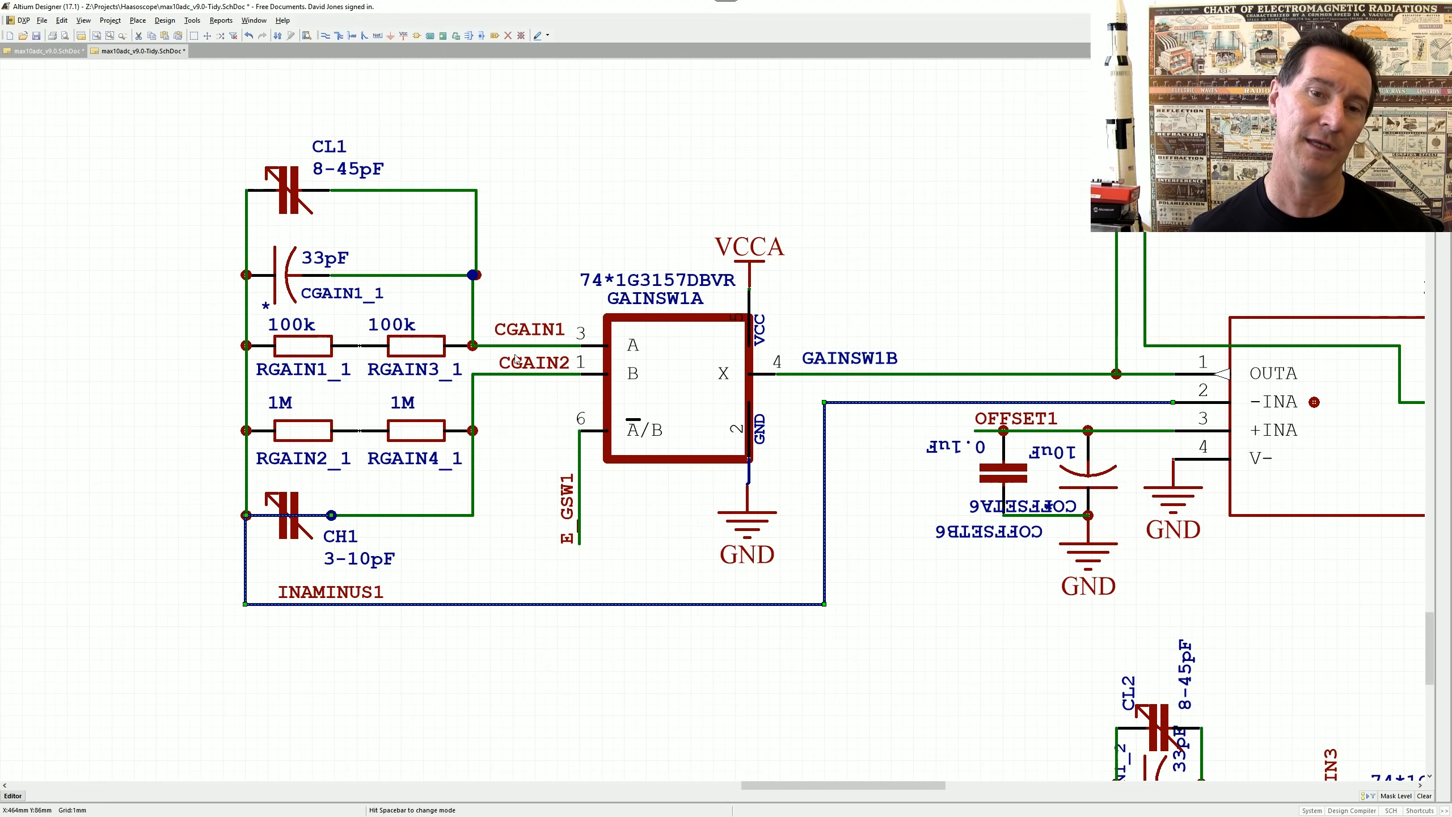
ctrl+scroll(490, 352, up, 2)
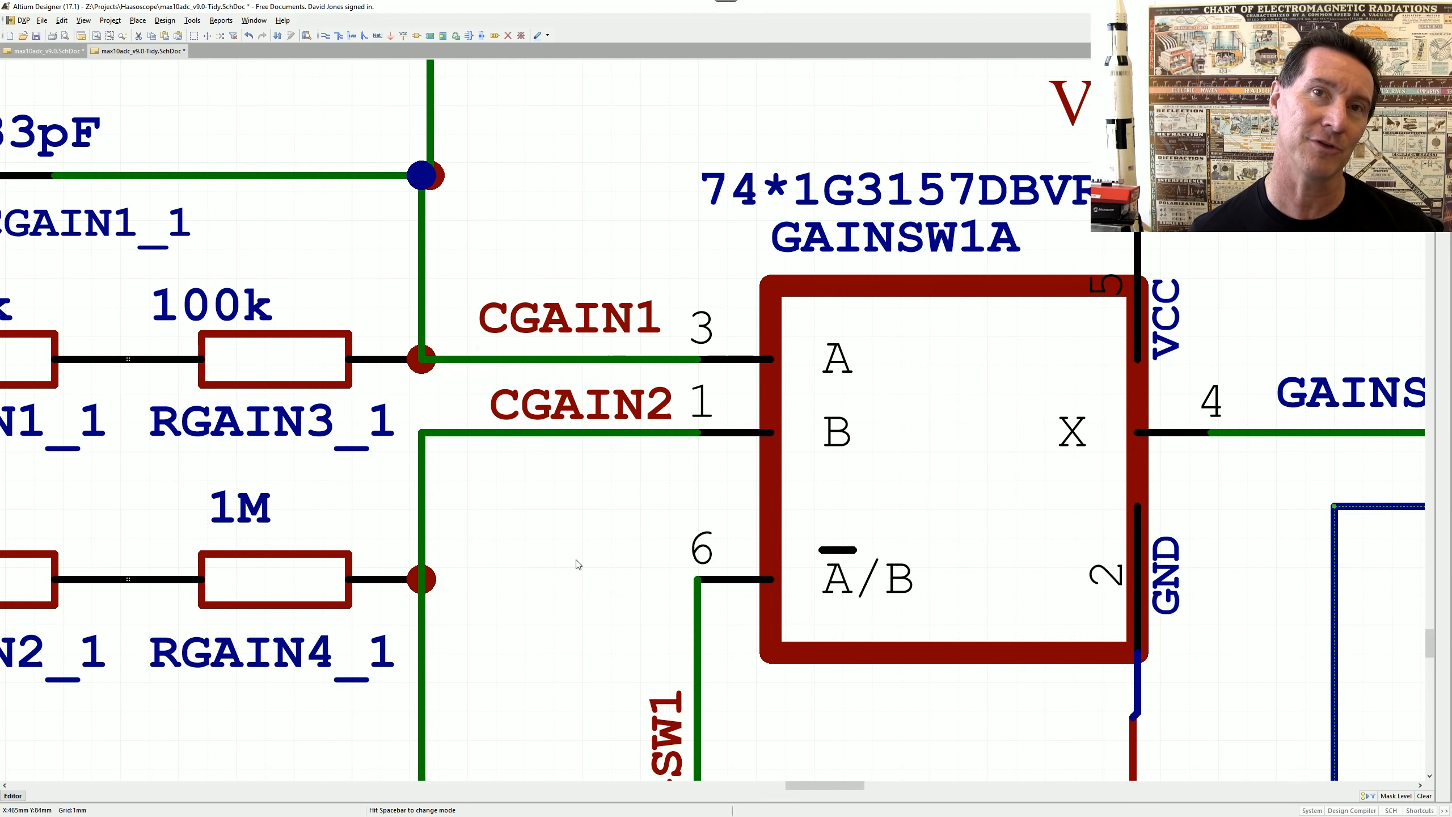
ctrl+scroll(558, 538, down, 4)
ctrl+scroll(556, 445, down, 4)
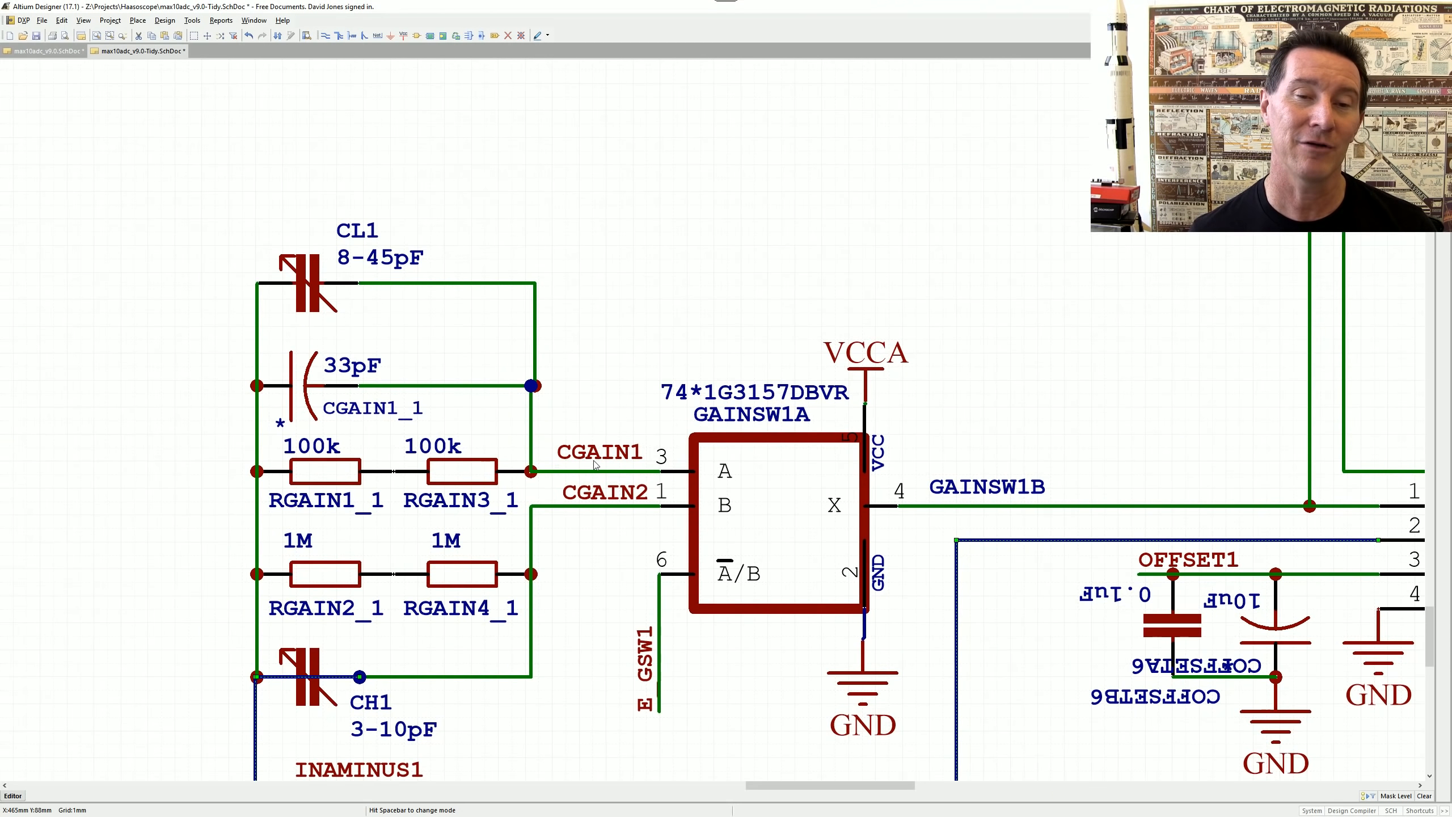
right_drag(628, 479, 598, 439)
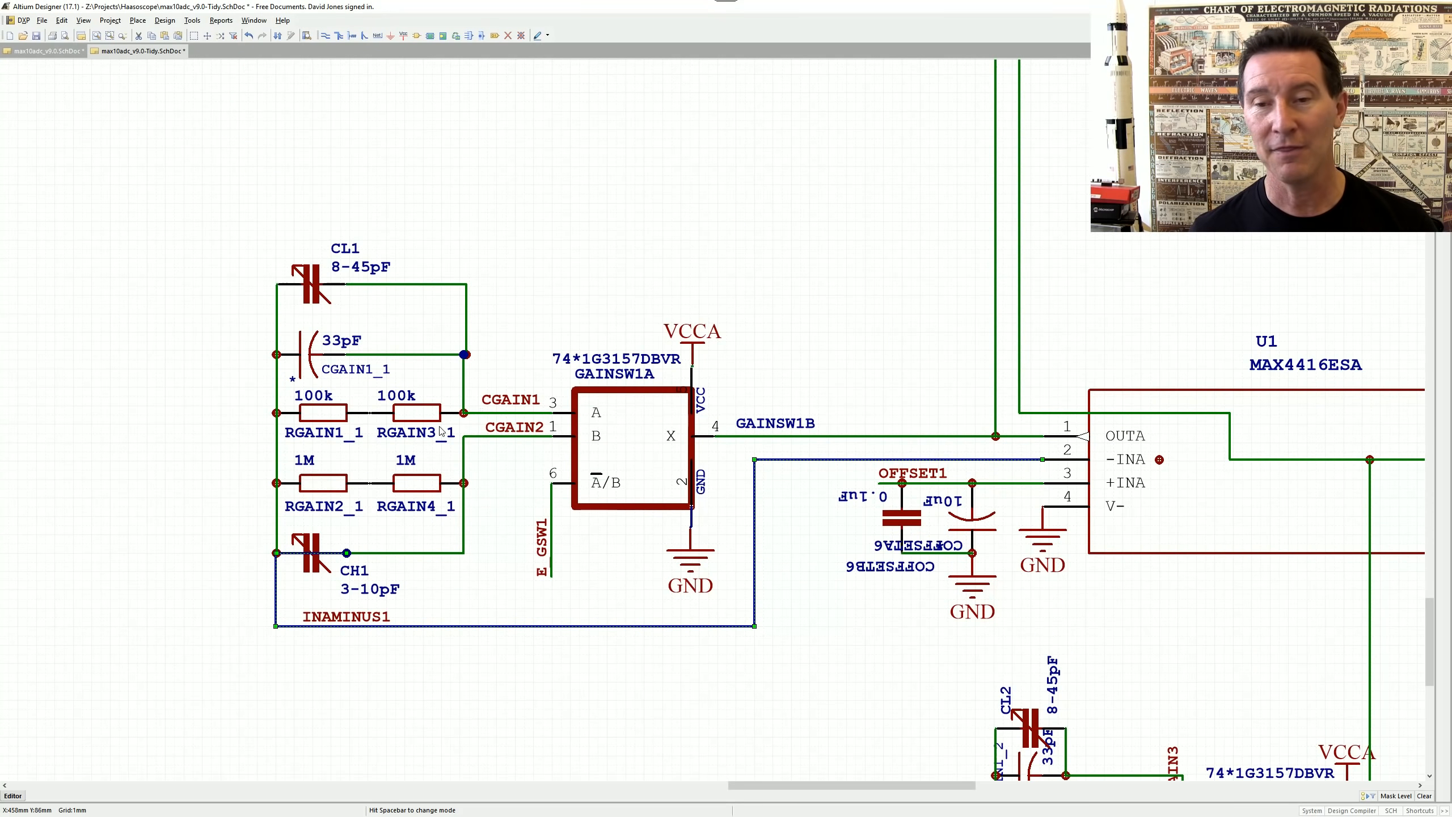
- Review the signal path from the GAINSW1A feedback network to the OUTA and -INA pins of U1
click(830, 302)
right_drag(1140, 462, 844, 406)
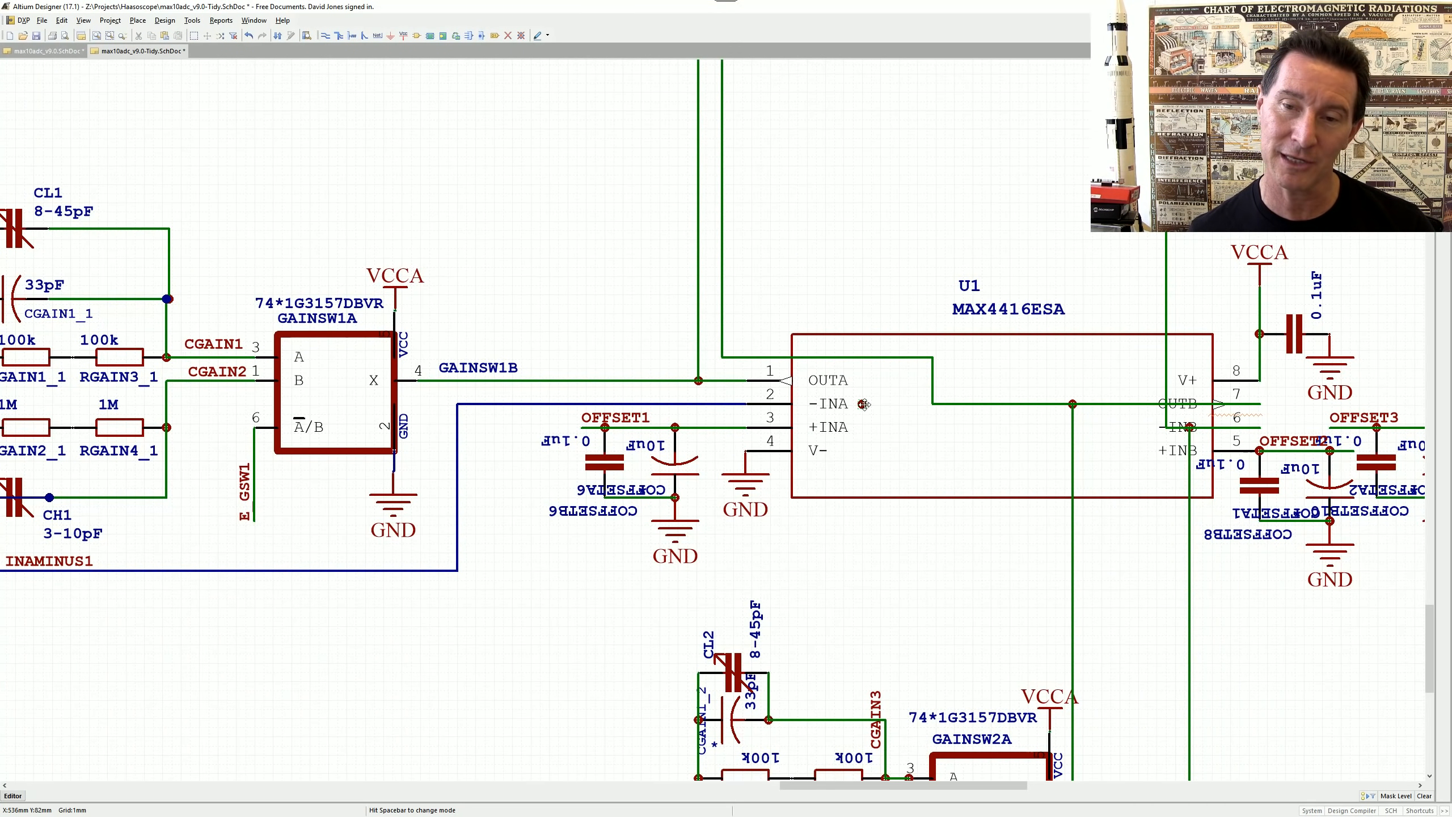
key(Escape)
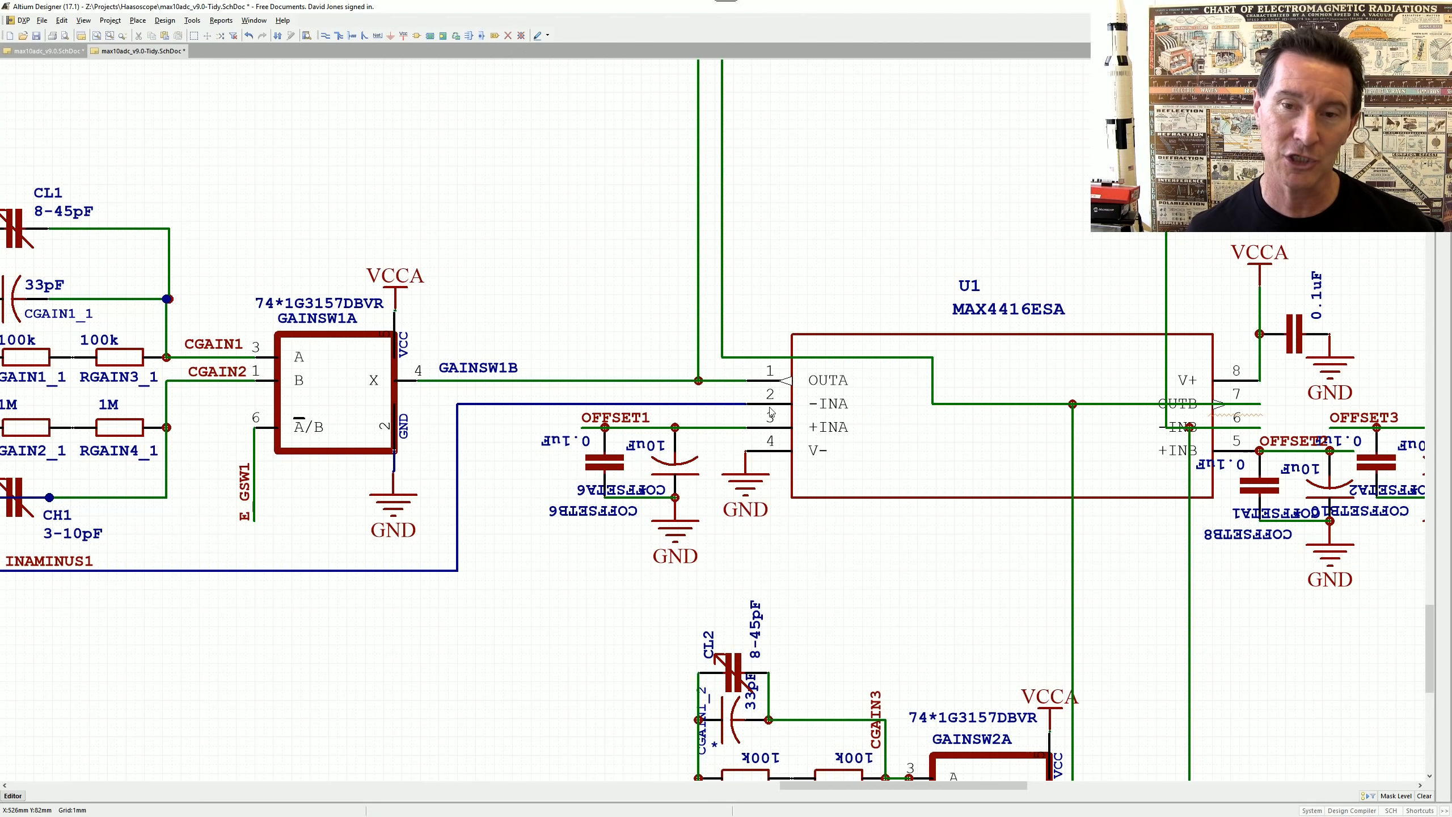
right_drag(770, 396, 783, 423)
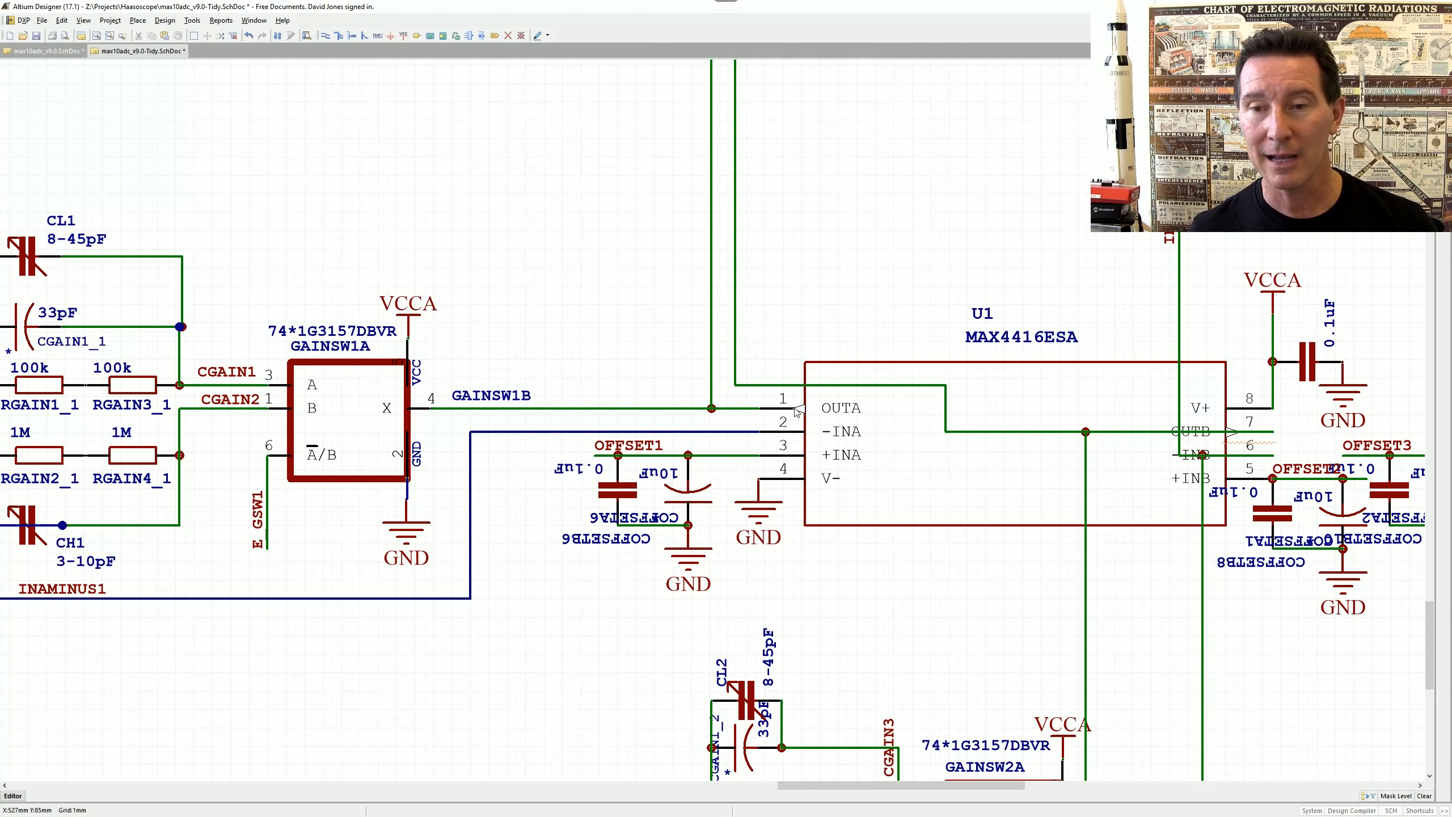
right_drag(691, 408, 870, 394)
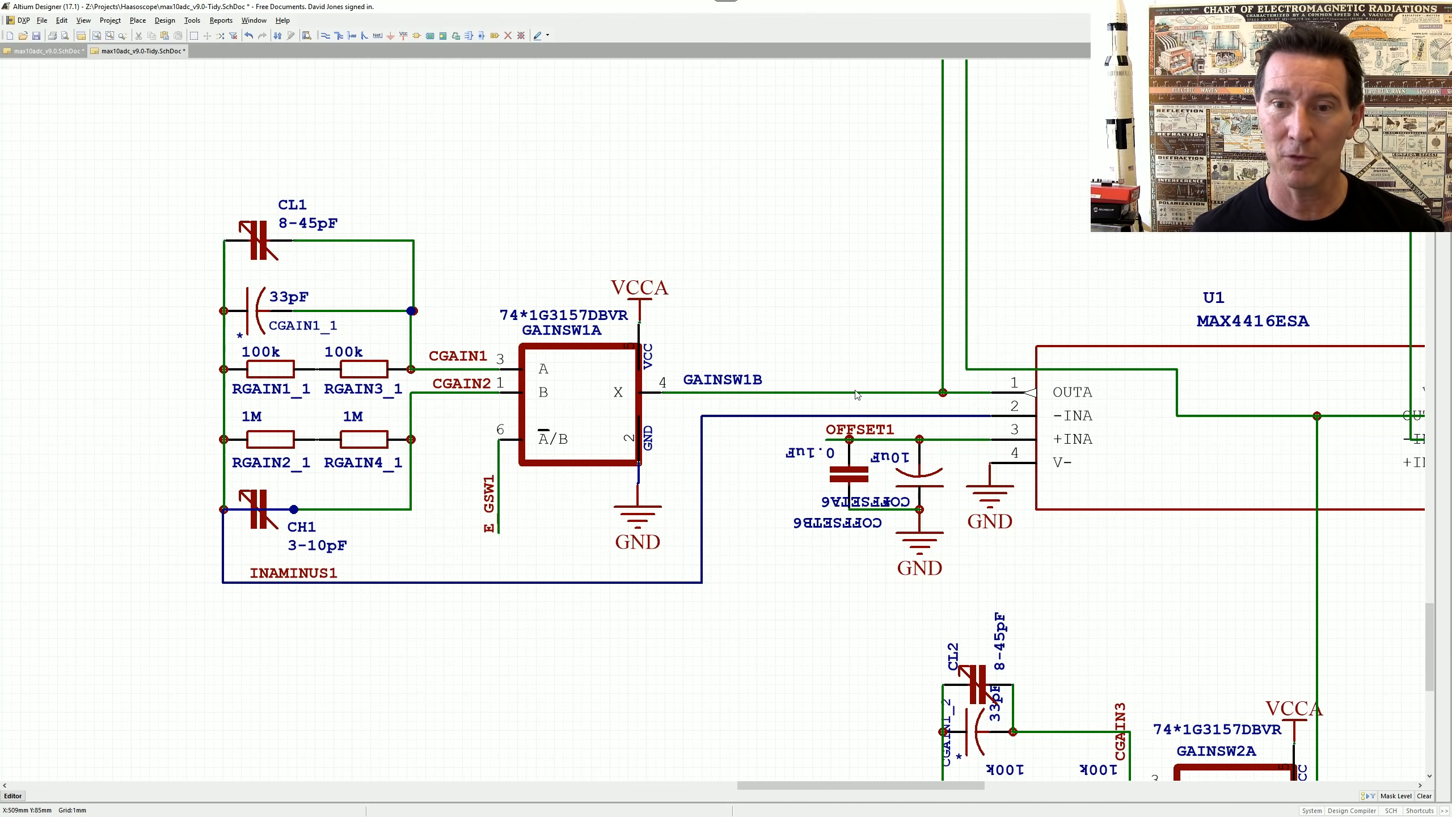
right_drag(1147, 429, 1014, 385)
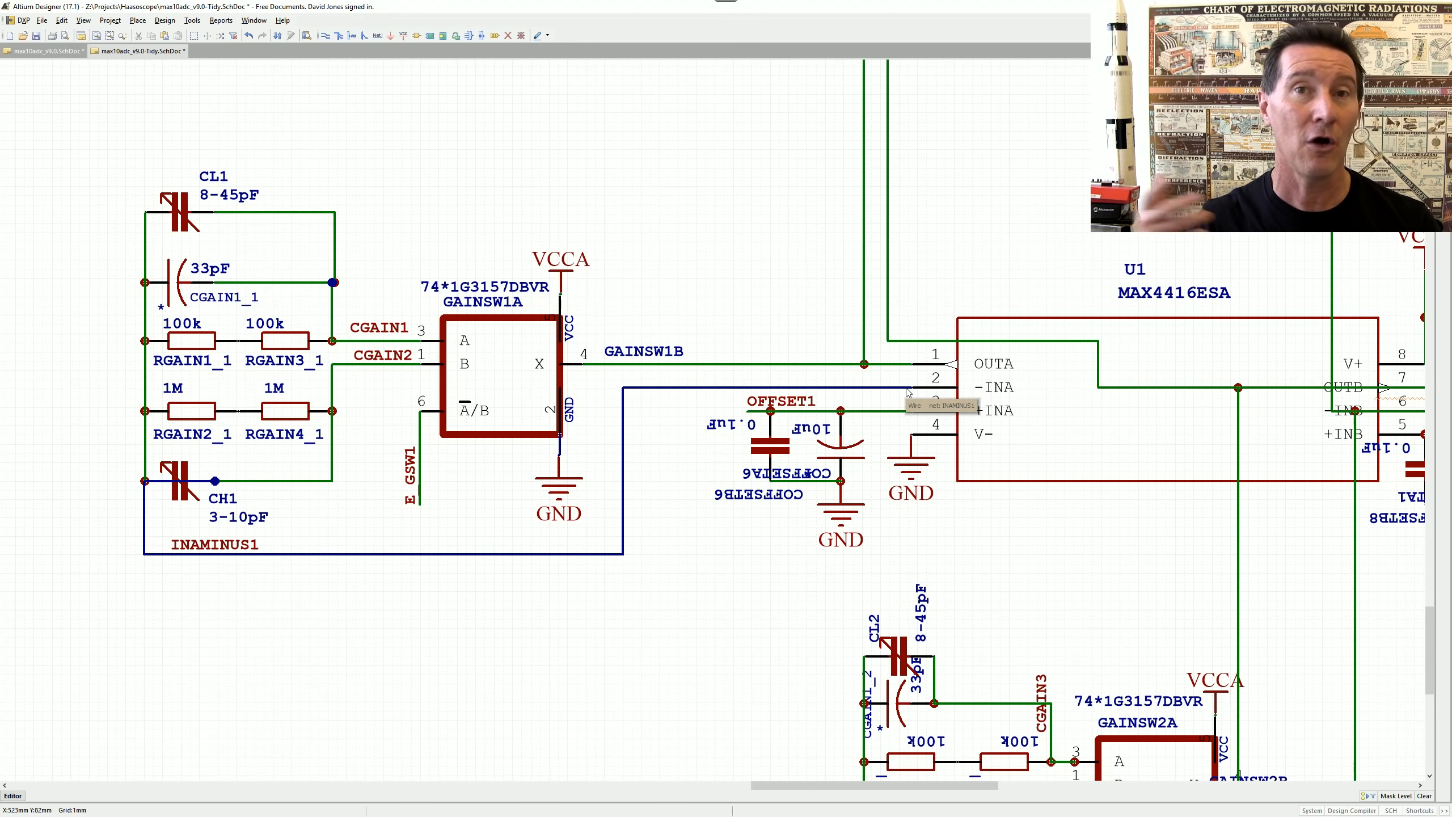
ctrl+scroll(573, 433, up, 1)
right_drag(573, 433, 842, 509)
ctrl+scroll(843, 510, down, 1)
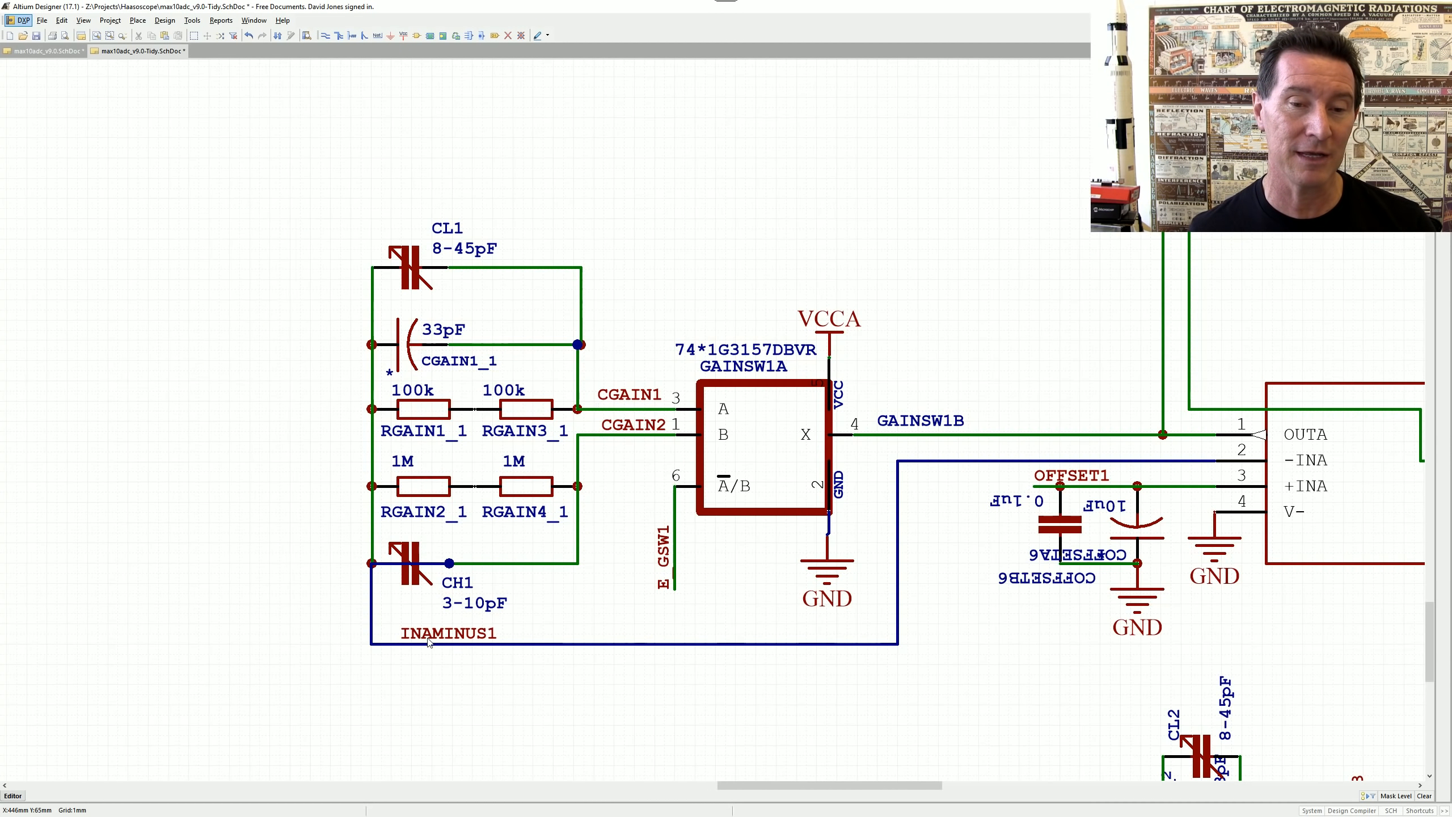
- Highlight the INAMINUS1 net, then clear the highlight and inspect the input filter outputs in the yellow channel block
alt+click(466, 638)
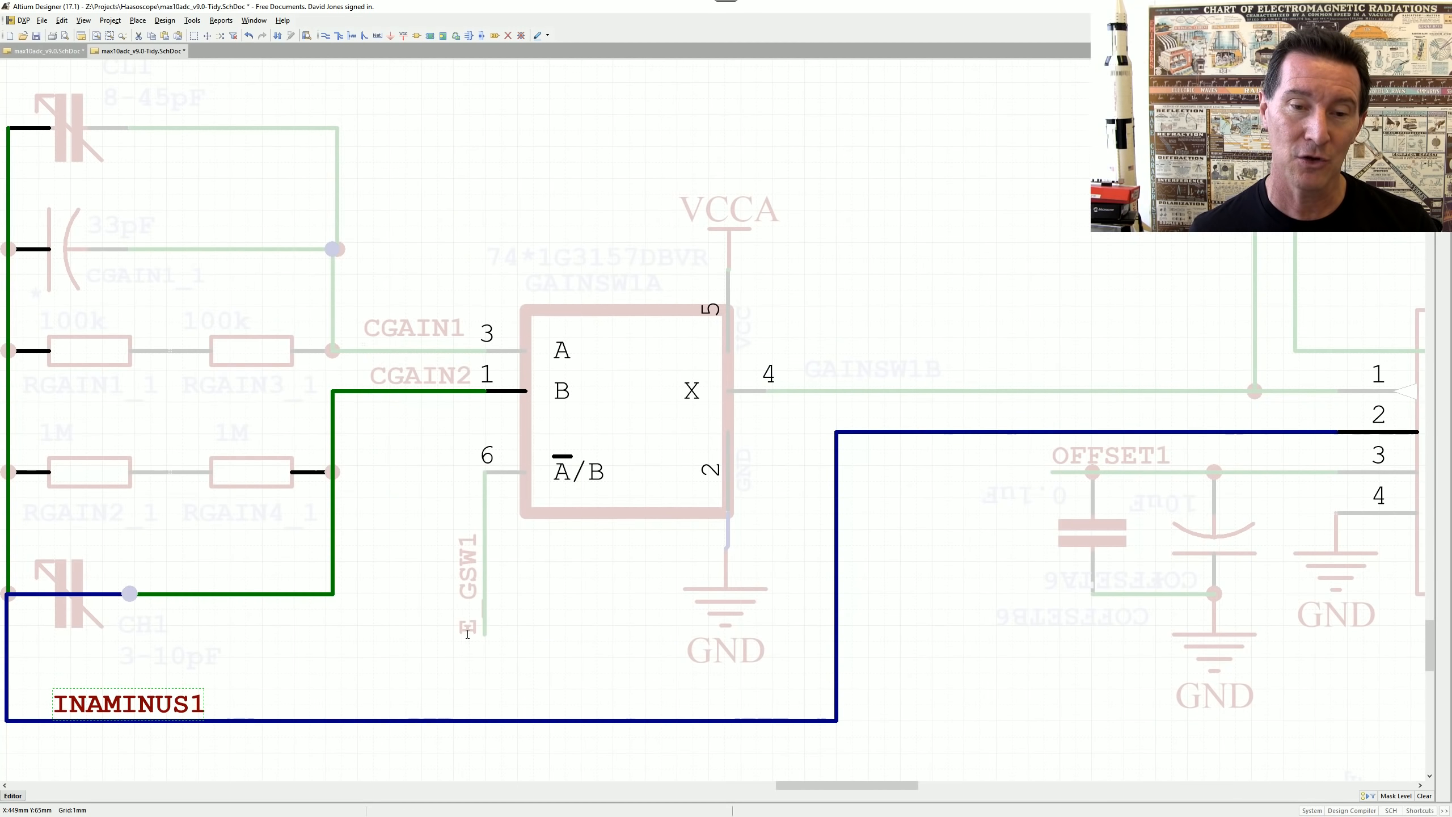
ctrl+scroll(538, 609, down, 4)
ctrl+scroll(538, 608, down, 5)
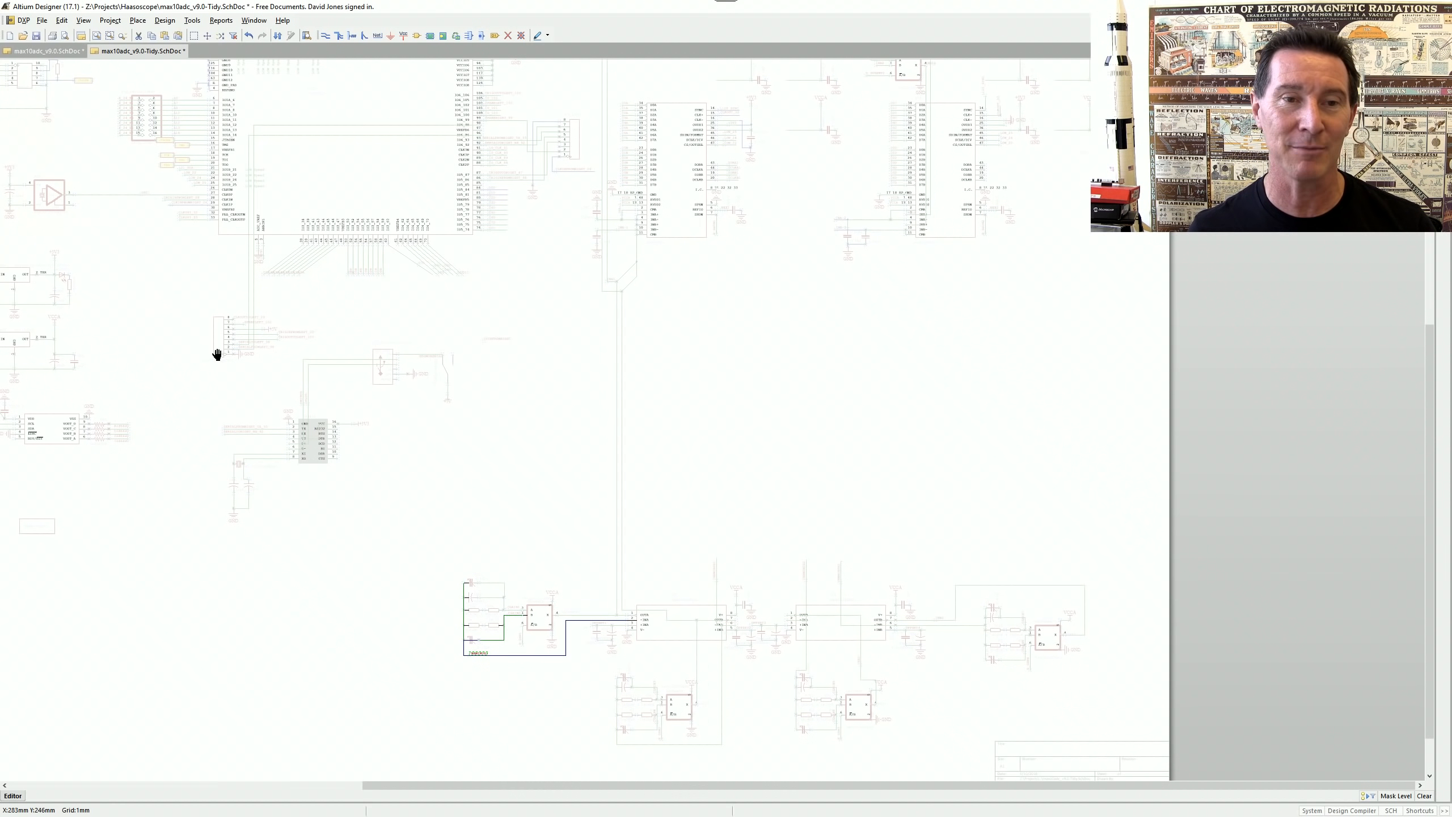
right_drag(152, 308, 801, 604)
right_drag(516, 247, 536, 484)
ctrl+scroll(581, 352, up, 4)
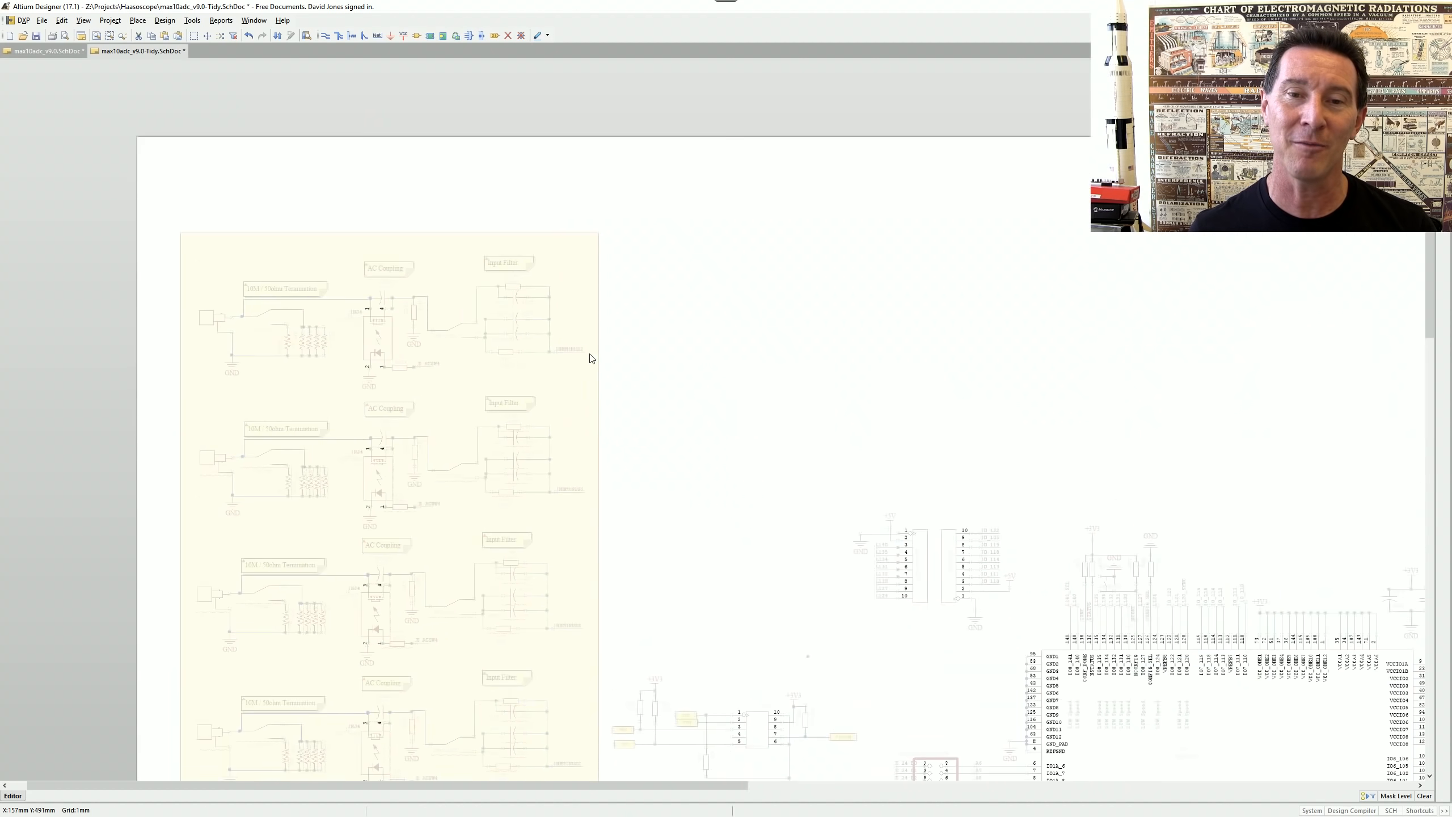
click(568, 351)
ctrl+scroll(565, 366, up, 2)
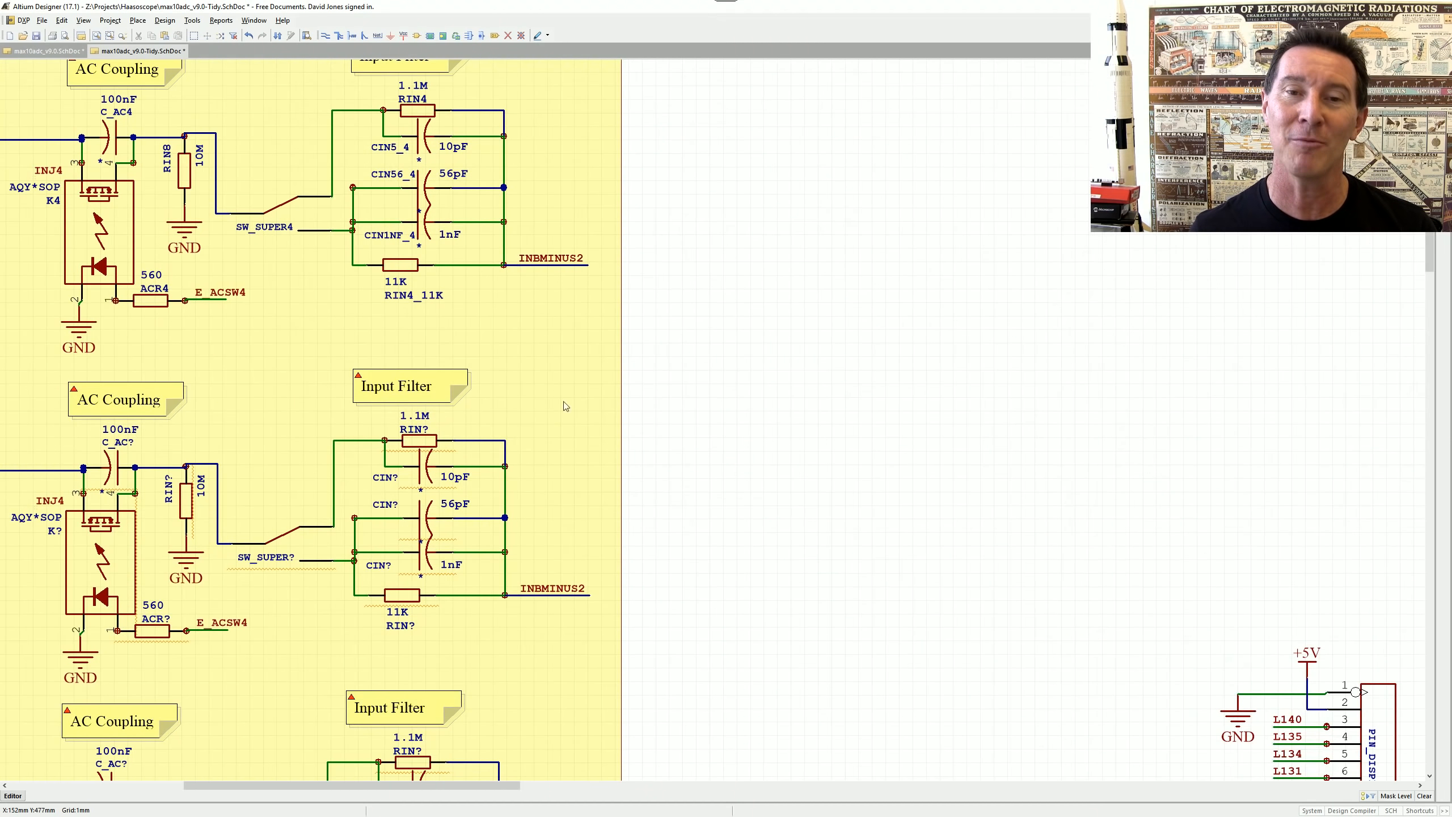
ctrl+scroll(711, 372, down, 4)
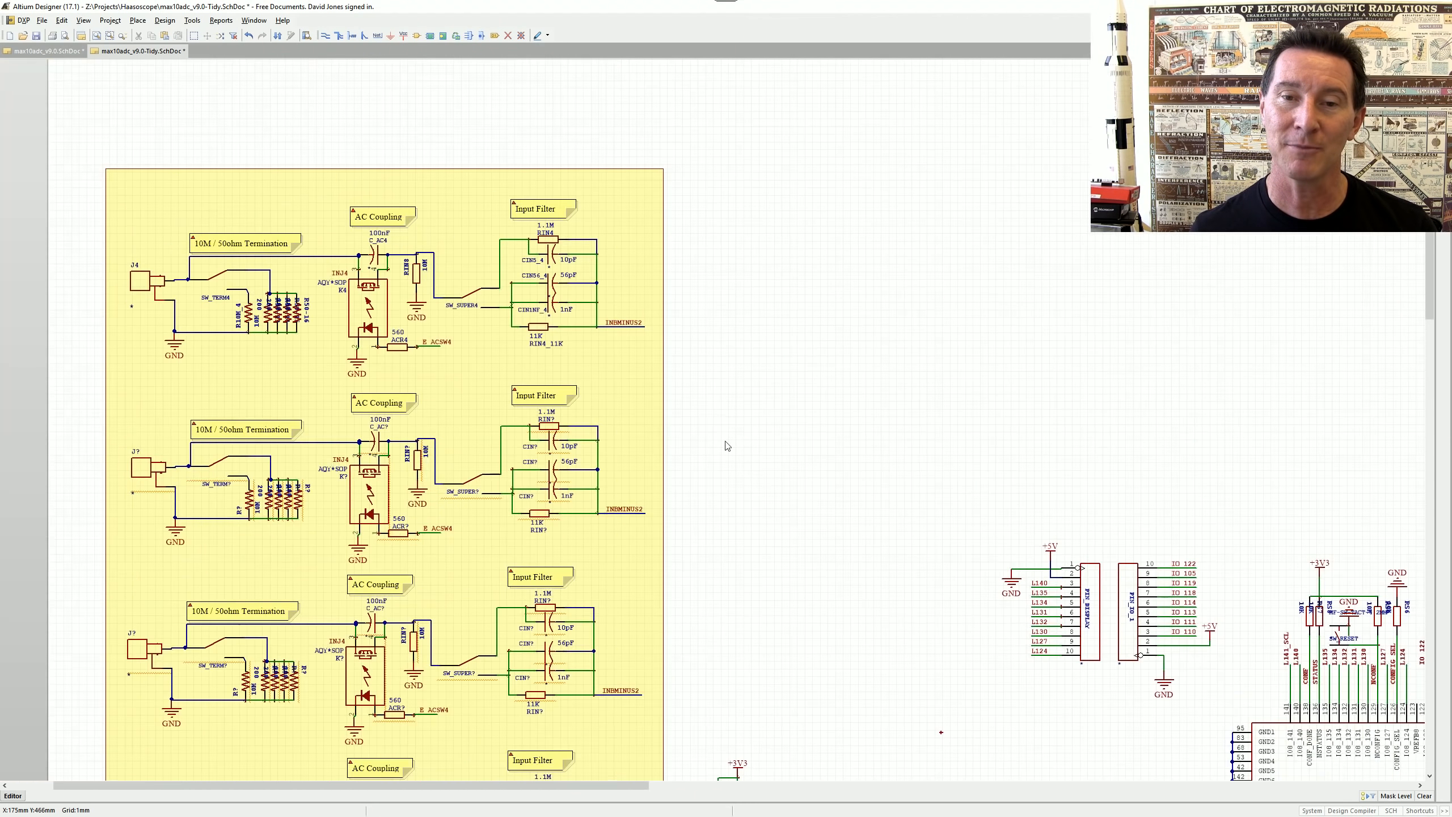
- Move U1 with its GAINSW1A and GAINSW2A circuits to the top of the sheet, directly beside the yellow input block
ctrl+scroll(598, 492, up, 3)
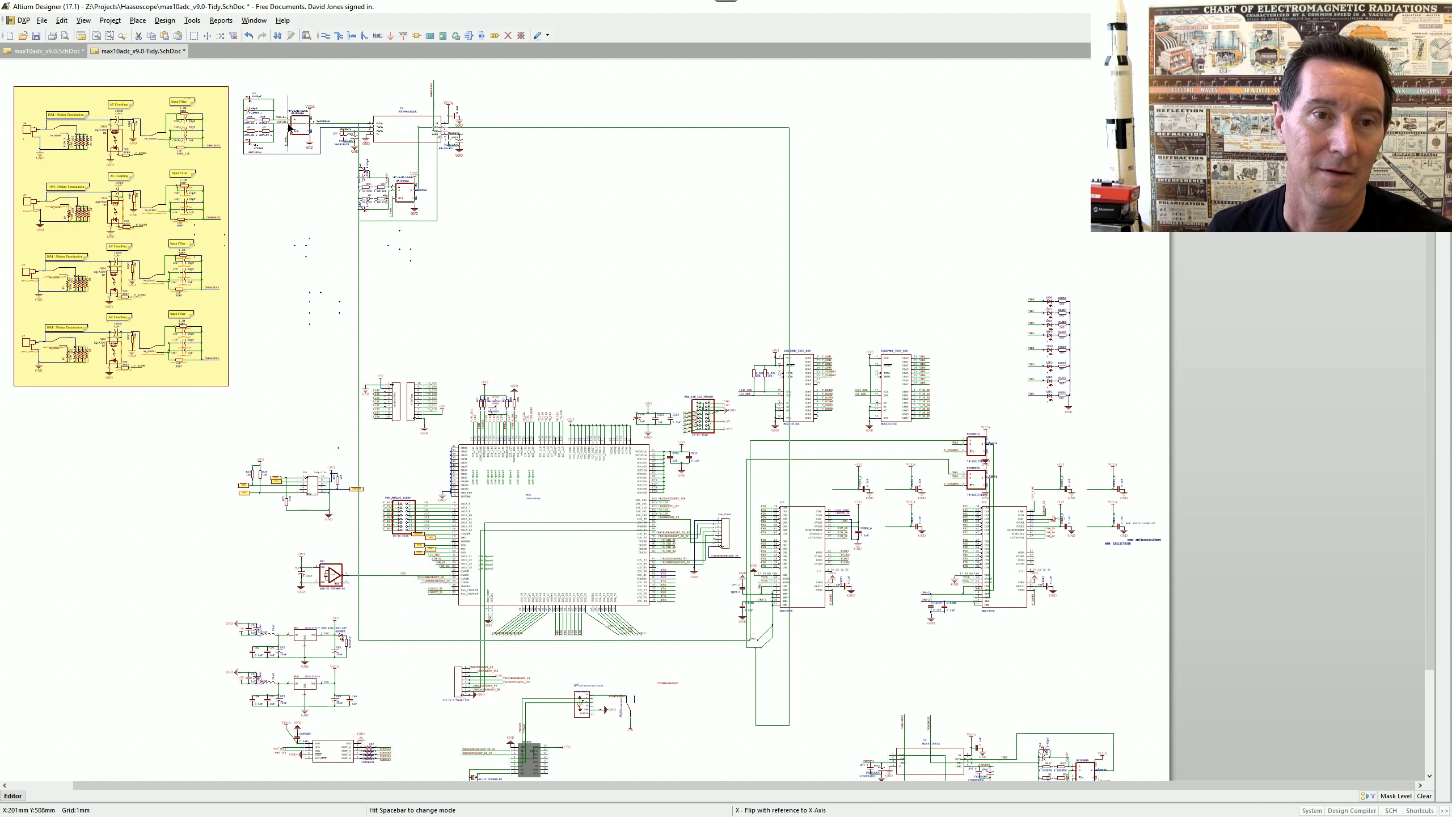
drag(287, 124, 288, 127)
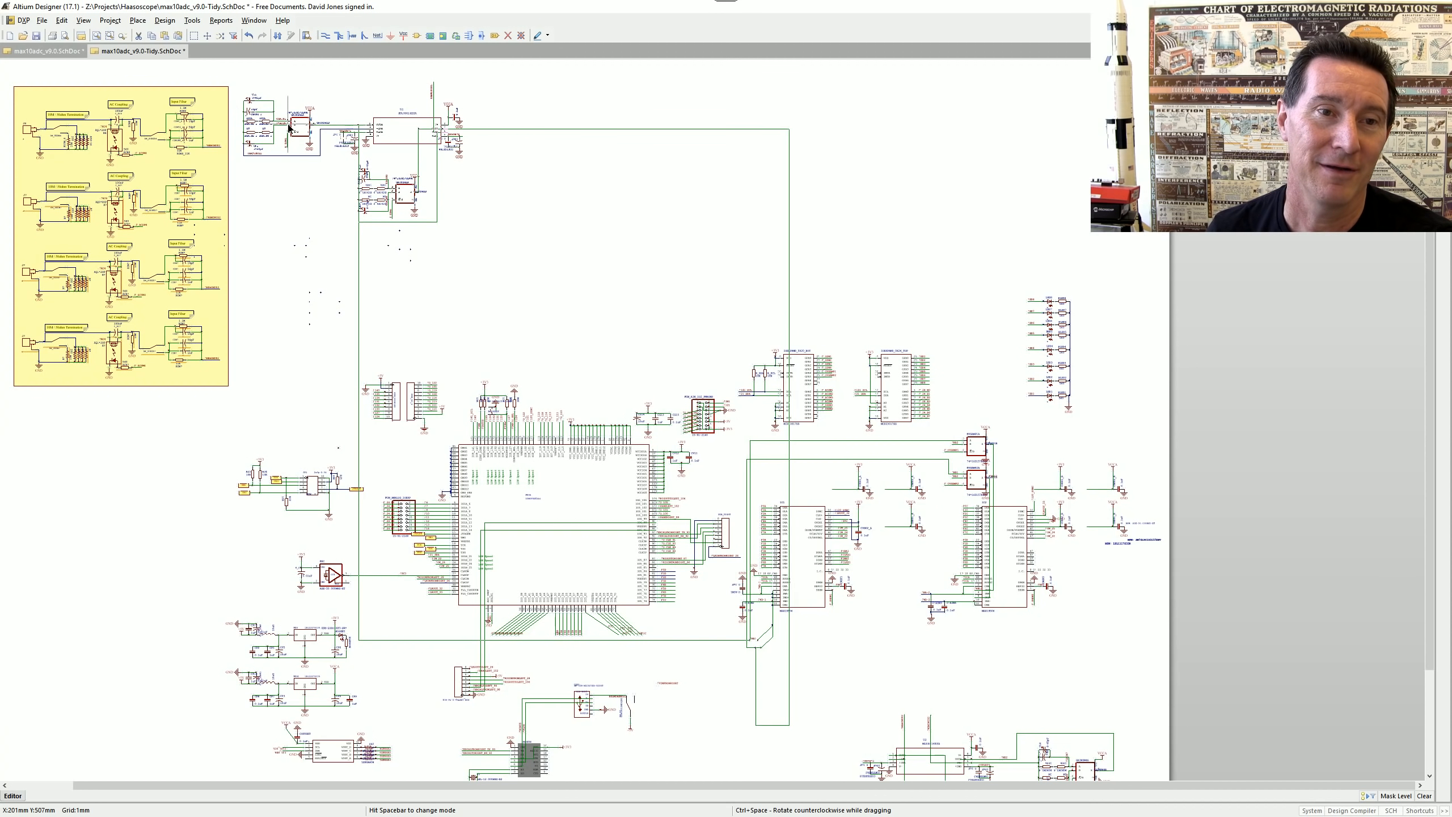
key(Delete)
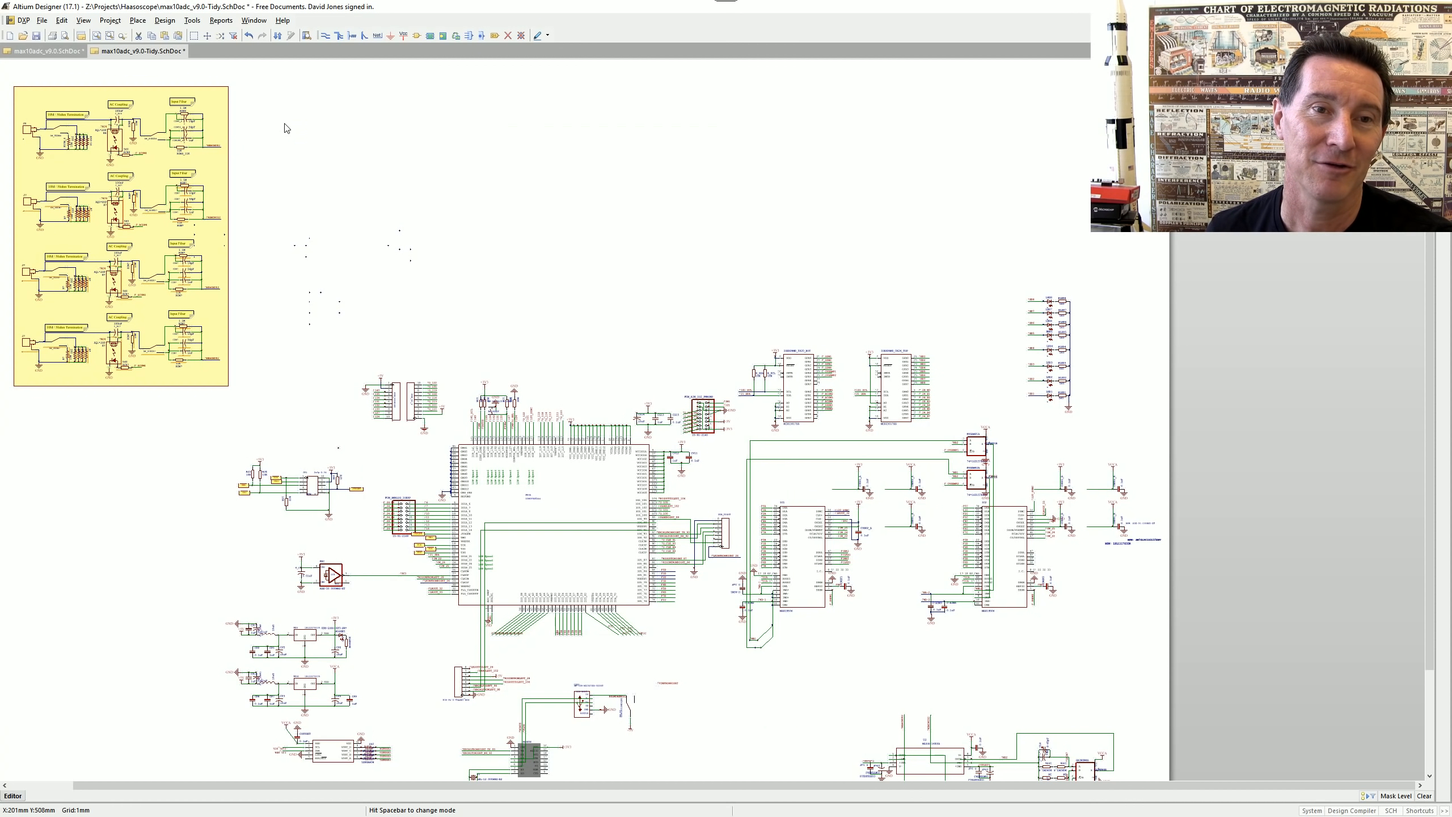
key(ctrl+z)
click(288, 179)
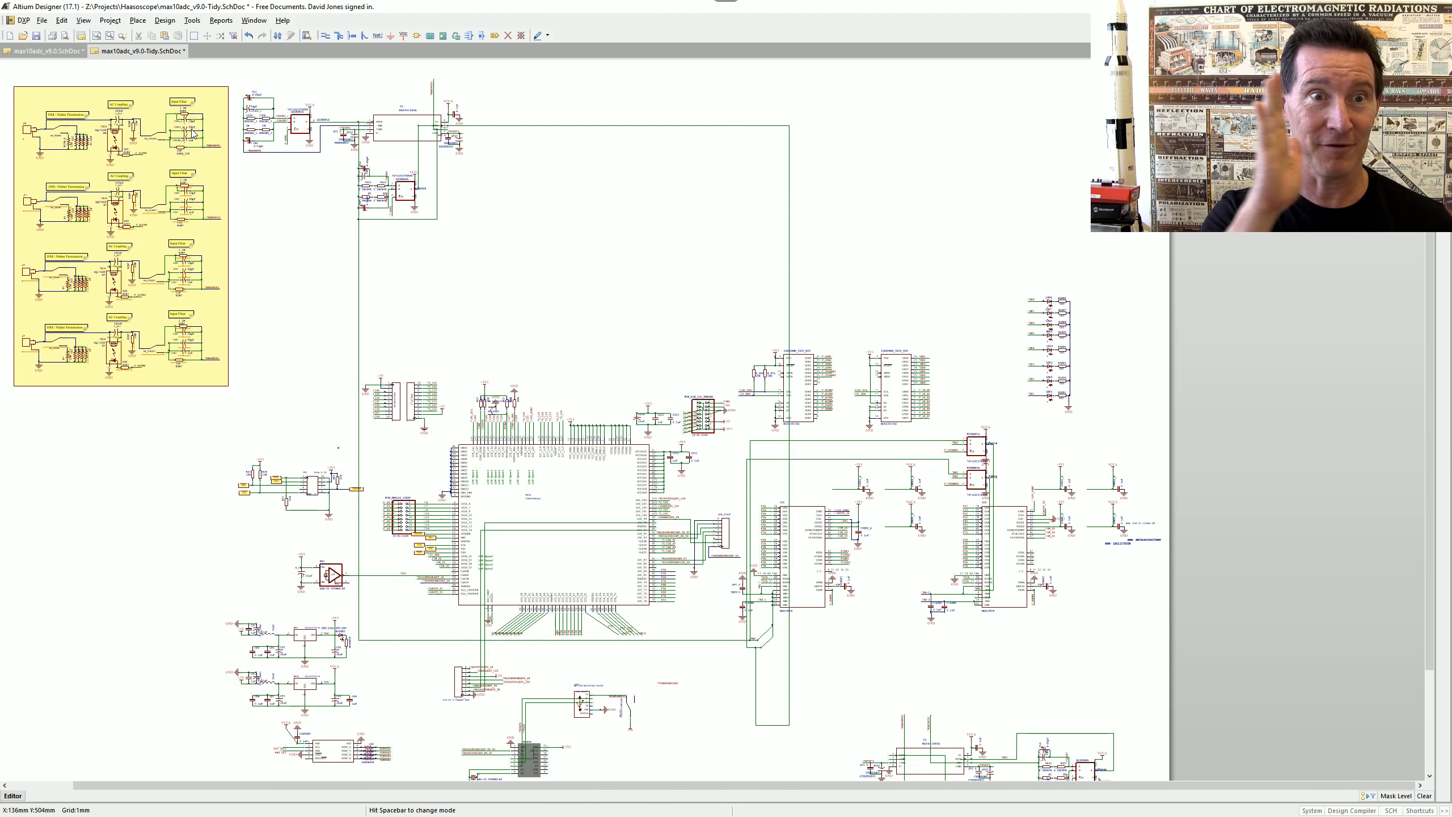
- Move the GAINSW2A circuit directly below the GAINSW1A circuit, detached from the long vertical wire
ctrl+scroll(313, 142, up, 5)
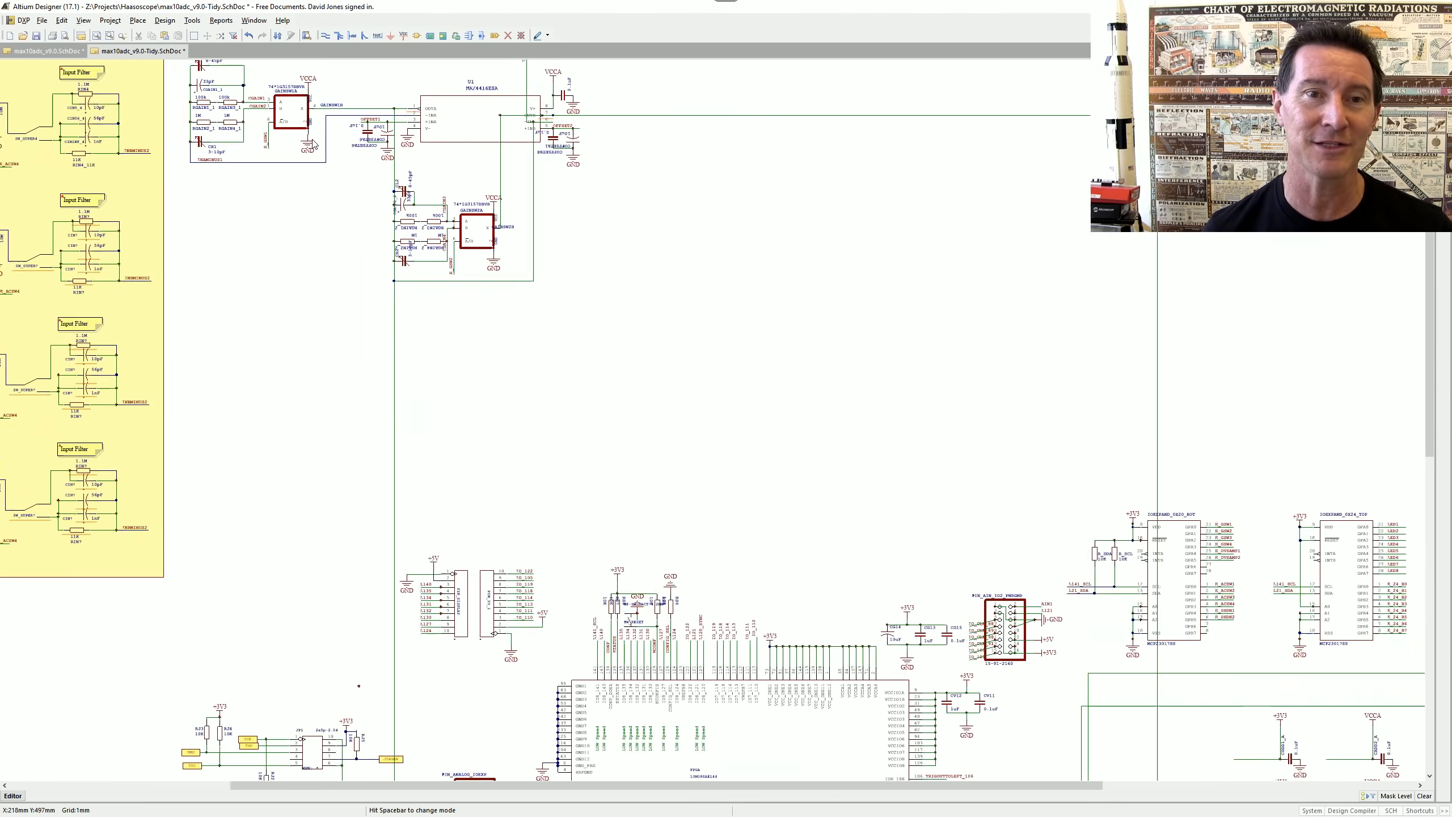
ctrl+scroll(343, 217, up, 2)
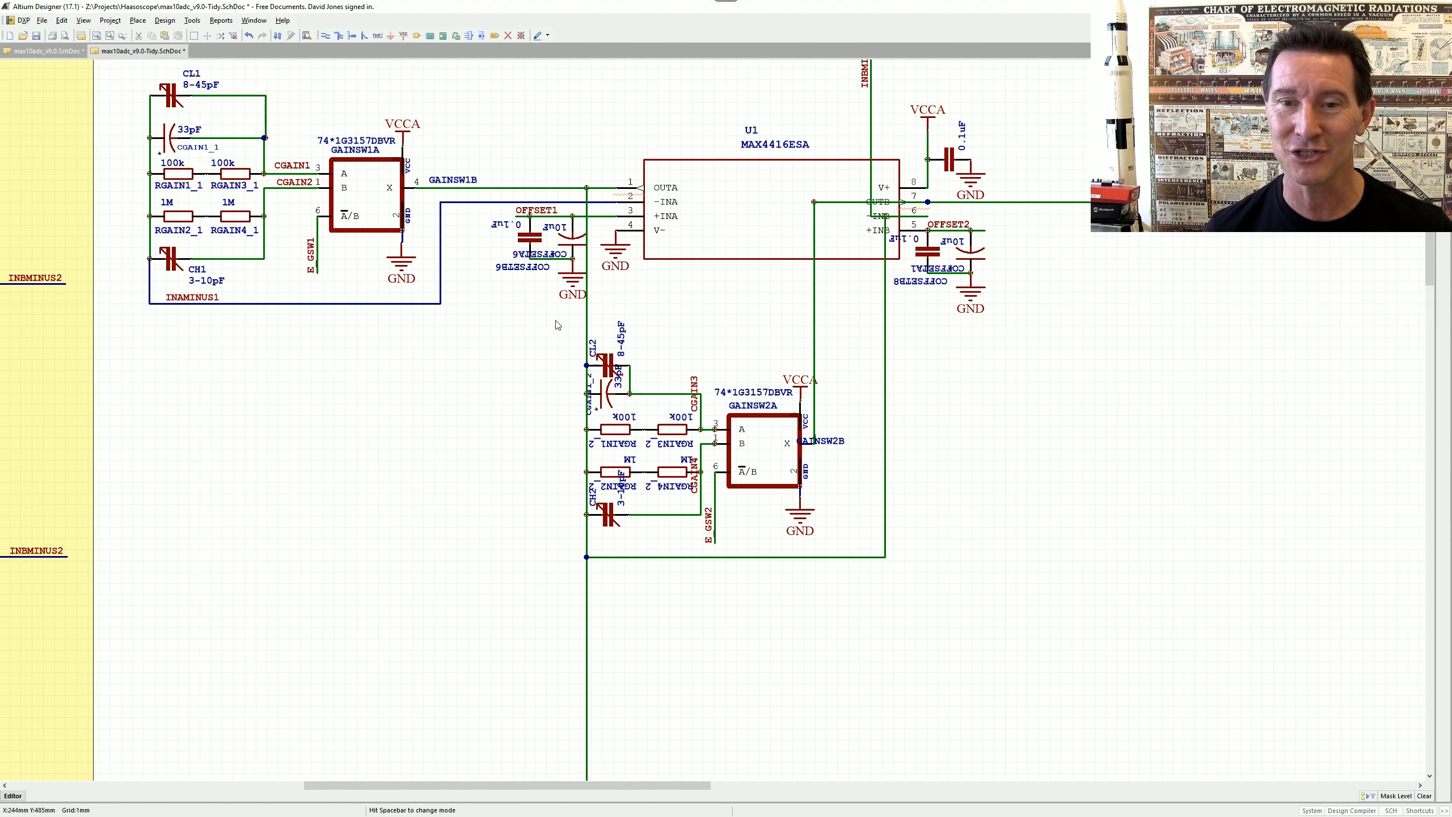
right_click(602, 632)
ctrl+scroll(584, 469, up, 1)
drag(584, 469, 765, 450)
drag(935, 451, 397, 431)
key(Left)
- Delete the wire running from the X output of GAINSW2A up to U1
click(516, 427)
click(515, 334)
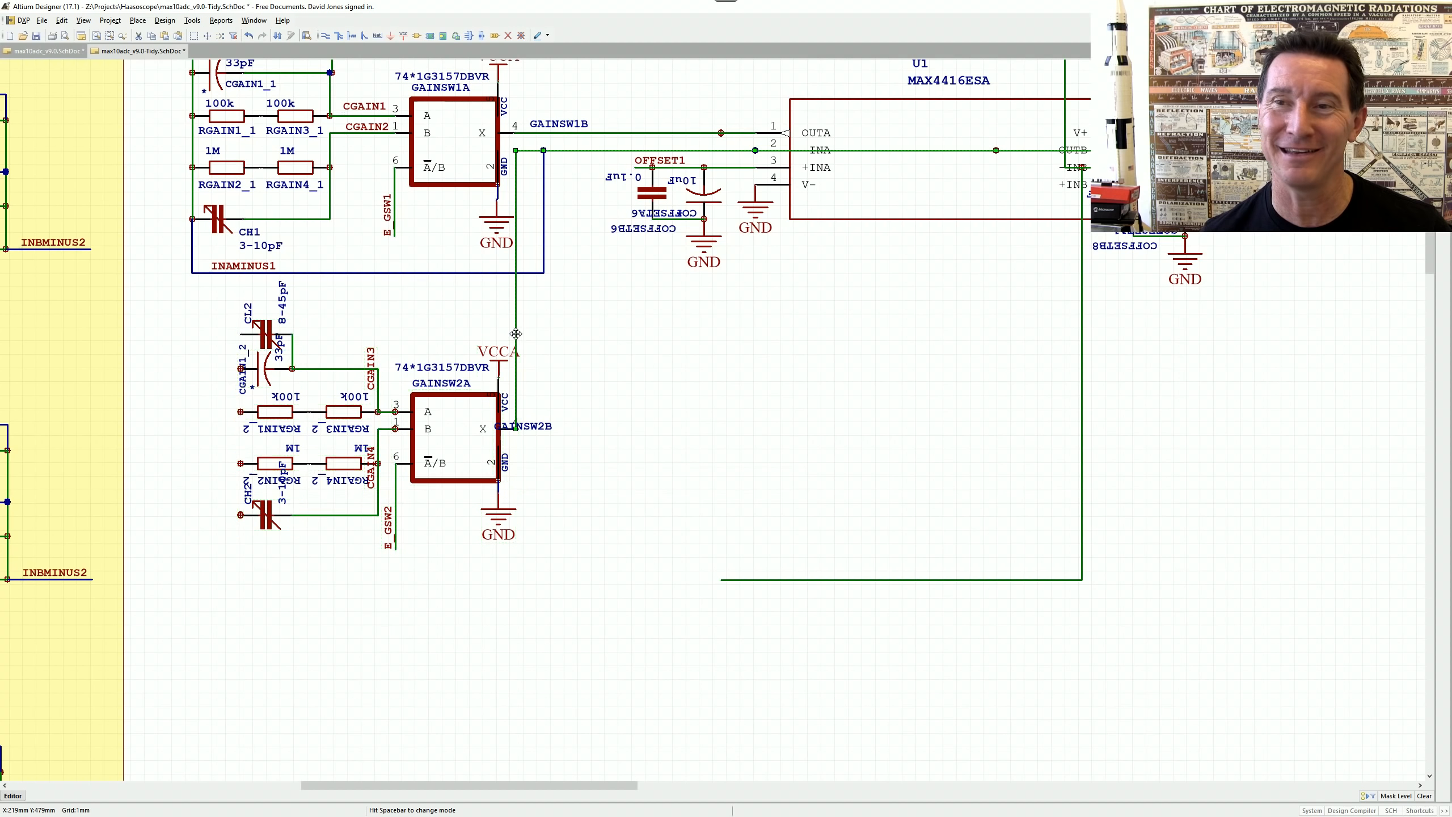
key(Delete)
ctrl+scroll(706, 412, down, 3)
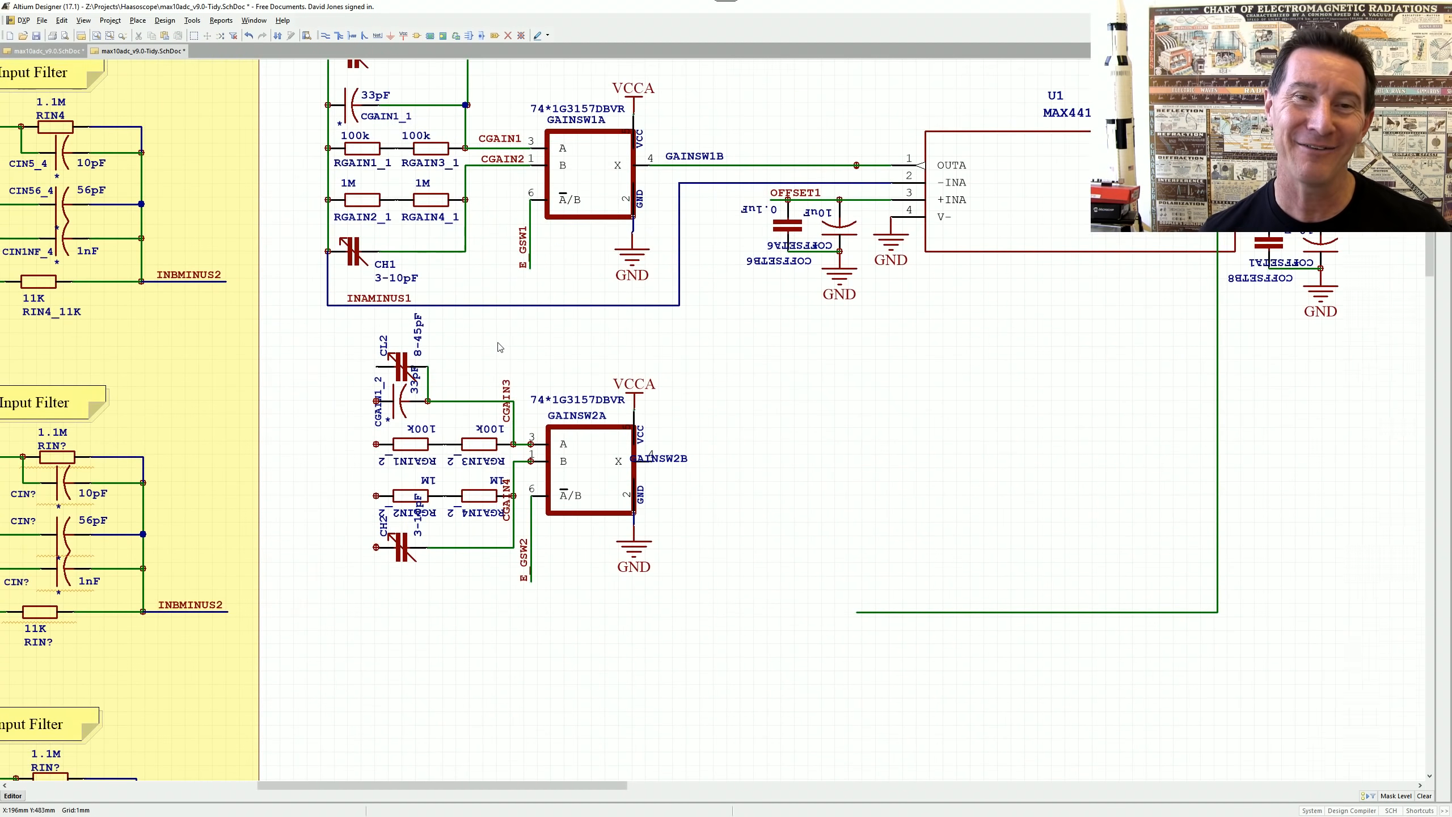
right_drag(557, 542, 662, 449)
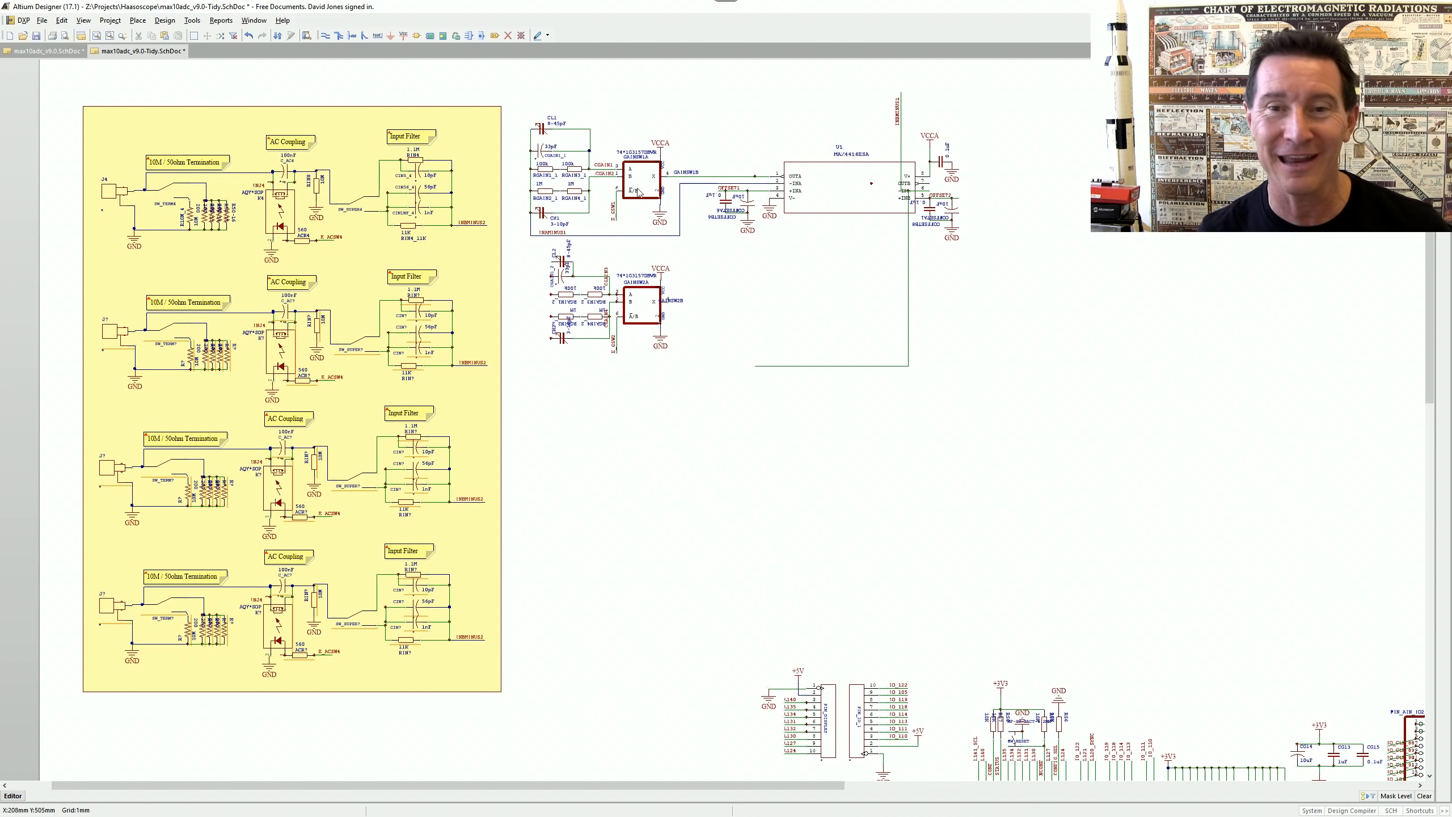
- Delete the leftover L-shaped wire that hangs below U1 and no longer connects to the GAINSW2A circuit
ctrl+scroll(675, 289, up, 4)
ctrl+scroll(915, 235, down, 2)
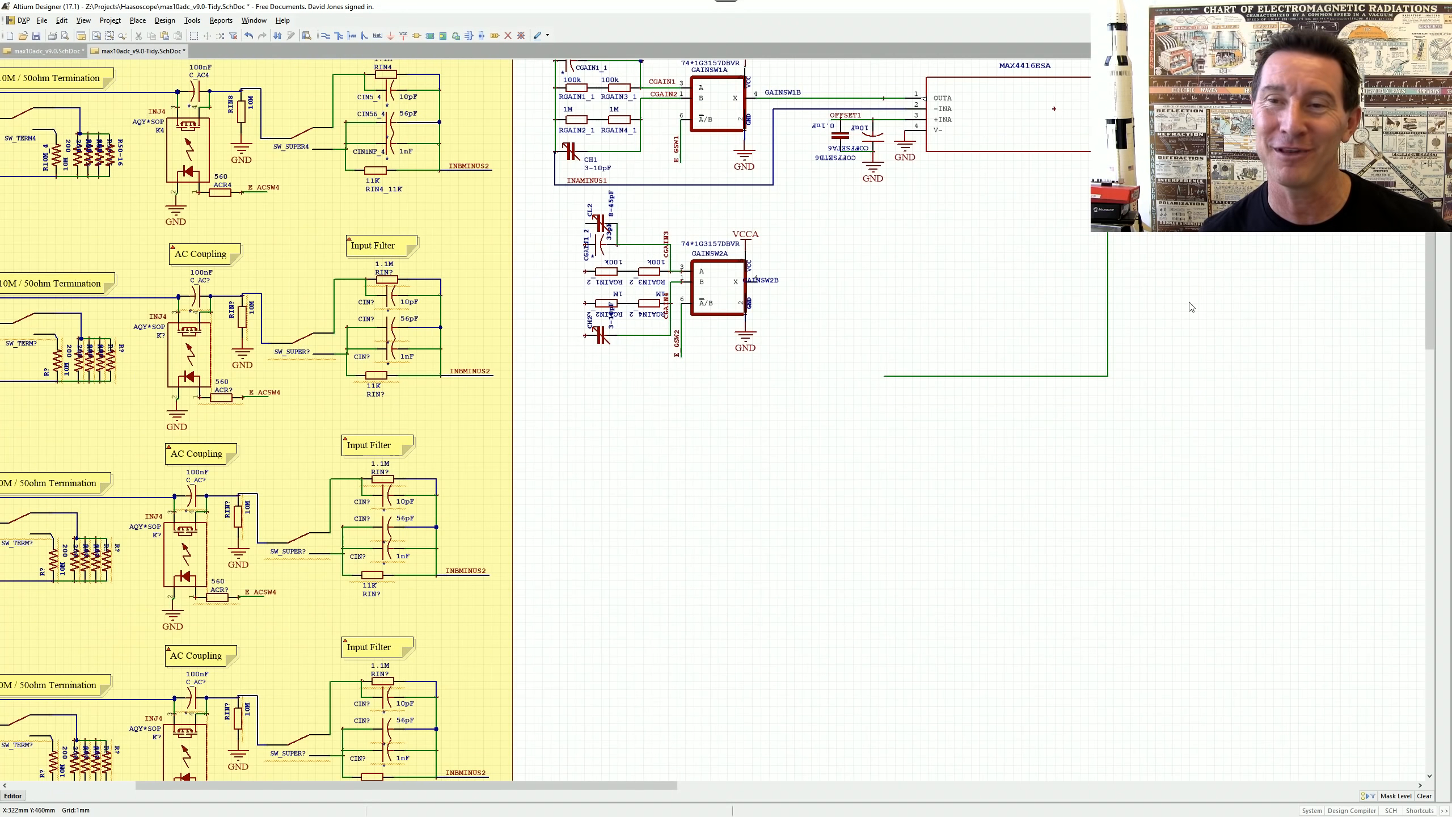
right_drag(1117, 294, 1084, 345)
click(1085, 343)
key(Delete)
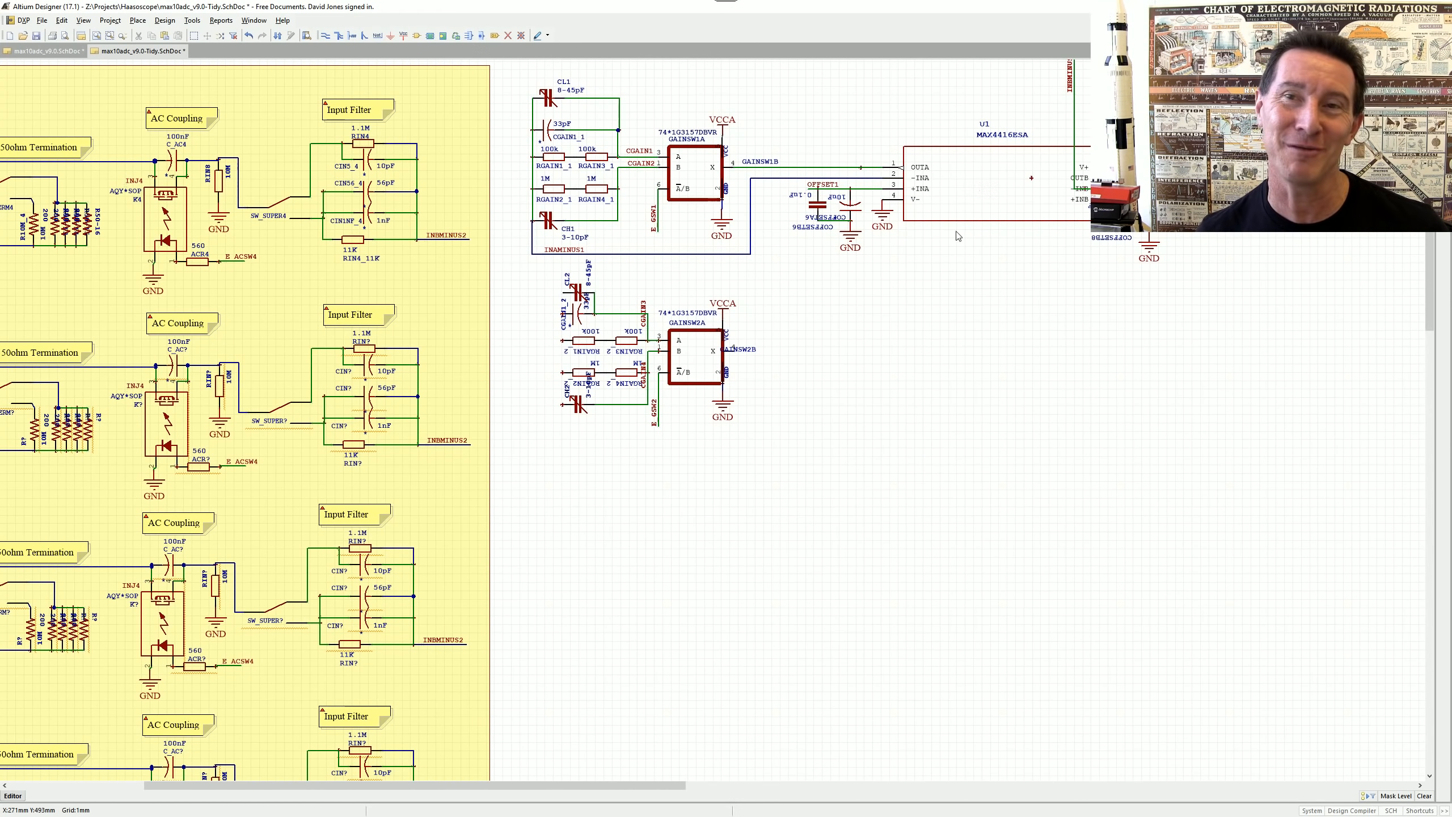
- Turn the upside-down values and designators of the 0.1uF and 10uF capacitors on OFFSET1 upright
right_drag(976, 193, 970, 336)
ctrl+scroll(1035, 337, up, 3)
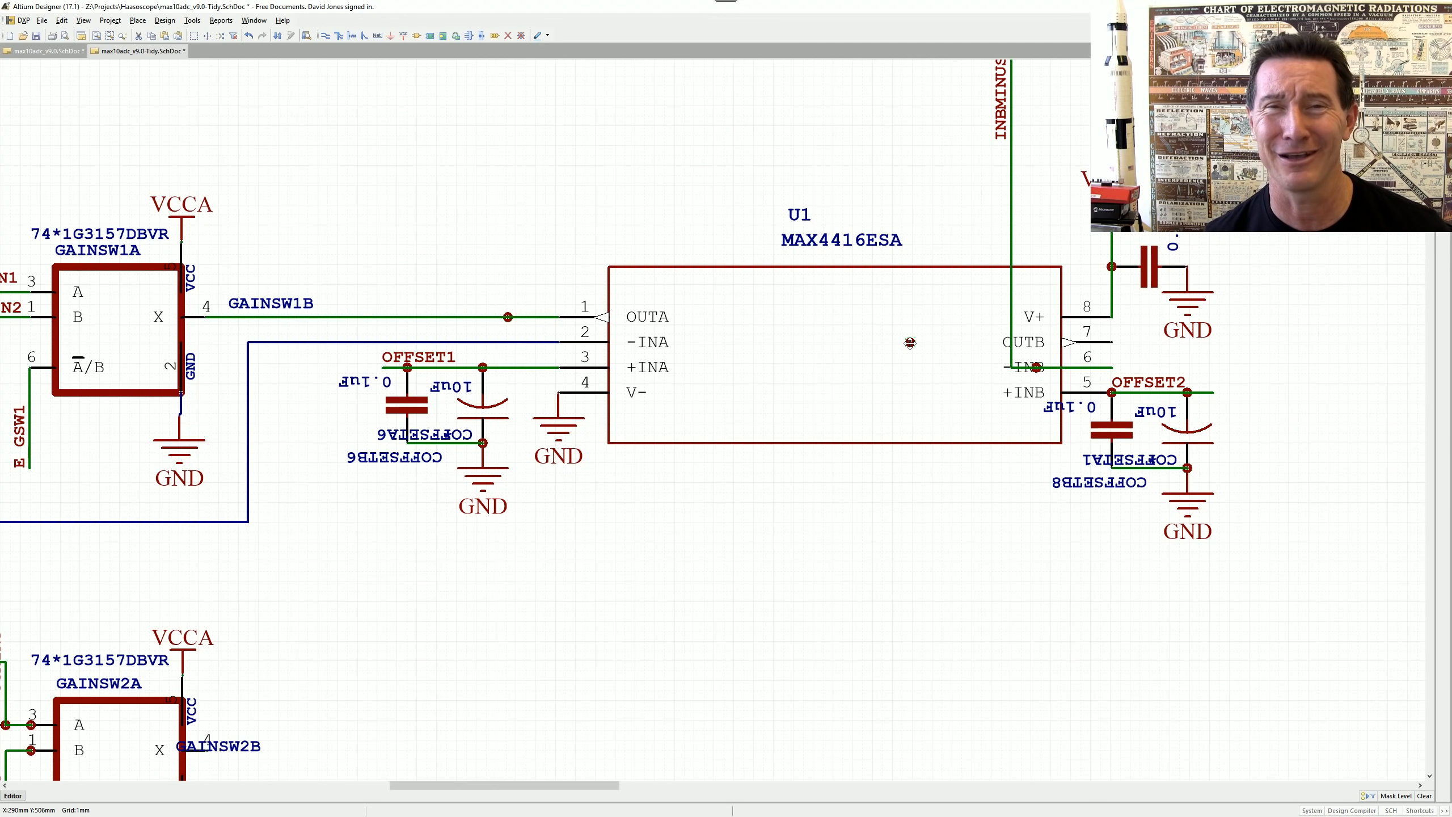
ctrl+scroll(743, 389, up, 2)
scroll(705, 436, down, 1)
click(652, 441)
ctrl+scroll(658, 447, up, 2)
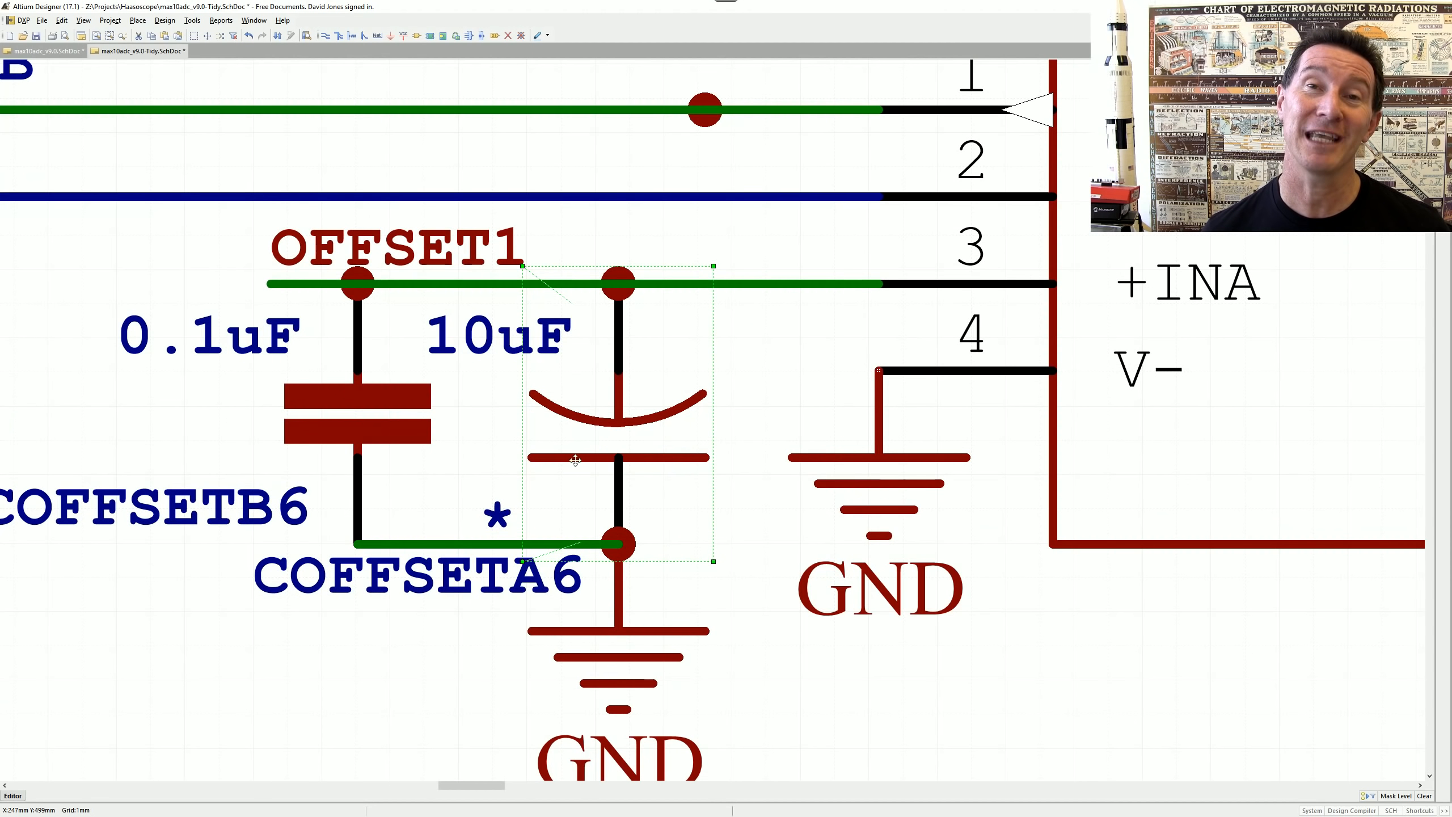
ctrl+scroll(610, 449, down, 1)
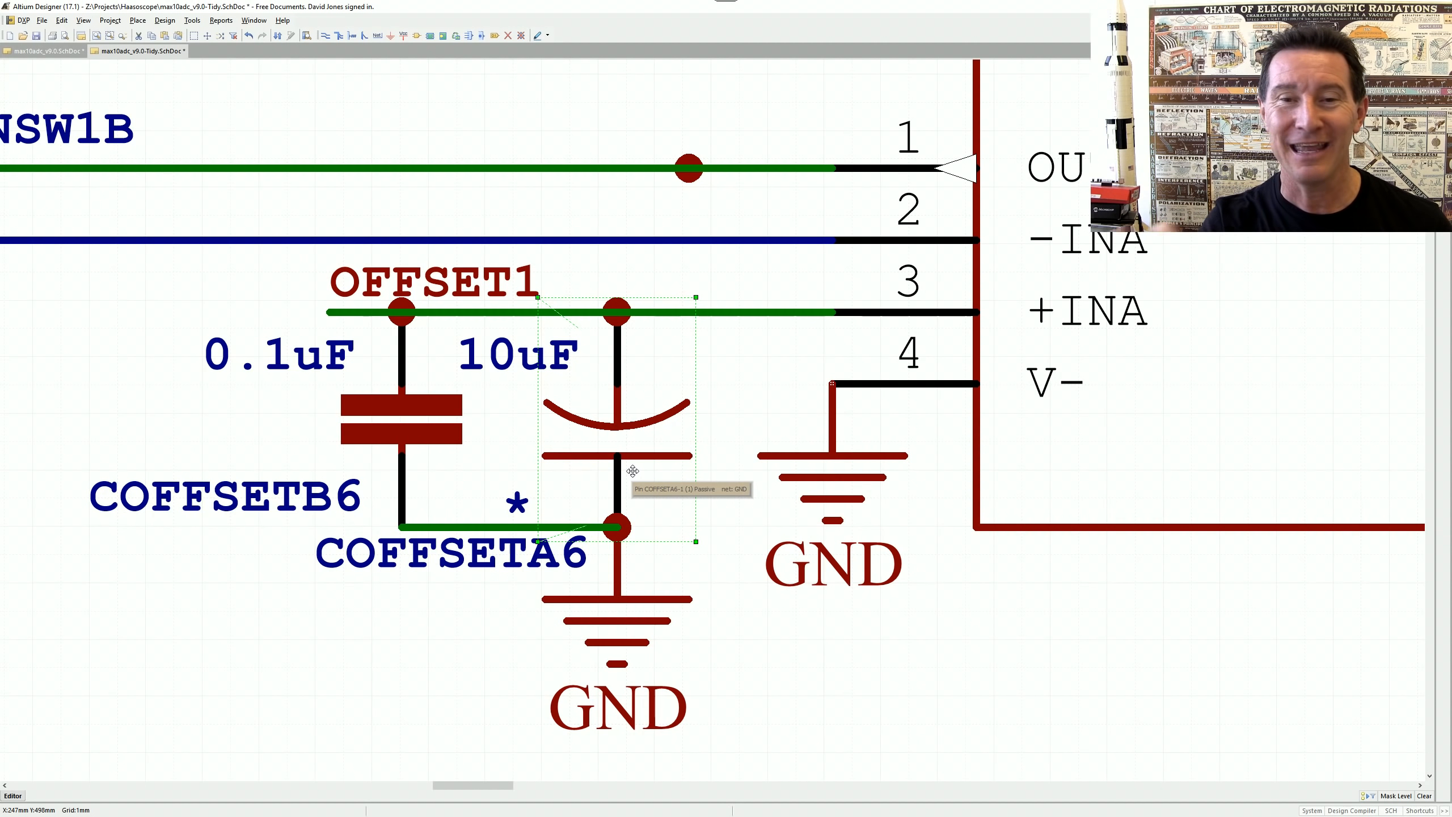
ctrl+scroll(635, 437, down, 4)
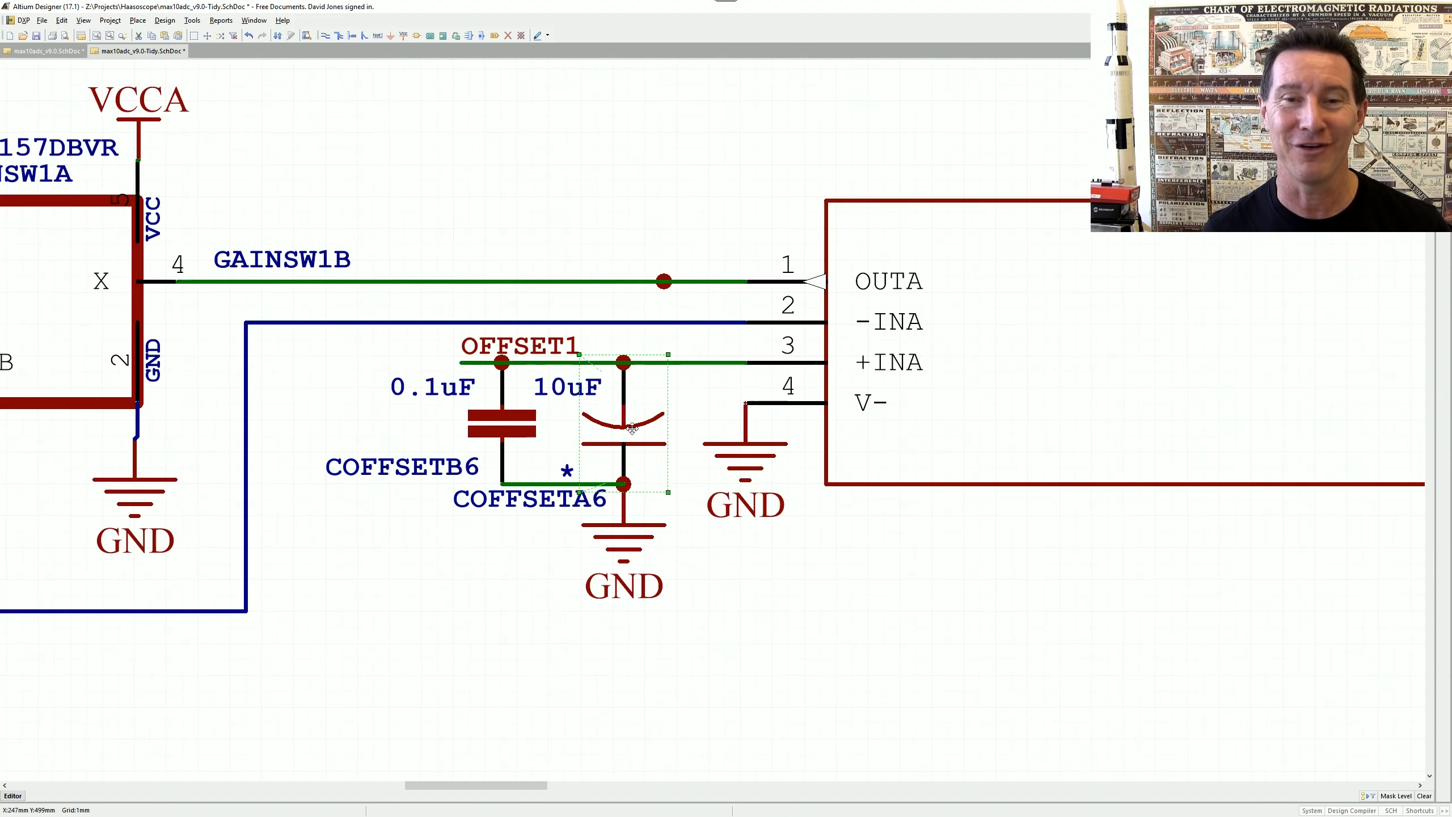
- Remove the vertical INBMINUS1 wire across U1 and wire the X output of GAINSW2A to U1's OUTB, pin 7
click(612, 272)
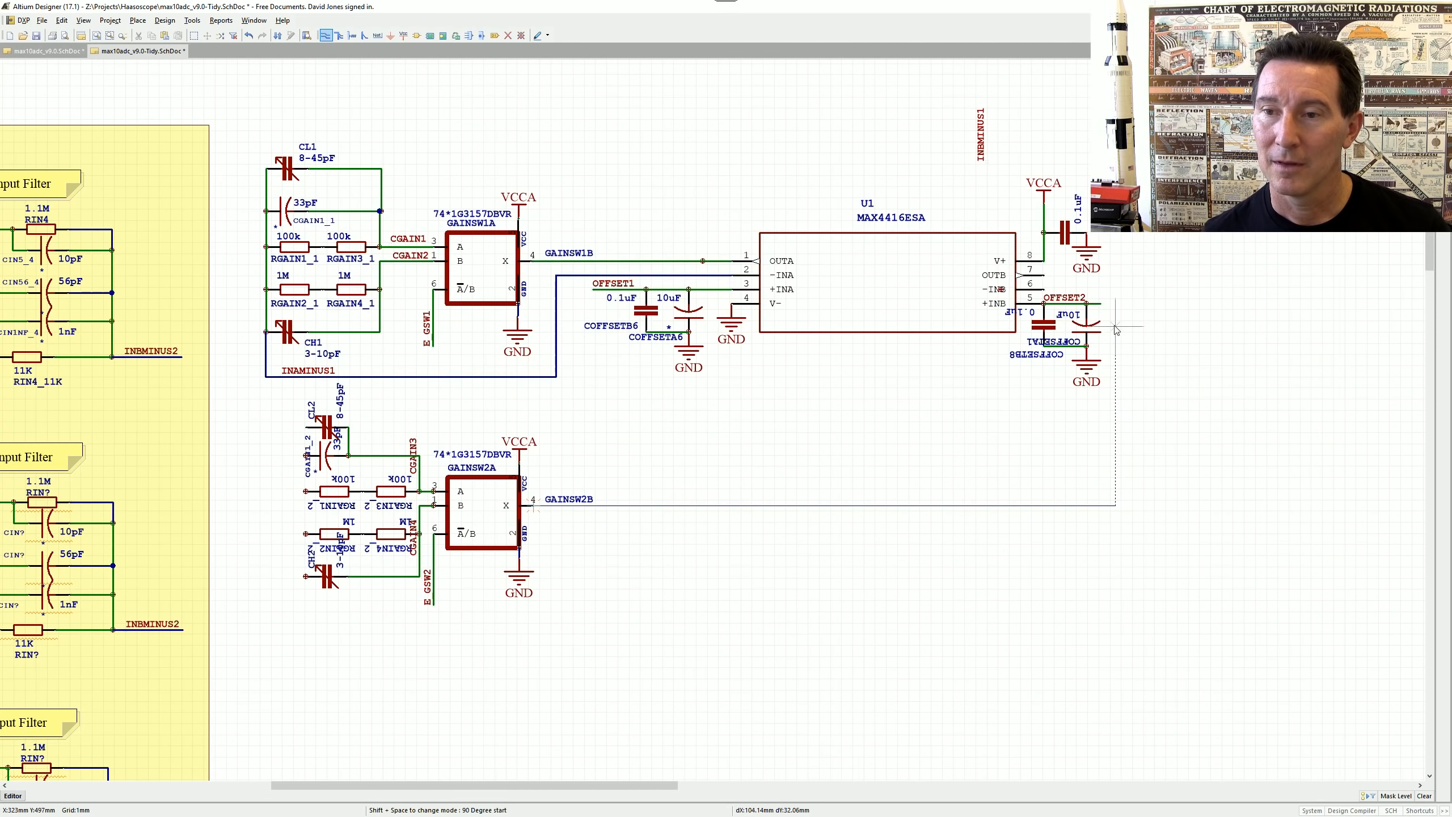
click(1044, 275)
key(Escape)
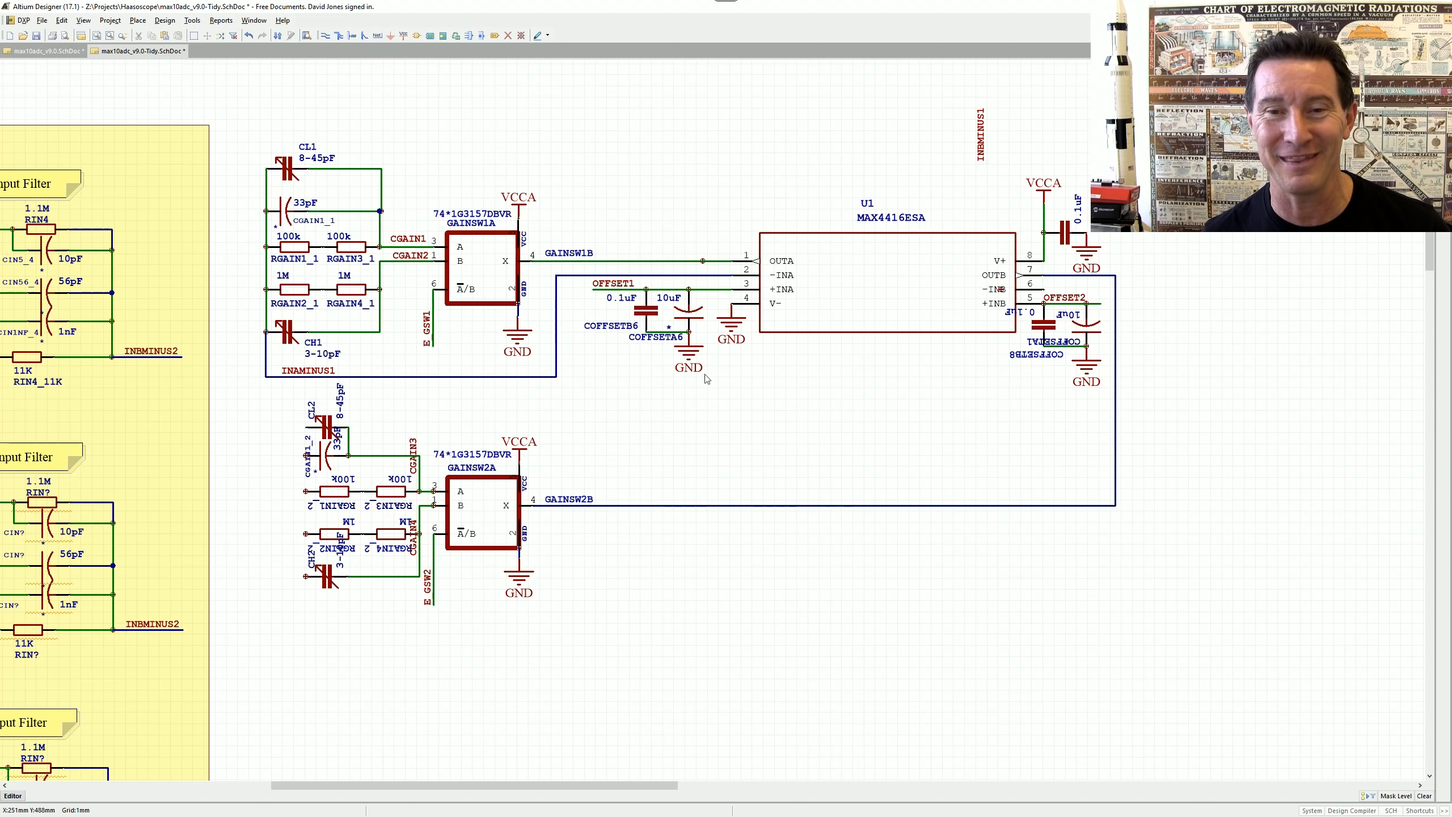
ctrl+scroll(983, 369, up, 1)
ctrl+scroll(872, 337, up, 1)
ctrl+scroll(663, 346, down, 1)
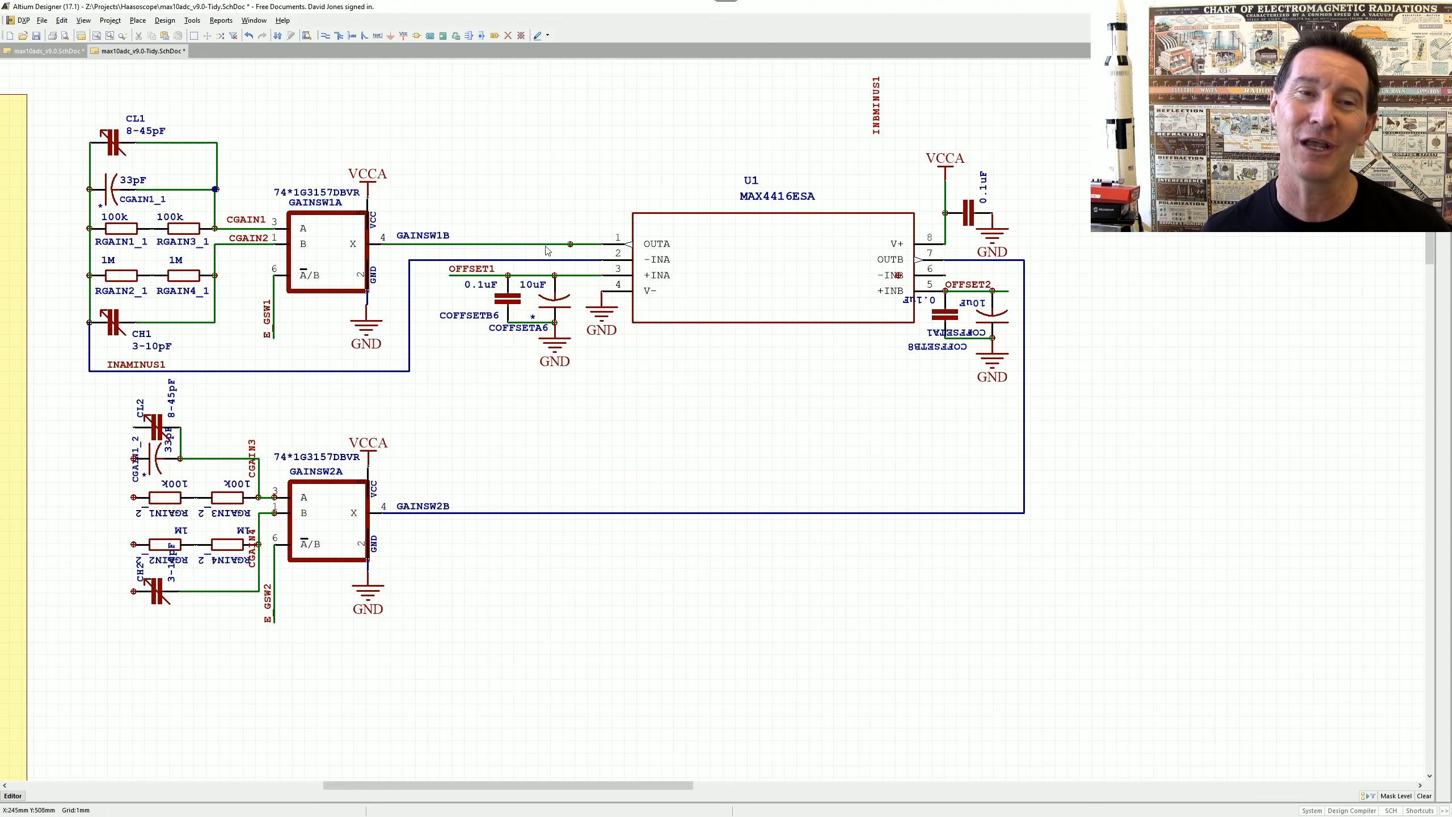
ctrl+scroll(1000, 301, up, 2)
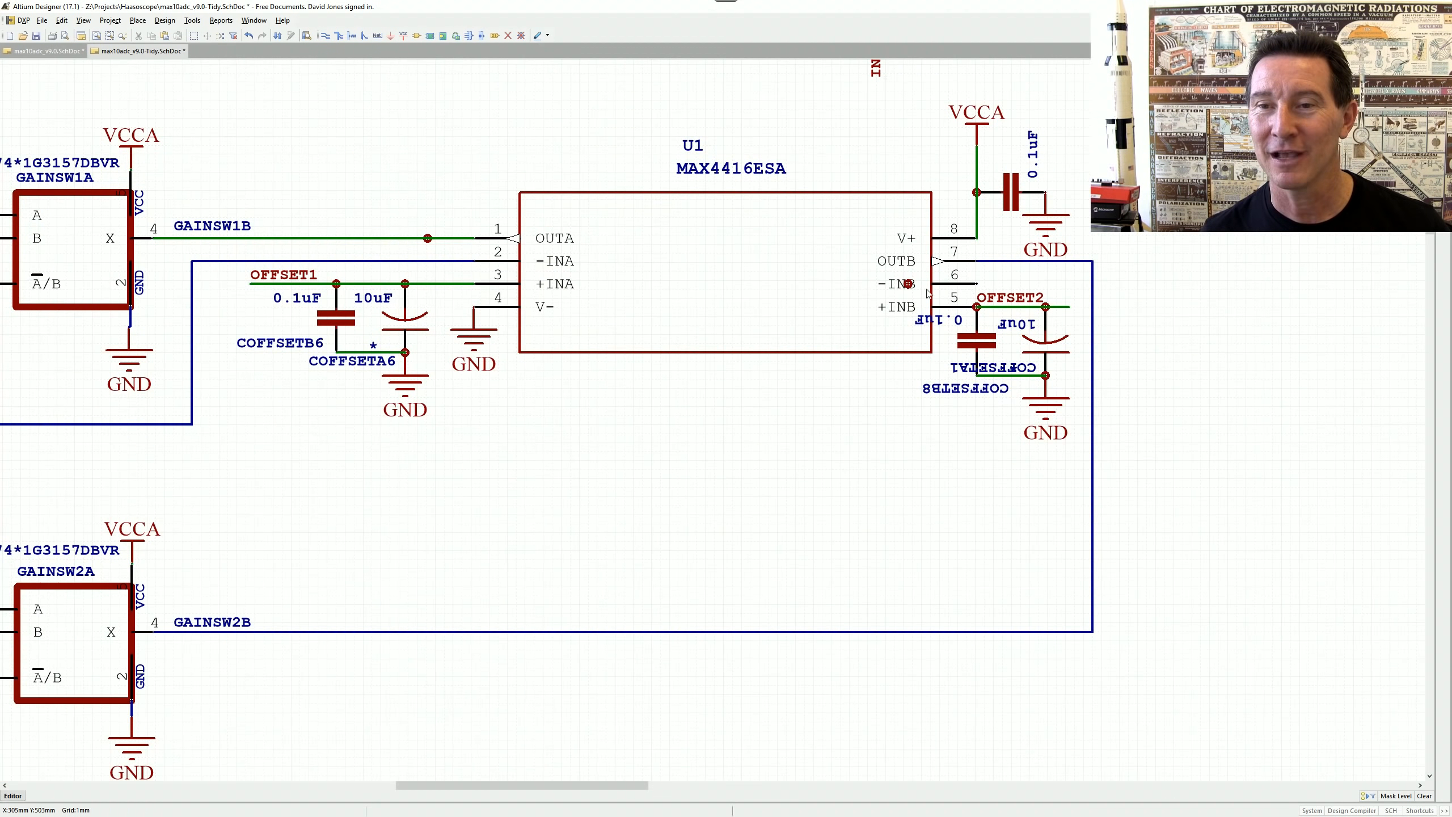
ctrl+scroll(927, 293, up, 1)
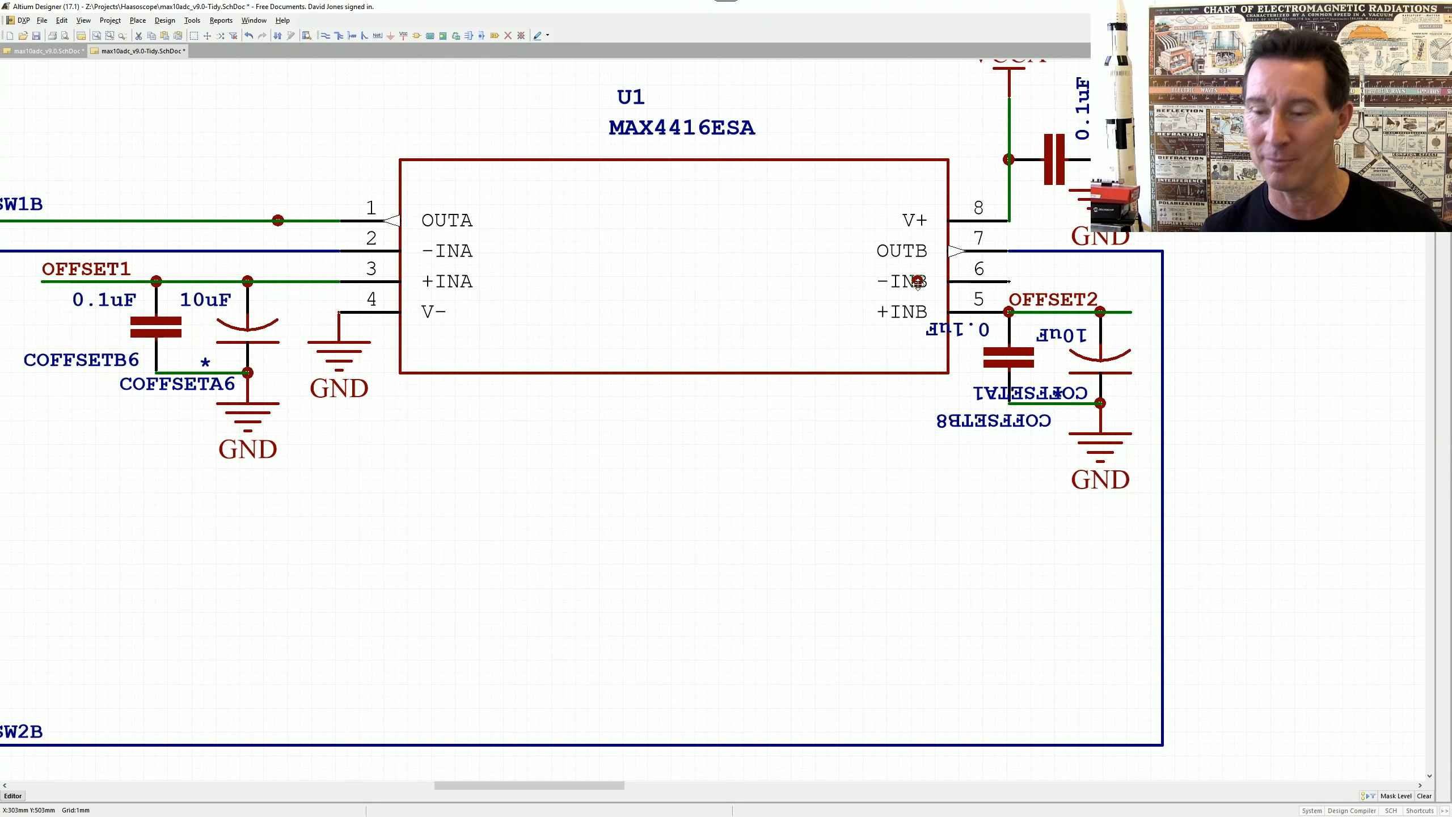
- Review the input block, the two gain-switch circuits around U1 and the circuits still untidied on the rest of the sheet
ctrl+scroll(879, 502, down, 3)
ctrl+scroll(742, 480, down, 4)
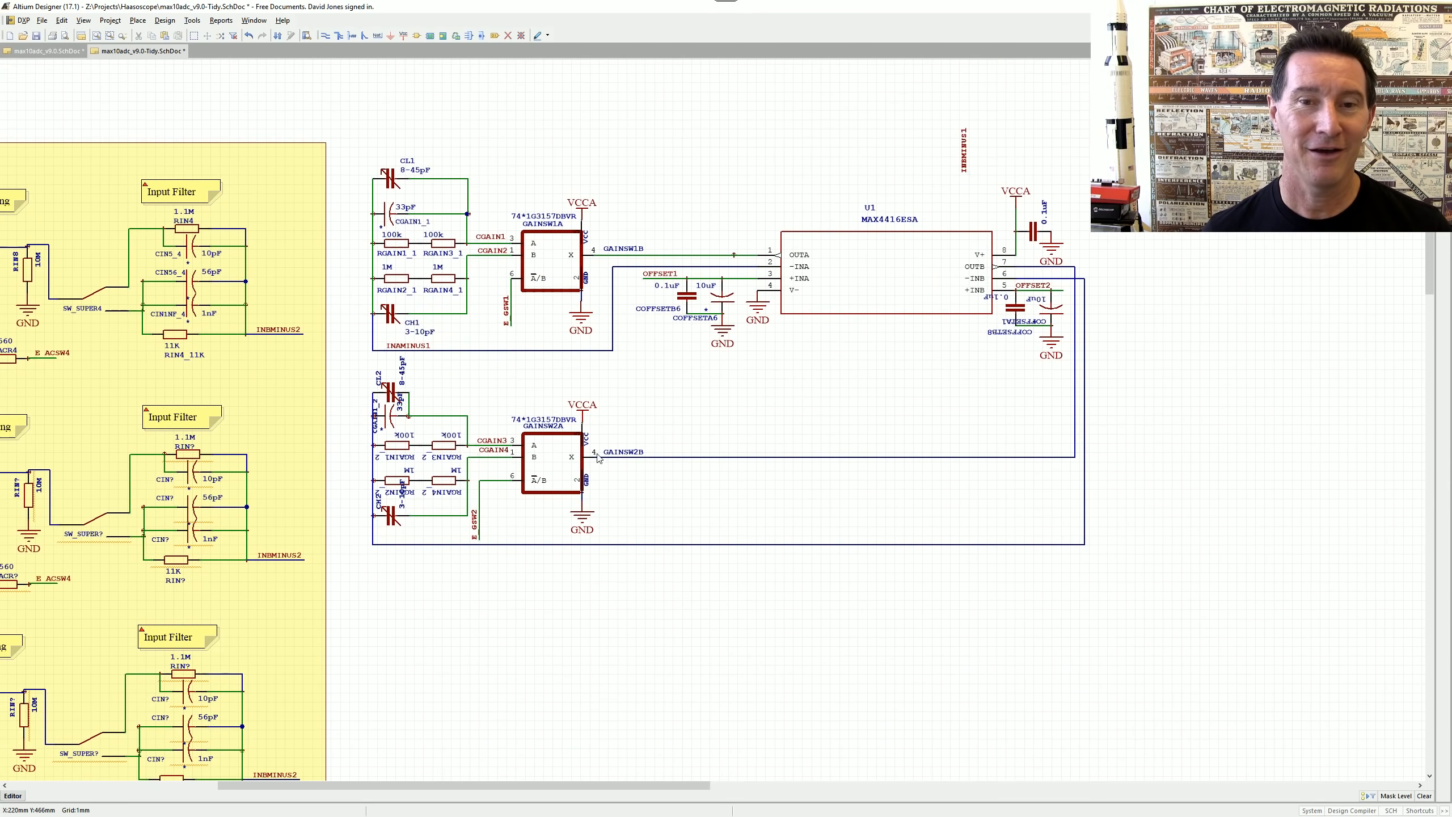
ctrl+scroll(572, 452, down, 2)
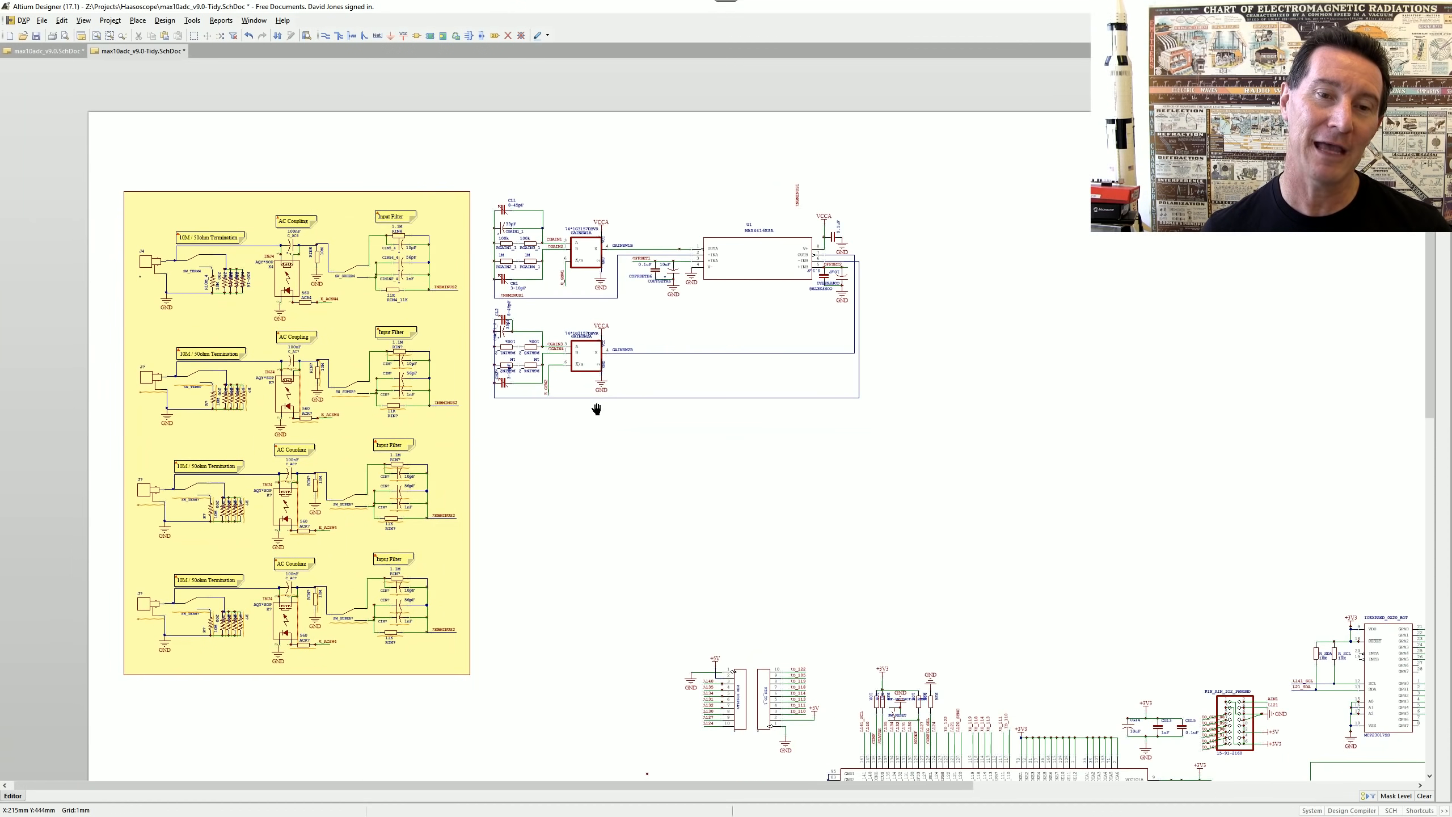
right_drag(583, 271, 595, 349)
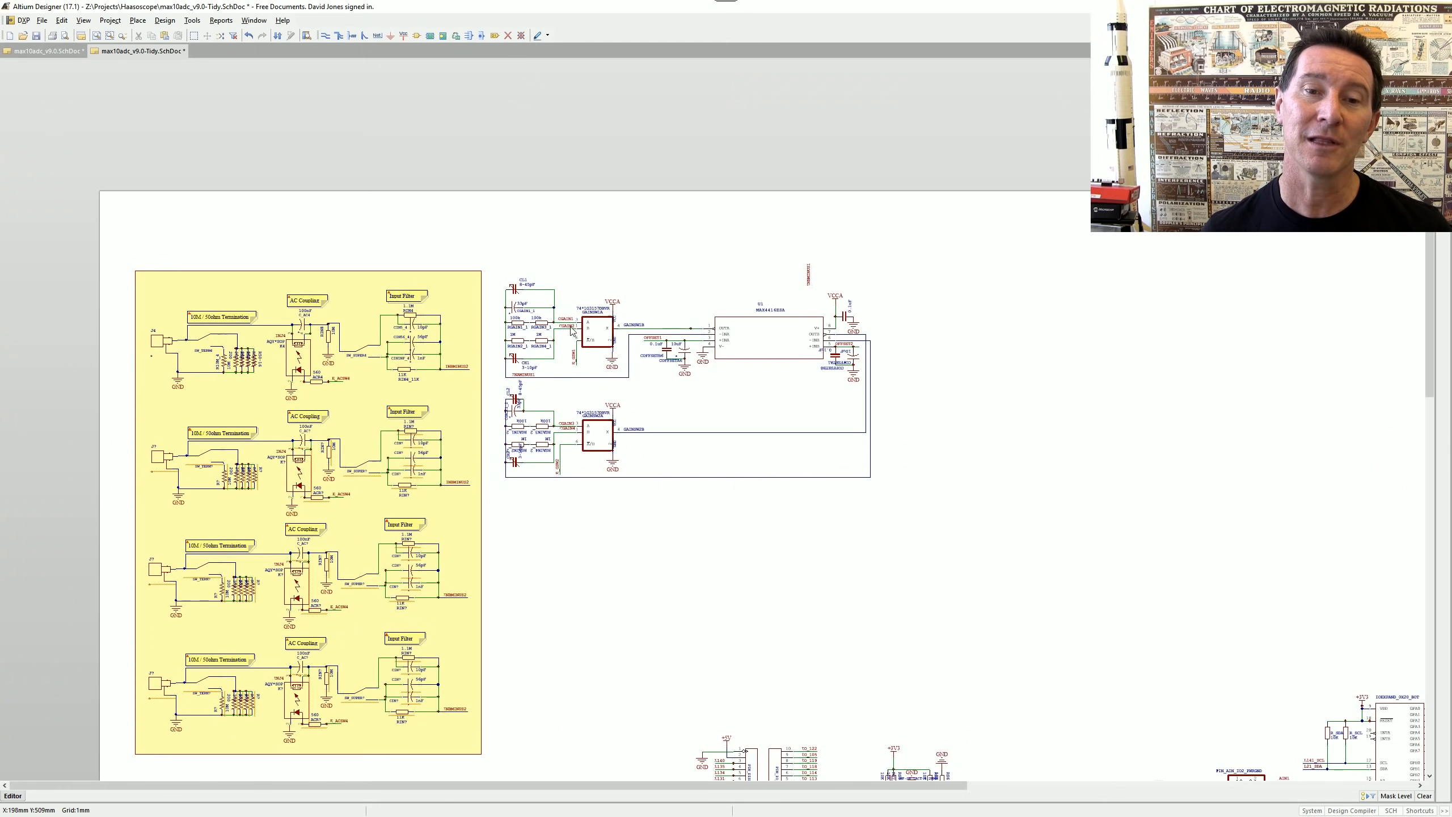
right_drag(795, 665, 715, 520)
right_drag(1125, 650, 1152, 661)
right_drag(907, 617, 632, 363)
right_drag(680, 486, 493, 347)
right_drag(953, 749, 649, 426)
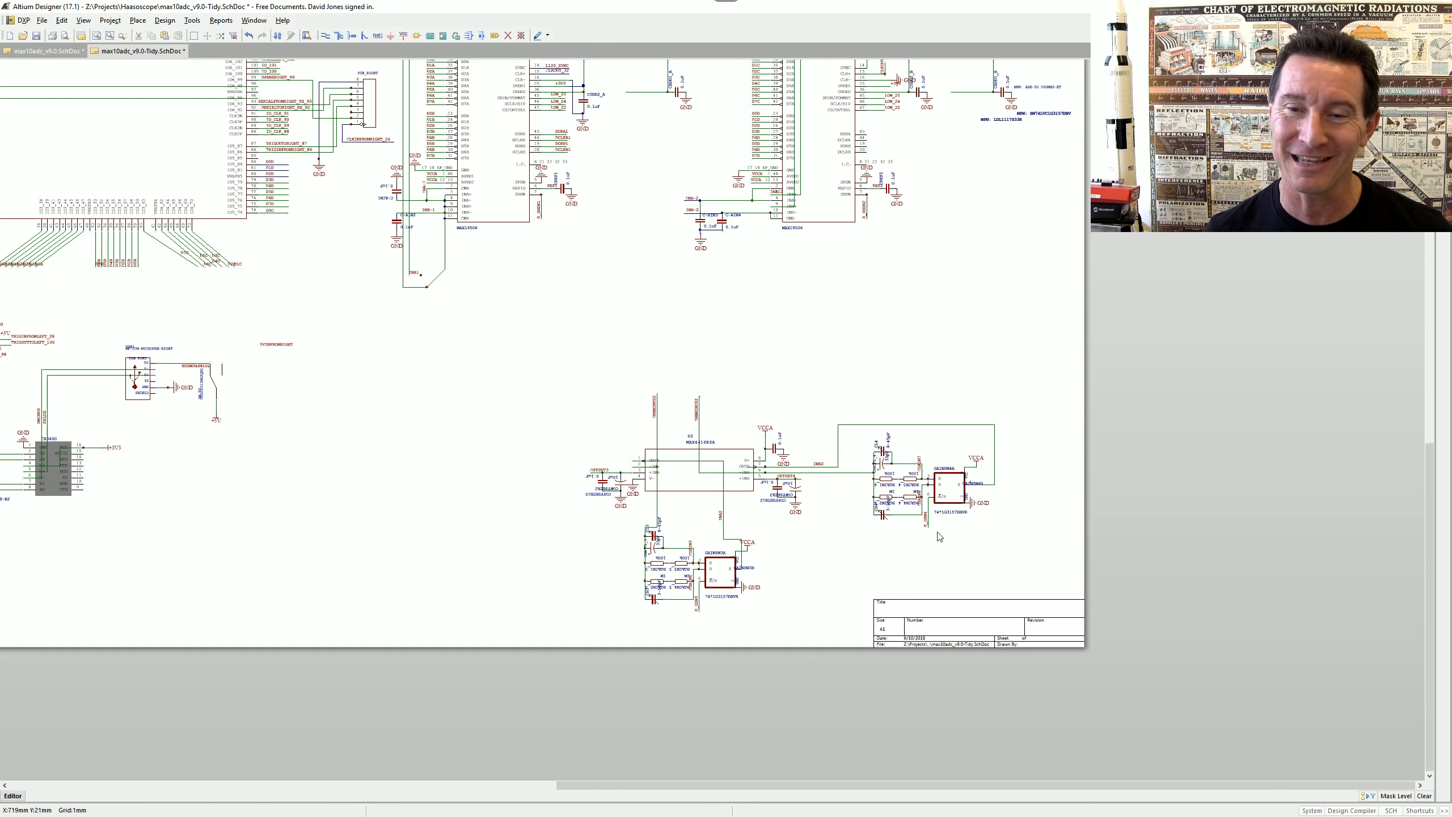
right_drag(246, 430, 641, 663)
right_drag(284, 355, 610, 598)
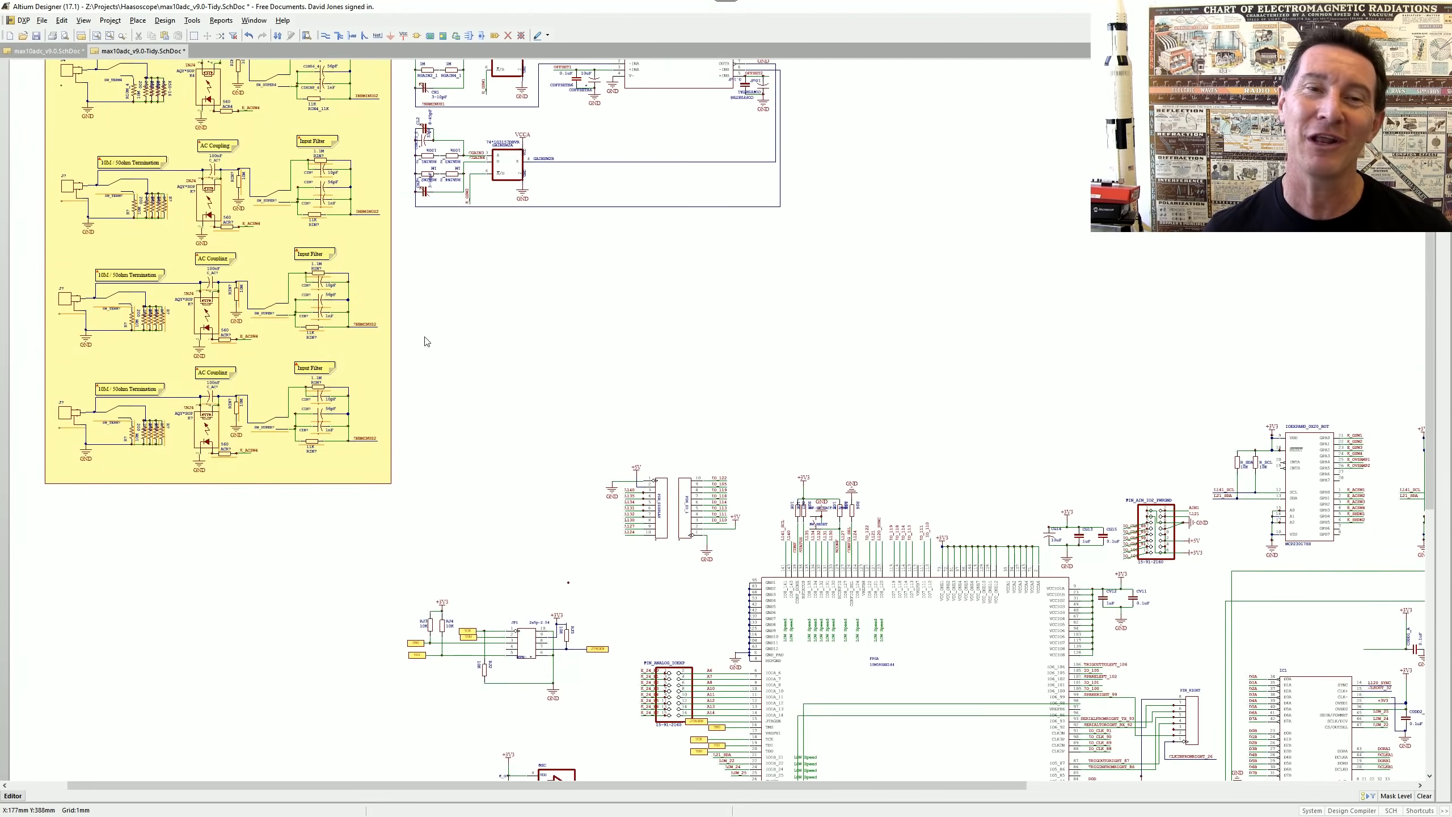
right_drag(427, 407, 444, 553)
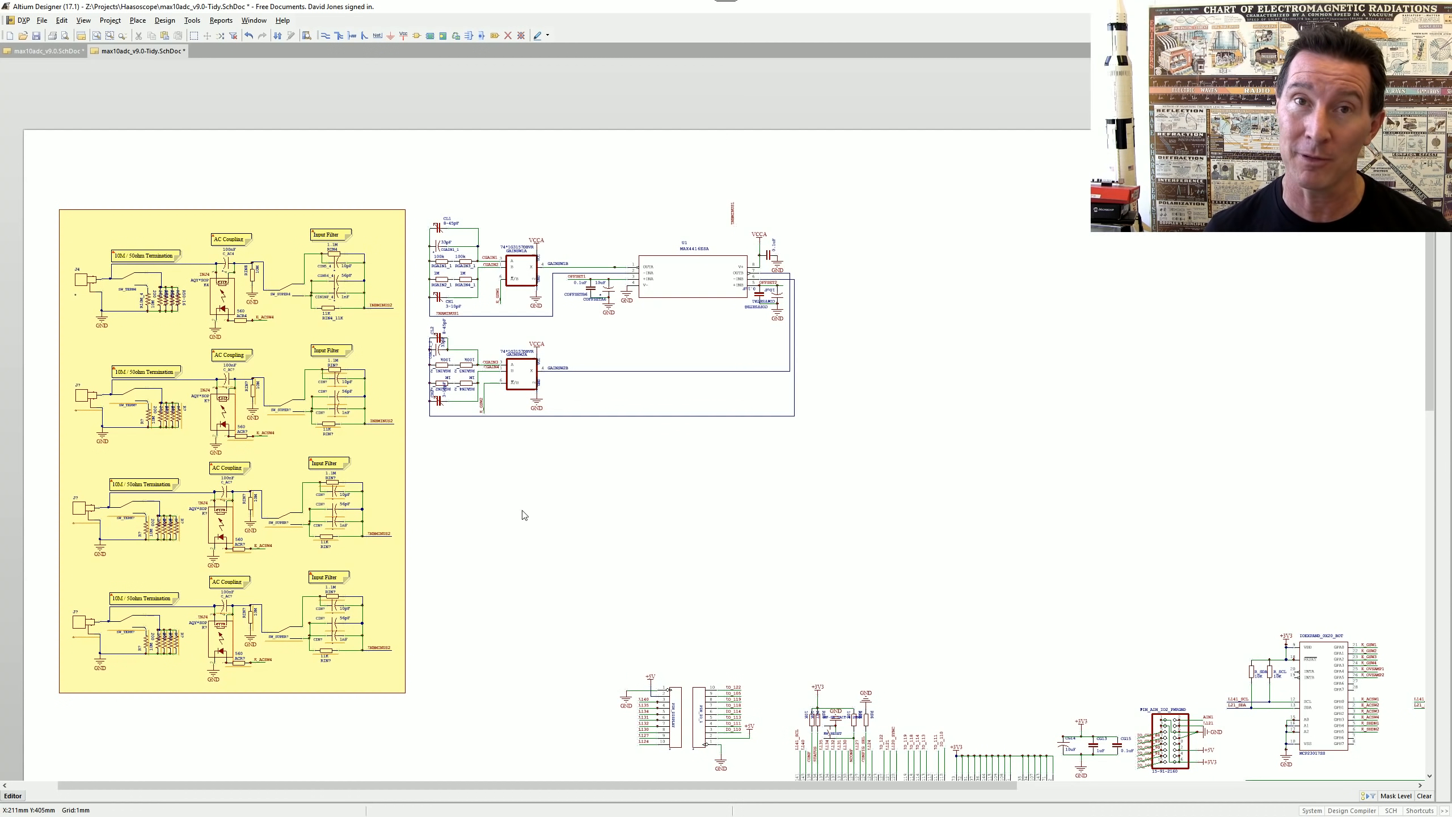
right_drag(487, 524, 478, 492)
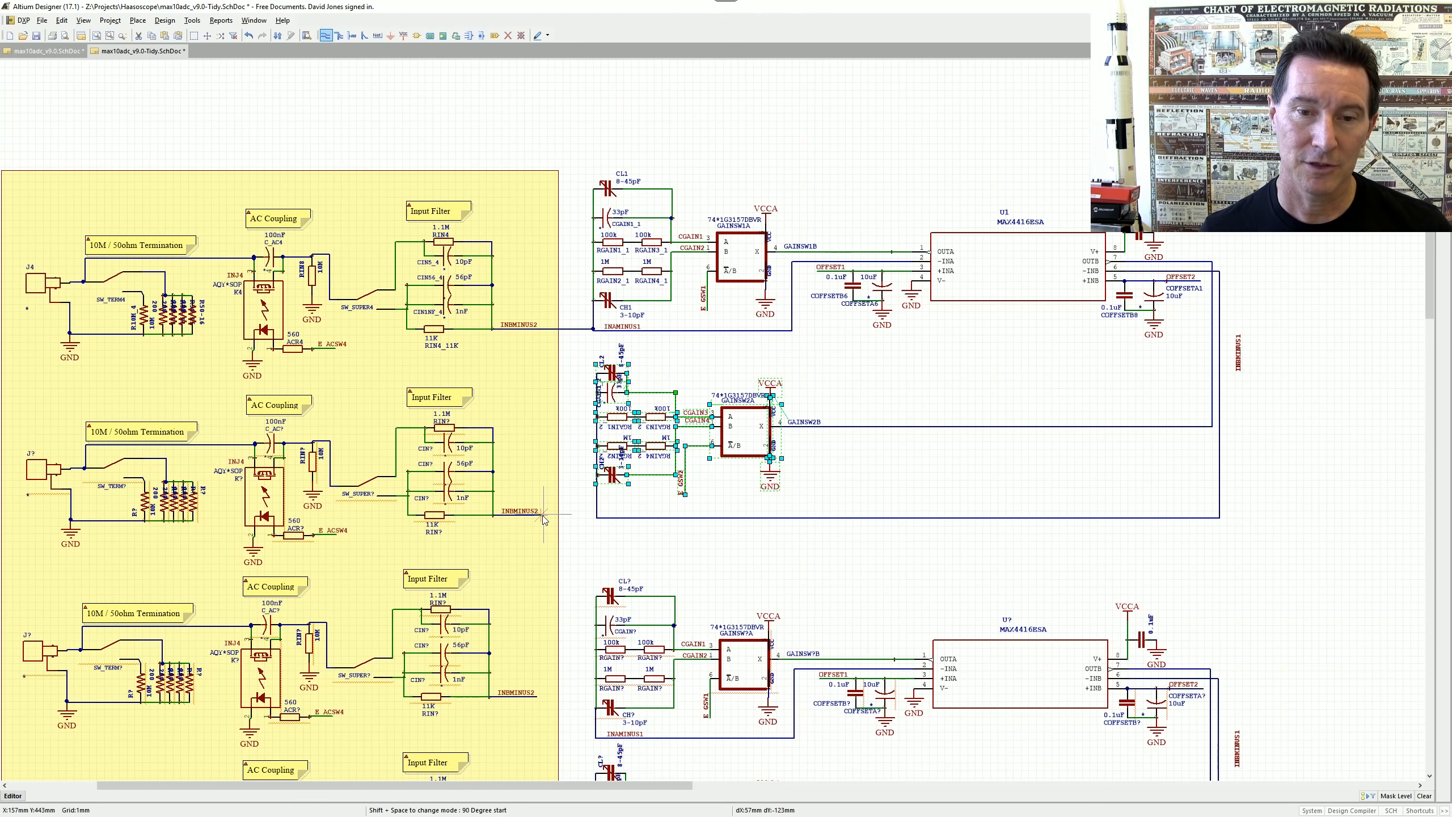
- Wire the INBMINUS2 output of the second input filter to the feedback line of the GAINSW2A gain circuit
click(542, 517)
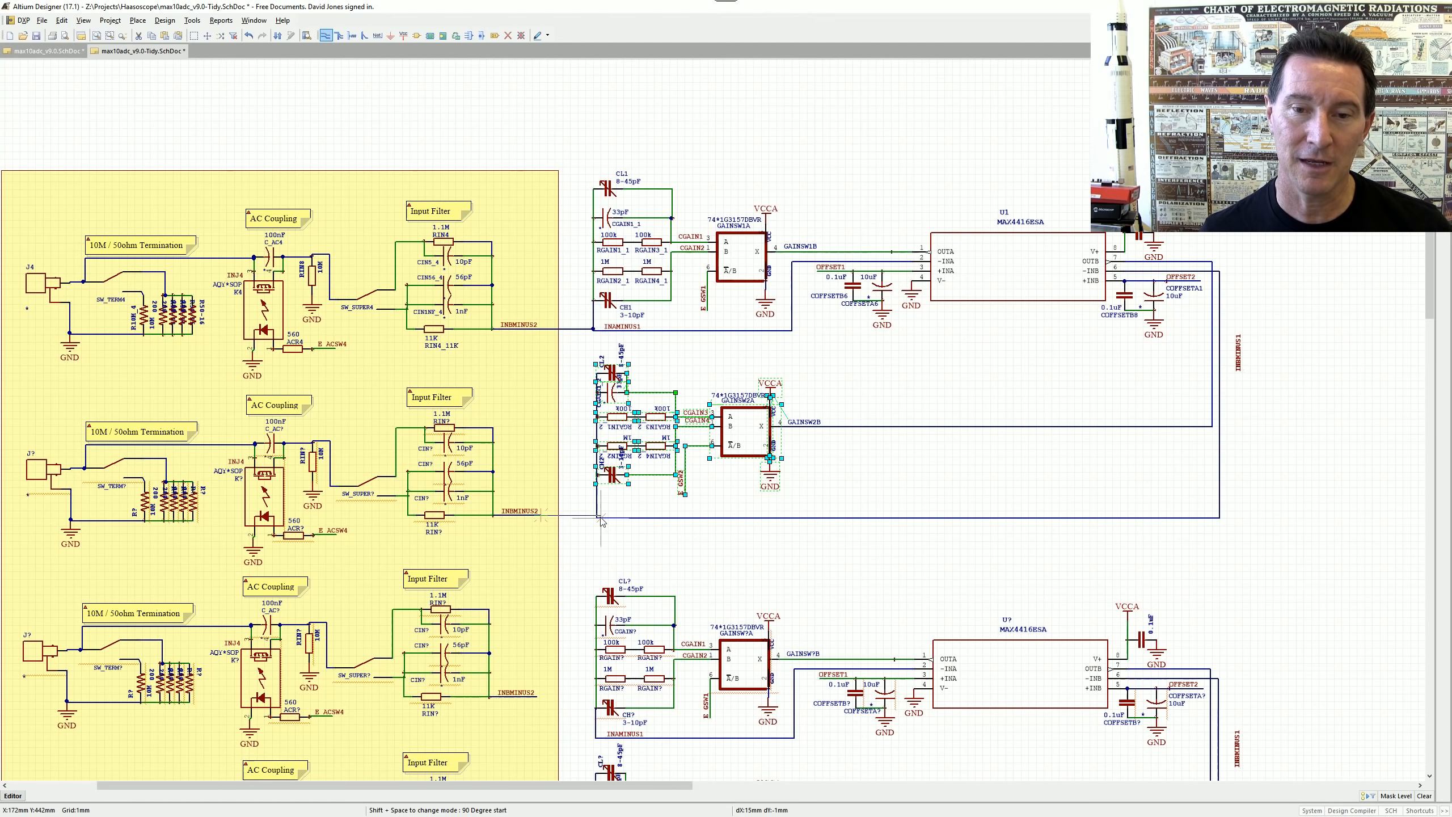
click(598, 516)
right_click(644, 496)
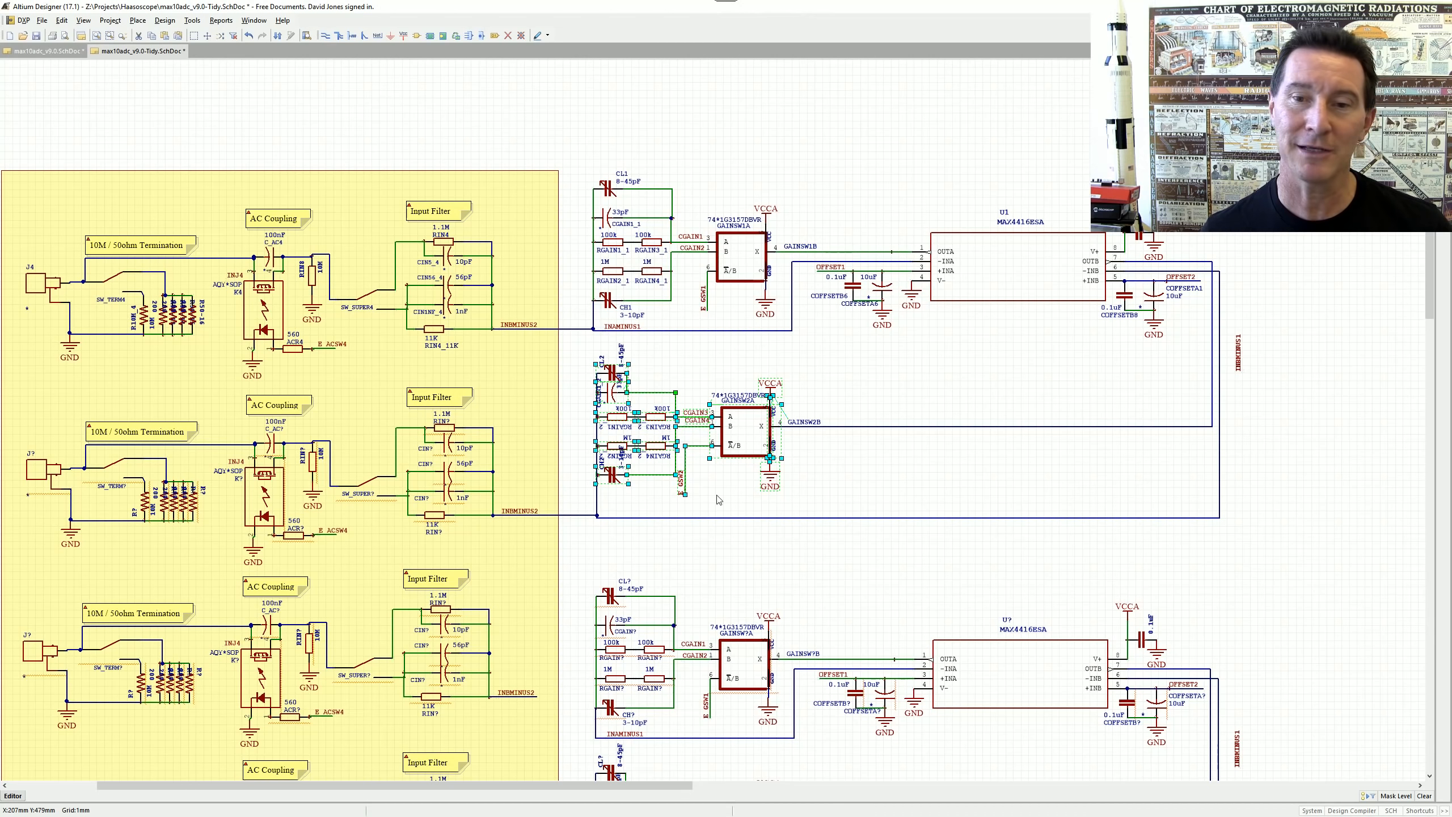
- Examine the gain stage wiring to the input filters, including the x1 and x10 notes beside GAINSW1A
right_drag(810, 466, 700, 407)
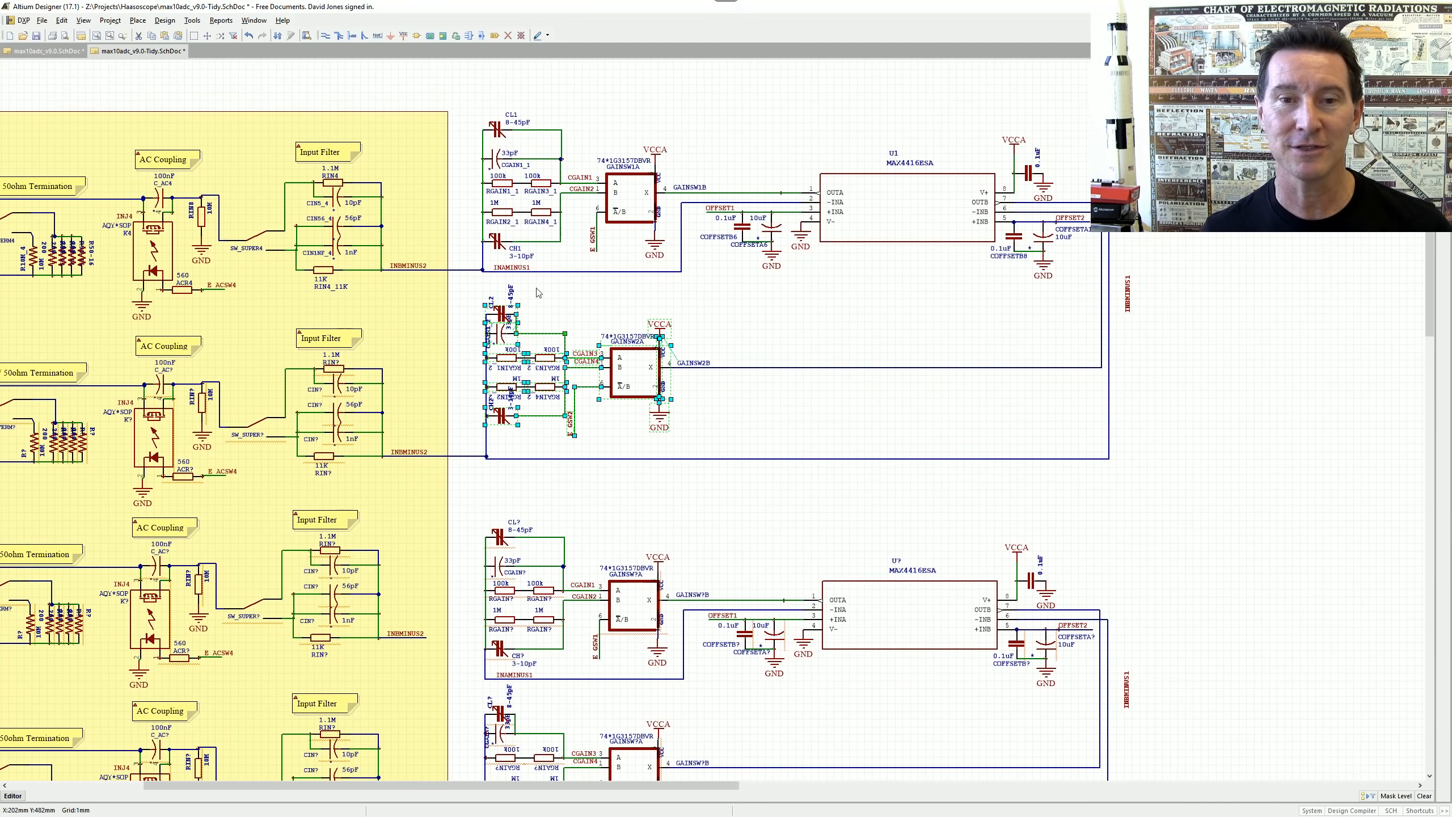
ctrl+scroll(451, 284, down, 3)
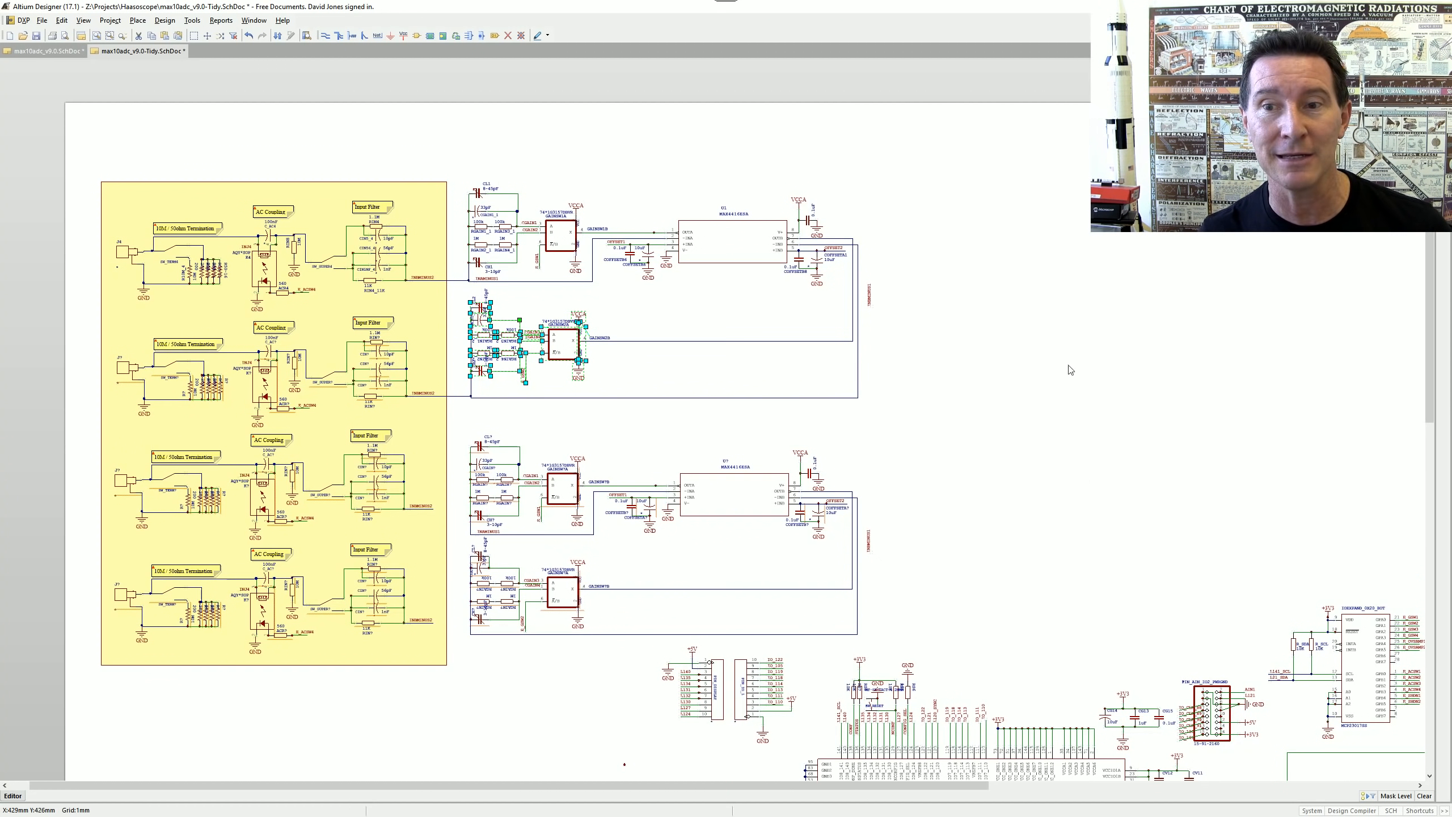
right_drag(739, 255, 761, 212)
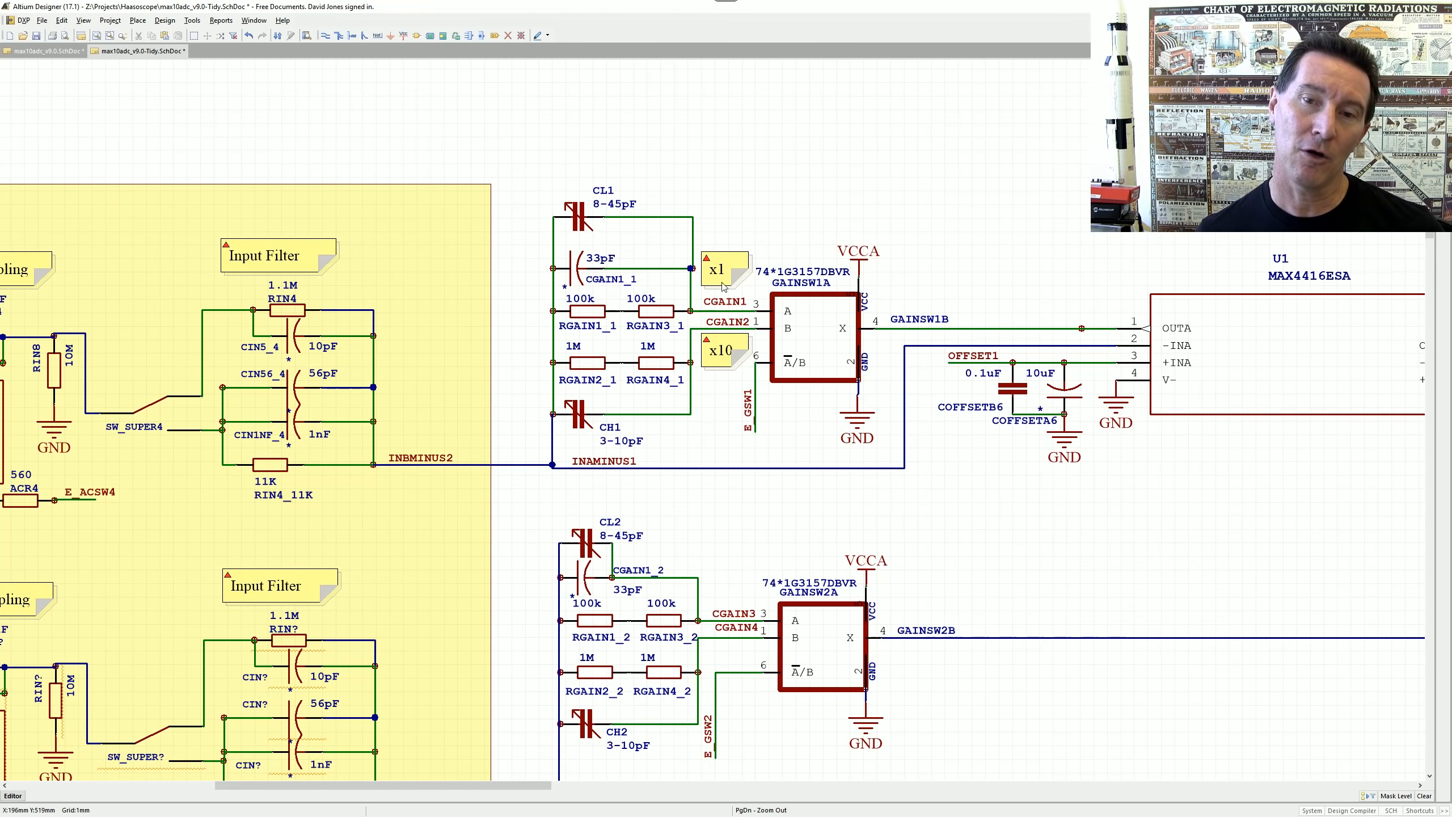
ctrl+scroll(719, 286, up, 2)
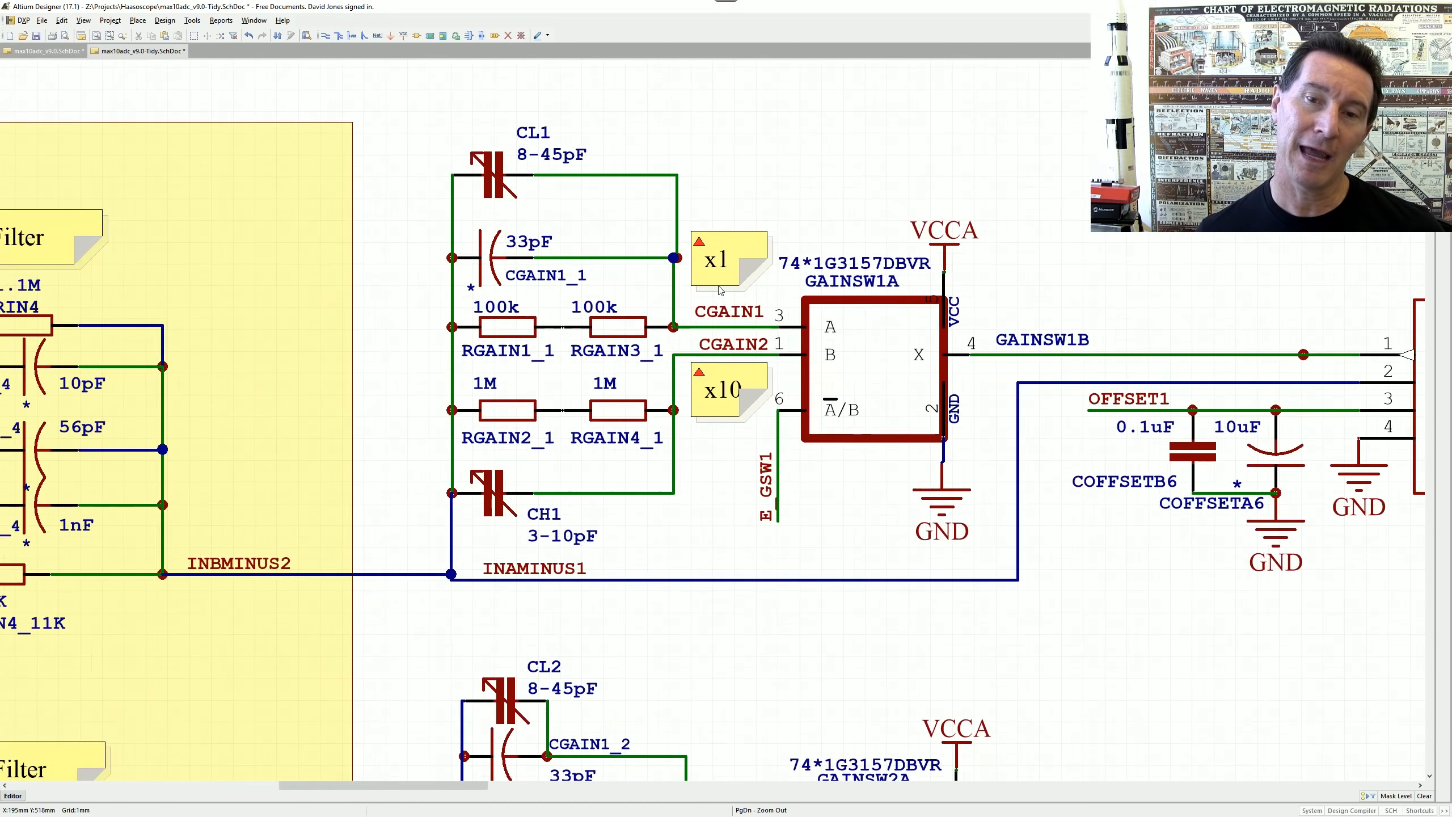
ctrl+scroll(720, 291, up, 1)
ctrl+scroll(704, 194, down, 3)
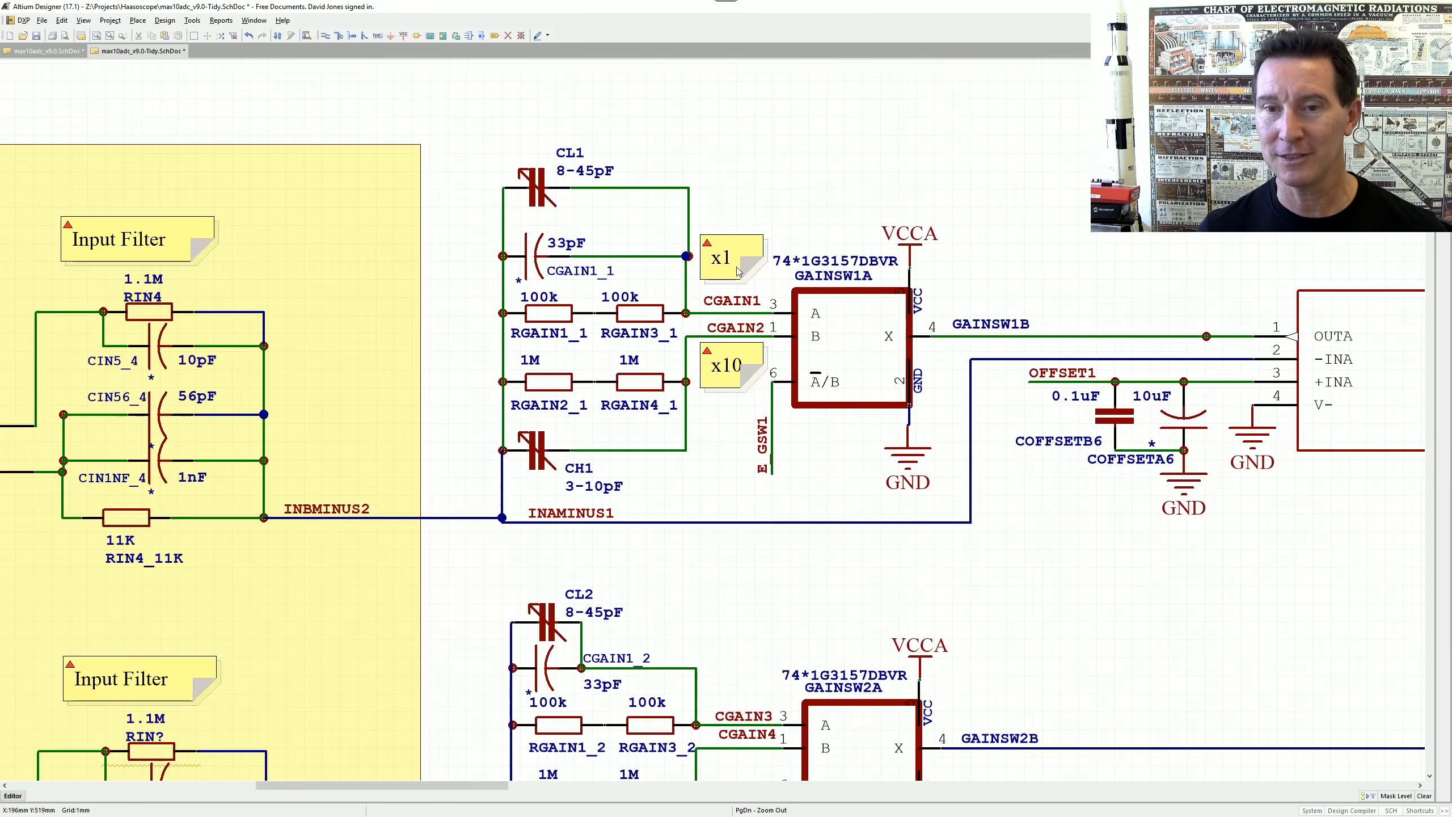
ctrl+scroll(754, 264, down, 1)
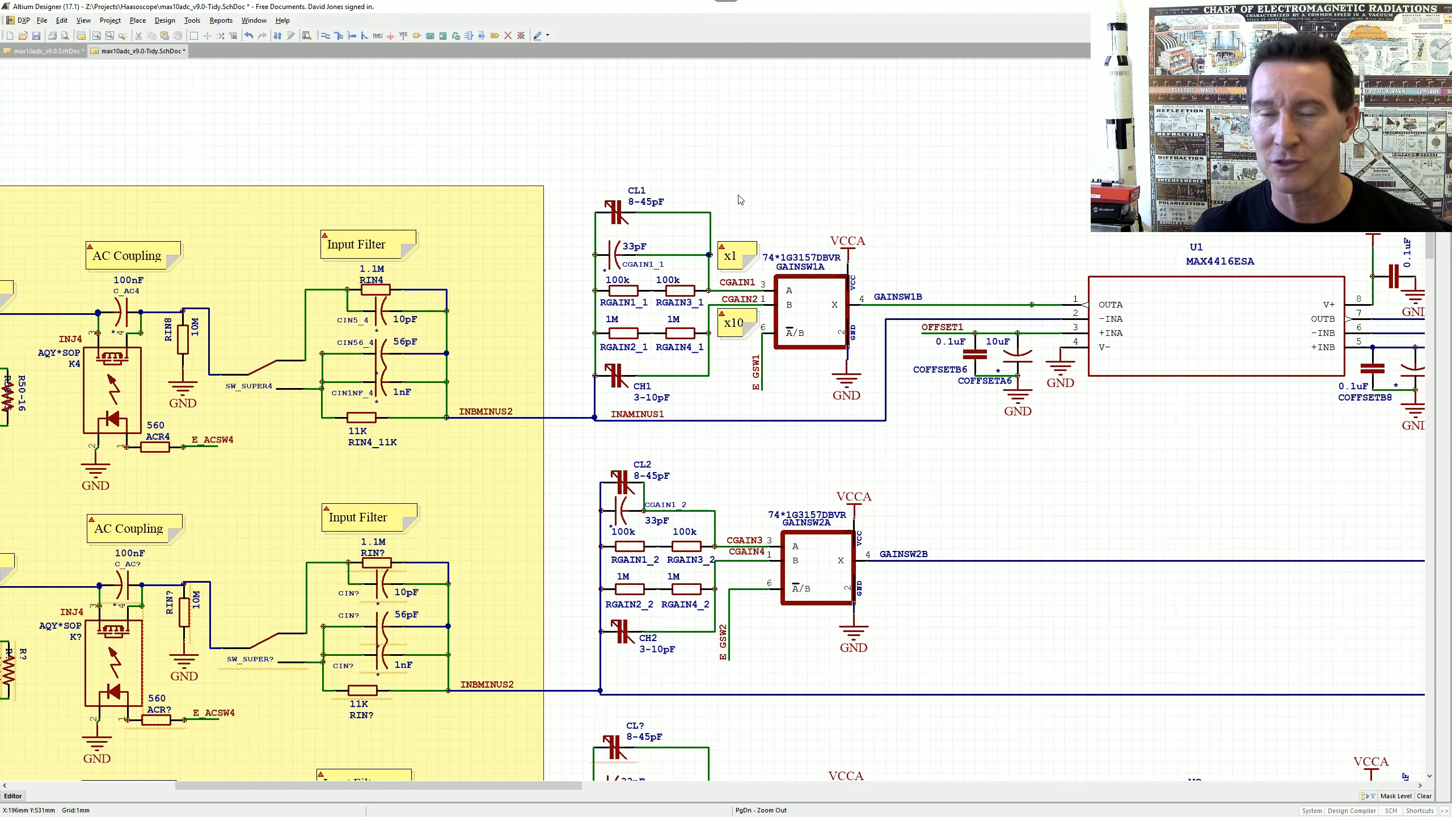
right_drag(757, 220, 740, 252)
ctrl+scroll(750, 322, down, 3)
ctrl+scroll(749, 321, up, 4)
- Place an INPUT STAGE heading above the input circuits inside their yellow block
right_drag(812, 291, 813, 324)
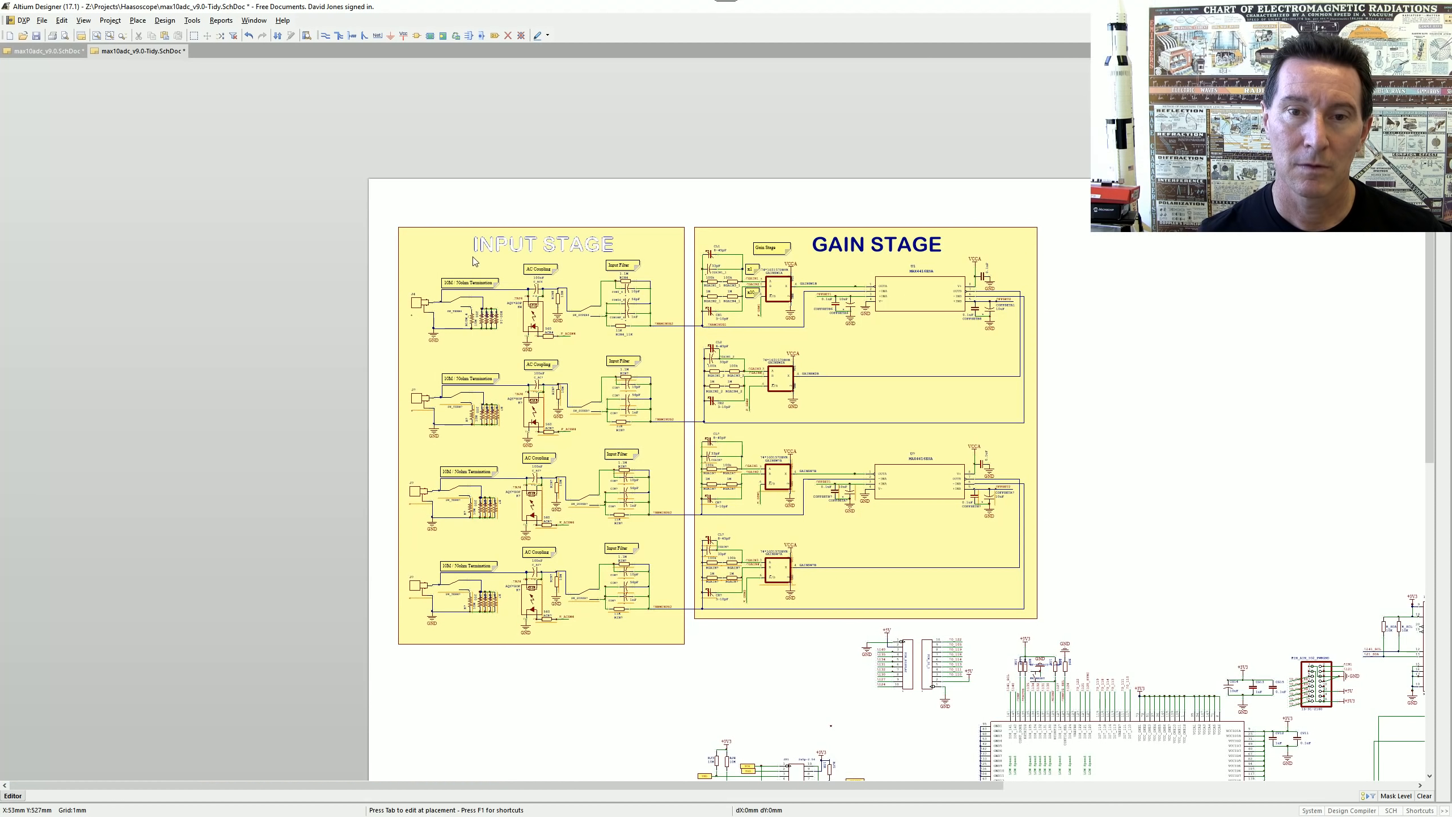
text(INPUT STAGE)
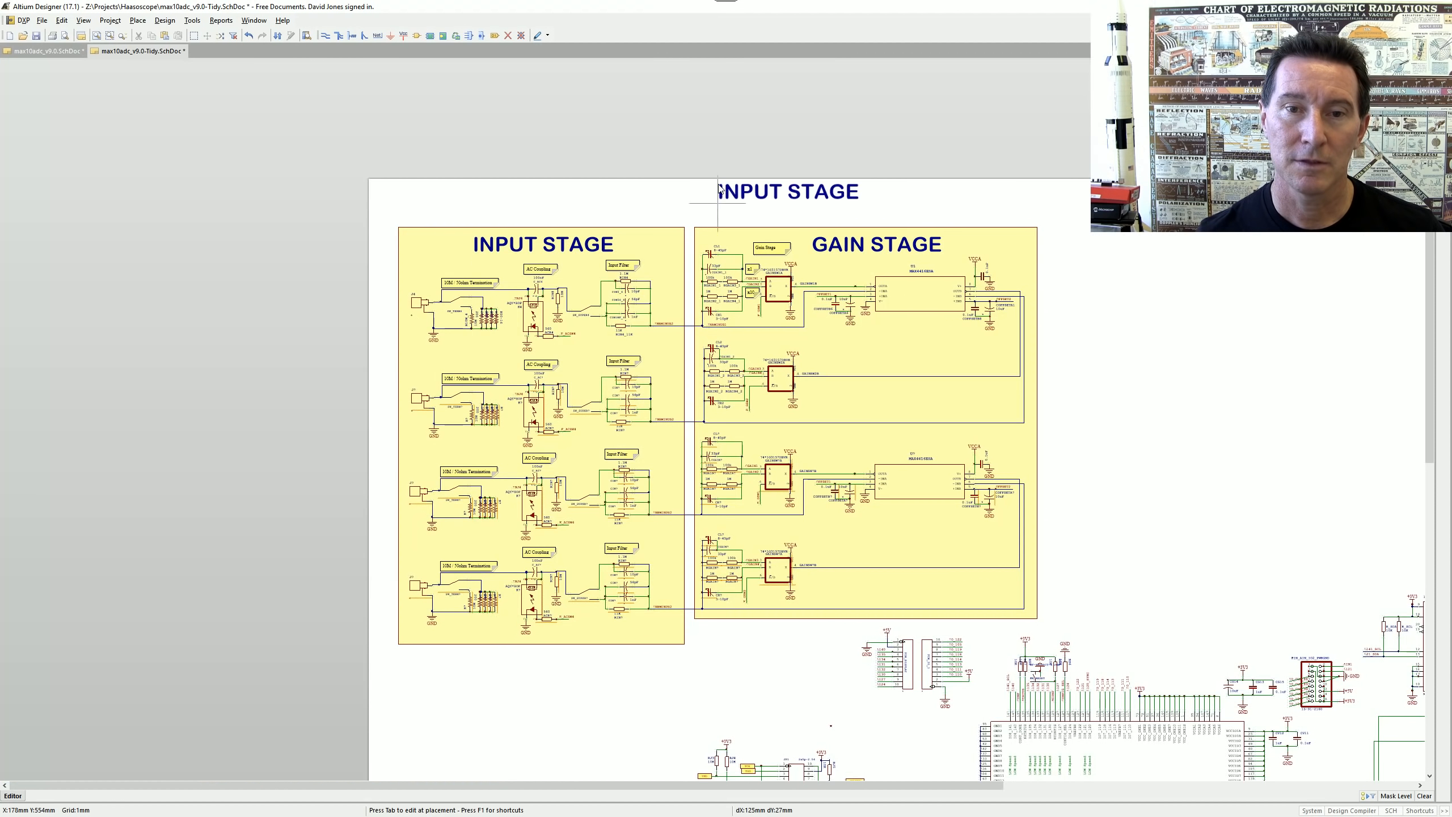
key(Escape)
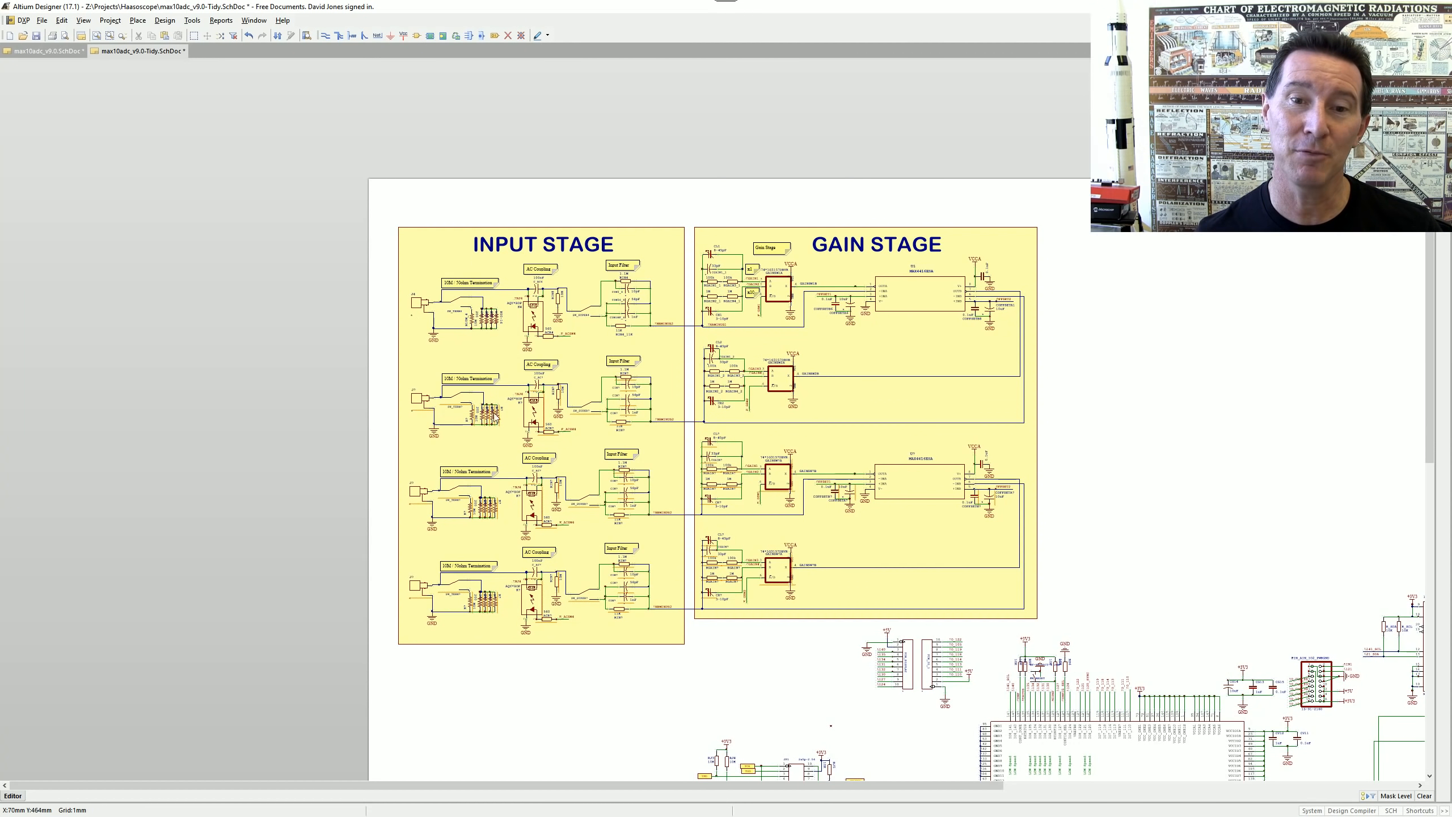
- Look over the titled input and gain stage blocks and the ADC circuits on the tidied sheet
ctrl+scroll(881, 369, down, 4)
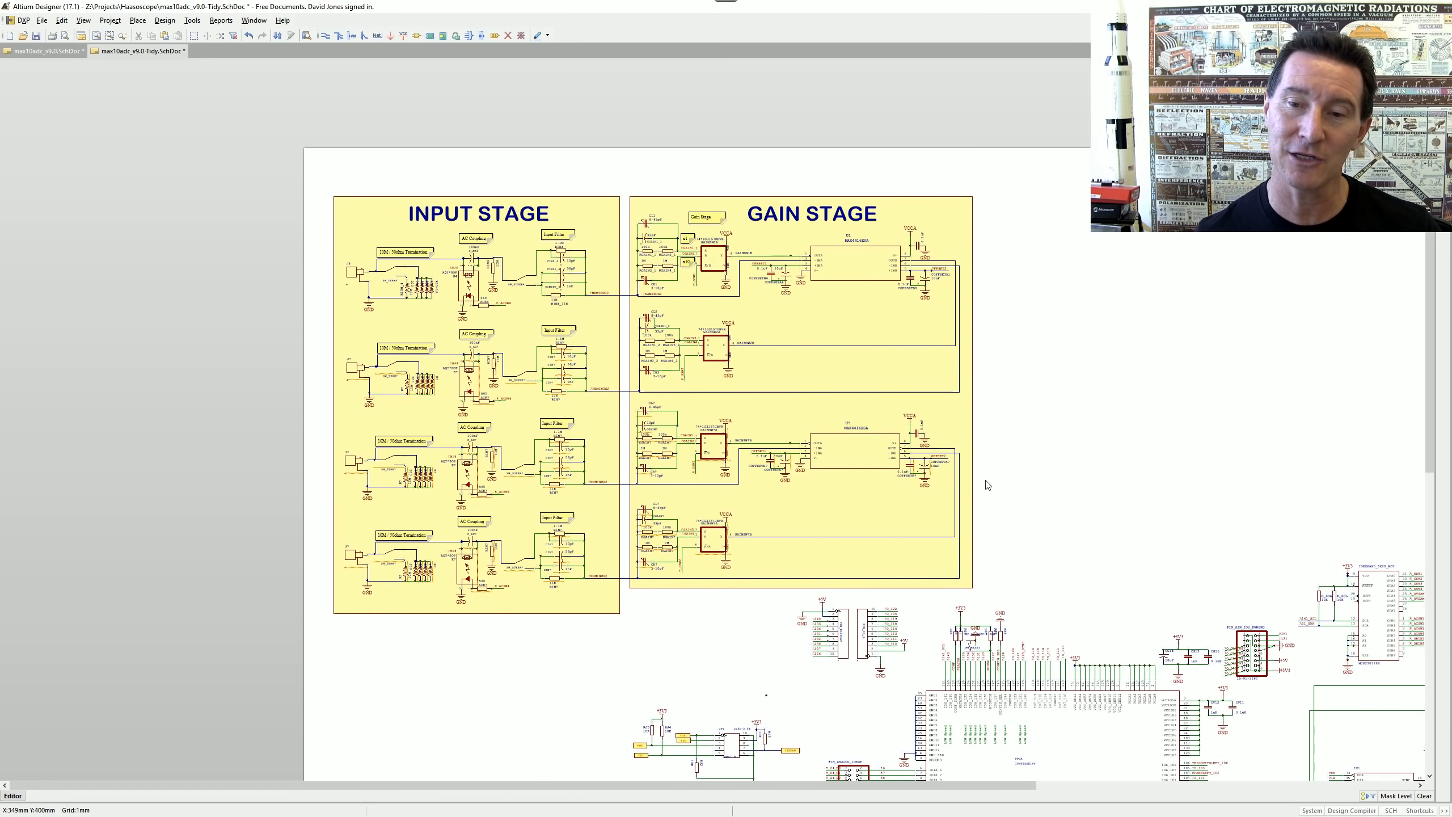
right_drag(1127, 432, 868, 333)
right_drag(926, 515, 898, 334)
ctrl+scroll(856, 470, up, 3)
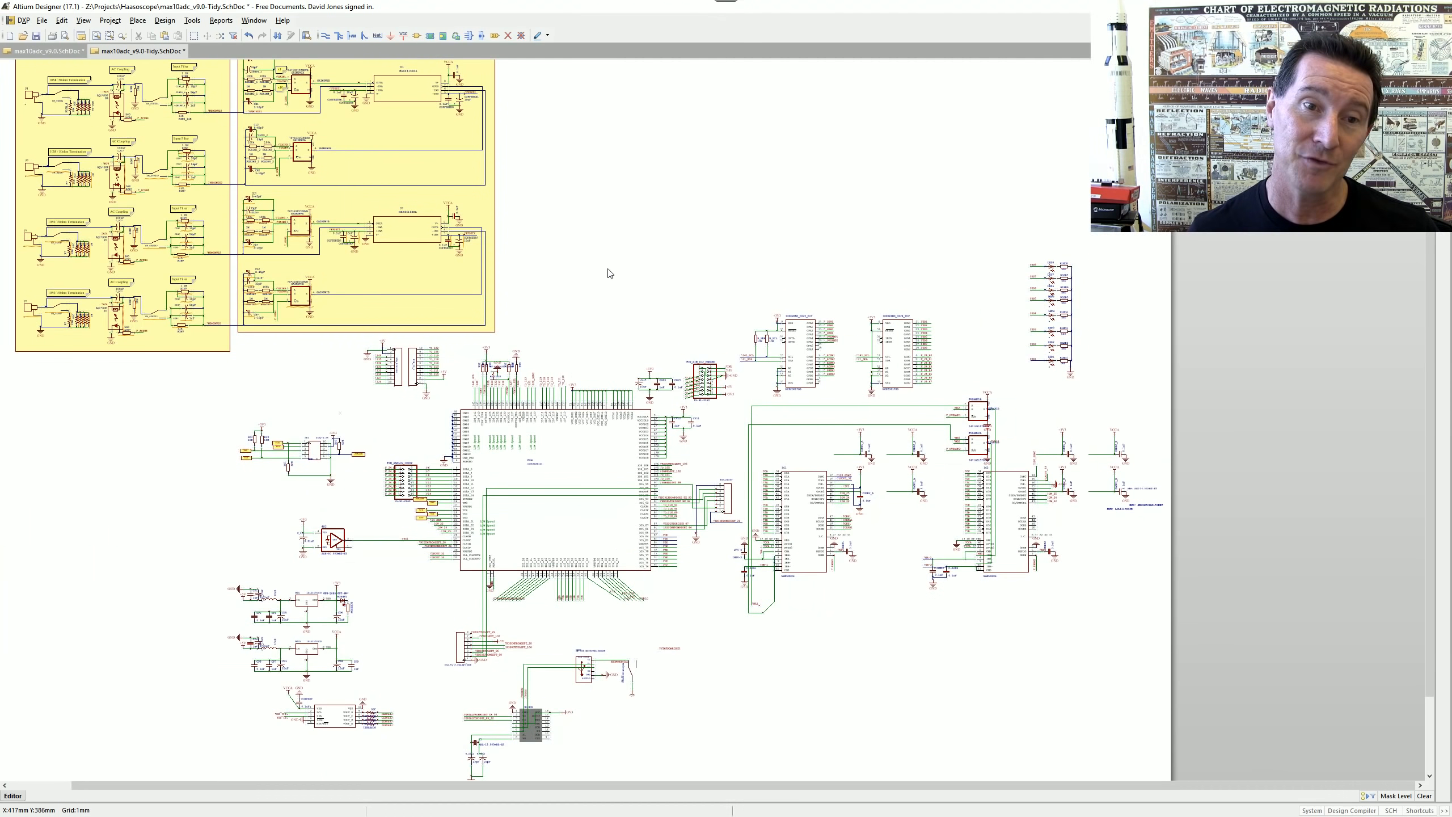
right_drag(572, 223, 652, 338)
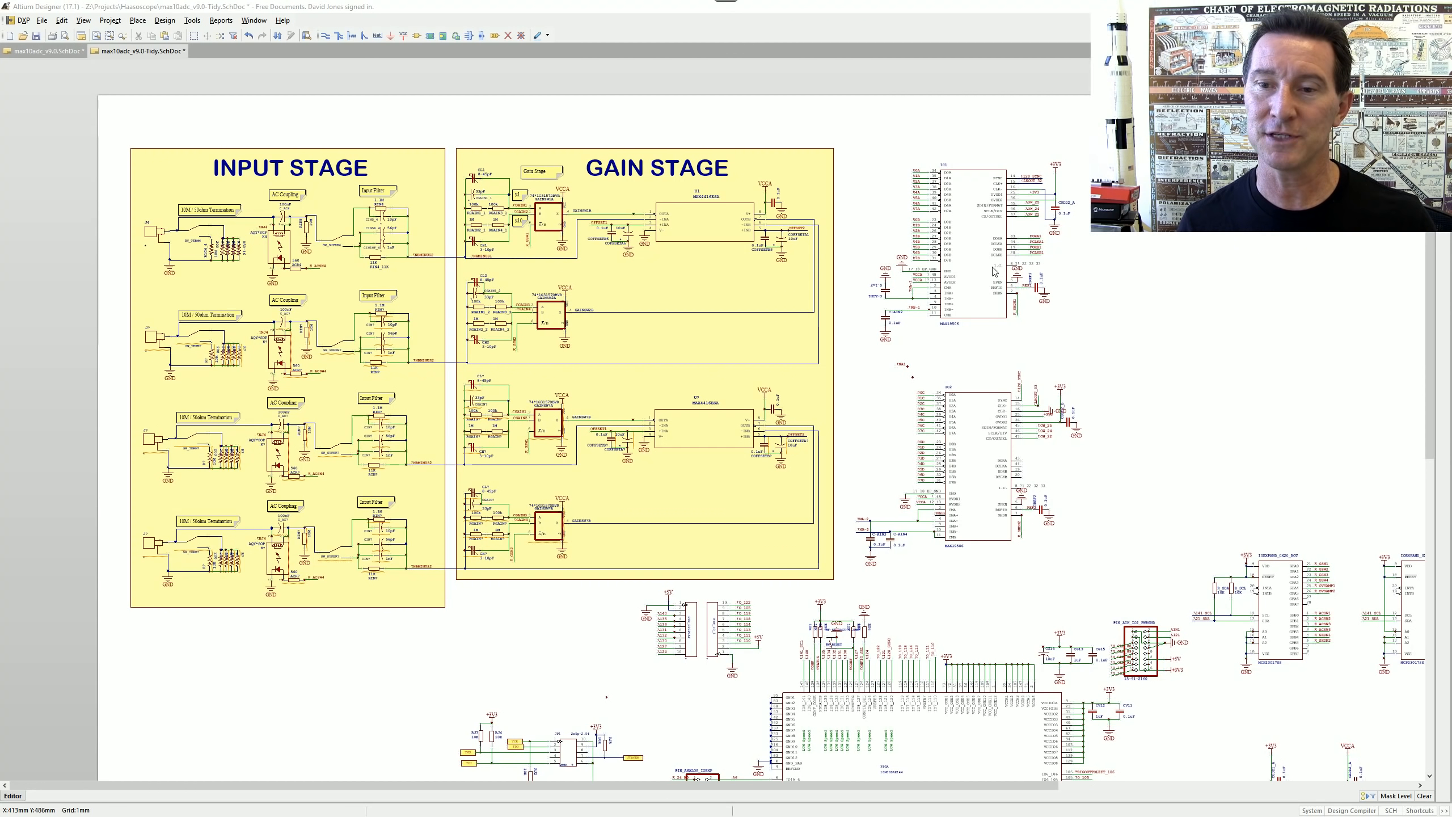
right_drag(1026, 375, 931, 422)
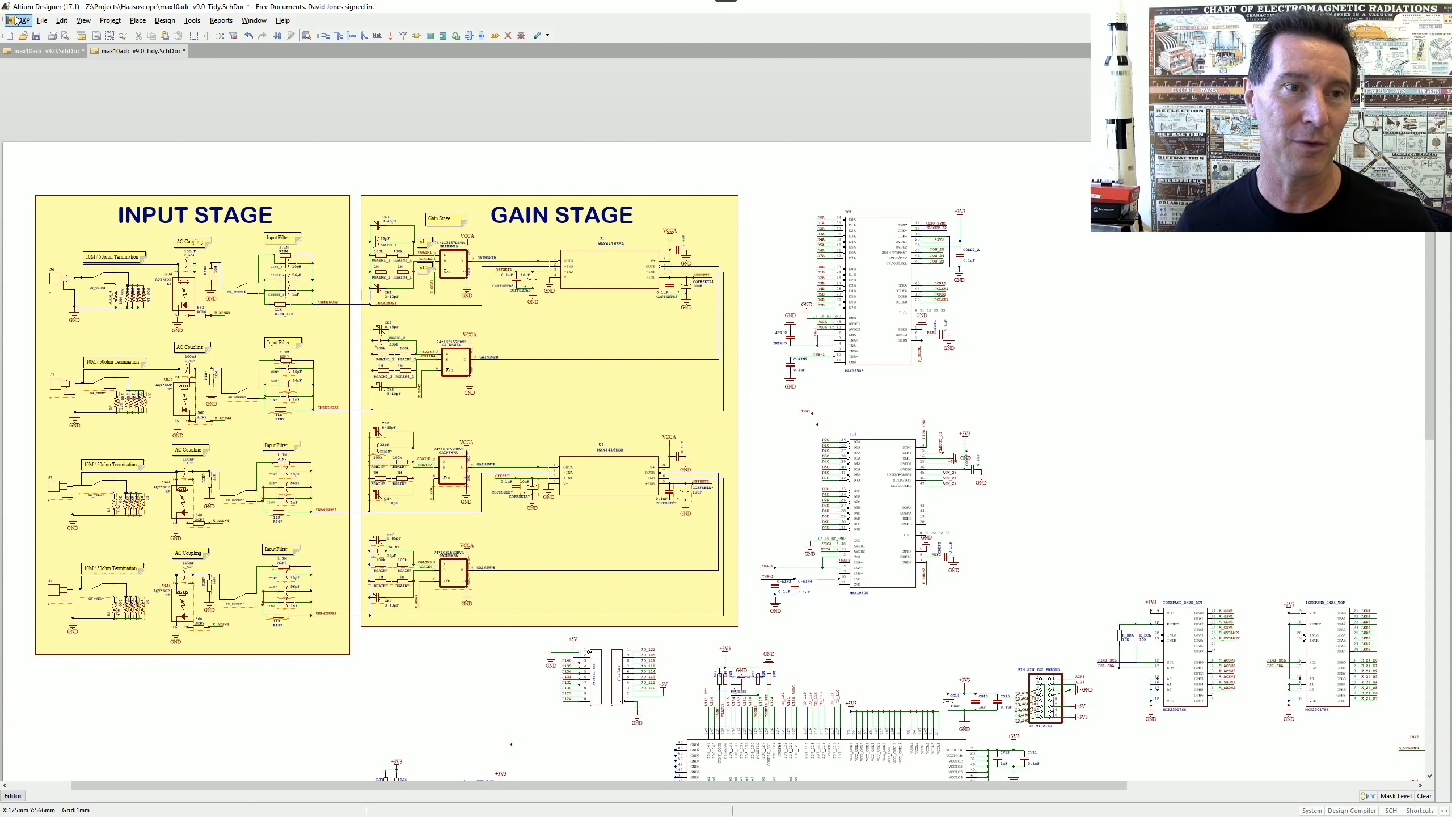
- Switch to the original max10adc_v9.0 schematic and examine its overall layout for comparison with the tidied version
click(46, 51)
ctrl+scroll(984, 596, down, 5)
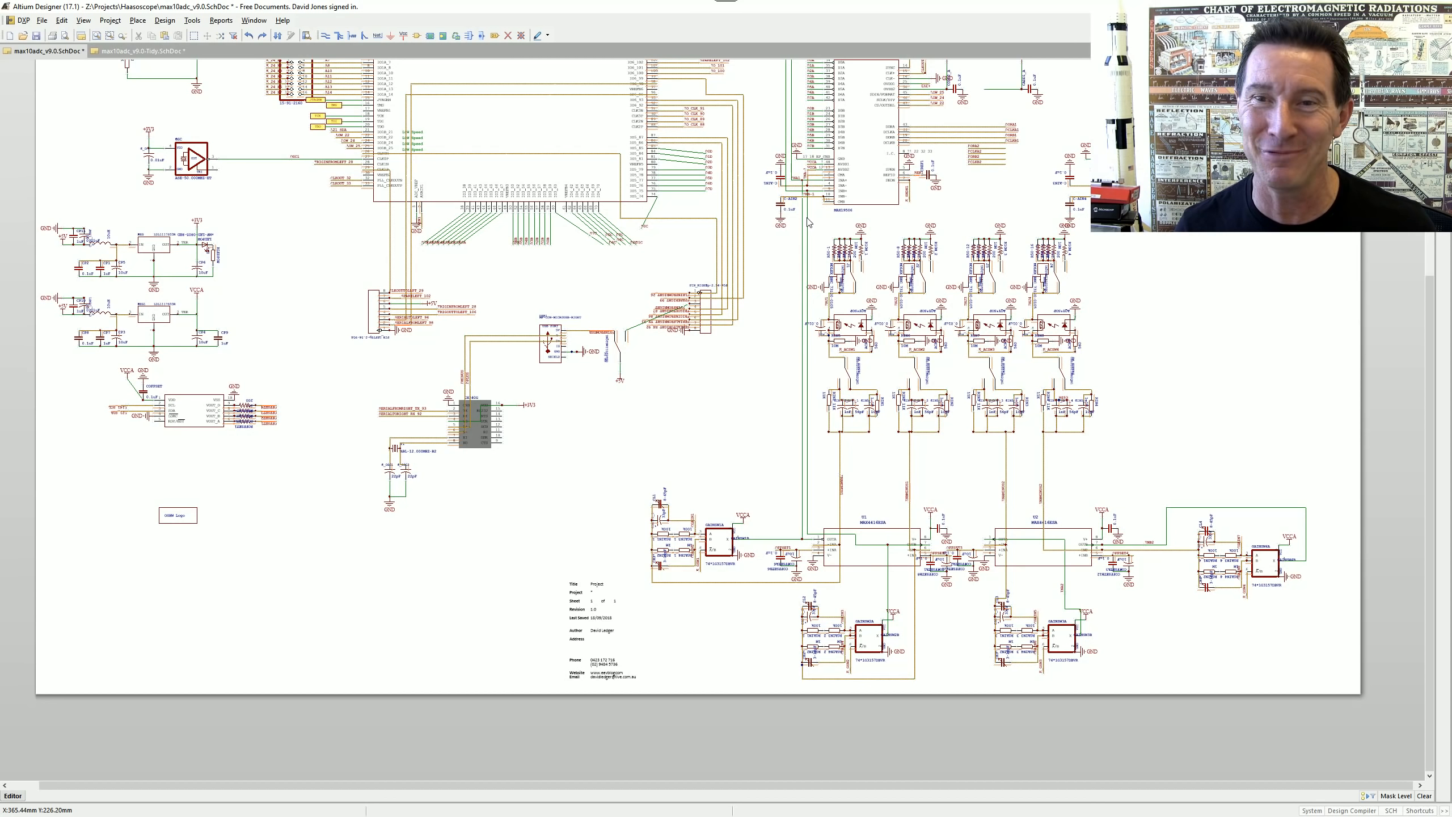
right_drag(928, 135, 892, 347)
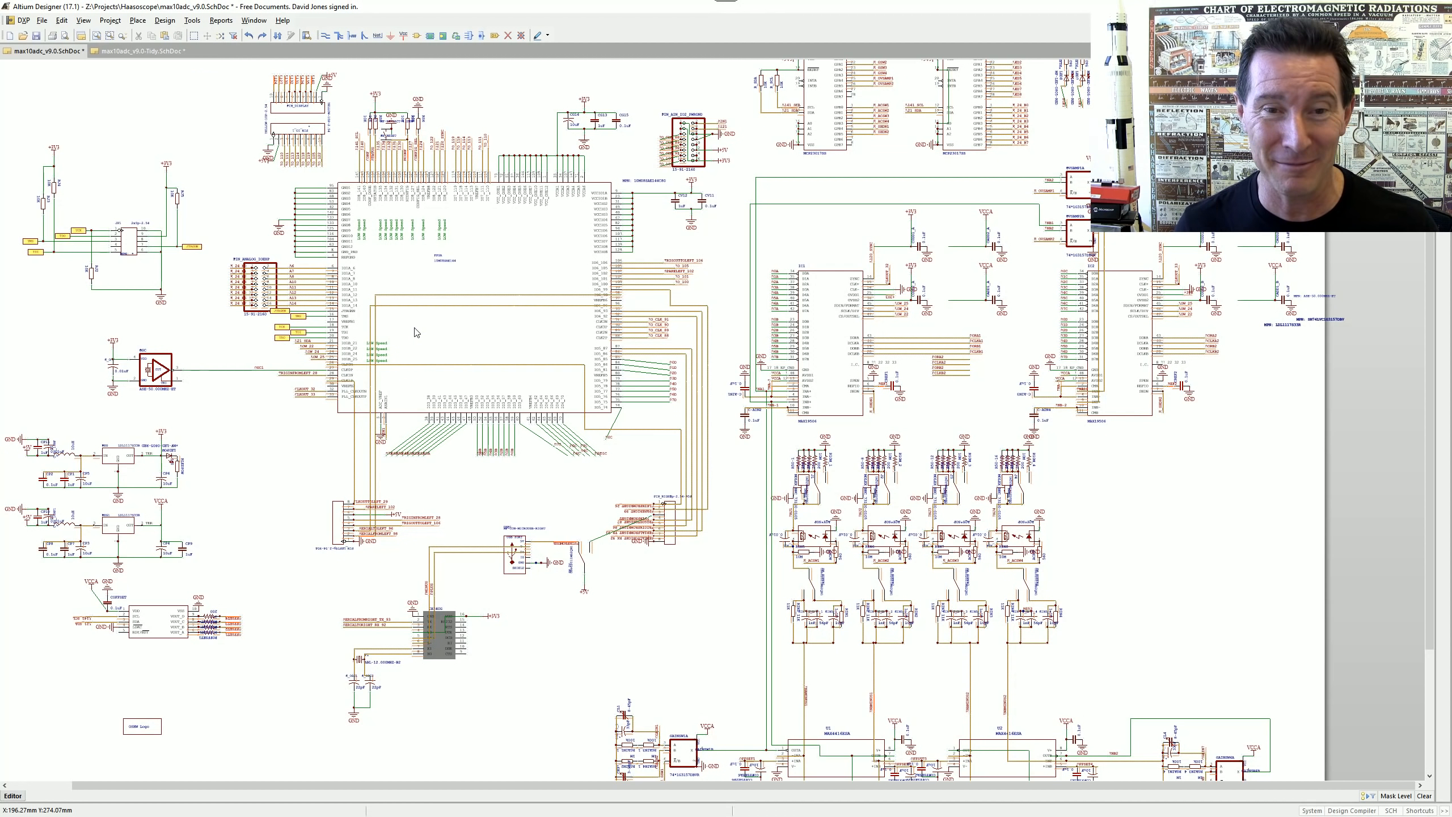
scroll(455, 297, up, 3)
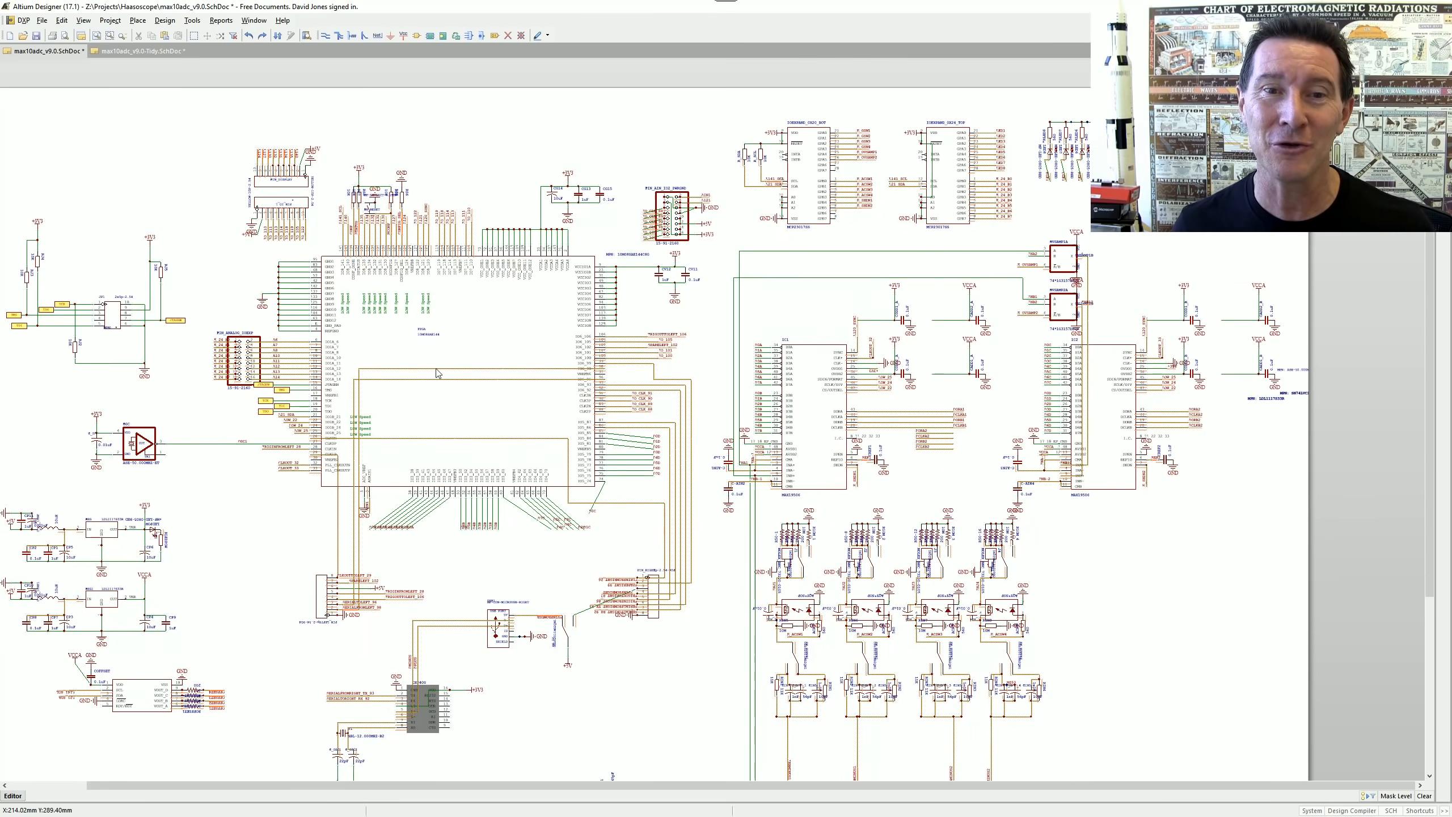
right_drag(478, 239, 613, 372)
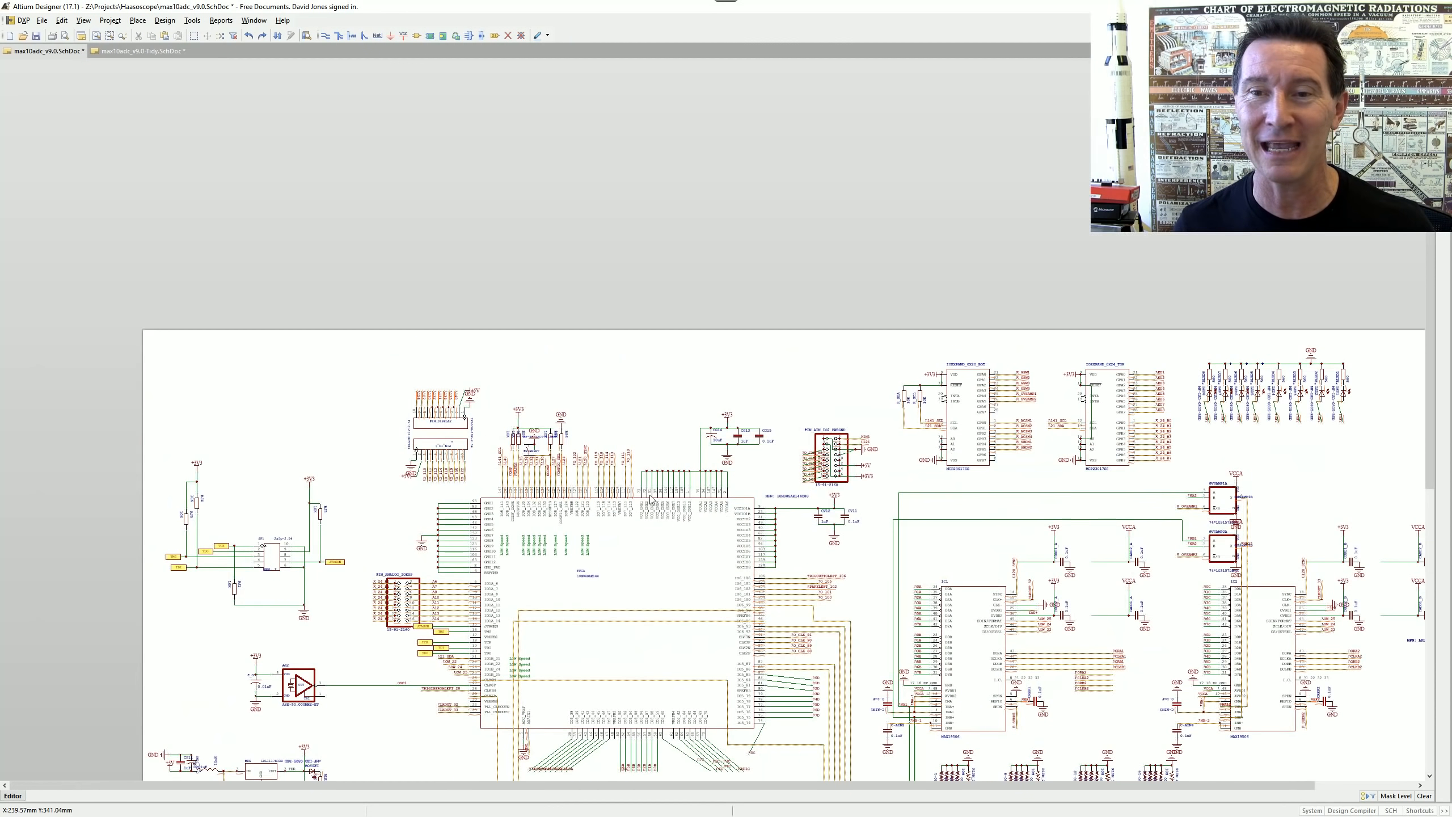
ctrl+scroll(613, 354, down, 3)
right_drag(673, 430, 671, 301)
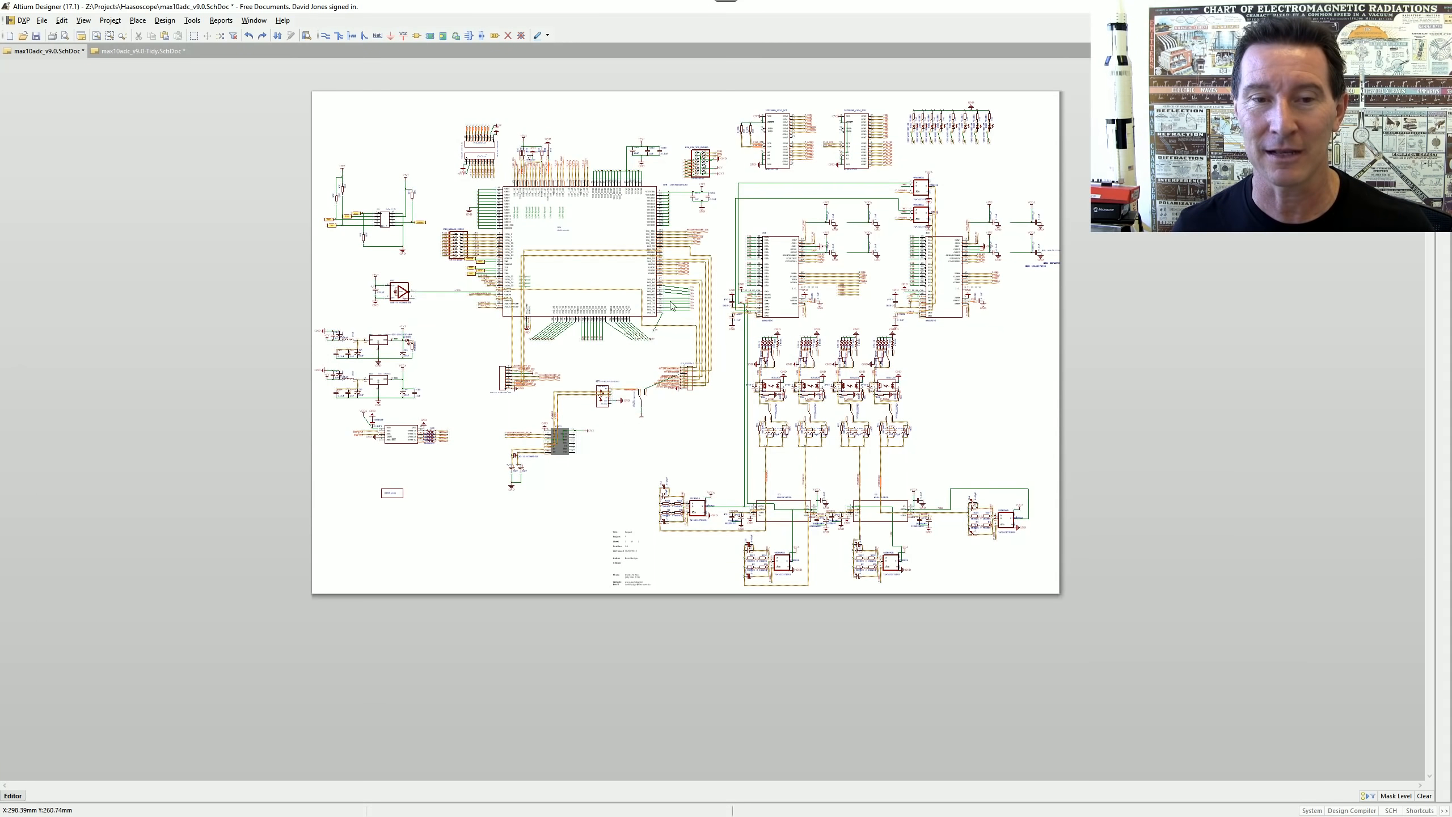
right_drag(621, 232, 672, 298)
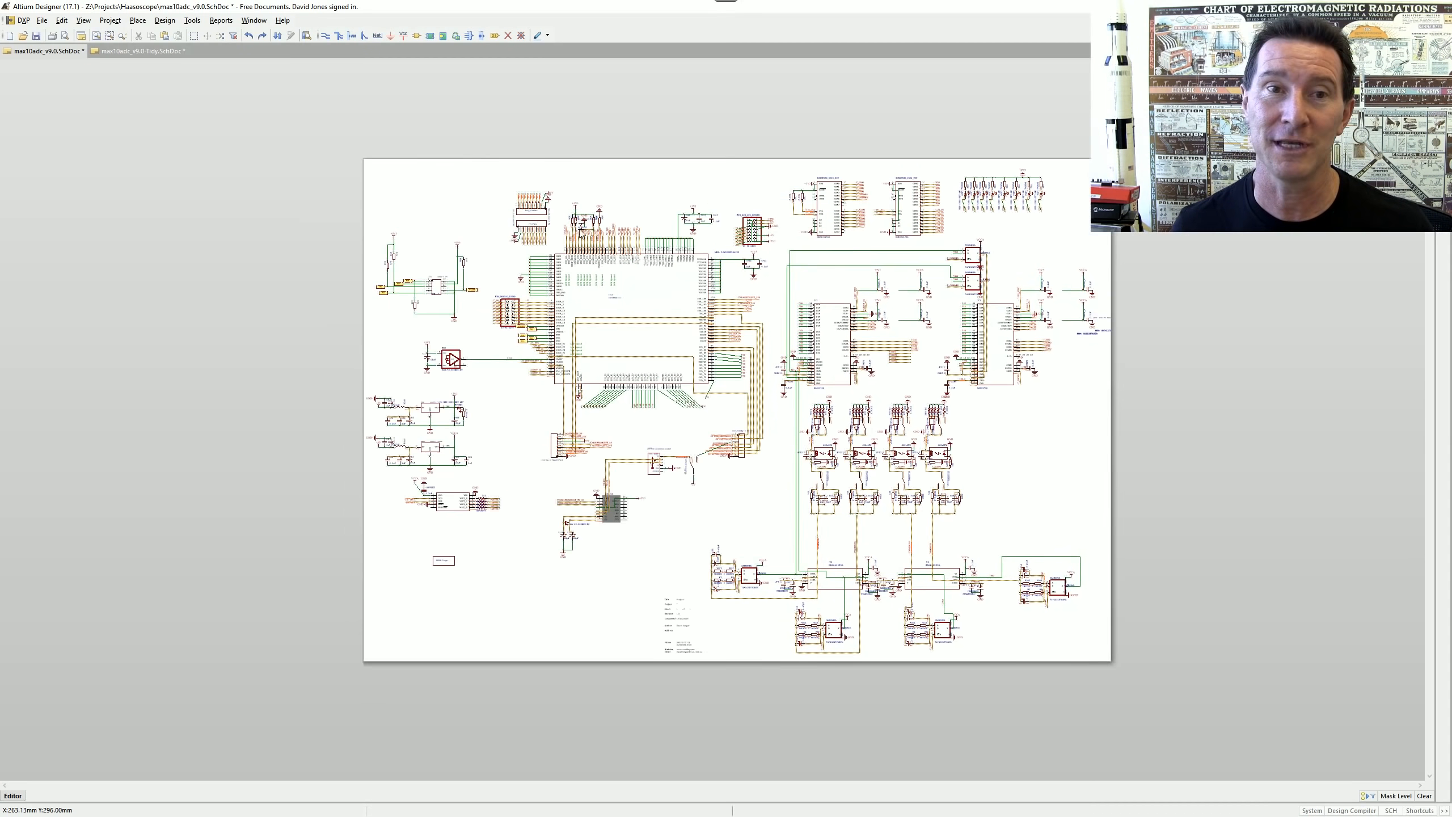
- Return to the max10adc_v9.0-Tidy schematic and move both MAX19506 ADC circuits further right, leaving a gap beside the gain stage
click(125, 51)
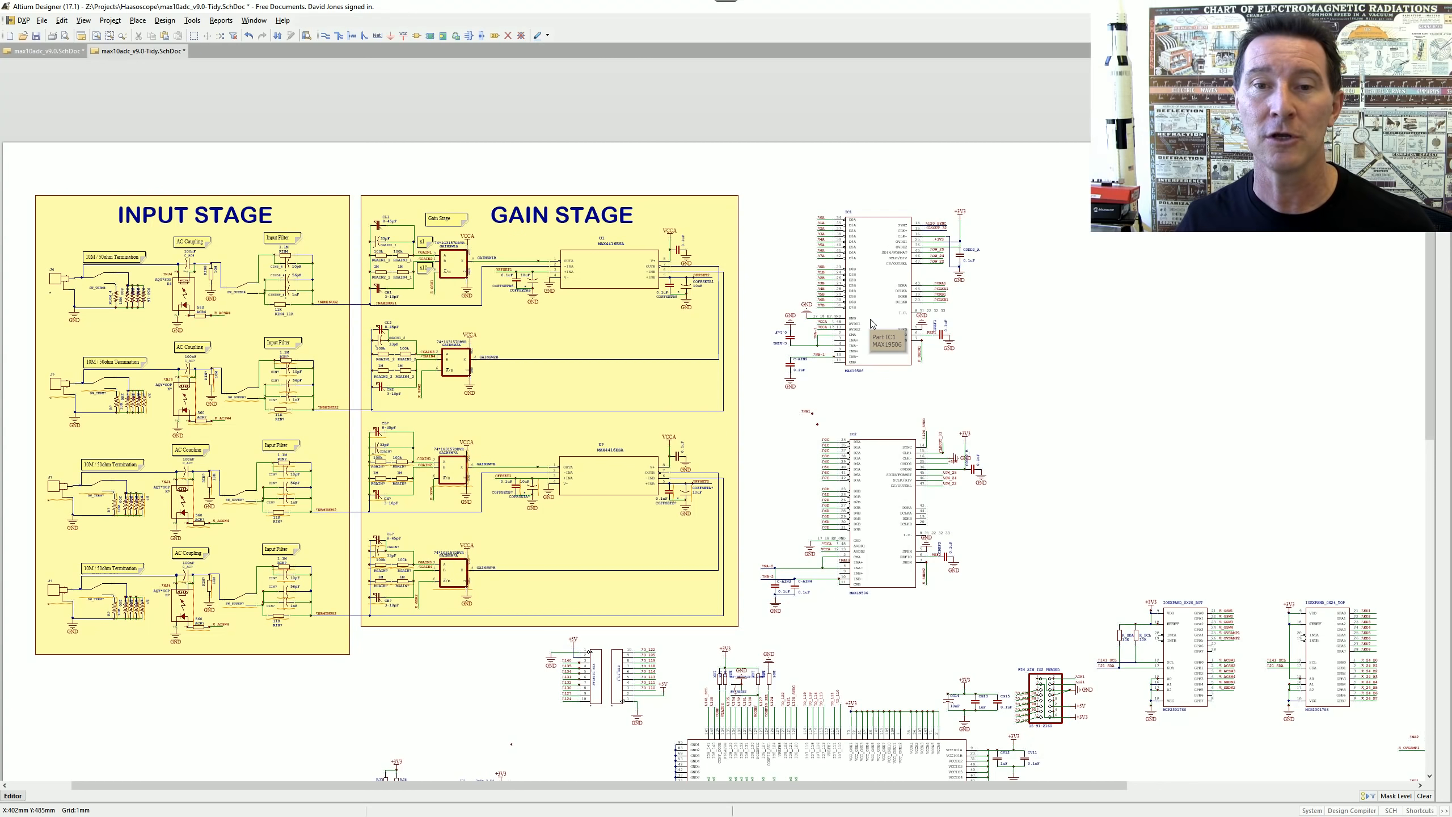
right_drag(988, 387, 967, 349)
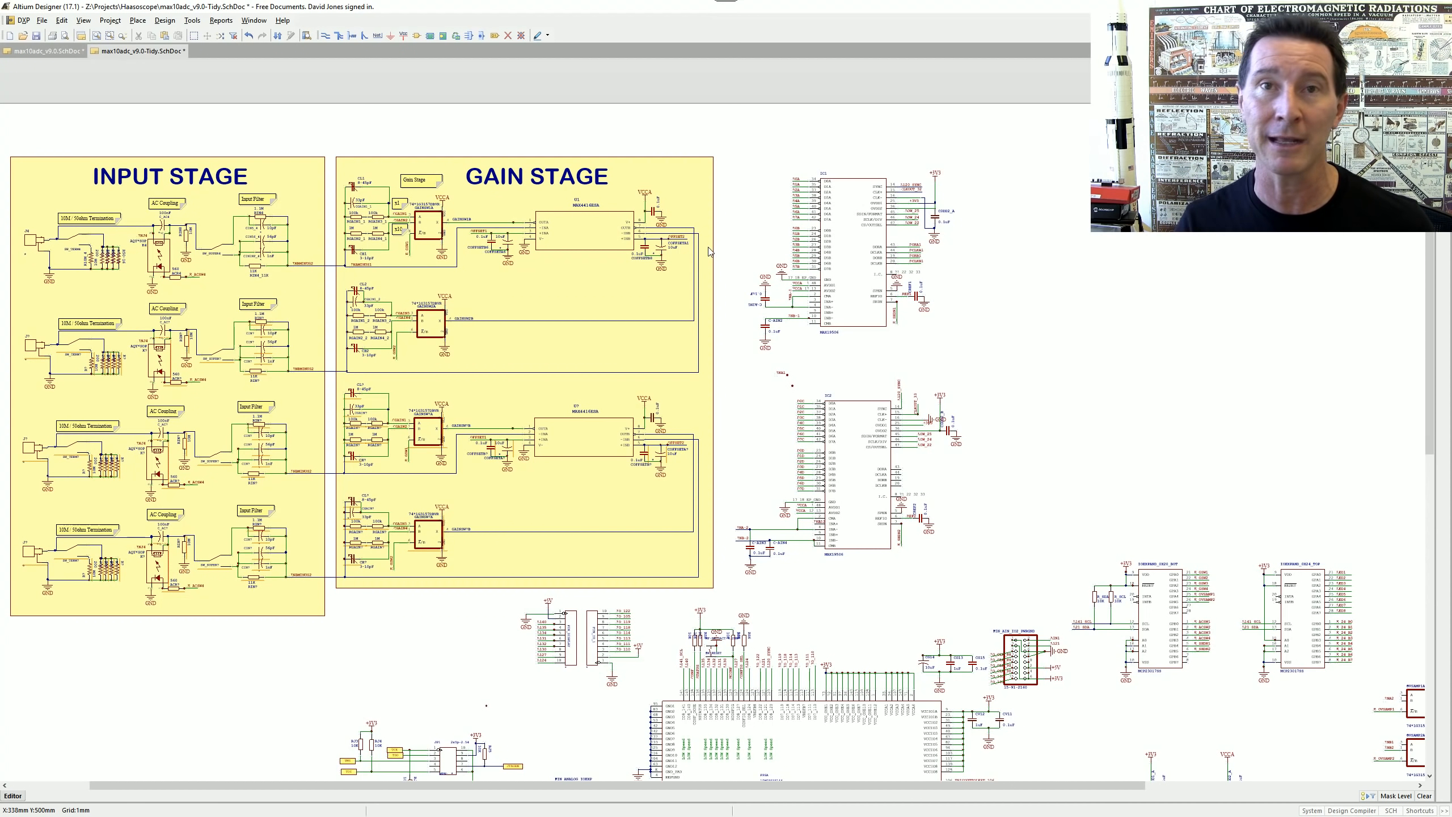
ctrl+scroll(544, 97, down, 1)
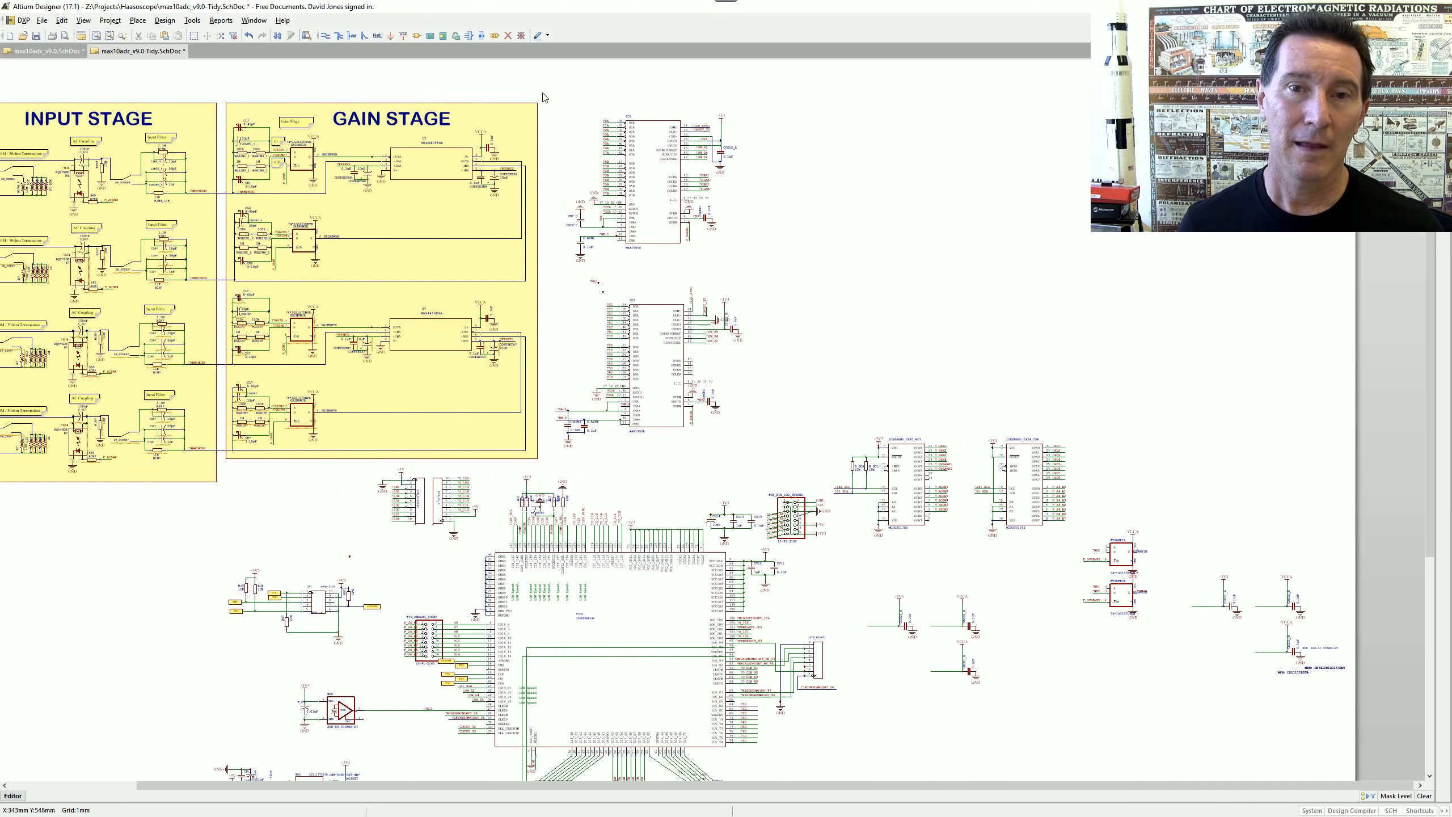
drag(548, 97, 808, 462)
drag(646, 220, 754, 223)
key(Delete)
key(ctrl+z)
- Move the OVSAMP1A and OVSAMP2A analog switches into the gap between the gain stage and the ADCs
drag(1162, 518, 1075, 632)
drag(1112, 591, 625, 253)
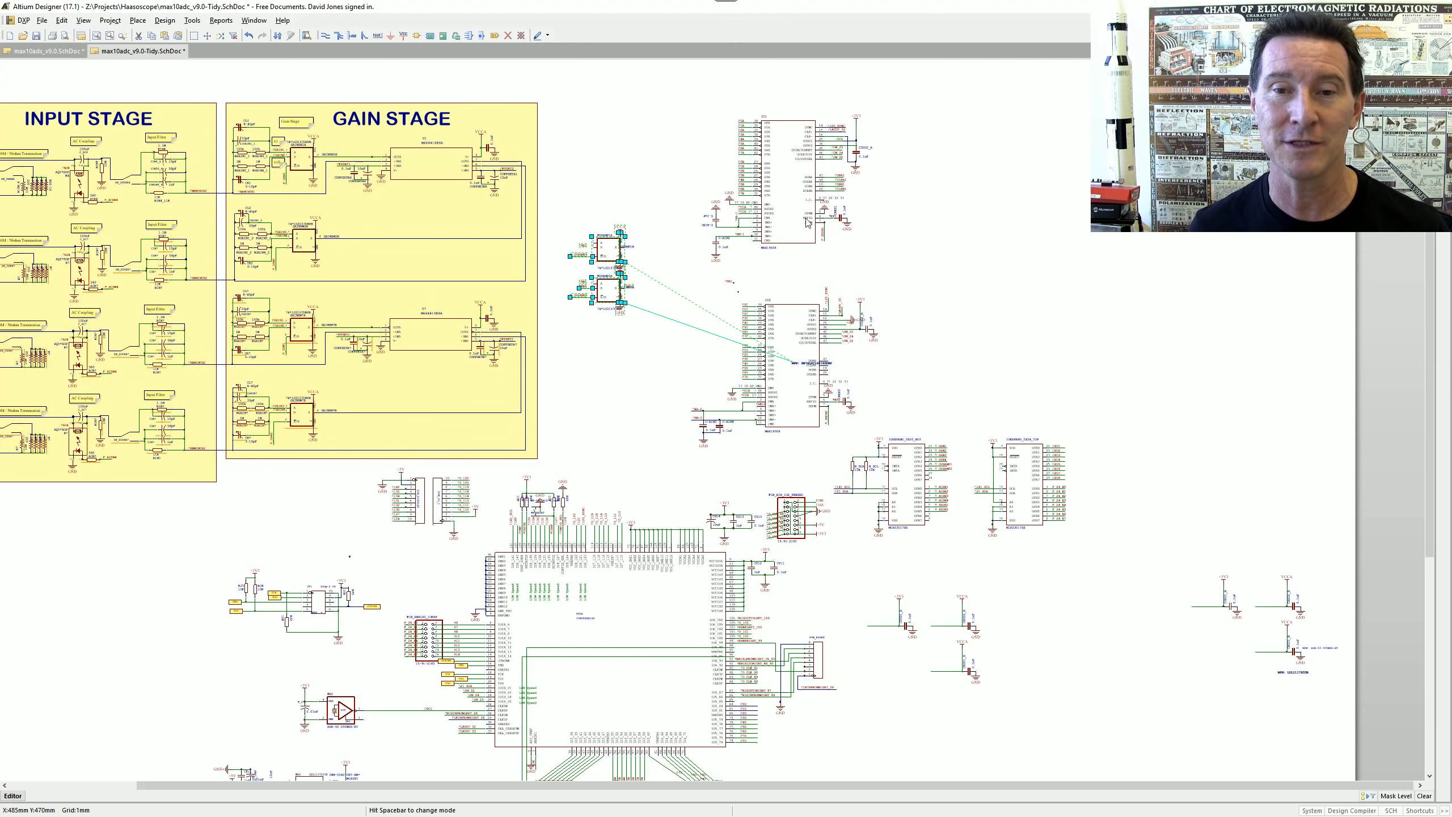
ctrl+scroll(603, 280, up, 4)
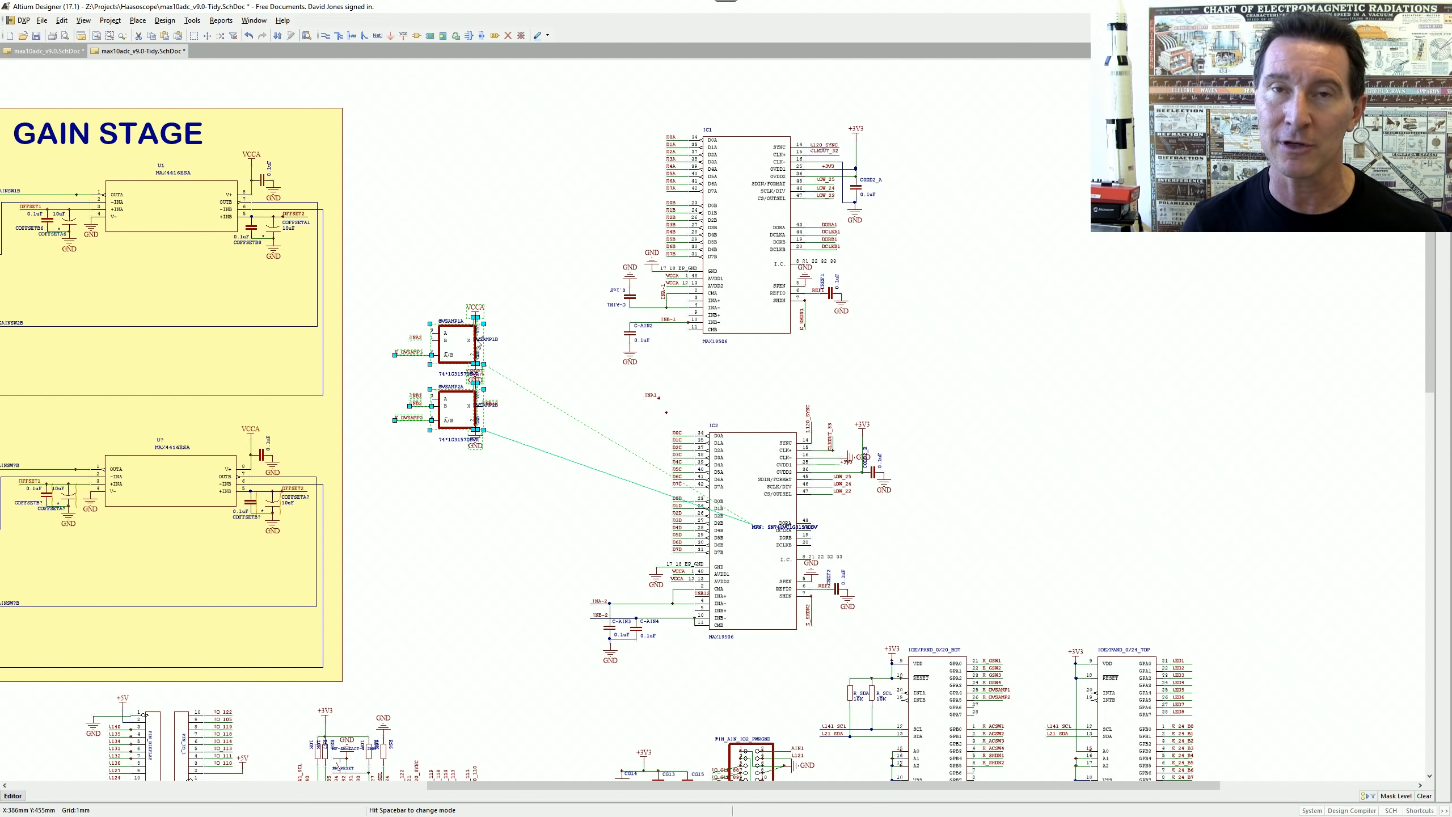
ctrl+scroll(463, 376, up, 3)
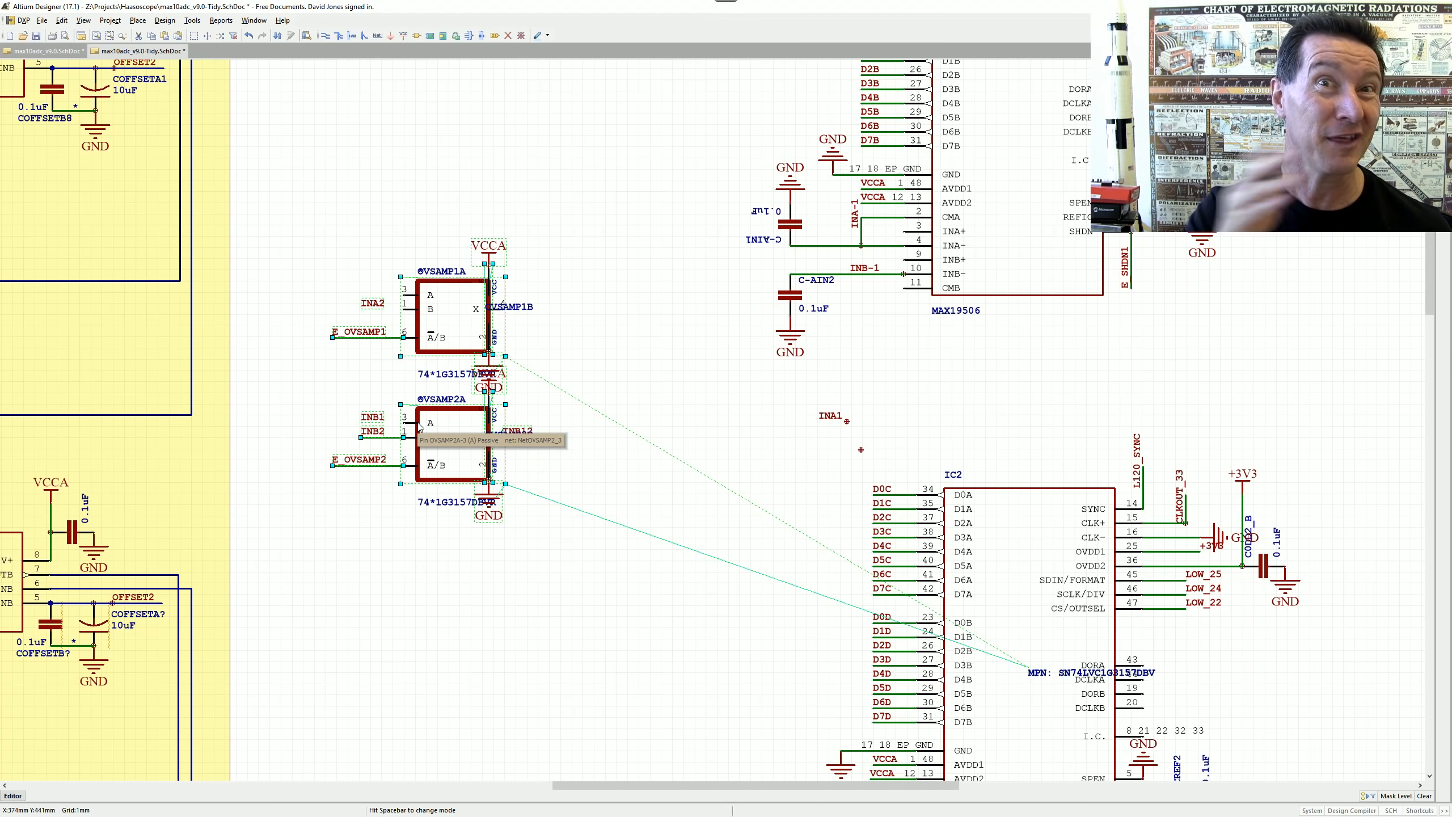
key(ctrl+Page_Down)
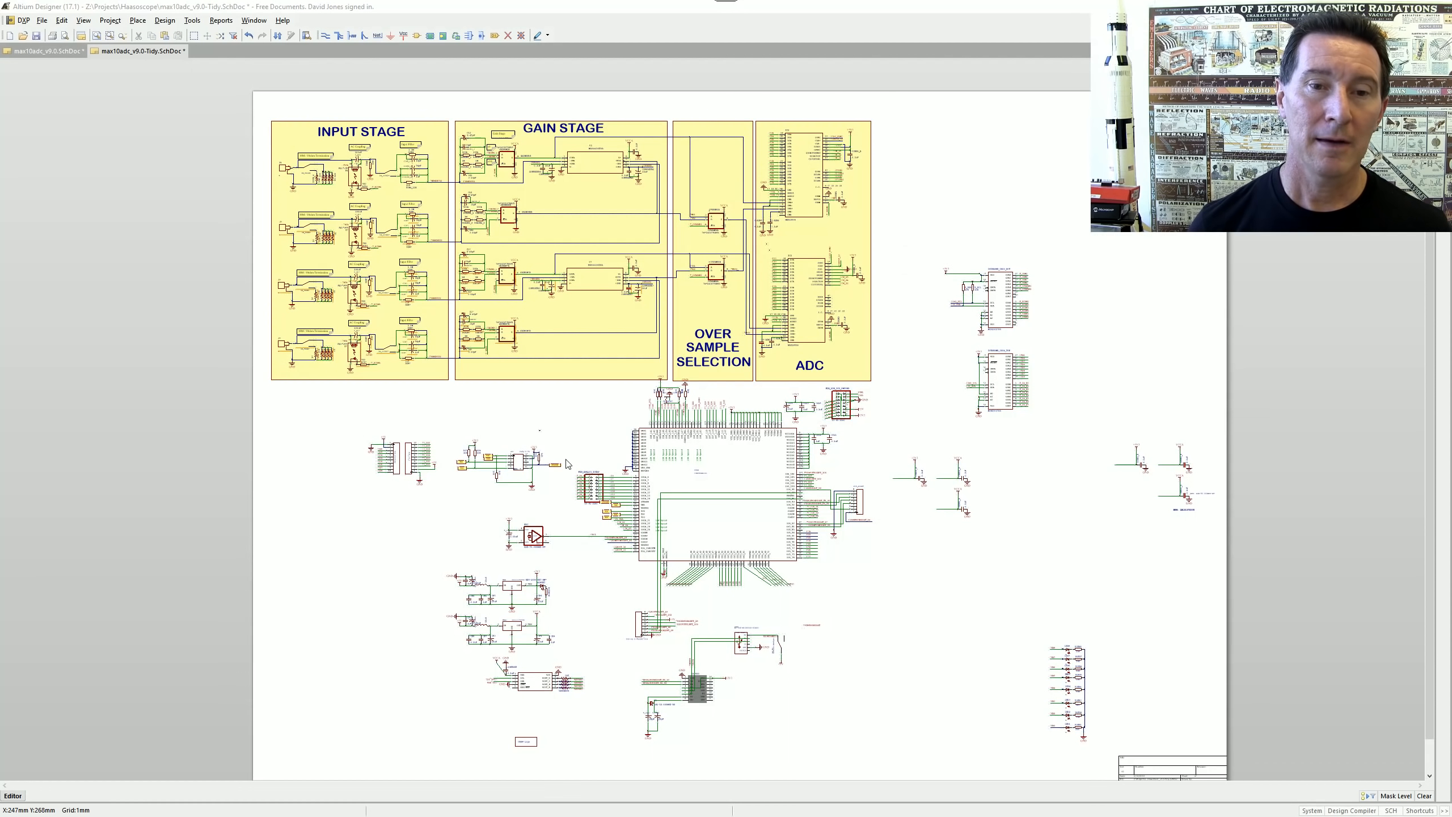
- Look over the titled input stage, gain stage, over sample selection and ADC blocks on the tidied sheet
ctrl+scroll(543, 388, up, 1)
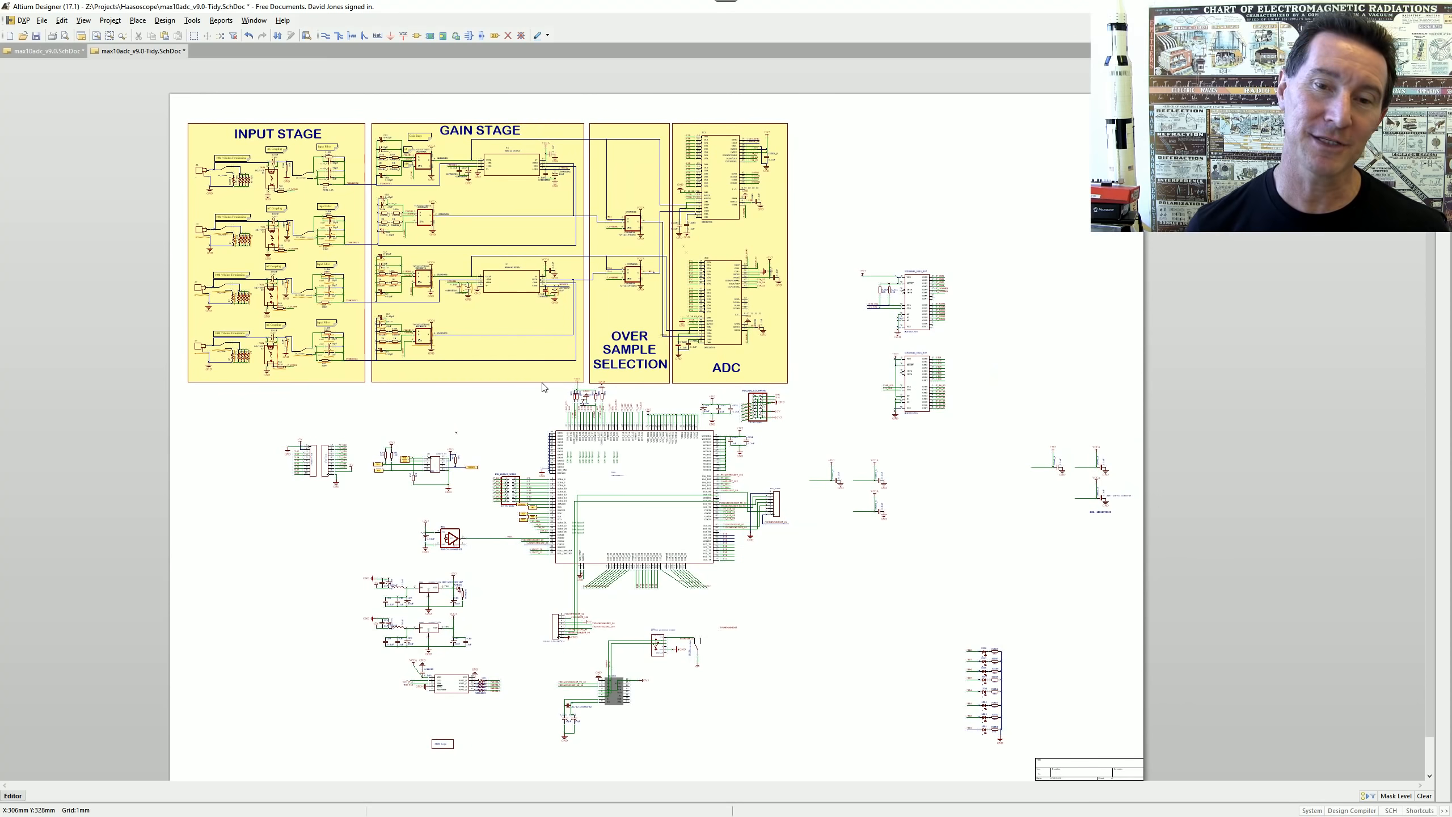
ctrl+scroll(543, 387, up, 2)
right_drag(751, 137, 598, 442)
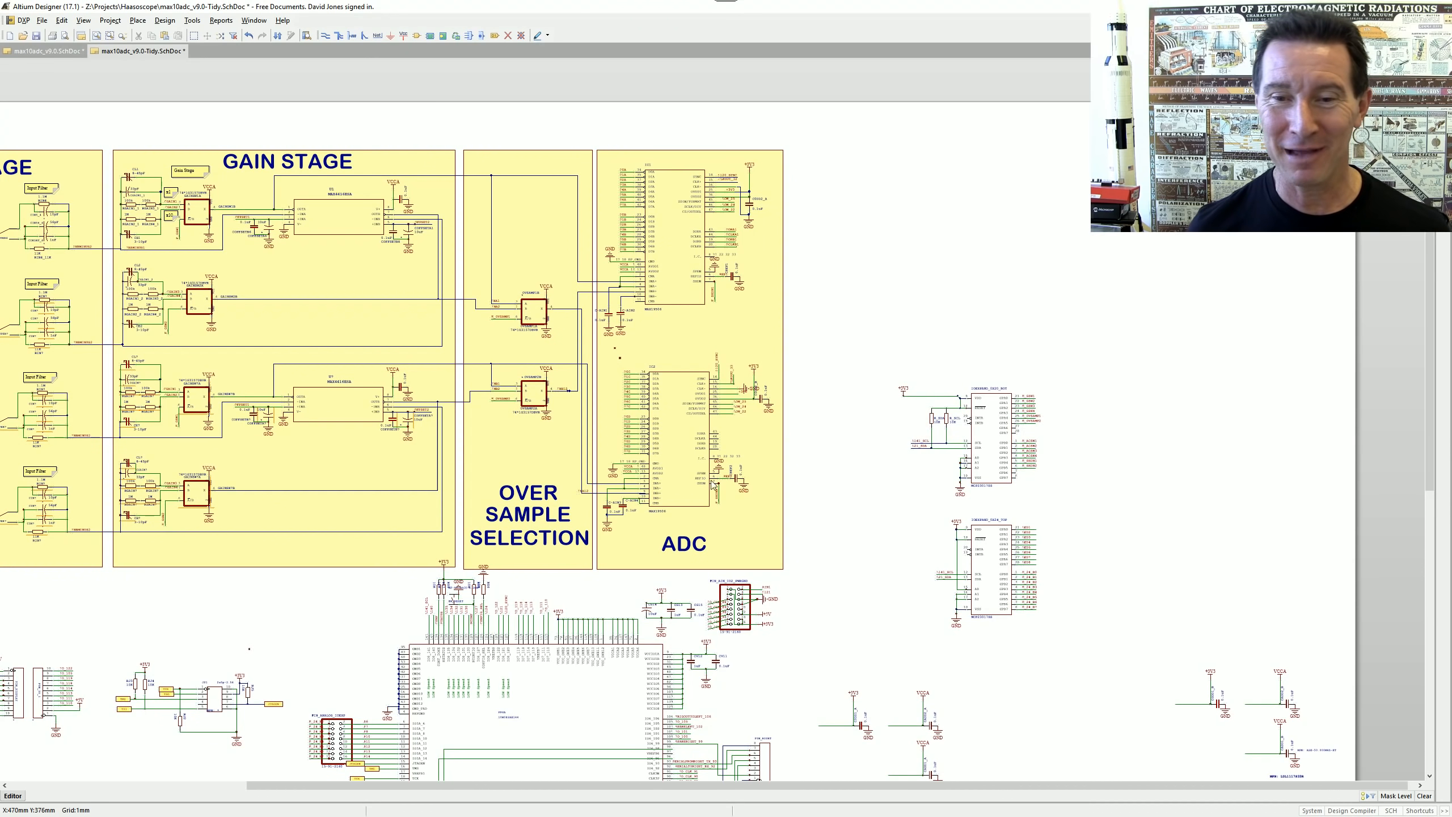
ctrl+scroll(699, 464, down, 3)
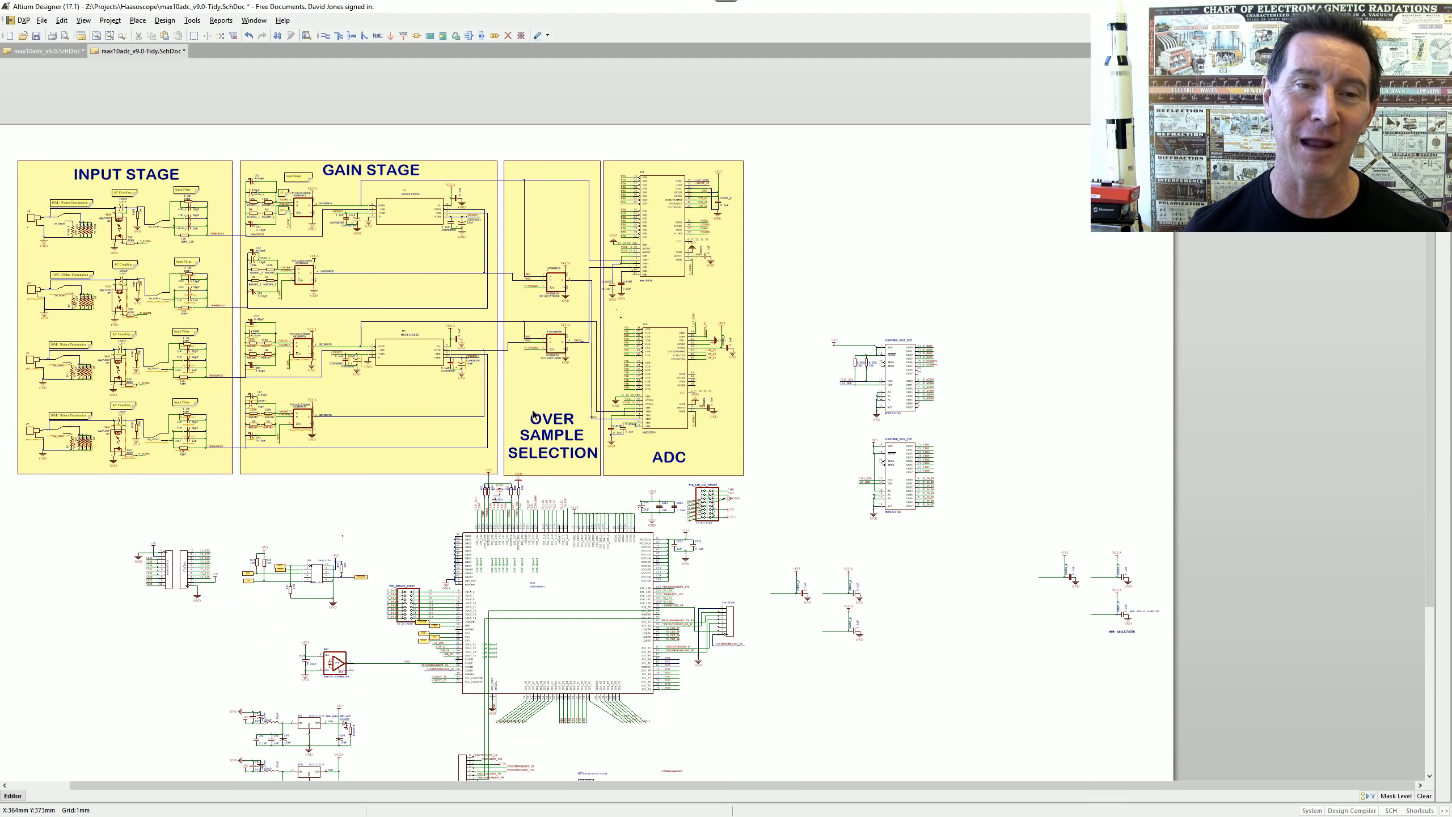
right_drag(435, 225, 575, 271)
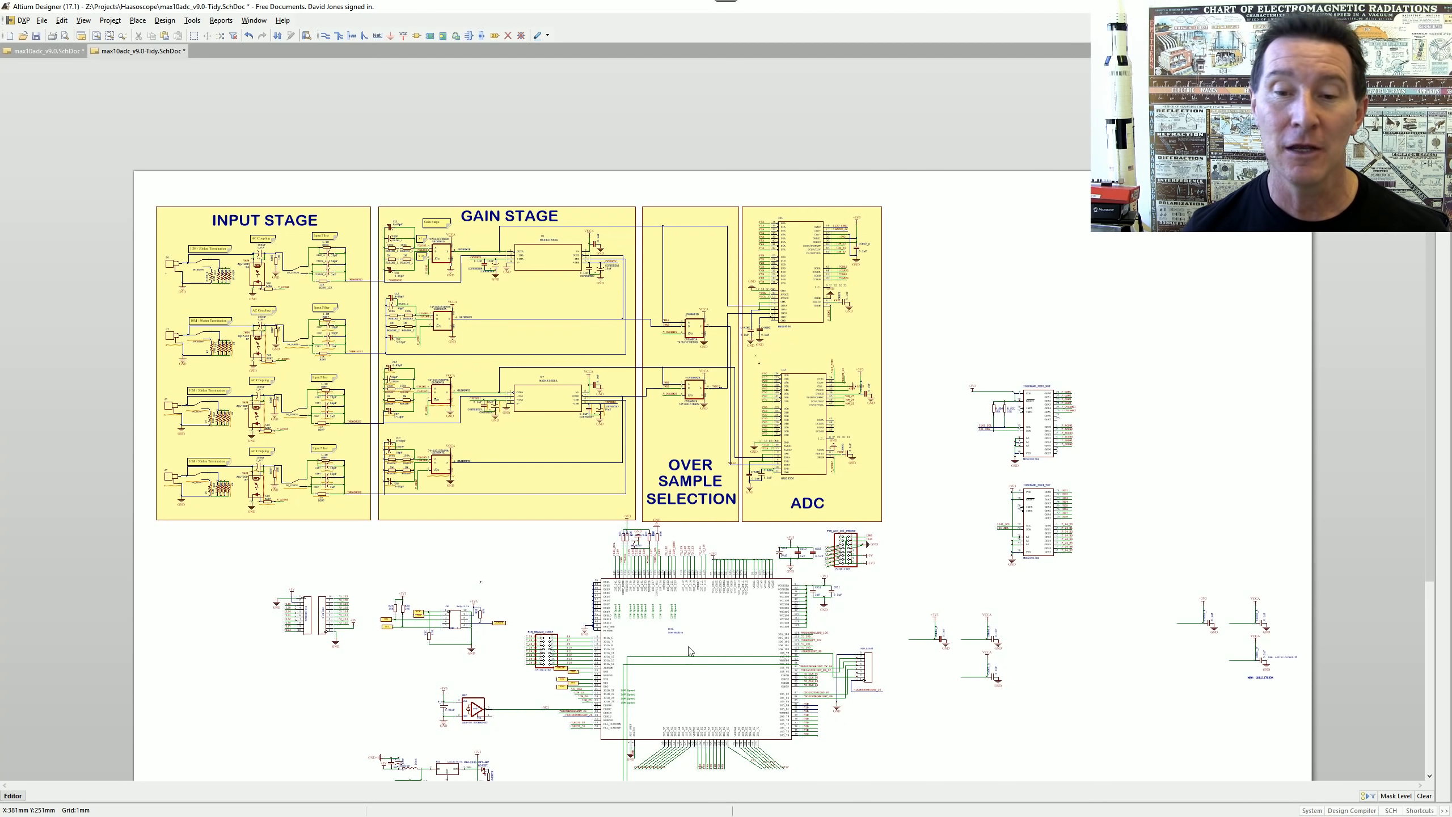
- Examine the FPGA symbol's pin connections, including the angled data net wires along its lower edge
ctrl+scroll(693, 649, up, 2)
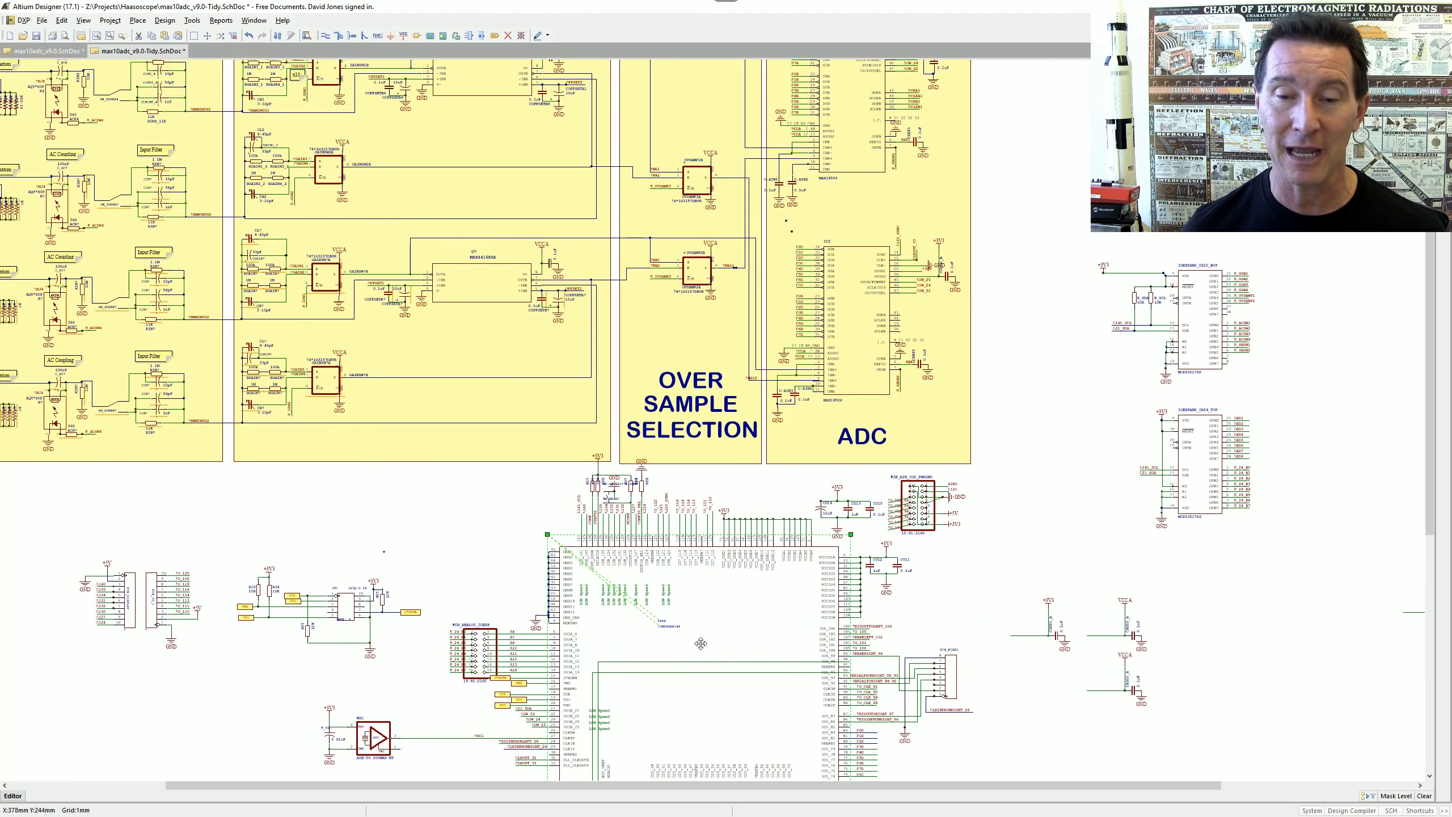
right_drag(755, 652, 656, 372)
click(655, 433)
right_drag(728, 148, 715, 342)
ctrl+scroll(711, 149, up, 7)
right_drag(595, 761, 665, 323)
scroll(597, 647, down, 5)
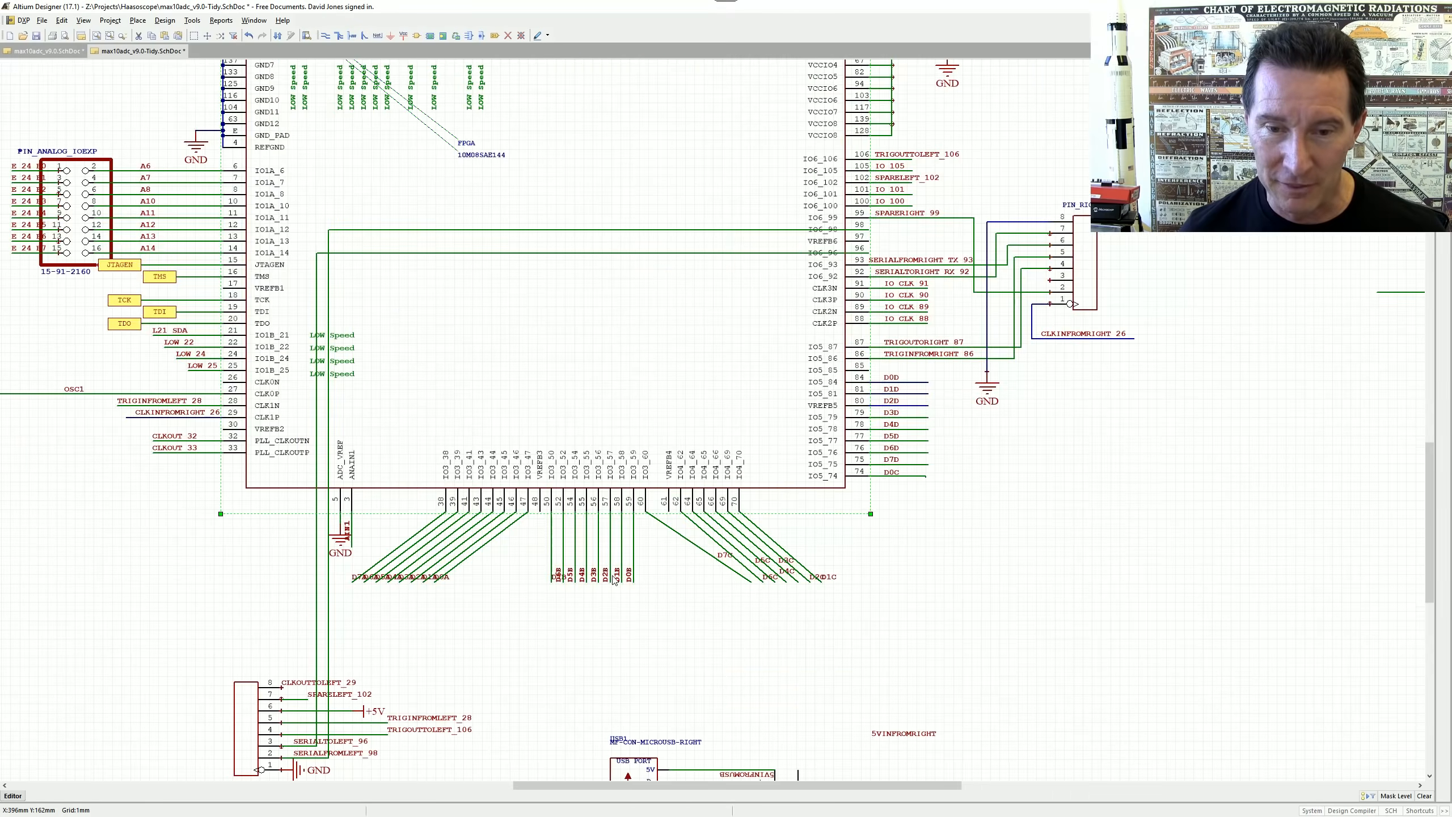
ctrl+scroll(615, 572, up, 4)
ctrl+scroll(636, 515, down, 10)
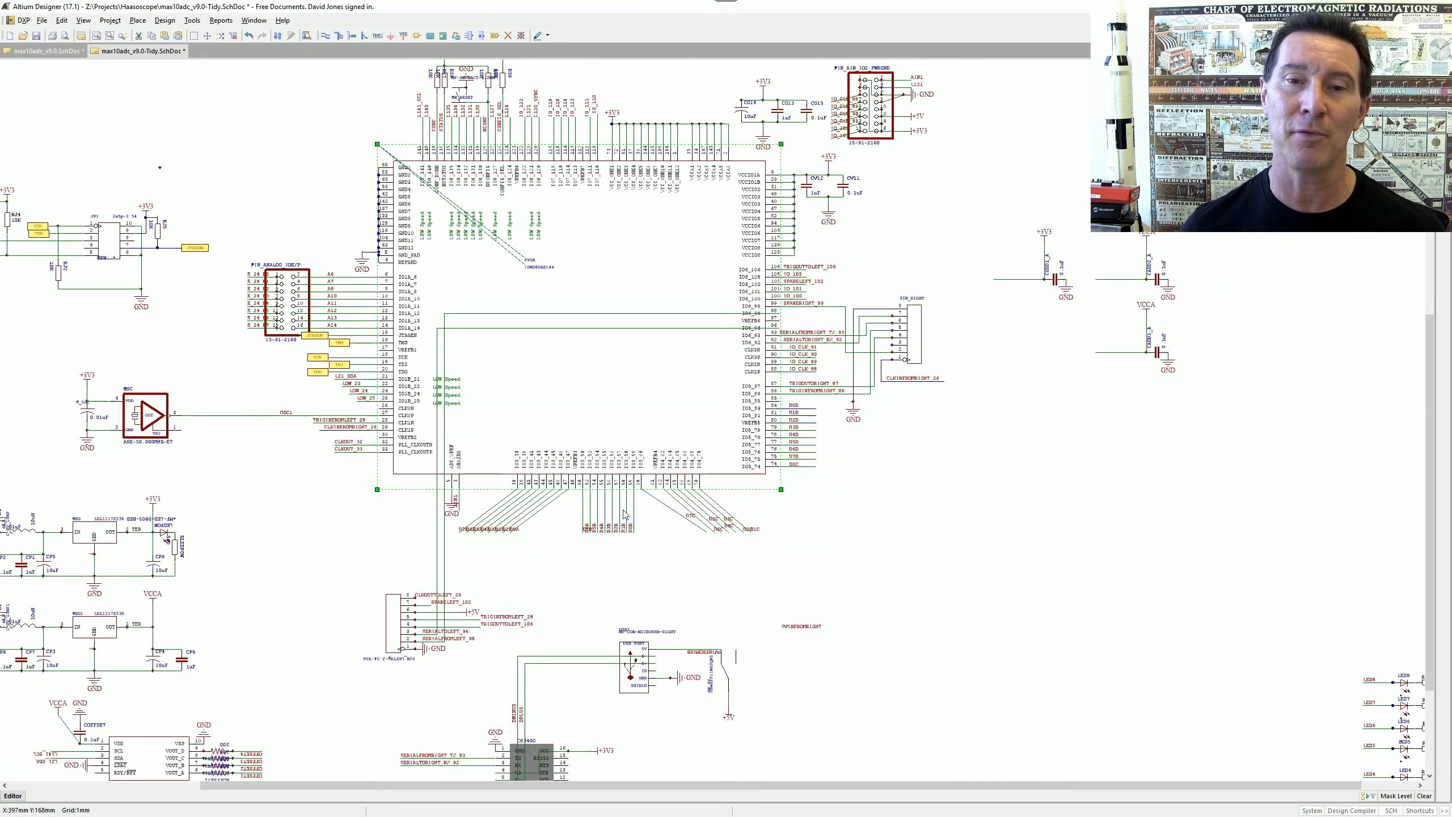
right_drag(761, 265, 817, 518)
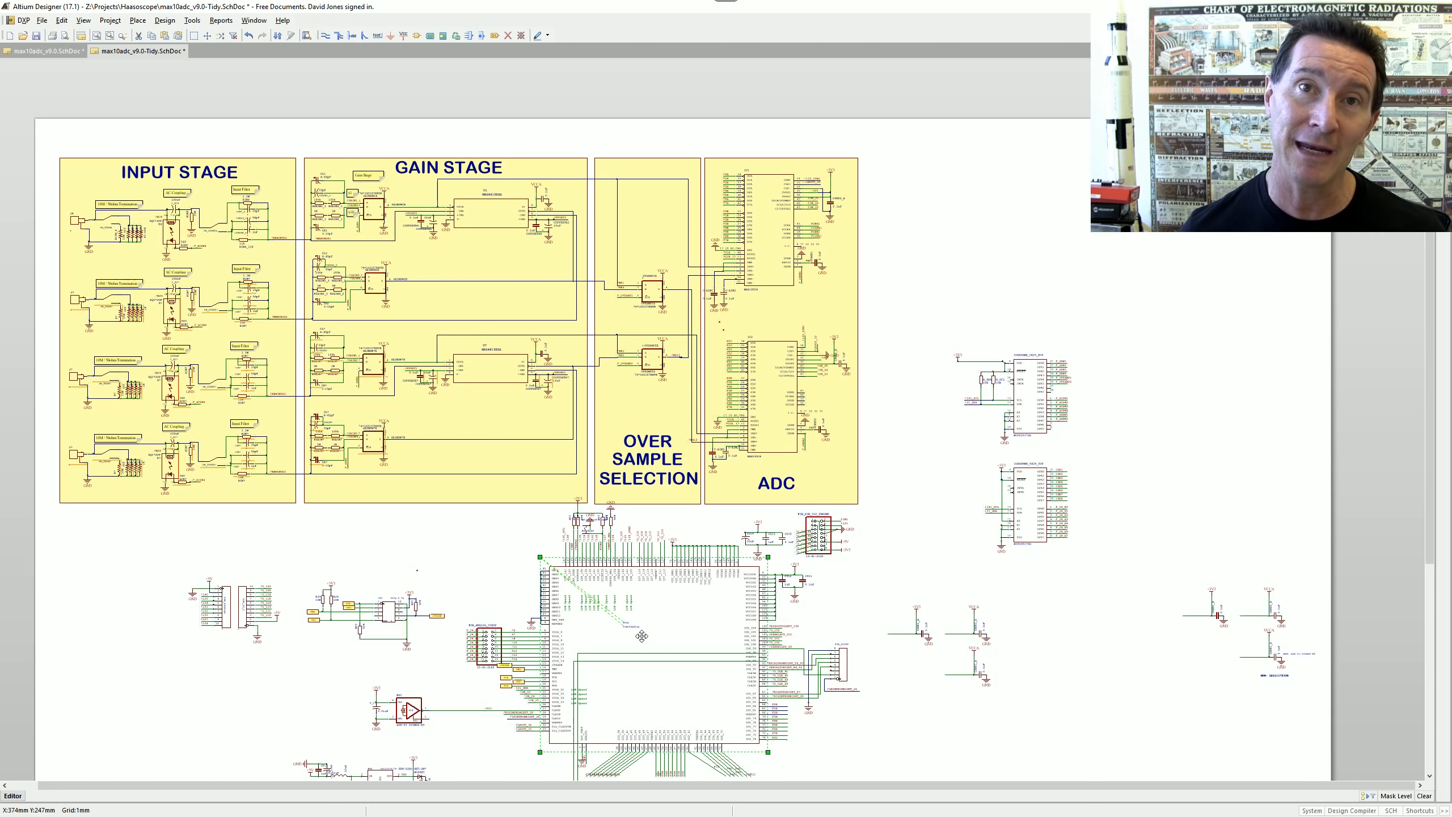
- Examine the IC1 MAX19506 circuit in the ADC block, including its data outputs, analog inputs and supply pins
ctrl+scroll(799, 219, up, 5)
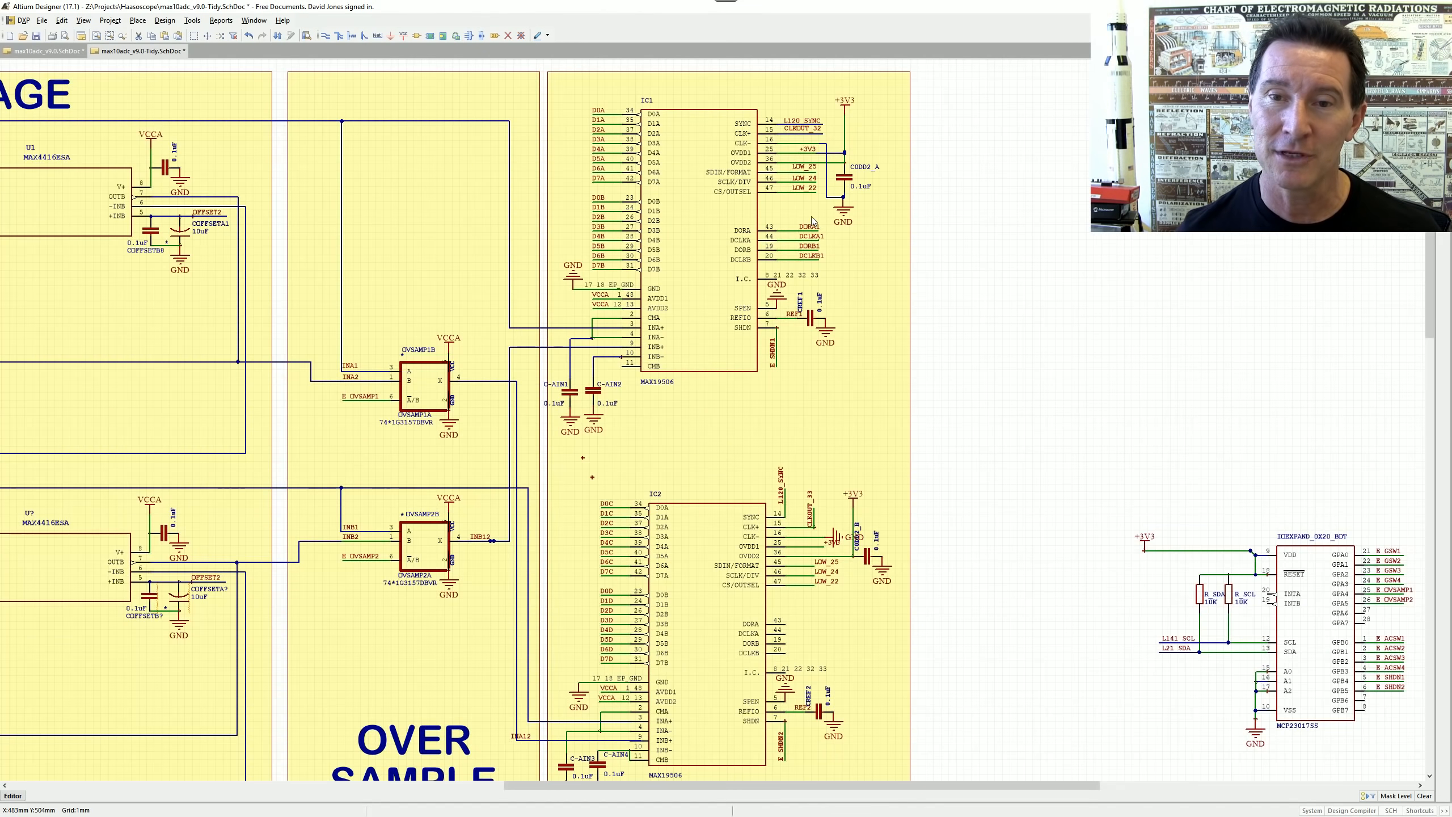
ctrl+scroll(629, 274, up, 1)
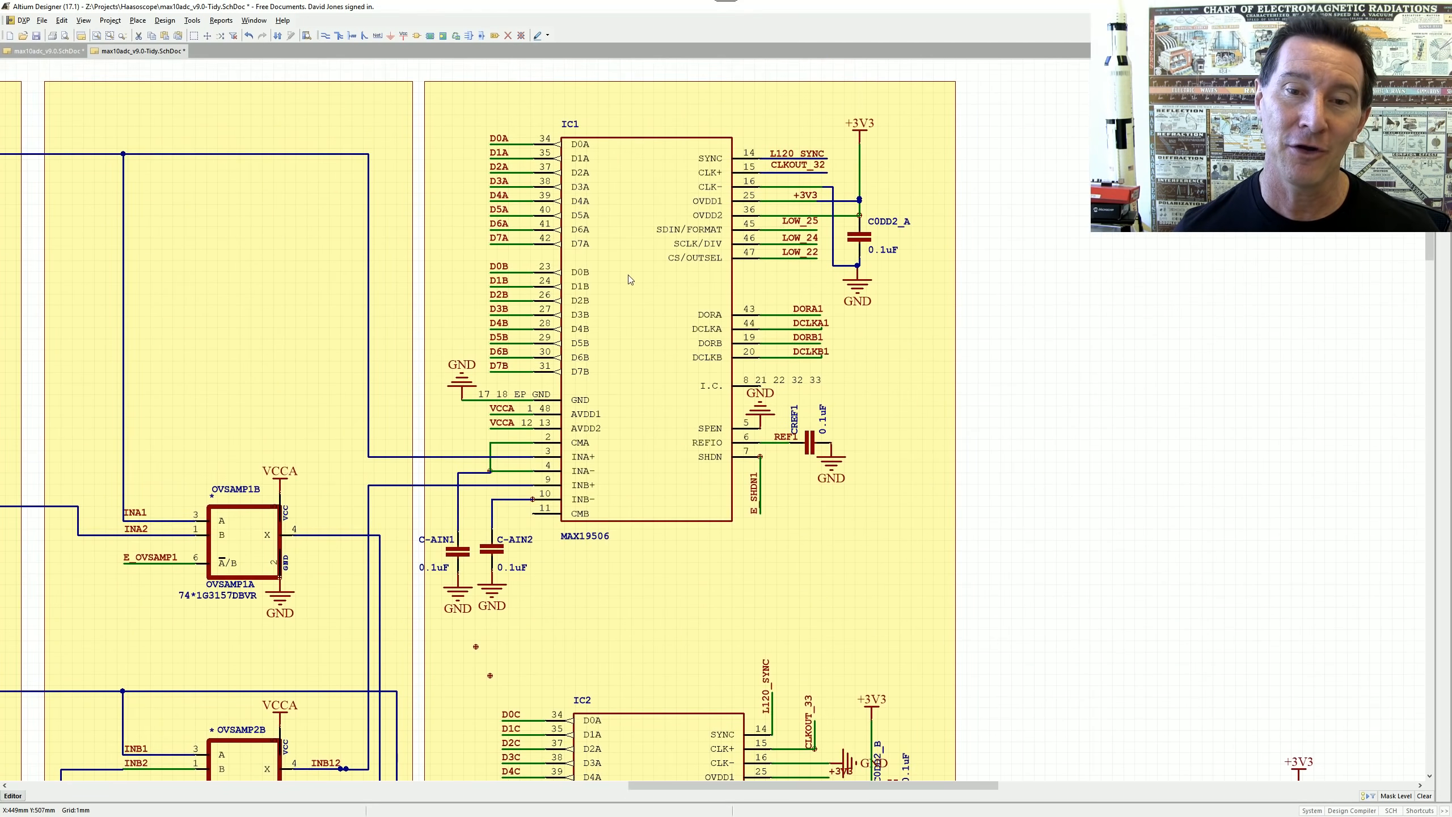
ctrl+scroll(628, 274, up, 1)
right_drag(574, 260, 537, 334)
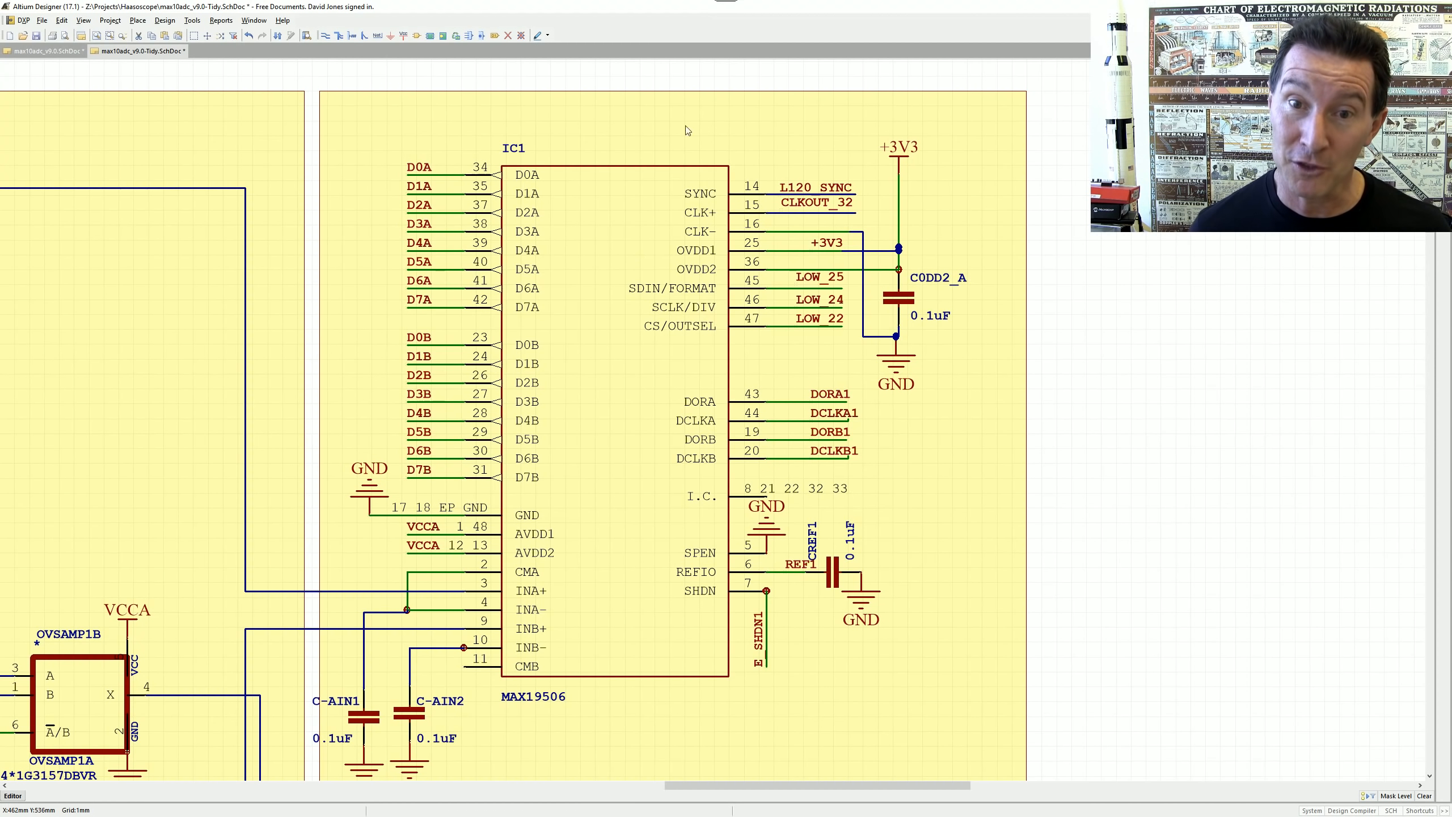
right_drag(603, 620, 571, 632)
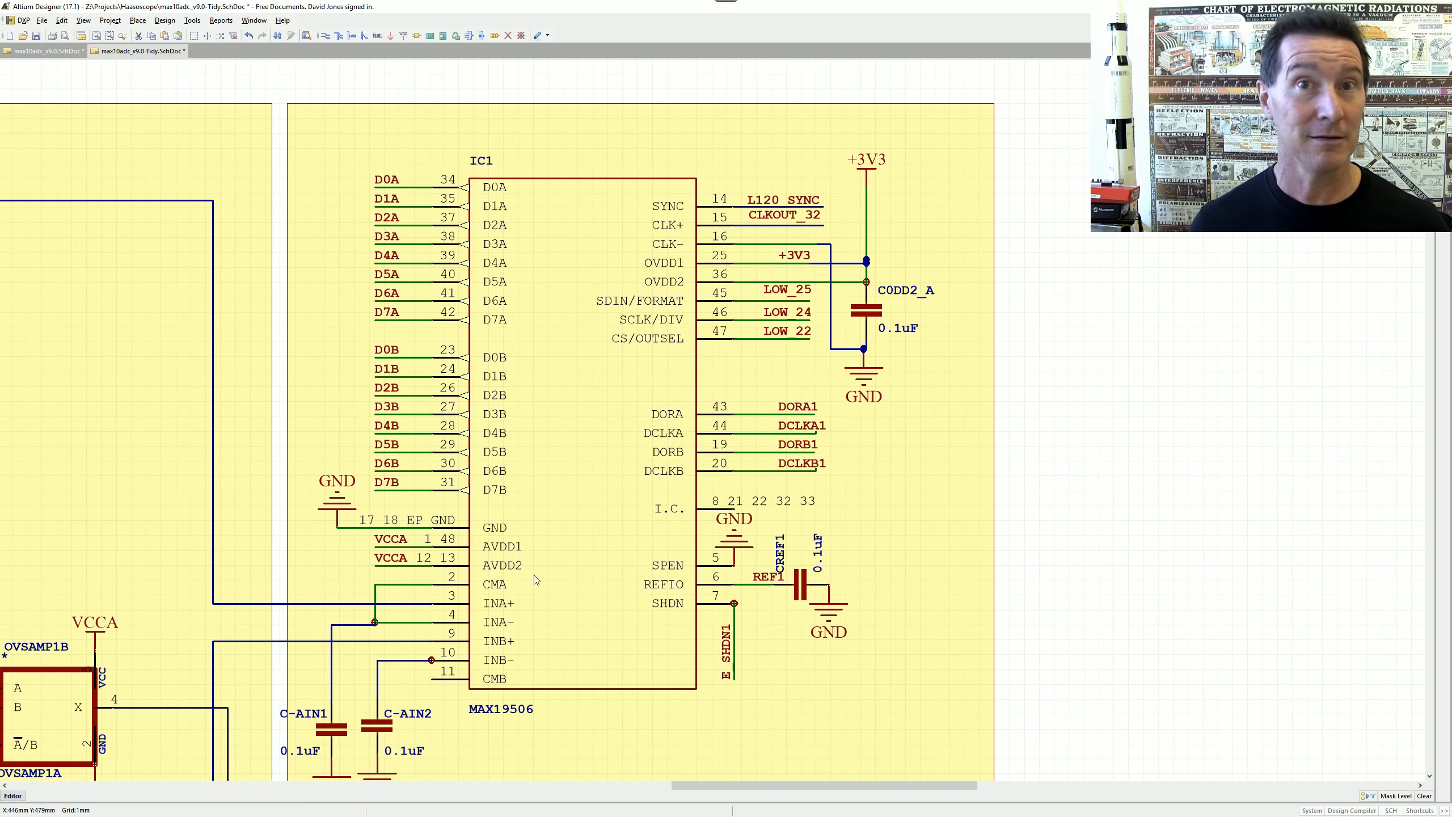
right_drag(591, 508, 588, 506)
ctrl+scroll(589, 506, down, 1)
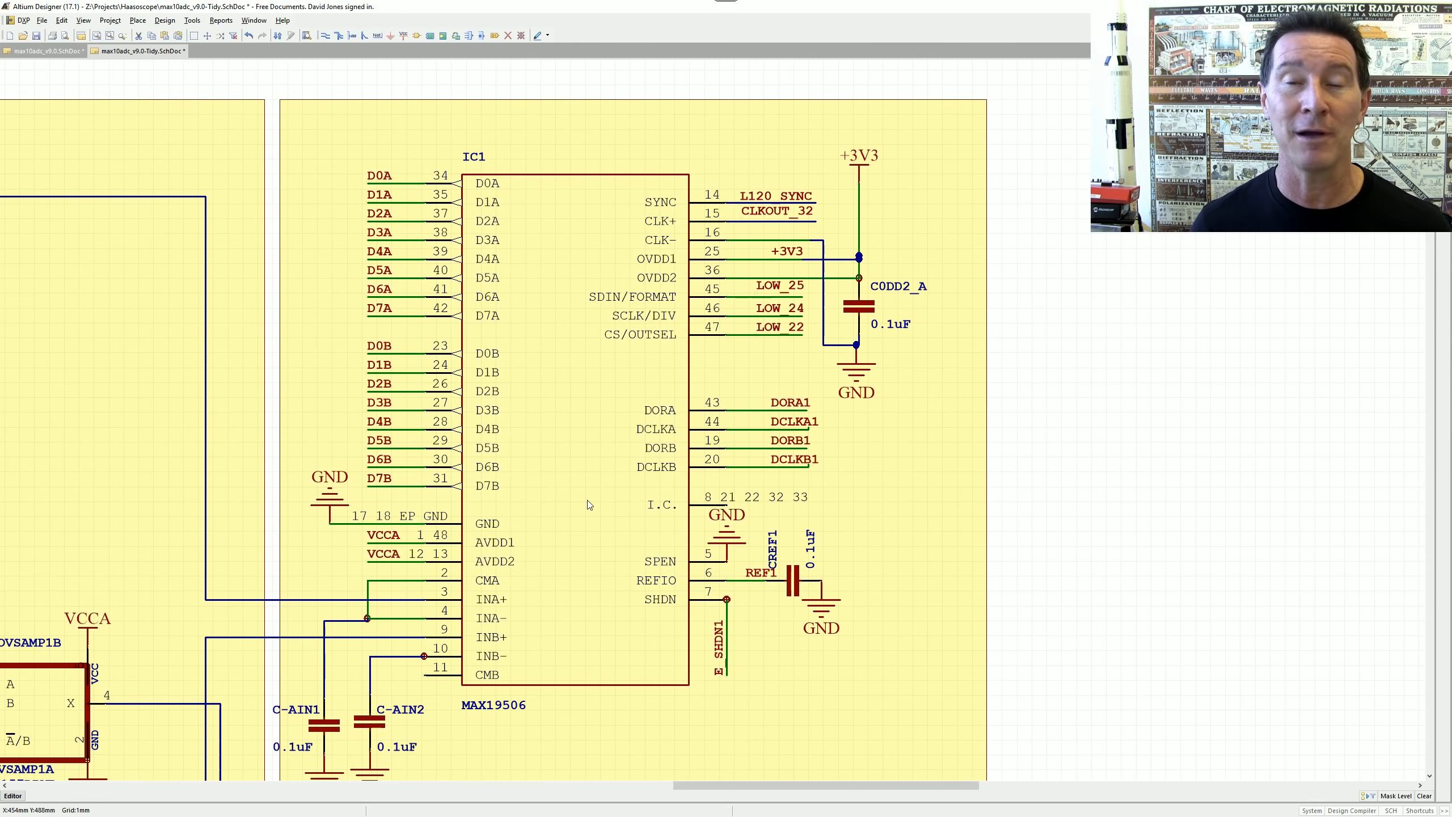
ctrl+scroll(583, 572, down, 1)
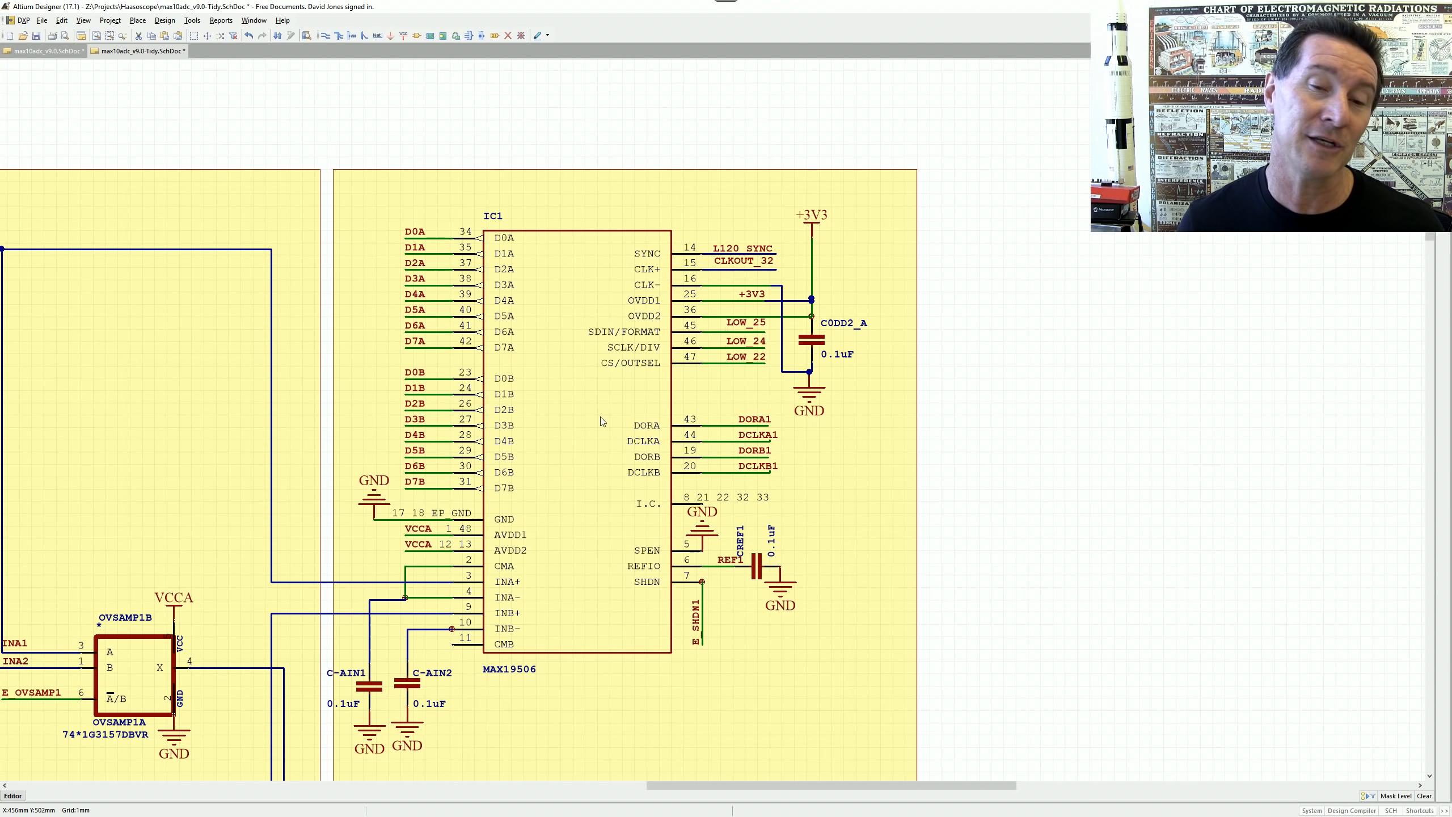
ctrl+scroll(587, 428, up, 1)
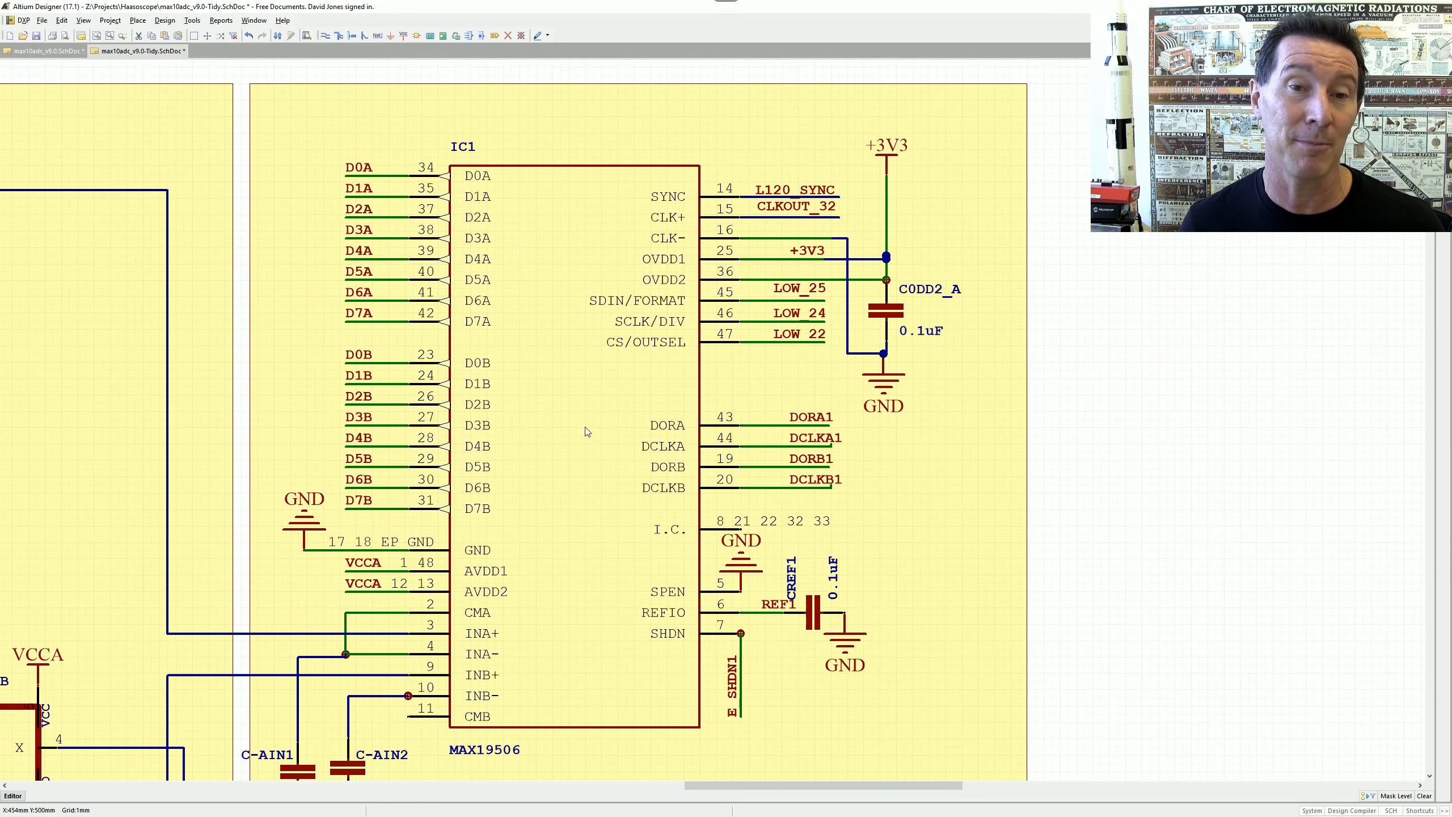
ctrl+scroll(588, 431, down, 1)
right_drag(582, 477, 568, 441)
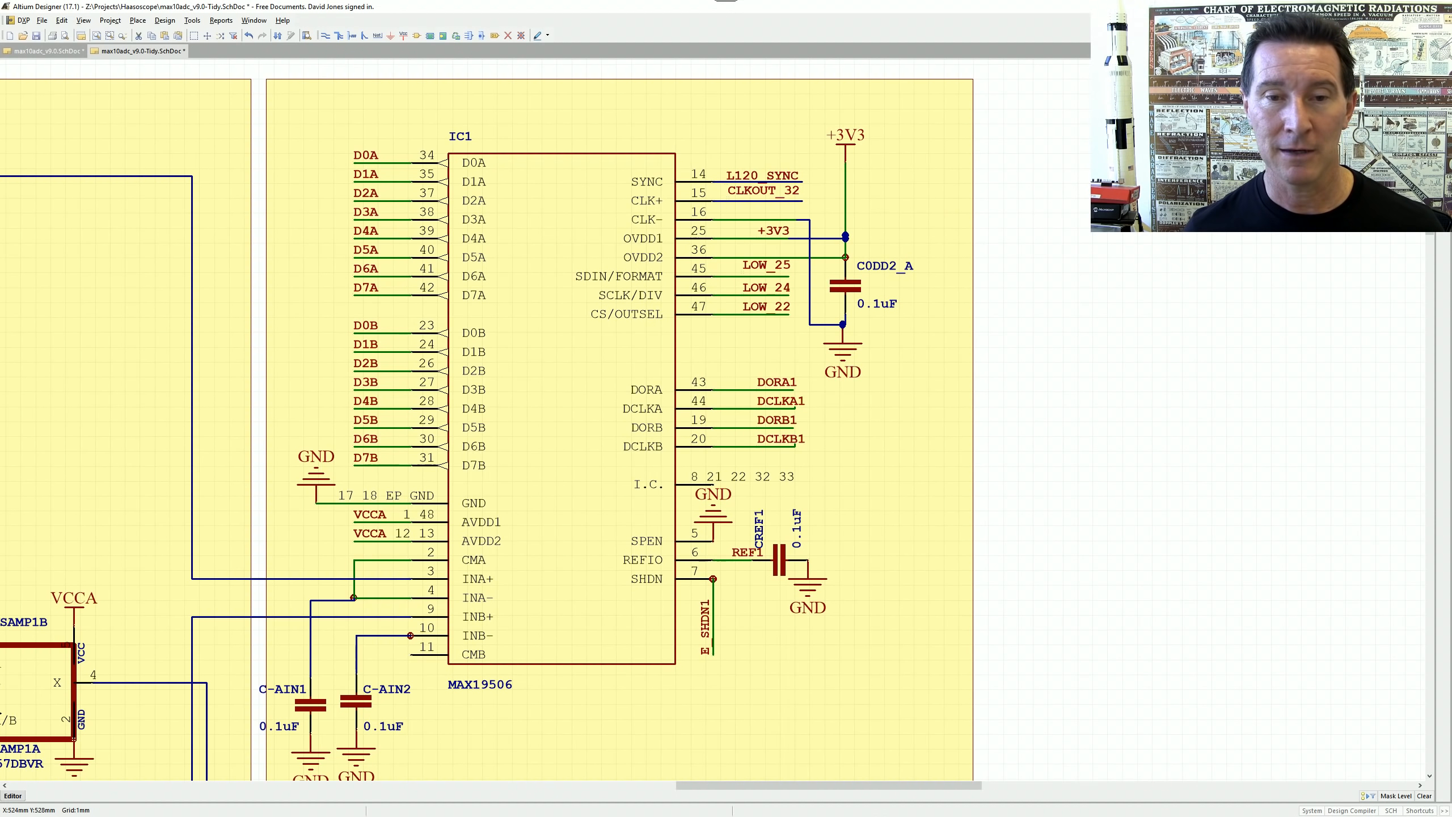
- Review the signal flow across the four titled blocks and the I/O expander circuits beside them
ctrl+scroll(492, 270, down, 3)
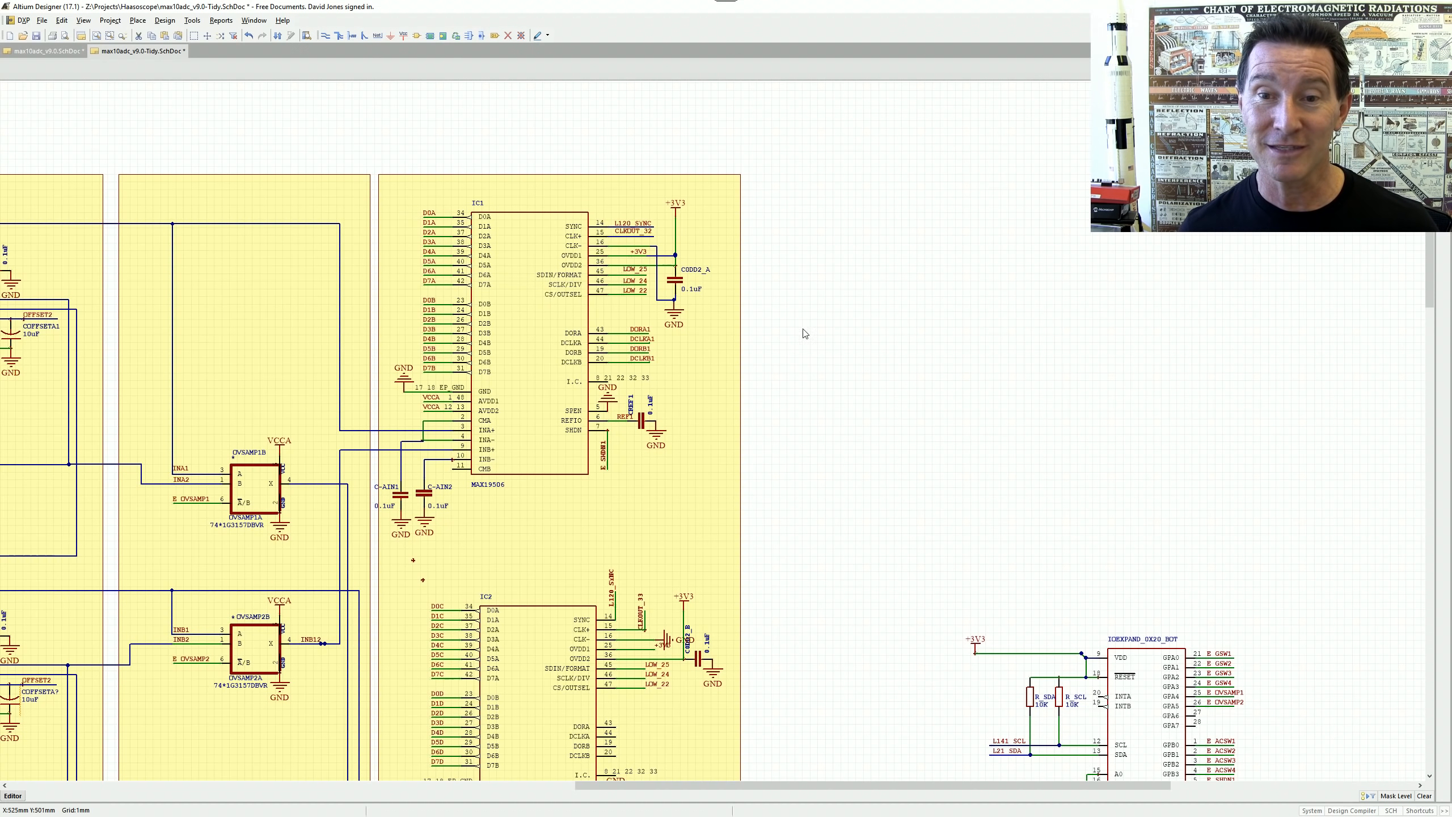
right_drag(994, 360, 934, 290)
middle_drag(625, 503, 621, 553)
right_drag(621, 552, 667, 338)
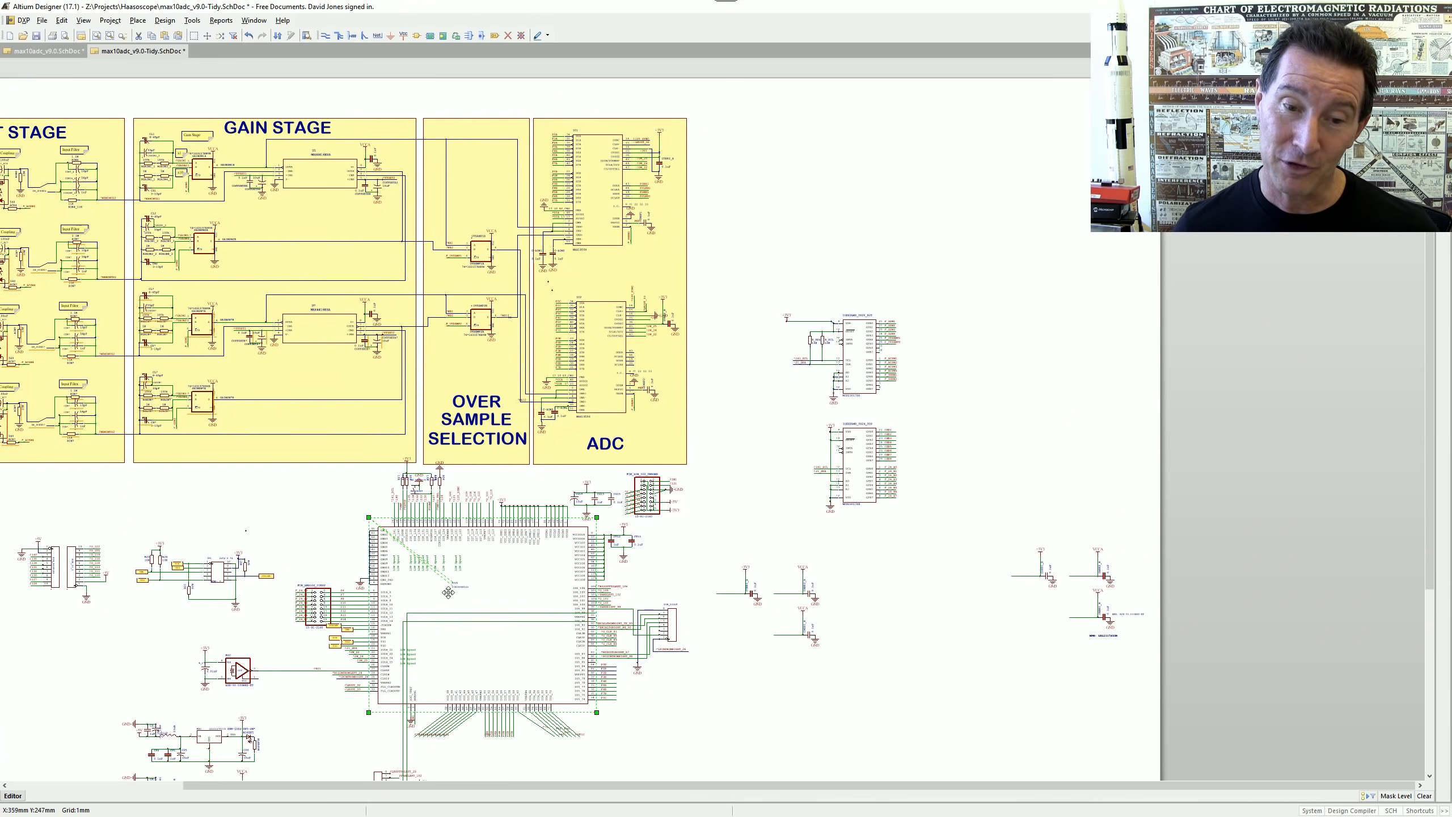
right_drag(681, 388, 930, 360)
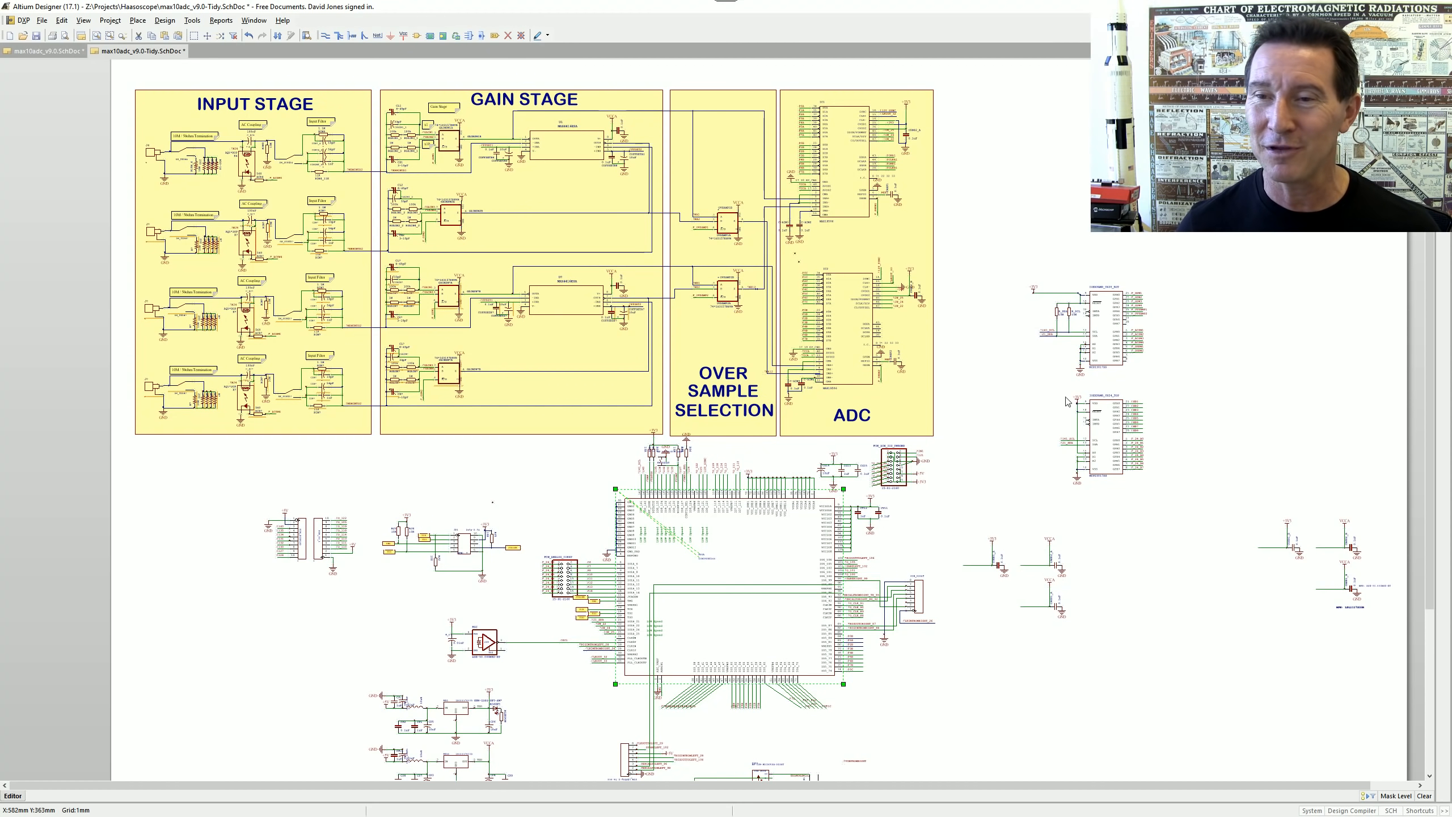
right_drag(1177, 374, 1124, 285)
right_drag(988, 295, 1003, 589)
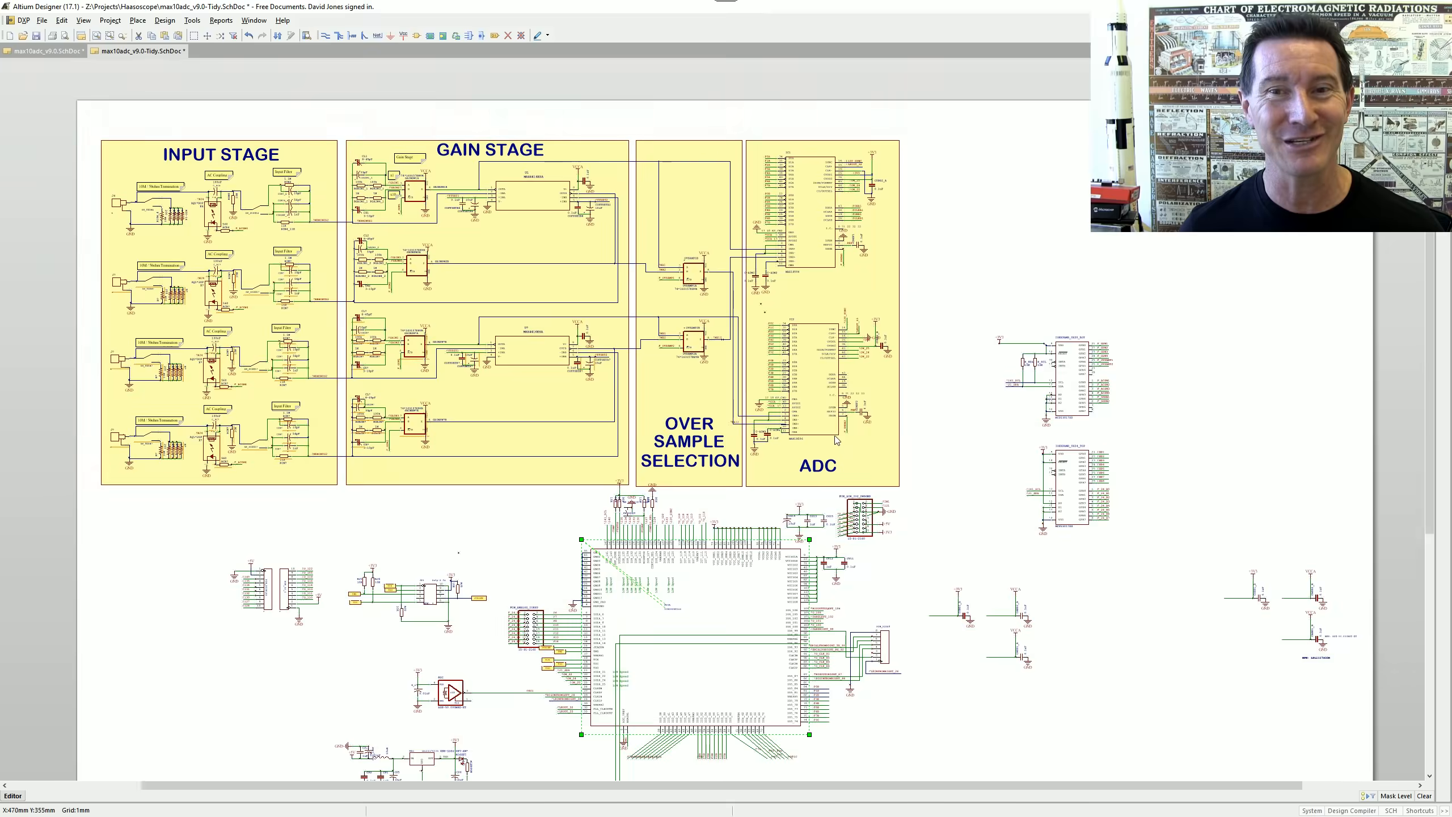
ctrl+scroll(837, 440, up, 2)
ctrl+scroll(818, 424, up, 1)
right_drag(859, 453, 1012, 656)
right_drag(960, 508, 553, 413)
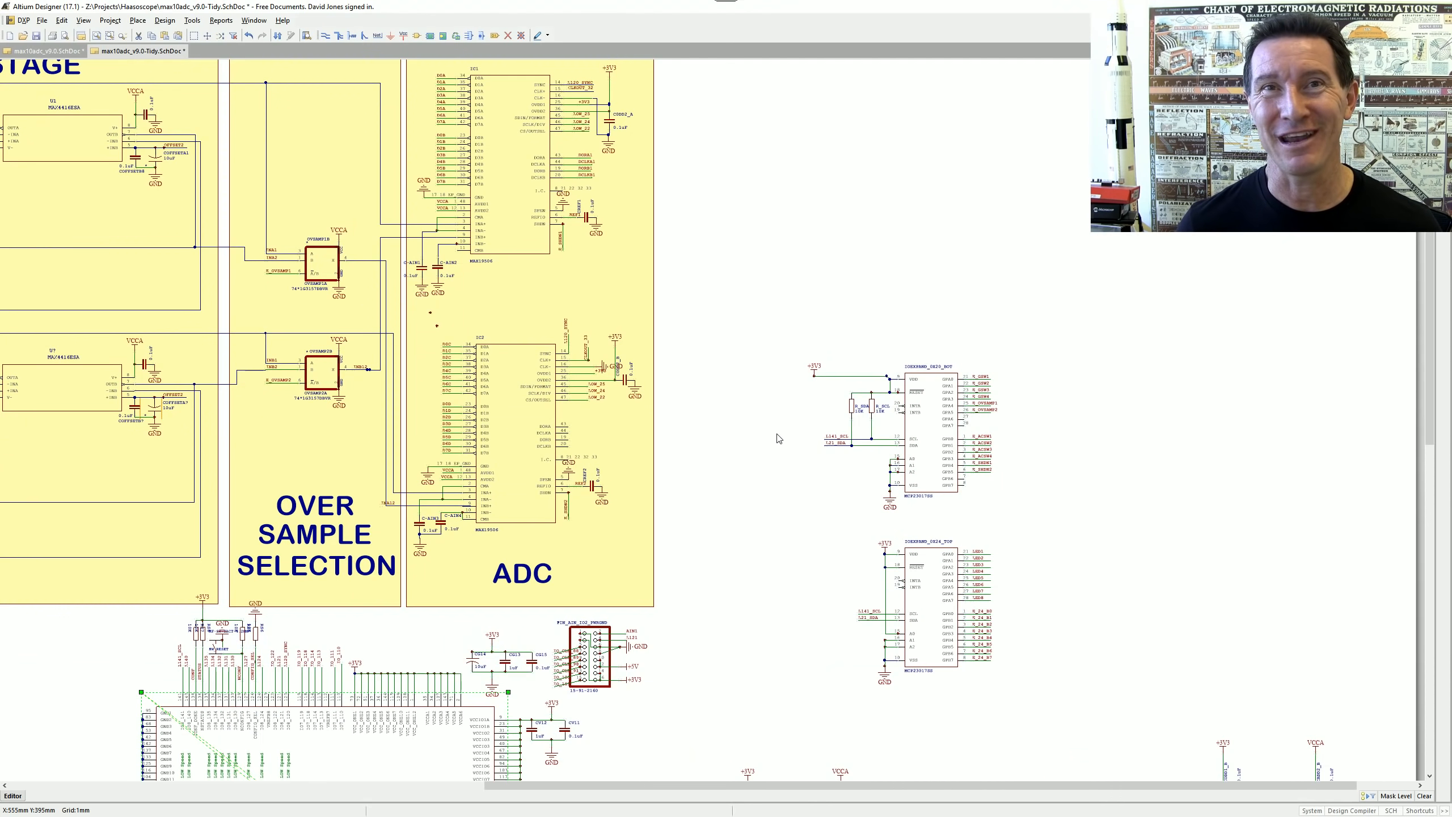
right_drag(772, 436, 1161, 675)
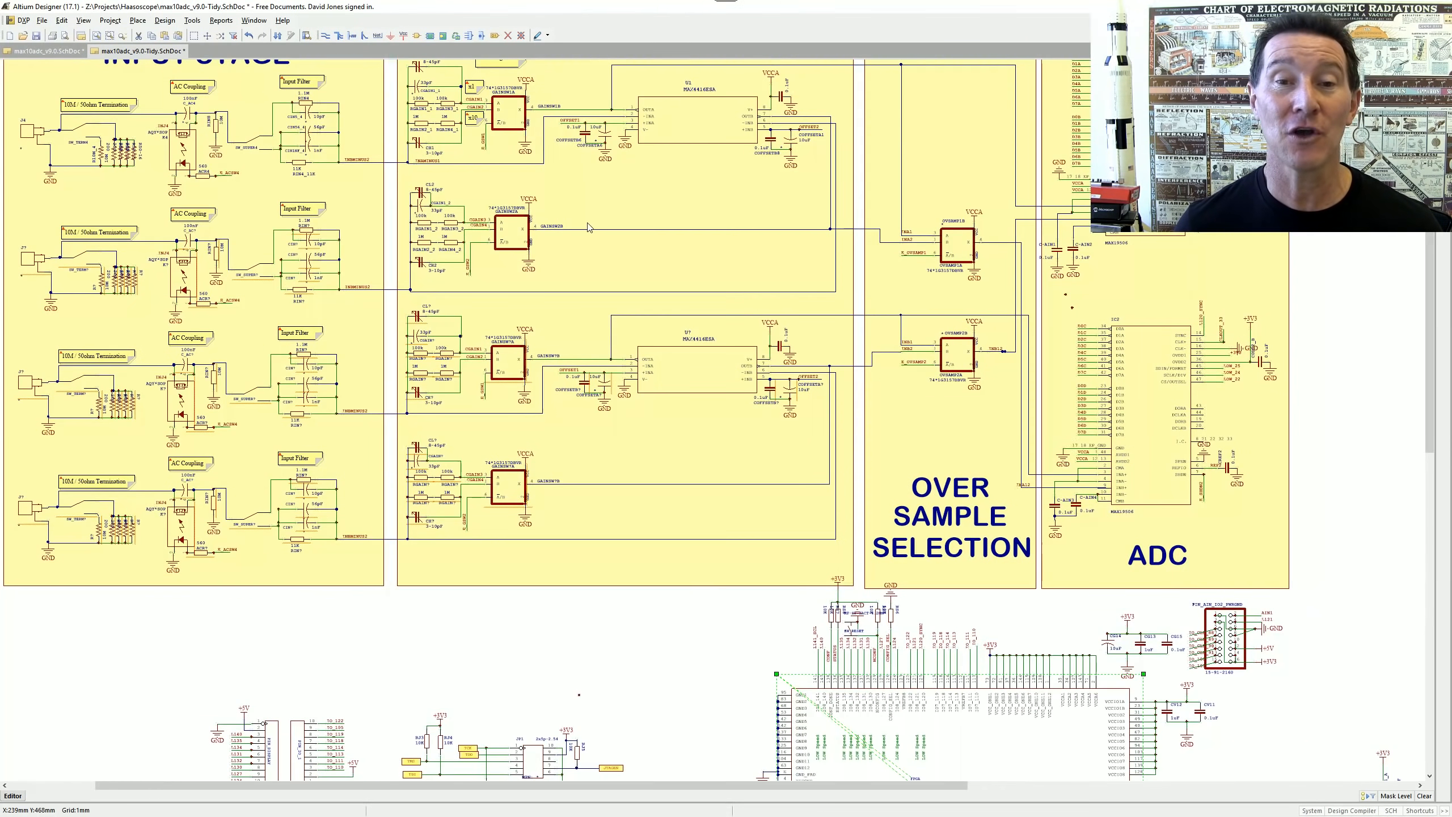
ctrl+scroll(1161, 674, down, 2)
ctrl+scroll(652, 297, up, 1)
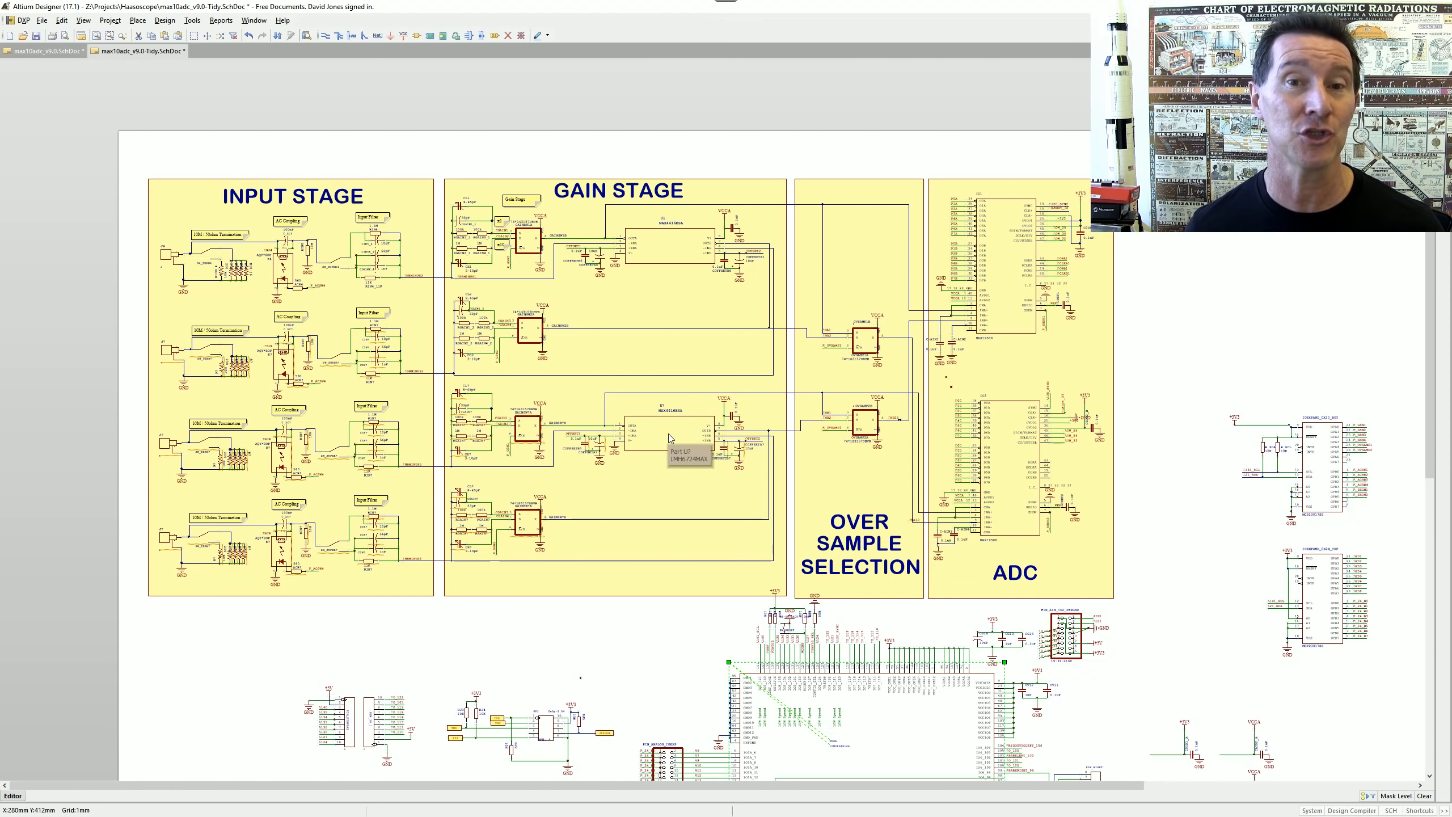
right_drag(760, 609, 771, 593)
- Move the +3V3 and VCCA voltage regulator circuits to the sheet's left side, directly beneath the input stage block
ctrl+scroll(772, 593, down, 5)
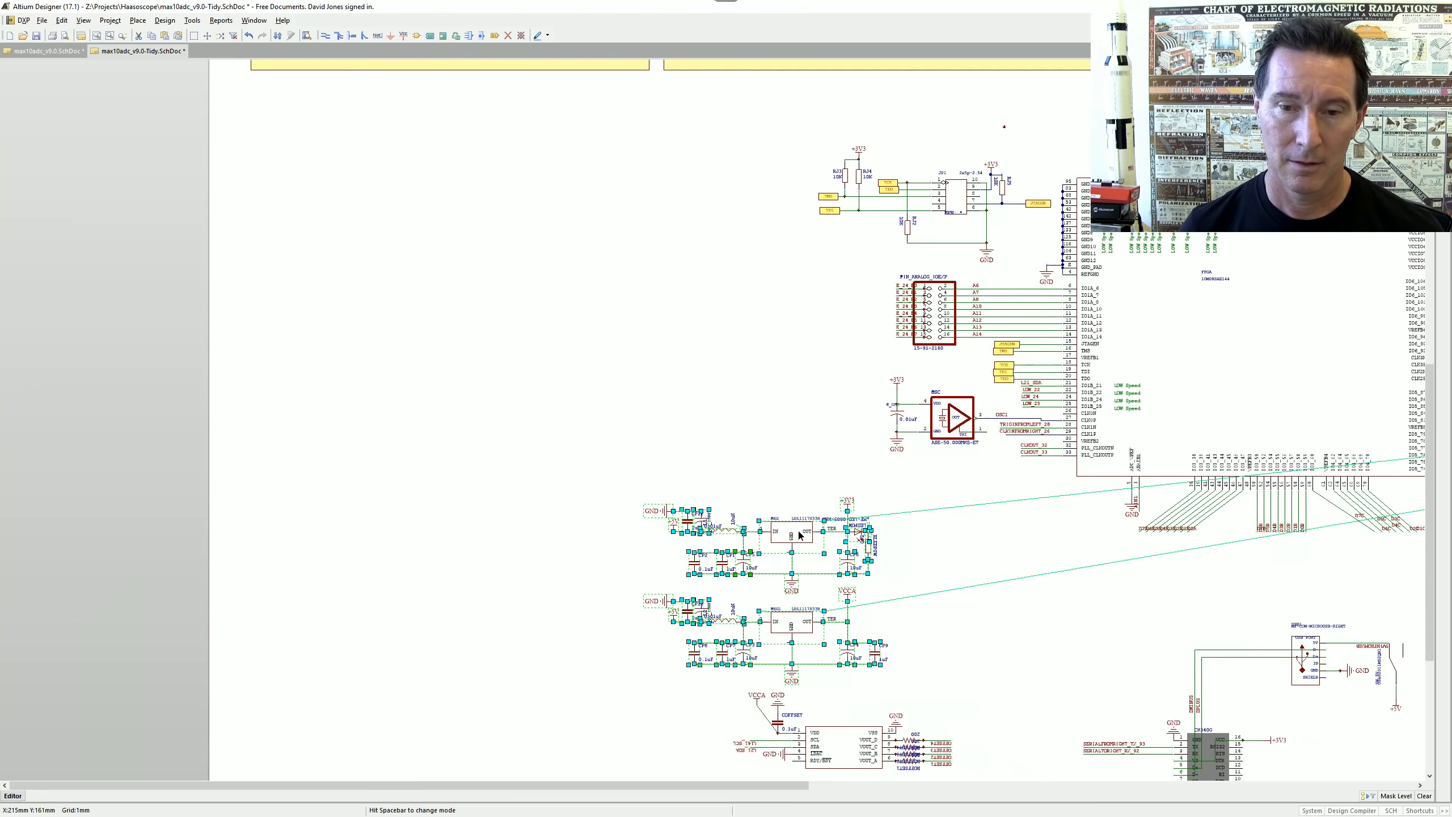
drag(801, 533, 426, 153)
key(Escape)
ctrl+scroll(452, 205, down, 2)
ctrl+scroll(455, 206, down, 1)
right_drag(554, 204, 569, 408)
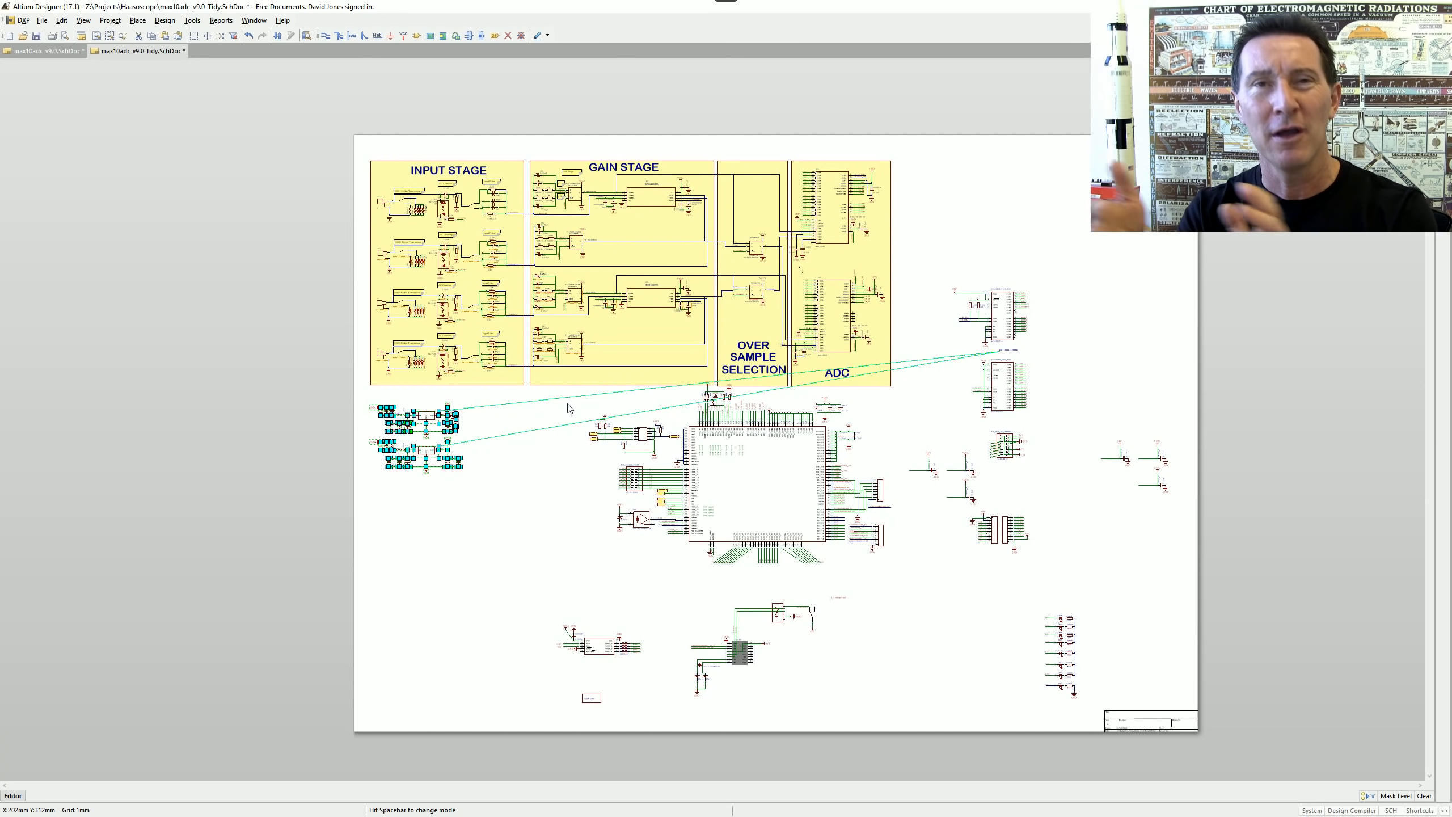
ctrl+scroll(671, 493, up, 2)
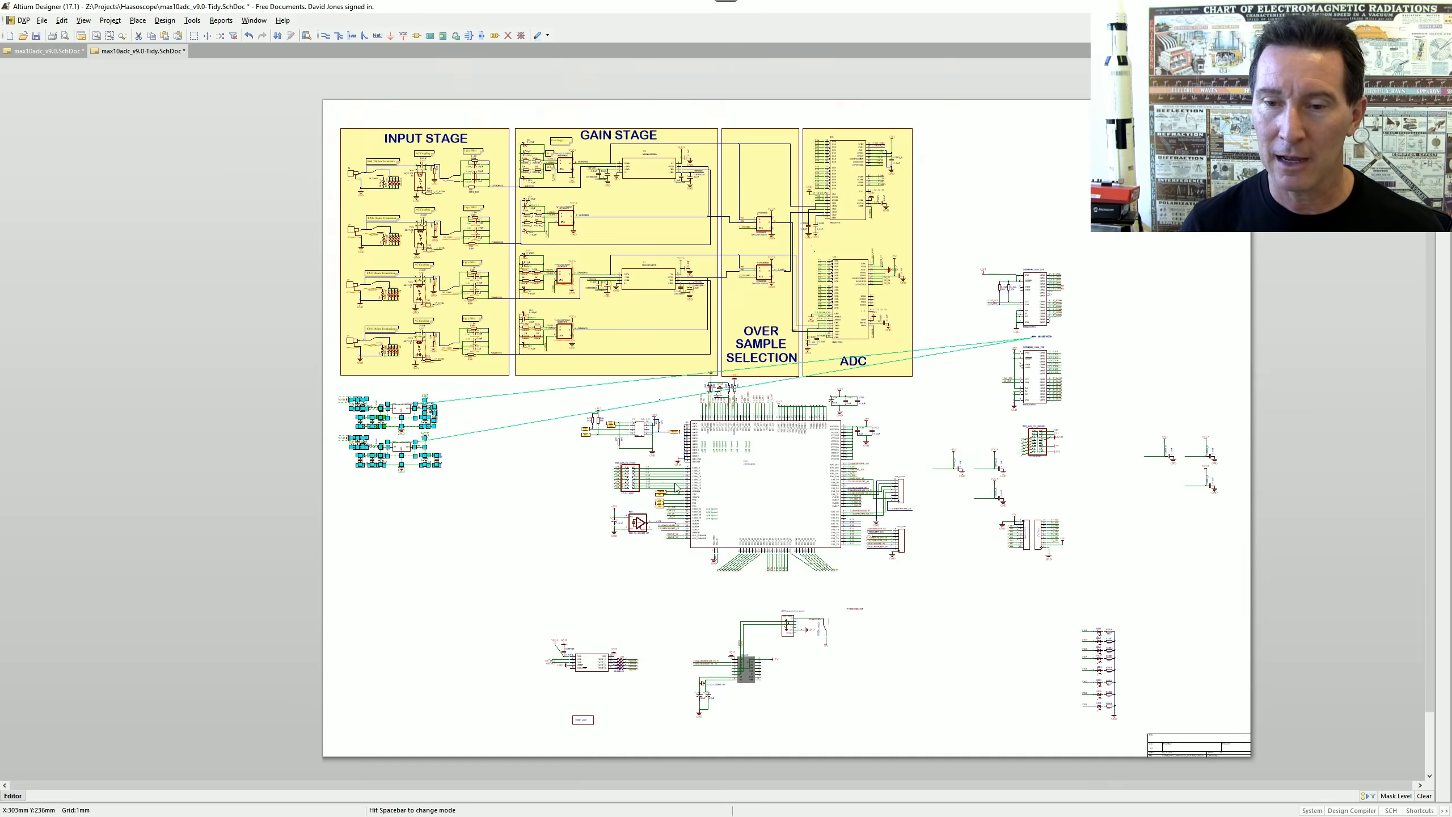
ctrl+scroll(686, 524, down, 1)
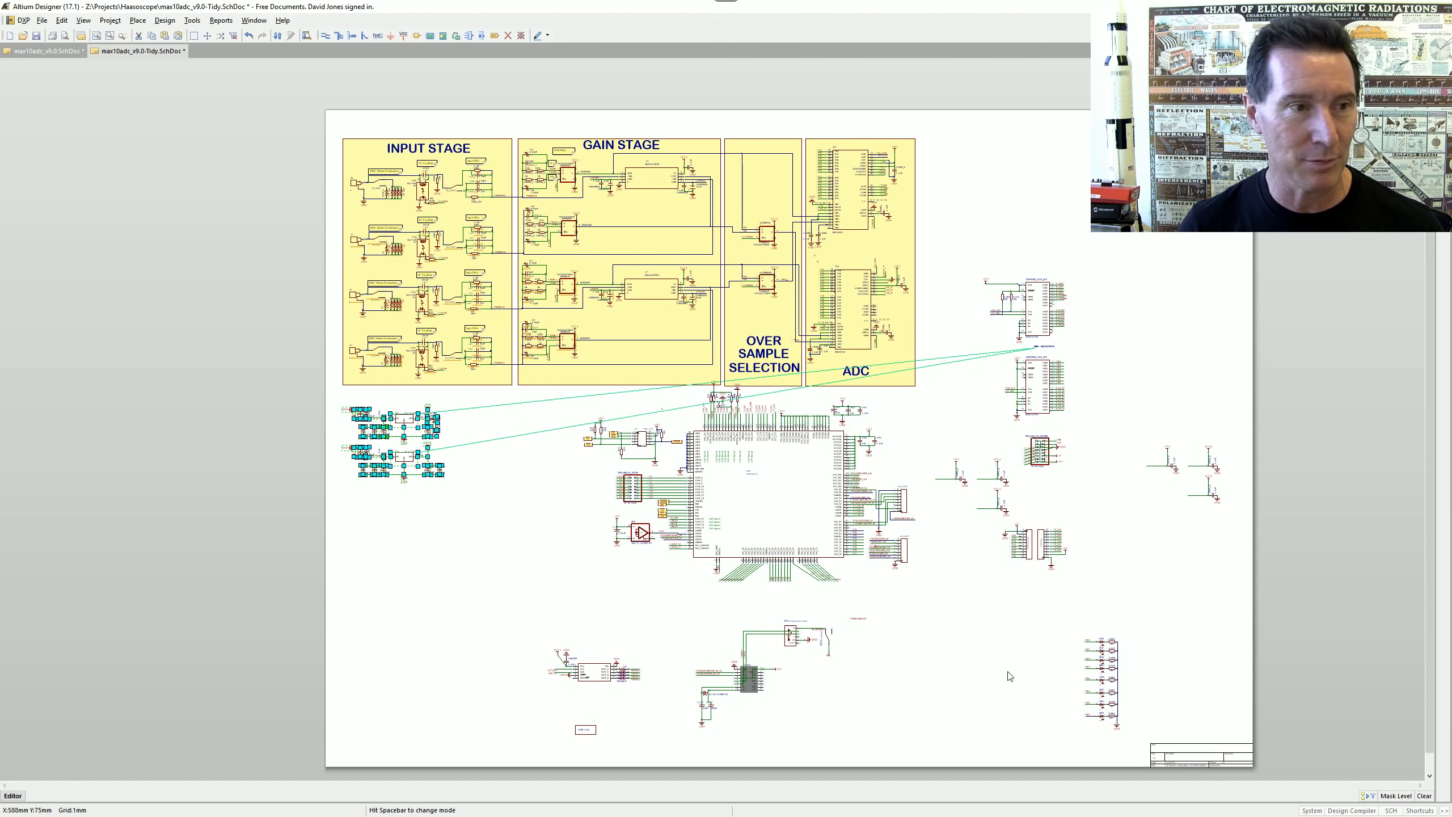
ctrl+scroll(671, 488, up, 2)
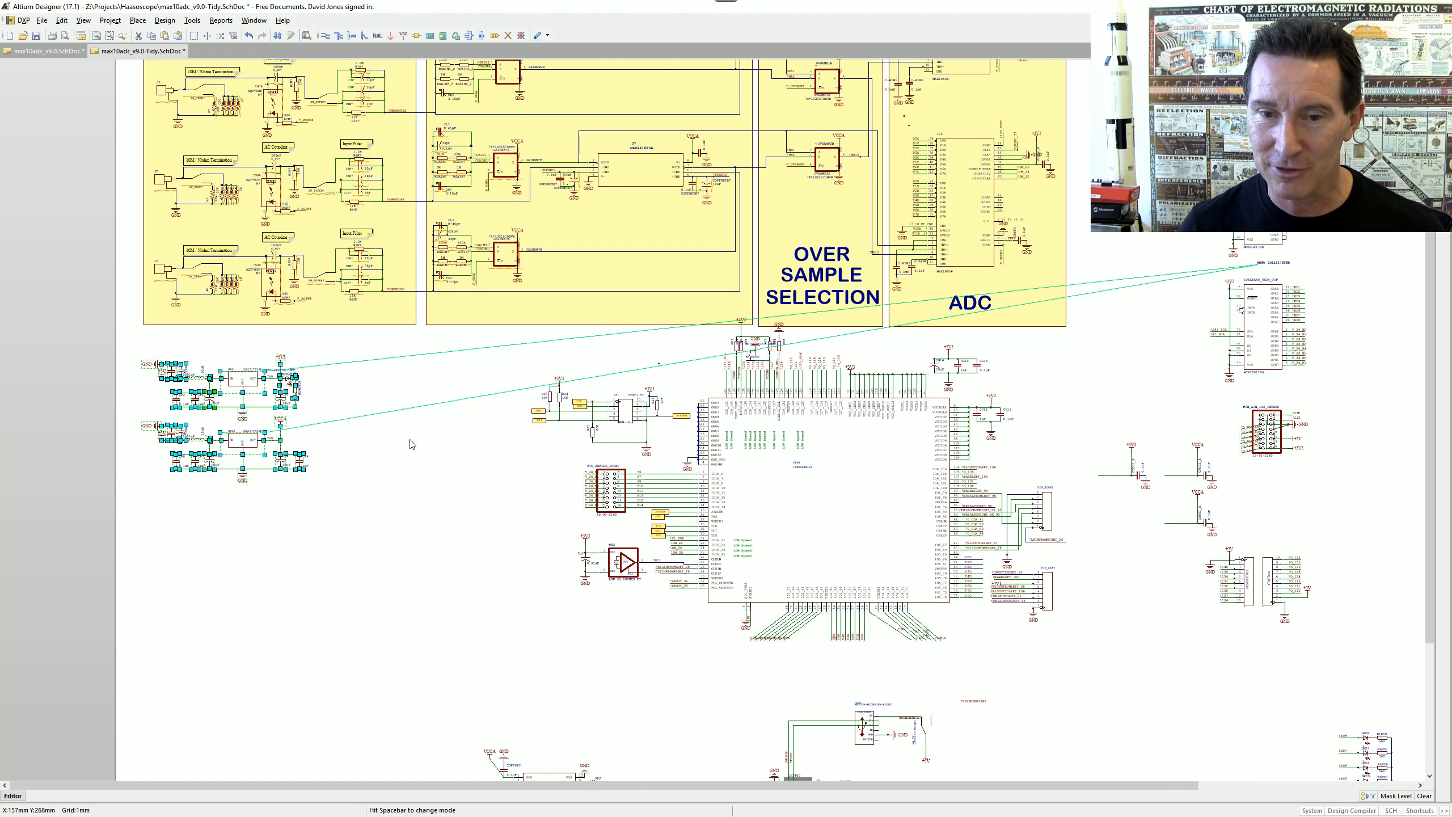
click(412, 444)
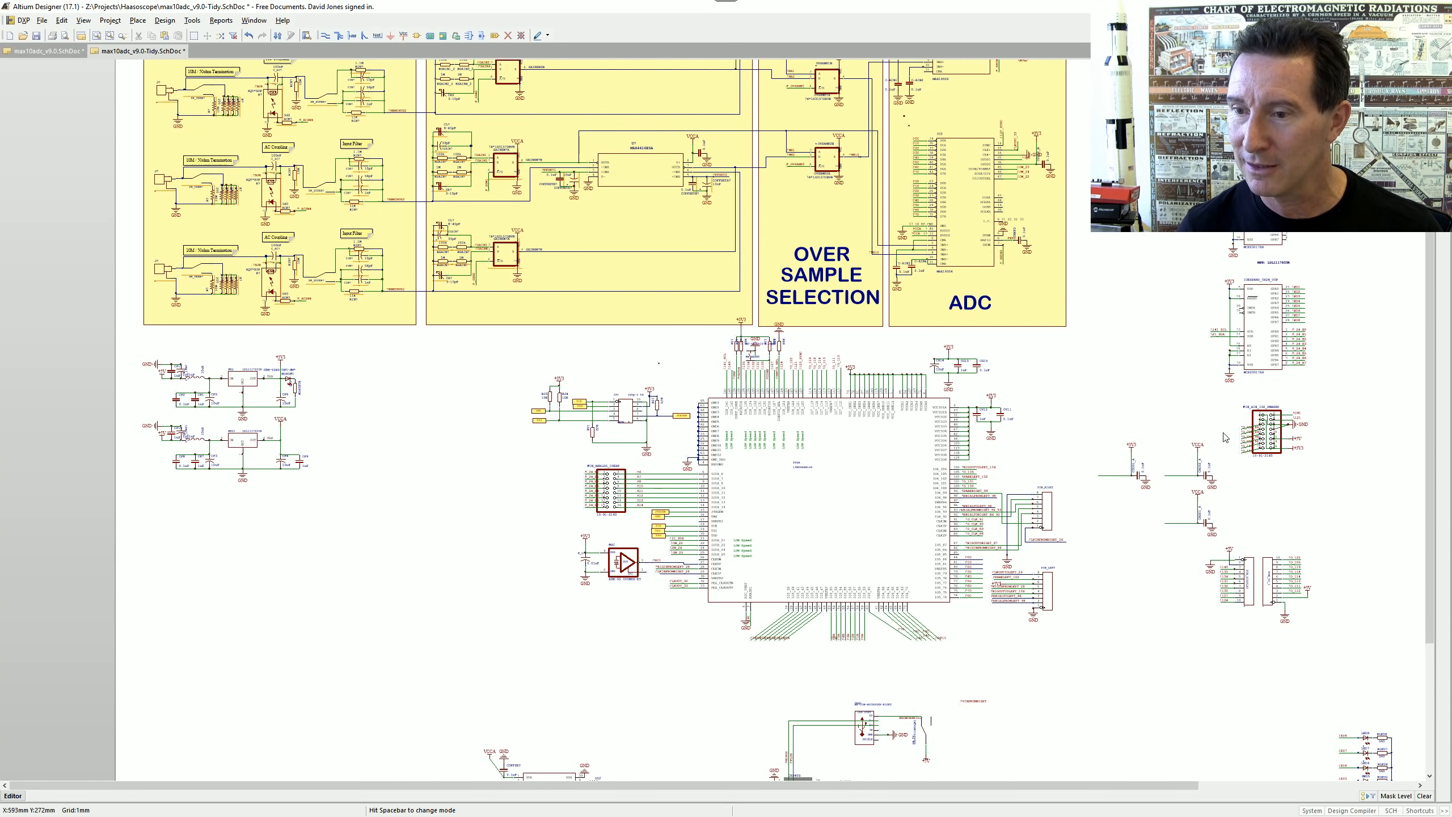
- Examine the relocated regulator circuits, the offset DAC circuit and the CH340G USB serial circuit below the FPGA
ctrl+scroll(312, 417, up, 4)
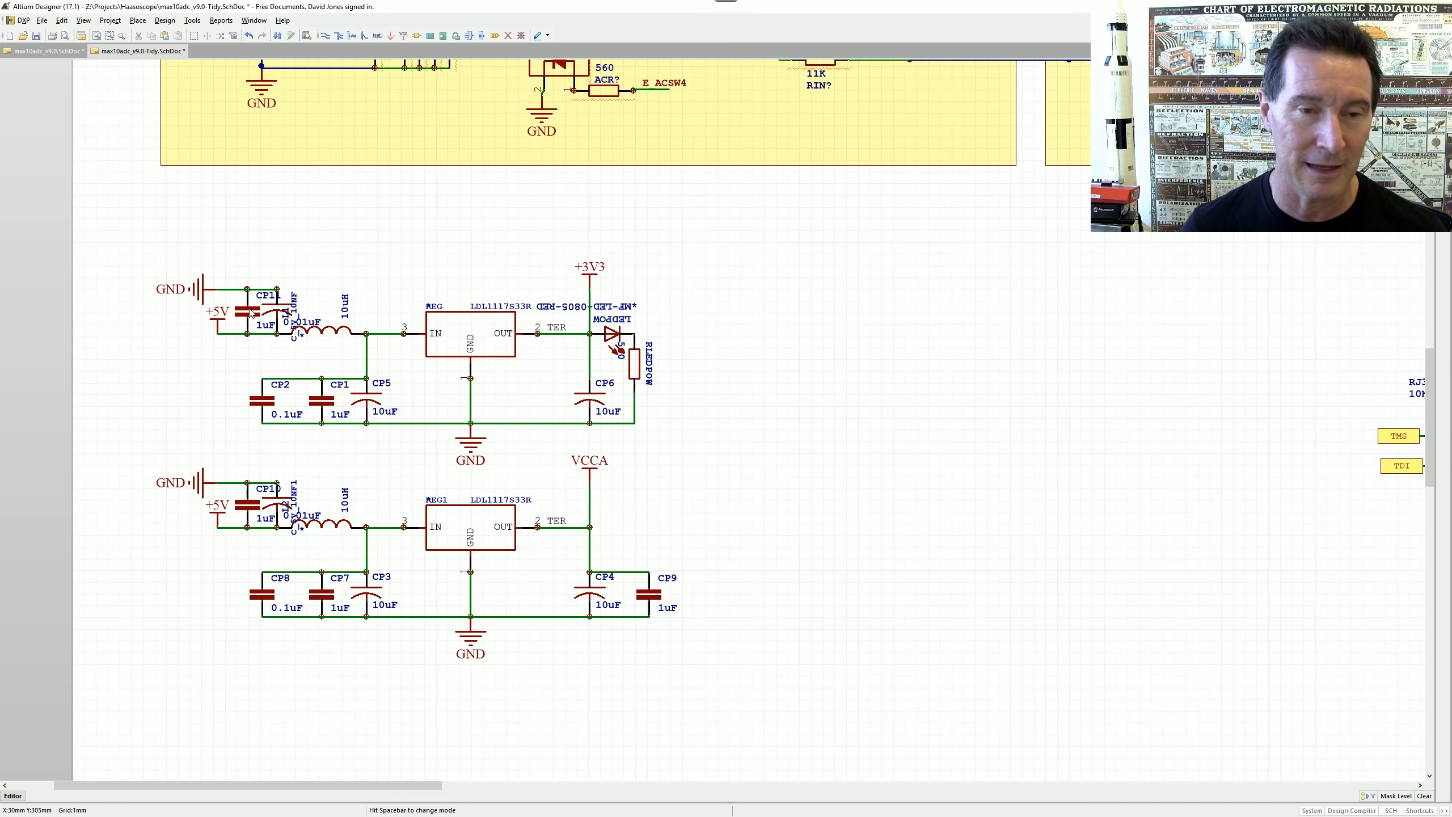
ctrl+scroll(616, 482, down, 3)
right_drag(1267, 674, 703, 438)
ctrl+scroll(704, 438, down, 2)
ctrl+scroll(528, 558, up, 5)
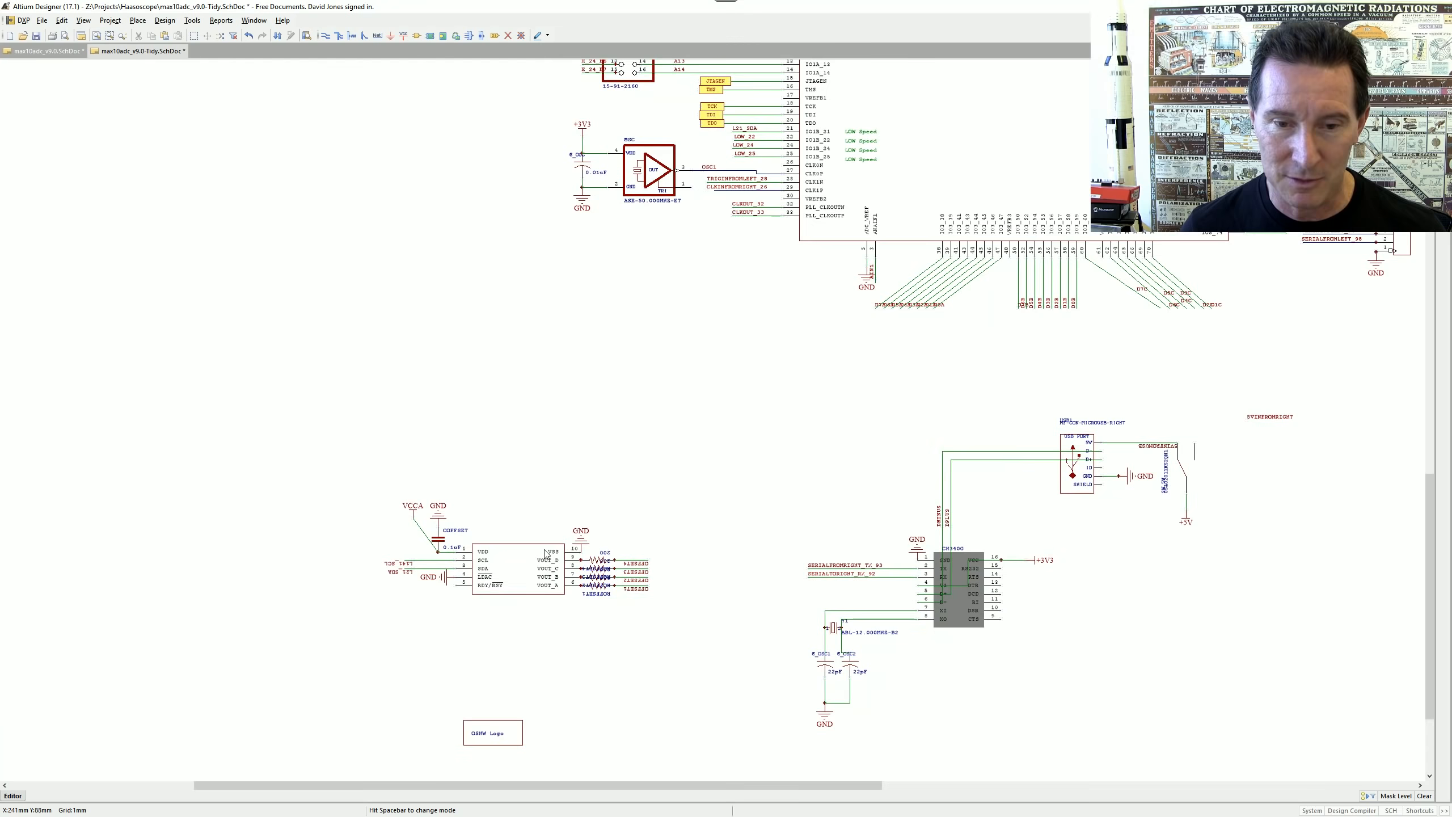
right_drag(1192, 341, 718, 304)
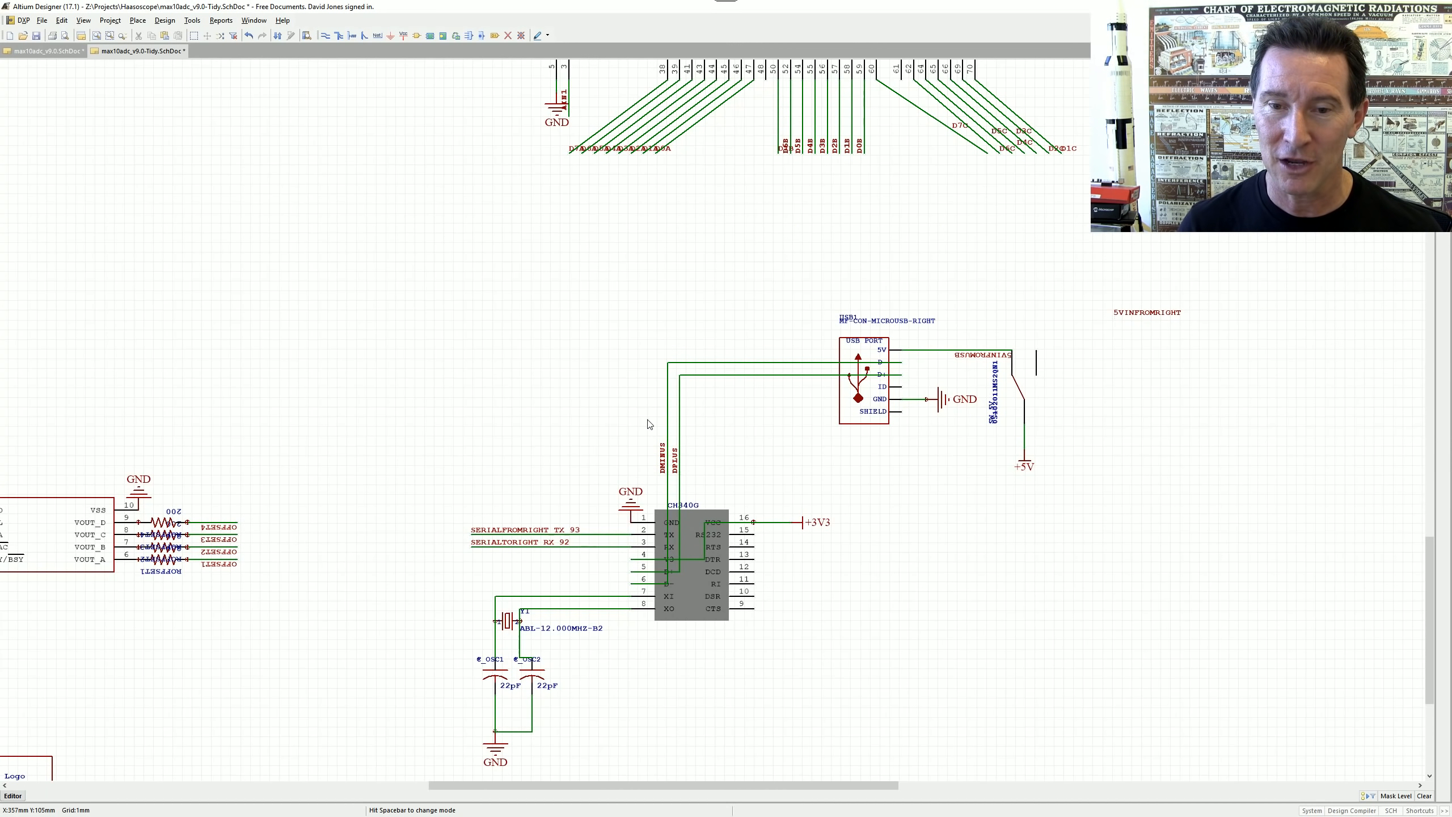
ctrl+scroll(655, 425, down, 2)
ctrl+scroll(201, 246, down, 1)
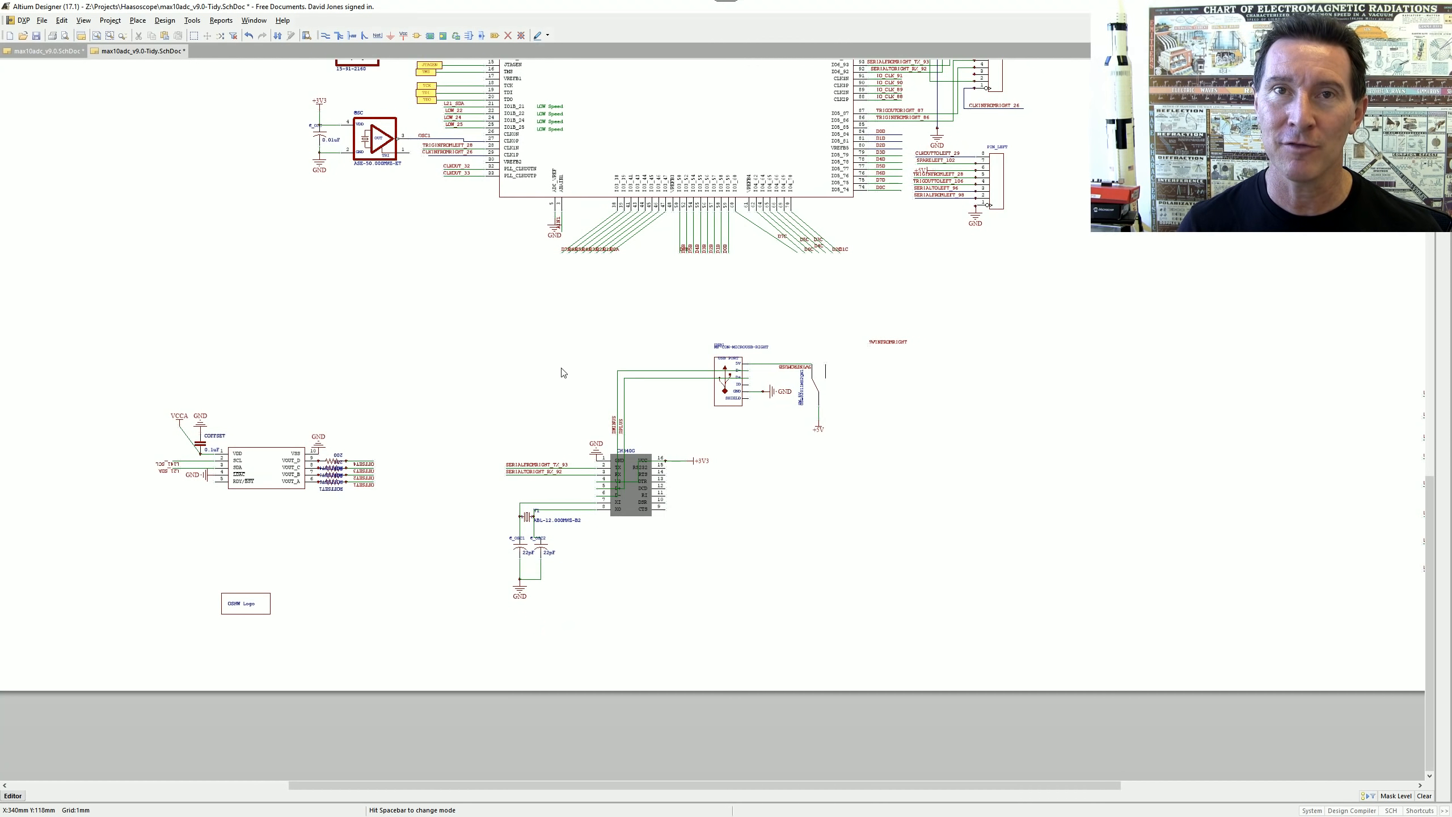
- Switch to the original max10adc_v9.0 schematic and examine its CH340G and micro-USB connector circuit for comparison
key(ctrl+Tab)
ctrl+scroll(937, 424, up, 4)
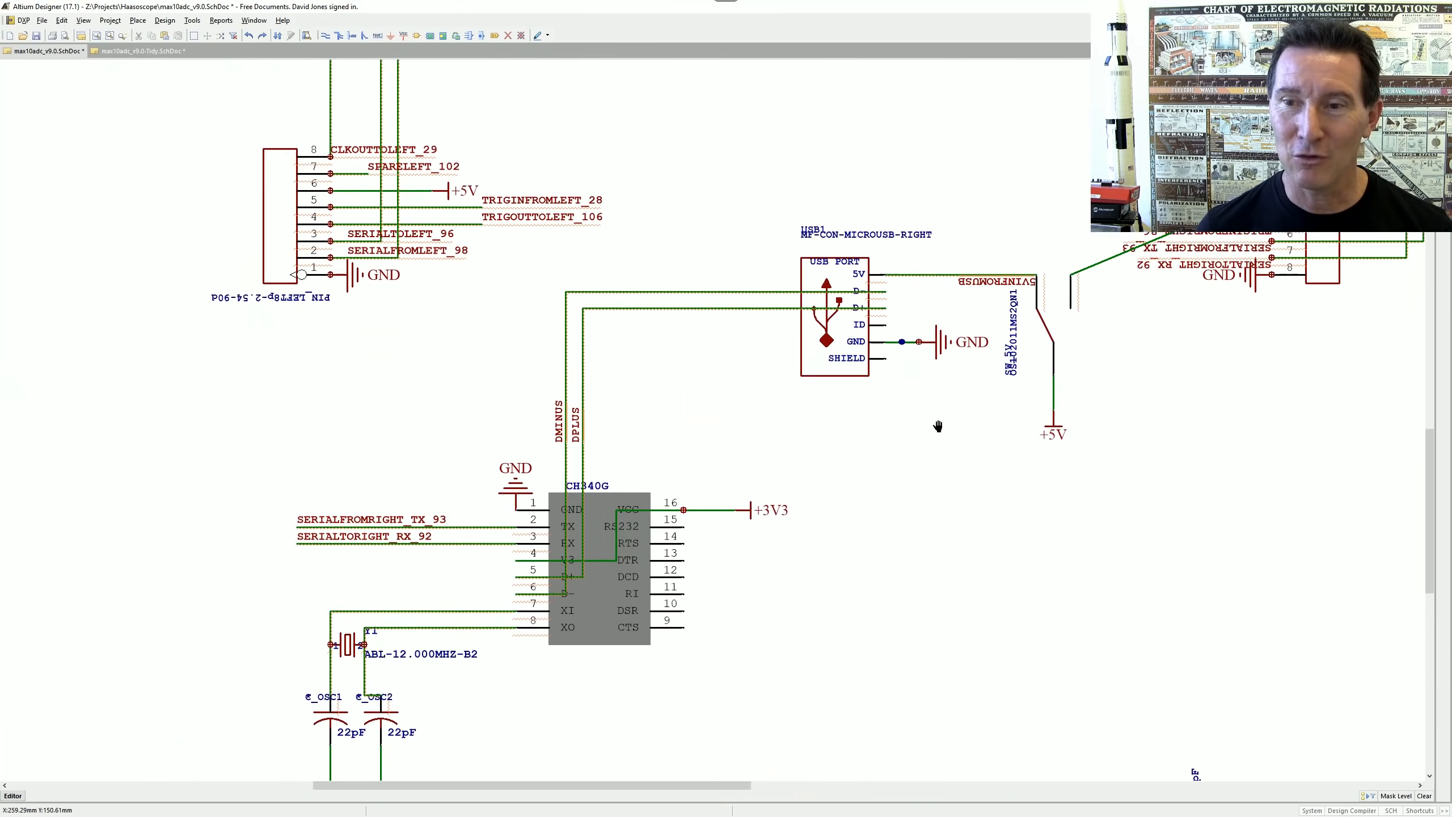
right_drag(956, 490, 933, 383)
ctrl+scroll(877, 381, down, 5)
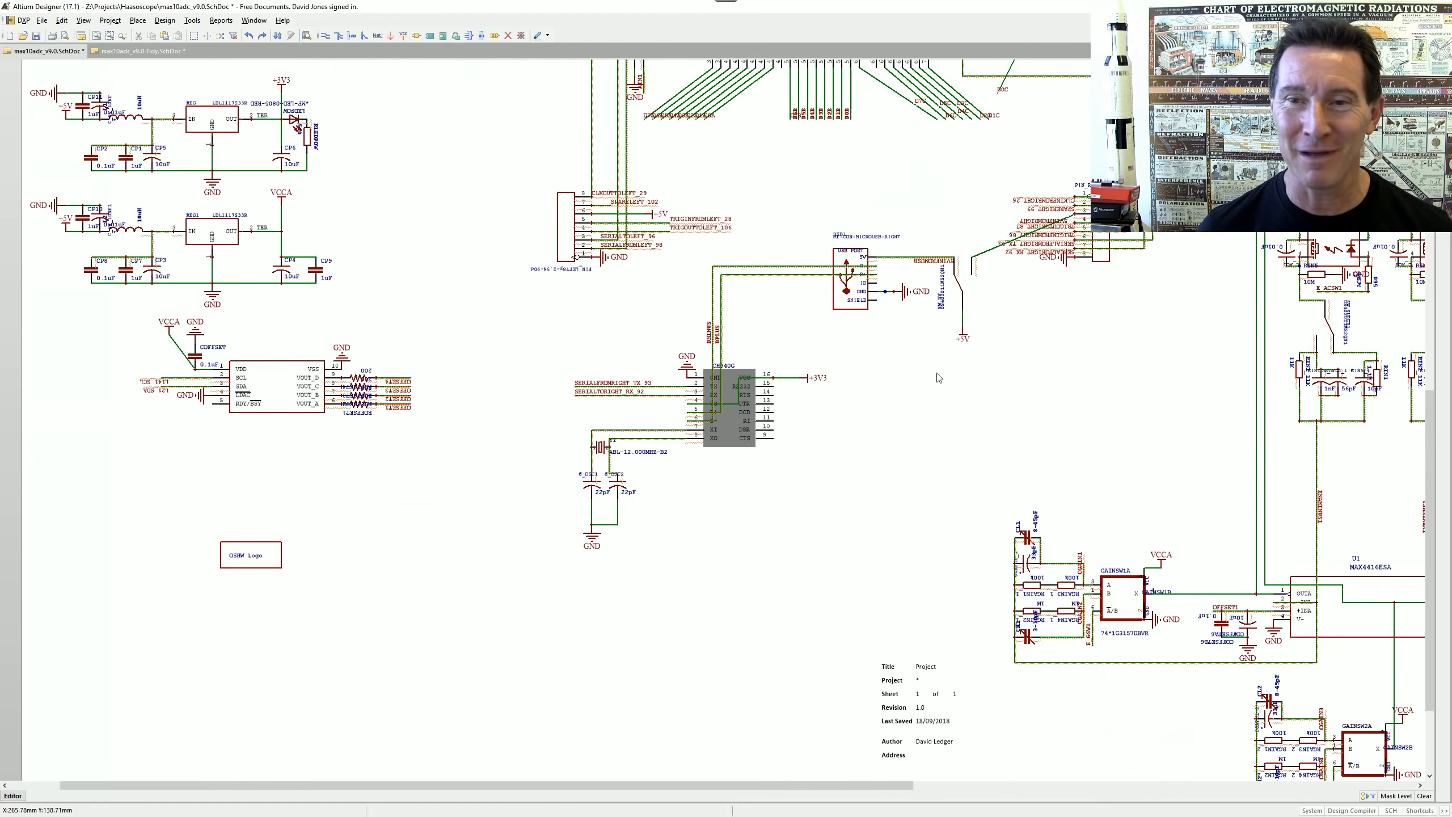
- Check the micro-USB connector and 5V switch wiring in the original schematic, and return to the max10adc_v9.0-Tidy schematic
right_drag(963, 298, 726, 459)
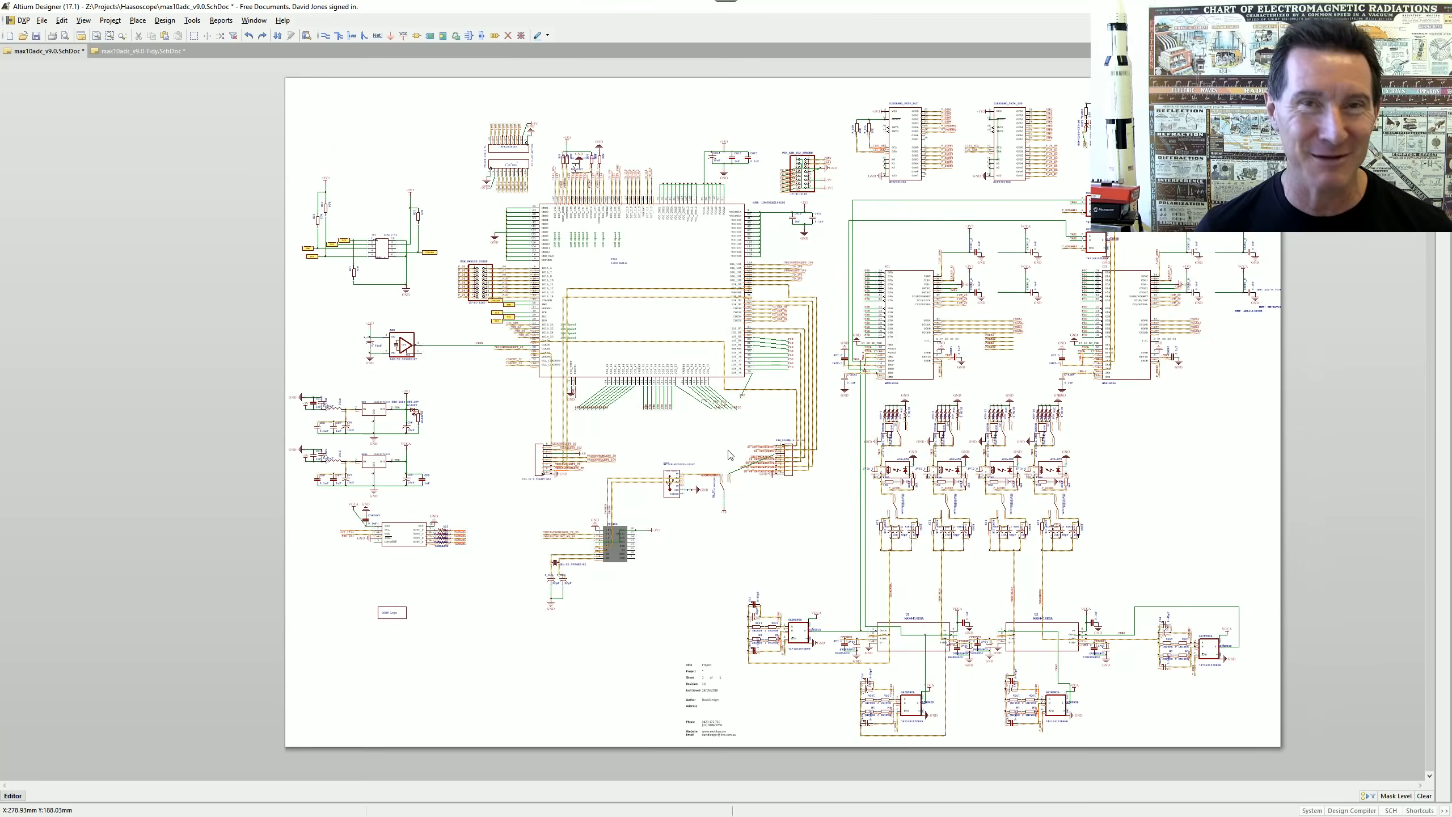
ctrl+scroll(731, 455, up, 4)
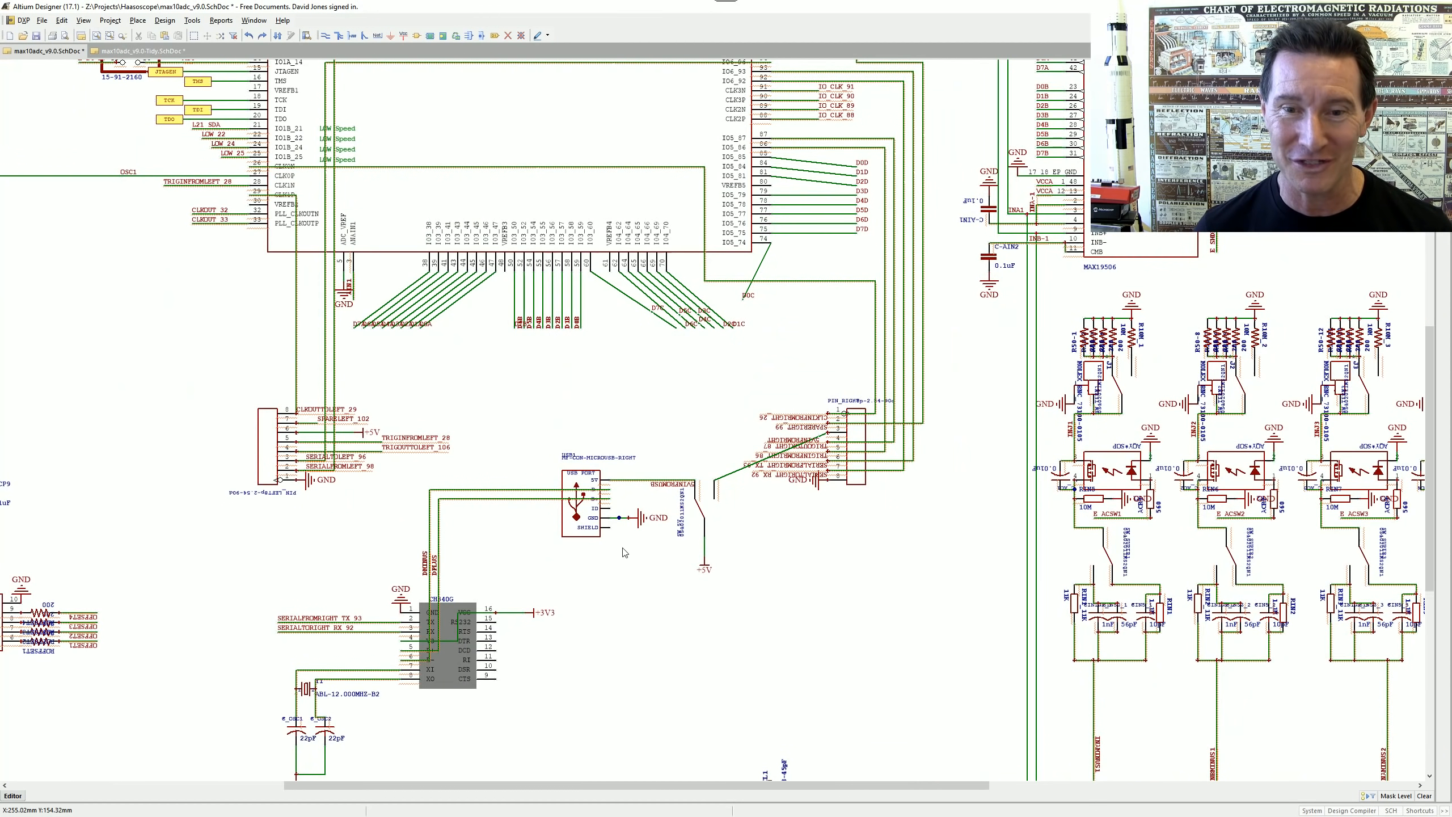
ctrl+scroll(640, 557, up, 2)
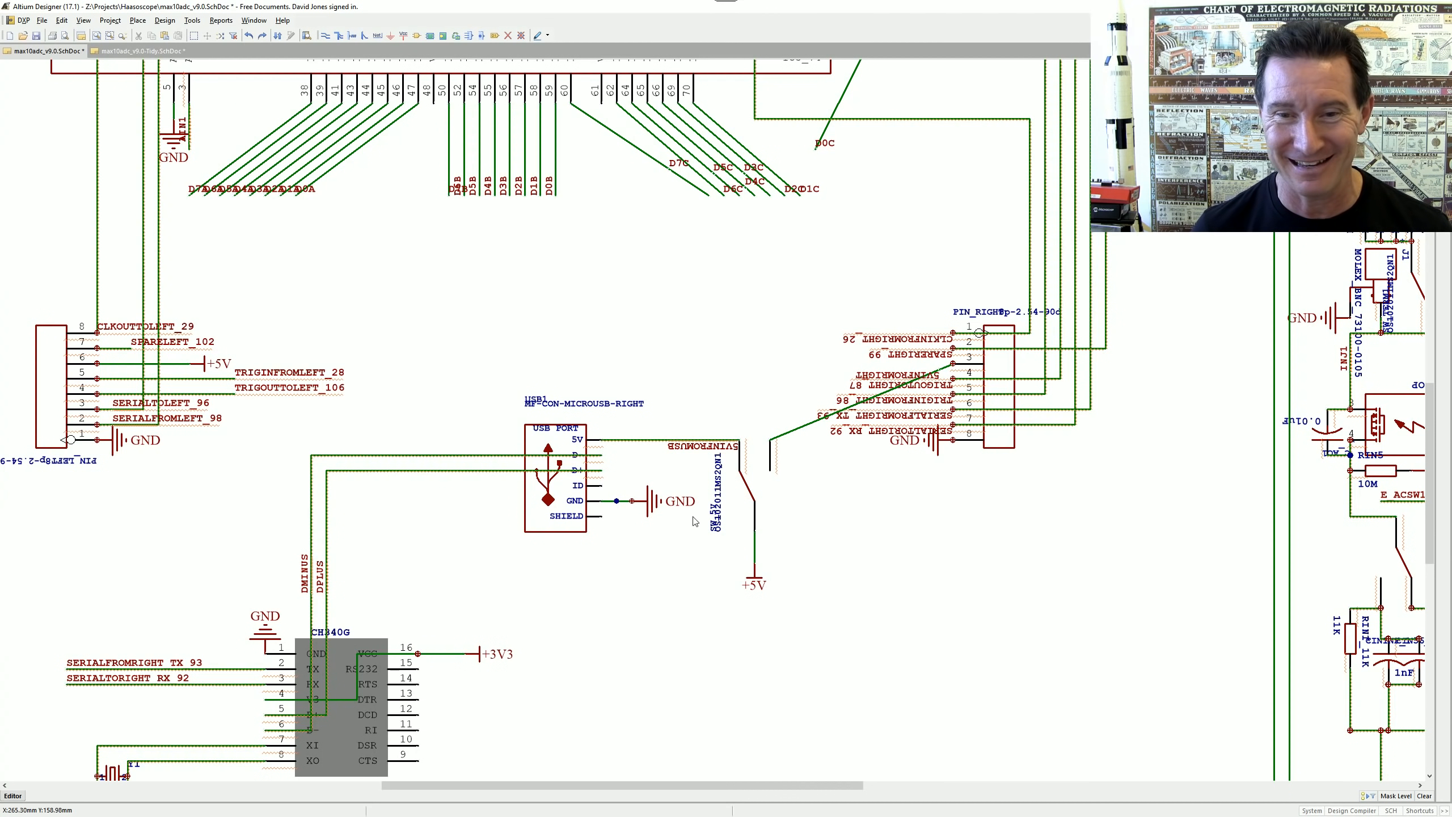
click(143, 51)
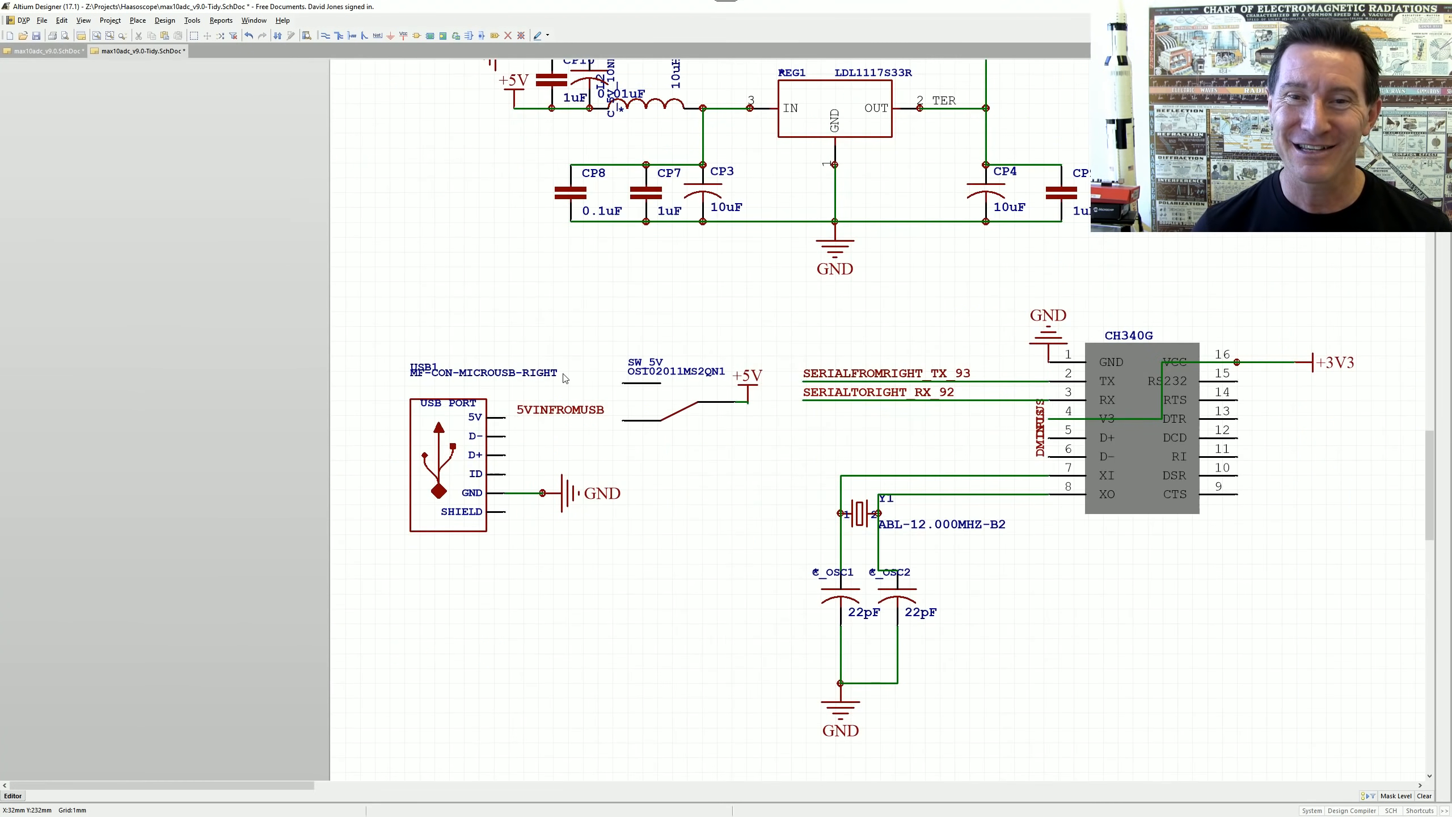
- Wire the micro-USB connector's 5V pin to the SW_5V switch along the 5VINFROMUSB label
ctrl+scroll(514, 425, up, 2)
key(ctrl+w)
click(520, 401)
click(652, 404)
key(Escape)
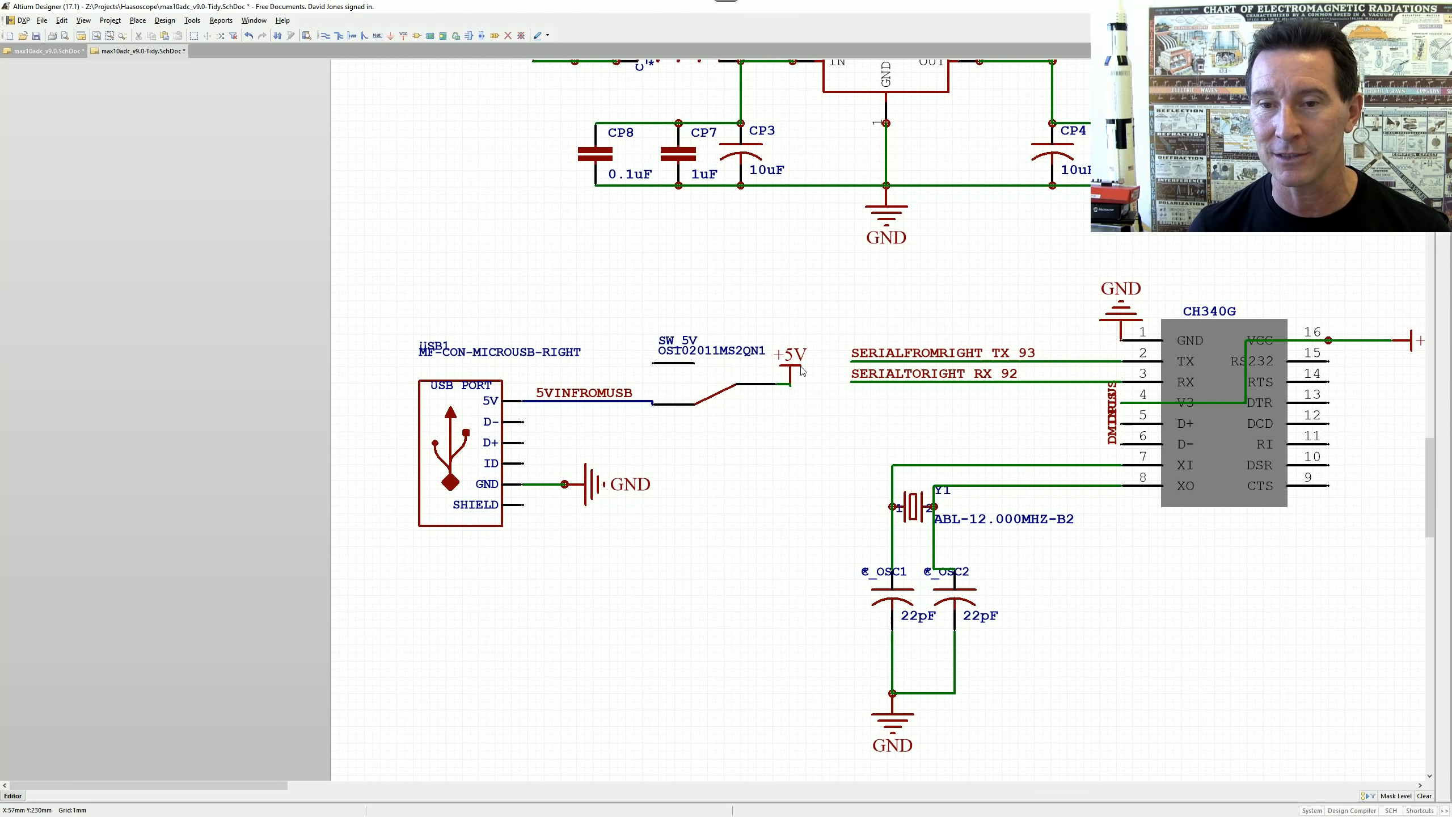
- Turn the USB connector's GND symbol upright below its GND pin and replace the diagonal connection with a right-angle wire
drag(565, 489, 556, 525)
key(space)
key(space)
key(space)
click(548, 511)
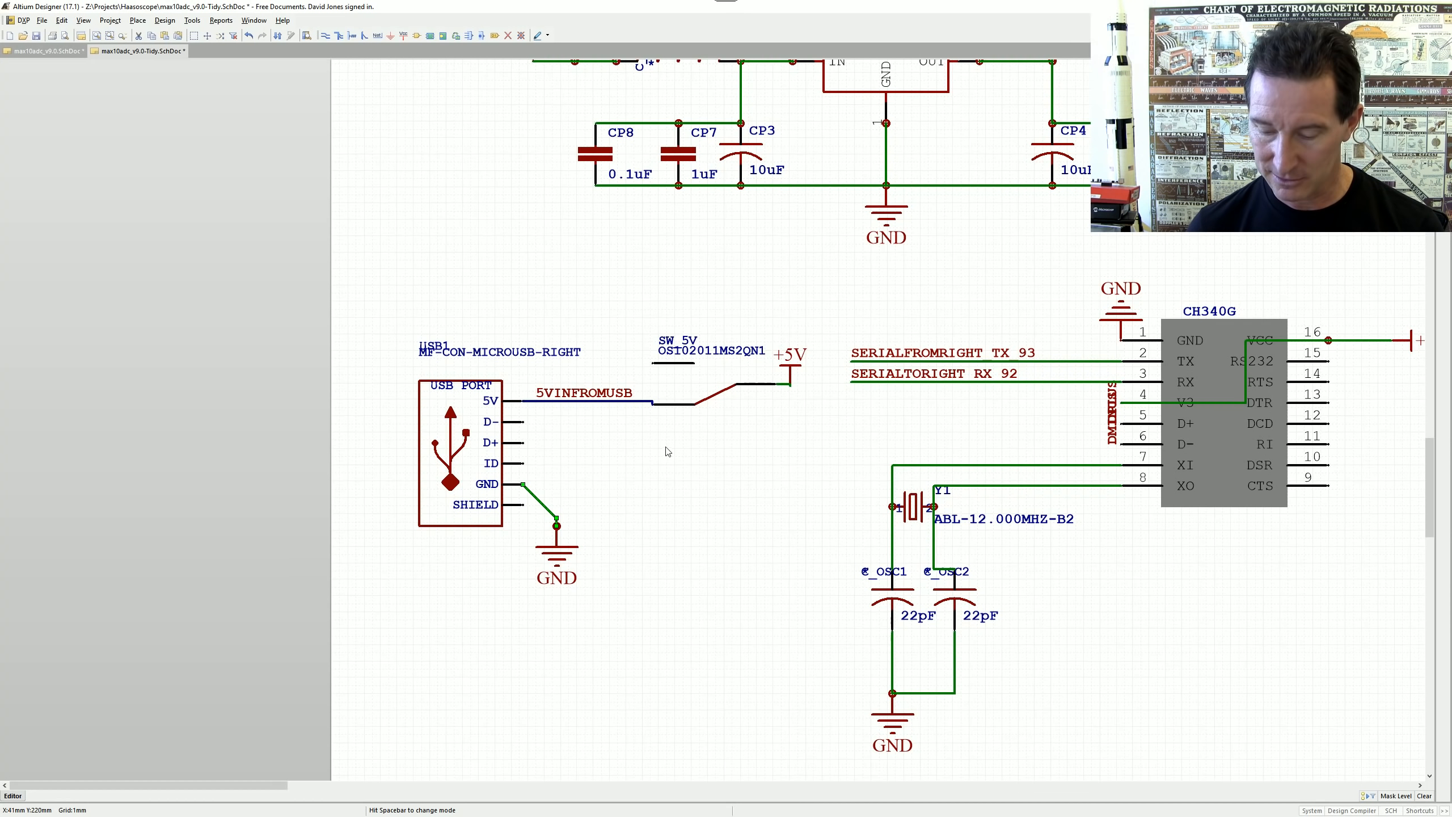
key(Delete)
click(325, 35)
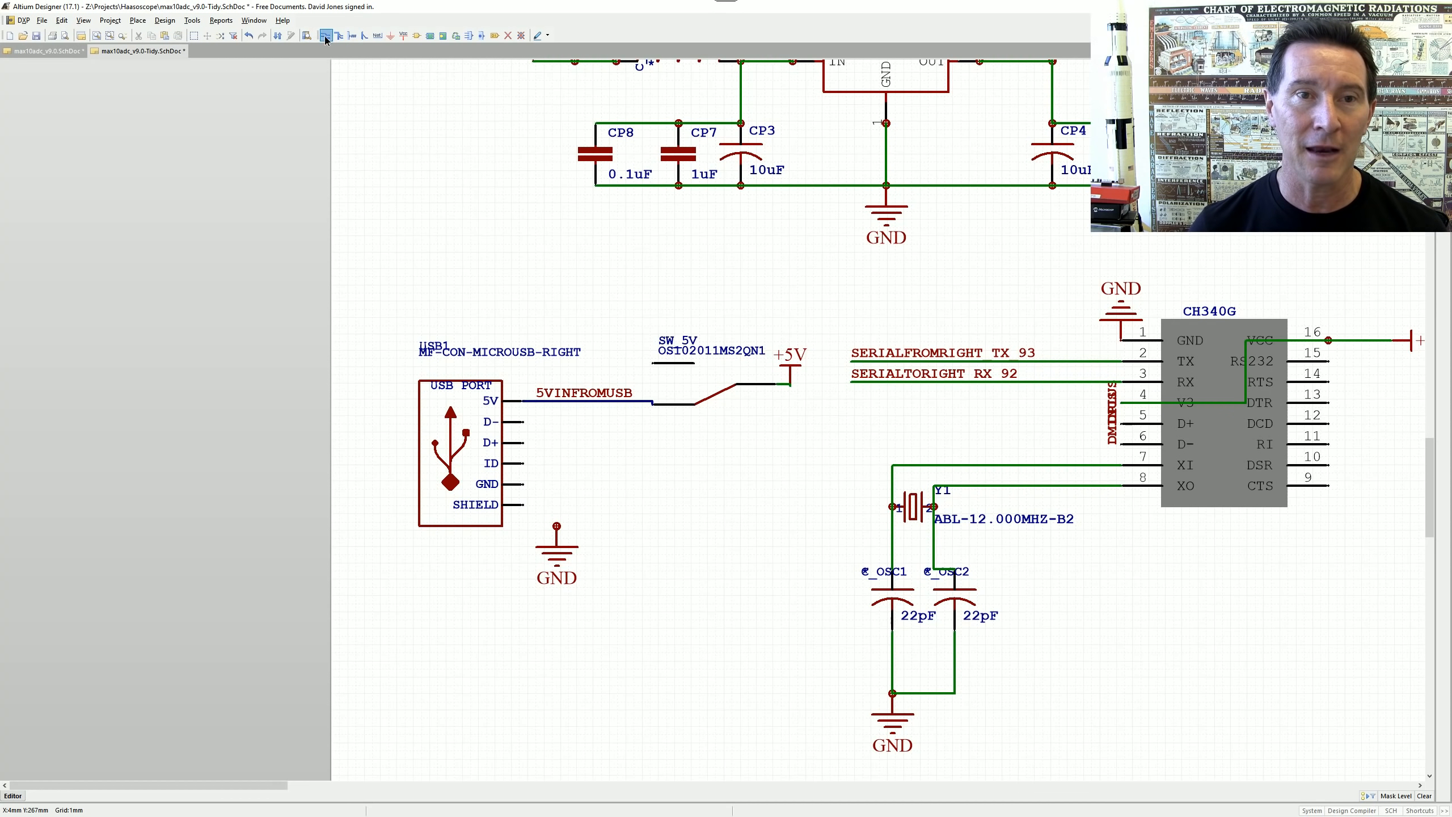
click(523, 484)
click(557, 525)
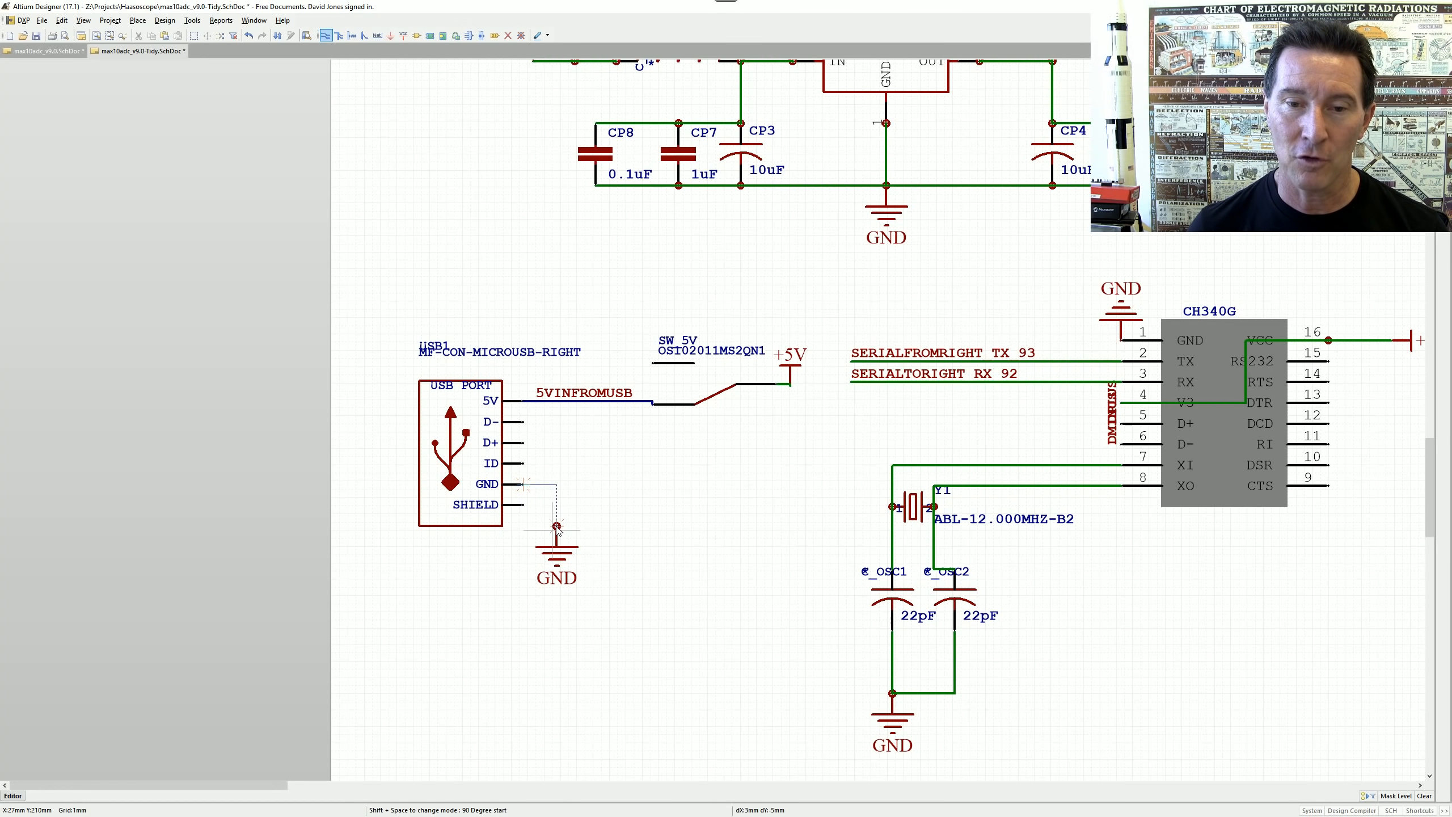
key(Escape)
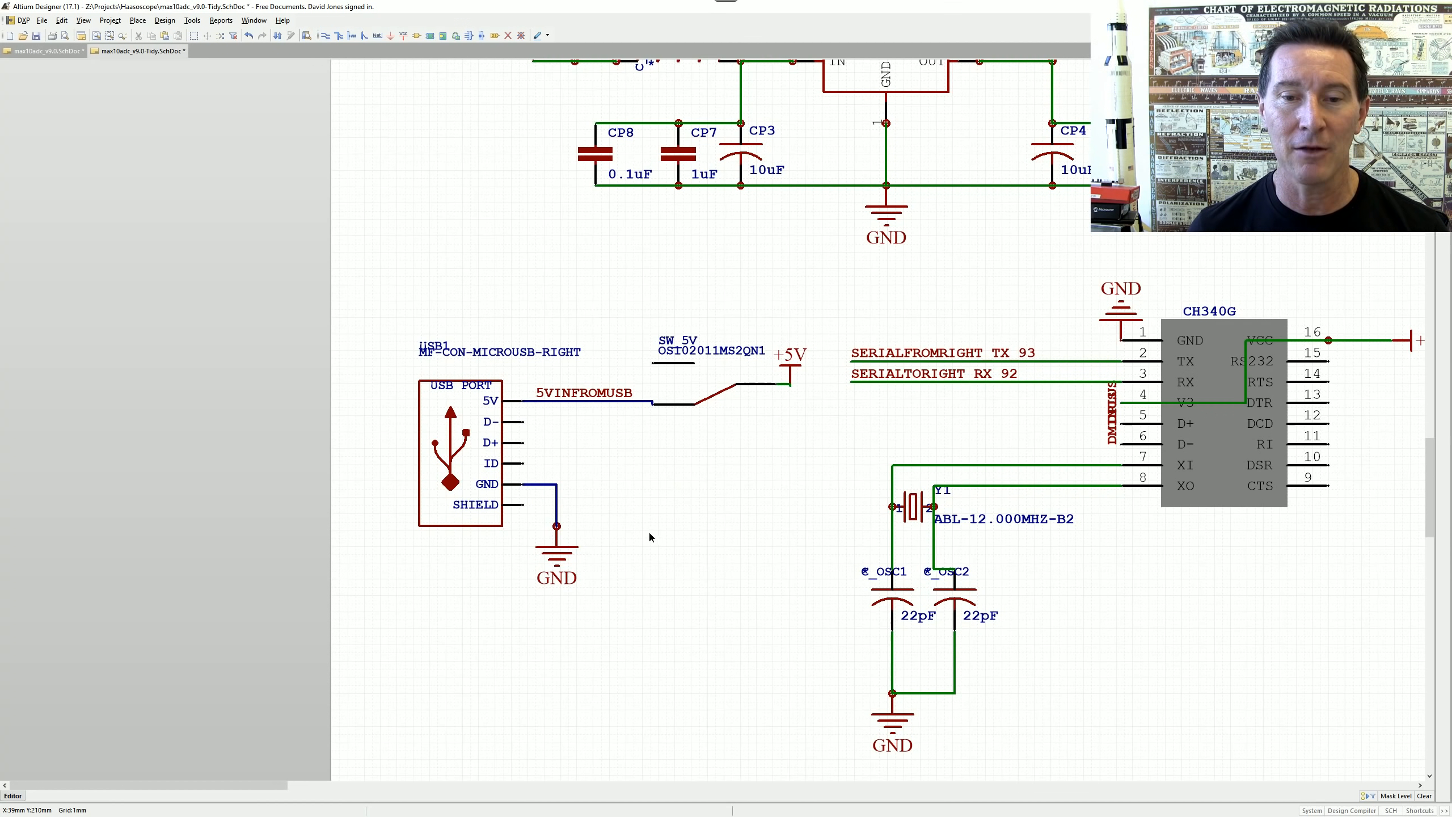
- Wire the micro-USB connector's D- and D+ pins to the matching CH340G pins, crossing the two lines with right-angle bends
click(325, 36)
click(523, 422)
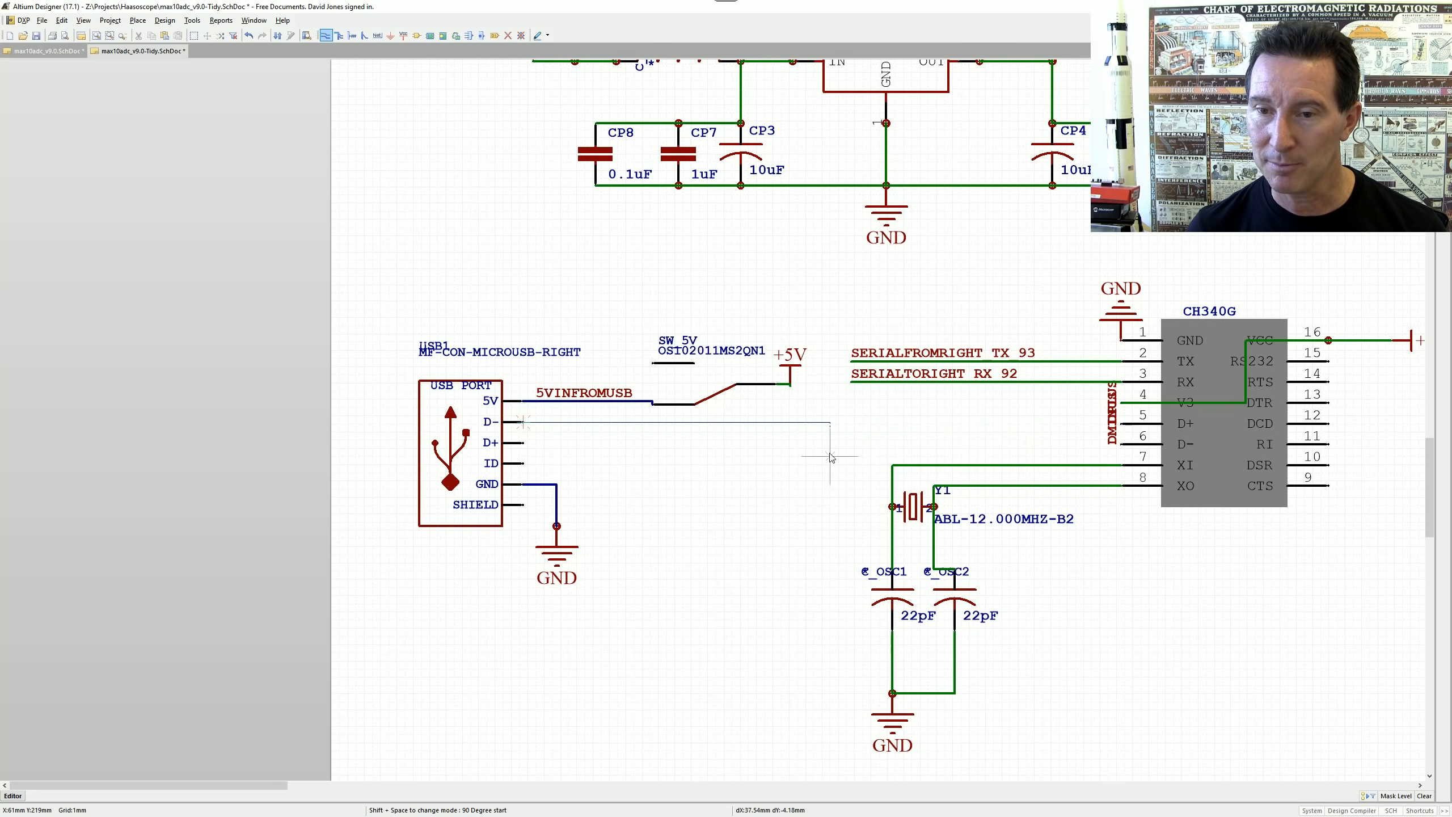
click(1121, 444)
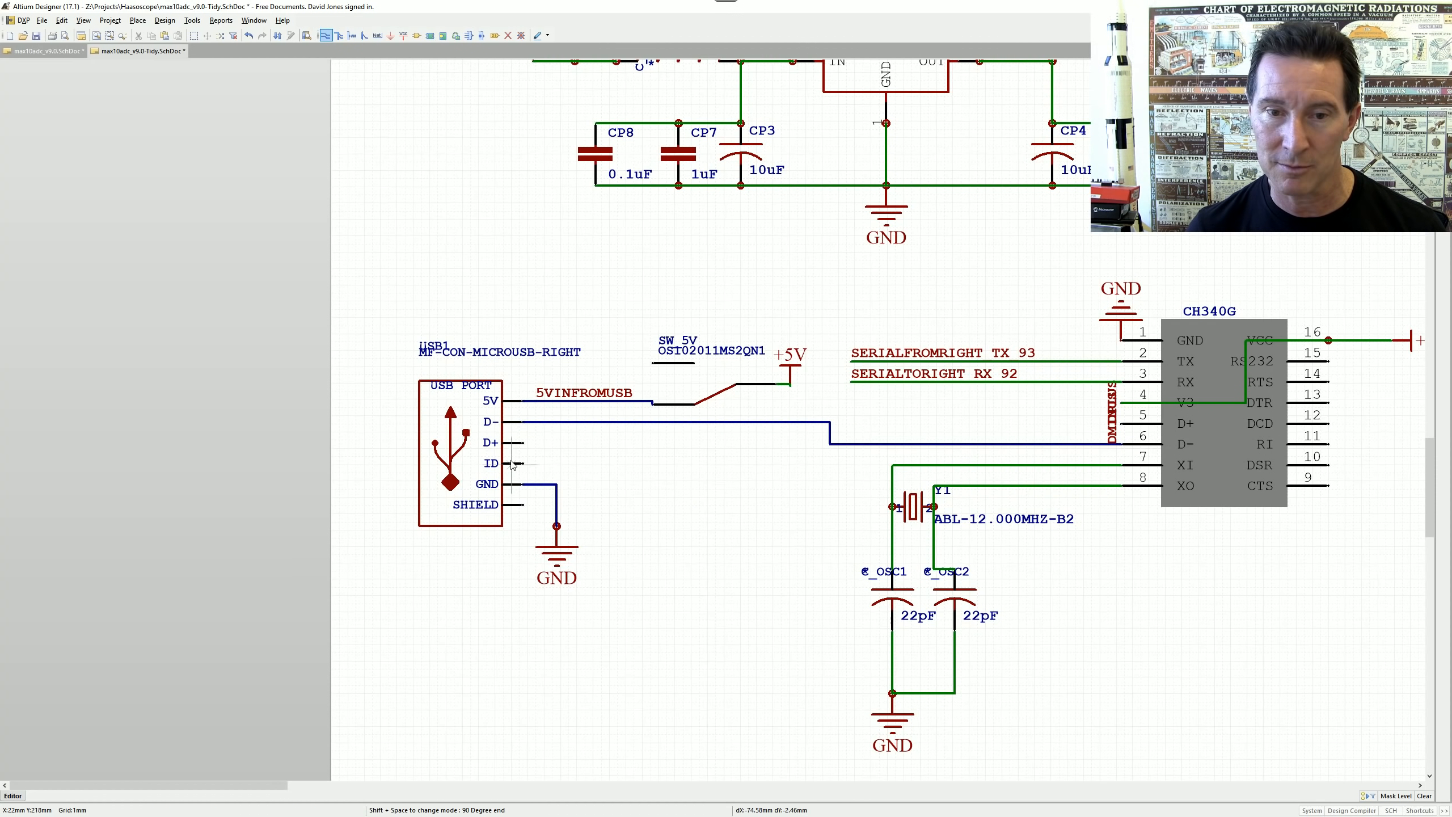
click(523, 443)
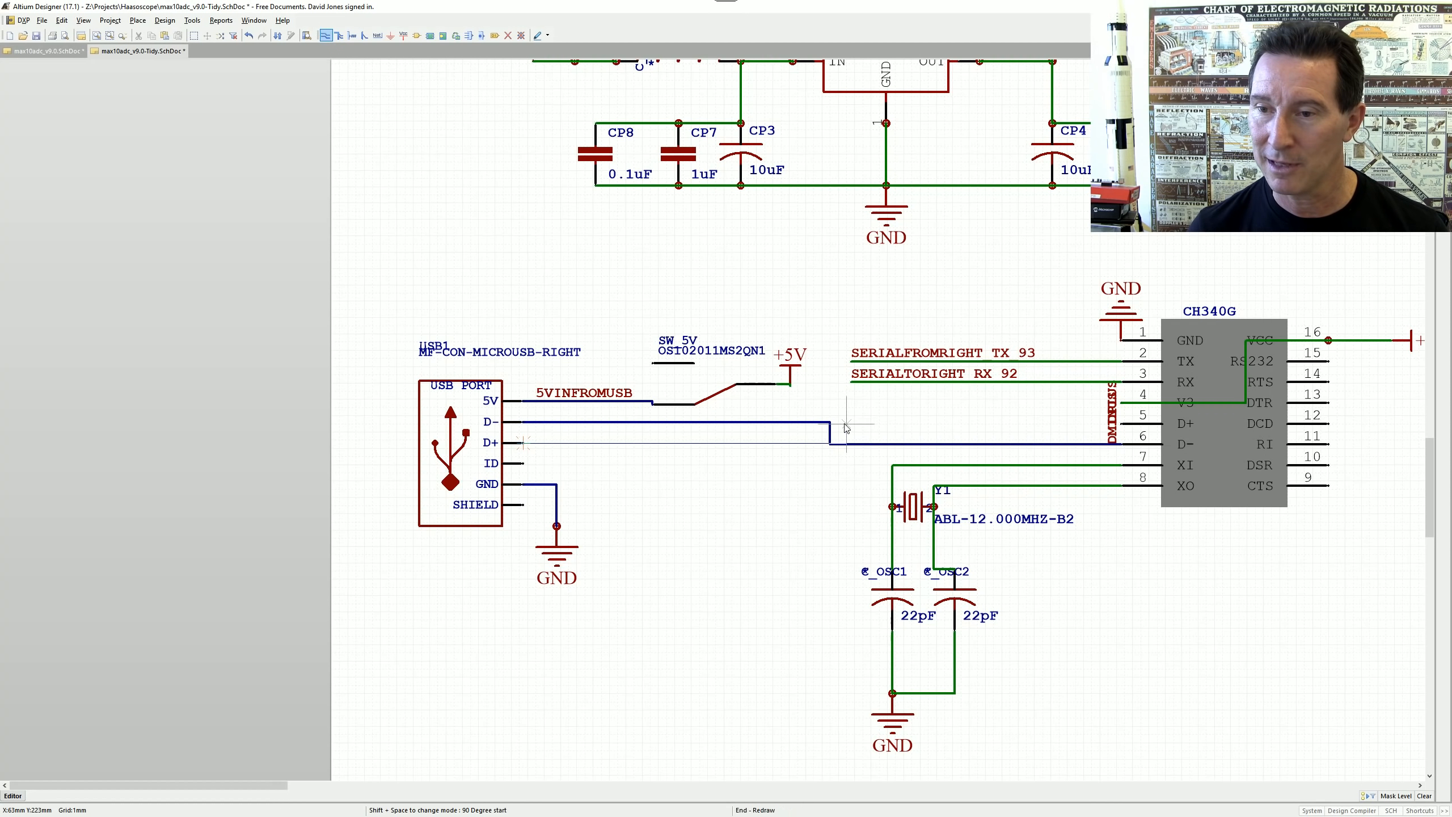
click(806, 464)
key(space)
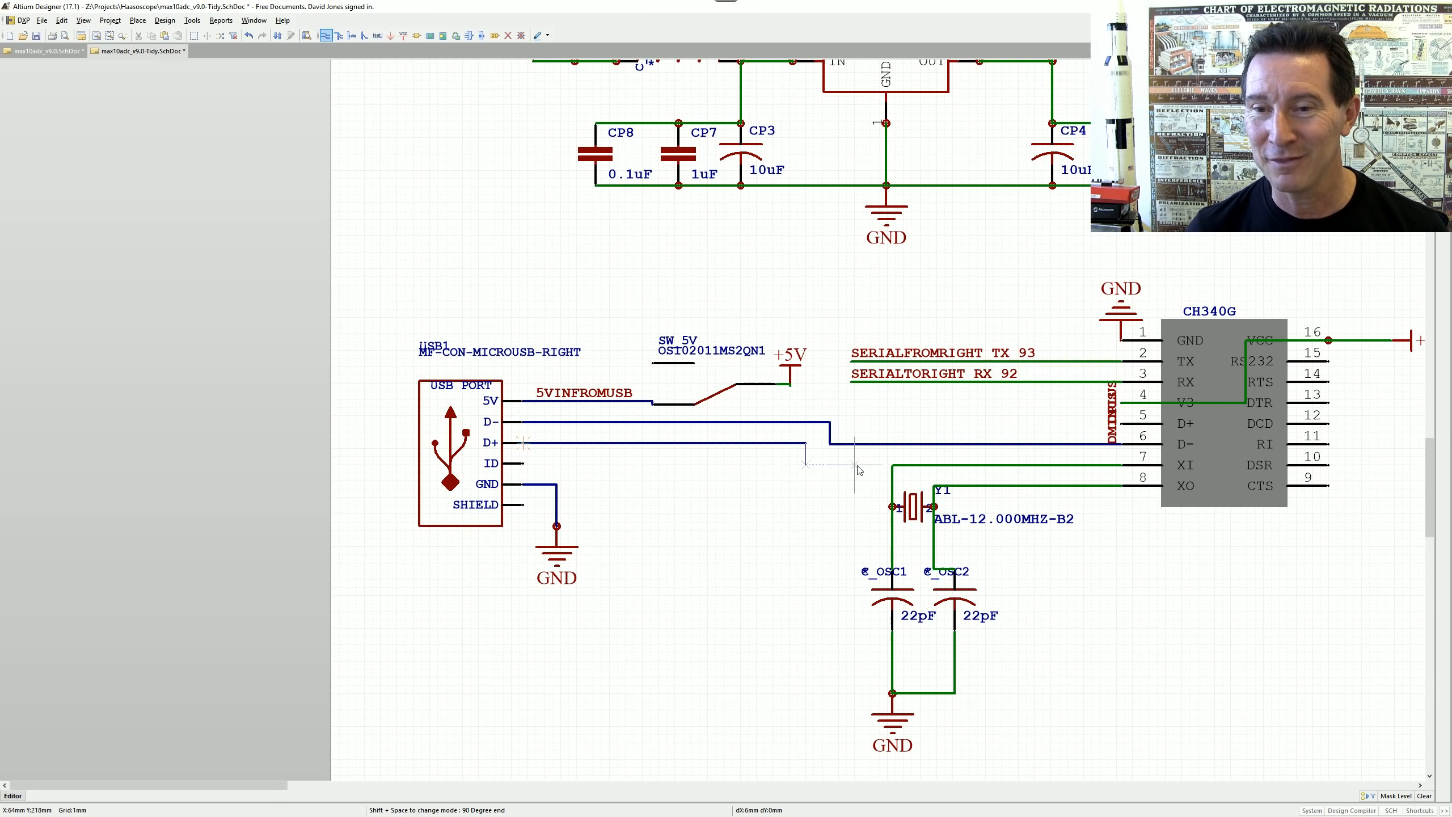
click(855, 465)
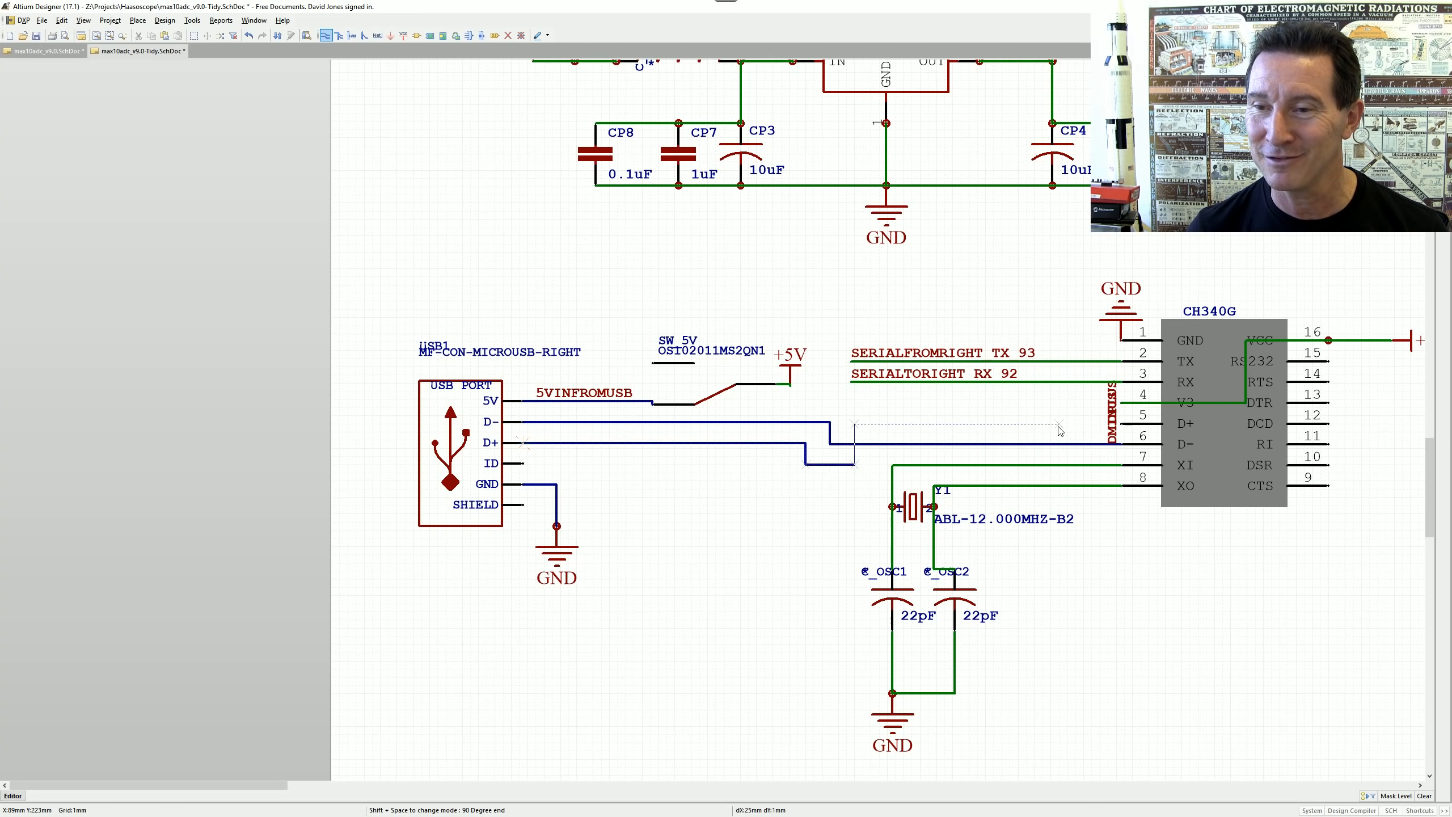
click(1122, 423)
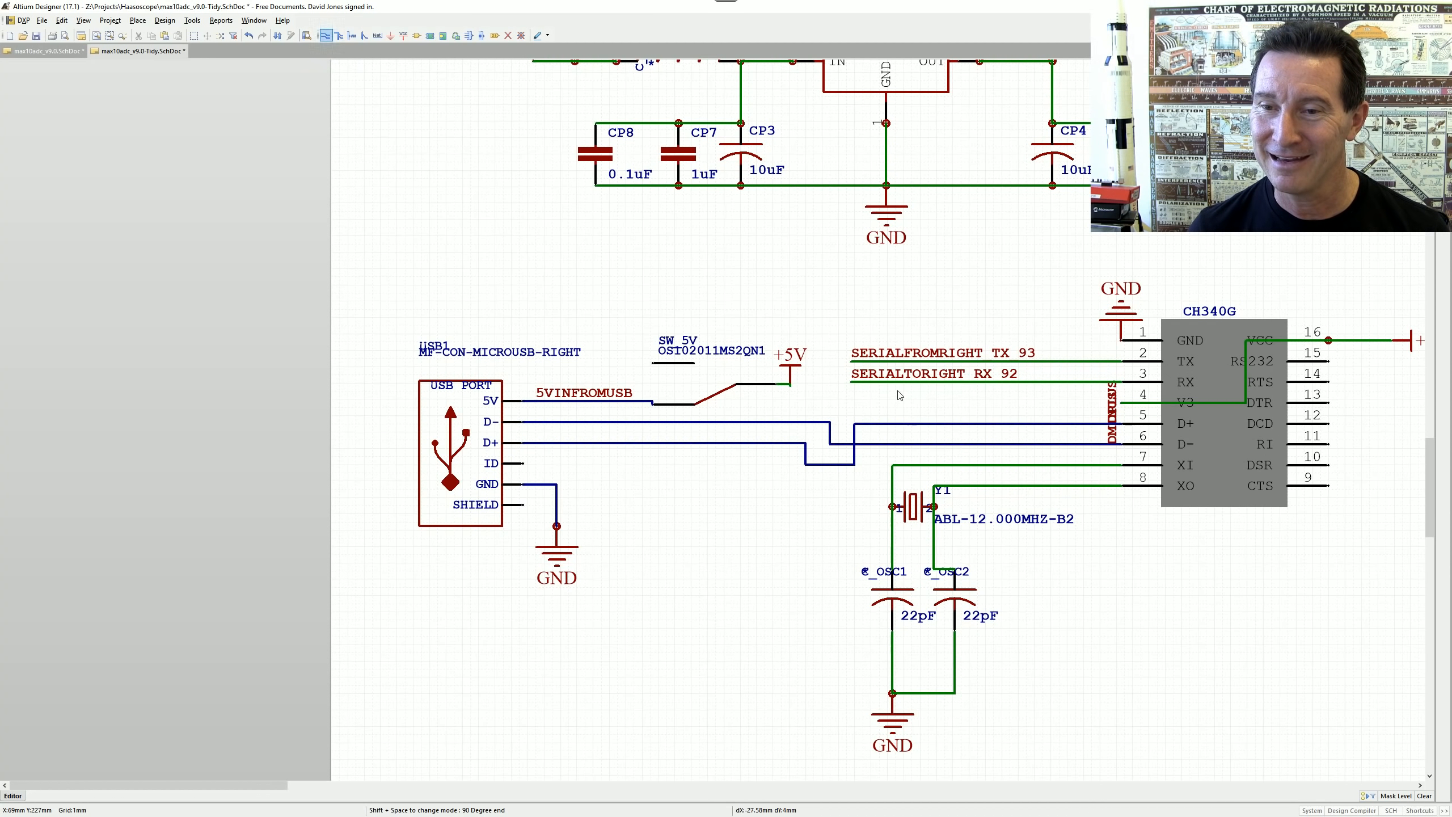
key(Escape)
- Shift crystal Y1's XO-side wire and capacitor C_OSC2 away from the crystal to widen the oscillator circuit
right_drag(1040, 442, 756, 389)
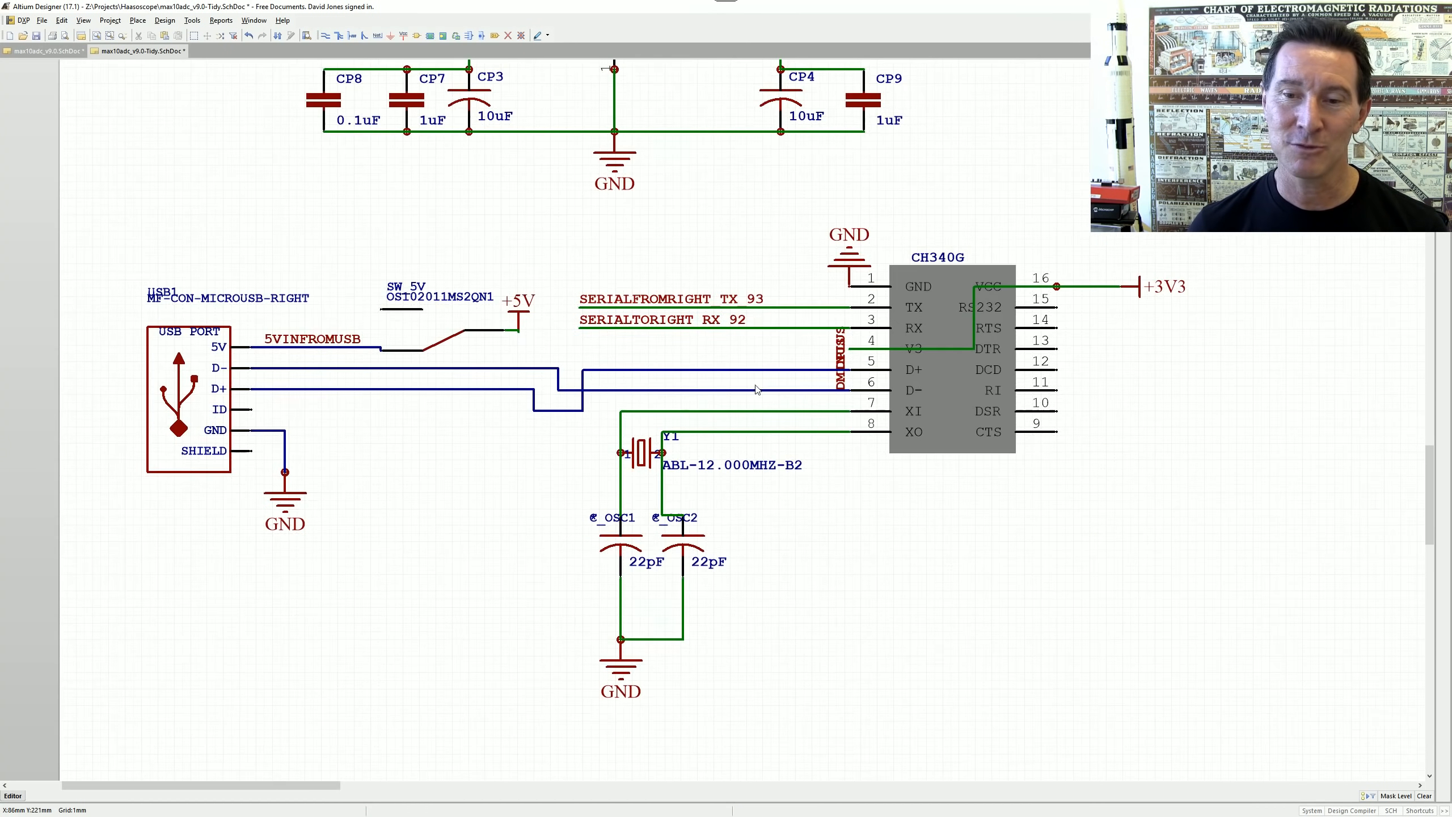
ctrl+scroll(663, 479, up, 2)
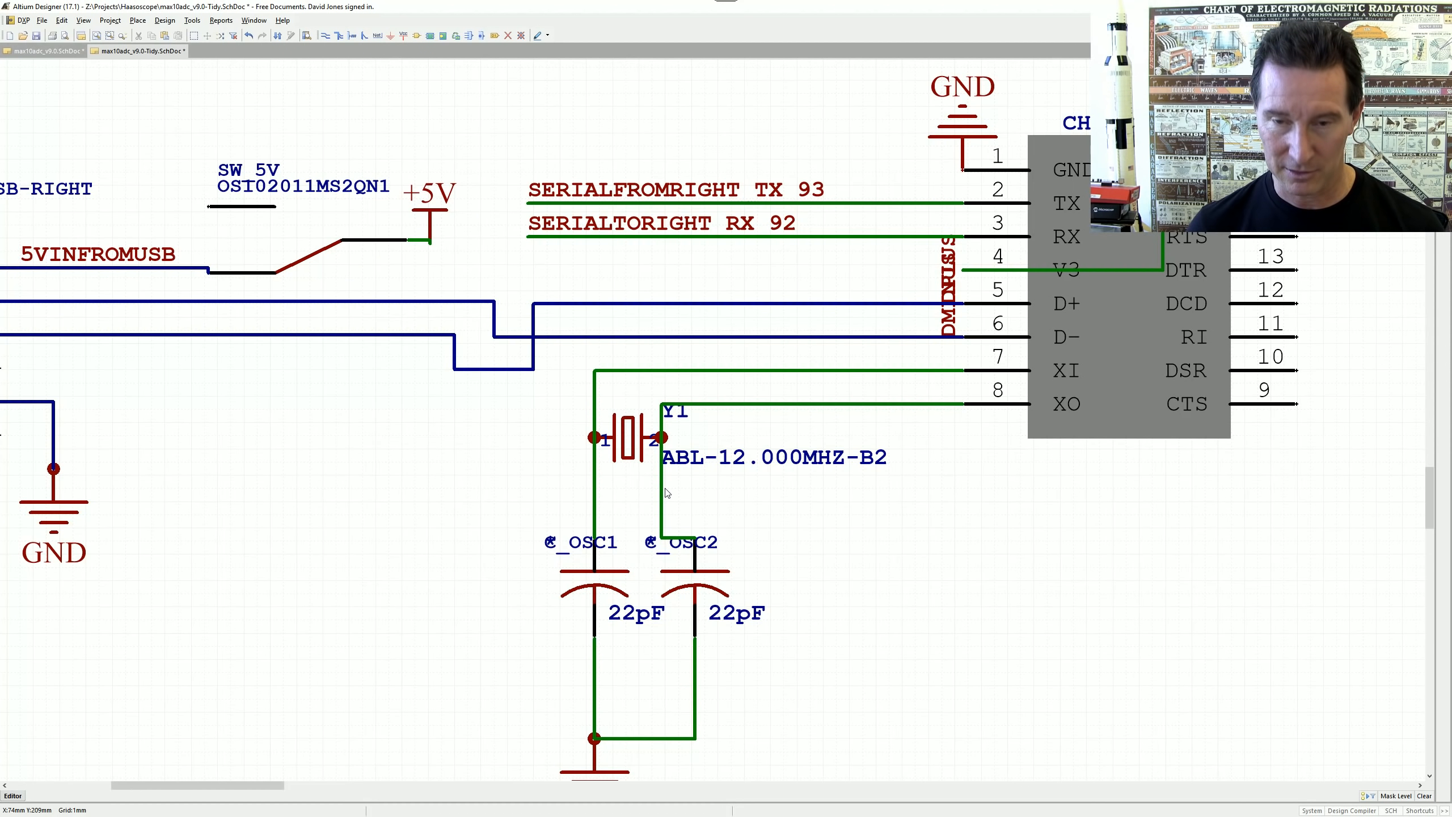
drag(662, 488, 737, 491)
- Reposition the C_OSC1, C_OSC2 and 22pF labels beside their capacitors and the Y1 and ABL-12.000MHZ-B2 labels beside the crystal
drag(698, 541, 767, 564)
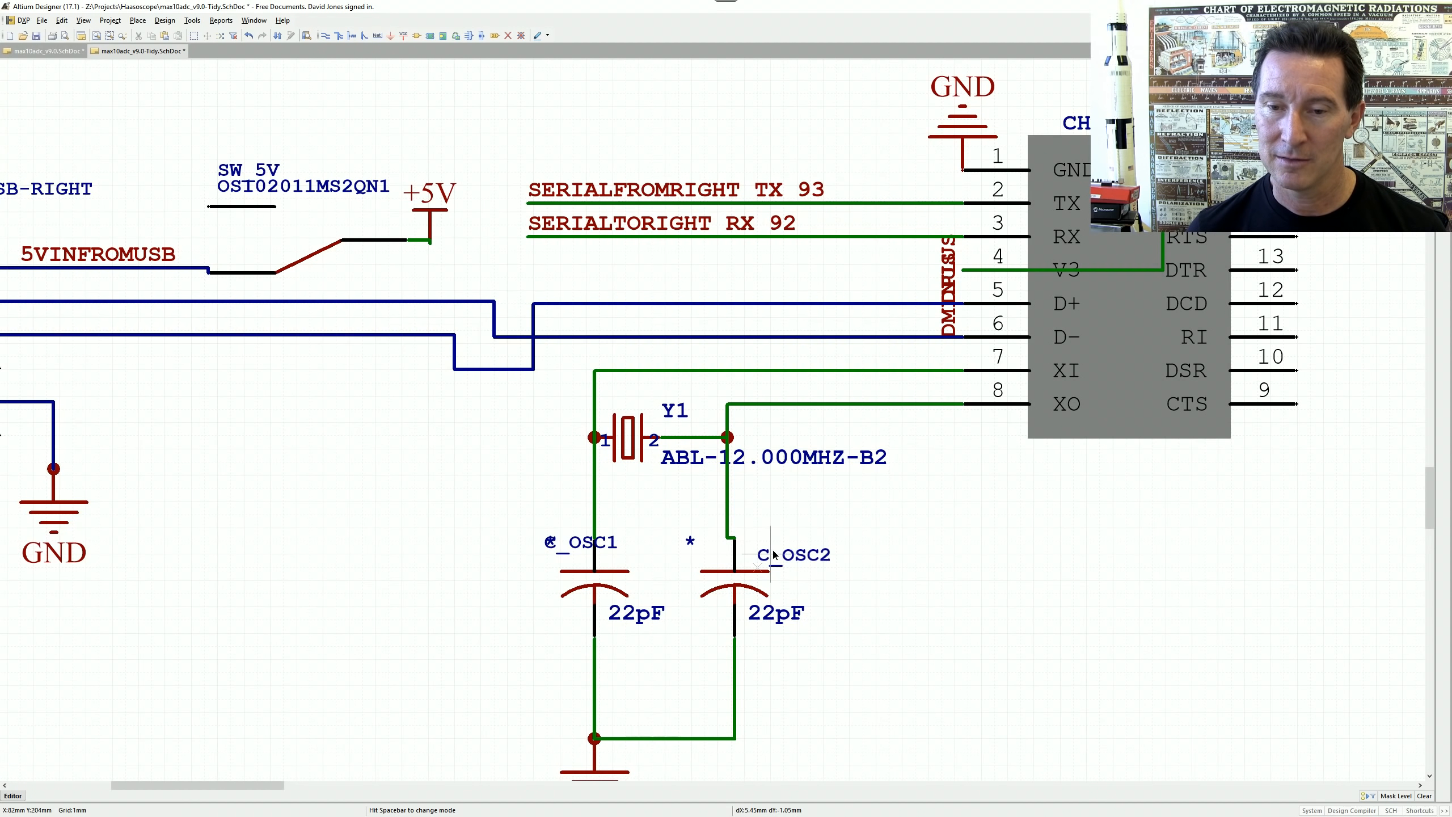
drag(786, 618, 822, 599)
drag(612, 553, 679, 566)
drag(638, 615, 657, 609)
drag(783, 452, 486, 456)
drag(683, 412, 572, 436)
- Examine the tidied crystal circuit, its load capacitors and the connections to the CH340G
right_drag(690, 417, 733, 452)
ctrl+scroll(699, 506, up, 4)
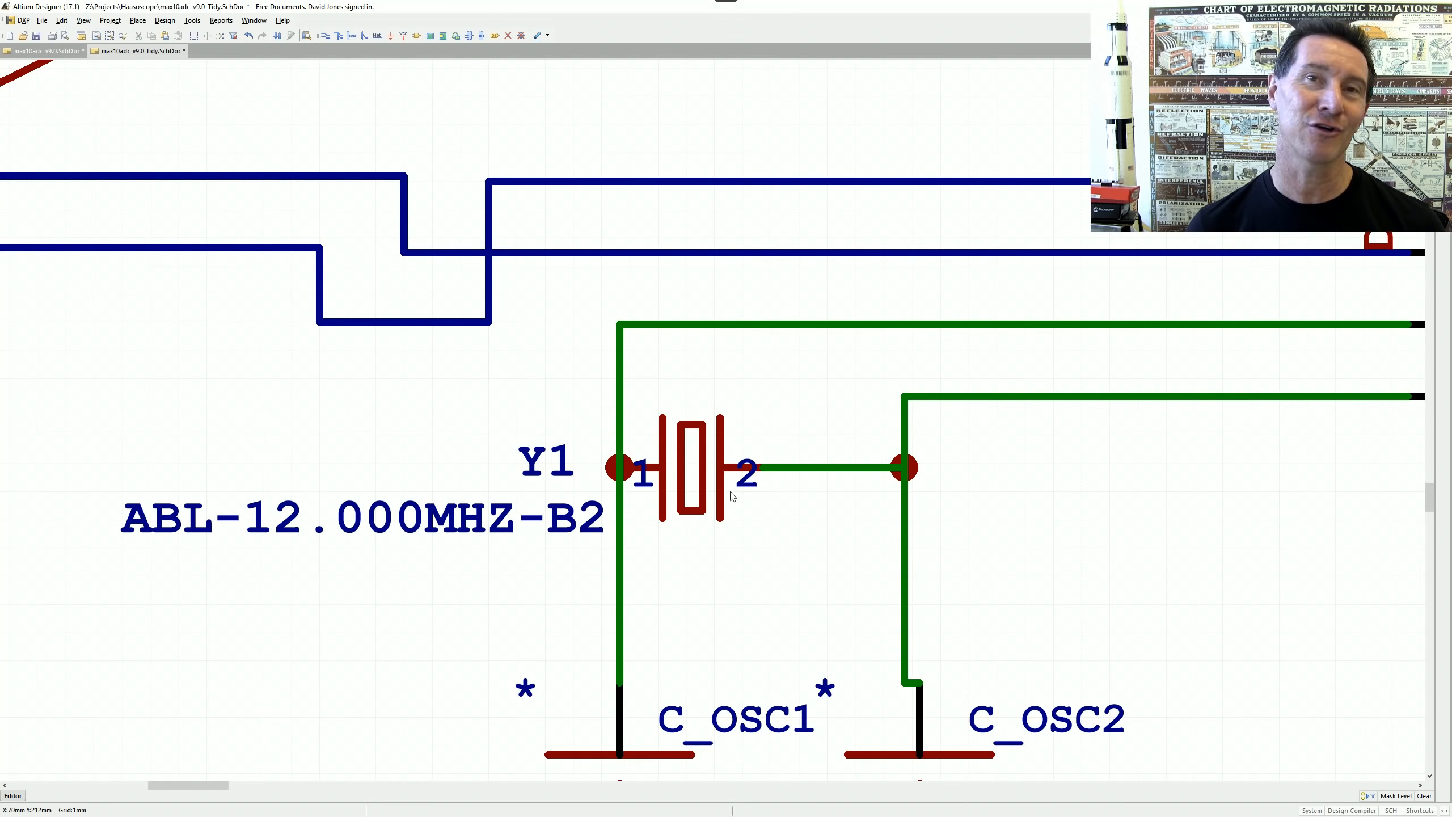
ctrl+scroll(800, 473, down, 2)
ctrl+scroll(734, 458, up, 2)
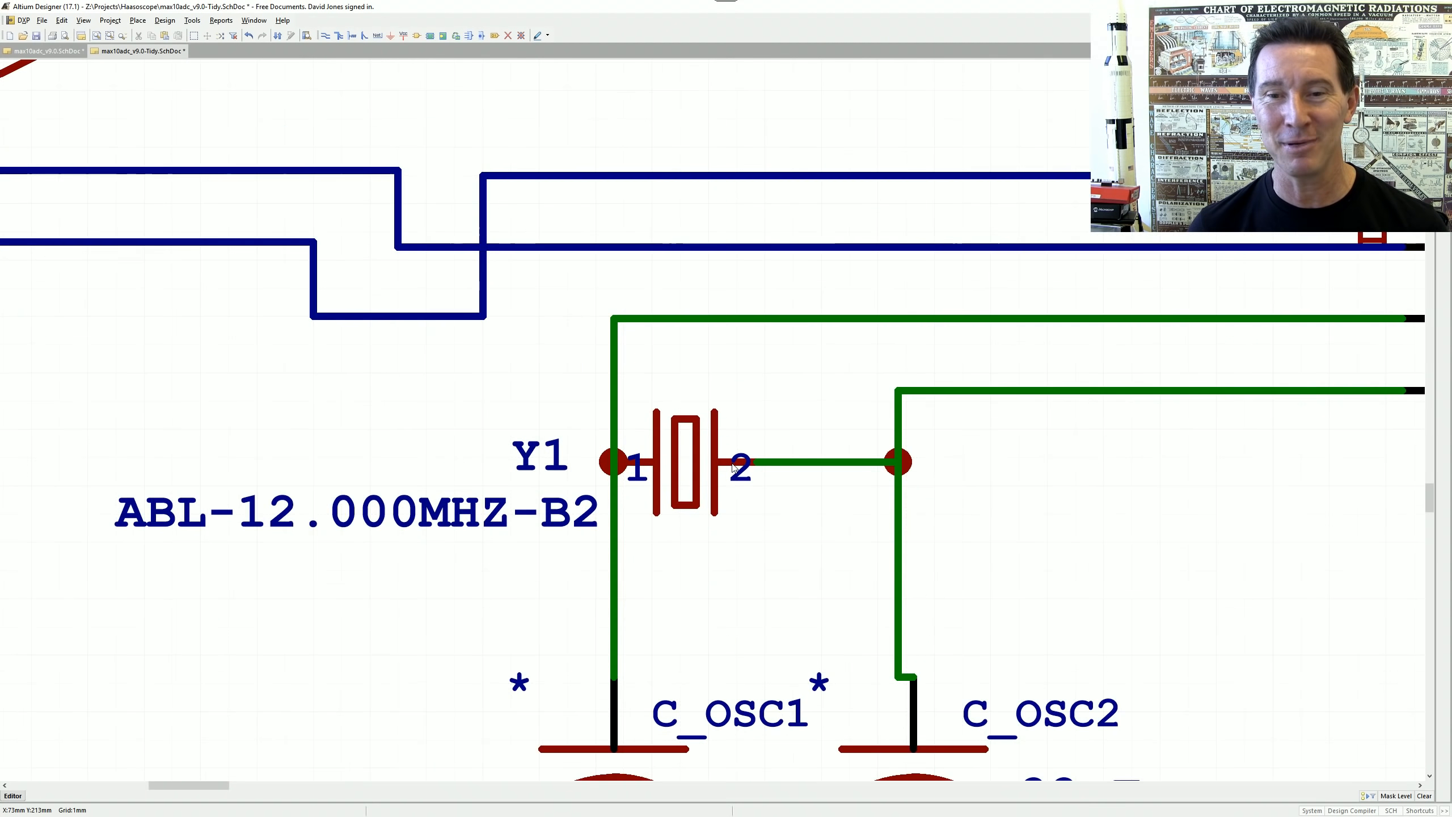
ctrl+scroll(840, 504, down, 3)
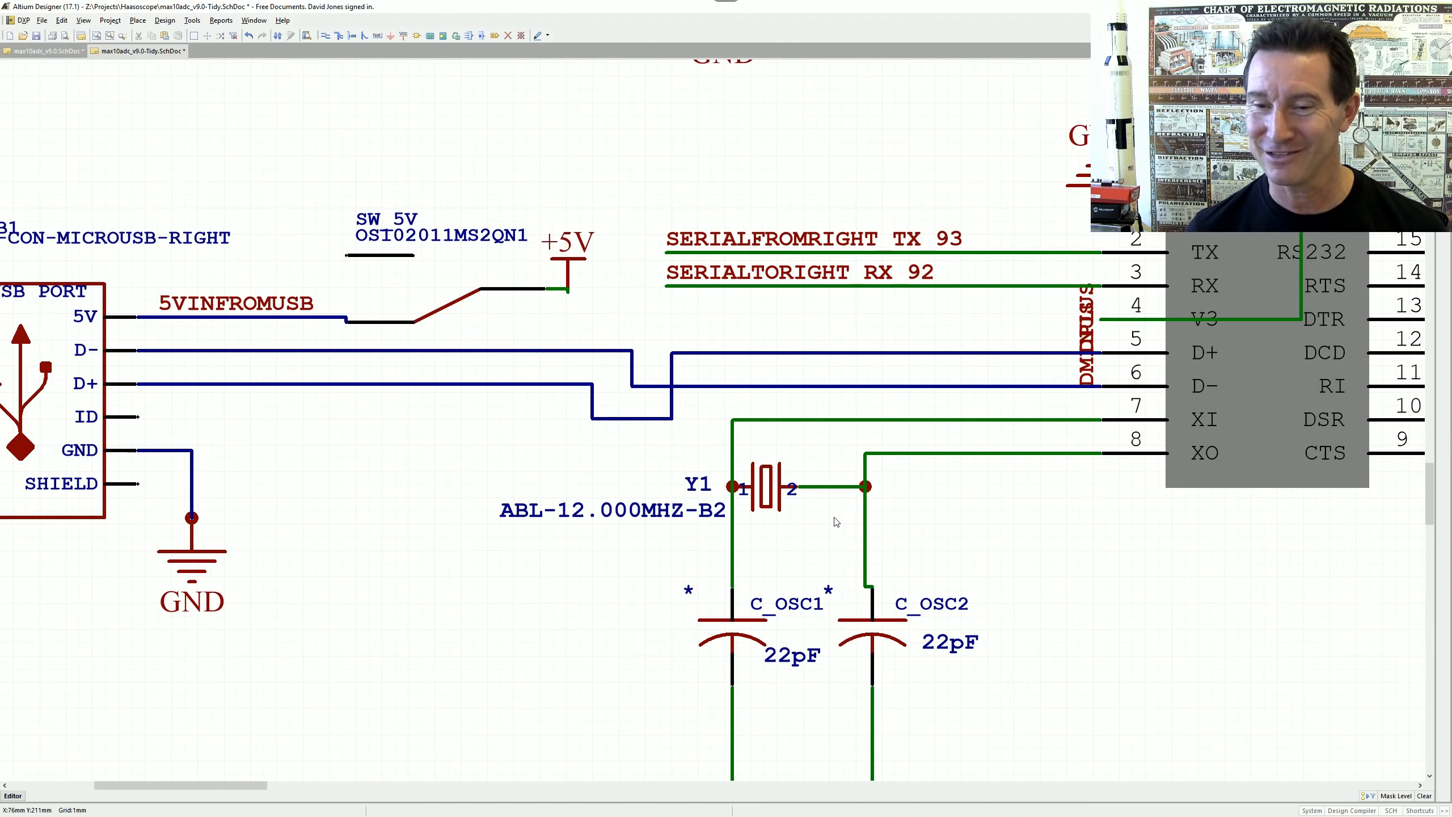
right_drag(899, 618, 719, 591)
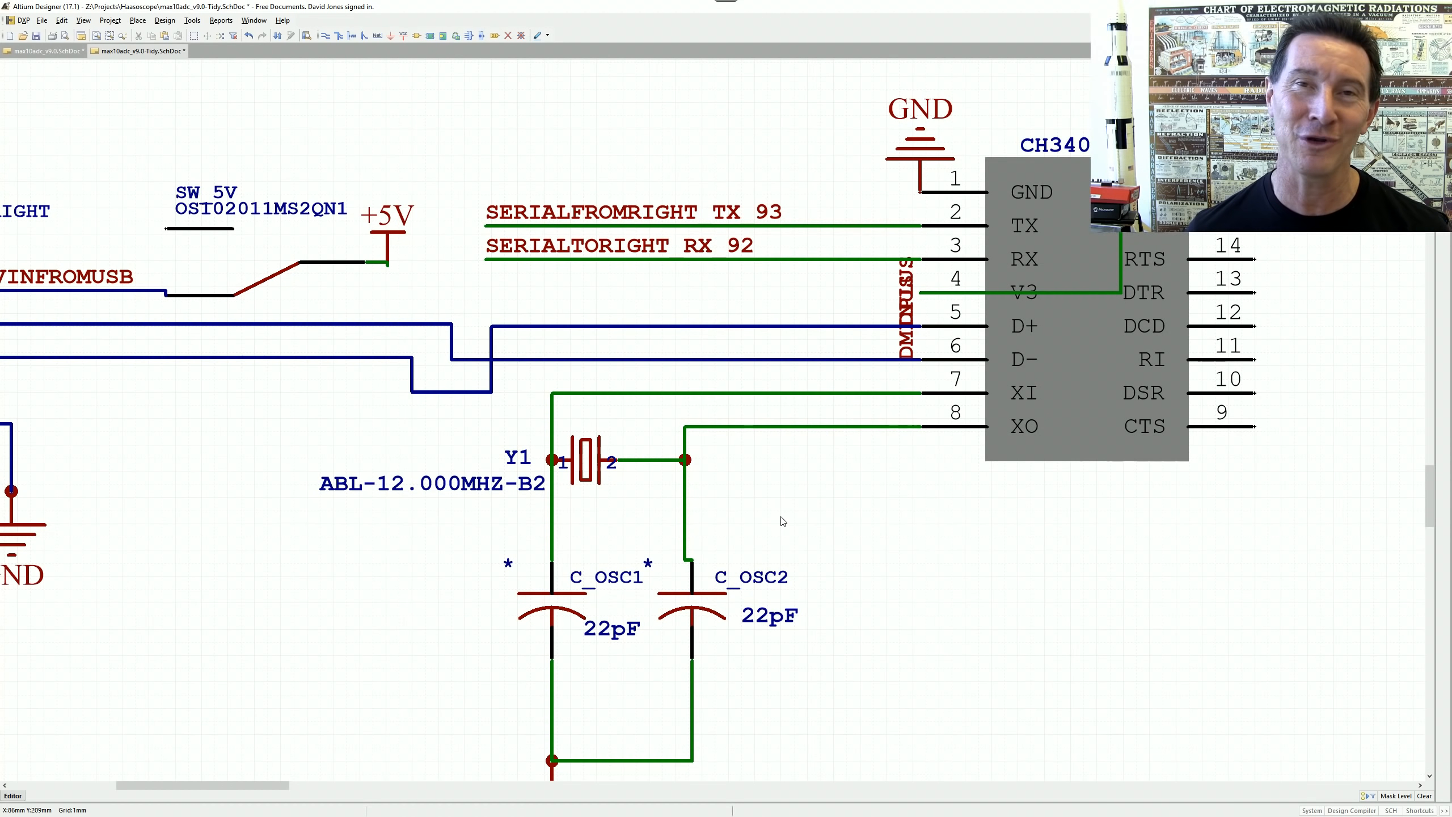
right_drag(722, 349, 667, 449)
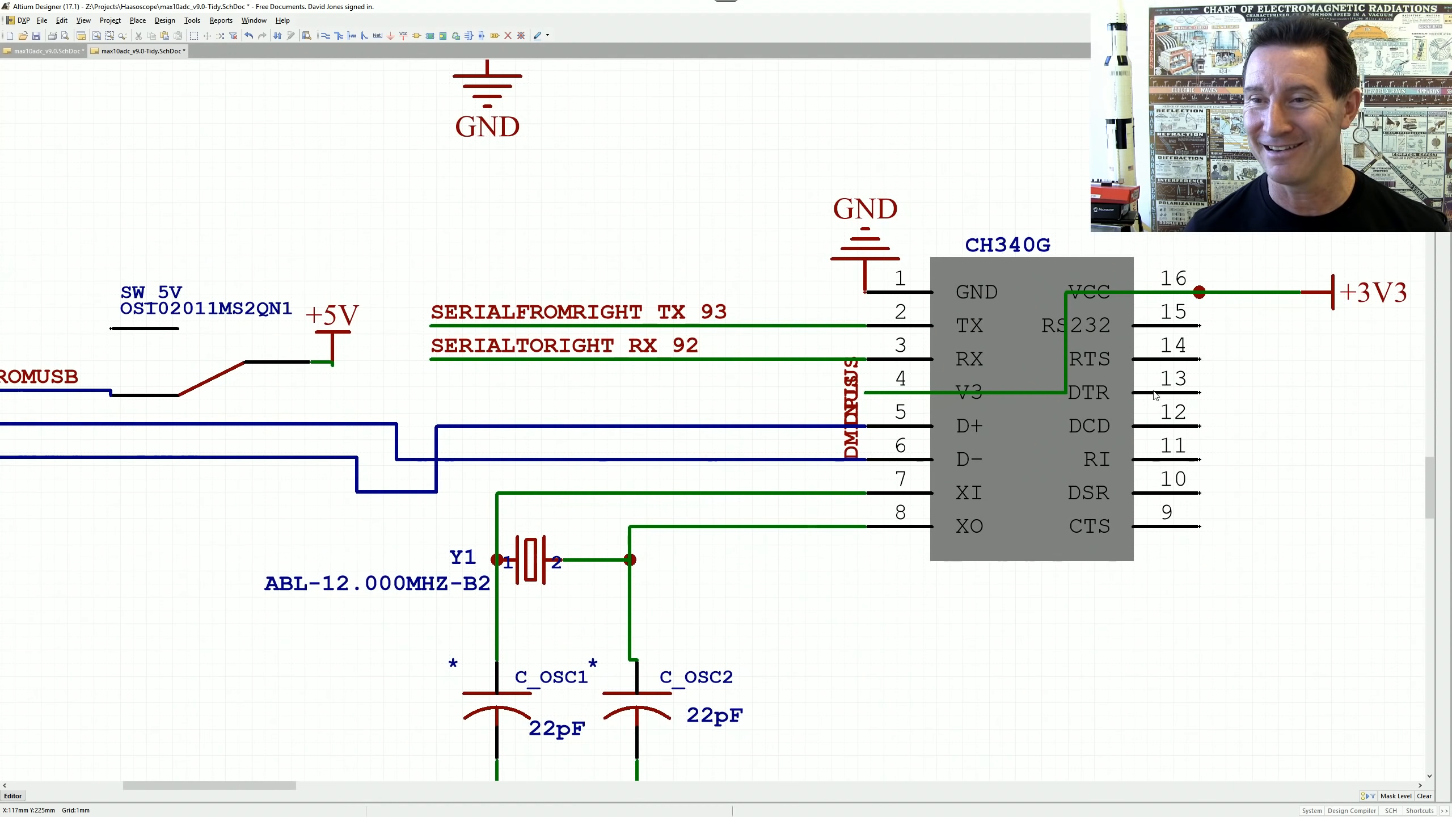
- Place the +3V3 power symbol upright above the CH340G's VCC pin and delete the wire running through the chip to V3
right_drag(1244, 376, 1161, 385)
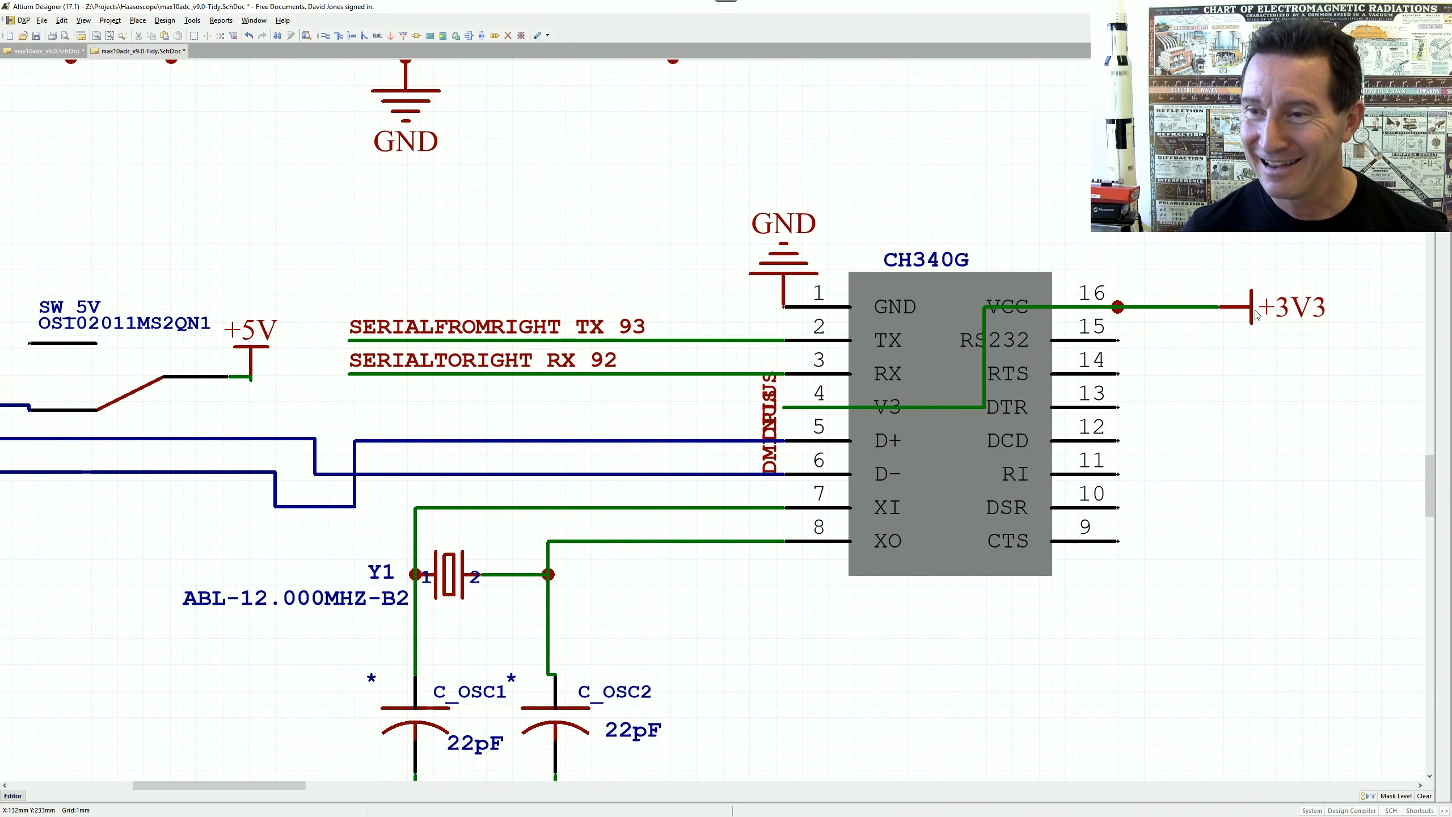
drag(1216, 310, 1123, 220)
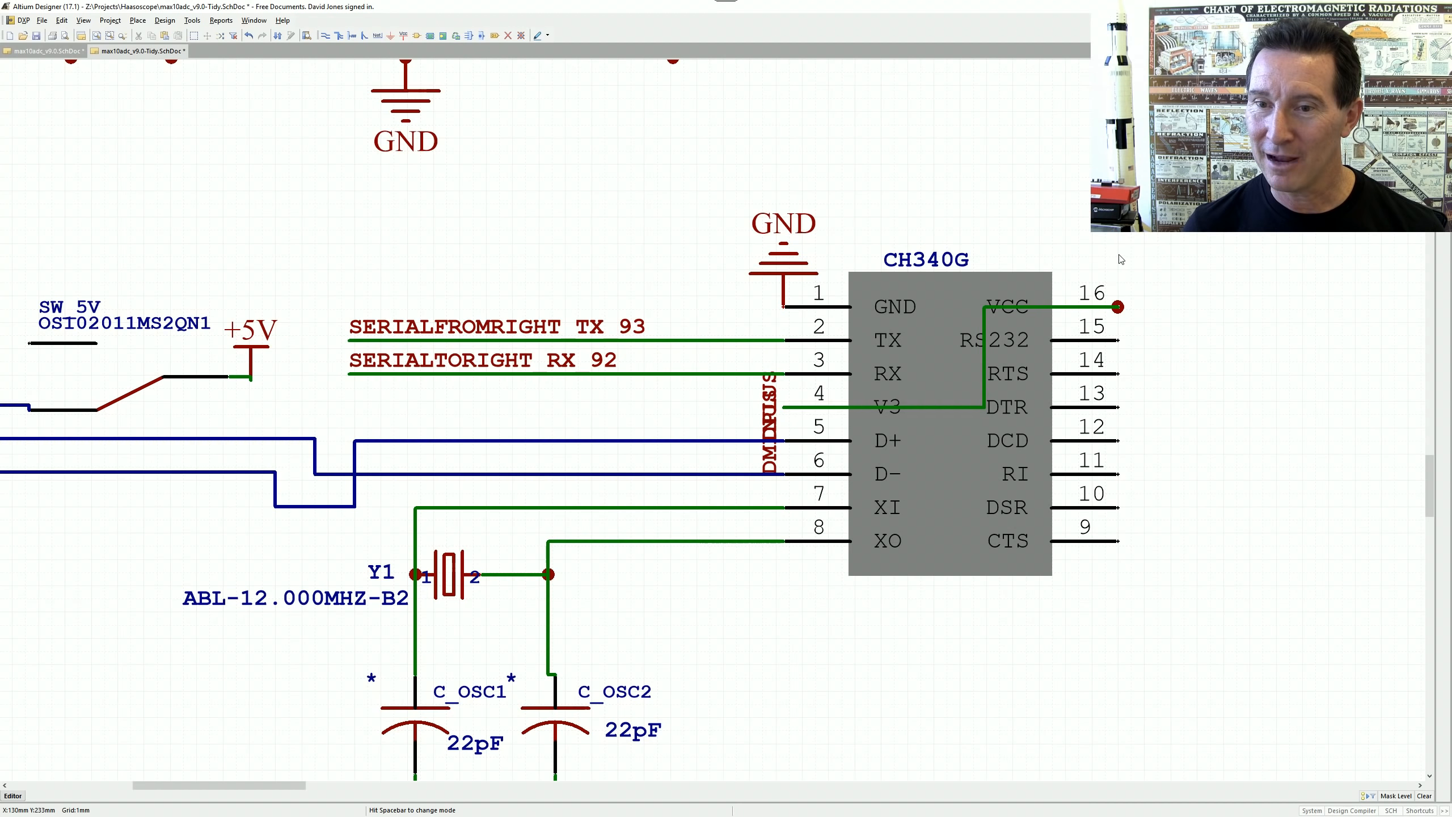
click(1077, 310)
key(Delete)
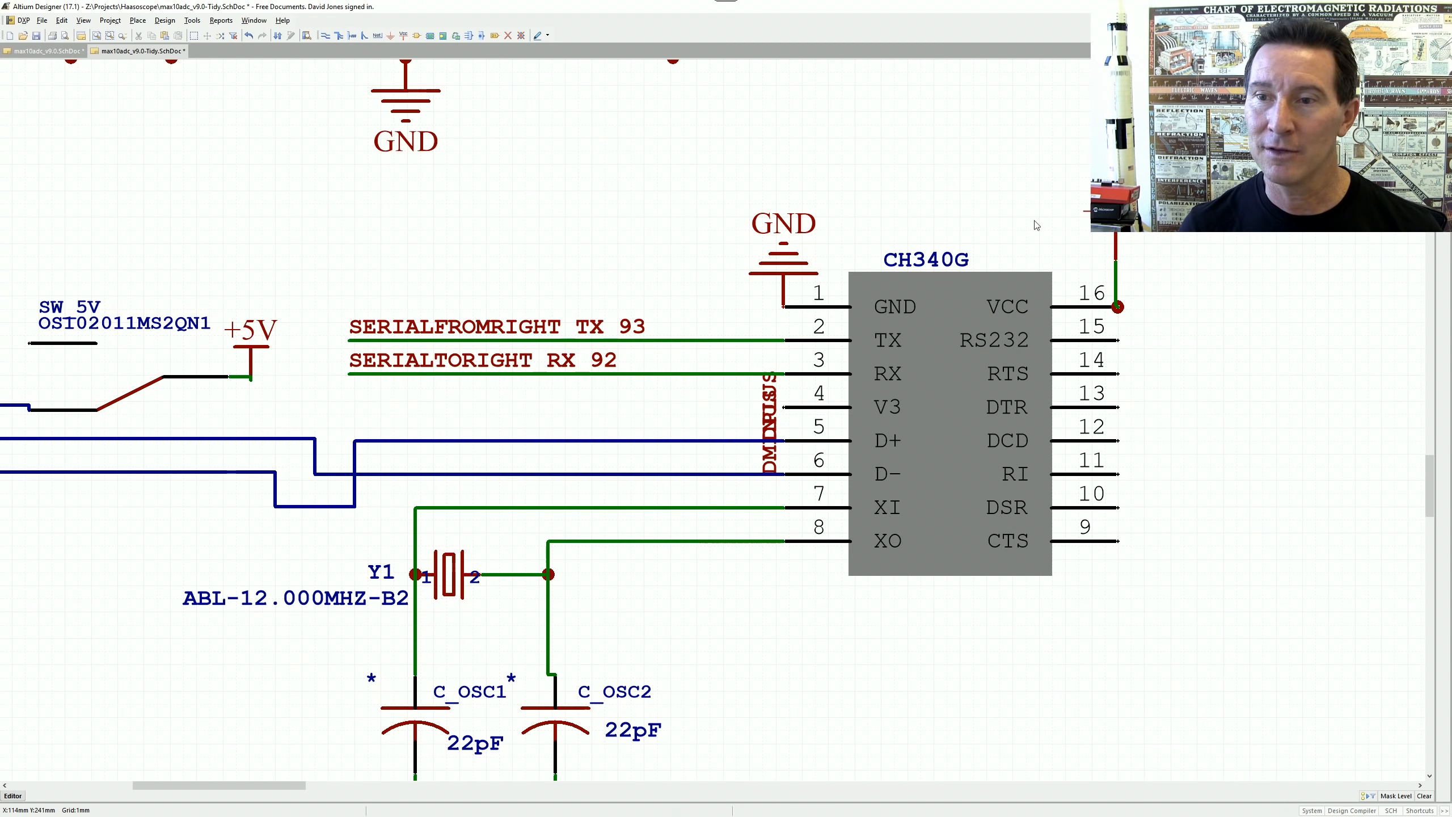
- Place a copy of the +3V3 power symbol above the CH340G's V3 pin and wire it to that pin
click(1121, 234)
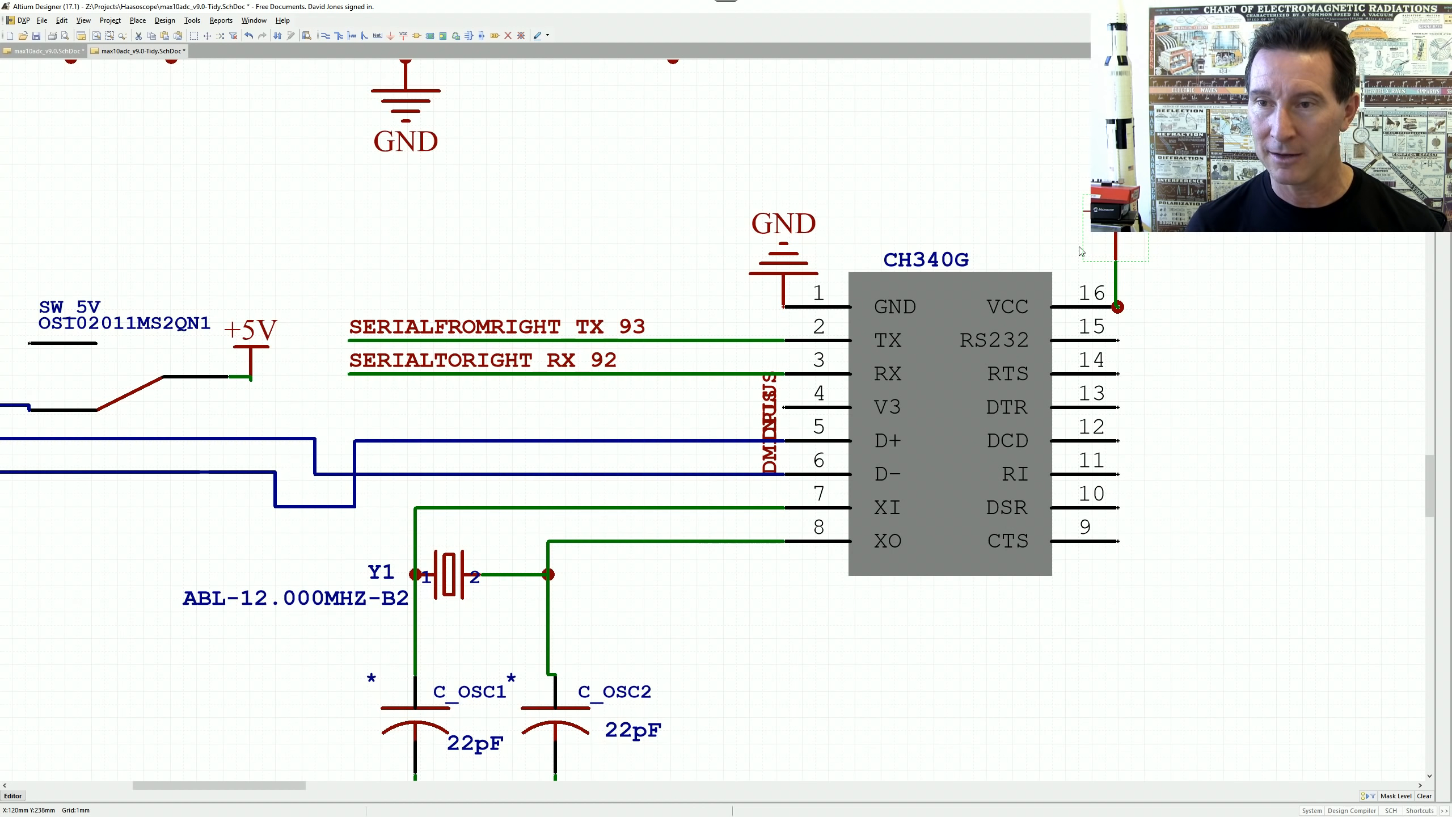
key(ctrl+v)
click(710, 281)
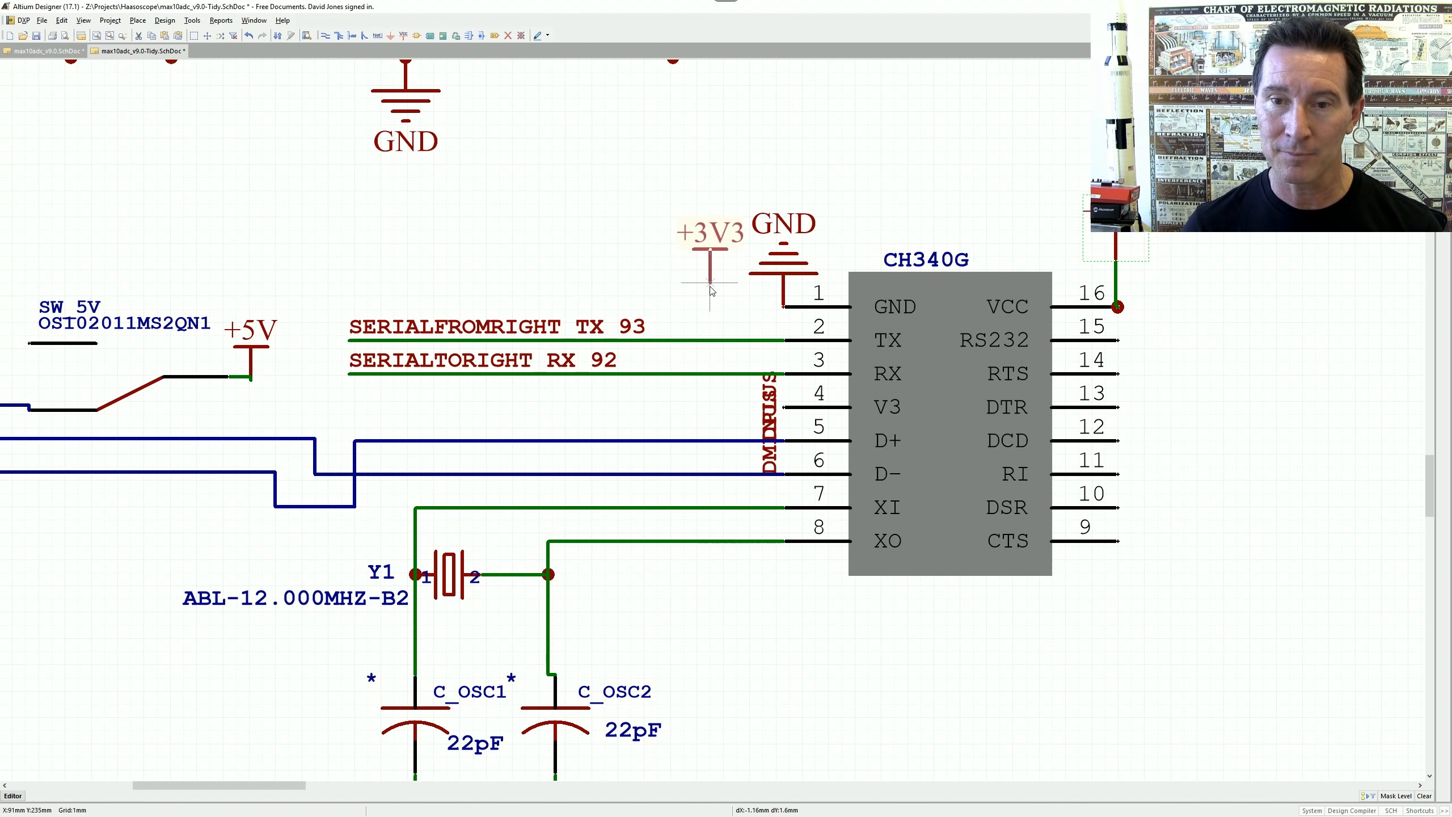
click(325, 35)
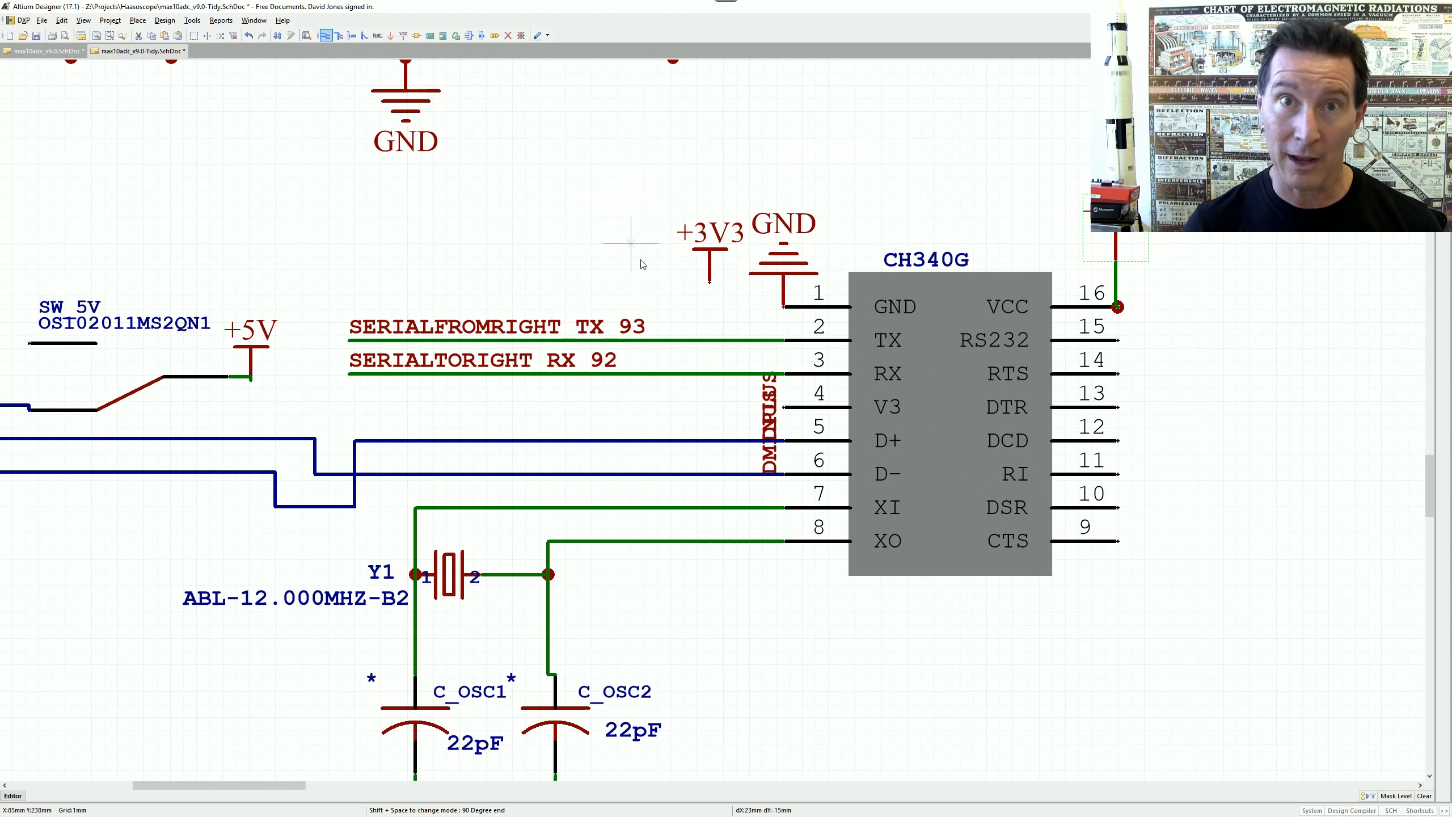
click(710, 281)
click(785, 407)
key(Escape)
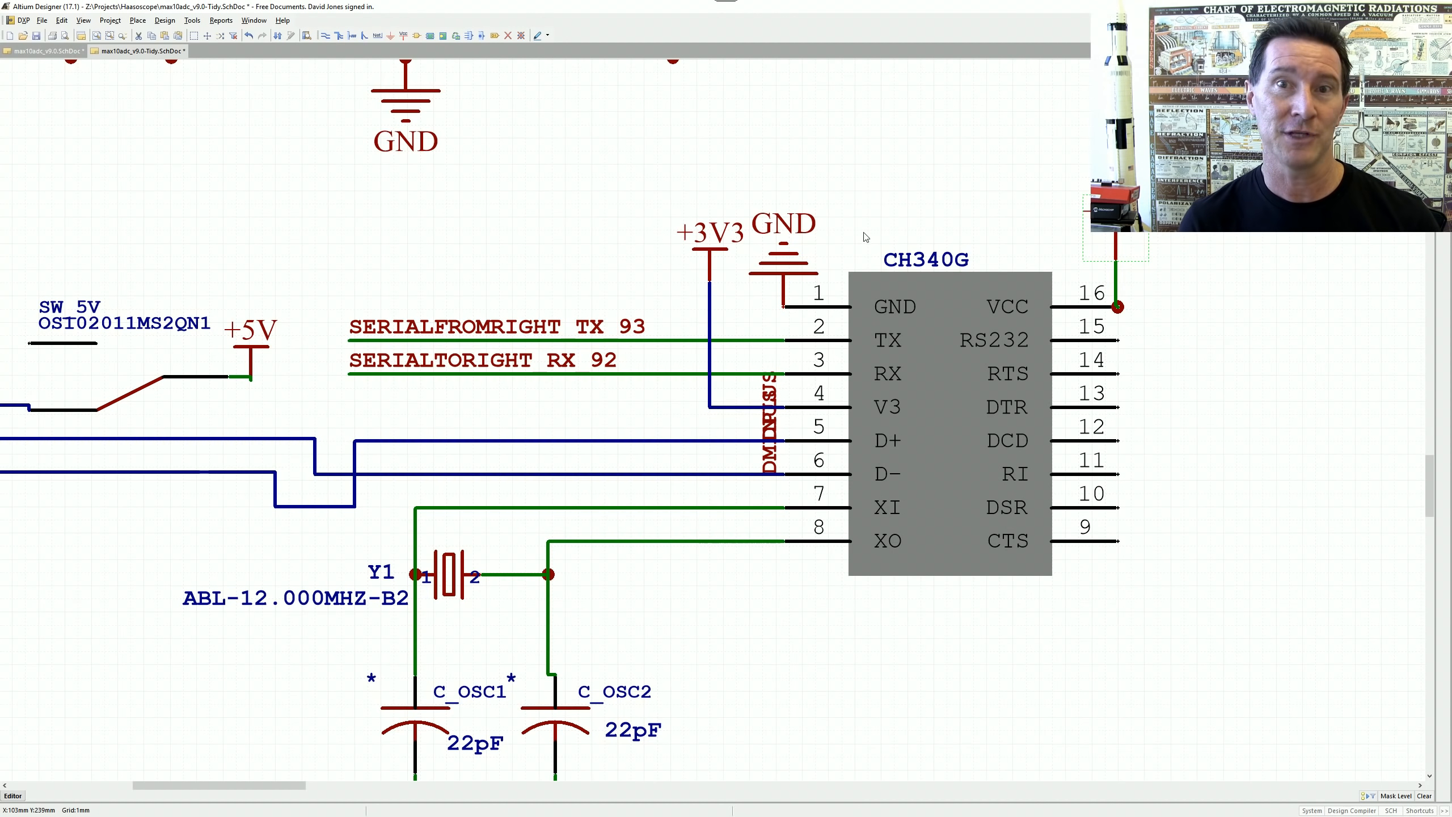
- Move the CH340G's GND symbol upright below the pin row and rewire it to pin 1 with a right-angle wire
drag(783, 268, 743, 579)
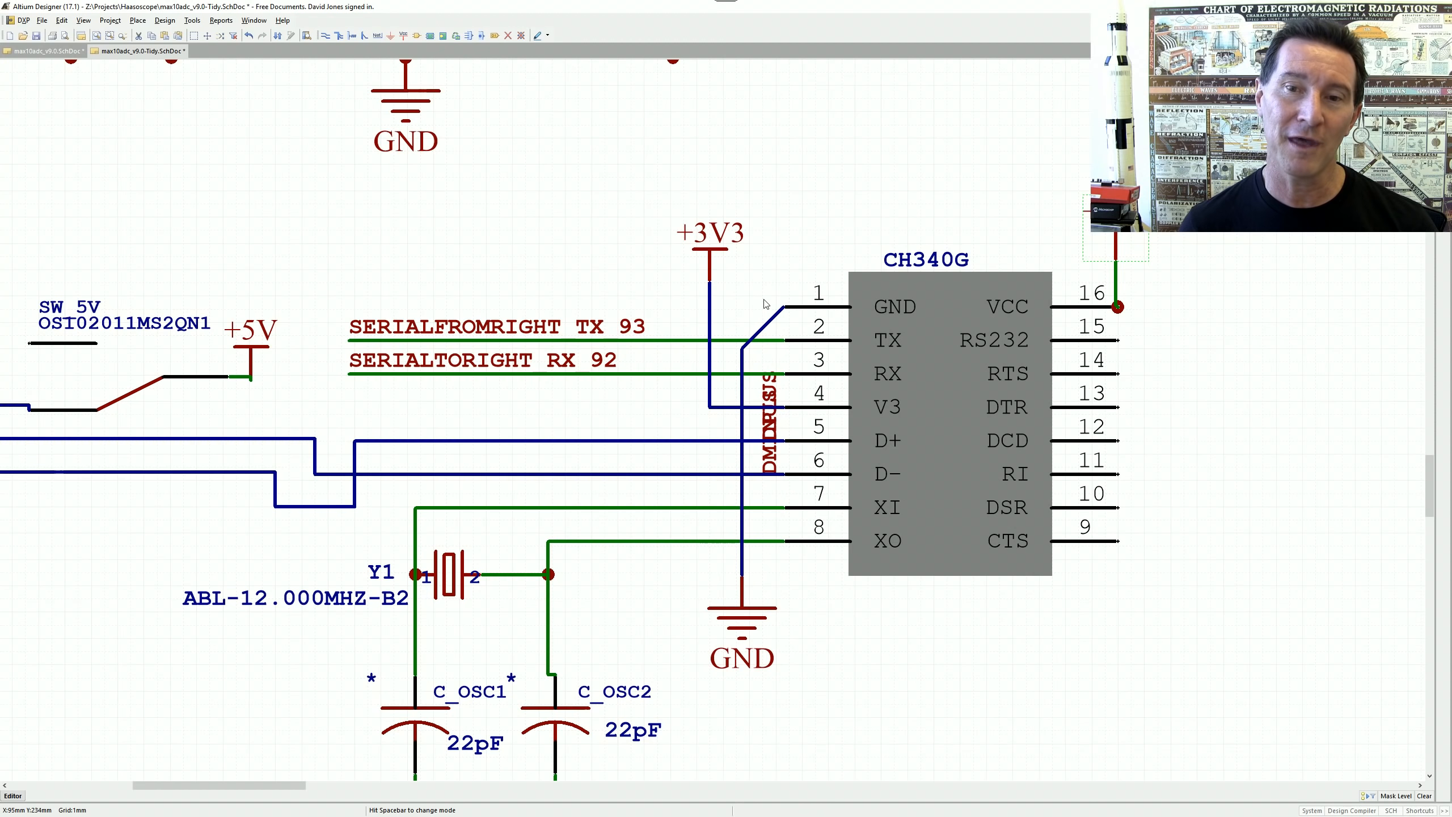
click(773, 319)
key(Delete)
click(325, 35)
click(742, 574)
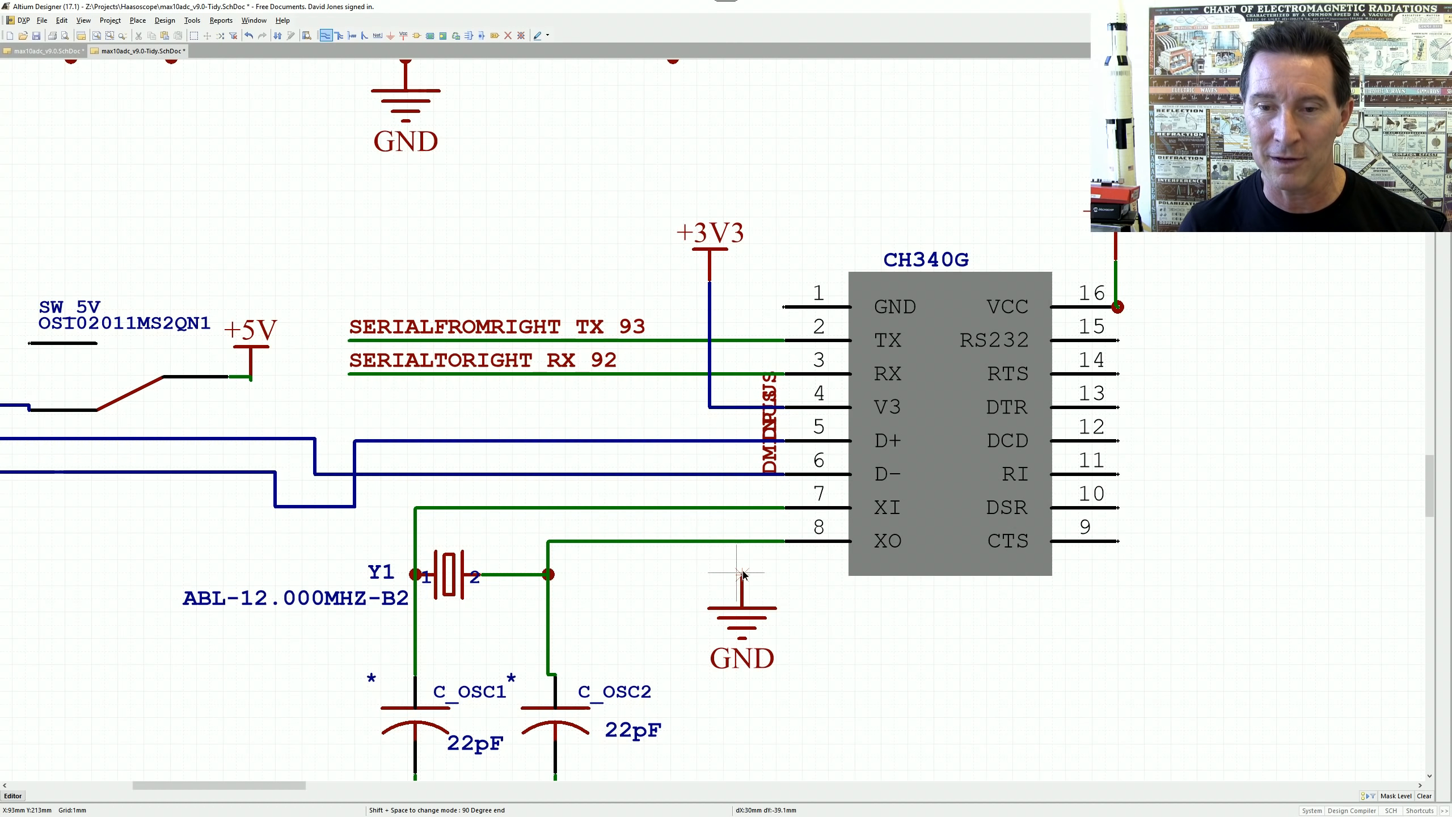
click(785, 307)
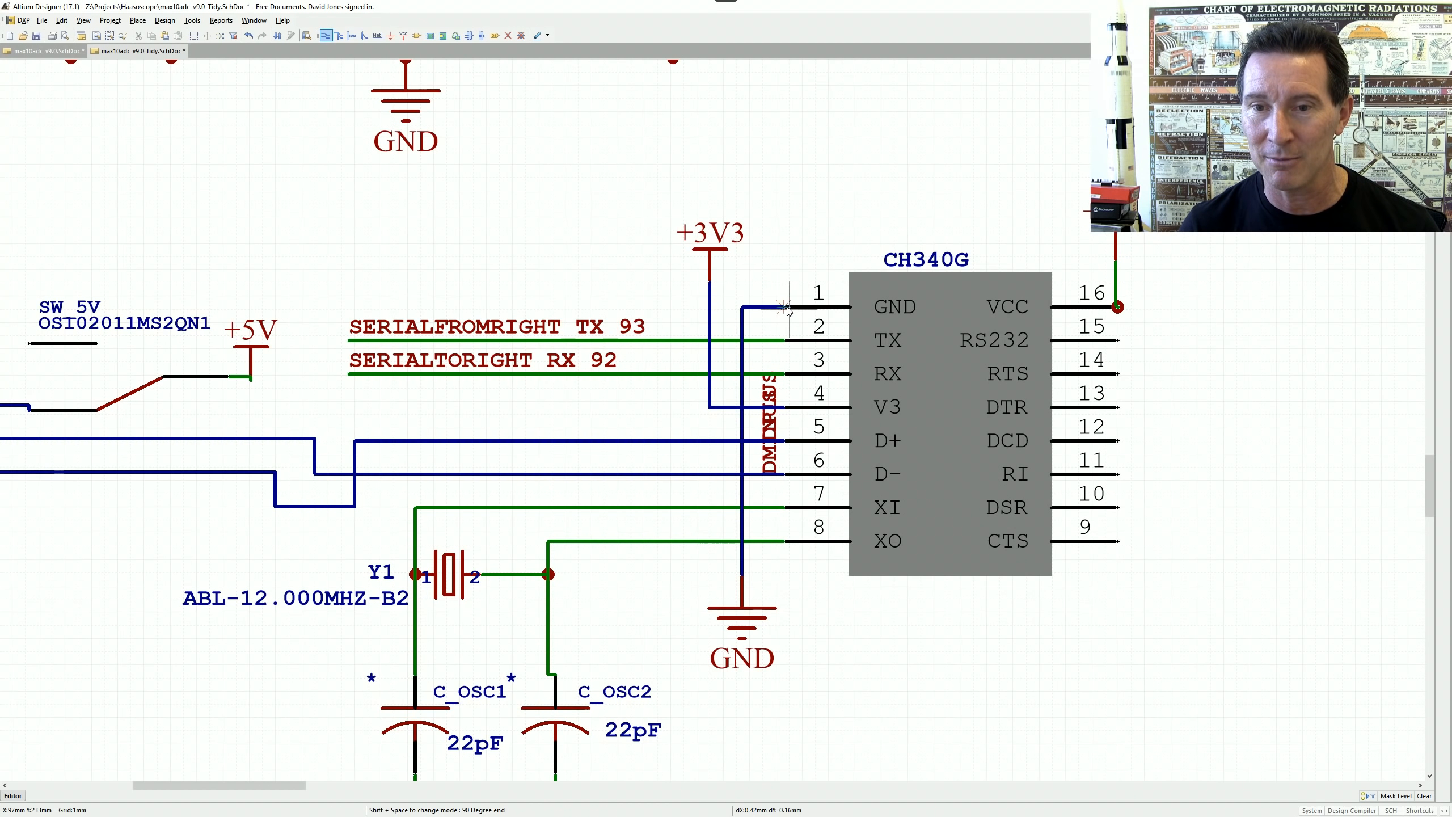
key(Escape)
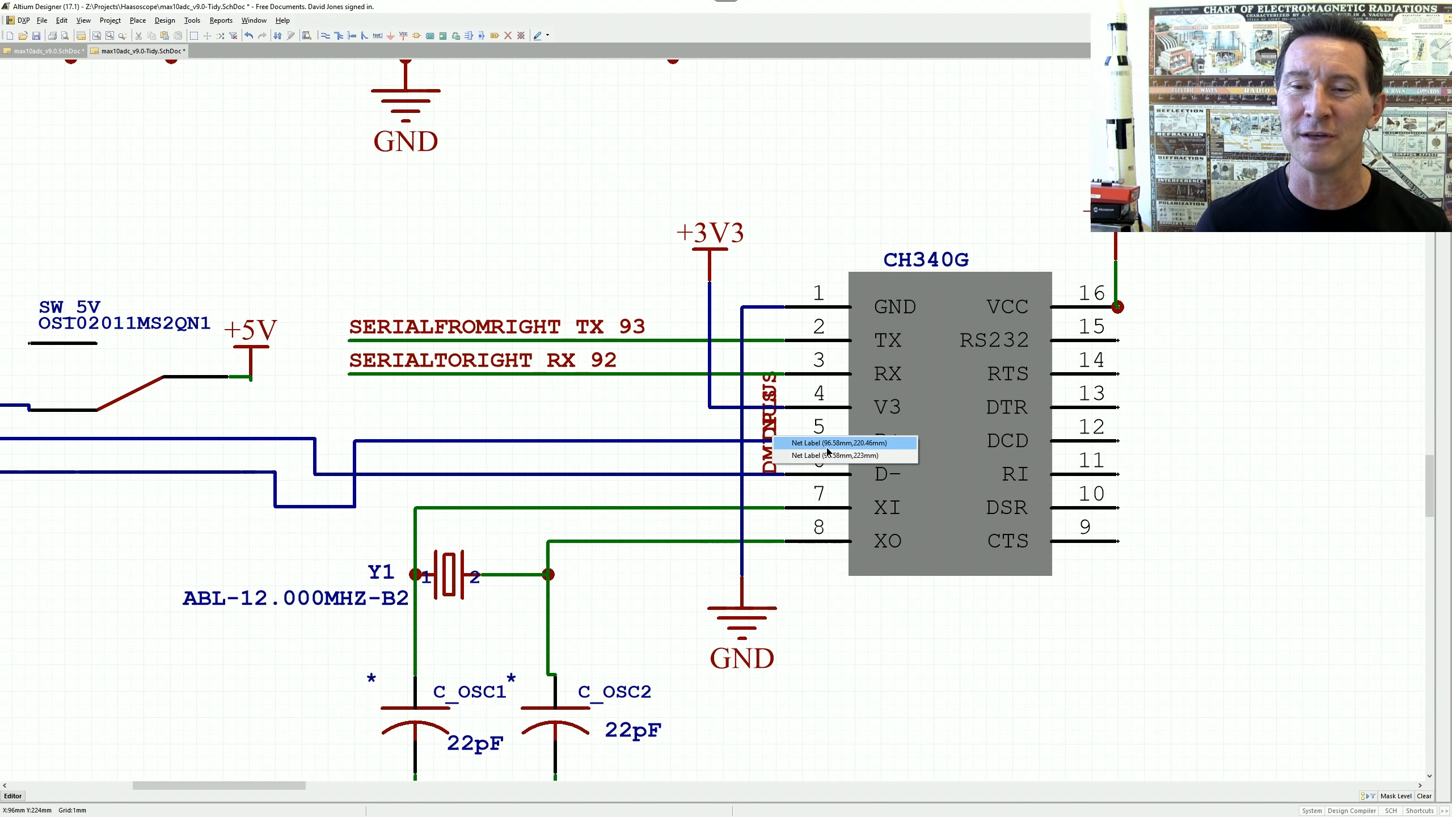
- Rotate the overlapping DPLUS and DMINUS net labels to horizontal and place them on the CH340G's D+ and D- wires
drag(770, 432, 592, 427)
key(space)
key(space)
key(space)
drag(593, 428, 594, 440)
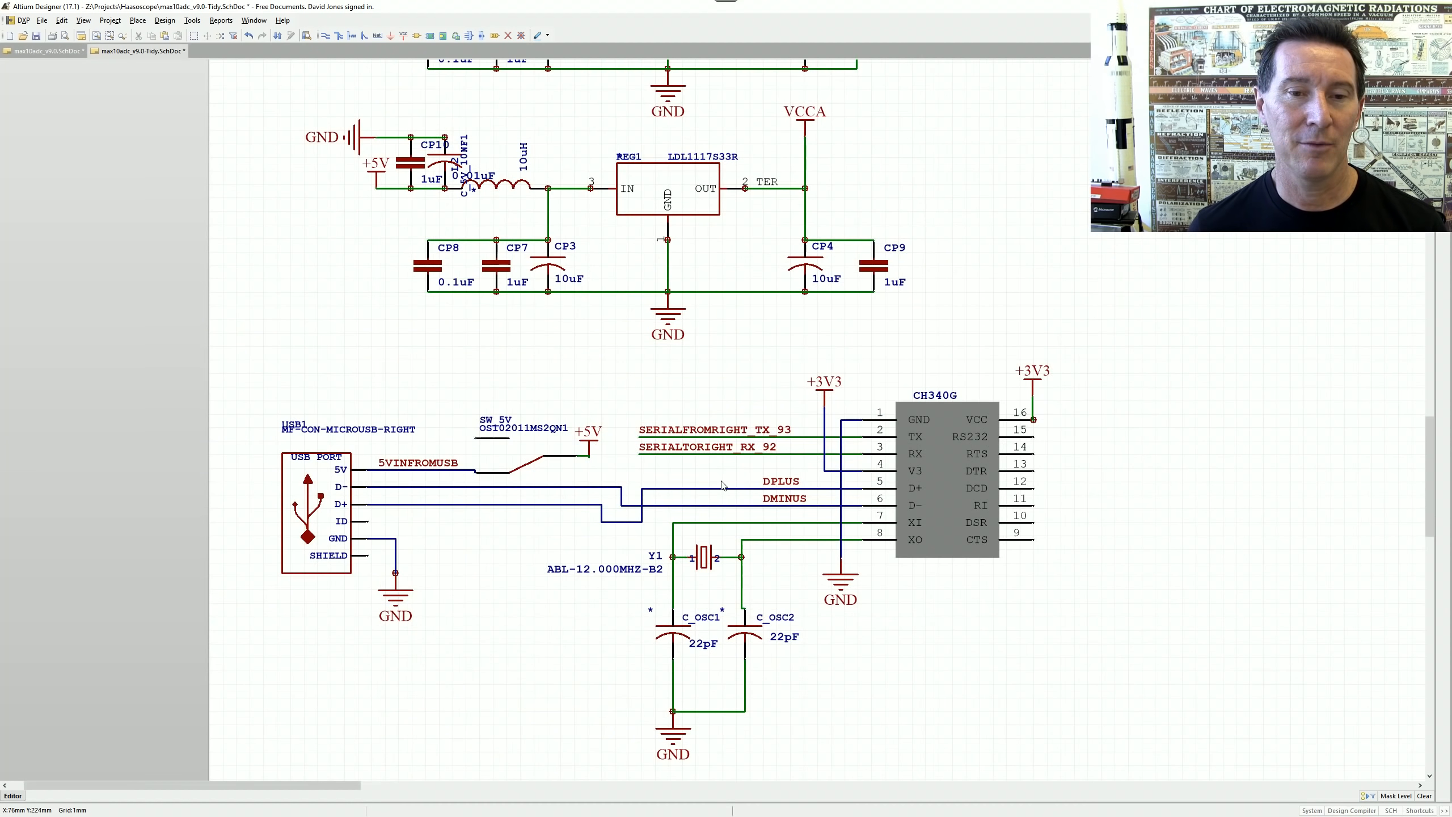
ctrl+scroll(722, 485, down, 5)
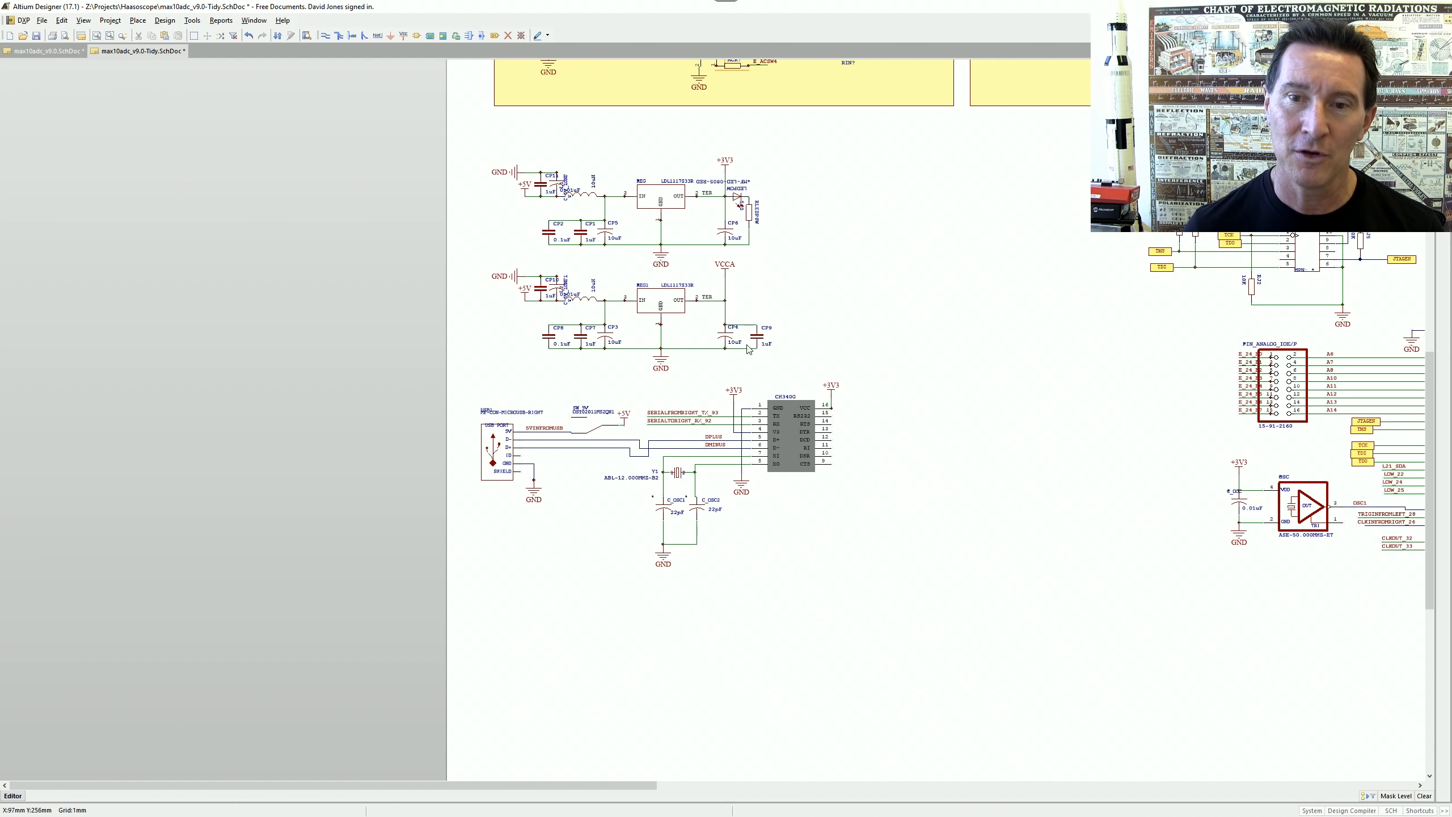
ctrl+scroll(607, 318, up, 2)
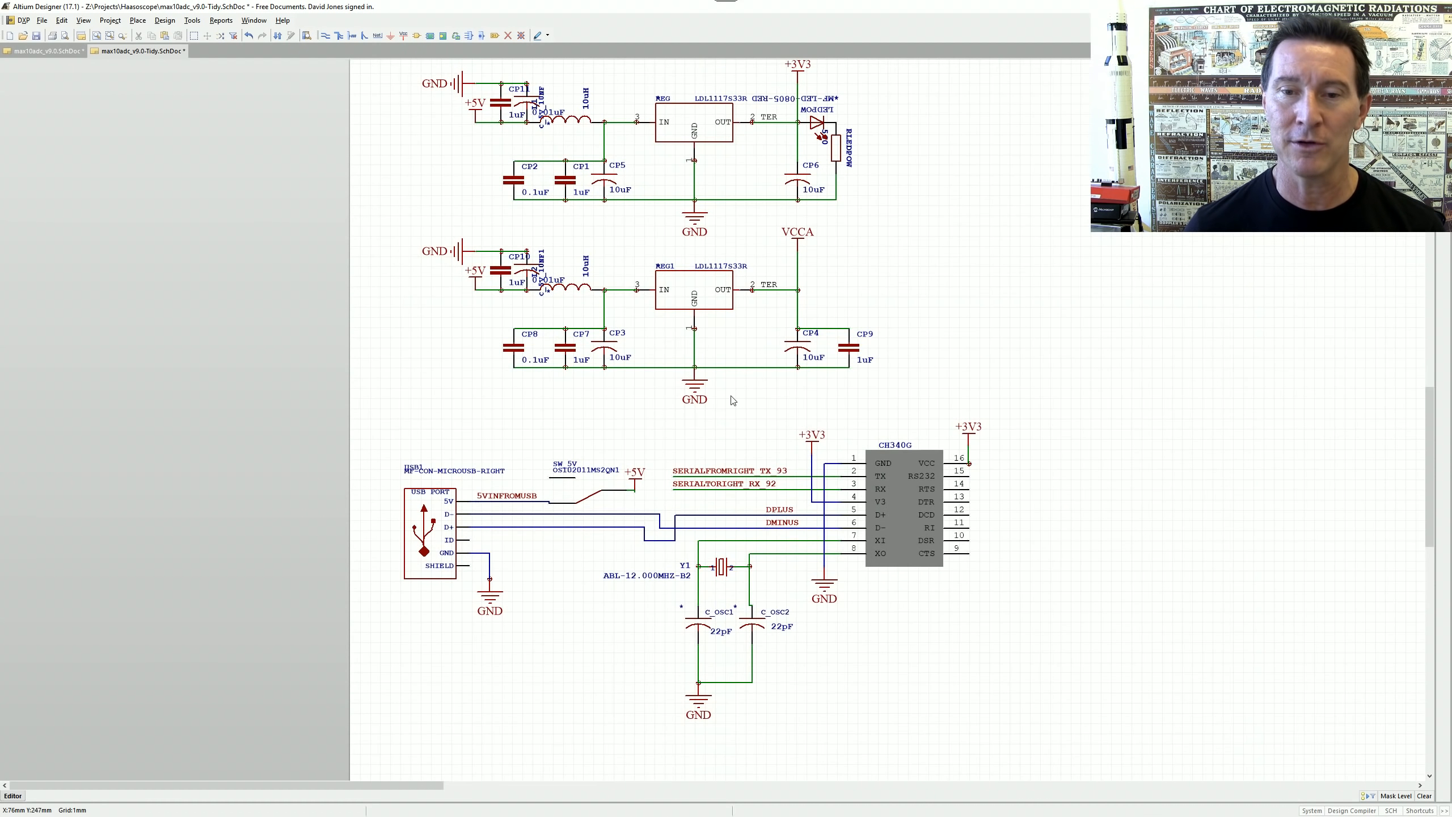
ctrl+scroll(734, 401, down, 2)
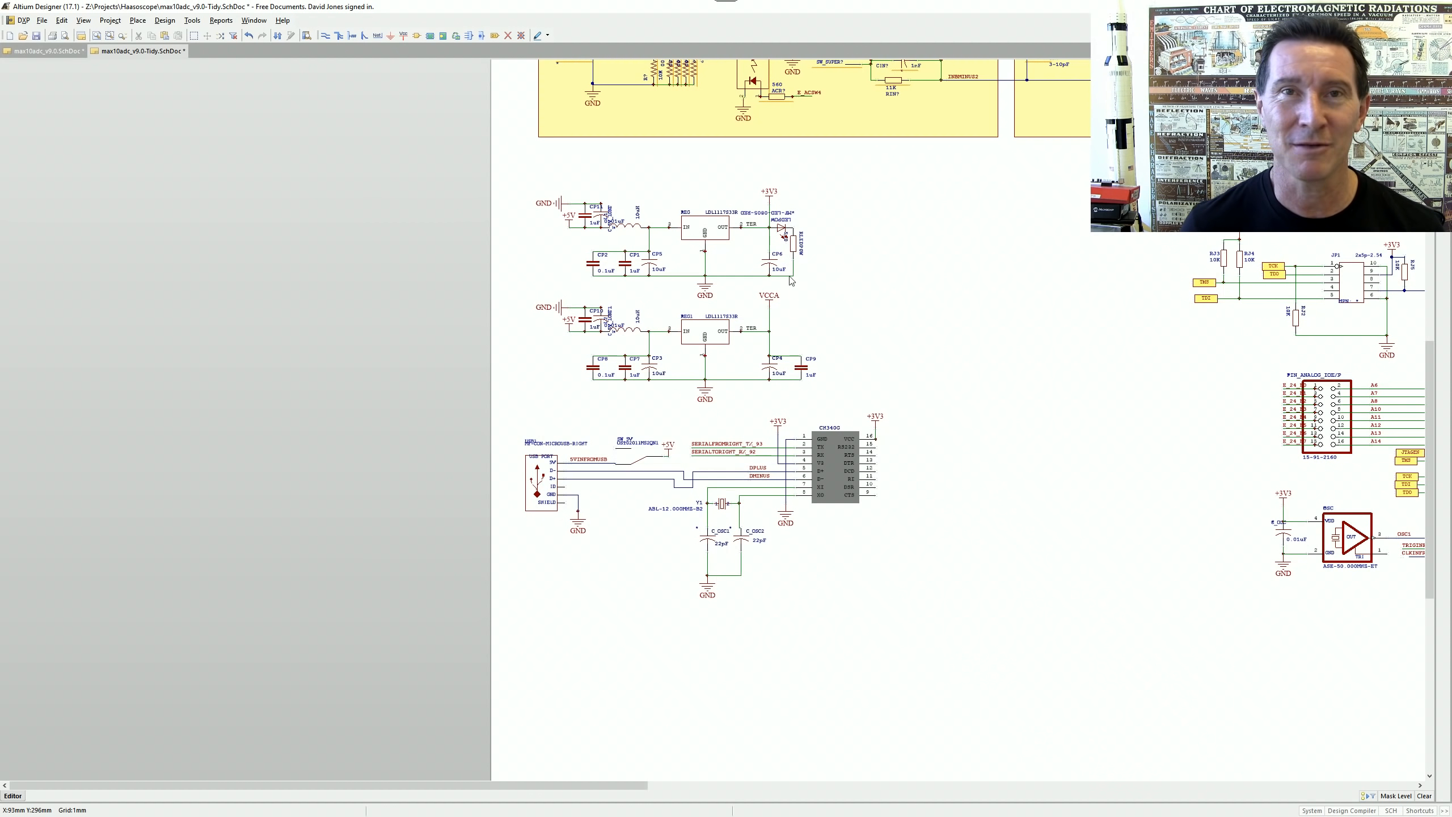
ctrl+scroll(850, 326, up, 2)
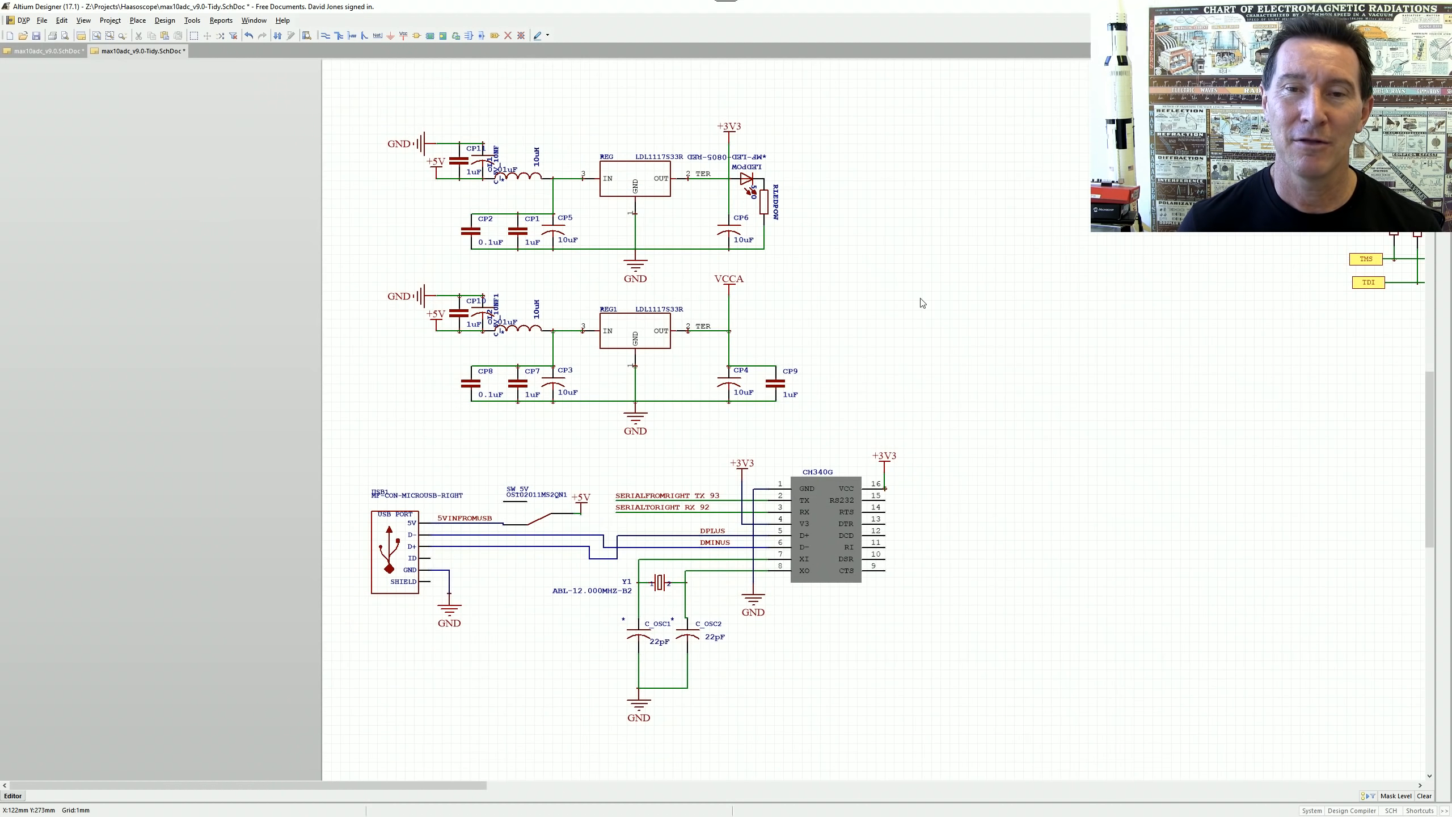
right_drag(750, 445, 679, 478)
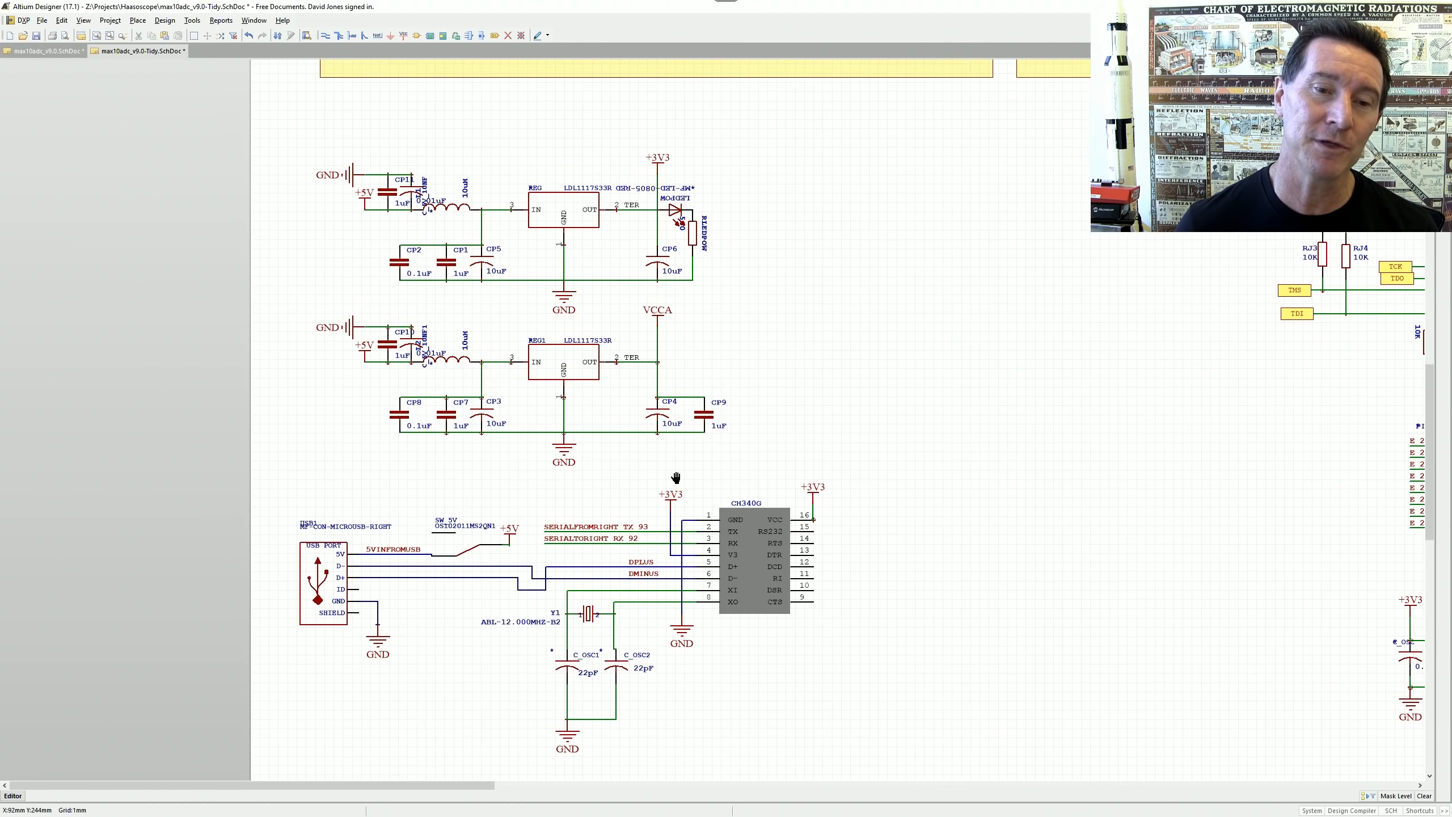
- Move the +3V3 regulator's input capacitor CP2 closer to CP1 and replace the diagonal wire from the inductor with a vertical one
ctrl+scroll(430, 207, up, 2)
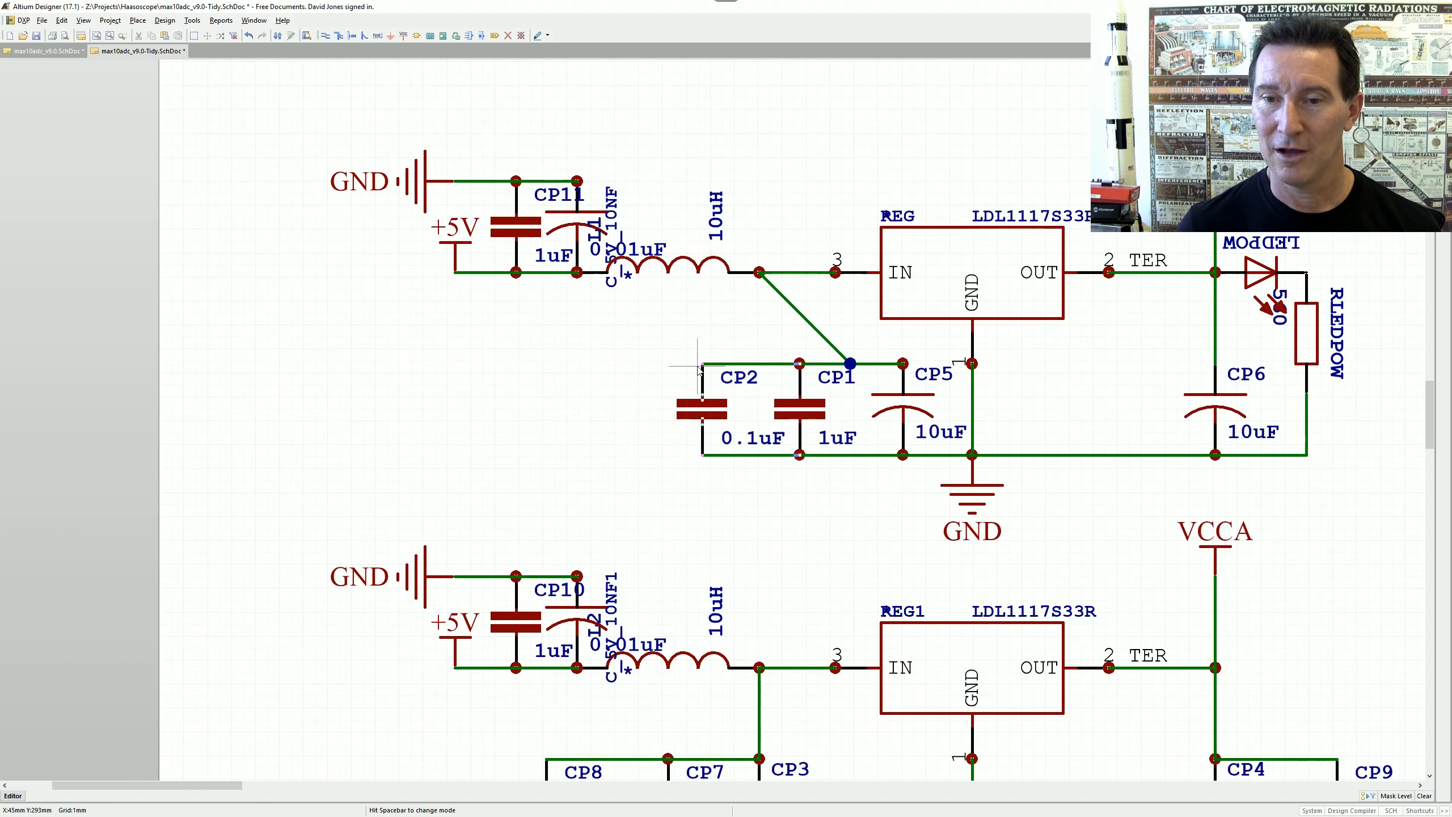
click(797, 370)
right_click(881, 328)
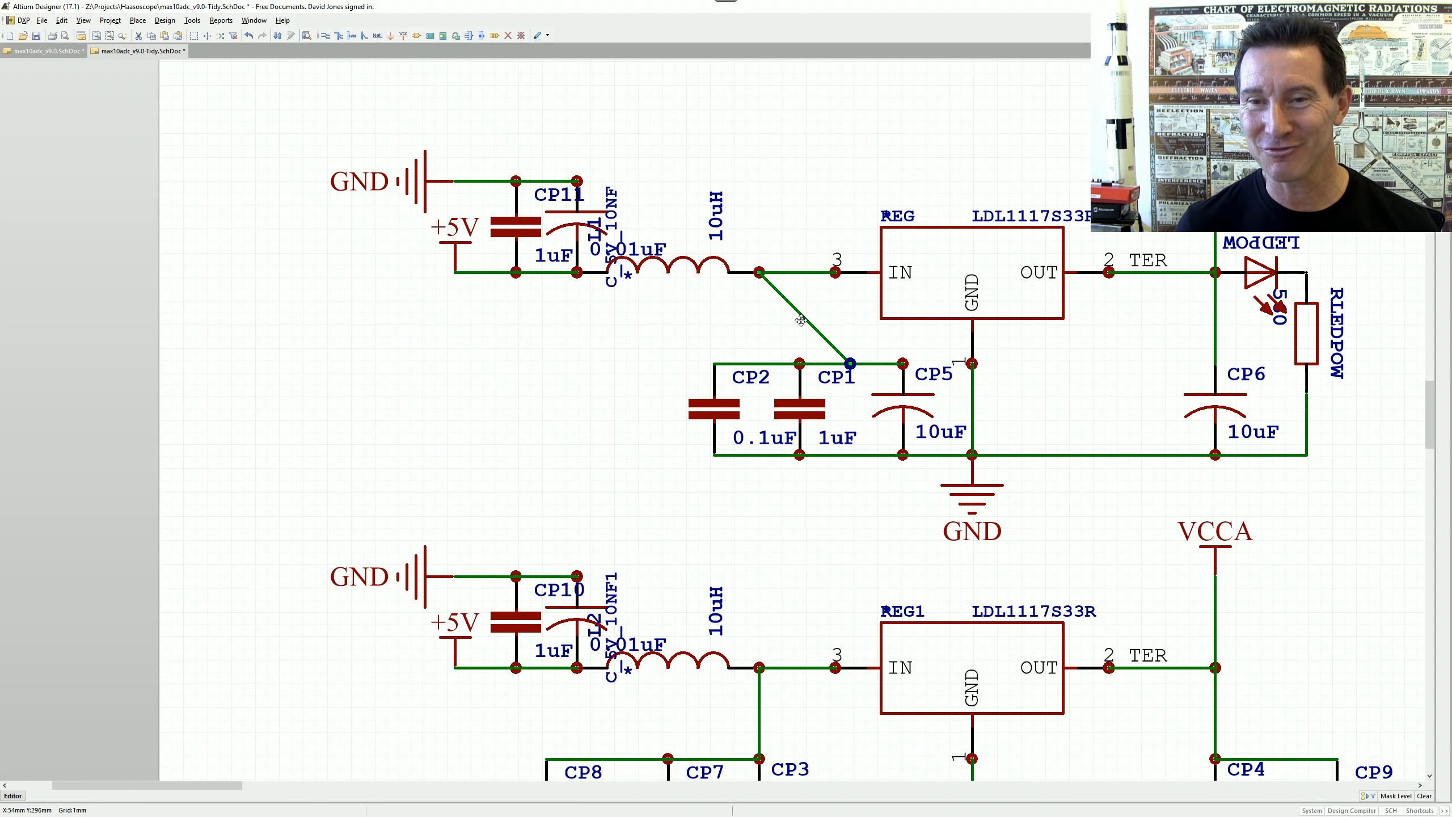
key(Delete)
click(325, 36)
click(758, 276)
click(756, 364)
right_click(829, 158)
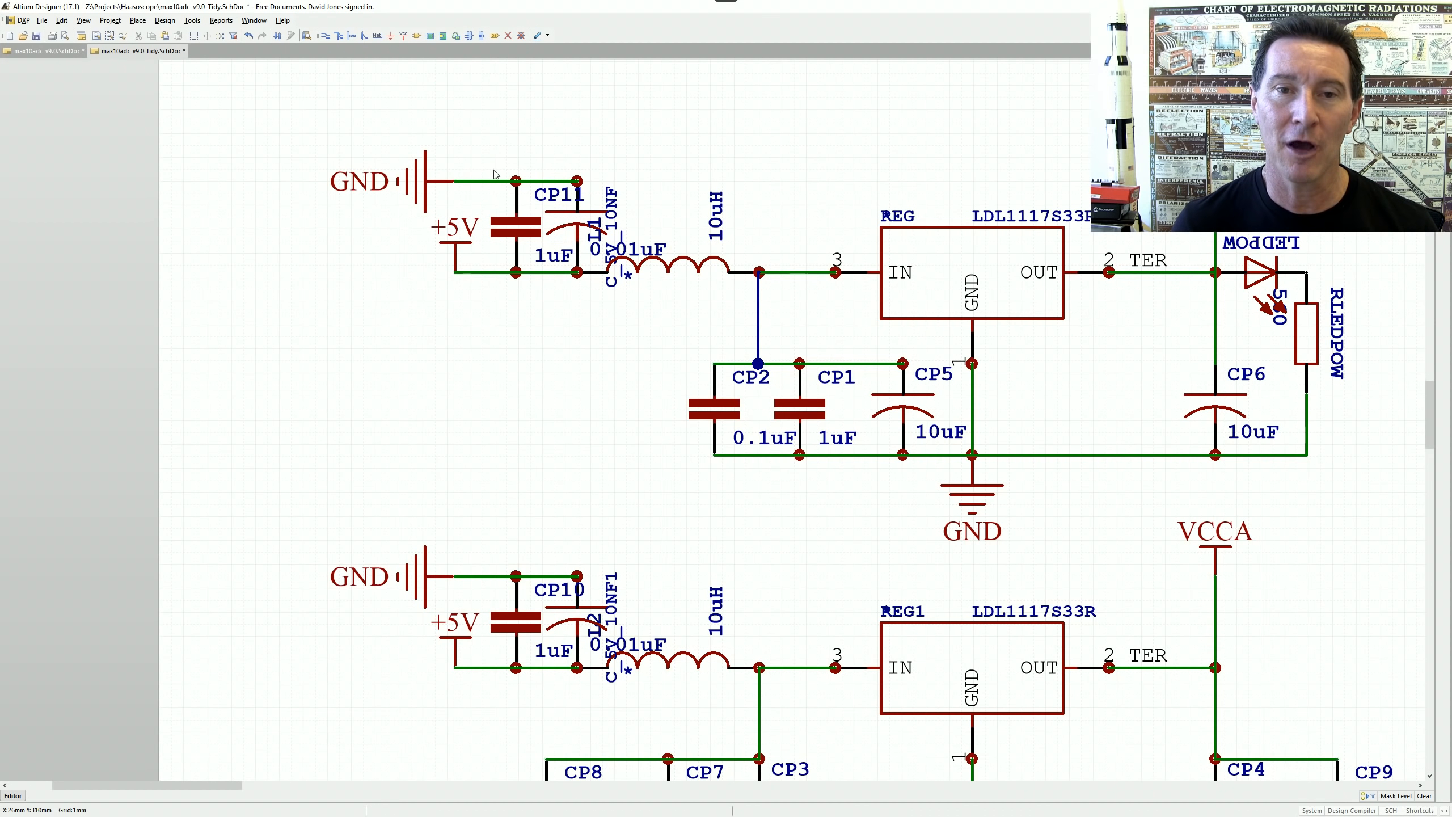
- Move CP11 and C_5V_10NF below the +5V line and place their GND symbol upright beneath CP11
drag(518, 229, 512, 273)
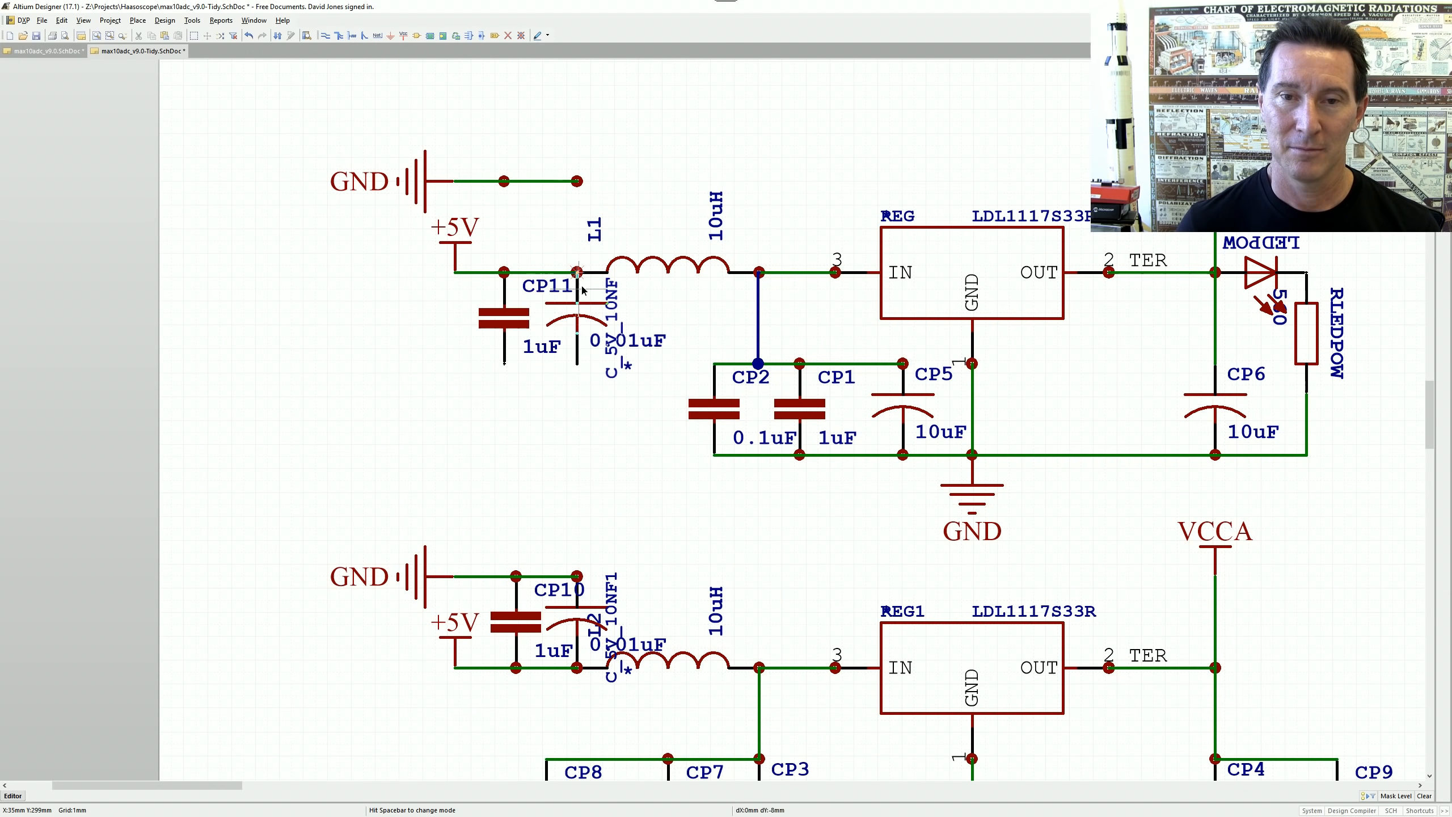
drag(583, 290, 583, 288)
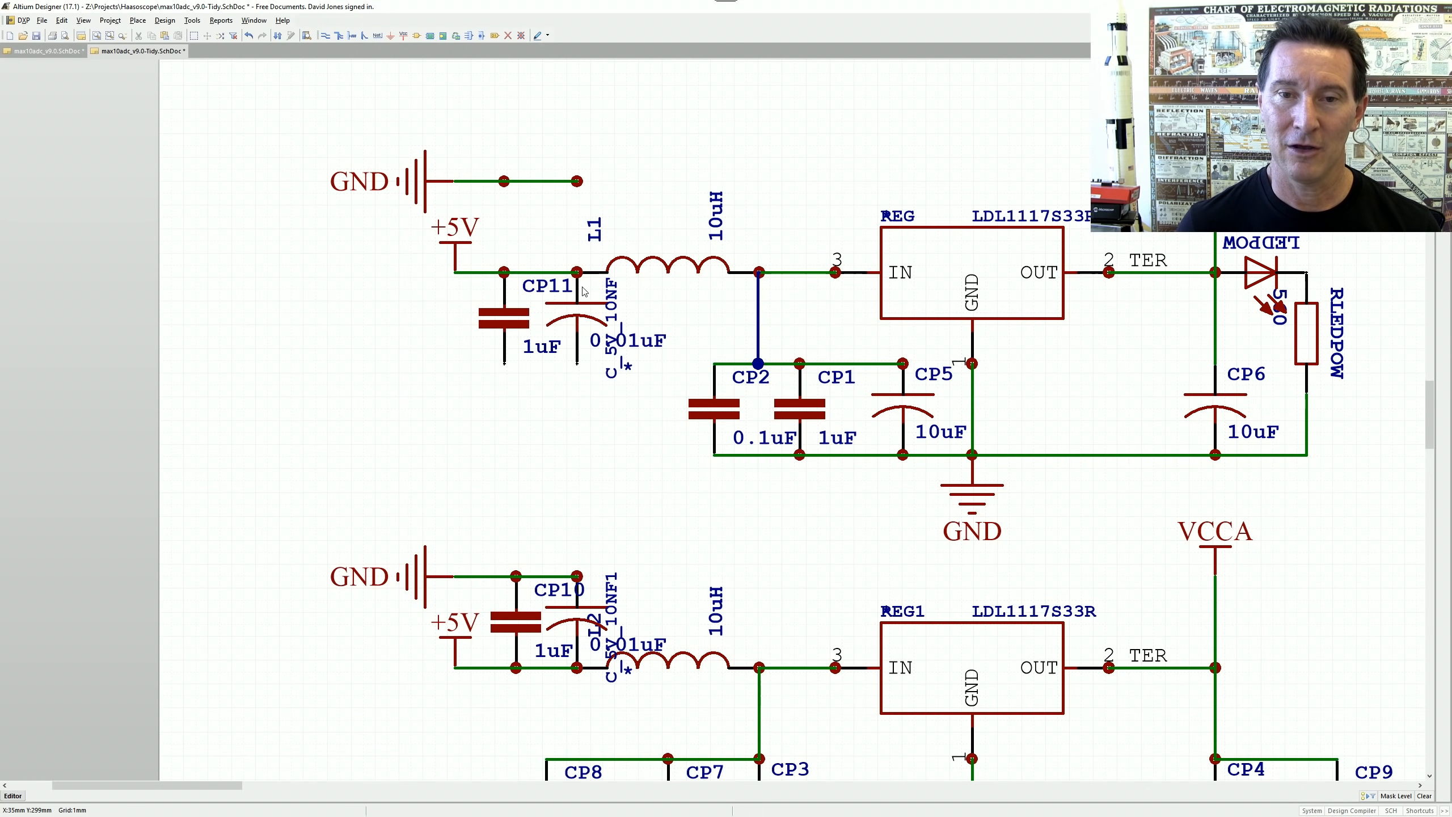
drag(423, 183, 508, 370)
key(space)
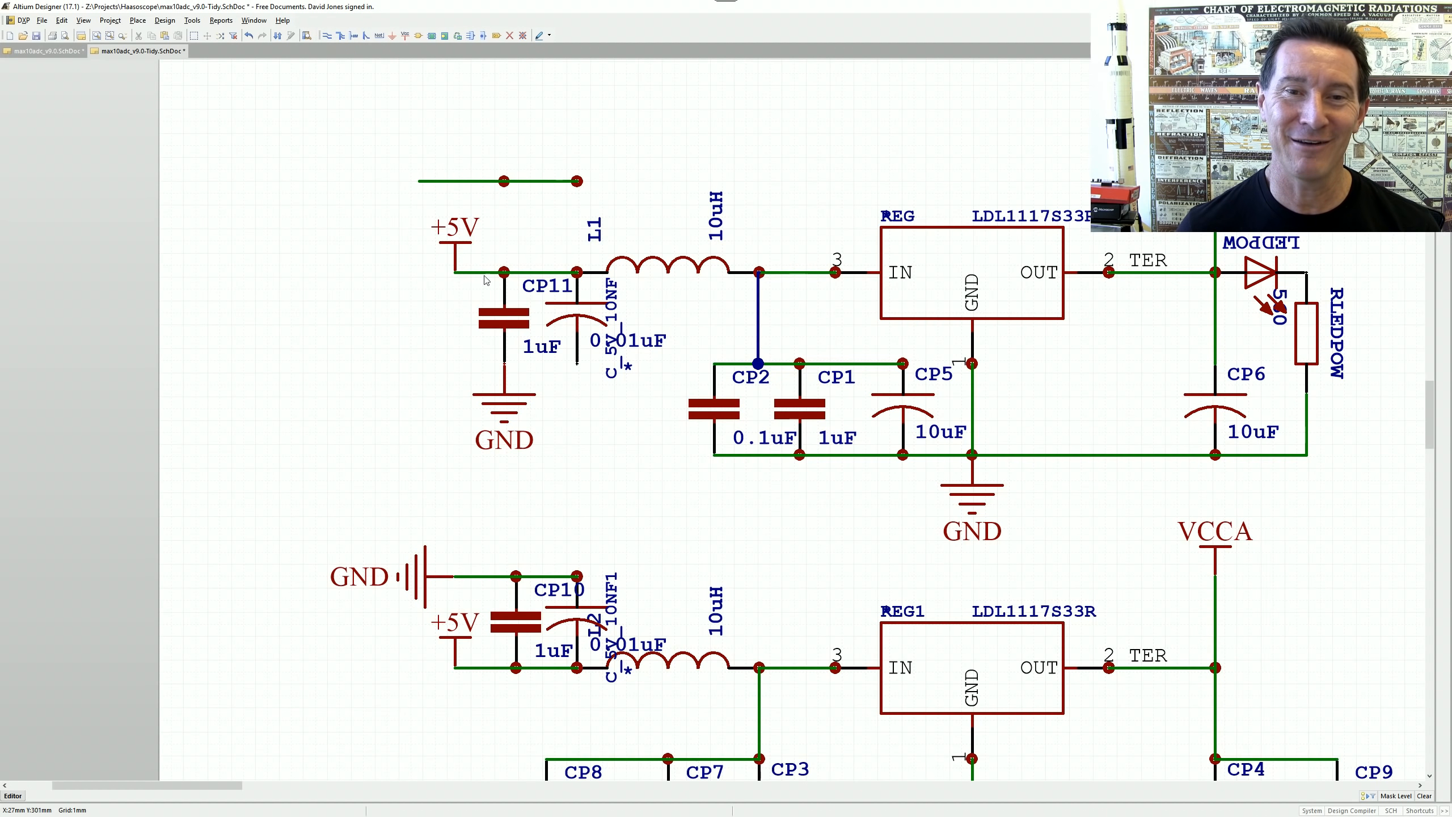
- Wire the lower ends of CP11 and C_5V_10NF together and delete the leftover ground wire above the +5V symbol
click(328, 35)
click(505, 362)
click(576, 363)
right_click(515, 236)
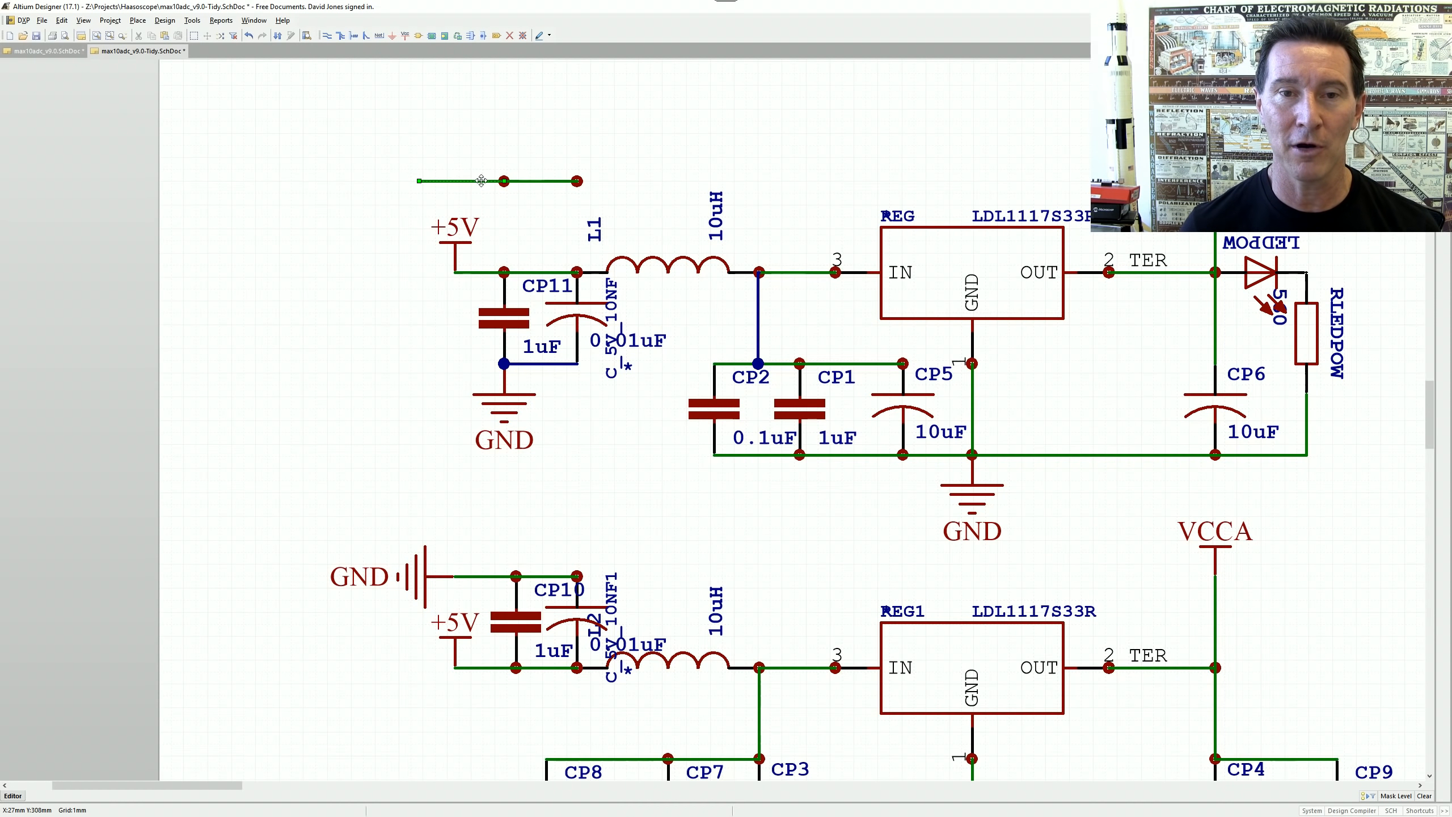
drag(402, 152, 652, 210)
key(Delete)
- Rotate the C_5V_10NF label to horizontal and place it beside its capacitor
key(space)
drag(617, 299, 699, 315)
key(space)
key(space)
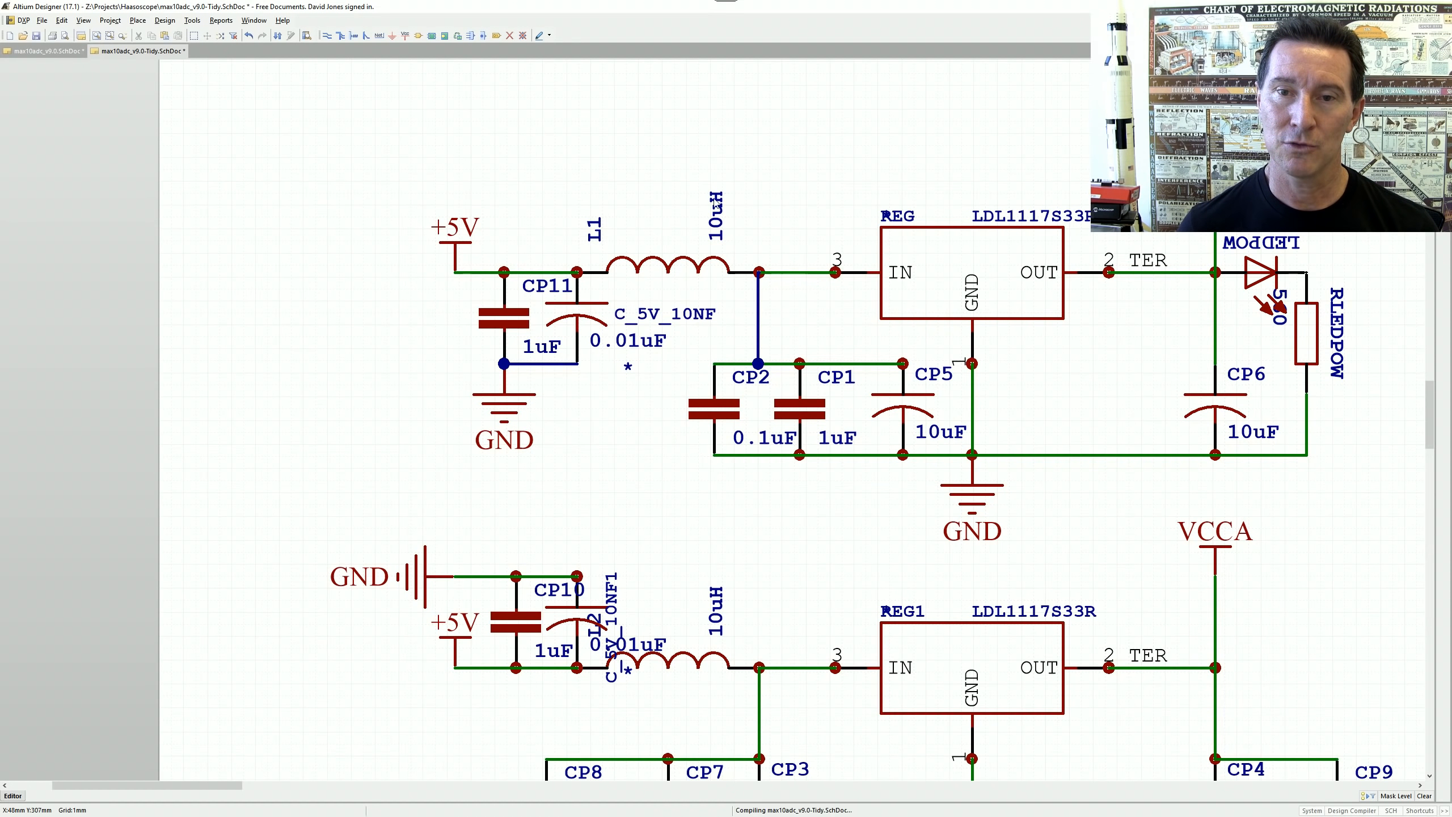
- Lower resistor RLEDPOW onto the ground wire and move LEDPOW clear of the circuit, rotated to vertical with its cathode down
scroll(799, 367, right, 5)
ctrl+scroll(800, 368, up, 2)
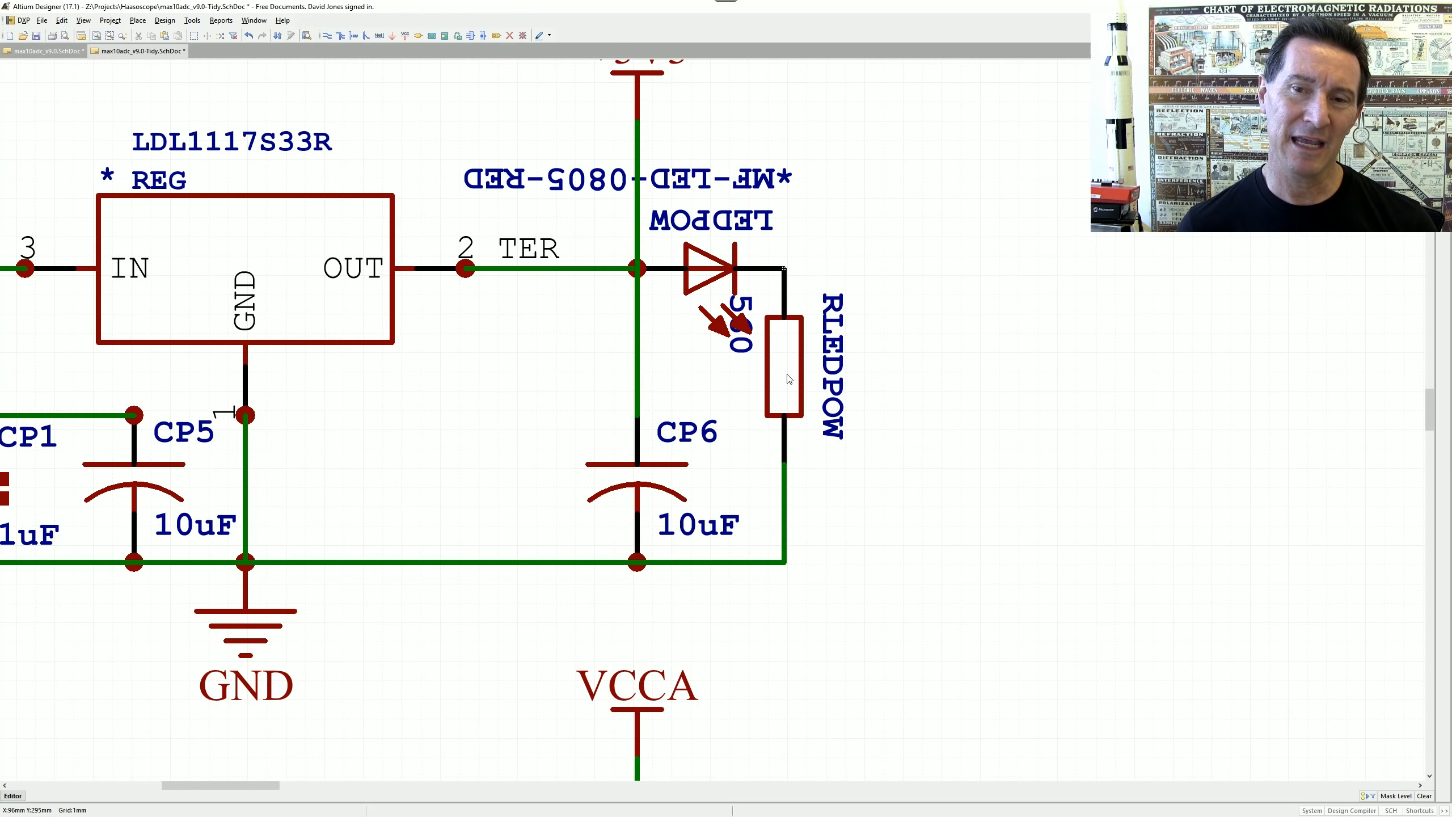
drag(796, 375, 782, 564)
drag(711, 252, 909, 206)
key(space)
key(space)
key(space)
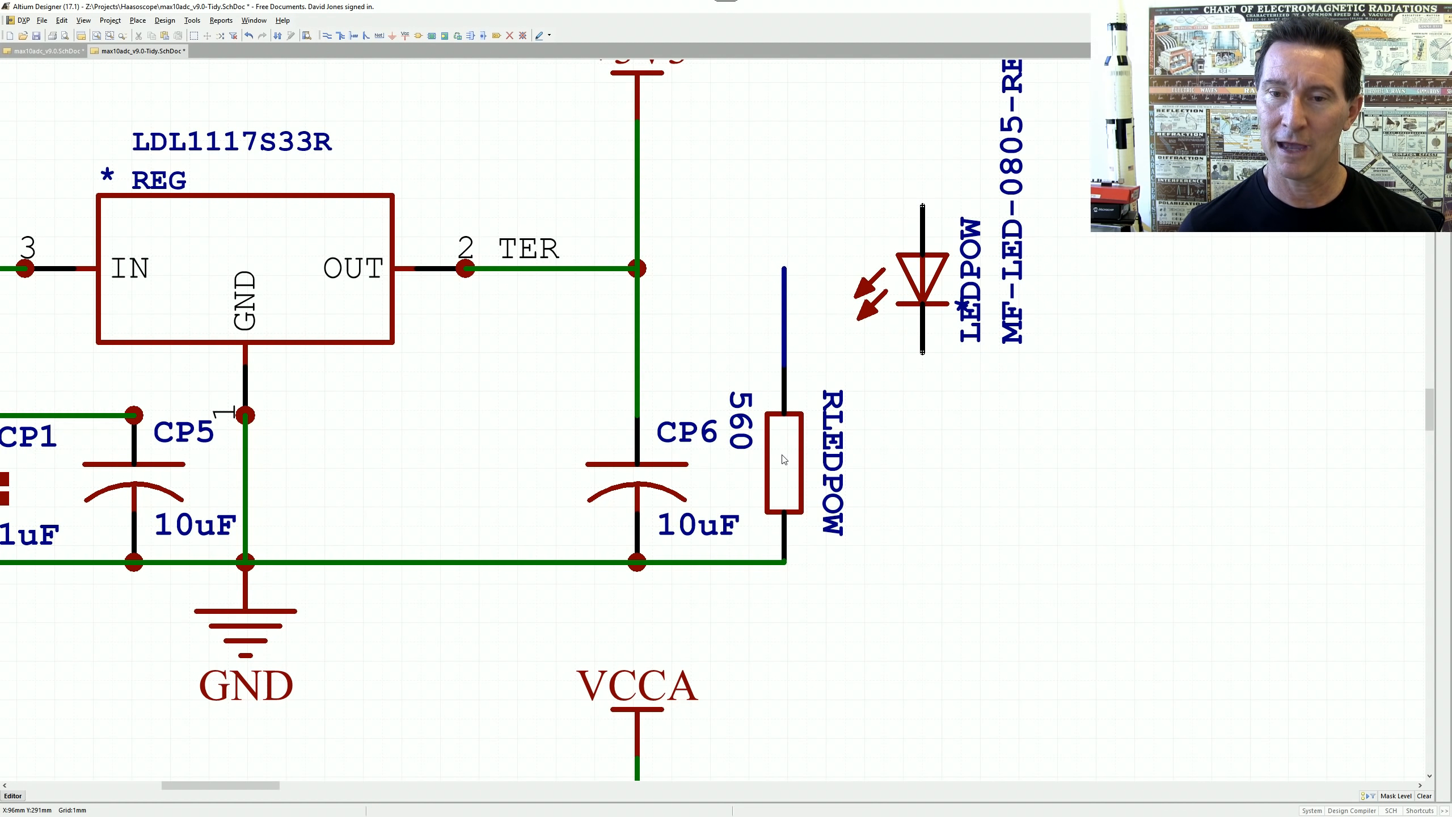
- Drag RLEDPOW with its wires beneath LEDPOW and wire the LED's upper end across to the +3V3 line
key(m)
click(801, 460)
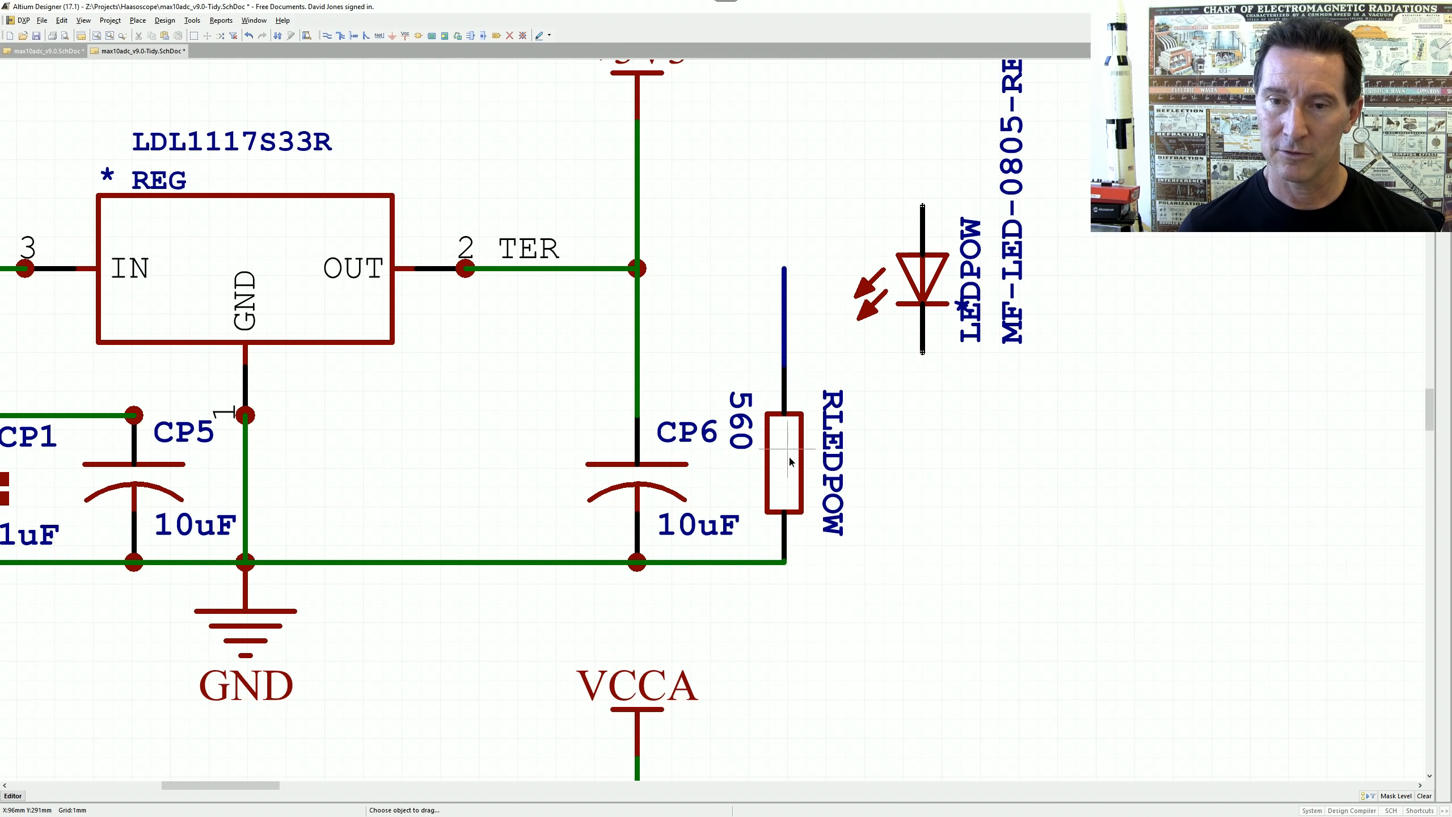
click(791, 457)
drag(833, 369, 927, 373)
click(927, 372)
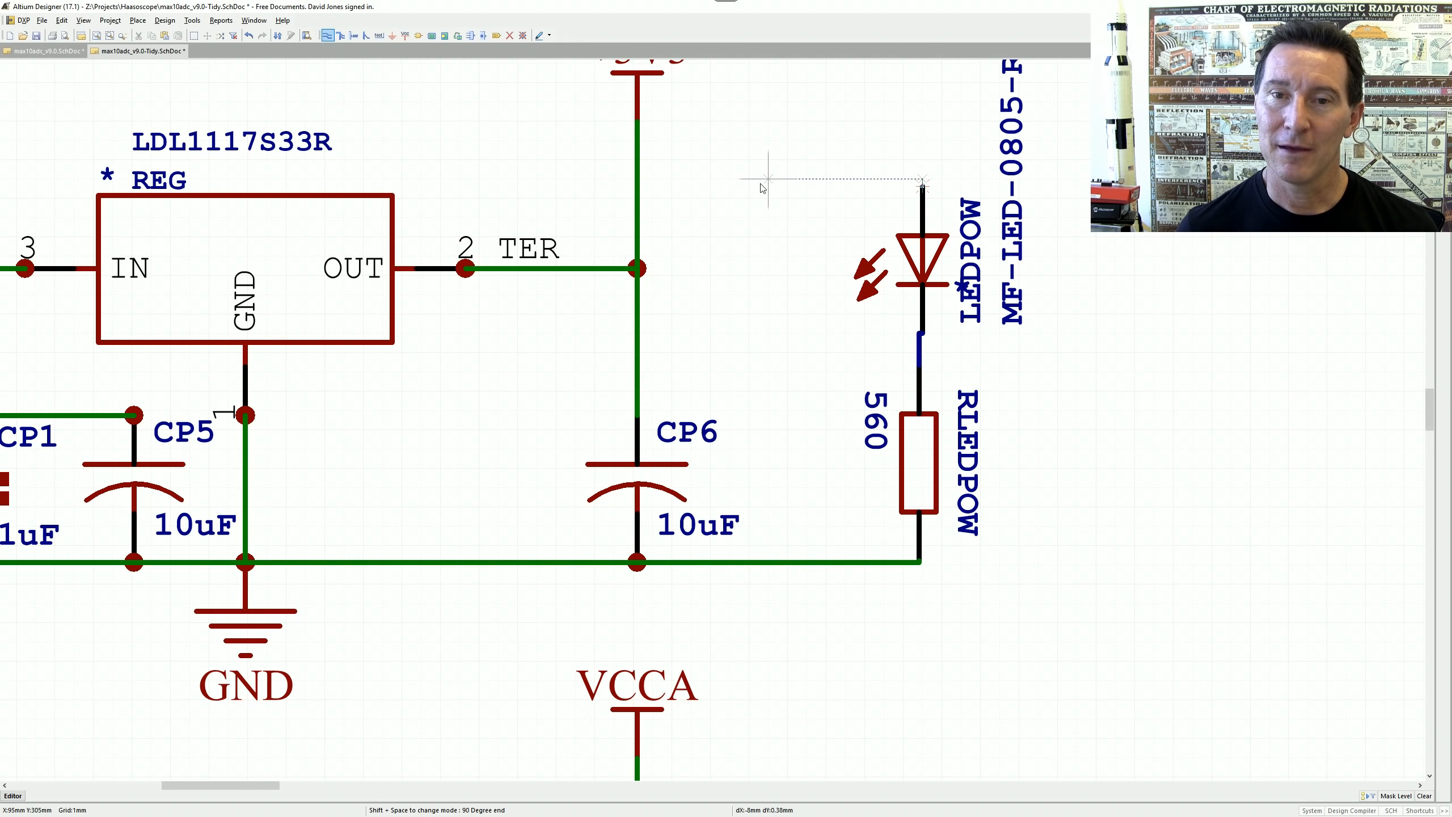
click(637, 180)
right_click(641, 182)
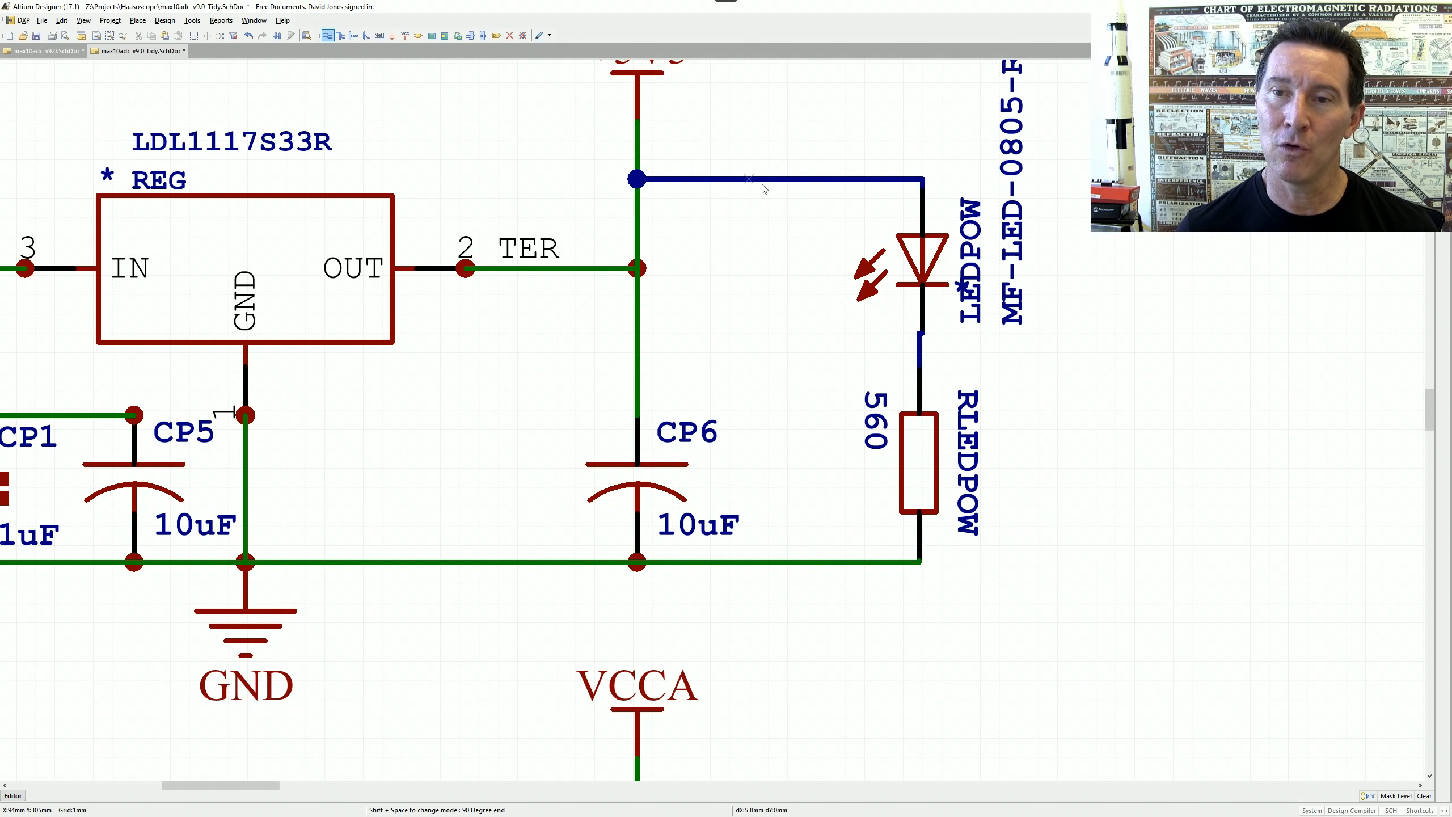
- Place the LEDPOW label horizontally beside the LED and hide its MF-LED-0805-RED comment
right_drag(819, 143, 857, 289)
ctrl+scroll(880, 336, down, 2)
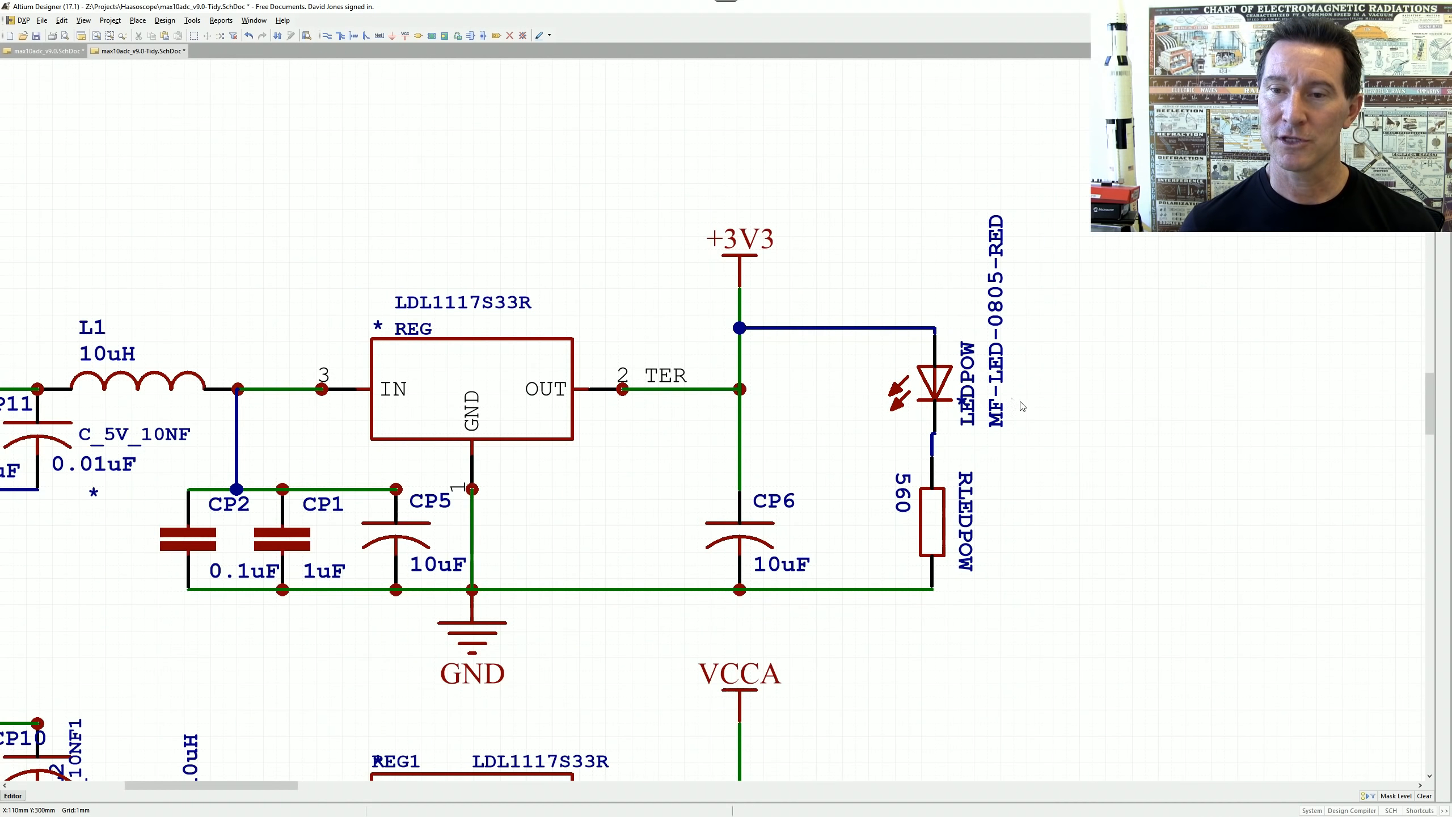
drag(967, 372, 1073, 420)
key(space)
key(space)
key(space)
key(space)
double_click(1054, 419)
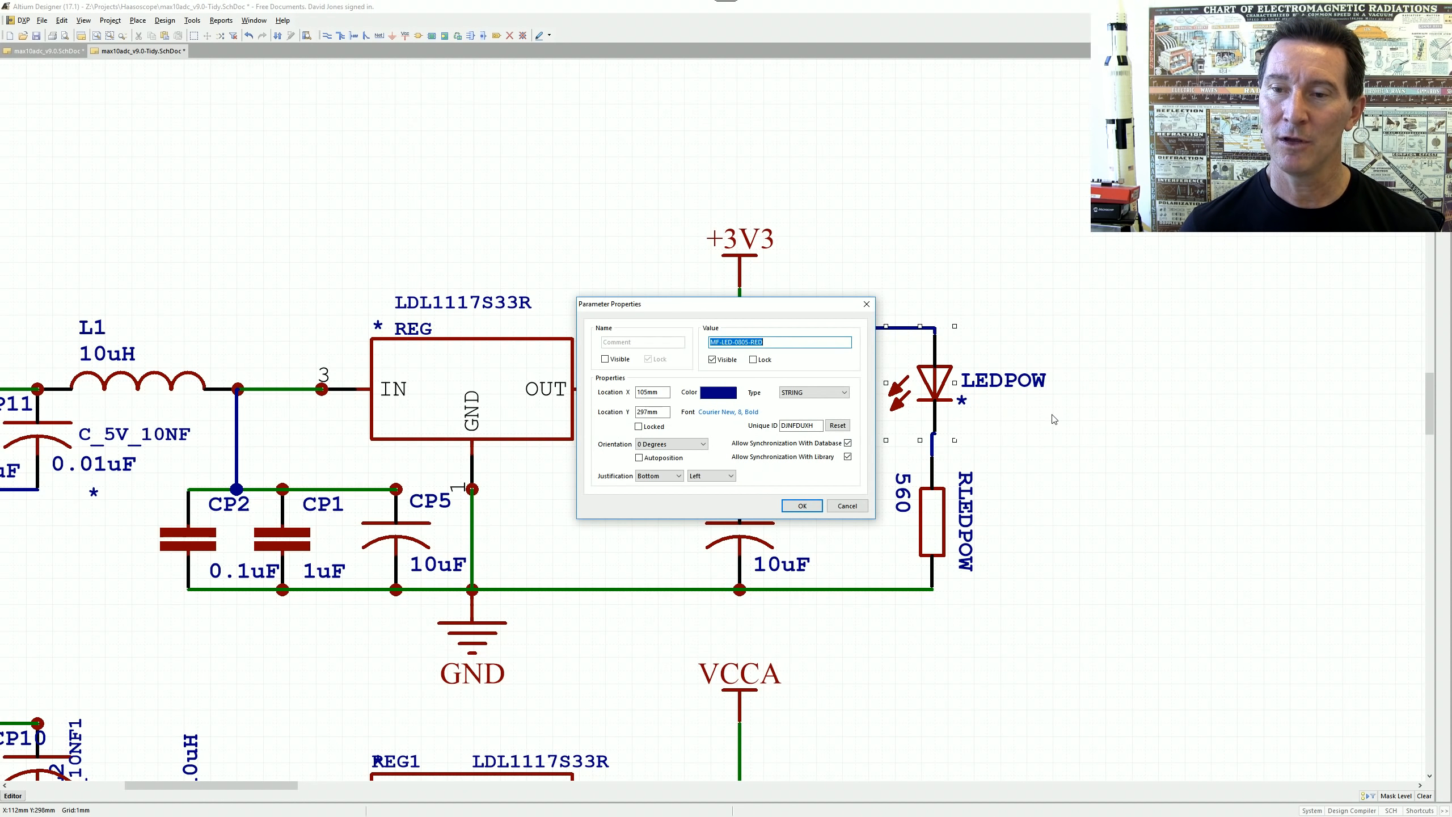
click(712, 359)
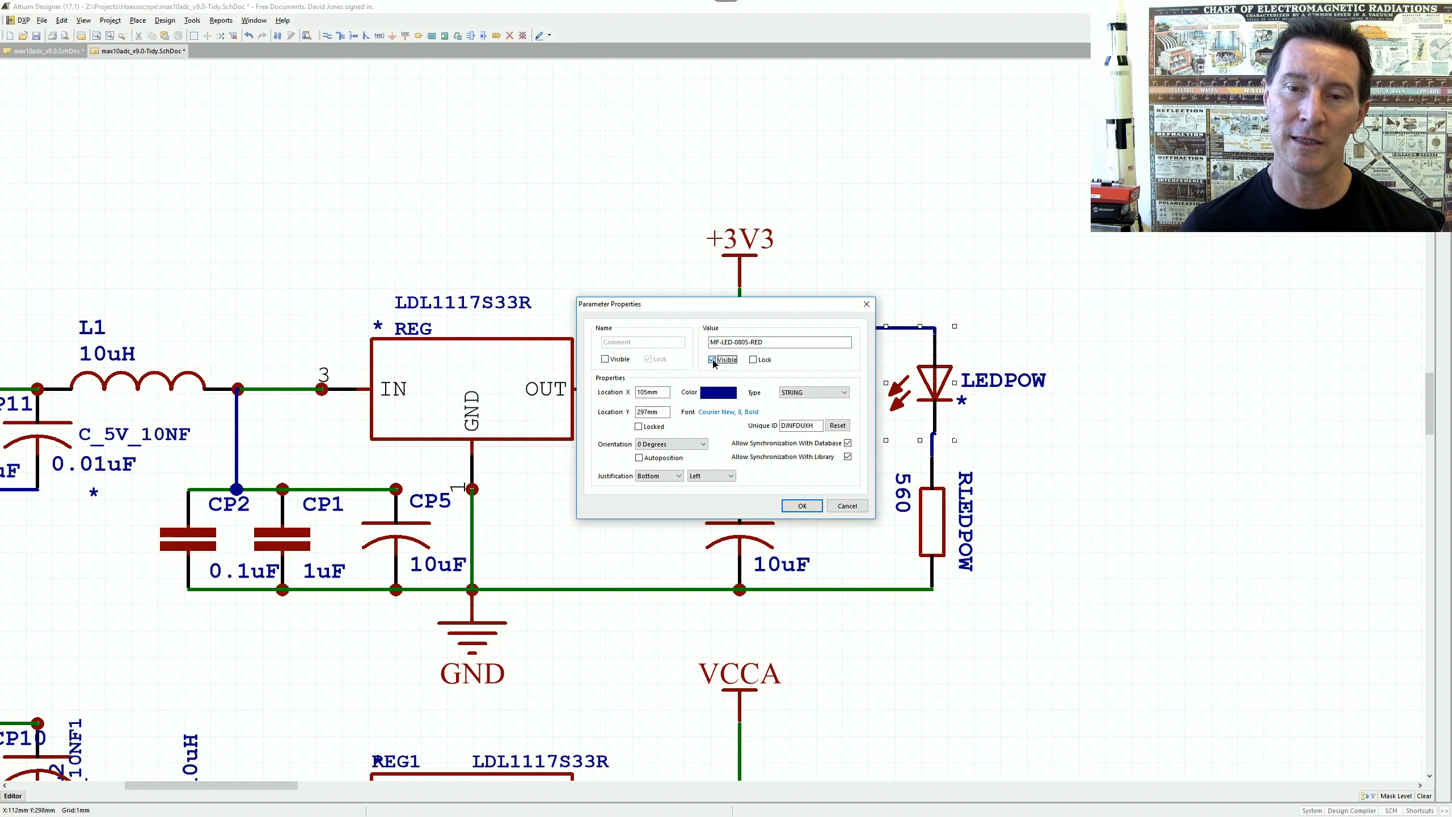
click(802, 505)
- Rotate the RLEDPOW and 560 labels to horizontal and stack them beside the resistor
drag(976, 518, 984, 547)
key(space)
key(space)
key(space)
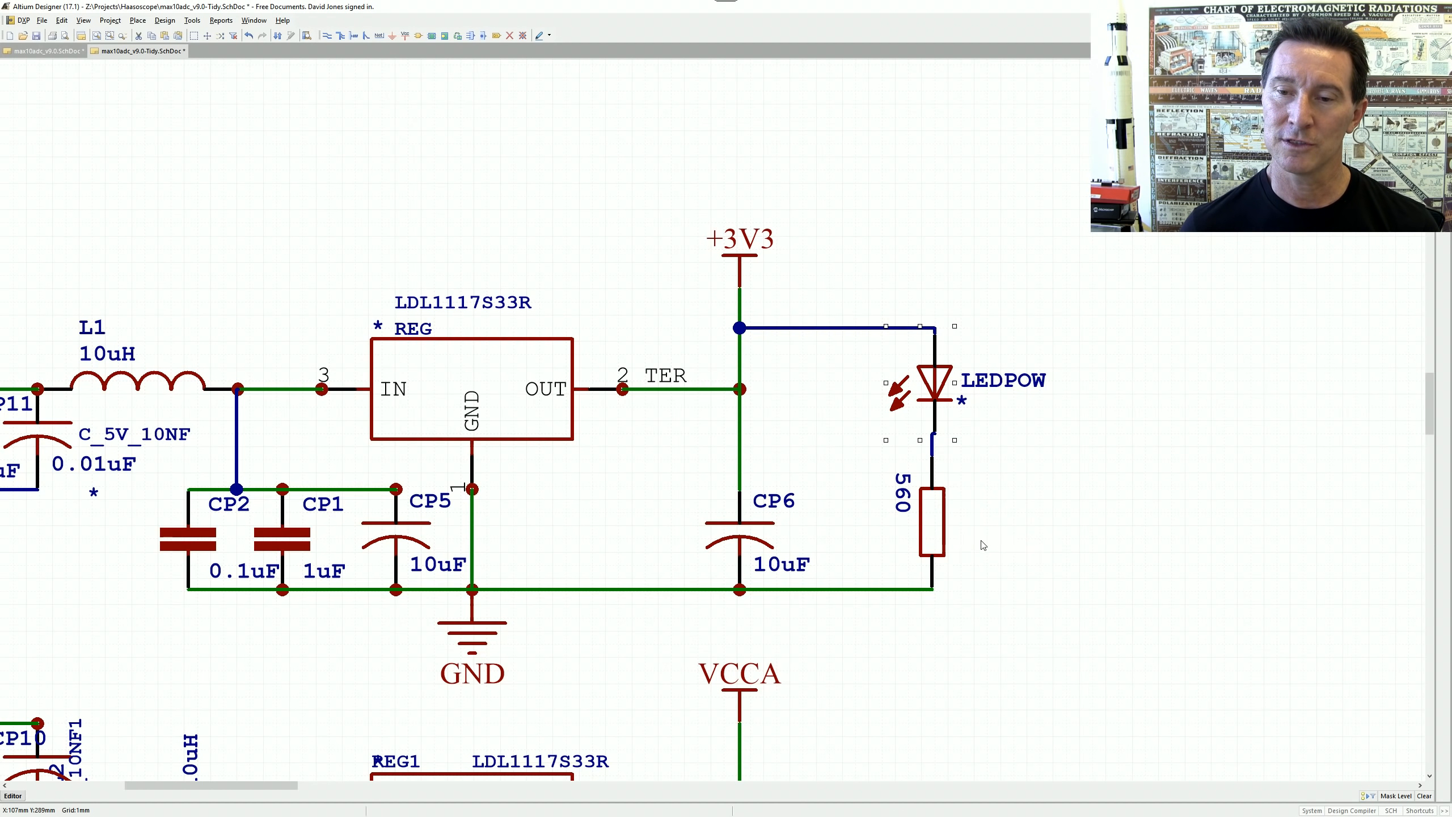
key(space)
key(space)
key(space)
drag(903, 493, 983, 525)
- Drag CP9's upper wire up to REG1's output line and lower the VCCA symbol onto that junction
ctrl+scroll(841, 453, down, 3)
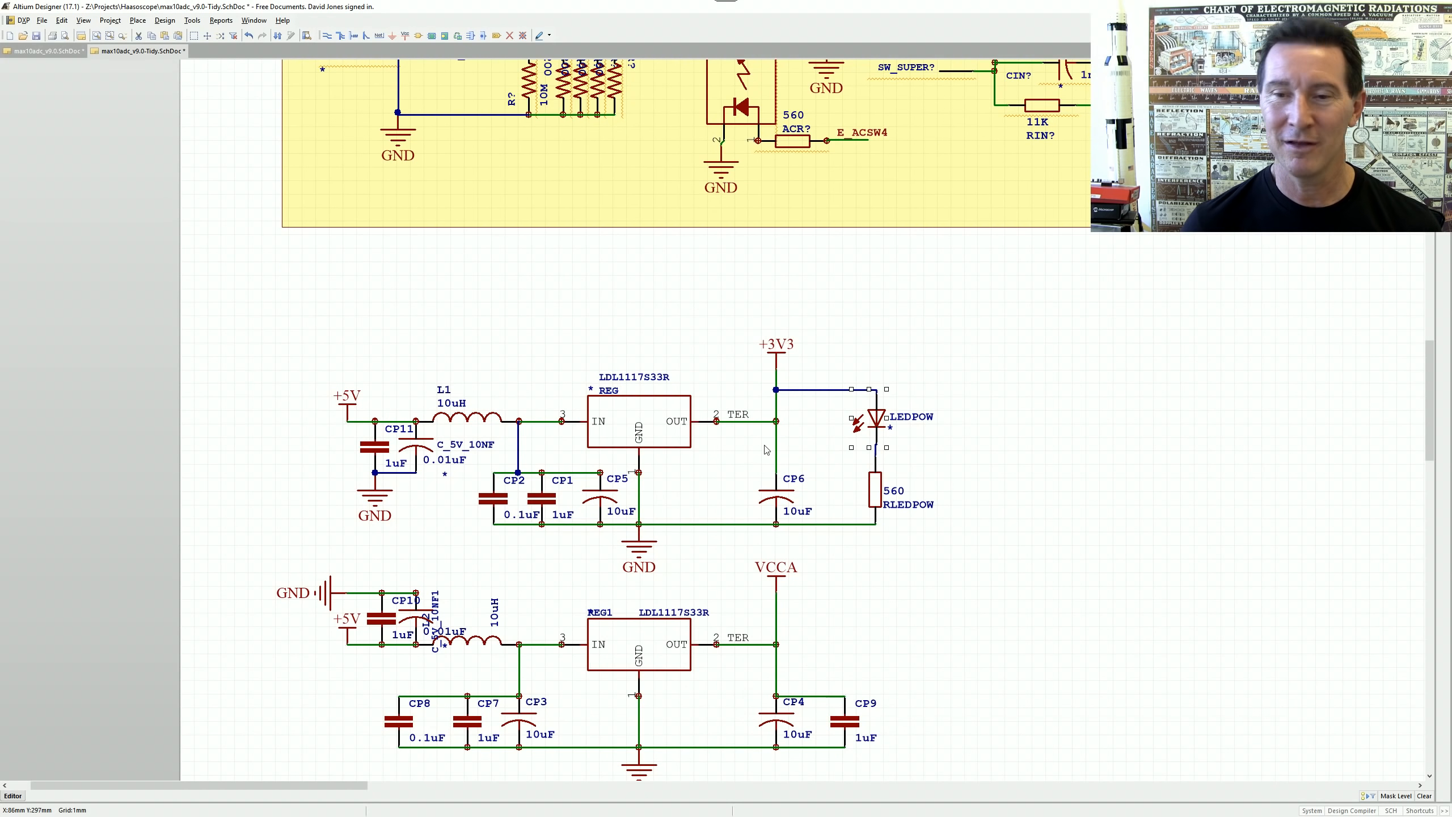
scroll(755, 455, down, 4)
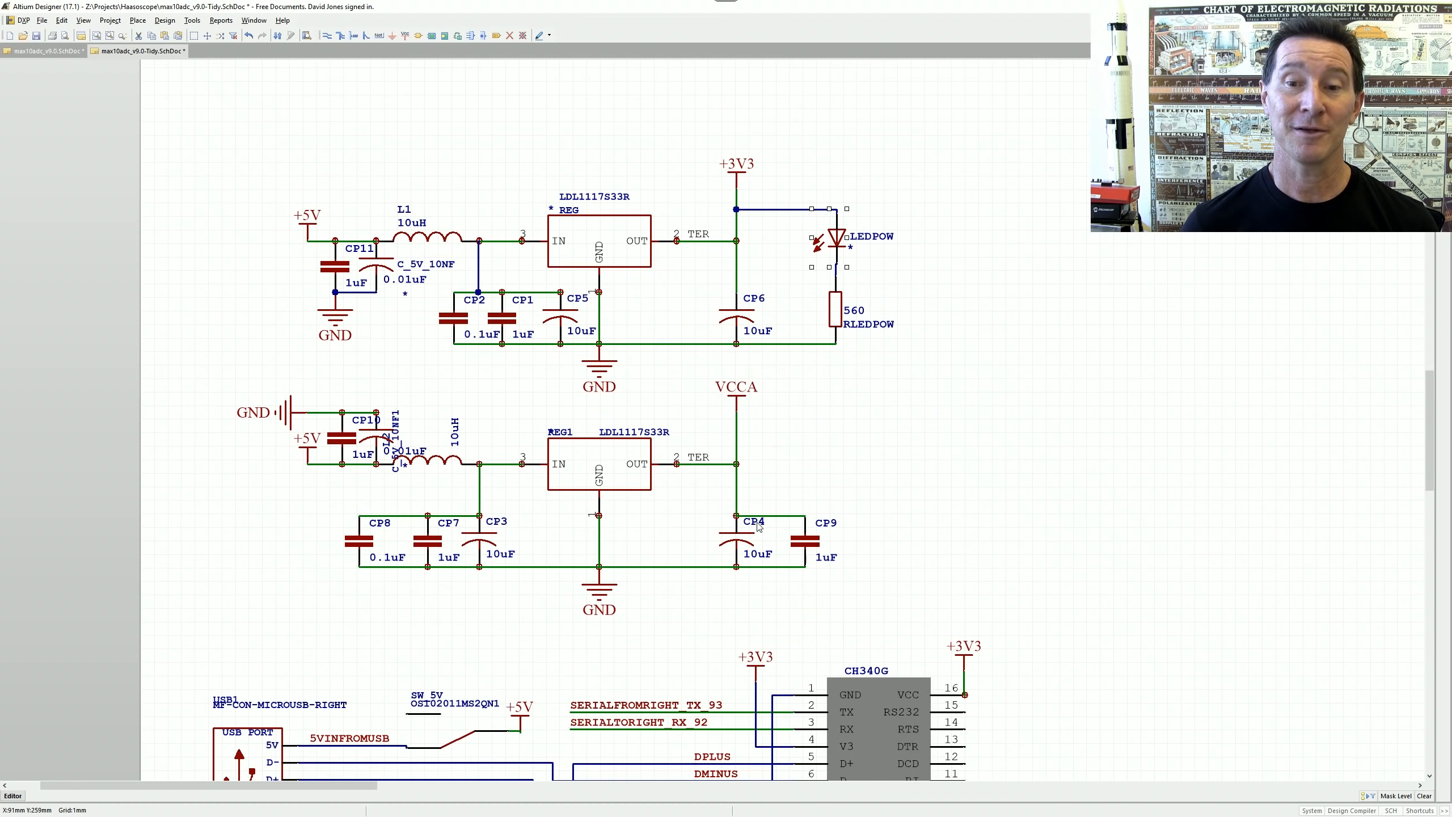
ctrl+scroll(761, 528, up, 3)
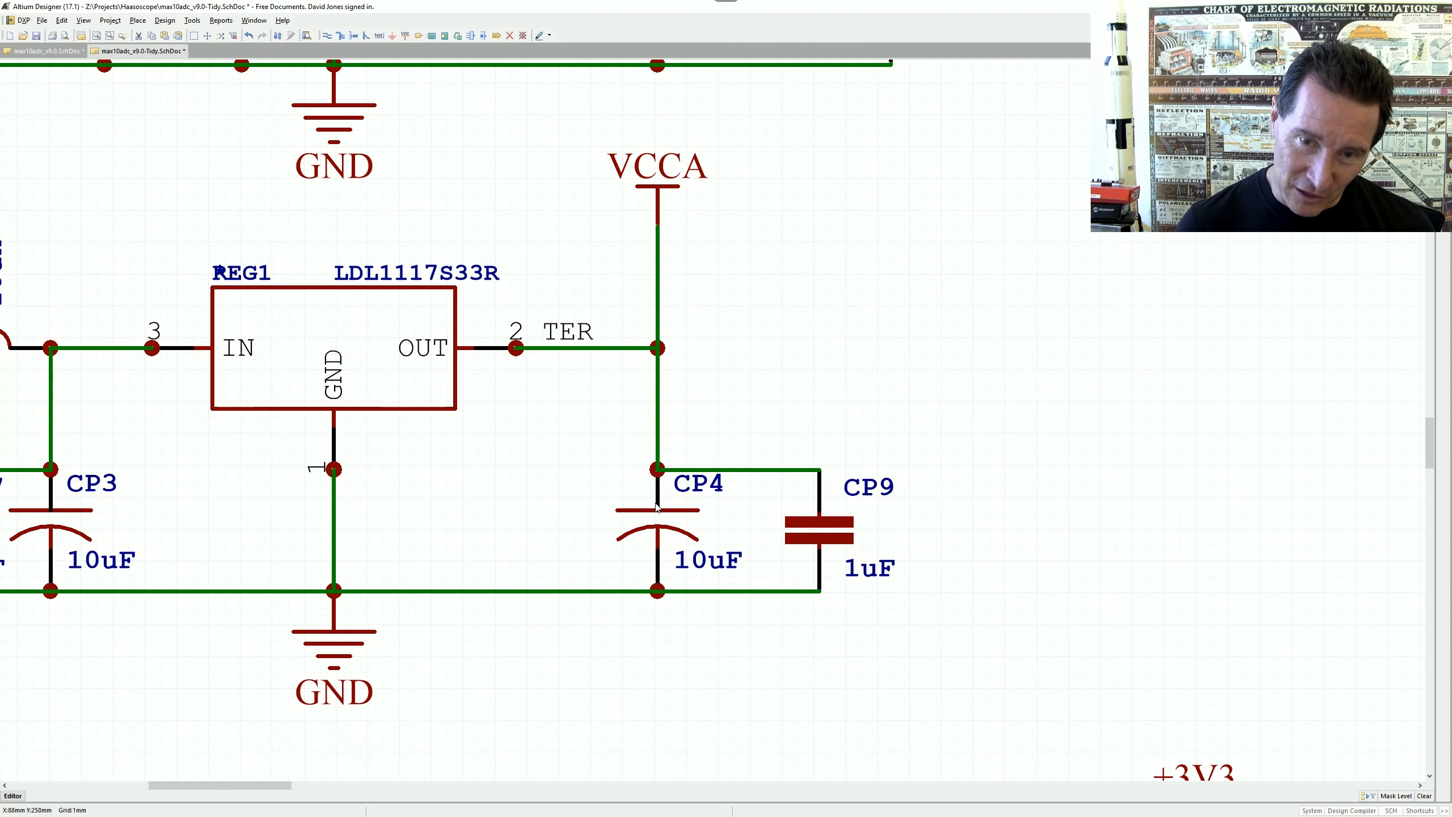
right_click(775, 480)
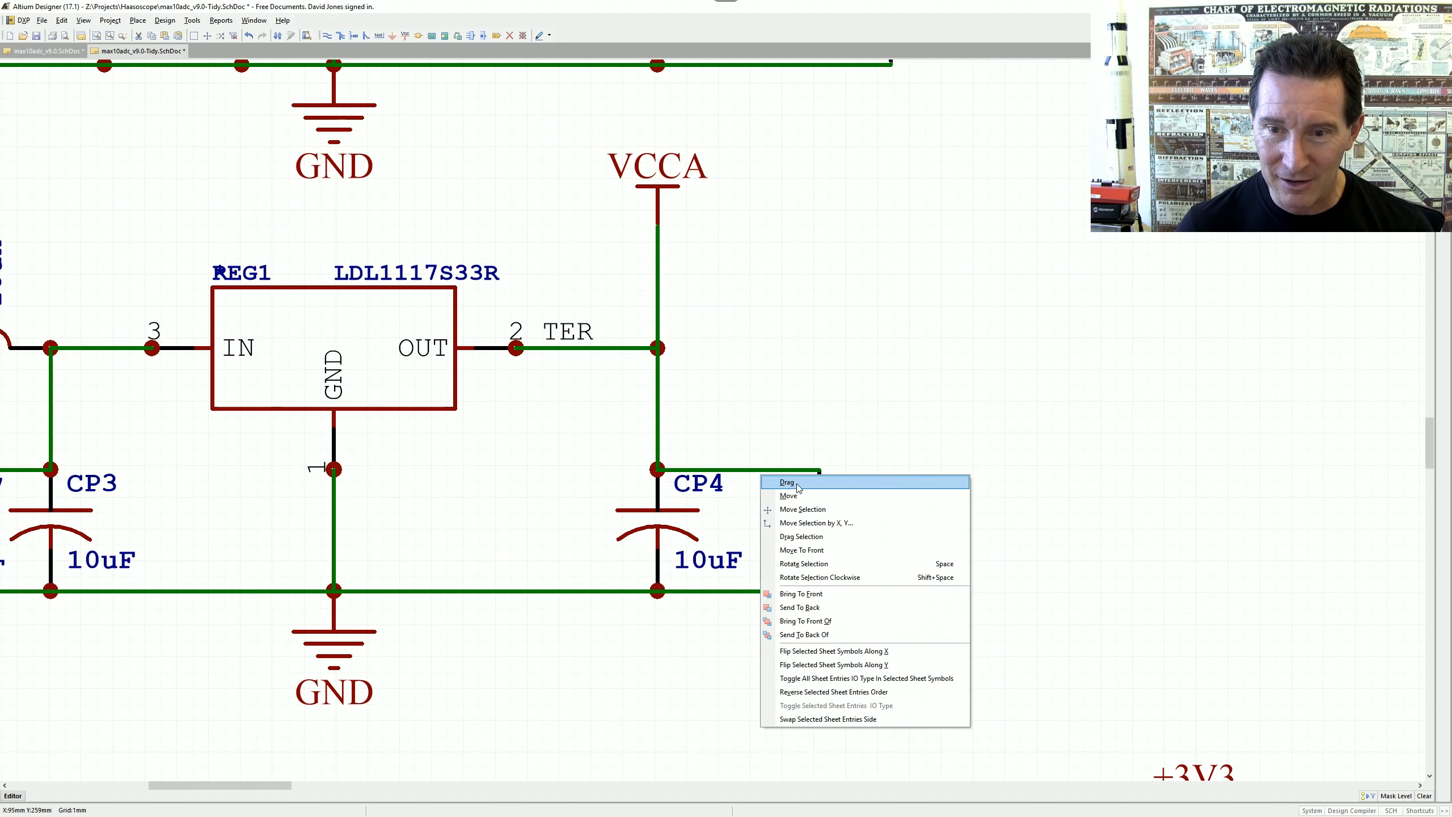
click(783, 484)
click(743, 473)
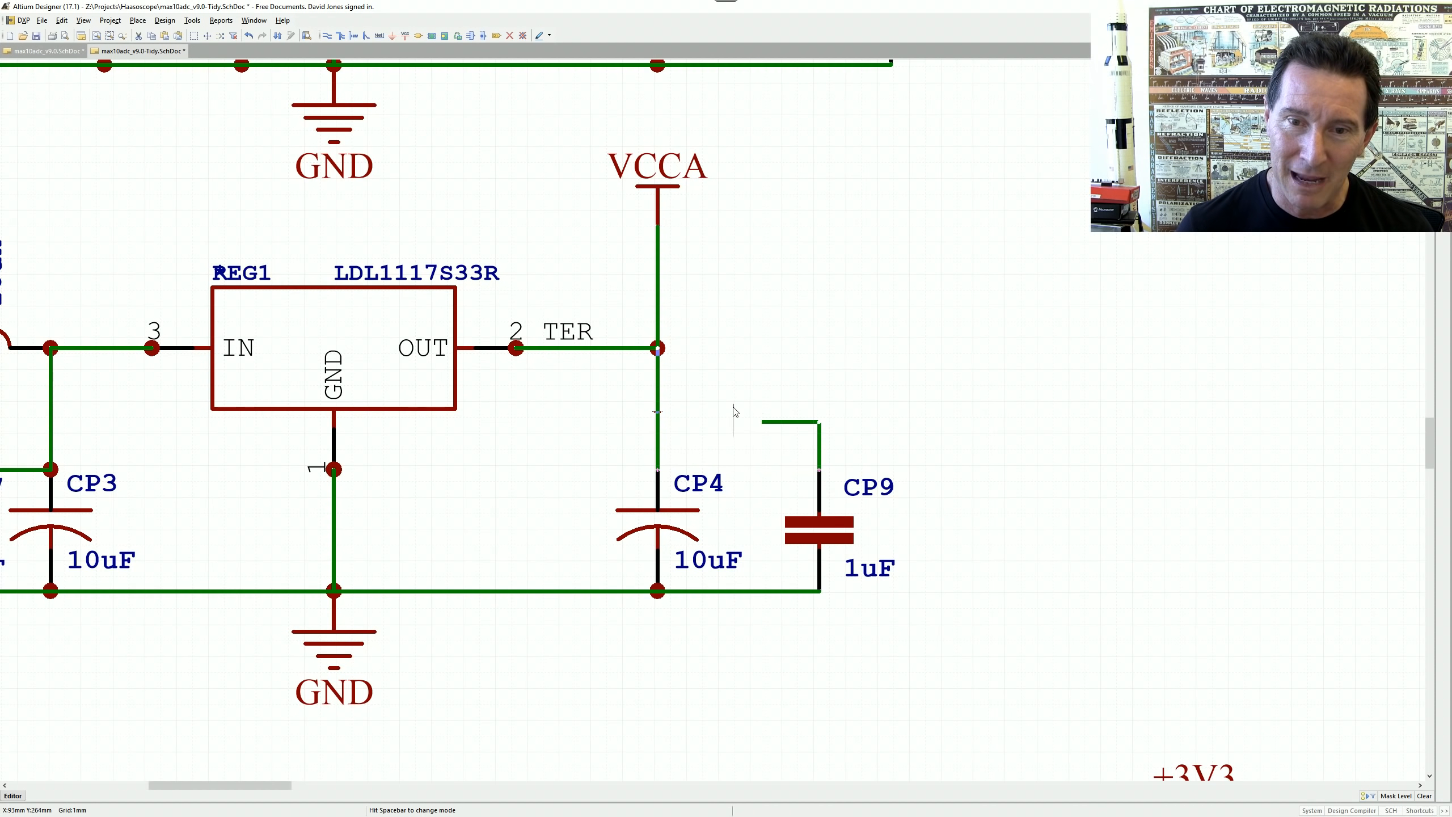
click(726, 336)
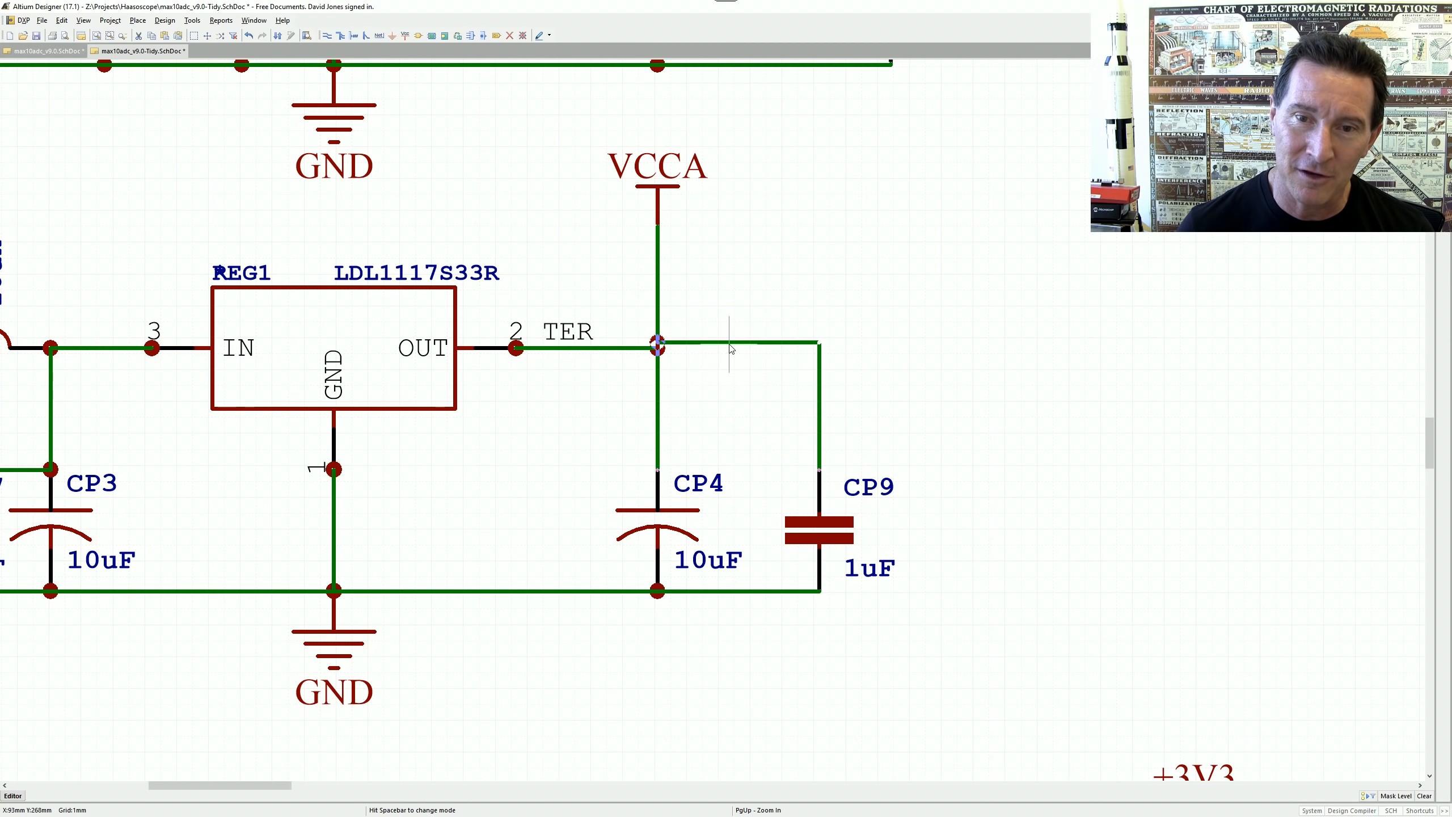
click(658, 229)
click(660, 342)
- Drag the +3V3 regulator's output wire up towards the level of the LED supply wire
ctrl+scroll(909, 331, down, 5)
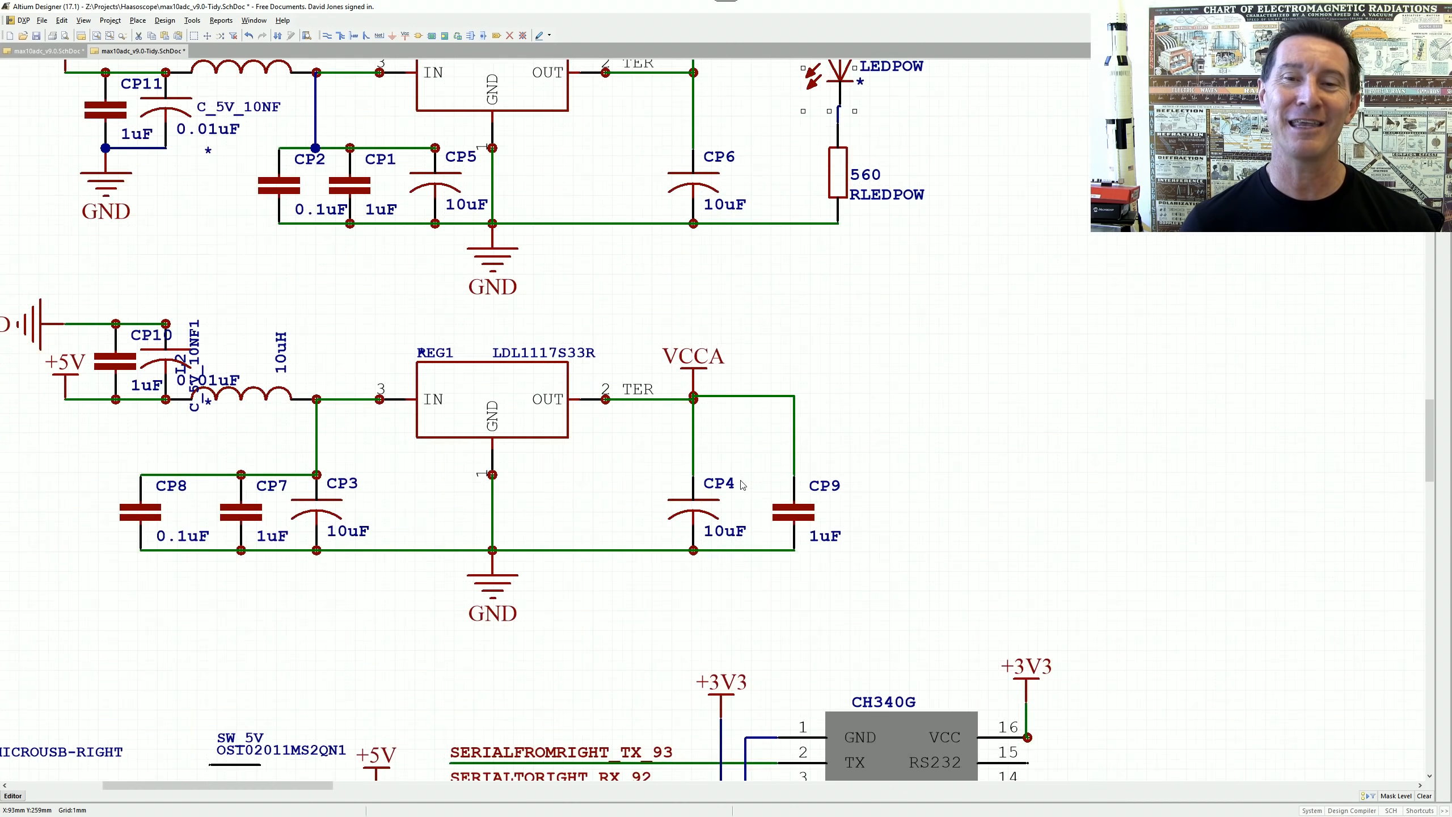
right_drag(786, 452, 783, 431)
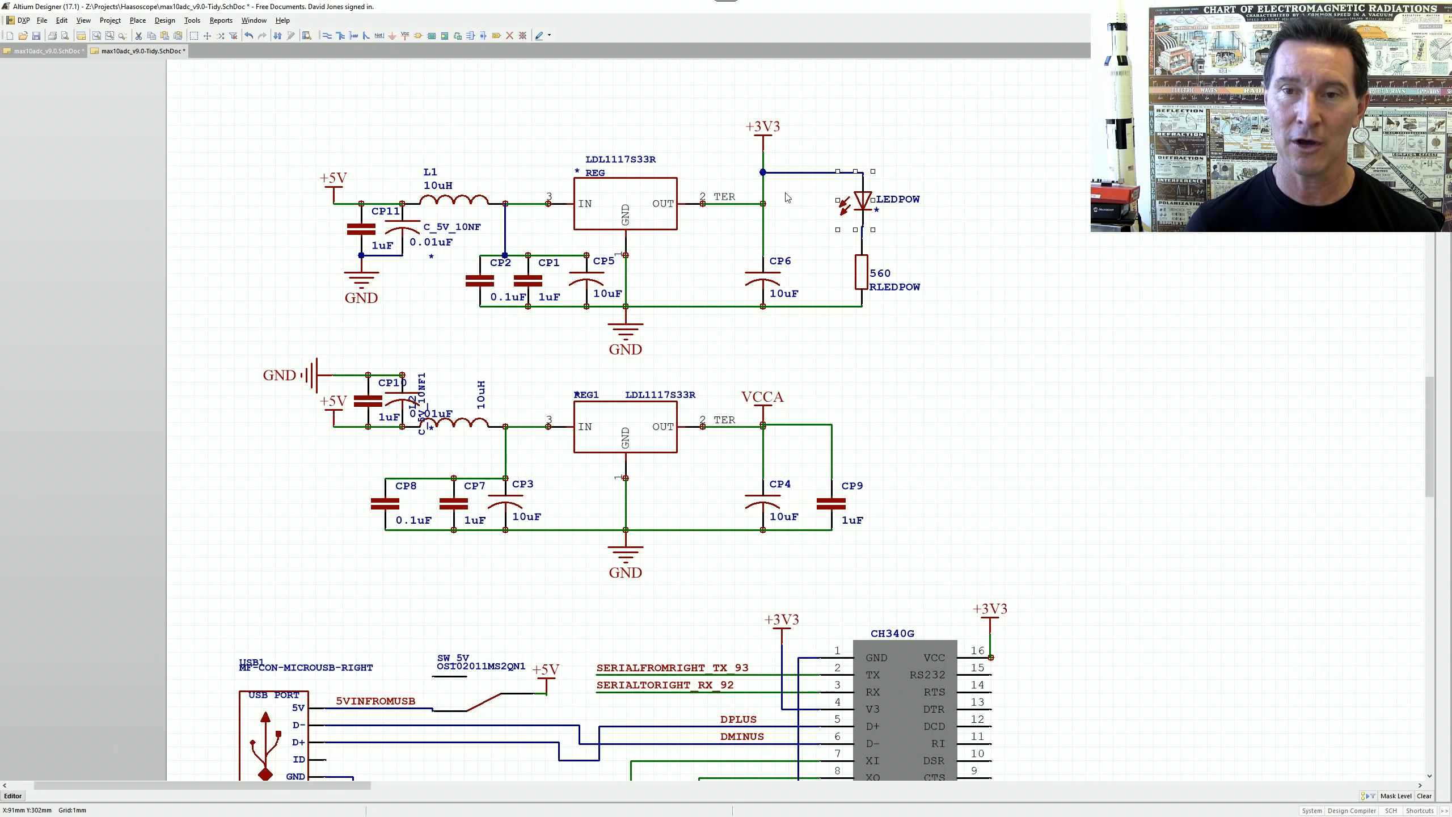
key(Page_Up)
key(Page_Up)
right_click(749, 392)
key(Escape)
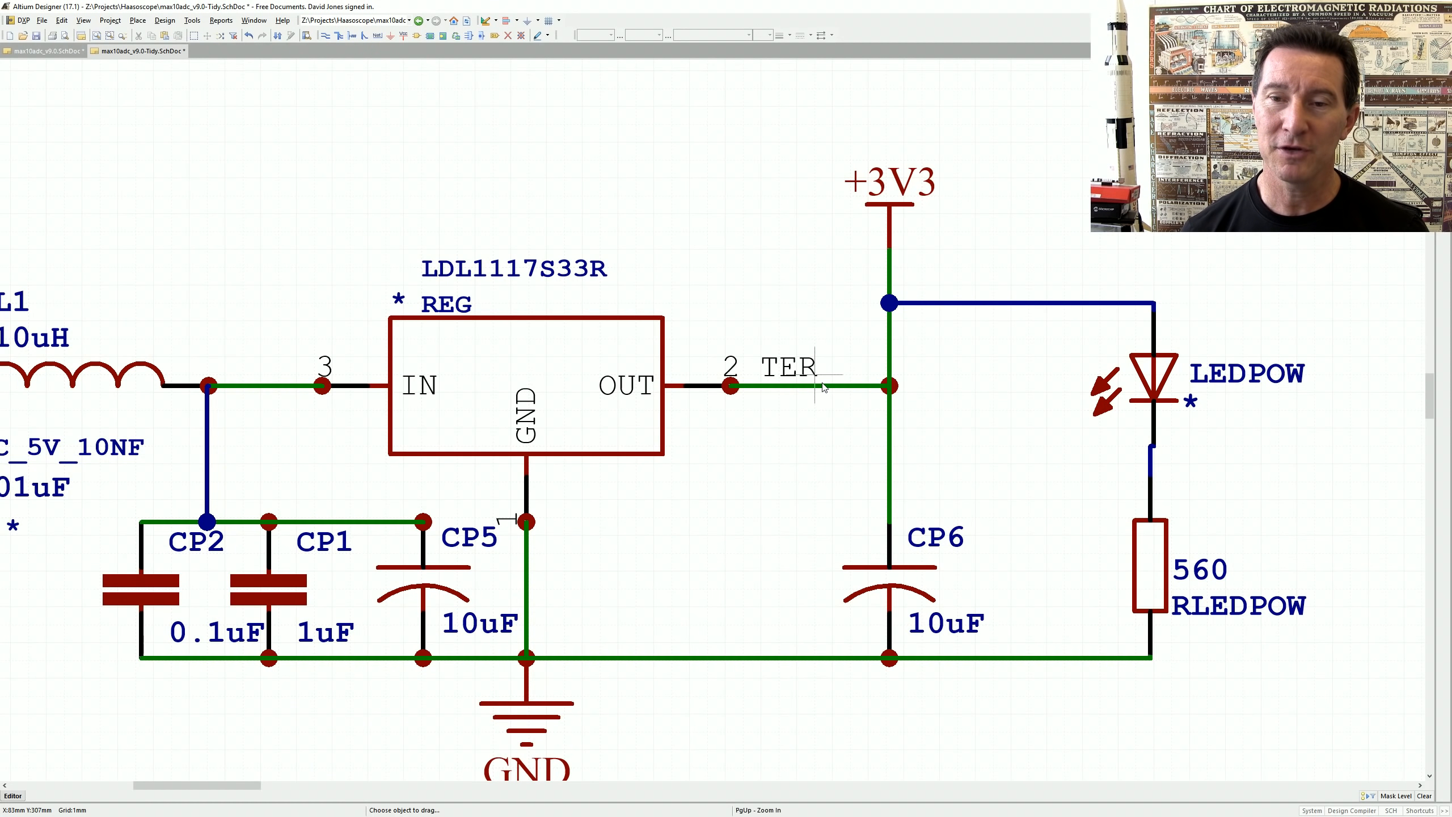
click(823, 387)
click(815, 295)
key(Page_Down)
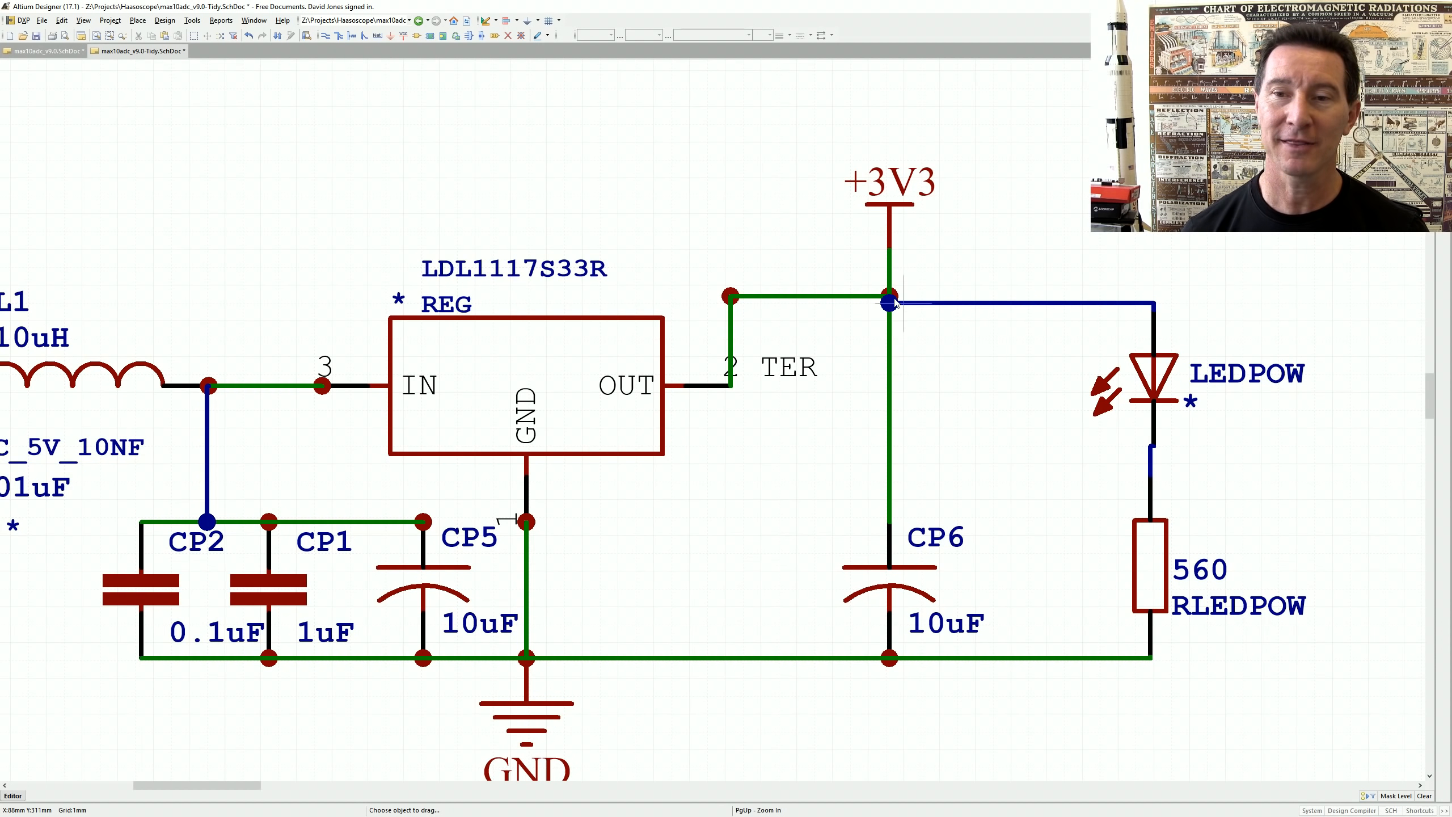
- Delete the leftover manual junctions at the output wire's corner and where it meets the +3V3 line
ctrl+scroll(906, 303, up, 5)
ctrl+scroll(891, 305, down, 1)
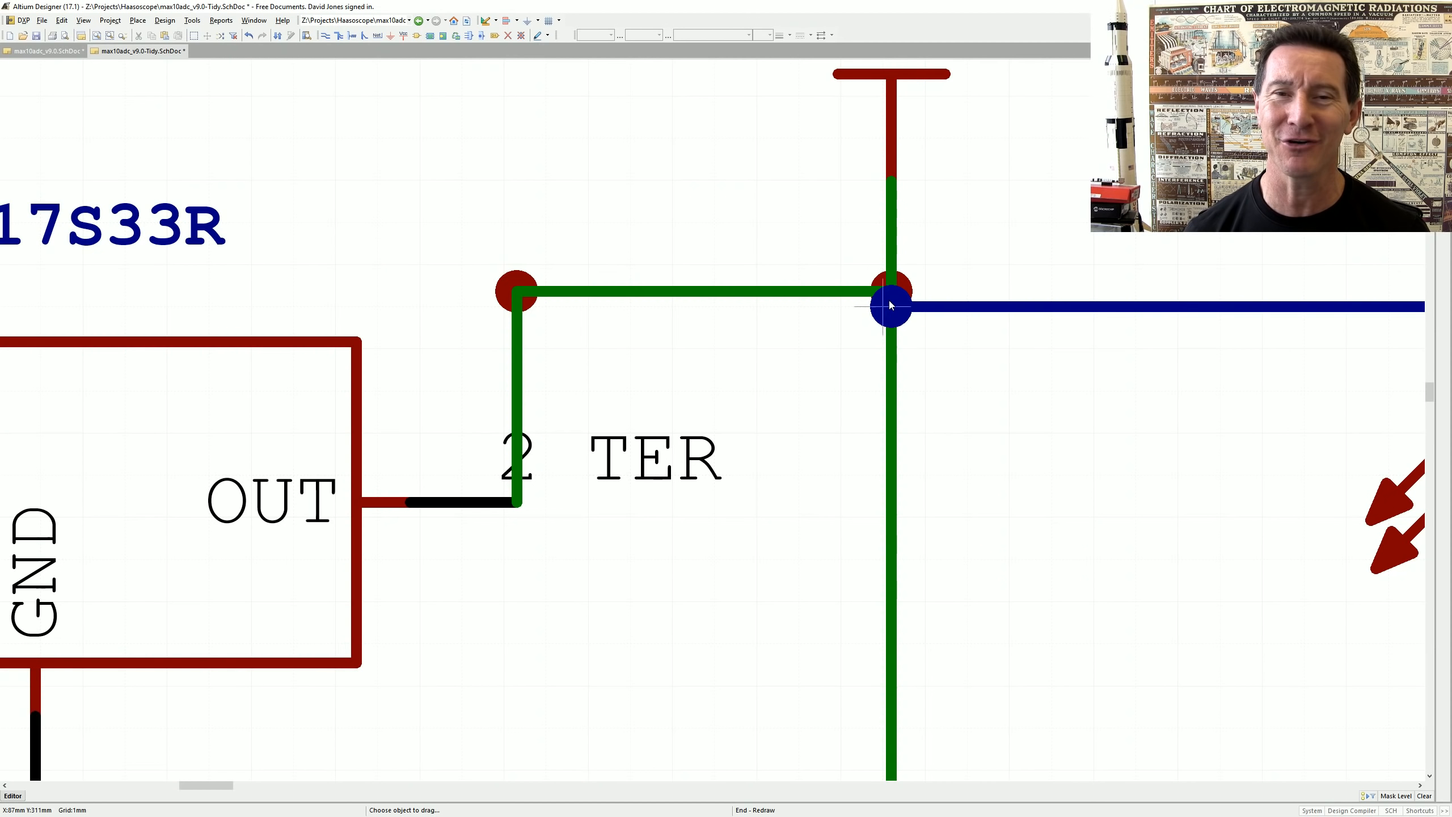
click(516, 275)
key(Delete)
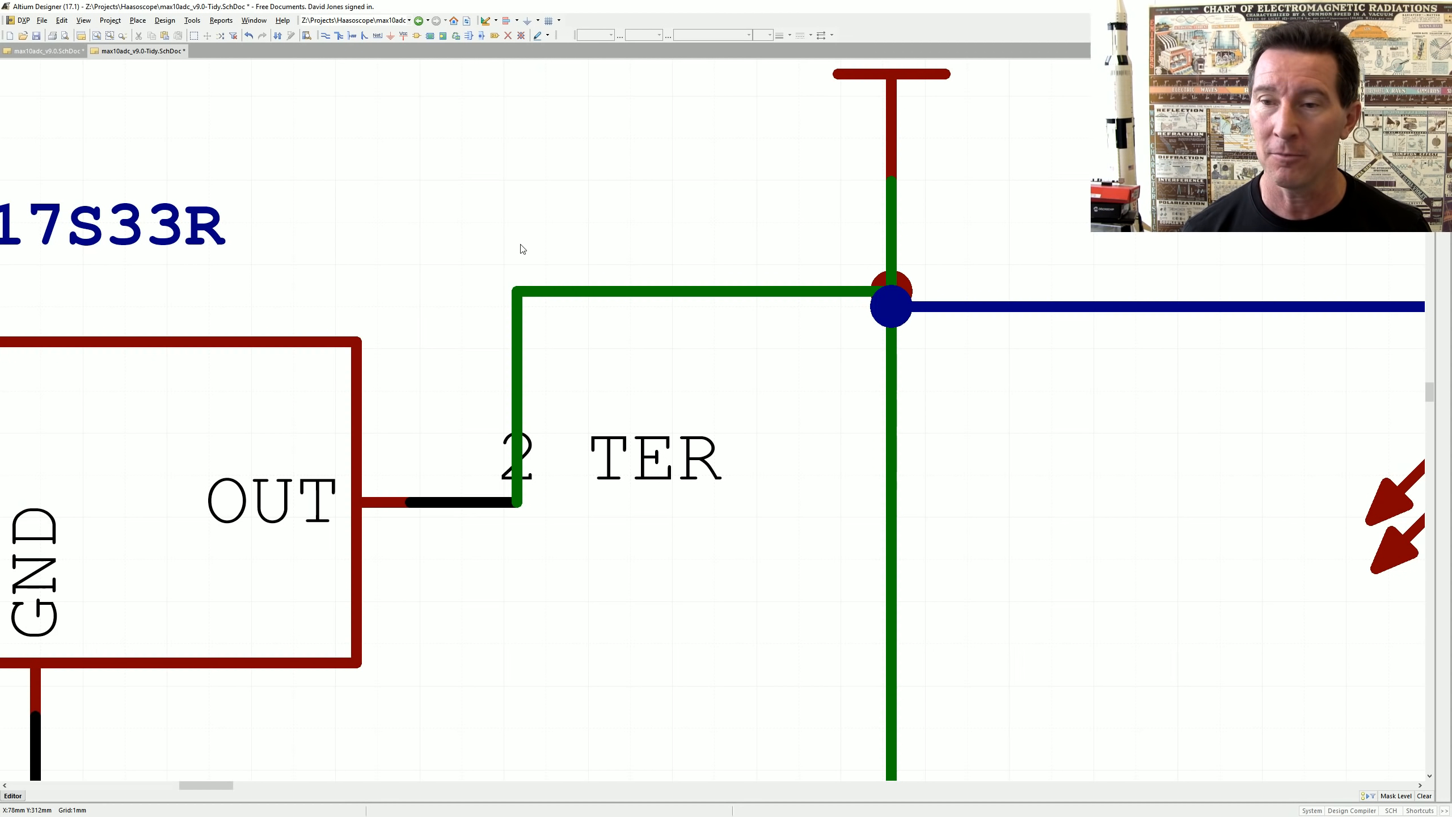
click(905, 281)
key(Delete)
click(907, 289)
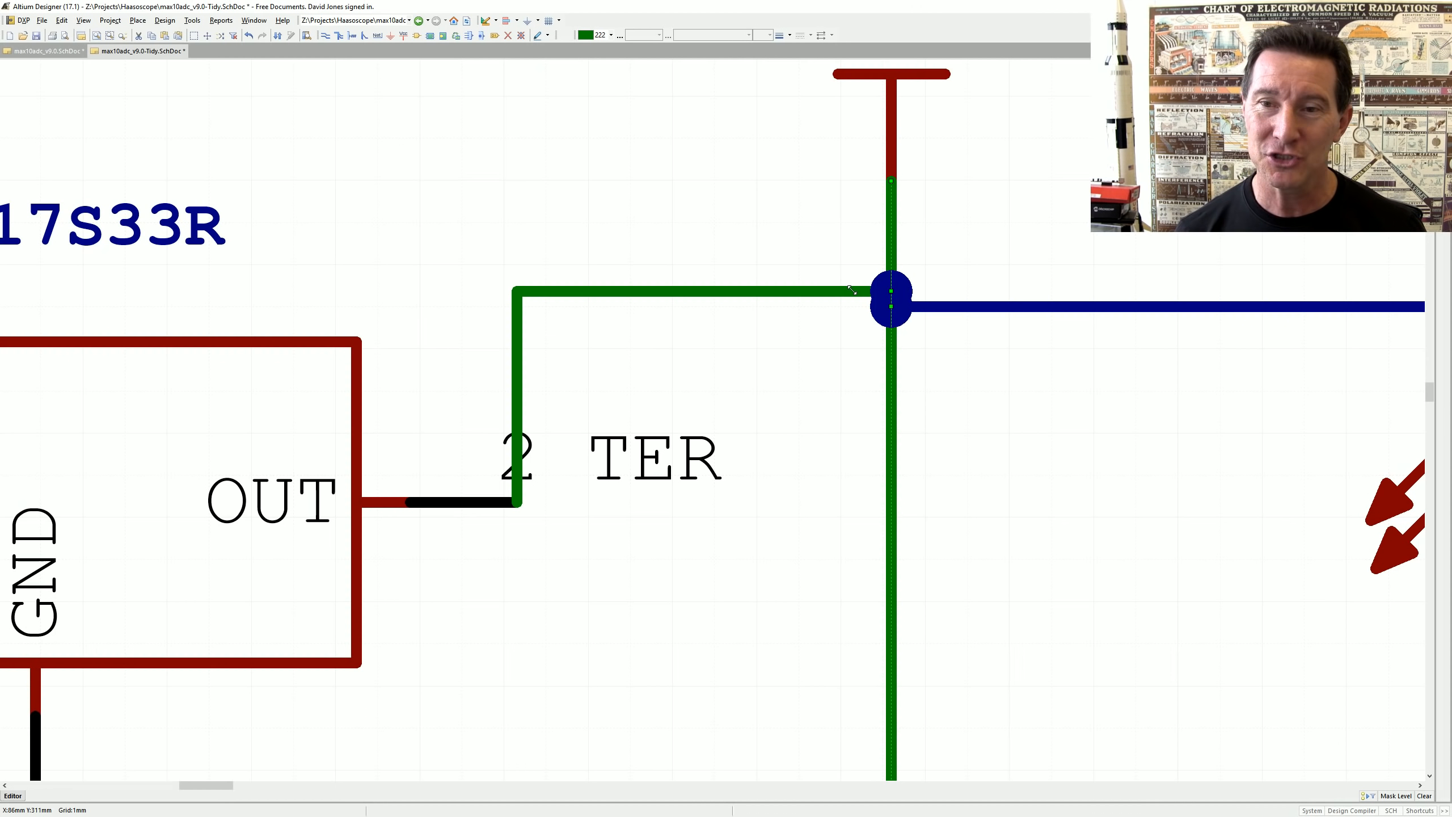
- Drag the +3V3 regulator's output wire back down so it runs straight from the OUT pin to the +3V3 line
ctrl+scroll(891, 294, down, 2)
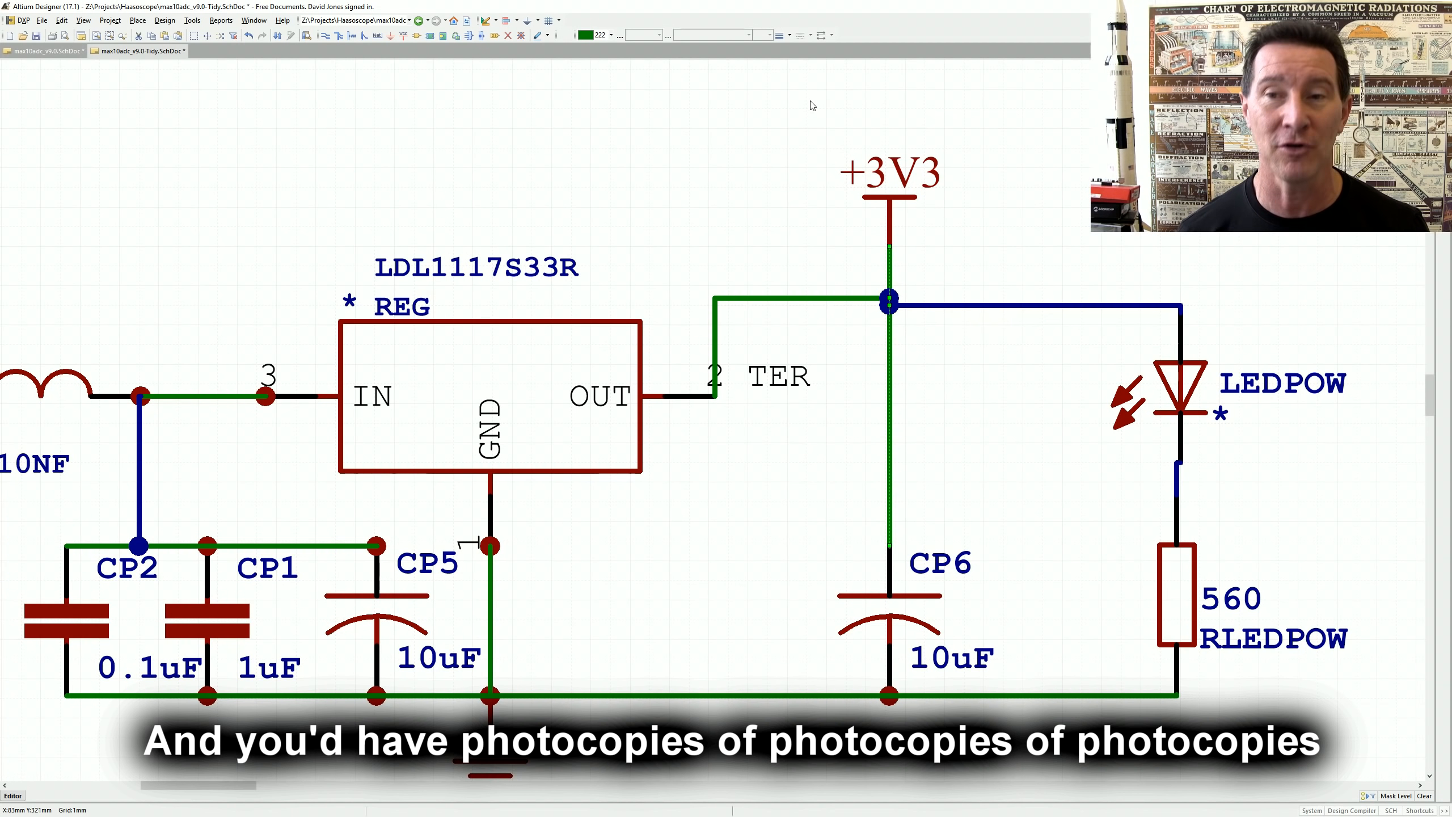
right_click(830, 291)
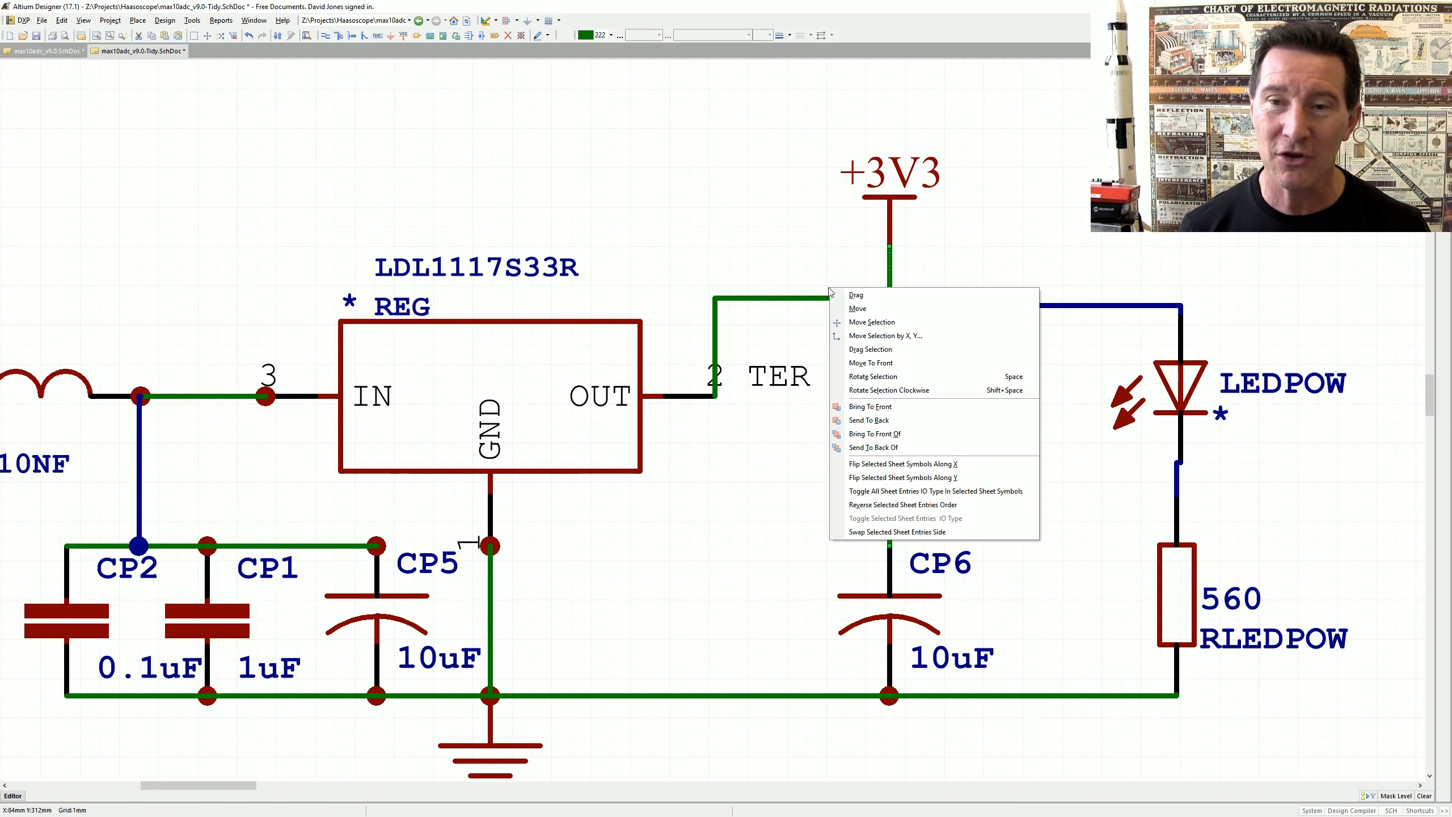
click(841, 295)
click(794, 302)
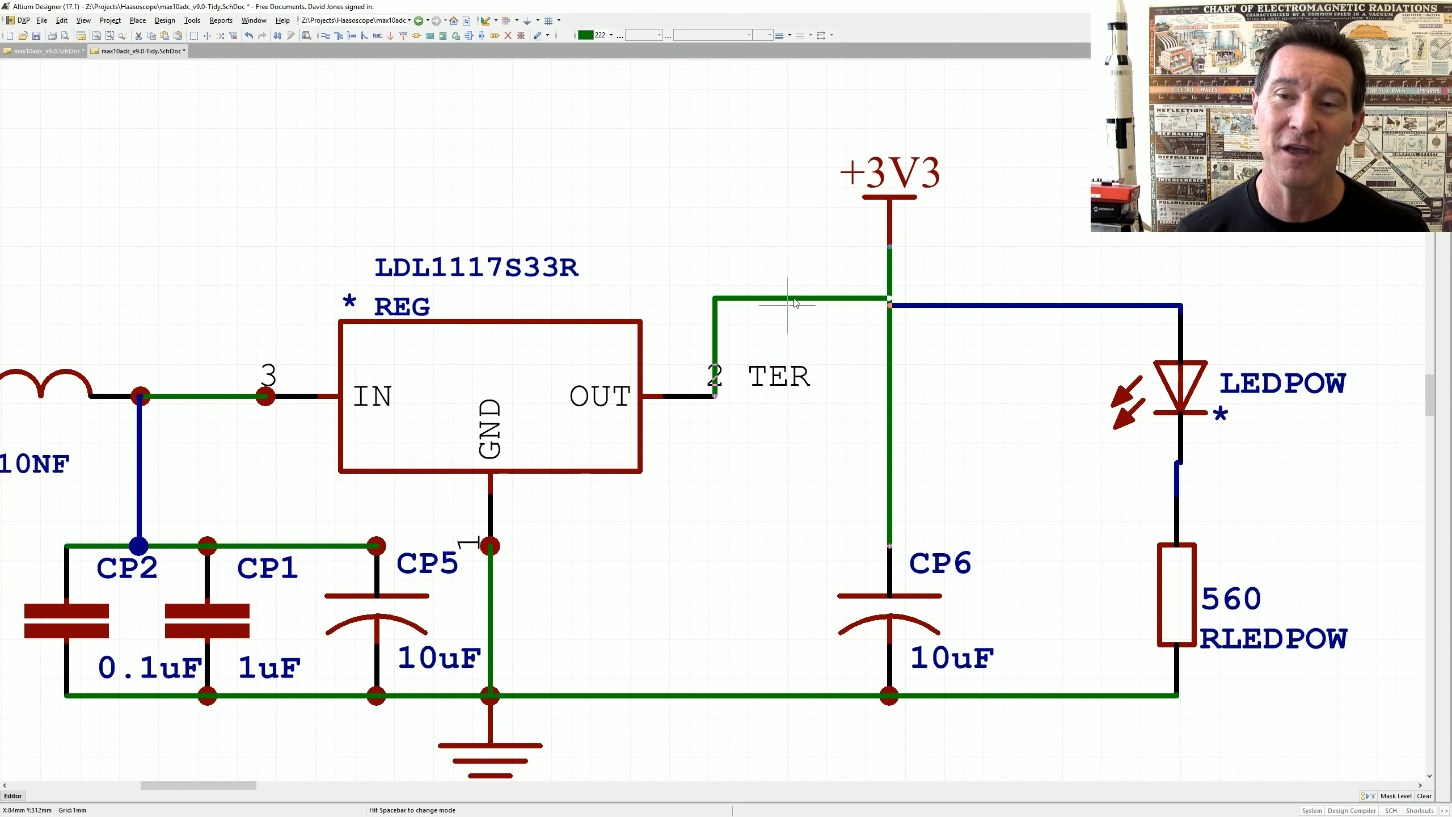
click(788, 396)
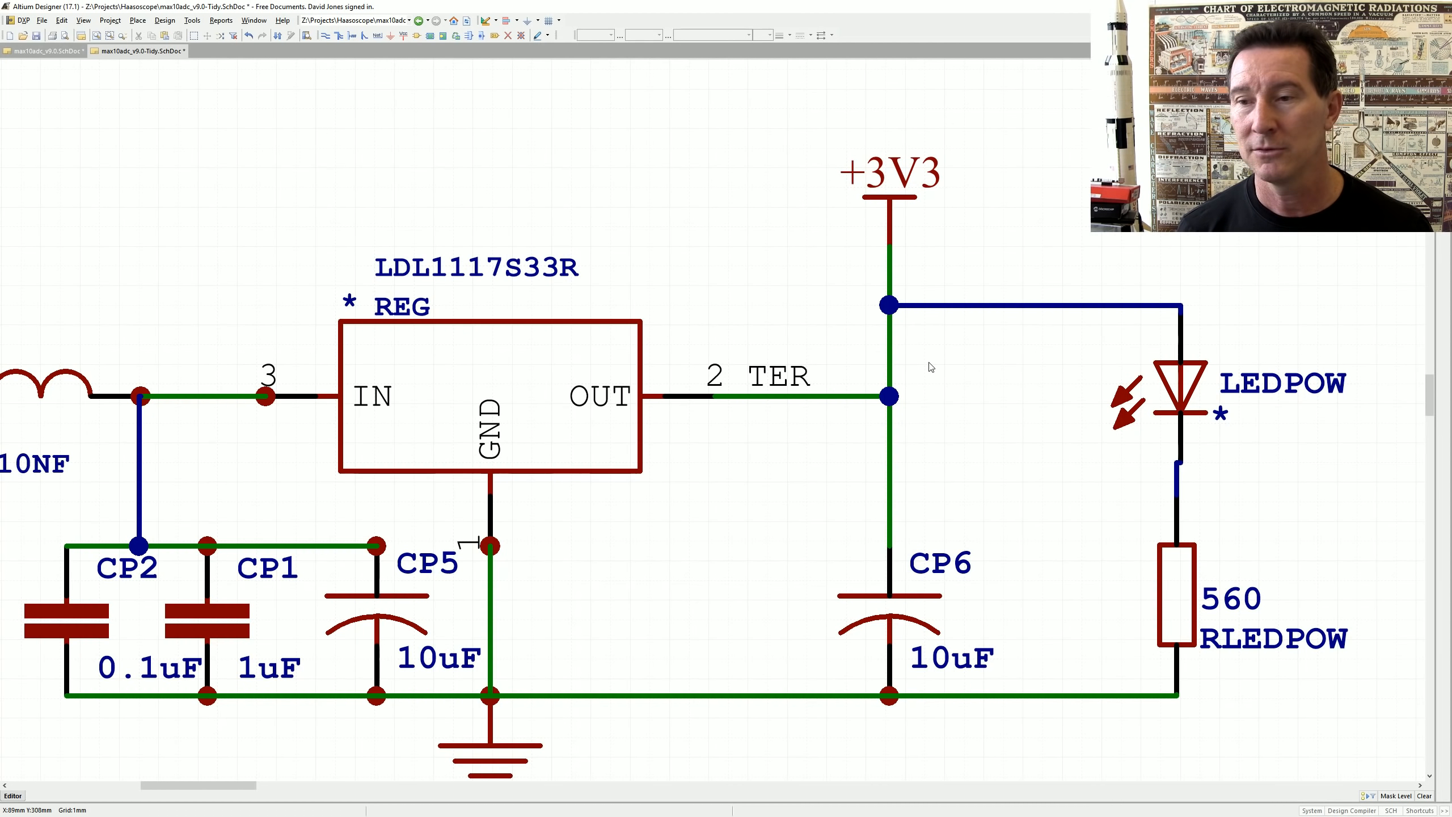
- Review the POWER and USB INPUT blocks and the remaining untidied circuits on the sheet
ctrl+scroll(891, 359, down, 2)
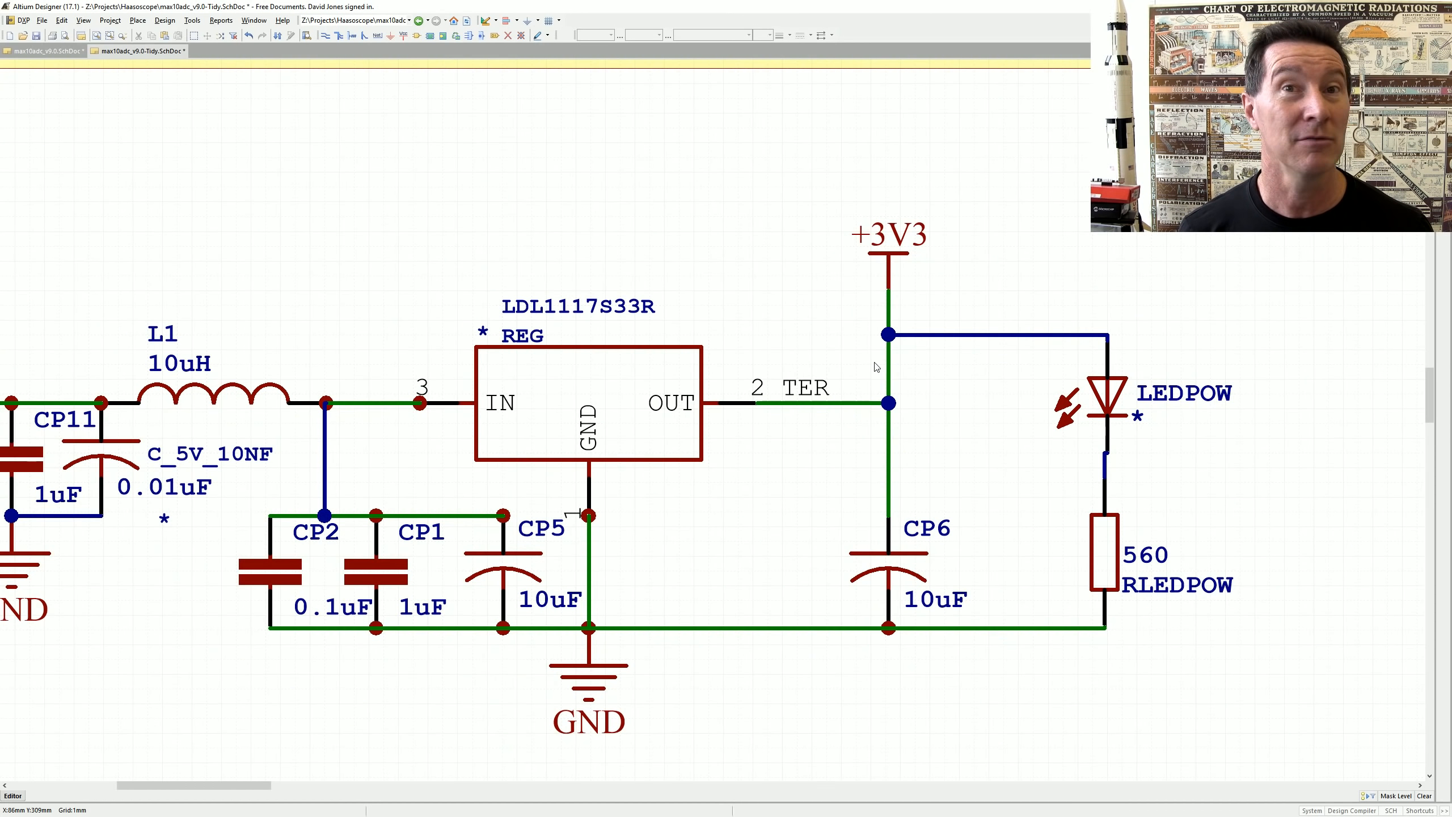
ctrl+scroll(842, 362, down, 5)
ctrl+scroll(678, 441, up, 1)
right_drag(766, 458, 739, 400)
ctrl+scroll(681, 428, down, 3)
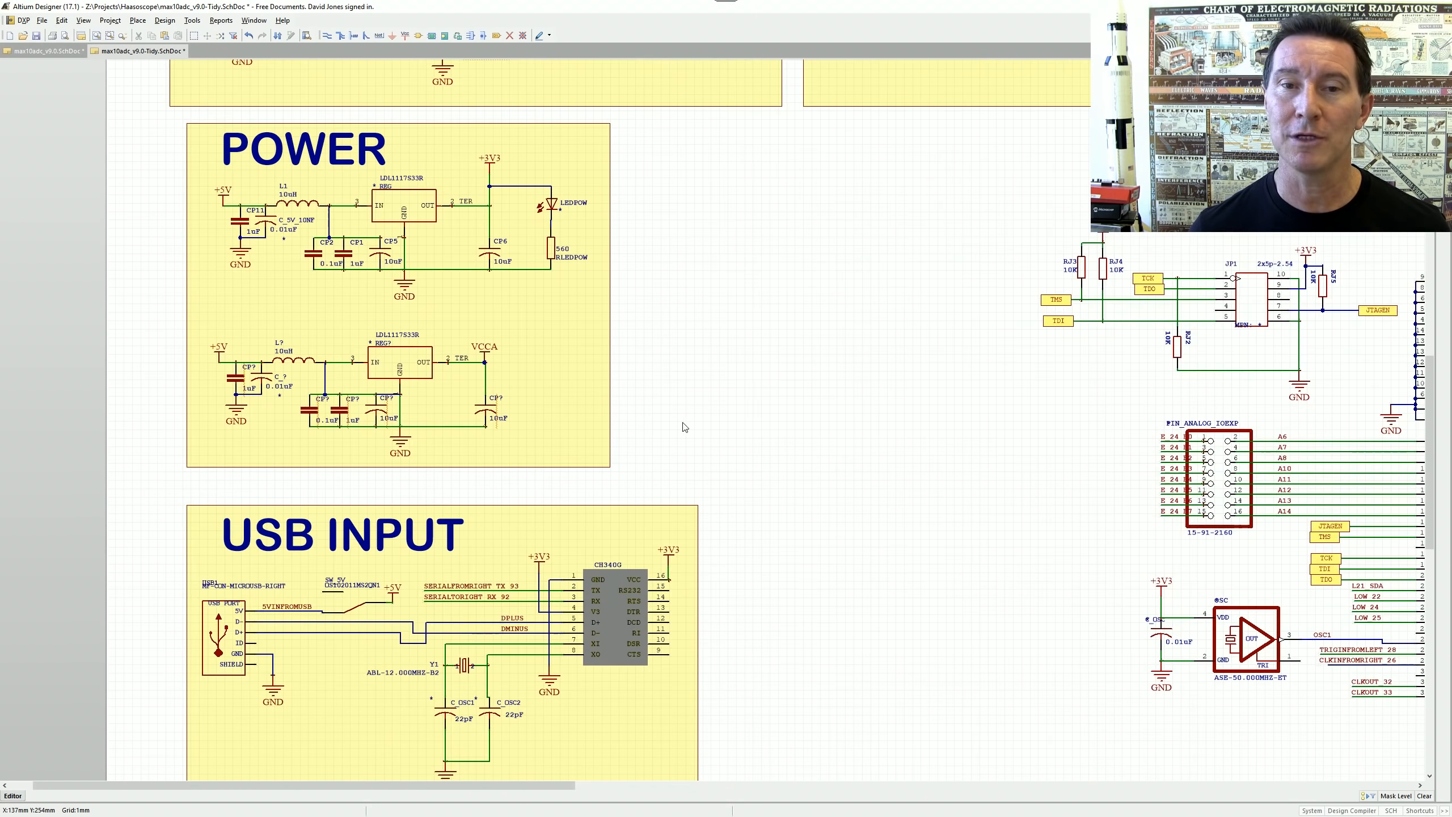
ctrl+scroll(683, 424, up, 1)
ctrl+scroll(728, 409, down, 2)
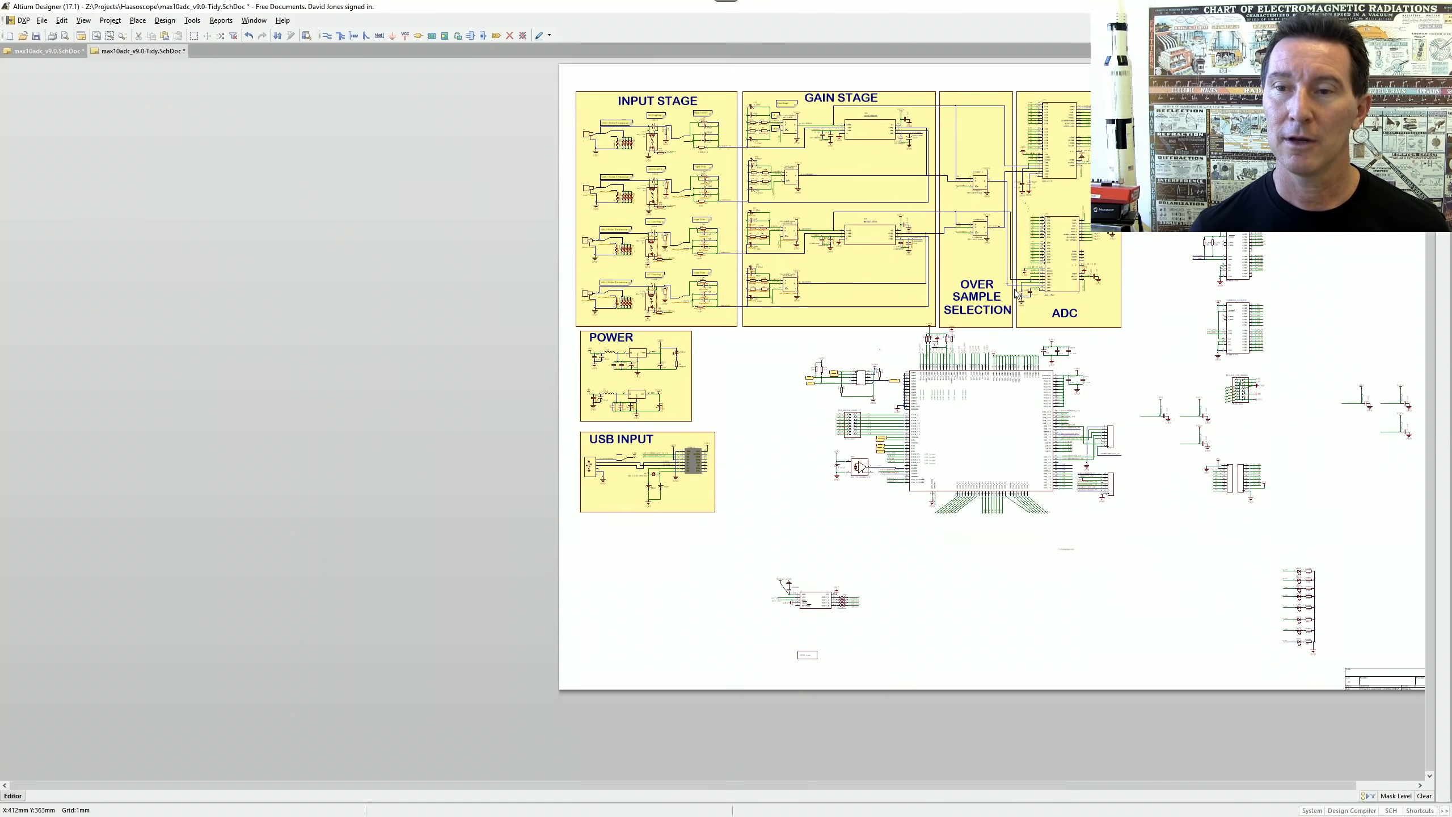
ctrl+scroll(715, 435, up, 1)
ctrl+scroll(703, 468, up, 2)
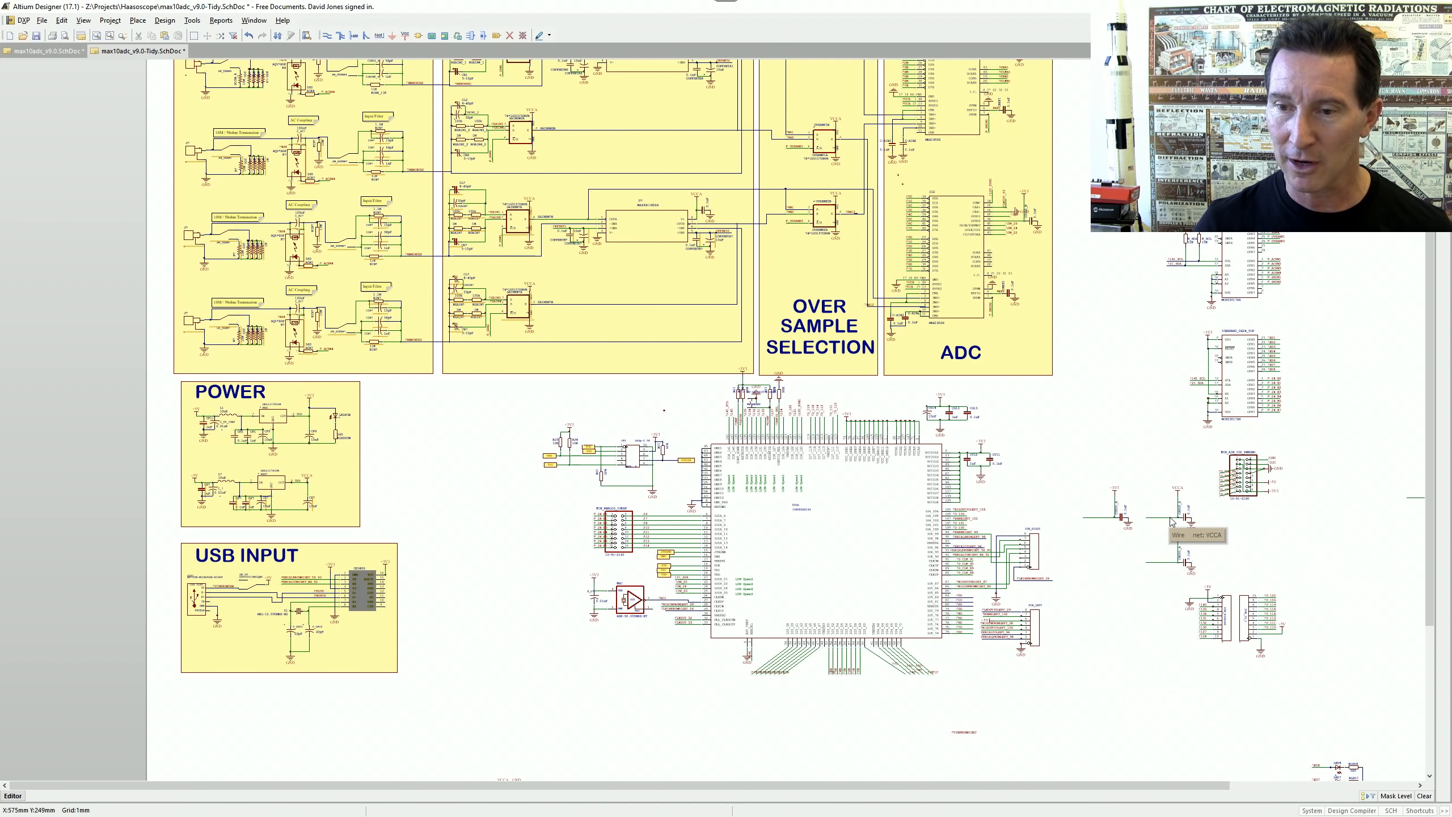
- Move SW_RESET clear of the pull-up resistors above the FPGA, with horizontal labels and its GND symbol pointing down below the switch pin
ctrl+scroll(768, 411, up, 5)
ctrl+scroll(792, 247, up, 4)
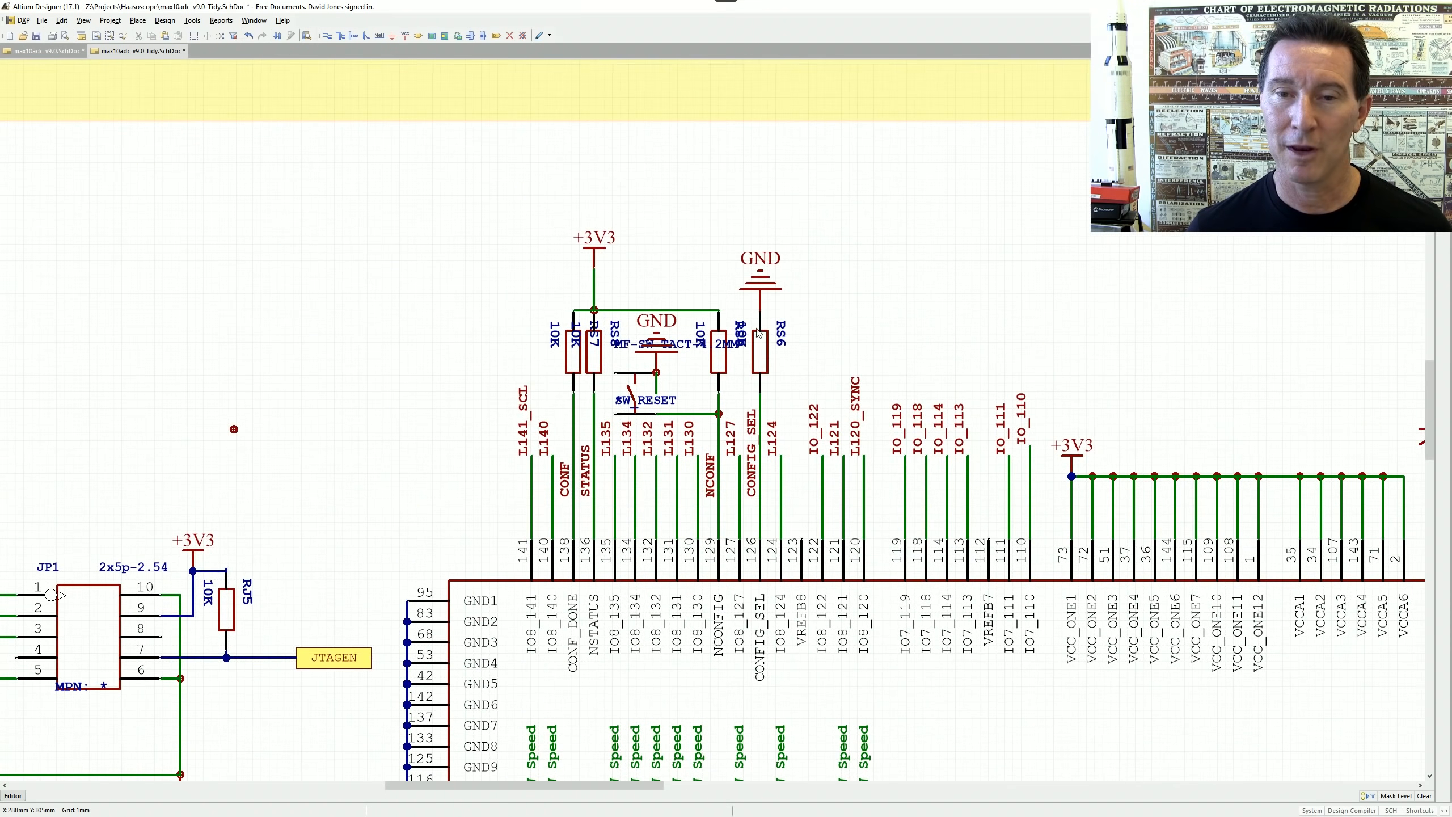
ctrl+scroll(748, 344, down, 3)
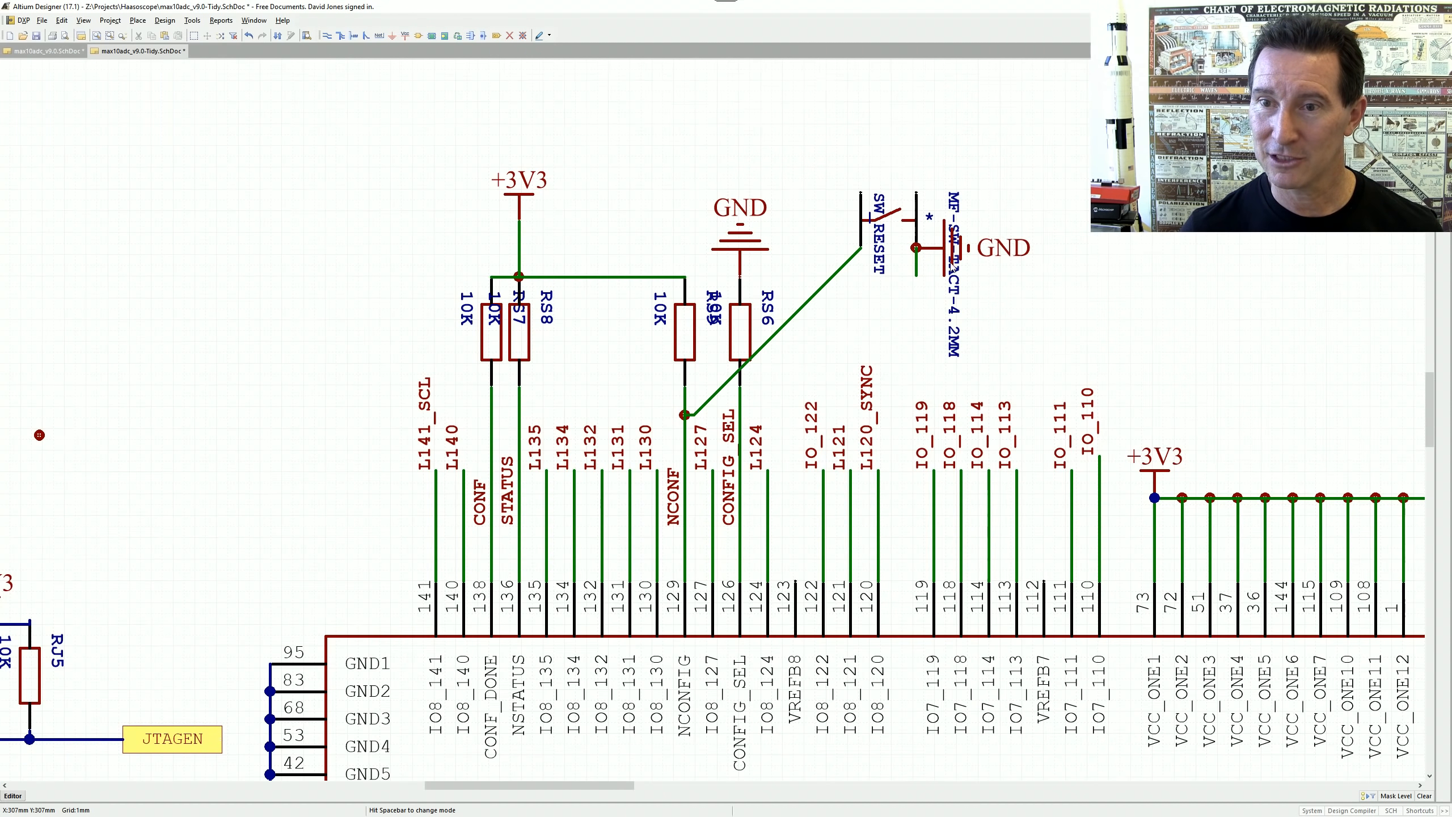
ctrl+scroll(952, 268, up, 2)
drag(964, 325, 961, 140)
key(space)
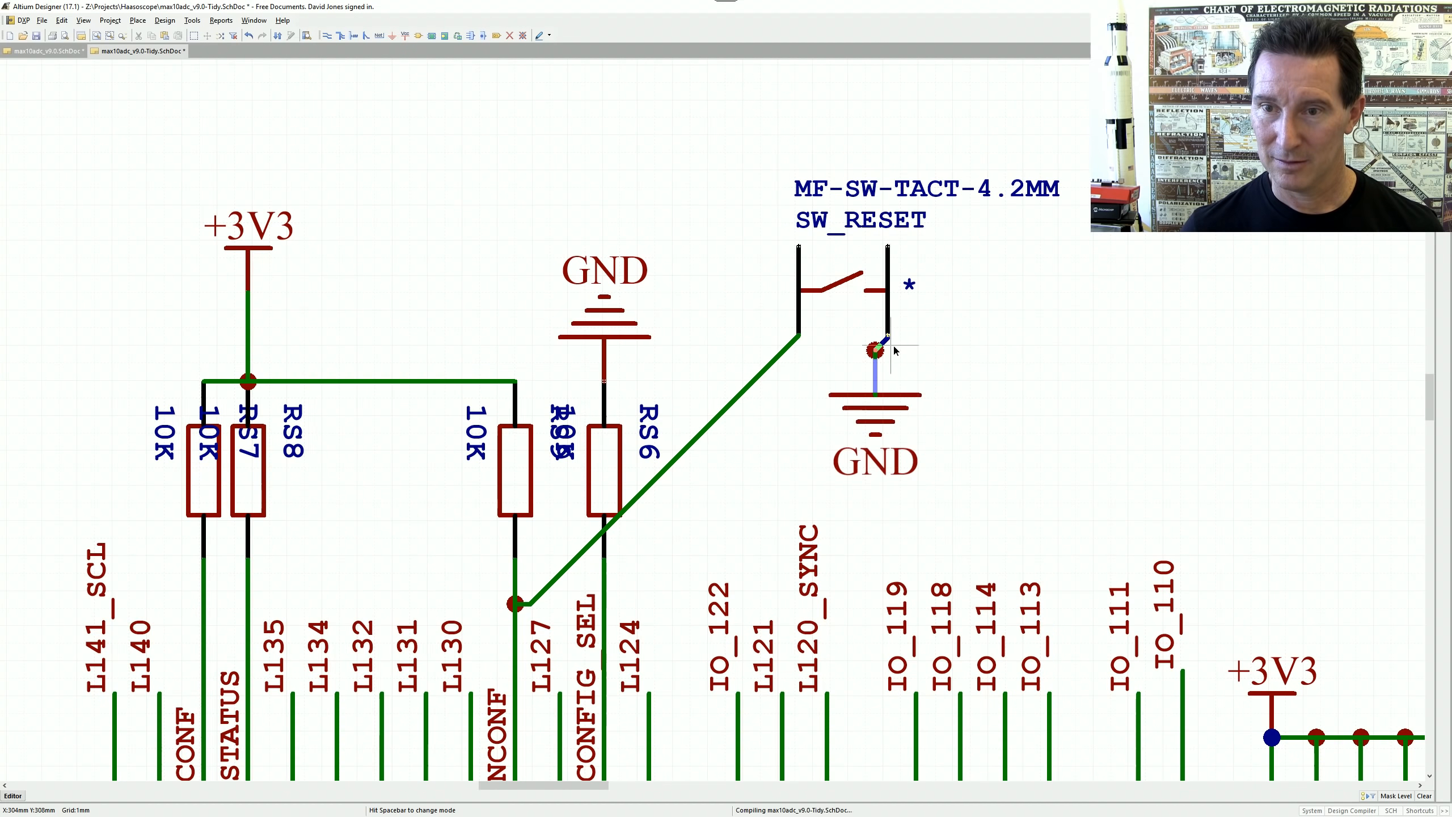
drag(884, 346, 899, 350)
- Replace the diagonal wire from SW_RESET with a right-angled wire to the NCONF line below RS9
click(767, 368)
key(Delete)
key(p)
key(w)
click(515, 572)
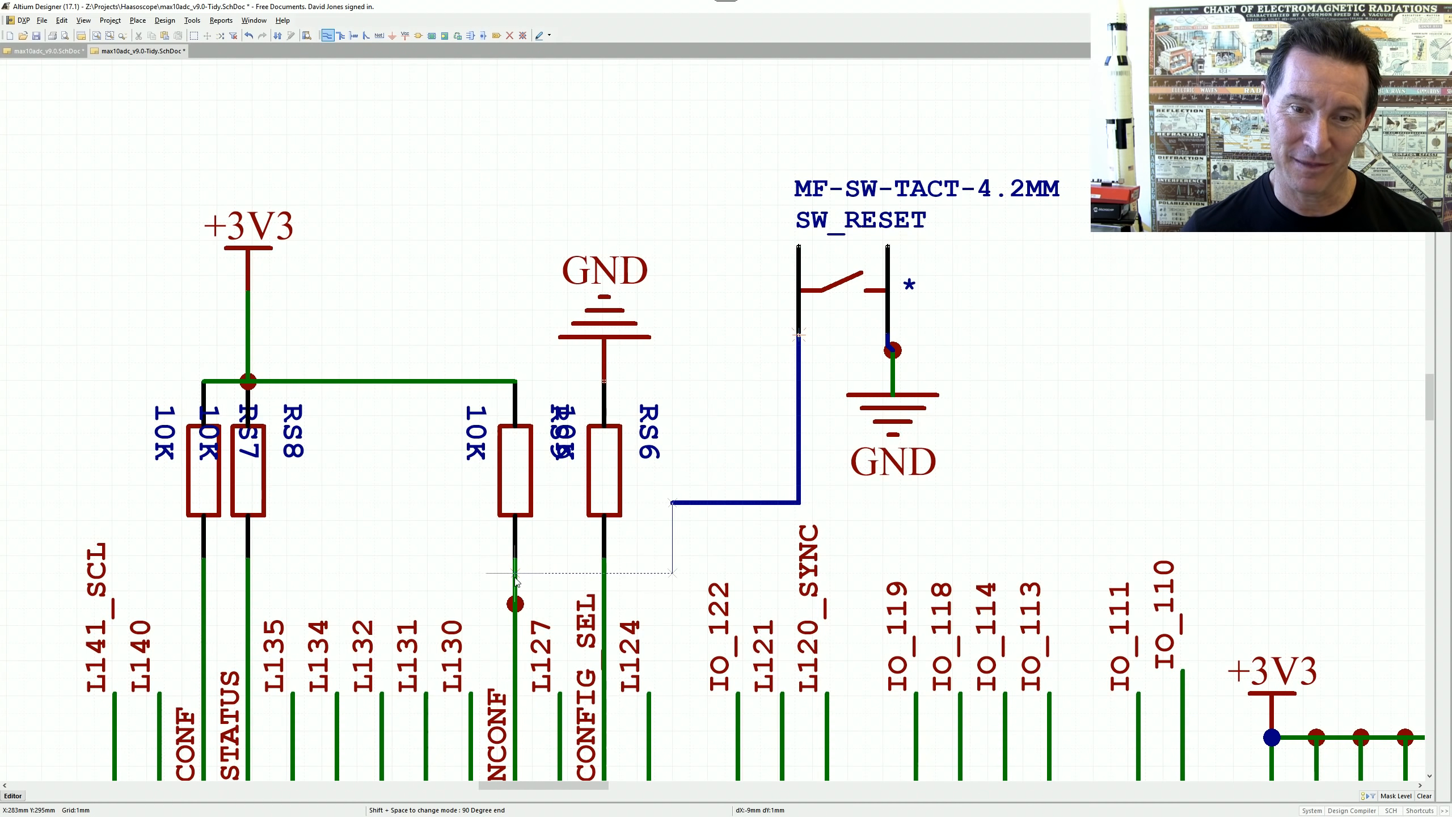
right_click(785, 388)
right_drag(505, 395, 584, 278)
ctrl+scroll(583, 270, down, 3)
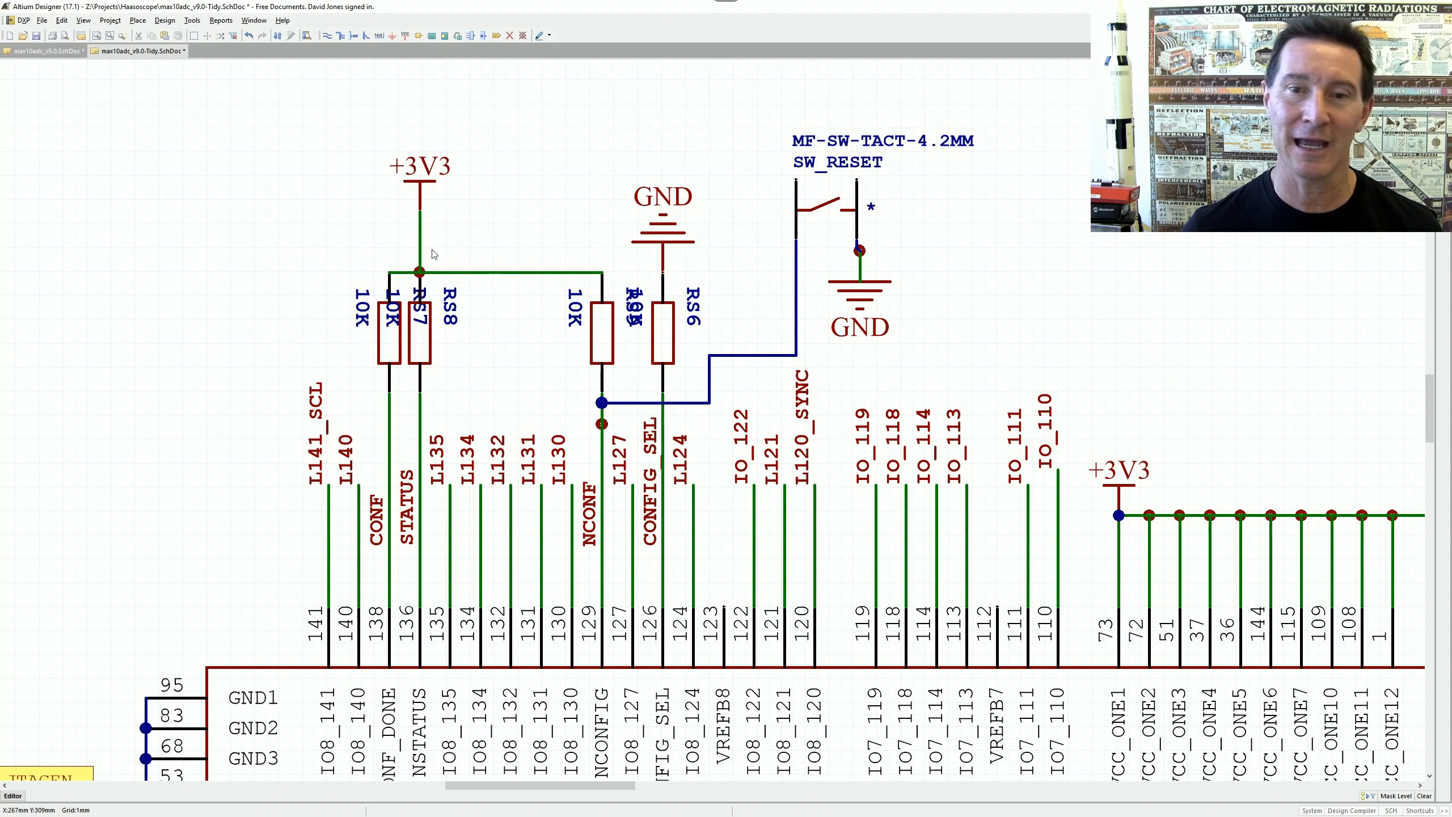
- Place RS6's GND symbol pointing down beside the resistor and replace its diagonal connection with a right-angled wire
ctrl+scroll(859, 285, down, 4)
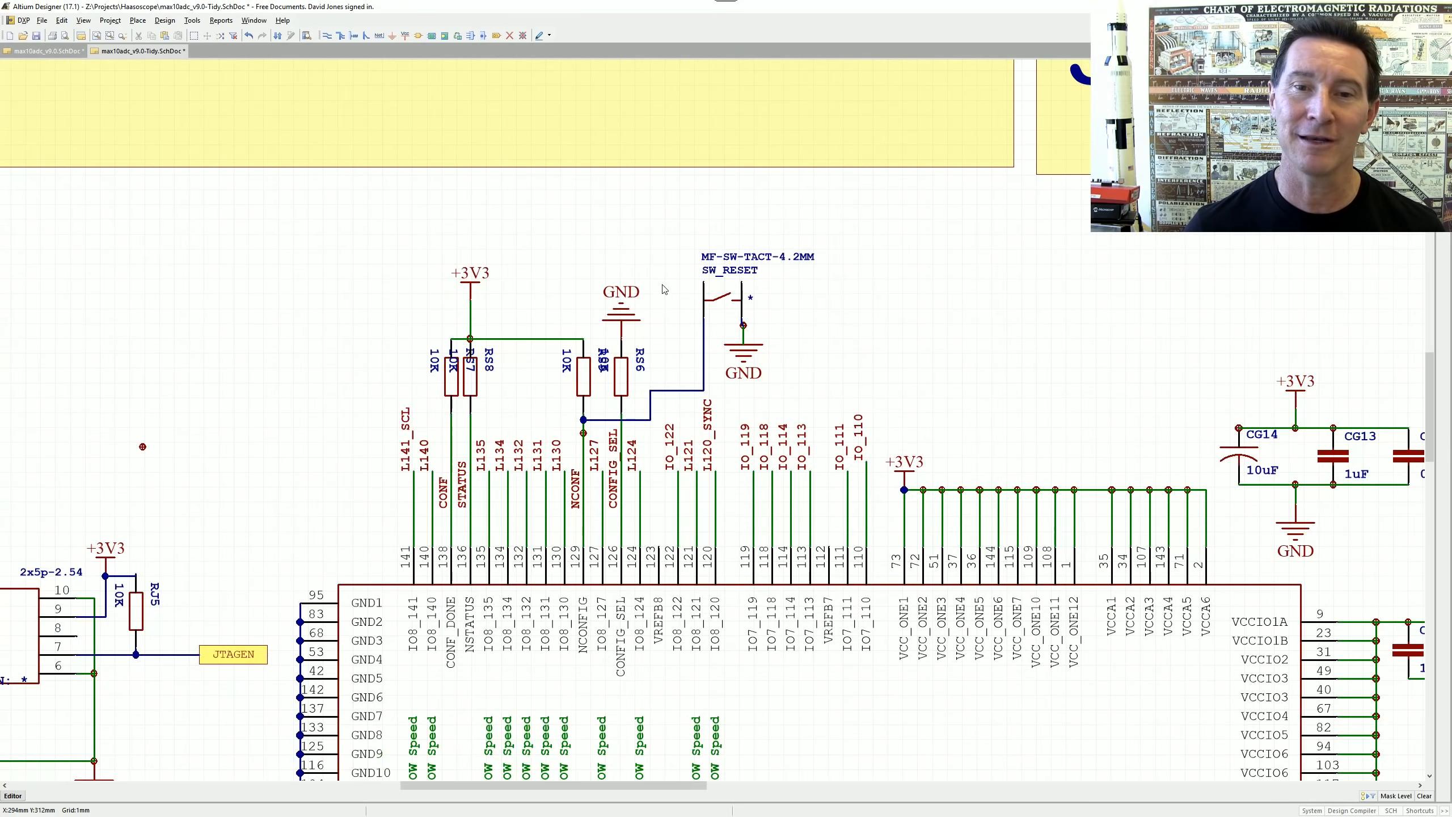
ctrl+scroll(634, 330, up, 4)
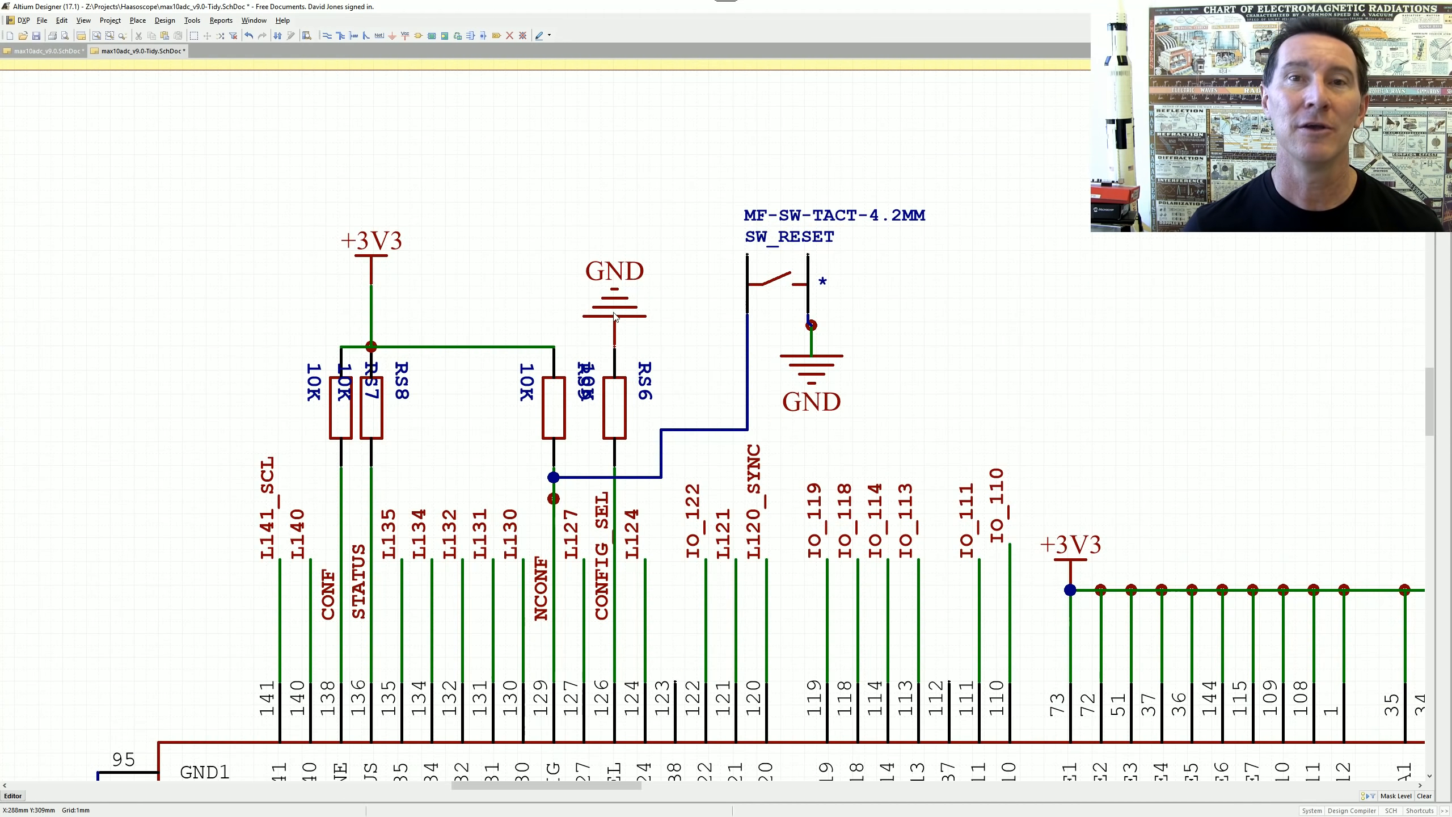
drag(617, 312, 674, 314)
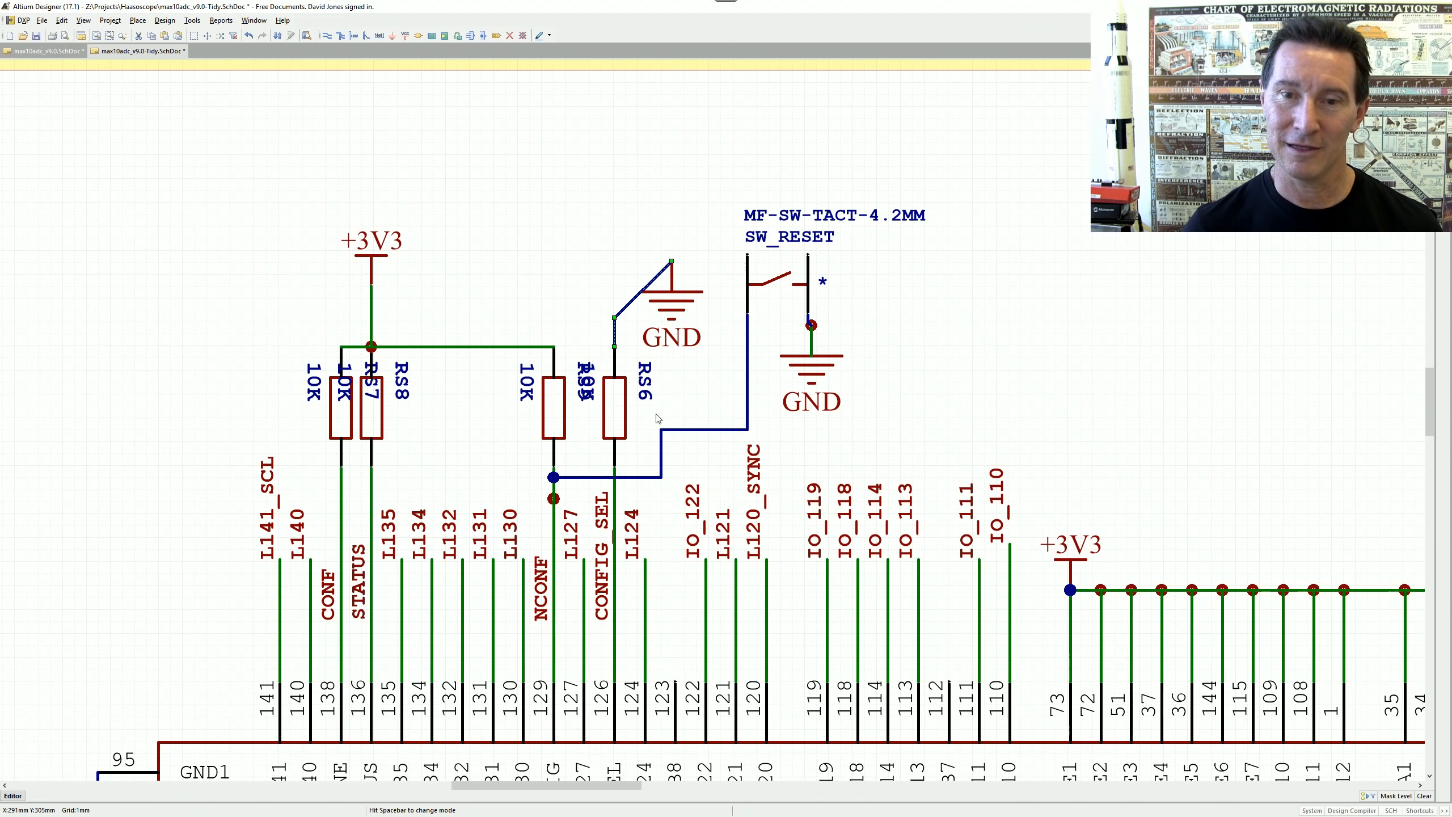
key(Delete)
click(353, 36)
click(615, 346)
click(672, 262)
right_click(671, 262)
- Separate the overlapping RS9 and RS6 labels, placing RS9's pair on its left and RS6's pair on its right
drag(526, 383, 567, 404)
key(space)
key(space)
key(ctrl+z)
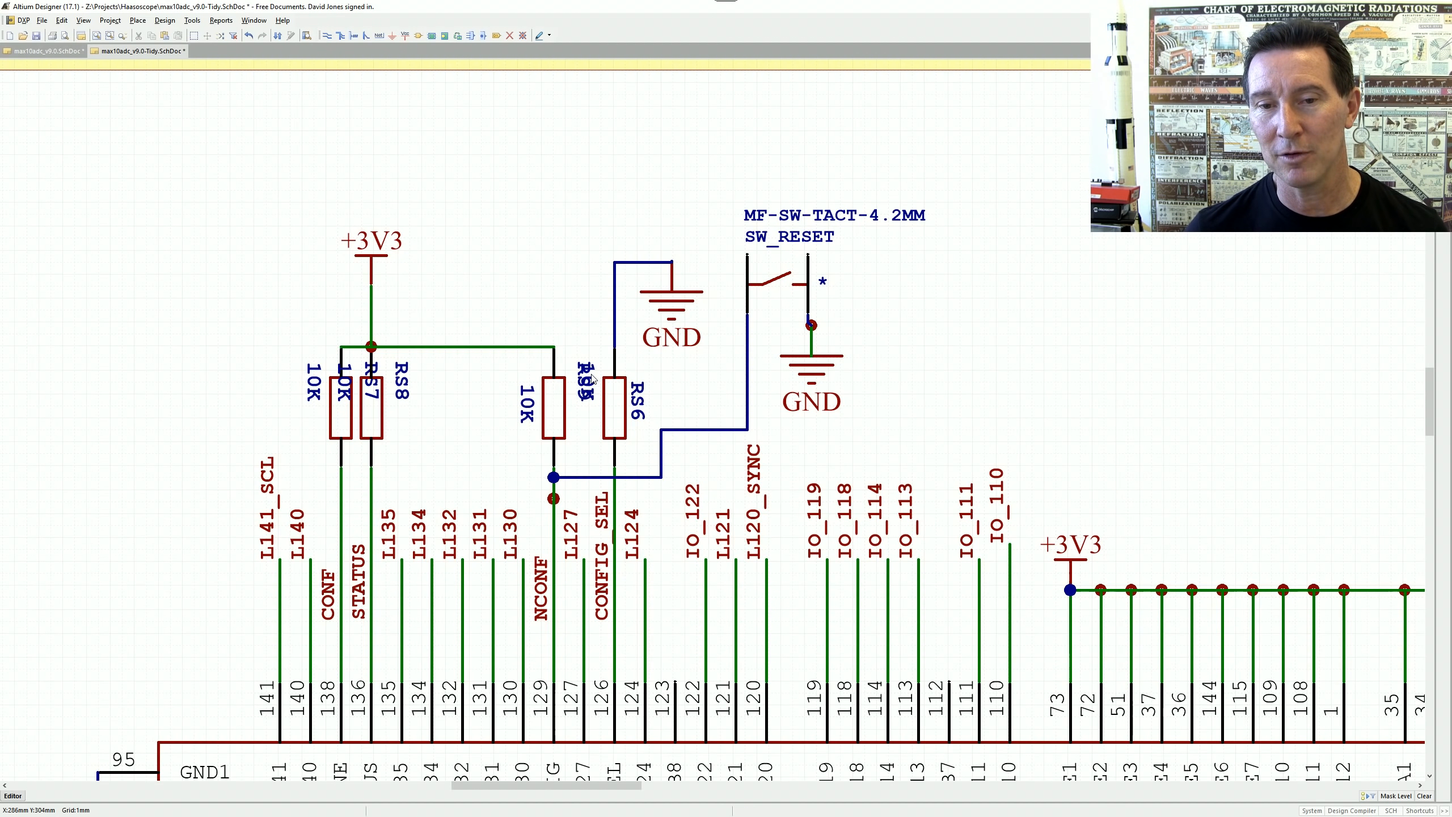
drag(593, 384, 522, 417)
scroll(579, 400, down, 1)
ctrl+scroll(576, 357, up, 2)
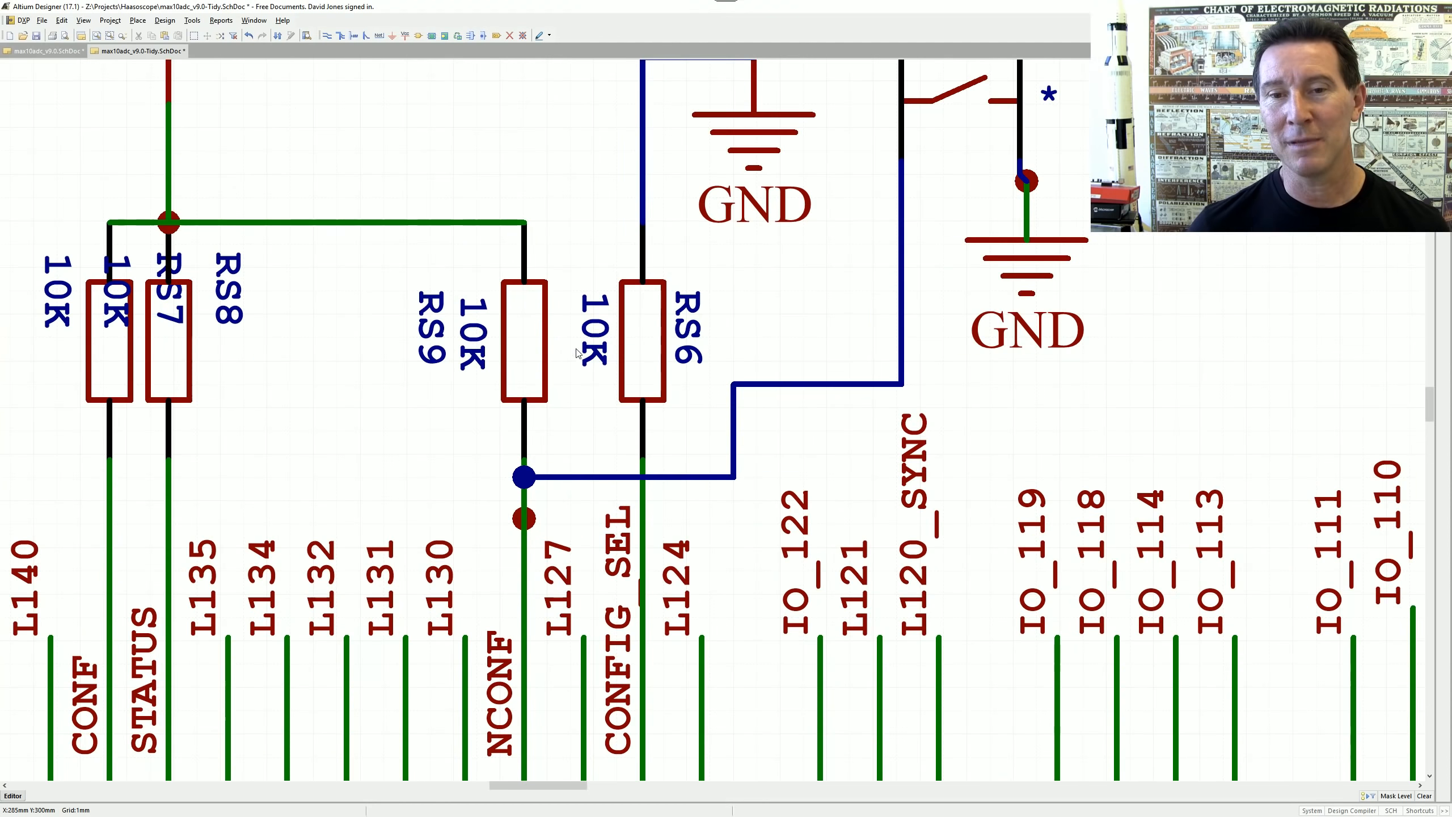
drag(601, 332, 727, 329)
ctrl+scroll(470, 319, down, 3)
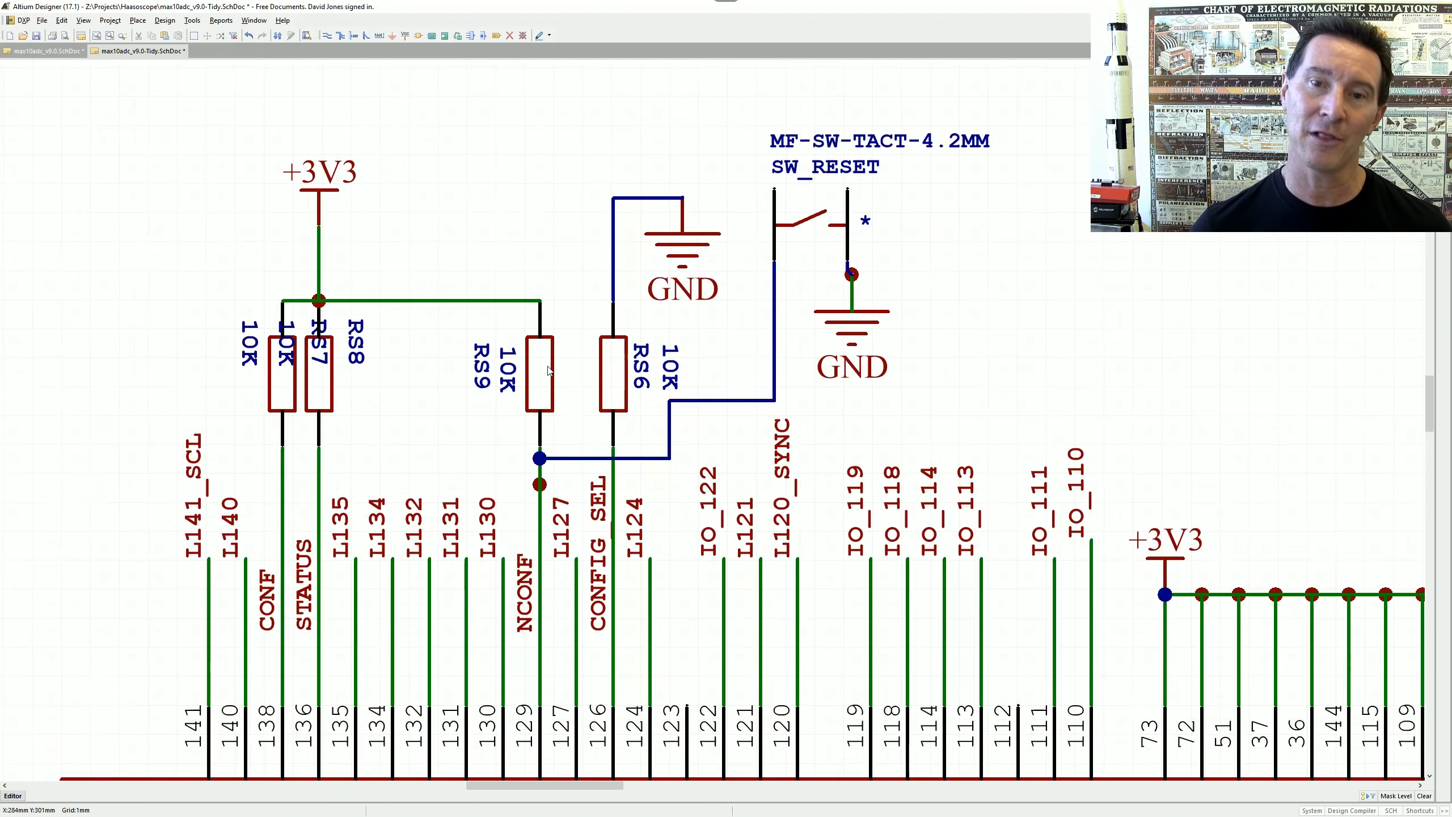
ctrl+scroll(560, 359, up, 1)
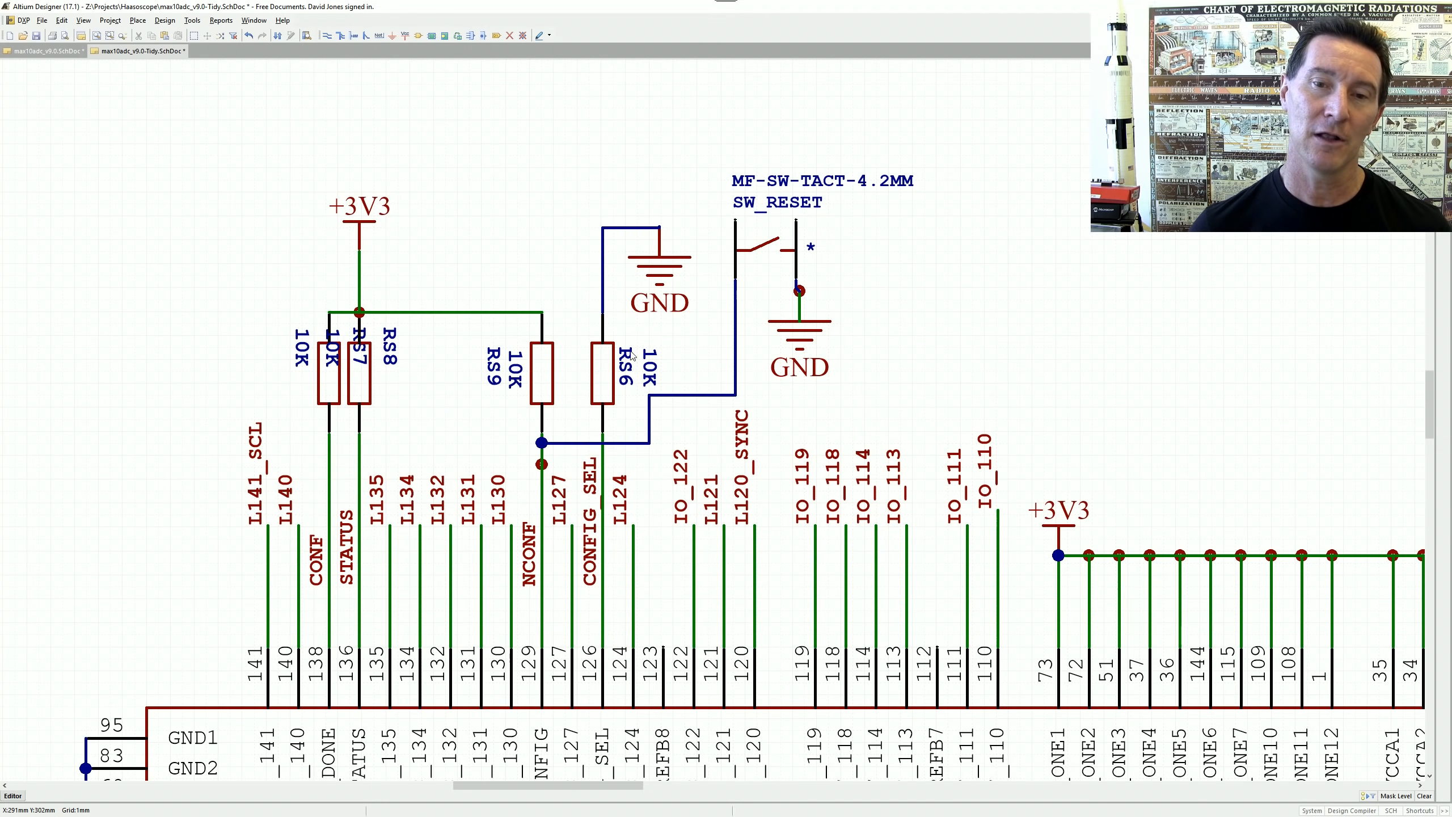
- Rotate the 10K and designator labels of RS6, RS7, RS8 and RS9 to horizontal and stack them beside their resistors
mouse_move(651, 375)
mouse_down()
mouse_move(628, 386)
mouse_move(663, 372)
mouse_up()
key(space)
key(space)
drag(642, 348, 653, 347)
mouse_move(518, 366)
mouse_down()
mouse_move(497, 350)
mouse_move(497, 383)
mouse_move(504, 362)
mouse_up()
key(space)
key(space)
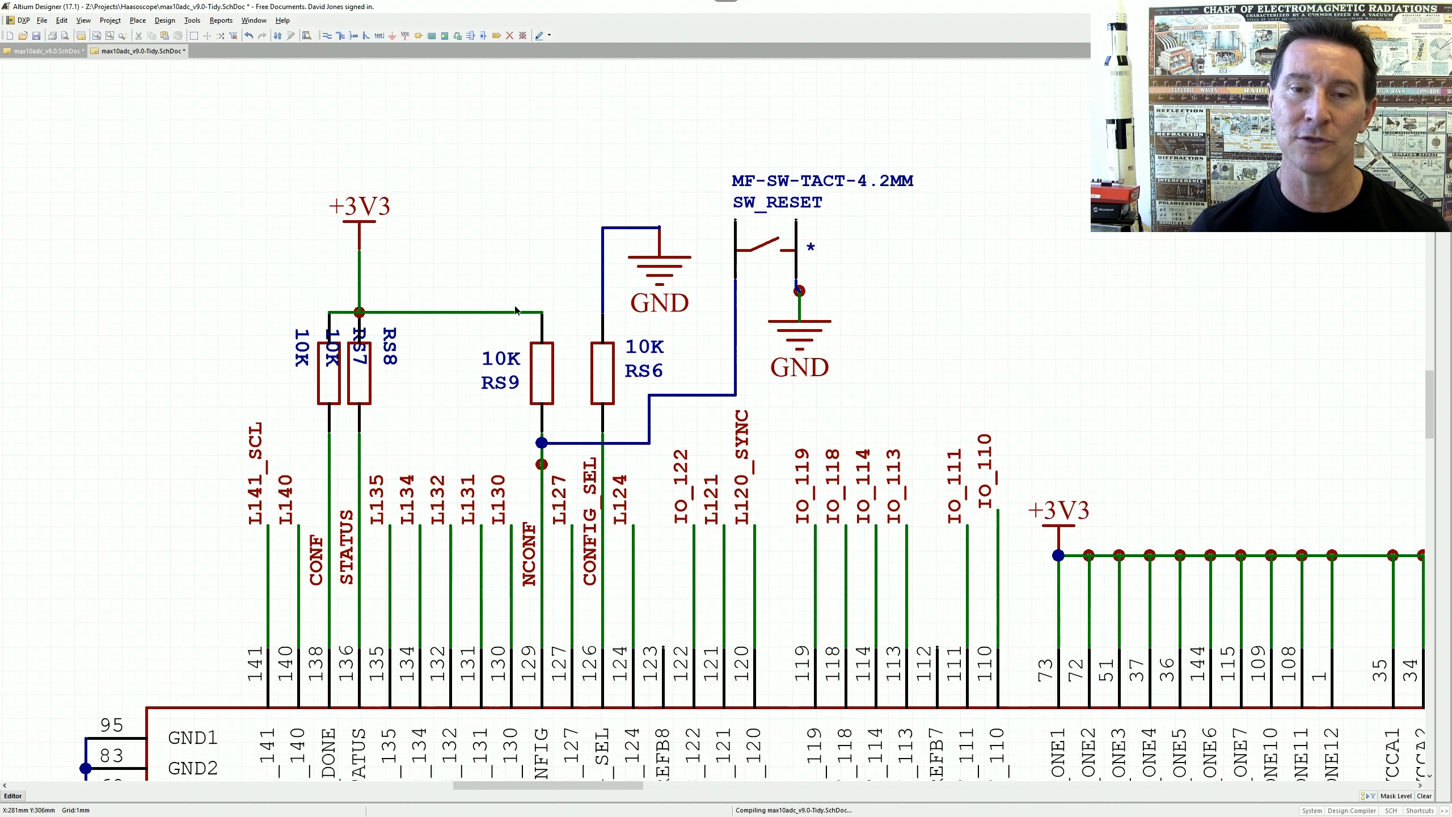
right_drag(432, 330, 564, 360)
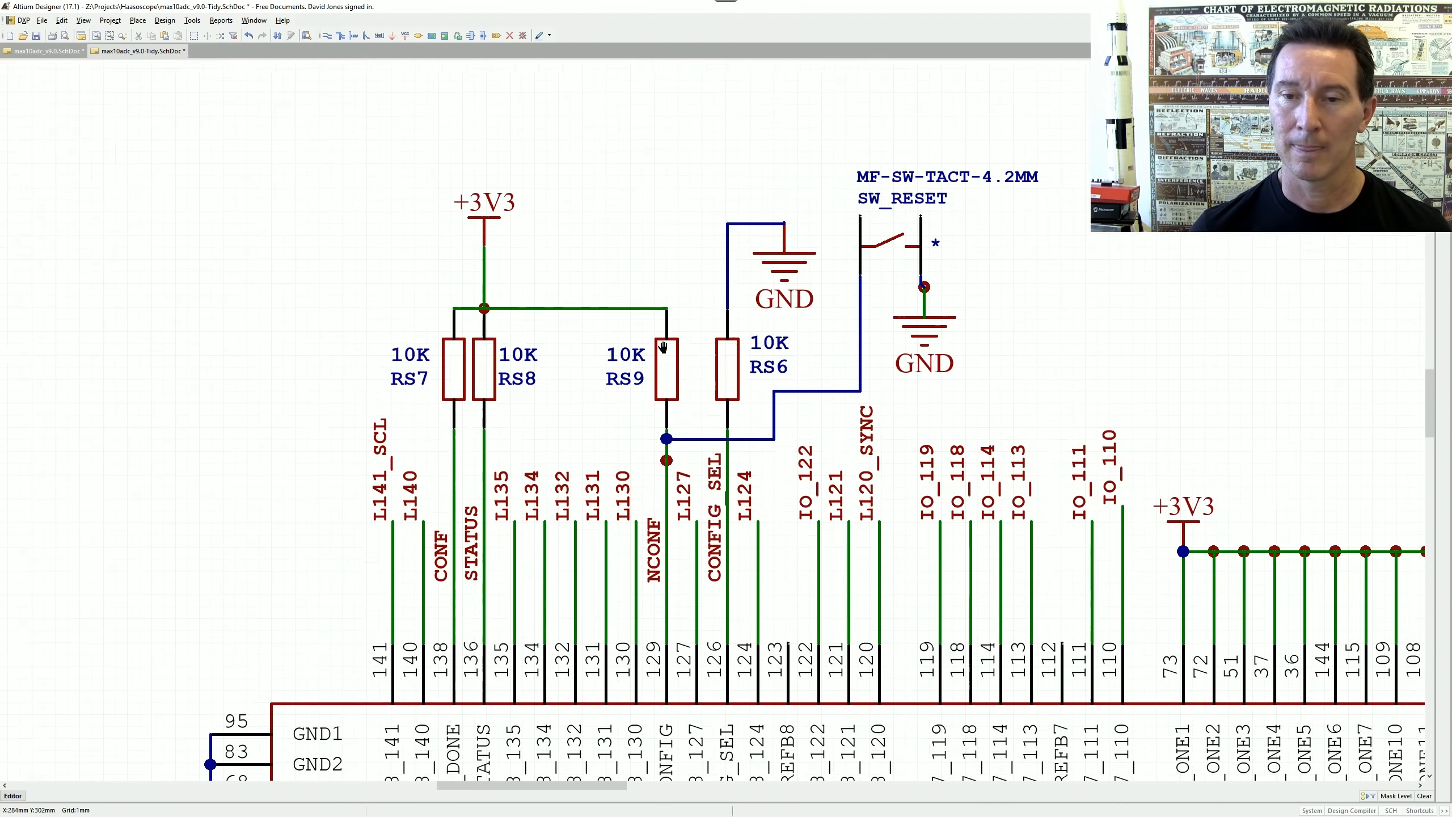
- Check the tidied pull-up and reset circuitry above the FPGA and its surroundings
scroll(803, 336, down, 2)
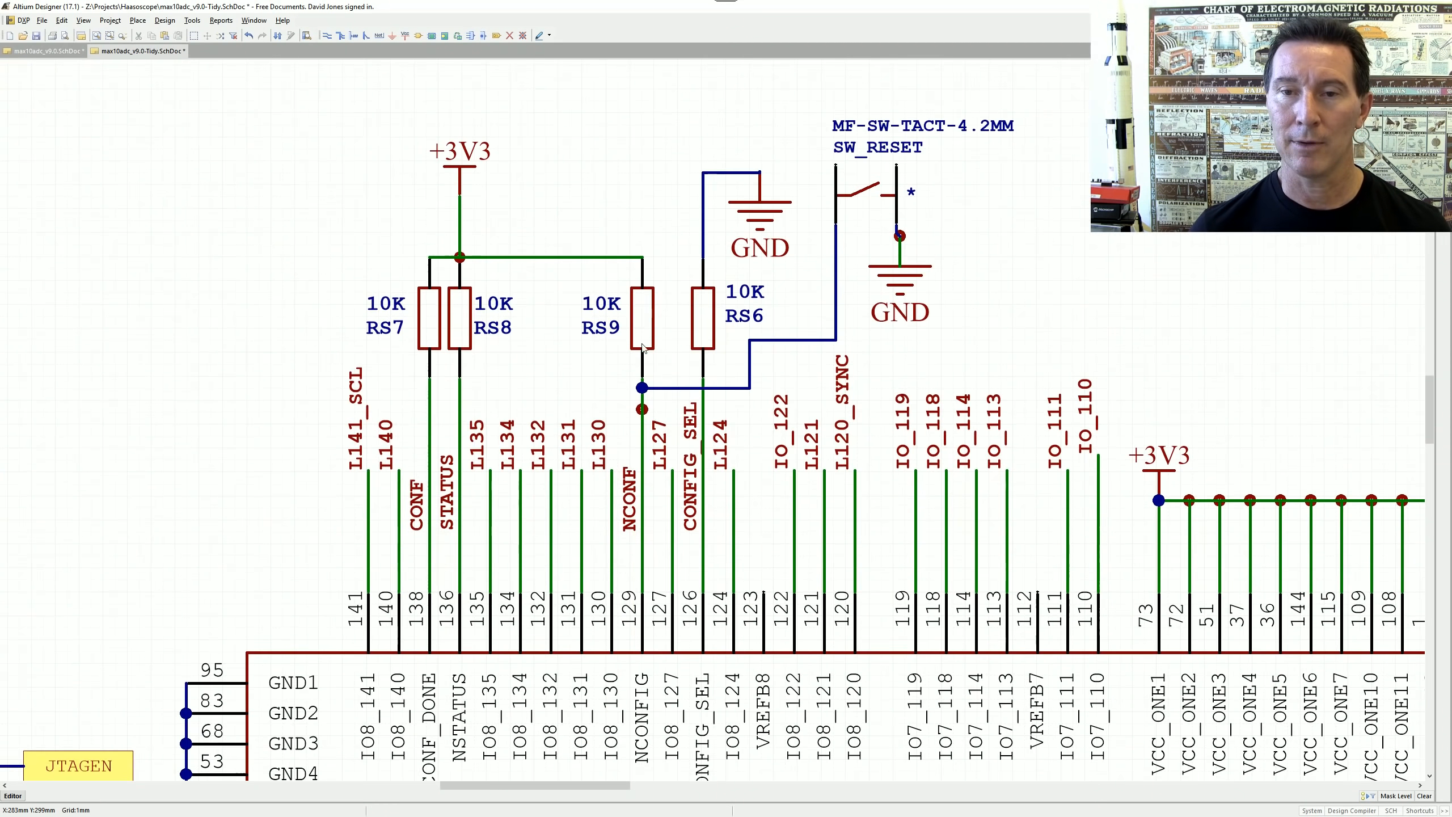
ctrl+scroll(803, 336, down, 2)
ctrl+scroll(802, 336, up, 1)
right_drag(803, 335, 782, 327)
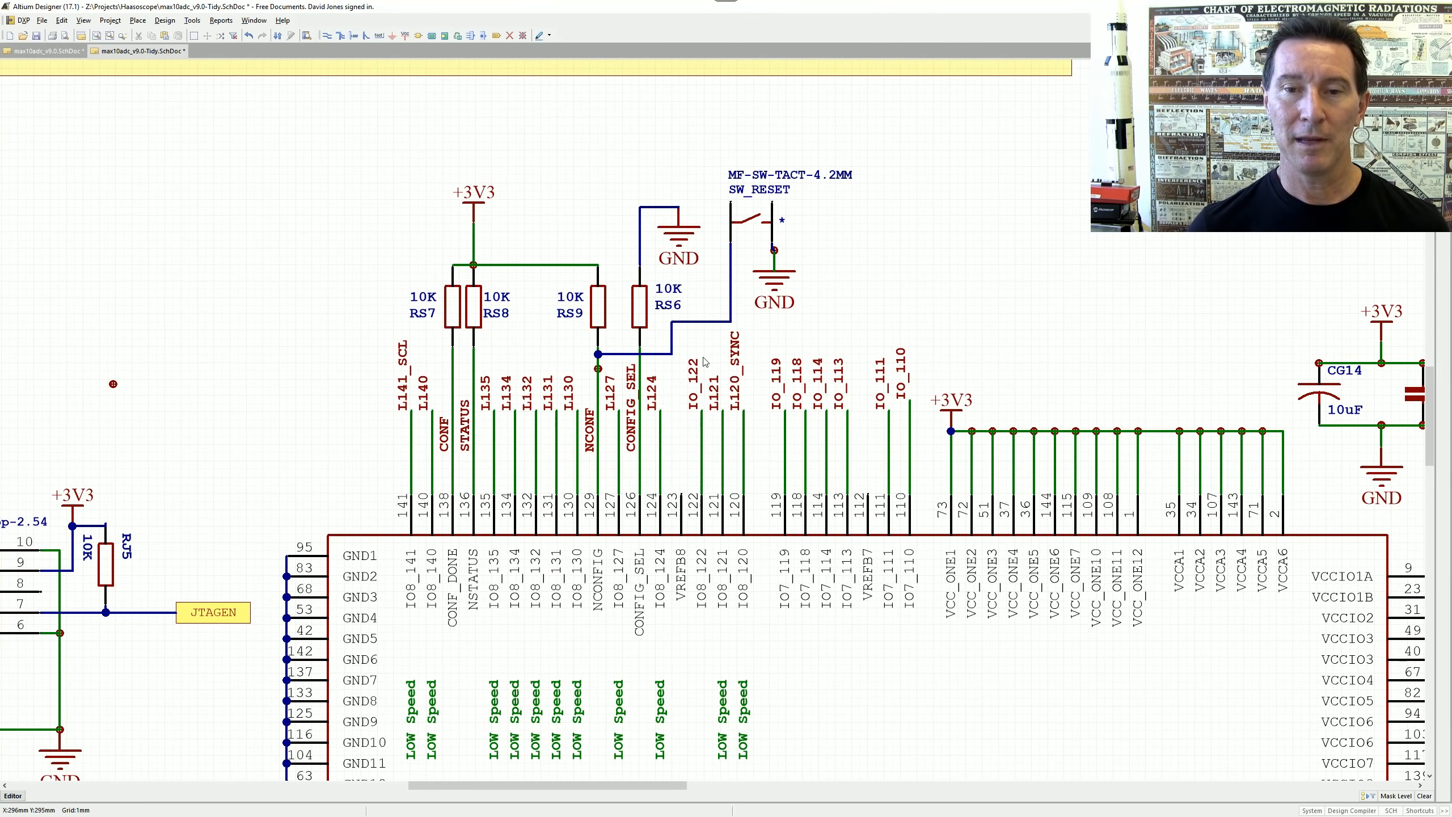
ctrl+scroll(705, 360, up, 1)
right_drag(327, 347, 533, 390)
click(569, 383)
drag(569, 388, 566, 399)
key(Escape)
ctrl+scroll(724, 437, down, 4)
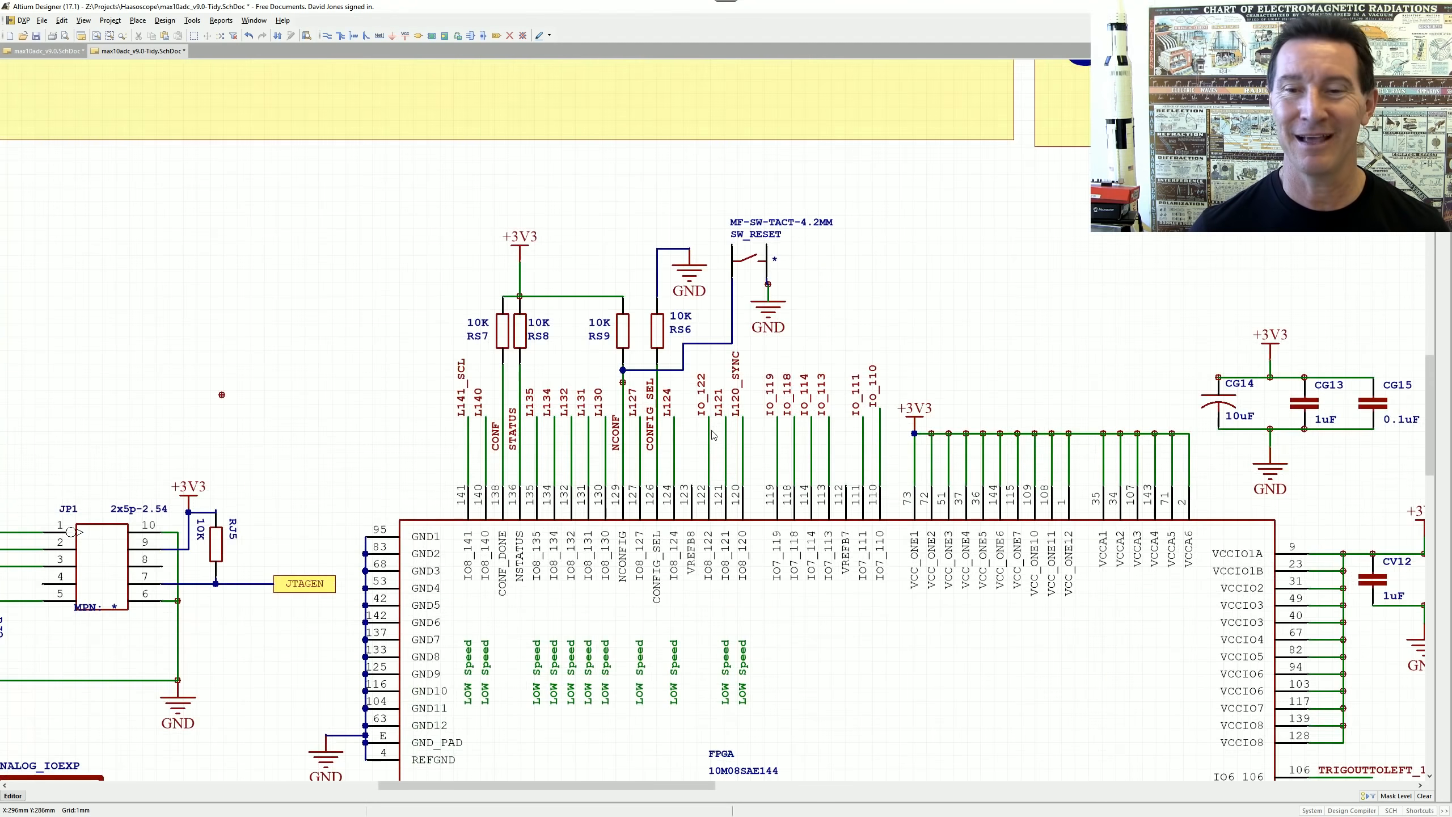
ctrl+scroll(717, 434, up, 2)
ctrl+scroll(714, 434, down, 2)
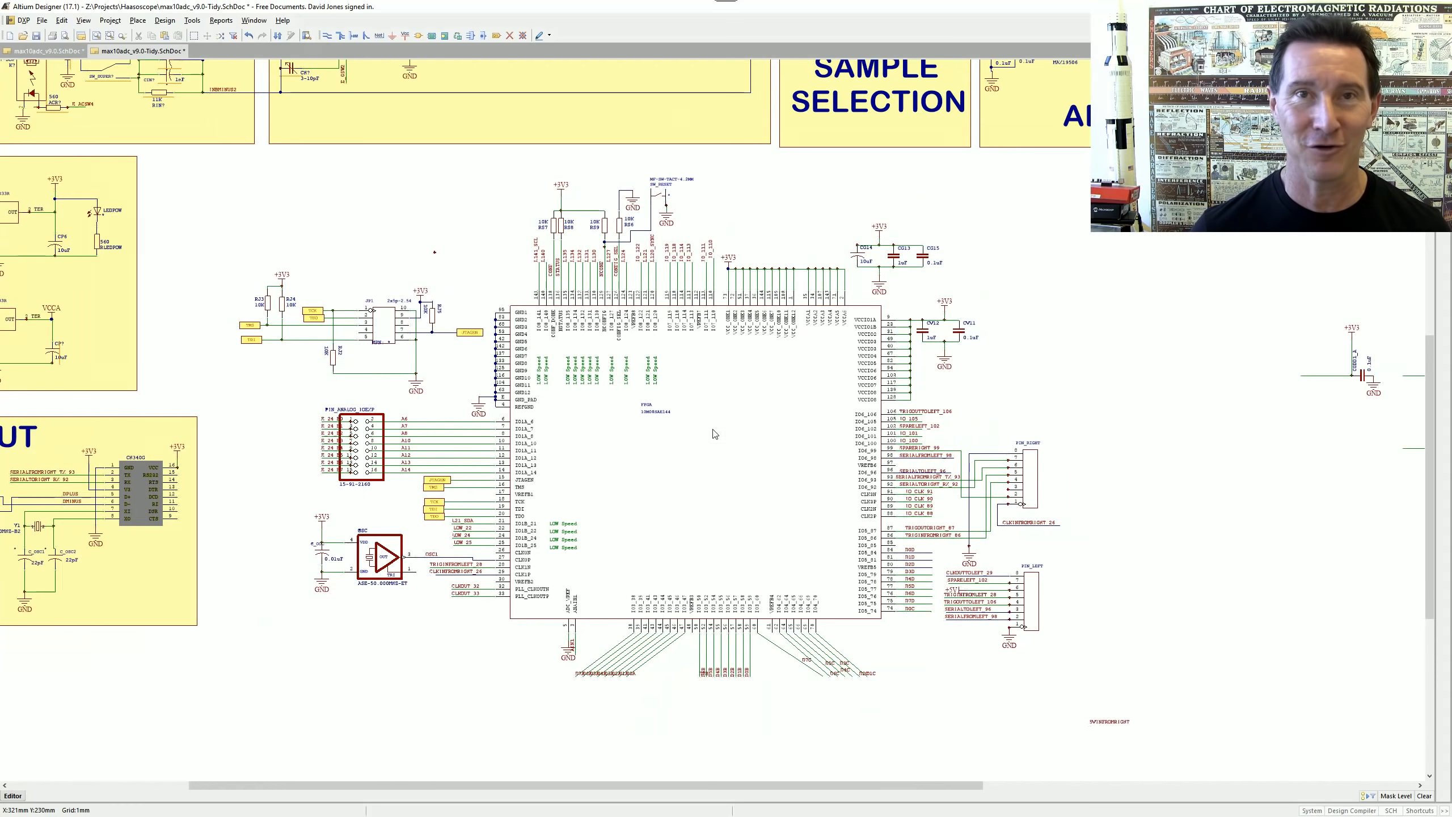
- Rotate the GND symbol on the offset DAC's LDAC pin to point down and position it below the pin
ctrl+scroll(749, 367, up, 1)
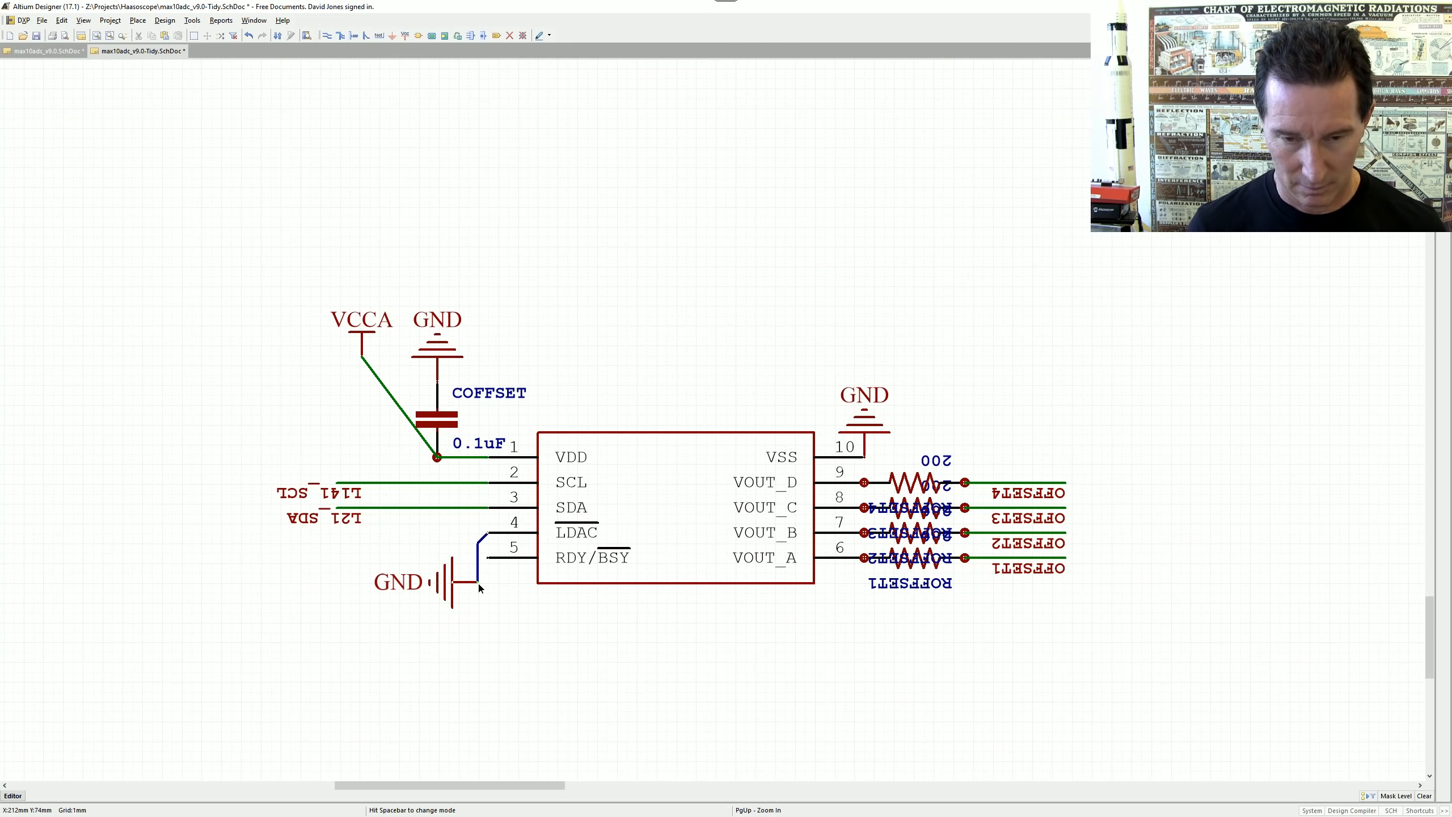
key(space)
mouse_move(454, 586)
mouse_down()
mouse_move(476, 582)
mouse_move(466, 553)
mouse_move(468, 583)
mouse_up()
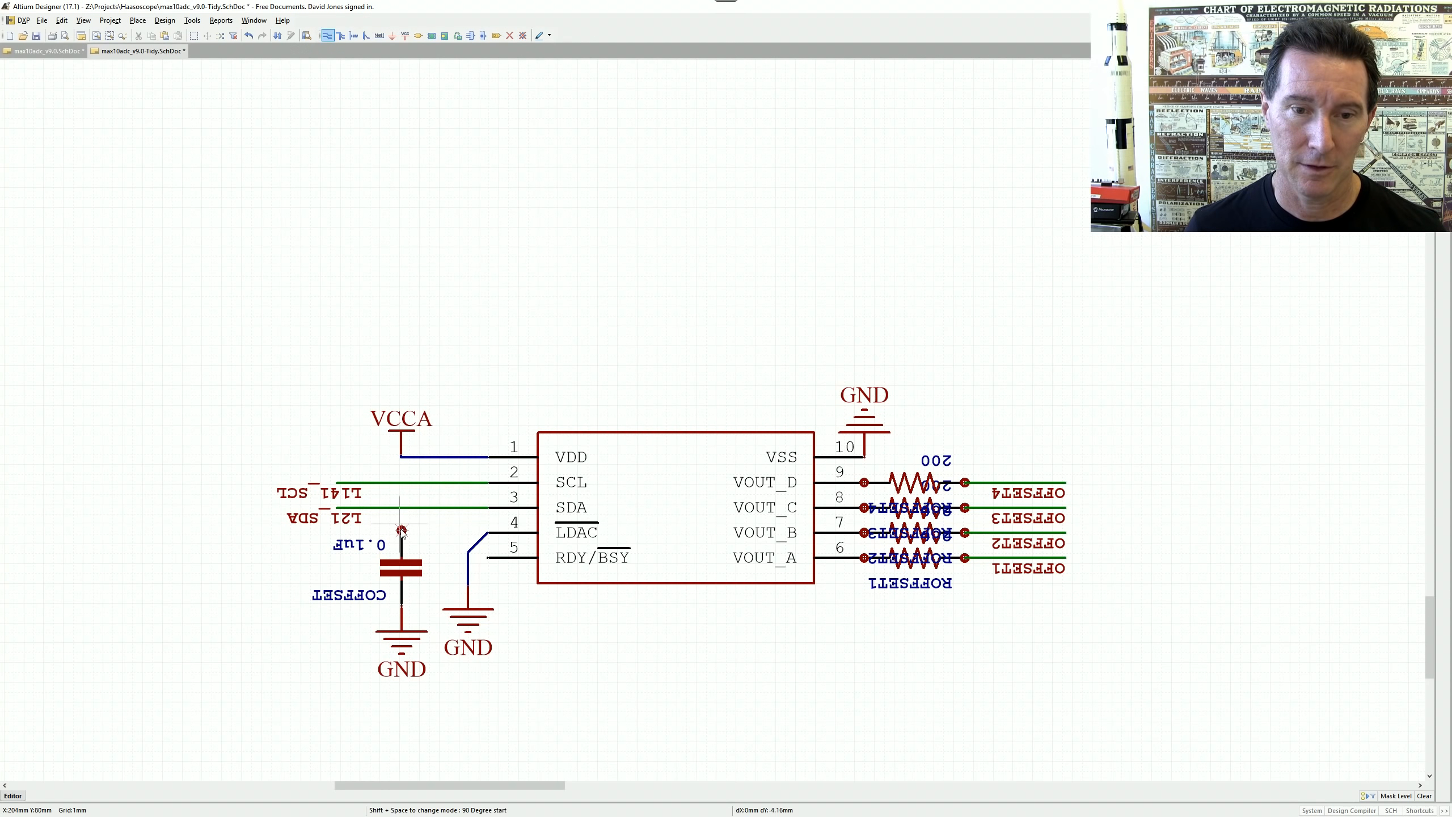
- Wire the top of capacitor COFFSET up to the VCCA line at the VDD pin
click(402, 531)
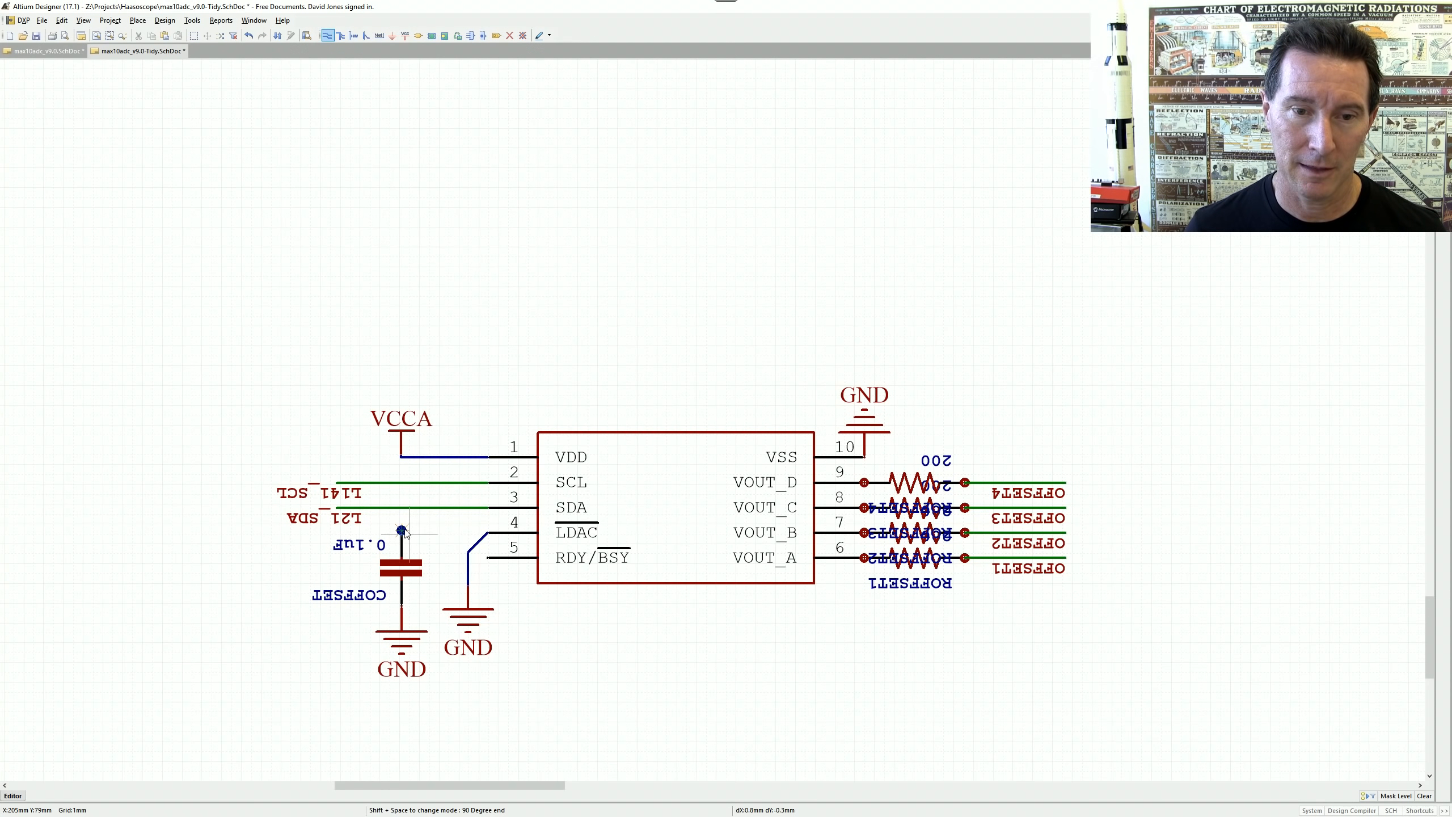
click(401, 457)
key(Escape)
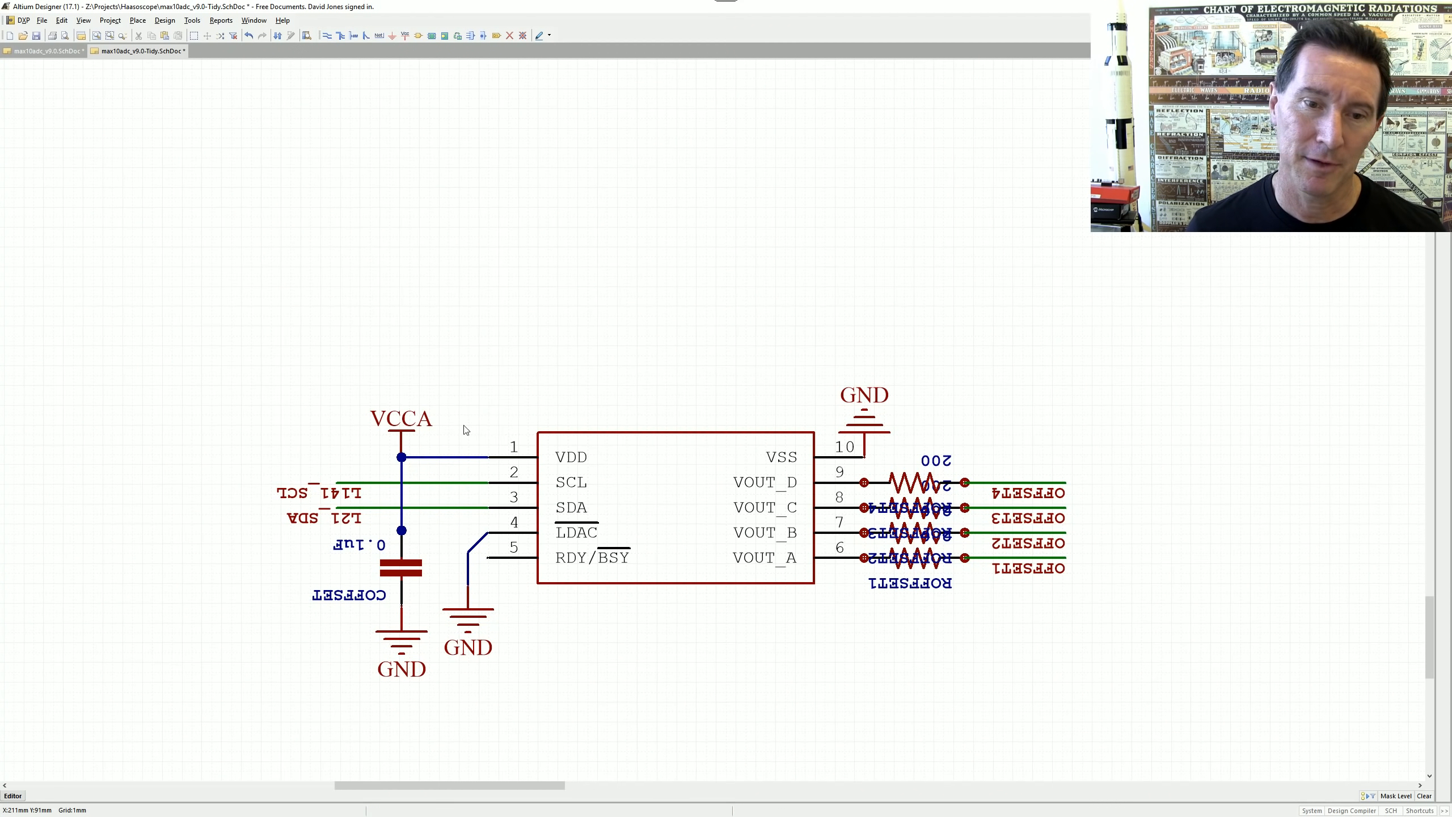
- Reposition the L21_SDA net label and turn the upside-down offset resistor labels upright
mouse_move(348, 519)
mouse_down()
mouse_move(340, 499)
mouse_move(371, 504)
mouse_up()
ctrl+scroll(1033, 592, up, 4)
drag(823, 271, 823, 293)
key(space)
key(space)
drag(829, 343, 875, 371)
key(space)
key(space)
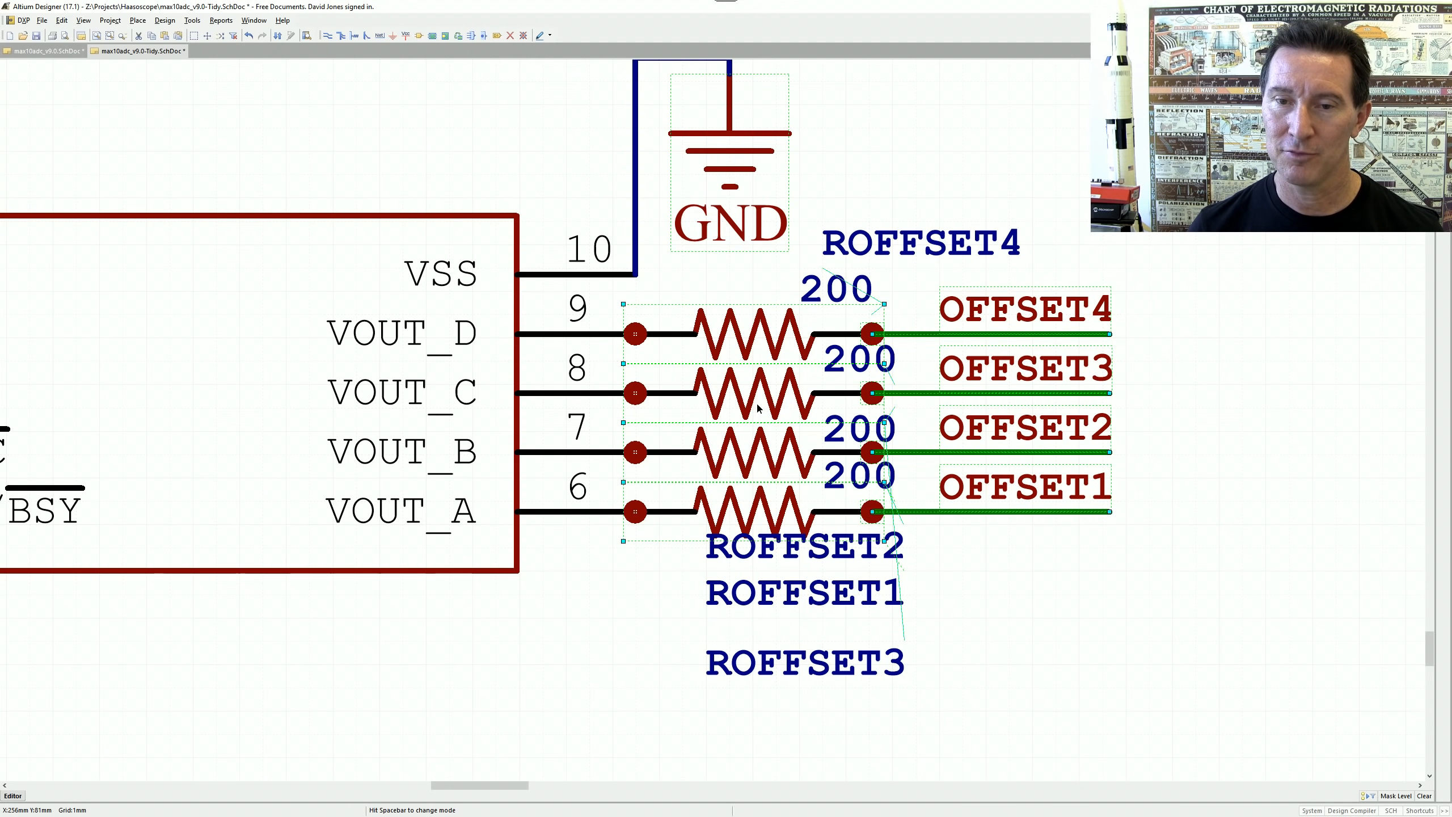
- Move the four offset resistors and their OFFSET nets to the right, away from the VOUT pins
drag(756, 405, 1013, 393)
click(1148, 632)
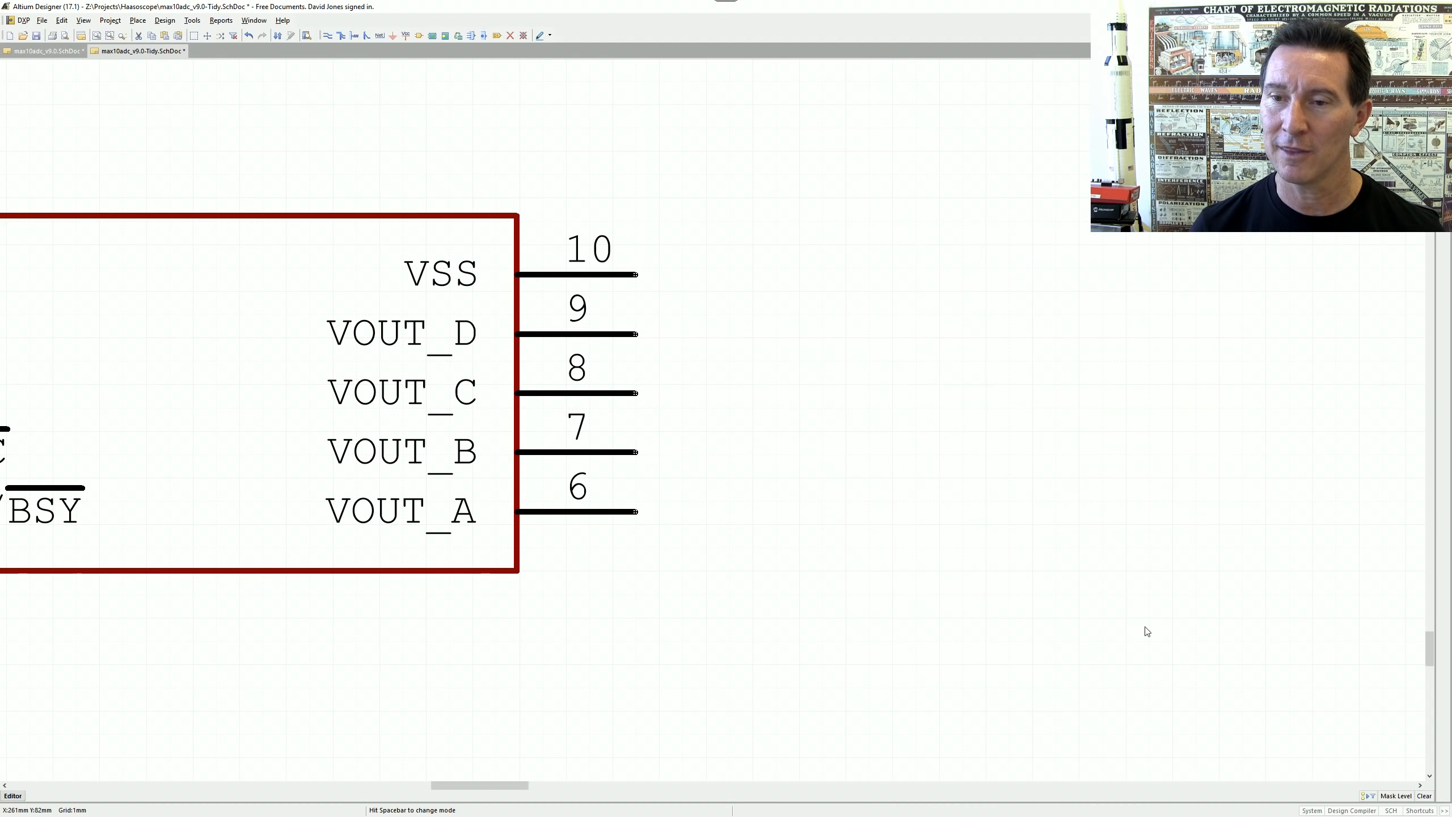
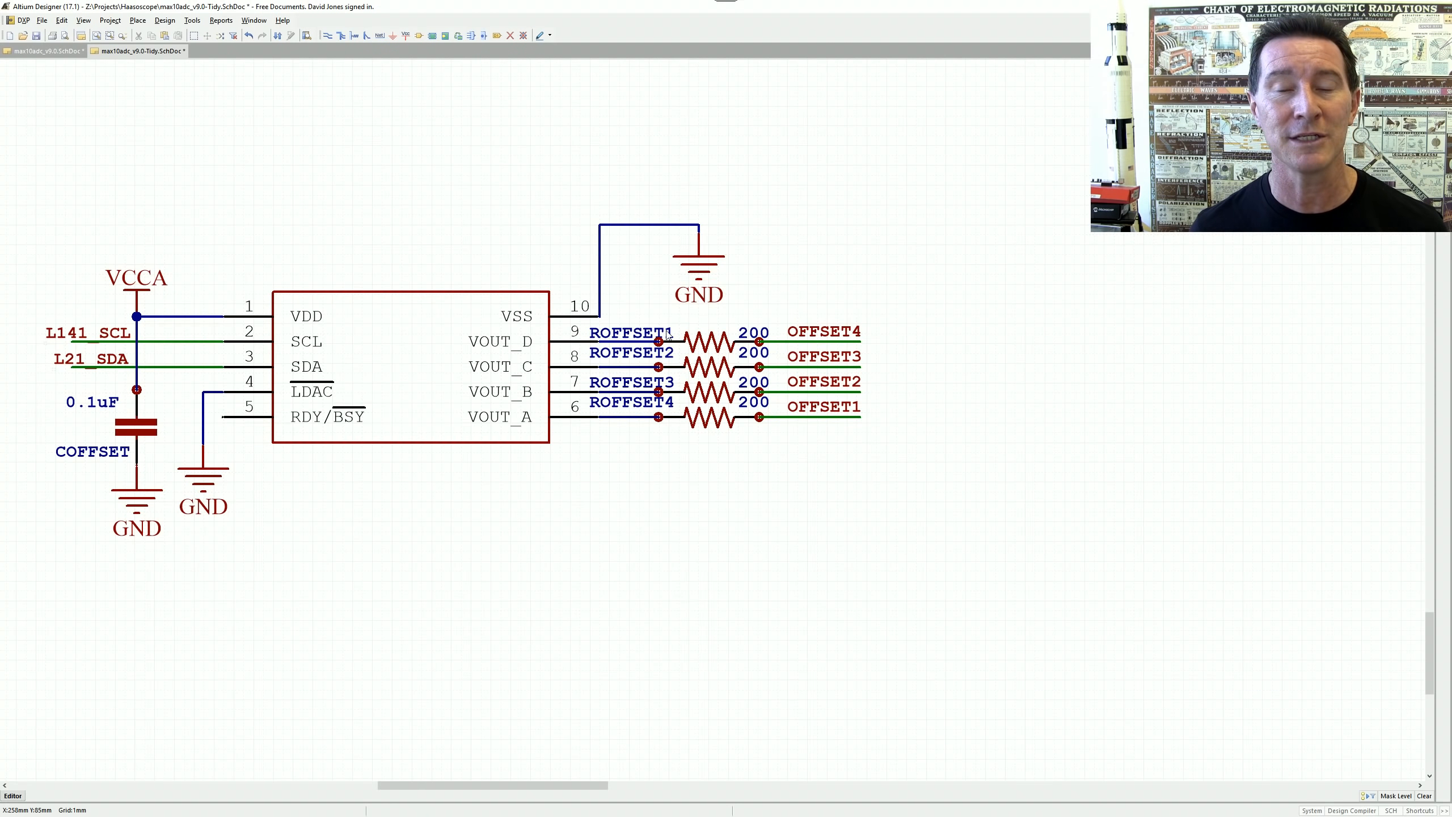
- Inspect the component properties of the first 200 ohm offset resistor on the DAC outputs, leaving them unmodified
ctrl+scroll(667, 334, up, 3)
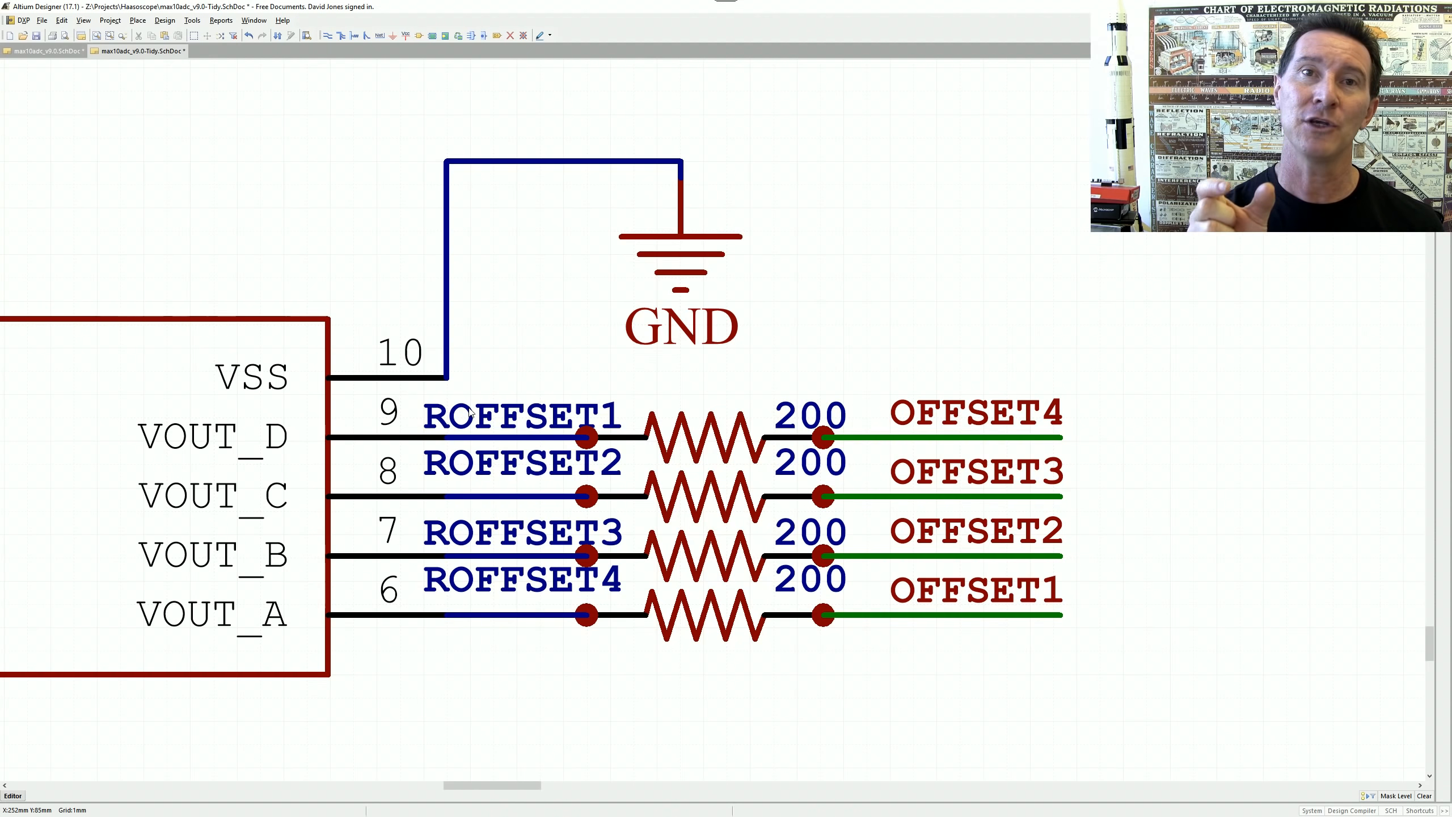
double_click(705, 446)
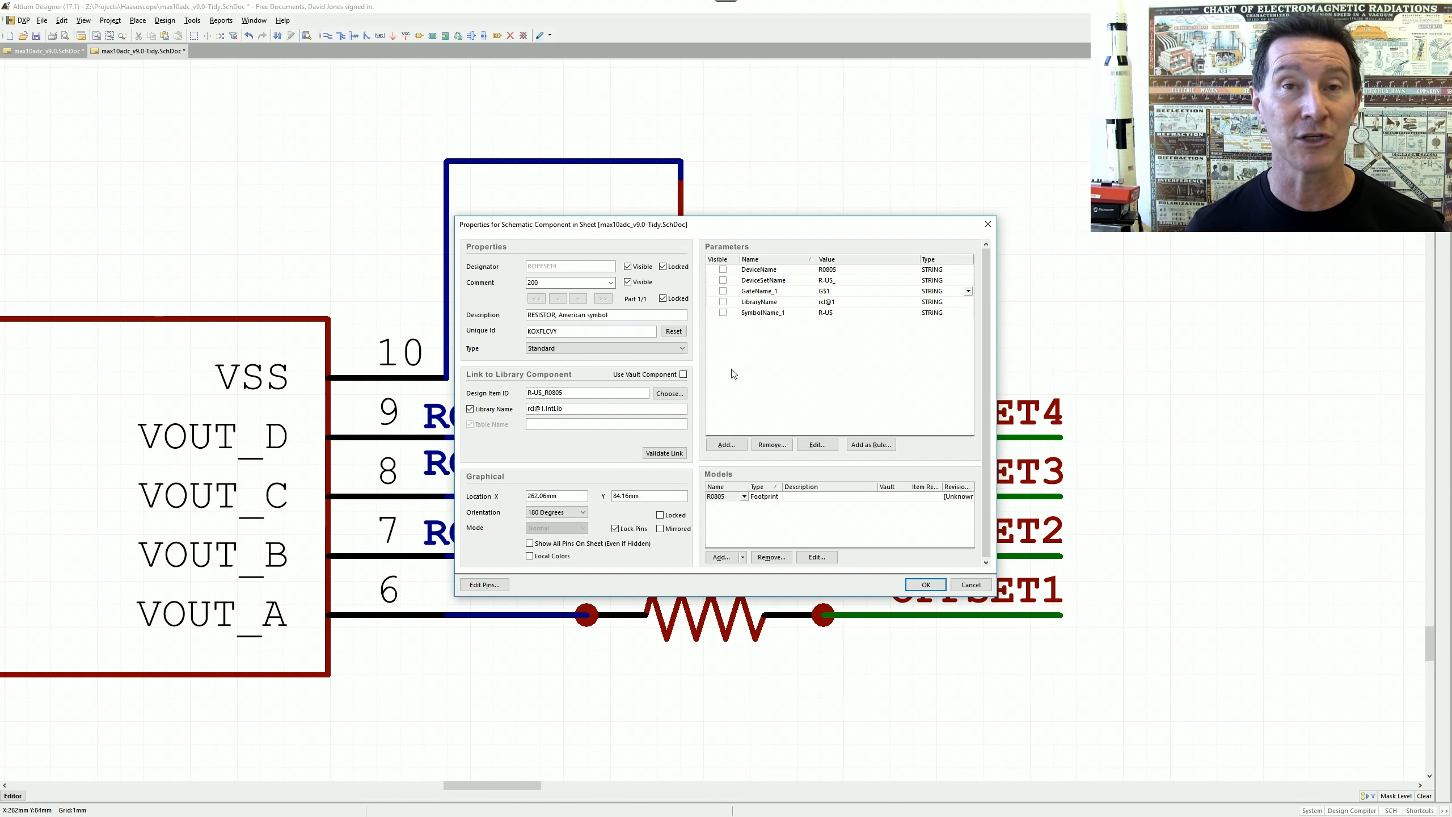
drag(722, 224, 692, 234)
click(957, 234)
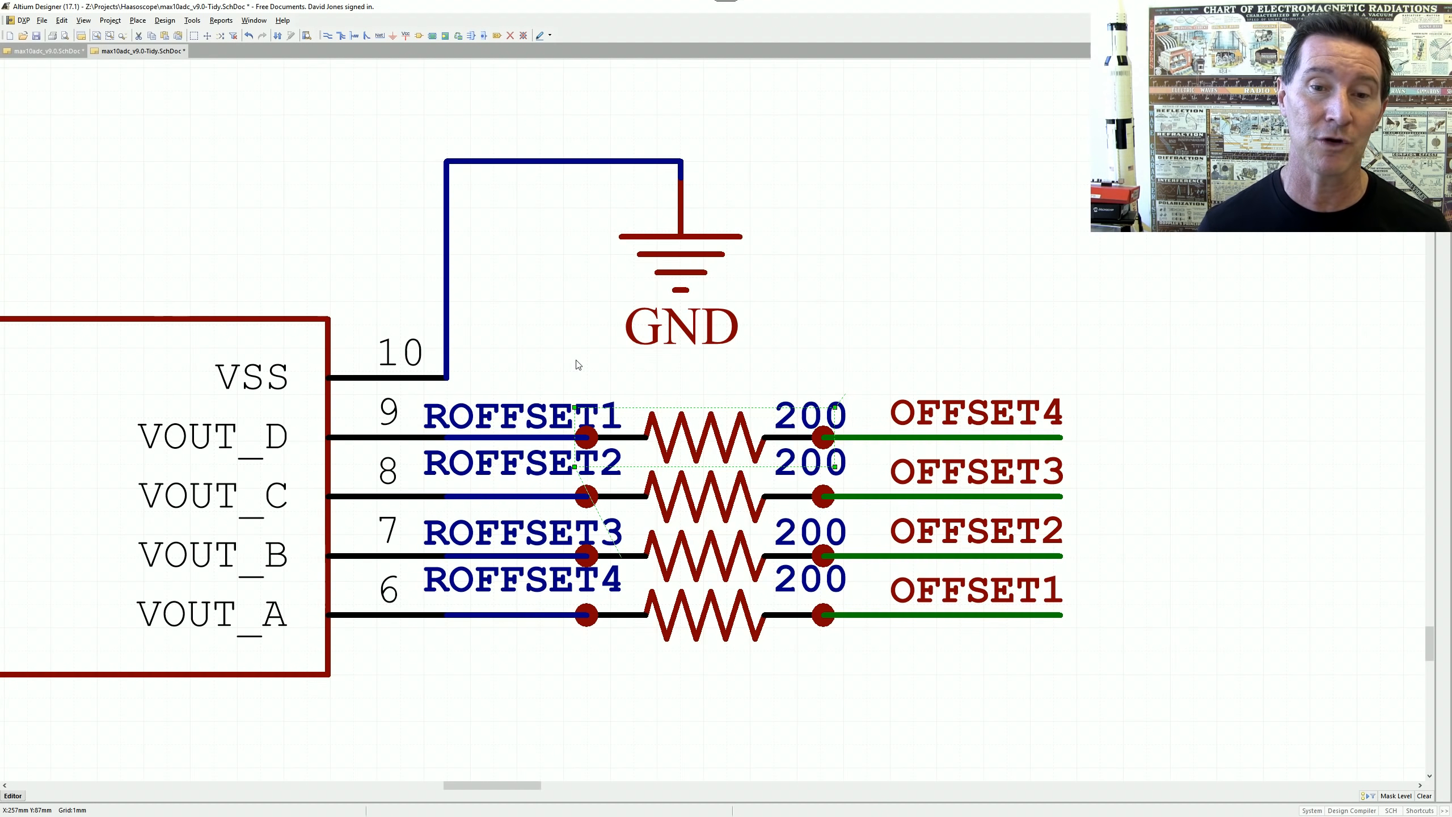
ctrl+scroll(726, 395, down, 3)
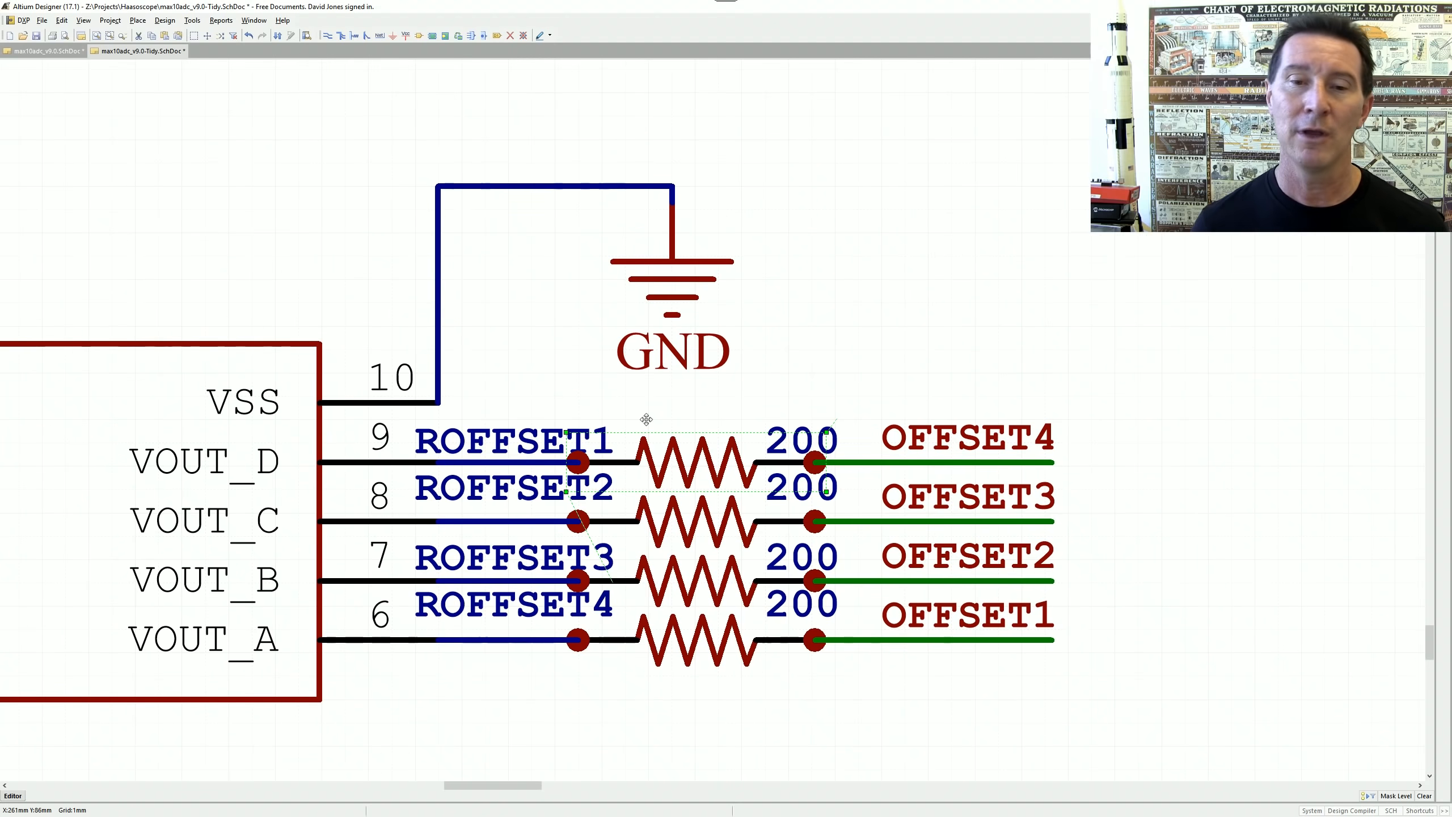
ctrl+scroll(583, 456, down, 2)
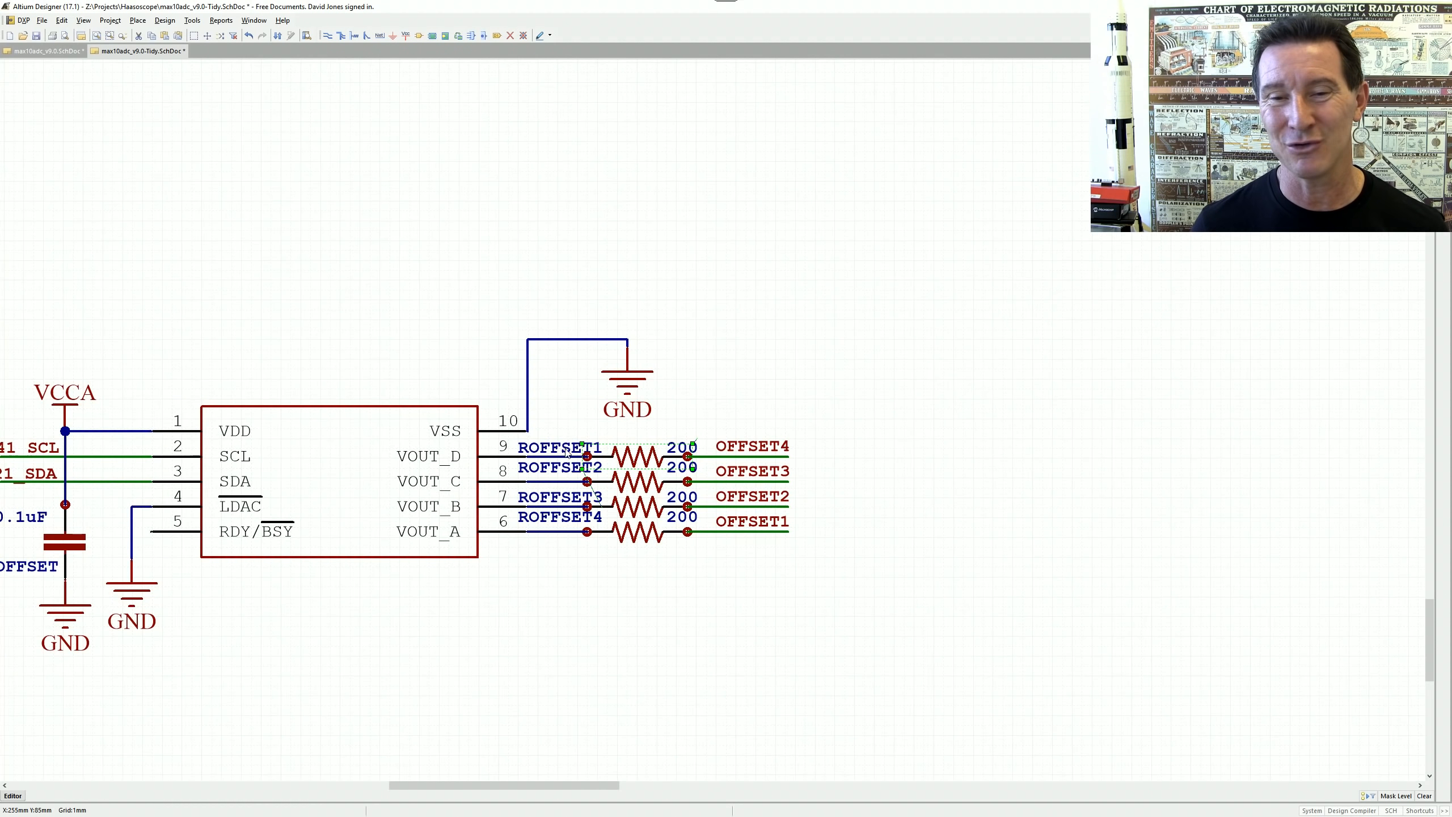
- Move the offset DAC circuit up beside the FPGA, just below the oscillator
scroll(599, 493, down, 4)
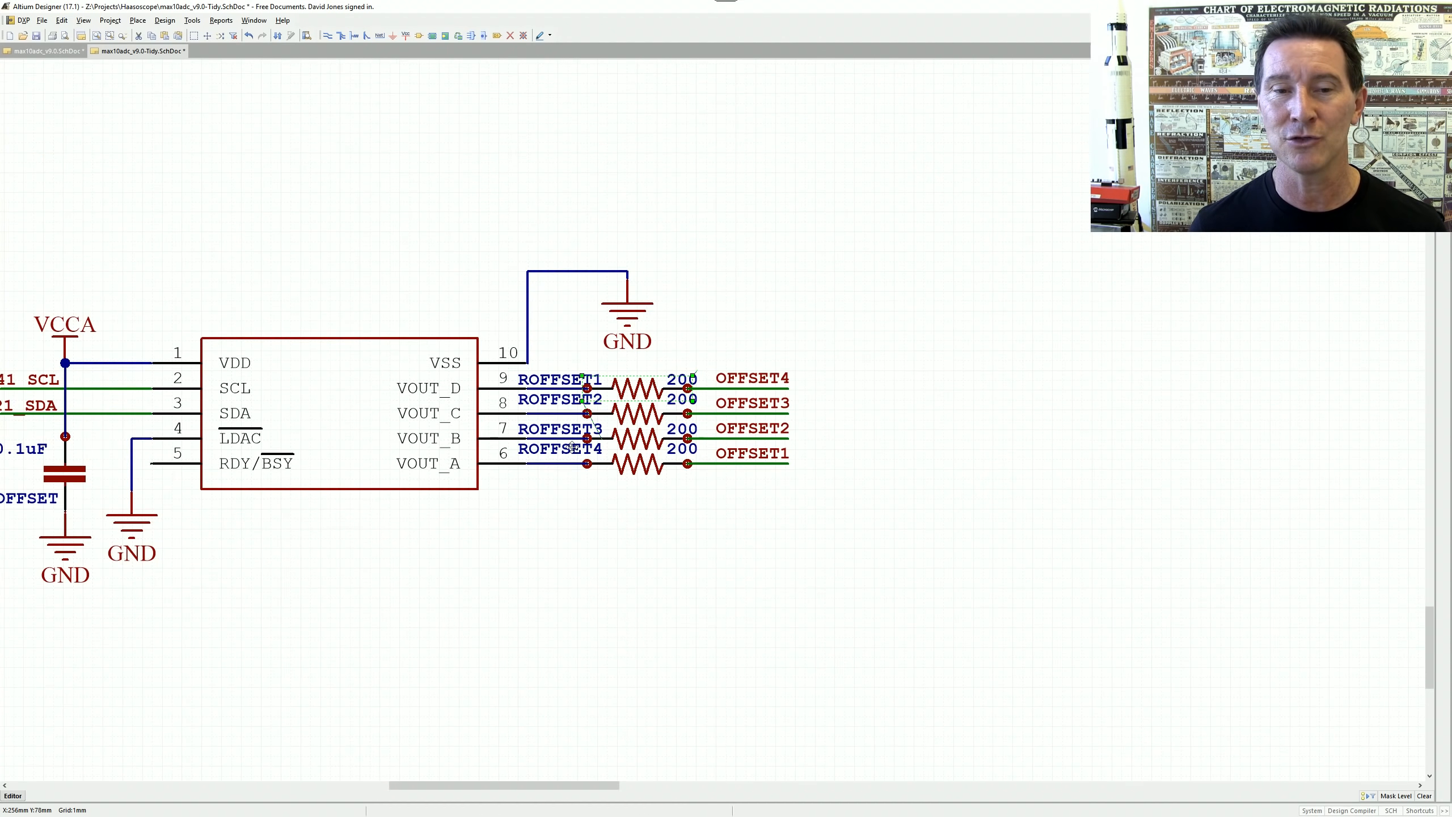
ctrl+scroll(568, 443, down, 2)
right_drag(631, 281, 709, 427)
ctrl+scroll(646, 400, up, 2)
right_drag(815, 315, 501, 450)
ctrl+scroll(601, 411, down, 3)
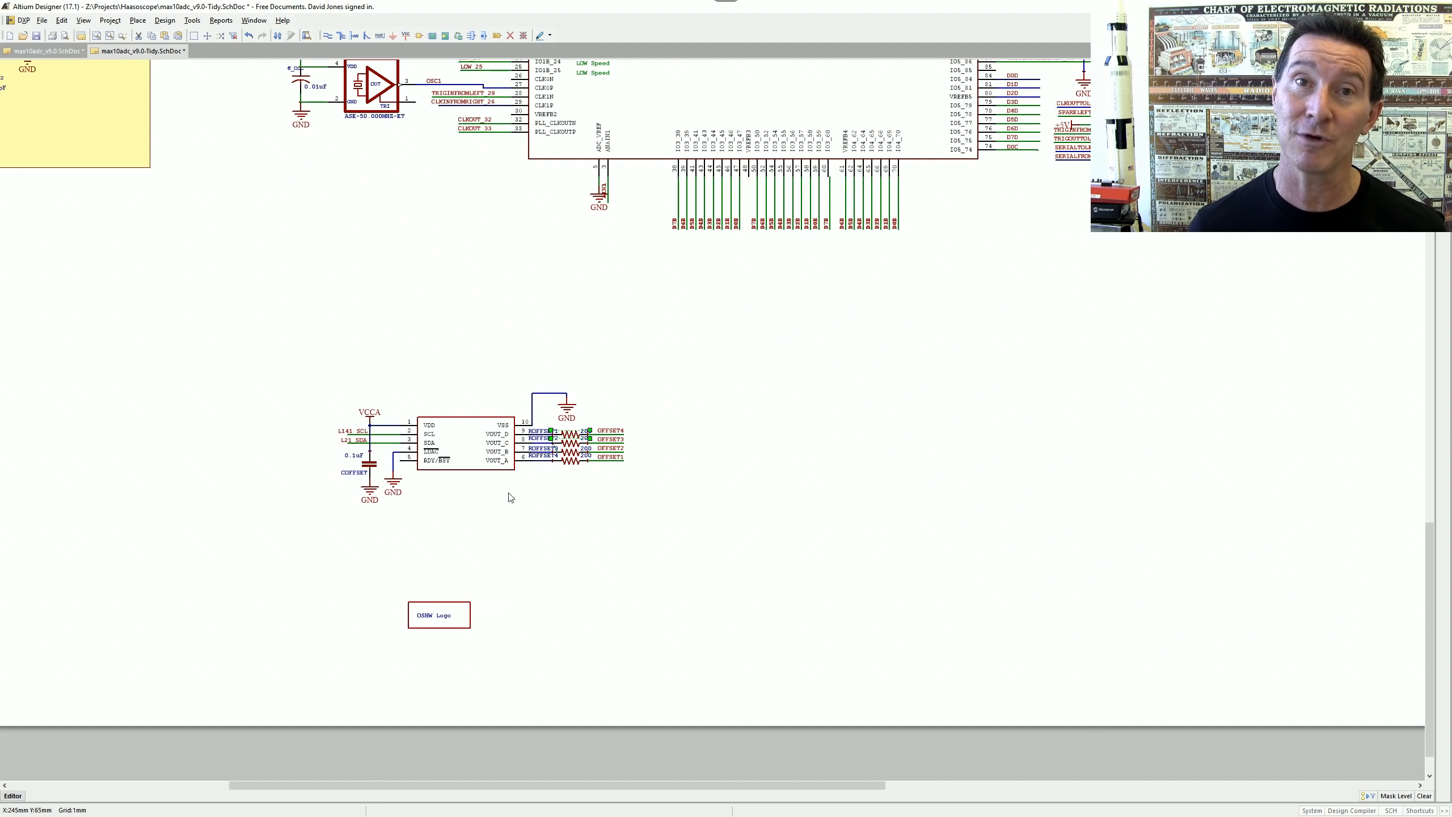
ctrl+scroll(513, 467, down, 4)
ctrl+scroll(444, 611, up, 5)
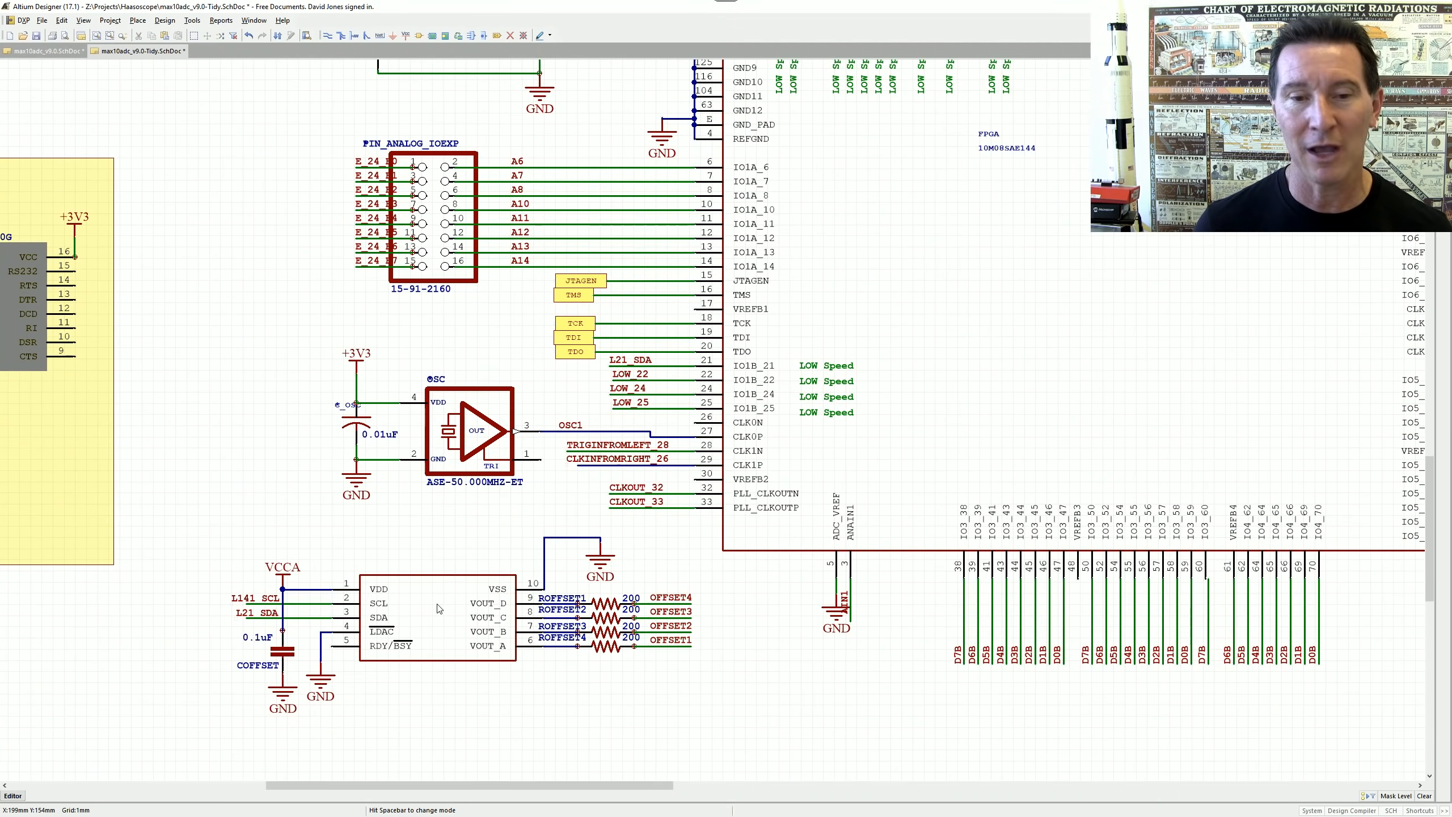
- Trace where the OFFSET nets enter the op-amp inputs in the GAIN STAGE block
ctrl+scroll(439, 608, down, 3)
ctrl+scroll(439, 608, up, 2)
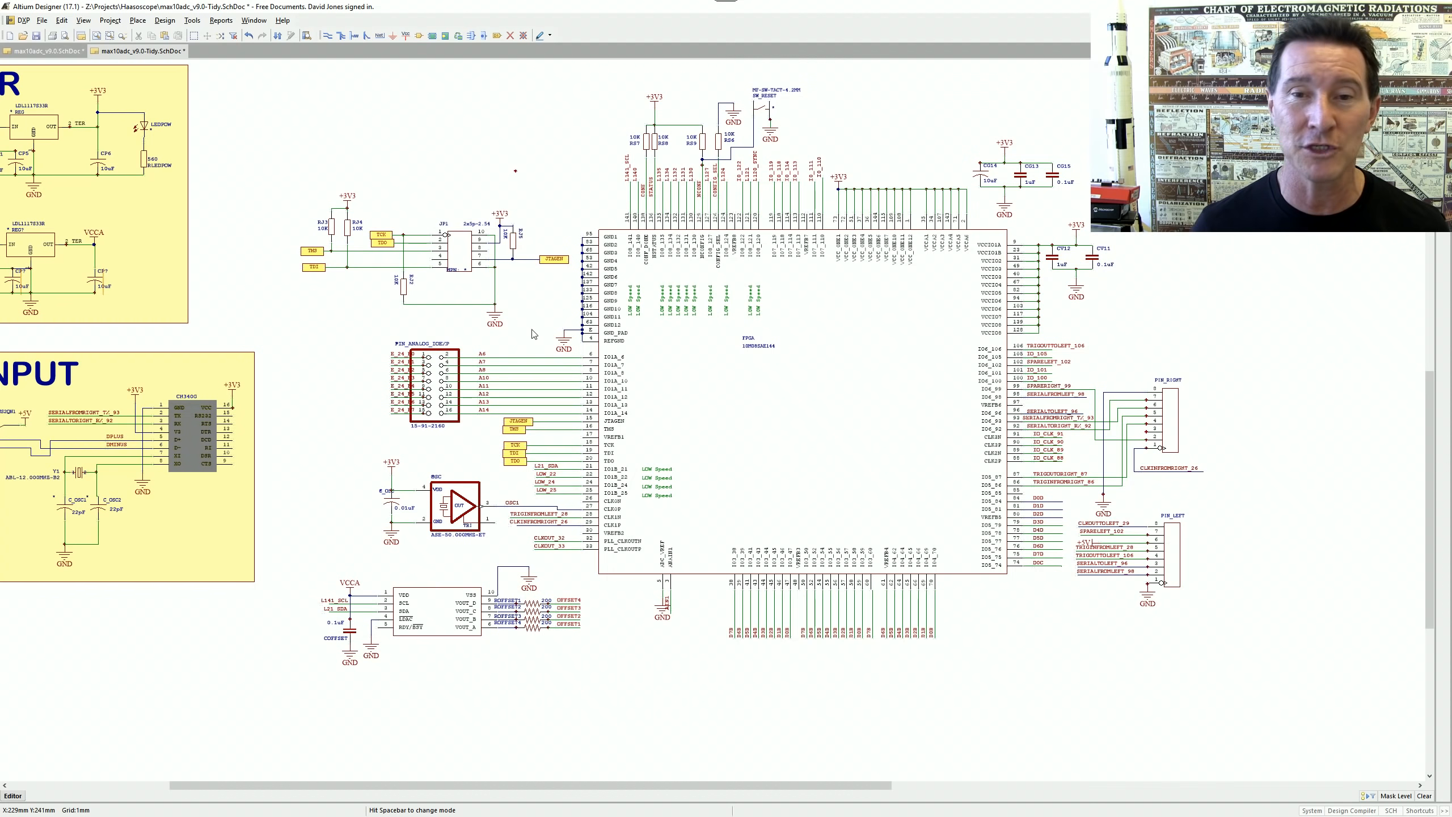
ctrl+scroll(559, 343, down, 3)
right_drag(711, 175, 744, 503)
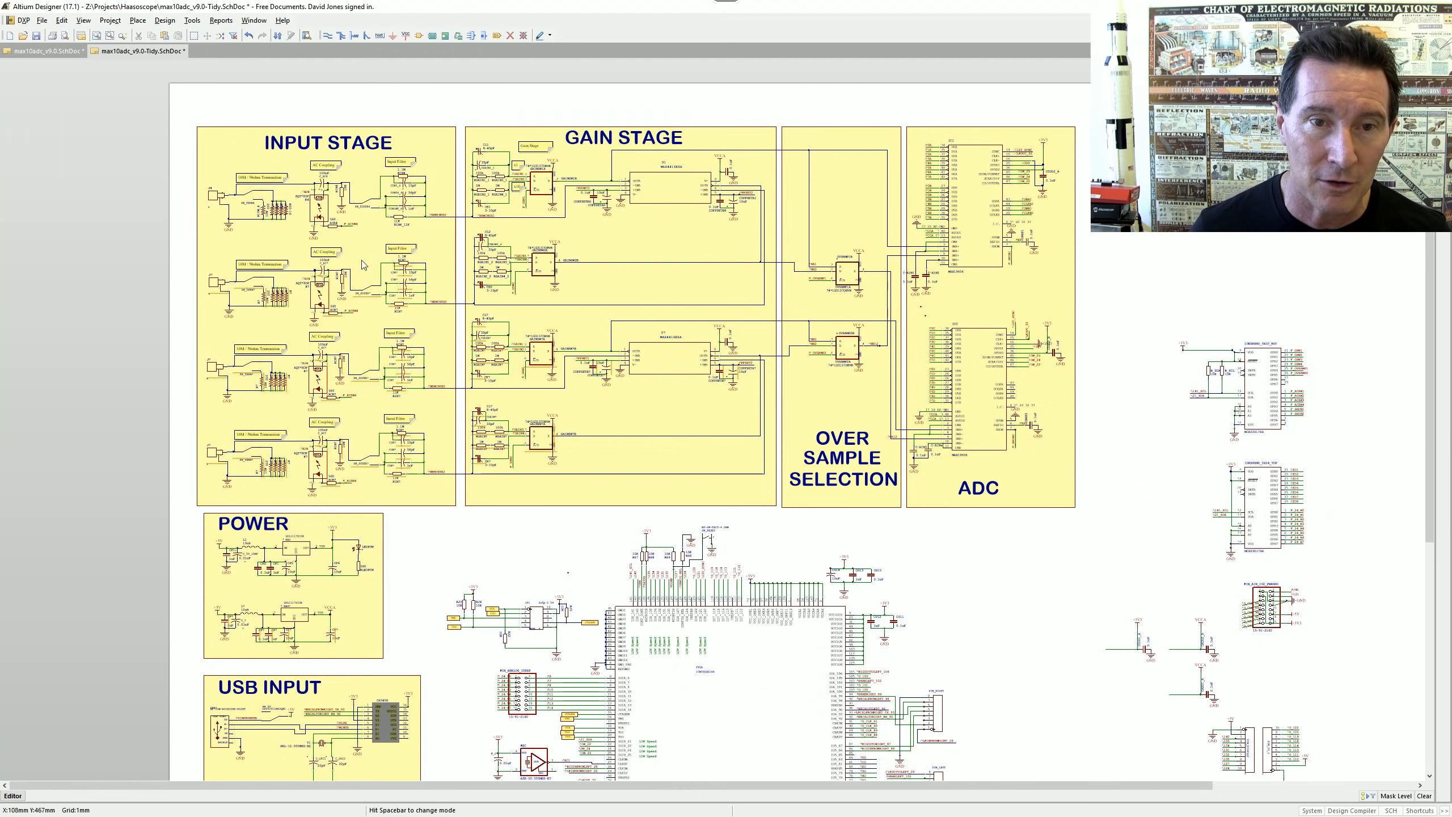
ctrl+scroll(595, 239, up, 4)
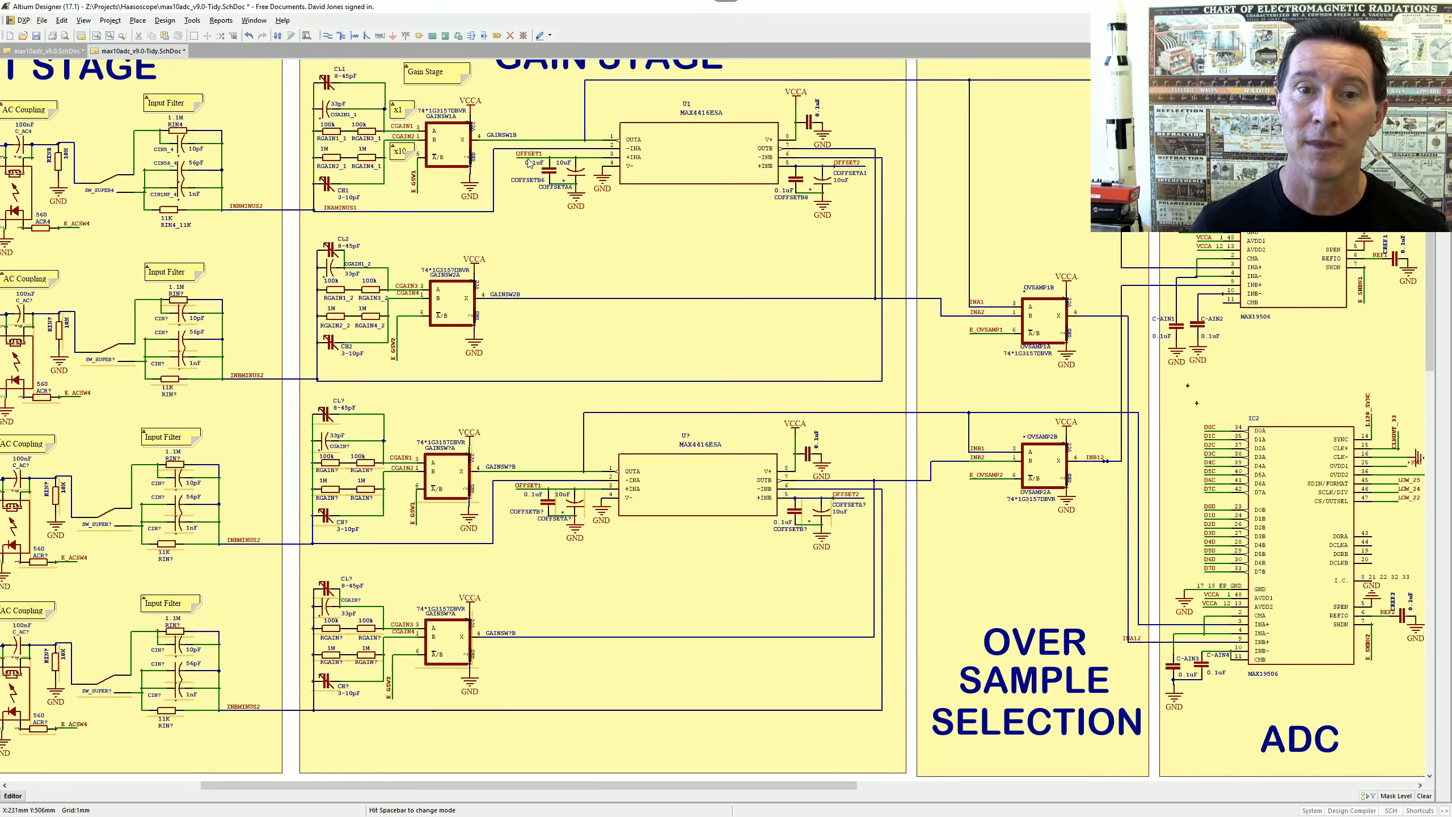
ctrl+scroll(559, 242, up, 4)
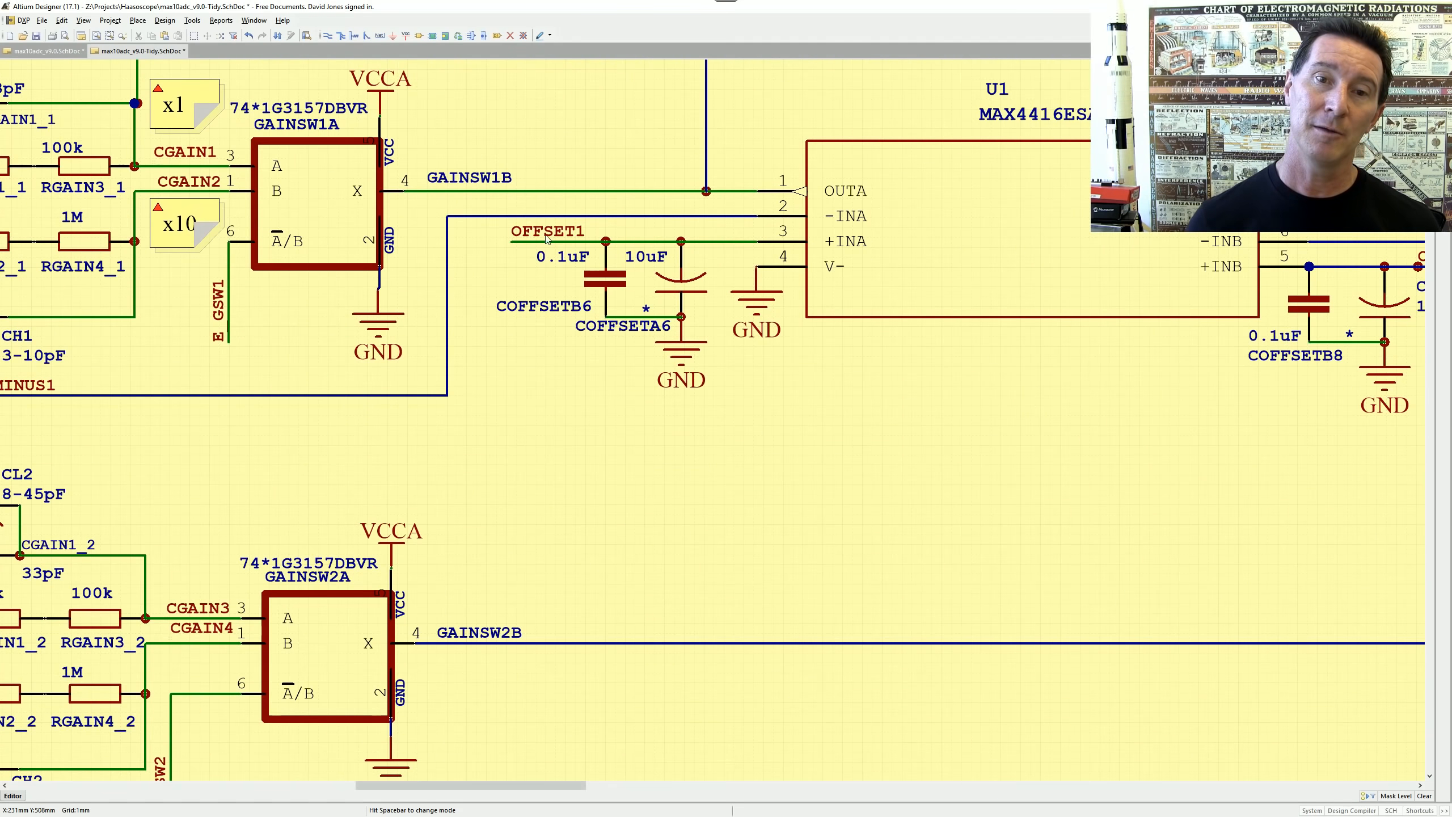
ctrl+scroll(692, 469, down, 8)
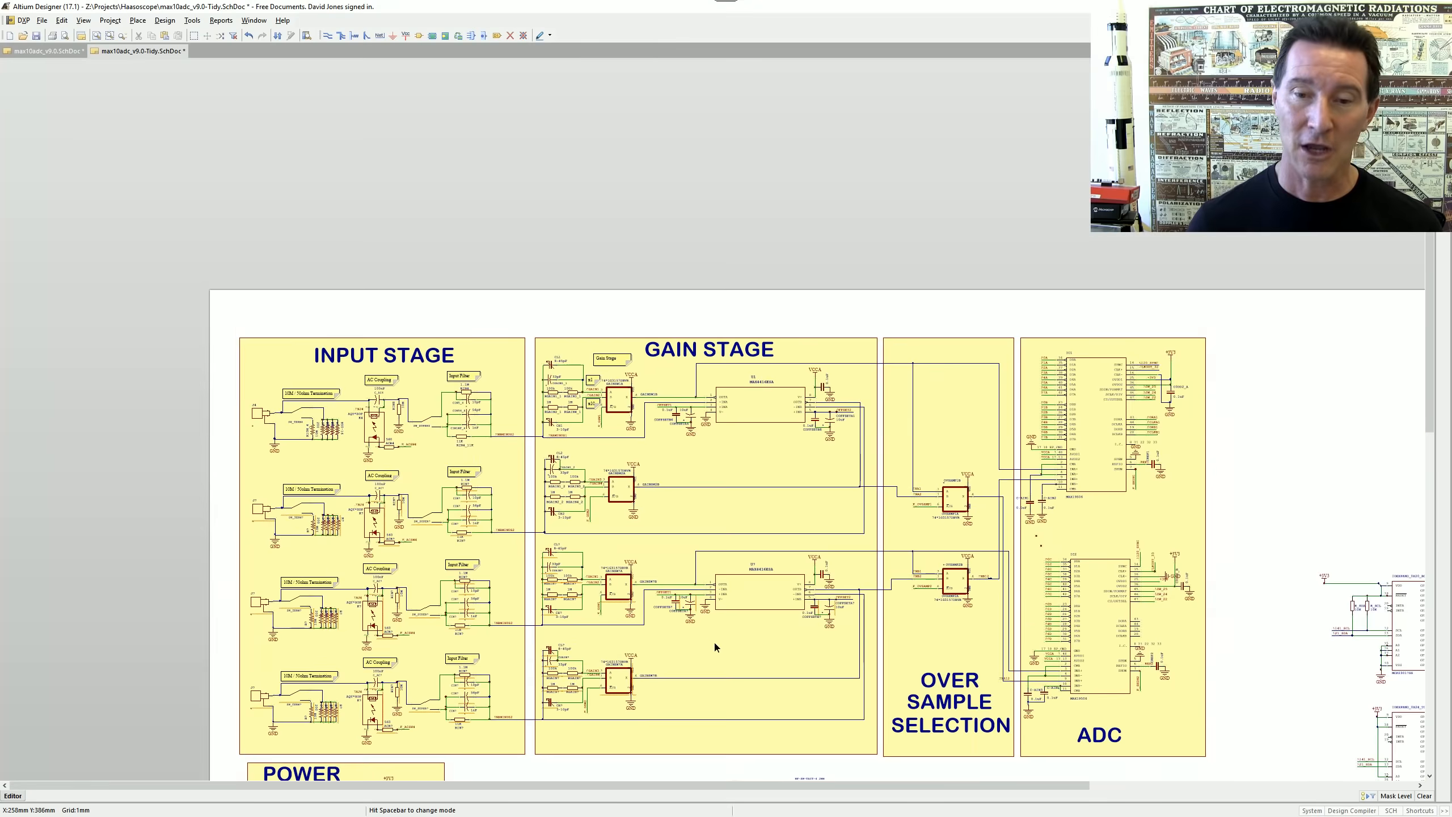
scroll(714, 646, down, 5)
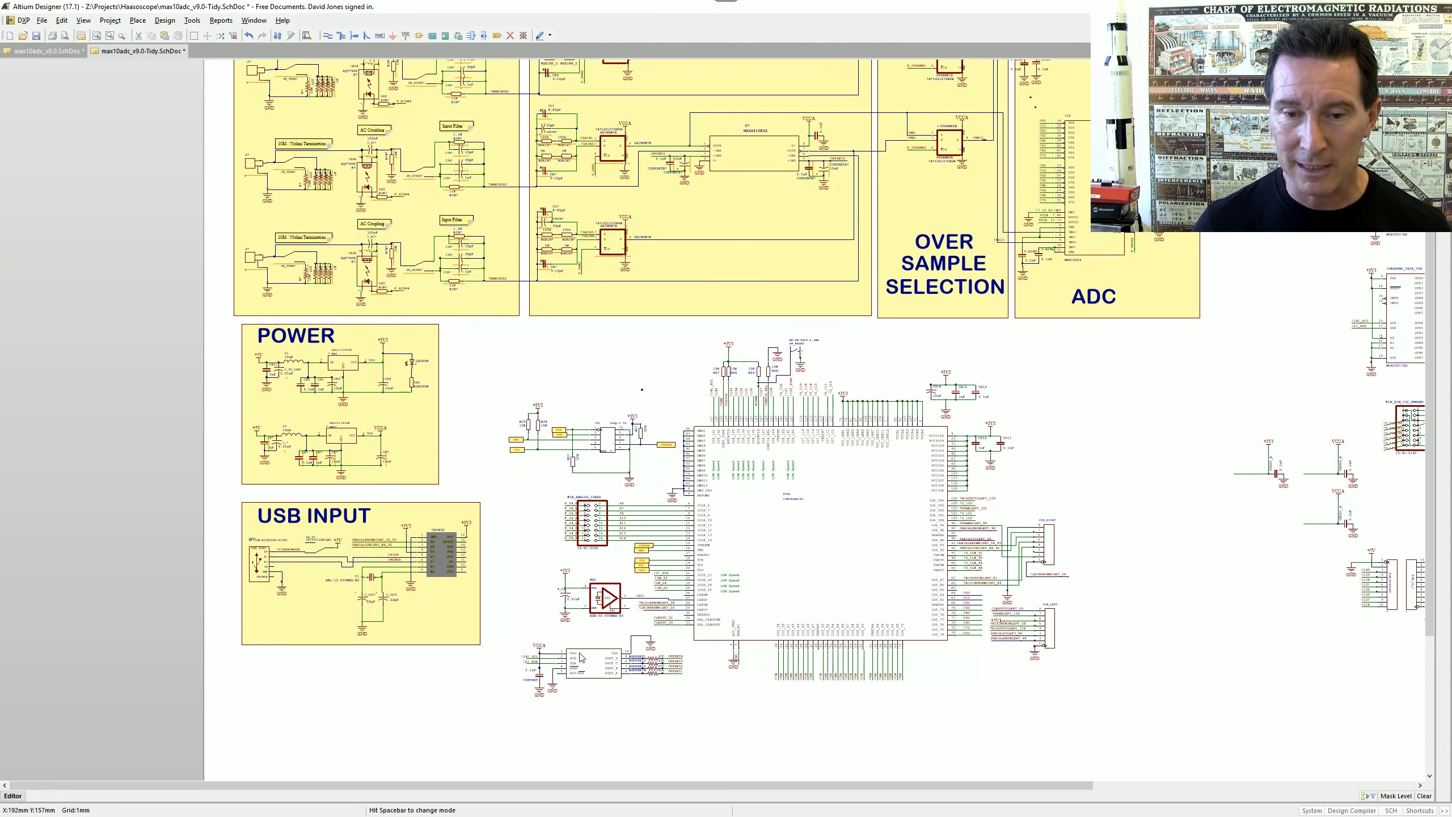
- Move the whole offset DAC circuit to the free space below the GAIN STAGE block, above the FPGA configuration circuit
drag(504, 627, 706, 754)
drag(562, 667, 616, 455)
drag(597, 397, 558, 356)
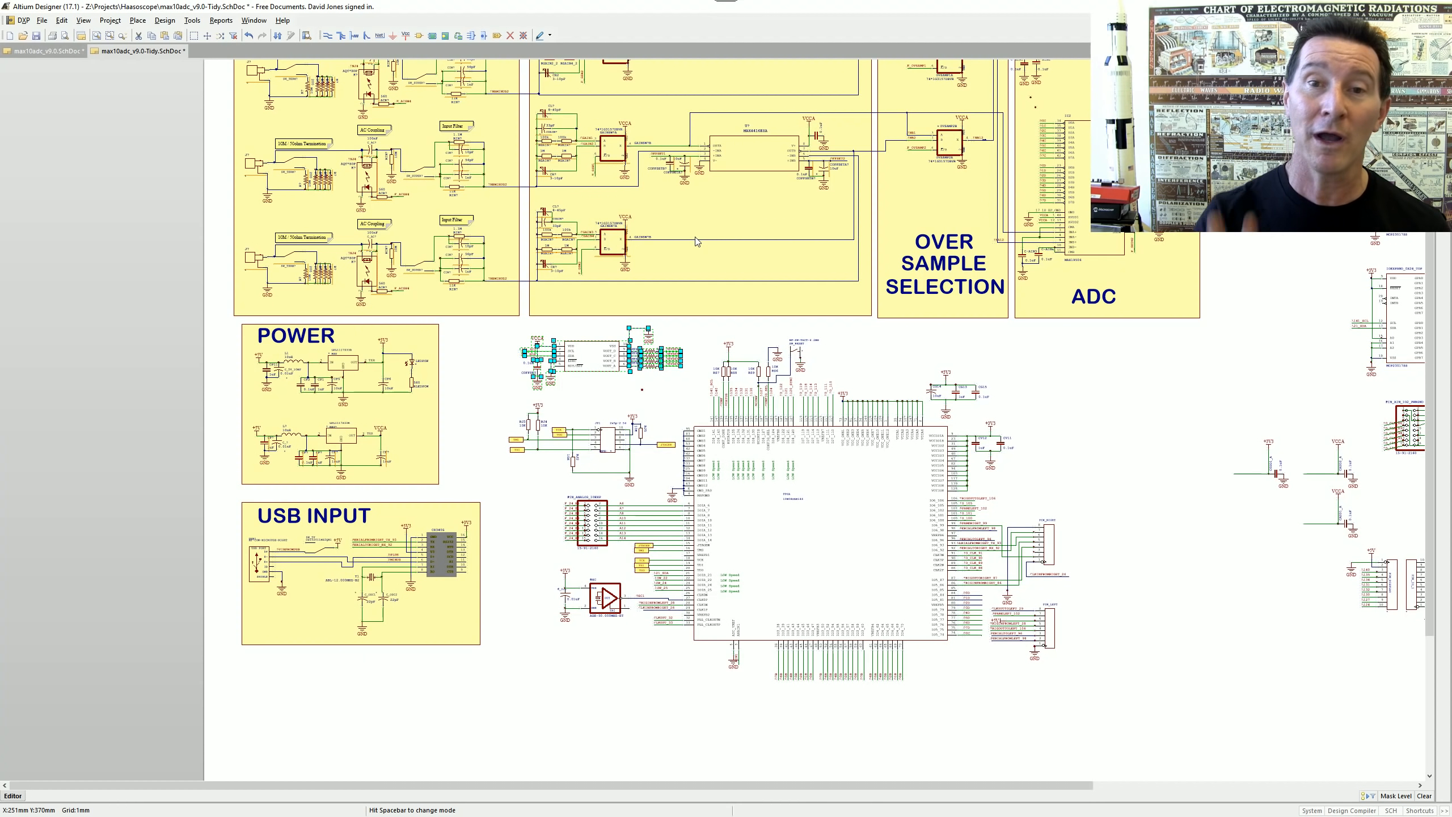
- Frame the offset DAC circuit with a yellow block and title it OFFSET DAC in the block's upper-left corner
right_drag(703, 186, 671, 477)
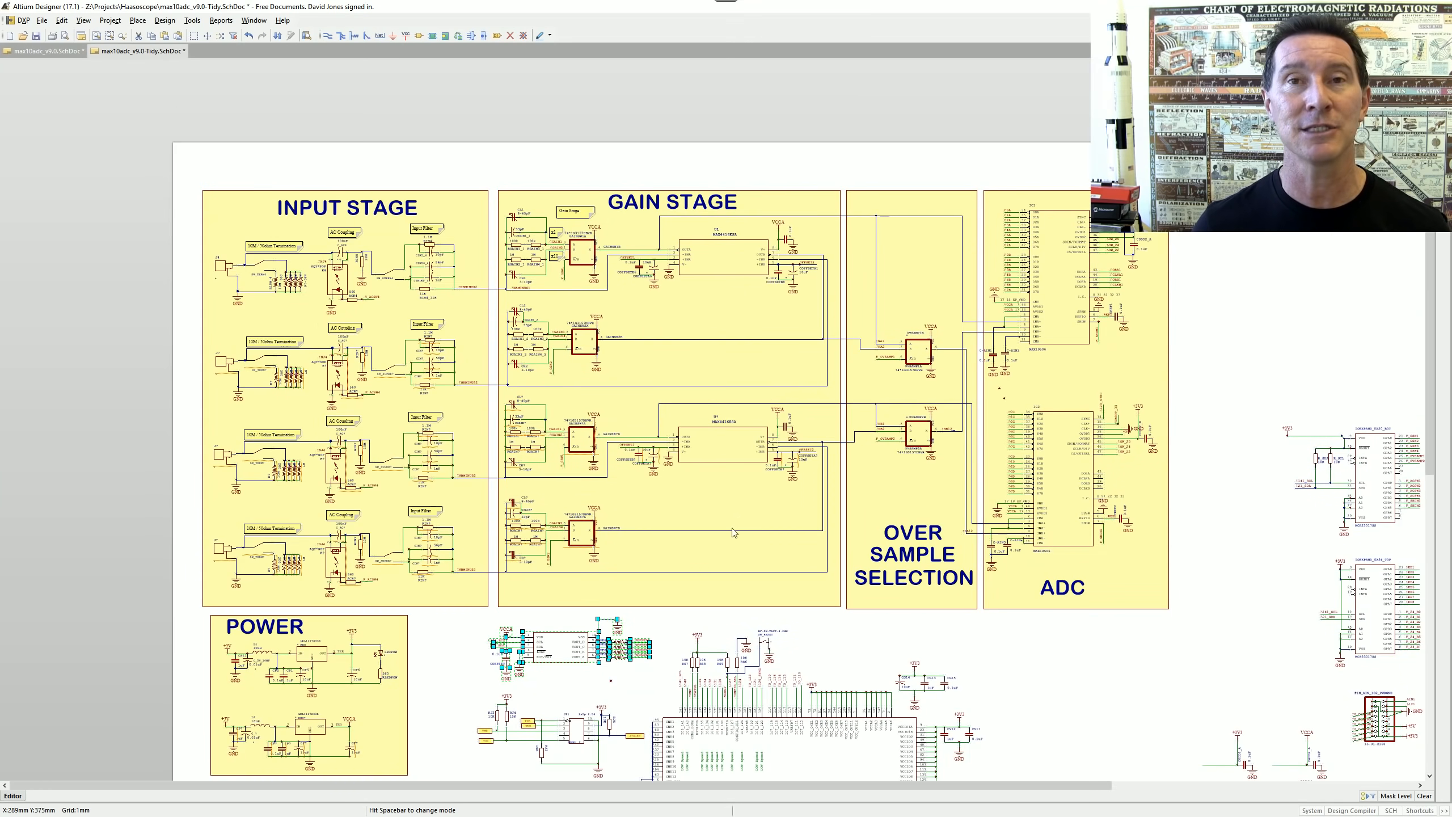
scroll(734, 532, down, 3)
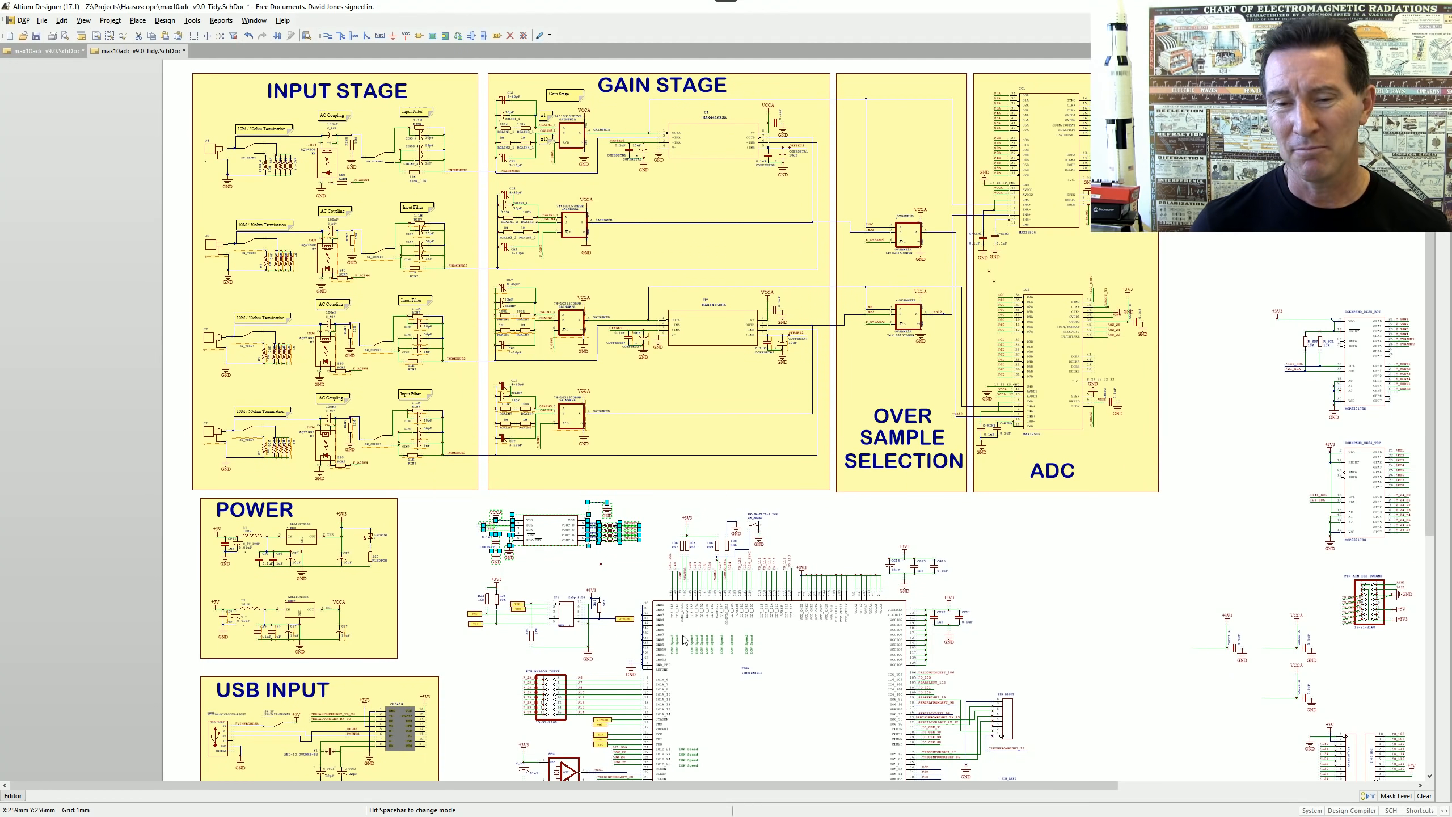
scroll(786, 674, down, 4)
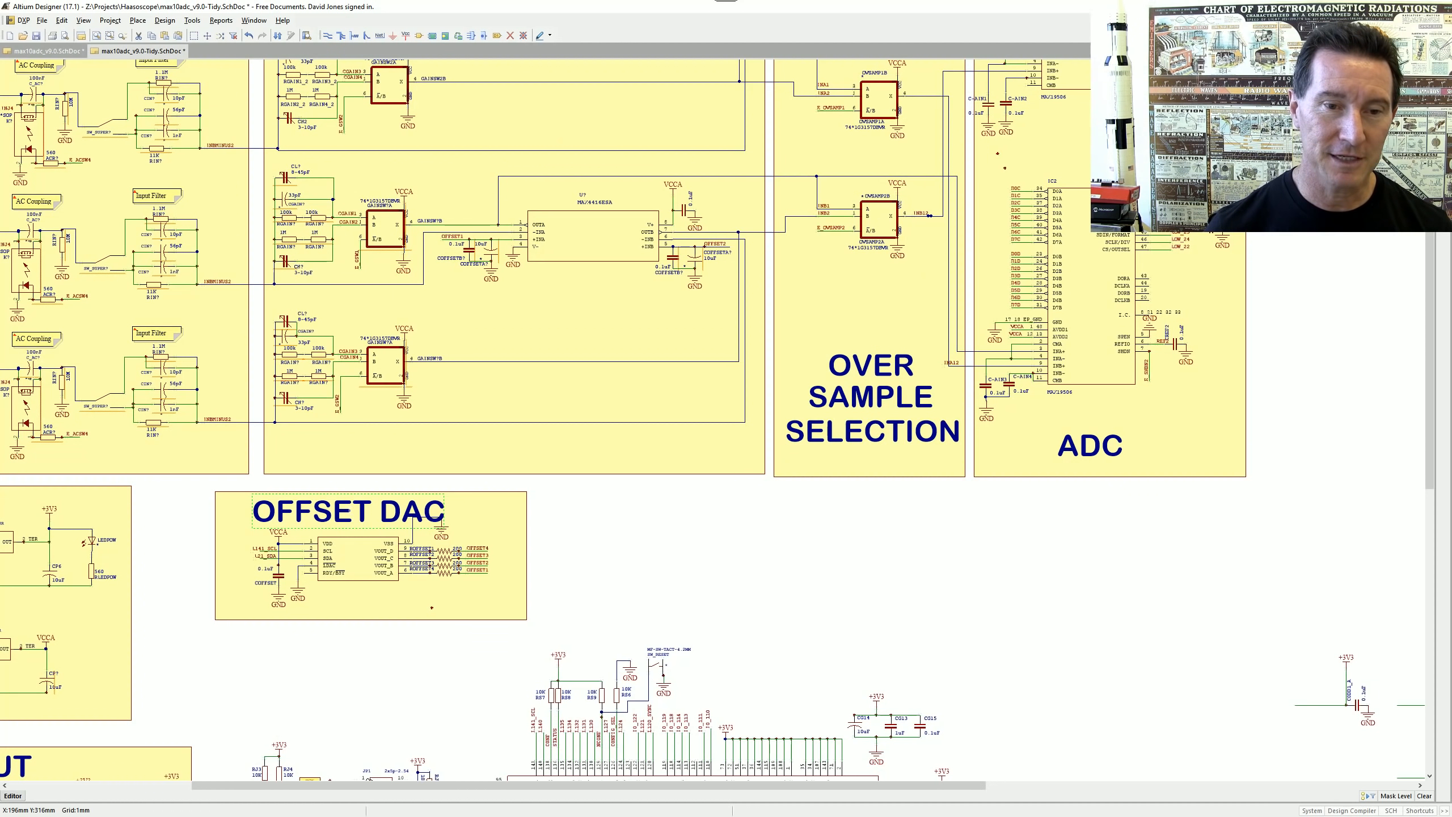
key(Delete)
key(ctrl+z)
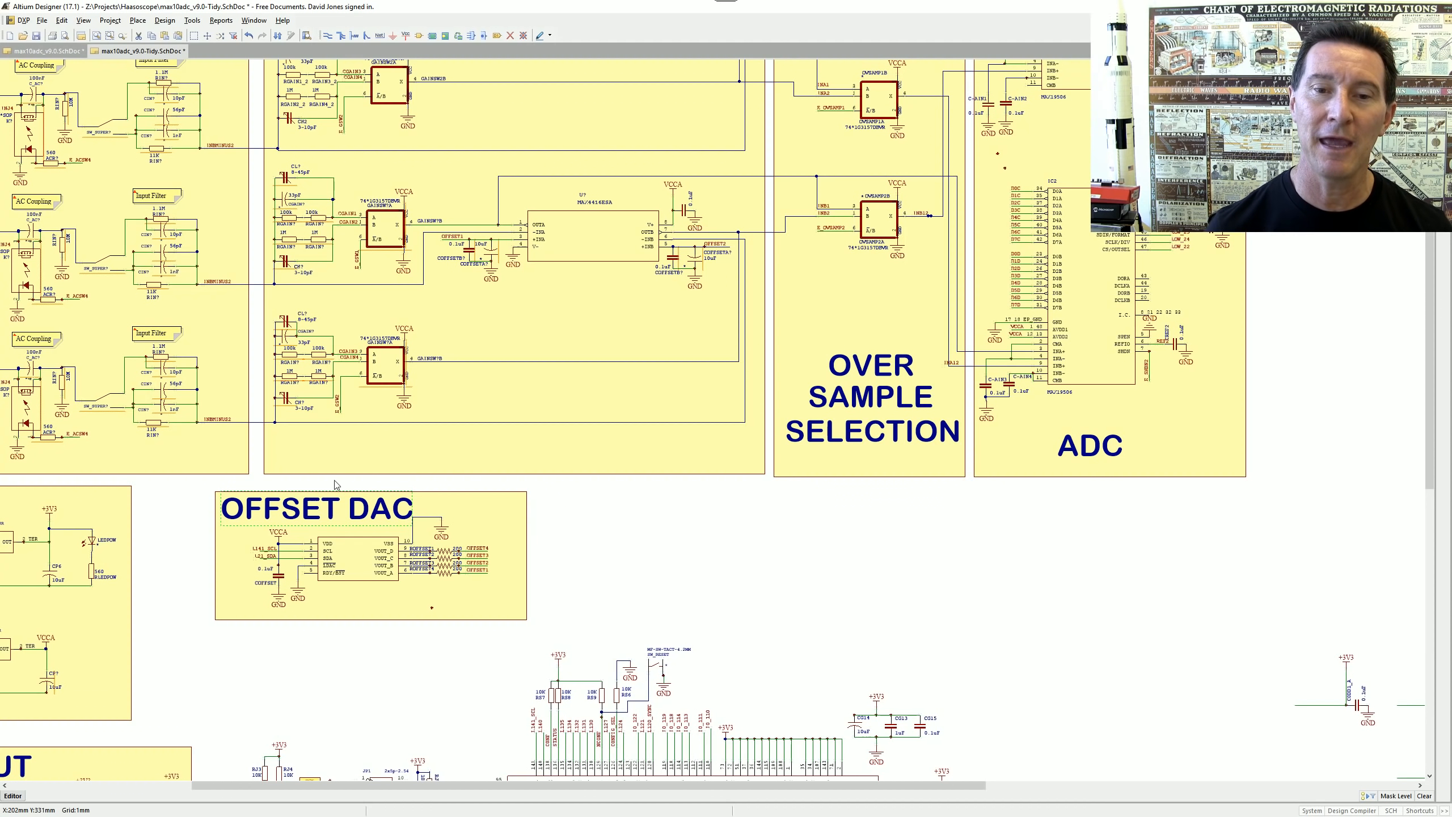
- Move the complete OFFSET DAC block right to align its left edge with the GAIN STAGE block
drag(201, 485, 513, 672)
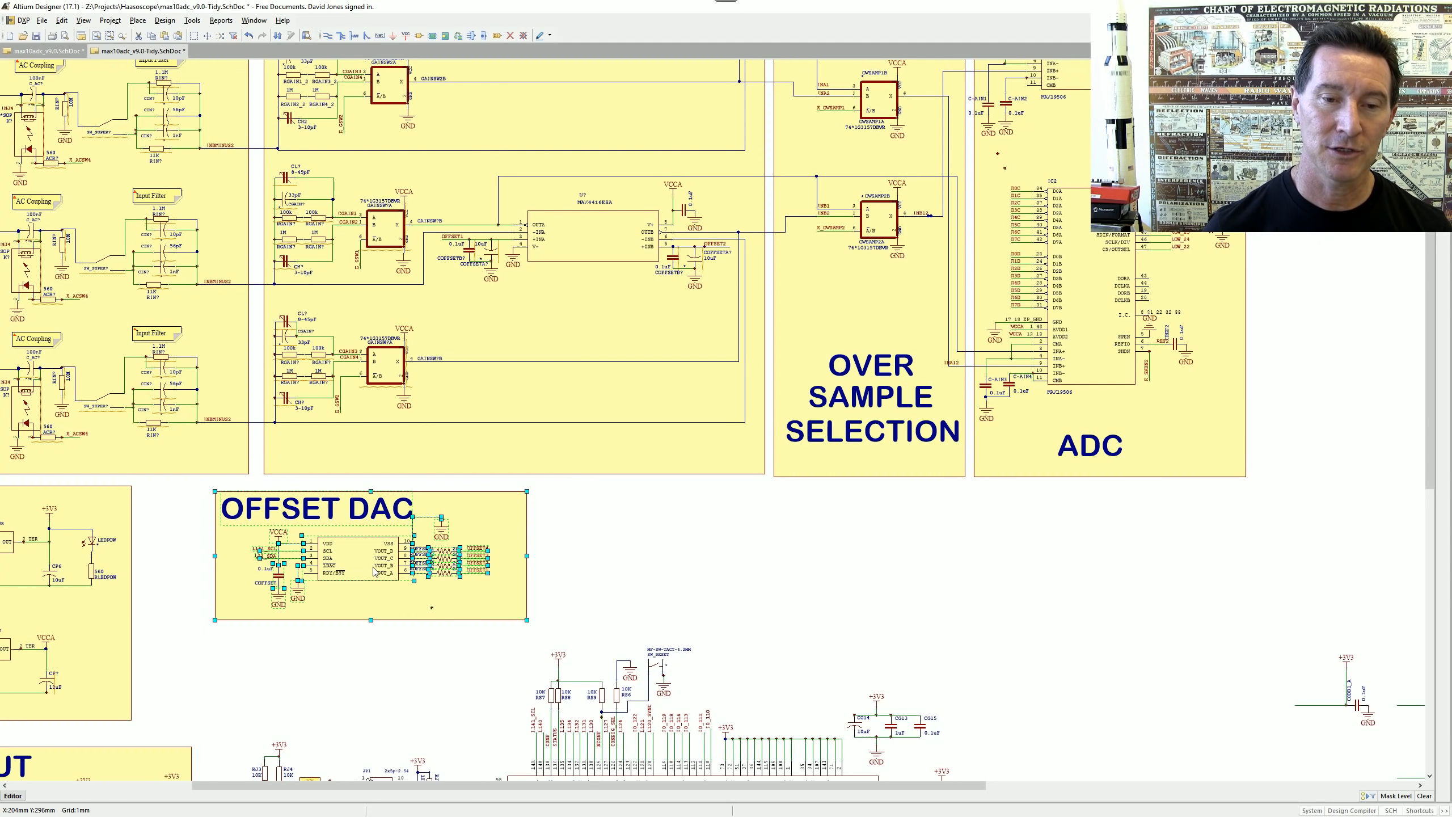
drag(378, 561, 464, 563)
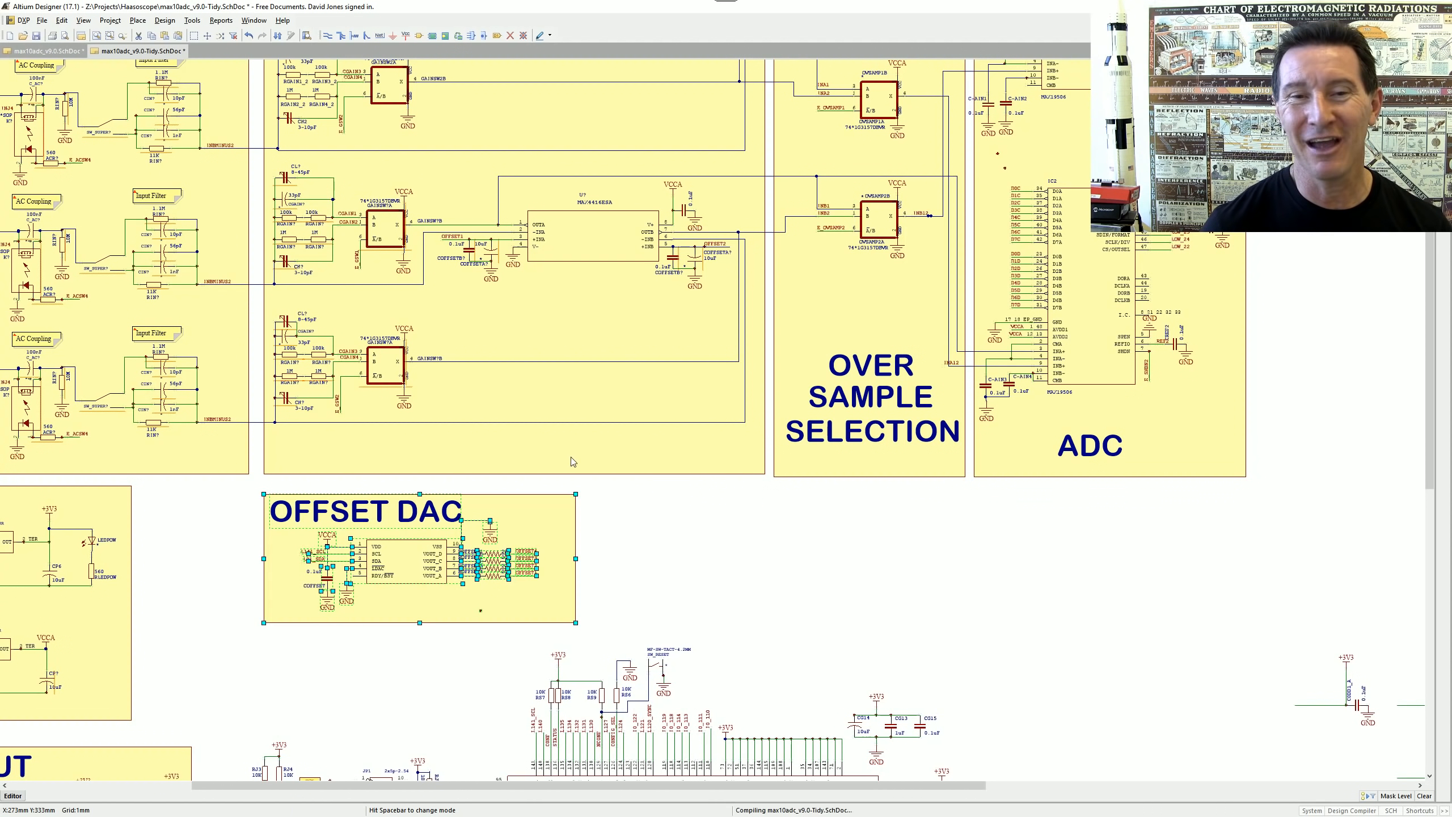
ctrl+scroll(566, 523, up, 2)
click(638, 568)
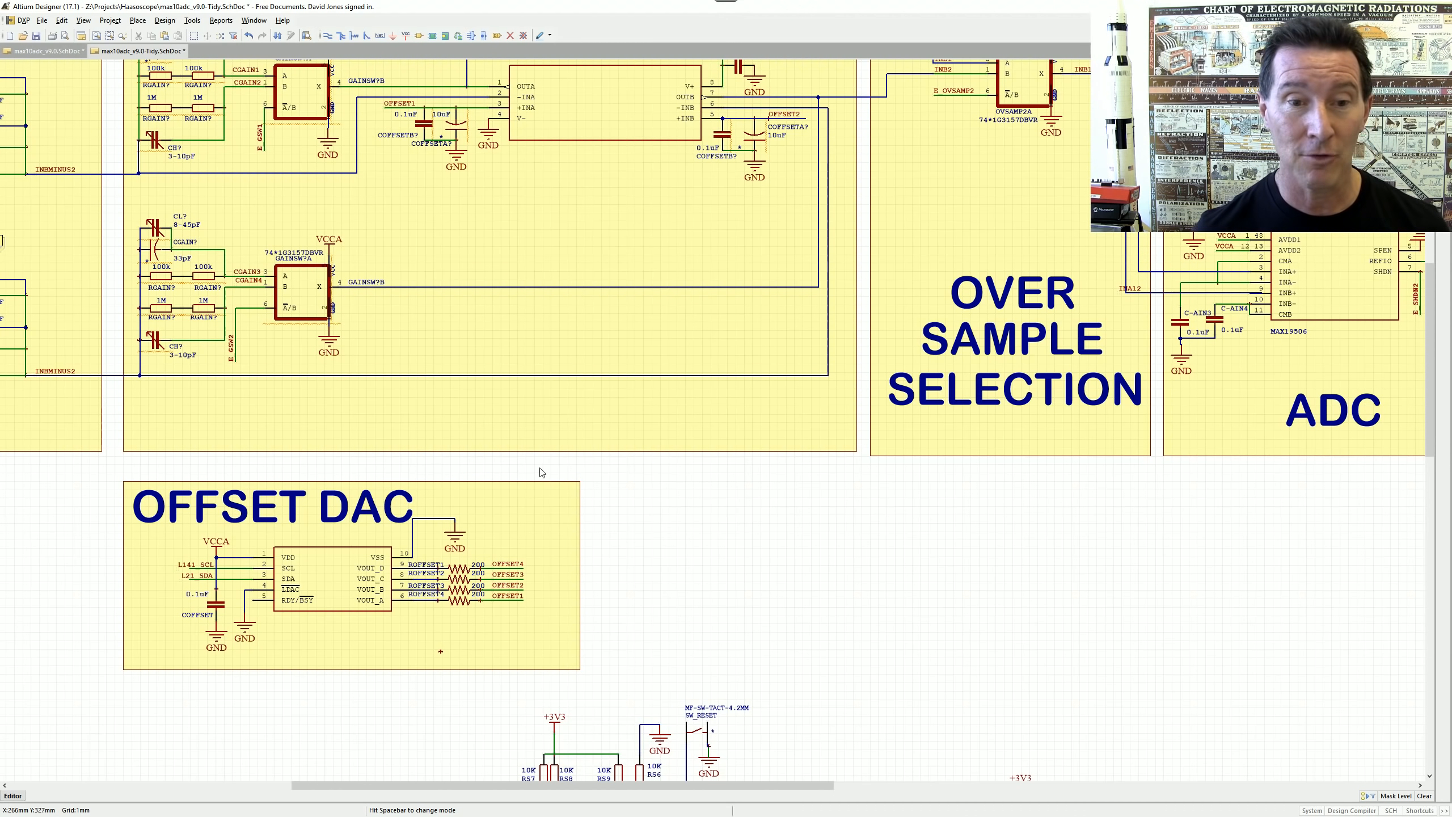
- Review the GAIN STAGE and OFFSET DAC blocks, comparing the OFFSET nets at the op-amps with the DAC outputs
ctrl+scroll(594, 369, down, 3)
ctrl+scroll(609, 551, up, 4)
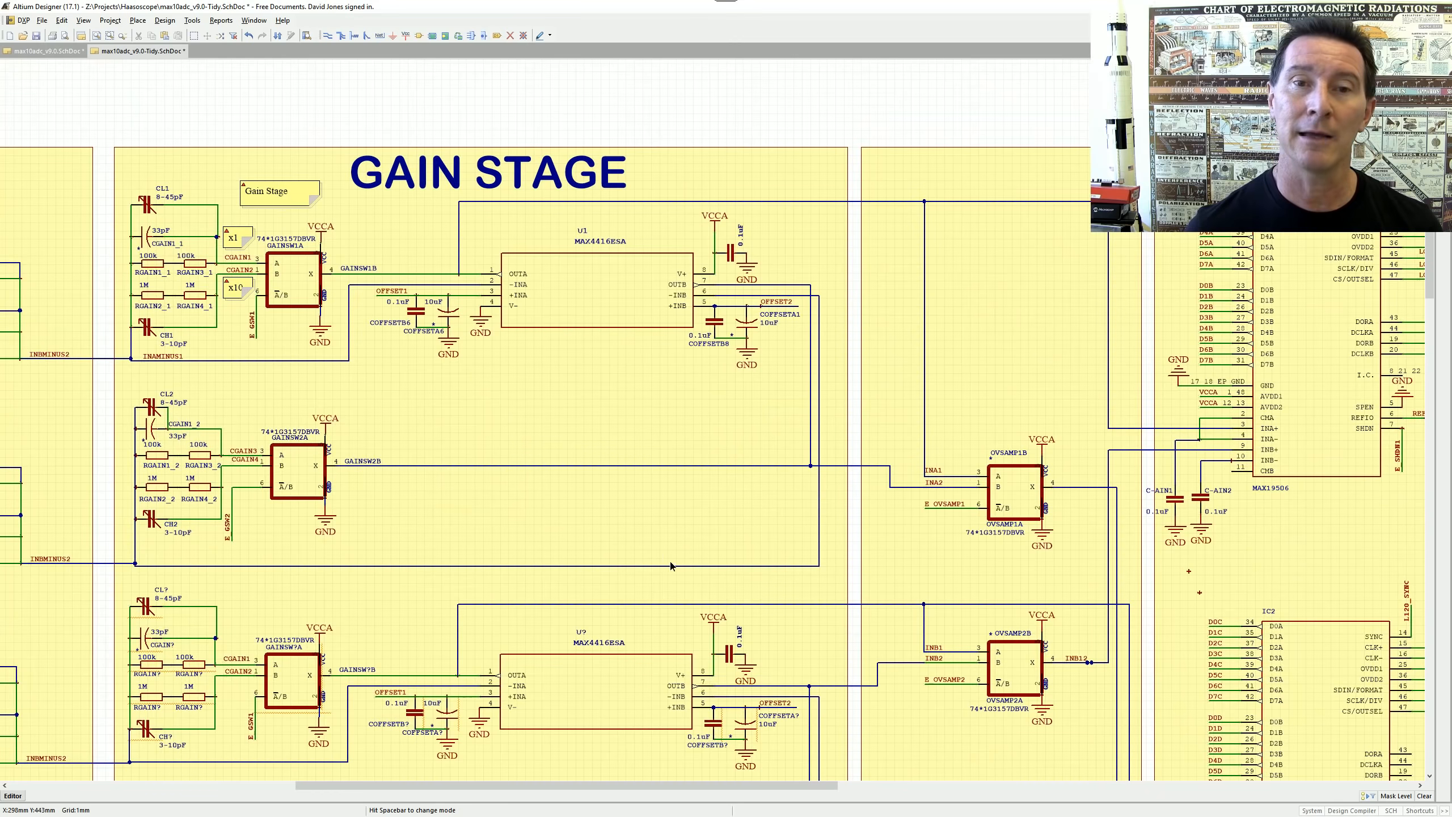
ctrl+scroll(609, 475, down, 2)
ctrl+scroll(778, 535, down, 3)
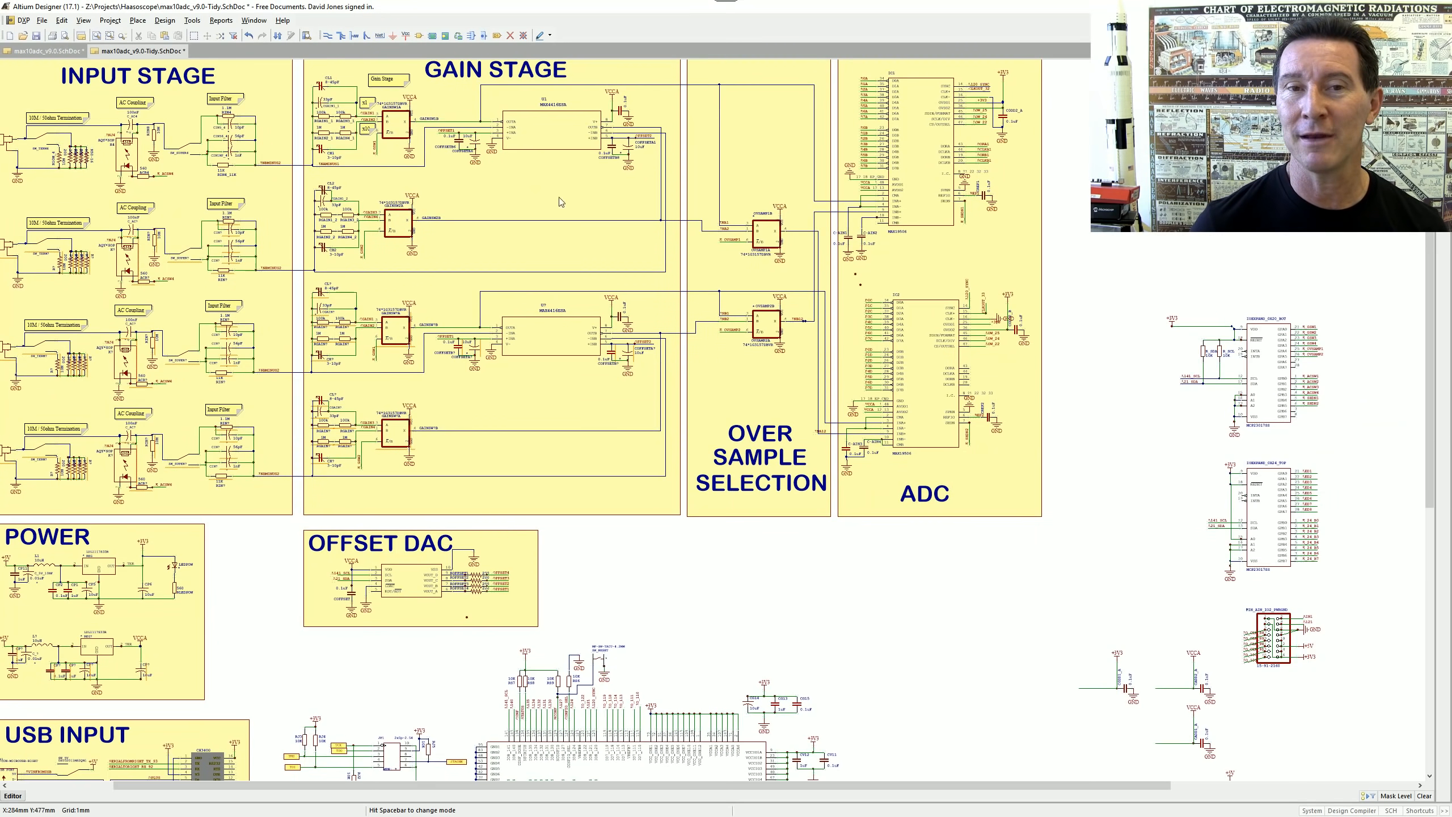
ctrl+scroll(445, 493, up, 2)
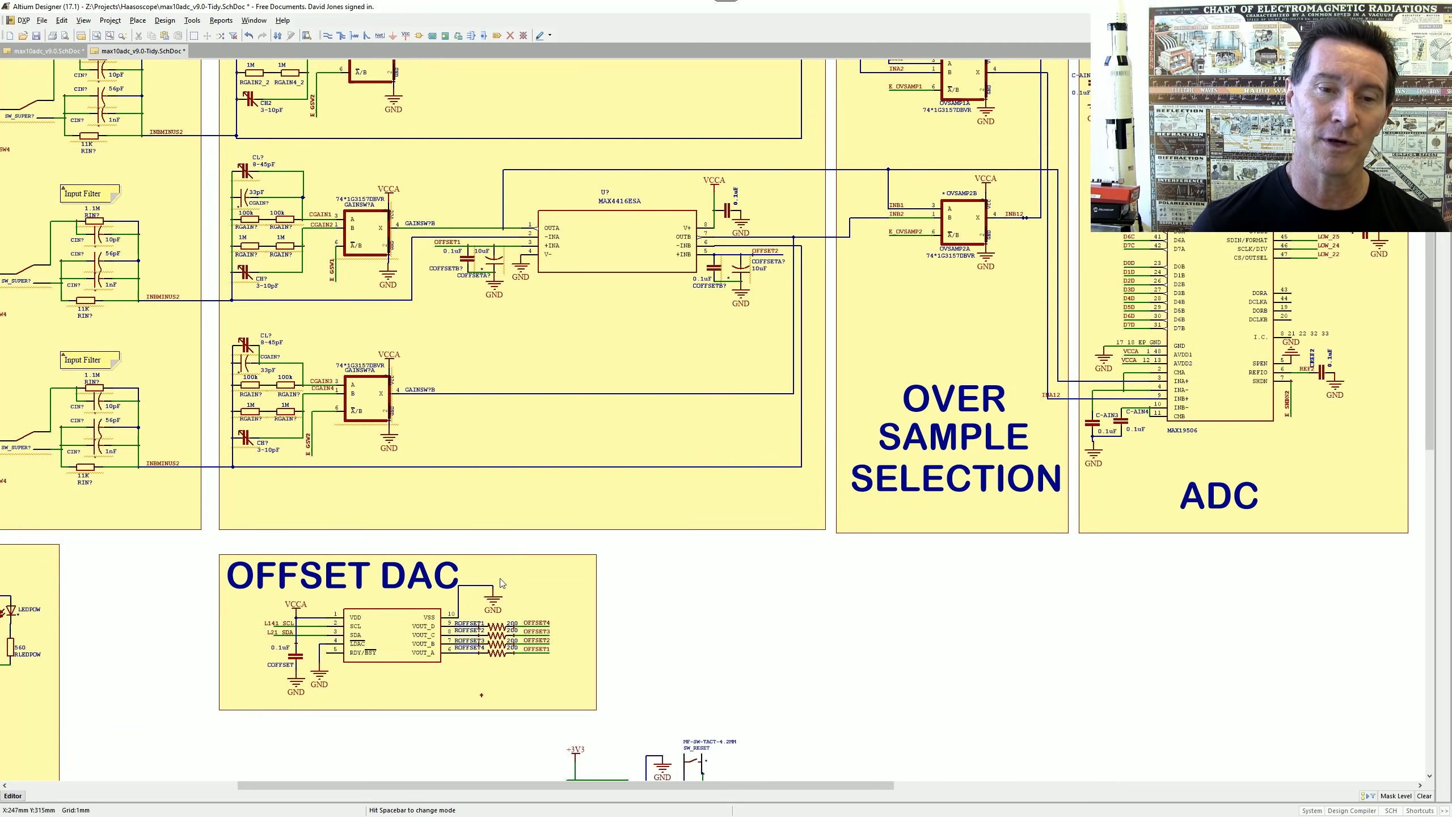
ctrl+scroll(428, 433, up, 2)
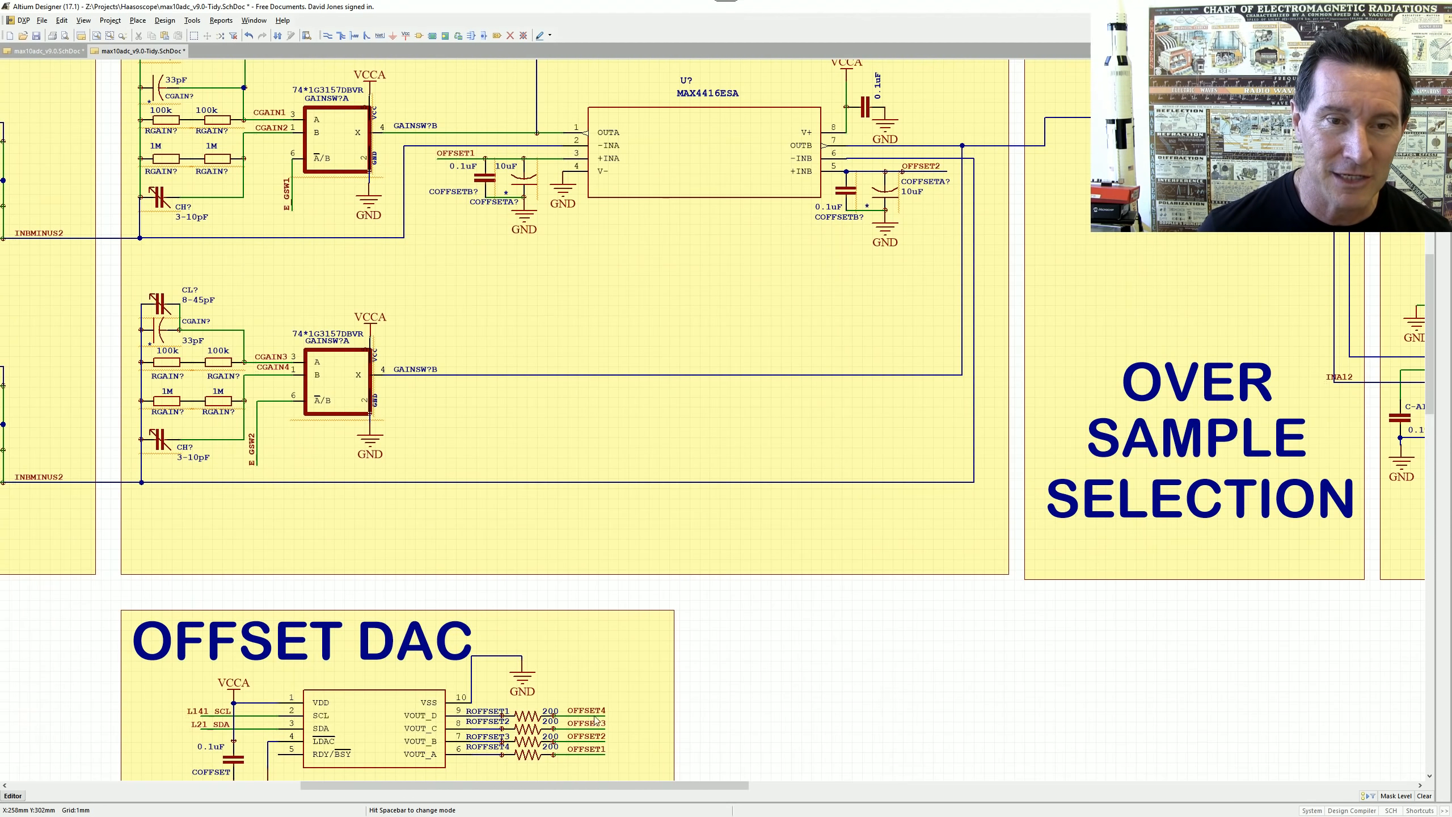
ctrl+scroll(410, 297, down, 1)
ctrl+scroll(576, 433, up, 1)
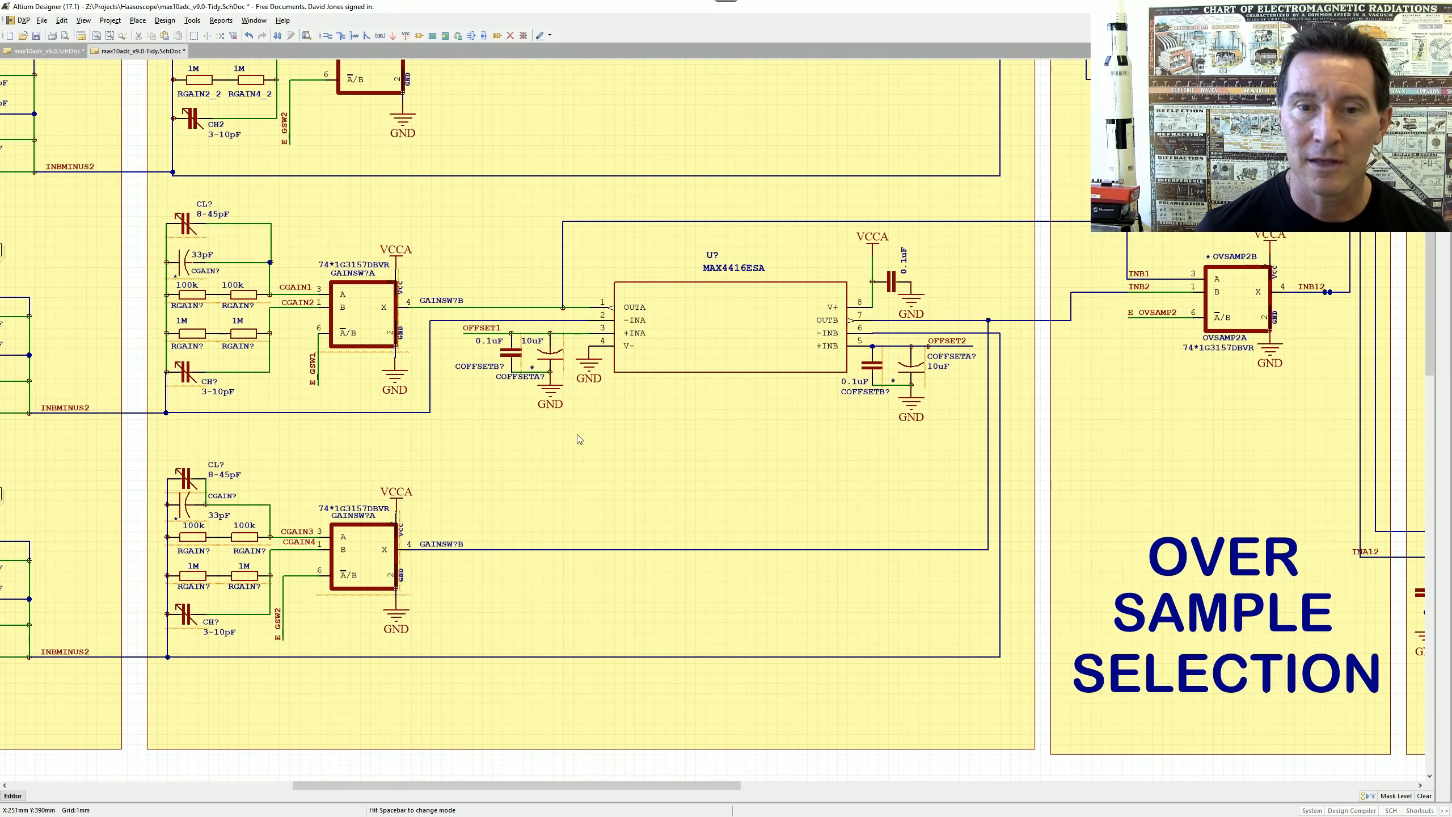
scroll(659, 649, down, 4)
ctrl+scroll(640, 635, down, 2)
ctrl+scroll(506, 370, up, 2)
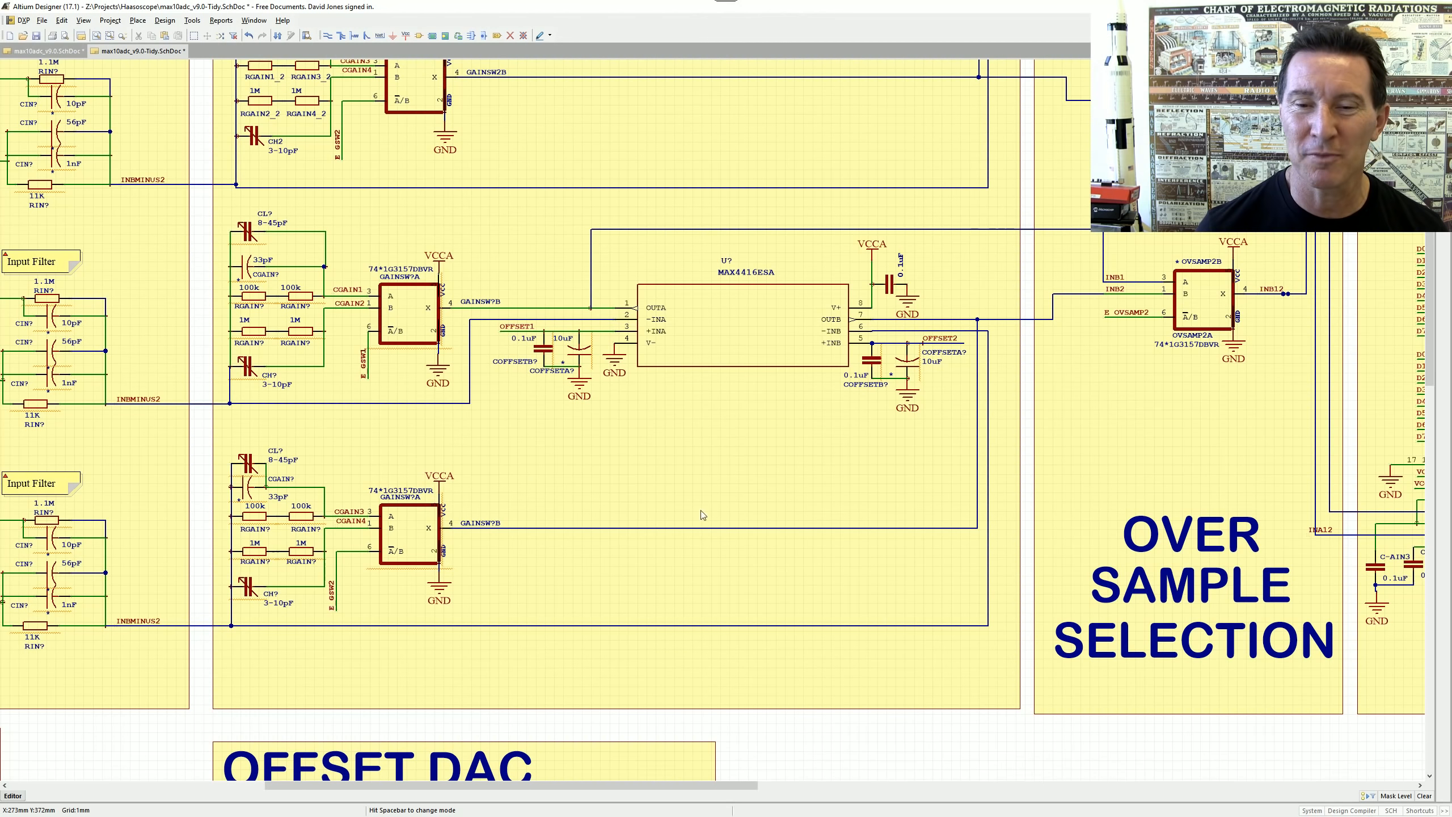
right_drag(662, 725, 683, 507)
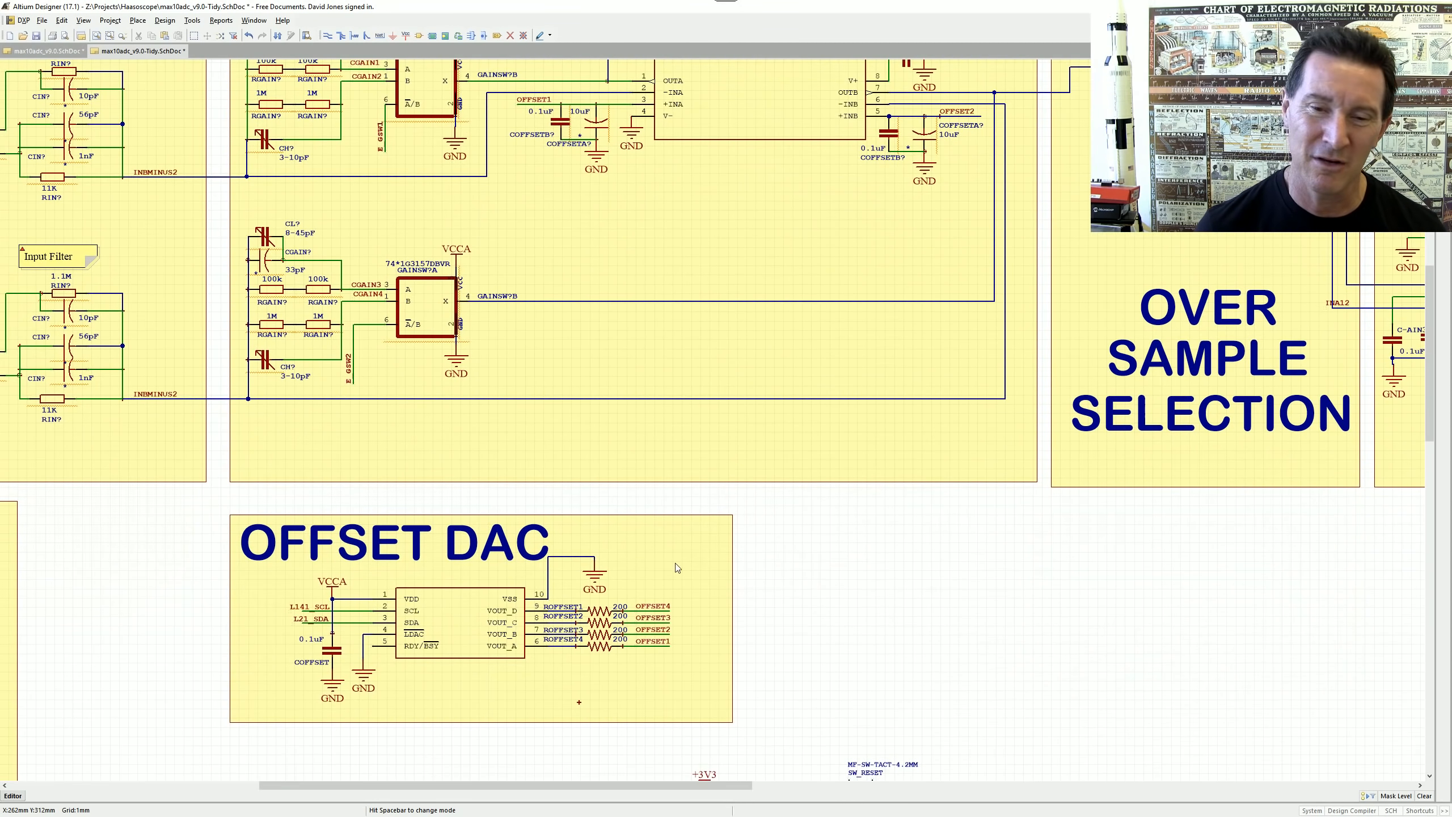
- Delete the unconnected horizontal wire stubs attached to the loose decoupling capacitors on the VCCA and +3V3 supplies
ctrl+scroll(684, 523, down, 3)
right_drag(858, 412, 741, 567)
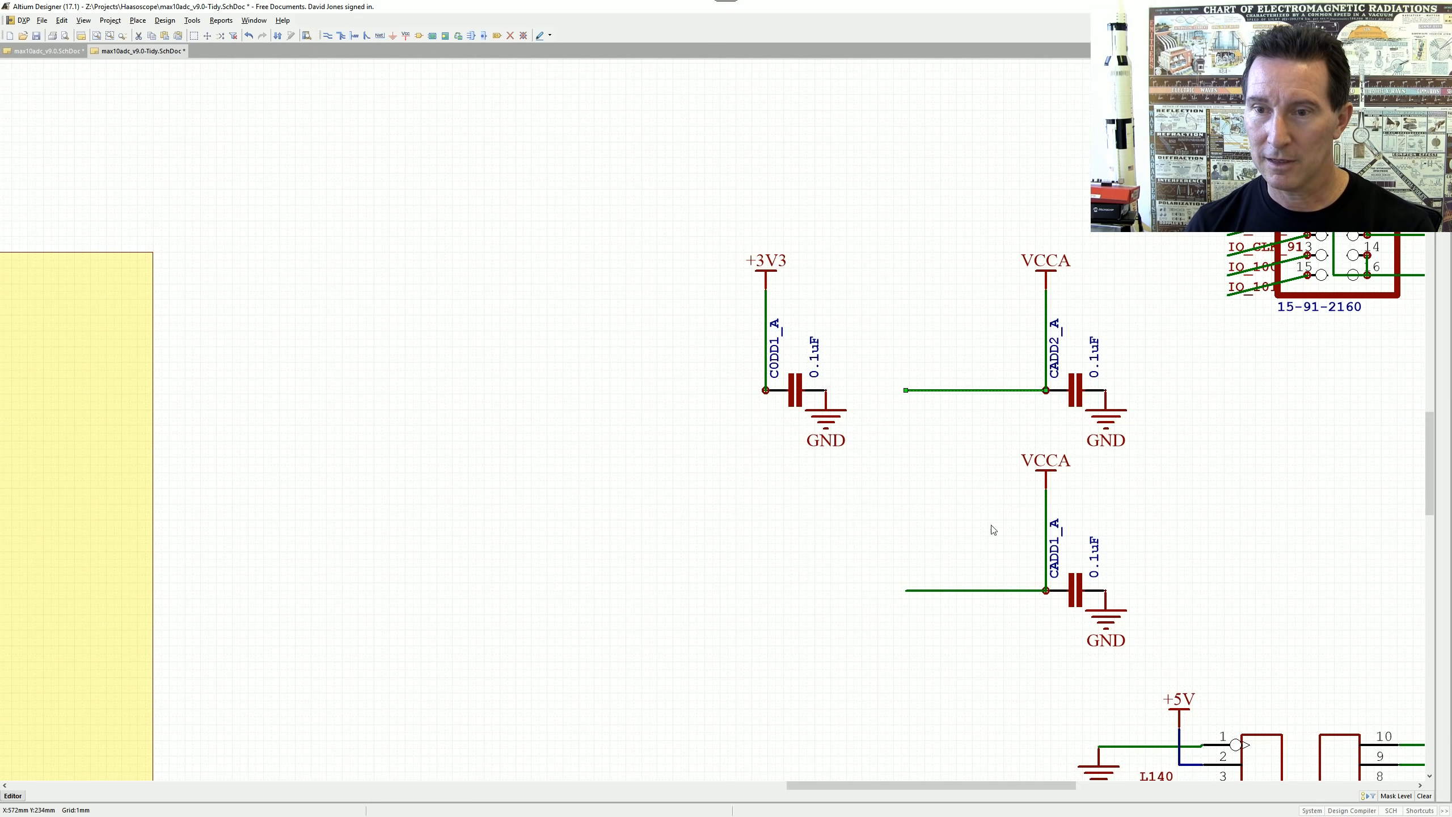
key(Delete)
click(997, 591)
key(Delete)
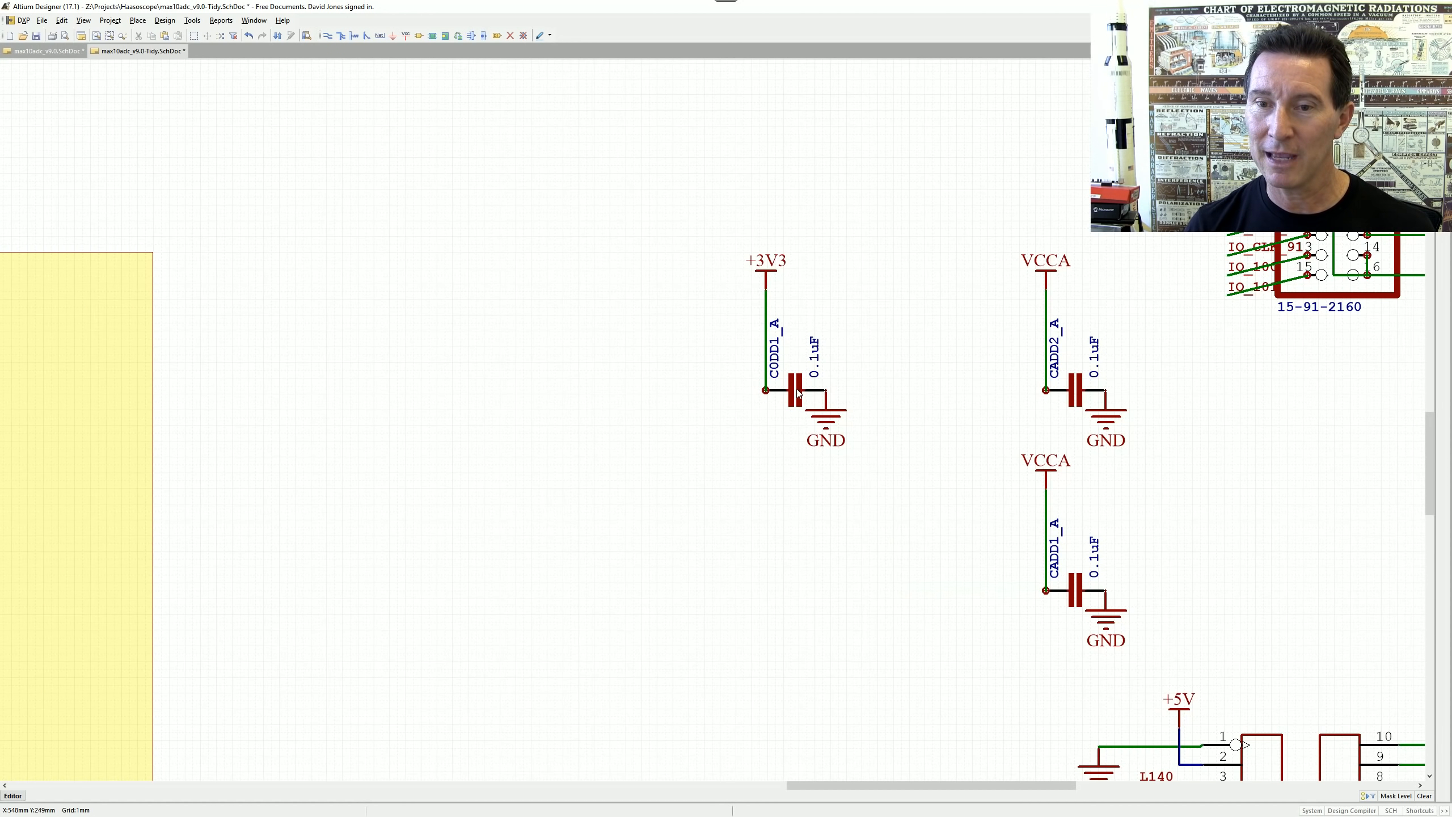
- Rotate decoupling capacitor C0DD1_A upright, with the +3V3 symbol directly above it and GND directly below
drag(795, 392, 795, 351)
key(space)
drag(765, 300, 796, 355)
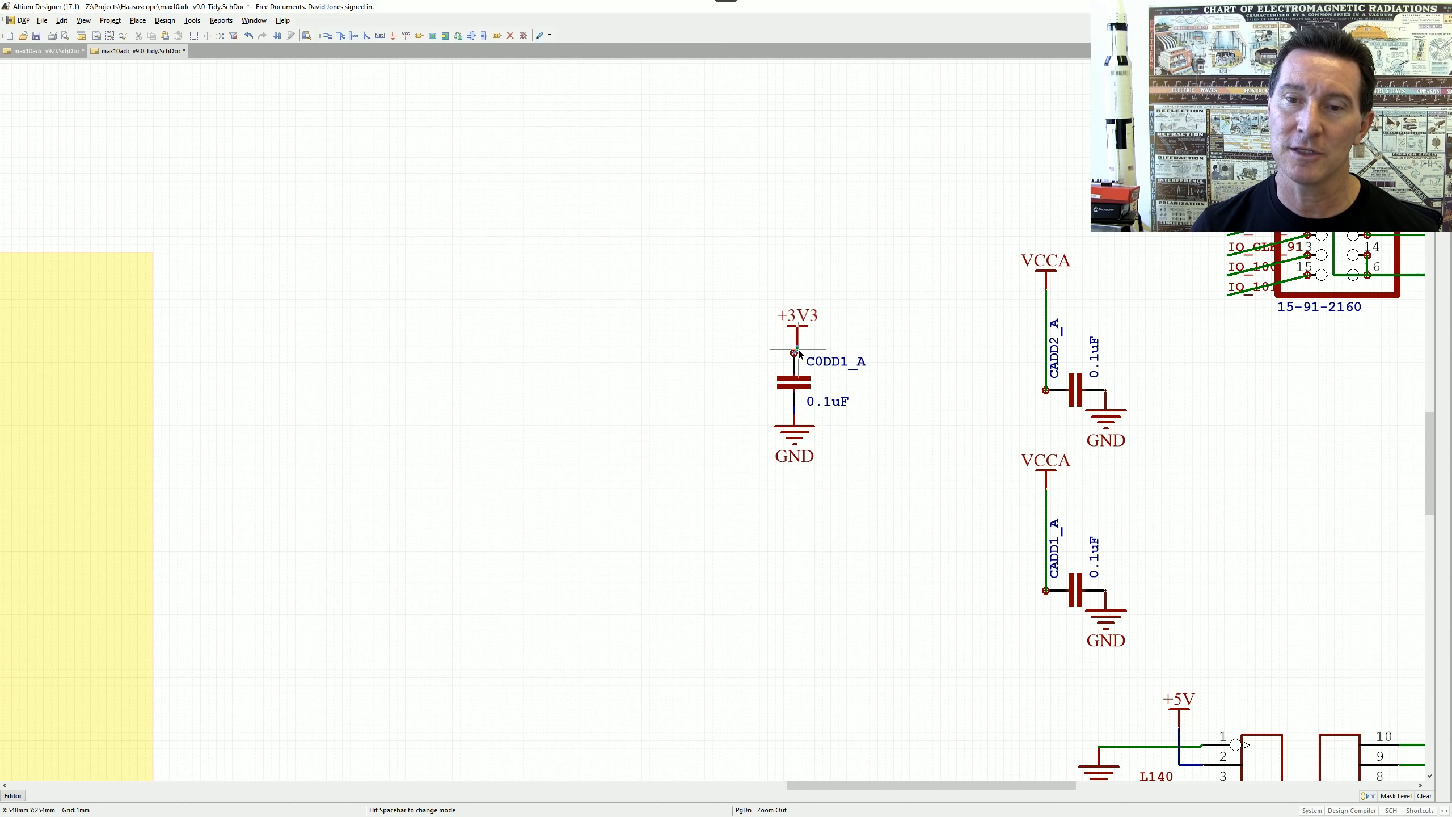
shift+scroll(820, 379, right, 2)
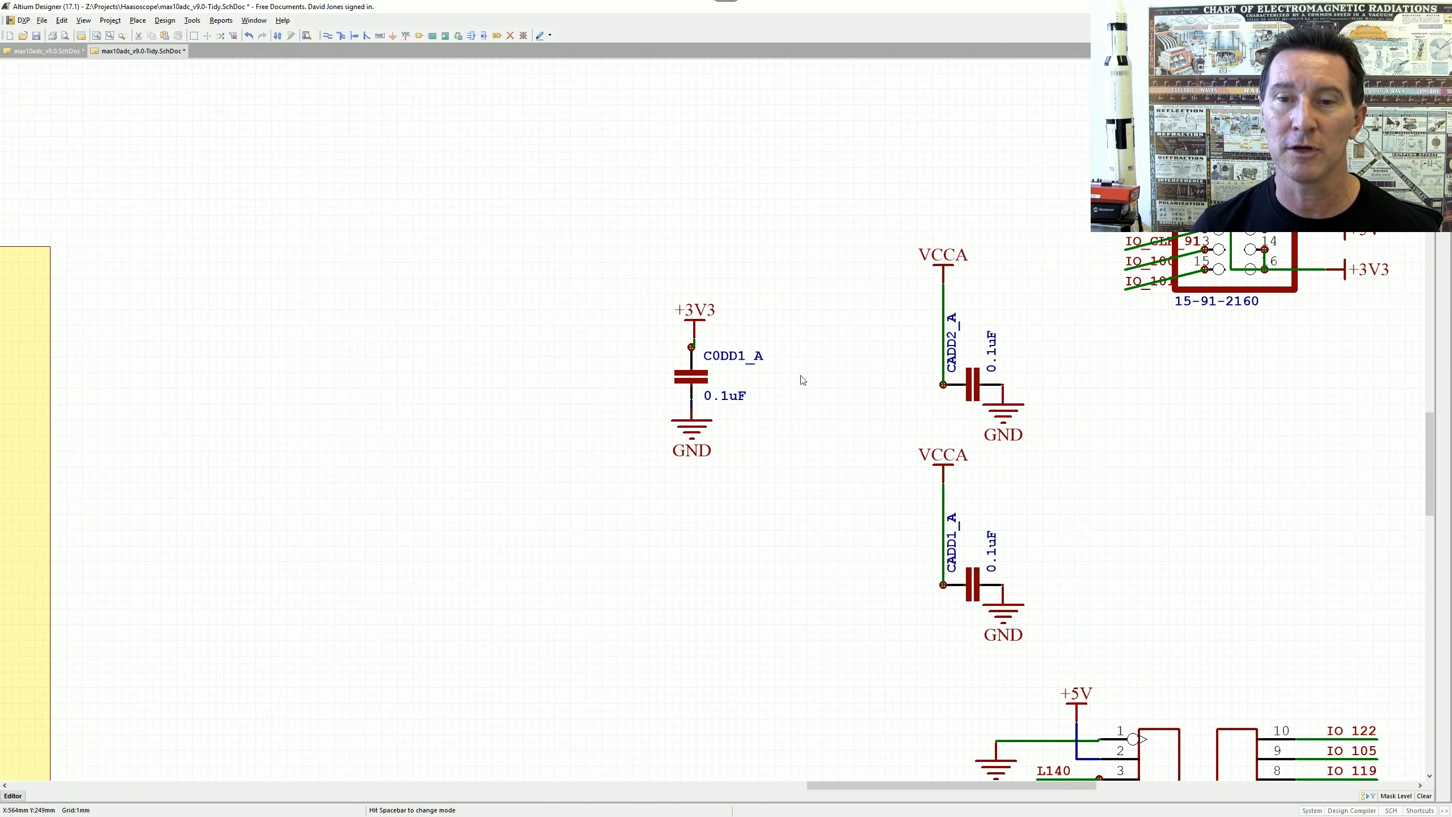
ctrl+scroll(819, 331, up, 3)
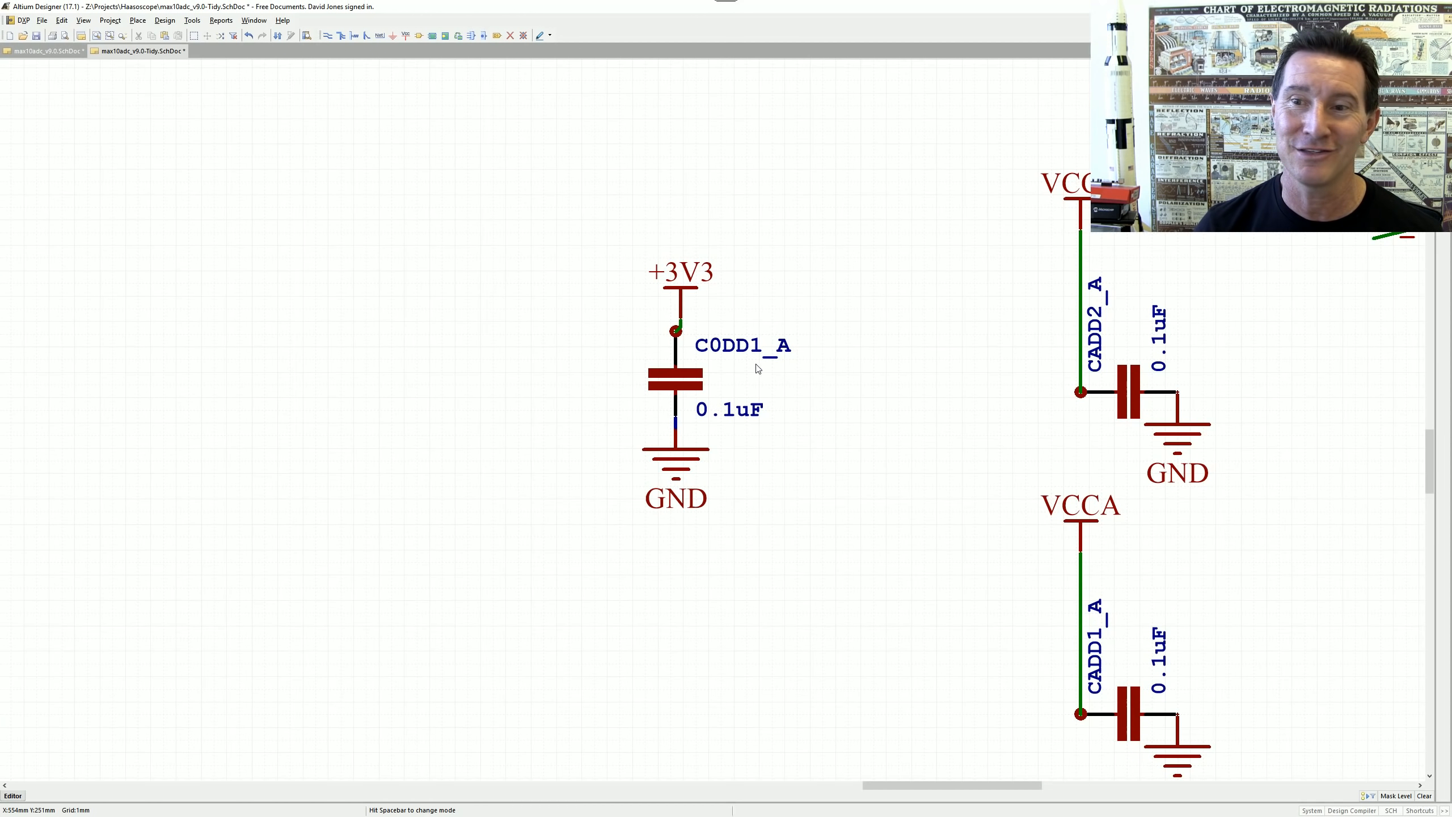
right_drag(1129, 390, 974, 366)
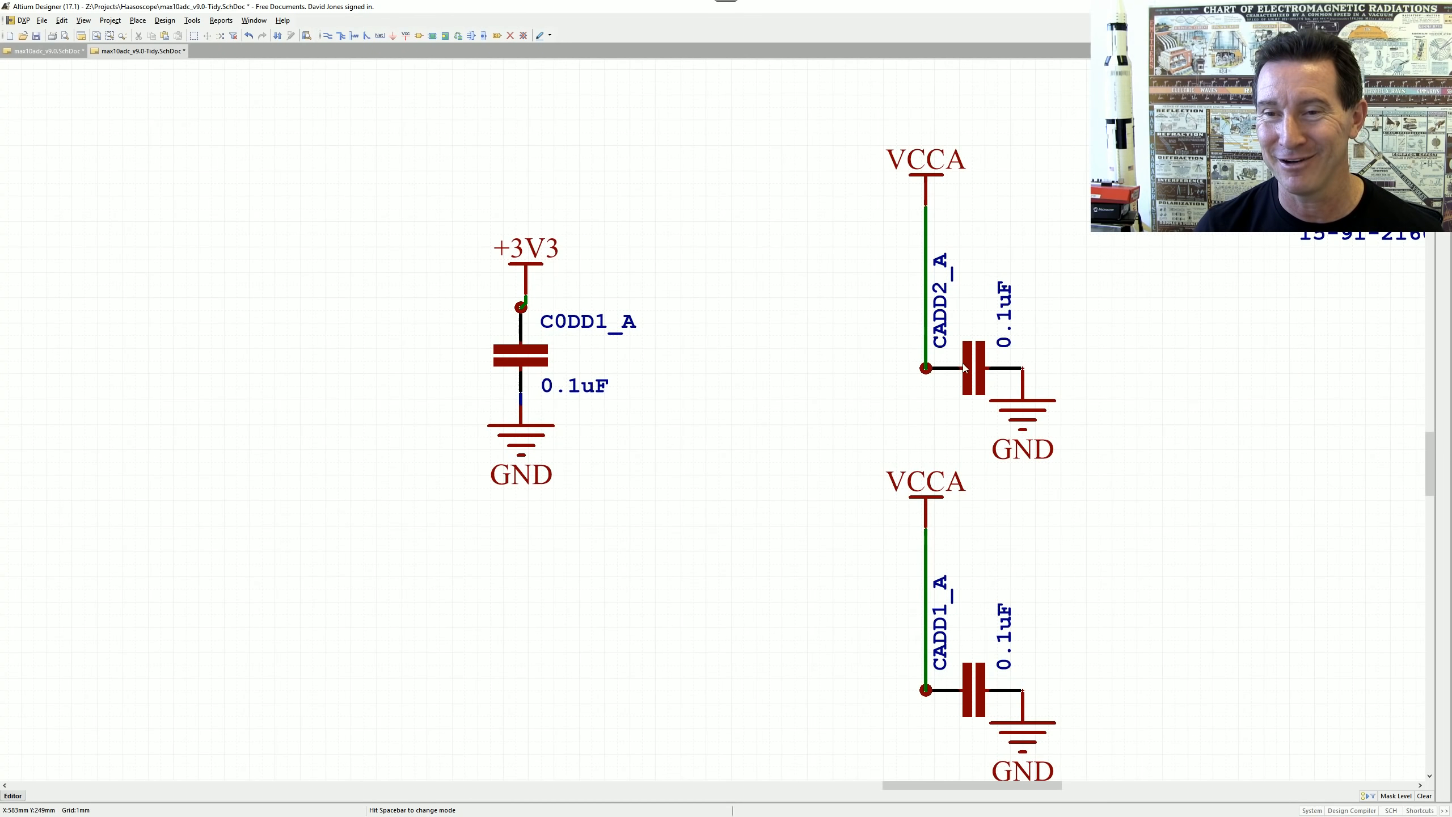
- Look over the titled functional blocks and the IO expander, connector, LED and capacitor circuits still outside them
ctrl+scroll(755, 450, down, 5)
drag(710, 424, 702, 378)
ctrl+scroll(702, 378, up, 3)
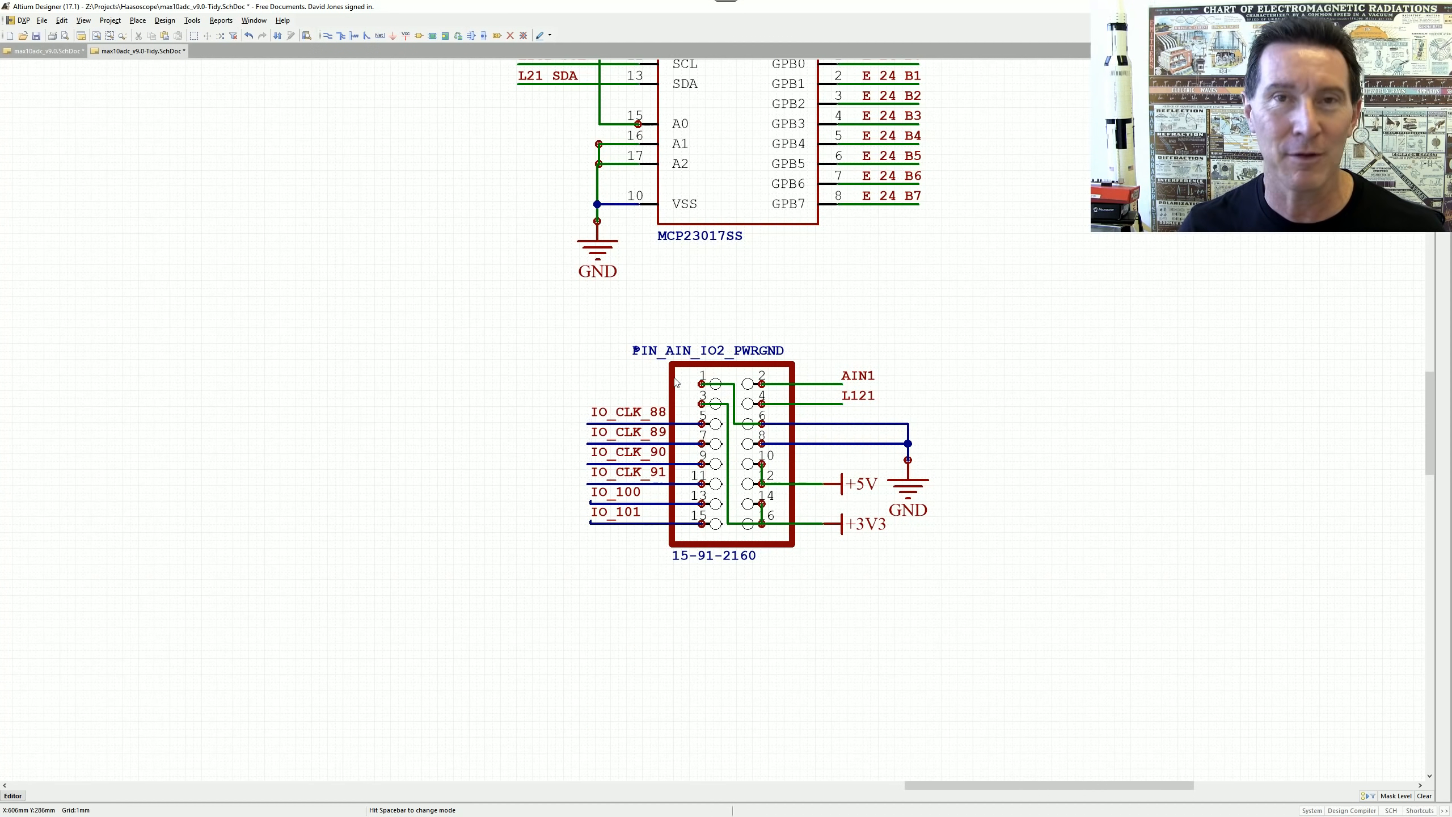
ctrl+scroll(676, 382, down, 2)
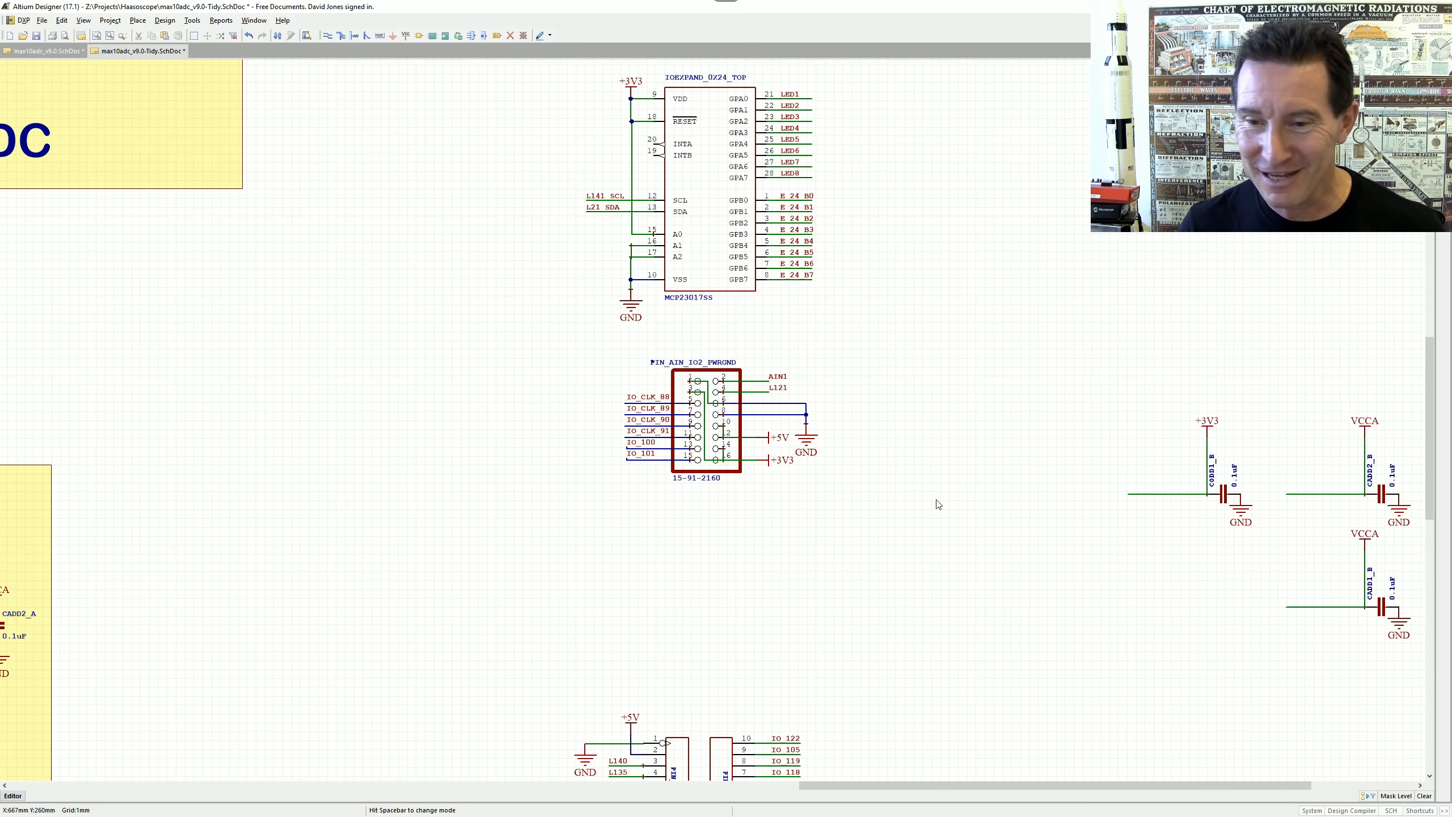
ctrl+scroll(786, 477, down, 3)
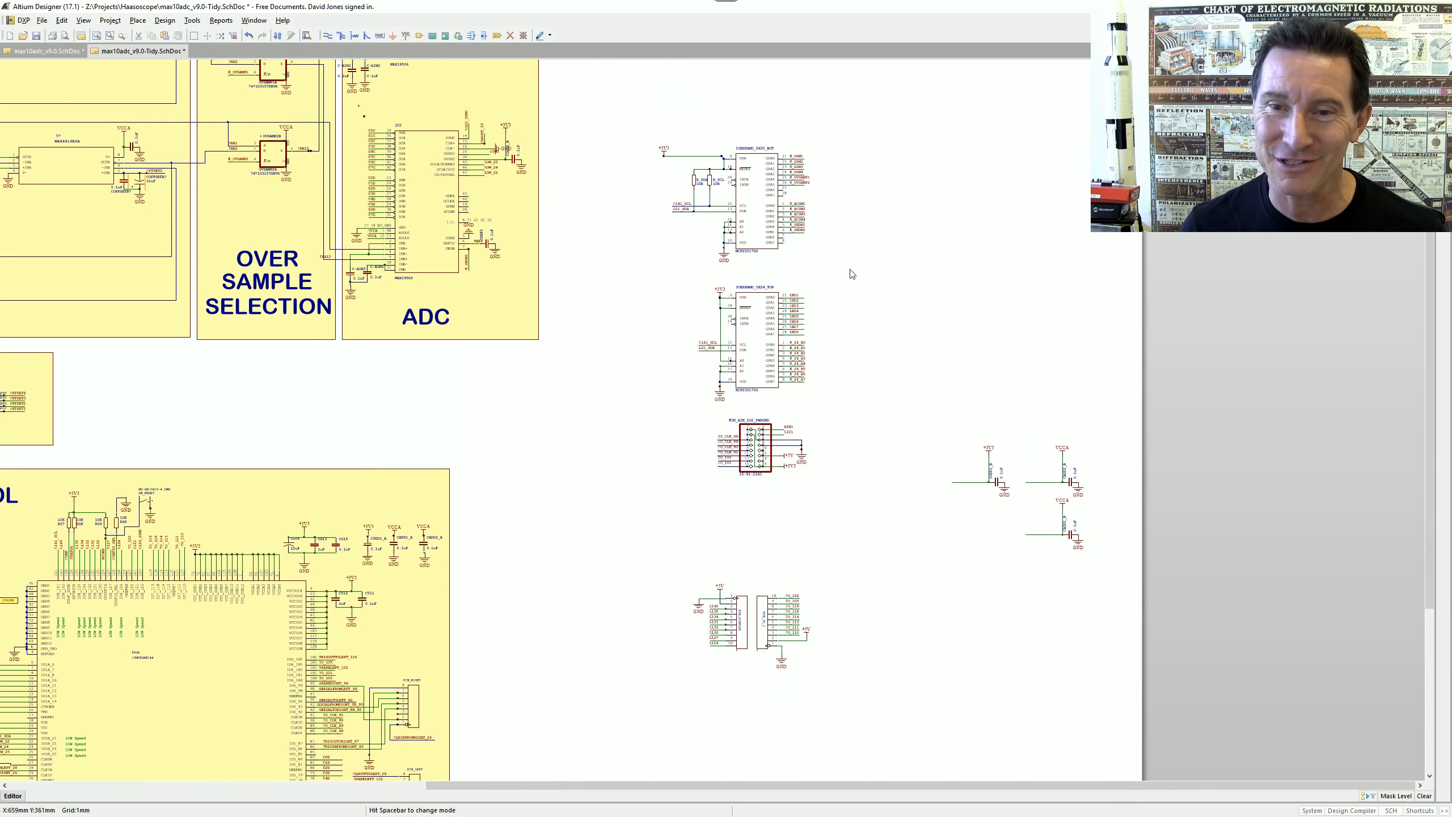
ctrl+scroll(793, 367, down, 4)
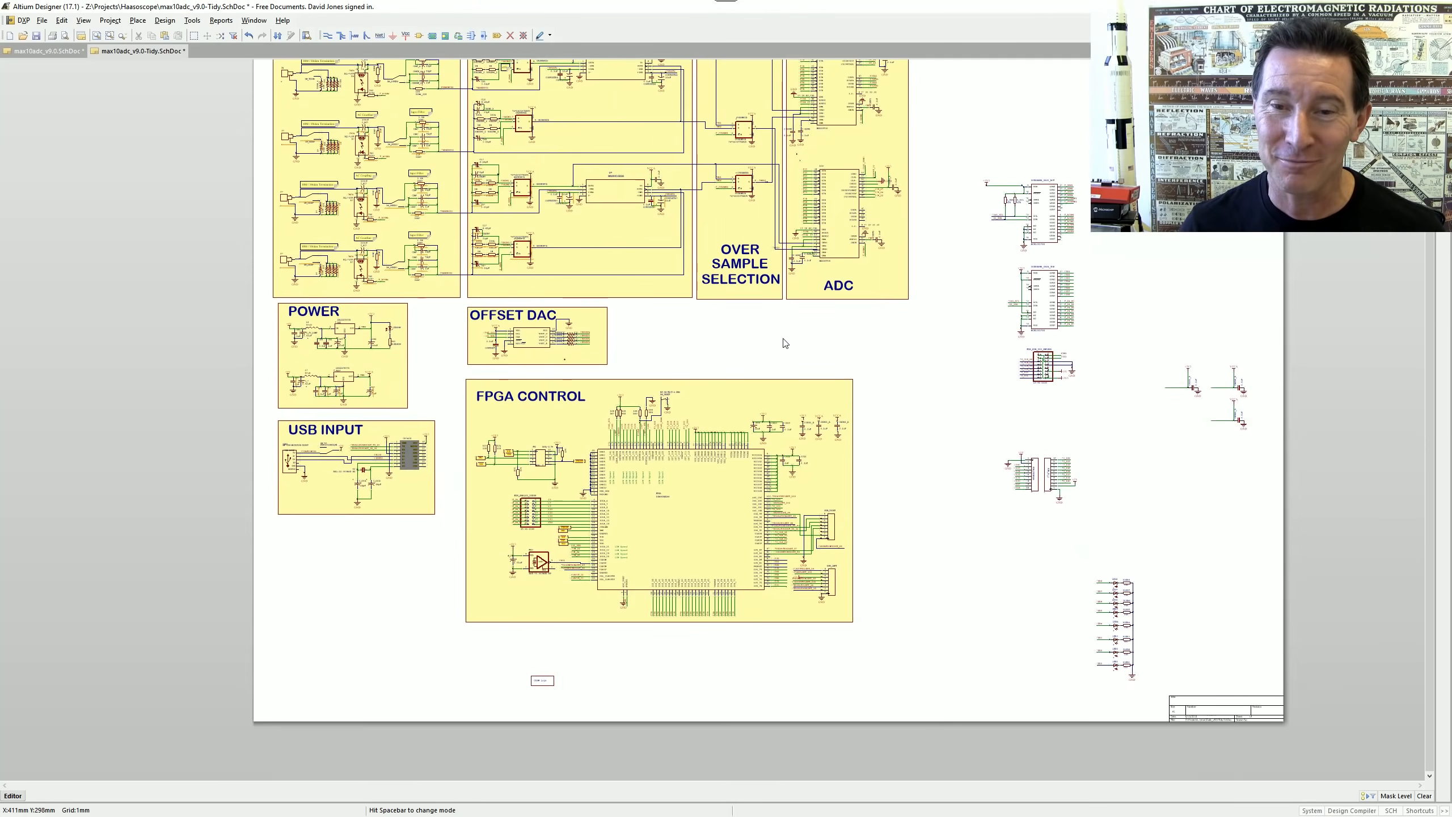
ctrl+scroll(814, 301, up, 5)
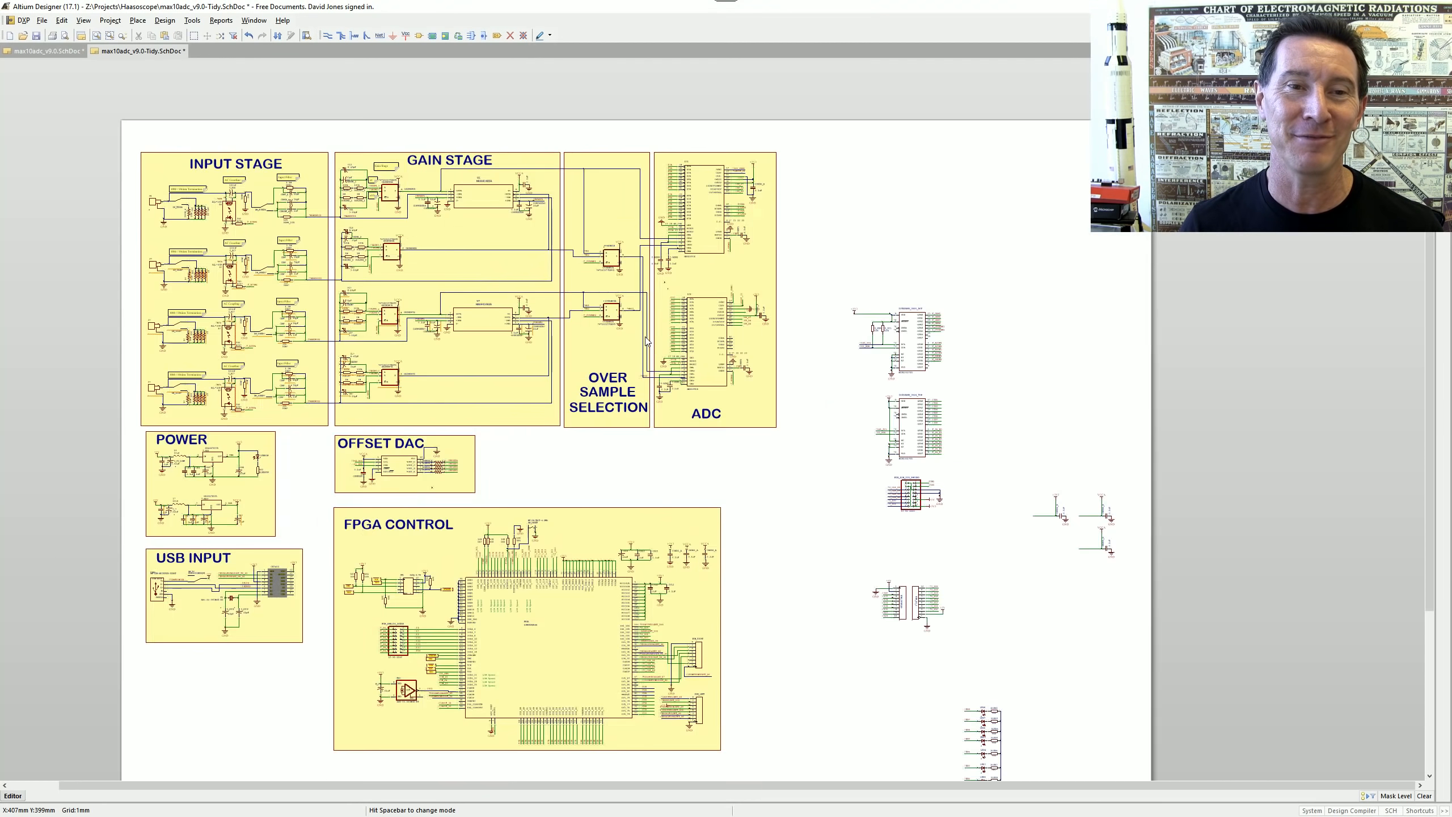
ctrl+scroll(648, 343, down, 2)
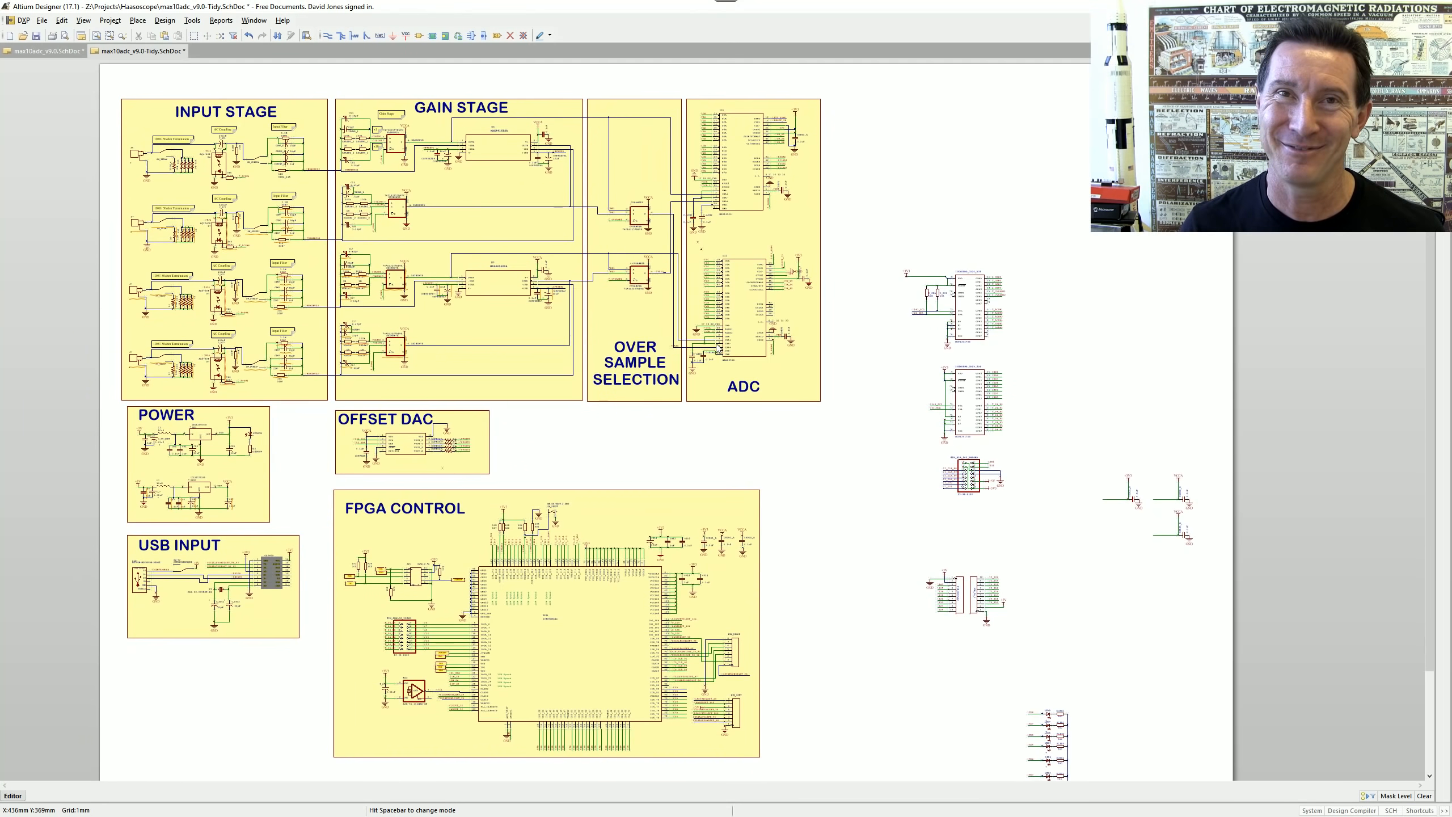
ctrl+scroll(896, 288, up, 4)
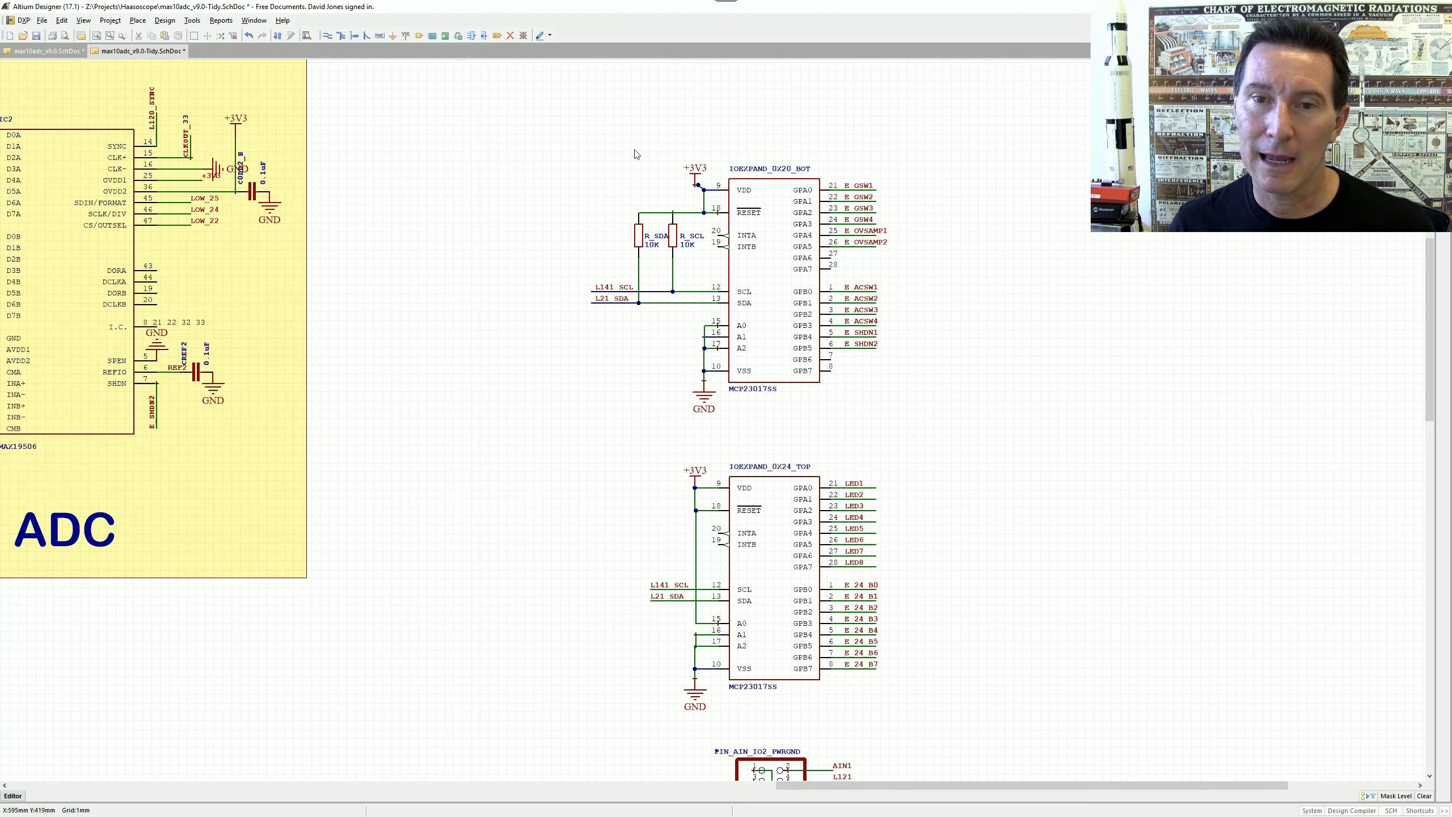
- Move the complete FPGA CONTROL block down to leave a wider gap beneath the OFFSET DAC block
drag(570, 130, 915, 415)
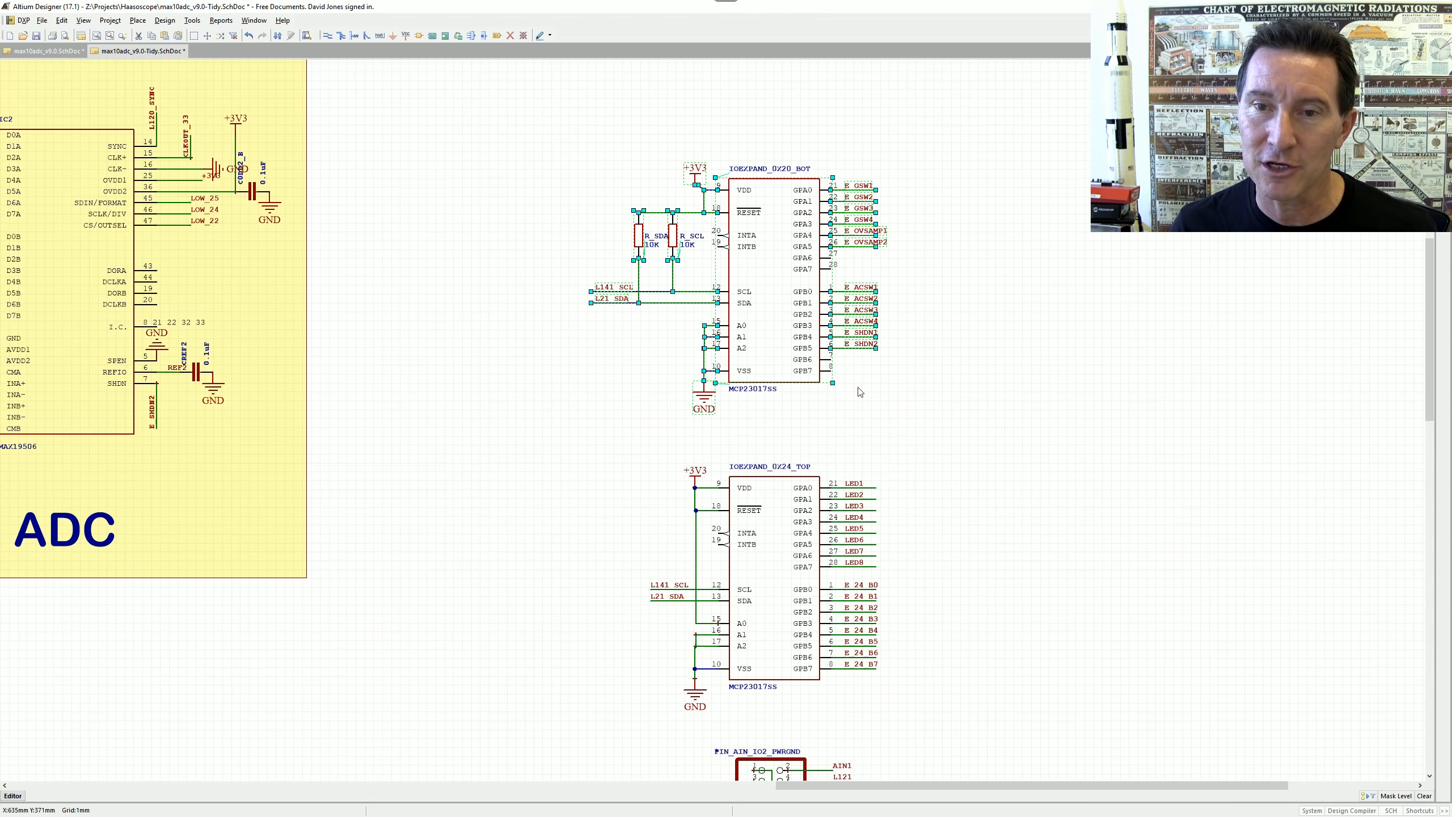
ctrl+scroll(715, 353, down, 4)
right_drag(489, 518, 796, 303)
drag(306, 302, 887, 640)
drag(703, 490, 707, 532)
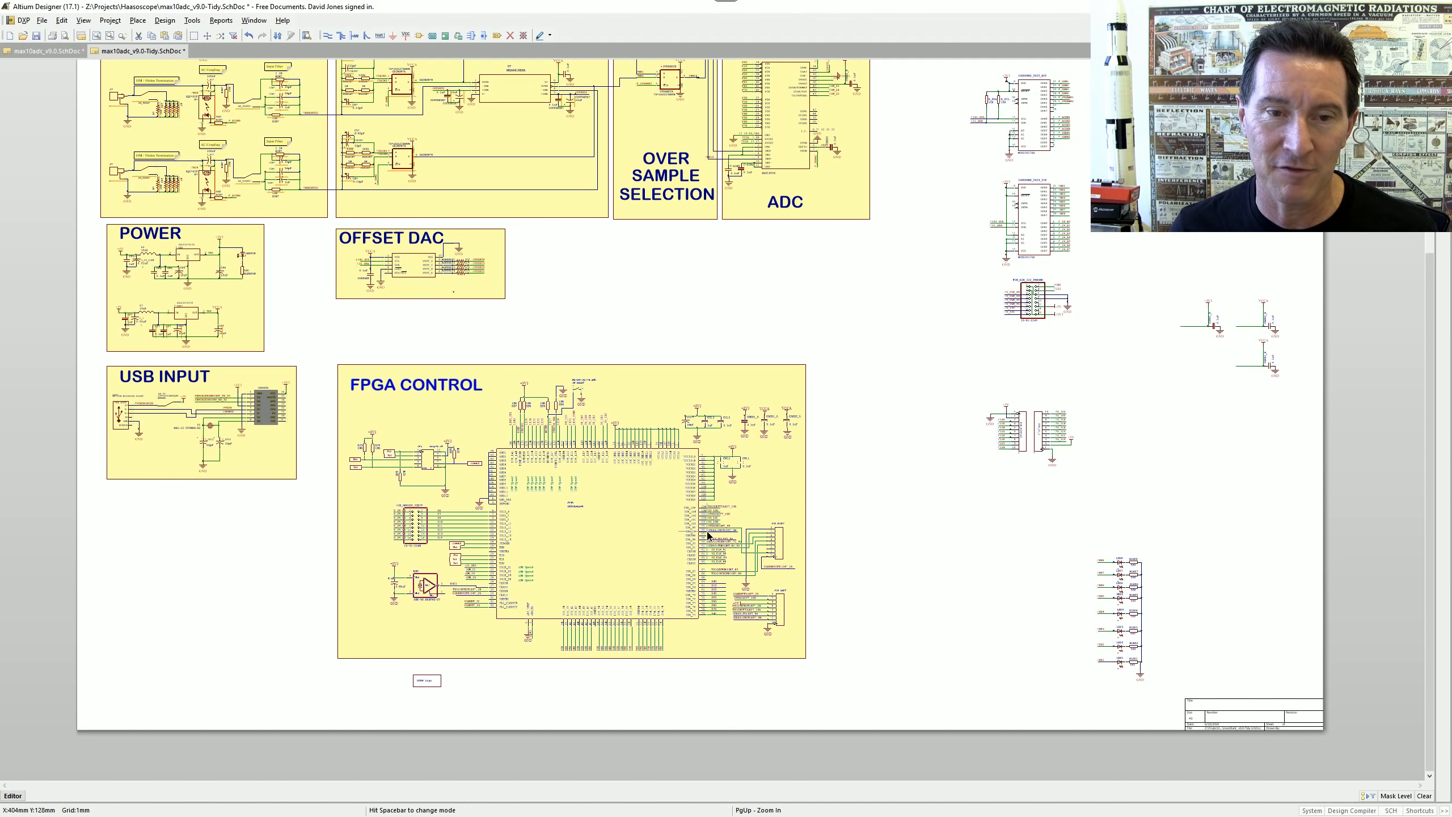
key(ctrl+x)
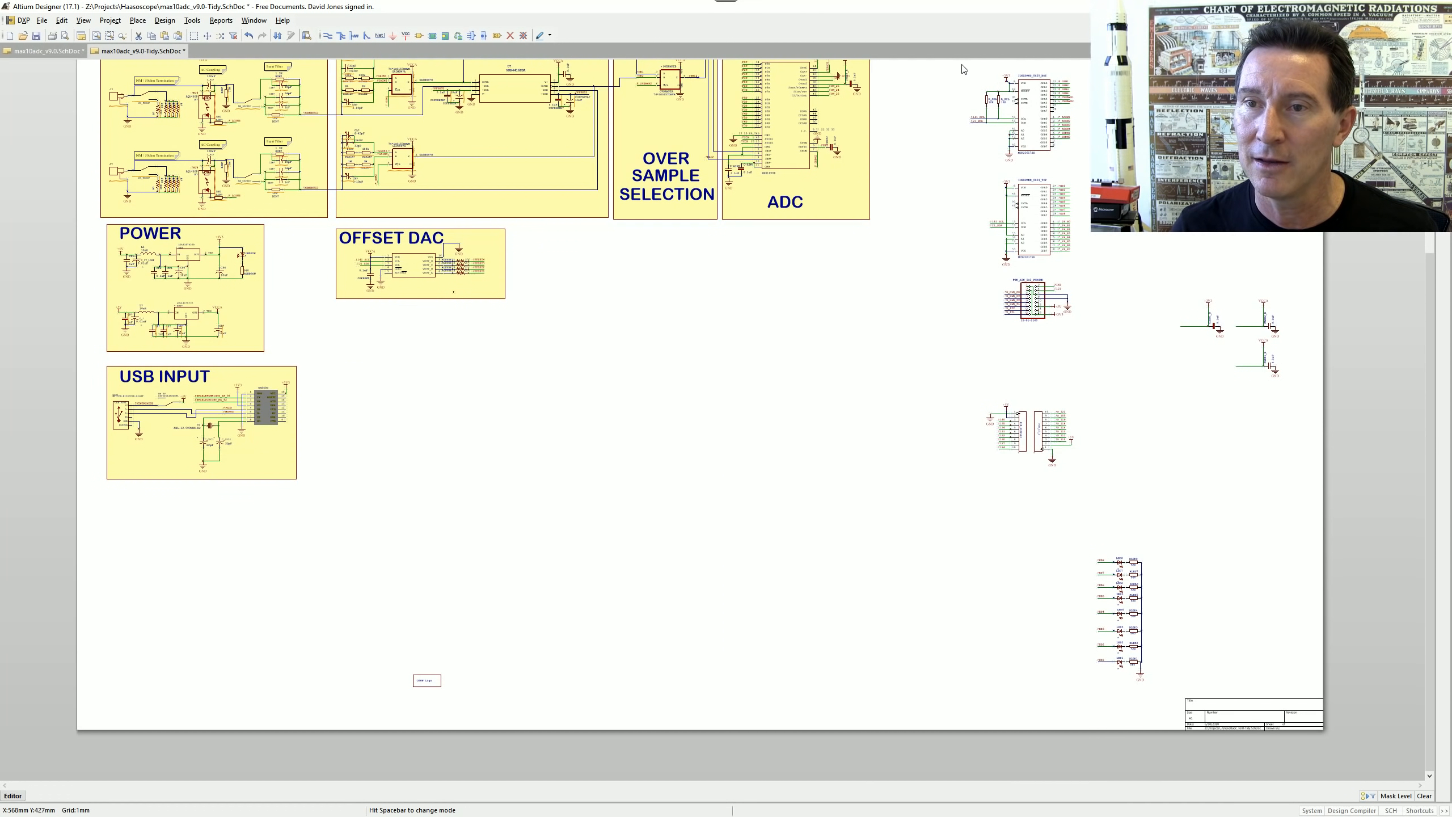
key(ctrl+z)
- Move the IOEXPAND_0X20_BOT and IOEXPAND_0X24_TOP circuits side by side into the space right of the OFFSET DAC block
drag(962, 66, 1091, 172)
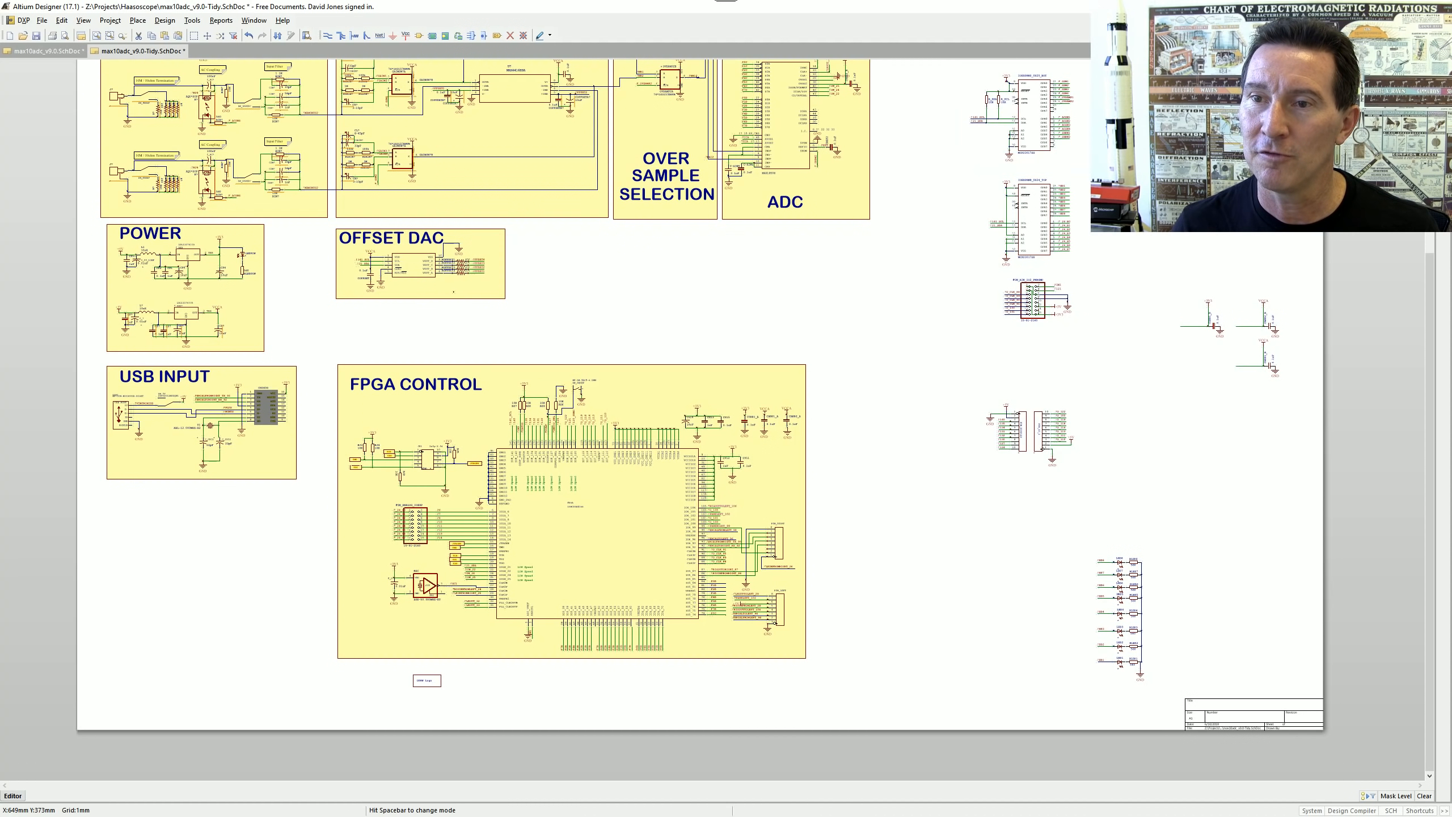
drag(1012, 115, 581, 287)
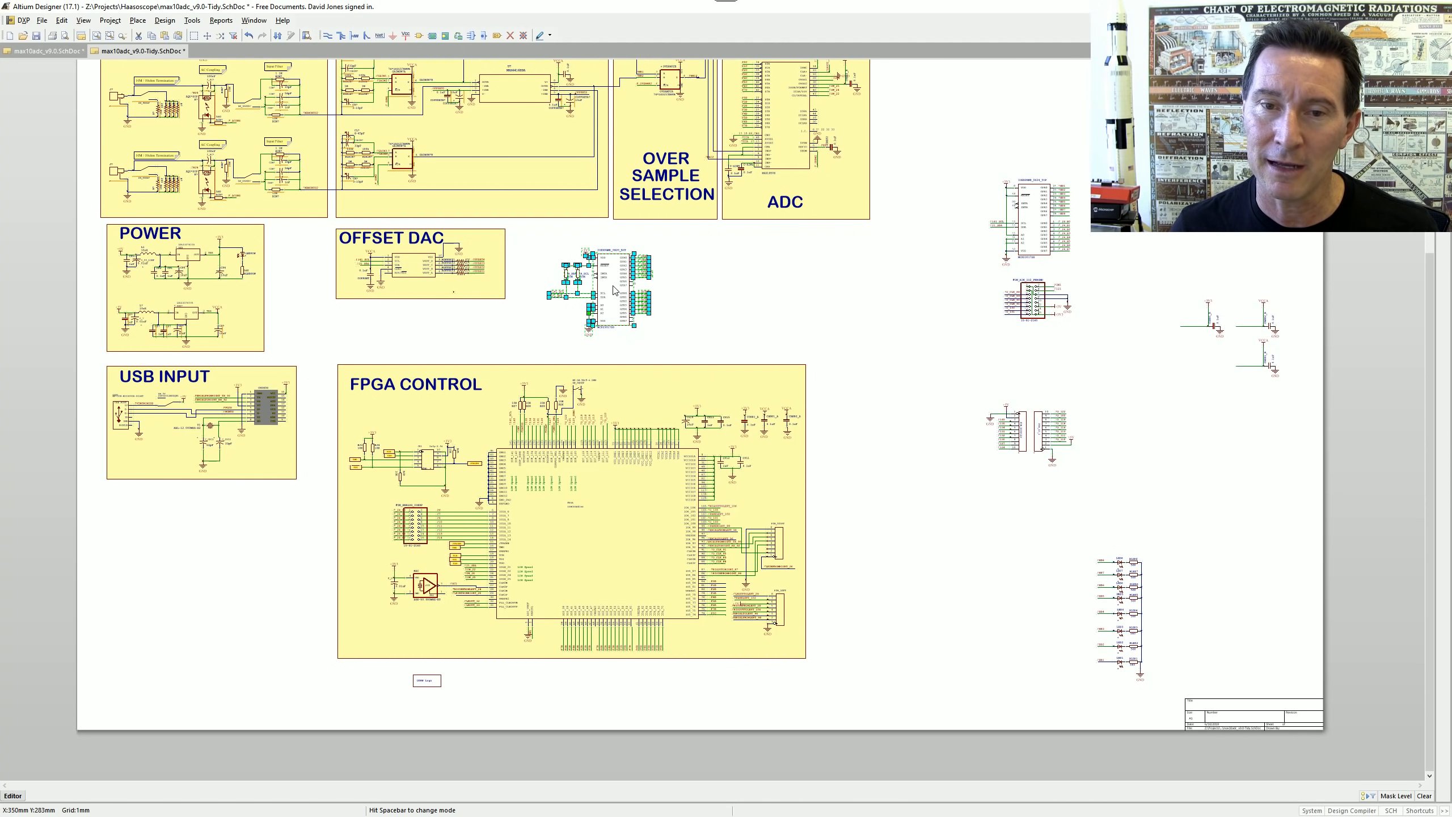
drag(614, 303, 634, 313)
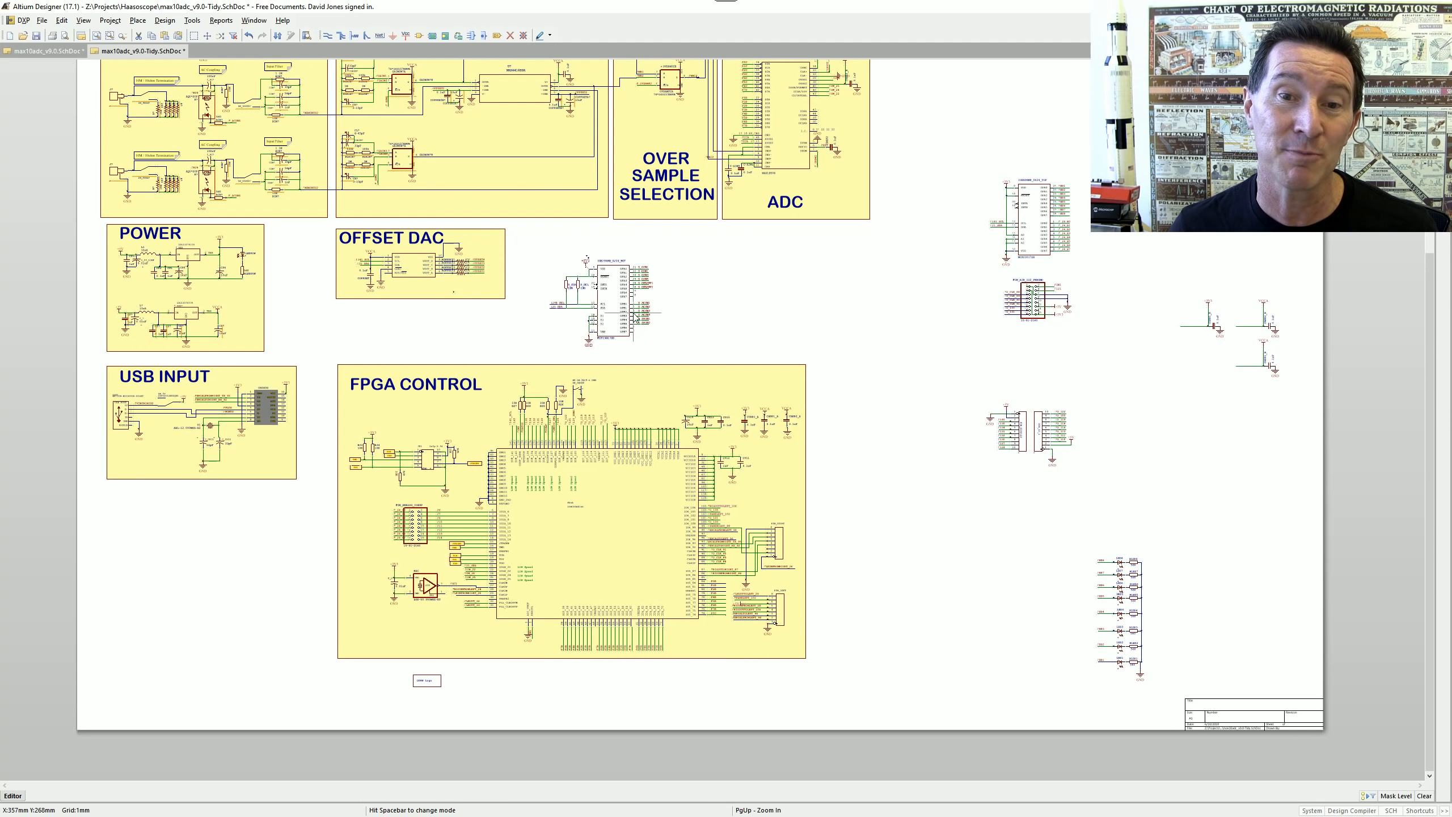
drag(1072, 274, 971, 152)
drag(1037, 225, 717, 306)
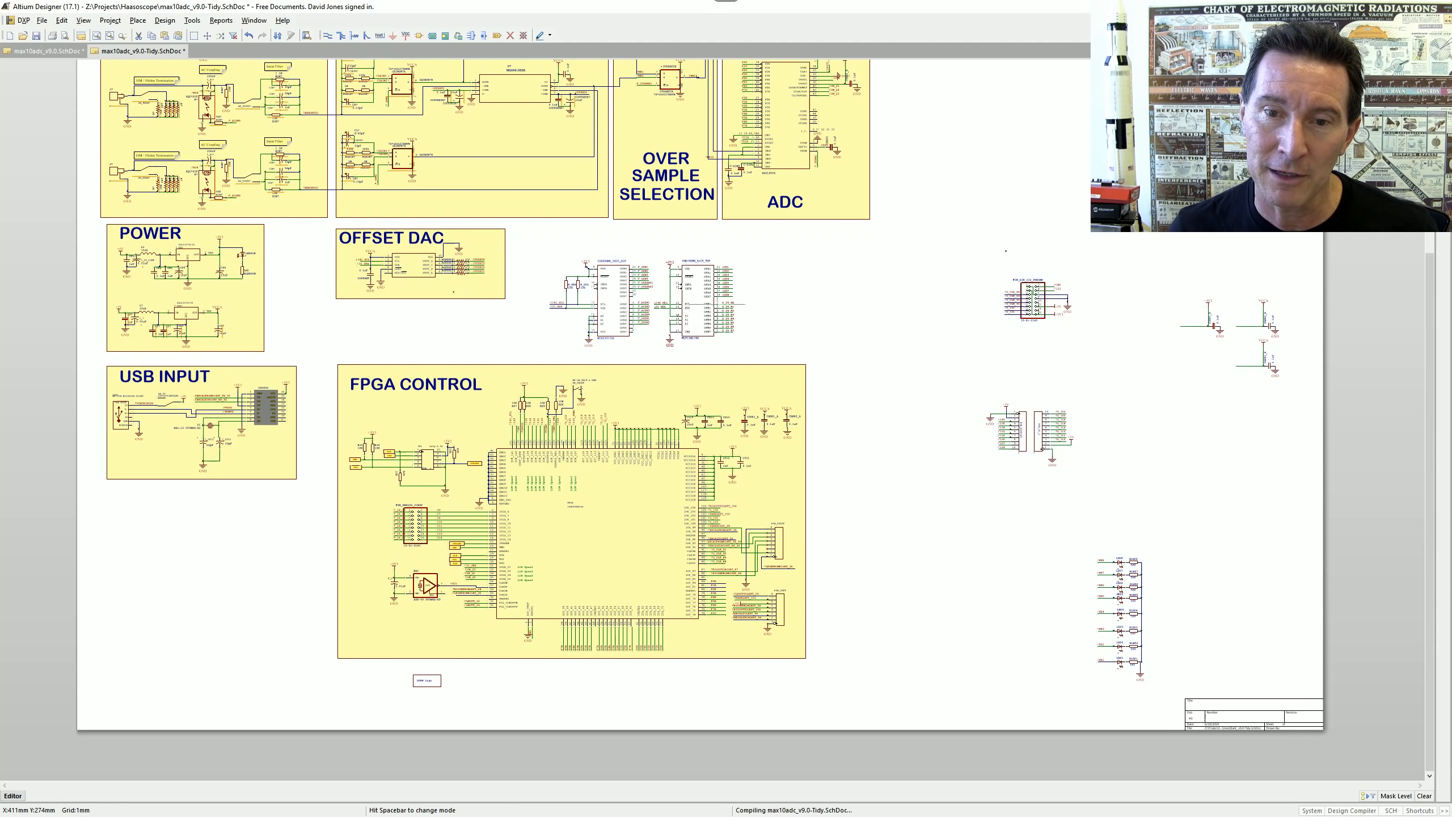
click(715, 306)
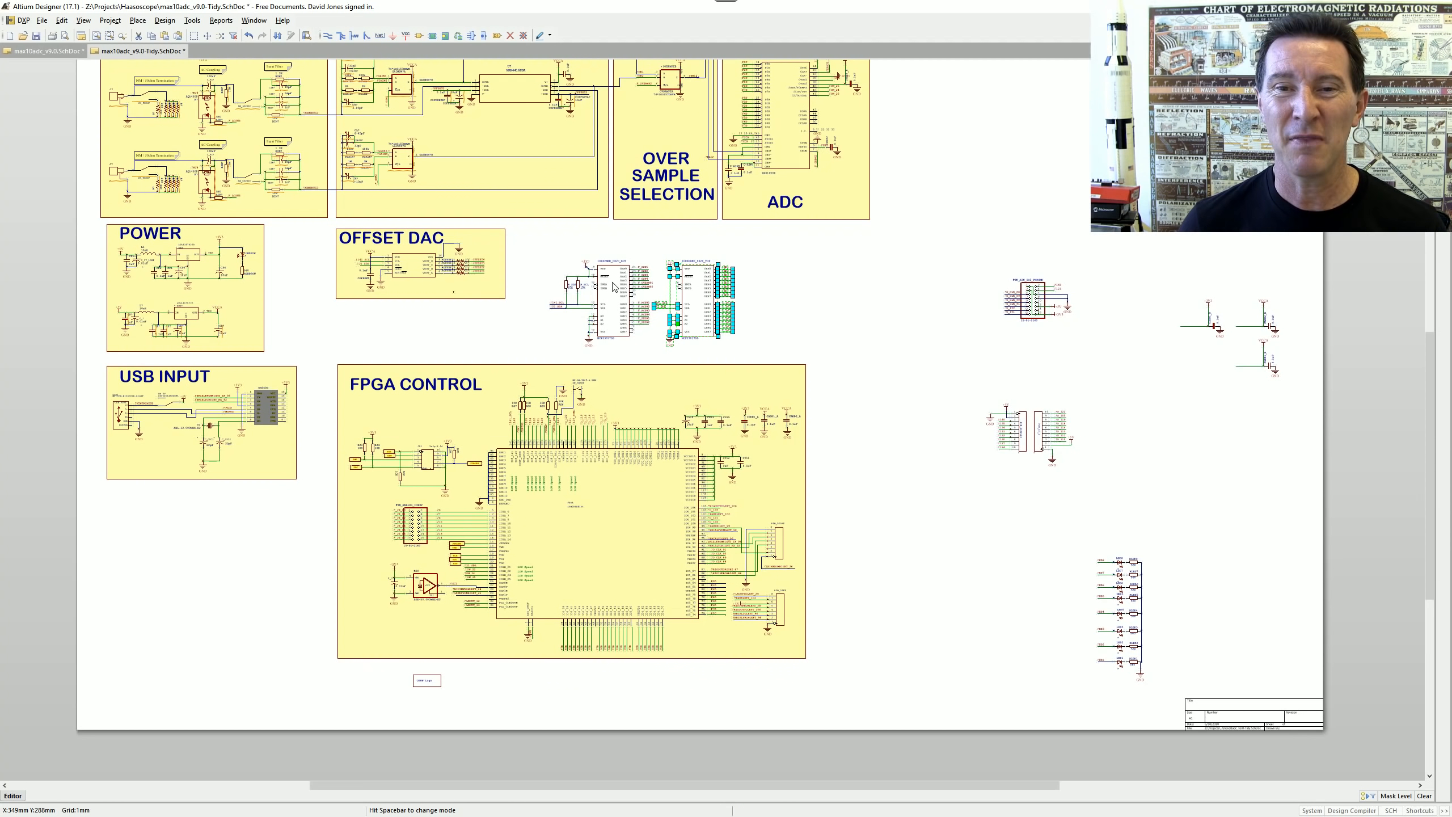
- Frame both expander circuits in a yellow block titled IO EXPANDERS and align it beside the OFFSET DAC block
ctrl+scroll(645, 286, up, 4)
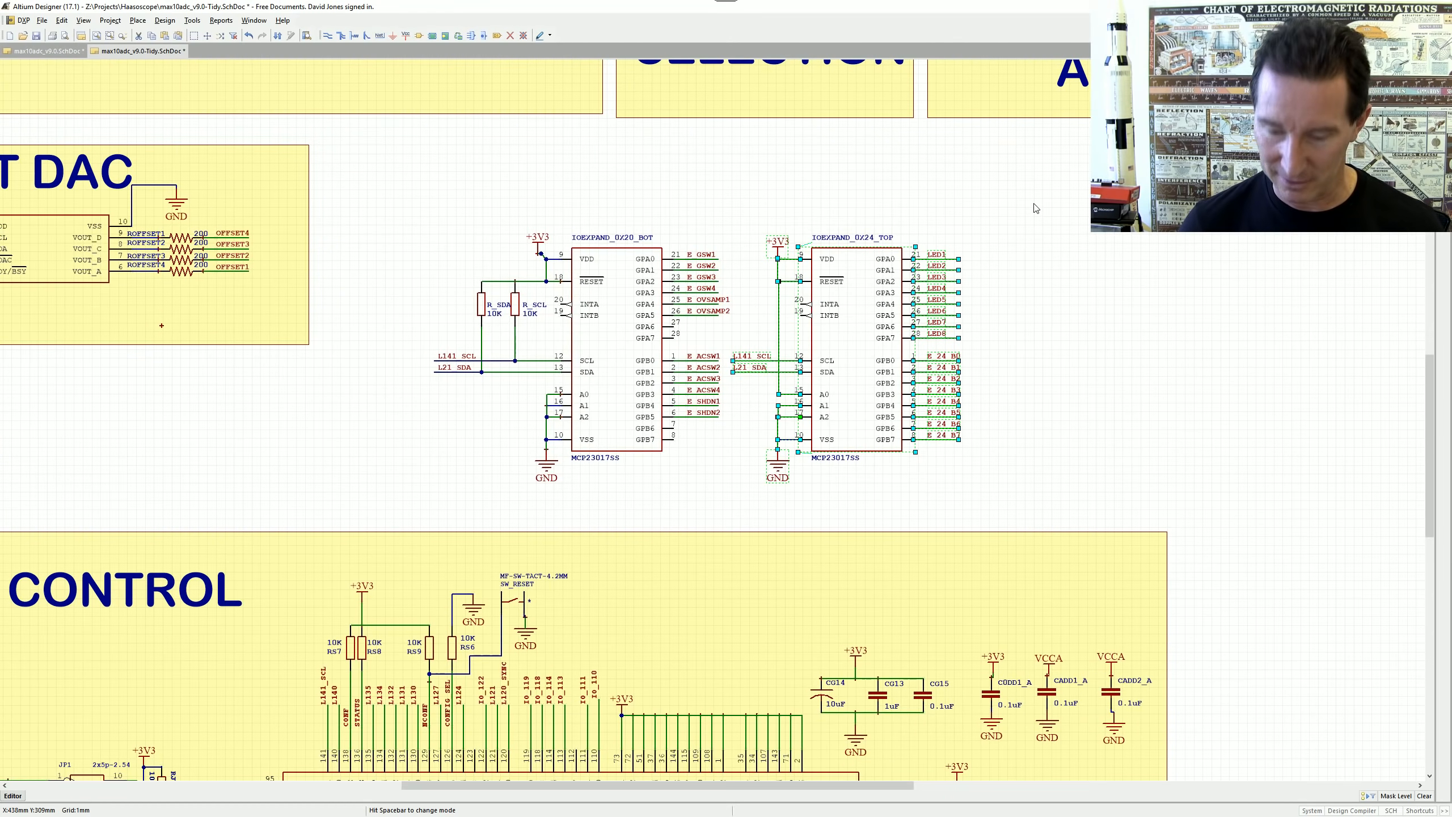
right_click(1035, 208)
click(1042, 333)
ctrl+scroll(866, 324, down, 1)
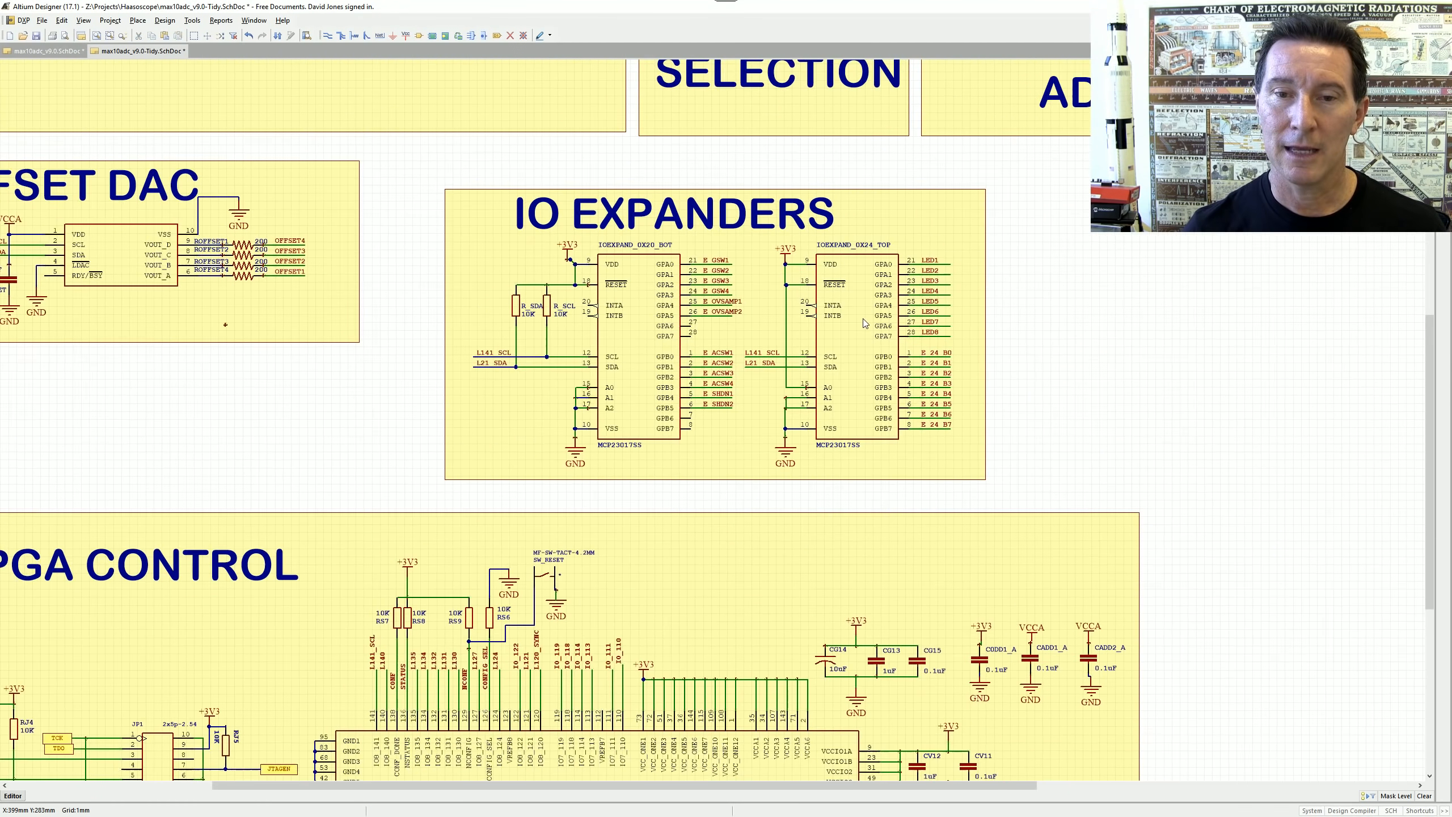
ctrl+scroll(865, 324, down, 5)
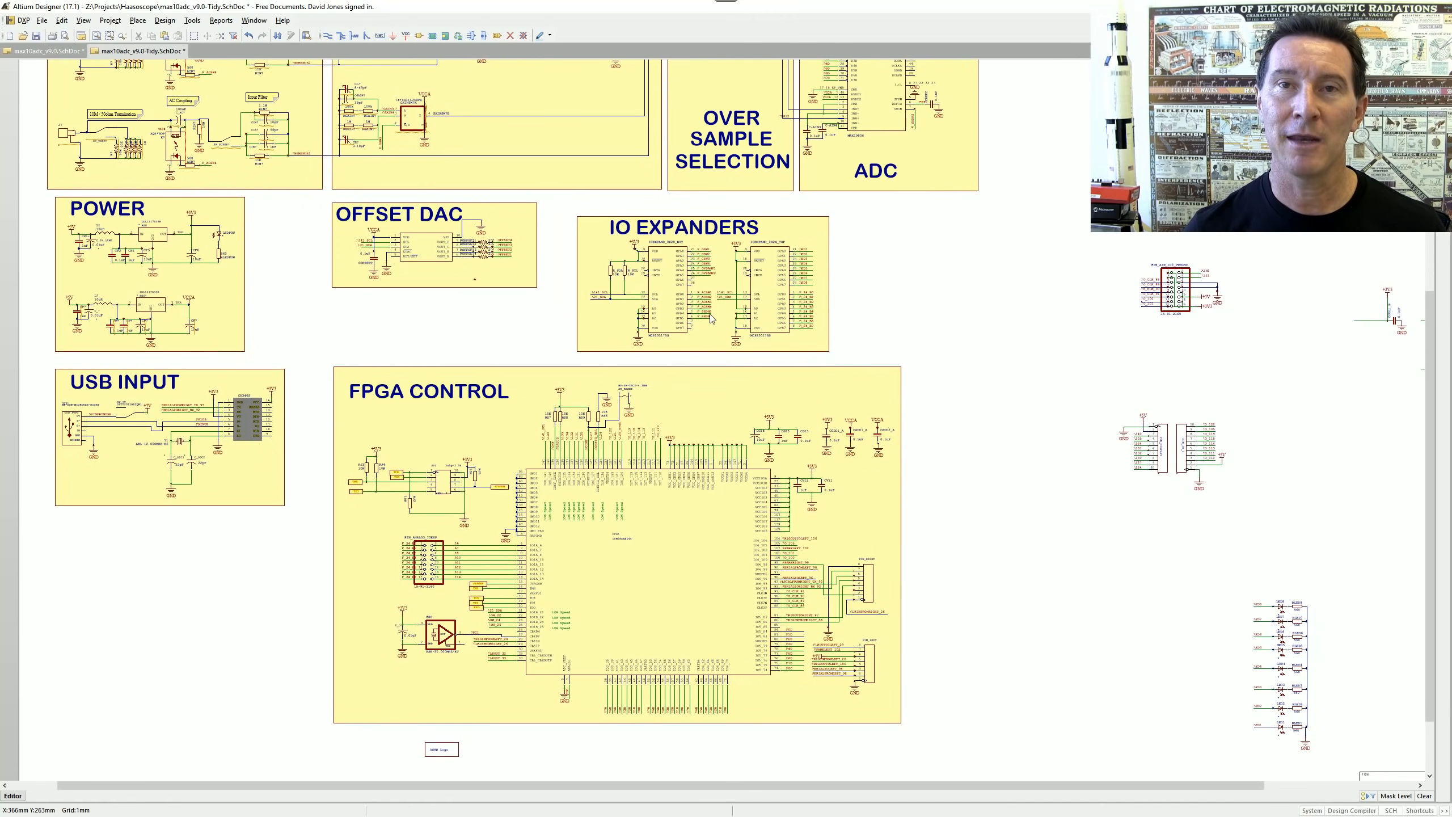
right_drag(919, 286, 803, 277)
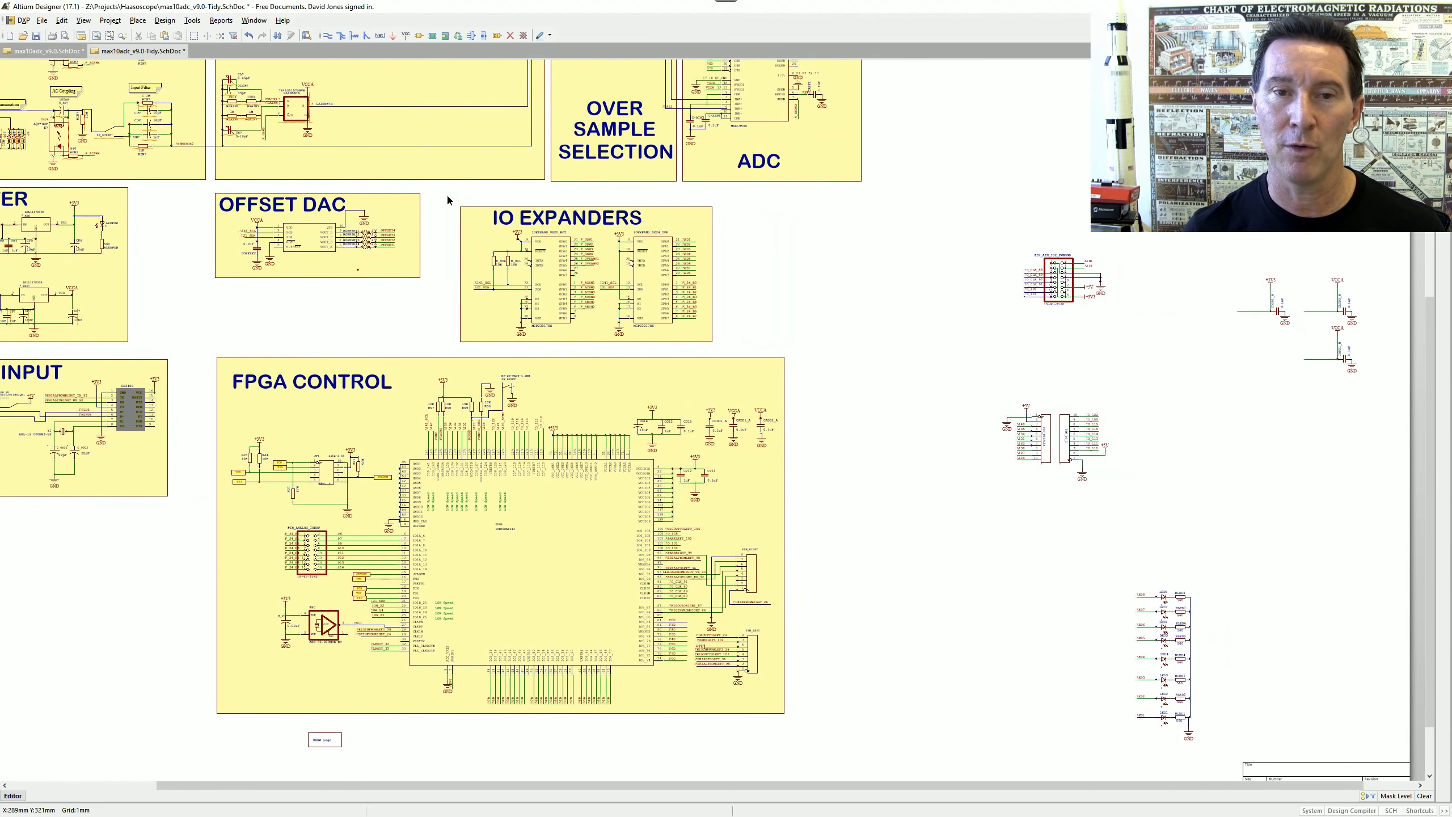
right_drag(447, 200, 458, 64)
- Move the PIN_AIN_IO2_PWRGND connector with its nets into the FPGA CONTROL block, directly below the oscillator
drag(1064, 151, 326, 553)
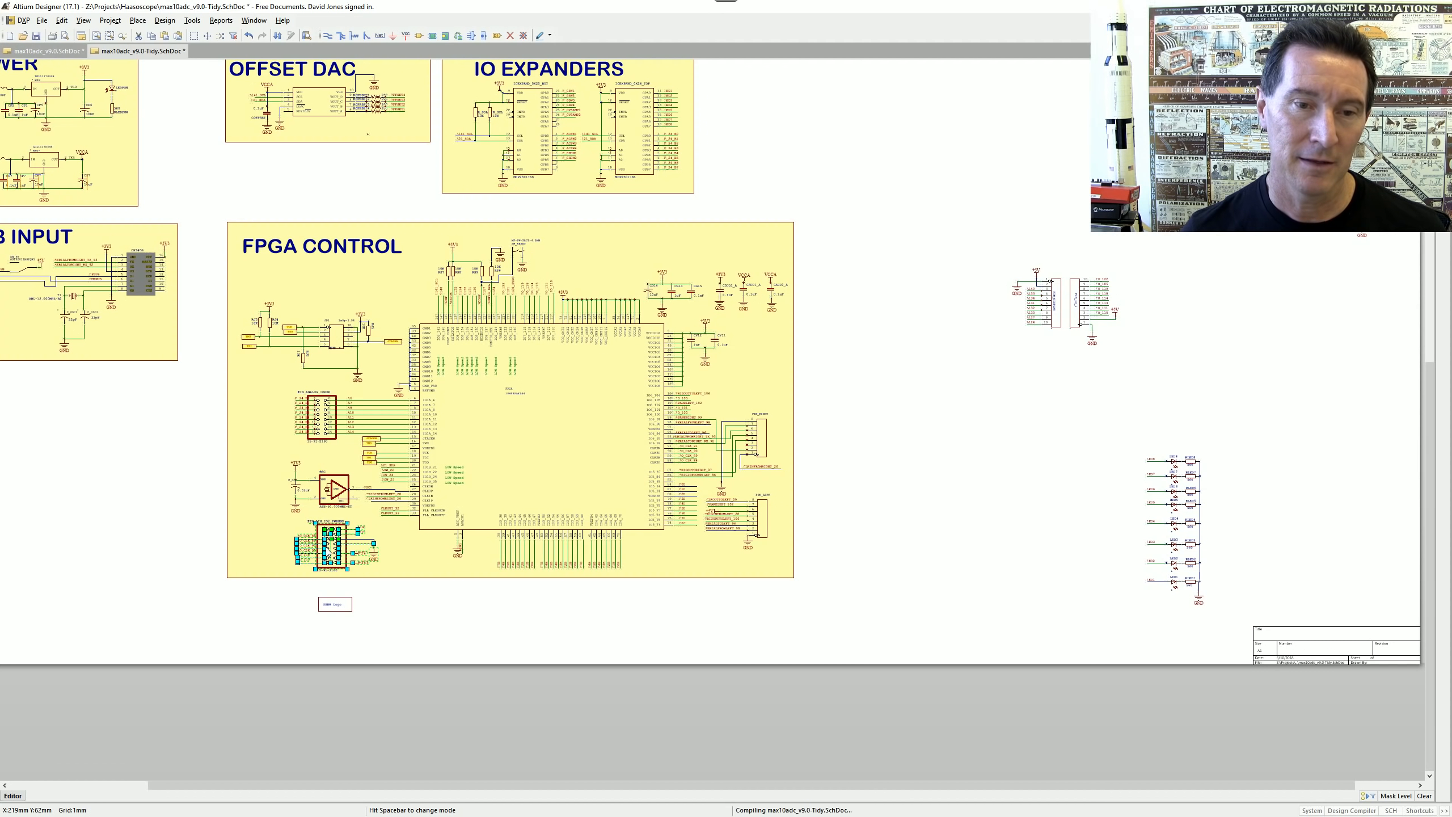
click(880, 313)
ctrl+scroll(370, 479, up, 2)
shift+scroll(632, 437, right, 3)
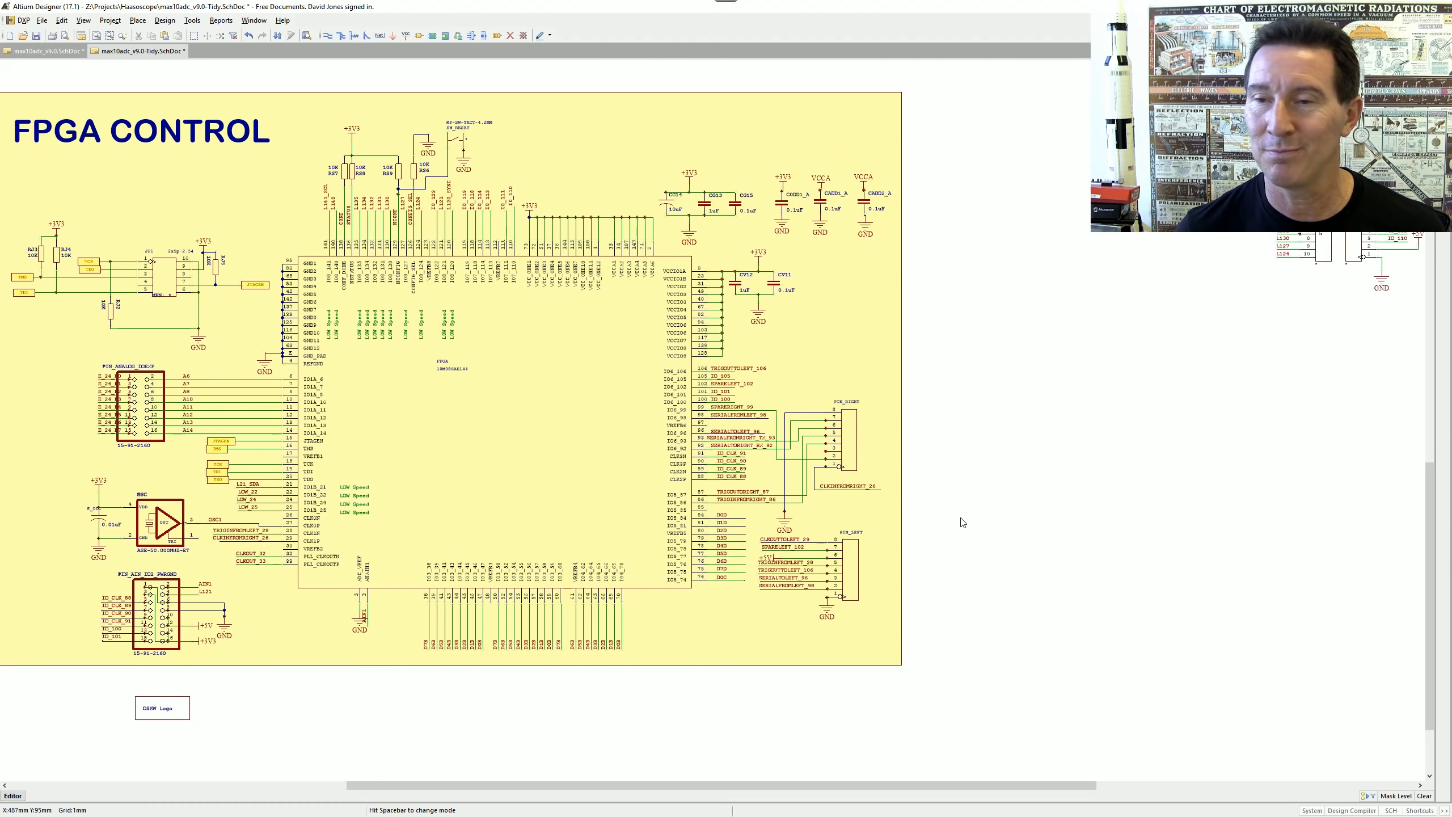
- Widen the FPGA CONTROL rectangle to the right and move the paired 10-pin header circuit inside it, above the PIN_RIGHT connector
shift+scroll(1007, 344, right, 7)
scroll(1007, 344, up, 2)
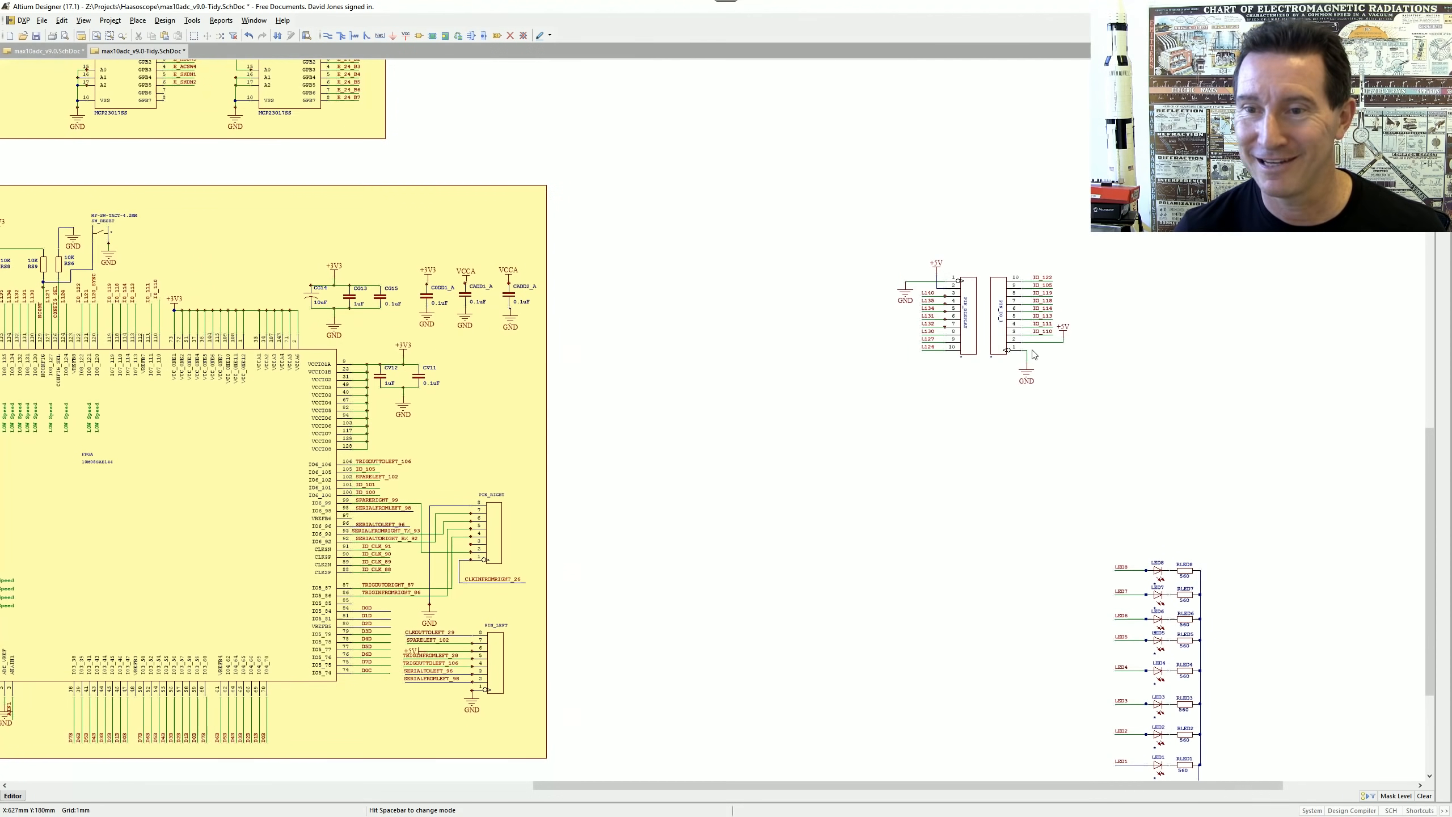
ctrl+scroll(967, 296, up, 4)
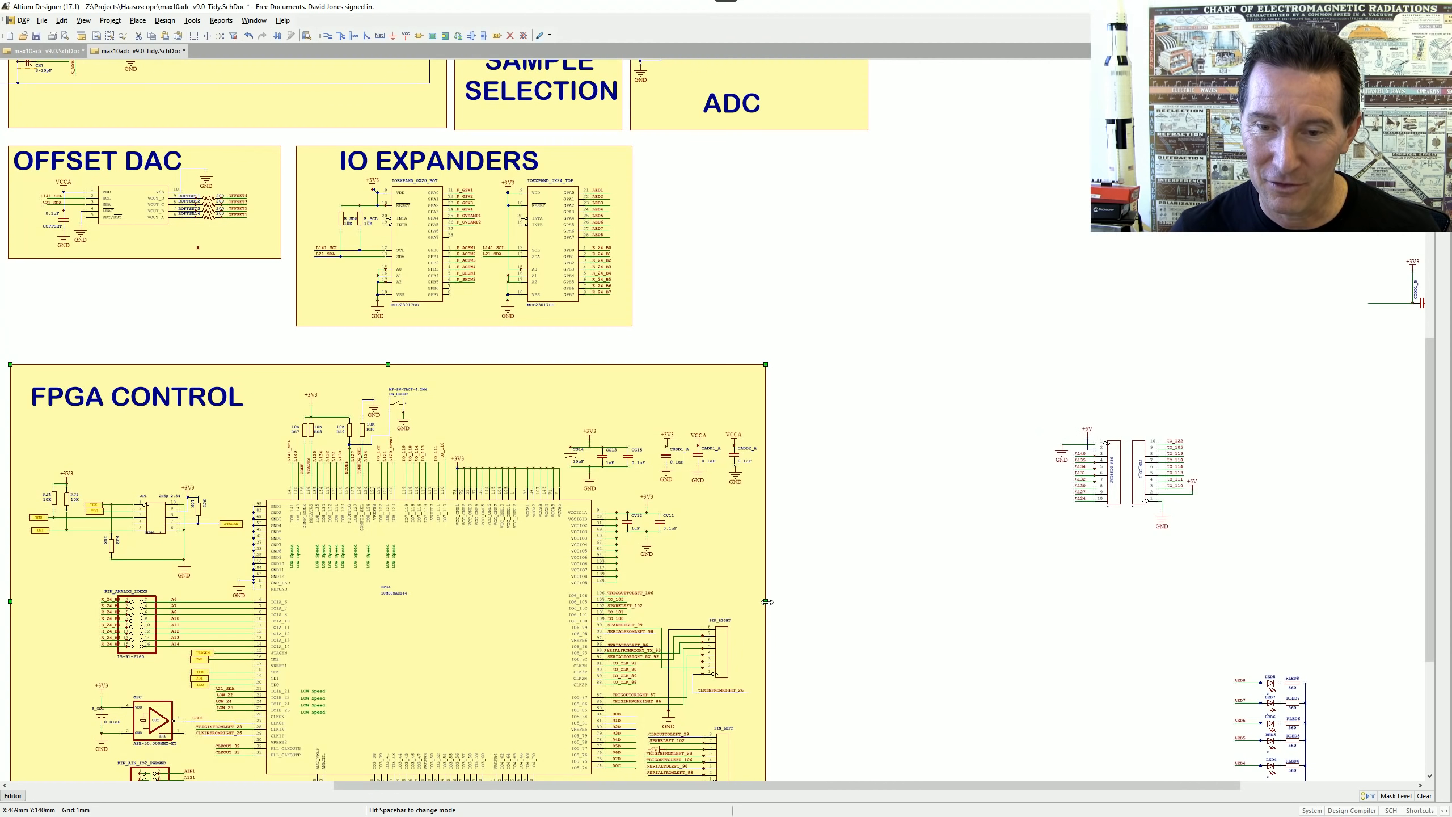
drag(767, 602, 886, 602)
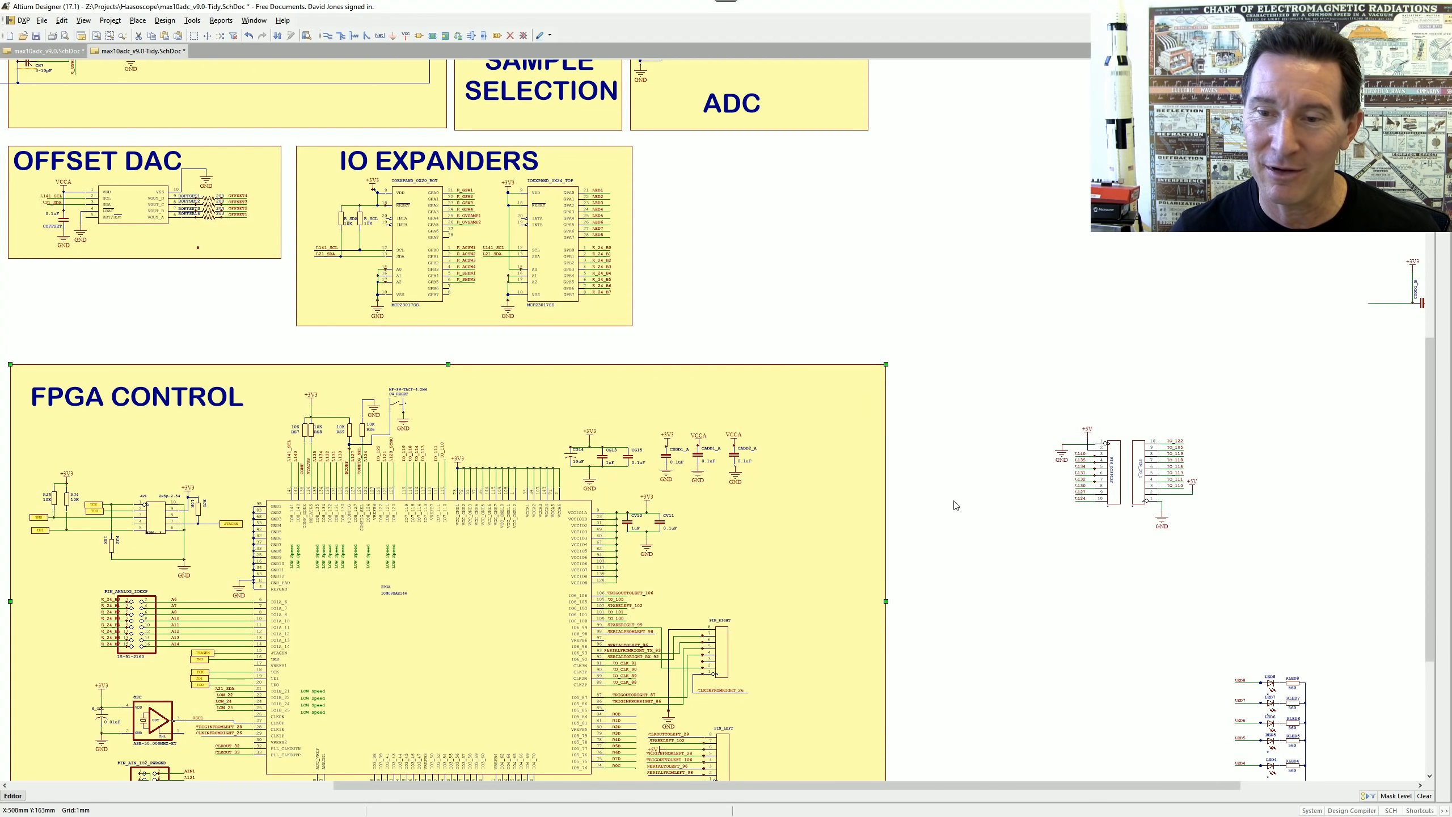
drag(1023, 364, 1257, 582)
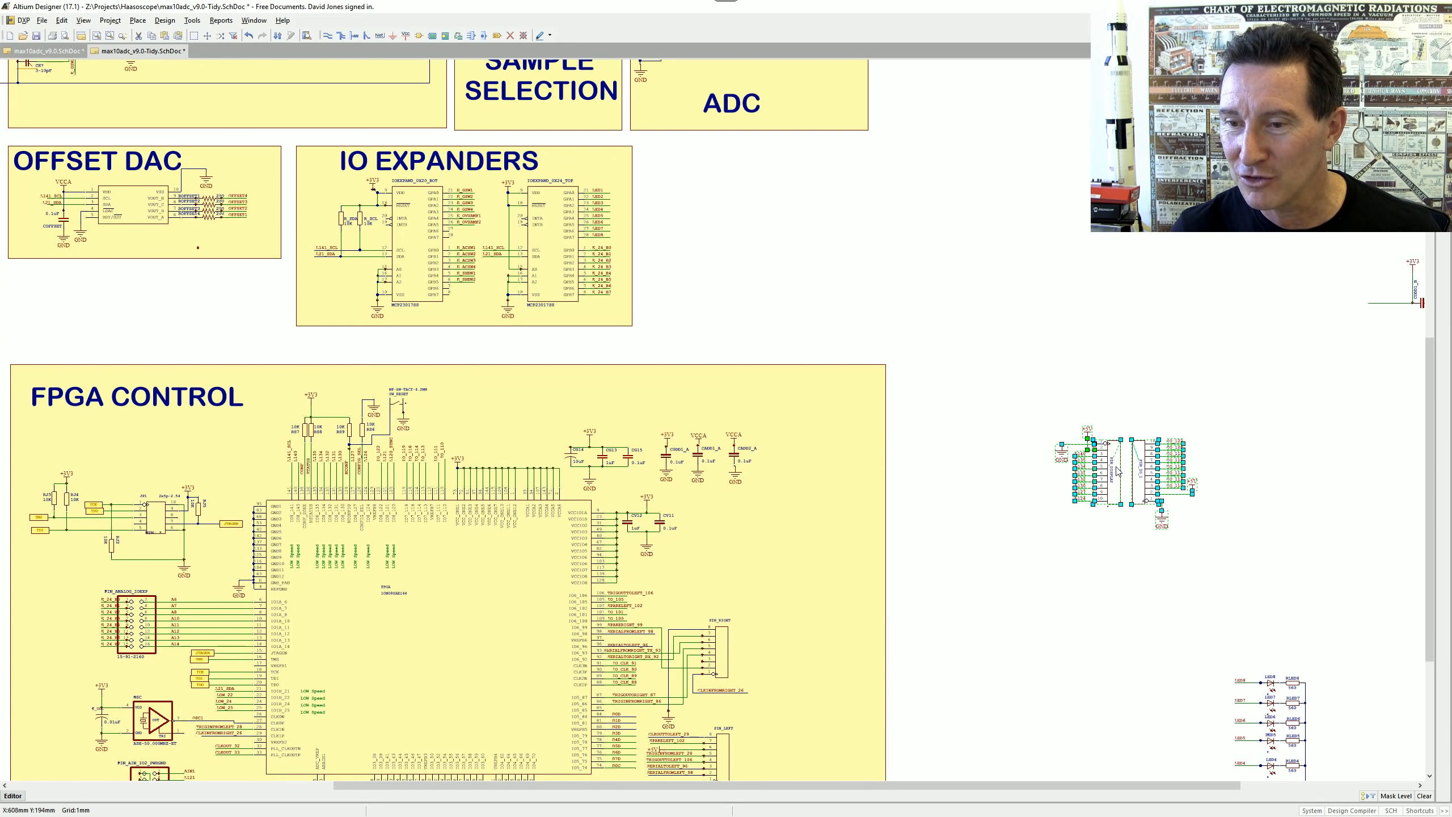
drag(1064, 490, 728, 557)
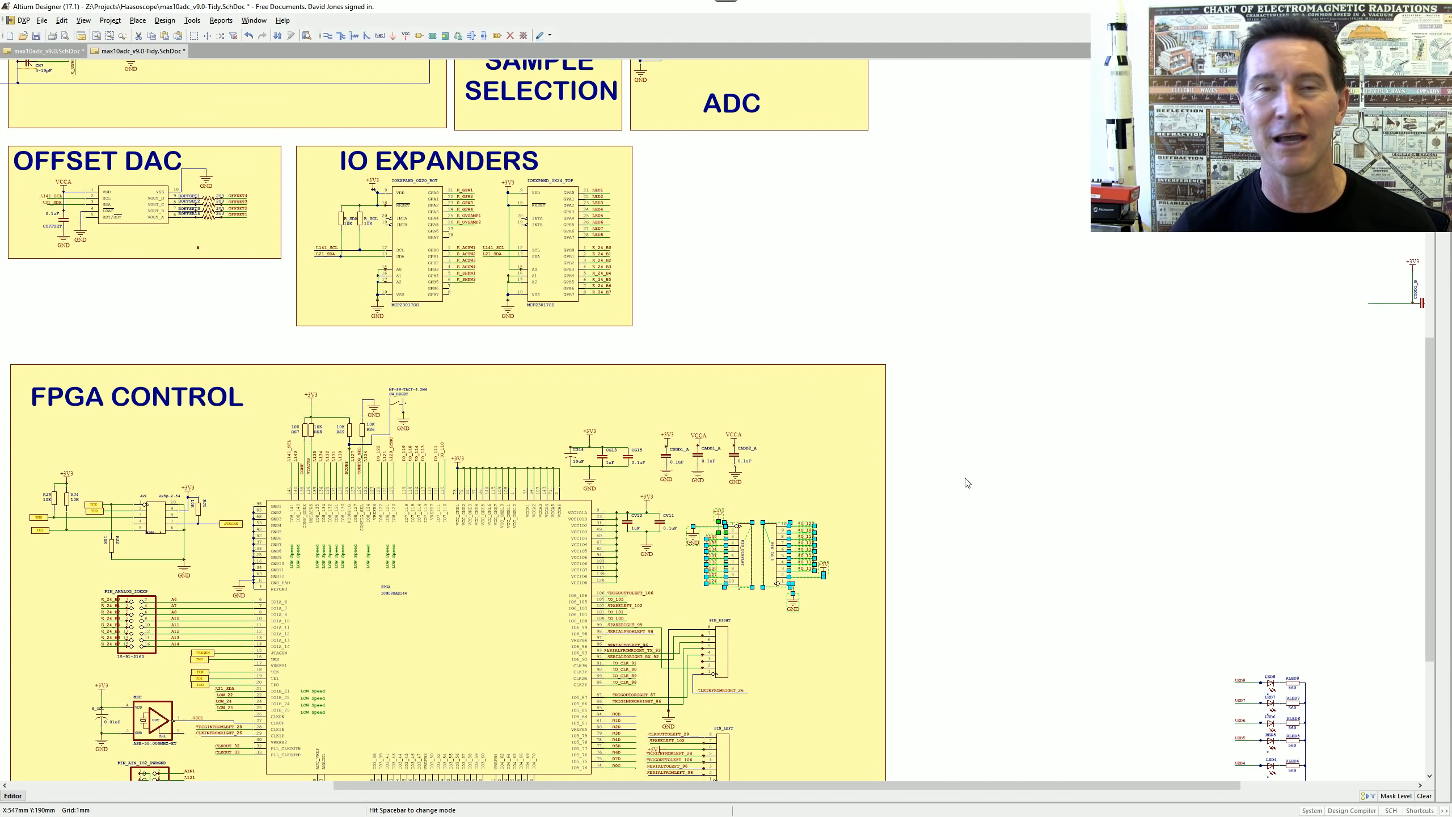
- Move the LED1 to LED8 circuit with its series resistors into the FPGA CONTROL block, right of PIN_RIGHT and PIN_LEFT
ctrl+scroll(815, 472, down, 3)
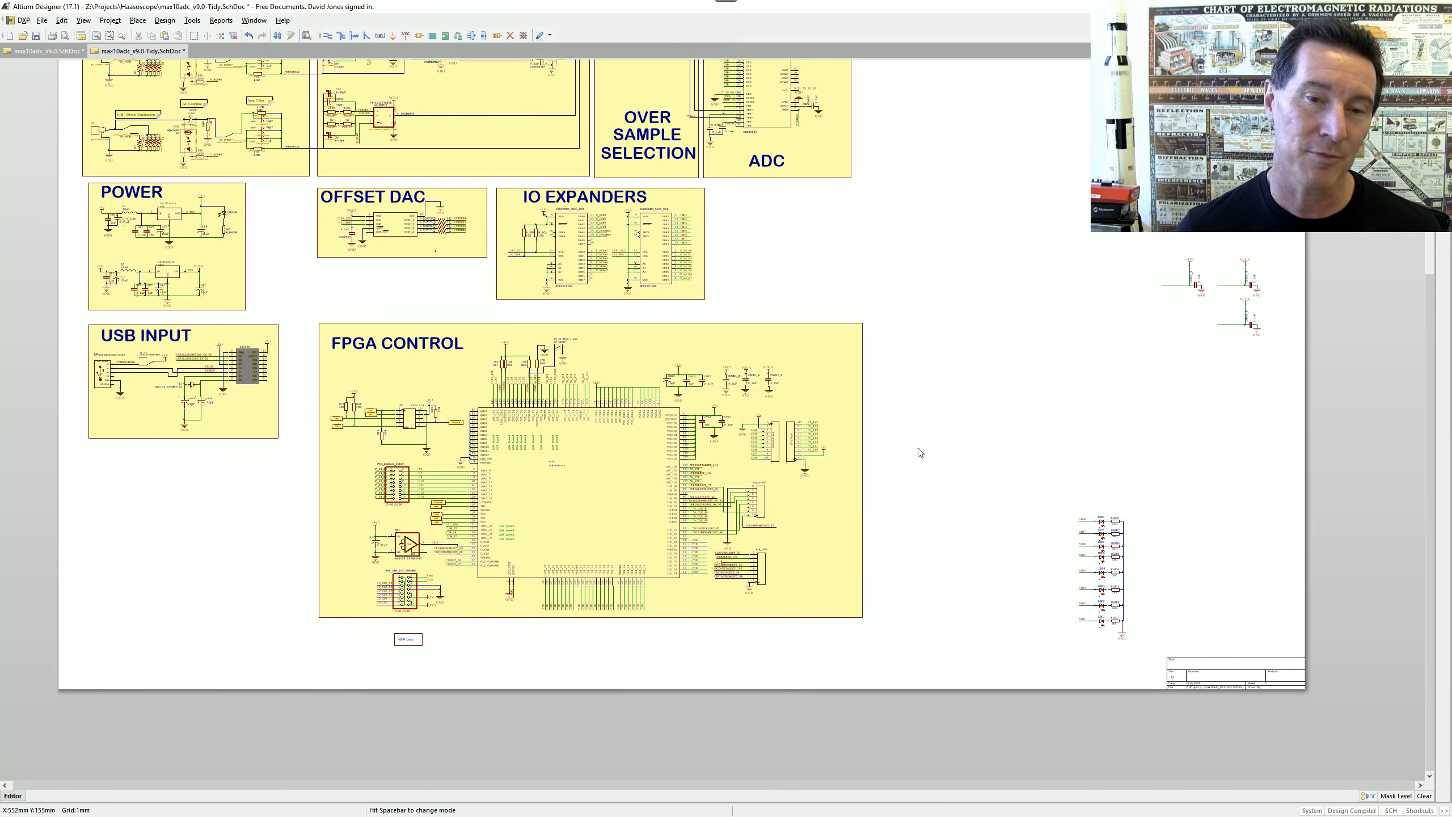
ctrl+scroll(777, 394, up, 2)
ctrl+scroll(846, 397, down, 1)
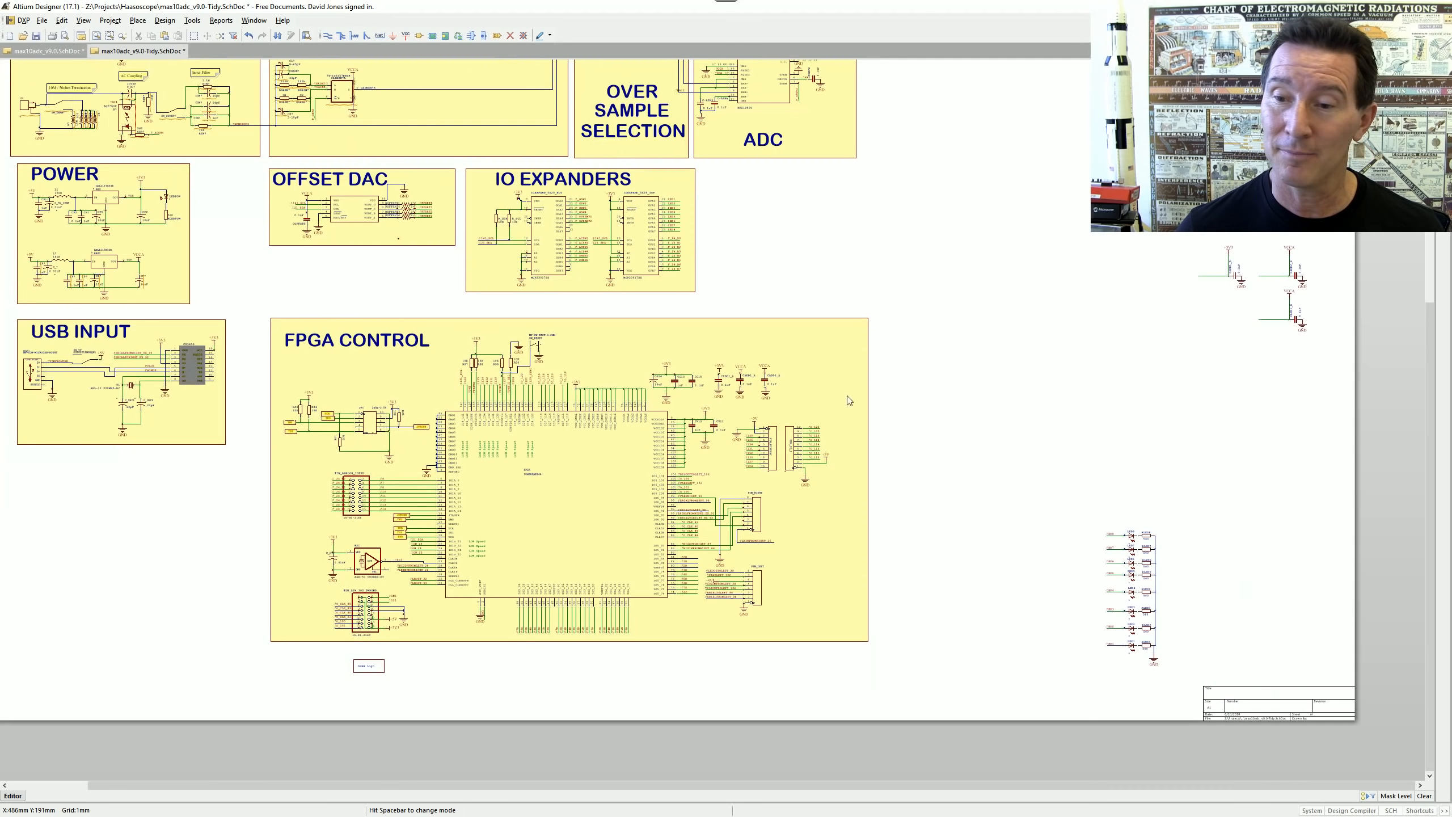
drag(1092, 506, 1176, 688)
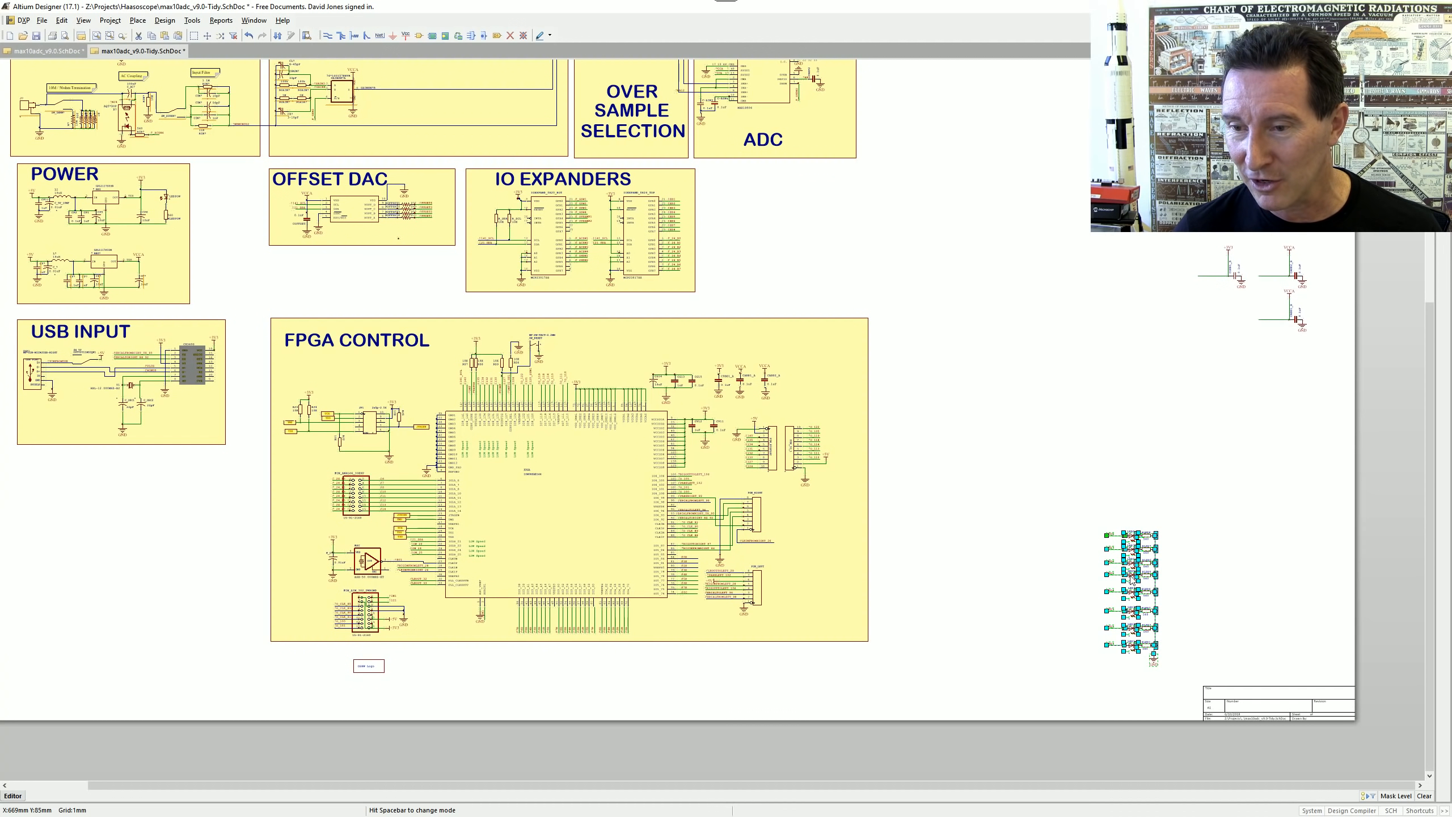
drag(1131, 579, 806, 545)
click(841, 494)
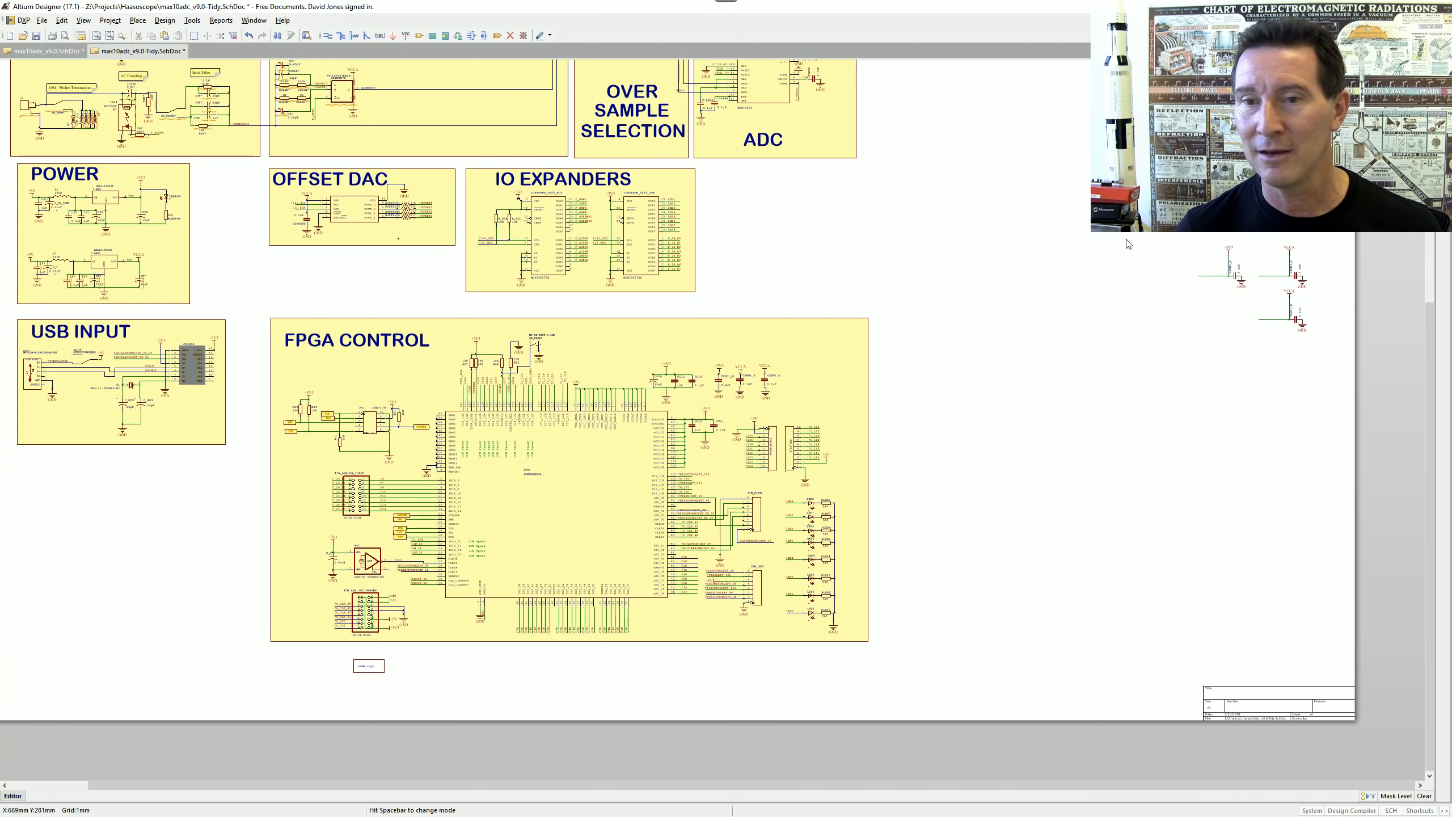
- Move the three remaining loose decoupling capacitor circuits on +3V3 and VCCA beside the IO EXPANDERS block
ctrl+scroll(1128, 244, down, 2)
drag(1172, 273, 1261, 345)
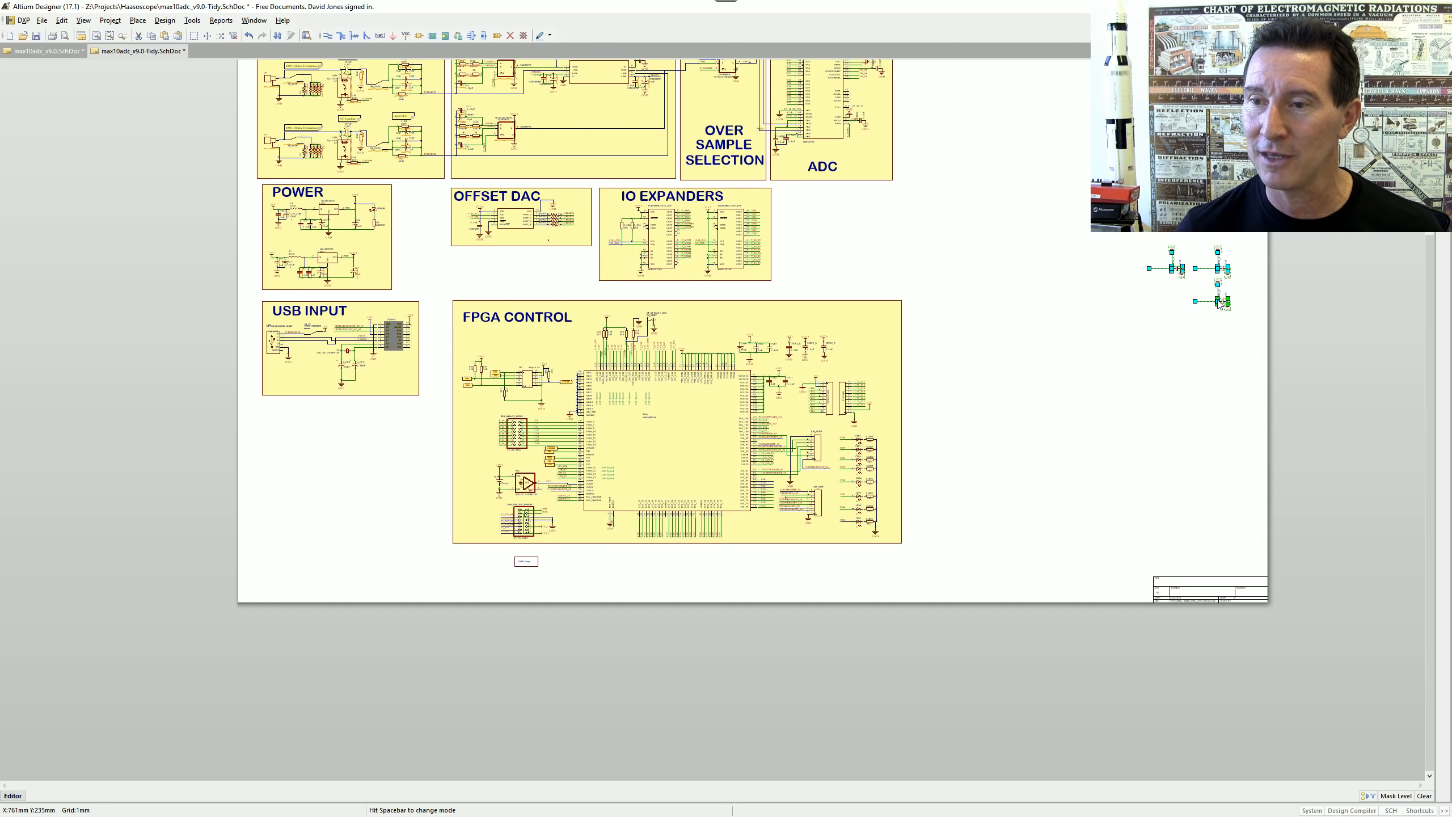
drag(1188, 309, 829, 285)
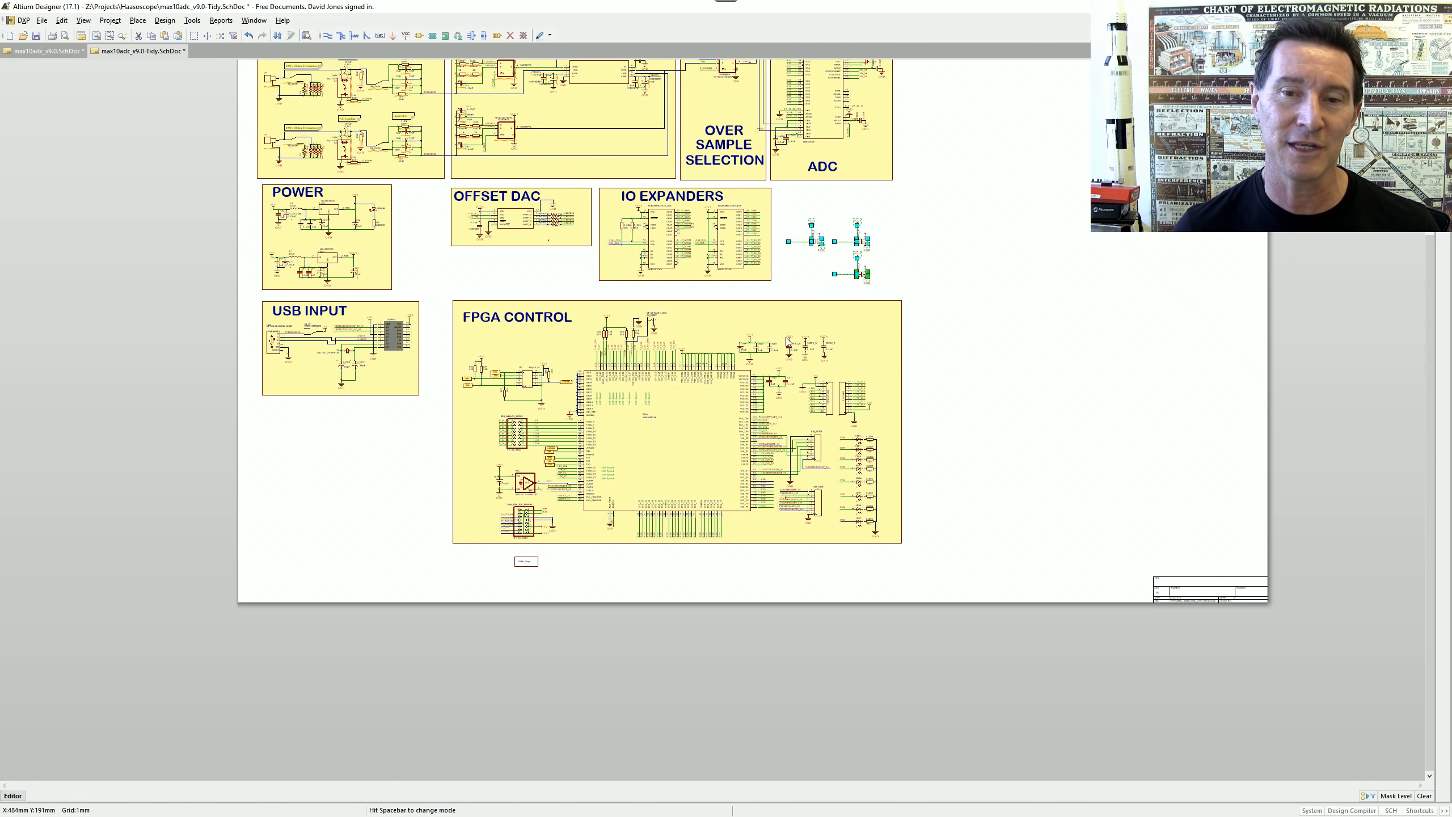
ctrl+scroll(735, 295, up, 3)
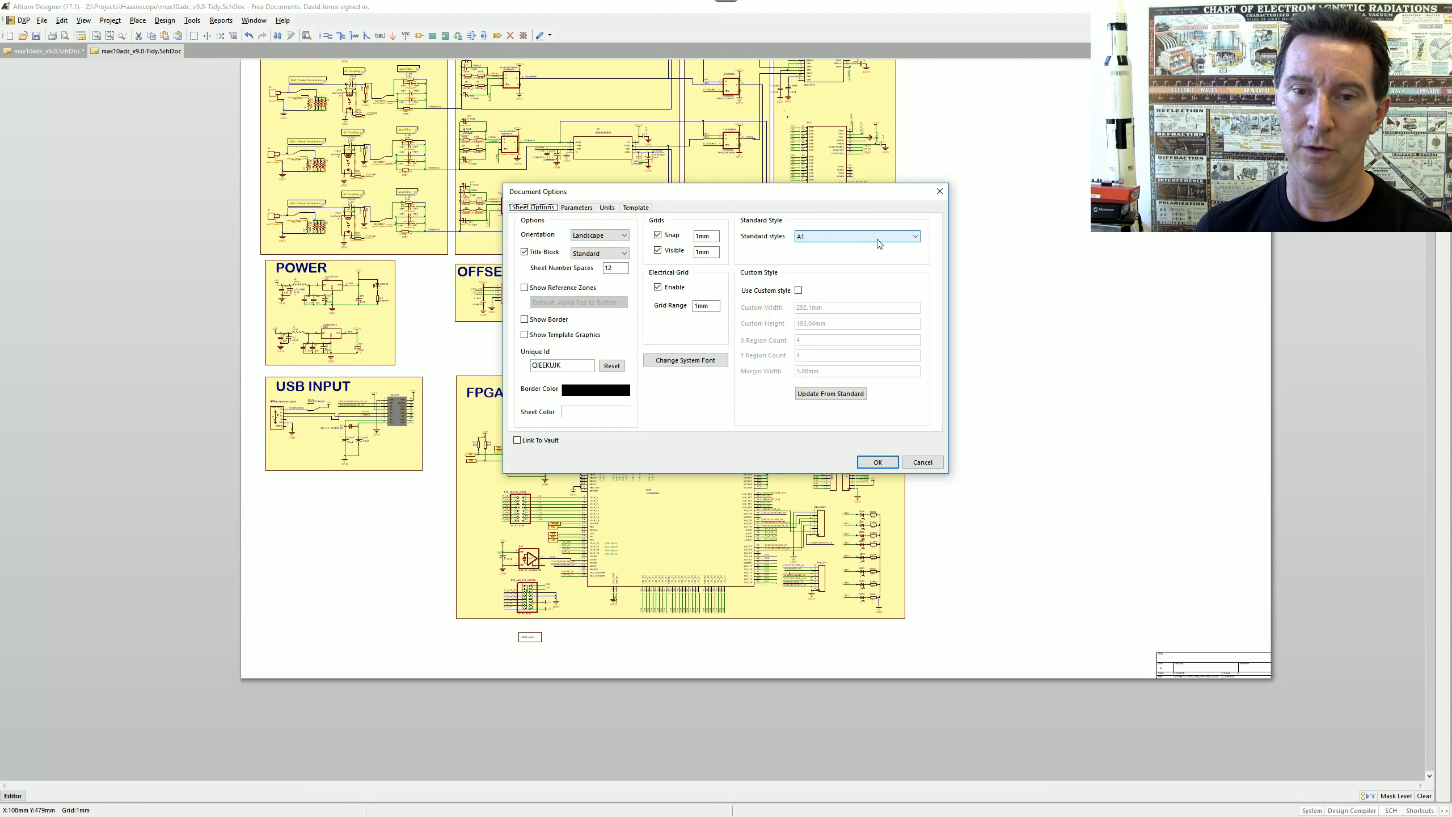
- Try the A2 standard style for the sheet to check how the blocks fit, and return to A1
click(878, 239)
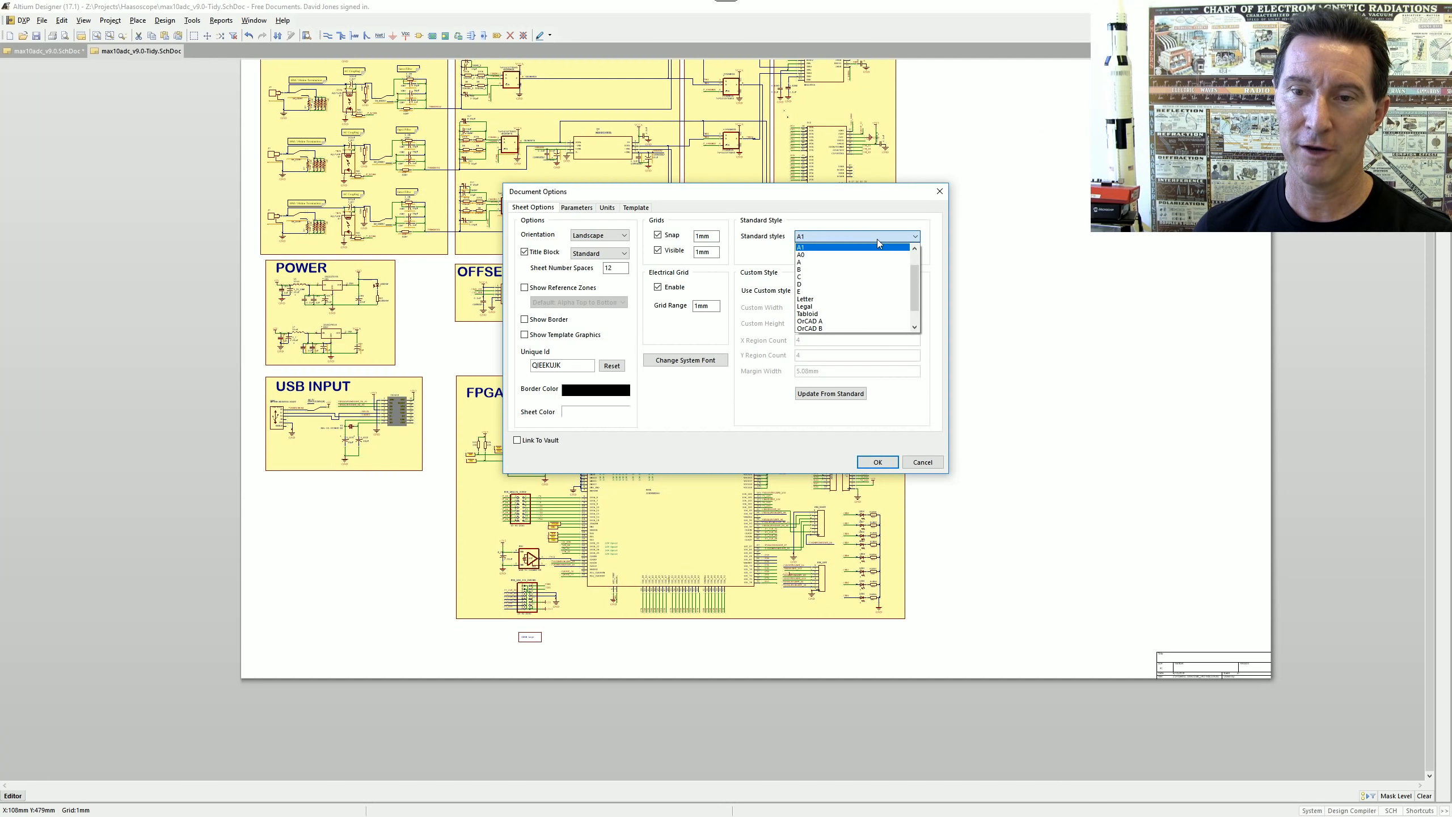
scroll(915, 292, up, 1)
click(814, 266)
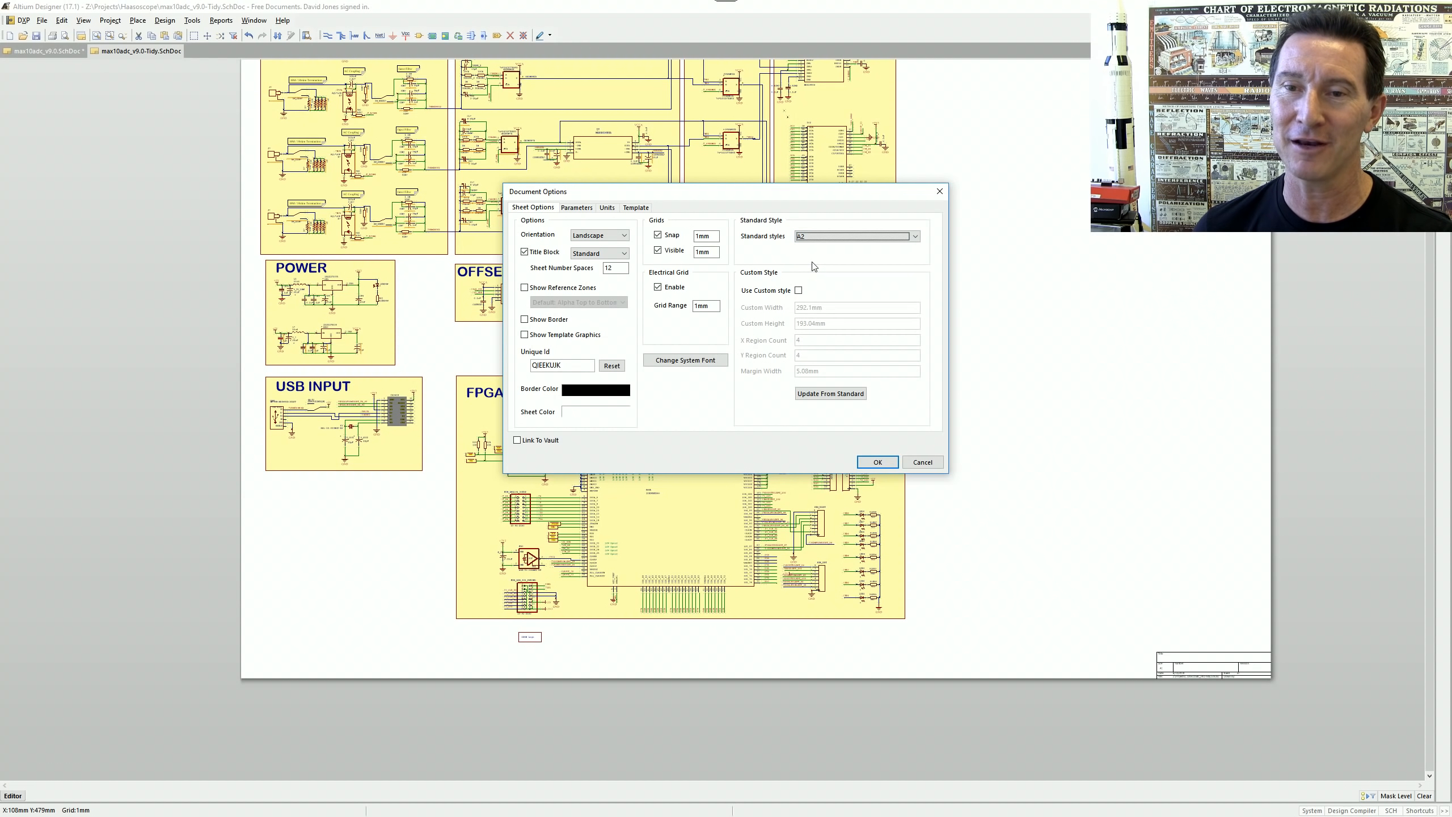
click(878, 463)
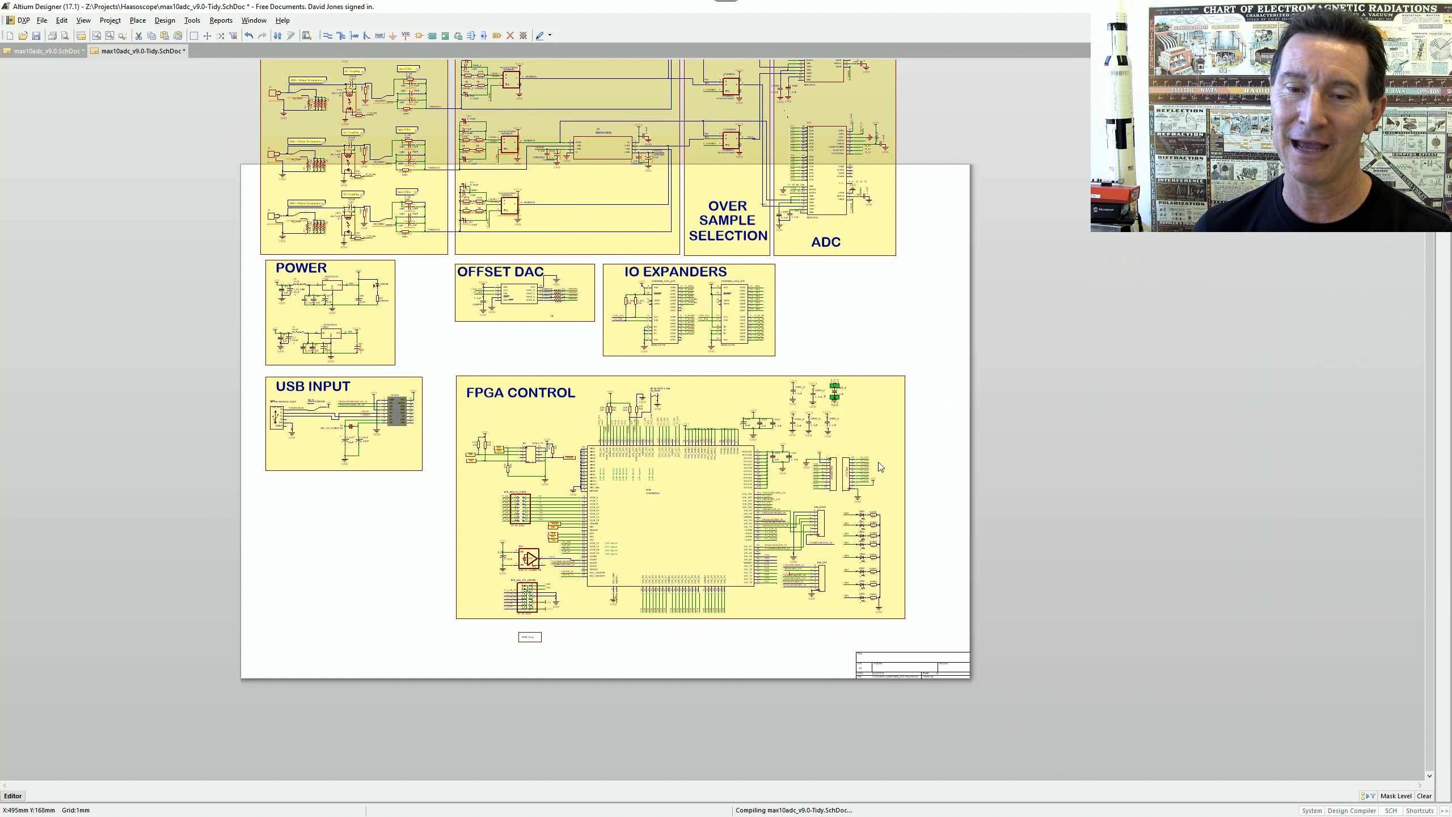
right_drag(772, 383, 835, 475)
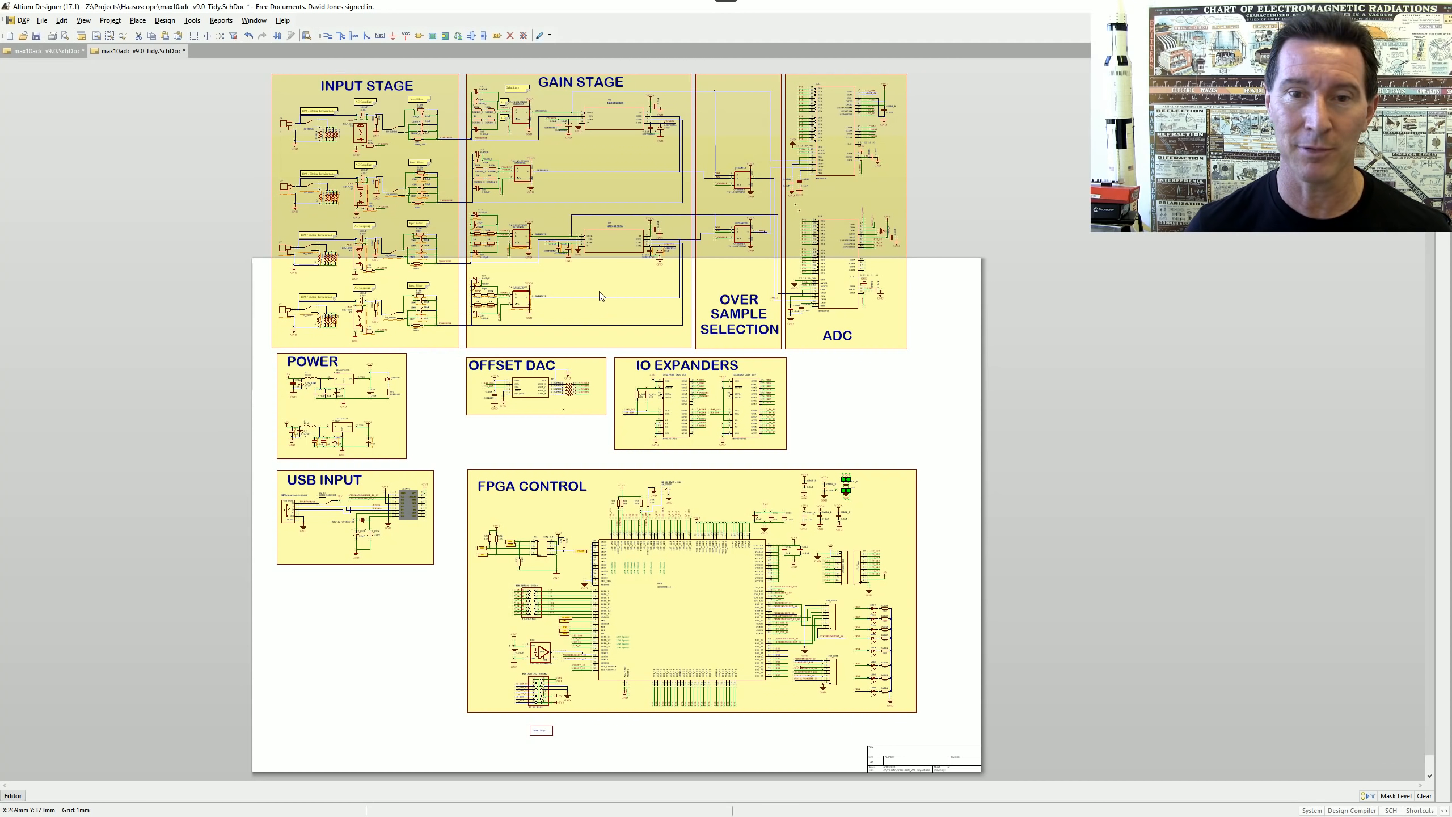
mouse_move(588, 206)
right_down()
mouse_move(577, 241)
mouse_move(580, 204)
right_up()
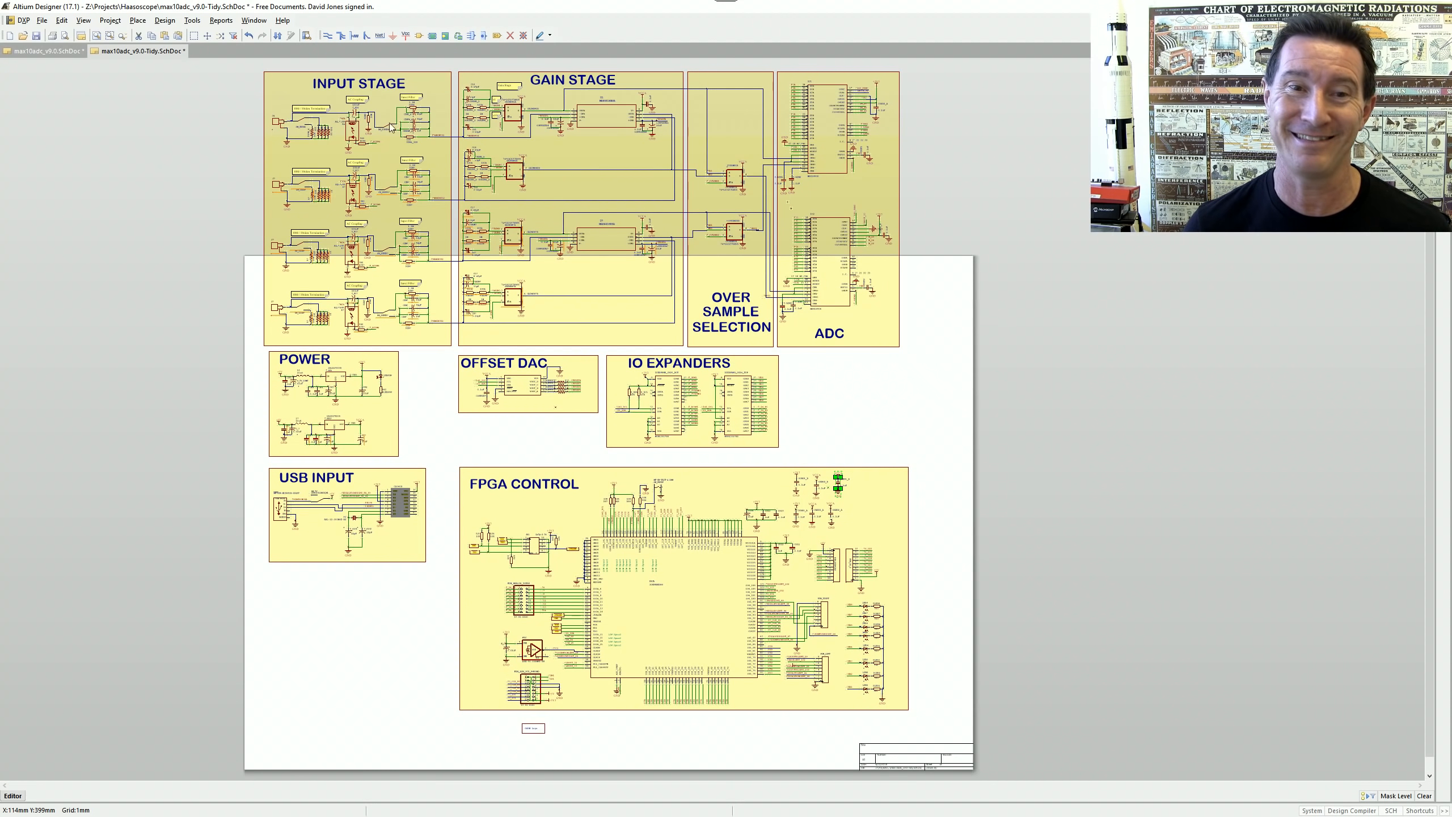
click(834, 259)
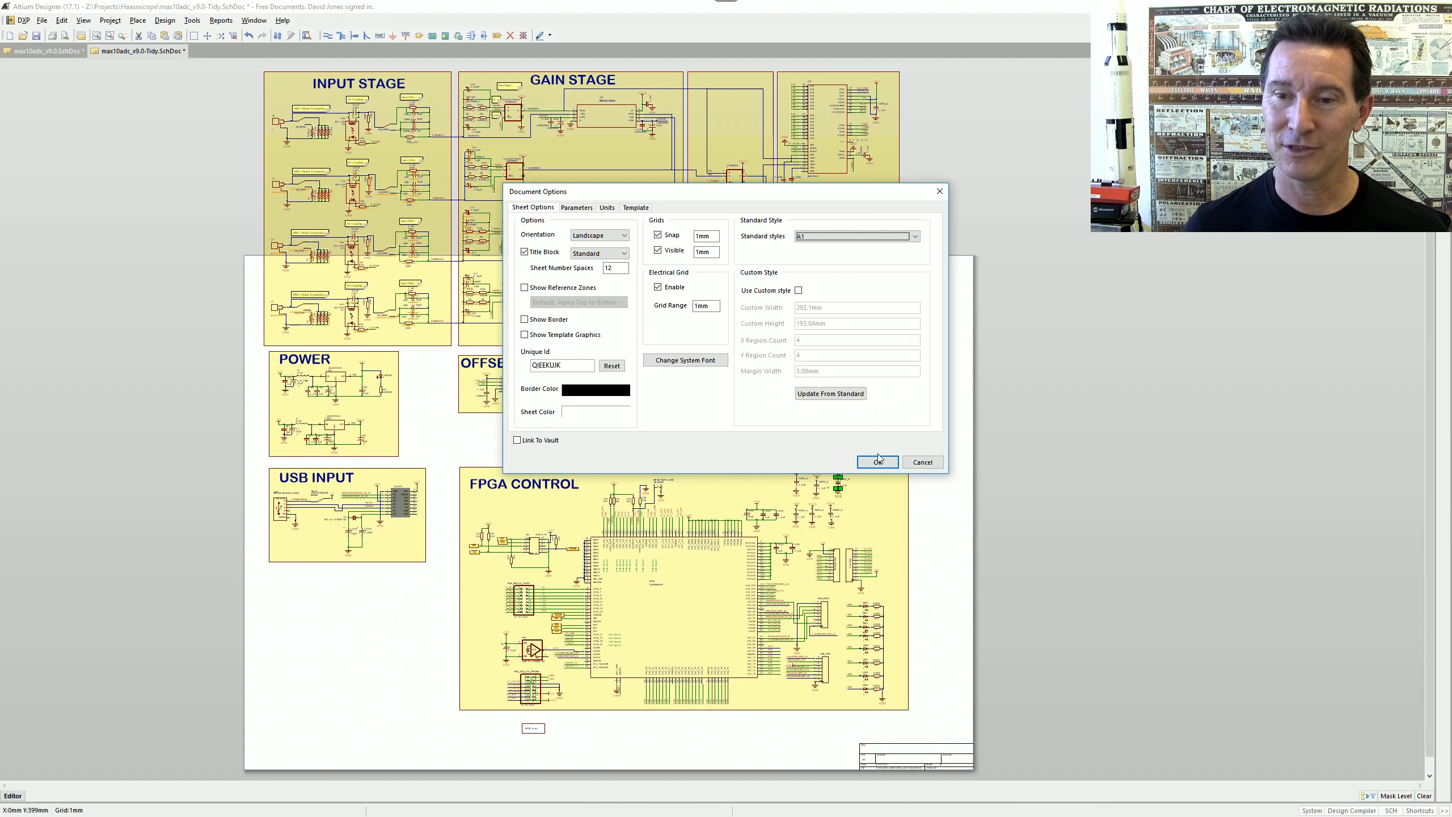
click(877, 461)
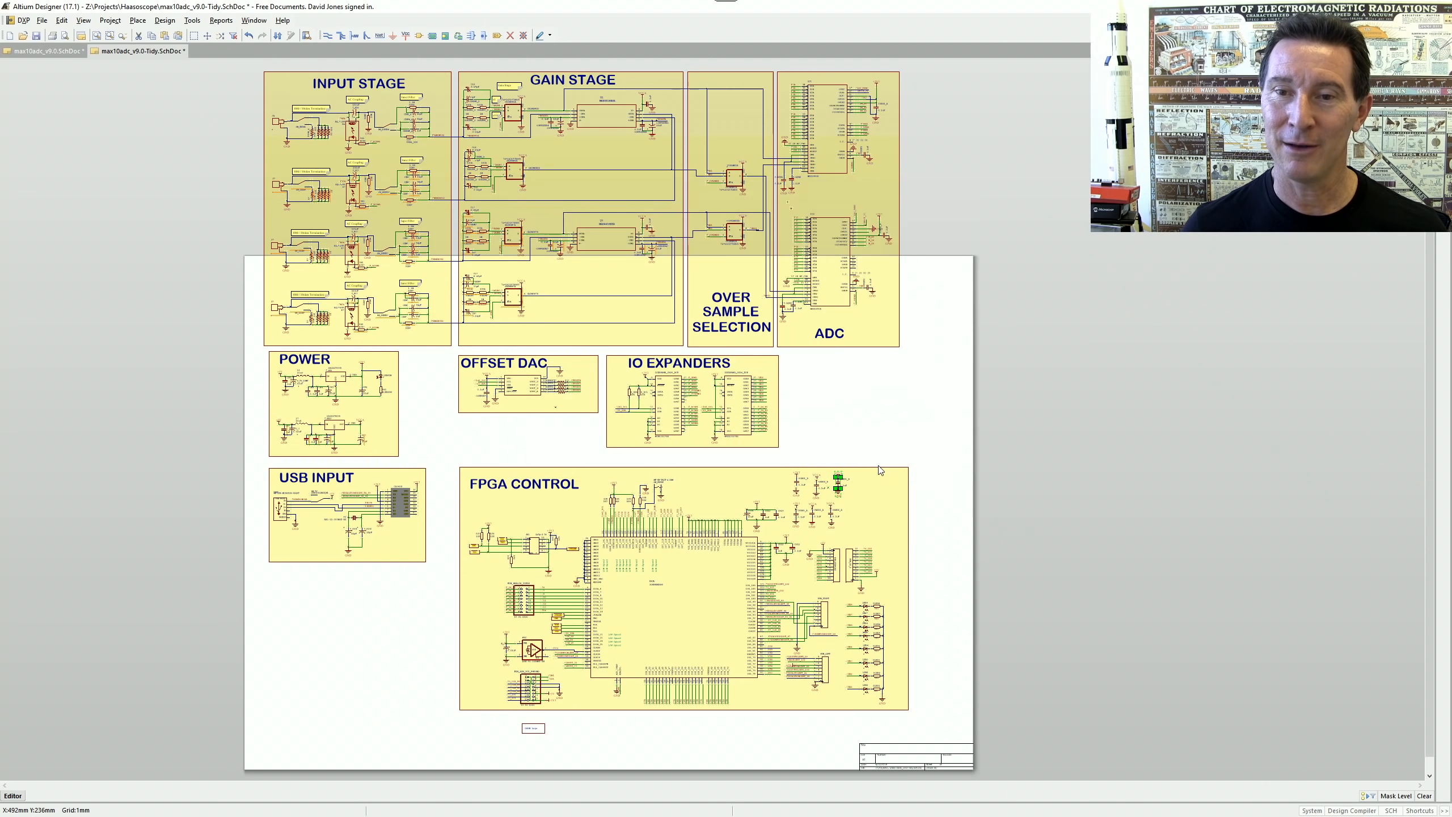
- Move the OFFSET DAC and IO EXPANDERS blocks right of ADC, and shift FPGA CONTROL up beside POWER and USB INPUT
right_drag(856, 454, 671, 452)
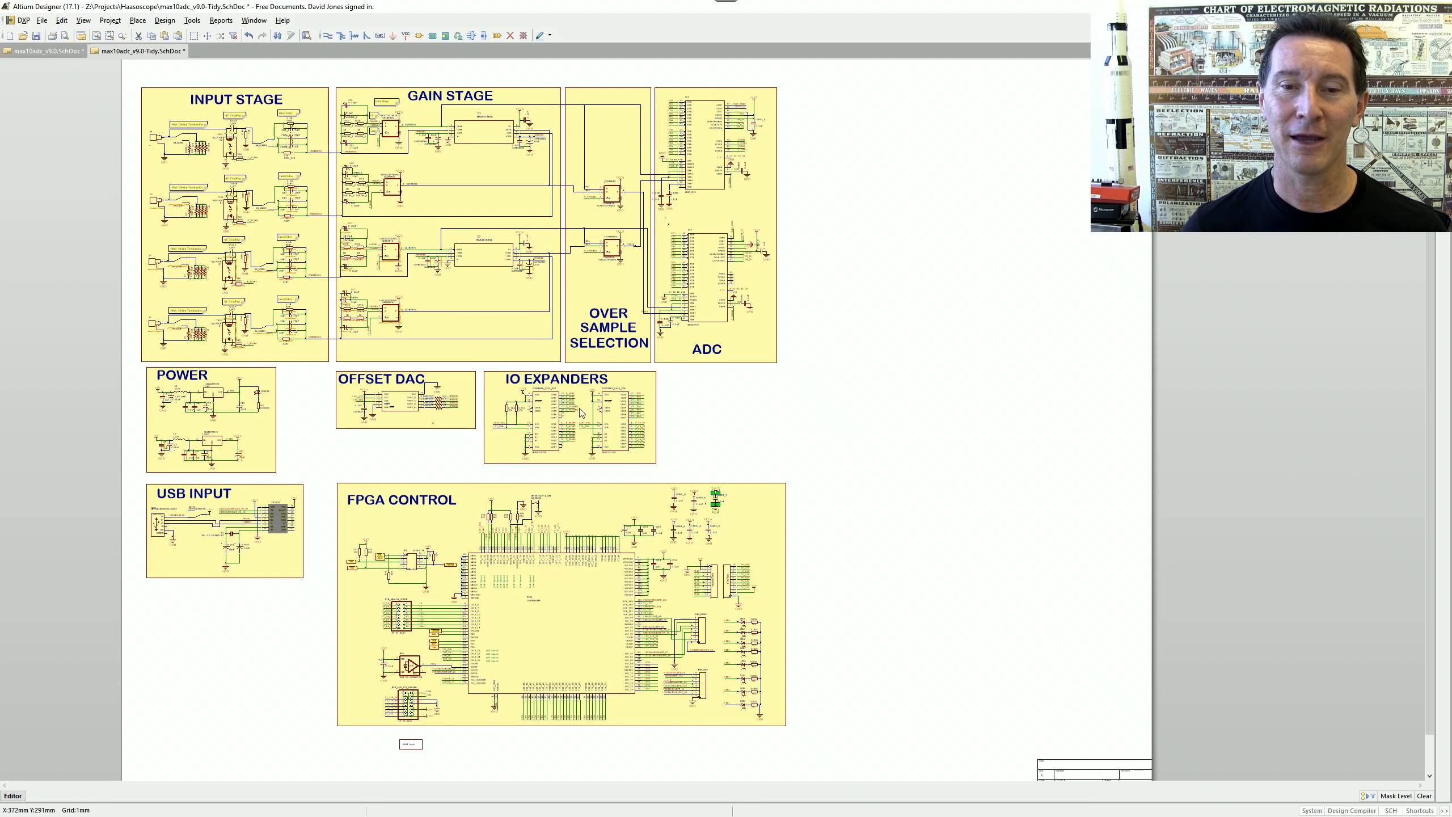
drag(564, 419, 1020, 276)
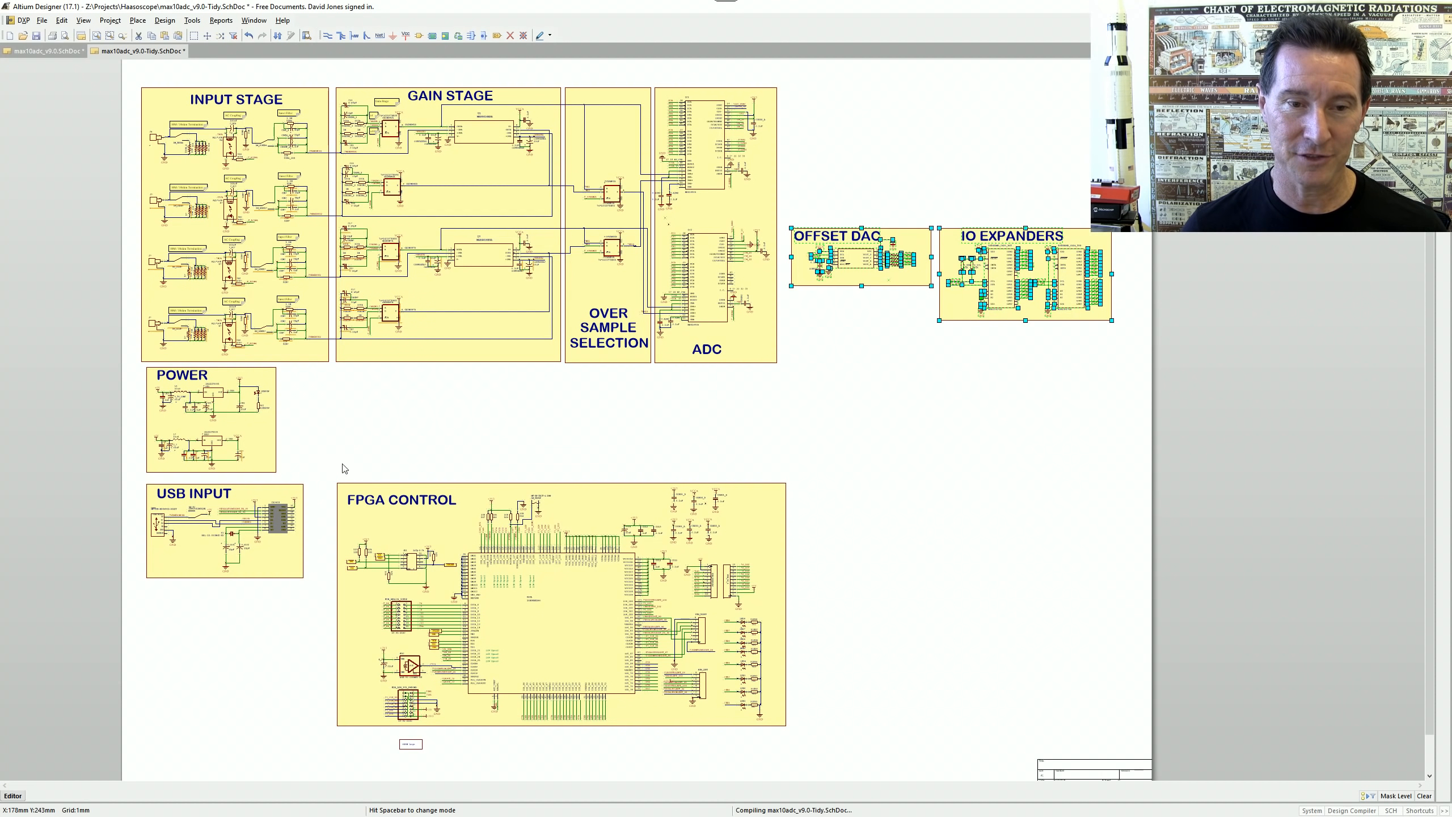
drag(748, 744, 814, 739)
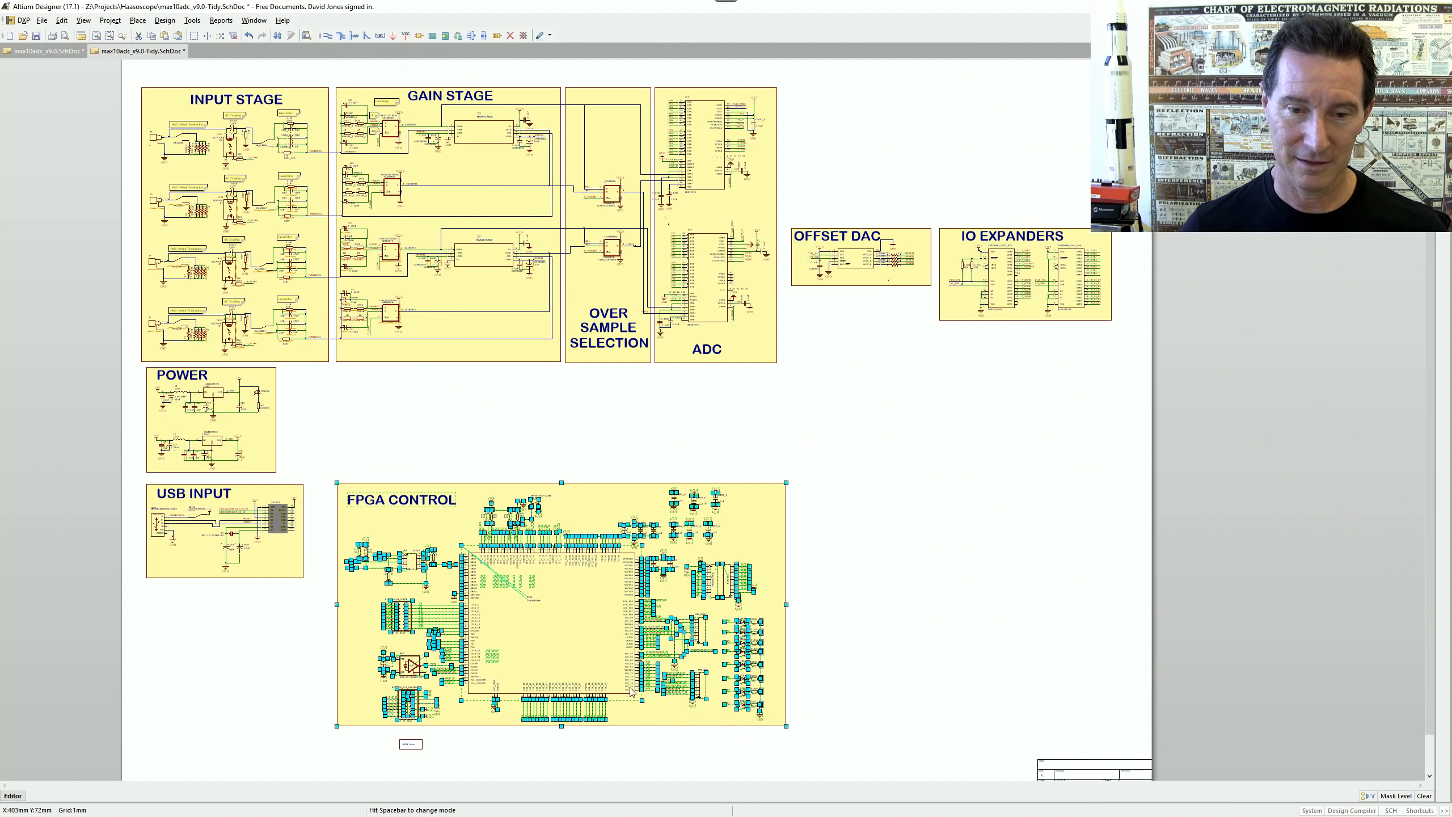
drag(558, 668, 543, 598)
key(Delete)
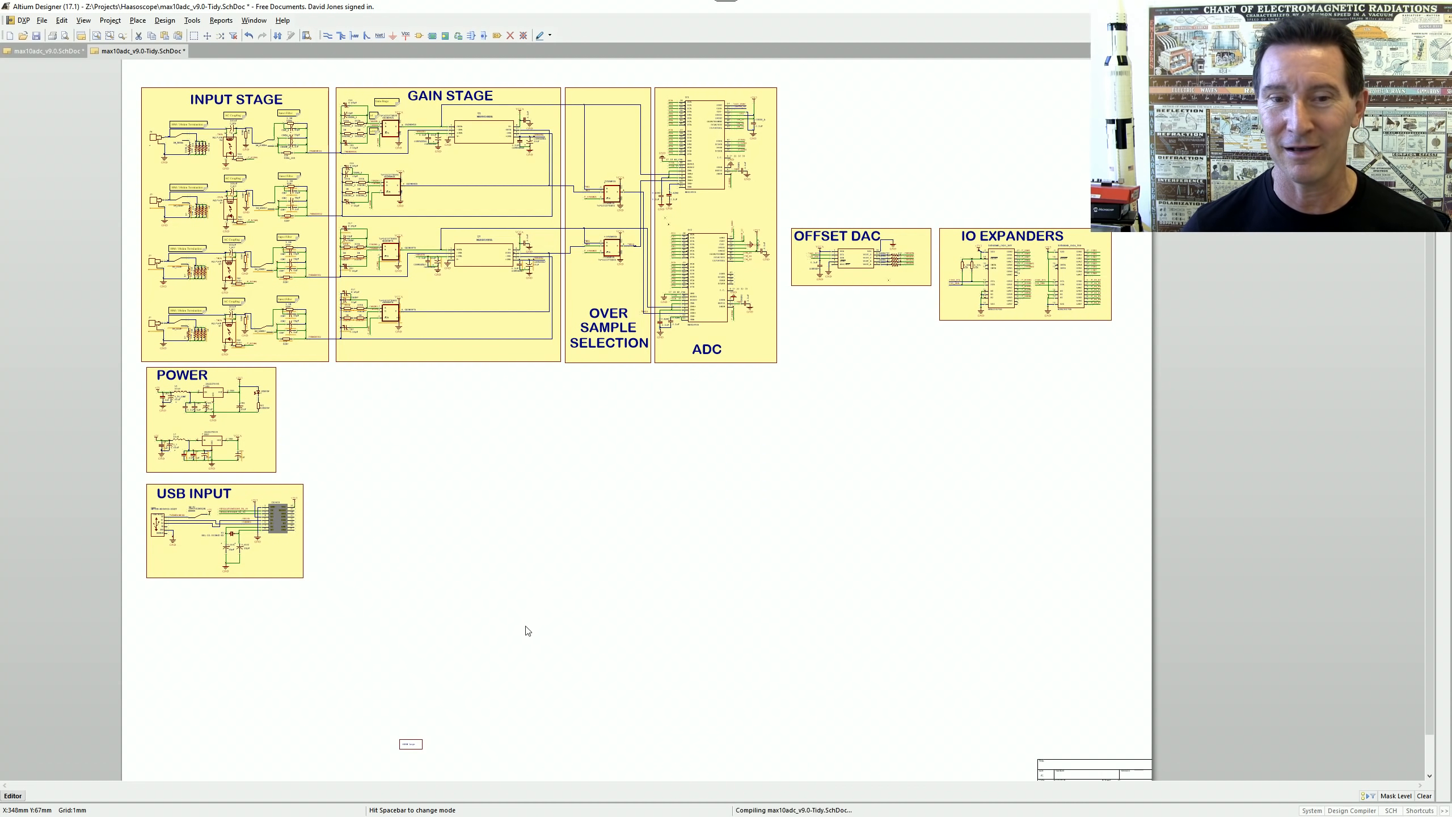
key(ctrl+z)
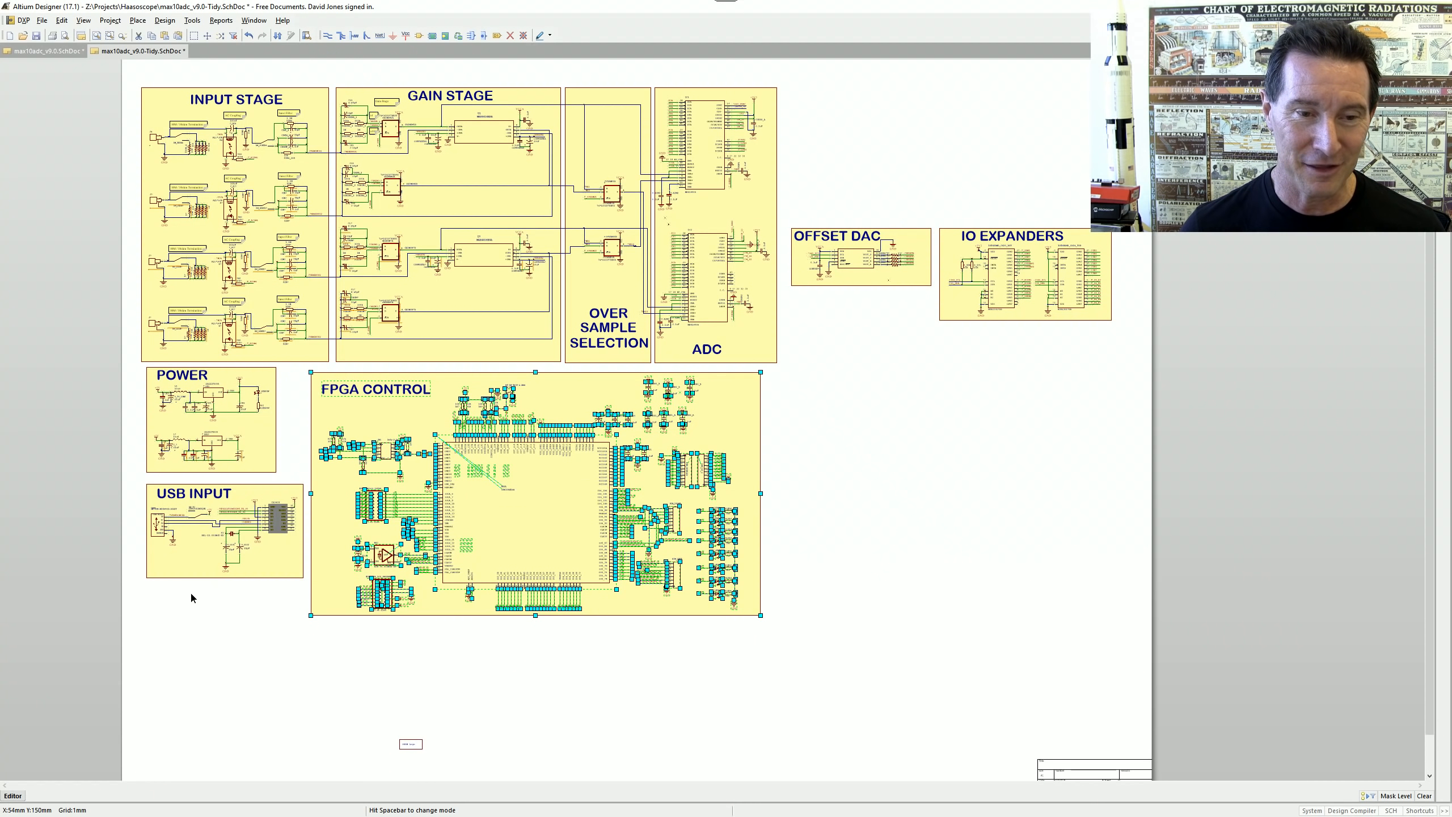
- Move the OSHW Logo box directly below the USB INPUT block
drag(418, 751, 169, 594)
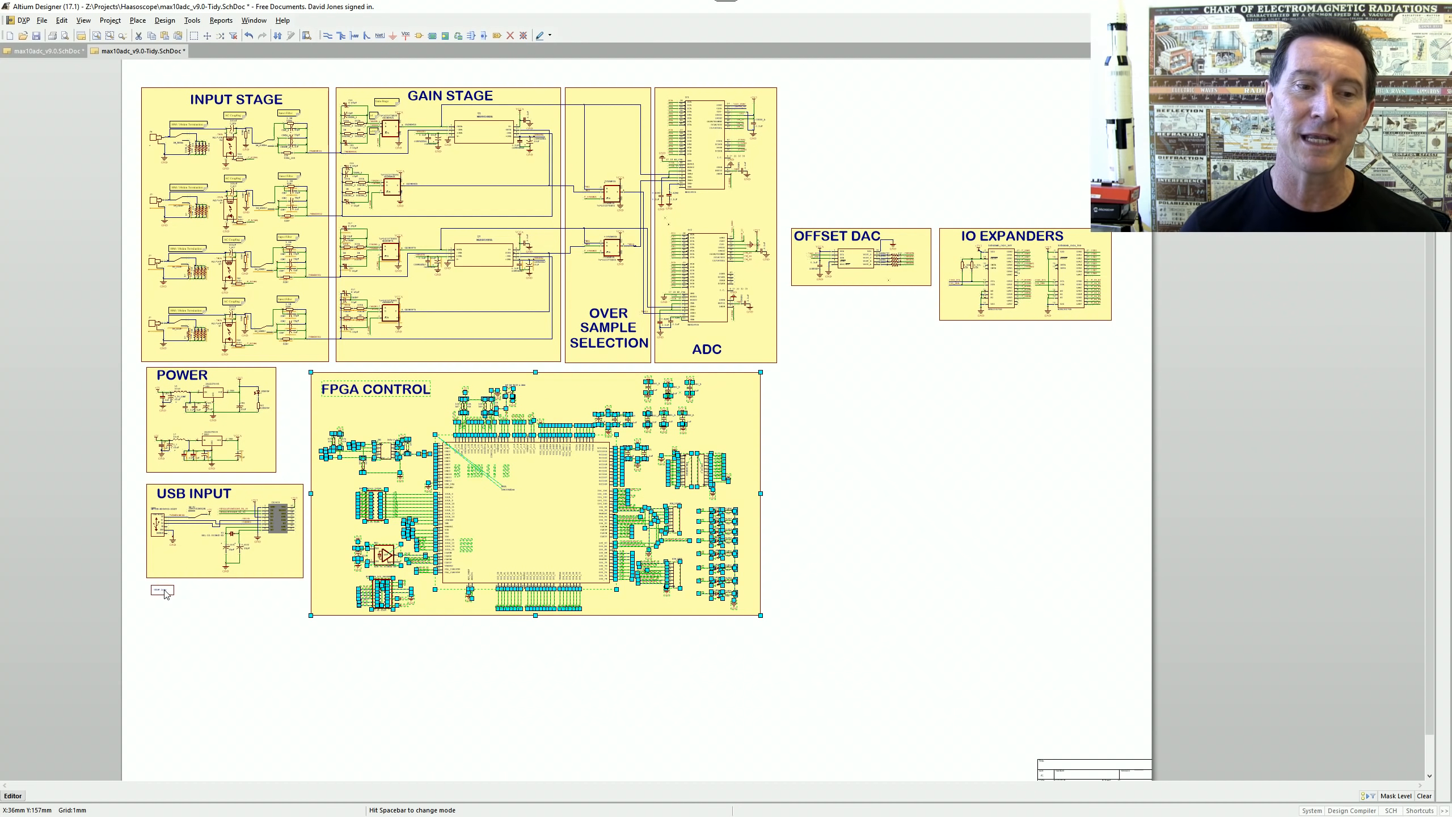
ctrl+scroll(166, 593, up, 4)
ctrl+scroll(168, 593, up, 4)
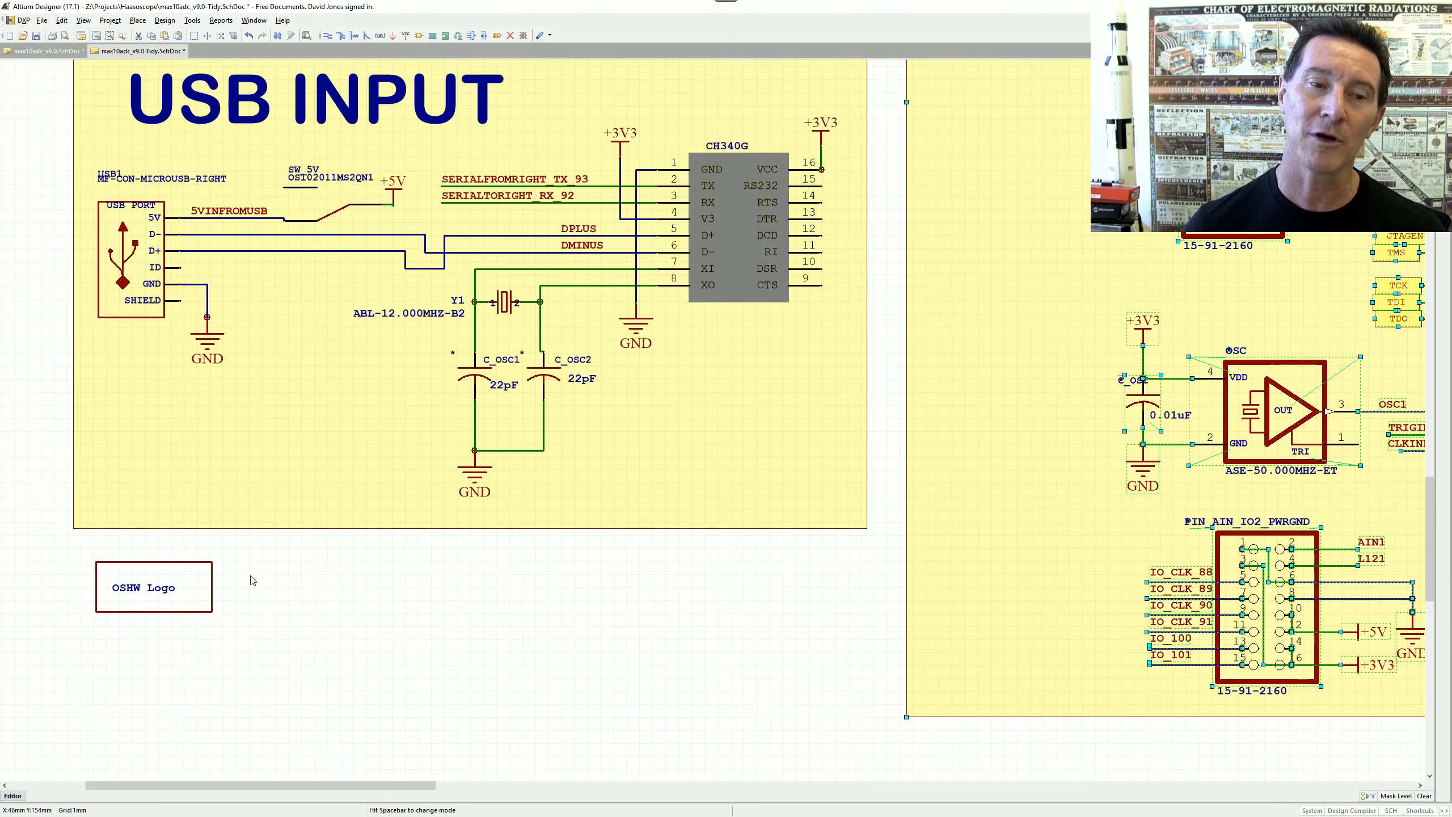
shift+scroll(437, 587, left, 3)
ctrl+scroll(477, 597, up, 4)
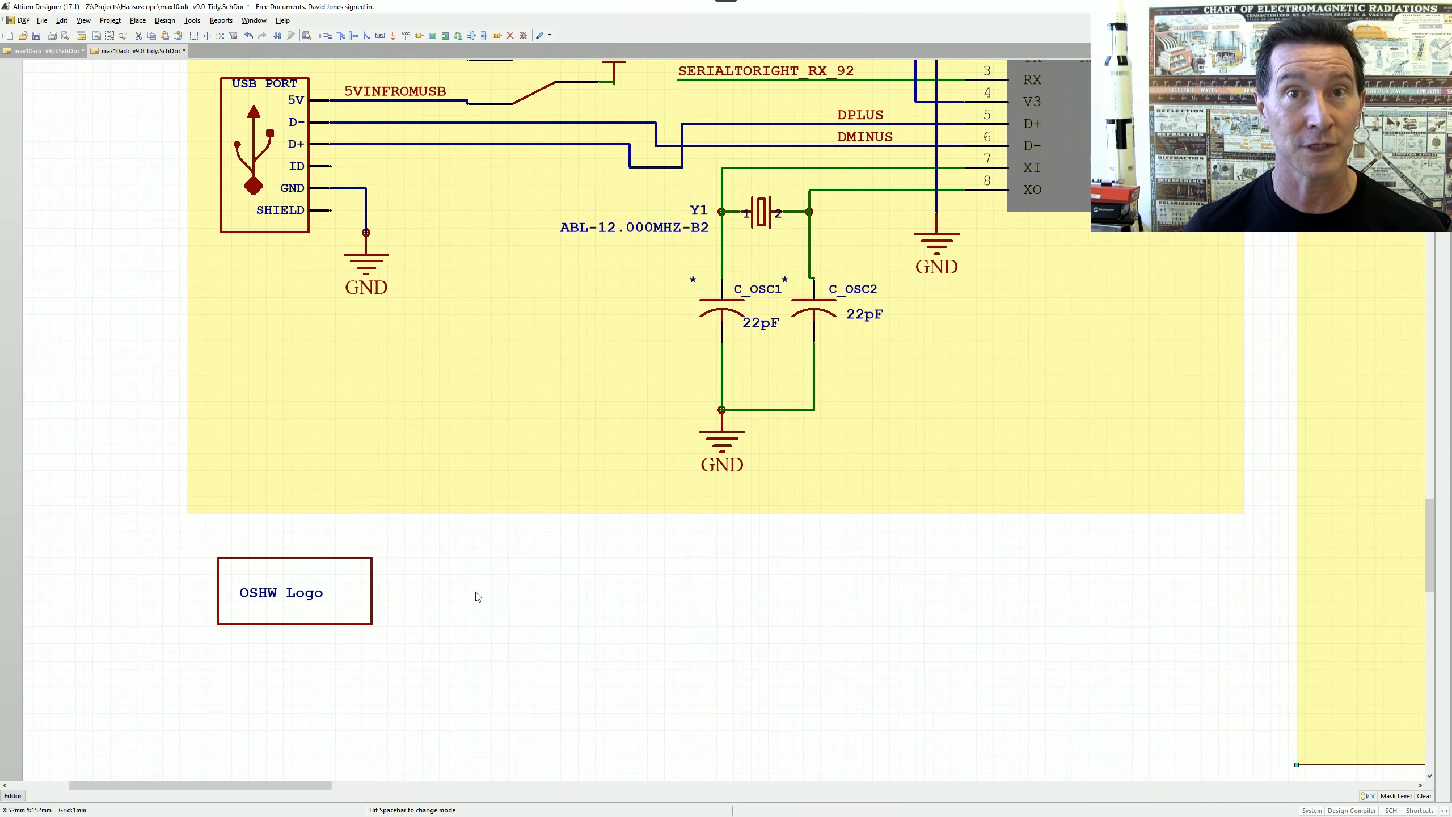
ctrl+scroll(478, 597, down, 2)
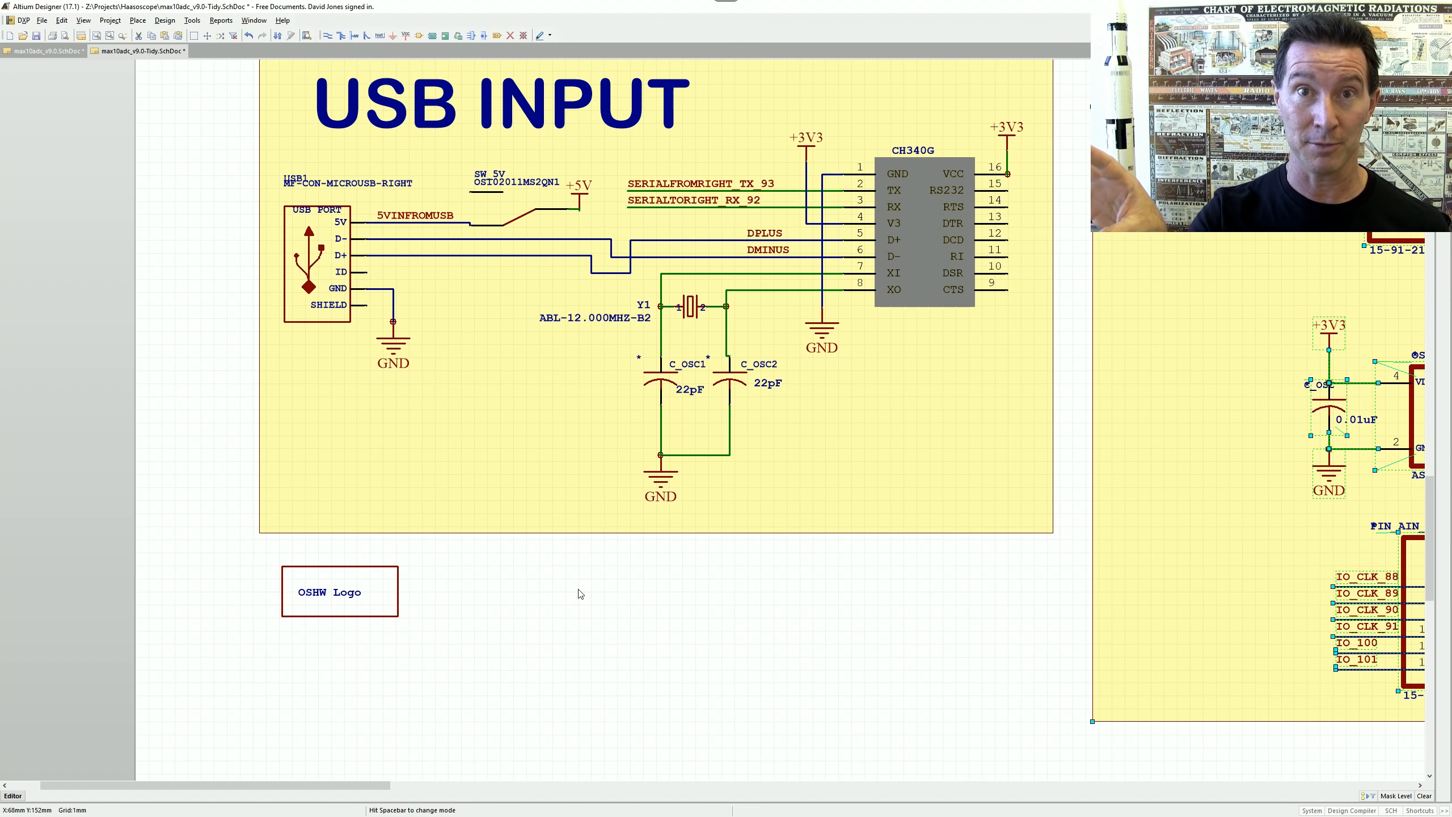
ctrl+scroll(580, 594, down, 4)
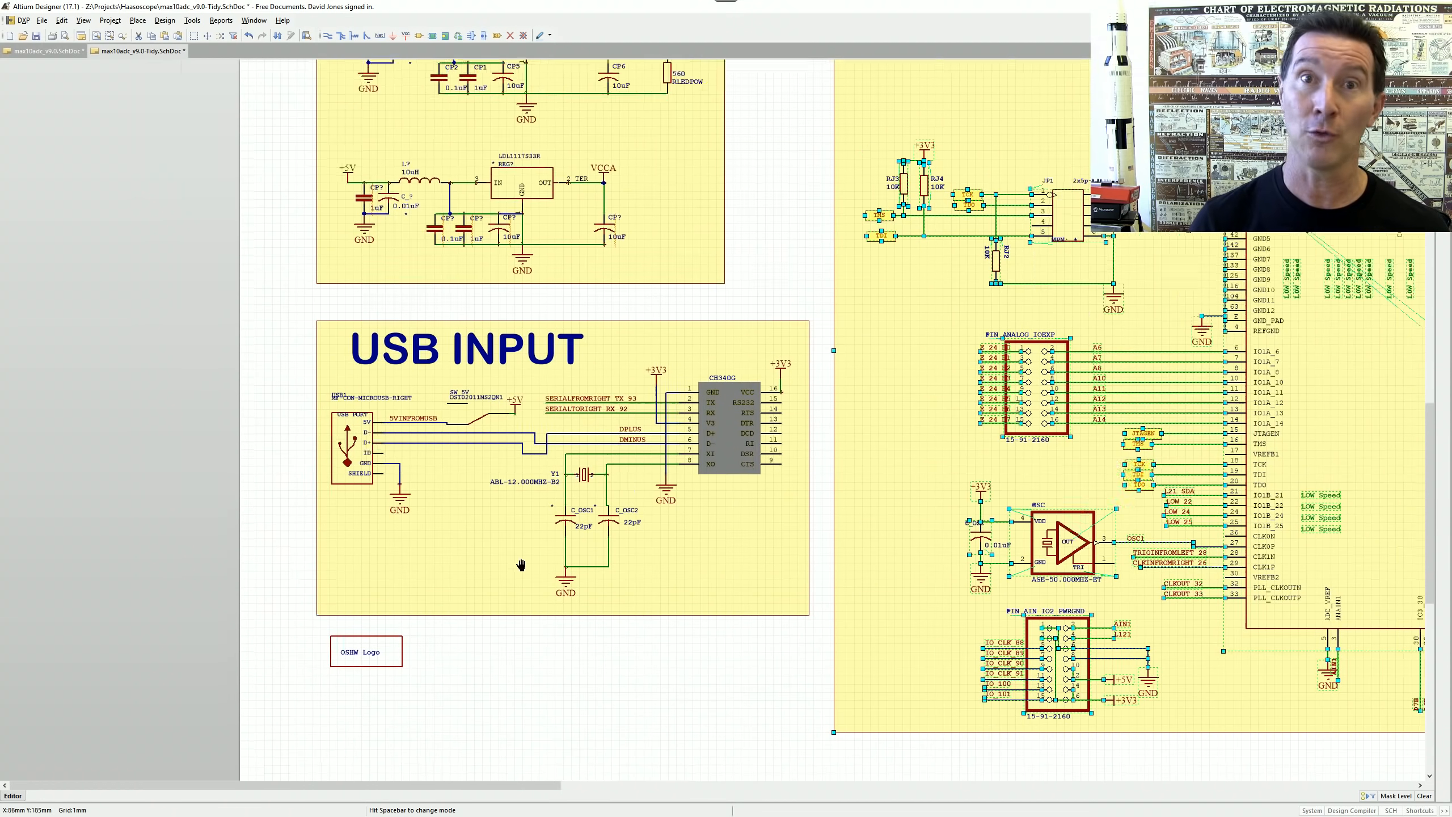
ctrl+scroll(588, 481, down, 5)
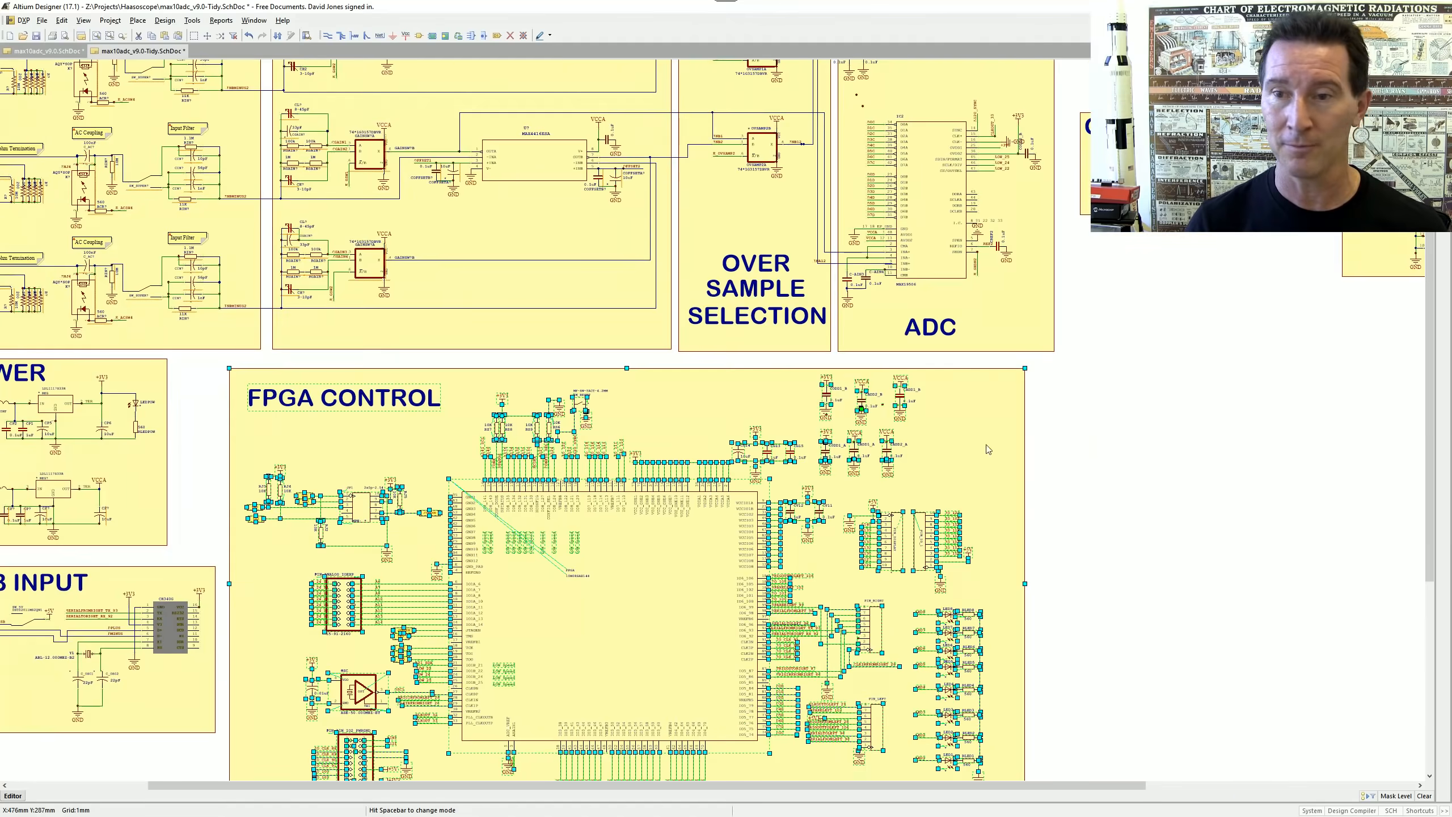
- Review the layout of the blocks on the sheet and the spare space inside the FPGA CONTROL block
right_drag(988, 450, 958, 507)
ctrl+scroll(749, 511, down, 2)
right_drag(638, 571, 858, 335)
ctrl+scroll(832, 495, down, 2)
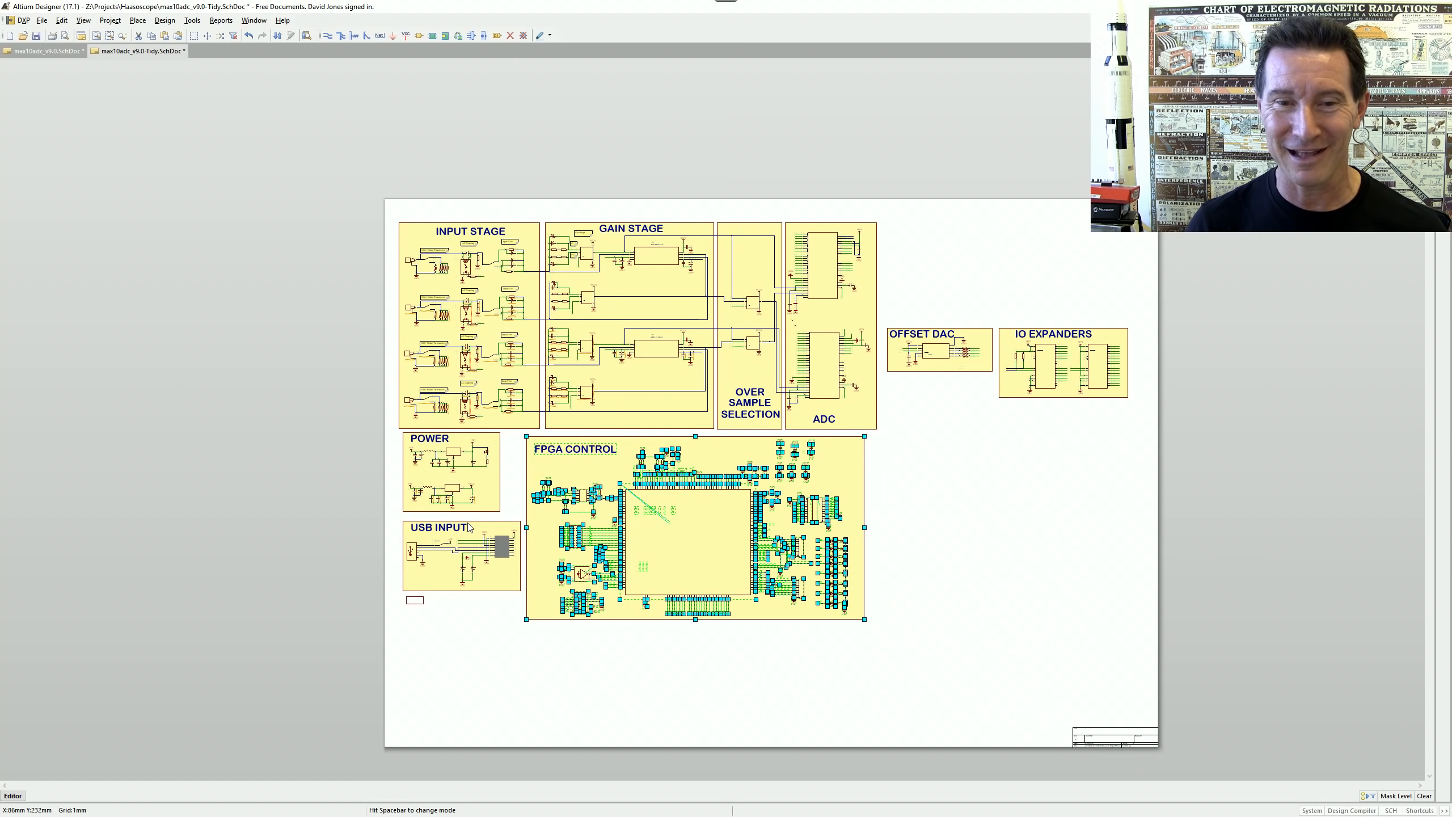
ctrl+scroll(464, 510, up, 4)
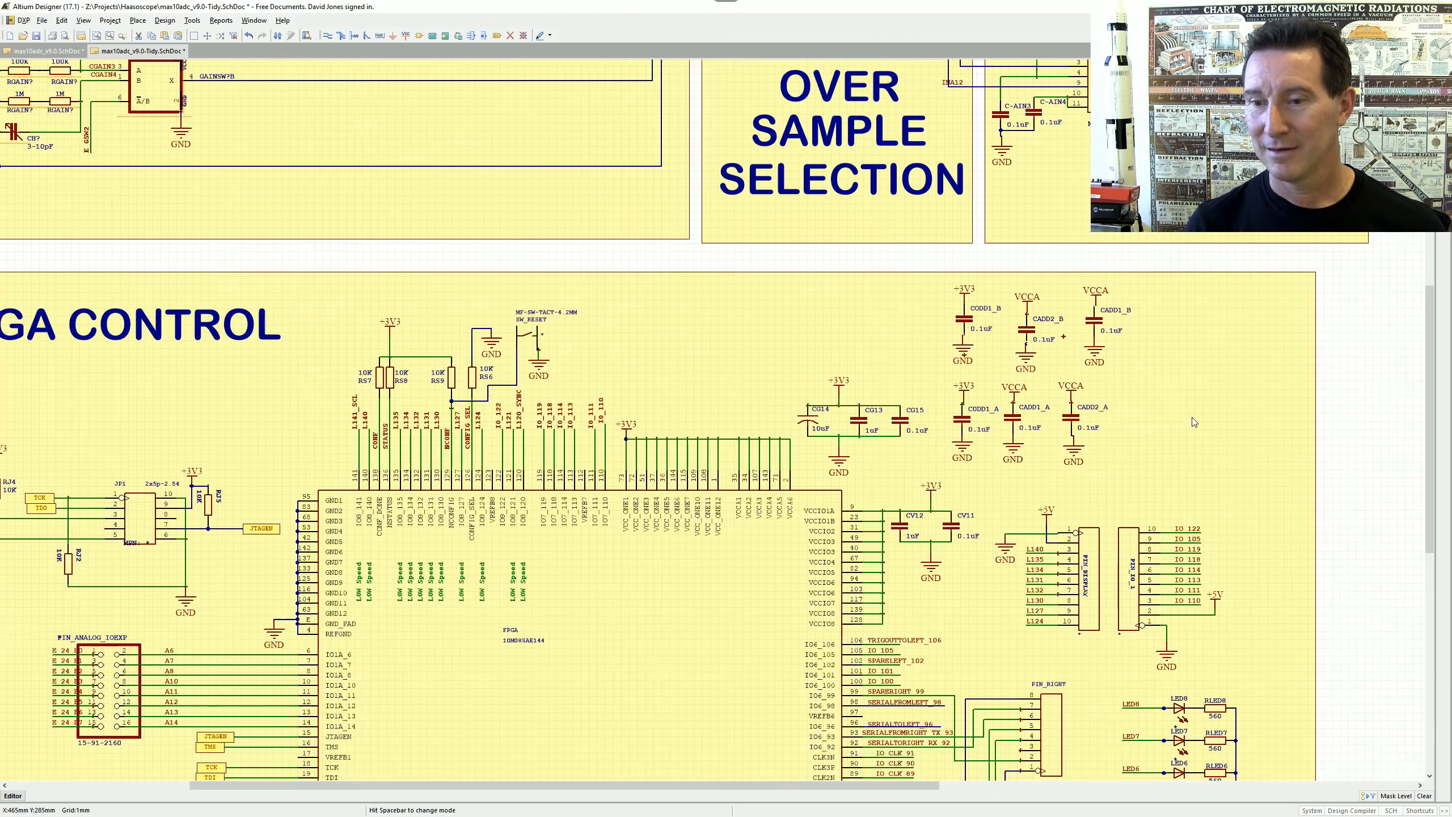
ctrl+scroll(1193, 422, down, 4)
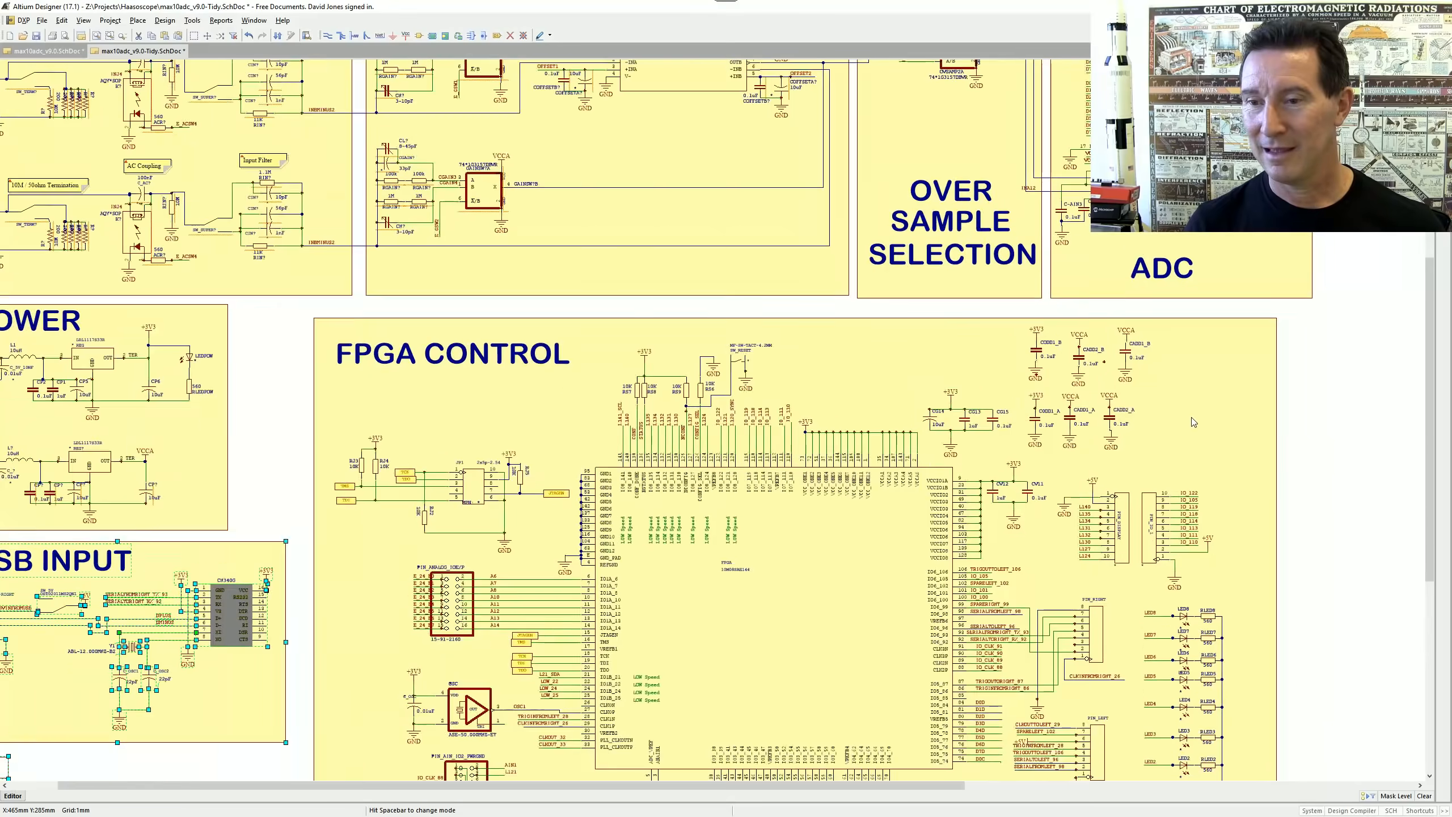
right_drag(1164, 504, 1140, 428)
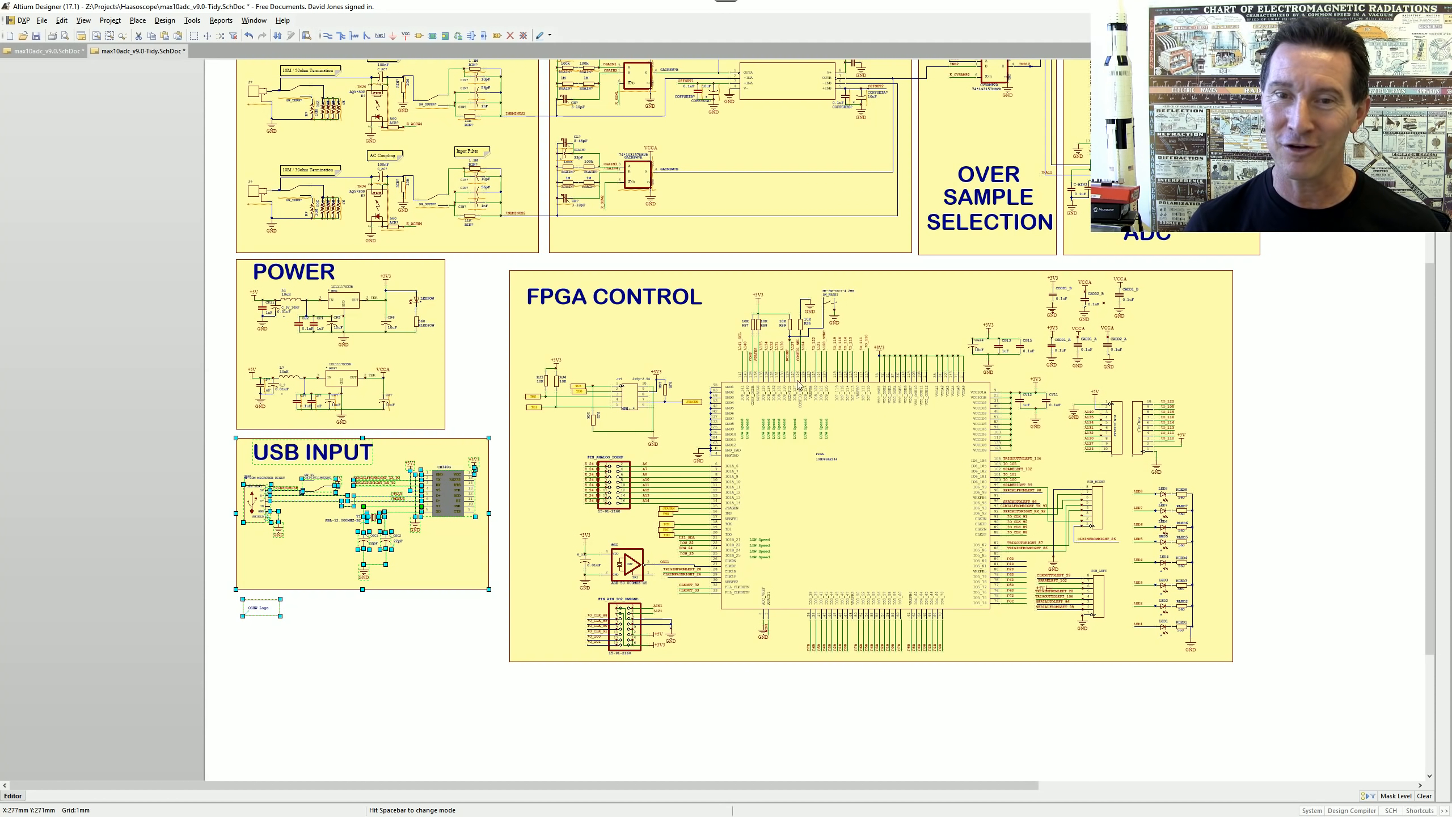
right_drag(1080, 167, 1007, 215)
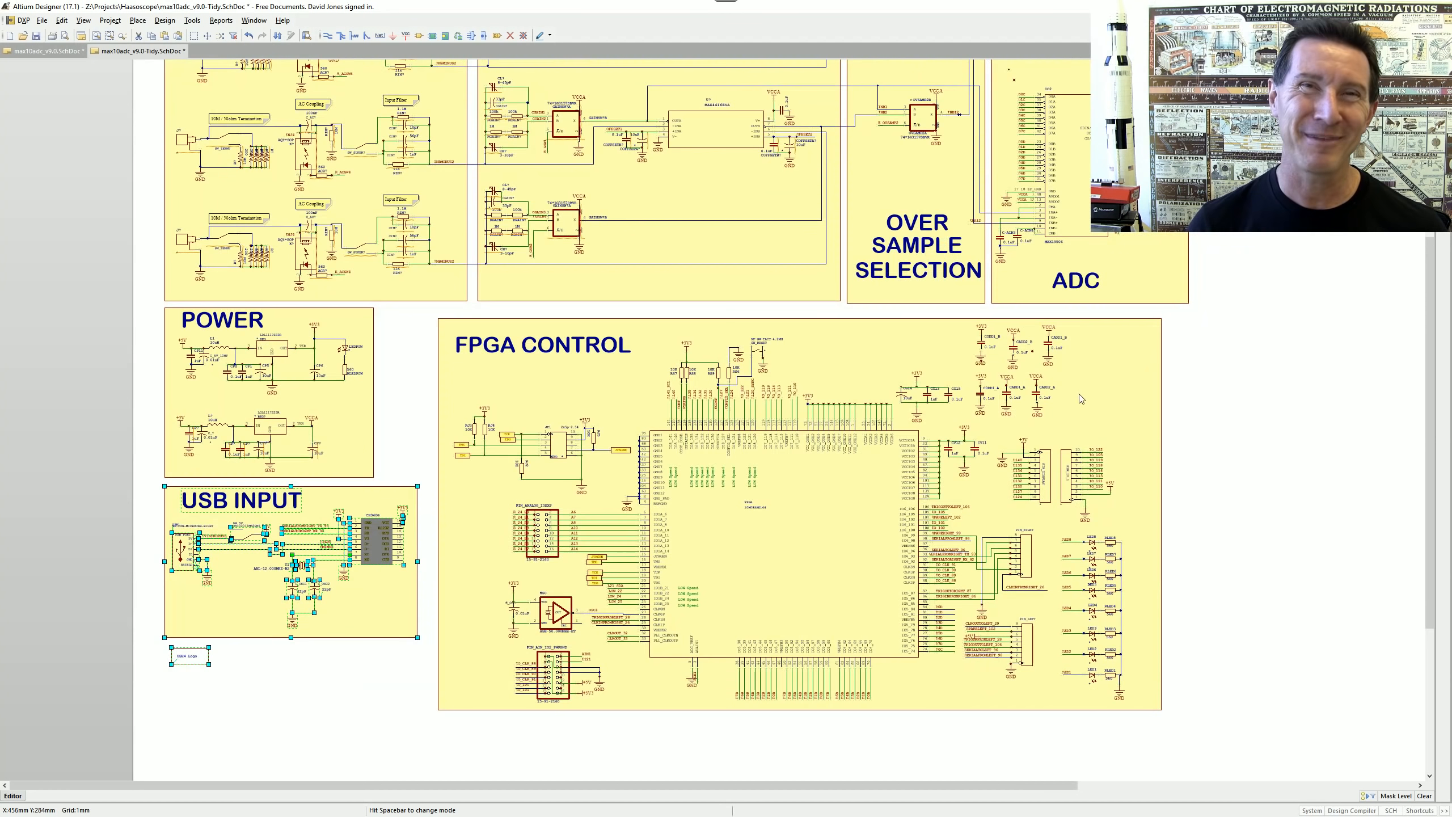
right_drag(1079, 395, 1044, 317)
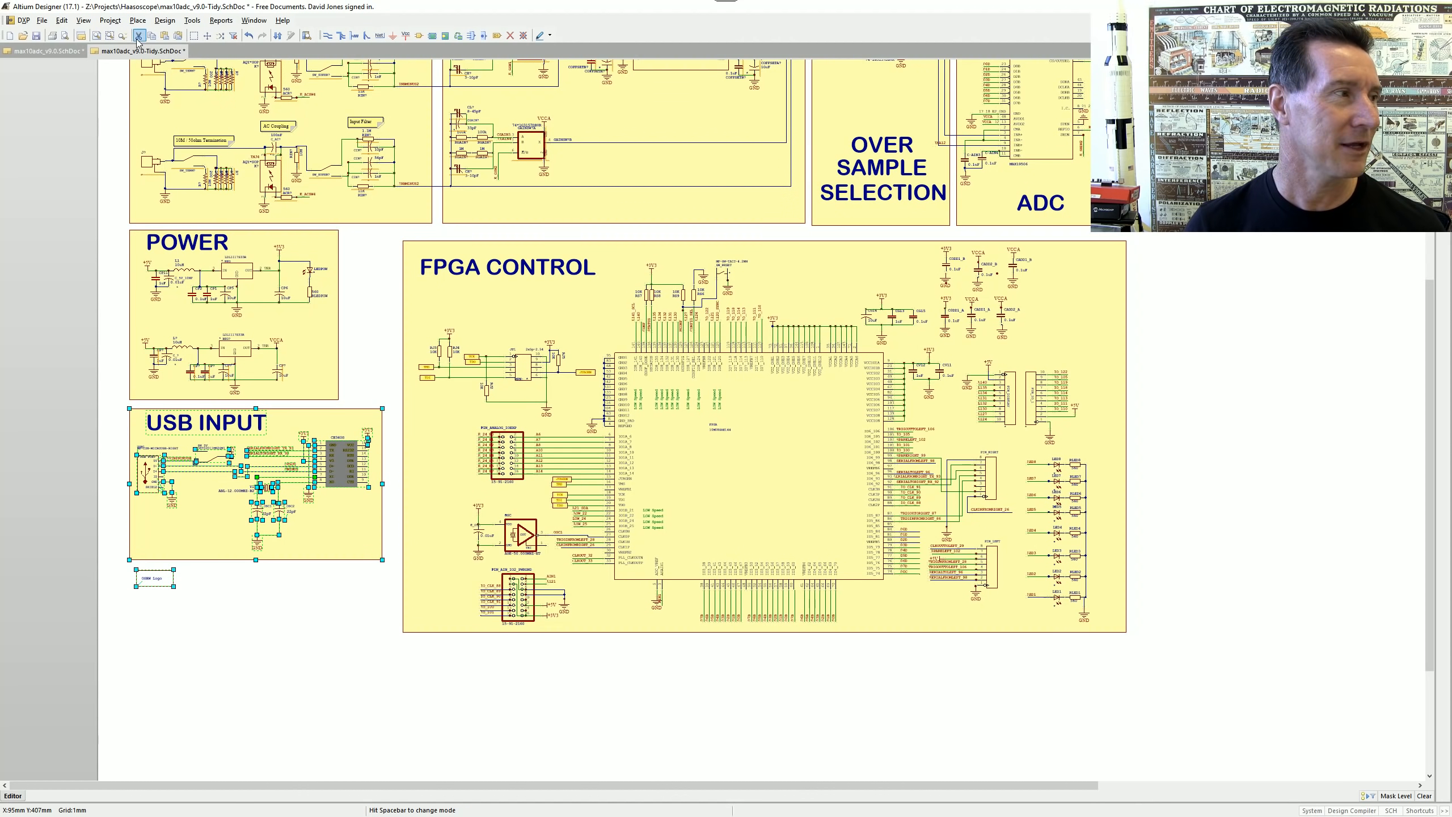
- Move the LED1 to LED8 circuit closer to the FPGA, above the PIN_RIGHT connector
key(Page_Up)
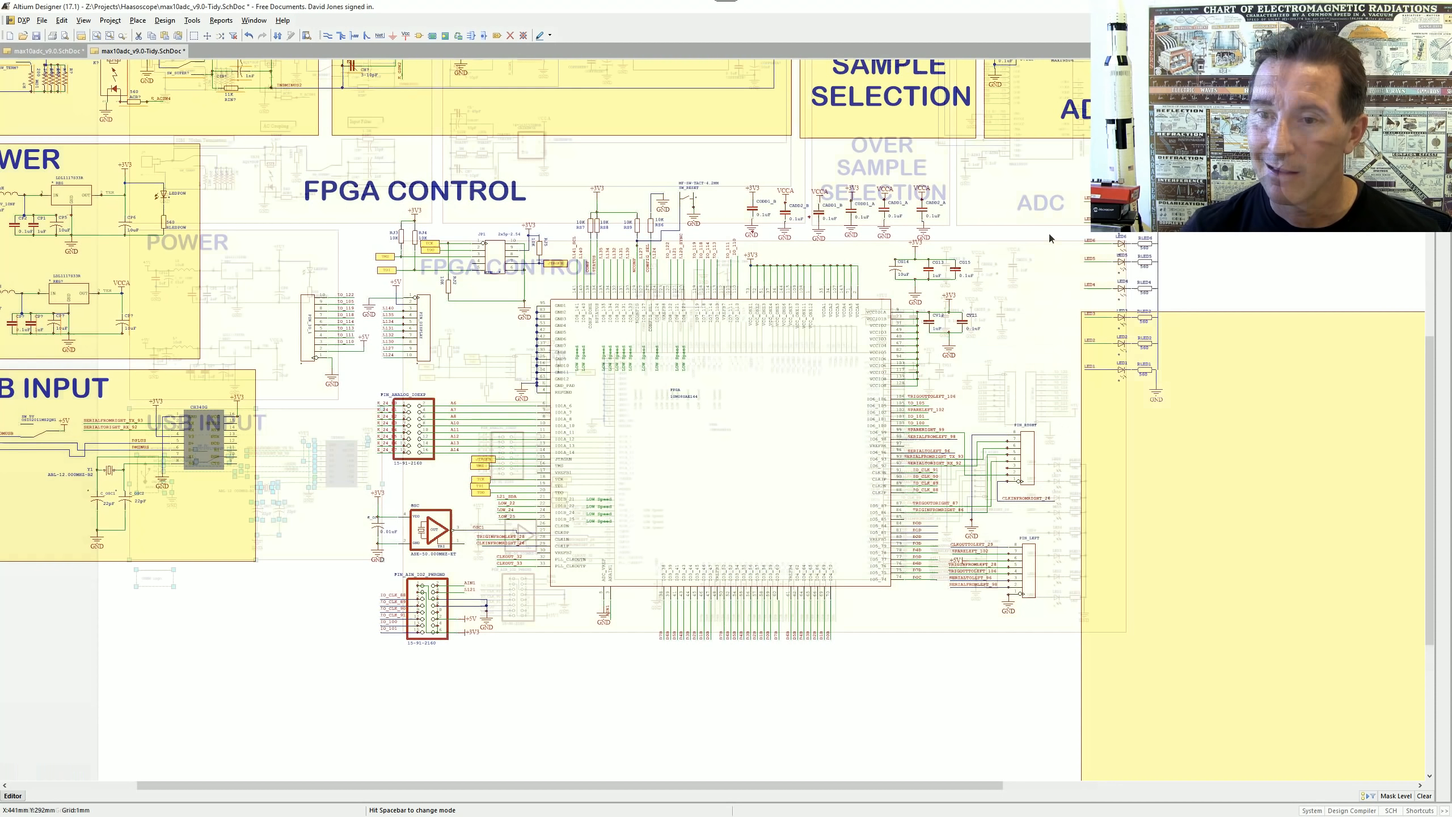
drag(972, 194, 1061, 408)
key(Page_Down)
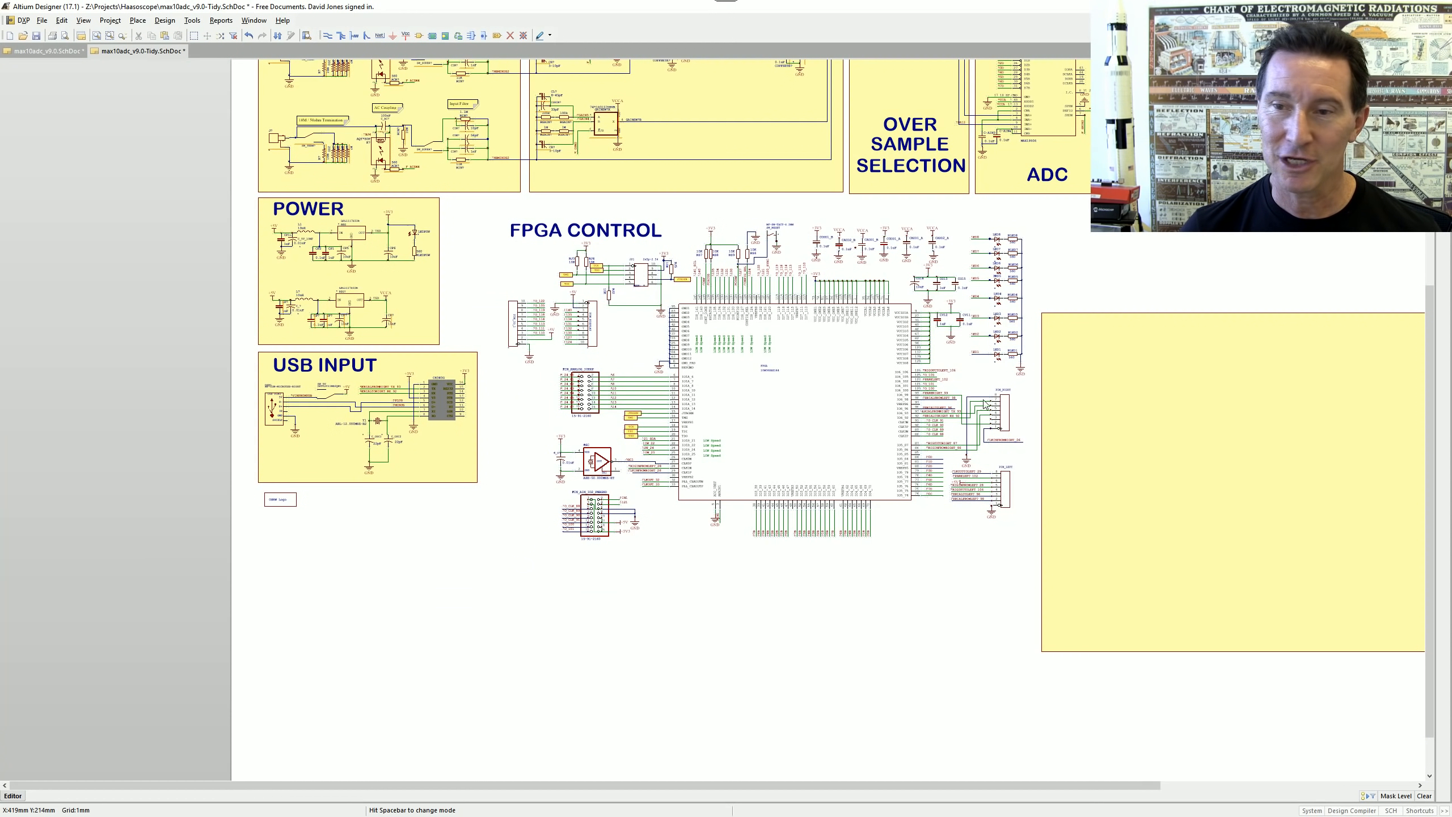
- Place the FPGA CONTROL rectangle behind its circuitry, narrow it to end just past the LEDs, and move the whole block closer to USB INPUT
drag(1219, 422, 667, 326)
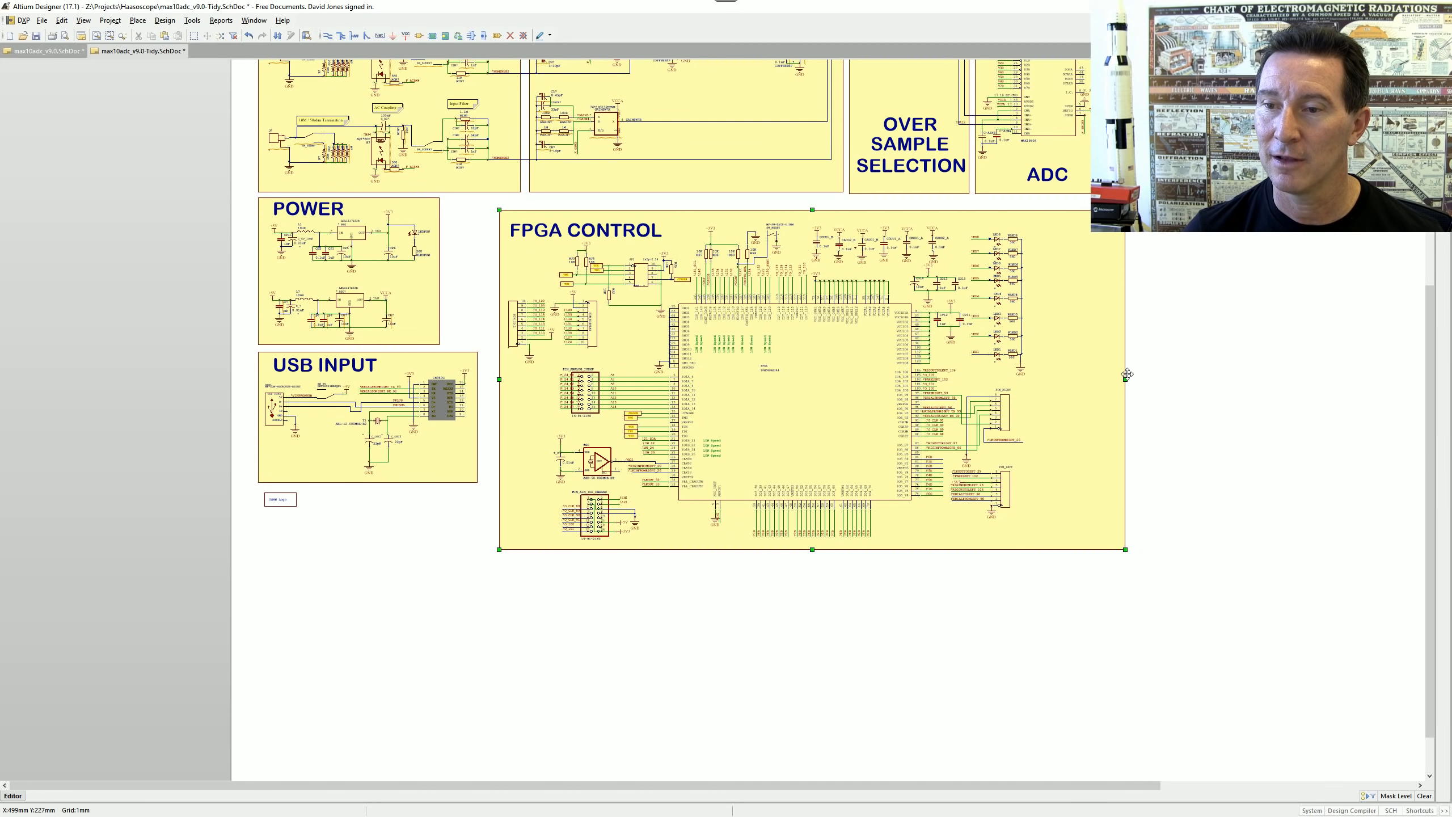
drag(1088, 379, 1031, 380)
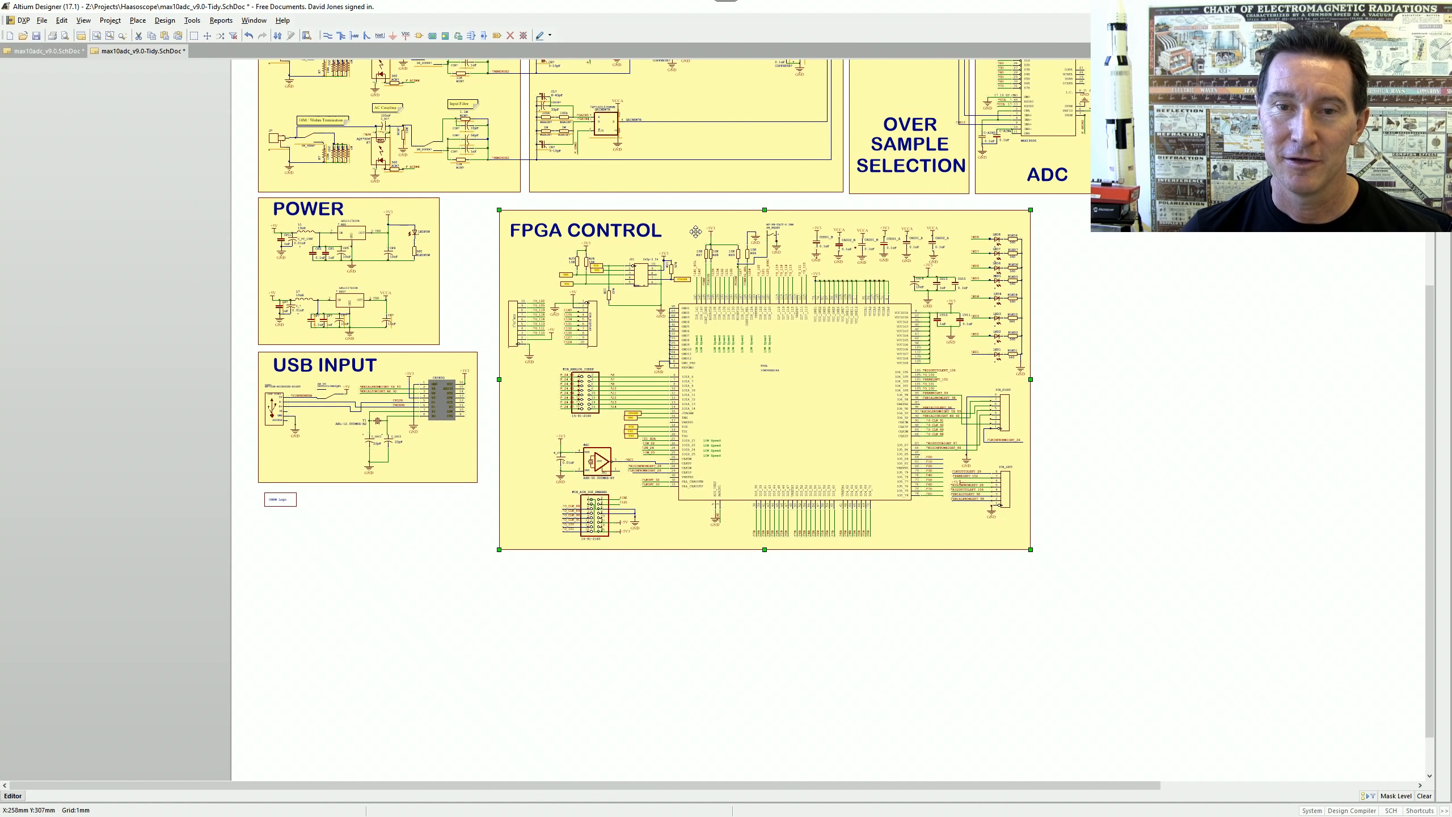
drag(492, 200, 1127, 634)
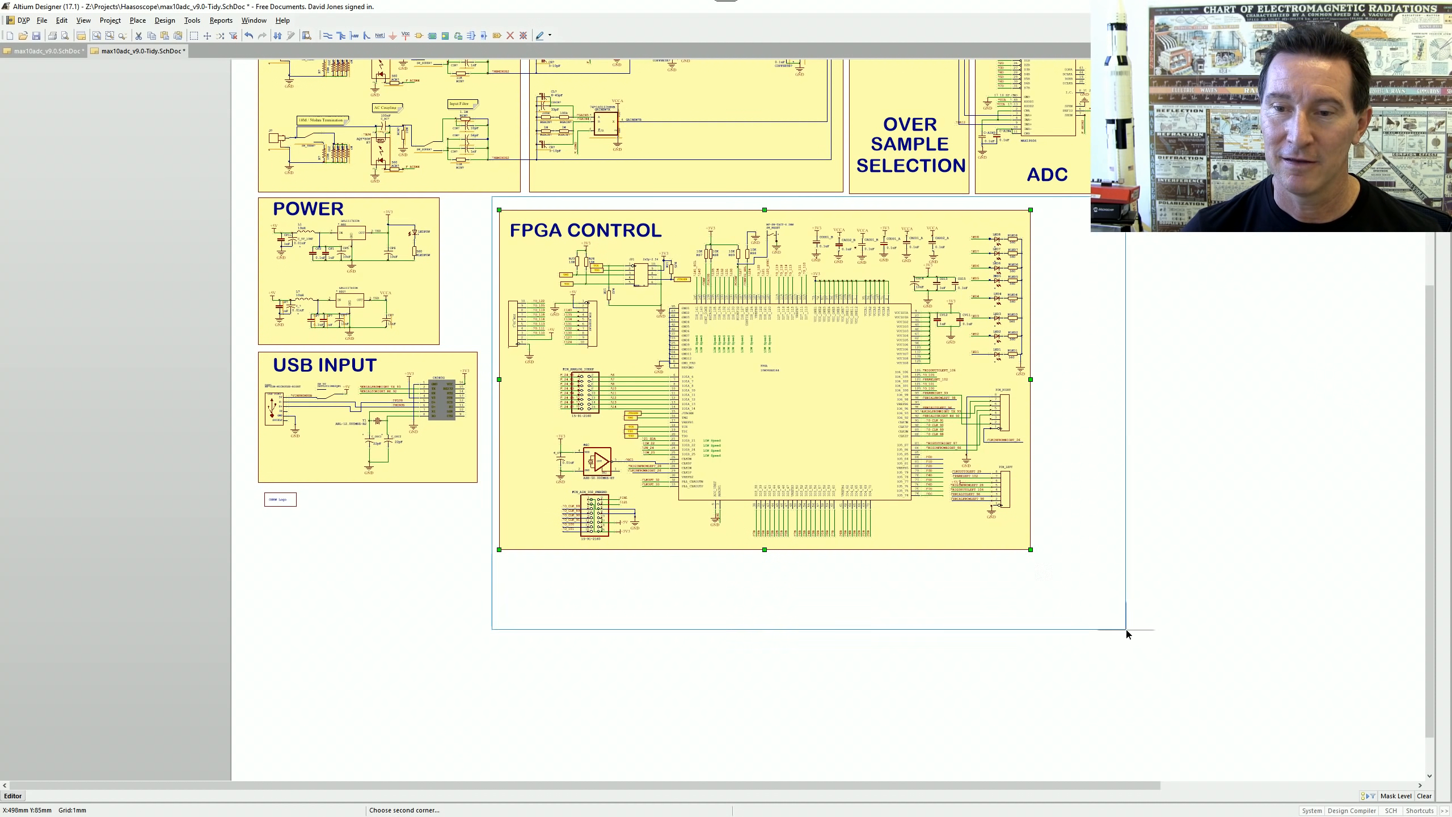
drag(681, 235, 1199, 252)
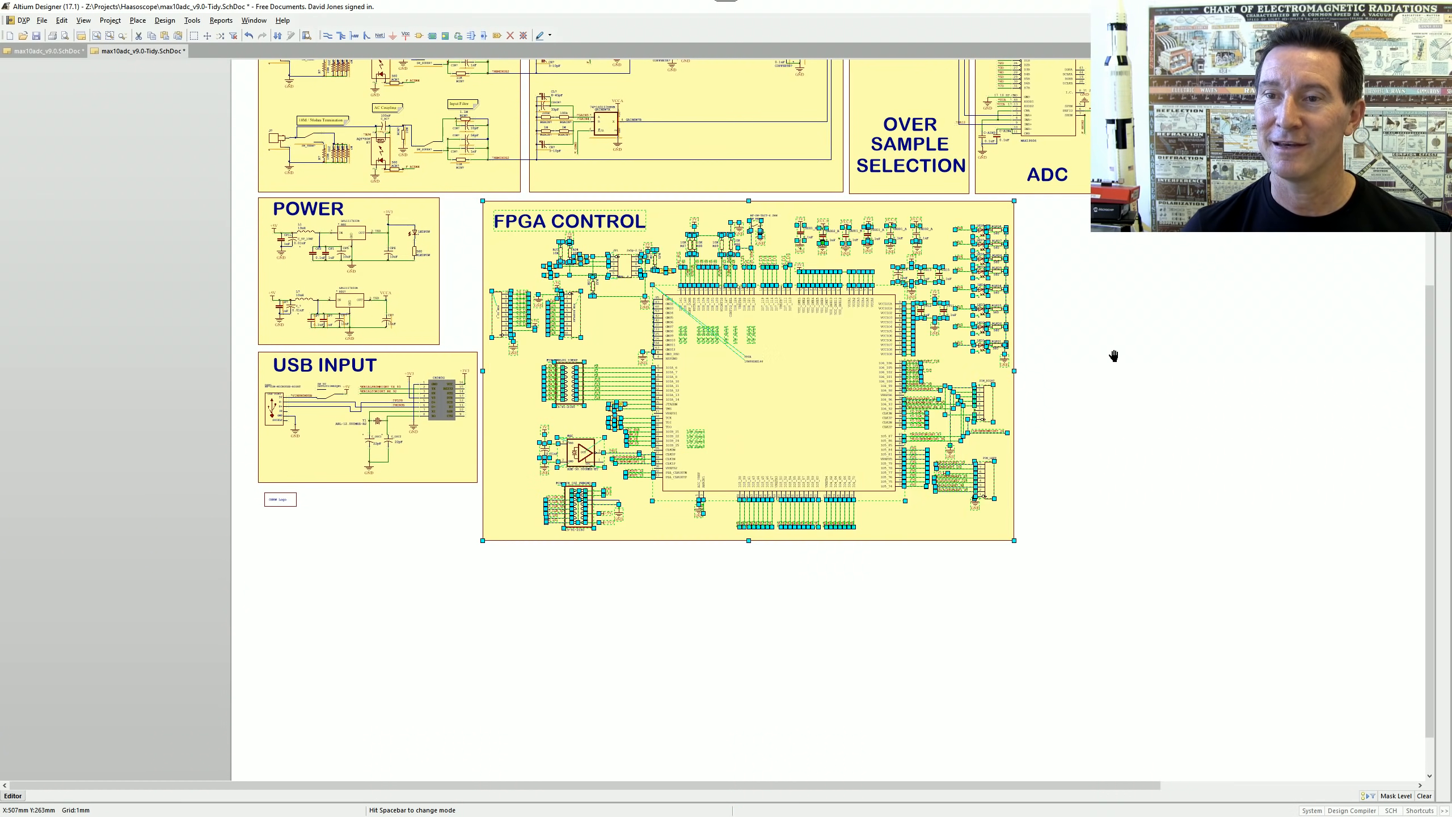
- Move the OFFSET DAC block below the ADC block, directly right of FPGA CONTROL
right_drag(1118, 347, 1031, 496)
drag(981, 274, 1195, 423)
drag(1119, 380, 985, 579)
drag(979, 576, 980, 576)
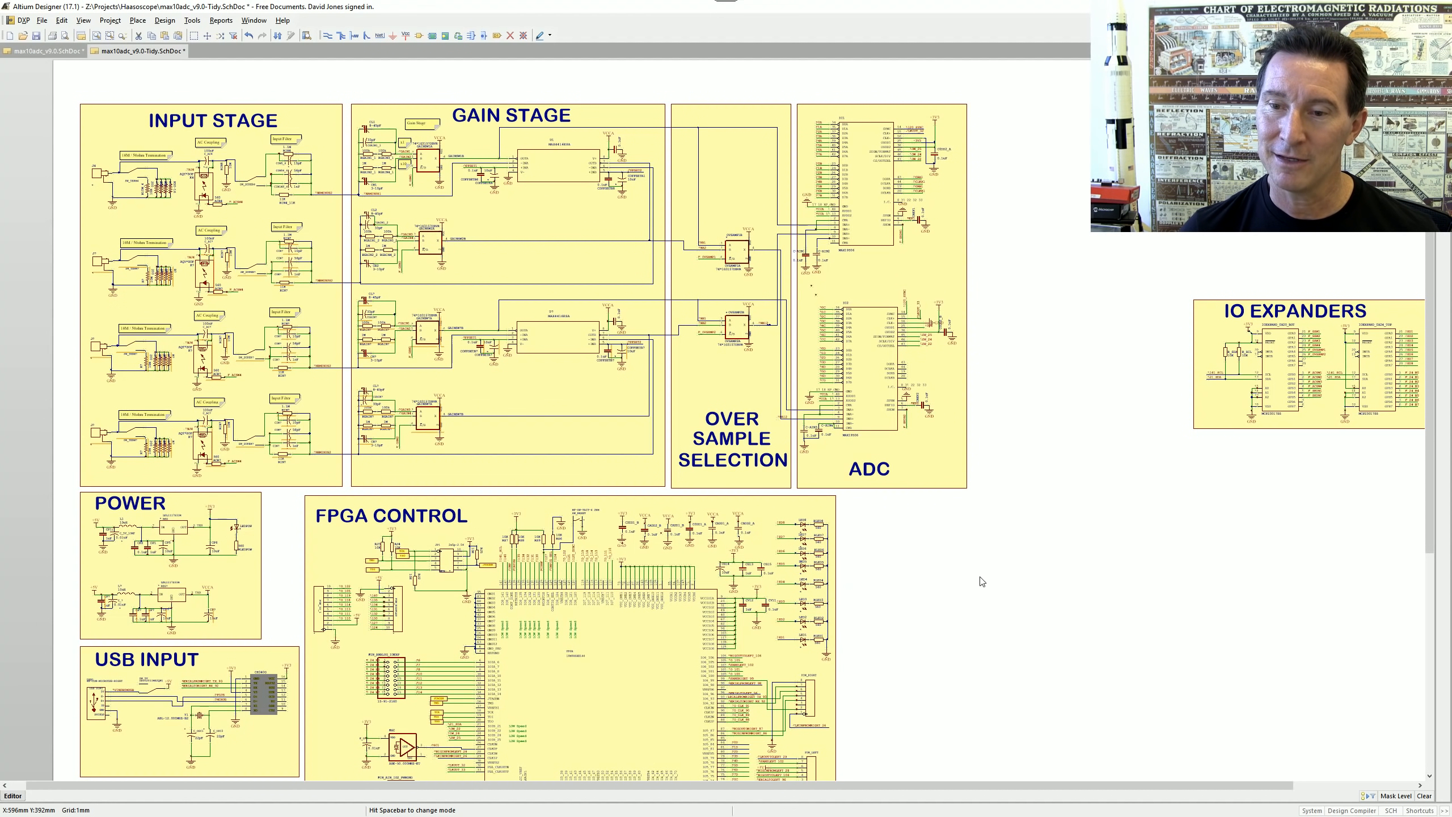
- Move the IO EXPANDERS block beside FPGA CONTROL, directly below the OFFSET DAC block
right_drag(1211, 276, 1069, 291)
drag(1028, 279, 1347, 521)
drag(1238, 375, 909, 675)
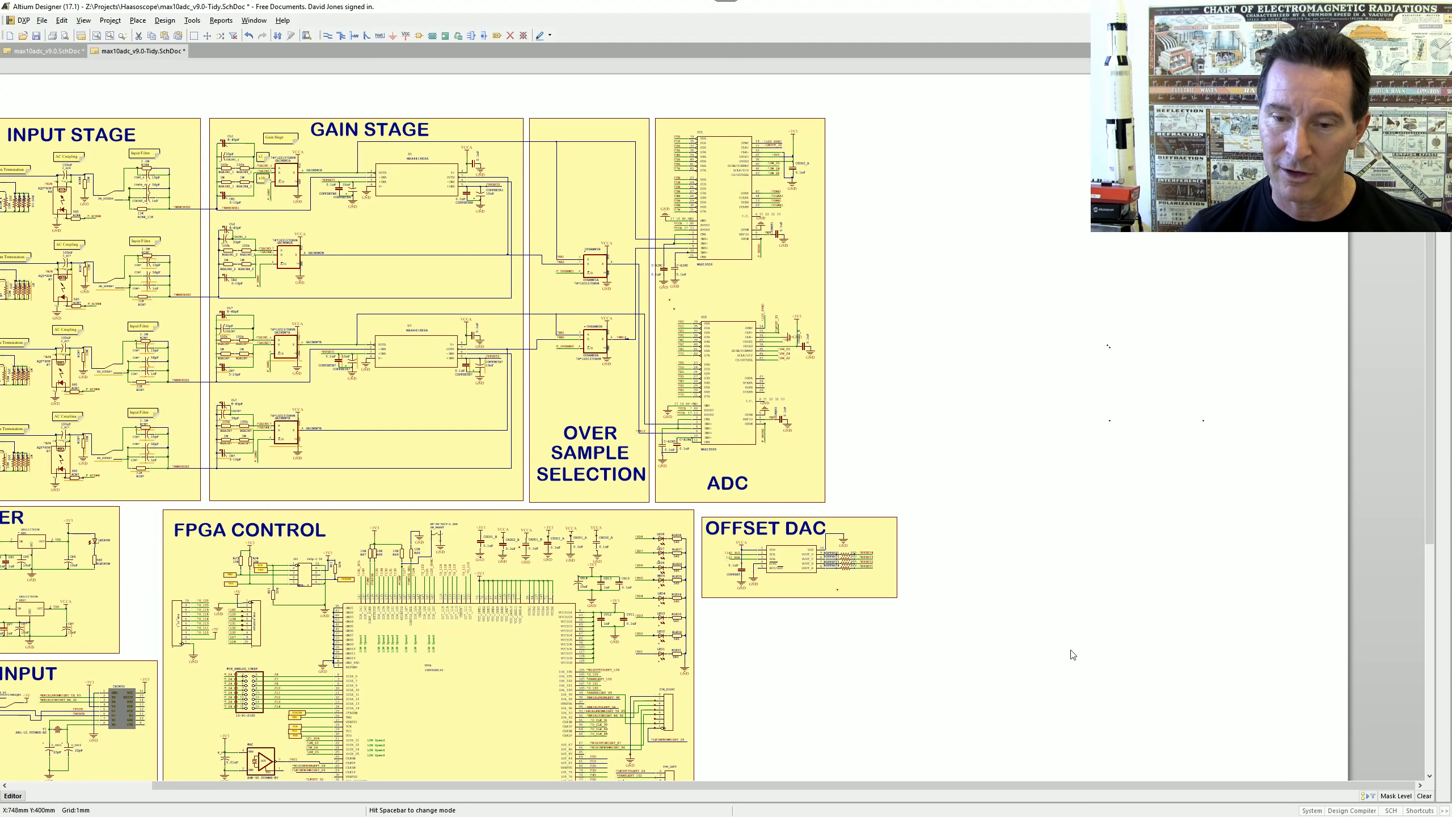
scroll(1000, 371, down, 5)
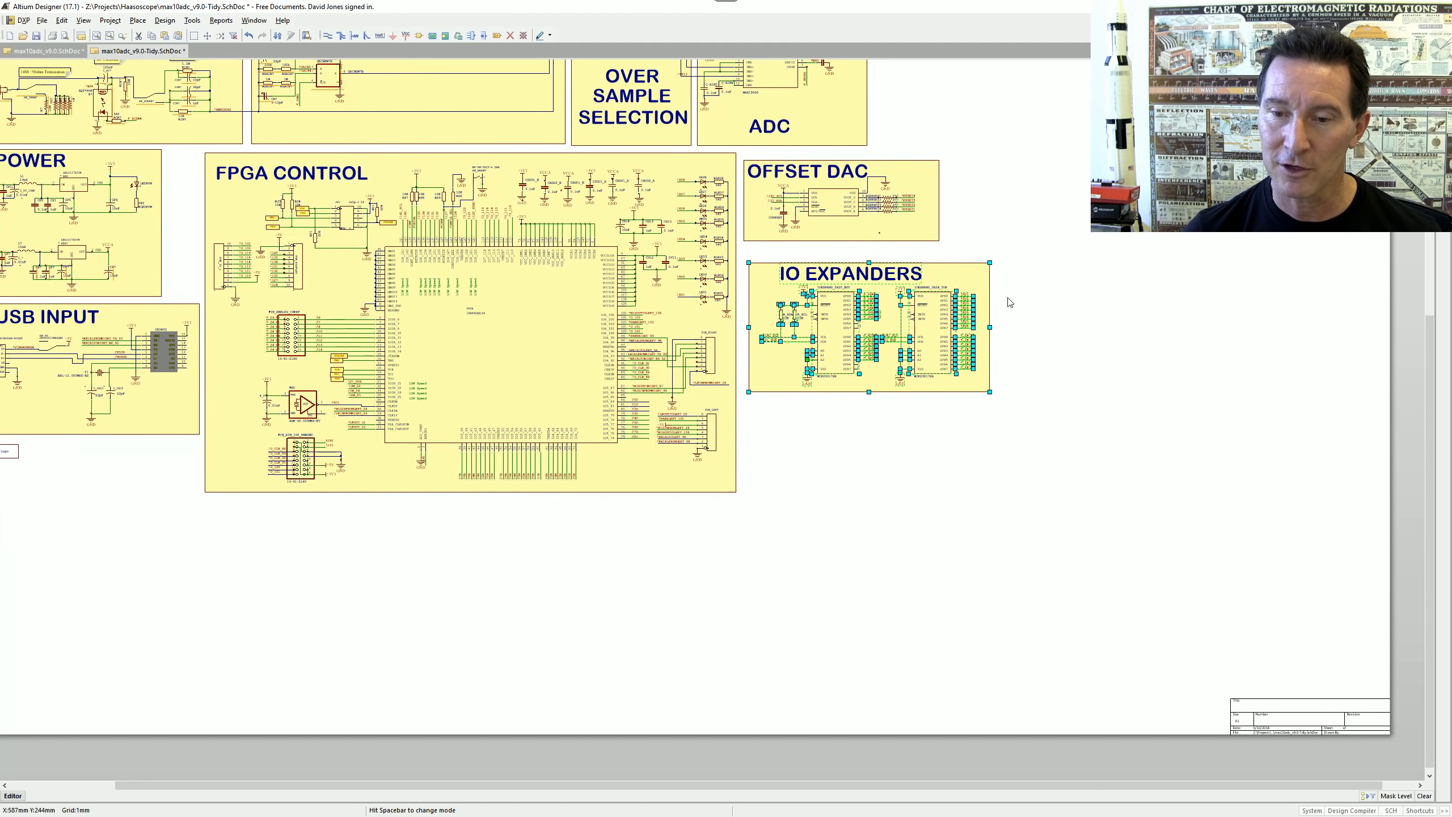
- Stack the two IO expander chips vertically and refit the block's background rectangle to the width of the OFFSET DAC block
ctrl+scroll(808, 336, up, 2)
ctrl+scroll(808, 336, up, 2)
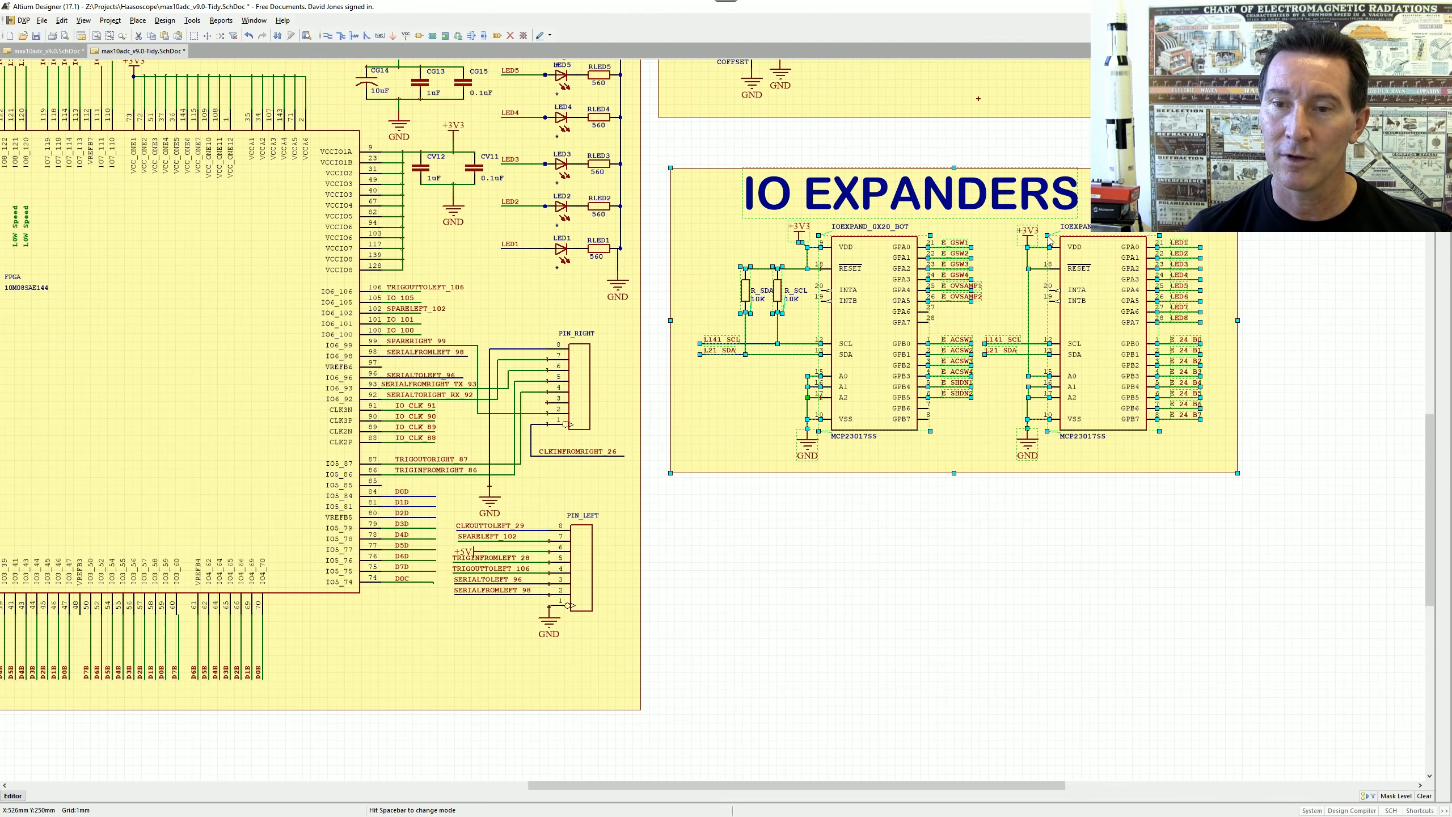
click(967, 483)
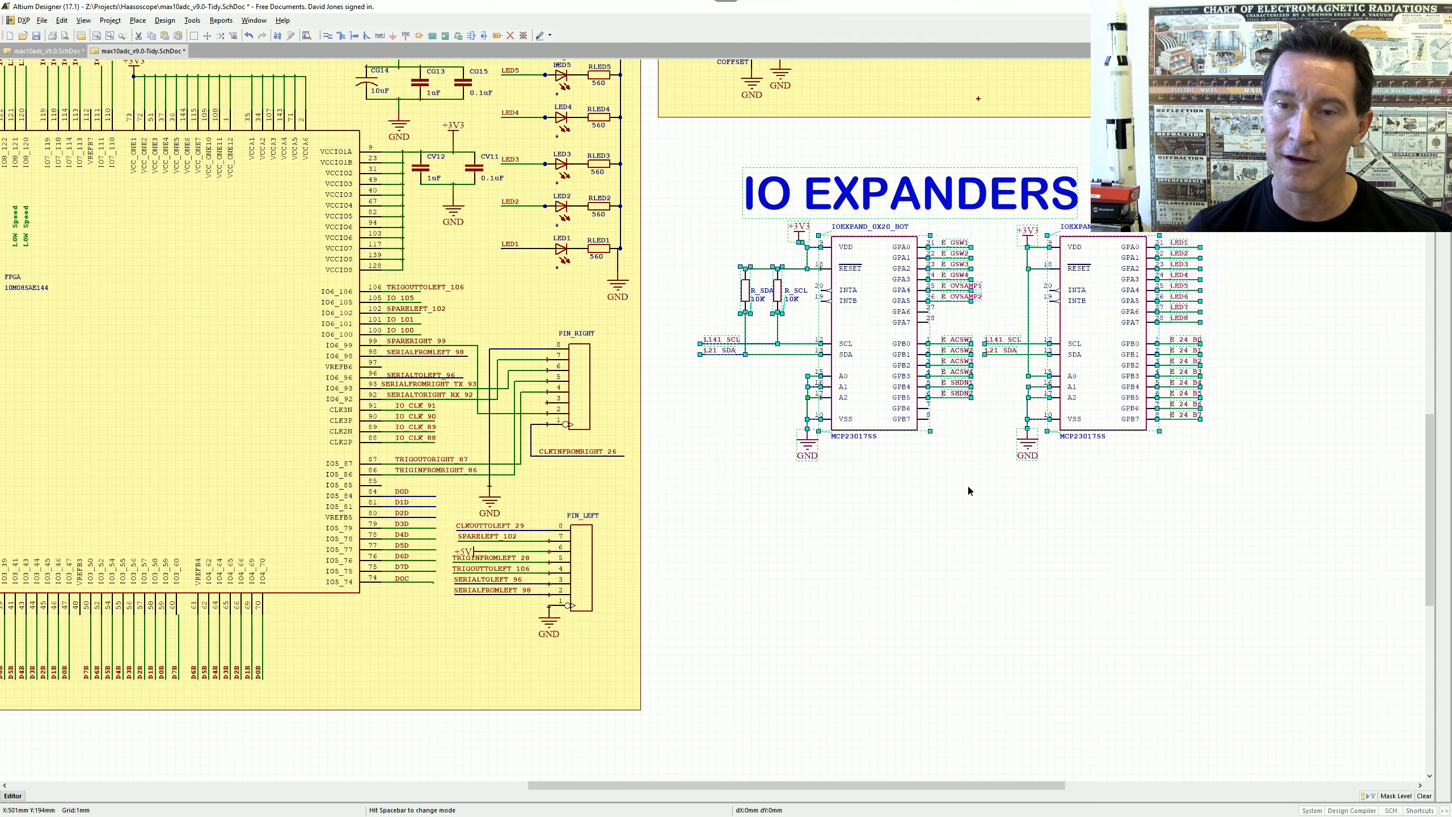
shift+scroll(966, 483, left, 3)
ctrl+scroll(782, 241, down, 2)
ctrl+scroll(780, 236, down, 4)
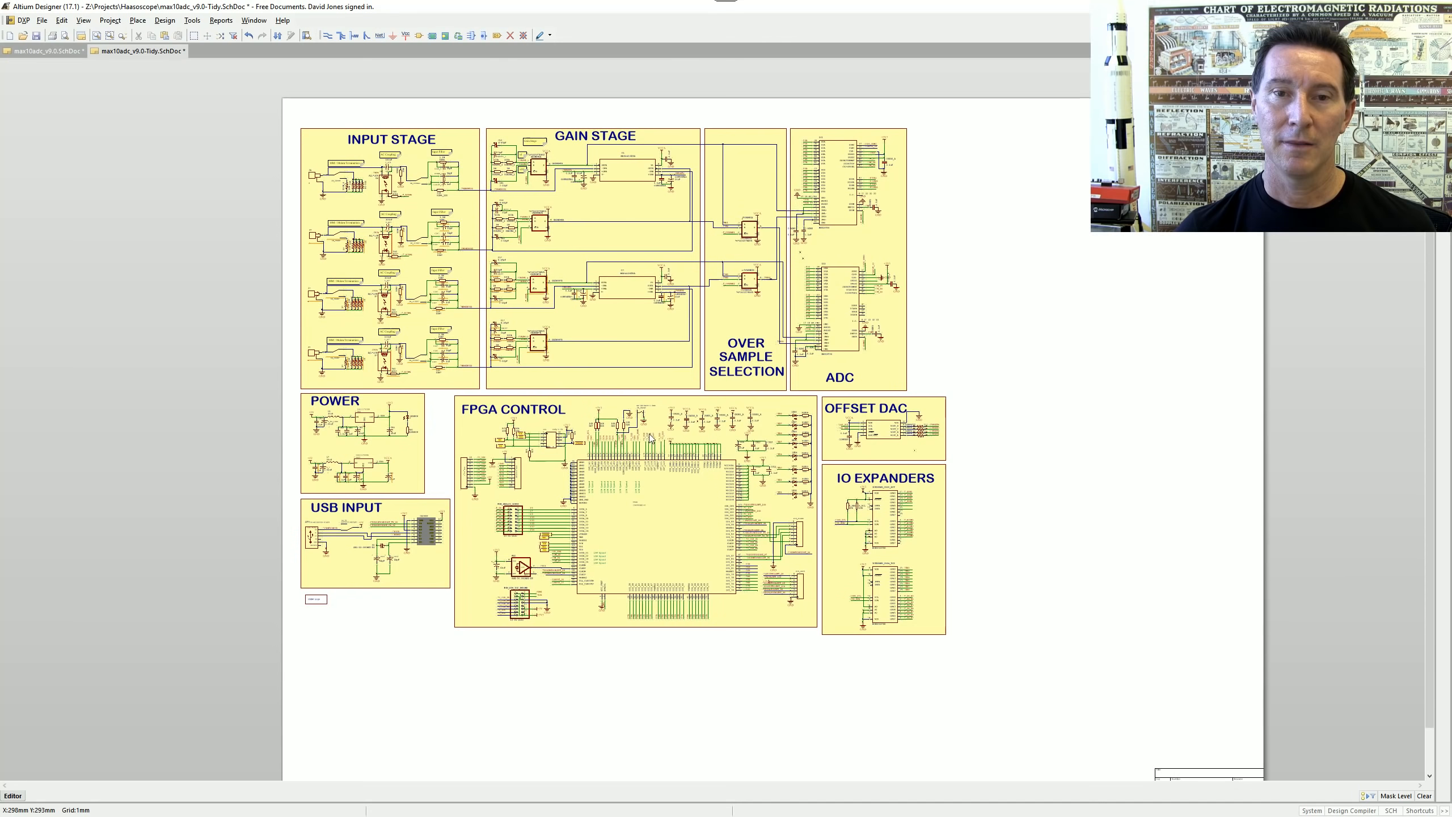
- Compare the tidied sheet layout with the original max10adc_v9.0 schematic
ctrl+scroll(639, 360, up, 2)
right_drag(639, 360, 615, 423)
ctrl+scroll(616, 424, down, 1)
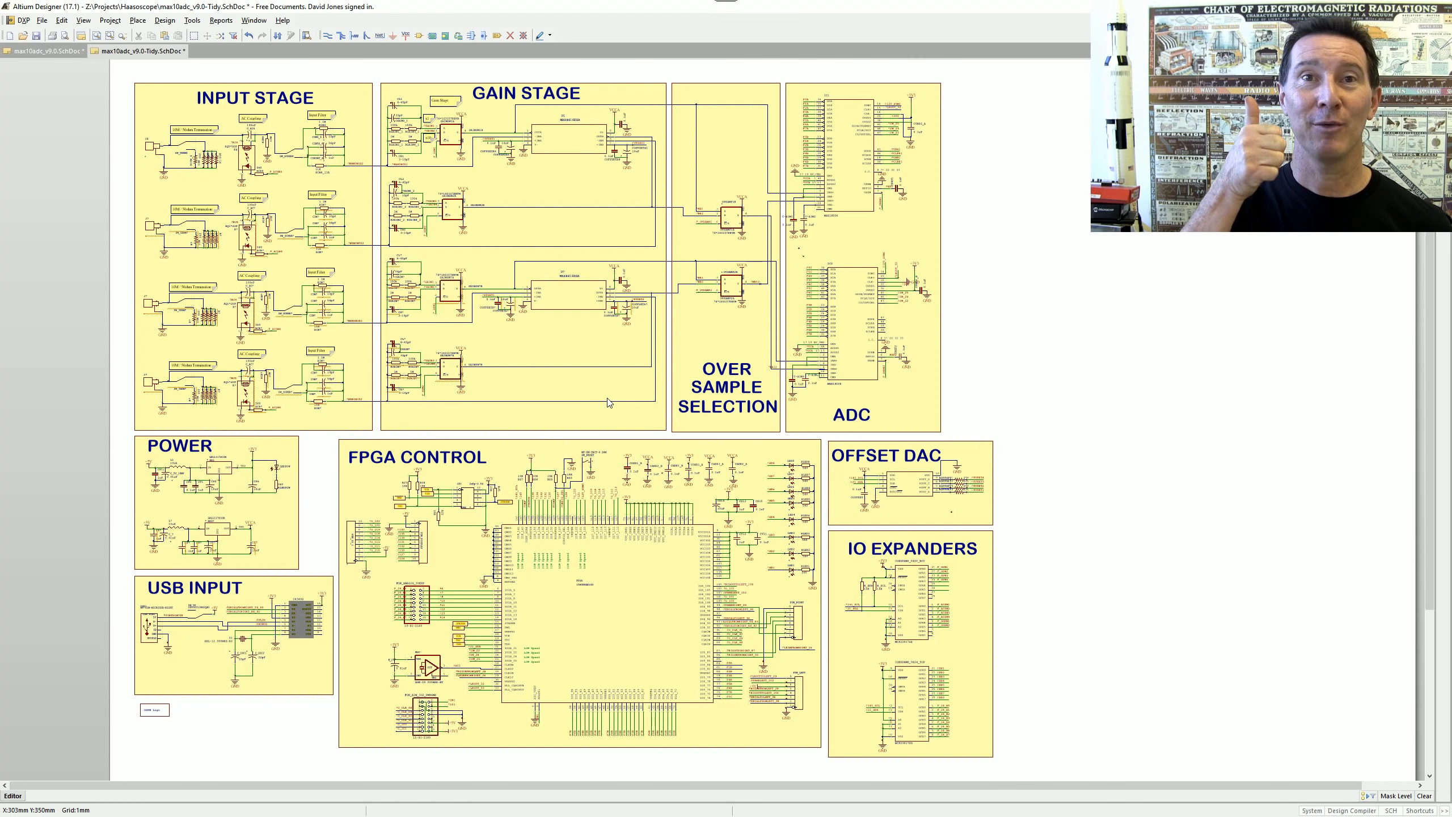
key(ctrl+Tab)
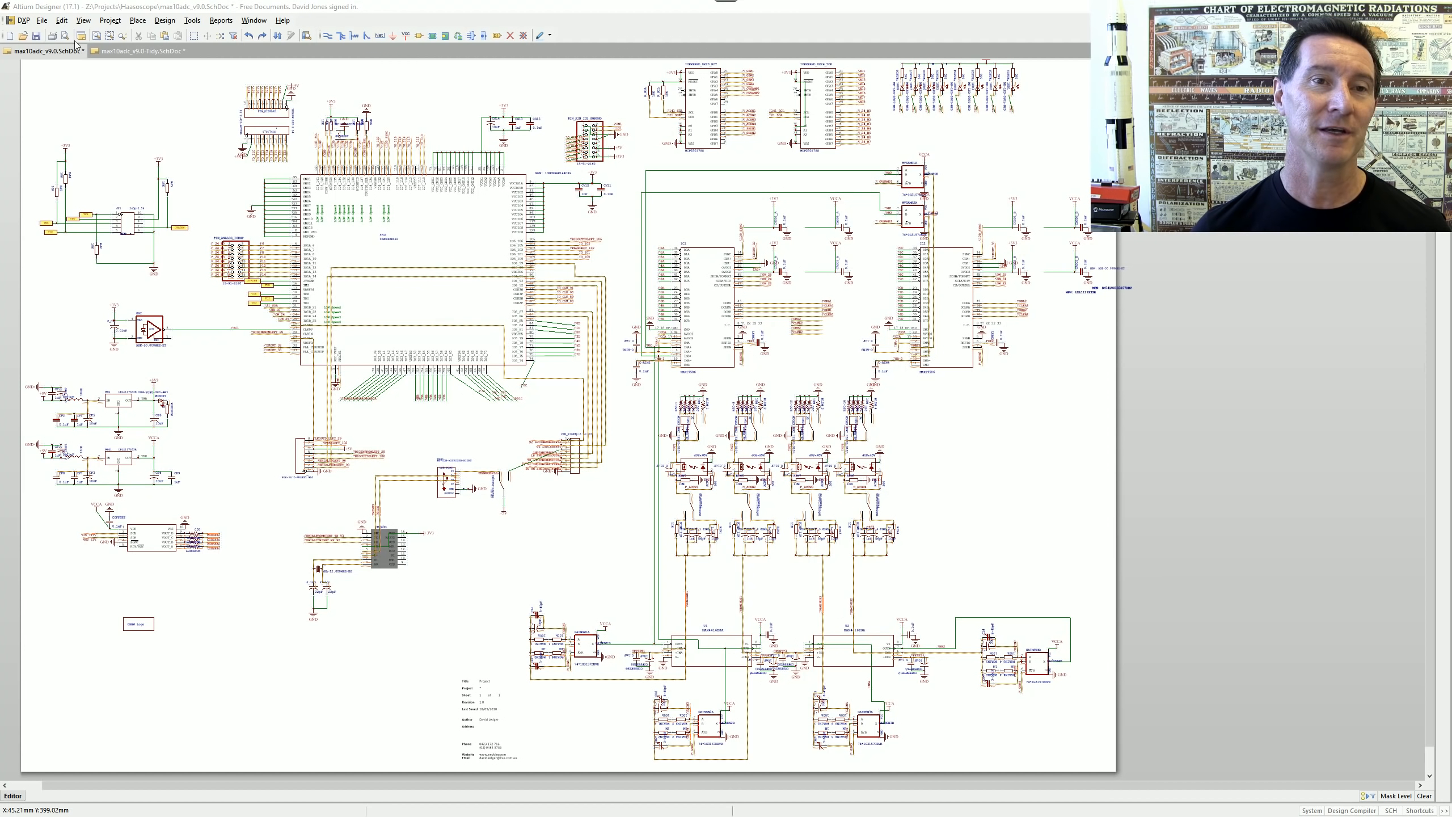
click(130, 52)
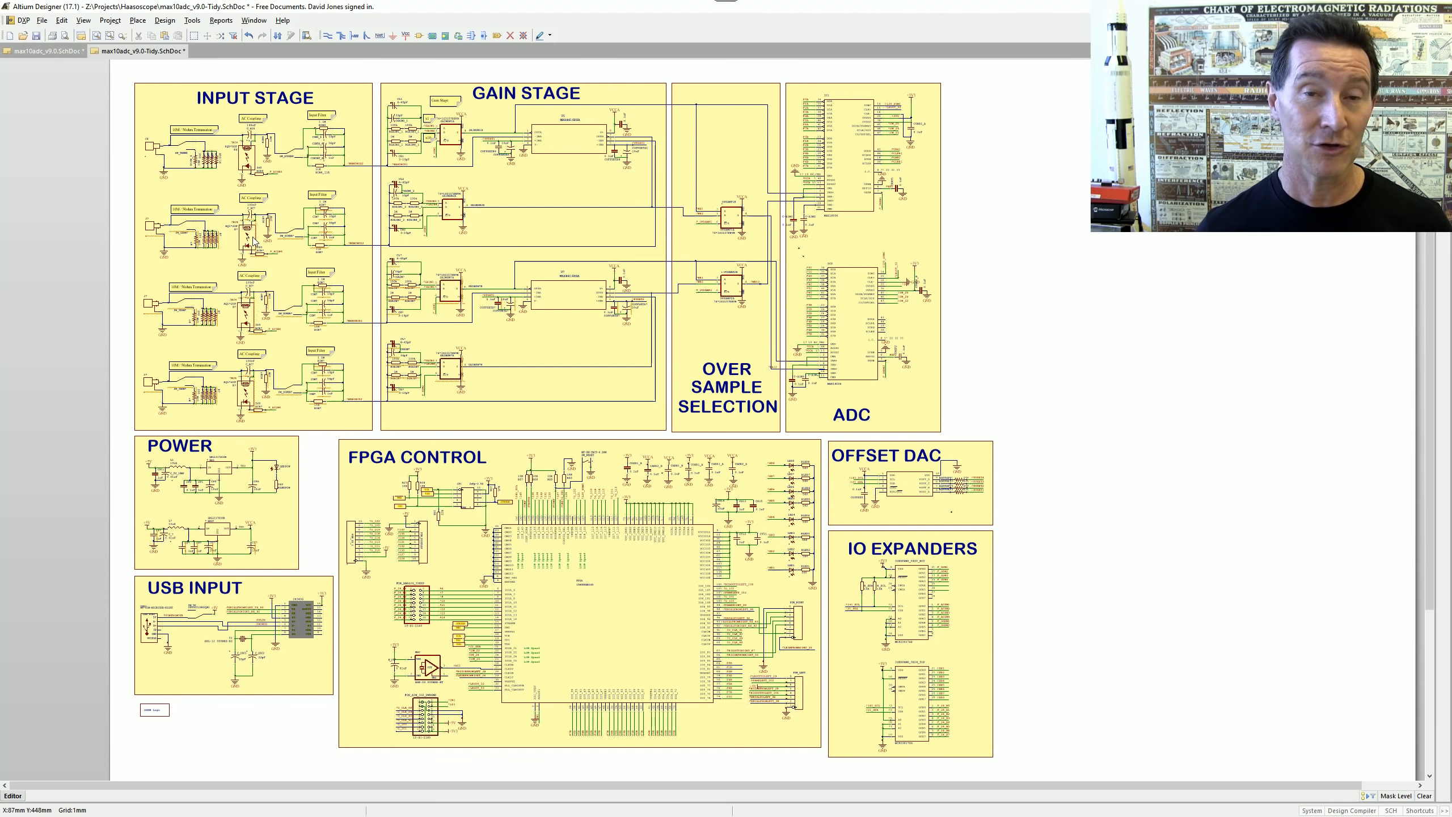
- Examine the INPUT STAGE and GAIN STAGE circuitry, following the signal flow through to the ADC block
mouse_move(255, 241)
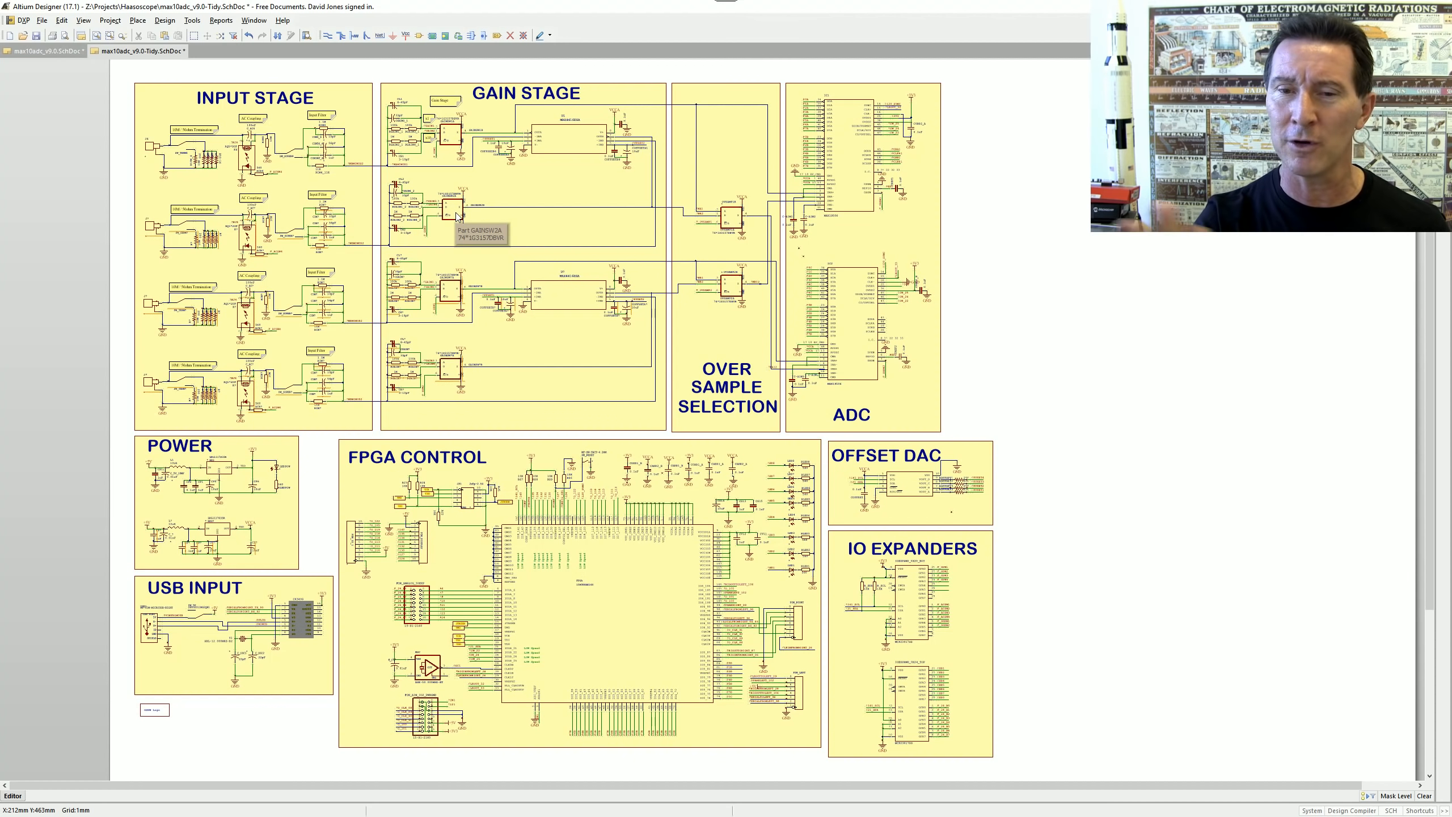
ctrl+scroll(476, 143, up, 4)
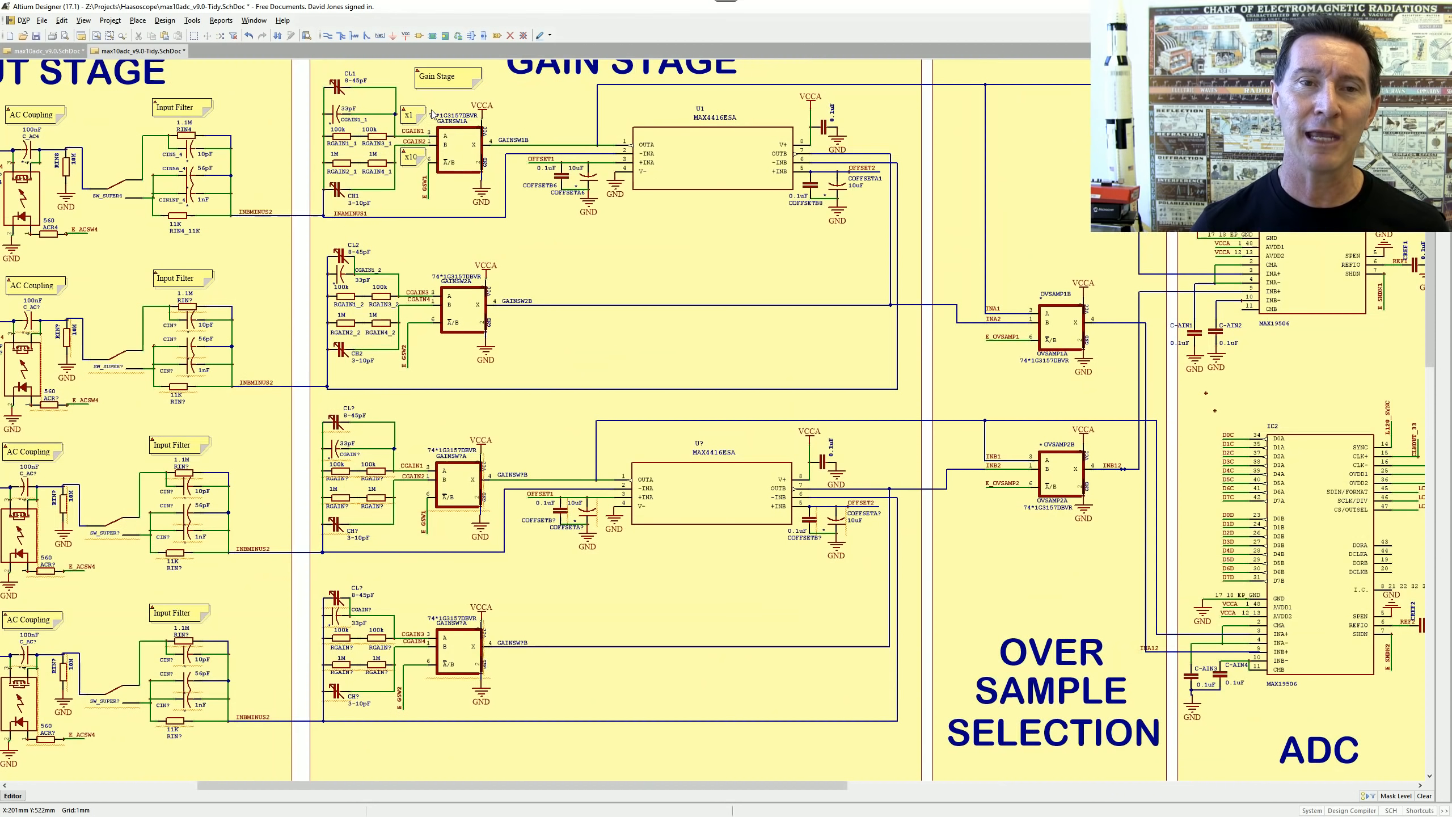
right_drag(343, 141, 625, 316)
ctrl+scroll(492, 279, up, 4)
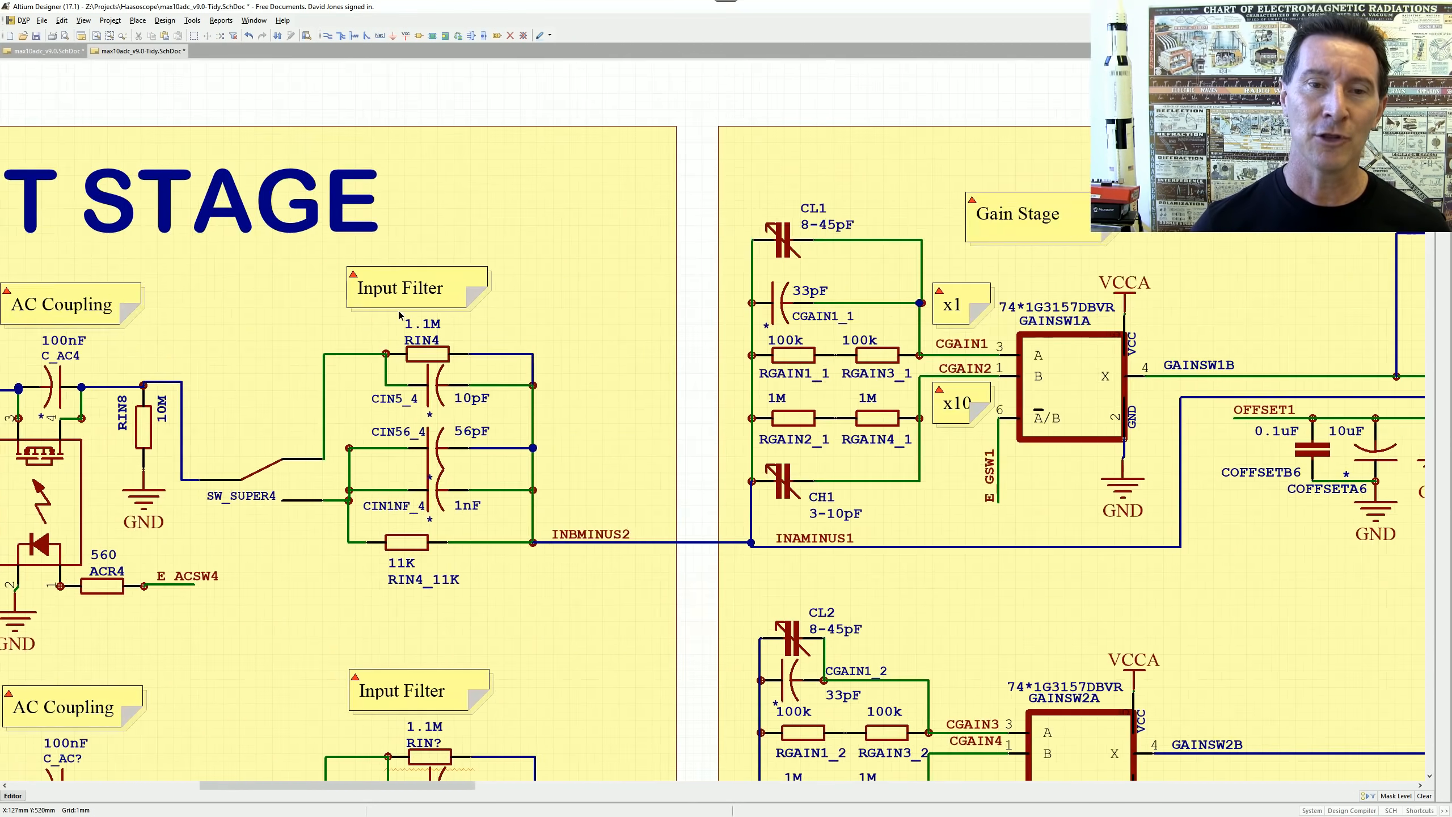
right_drag(405, 316, 816, 297)
ctrl+scroll(662, 328, down, 4)
right_drag(954, 450, 668, 300)
ctrl+scroll(669, 300, down, 1)
ctrl+scroll(671, 300, down, 4)
right_drag(872, 338, 697, 298)
ctrl+scroll(698, 297, down, 4)
right_drag(925, 348, 647, 239)
right_drag(716, 439, 672, 261)
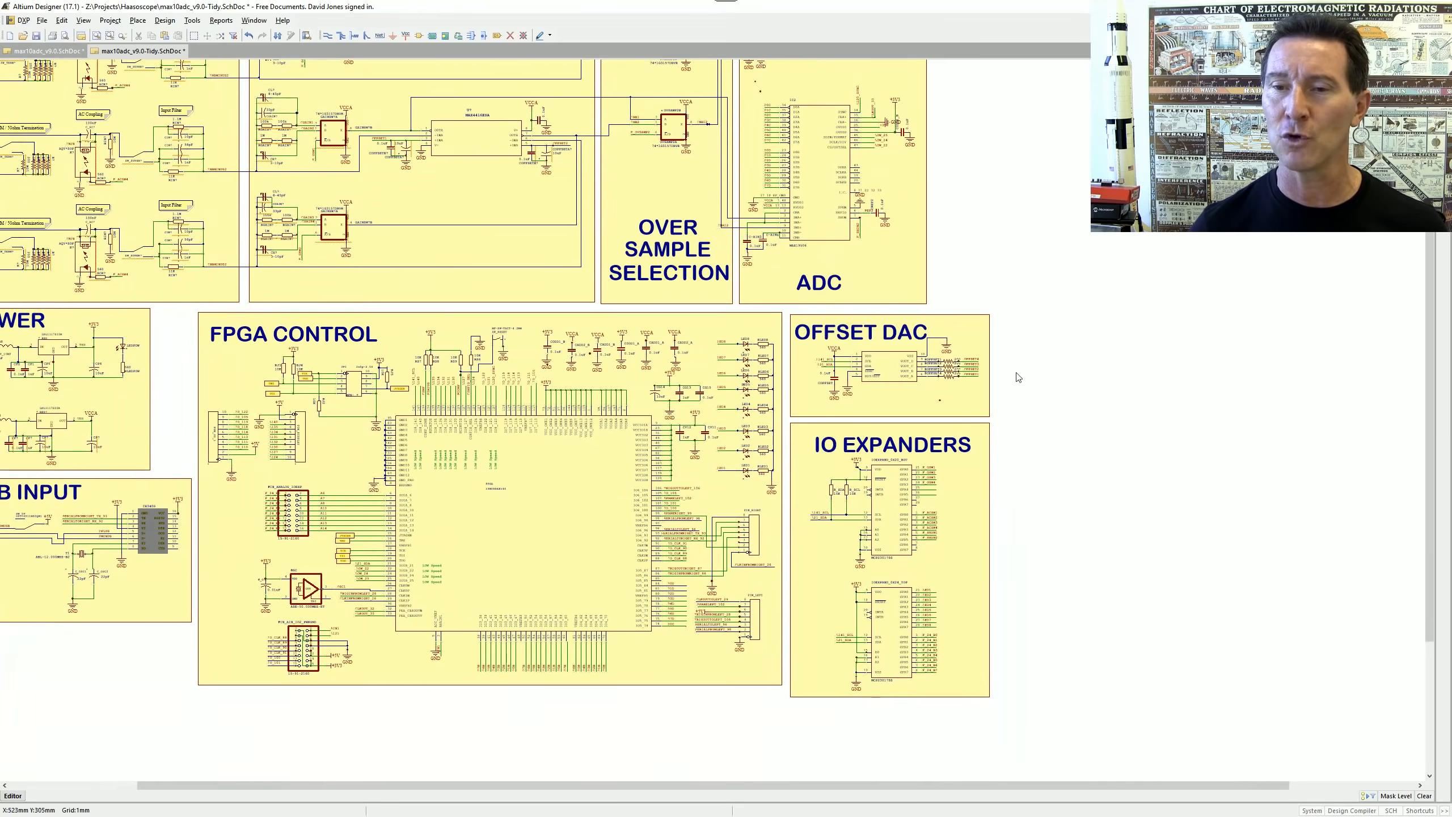
- Examine the OFFSET DAC, IO EXPANDERS and FPGA CONTROL blocks for readability and net label connections
ctrl+scroll(840, 366, up, 3)
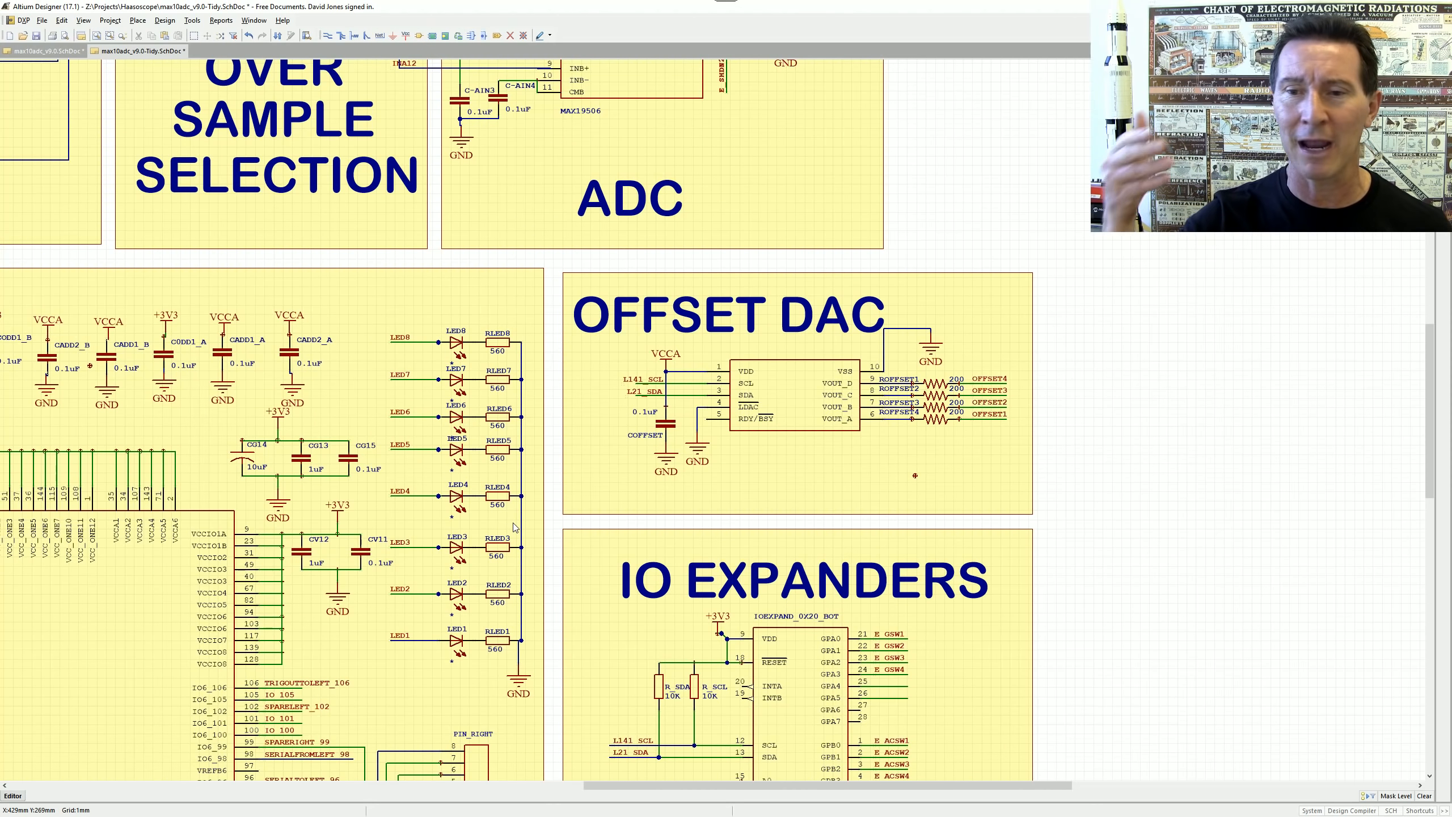
right_drag(720, 651, 782, 499)
ctrl+scroll(781, 518, down, 2)
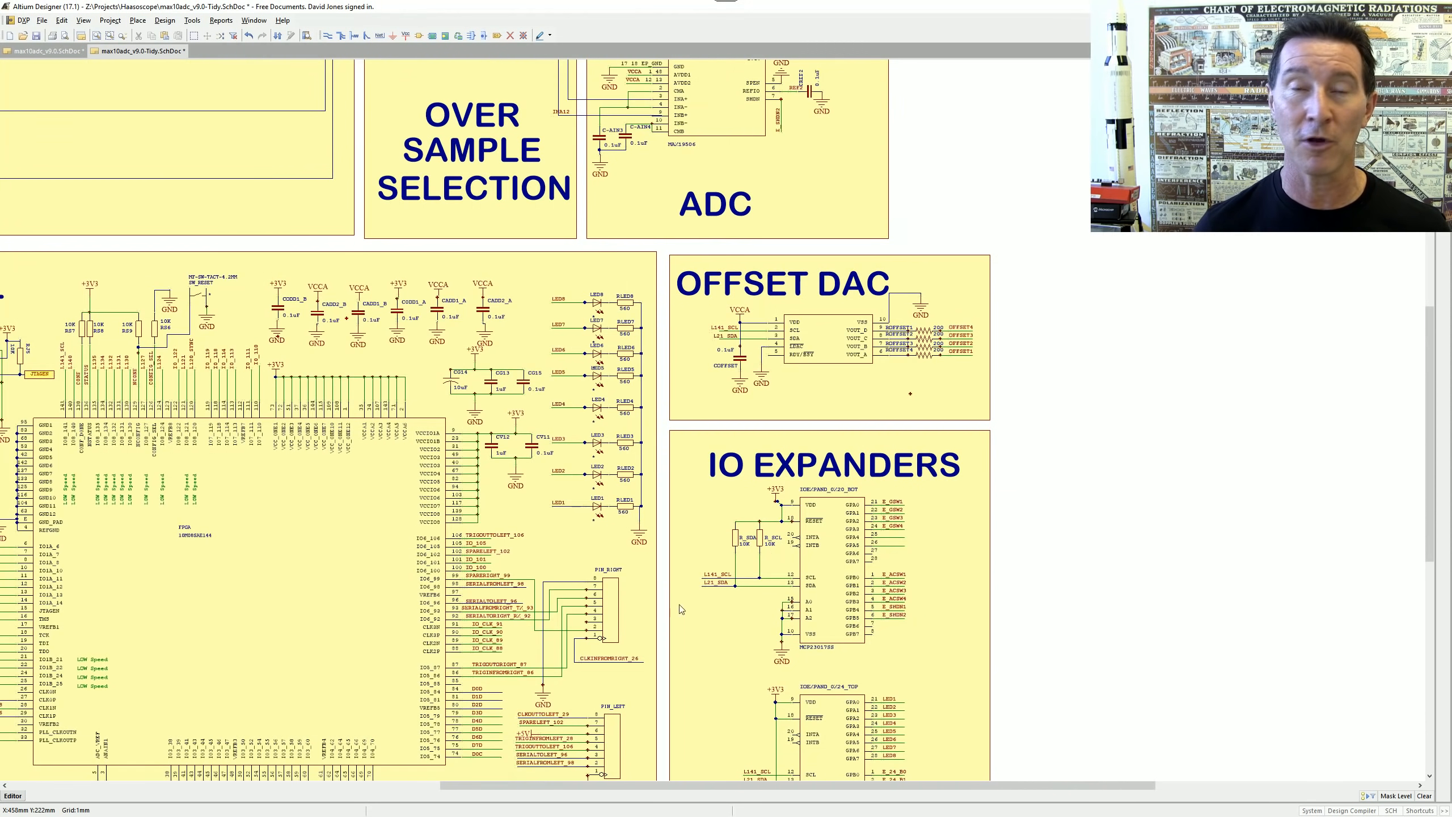
right_drag(779, 609, 827, 452)
ctrl+scroll(757, 438, up, 1)
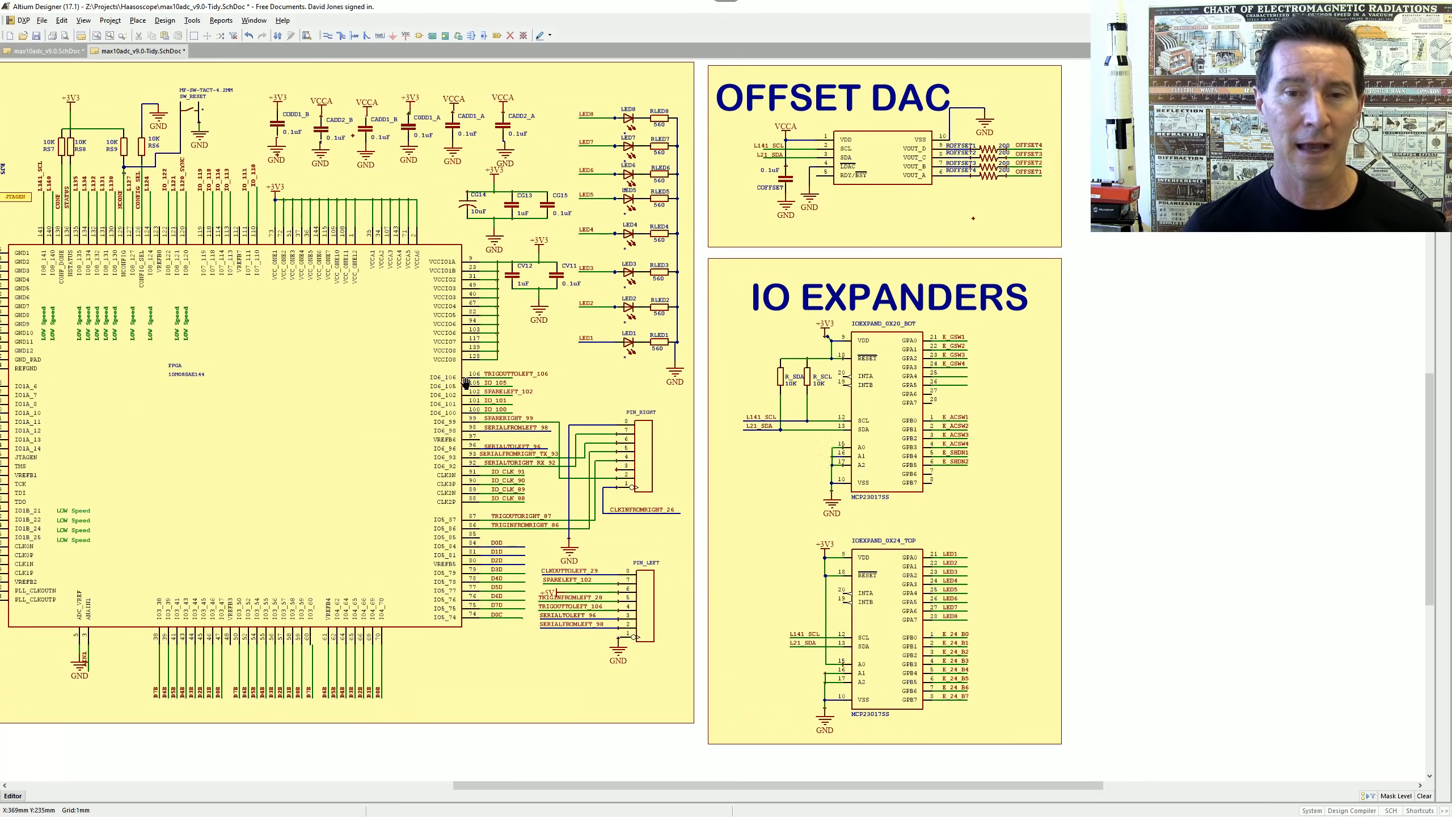
right_drag(466, 383, 1056, 453)
ctrl+scroll(831, 426, down, 3)
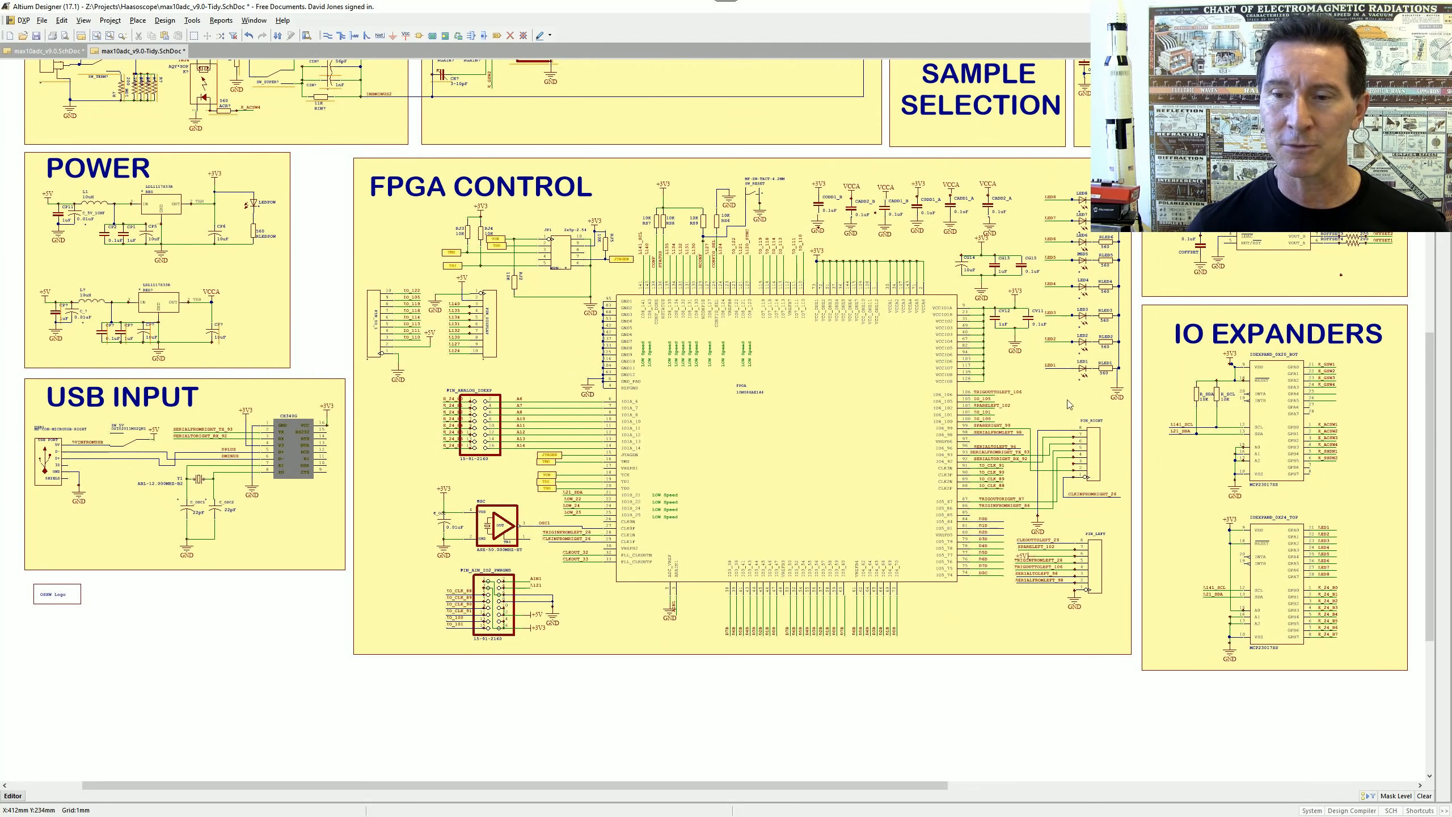
scroll(225, 269, up, 3)
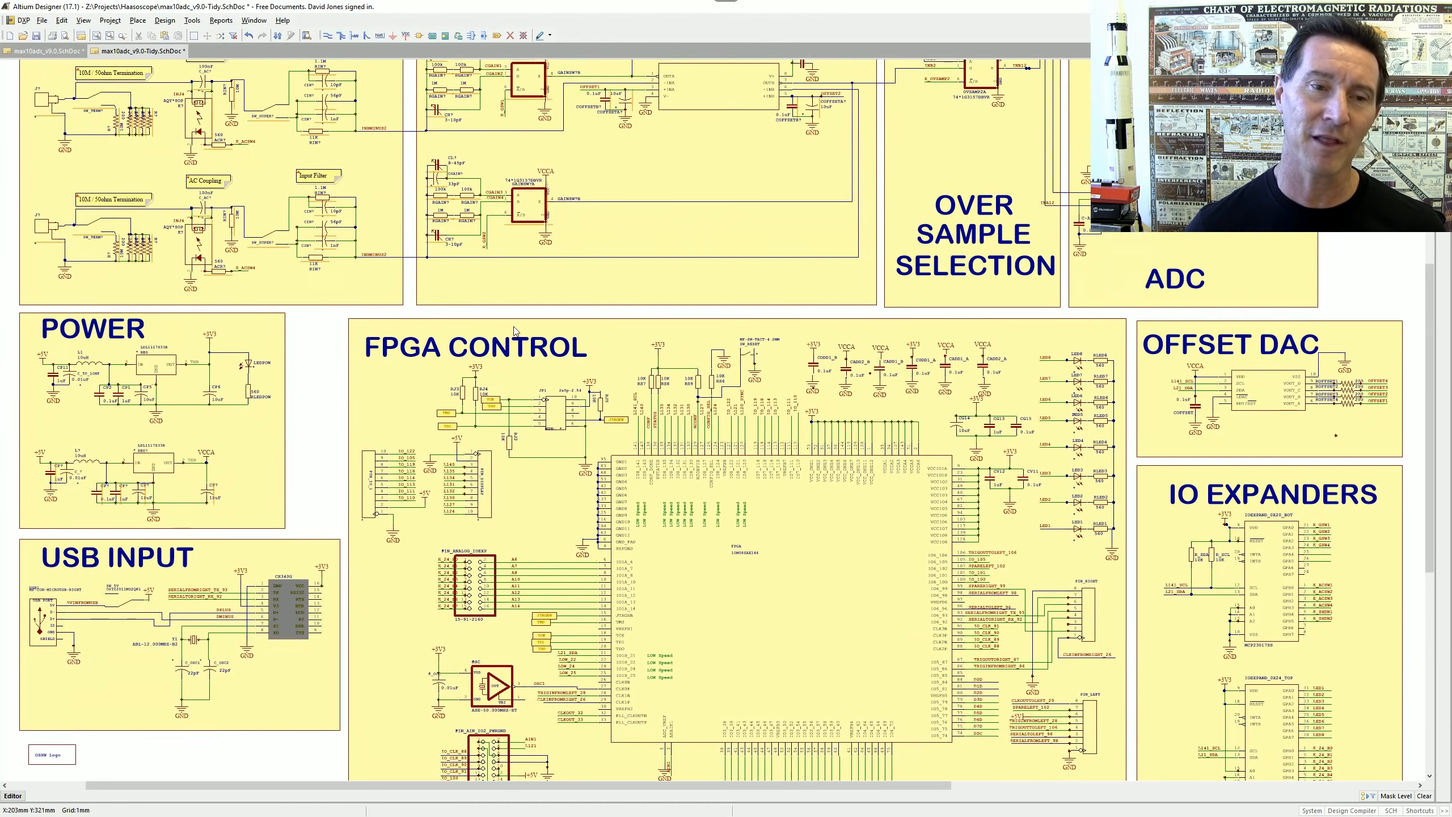
- Review the arrangement of all the functional blocks across the whole sheet
ctrl+scroll(532, 320, down, 2)
ctrl+scroll(598, 272, down, 2)
scroll(581, 378, up, 2)
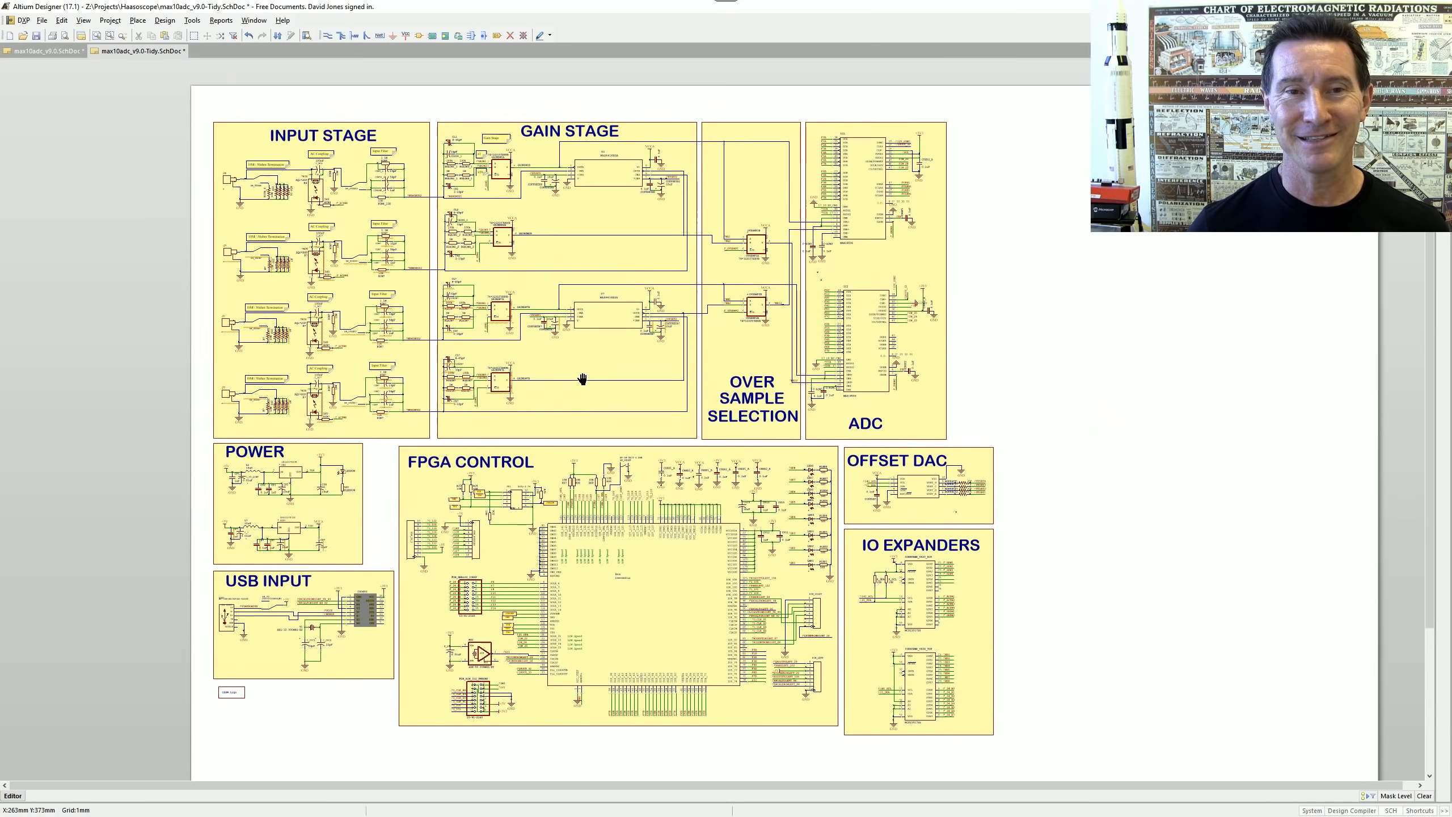
ctrl+scroll(543, 352, up, 1)
scroll(551, 353, up, 1)
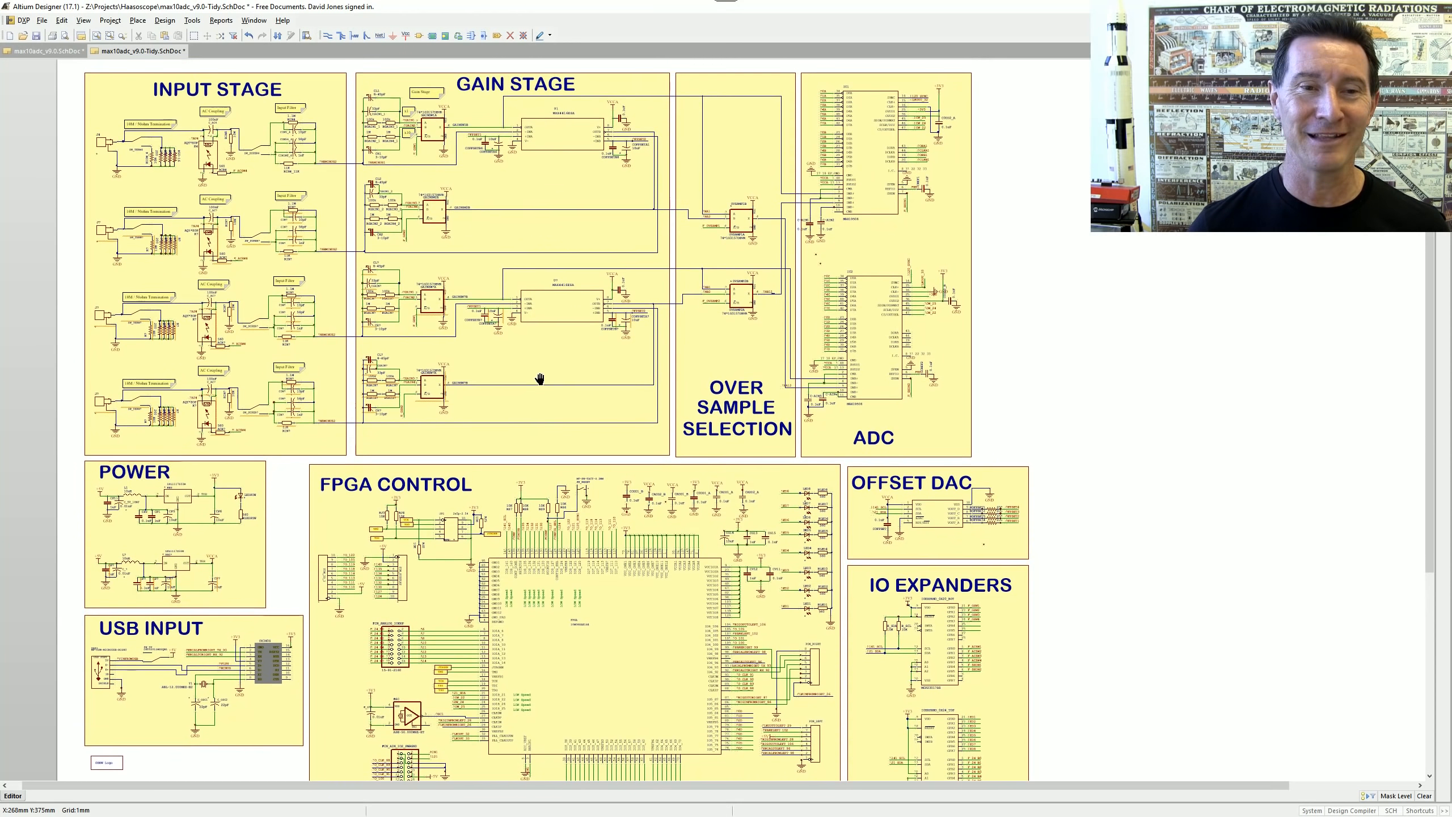
ctrl+scroll(558, 378, down, 1)
right_drag(569, 388, 558, 367)
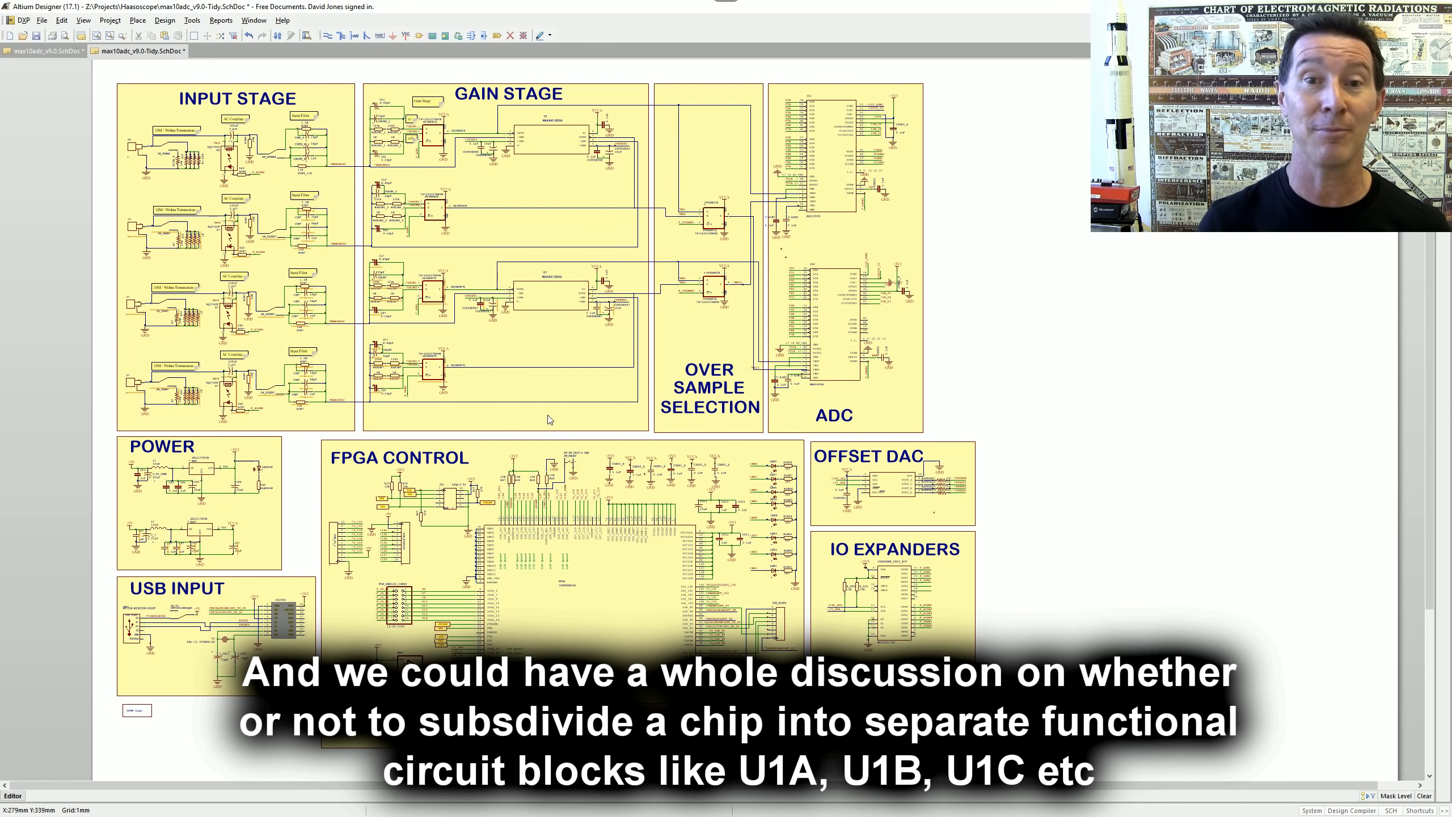
- Examine how the dual amplifier U1 (MAX4416ESA) is drawn and wired in the GAIN STAGE block
ctrl+scroll(554, 370, up, 5)
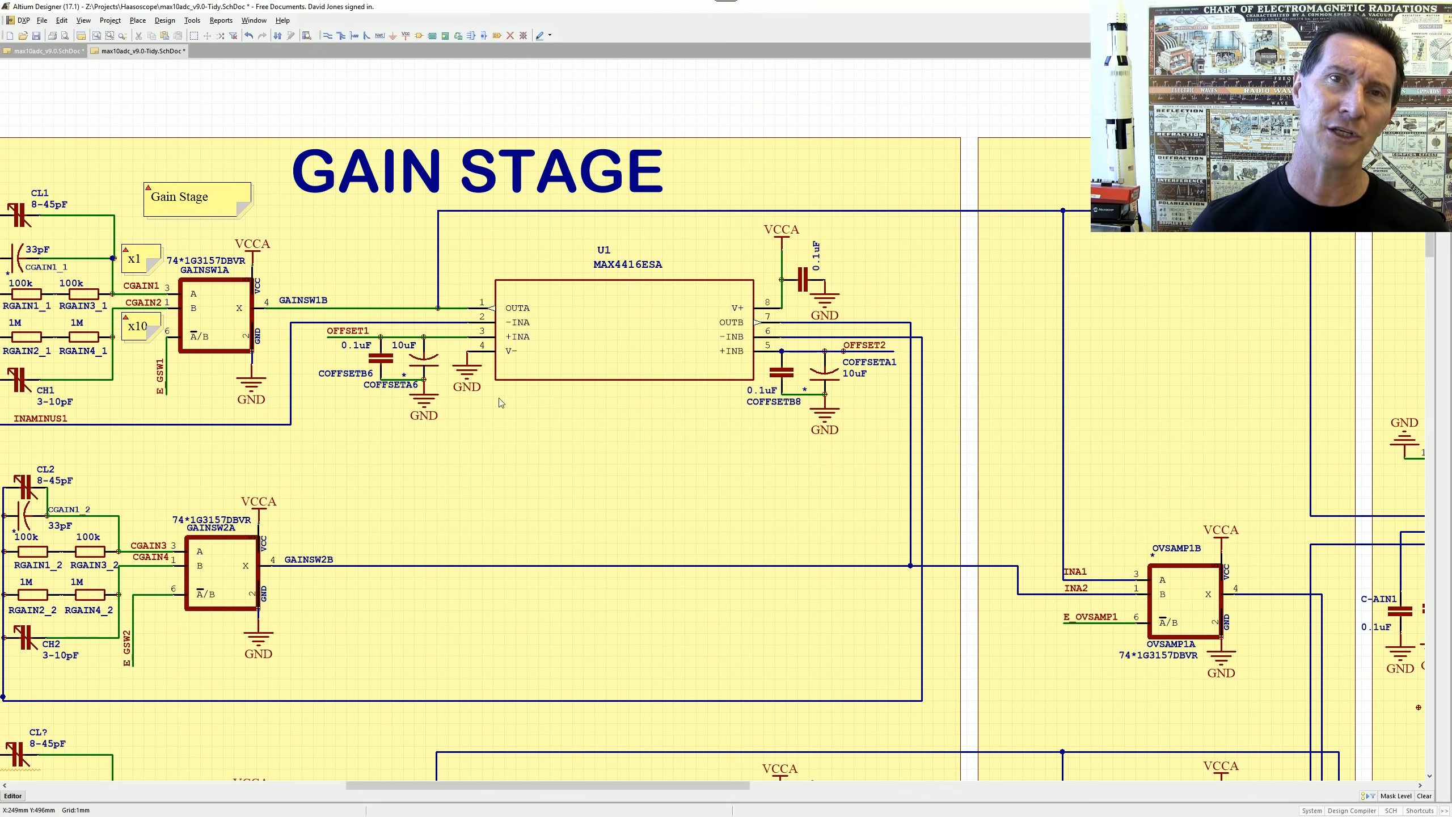
shift+scroll(426, 387, left, 3)
scroll(660, 460, down, 1)
ctrl+scroll(665, 408, down, 3)
right_drag(701, 338, 684, 370)
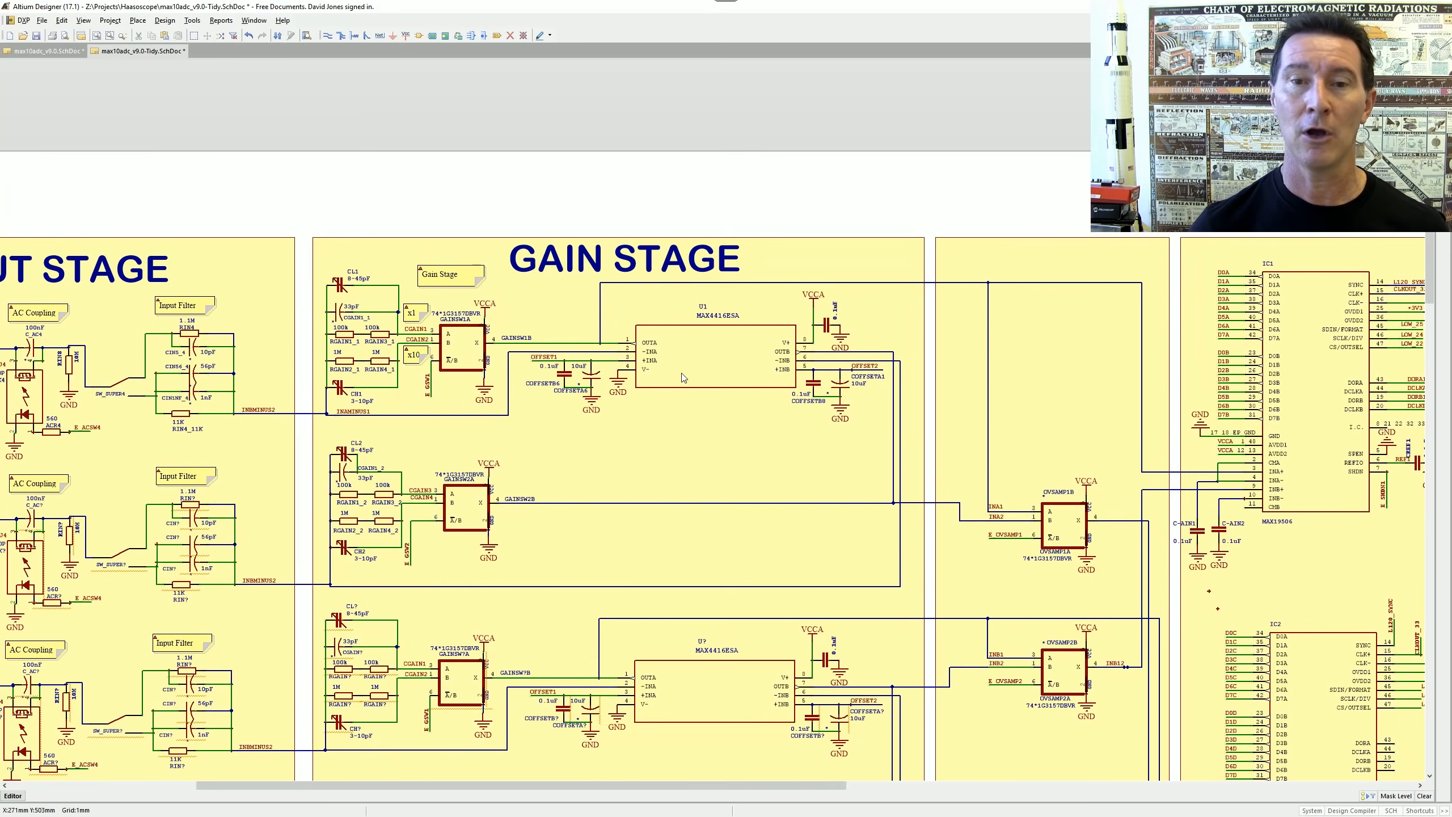
ctrl+scroll(669, 375, up, 2)
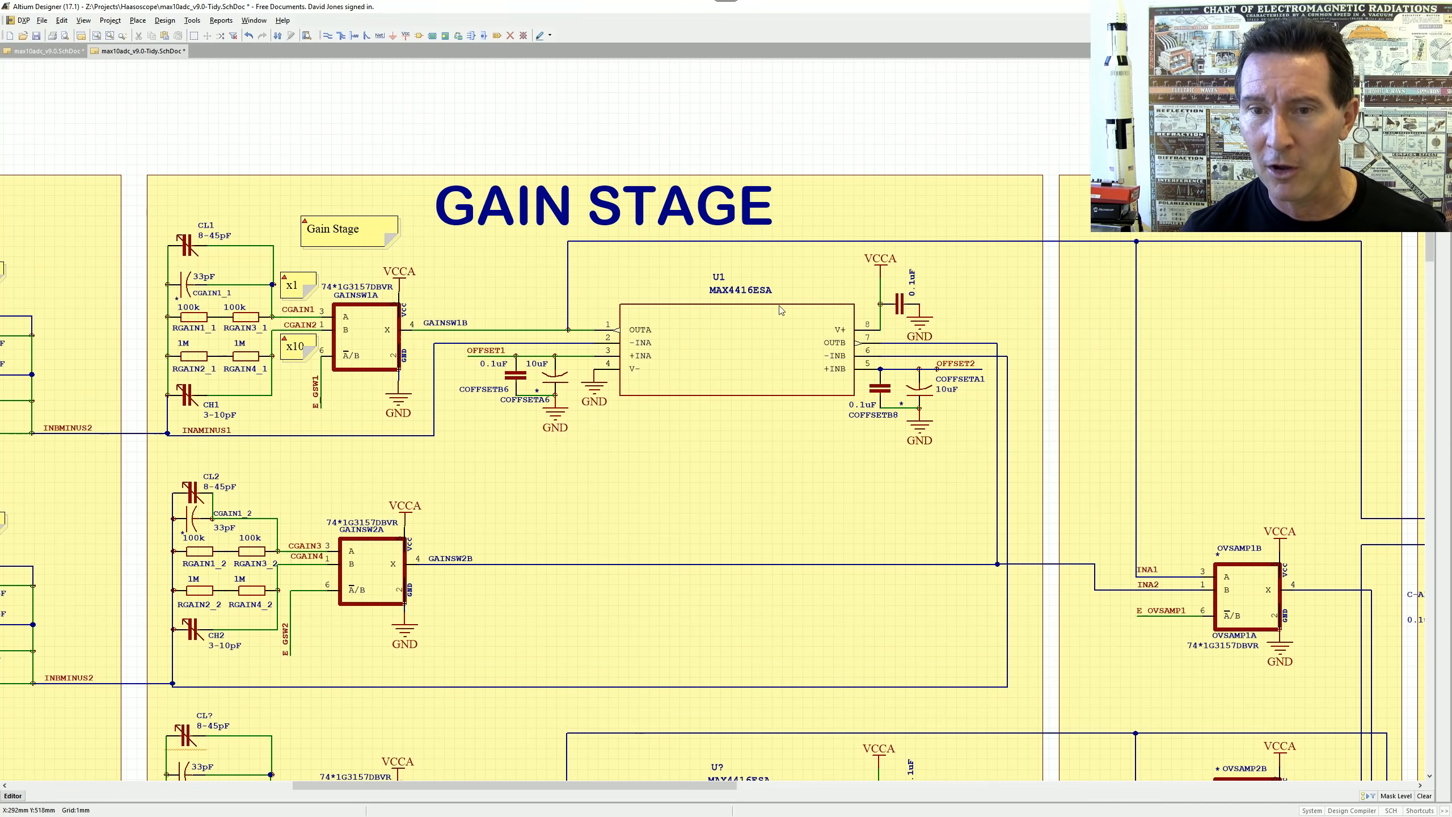
ctrl+scroll(786, 323, up, 2)
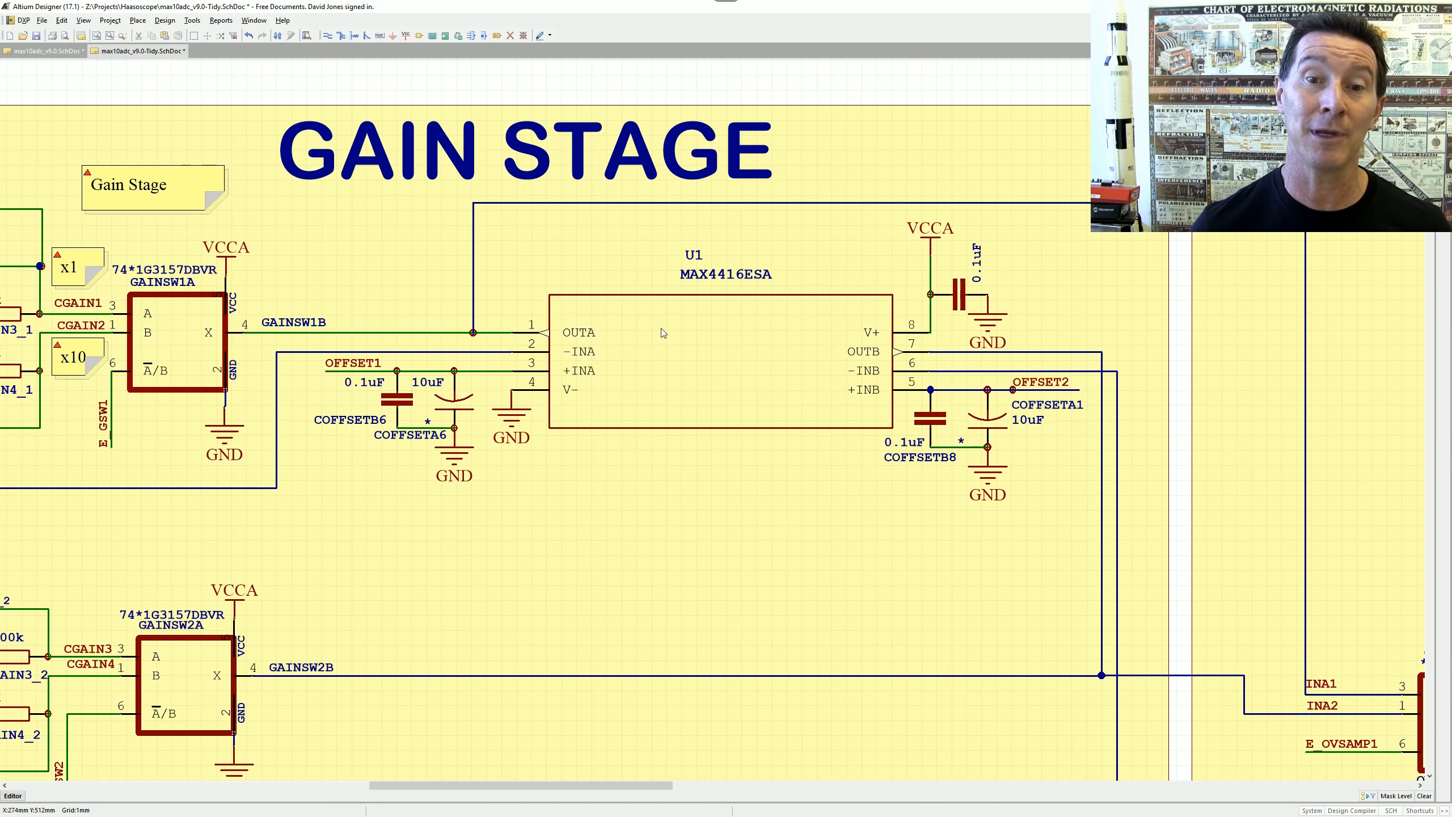
ctrl+scroll(671, 337, down, 5)
right_drag(683, 340, 685, 329)
ctrl+scroll(660, 368, down, 3)
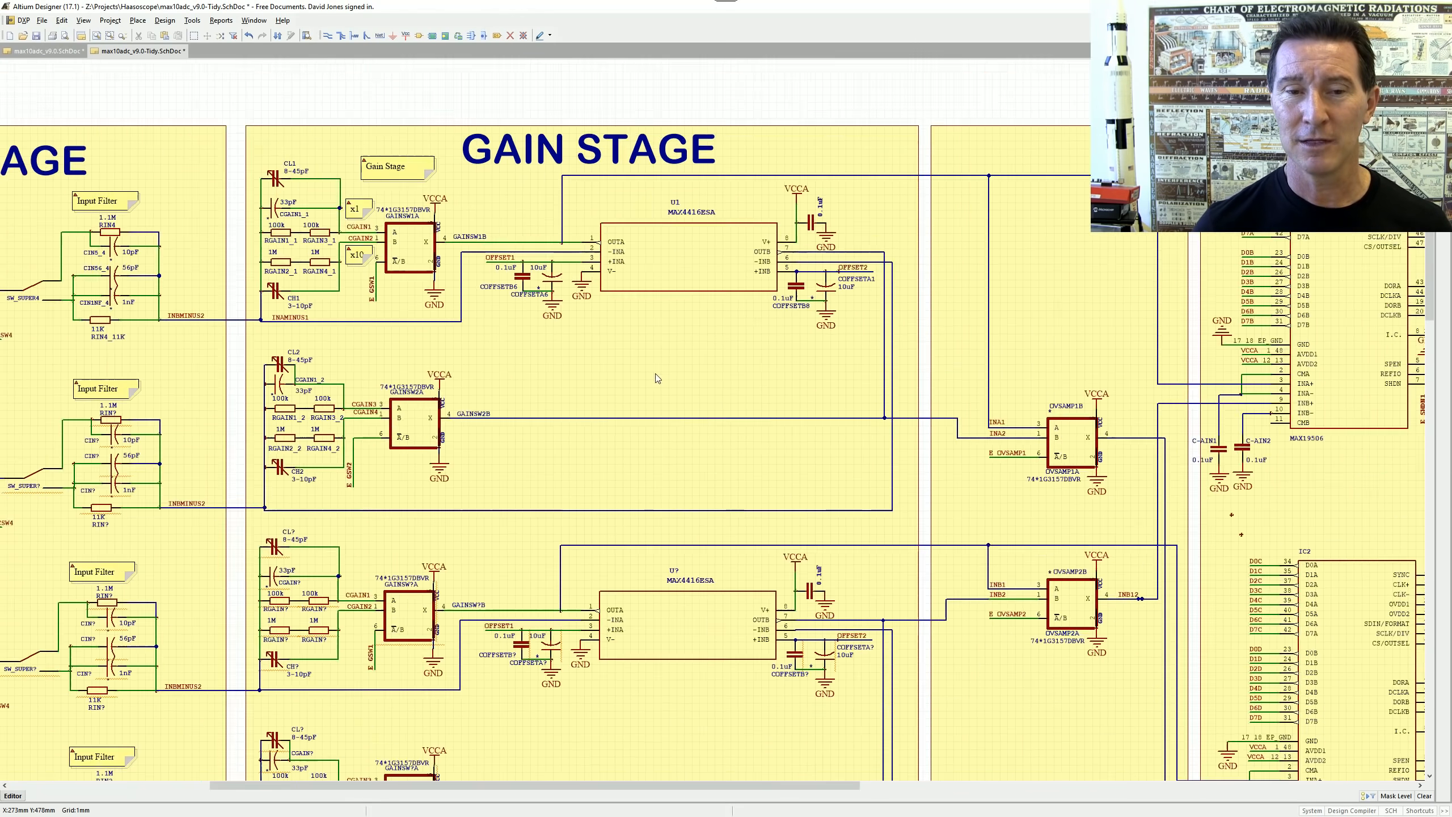
- Examine the symbol of gain switch GAINSW1A and its connections to the x1 and x10 gain networks and U1
right_drag(551, 336, 670, 428)
ctrl+scroll(672, 433, up, 5)
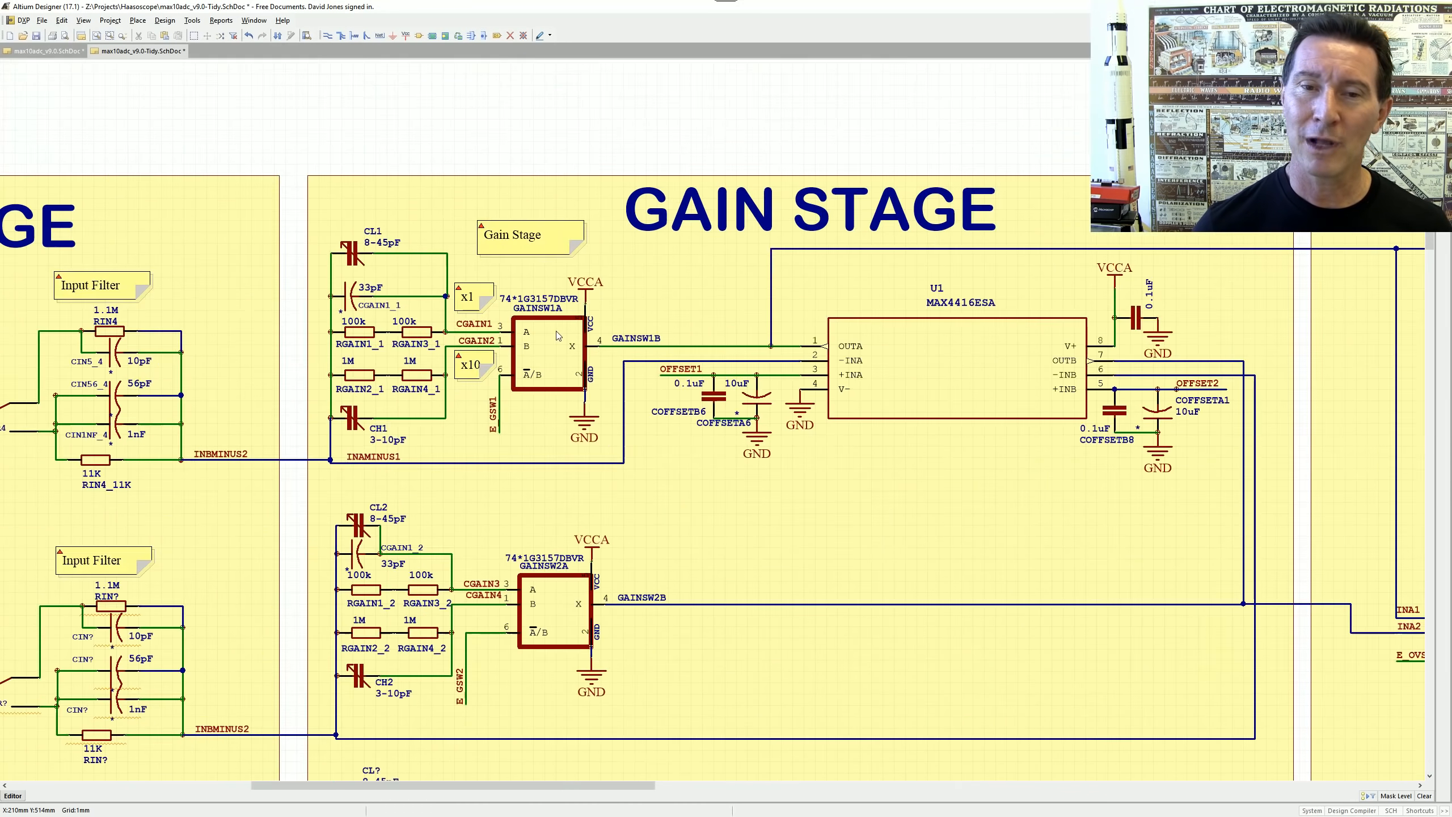
ctrl+scroll(586, 428, up, 1)
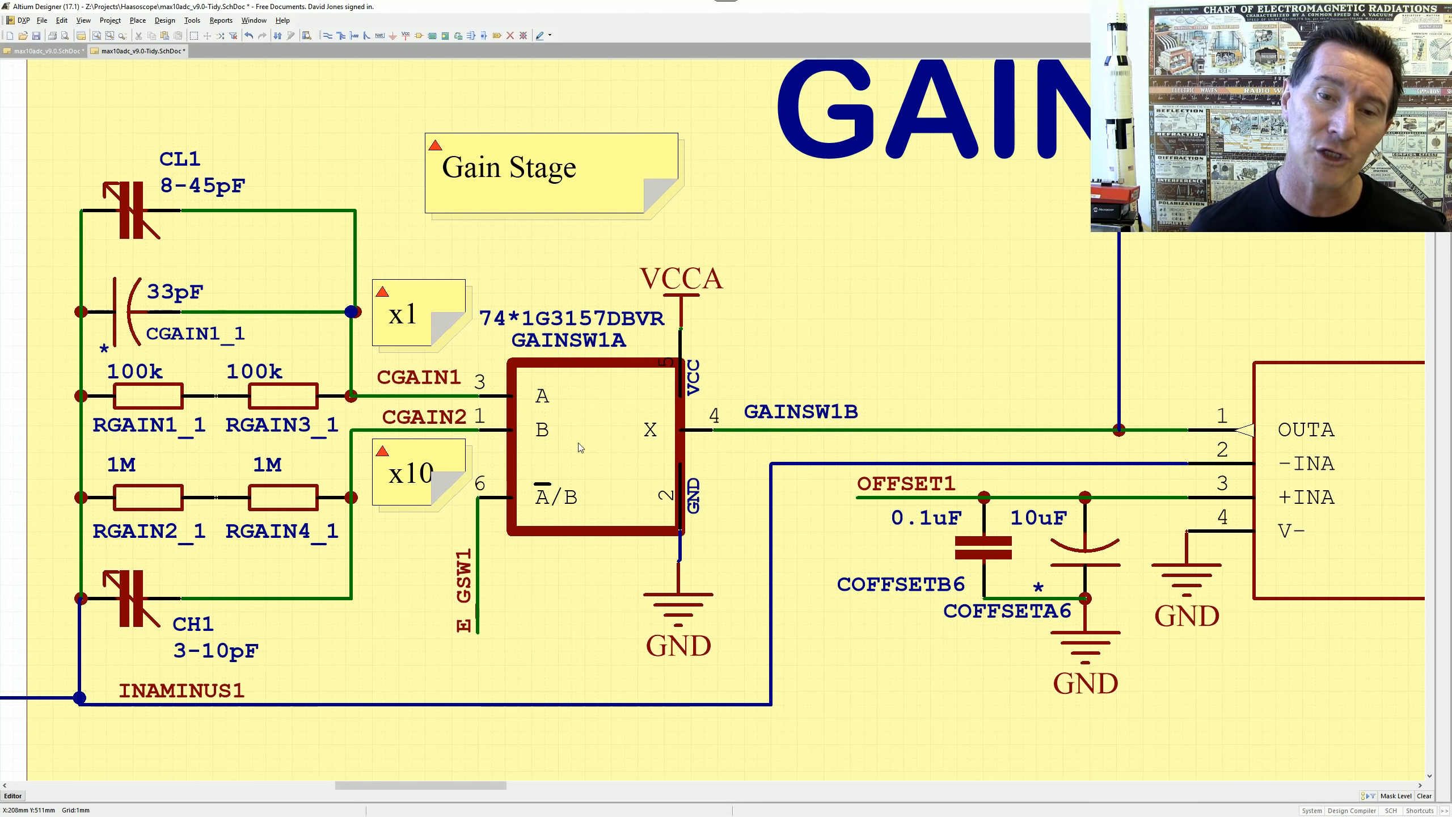
ctrl+scroll(713, 372, down, 3)
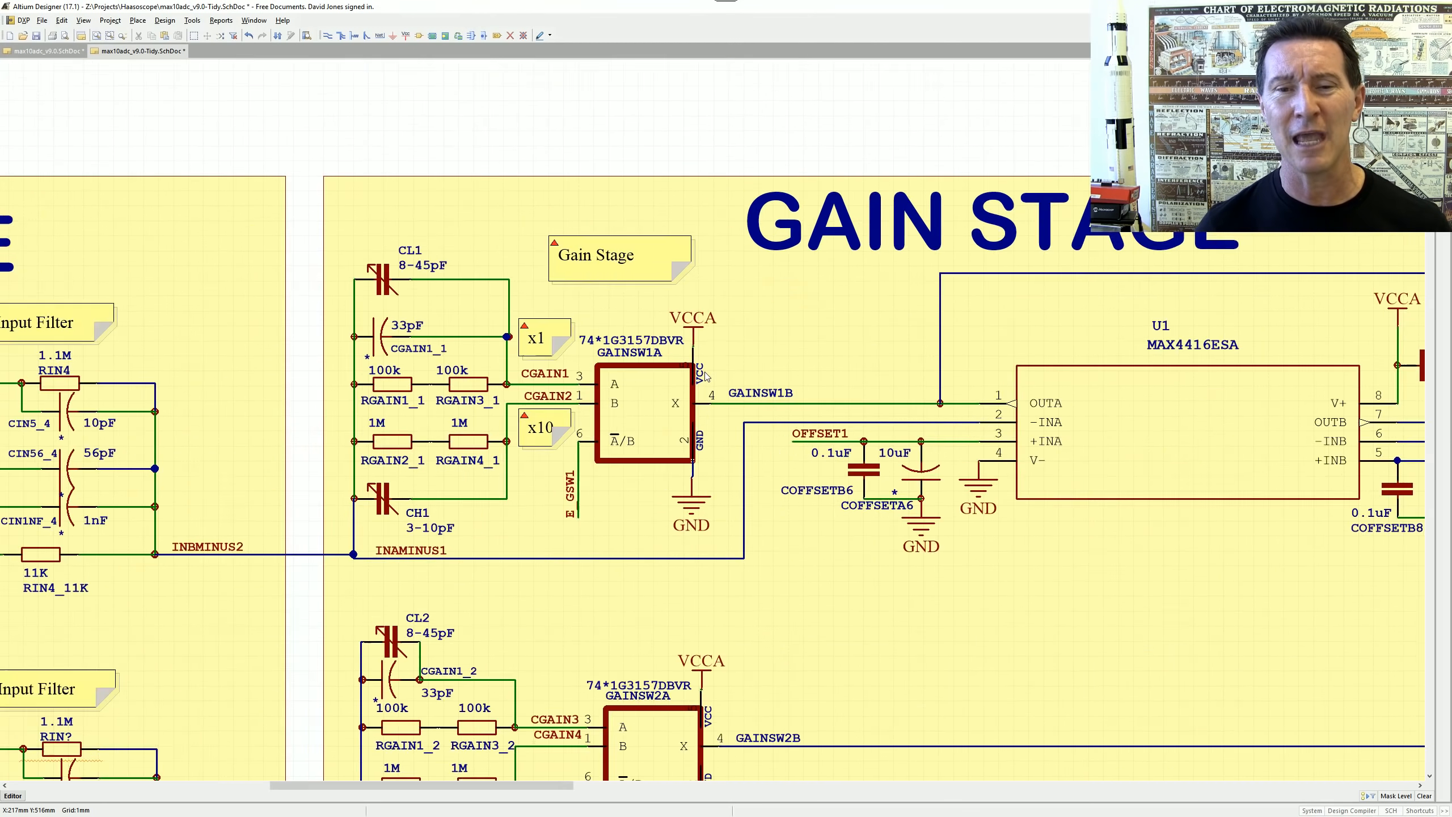
ctrl+scroll(639, 406, up, 3)
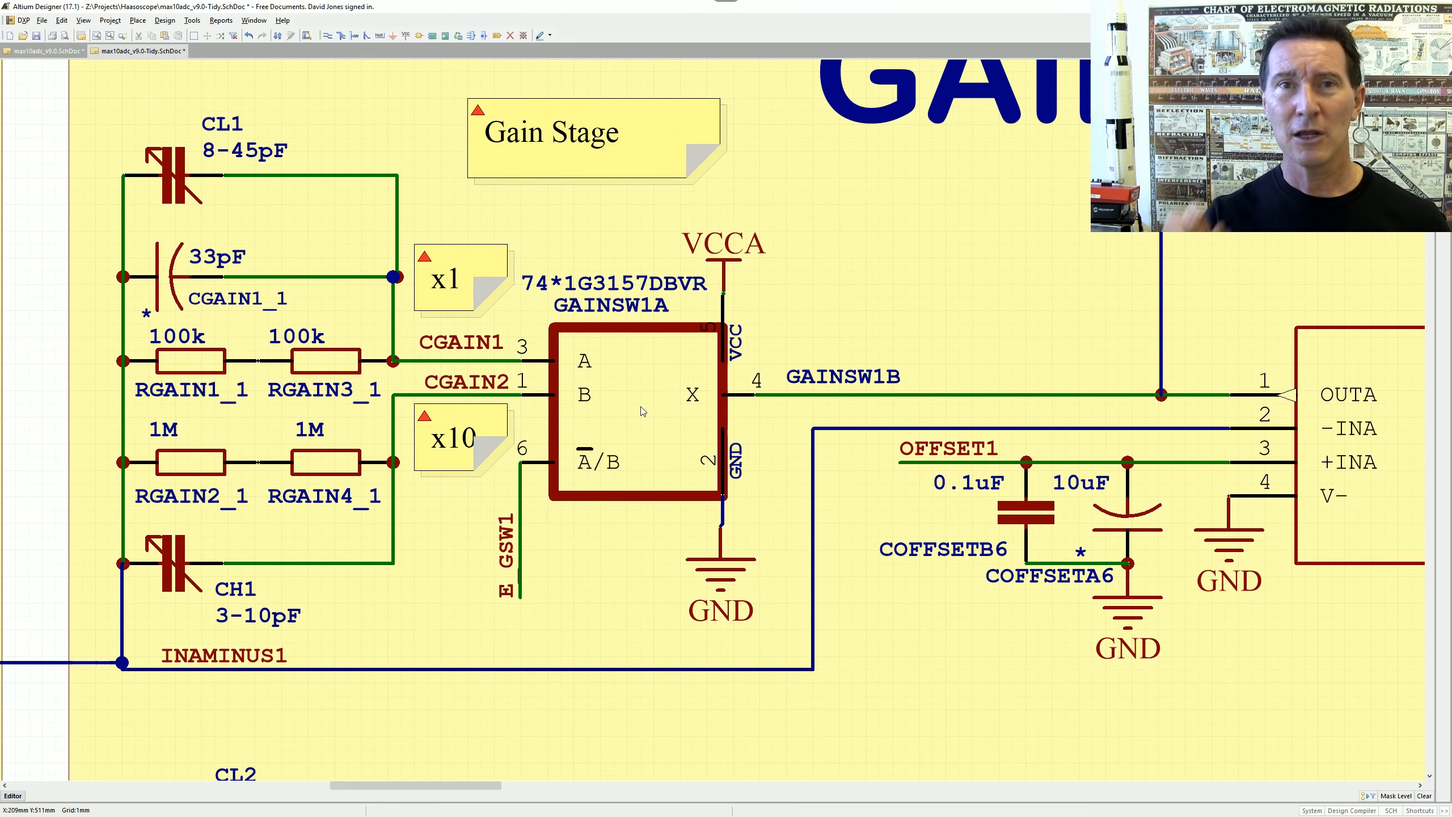
ctrl+scroll(643, 411, down, 4)
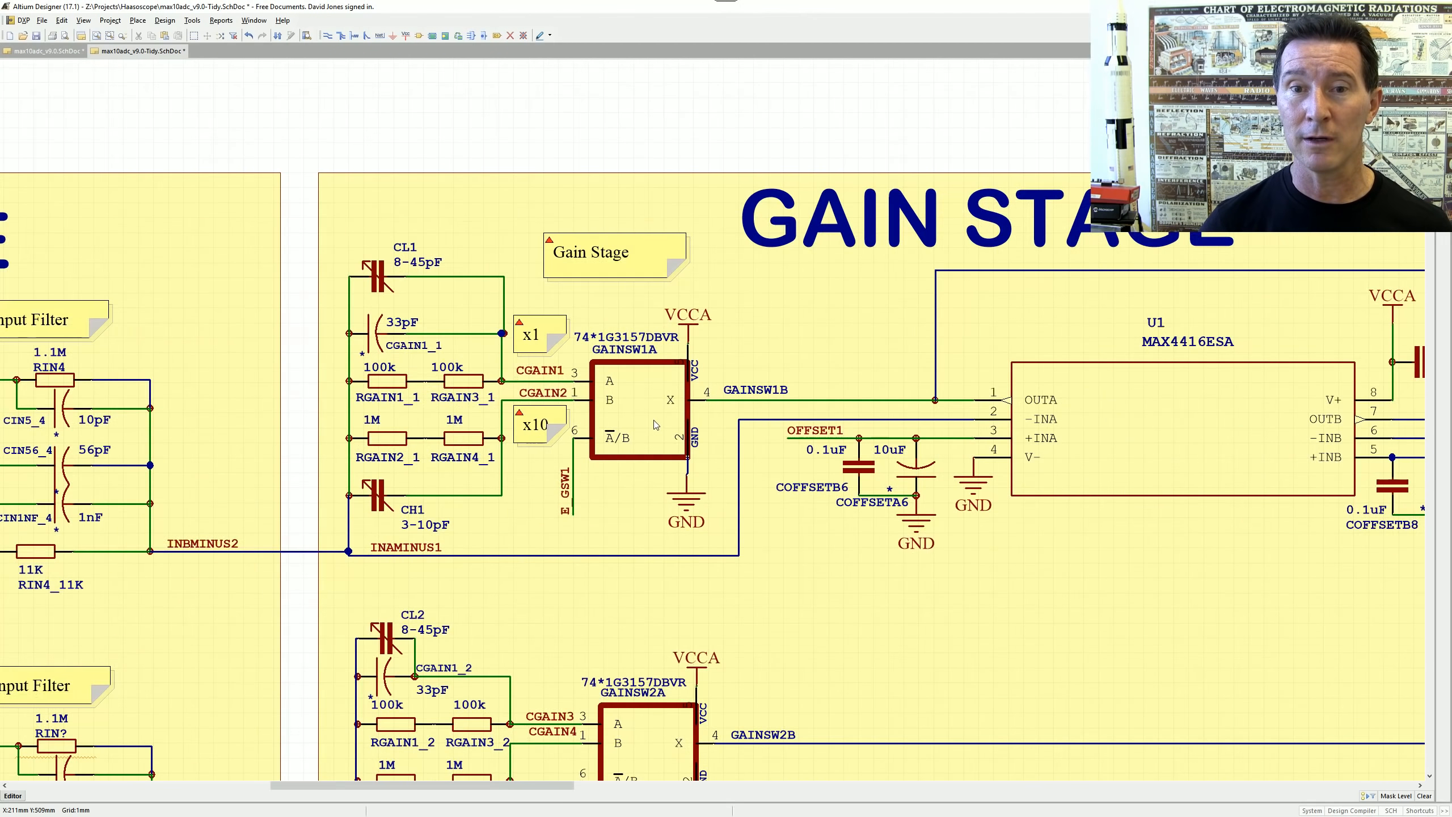
right_drag(730, 440, 658, 389)
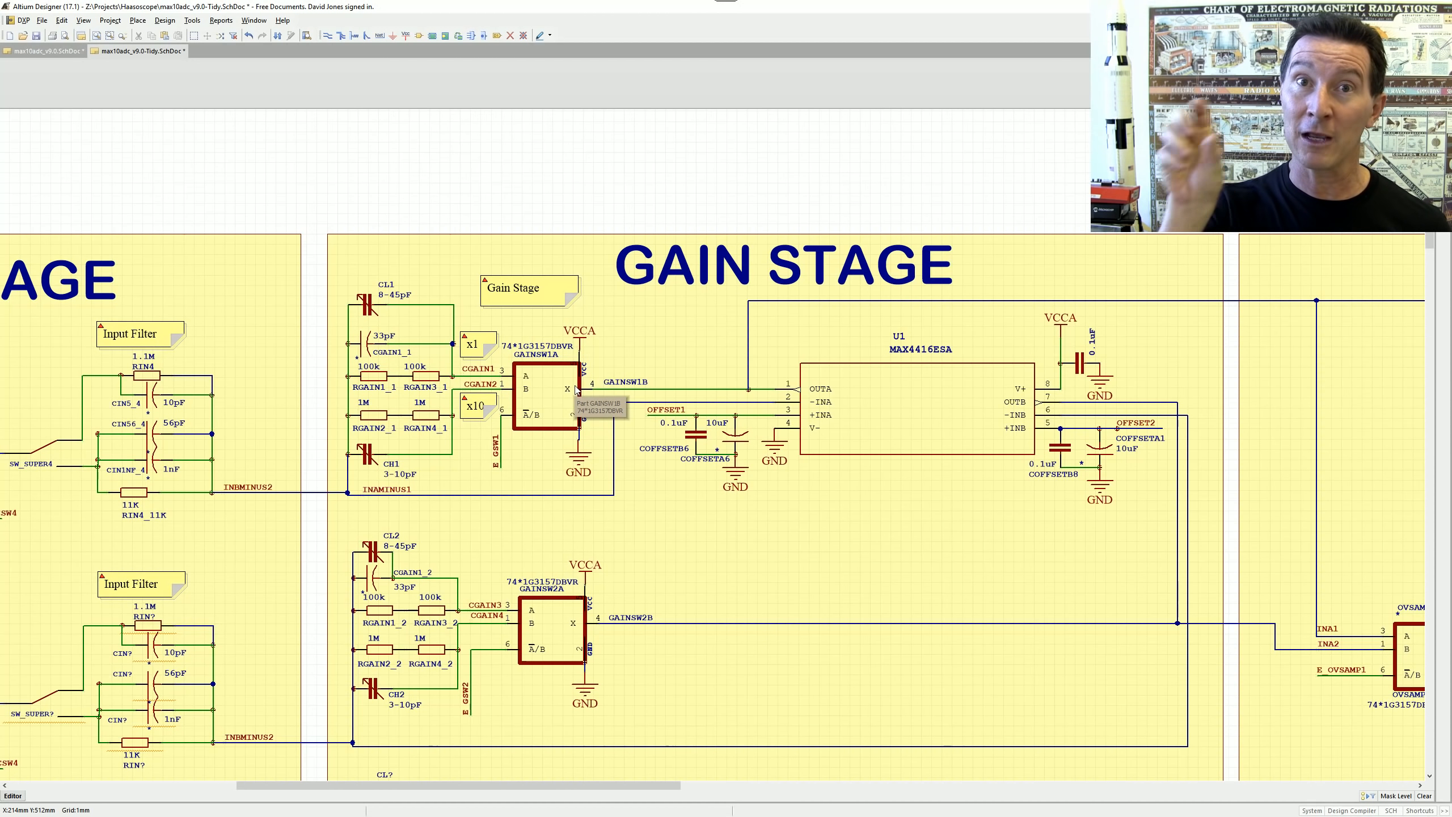
ctrl+scroll(821, 389, down, 4)
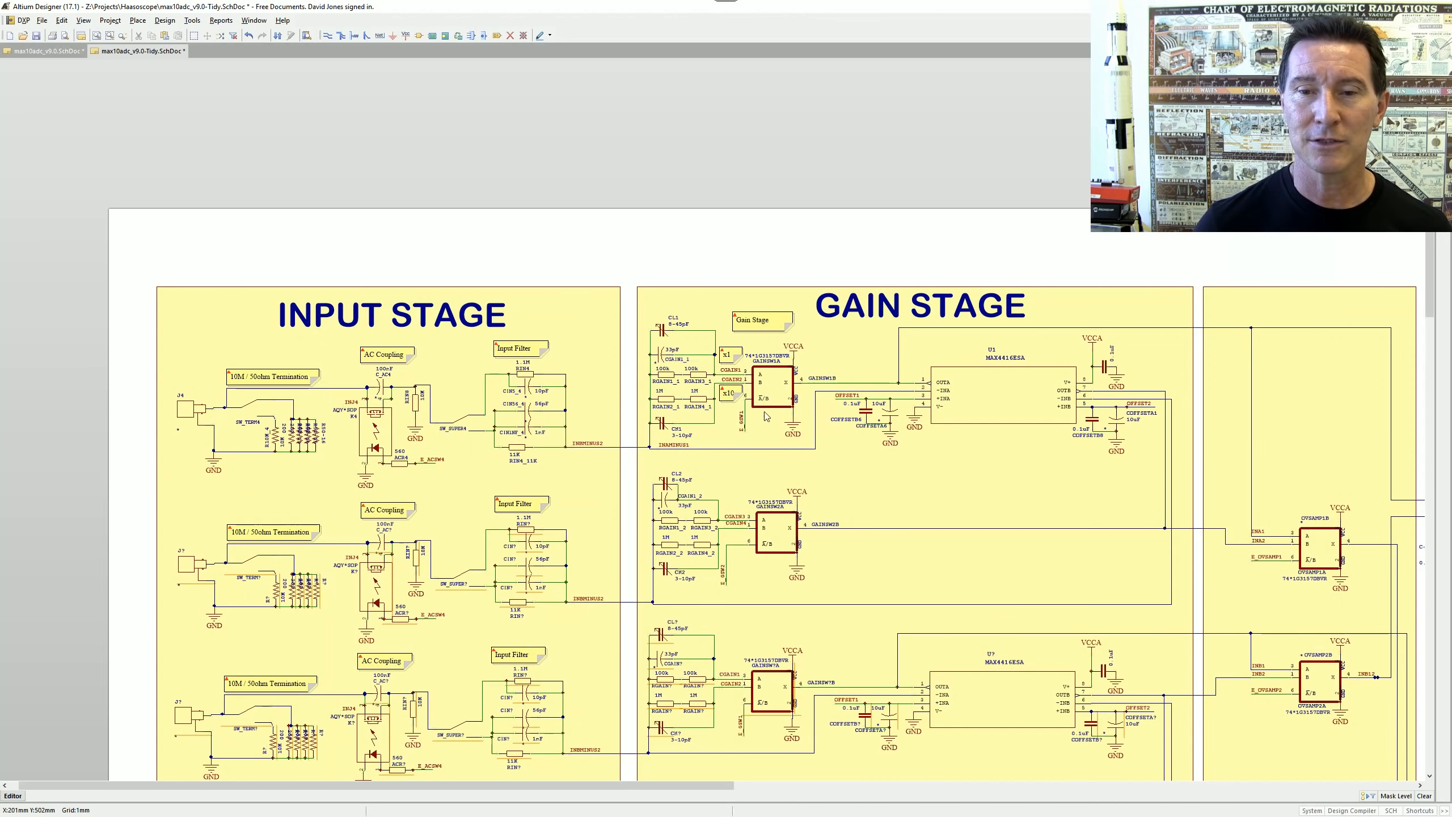
ctrl+scroll(789, 348, up, 6)
ctrl+scroll(789, 348, down, 1)
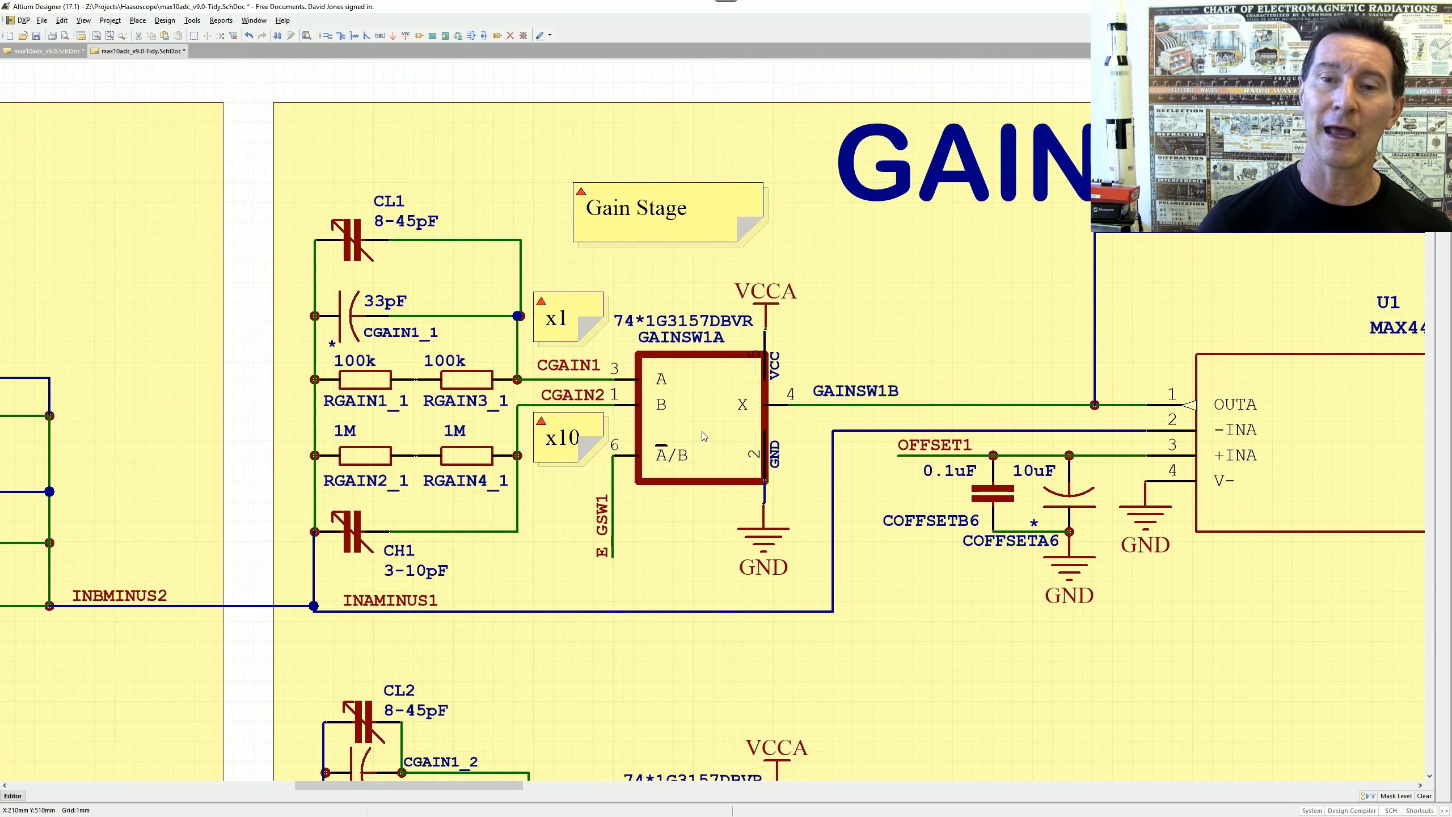
ctrl+scroll(785, 473, down, 2)
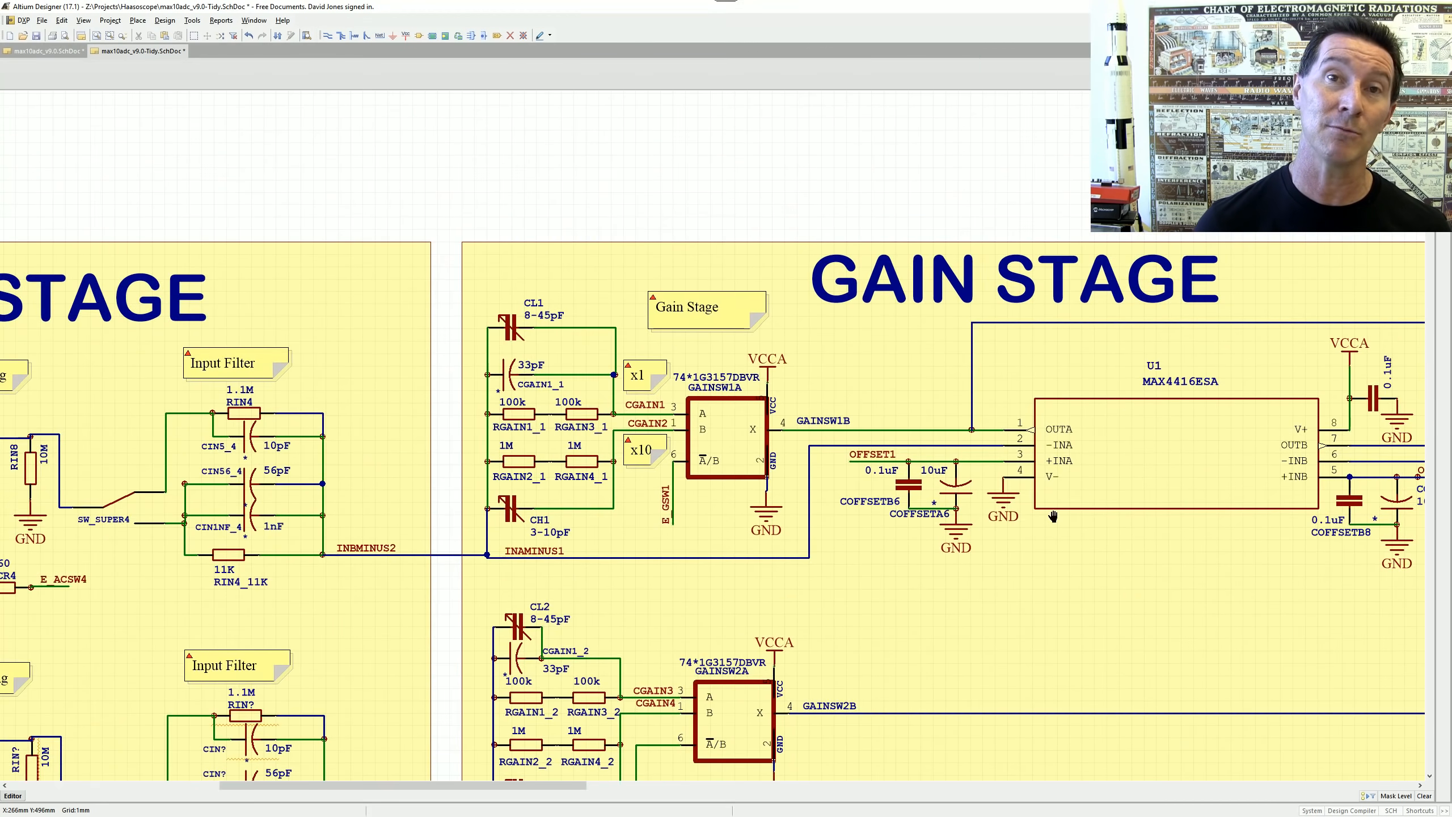
scroll(908, 428, down, 3)
shift+scroll(908, 428, right, 3)
ctrl+scroll(955, 535, down, 2)
right_drag(1412, 536, 1197, 543)
ctrl+scroll(595, 478, up, 4)
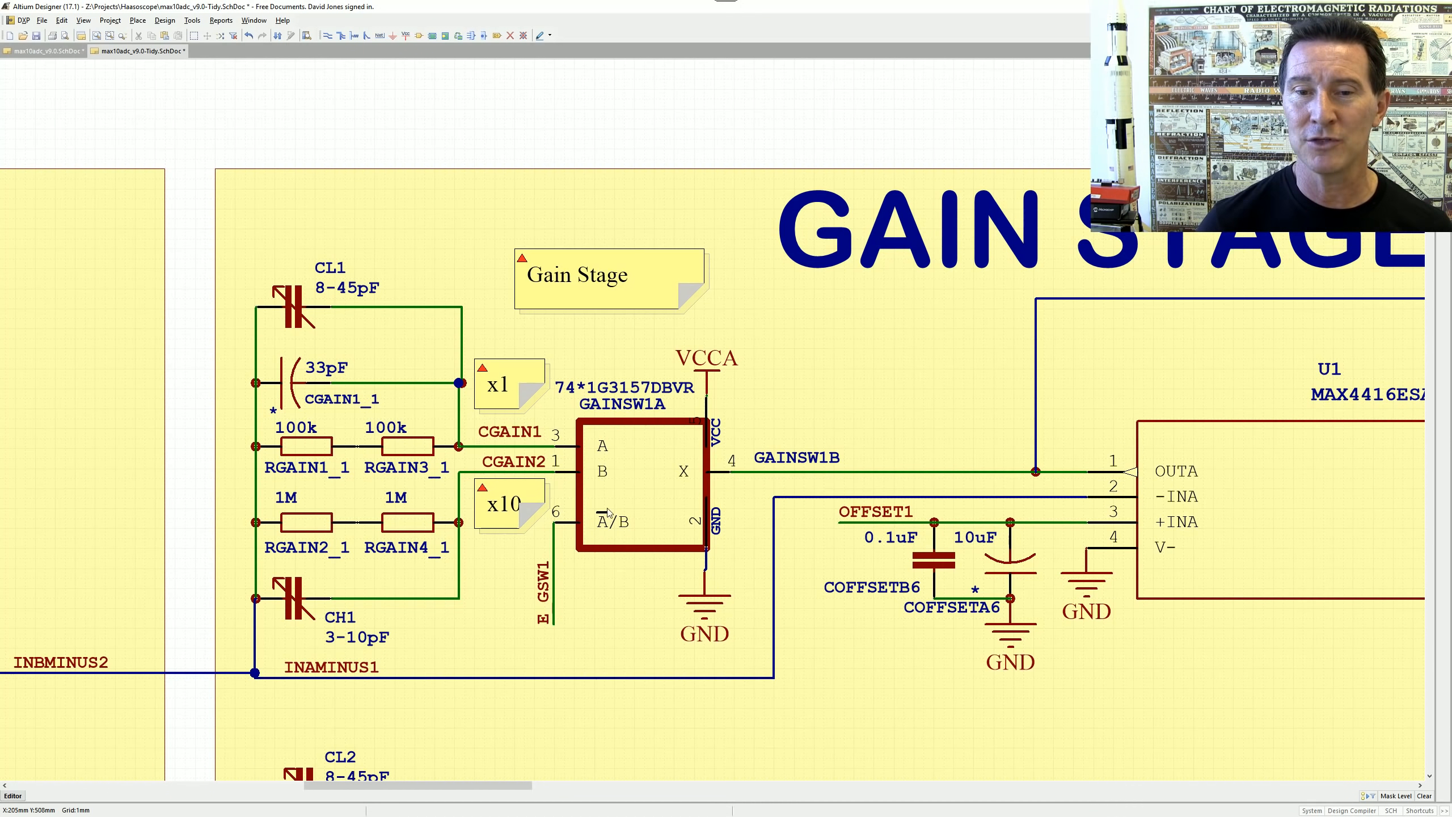
- Examine how the four channels run from the INPUT STAGE through the GAIN STAGE to the OVER SAMPLE SELECTION block
ctrl+scroll(609, 503, down, 1)
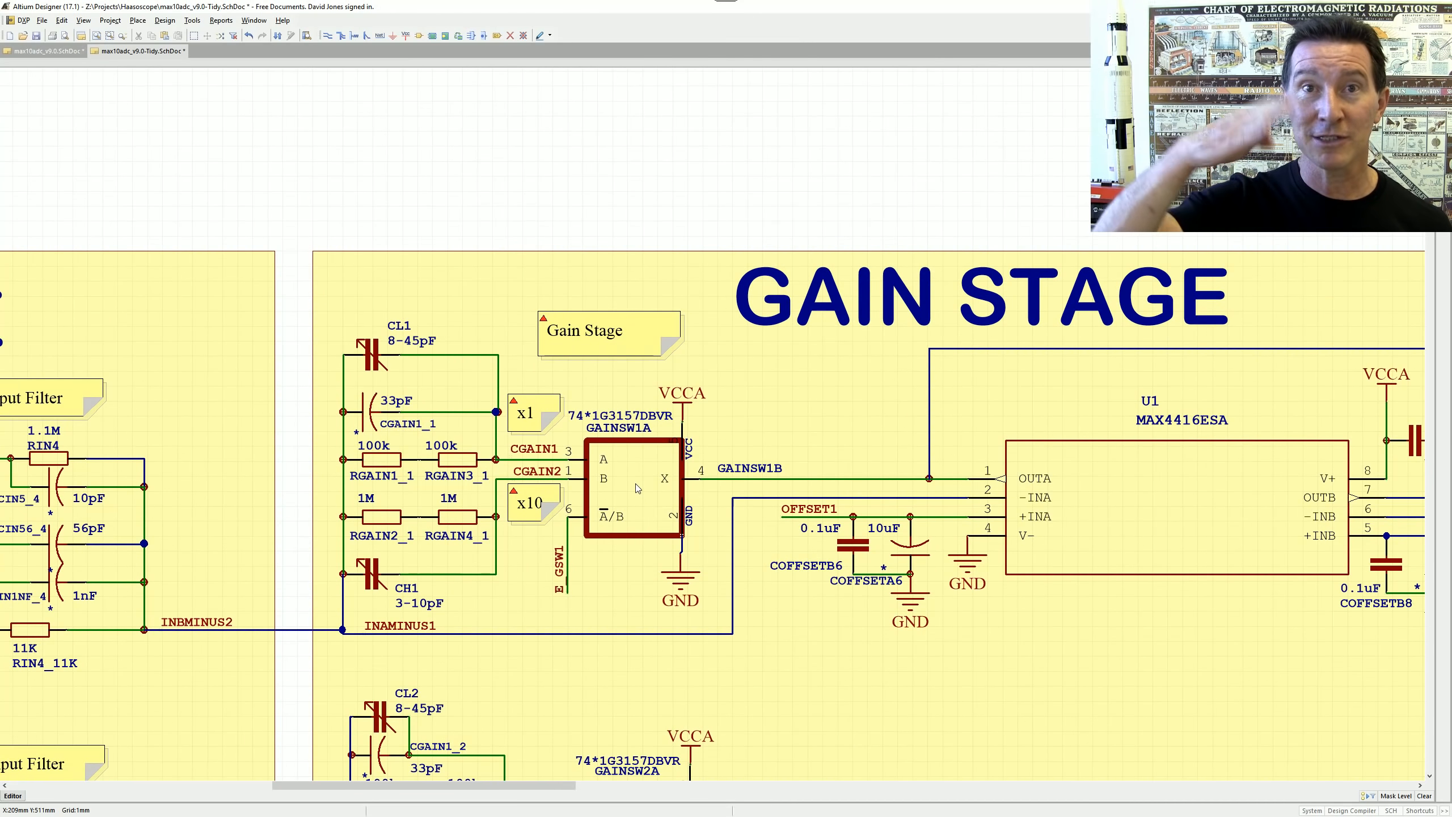
ctrl+scroll(645, 493, down, 2)
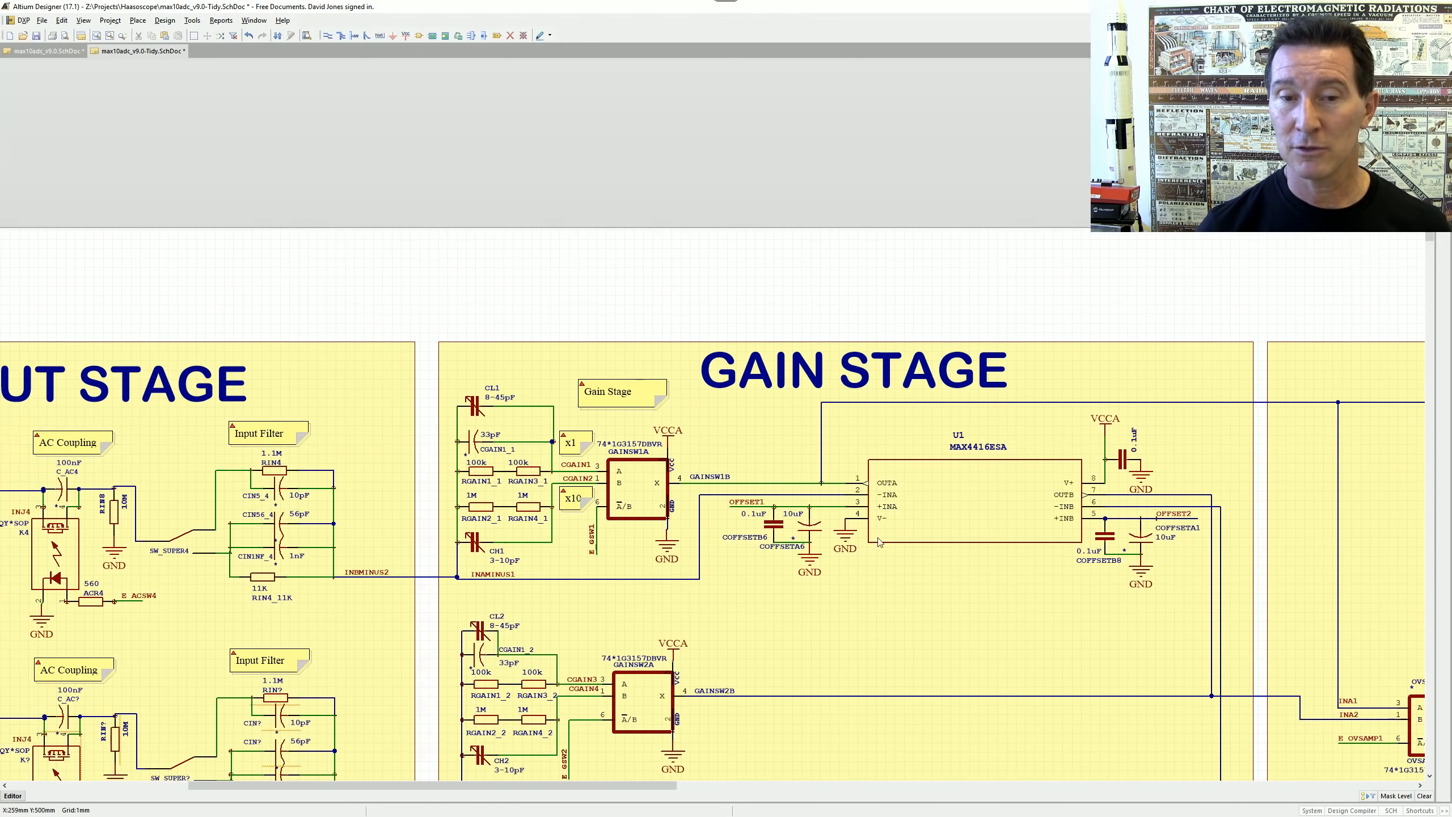
ctrl+scroll(1060, 554, down, 3)
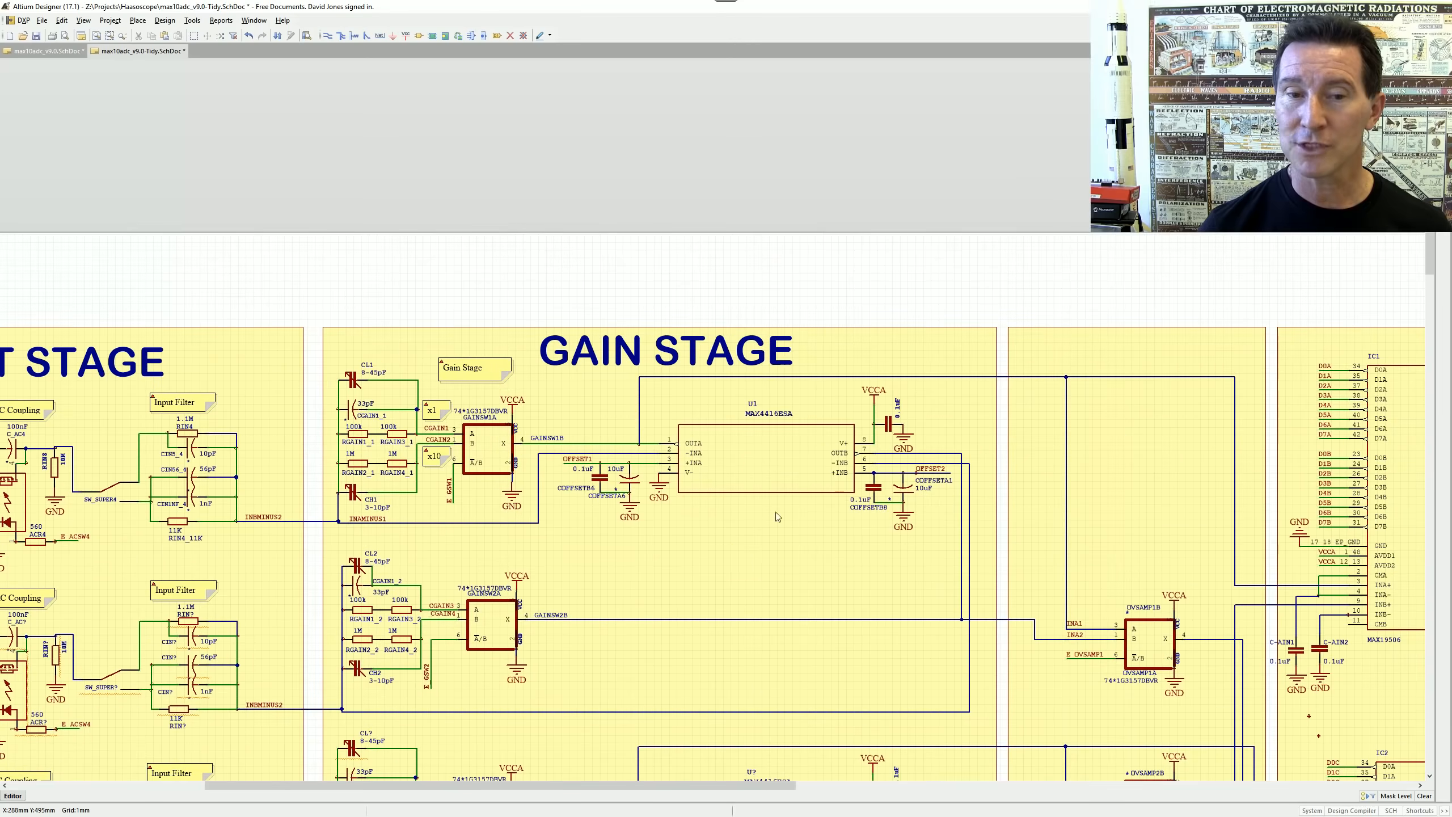
right_drag(689, 529, 744, 369)
right_drag(988, 660, 937, 553)
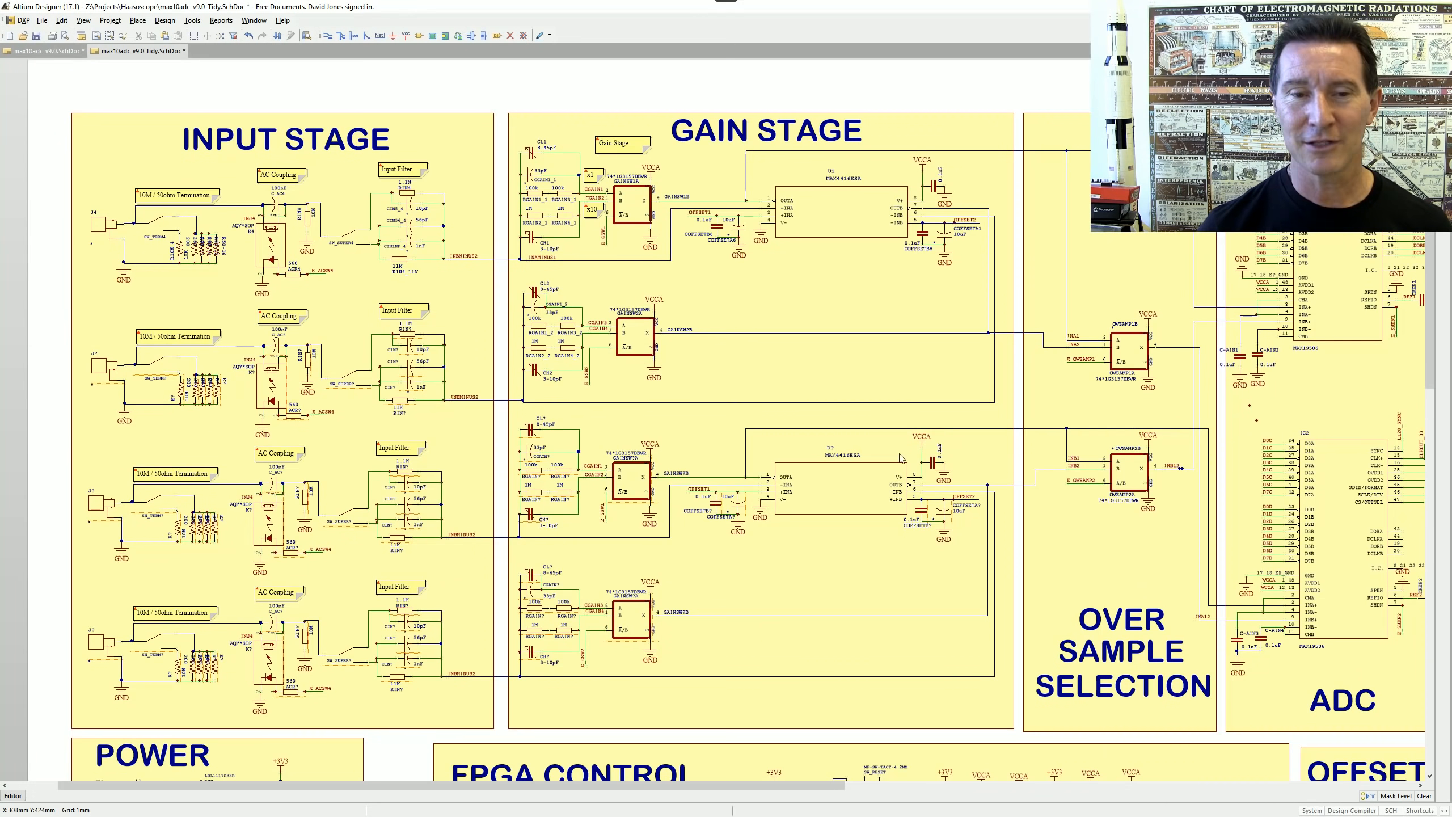
scroll(865, 486, up, 1)
ctrl+scroll(925, 497, down, 3)
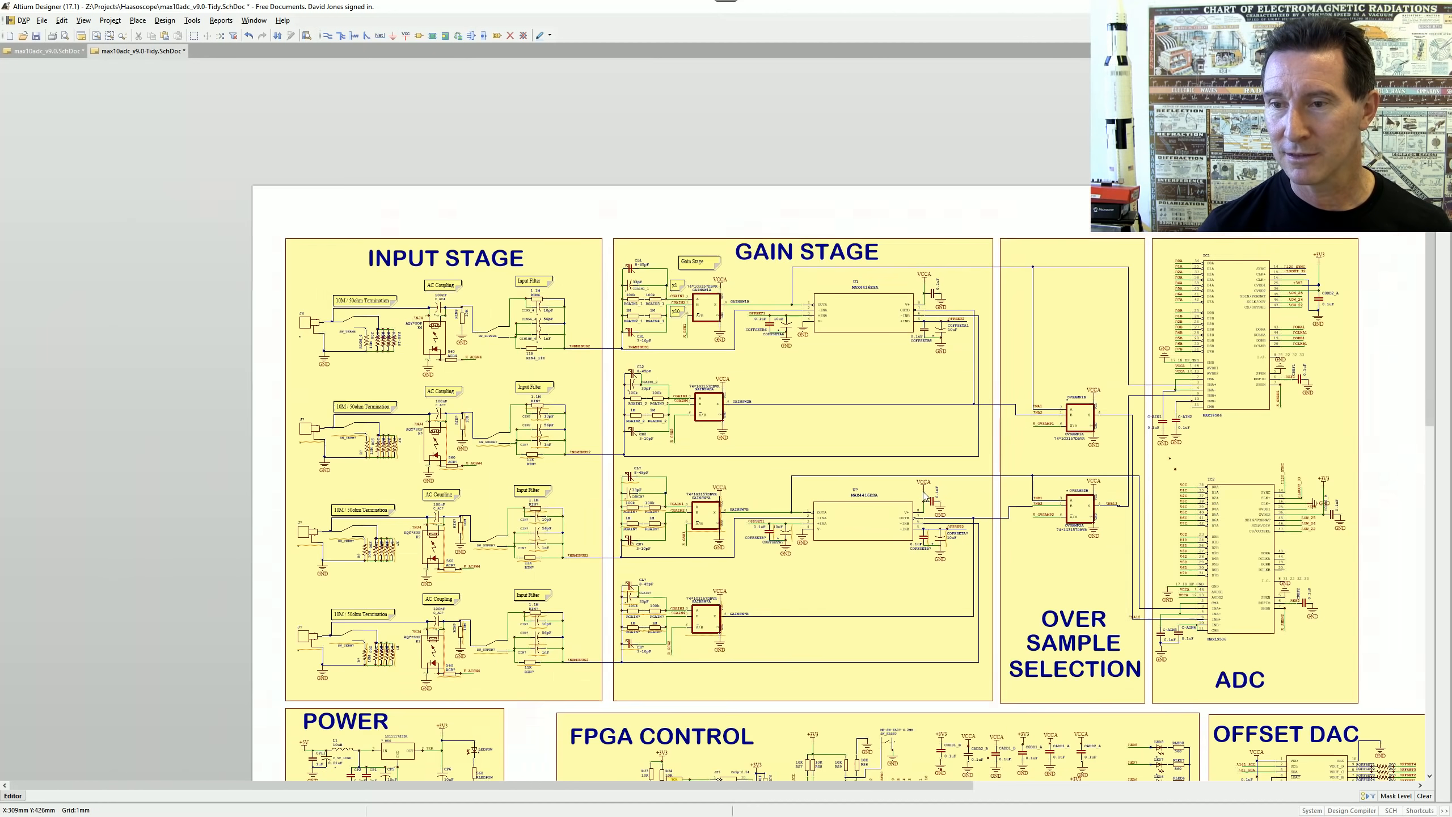
- Examine the wiring between the oversample switches and the MAX19506 converters IC1 and IC2 in the ADC block
ctrl+scroll(1007, 455, up, 3)
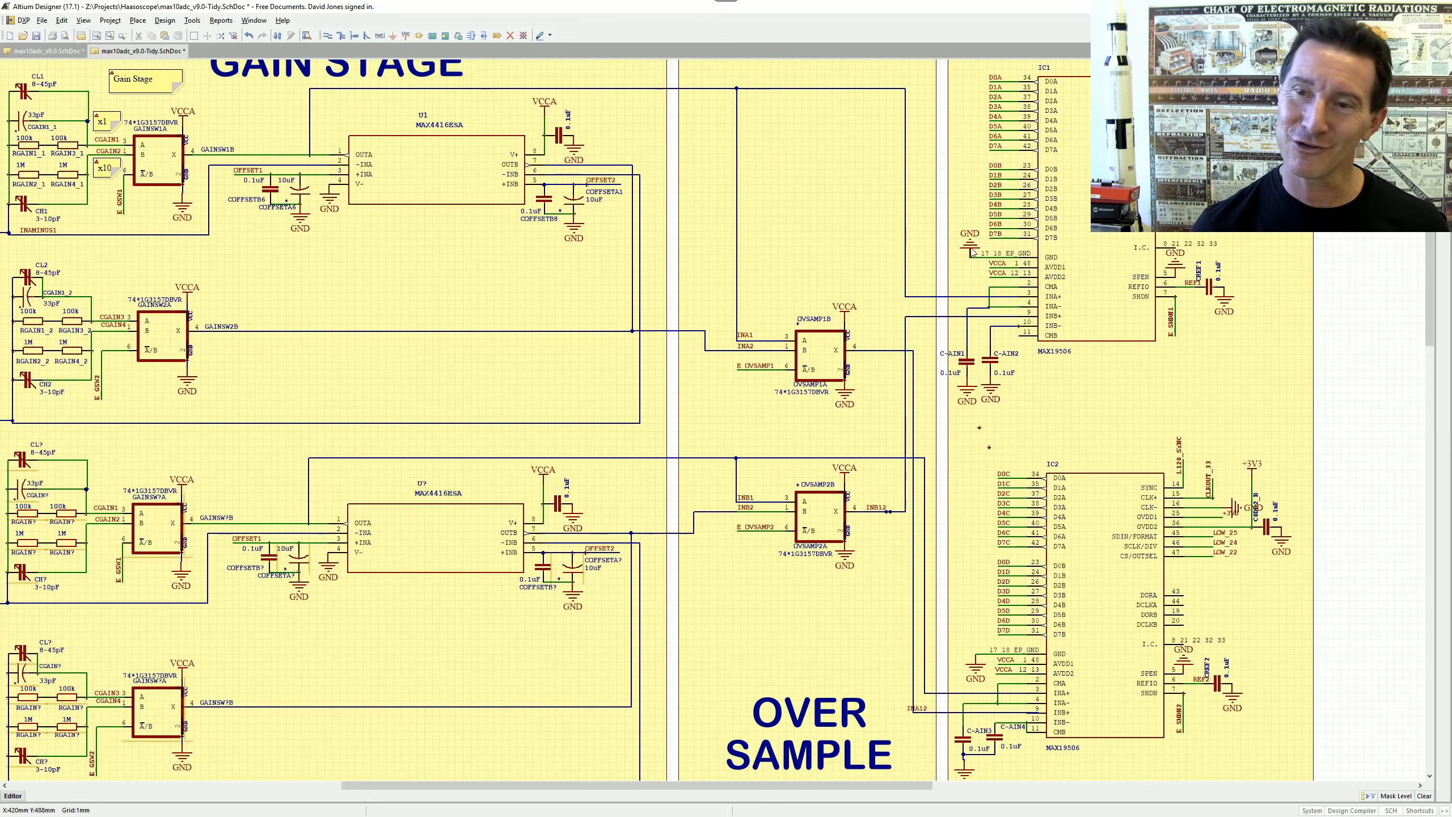
ctrl+scroll(974, 247, up, 4)
right_drag(958, 356, 852, 445)
ctrl+scroll(1125, 435, down, 4)
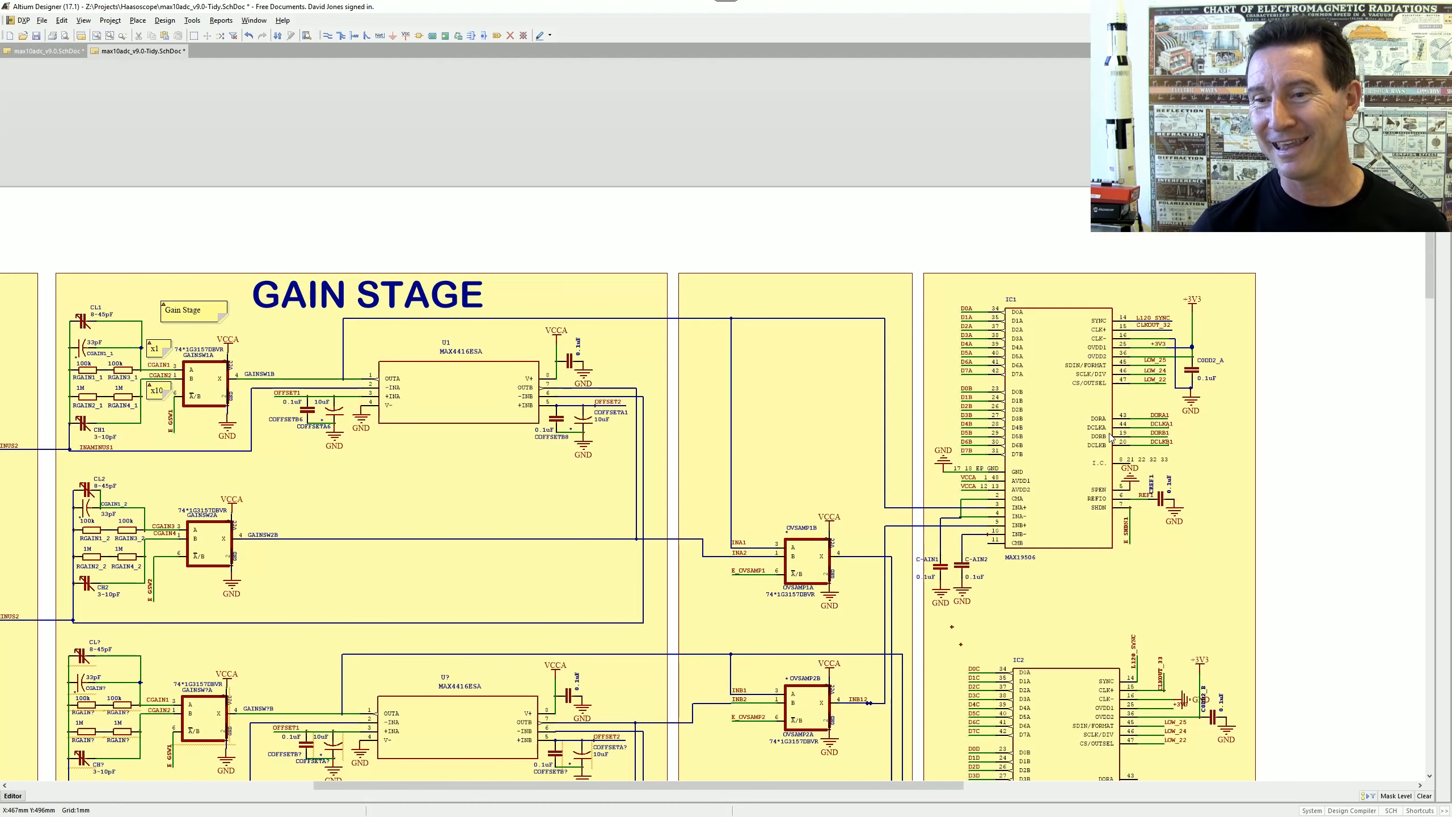
- Review the overall sheet layout, from the signal chain blocks down to POWER, USB INPUT, FPGA CONTROL, OFFSET DAC and IO EXPANDERS
ctrl+scroll(1017, 433, down, 4)
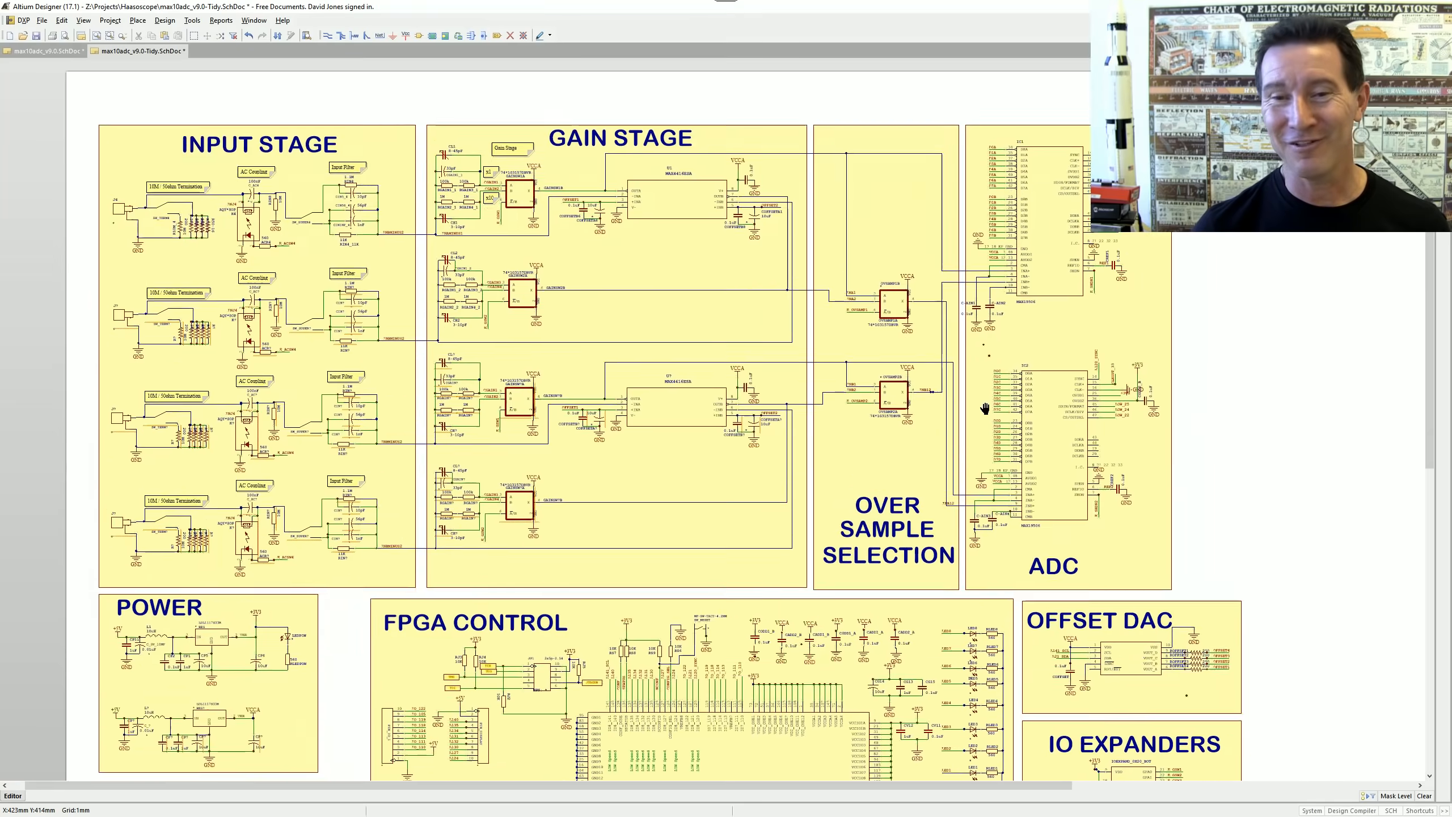
ctrl+scroll(943, 378, down, 2)
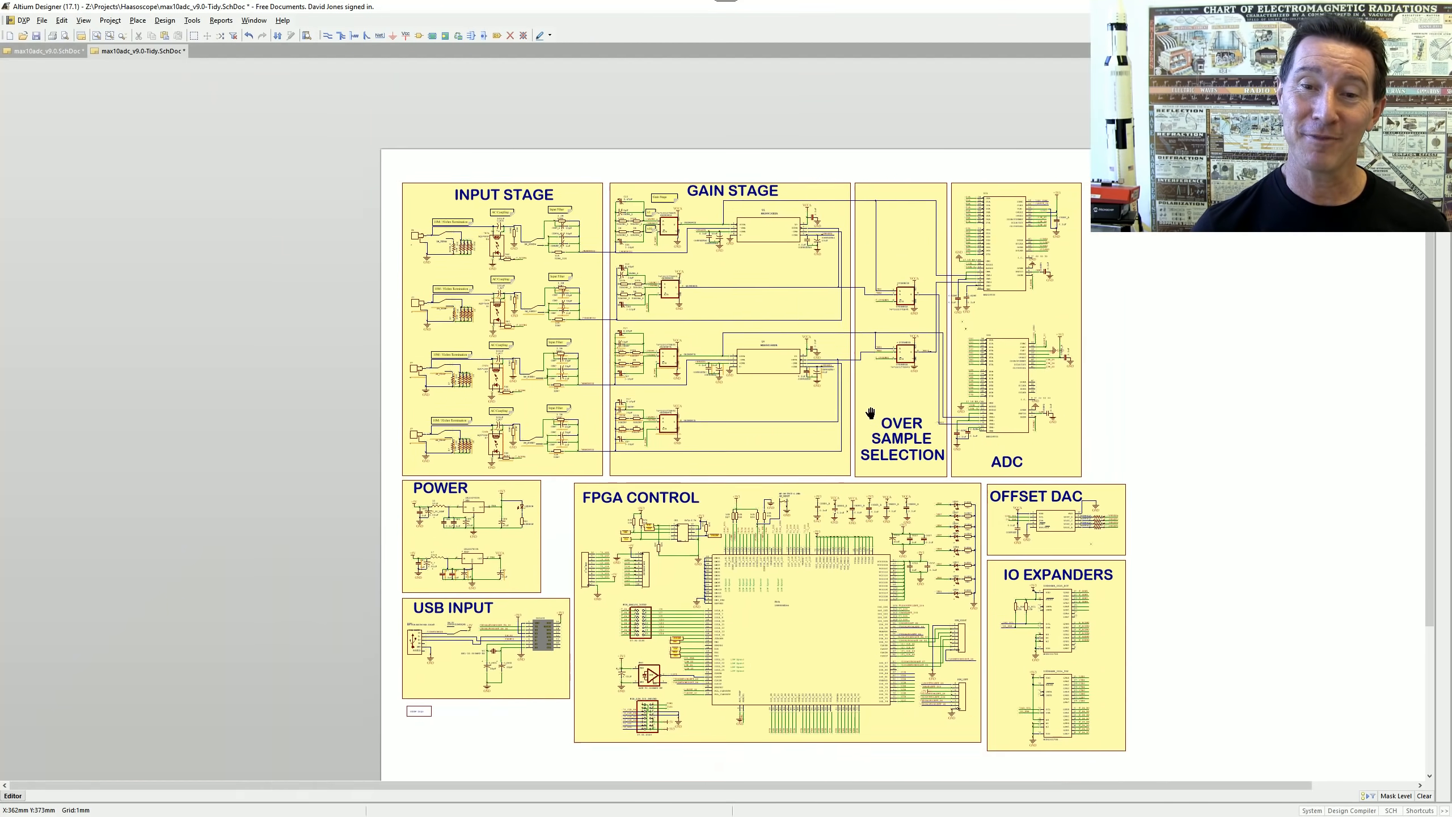
ctrl+scroll(706, 397, up, 1)
ctrl+scroll(706, 397, up, 1)
right_drag(705, 397, 692, 388)
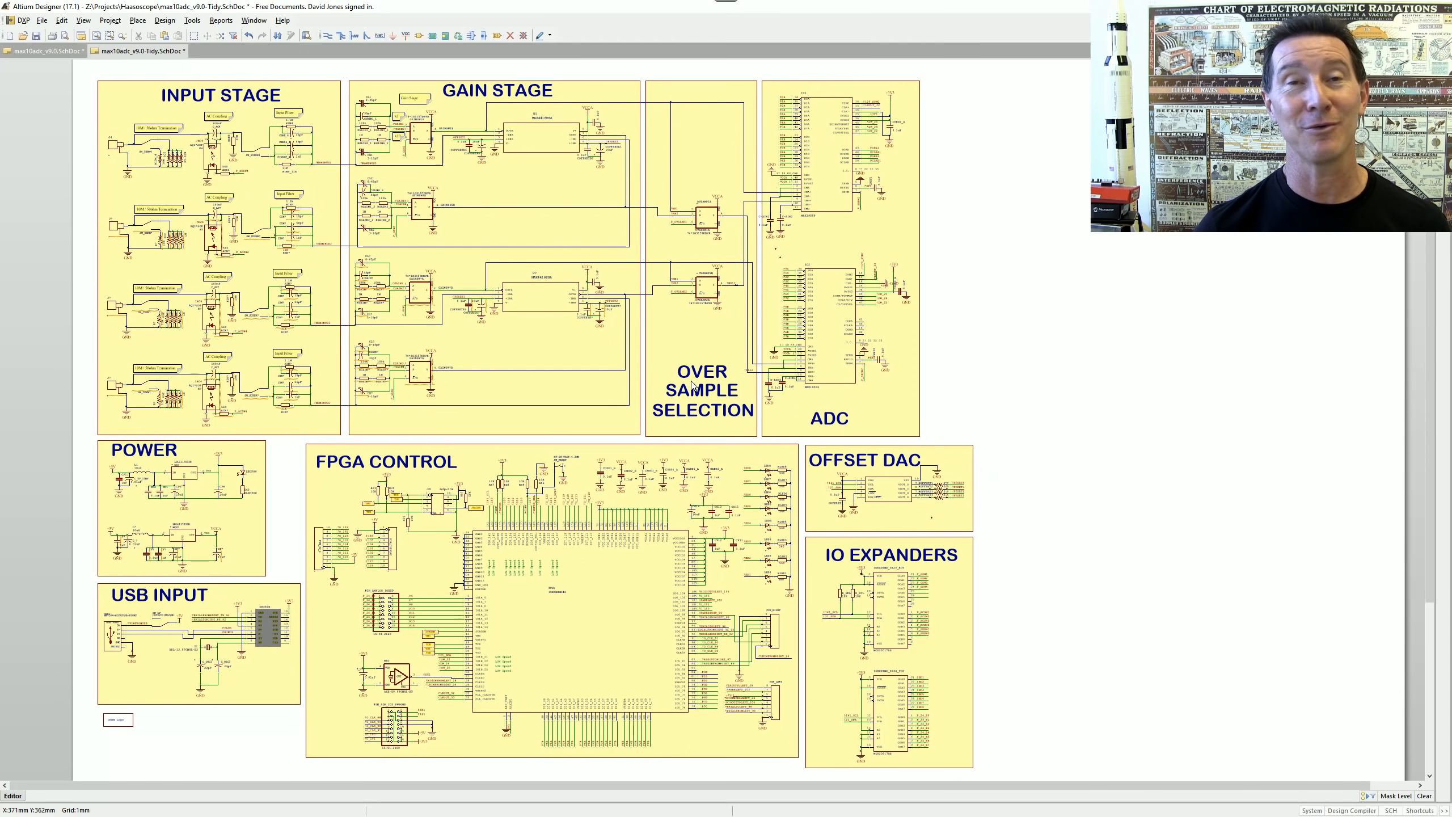